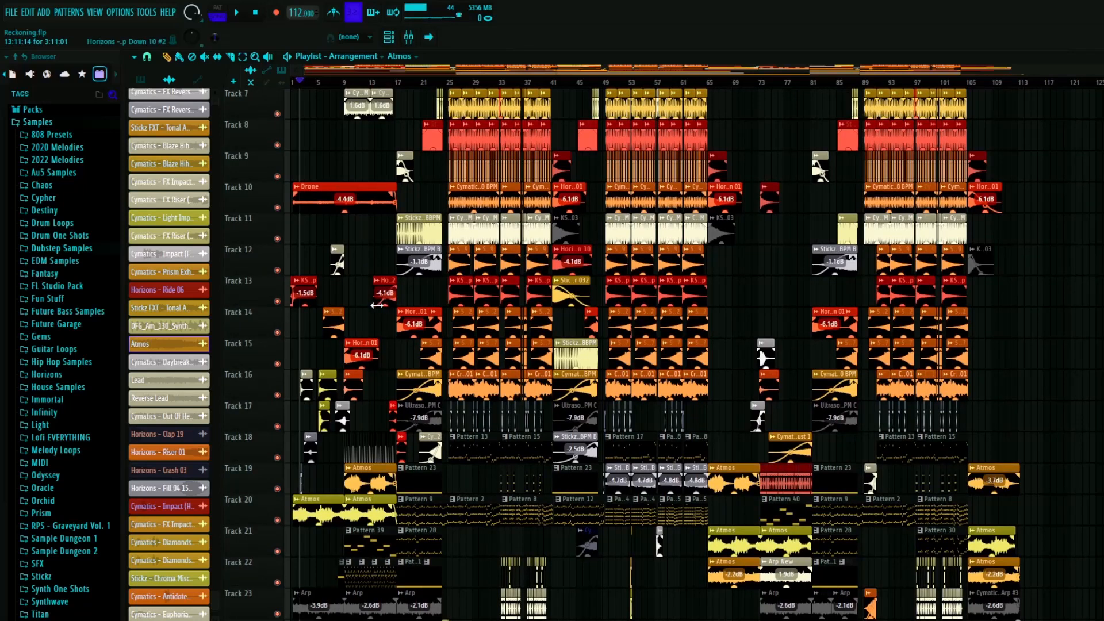
- Play the arrangement from about bar 21 and follow the build-up layers across the tracks
{"action": "scroll", "coordinate": [441, 435], "scroll_direction": "up", "scroll_amount": 4}
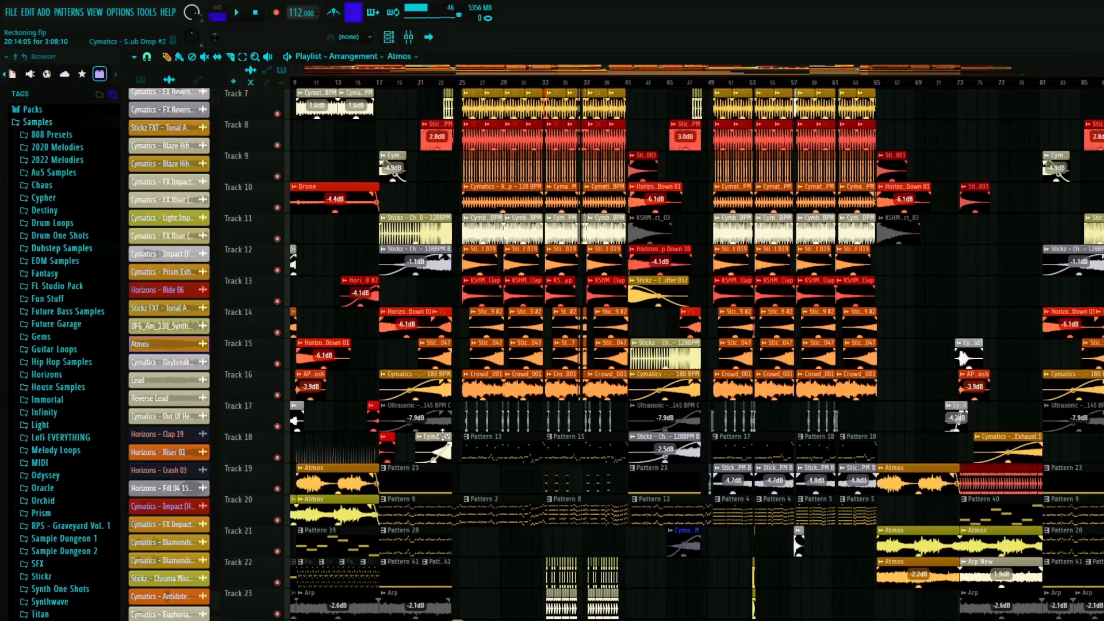
{"action": "left_click", "coordinate": [396, 86]}
{"action": "scroll", "coordinate": [414, 386], "scroll_direction": "up", "scroll_amount": 5}
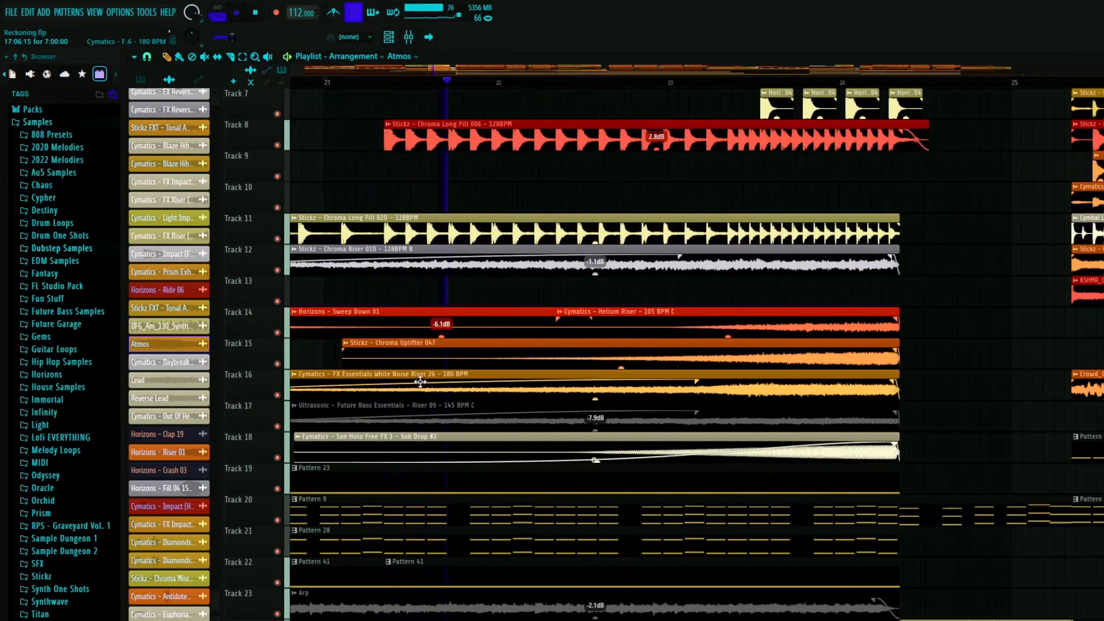
{"action": "scroll", "coordinate": [421, 380], "scroll_direction": "down", "scroll_amount": 8}
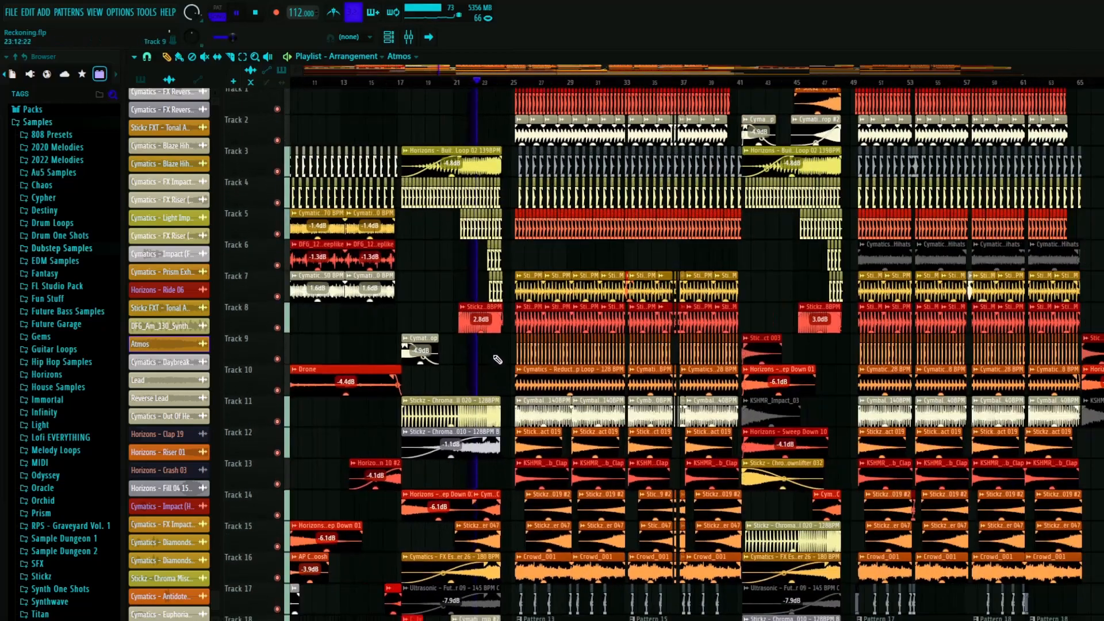
{"action": "scroll", "coordinate": [496, 368], "scroll_direction": "down", "scroll_amount": 6}
{"action": "scroll", "coordinate": [493, 383], "scroll_direction": "up", "scroll_amount": 5}
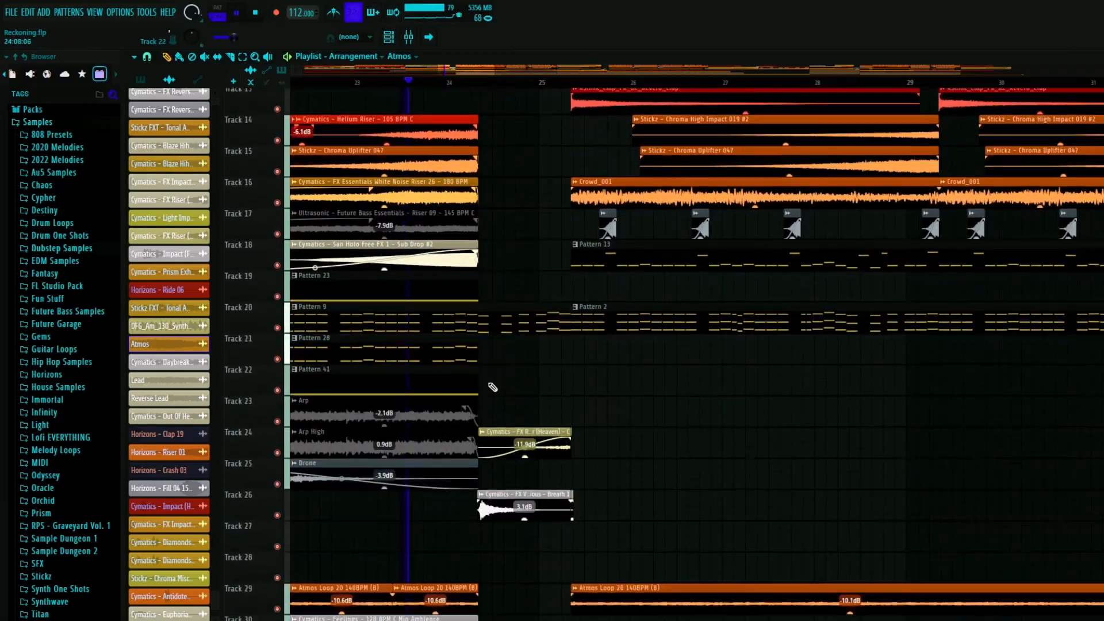
{"action": "scroll", "coordinate": [494, 385], "scroll_direction": "down", "scroll_amount": 1}
{"action": "scroll", "coordinate": [527, 358], "scroll_direction": "down", "scroll_amount": 6}
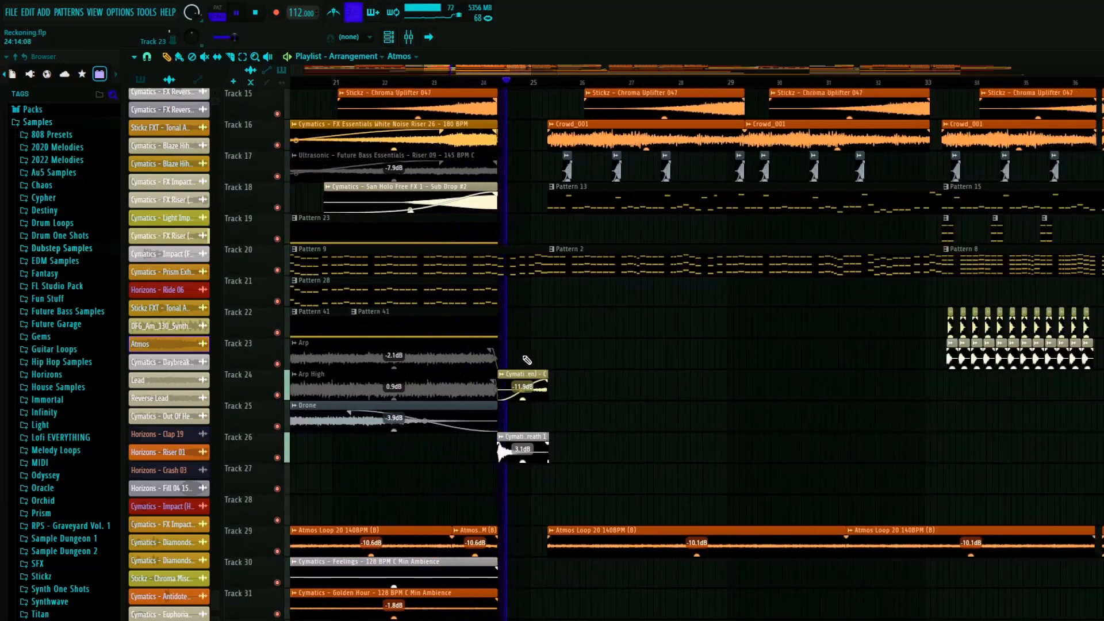
- Follow the layers of the drop from bar 25 during playback, then stop the song
{"action": "scroll", "coordinate": [616, 382], "scroll_direction": "up", "scroll_amount": 2}
{"action": "scroll", "coordinate": [603, 384], "scroll_direction": "up", "scroll_amount": 2}
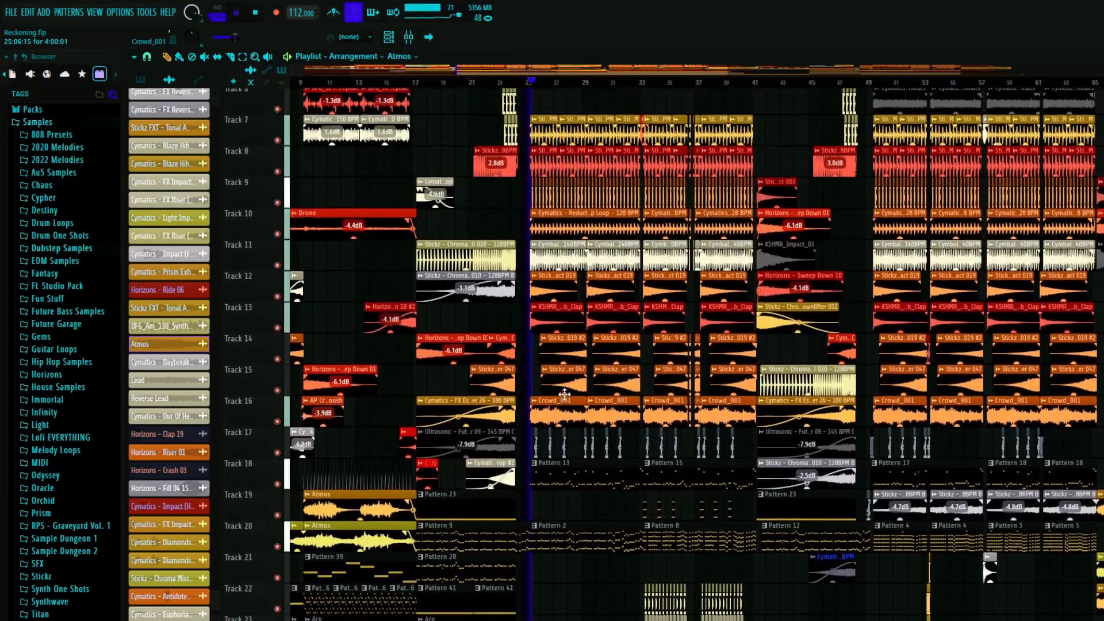
{"action": "scroll", "coordinate": [612, 397], "scroll_direction": "up", "scroll_amount": 5}
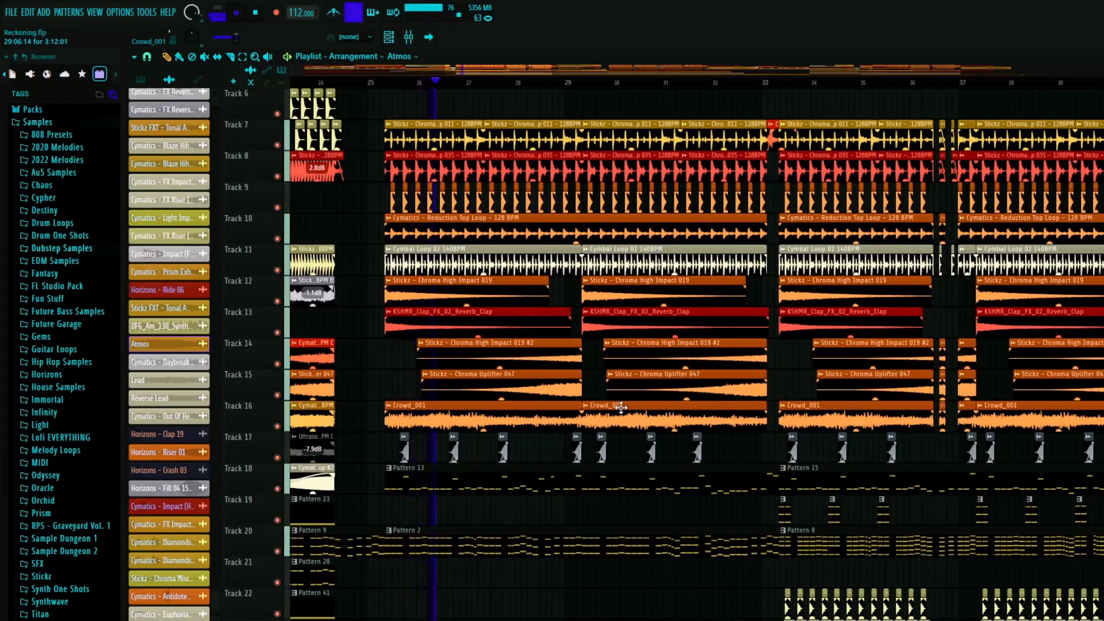
{"action": "scroll", "coordinate": [618, 406], "scroll_direction": "down", "scroll_amount": 3}
{"action": "scroll", "coordinate": [612, 396], "scroll_direction": "down", "scroll_amount": 3}
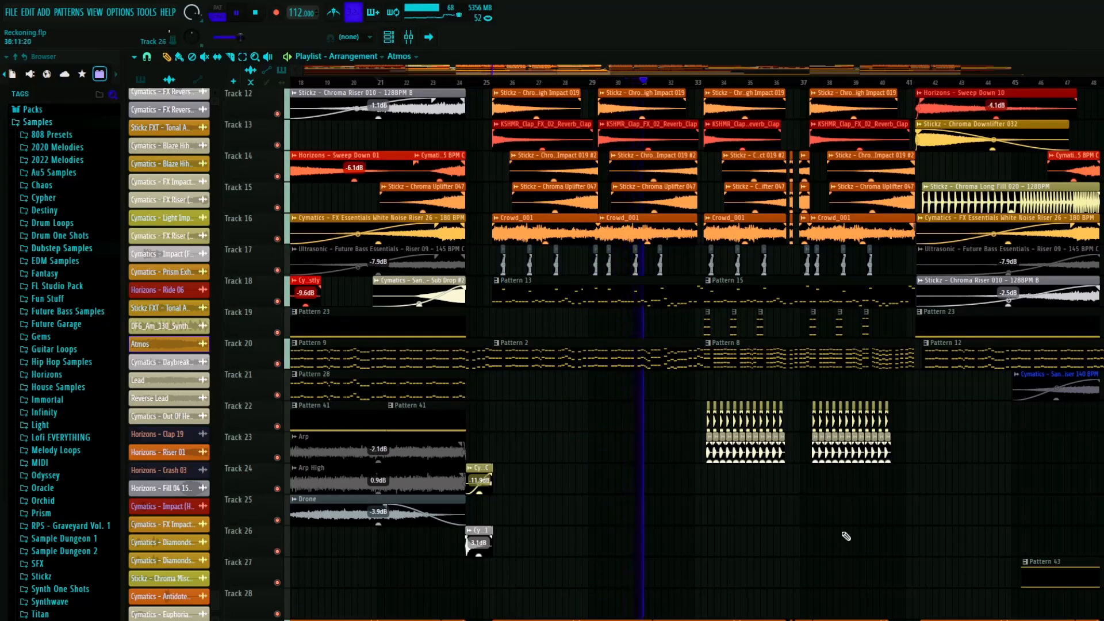
{"action": "left_click", "coordinate": [237, 14]}
- Look over the whole arrangement across all sections and return to the intro tracks
{"action": "scroll", "coordinate": [769, 414], "scroll_direction": "down", "scroll_amount": 5}
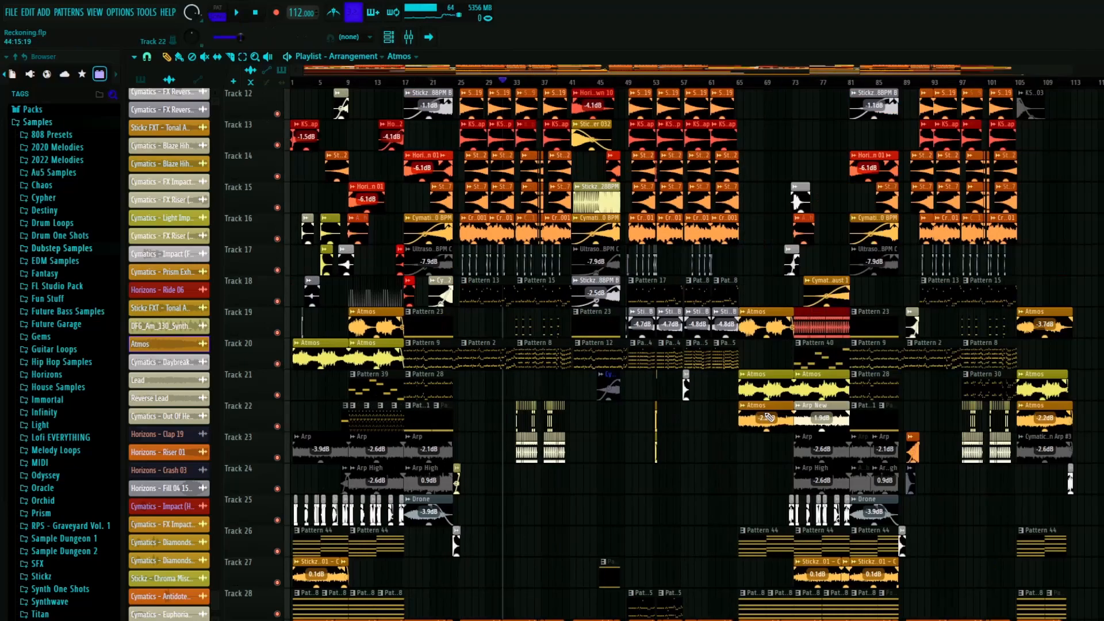
{"action": "scroll", "coordinate": [247, 353], "scroll_direction": "up", "scroll_amount": 1}
{"action": "scroll", "coordinate": [256, 356], "scroll_direction": "up", "scroll_amount": 6}
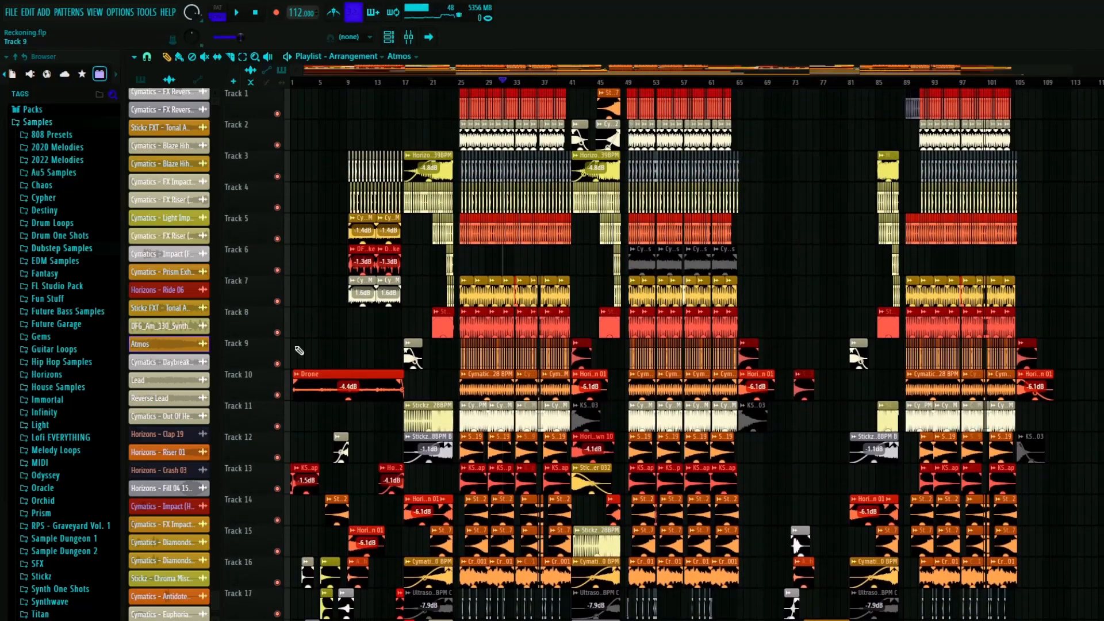
{"action": "scroll", "coordinate": [295, 145], "scroll_direction": "up", "scroll_amount": 8}
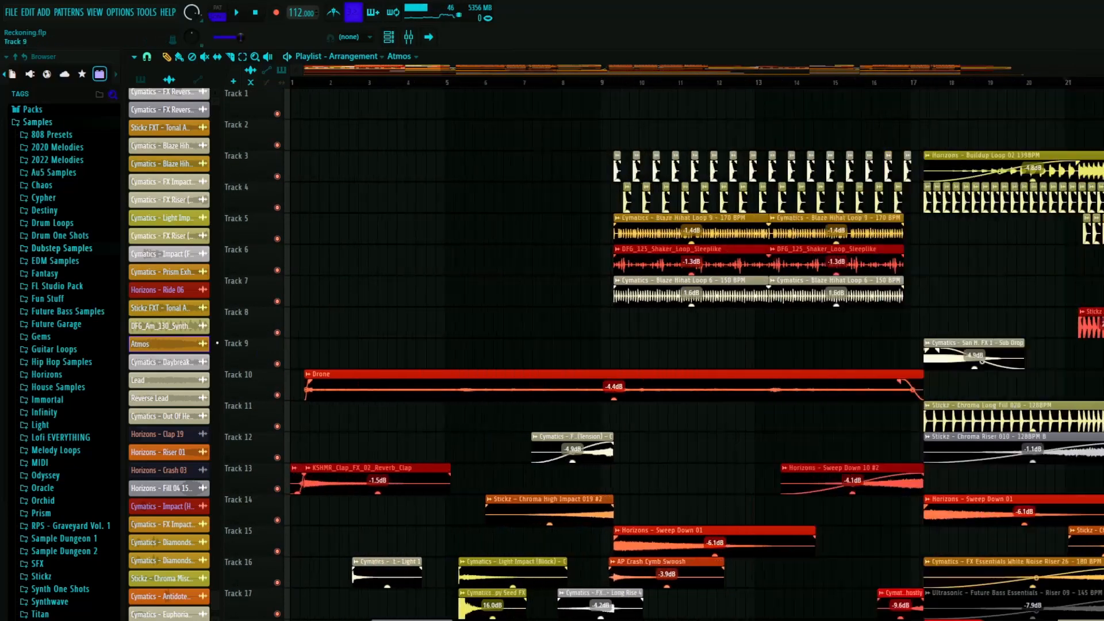
{"action": "scroll", "coordinate": [296, 145], "scroll_direction": "down", "scroll_amount": 4}
- Play the opening of the intro from the start of bar 1, then stop
{"action": "left_click", "coordinate": [319, 84]}
{"action": "scroll", "coordinate": [406, 272], "scroll_direction": "up", "scroll_amount": 2}
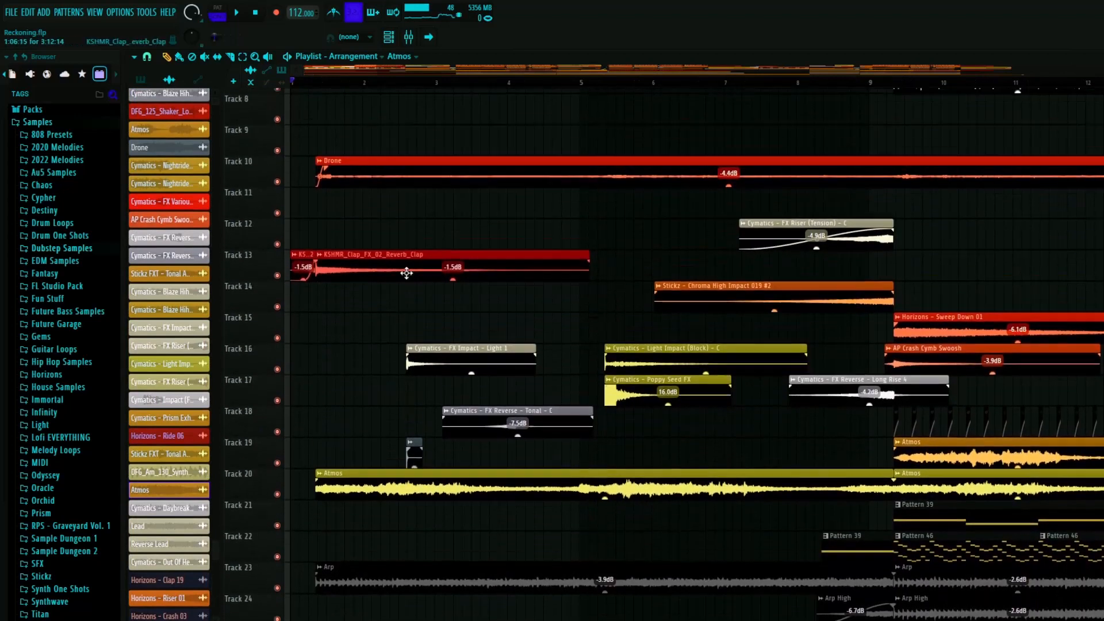
{"action": "scroll", "coordinate": [405, 277], "scroll_direction": "down", "scroll_amount": 3}
{"action": "left_click", "coordinate": [315, 85]}
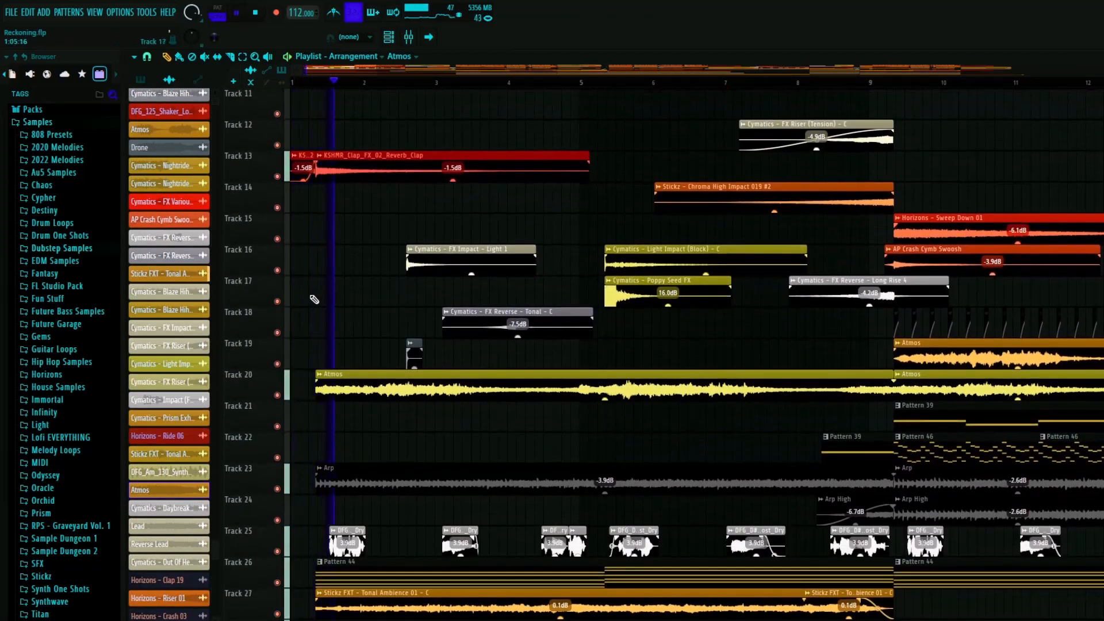
{"action": "key", "text": "space"}
- Solo track 13 and inspect the channel settings of the KSHMR_Clap_FX_02_Reverb_Clap #2 clip, then close them
{"action": "right_click", "coordinate": [277, 176]}
{"action": "scroll", "coordinate": [309, 168], "scroll_direction": "up", "scroll_amount": 4}
{"action": "double_click", "coordinate": [305, 167]}
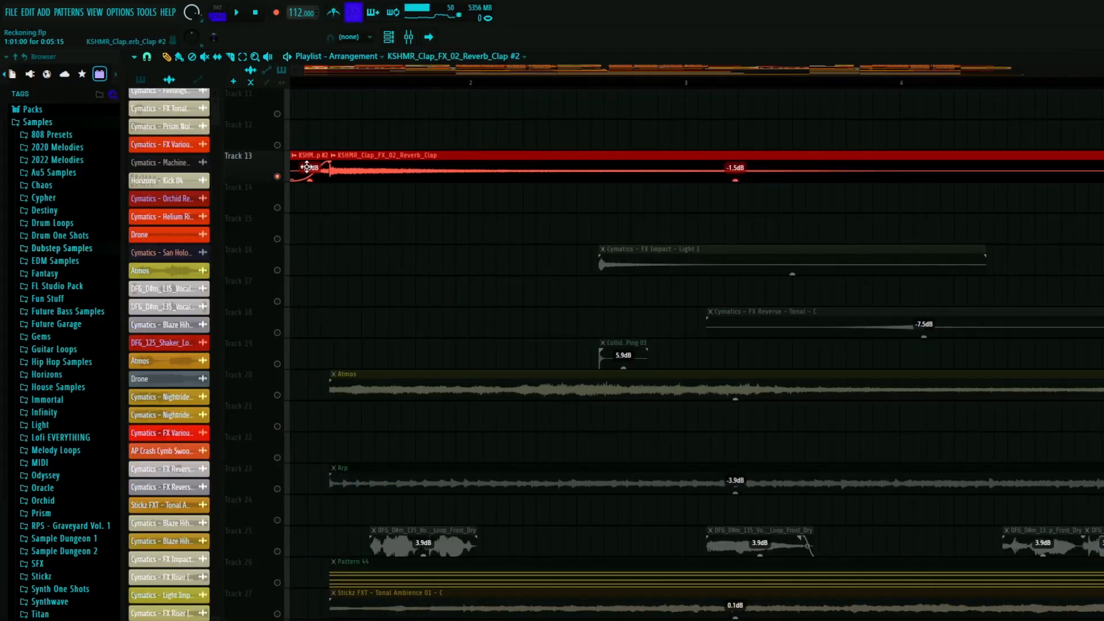
{"action": "left_click_drag", "start_coordinate": [1103, 70], "coordinate": [663, 69]}
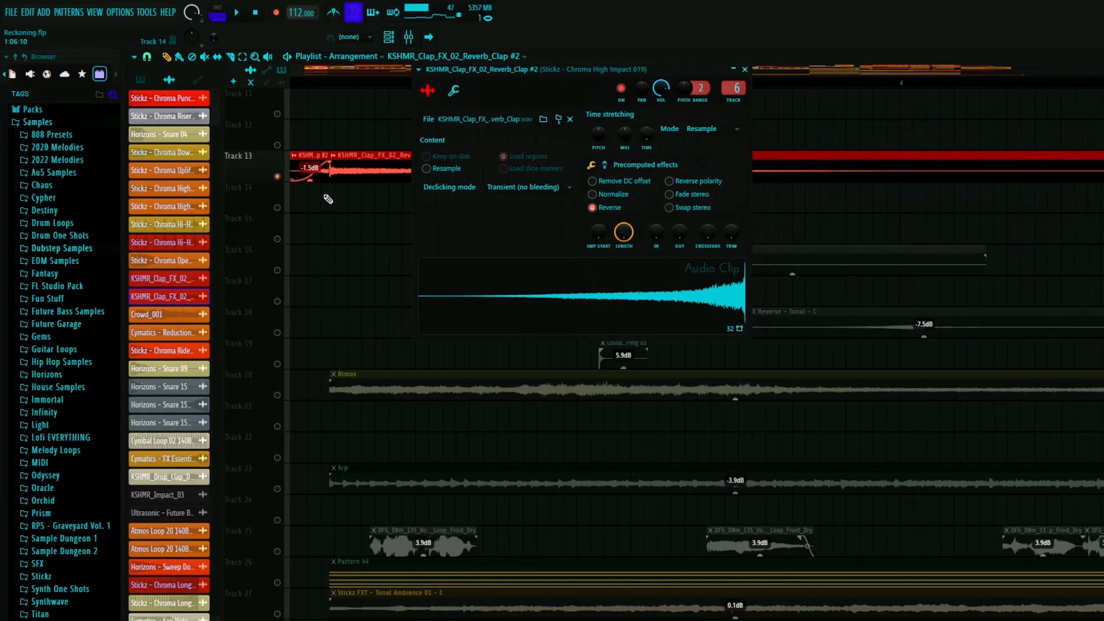
{"action": "scroll", "coordinate": [287, 212], "scroll_direction": "up", "scroll_amount": 4}
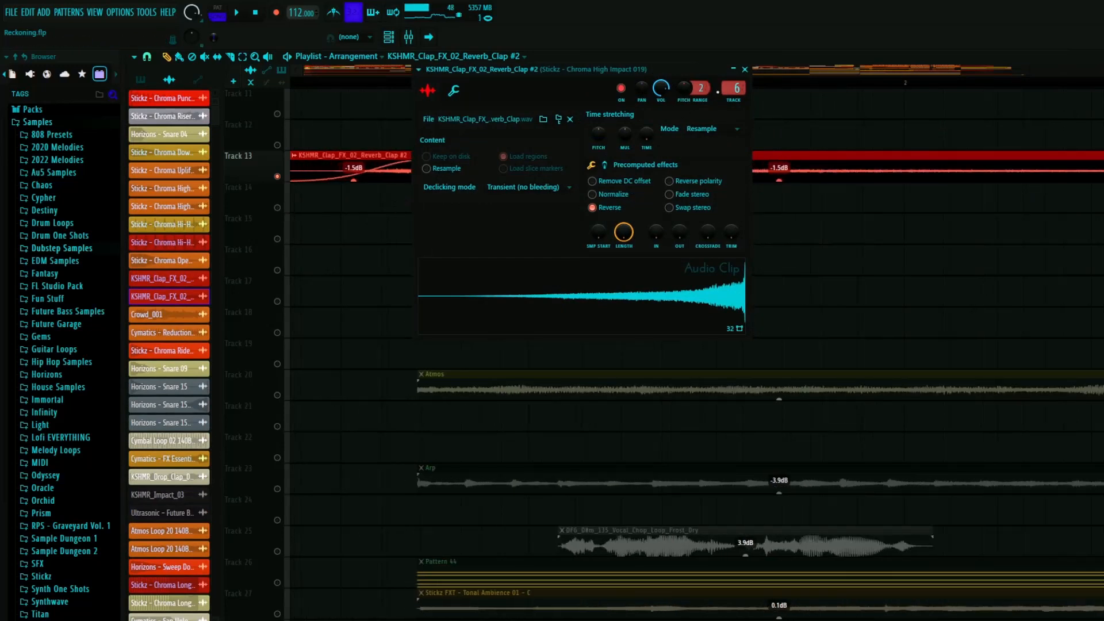
{"action": "left_click", "coordinate": [745, 69]}
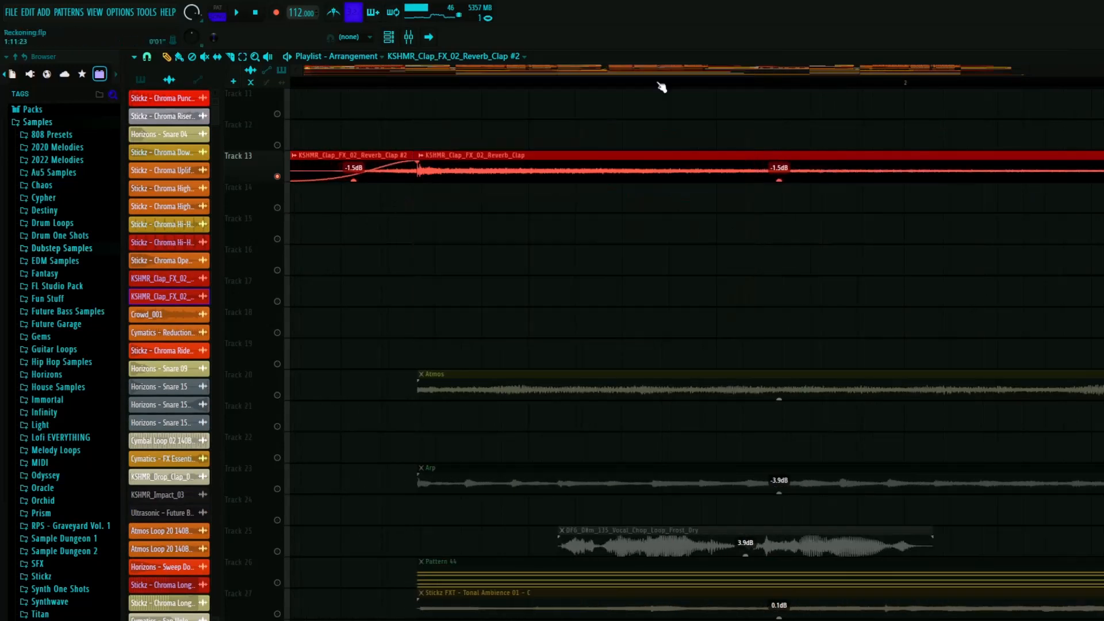
- Play the soloed clap and its lead-in on track 13 from the beginning, then stop
{"action": "left_click", "coordinate": [410, 81]}
{"action": "scroll", "coordinate": [419, 82], "scroll_direction": "right", "scroll_amount": 2}
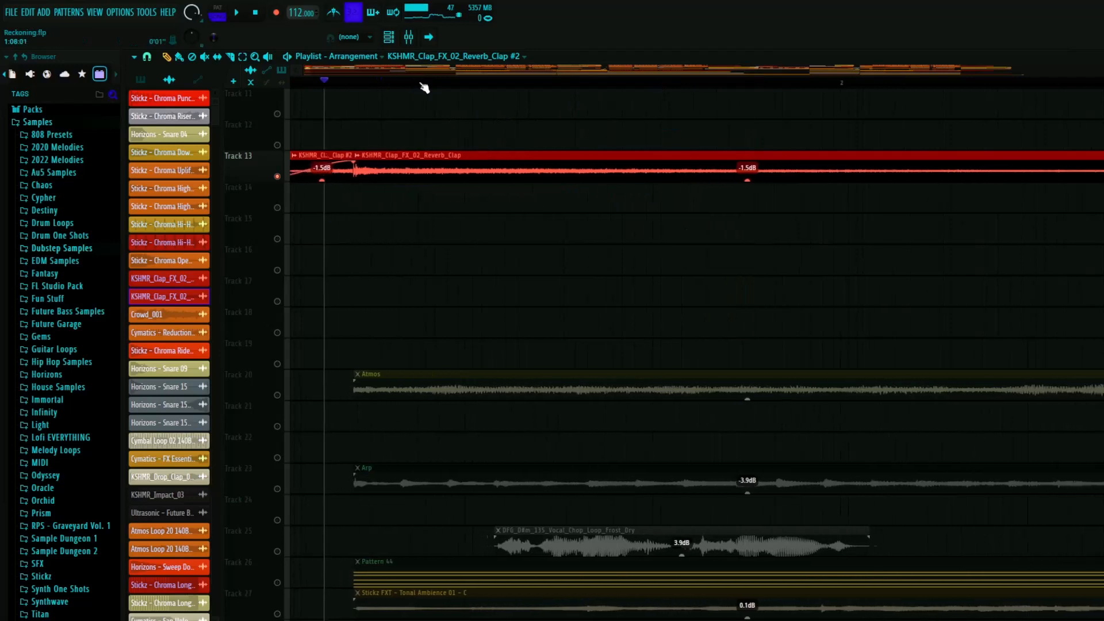
{"action": "left_click", "coordinate": [324, 82]}
{"action": "key", "text": "space"}
{"action": "scroll", "coordinate": [513, 311], "scroll_direction": "down", "scroll_amount": 6}
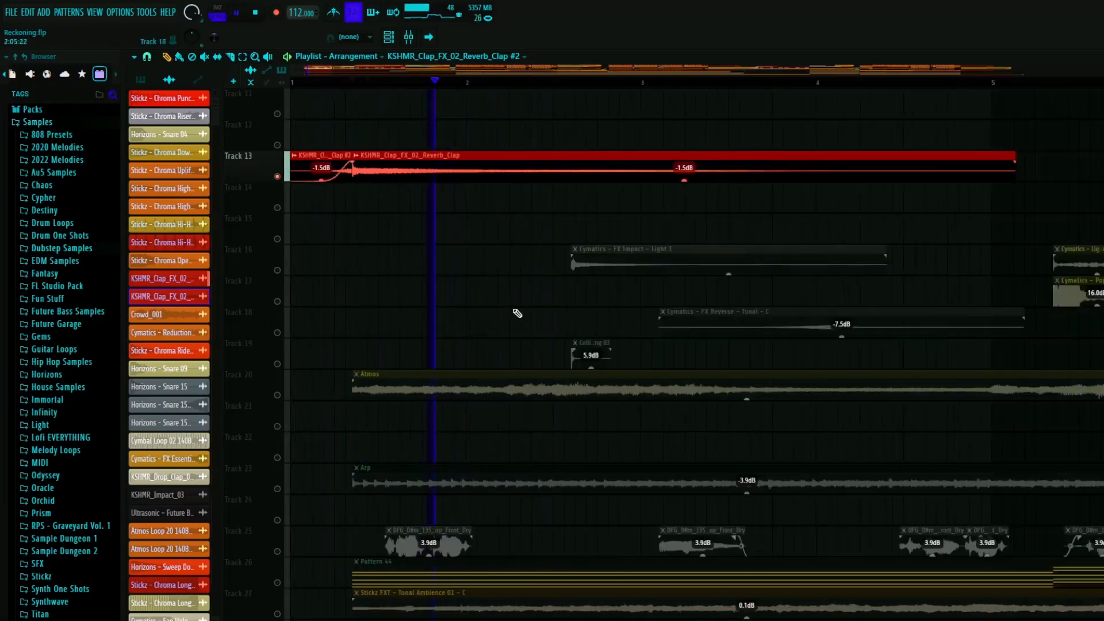
{"action": "key", "text": "space"}
- Unsolo track 13 and look over the other intro layers down to the ambience tracks
{"action": "scroll", "coordinate": [351, 305], "scroll_direction": "up", "scroll_amount": 8}
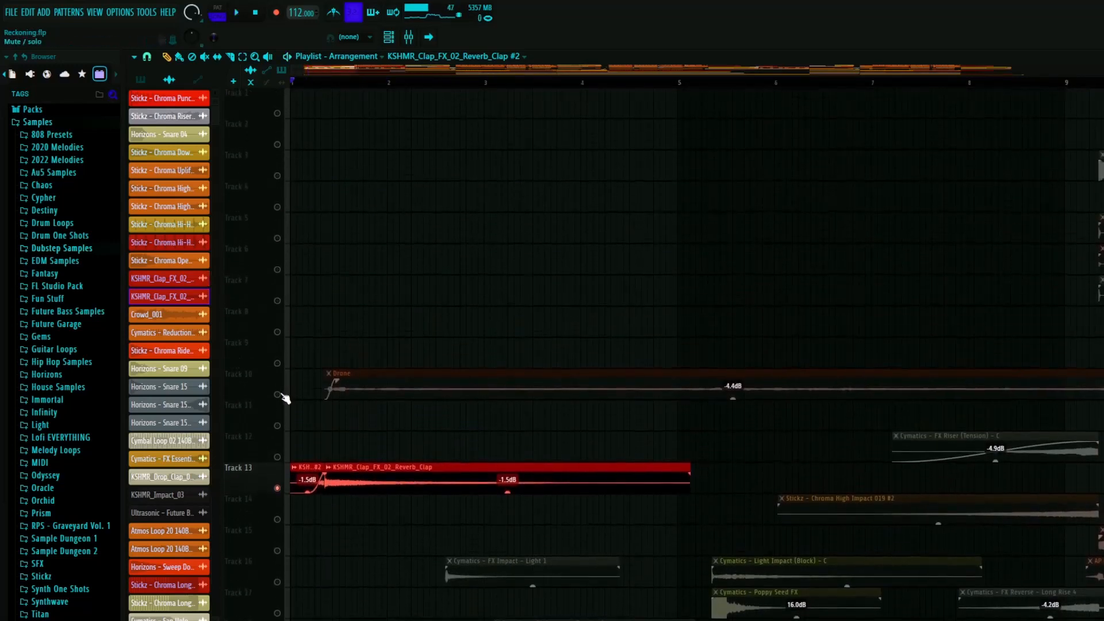
{"action": "right_click", "coordinate": [279, 394]}
{"action": "scroll", "coordinate": [377, 381], "scroll_direction": "down", "scroll_amount": 1}
{"action": "scroll", "coordinate": [378, 383], "scroll_direction": "down", "scroll_amount": 5}
{"action": "scroll", "coordinate": [368, 383], "scroll_direction": "down", "scroll_amount": 6}
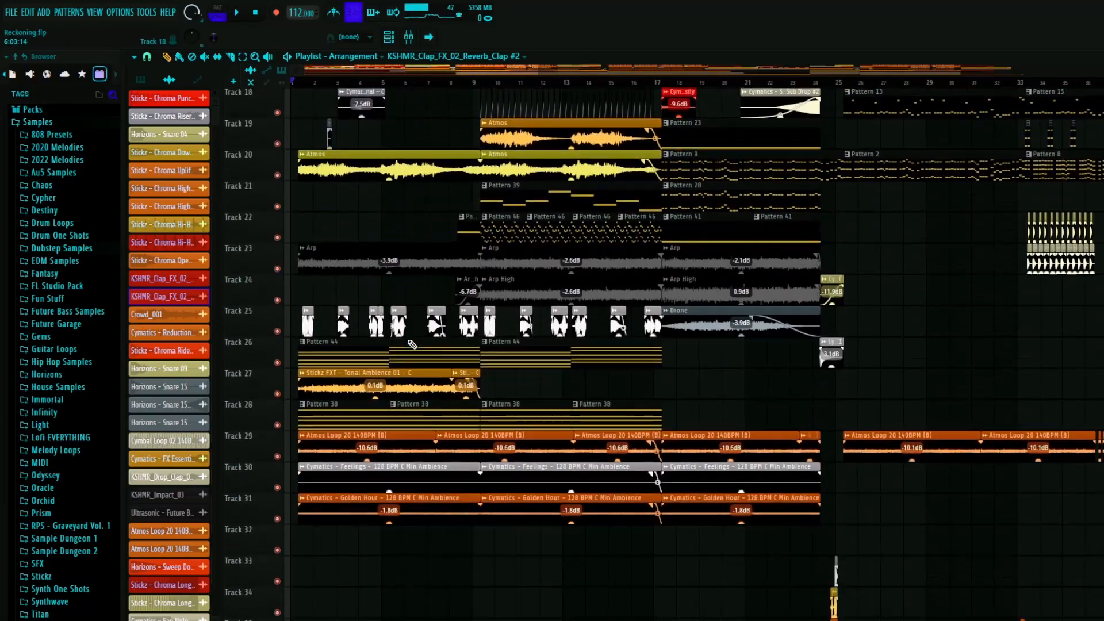
{"action": "scroll", "coordinate": [255, 379], "scroll_direction": "up", "scroll_amount": 7}
{"action": "scroll", "coordinate": [269, 370], "scroll_direction": "up", "scroll_amount": 5, "text": "ctrl"}
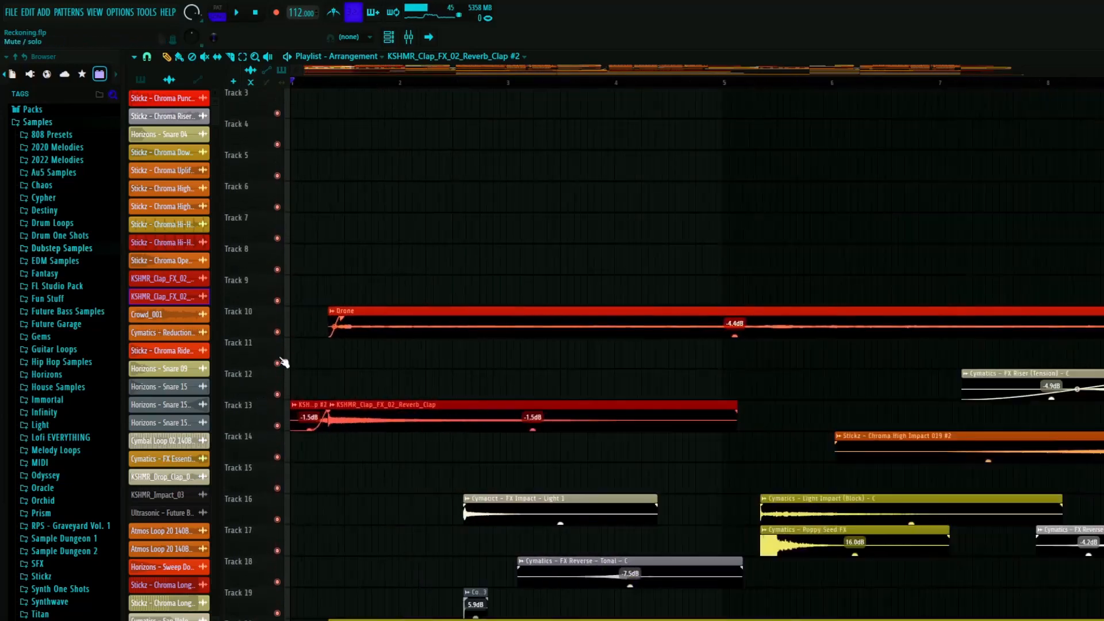
- Solo track 10 and play its Drone clip from the intro
{"action": "right_click", "coordinate": [277, 332]}
{"action": "scroll", "coordinate": [345, 337], "scroll_direction": "down", "scroll_amount": 2, "text": "ctrl"}
{"action": "key", "text": "space"}
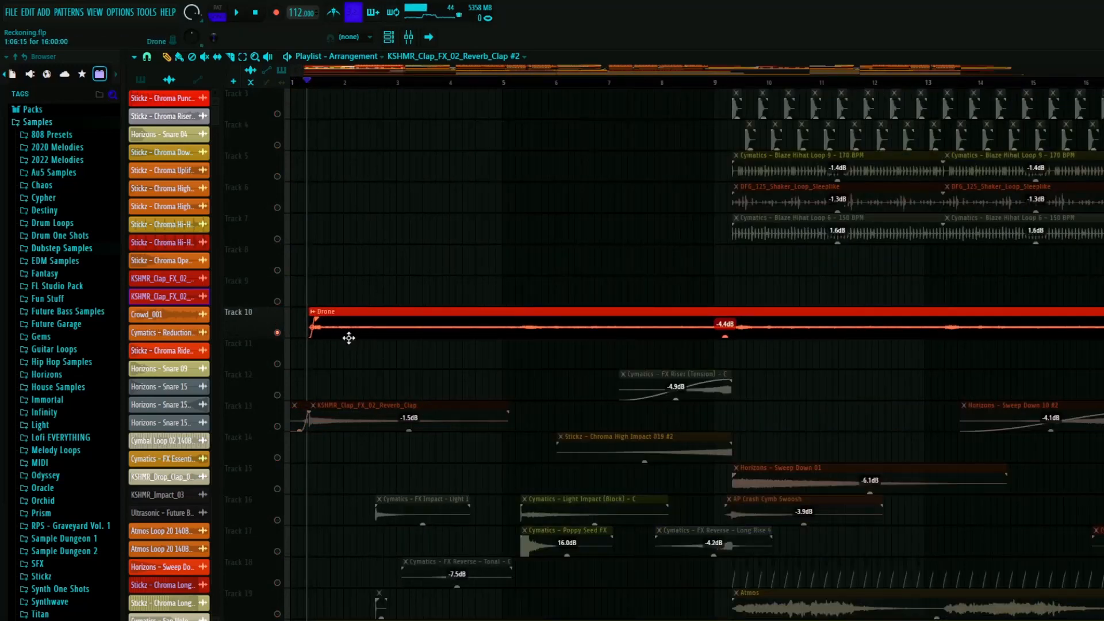
{"action": "left_click", "coordinate": [387, 327]}
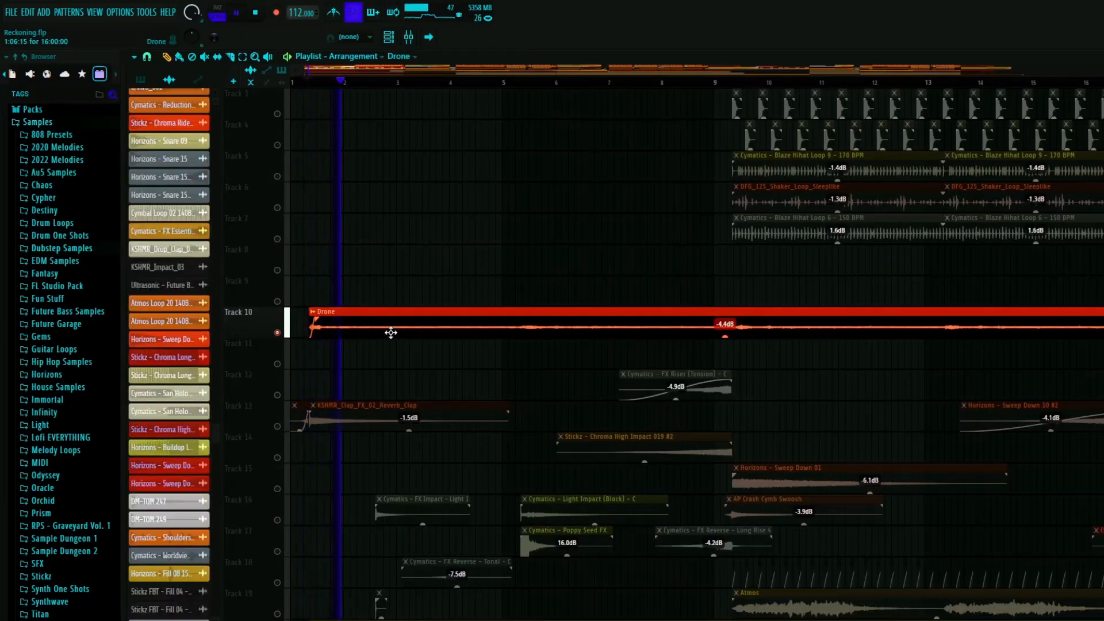
- Inspect the Drone clip's channel settings, close them, stop playback and unsolo track 10
{"action": "double_click", "coordinate": [1091, 329]}
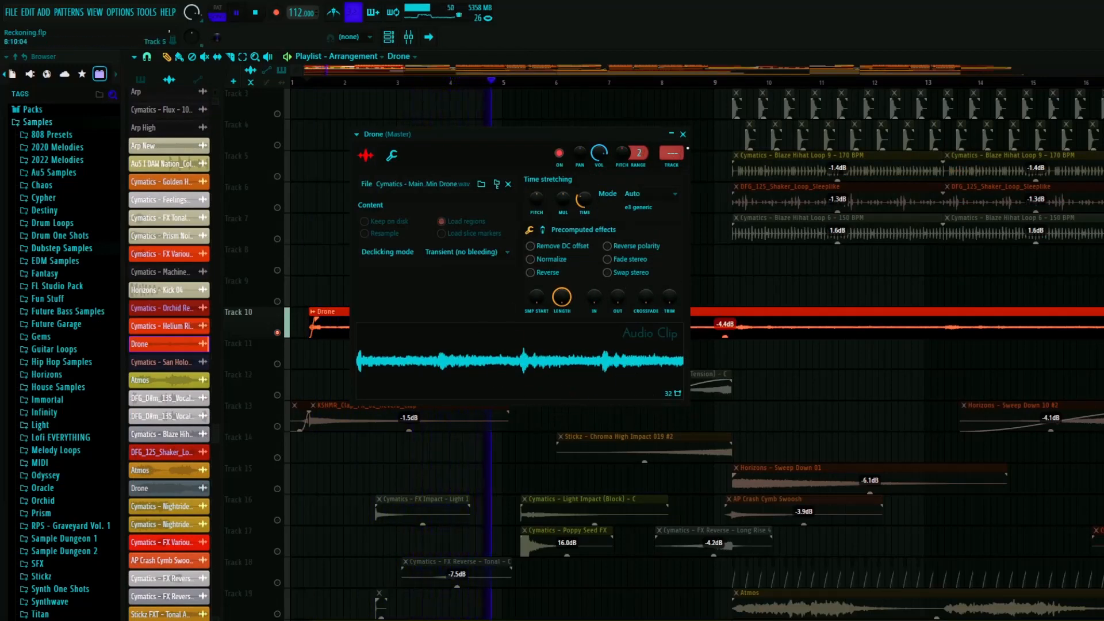
{"action": "left_click", "coordinate": [683, 134]}
{"action": "key", "text": "space"}
{"action": "scroll", "coordinate": [417, 368], "scroll_direction": "down", "scroll_amount": 5}
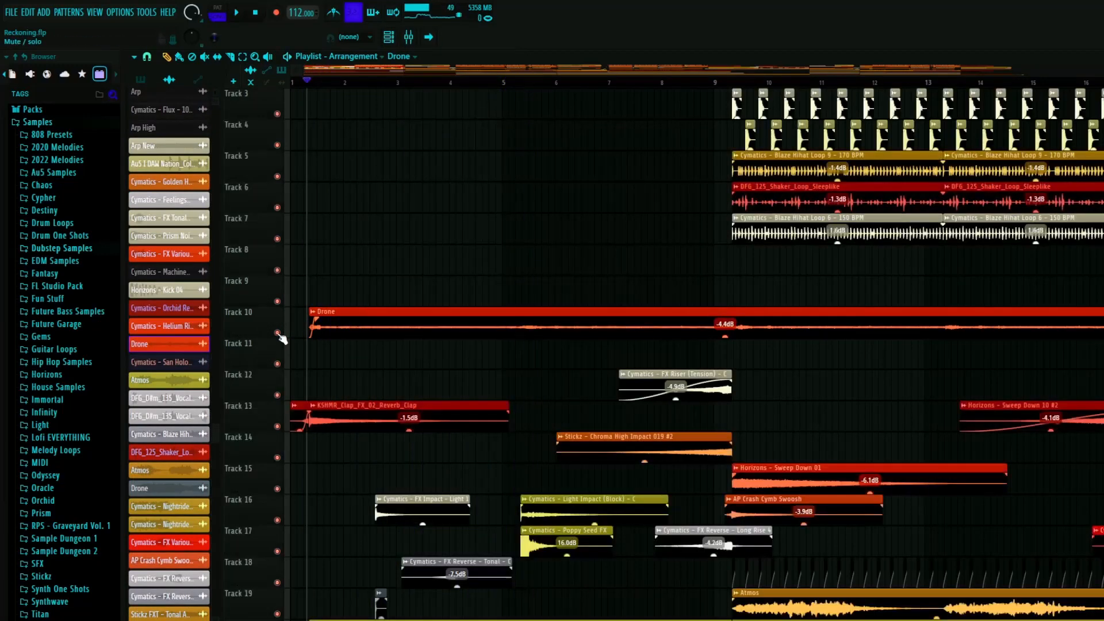
- Solo track 20 and play its Atmos clip through the intro, then stop
{"action": "scroll", "coordinate": [414, 365], "scroll_direction": "down", "scroll_amount": 7}
{"action": "scroll", "coordinate": [282, 328], "scroll_direction": "up", "scroll_amount": 4}
{"action": "right_click", "coordinate": [277, 270]}
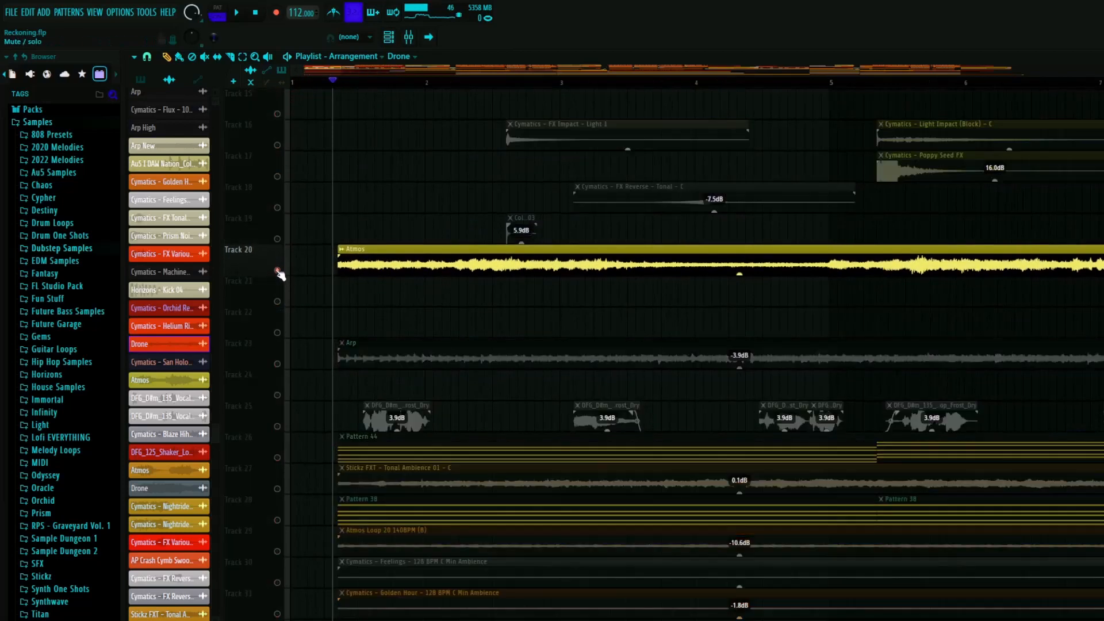
{"action": "key", "text": "space"}
{"action": "scroll", "coordinate": [311, 287], "scroll_direction": "down", "scroll_amount": 3}
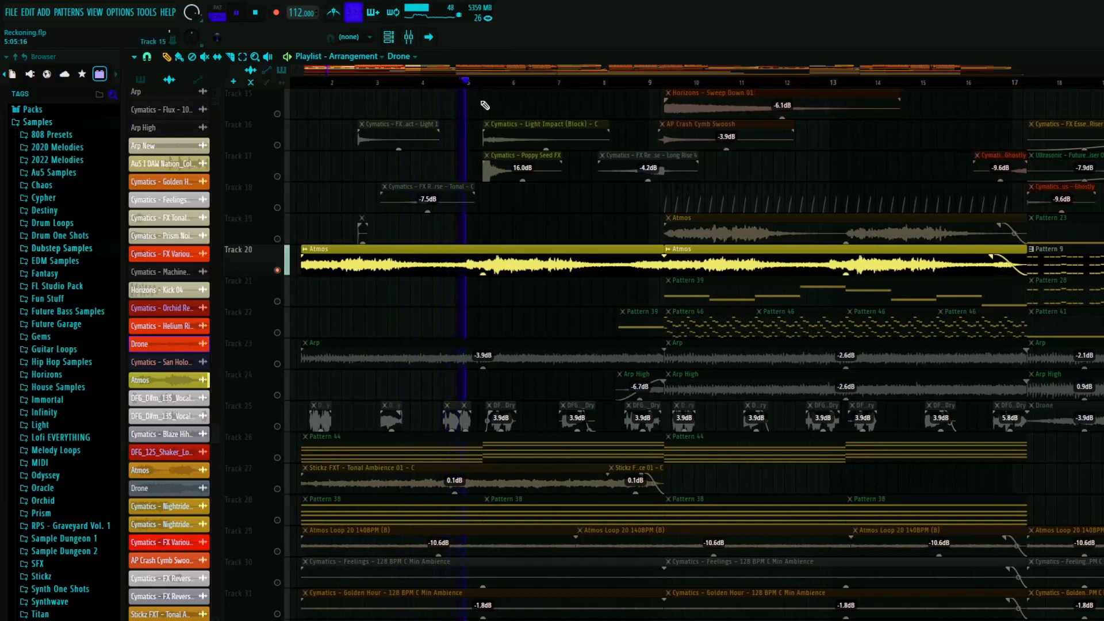
{"action": "key", "text": "space"}
- Look over the layers surrounding the Atmos clip and move the playhead back to bar 1
{"action": "scroll", "coordinate": [441, 374], "scroll_direction": "down", "scroll_amount": 3}
{"action": "scroll", "coordinate": [377, 211], "scroll_direction": "up", "scroll_amount": 2}
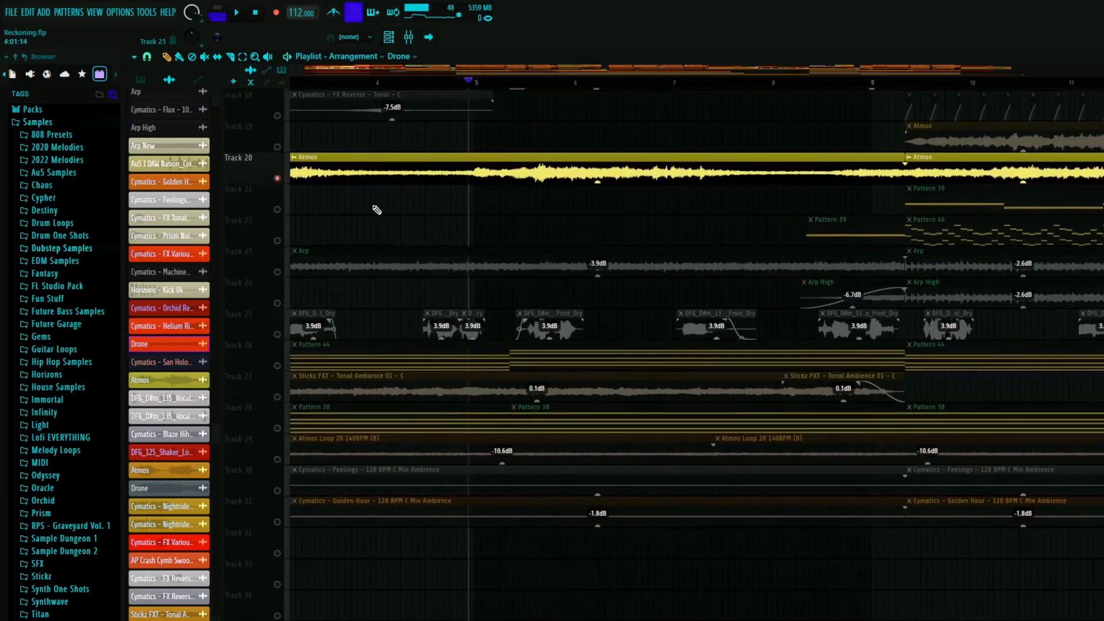
{"action": "scroll", "coordinate": [377, 280], "scroll_direction": "down", "scroll_amount": 3}
{"action": "scroll", "coordinate": [292, 189], "scroll_direction": "up", "scroll_amount": 3}
{"action": "scroll", "coordinate": [286, 176], "scroll_direction": "up", "scroll_amount": 2}
{"action": "left_click_drag", "start_coordinate": [302, 83], "coordinate": [297, 87]}
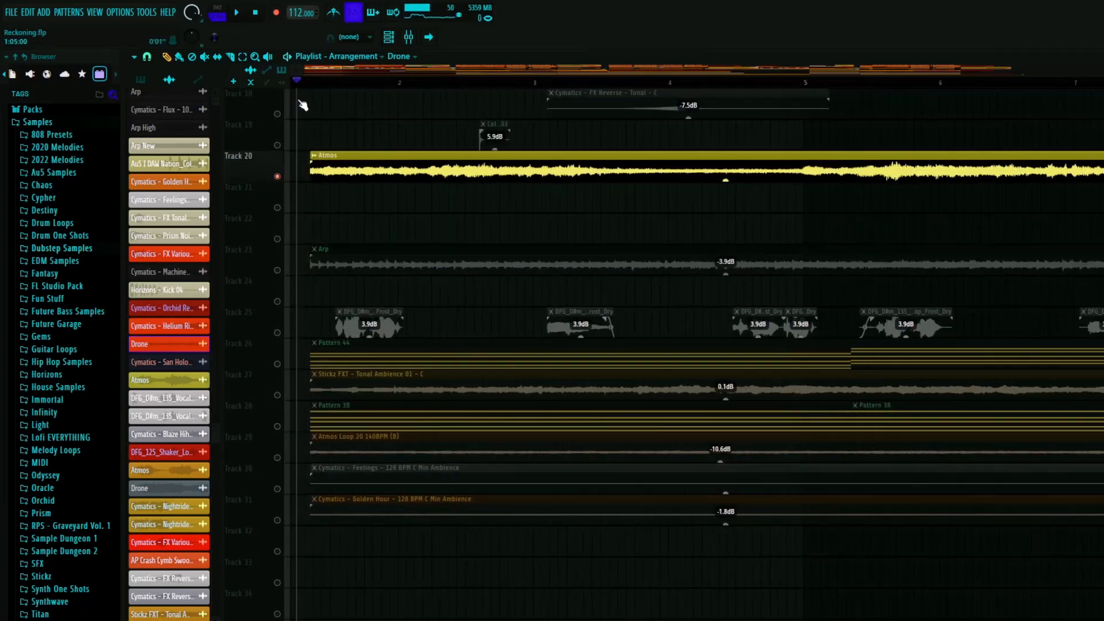
- Solo the vocal chops on track 25, switch the solo to the Arp on track 23 and play it briefly
{"action": "right_click", "coordinate": [280, 333]}
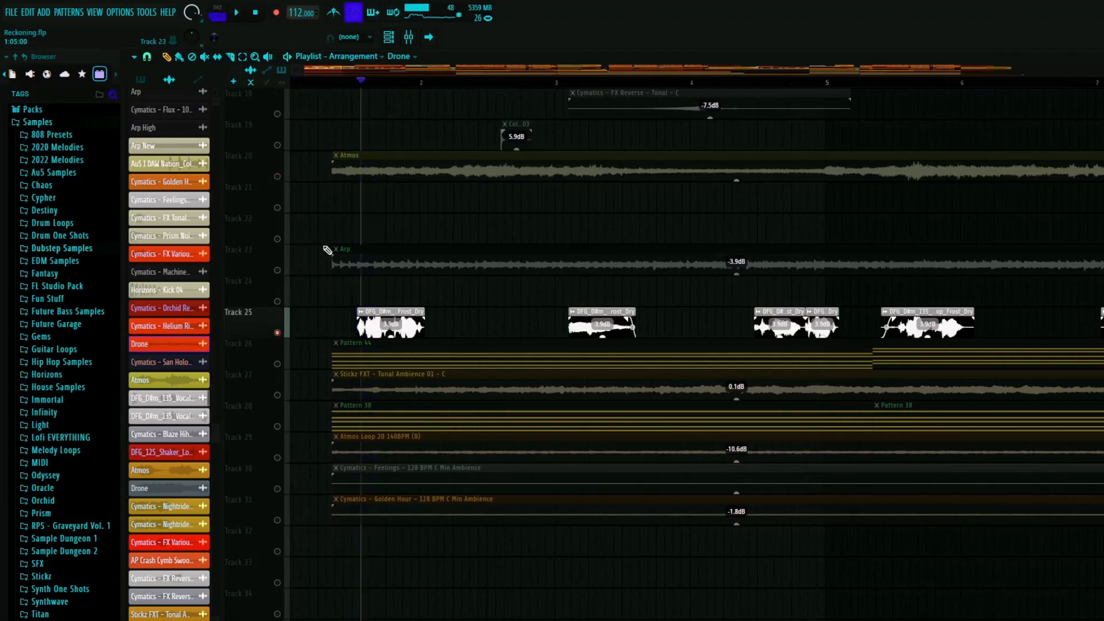
{"action": "right_click", "coordinate": [278, 272]}
{"action": "scroll", "coordinate": [315, 291], "scroll_direction": "down", "scroll_amount": 4}
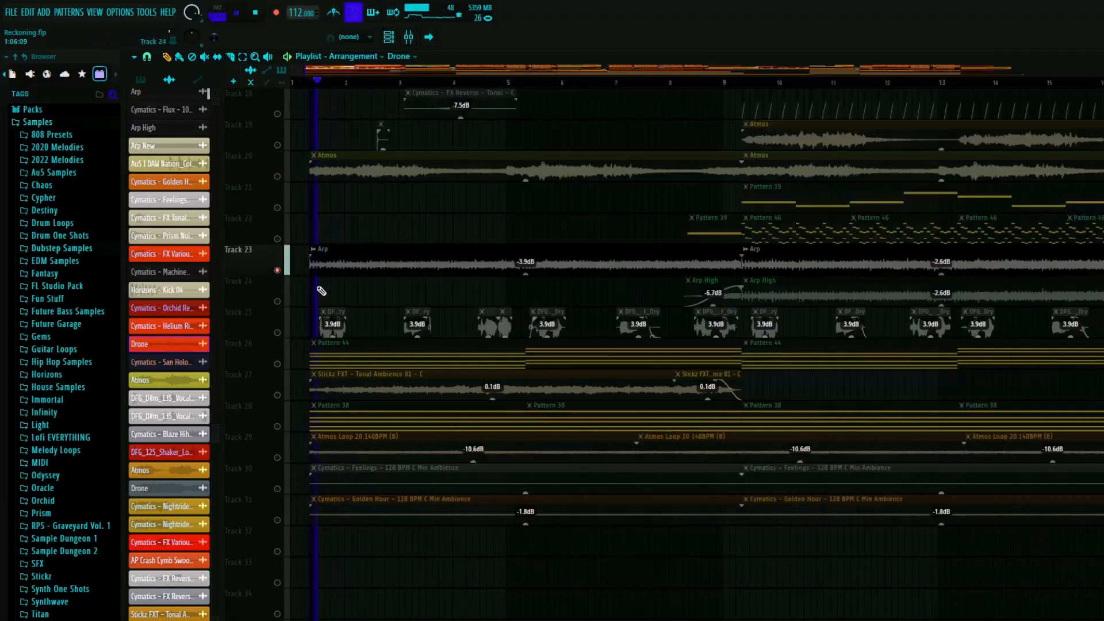
{"action": "key", "text": "space"}
{"action": "key", "text": "space"}
- Examine the automation clips for the intro on tracks 51 to 76
{"action": "scroll", "coordinate": [322, 334], "scroll_direction": "down", "scroll_amount": 11}
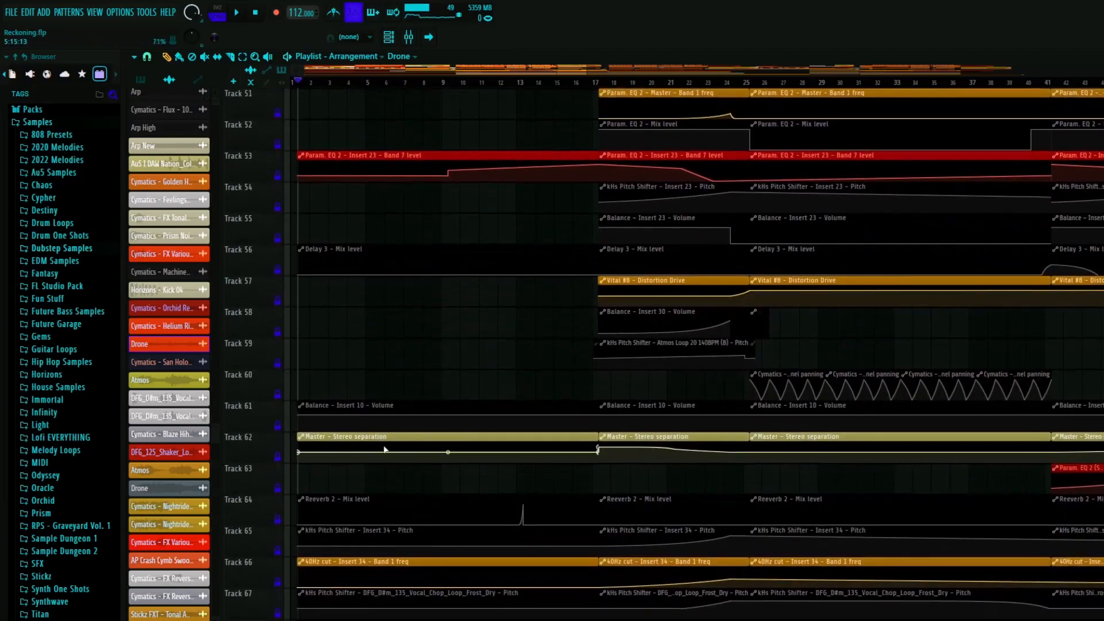
{"action": "scroll", "coordinate": [385, 449], "scroll_direction": "down", "scroll_amount": 3}
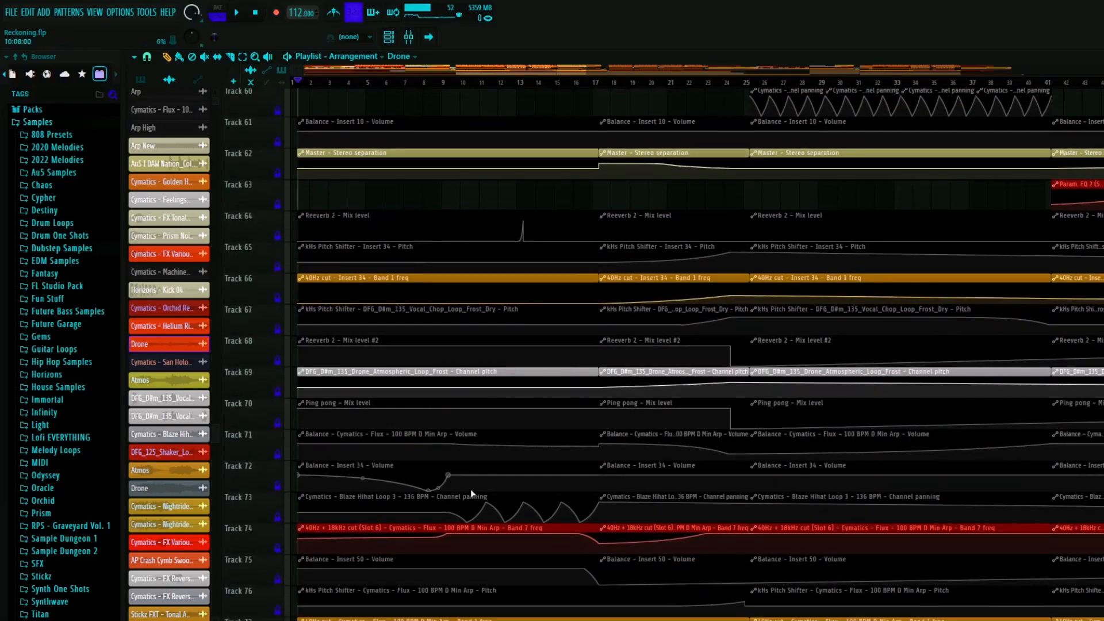
{"action": "scroll", "coordinate": [401, 472], "scroll_direction": "down", "scroll_amount": 3}
{"action": "scroll", "coordinate": [312, 483], "scroll_direction": "up", "scroll_amount": 4}
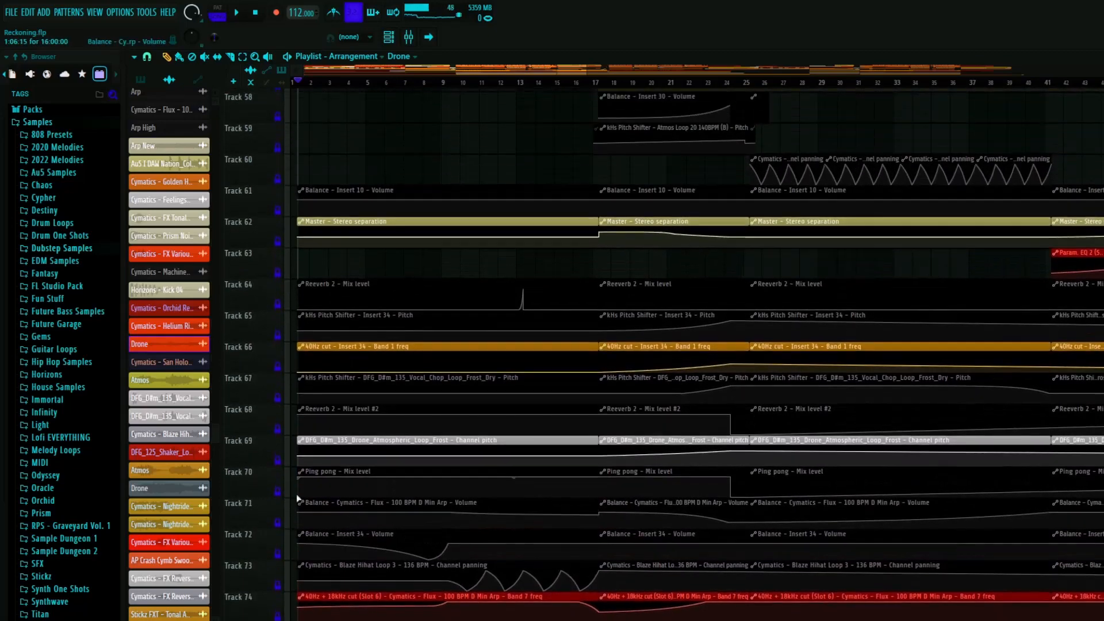
- Play the soloed Arp on track 23 from bar 1 and around bar 9, then return the playhead to bar 1
{"action": "scroll", "coordinate": [322, 499], "scroll_direction": "up", "scroll_amount": 4}
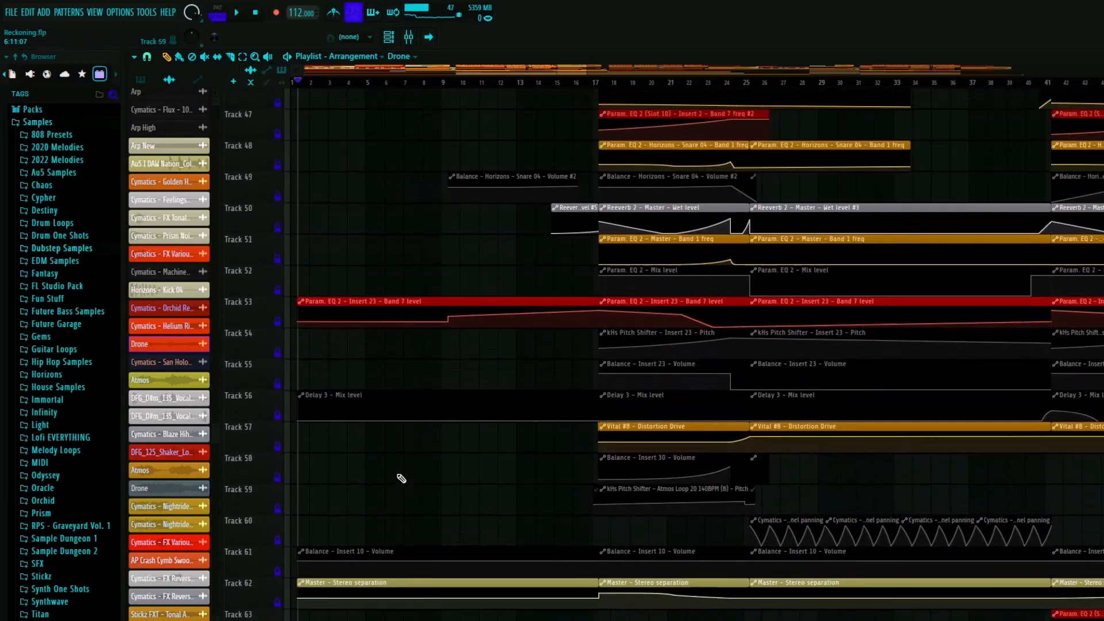
{"action": "scroll", "coordinate": [401, 479], "scroll_direction": "up", "scroll_amount": 10}
{"action": "key", "text": "space"}
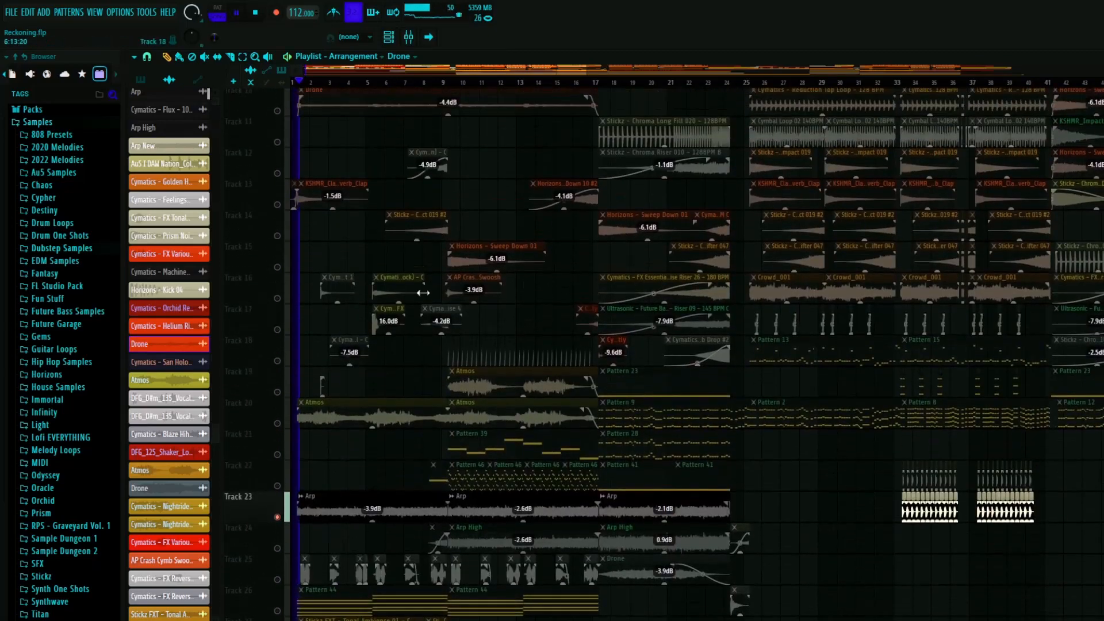
{"action": "scroll", "coordinate": [423, 293], "scroll_direction": "up", "scroll_amount": 2}
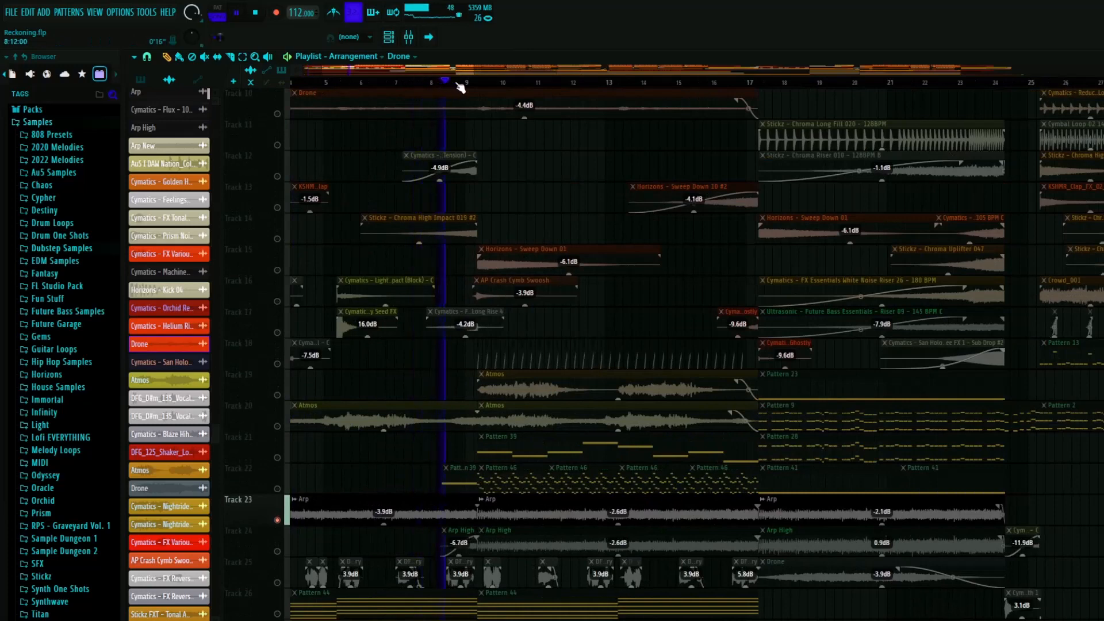
{"action": "scroll", "coordinate": [409, 355], "scroll_direction": "down", "scroll_amount": 4}
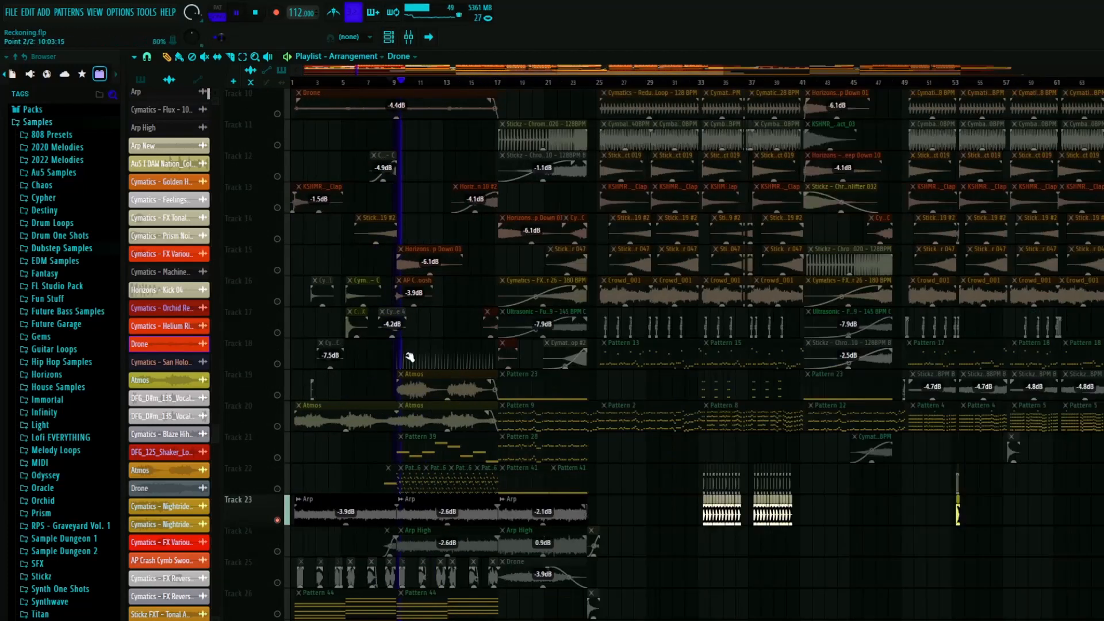
{"action": "key", "text": "space"}
{"action": "scroll", "coordinate": [292, 265], "scroll_direction": "up", "scroll_amount": 5}
{"action": "left_click", "coordinate": [314, 83]}
{"action": "scroll", "coordinate": [345, 291], "scroll_direction": "down", "scroll_amount": 7}
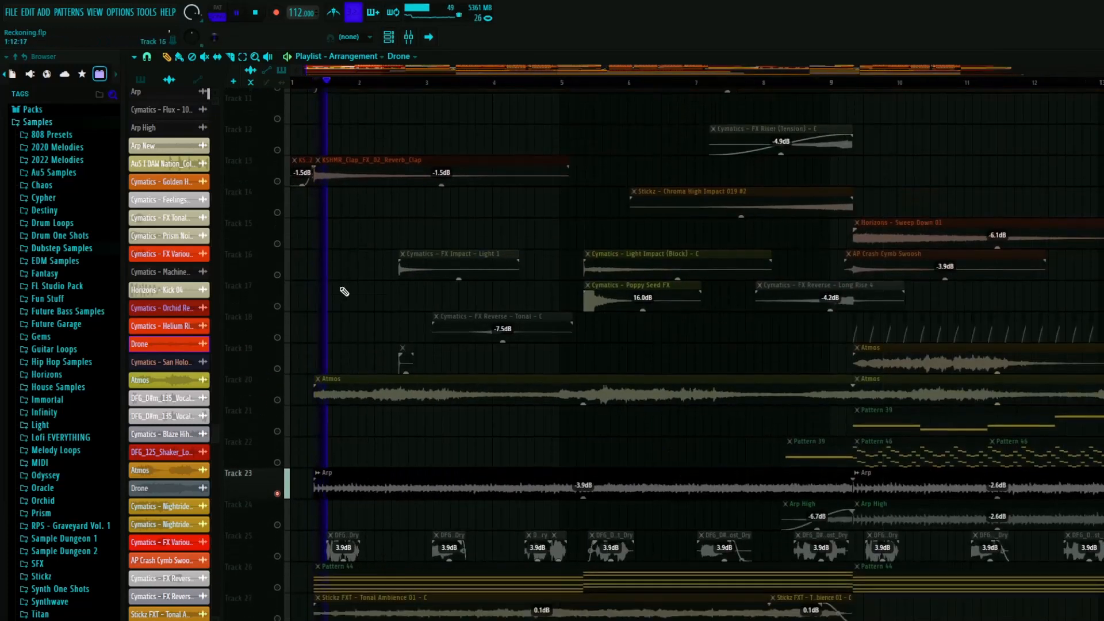
- Clear the current solo, solo track 26 and play its Pattern 44 layer briefly, then stop
{"action": "right_click", "coordinate": [278, 366]}
{"action": "right_click", "coordinate": [278, 364]}
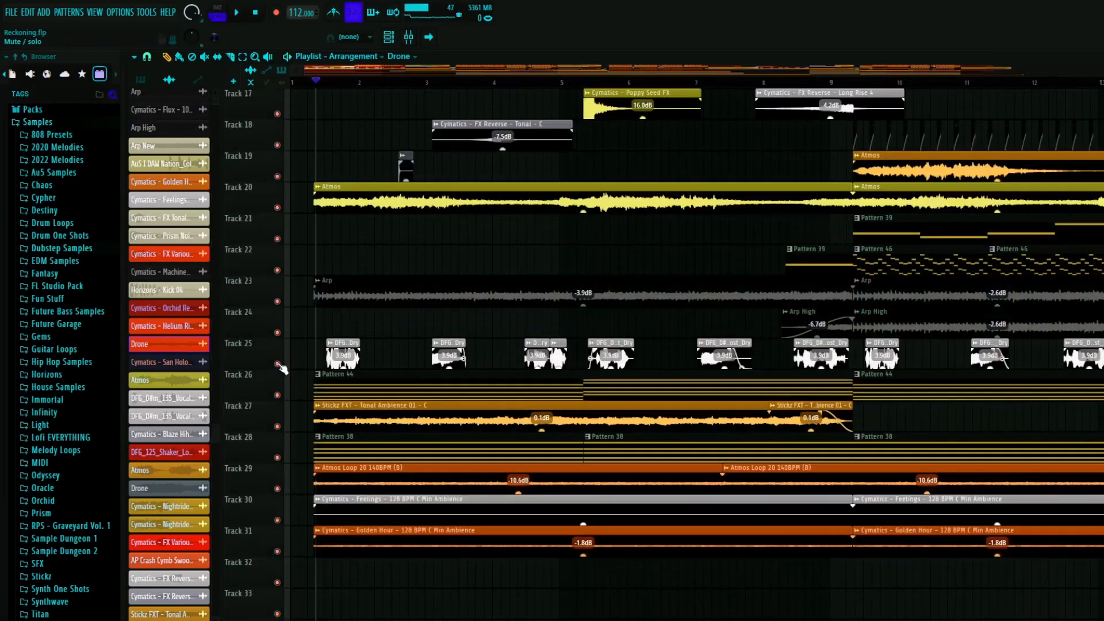
{"action": "right_click", "coordinate": [277, 396]}
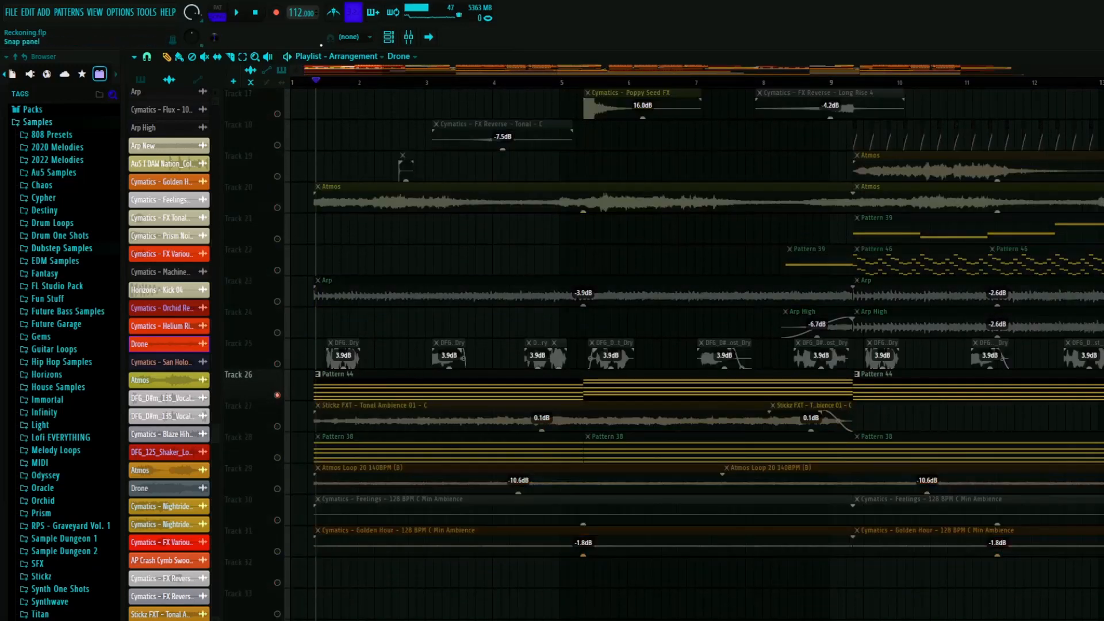
{"action": "key", "text": "space"}
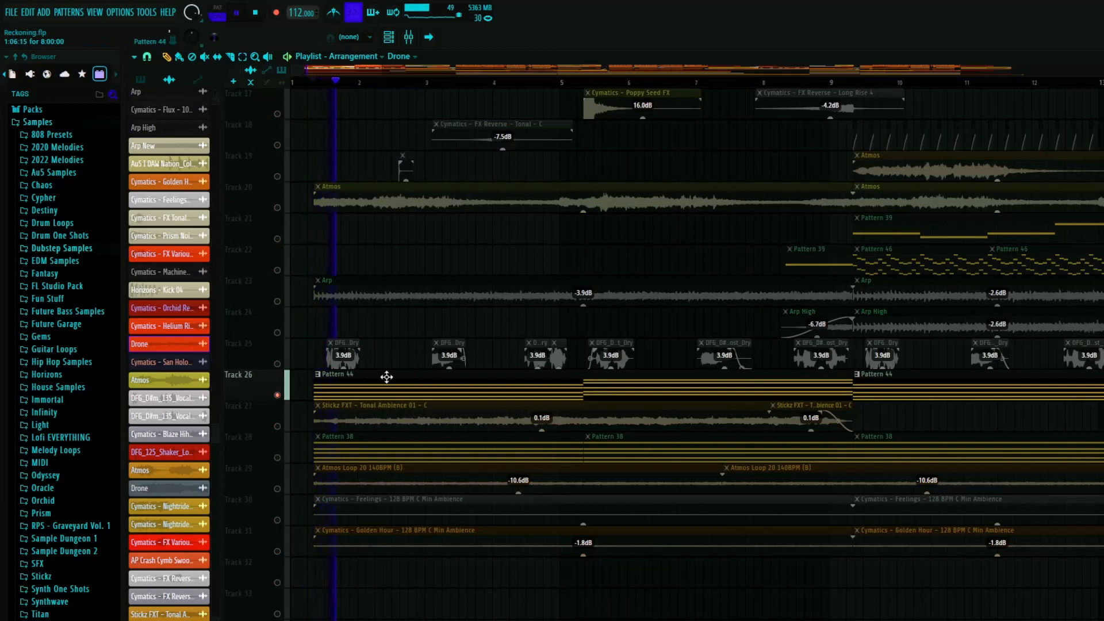
{"action": "key", "text": "space"}
- Open Pattern 44 in the channel rack and inspect the Gentle Force instrument's FLEX settings, then close the plugin
{"action": "double_click", "coordinate": [385, 377]}
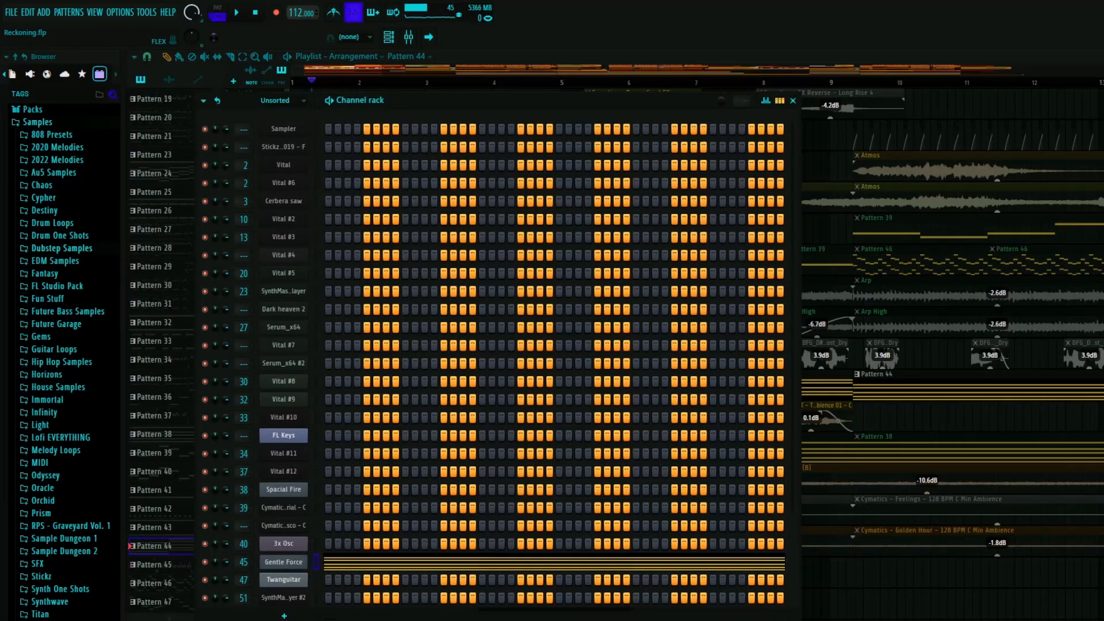
{"action": "left_click", "coordinate": [283, 562]}
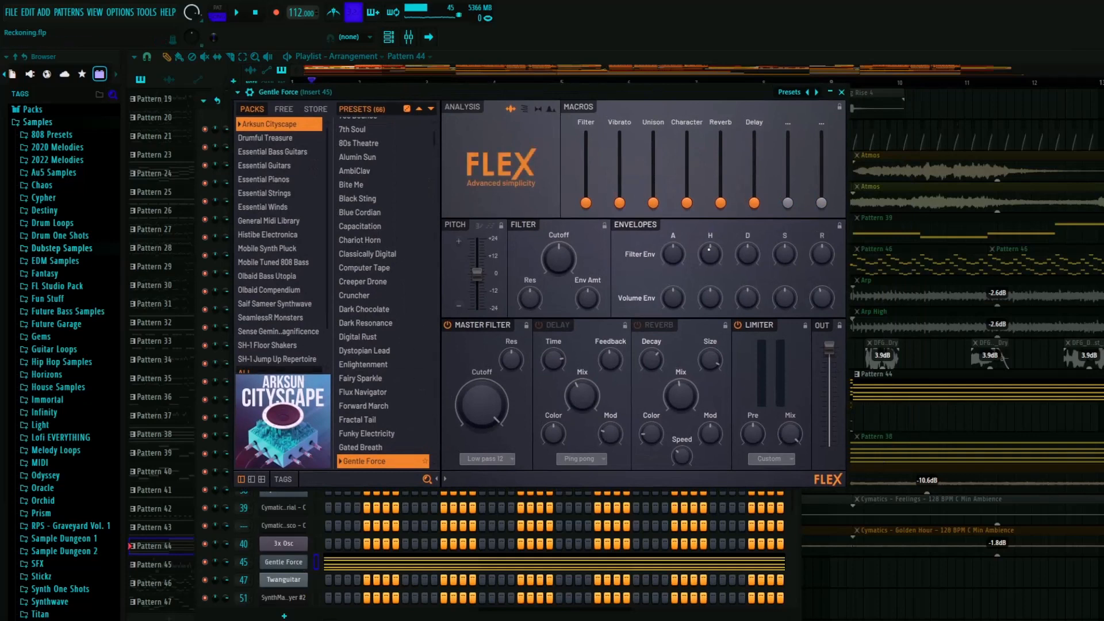
{"action": "left_click", "coordinate": [841, 92]}
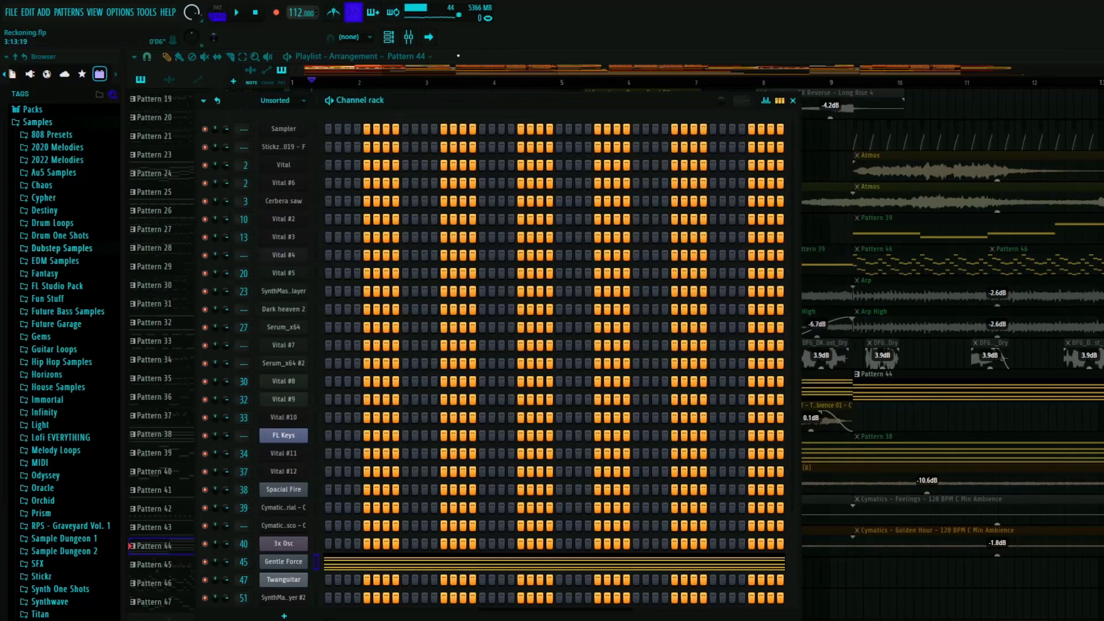
- Inspect the Fruity parametric EQ 2 on mixer insert 45 during playback, then close the EQ, mixer and channel rack
{"action": "key", "text": "F9"}
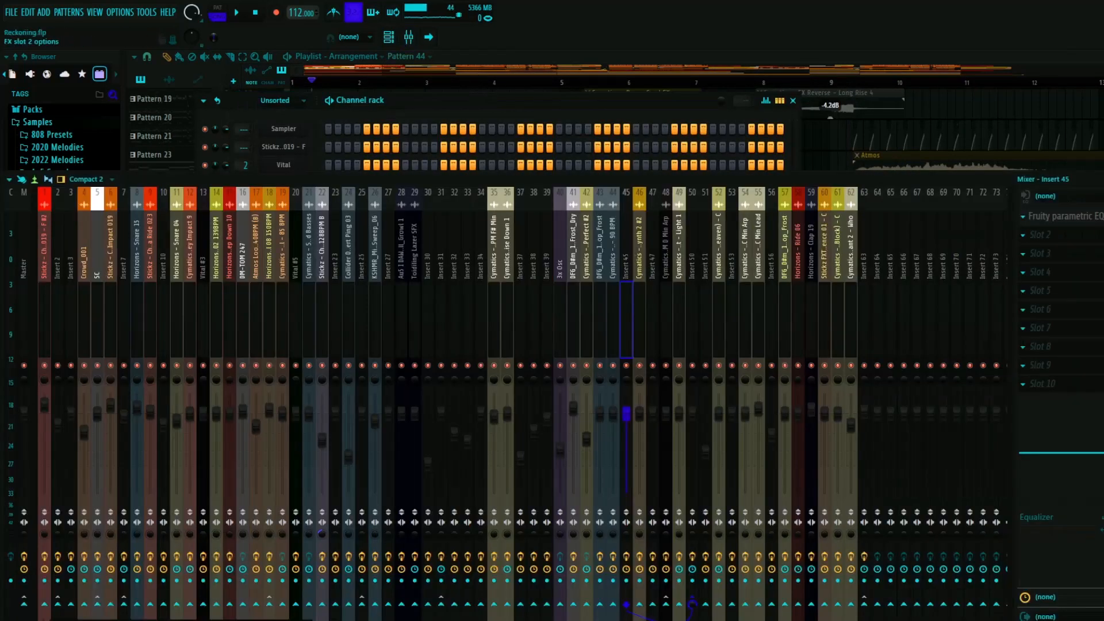
{"action": "left_click", "coordinate": [1065, 216]}
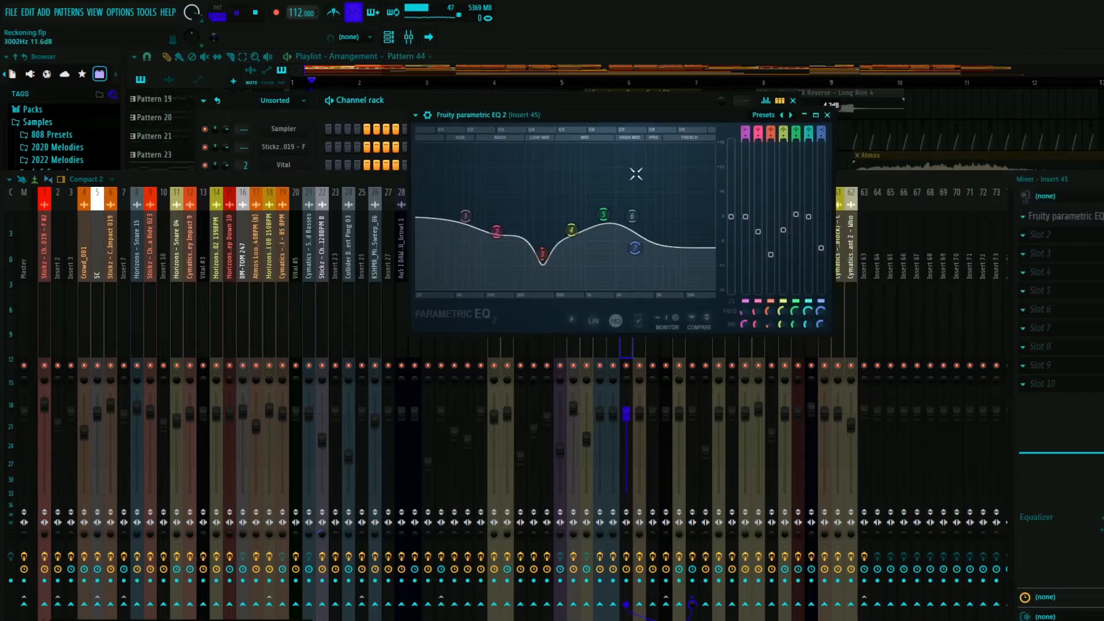
{"action": "key", "text": "space"}
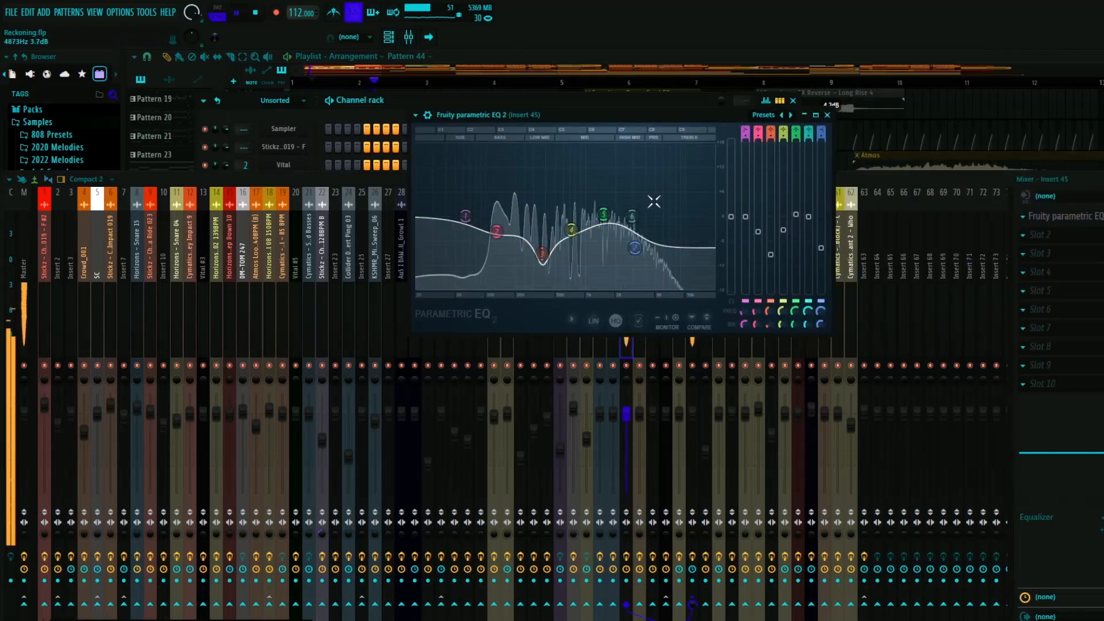
{"action": "key", "text": "space"}
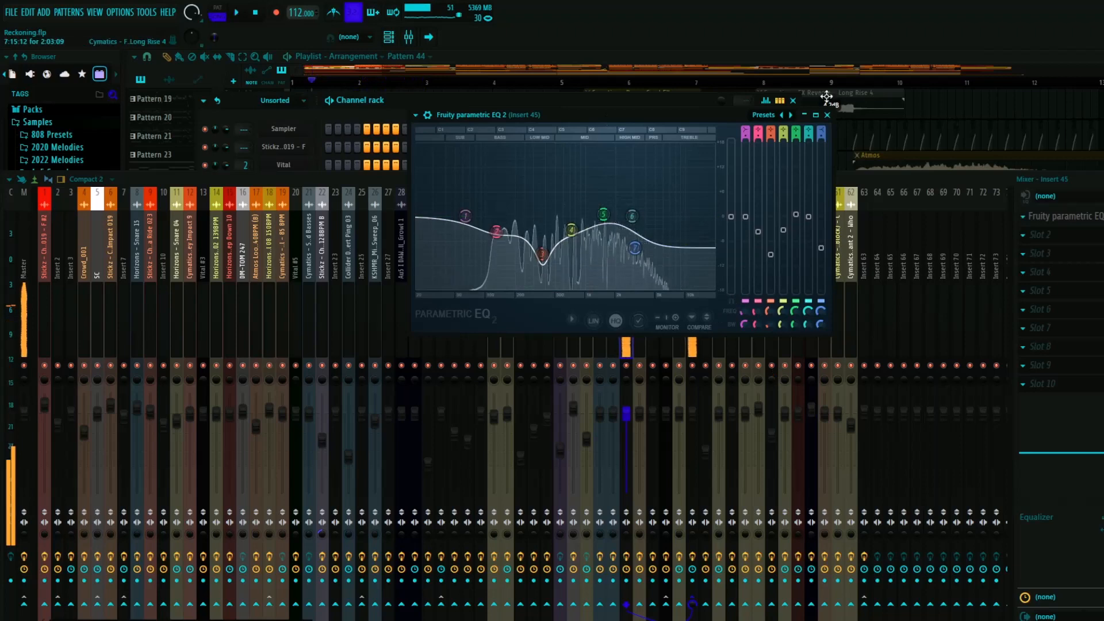
{"action": "left_click", "coordinate": [827, 115]}
{"action": "key", "text": "F9"}
{"action": "left_click", "coordinate": [793, 100]}
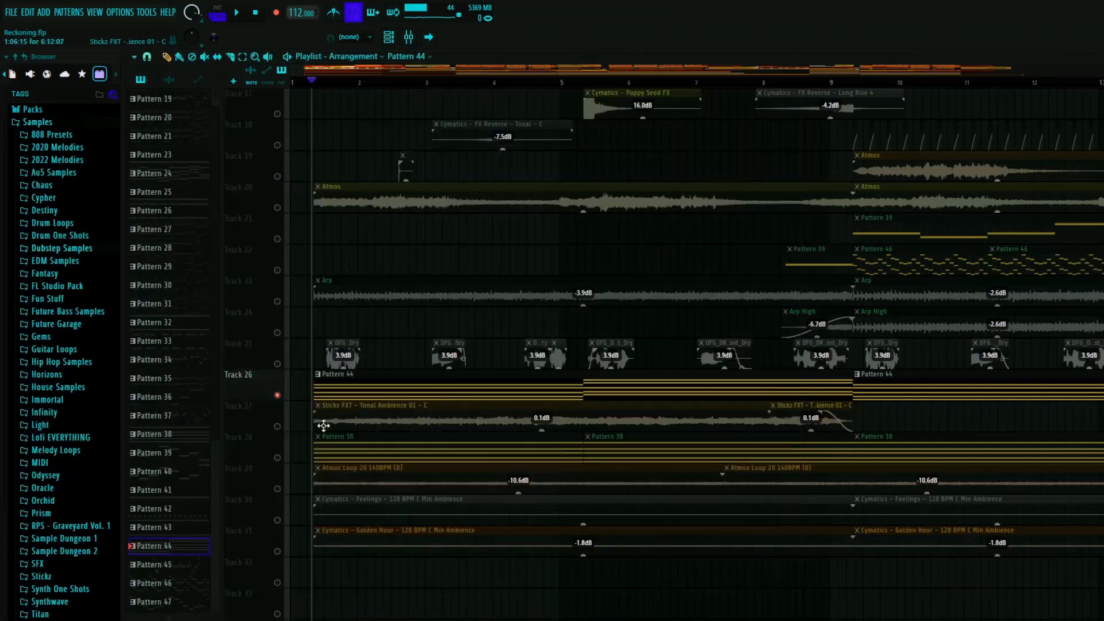
- Solo track 27 and play its Stickz FXT - Tonal Ambience 01 - C clip, then stop
{"action": "right_click", "coordinate": [278, 427]}
{"action": "key", "text": "space"}
{"action": "scroll", "coordinate": [336, 438], "scroll_direction": "down", "scroll_amount": 5}
{"action": "scroll", "coordinate": [302, 406], "scroll_direction": "up", "scroll_amount": 5}
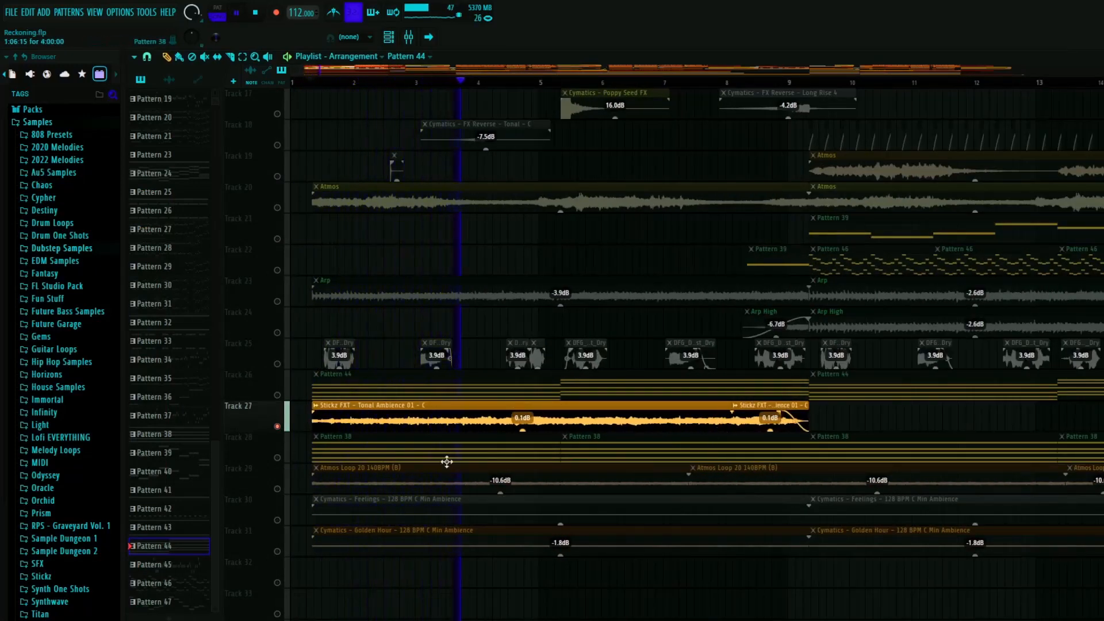
{"action": "key", "text": "space"}
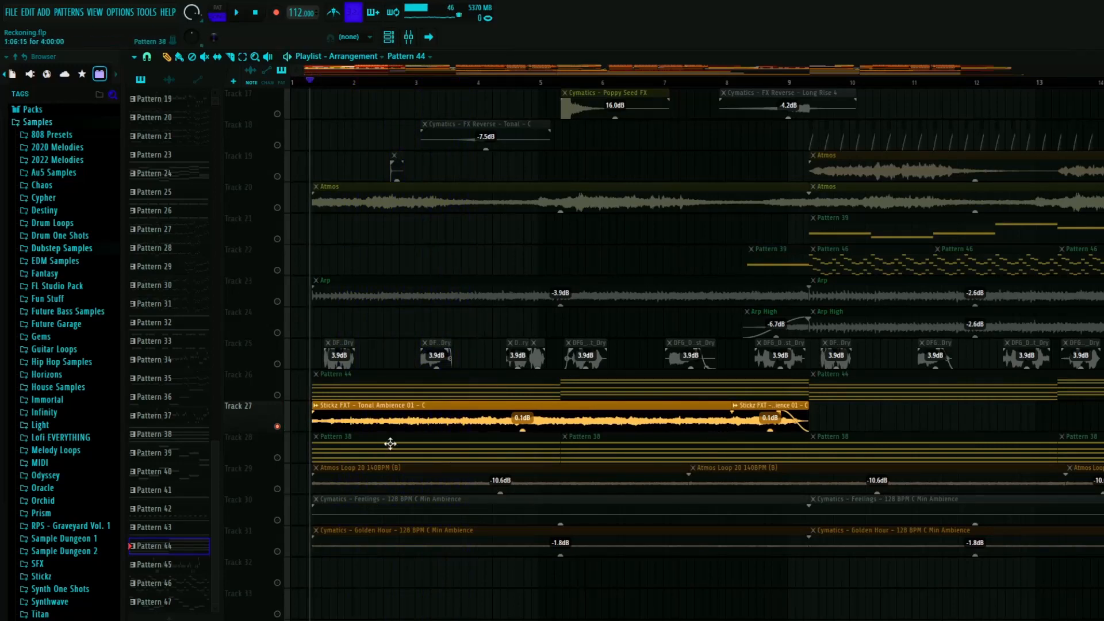
- Inspect the sample settings of the Tonal Ambience clip on track 27, then close them and unmute all tracks
{"action": "scroll", "coordinate": [495, 367], "scroll_direction": "down", "scroll_amount": 2}
{"action": "left_click", "coordinate": [369, 347]}
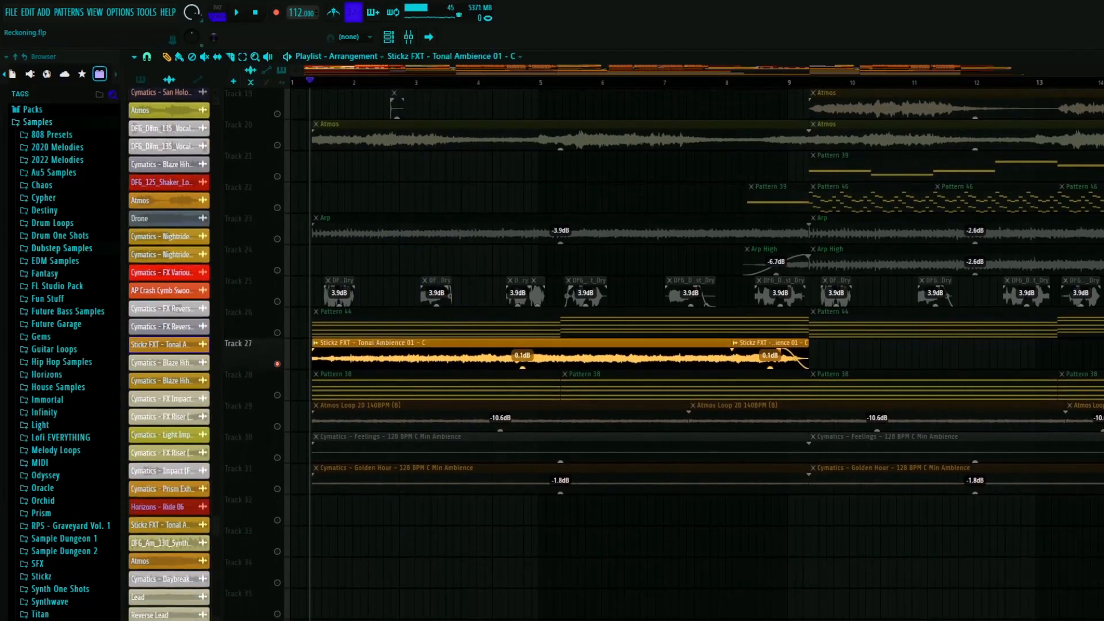
{"action": "double_click", "coordinate": [369, 346]}
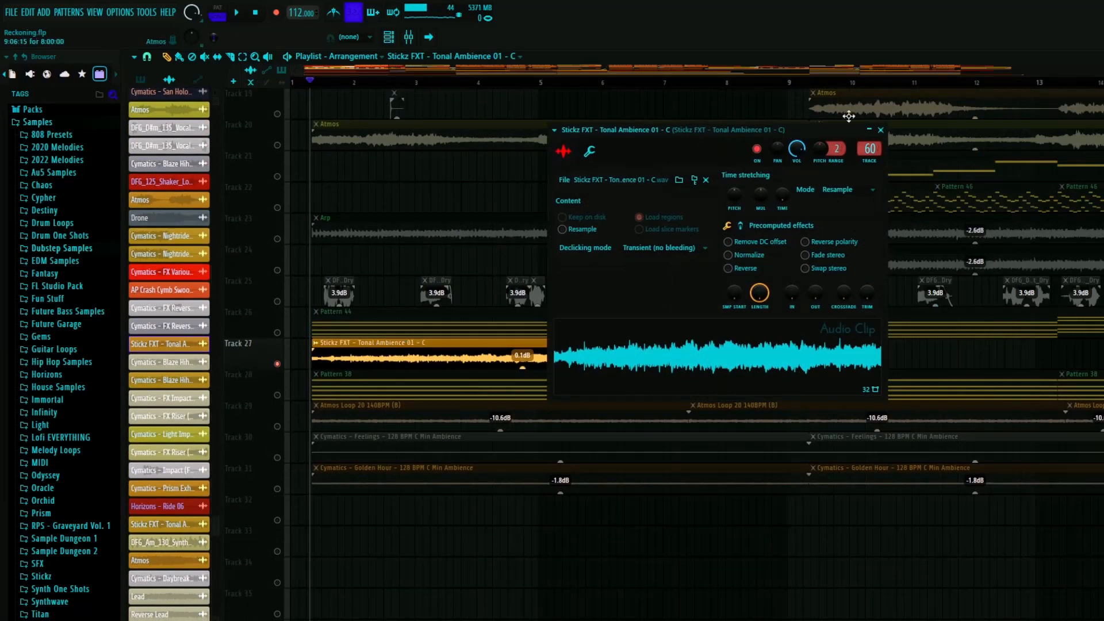
{"action": "left_click", "coordinate": [880, 130]}
{"action": "right_click", "coordinate": [277, 239]}
{"action": "right_click", "coordinate": [278, 238]}
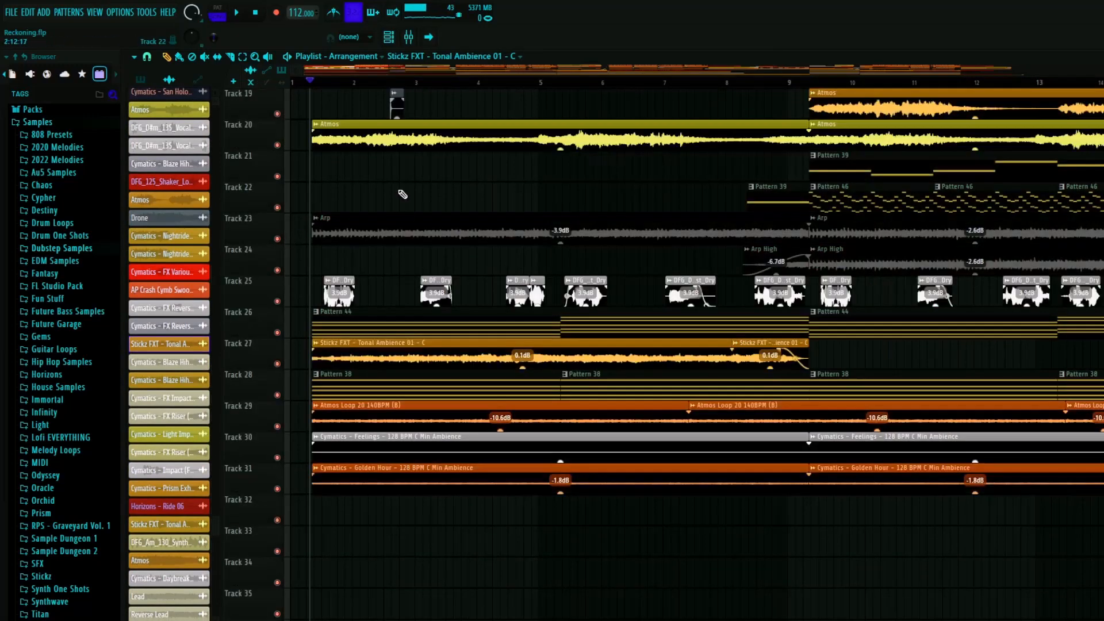
- Examine the intro layers on tracks 15 to 31 from bar 1 to bar 17
{"action": "scroll", "coordinate": [403, 195], "scroll_direction": "down", "scroll_amount": 5}
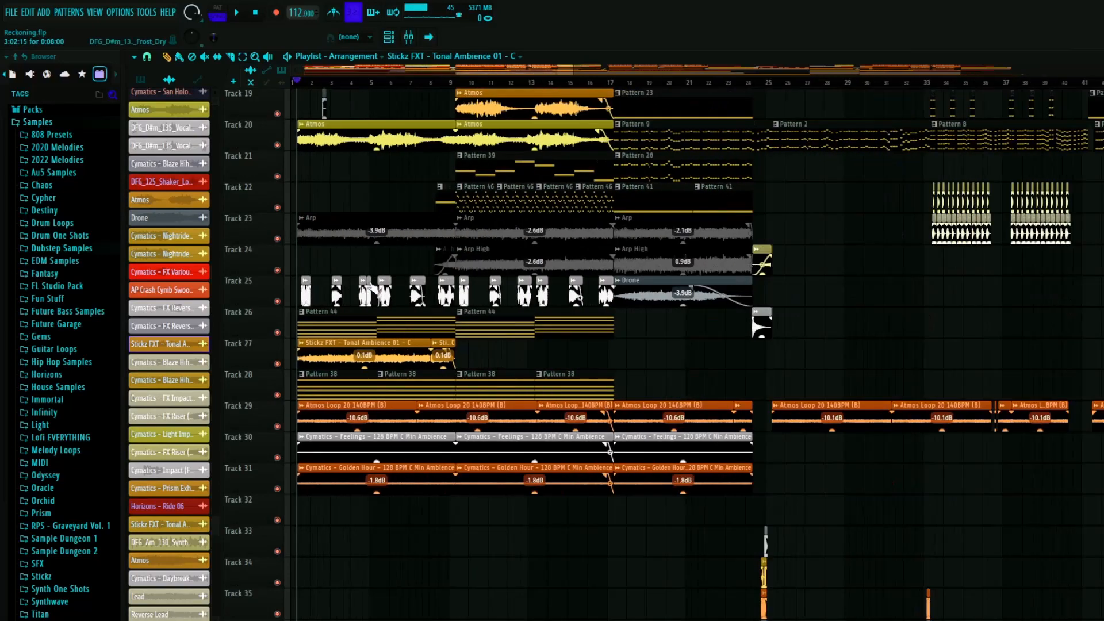
{"action": "scroll", "coordinate": [282, 306], "scroll_direction": "up", "scroll_amount": 7}
{"action": "scroll", "coordinate": [299, 313], "scroll_direction": "down", "scroll_amount": 4}
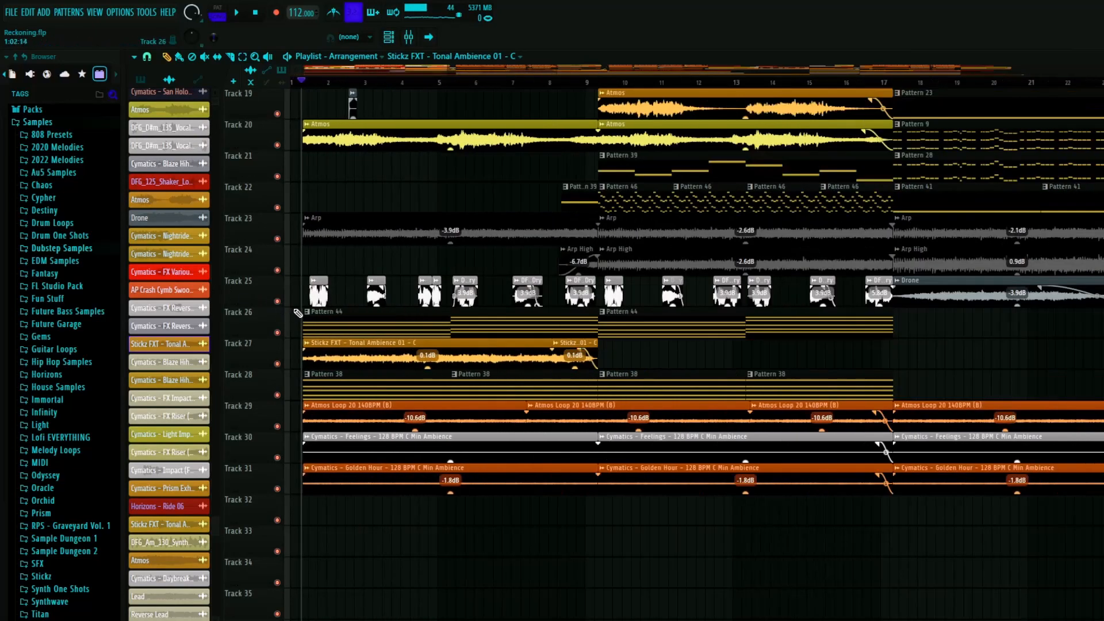
{"action": "scroll", "coordinate": [305, 314], "scroll_direction": "up", "scroll_amount": 1}
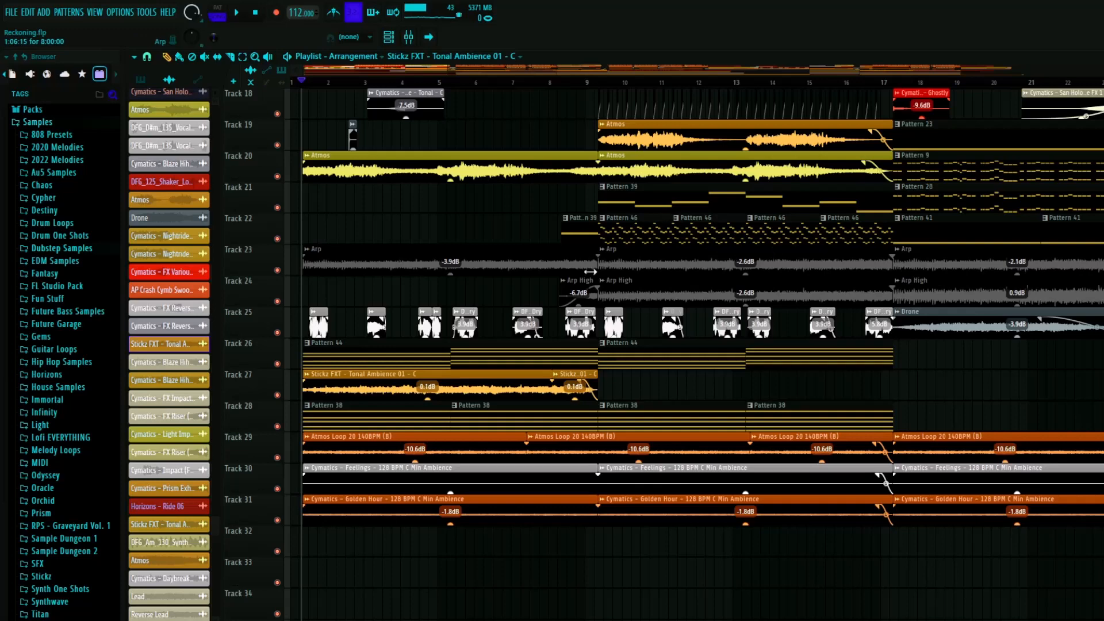
{"action": "scroll", "coordinate": [263, 370], "scroll_direction": "up", "scroll_amount": 6}
{"action": "scroll", "coordinate": [325, 393], "scroll_direction": "up", "scroll_amount": 1}
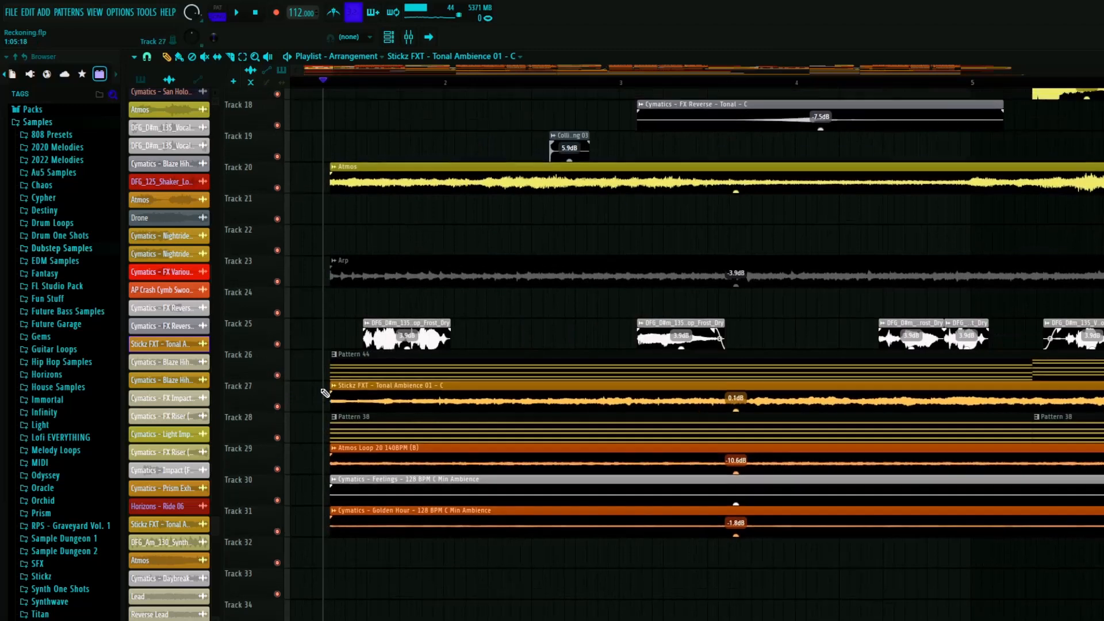
{"action": "scroll", "coordinate": [325, 393], "scroll_direction": "up", "scroll_amount": 3}
{"action": "scroll", "coordinate": [332, 333], "scroll_direction": "down", "scroll_amount": 5}
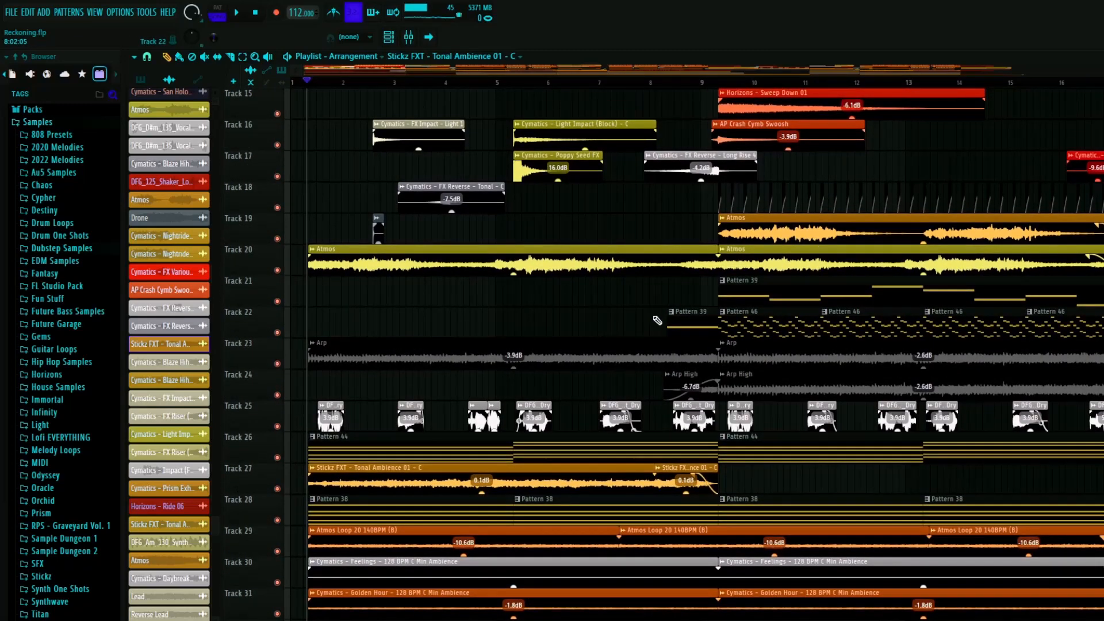
{"action": "scroll", "coordinate": [603, 319], "scroll_direction": "down", "scroll_amount": 6}
{"action": "scroll", "coordinate": [326, 305], "scroll_direction": "up", "scroll_amount": 5}
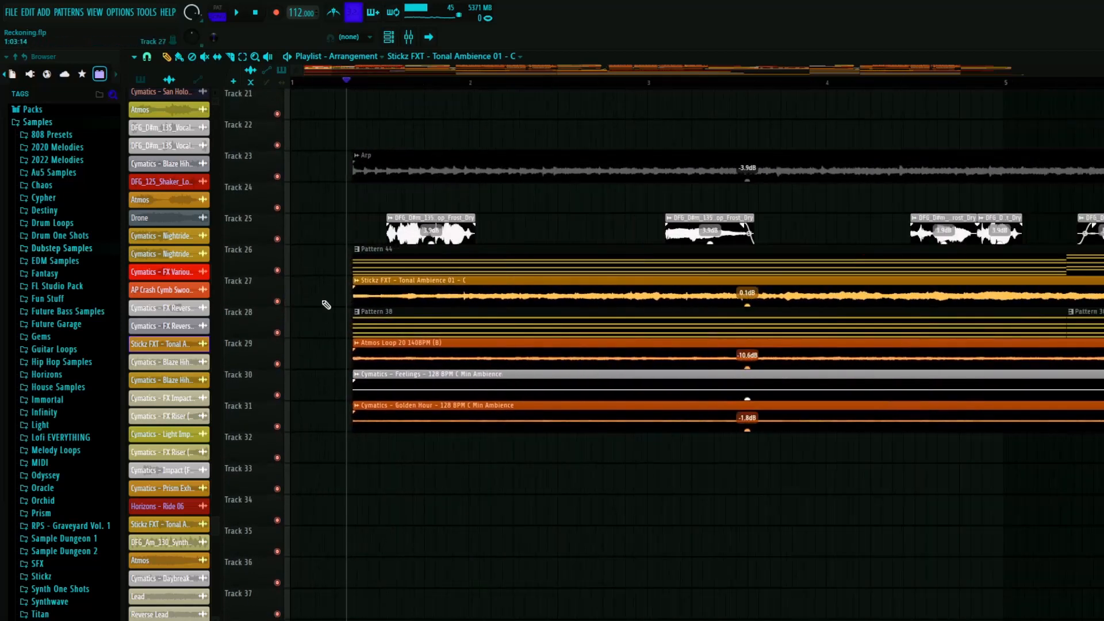
- Solo track 28 and play its Pattern 38 layer briefly, then stop
{"action": "right_click", "coordinate": [277, 333]}
{"action": "key", "text": "space"}
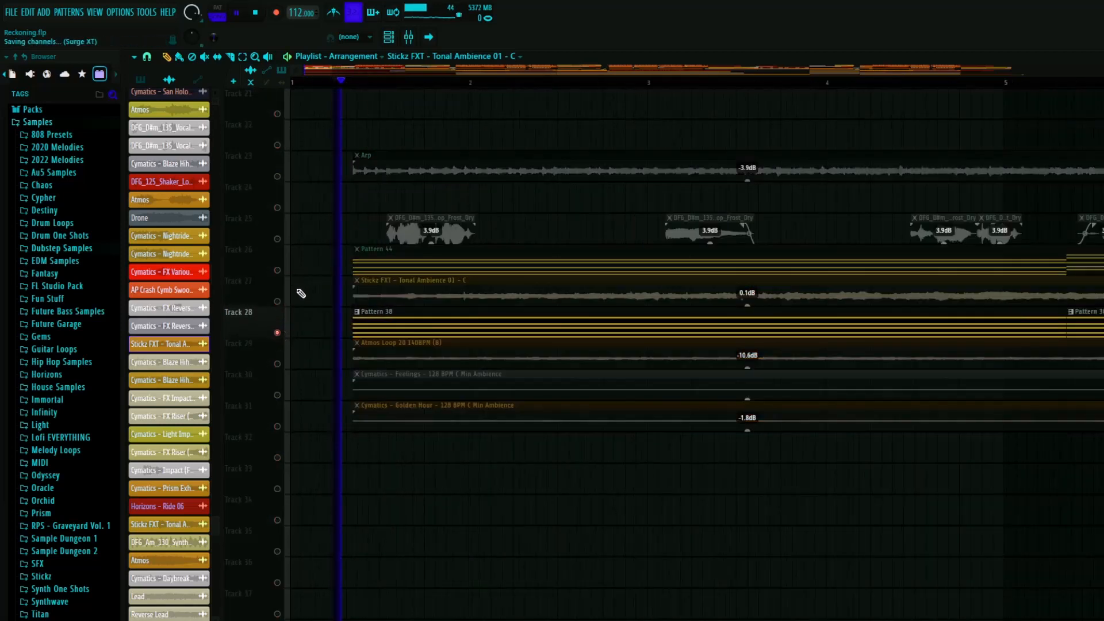
{"action": "scroll", "coordinate": [345, 304], "scroll_direction": "down", "scroll_amount": 5}
{"action": "key", "text": "space"}
- Select Pattern 38 and inspect its Spacial Fire instrument's FLEX settings, then close the plugin and channel rack
{"action": "left_click", "coordinate": [384, 327]}
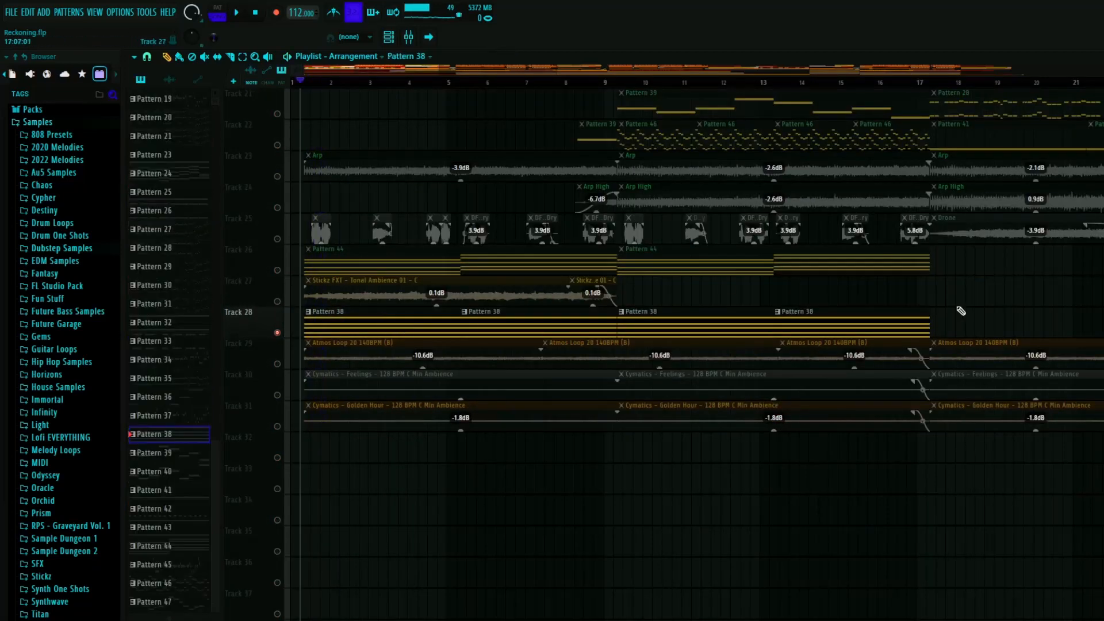
{"action": "key", "text": "F6"}
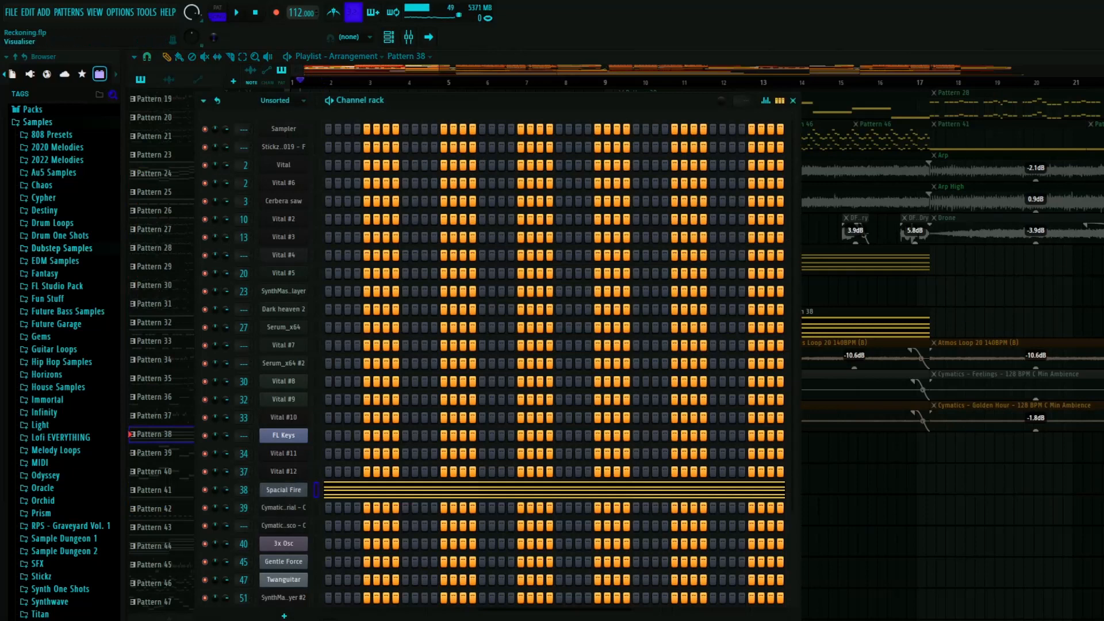
{"action": "left_click", "coordinate": [283, 490]}
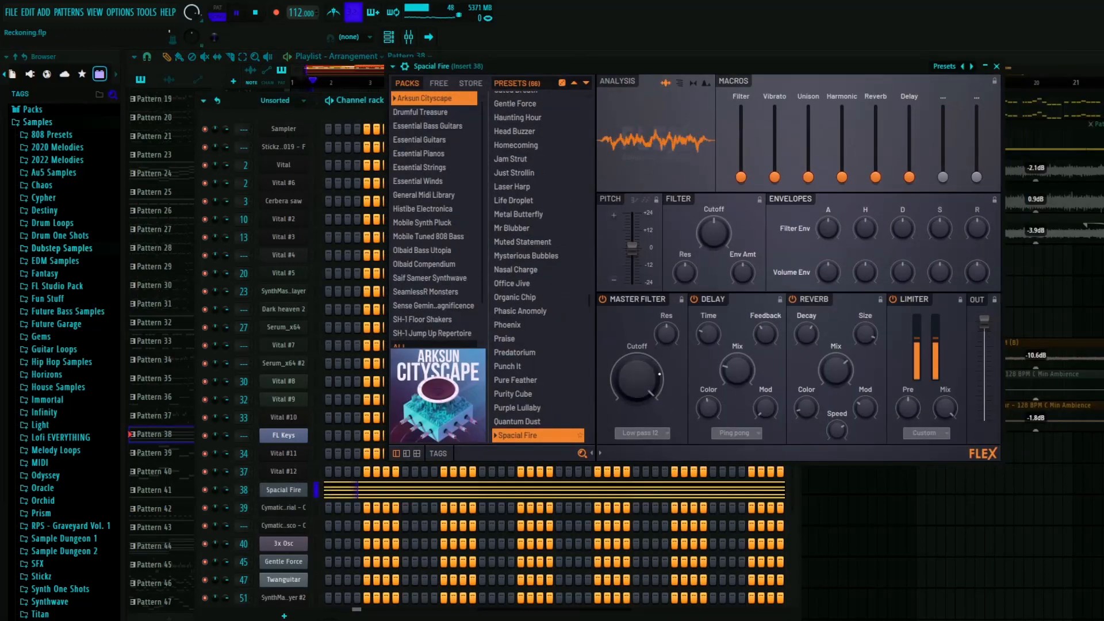
{"action": "left_click", "coordinate": [997, 67]}
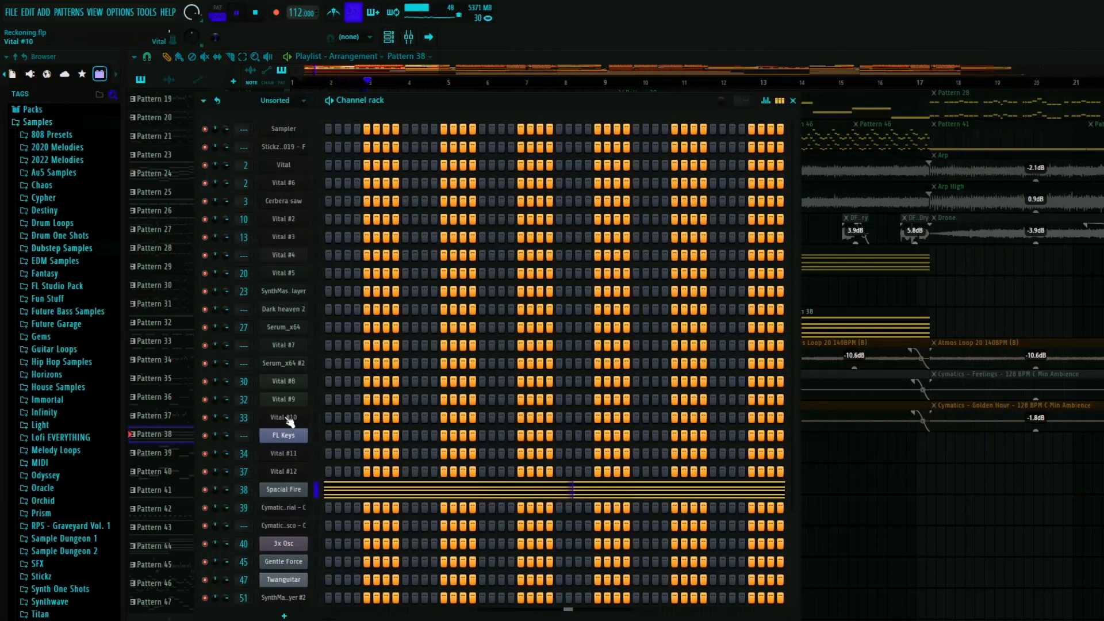
{"action": "left_click", "coordinate": [792, 100]}
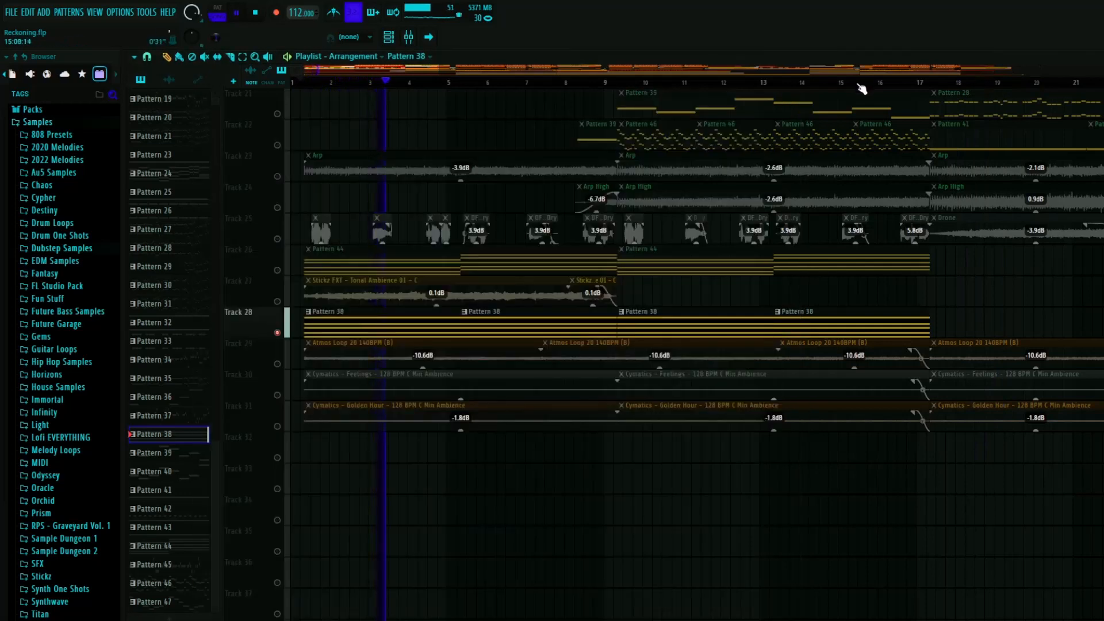
- Inspect the Fruity parametric EQ 2 on mixer Insert 38, then close it and the mixer and stop playback
{"action": "key", "text": "F9"}
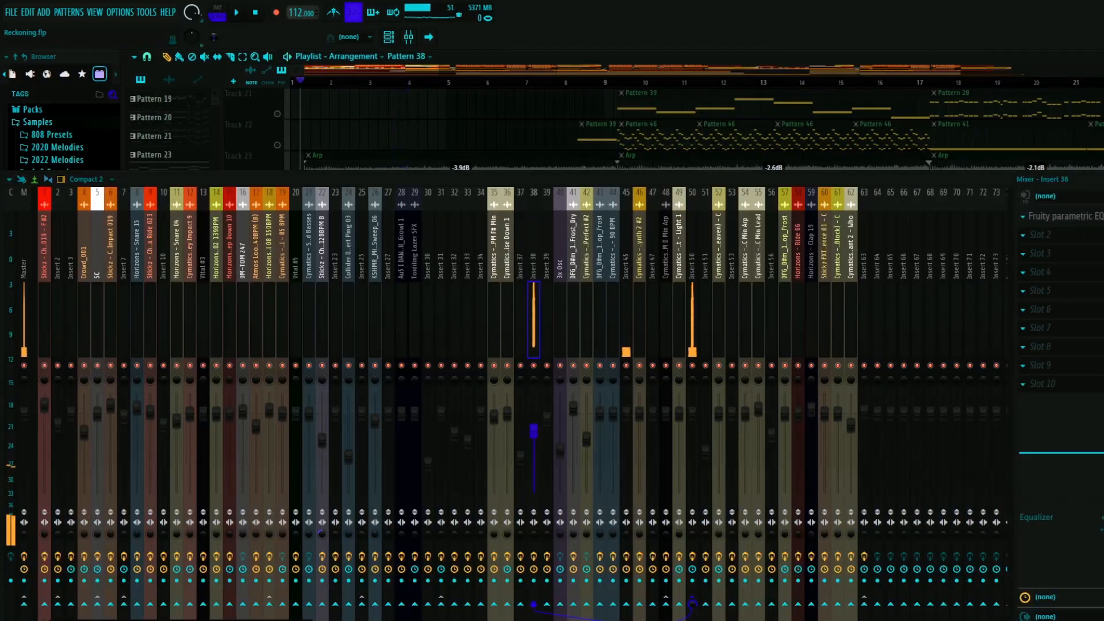
{"action": "left_click", "coordinate": [1053, 216]}
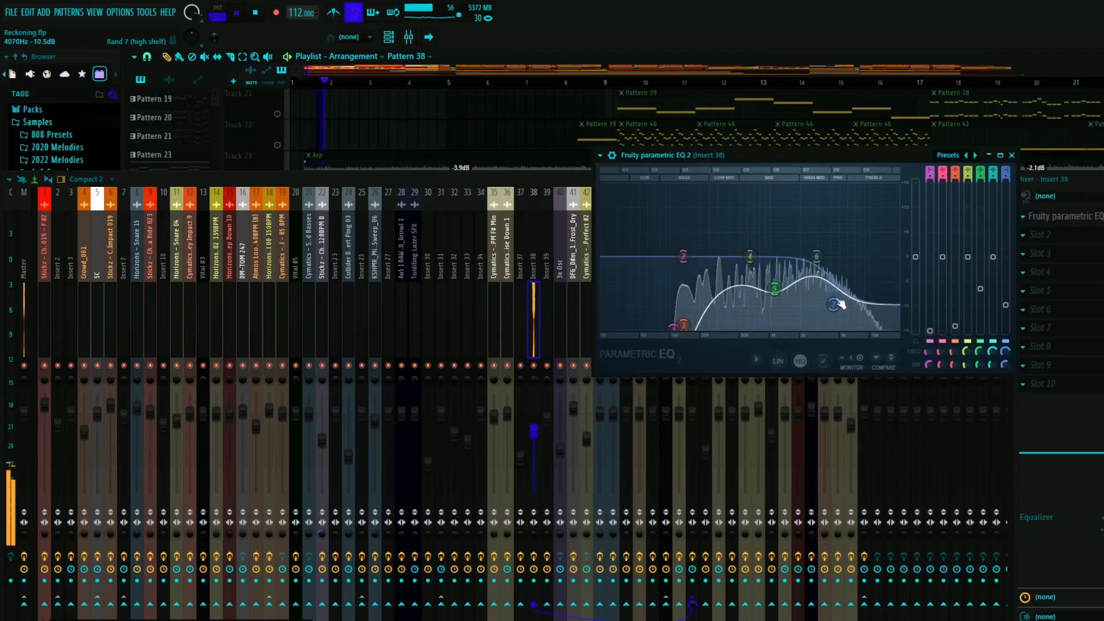
{"action": "left_click", "coordinate": [1012, 155]}
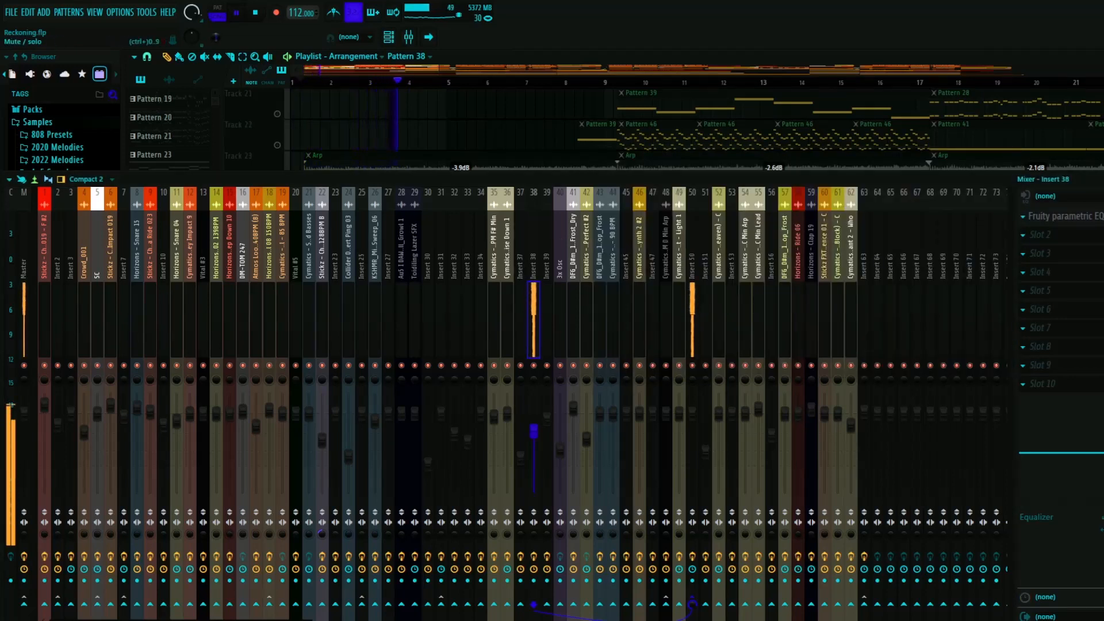
{"action": "left_click", "coordinate": [1102, 179]}
{"action": "key", "text": "space"}
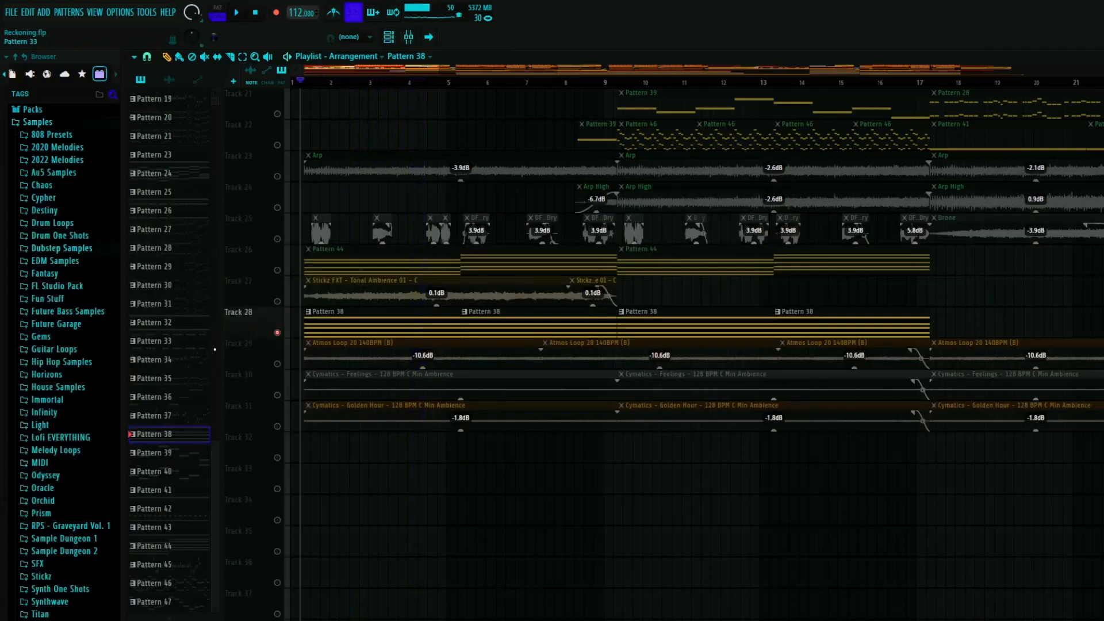
- Unsolo track 28, then solo track 29 and play its Atmos Loop 20 140BPM (B) layer
{"action": "right_click", "coordinate": [279, 333]}
{"action": "scroll", "coordinate": [308, 387], "scroll_direction": "up", "scroll_amount": 2}
{"action": "right_click", "coordinate": [278, 395]}
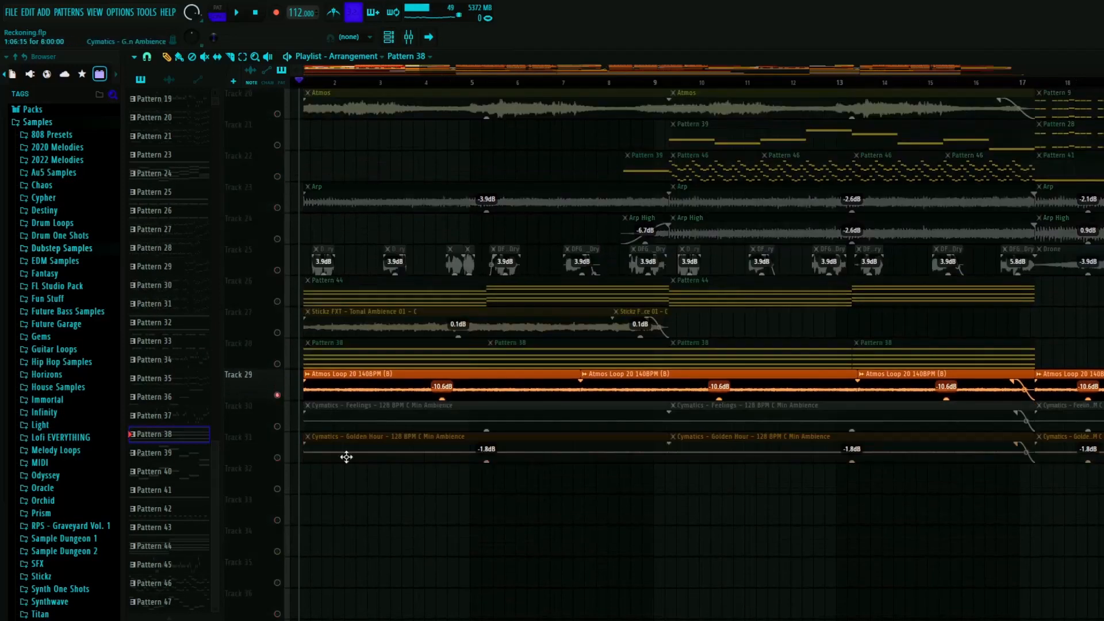
{"action": "key", "text": "space"}
{"action": "scroll", "coordinate": [333, 419], "scroll_direction": "up", "scroll_amount": 4}
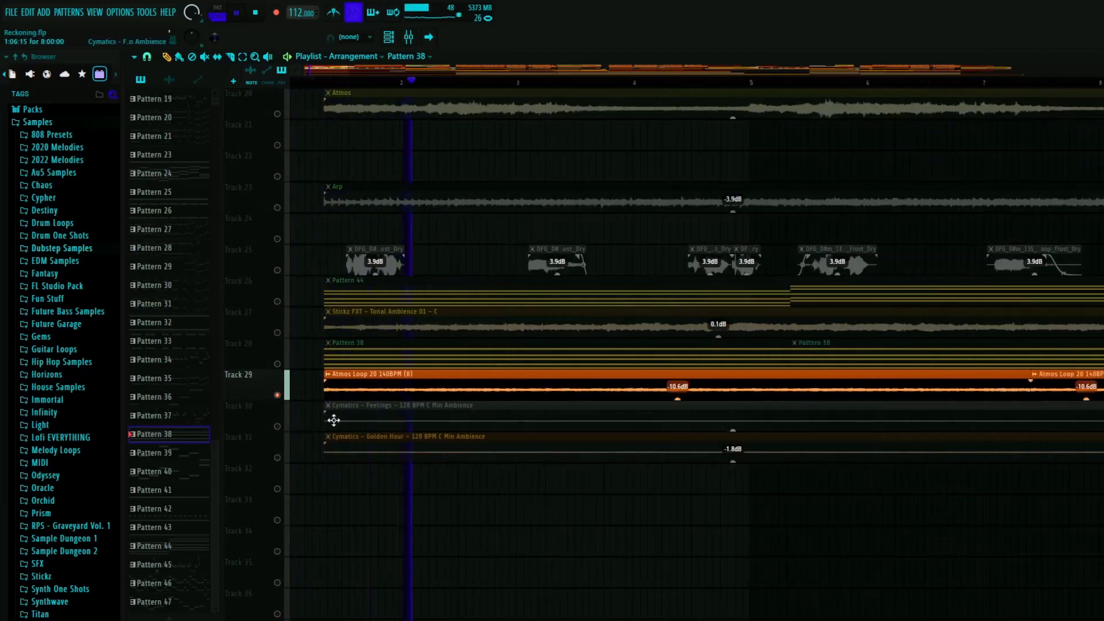
- Select the Atmos Loop 20 140BPM (B) clip on track 29, view its channel in the channel rack, and close the rack
{"action": "left_click", "coordinate": [384, 386]}
{"action": "double_click", "coordinate": [384, 385]}
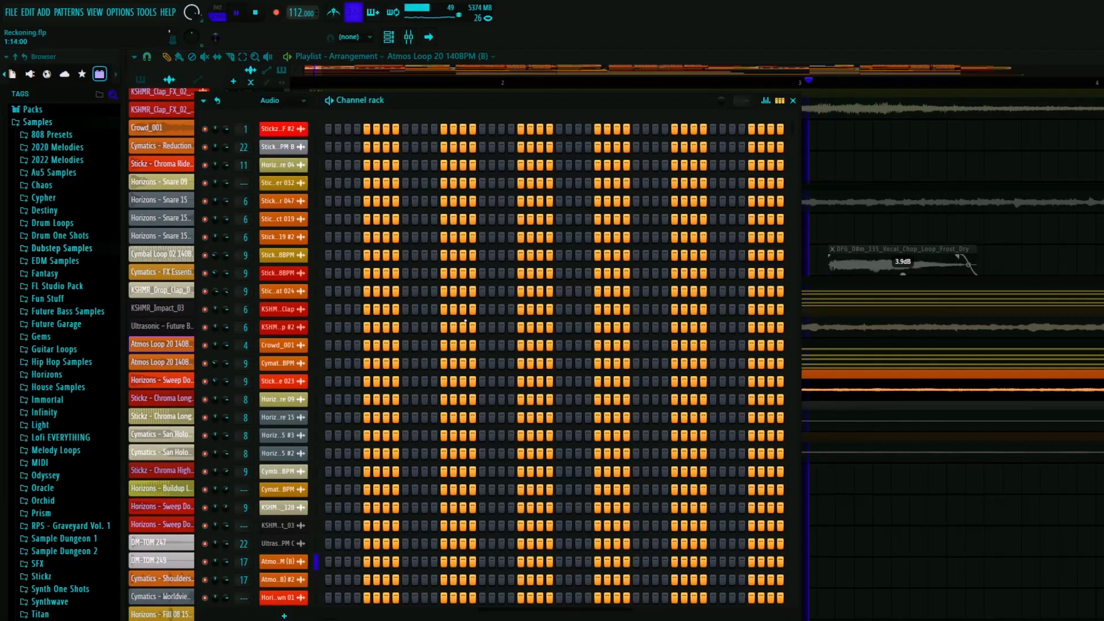
{"action": "left_click", "coordinate": [784, 100]}
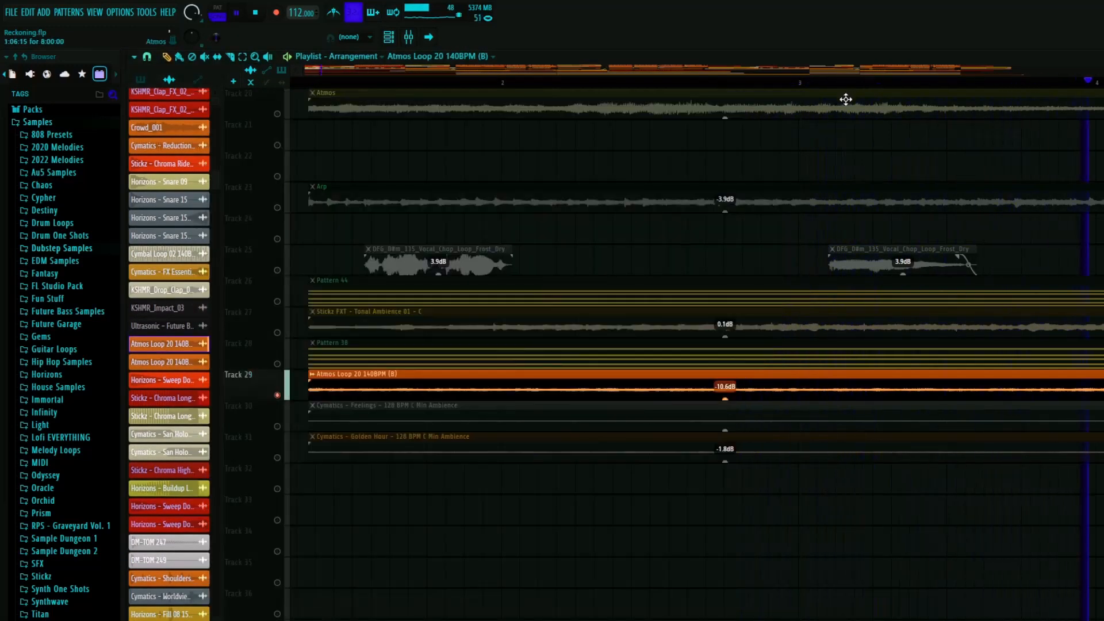
- Check the mixer effect slots of the Atmos Loop 20 track and Insert 31, then close the mixer
{"action": "key", "text": "F9"}
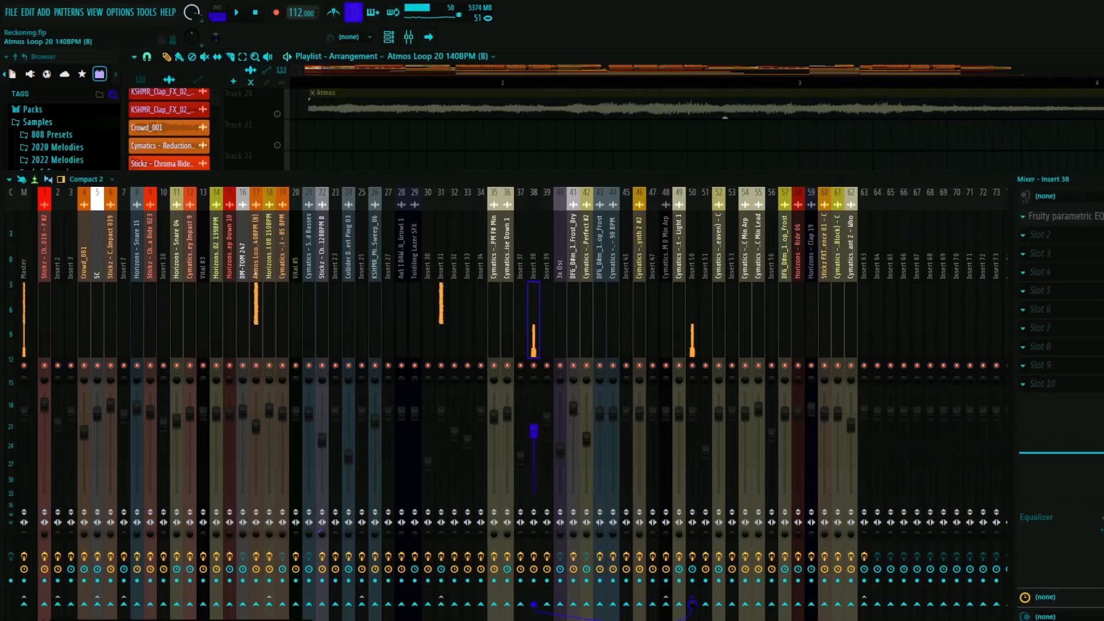
{"action": "left_click", "coordinate": [256, 264]}
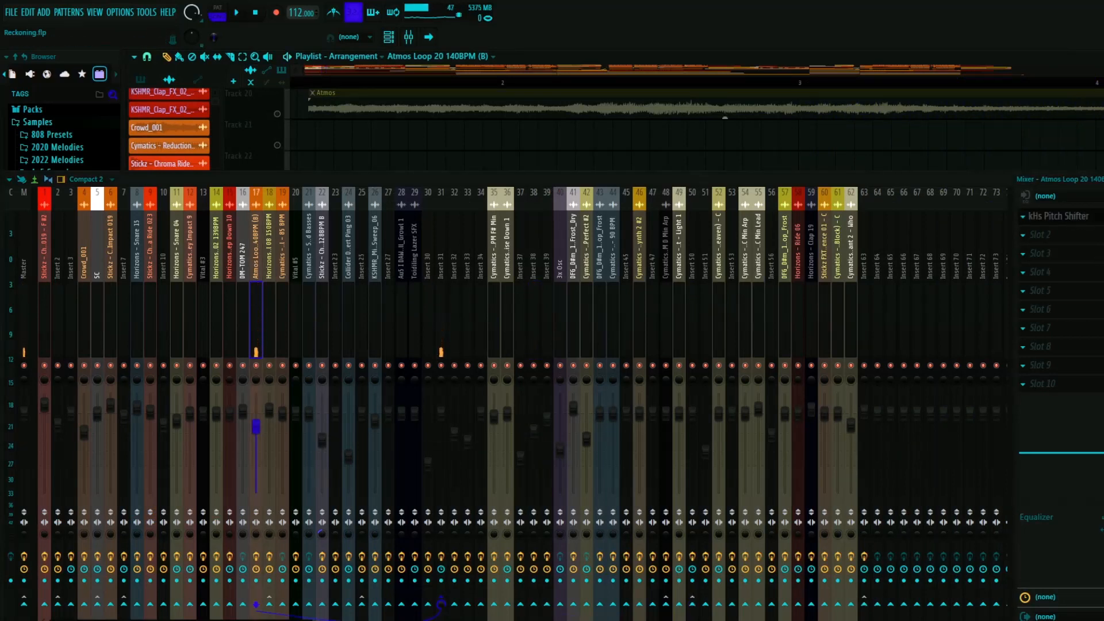
{"action": "key", "text": "space"}
{"action": "left_click", "coordinate": [441, 260]}
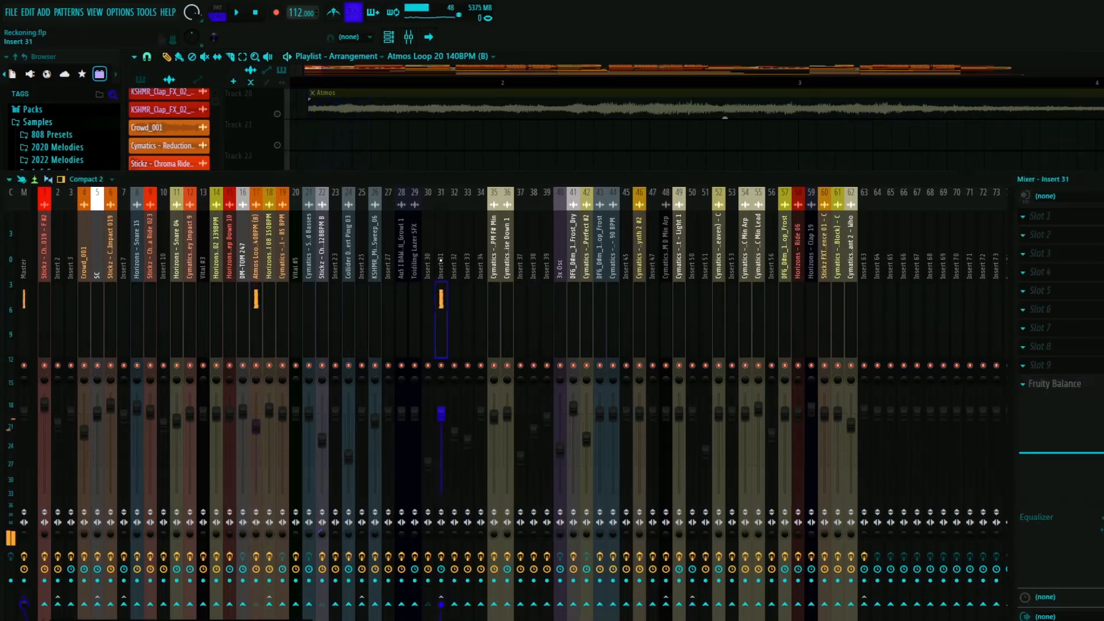
{"action": "left_click", "coordinate": [1101, 179]}
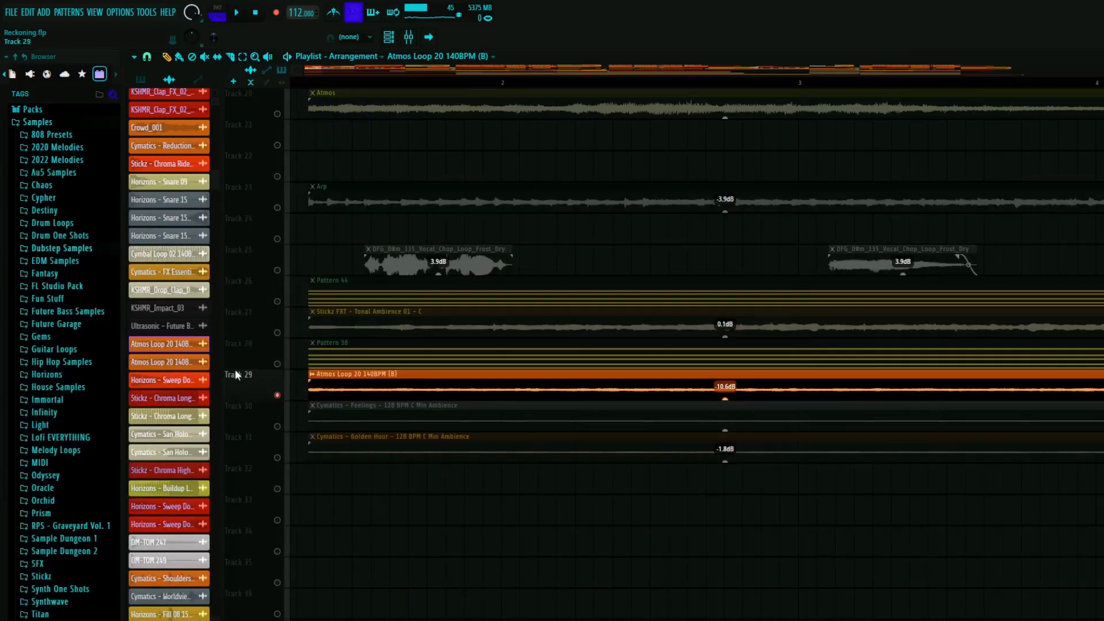
- Solo track 30 and play its Cymatics - Feelings ambience layer, jumping playback ahead to around bar 8
{"action": "left_click", "coordinate": [280, 426]}
{"action": "key", "text": "space"}
{"action": "scroll", "coordinate": [368, 428], "scroll_direction": "down", "scroll_amount": 5}
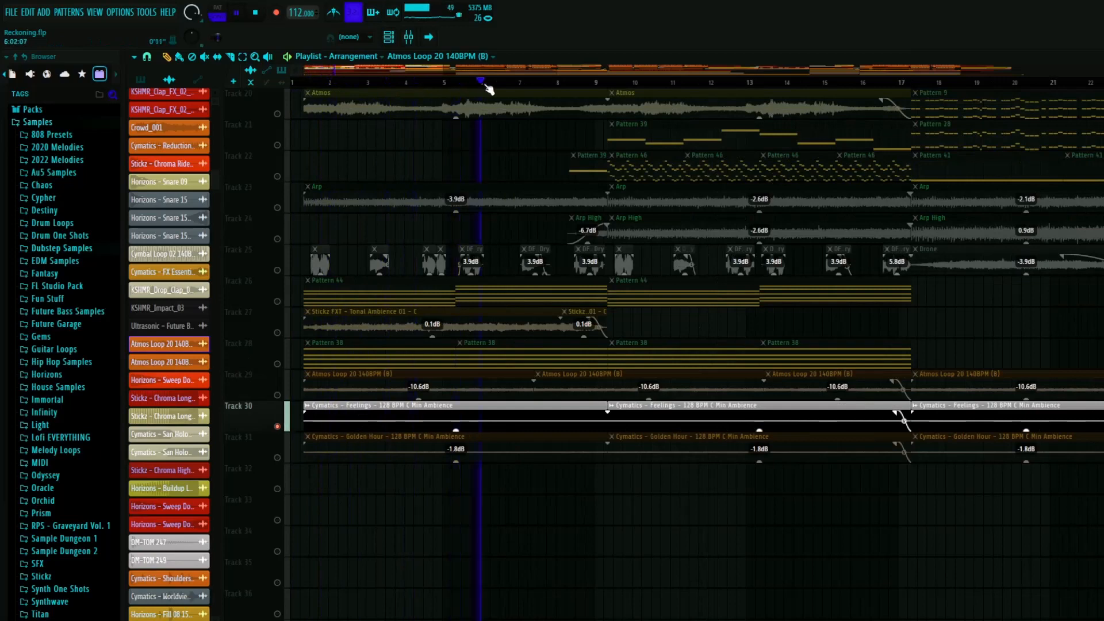
{"action": "left_click", "coordinate": [556, 90]}
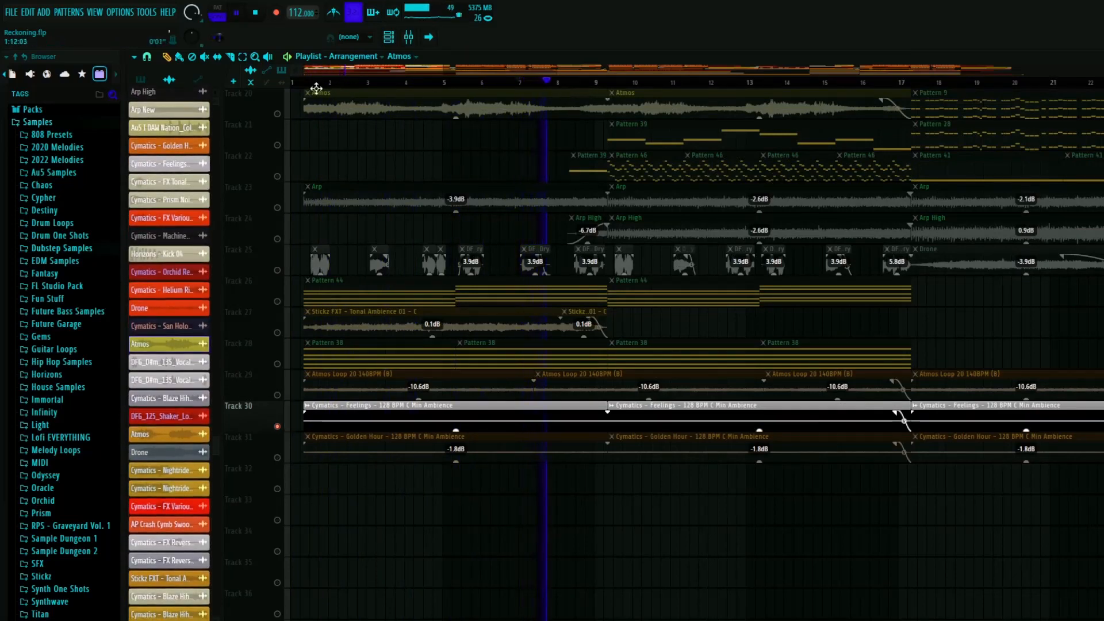
- Select the Cymatics - Feelings clip on track 30, stop playback, and inspect its sample settings before closing them
{"action": "left_click", "coordinate": [357, 417]}
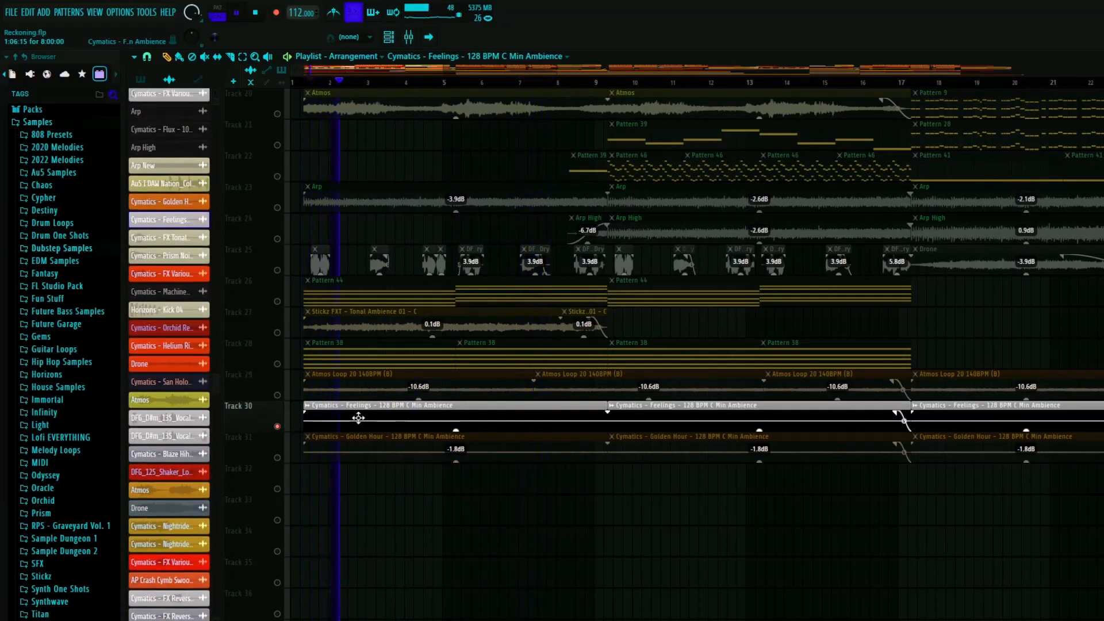
{"action": "key", "text": "space"}
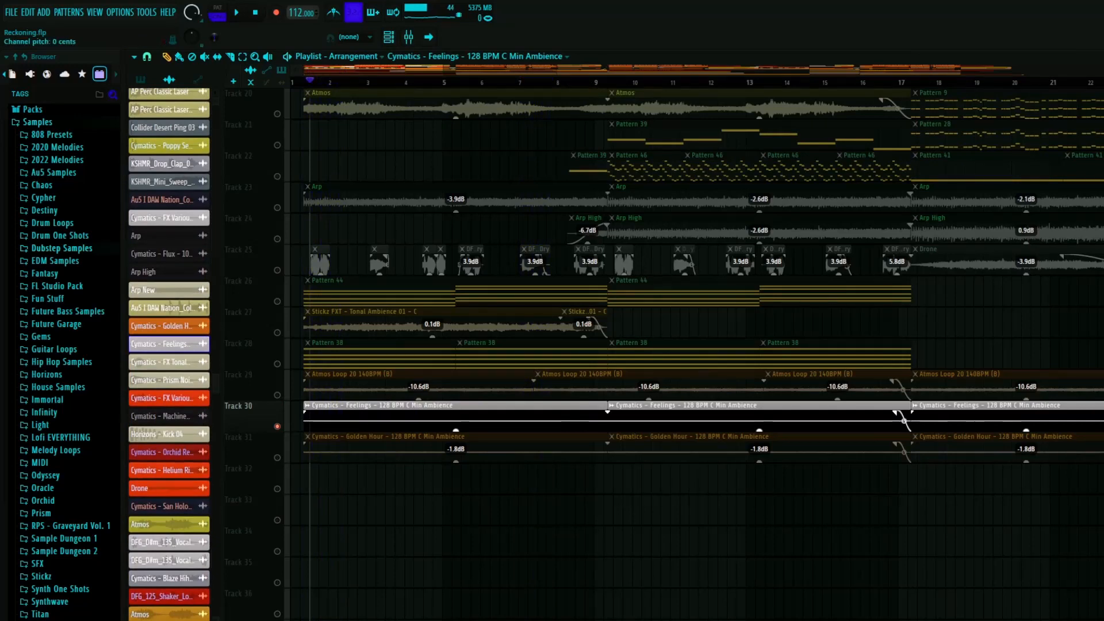
{"action": "double_click", "coordinate": [357, 416]}
{"action": "left_click", "coordinate": [968, 69]}
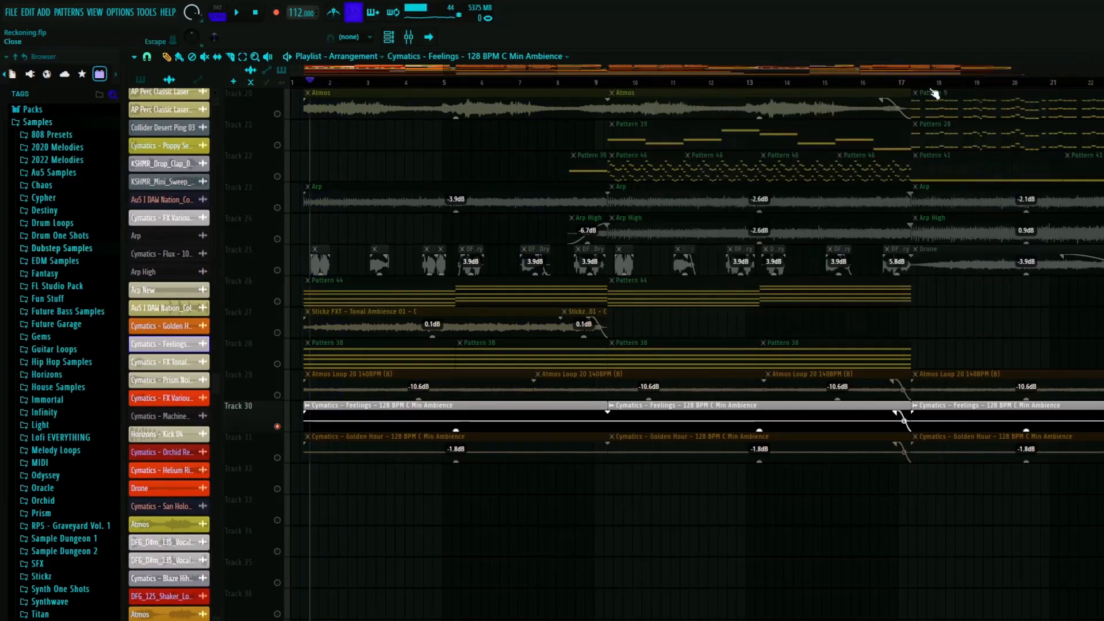
- Solo track 31 and play its Cymatics - Golden Hour ambience layer
{"action": "left_click", "coordinate": [286, 453]}
{"action": "key", "text": "space"}
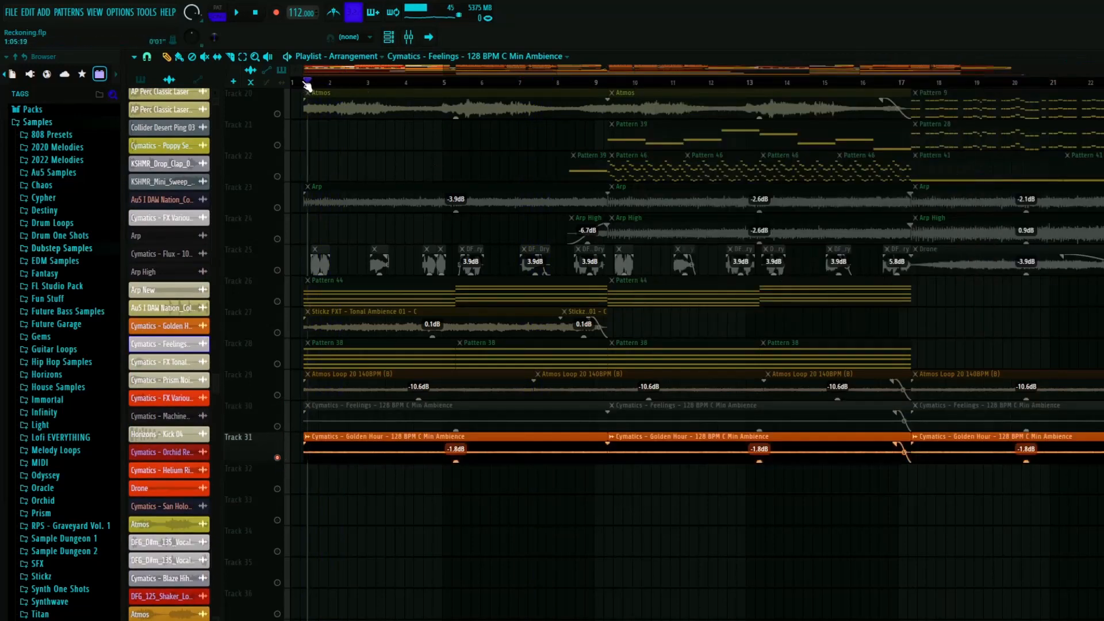
{"action": "scroll", "coordinate": [329, 496], "scroll_direction": "up", "scroll_amount": 3}
{"action": "scroll", "coordinate": [323, 505], "scroll_direction": "down", "scroll_amount": 4}
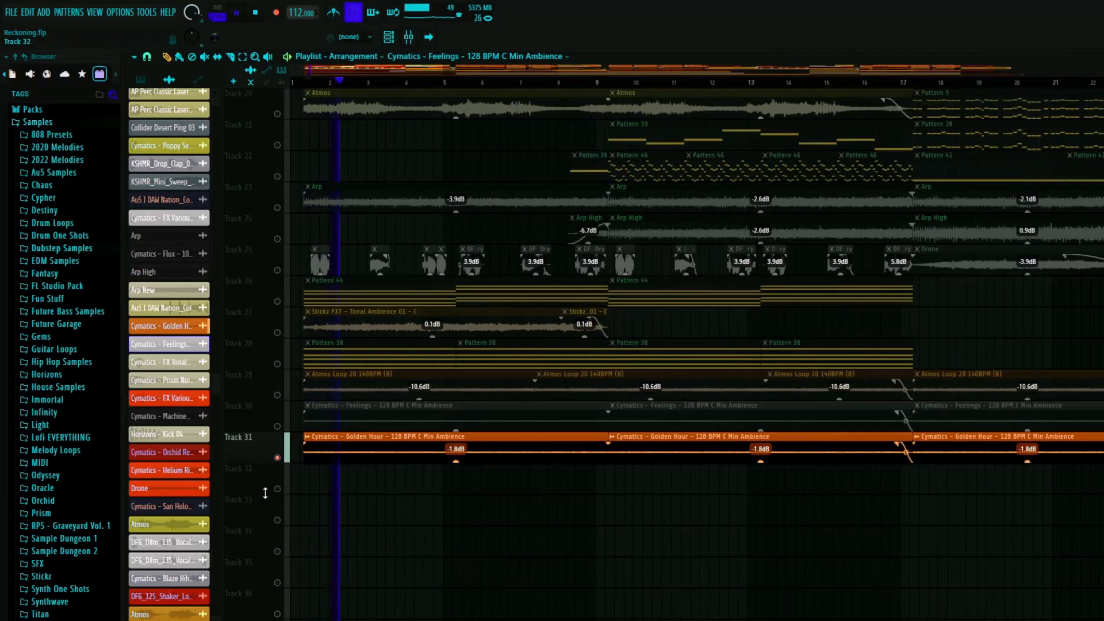
{"action": "scroll", "coordinate": [418, 450], "scroll_direction": "up", "scroll_amount": 4}
- Select the Cymatics - Golden Hour clip on track 31 and check it in the channel rack and mixer, closing both
{"action": "left_click", "coordinate": [418, 450]}
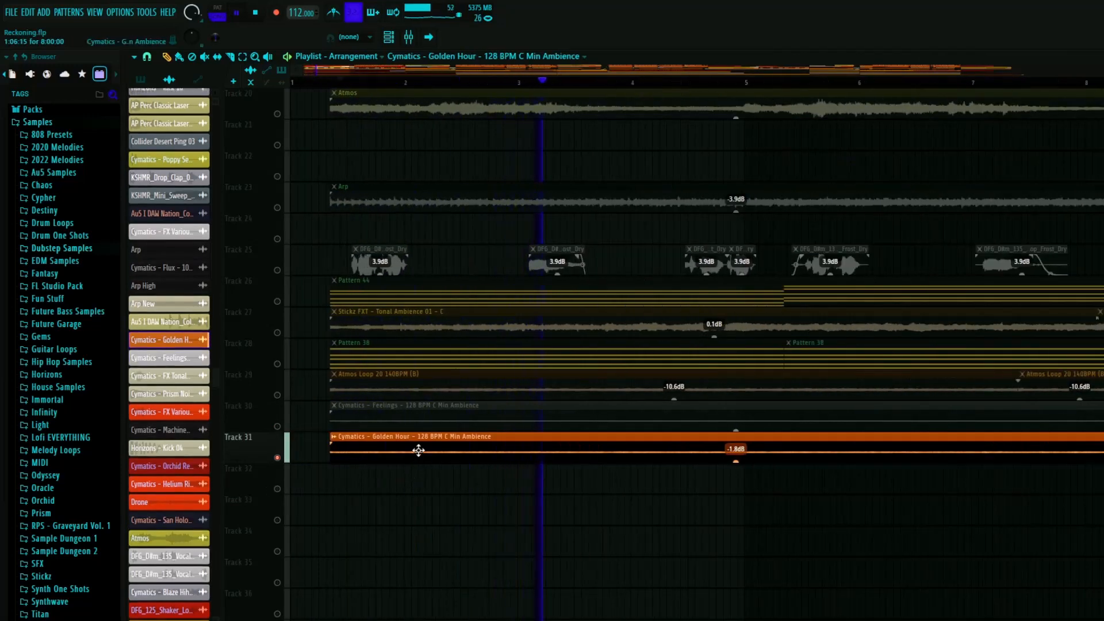
{"action": "key", "text": "F6"}
{"action": "key", "text": "F6"}
{"action": "key", "text": "F9"}
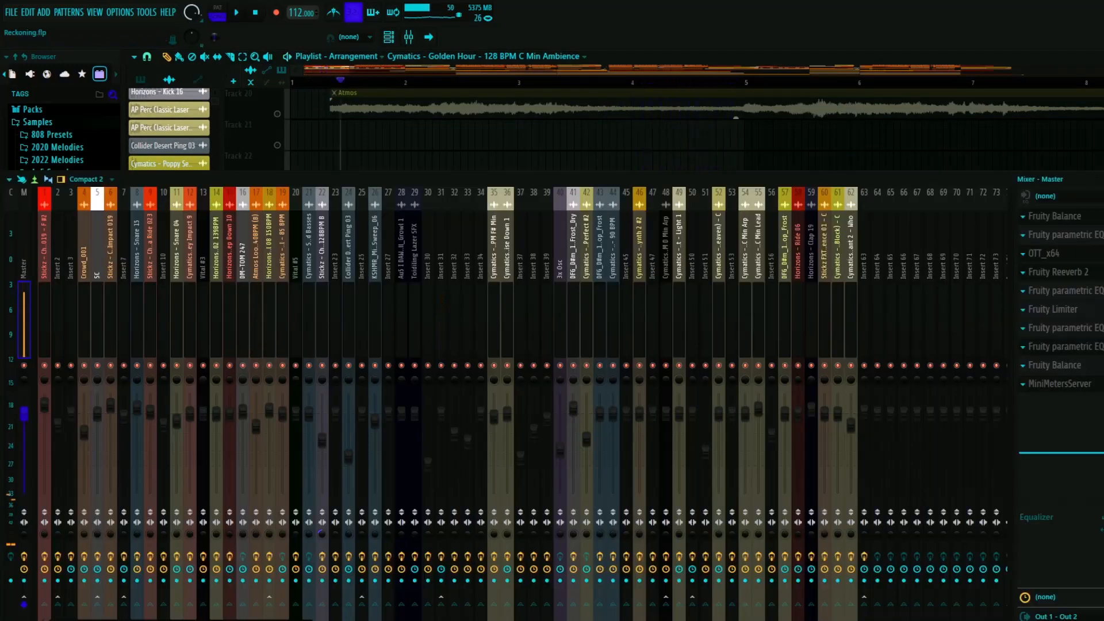
{"action": "key", "text": "F9"}
- Unsolo track 31 to unmute all tracks, and bring the intro layers from track 13 down into view
{"action": "scroll", "coordinate": [594, 454], "scroll_direction": "down", "scroll_amount": 5}
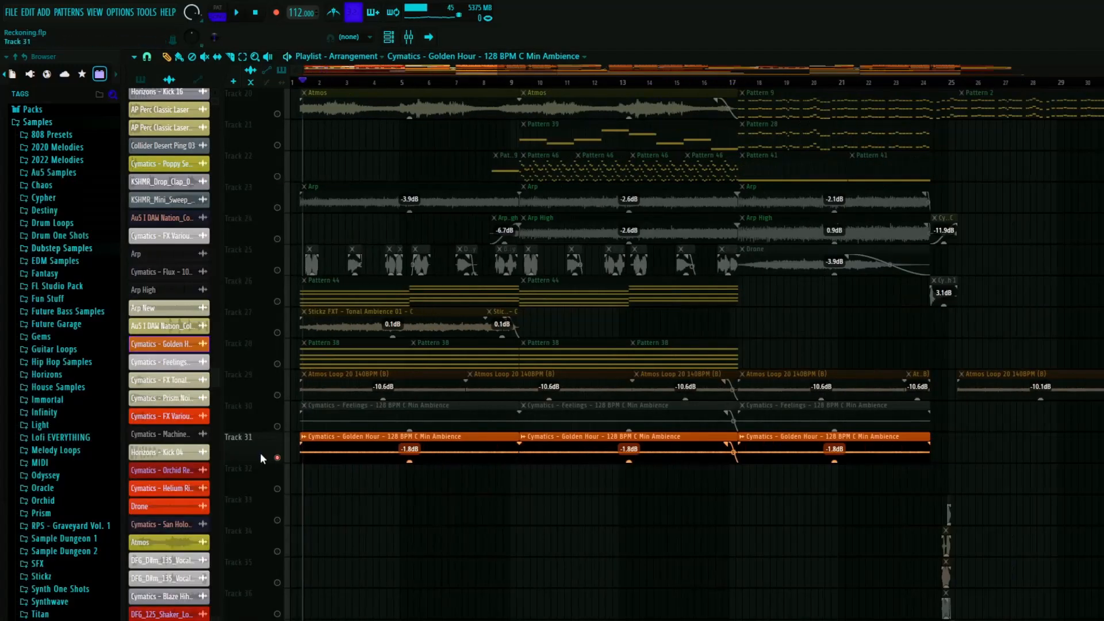
{"action": "right_click", "coordinate": [277, 459]}
{"action": "scroll", "coordinate": [453, 452], "scroll_direction": "down", "scroll_amount": 3}
{"action": "scroll", "coordinate": [357, 379], "scroll_direction": "up", "scroll_amount": 4}
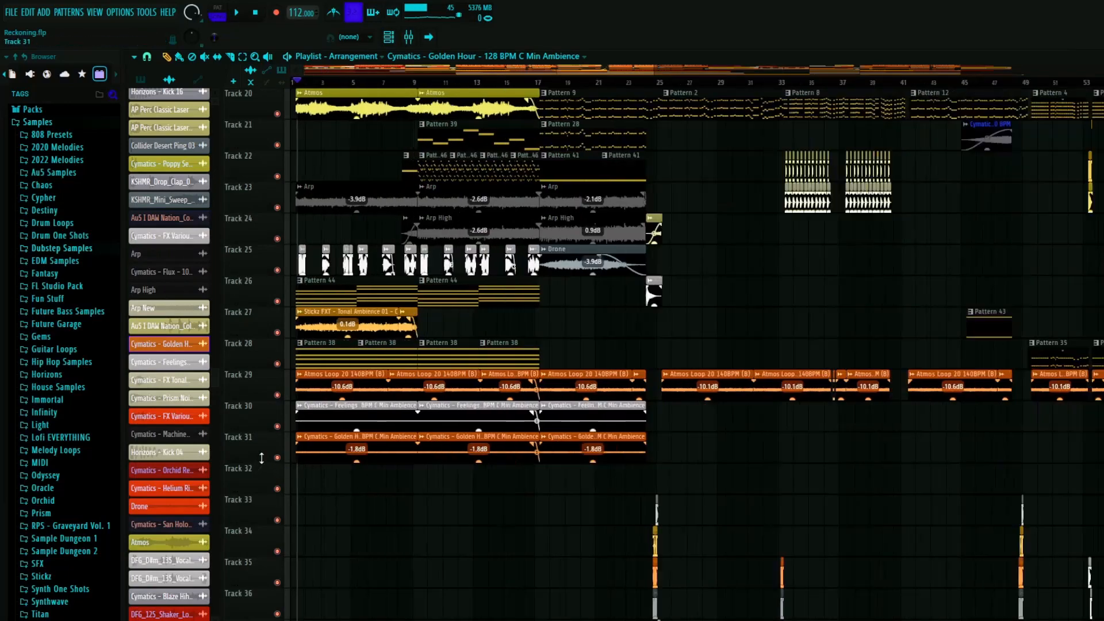
{"action": "scroll", "coordinate": [357, 378], "scroll_direction": "up", "scroll_amount": 3}
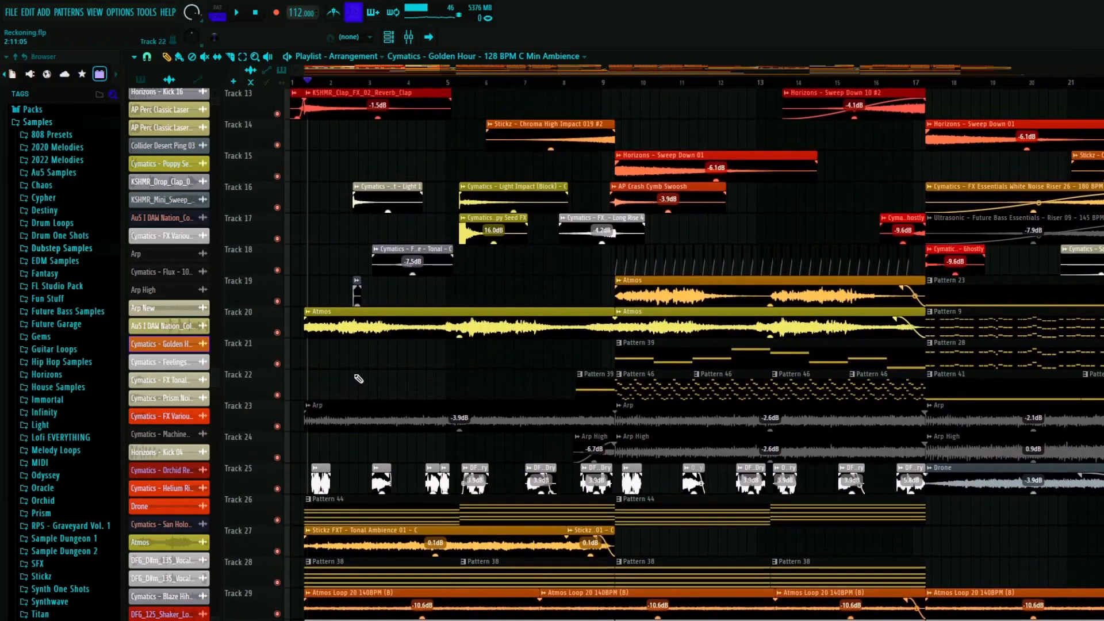
- Play the full intro briefly with the mixer open, then inspect the Atmos Loop 20 track's kHs Pitch Shifter and close it
{"action": "key", "text": "F9"}
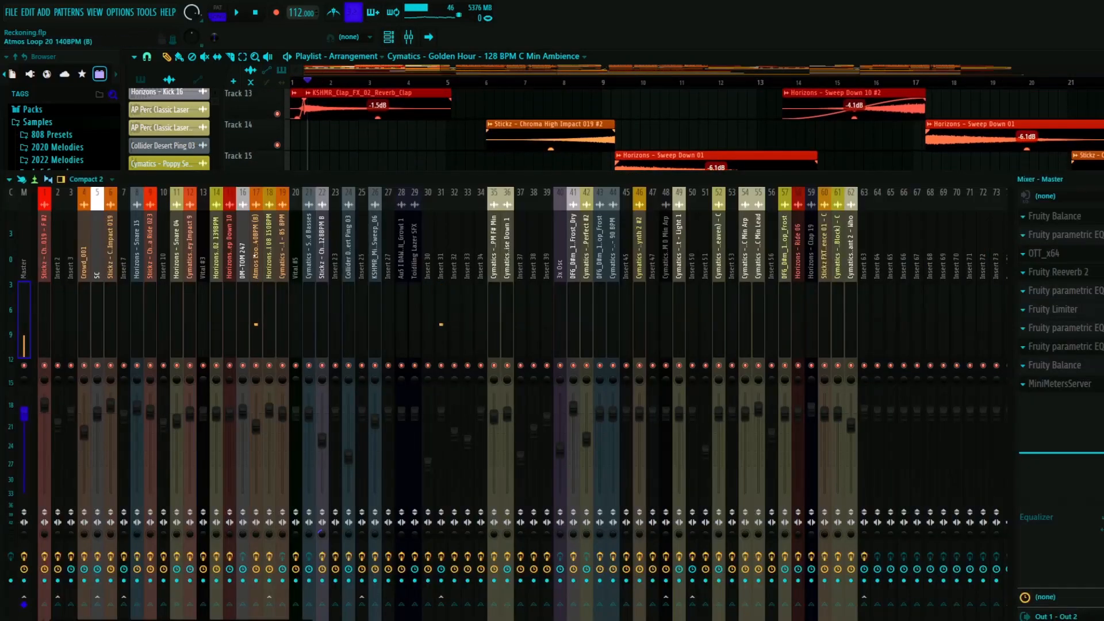
{"action": "key", "text": "space"}
{"action": "key", "text": "space"}
{"action": "left_click", "coordinate": [256, 254]}
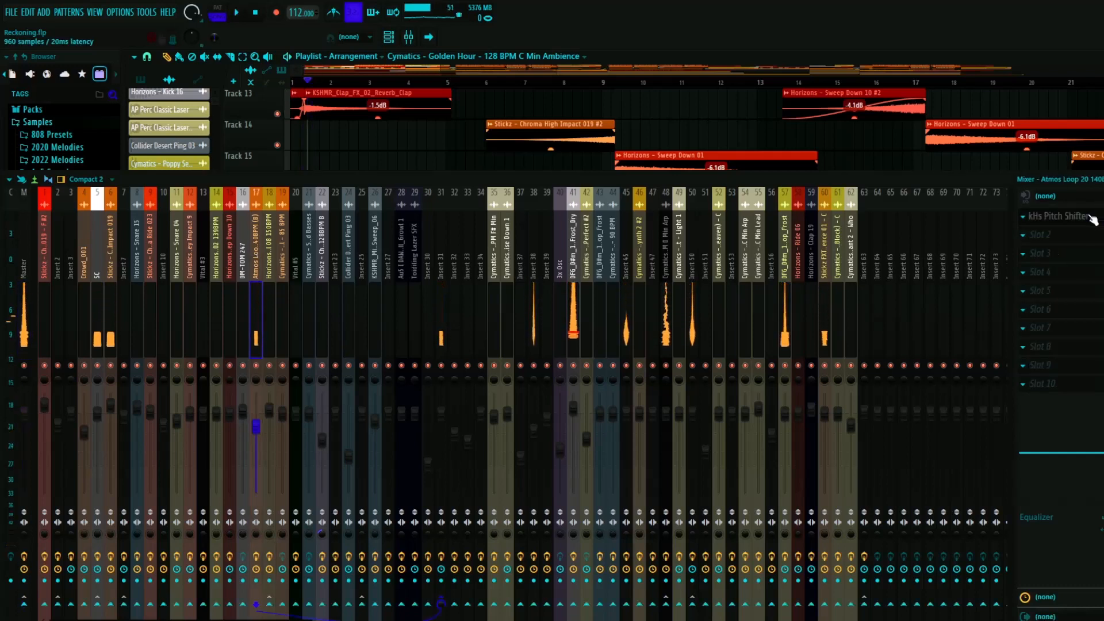
{"action": "left_click", "coordinate": [1091, 218]}
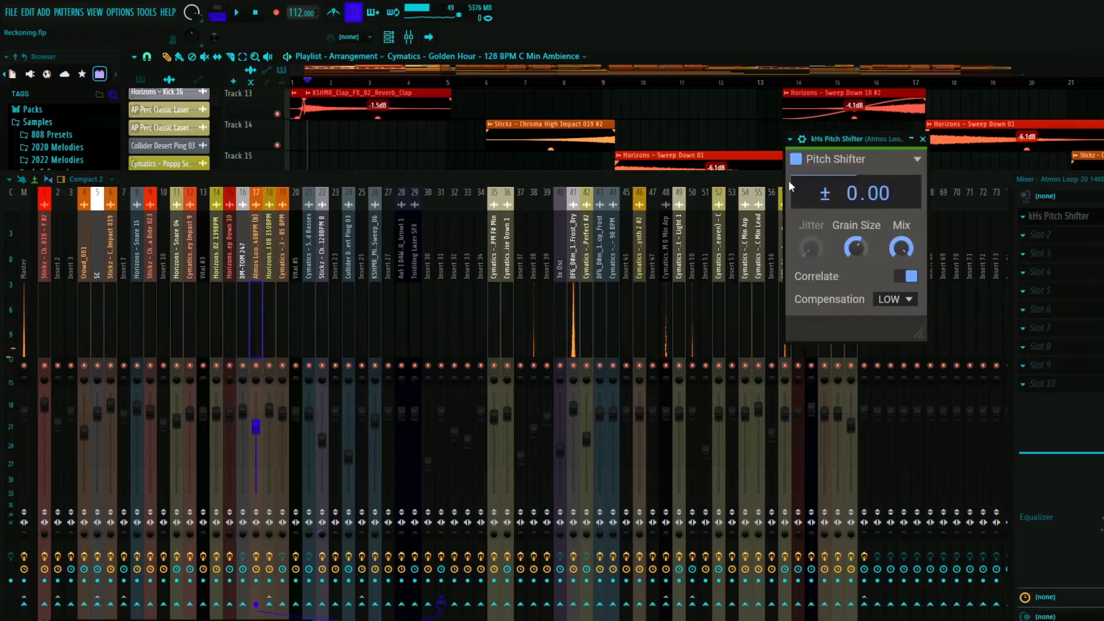
{"action": "left_click", "coordinate": [911, 140]}
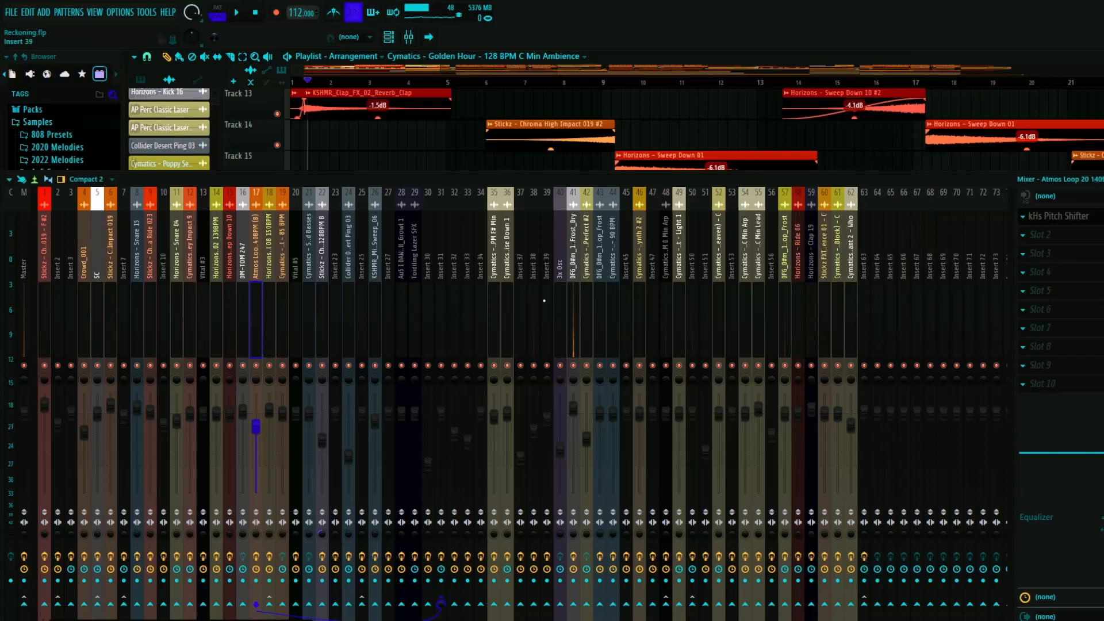
- Inspect the Fruity Balance effect on mixer Insert 31, then close the plugin and the mixer
{"action": "left_click", "coordinate": [441, 256]}
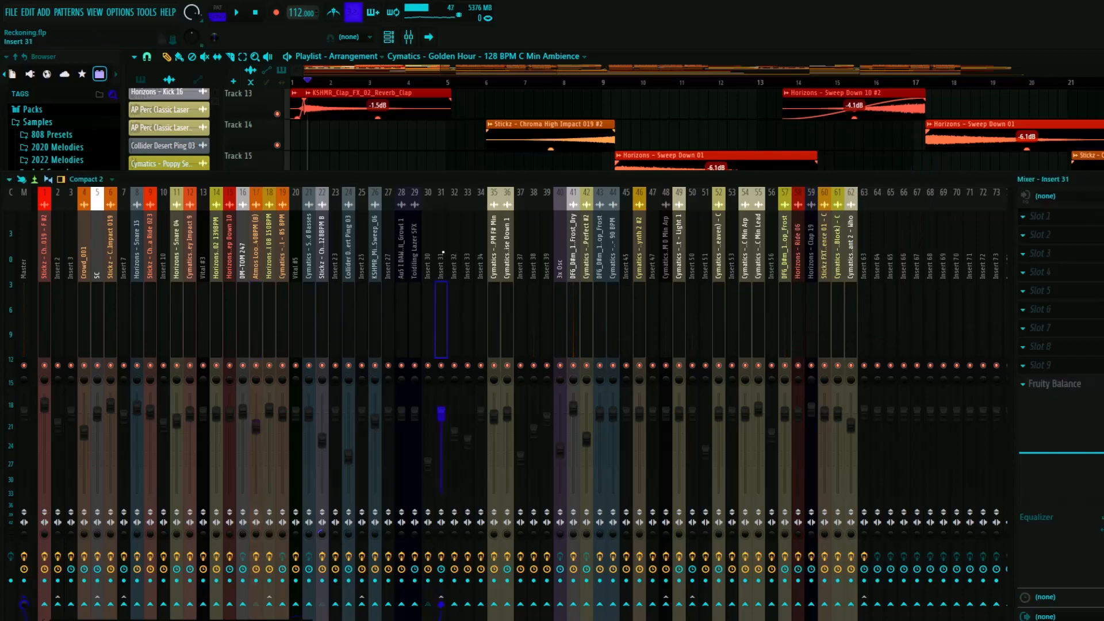
{"action": "left_click", "coordinate": [1082, 370]}
{"action": "left_click", "coordinate": [847, 350]}
{"action": "left_click", "coordinate": [1055, 384]}
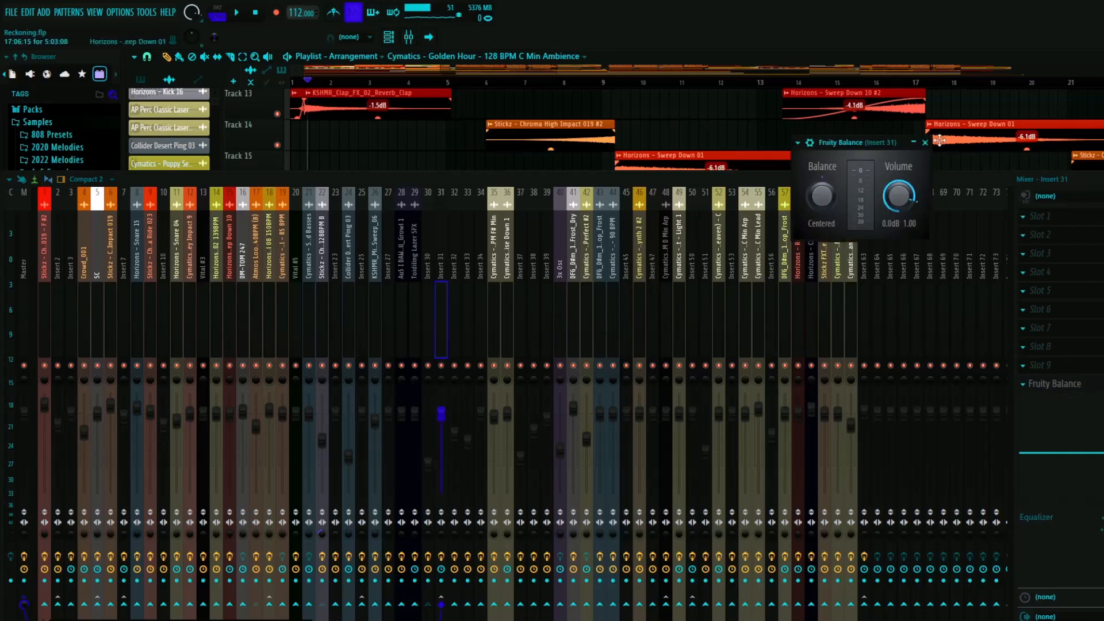
{"action": "left_click", "coordinate": [925, 142]}
{"action": "key", "text": "F9"}
- Examine the automation clips on tracks 44 to 81 for the intro section
{"action": "scroll", "coordinate": [522, 435], "scroll_direction": "down", "scroll_amount": 6}
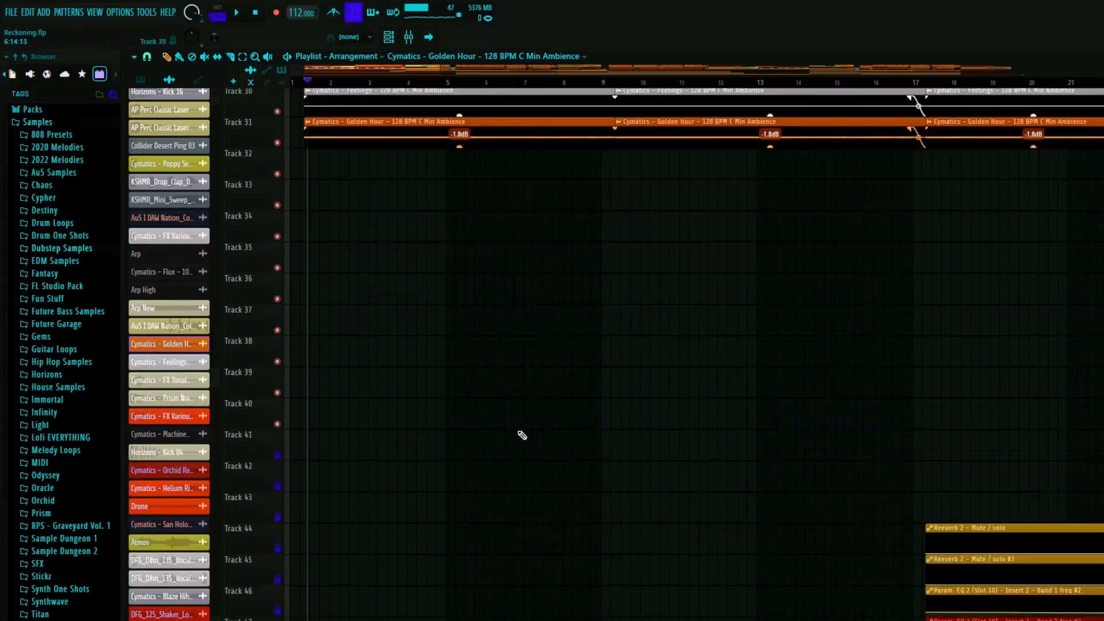
{"action": "scroll", "coordinate": [495, 432], "scroll_direction": "down", "scroll_amount": 8}
{"action": "scroll", "coordinate": [351, 423], "scroll_direction": "down", "scroll_amount": 3}
{"action": "scroll", "coordinate": [351, 424], "scroll_direction": "down", "scroll_amount": 4}
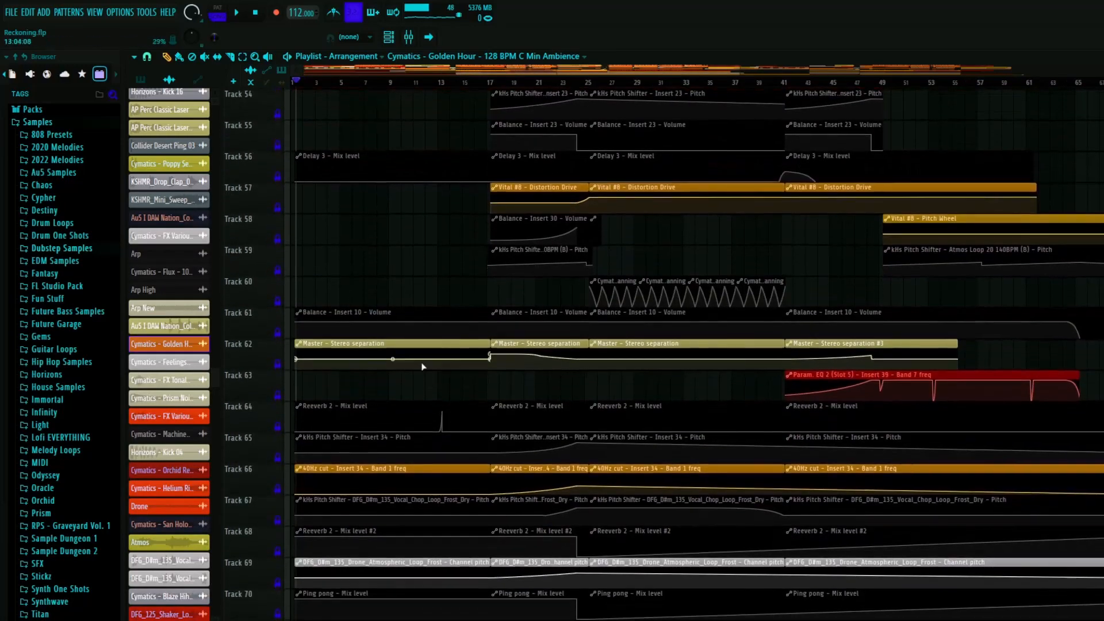
{"action": "scroll", "coordinate": [421, 366], "scroll_direction": "down", "scroll_amount": 3}
{"action": "scroll", "coordinate": [419, 366], "scroll_direction": "down", "scroll_amount": 3}
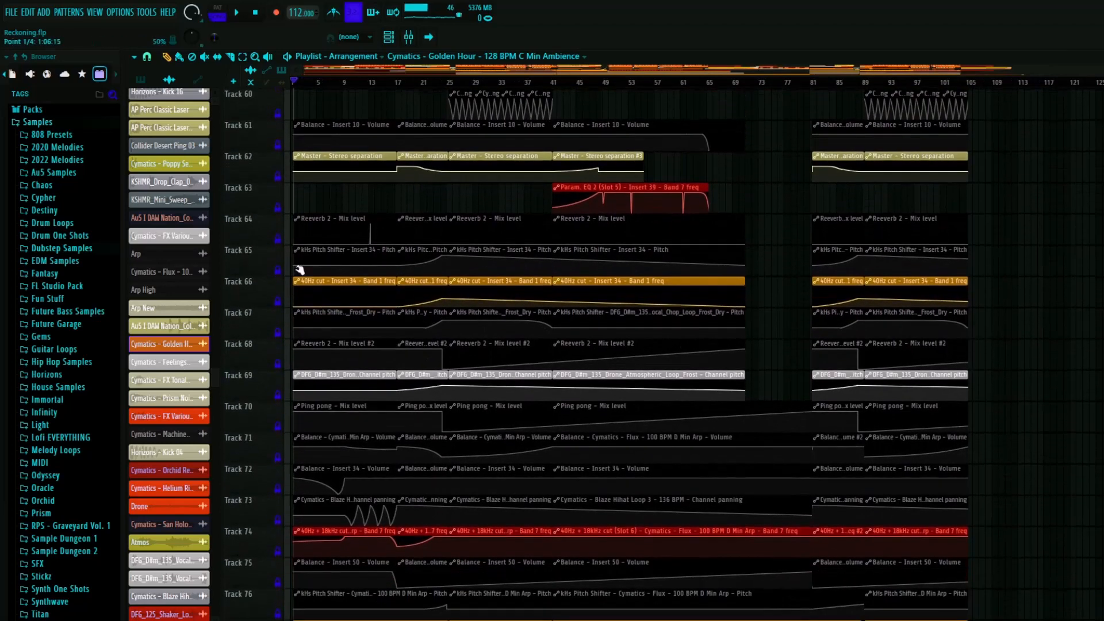
{"action": "scroll", "coordinate": [291, 374], "scroll_direction": "down", "scroll_amount": 5}
{"action": "scroll", "coordinate": [298, 390], "scroll_direction": "up", "scroll_amount": 3}
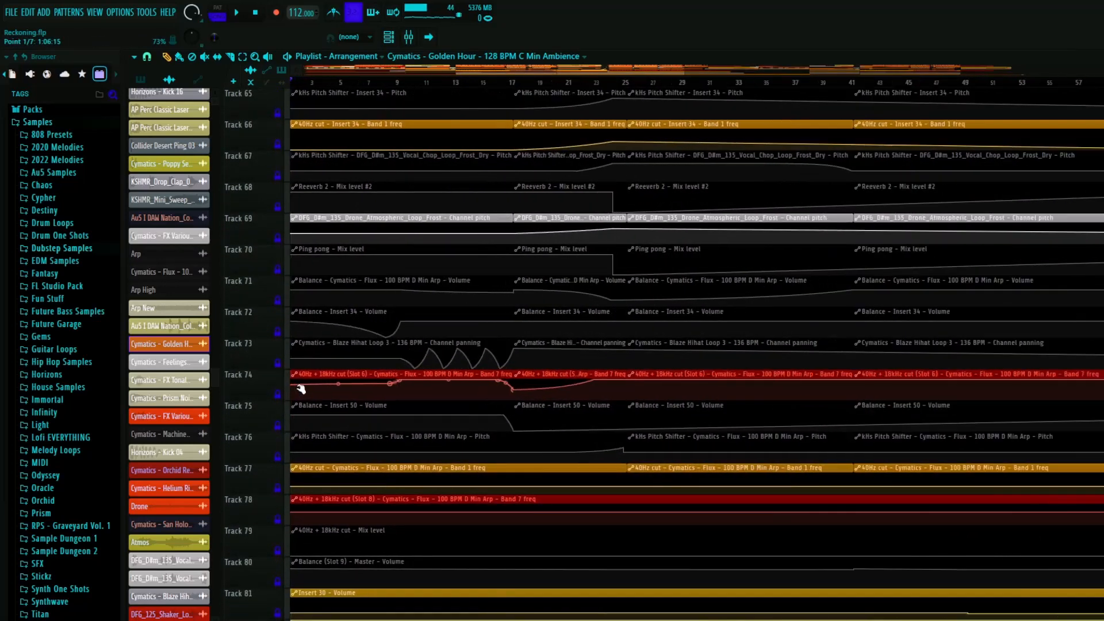
{"action": "scroll", "coordinate": [378, 320], "scroll_direction": "down", "scroll_amount": 2}
{"action": "scroll", "coordinate": [381, 354], "scroll_direction": "up", "scroll_amount": 1}
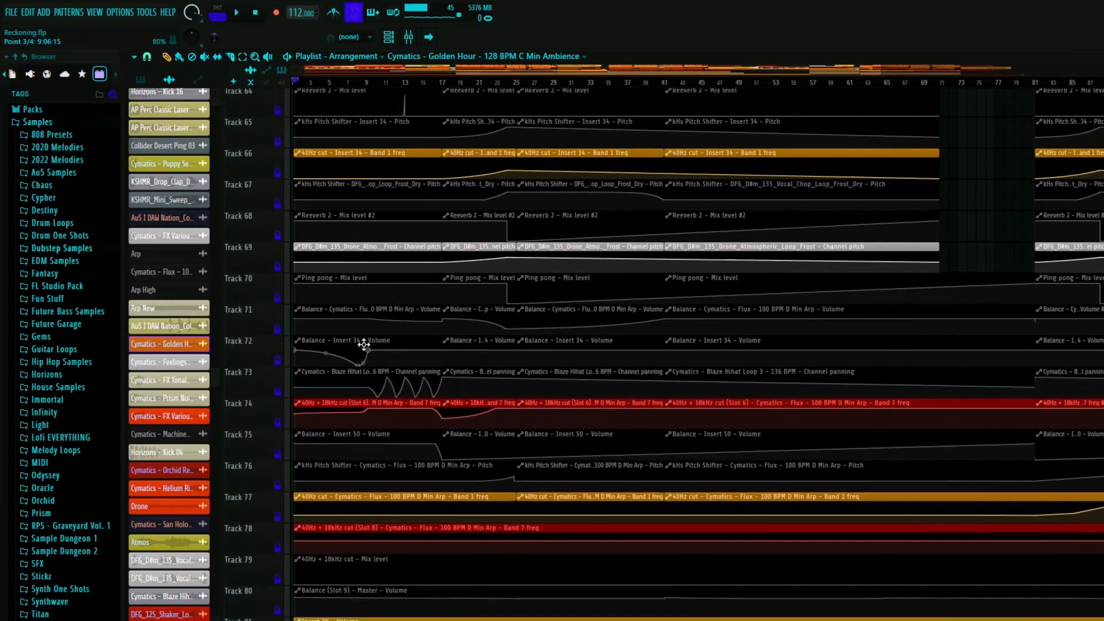
- Review the automation clips on tracks 58 to 80, and return to the intro's effect layers on tracks 7 to 23
{"action": "scroll", "coordinate": [345, 342], "scroll_direction": "up", "scroll_amount": 2}
{"action": "scroll", "coordinate": [417, 276], "scroll_direction": "down", "scroll_amount": 3}
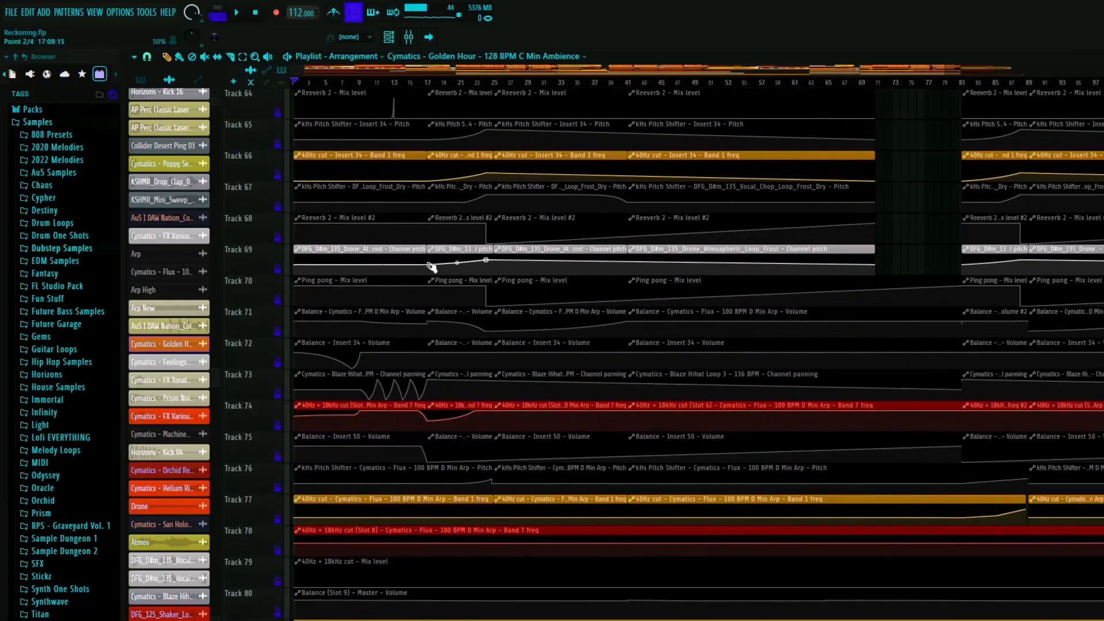
{"action": "scroll", "coordinate": [402, 322], "scroll_direction": "up", "scroll_amount": 10}
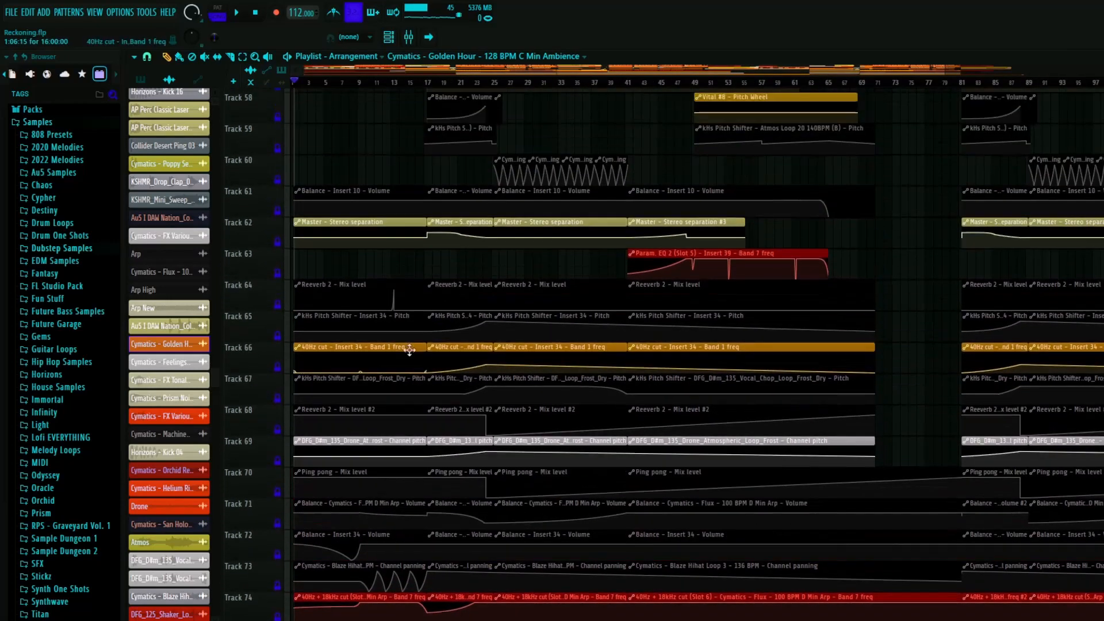
{"action": "scroll", "coordinate": [368, 374], "scroll_direction": "up", "scroll_amount": 6}
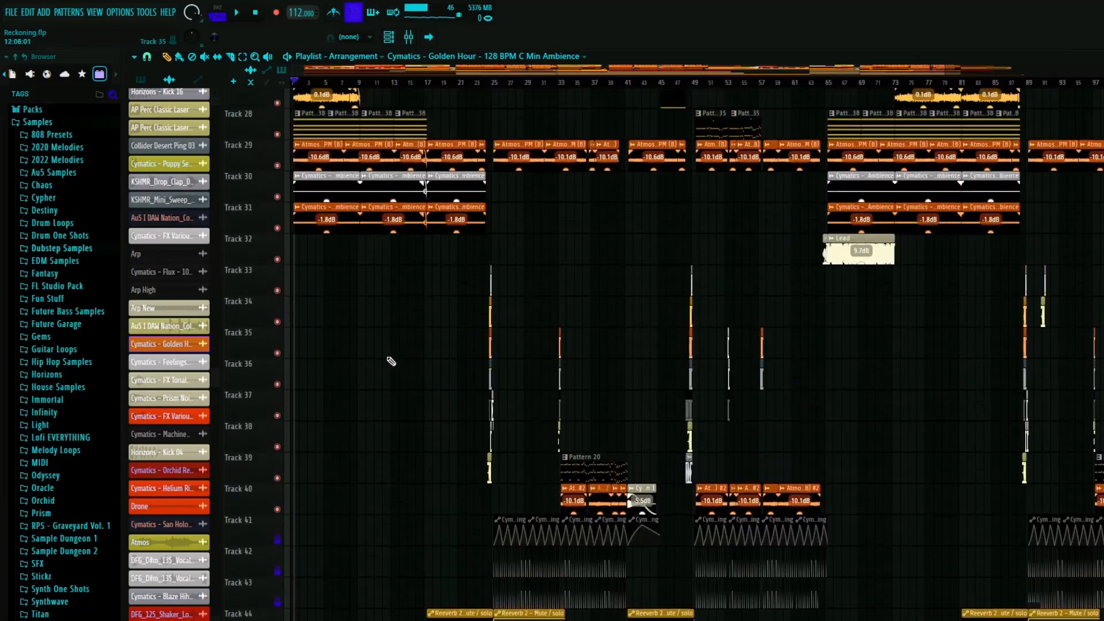
{"action": "scroll", "coordinate": [287, 402], "scroll_direction": "up", "scroll_amount": 4}
{"action": "scroll", "coordinate": [297, 391], "scroll_direction": "up", "scroll_amount": 5}
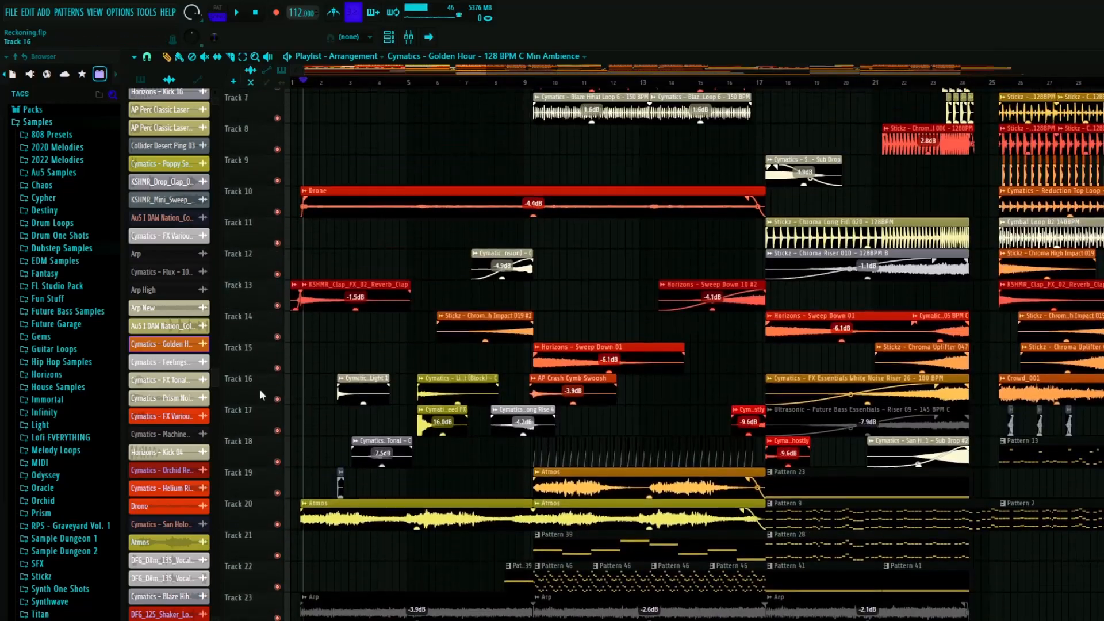
- Solo track 16 and play the Cymatics - FX Impact - Light 1 clip near bar 3
{"action": "scroll", "coordinate": [356, 335], "scroll_direction": "down", "scroll_amount": 6}
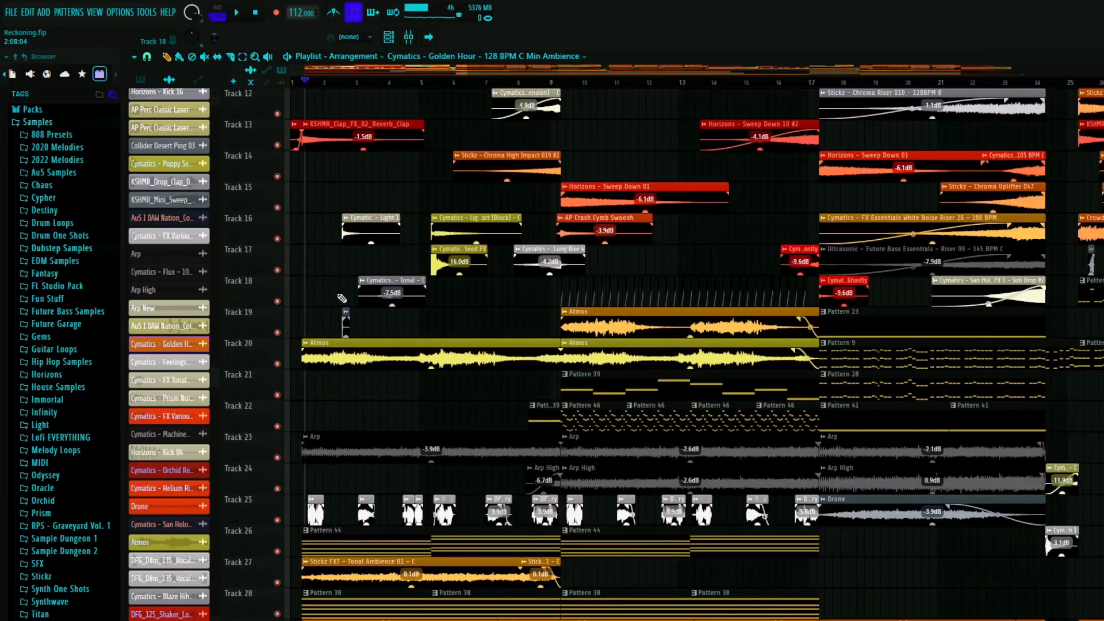
{"action": "scroll", "coordinate": [342, 298], "scroll_direction": "up", "scroll_amount": 3}
{"action": "scroll", "coordinate": [328, 113], "scroll_direction": "up", "scroll_amount": 6}
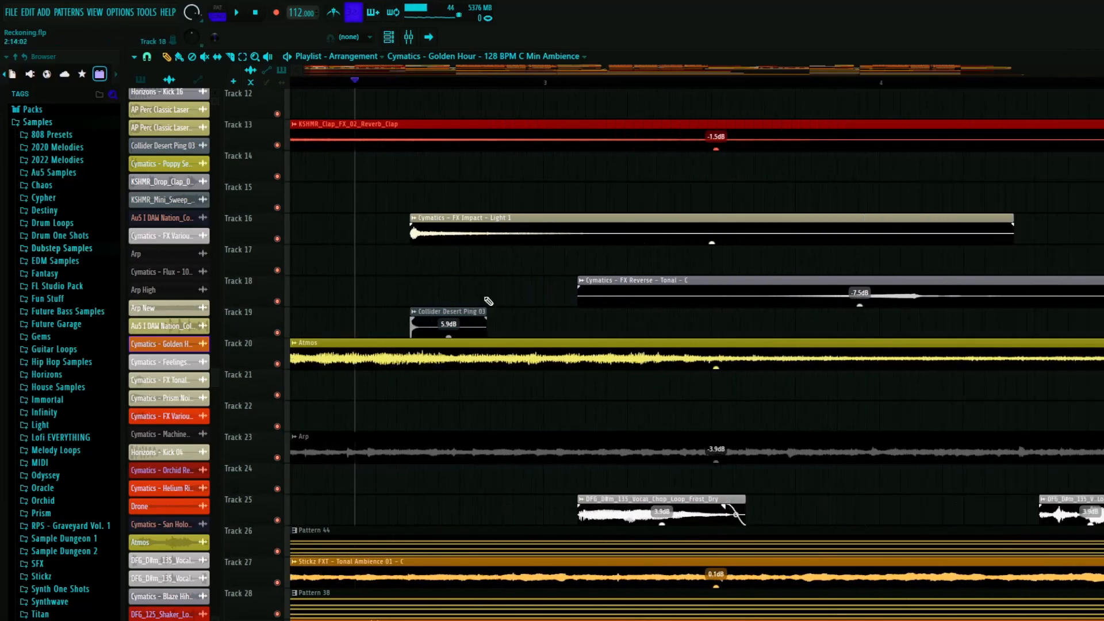
{"action": "scroll", "coordinate": [414, 287], "scroll_direction": "up", "scroll_amount": 3}
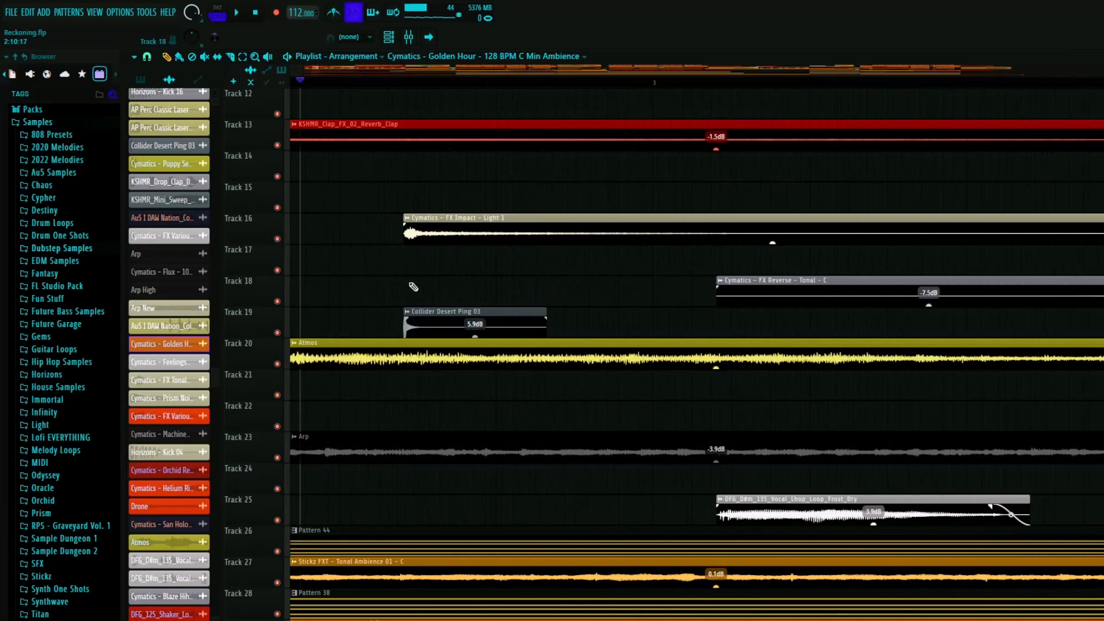
{"action": "scroll", "coordinate": [394, 332], "scroll_direction": "down", "scroll_amount": 5}
{"action": "right_click", "coordinate": [277, 239]}
{"action": "key", "text": "space"}
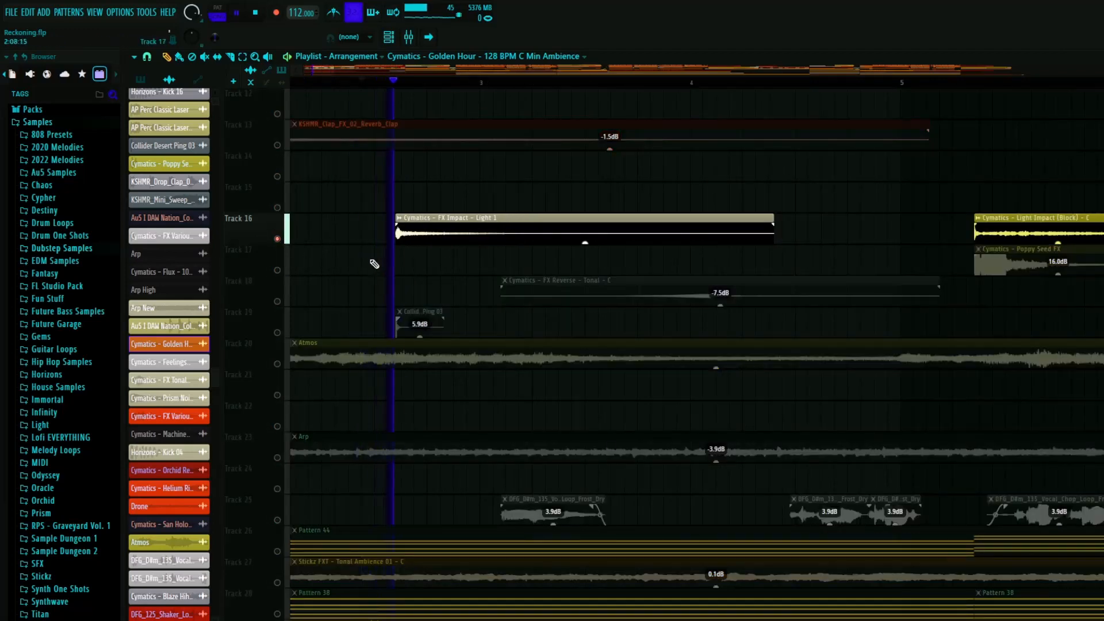
- Solo track 19, play the Collider Desert Ping 03 clip from just before its start, and stop playback
{"action": "right_click", "coordinate": [278, 332]}
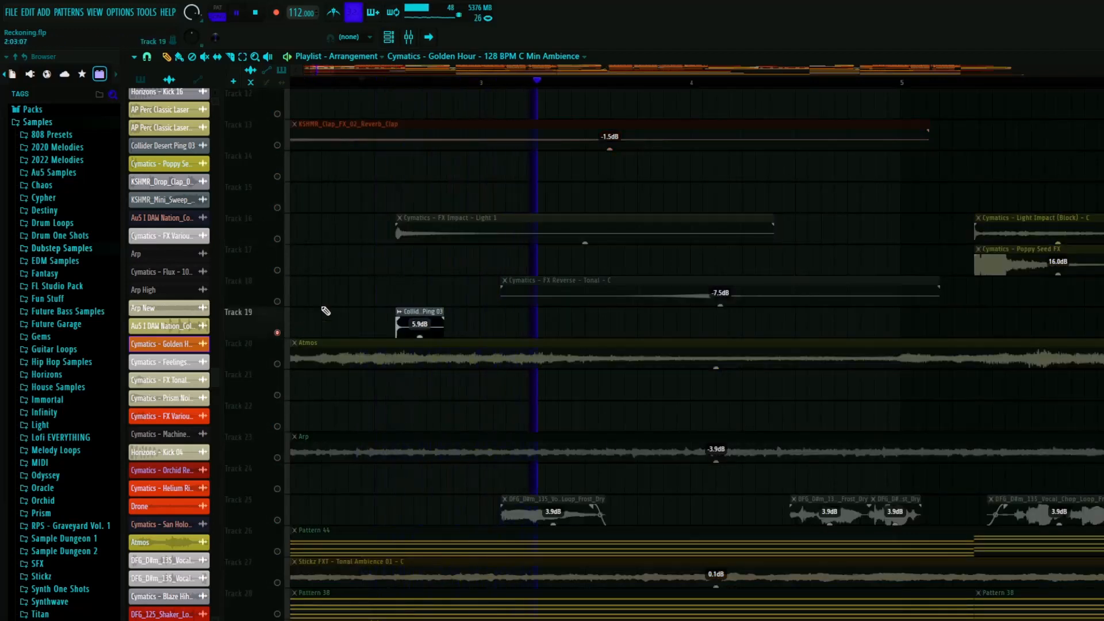
{"action": "left_click", "coordinate": [372, 81]}
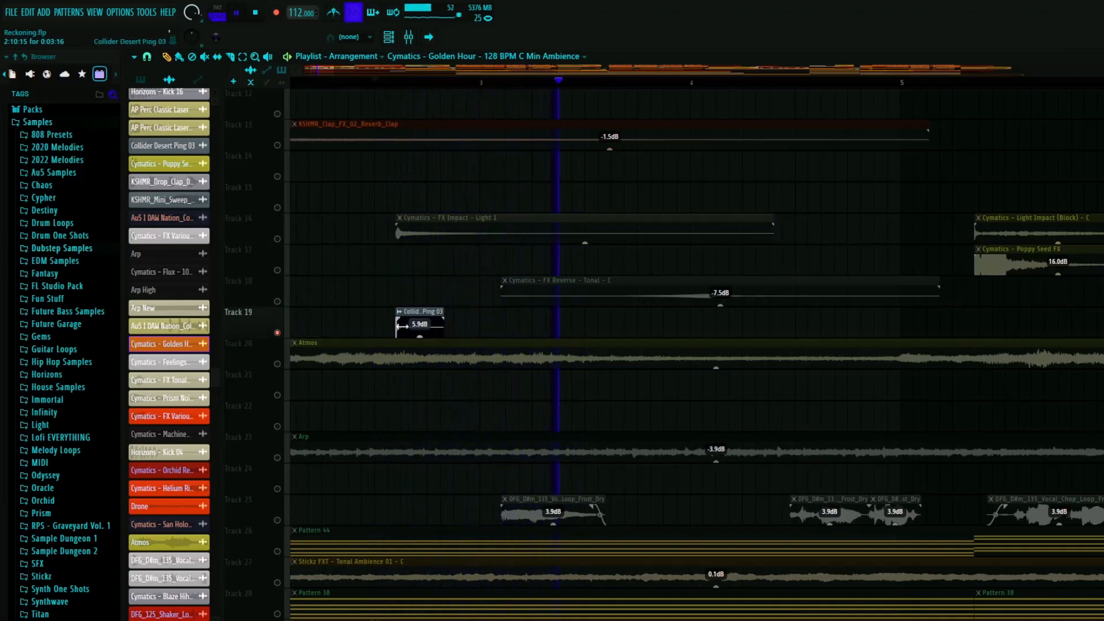
{"action": "key", "text": "space"}
- Solo track 18, play the Cymatics - FX Reverse - Tonal - C clip, and stop playback
{"action": "scroll", "coordinate": [487, 260], "scroll_direction": "down", "scroll_amount": 3}
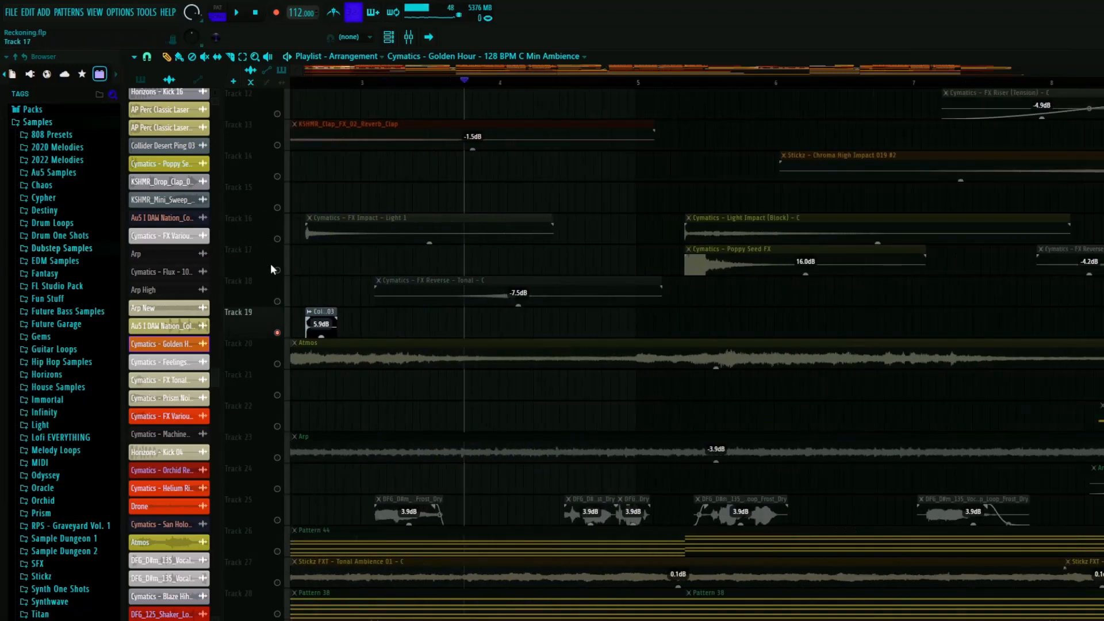
{"action": "right_click", "coordinate": [277, 302]}
{"action": "key", "text": "space"}
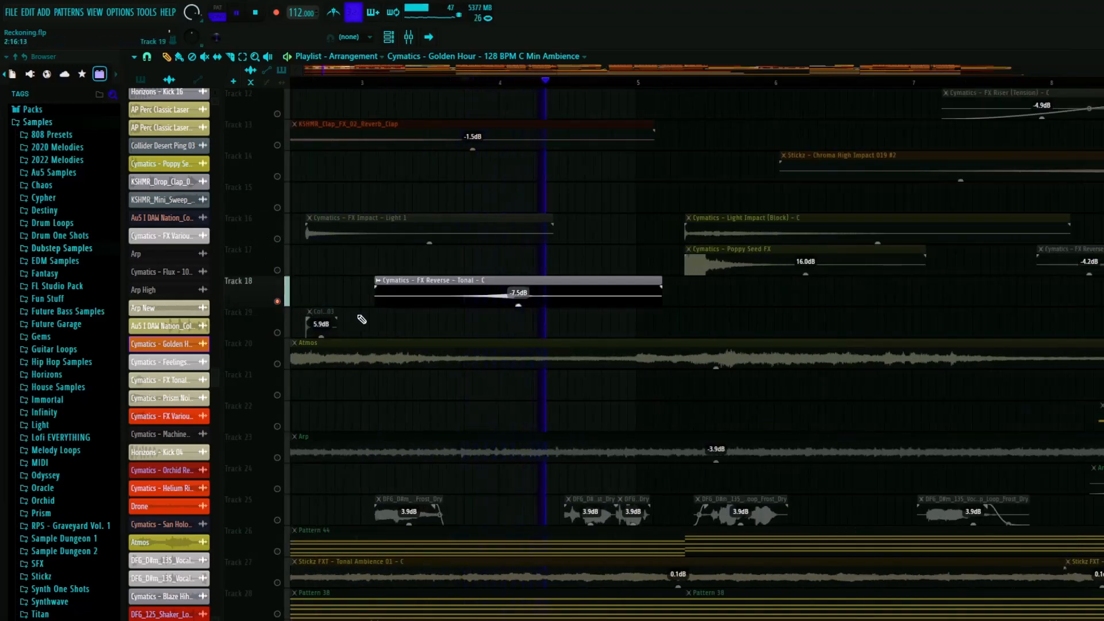
{"action": "scroll", "coordinate": [375, 314], "scroll_direction": "down", "scroll_amount": 4}
{"action": "key", "text": "space"}
- Audition the Poppy Seed FX clip on track 17 and the Light Impact (Black) clip on track 16, each soloed
{"action": "scroll", "coordinate": [438, 289], "scroll_direction": "up", "scroll_amount": 4}
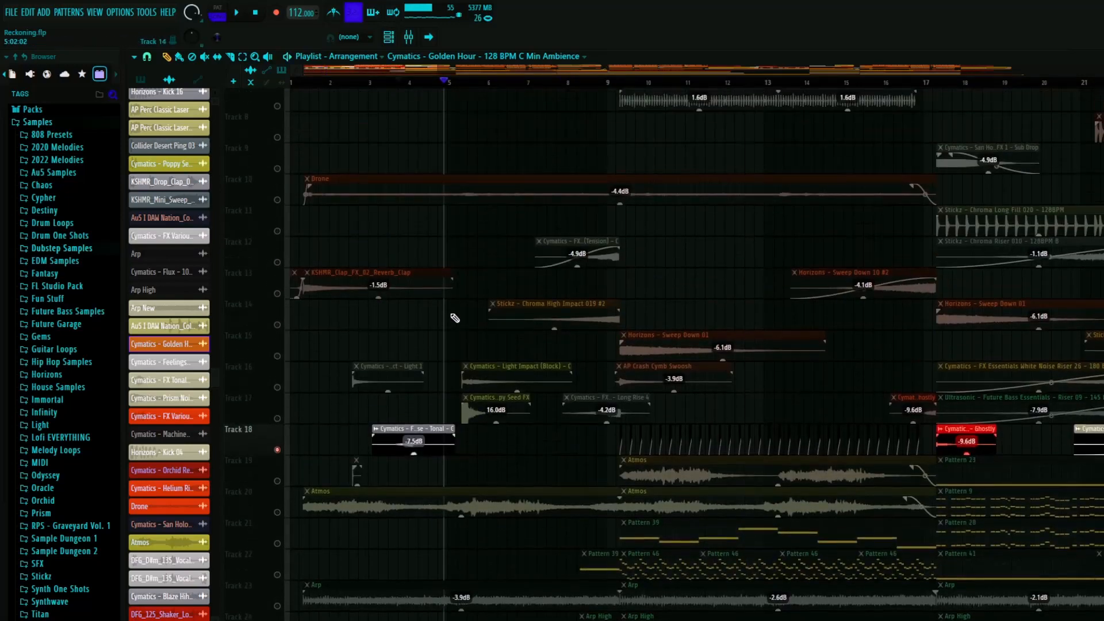
{"action": "scroll", "coordinate": [454, 315], "scroll_direction": "up", "scroll_amount": 5}
{"action": "scroll", "coordinate": [397, 335], "scroll_direction": "down", "scroll_amount": 8}
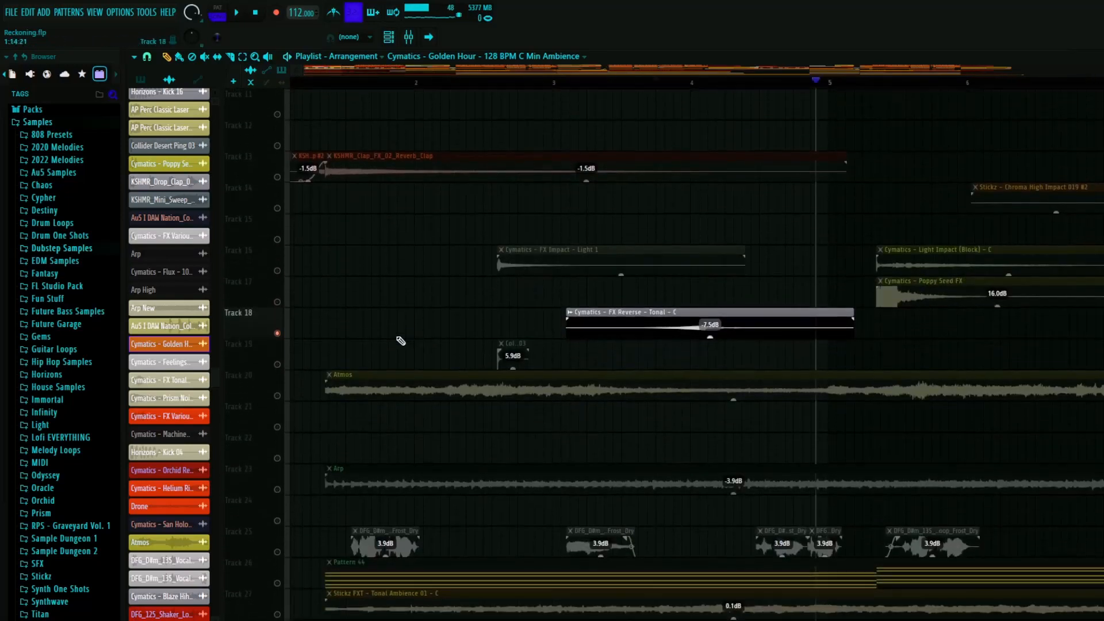
{"action": "scroll", "coordinate": [673, 259], "scroll_direction": "down", "scroll_amount": 3}
{"action": "scroll", "coordinate": [661, 266], "scroll_direction": "up", "scroll_amount": 6}
{"action": "scroll", "coordinate": [607, 273], "scroll_direction": "up", "scroll_amount": 5}
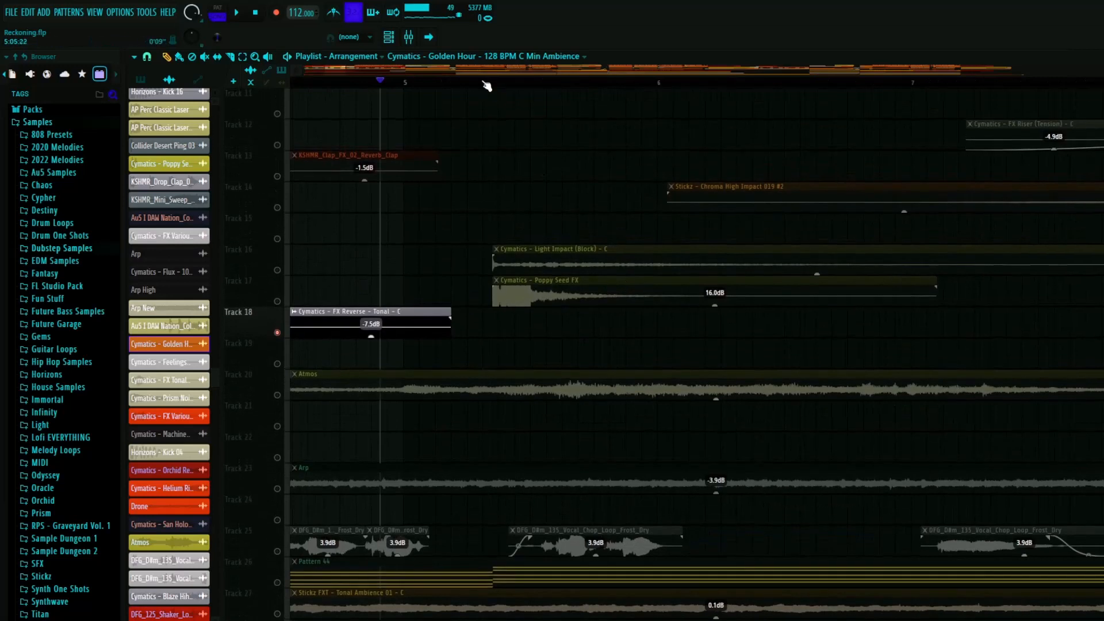
{"action": "left_click", "coordinate": [483, 82]}
{"action": "key", "text": "space"}
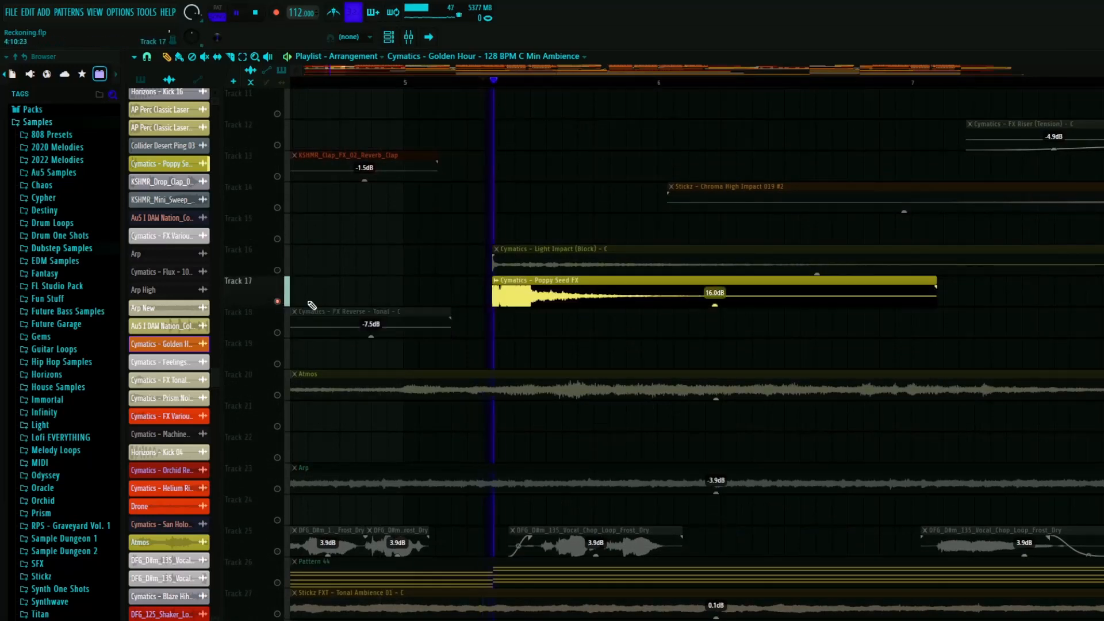
{"action": "key", "text": "space"}
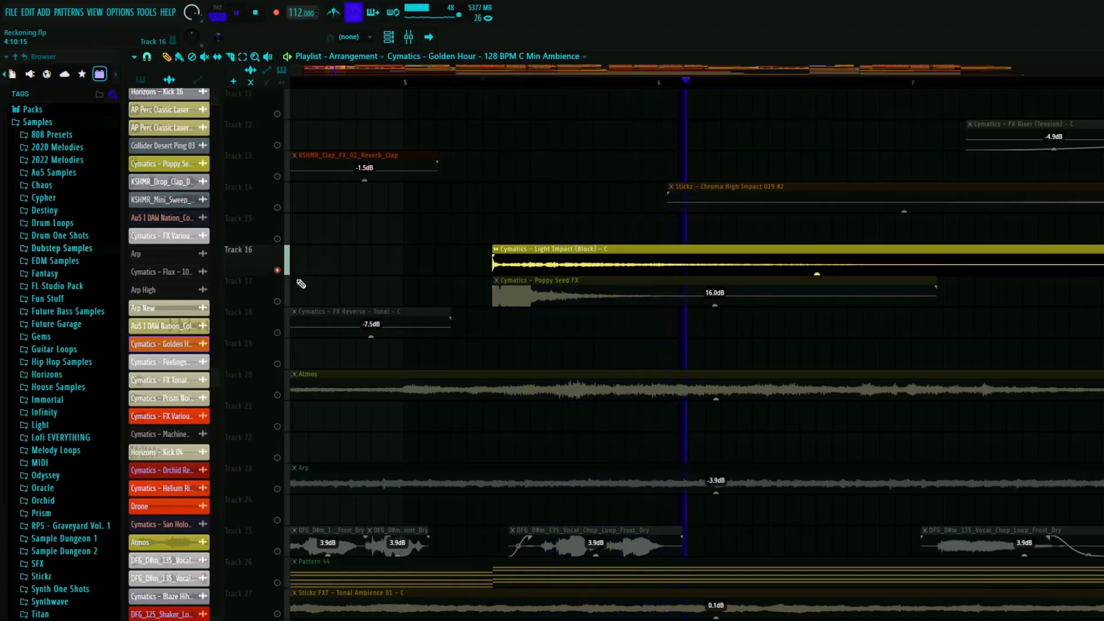
- Play tracks 16 and 17 together, then stop playback and unmute all tracks
{"action": "left_click", "coordinate": [278, 301]}
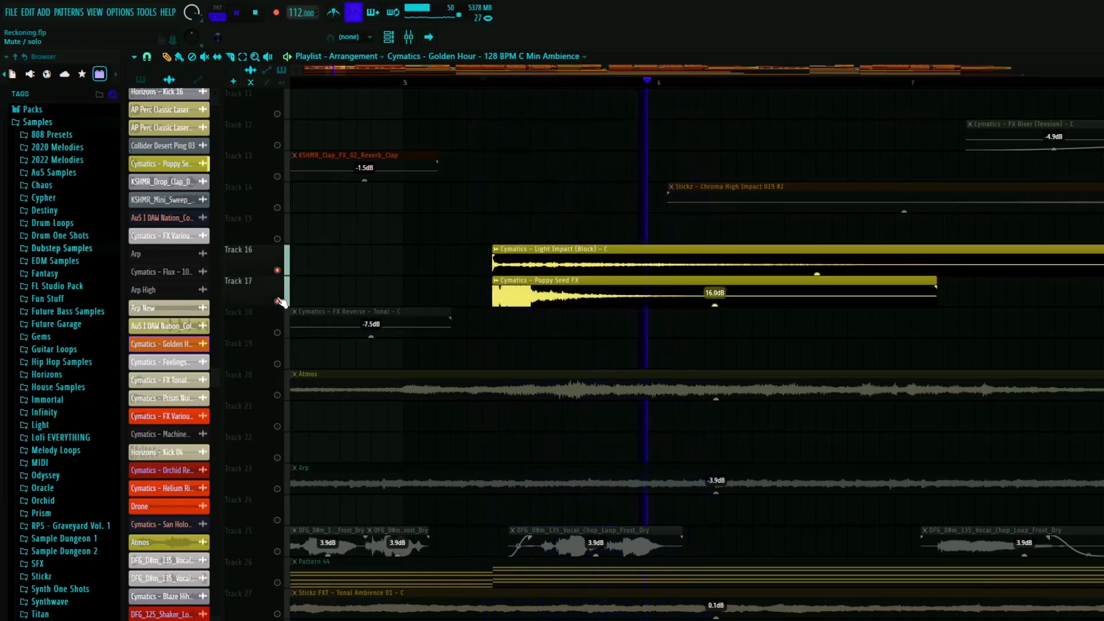
{"action": "key", "text": "space"}
{"action": "right_click", "coordinate": [279, 301]}
- Solo track 25 with the DFG_D#m_135_Vocal_Chop_Loop_Frost_Dry clips in the intro
{"action": "scroll", "coordinate": [454, 291], "scroll_direction": "down", "scroll_amount": 8}
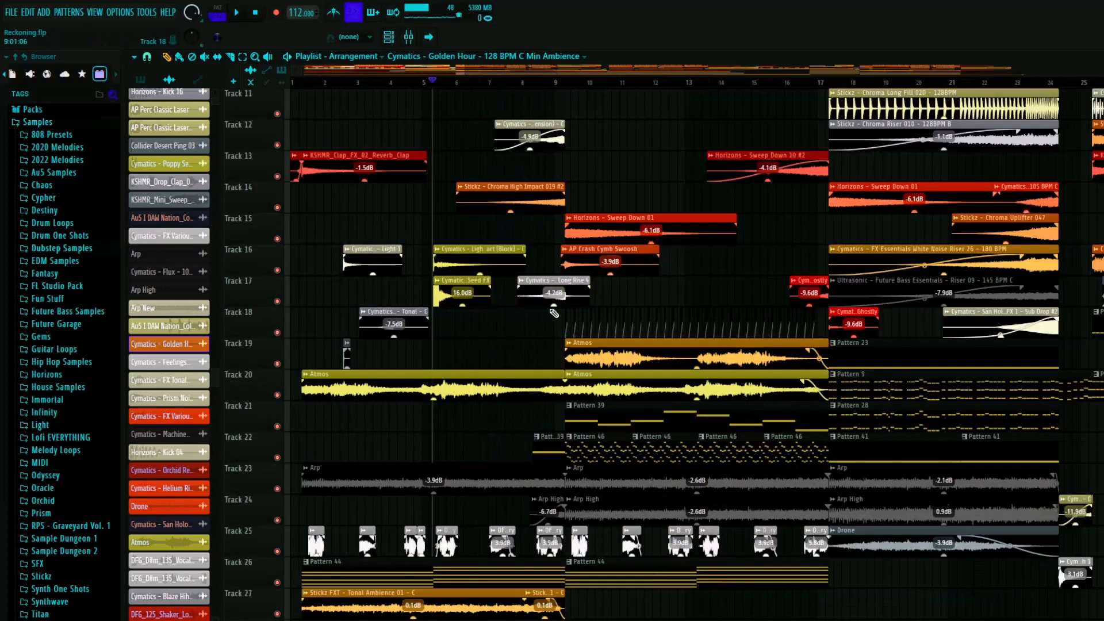
{"action": "scroll", "coordinate": [435, 295], "scroll_direction": "down", "scroll_amount": 7}
{"action": "scroll", "coordinate": [350, 284], "scroll_direction": "down", "scroll_amount": 5}
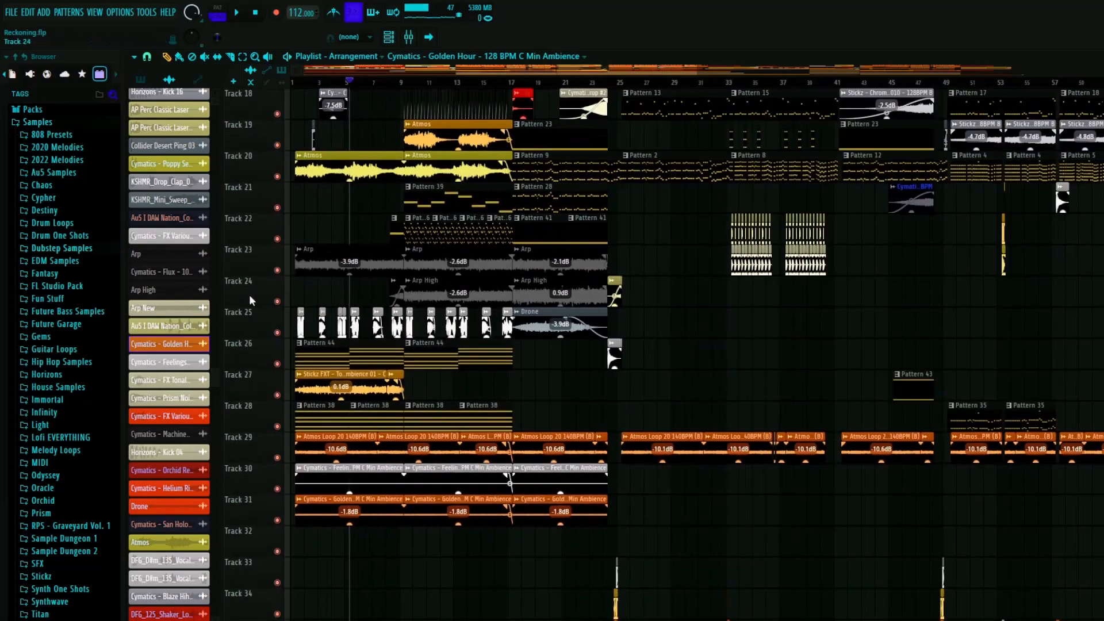
{"action": "scroll", "coordinate": [276, 285], "scroll_direction": "up", "scroll_amount": 7}
{"action": "scroll", "coordinate": [276, 285], "scroll_direction": "up", "scroll_amount": 3}
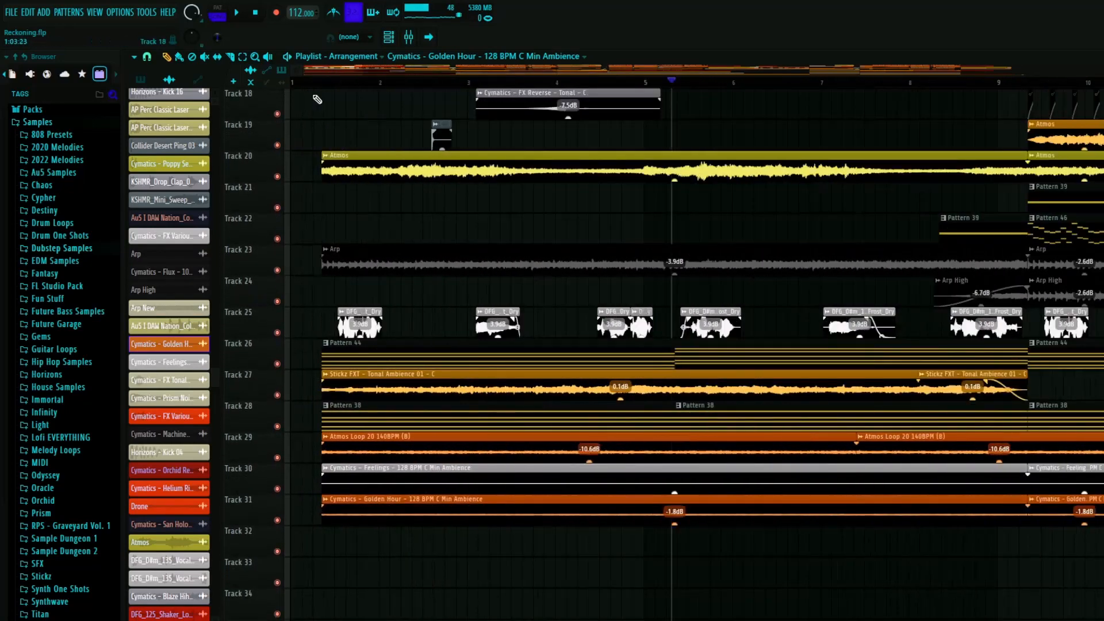
{"action": "right_click", "coordinate": [277, 333]}
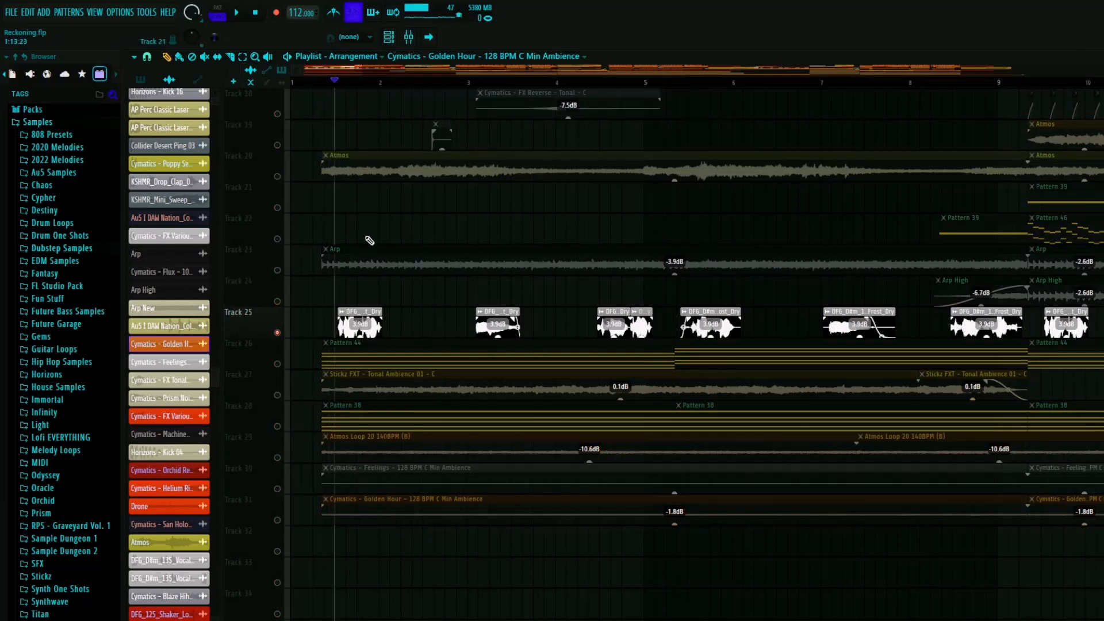
- Select the vocal chop clip on track 25, switch the channel rack's group filter to Unsorted, and close the rack
{"action": "left_click", "coordinate": [361, 318]}
{"action": "key", "text": "F6"}
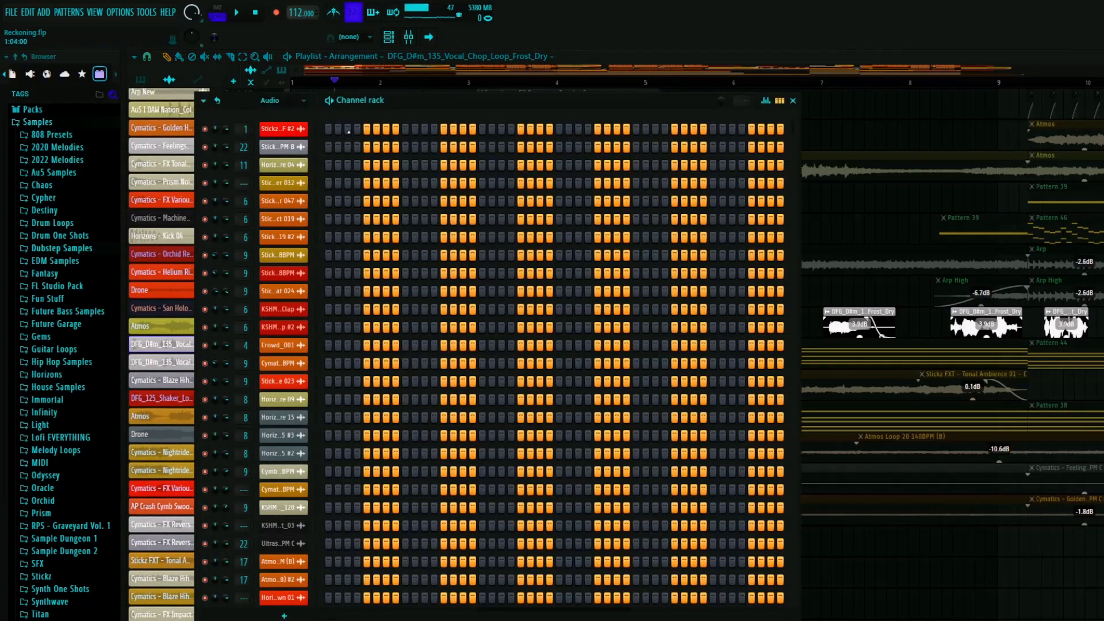
{"action": "left_click", "coordinate": [282, 101]}
{"action": "left_click", "coordinate": [276, 152]}
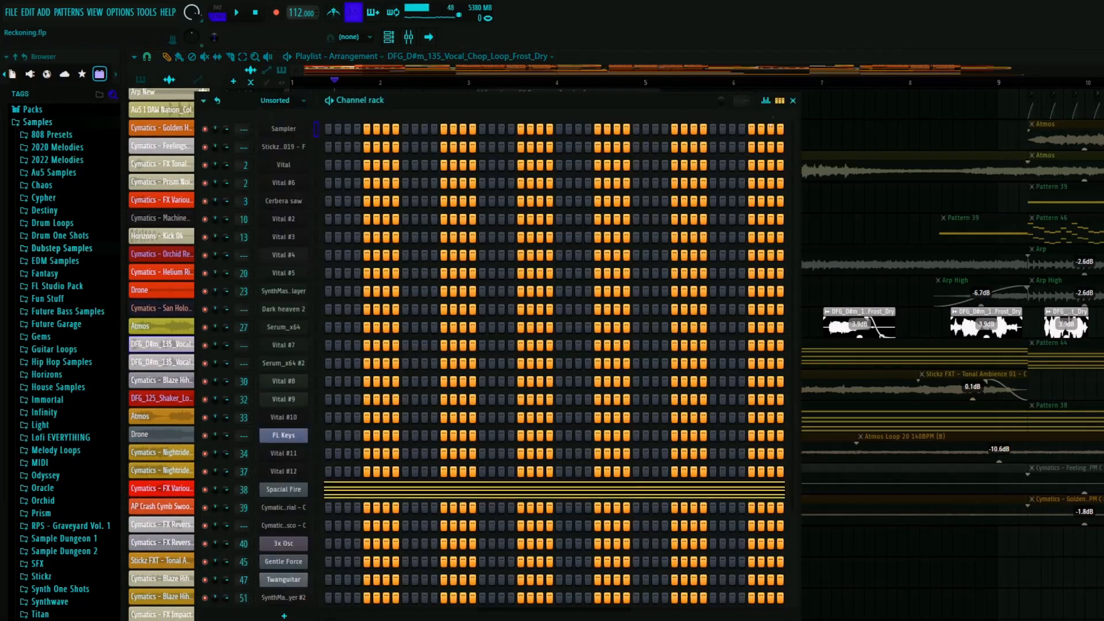
{"action": "left_click", "coordinate": [793, 101]}
- Locate the vocal chop's mixer insert 41, inspect its De-esser narrow-band effect, and close the plugin
{"action": "key", "text": "F9"}
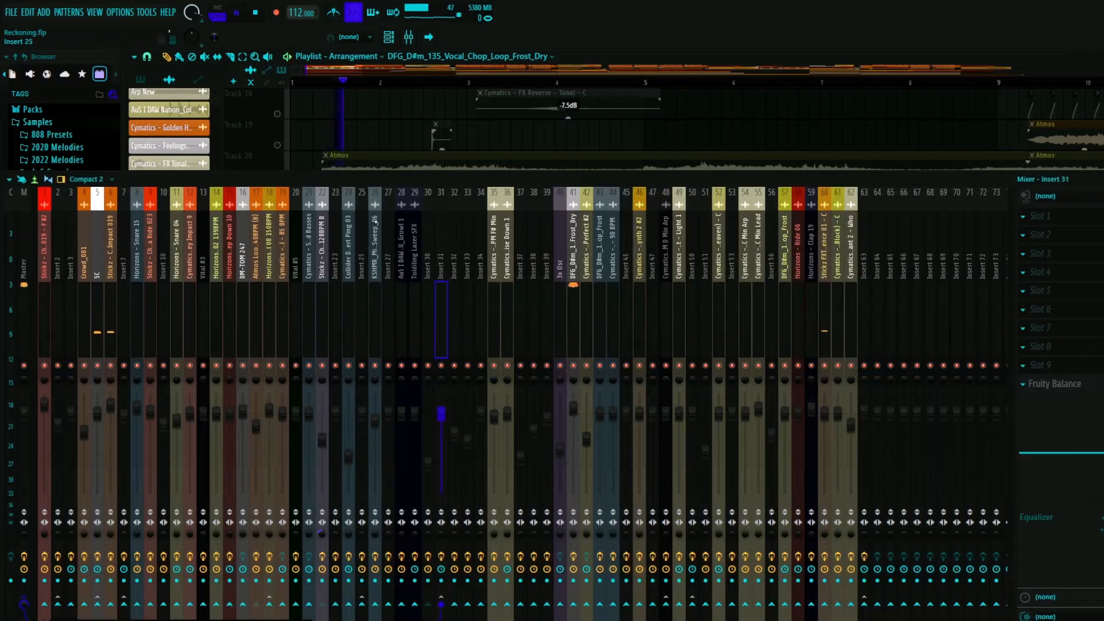
{"action": "key", "text": "space"}
{"action": "left_click", "coordinate": [574, 249]}
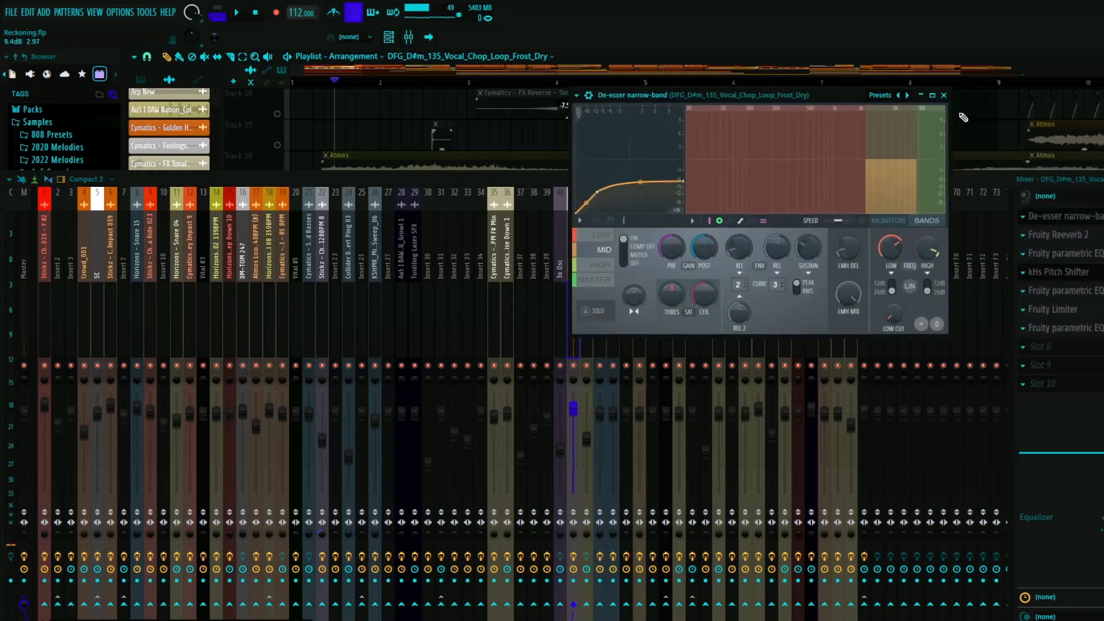
{"action": "left_click", "coordinate": [943, 95]}
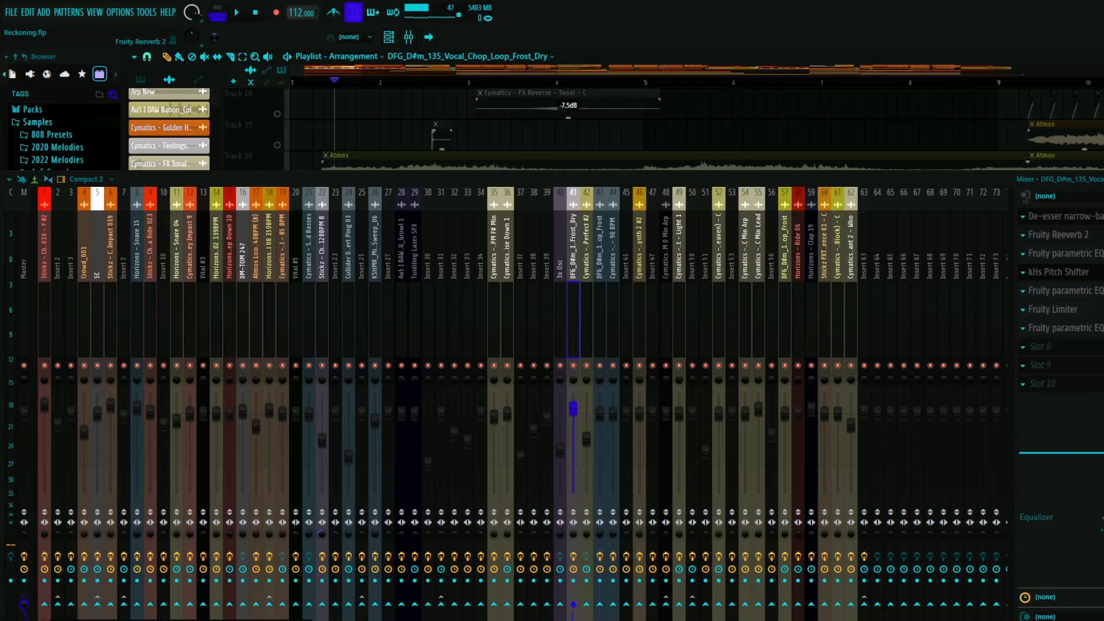
- Inspect the Fruity Reeverb 2 and the first Fruity parametric EQ 2 on the vocal chop insert, closing each one
{"action": "left_click", "coordinate": [1058, 234]}
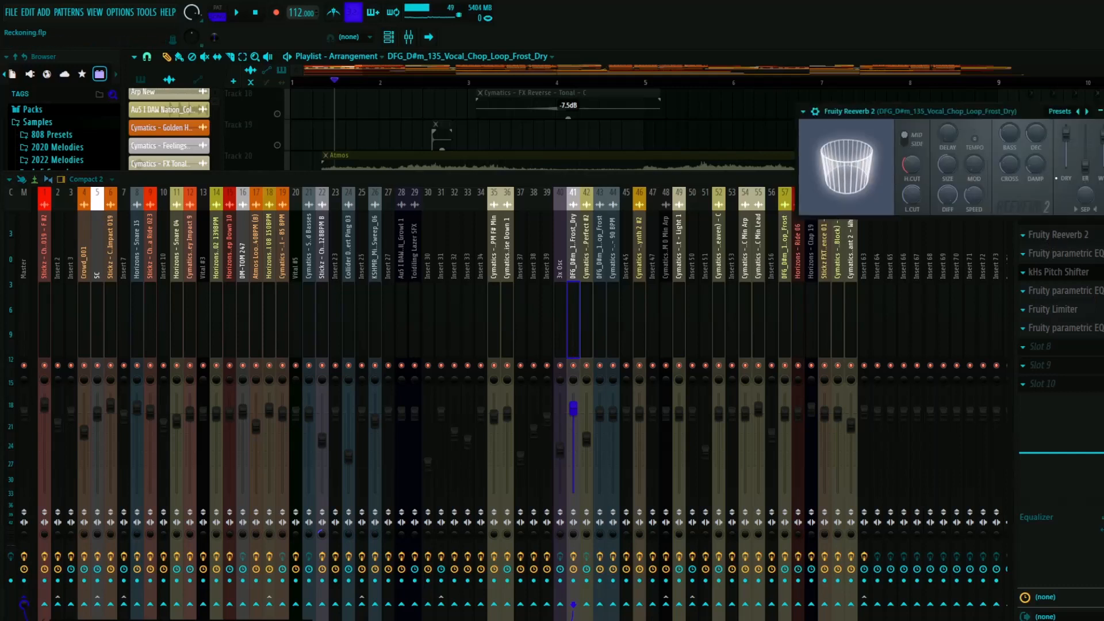
{"action": "left_click", "coordinate": [1103, 111]}
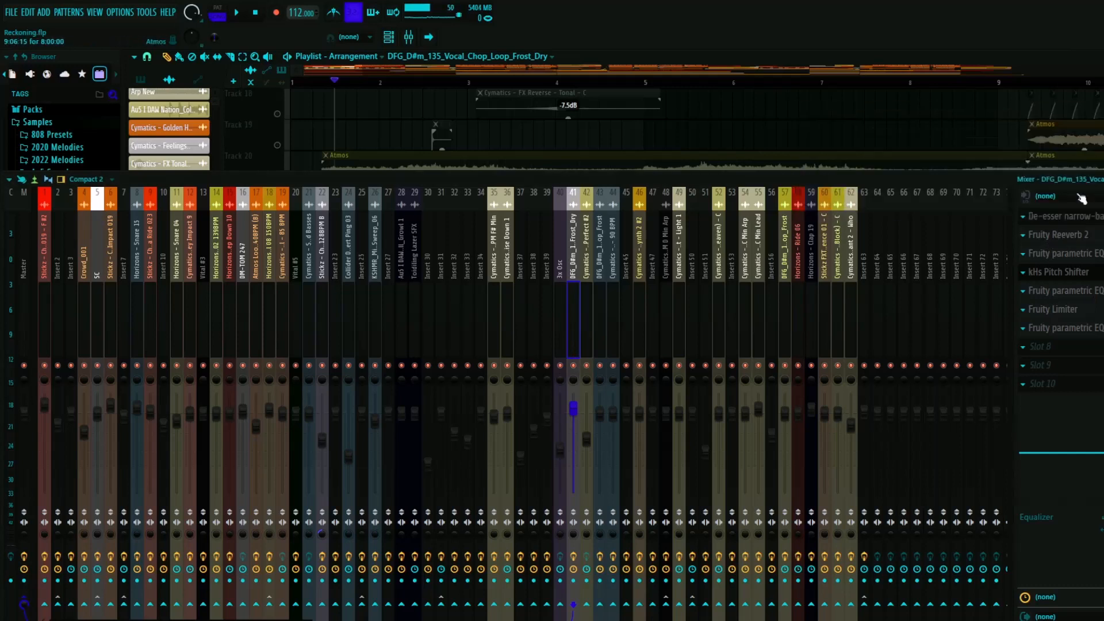
{"action": "left_click", "coordinate": [1065, 253]}
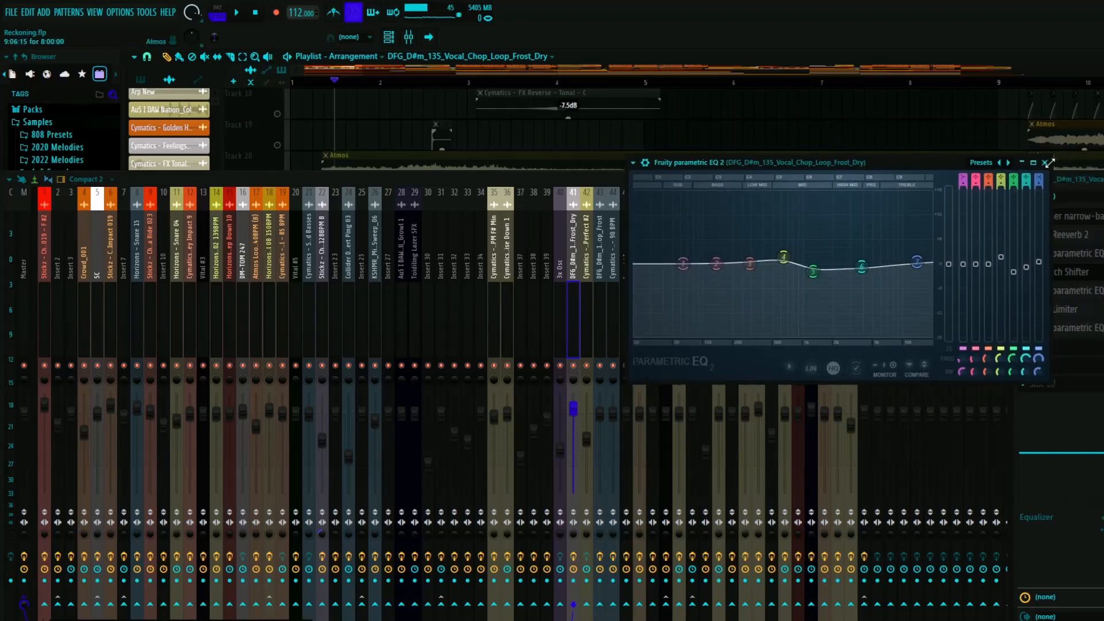
{"action": "left_click", "coordinate": [1045, 162]}
- Inspect the kHs Pitch Shifter and the second Fruity parametric EQ 2 on the vocal chop insert, closing each one
{"action": "left_click", "coordinate": [1058, 271]}
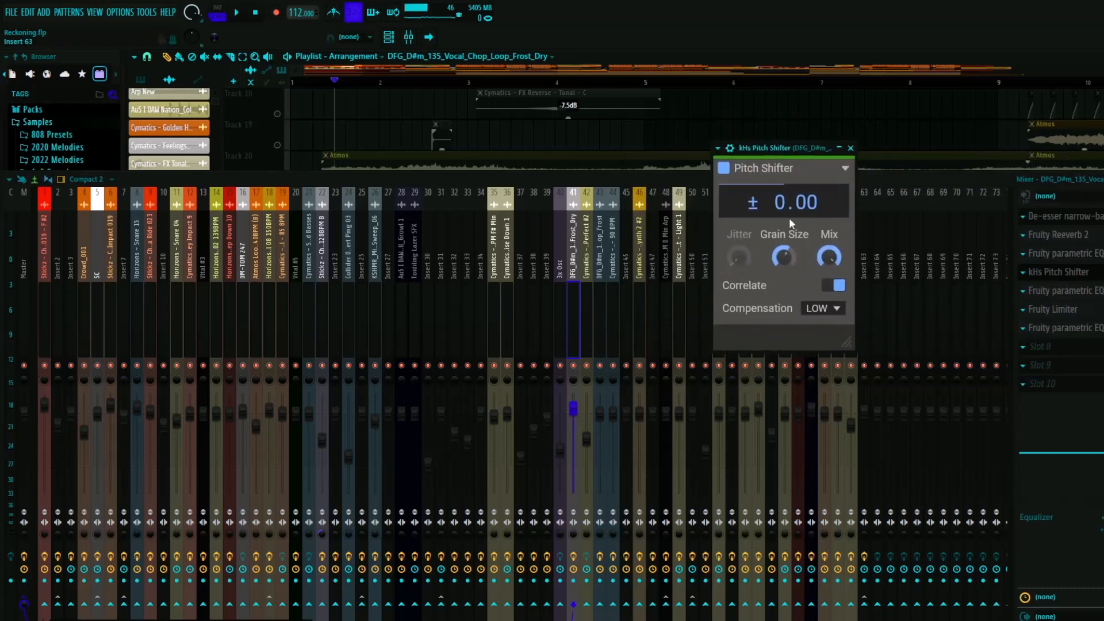
{"action": "left_click", "coordinate": [850, 149]}
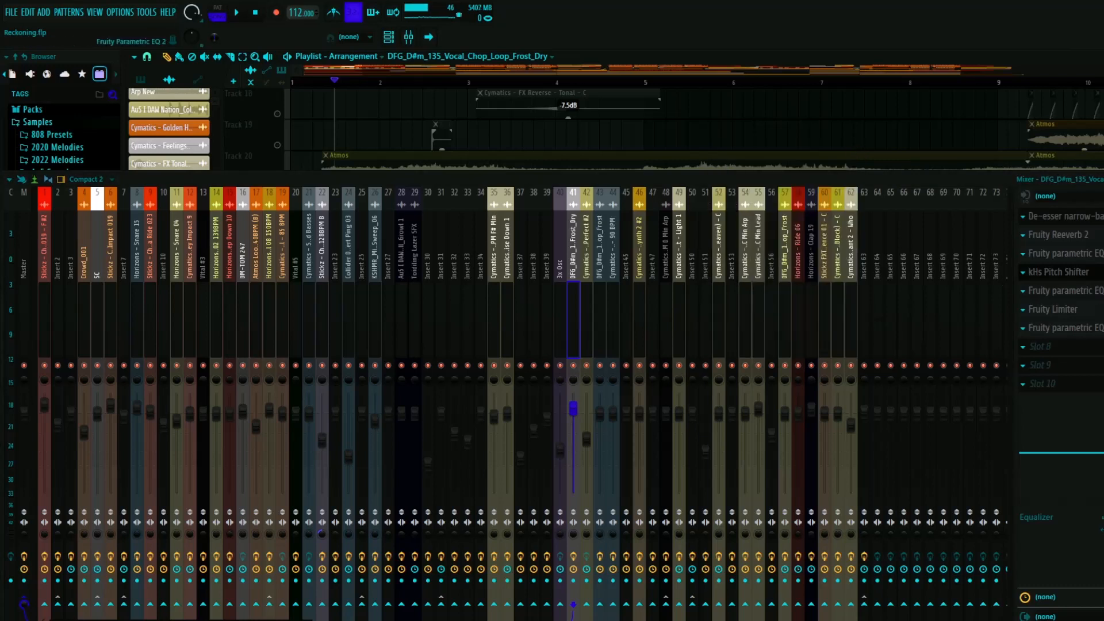
{"action": "left_click", "coordinate": [1064, 290]}
{"action": "left_click_drag", "start_coordinate": [835, 183], "coordinate": [795, 170]}
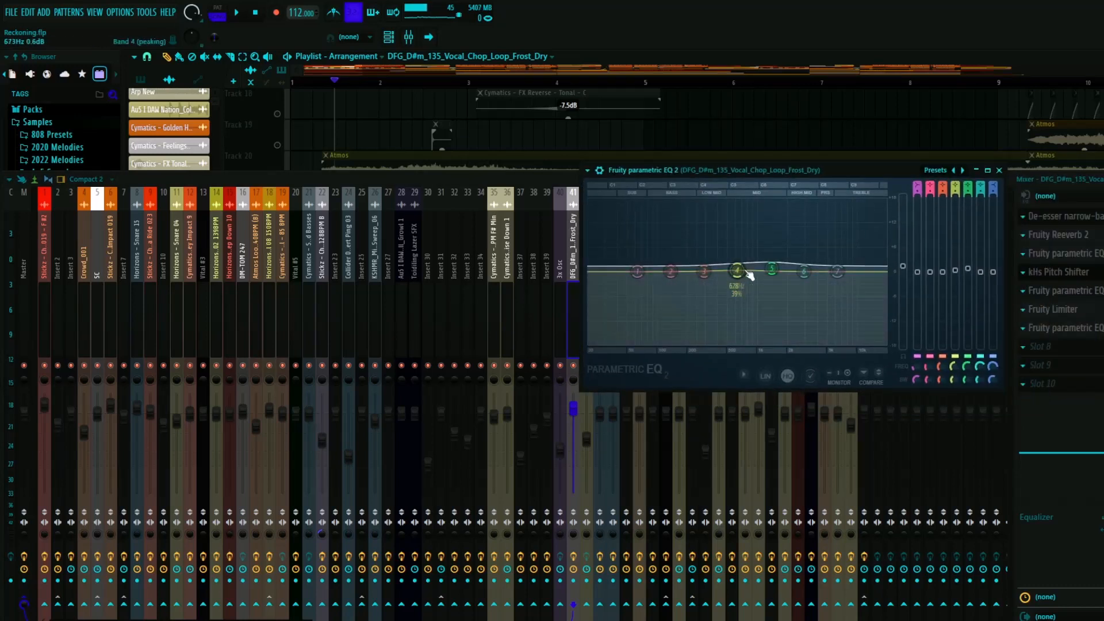
{"action": "left_click", "coordinate": [999, 171]}
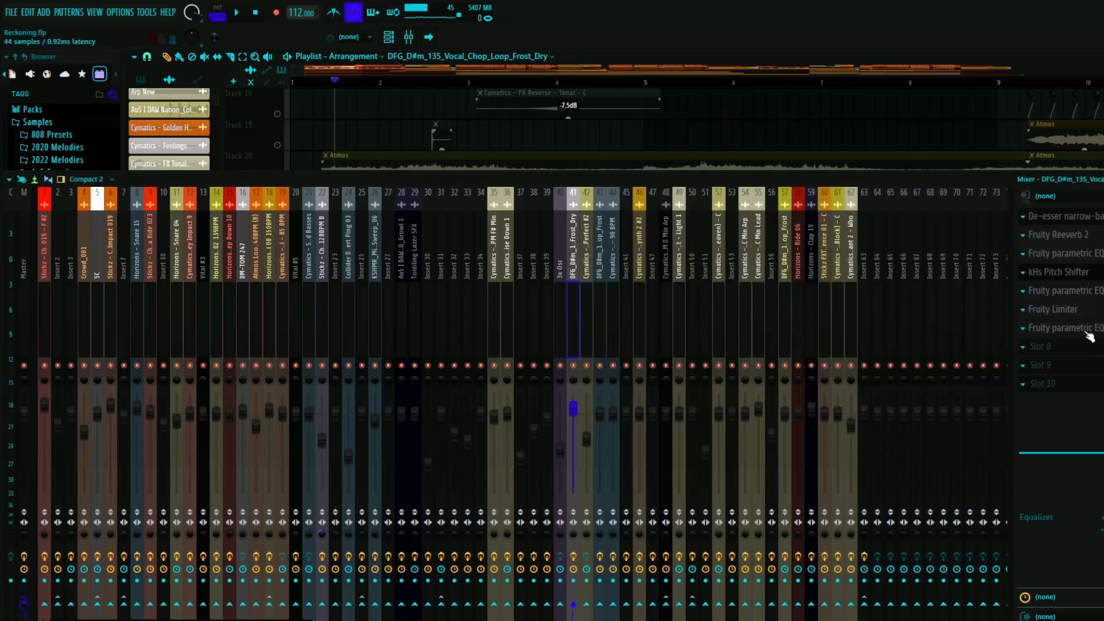
- Inspect the Fruity Limiter and the last Fruity parametric EQ 2 on the vocal chop insert, playing the chops through the EQ, and close both
{"action": "left_click", "coordinate": [1052, 309]}
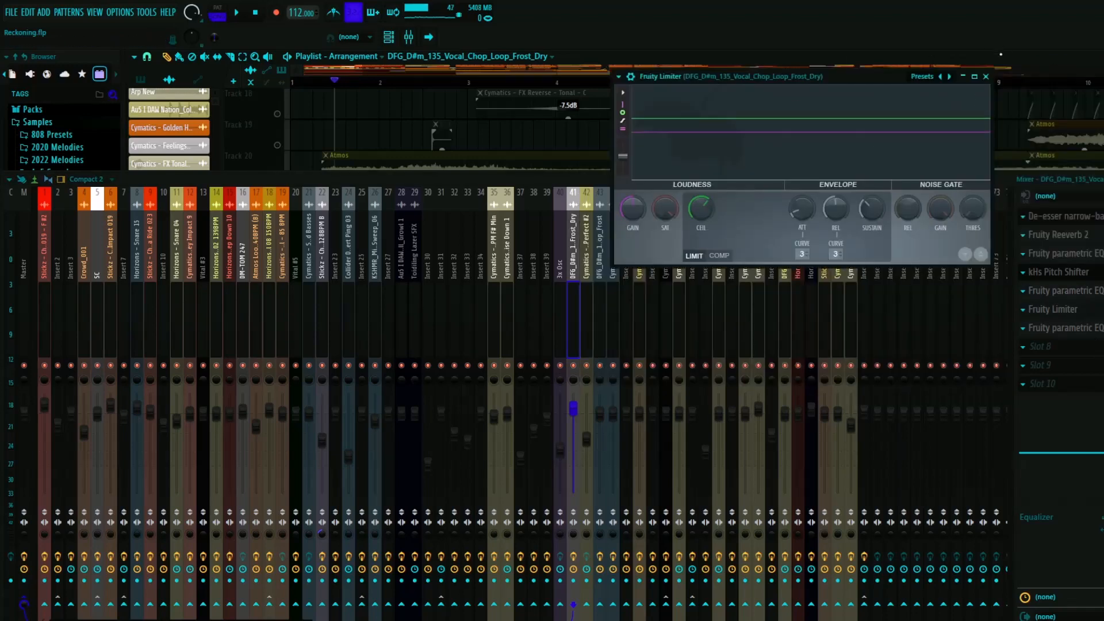
{"action": "left_click", "coordinate": [985, 77]}
{"action": "left_click", "coordinate": [1069, 329]}
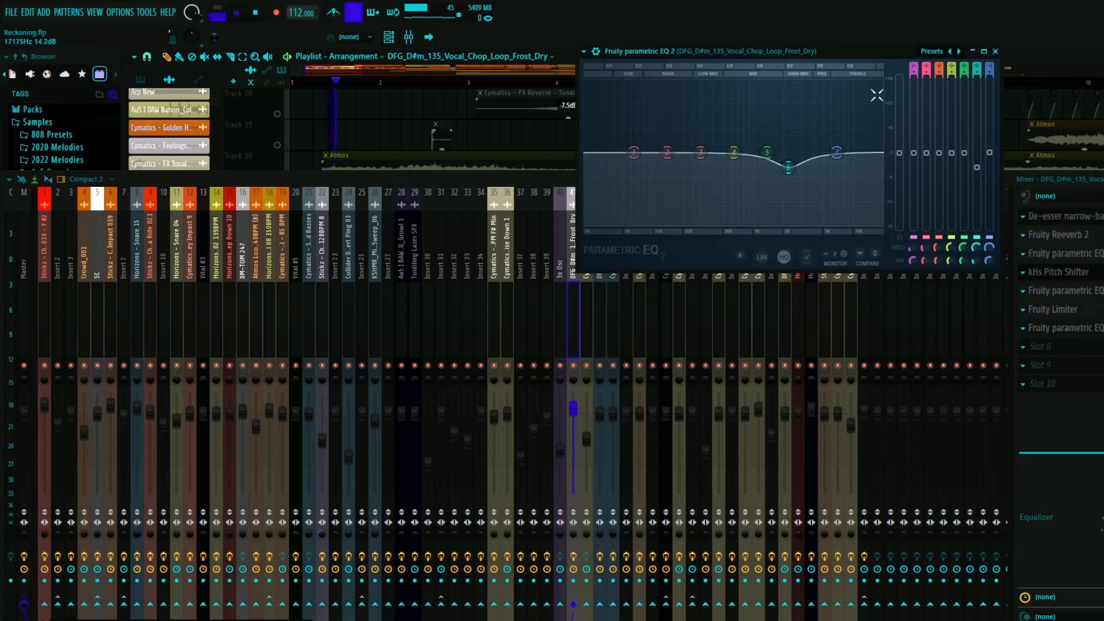
{"action": "key", "text": "space"}
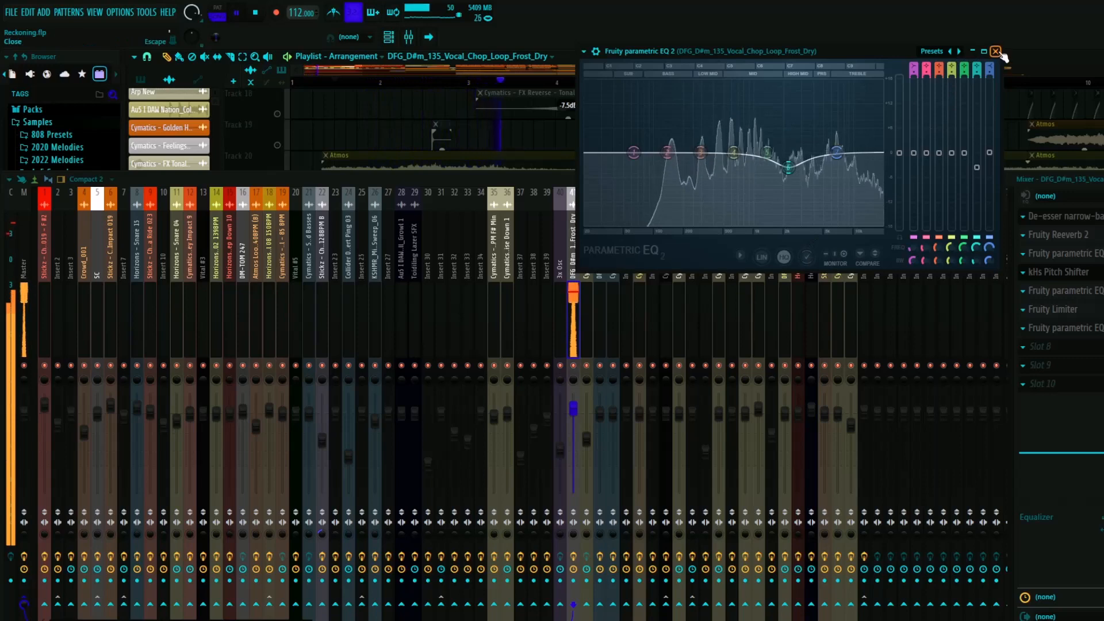
{"action": "left_click", "coordinate": [996, 51]}
{"action": "key", "text": "space"}
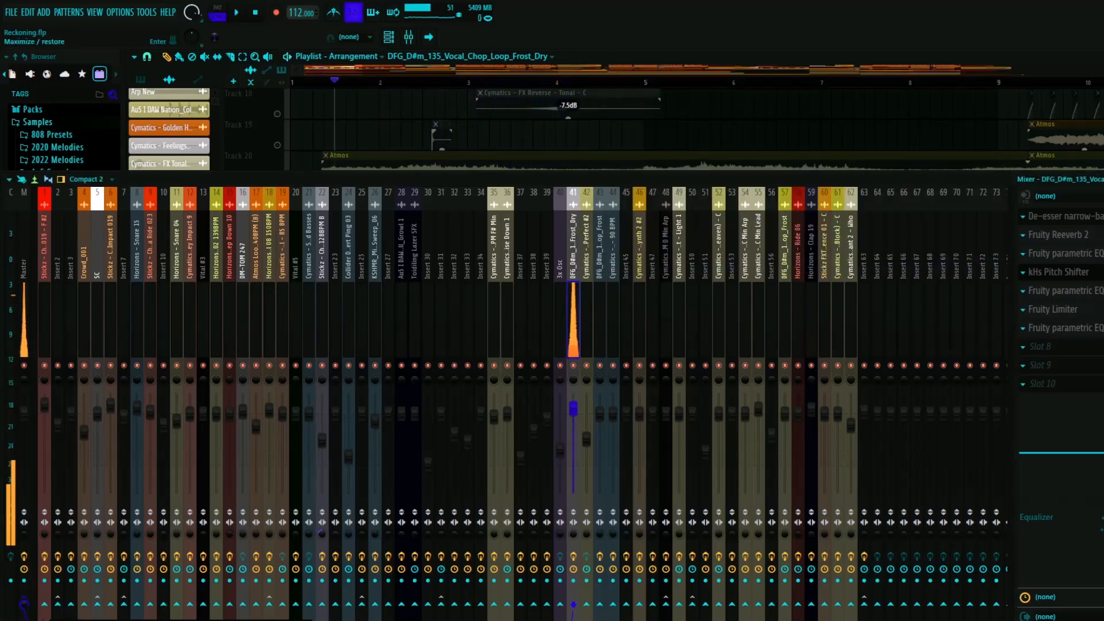
- Close the mixer and unsolo track 25 in the playlist
{"action": "key", "text": "F9"}
{"action": "scroll", "coordinate": [298, 336], "scroll_direction": "down", "scroll_amount": 2}
{"action": "right_click", "coordinate": [279, 332]}
{"action": "scroll", "coordinate": [290, 267], "scroll_direction": "up", "scroll_amount": 1}
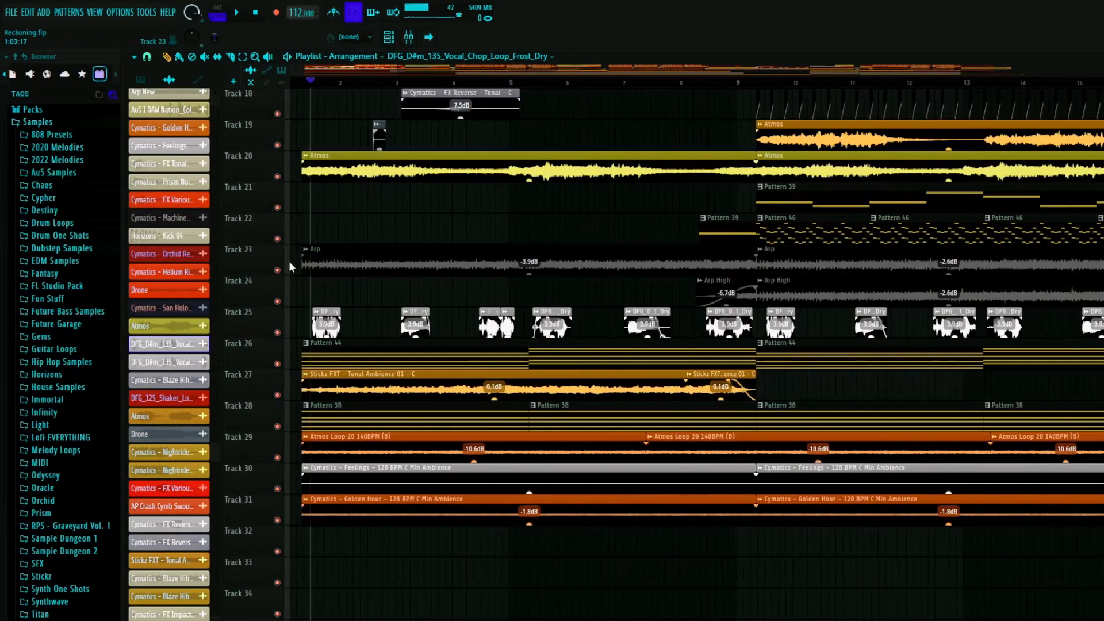
- Play the intro from the start with all tracks active, including the vocal chops on track 25, and stop playback
{"action": "left_click", "coordinate": [302, 85]}
{"action": "key", "text": "space"}
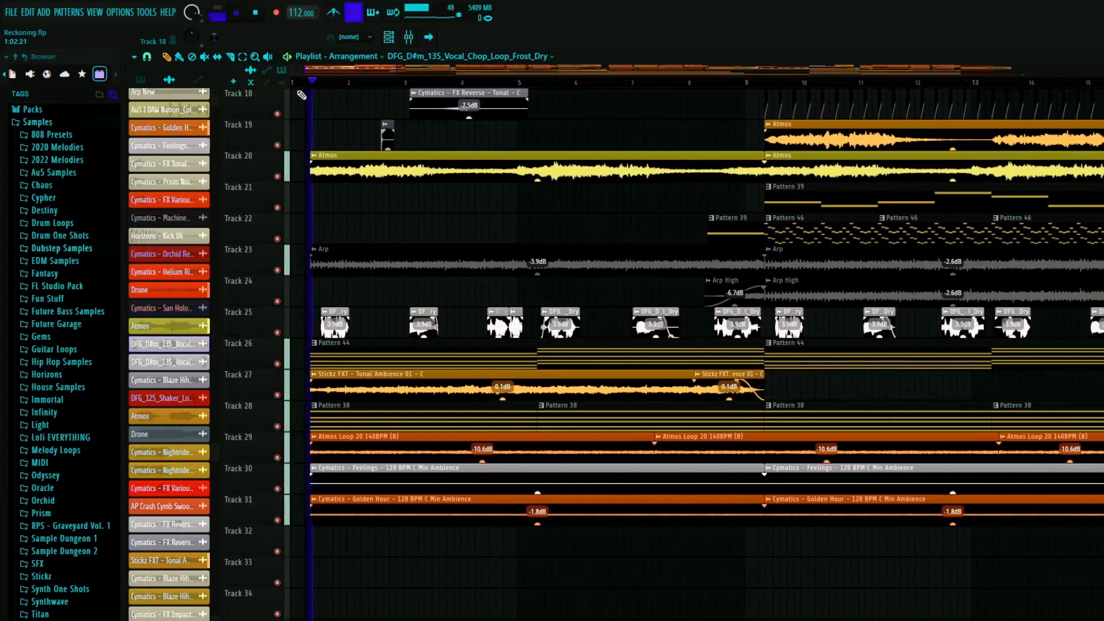
{"action": "left_click", "coordinate": [301, 88]}
{"action": "scroll", "coordinate": [309, 320], "scroll_direction": "up", "scroll_amount": 5}
{"action": "scroll", "coordinate": [310, 321], "scroll_direction": "down", "scroll_amount": 7}
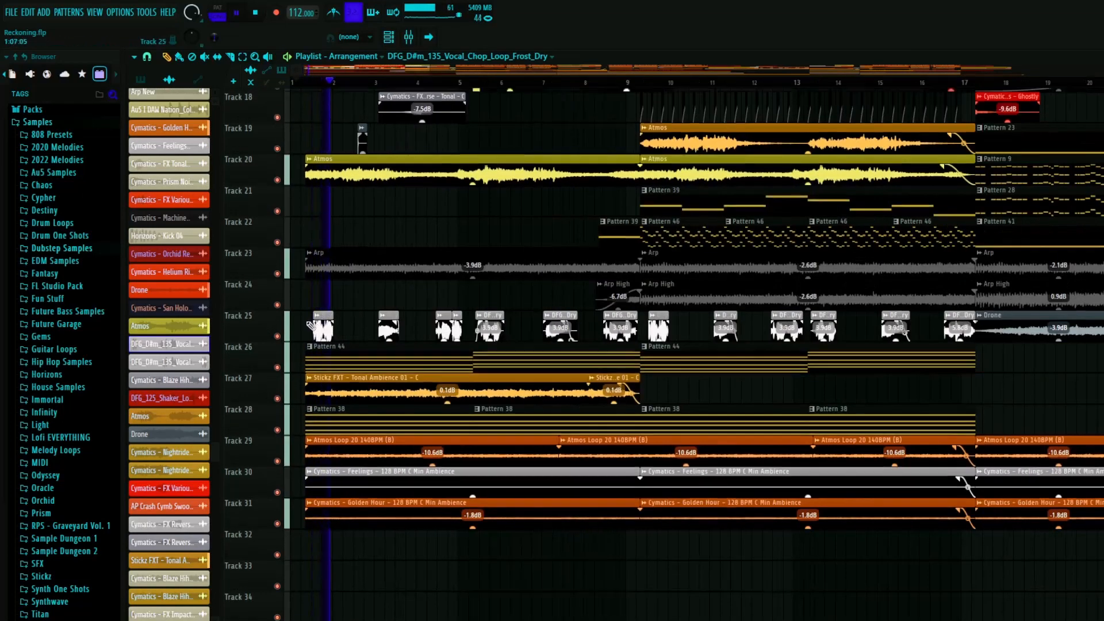
{"action": "scroll", "coordinate": [306, 345], "scroll_direction": "up", "scroll_amount": 5}
{"action": "scroll", "coordinate": [305, 347], "scroll_direction": "up", "scroll_amount": 3}
{"action": "scroll", "coordinate": [322, 316], "scroll_direction": "down", "scroll_amount": 5}
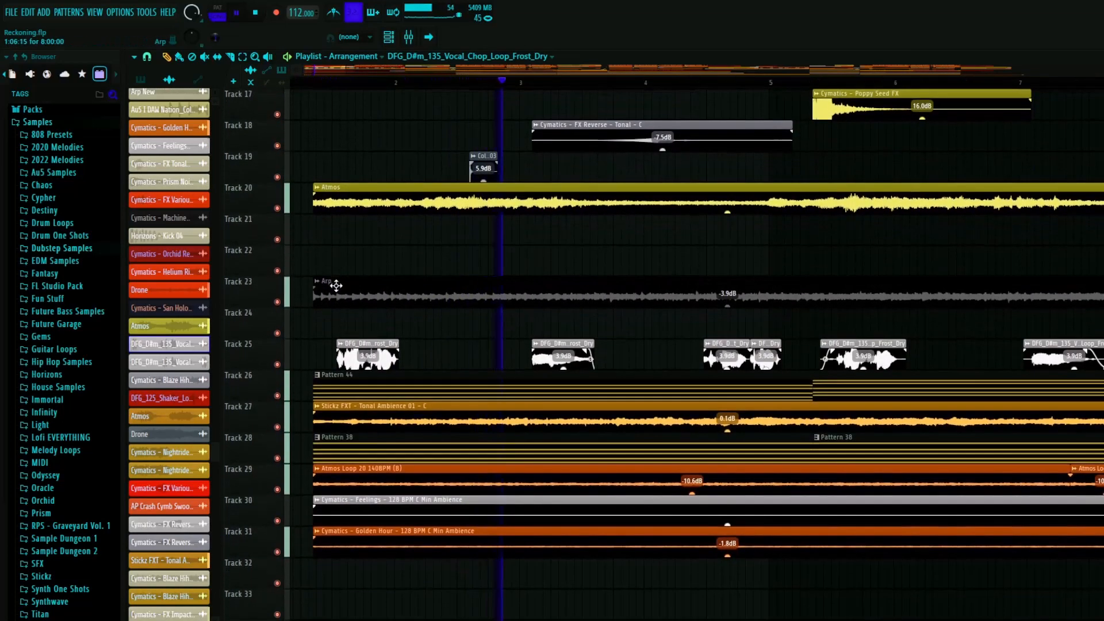
{"action": "key", "text": "space"}
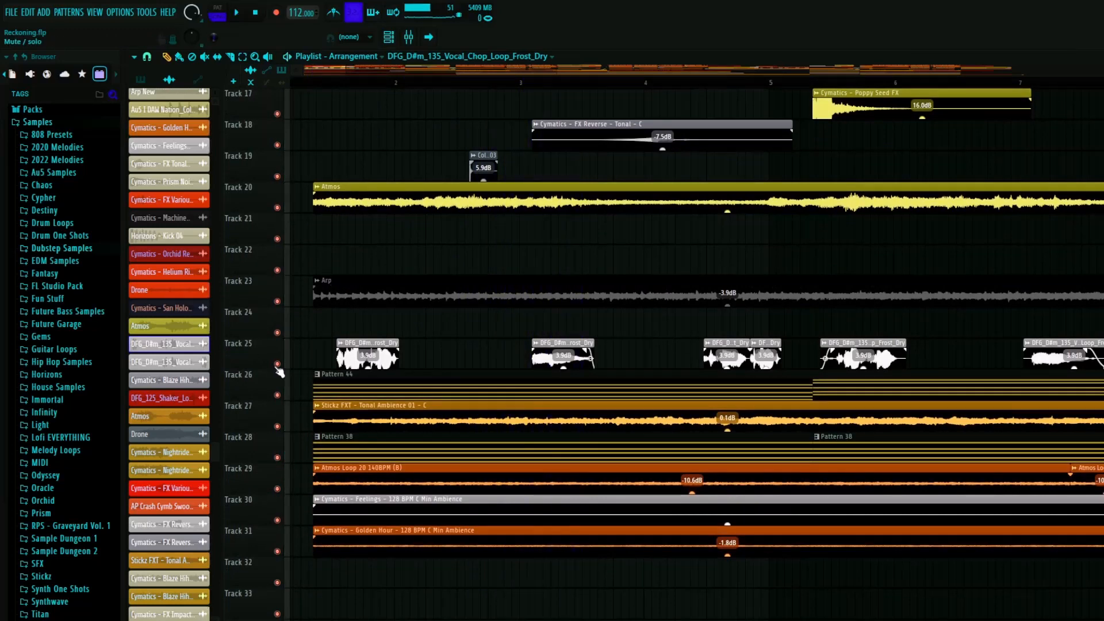
- Play the intro from the start with track 25 muted to hear it without the vocal chops, and unmute the track
{"action": "left_click", "coordinate": [278, 366]}
{"action": "scroll", "coordinate": [339, 129], "scroll_direction": "down", "scroll_amount": 4}
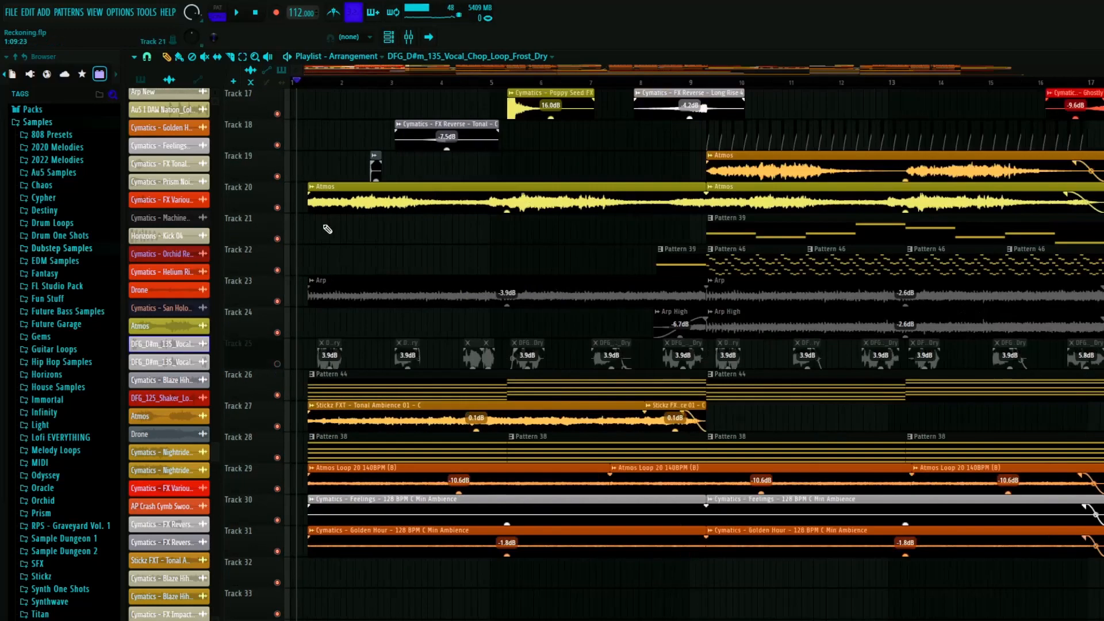
{"action": "left_click", "coordinate": [302, 83]}
{"action": "key", "text": "space"}
{"action": "scroll", "coordinate": [283, 288], "scroll_direction": "up", "scroll_amount": 2}
{"action": "scroll", "coordinate": [303, 311], "scroll_direction": "up", "scroll_amount": 4}
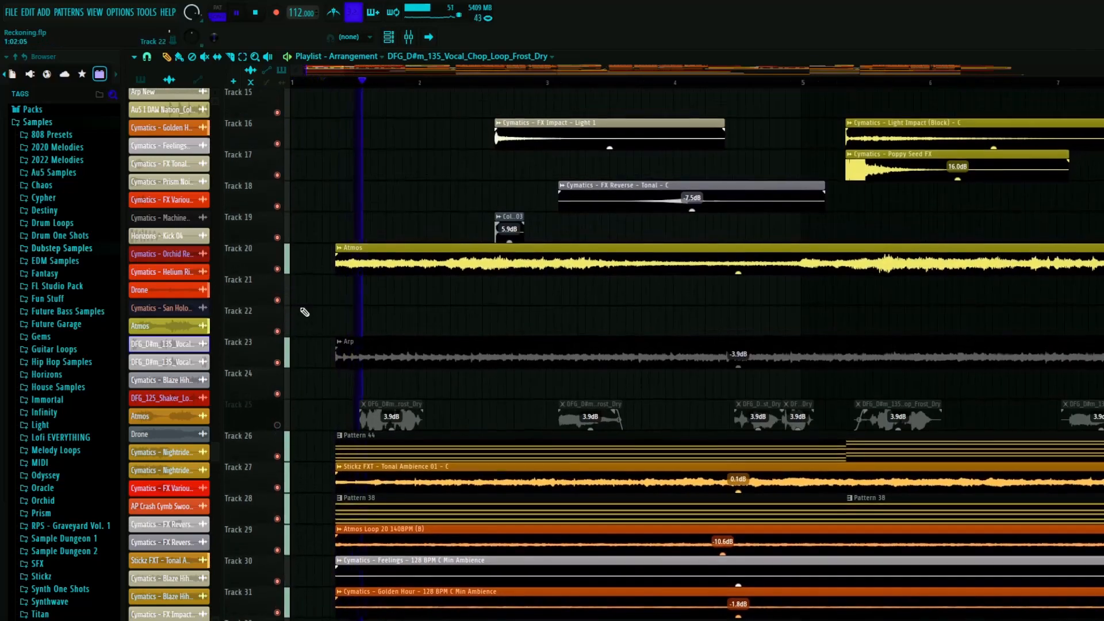
{"action": "scroll", "coordinate": [451, 339], "scroll_direction": "up", "scroll_amount": 2}
{"action": "scroll", "coordinate": [455, 340], "scroll_direction": "down", "scroll_amount": 3}
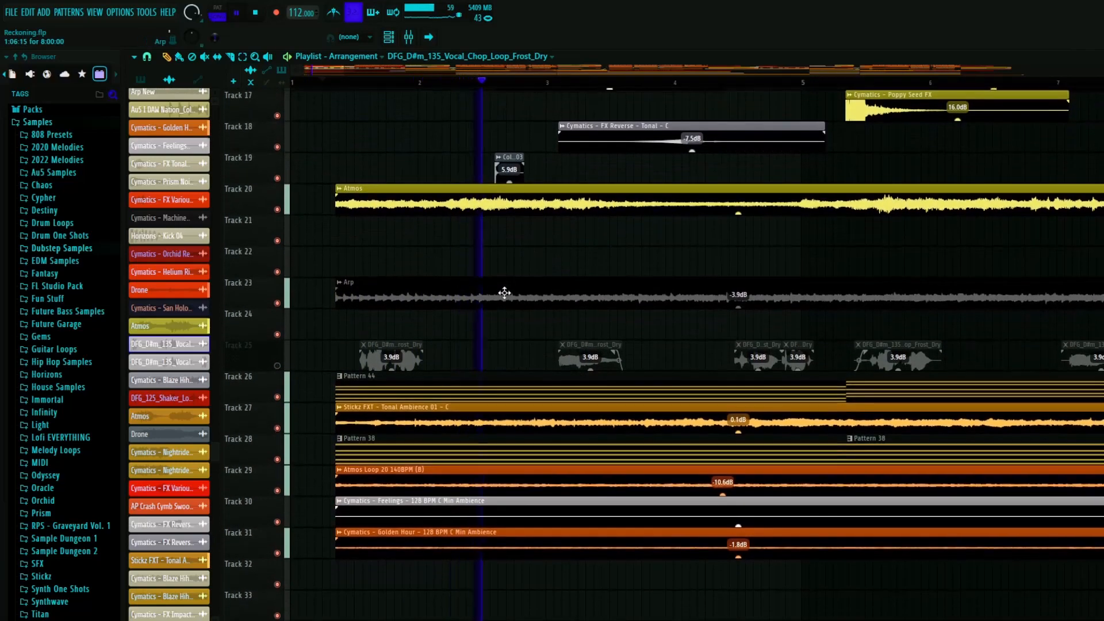
{"action": "scroll", "coordinate": [473, 285], "scroll_direction": "down", "scroll_amount": 4}
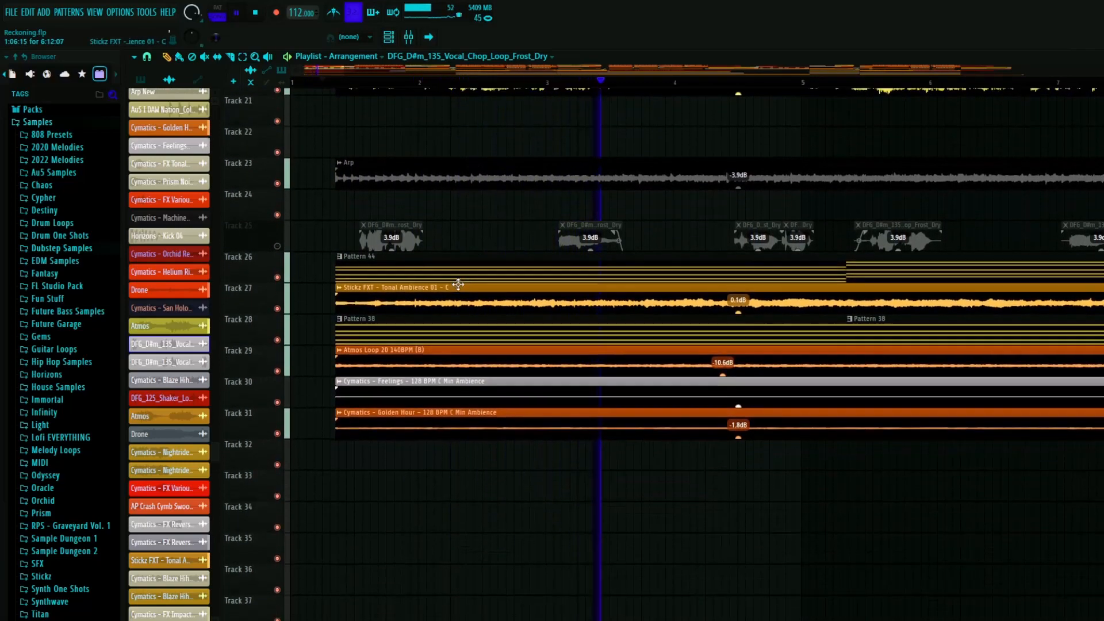
{"action": "scroll", "coordinate": [454, 282], "scroll_direction": "down", "scroll_amount": 3}
{"action": "key", "text": "space"}
{"action": "left_click", "coordinate": [277, 239]}
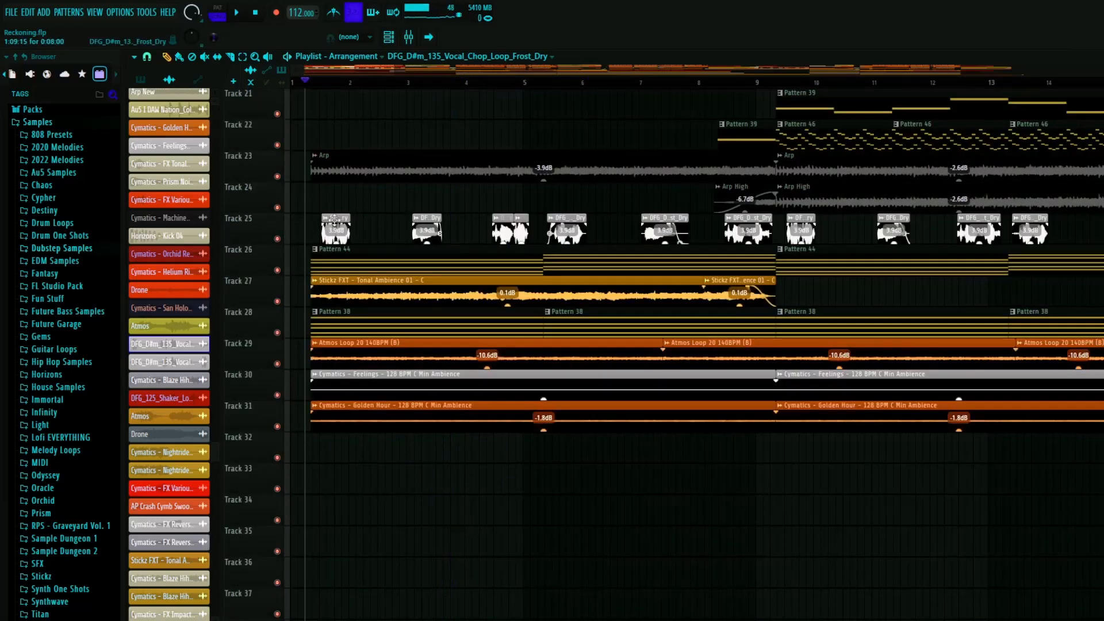
- Open the first vocal chop clip's settings on track 25 to view its sample and time-stretching options, and close them
{"action": "double_click", "coordinate": [335, 230]}
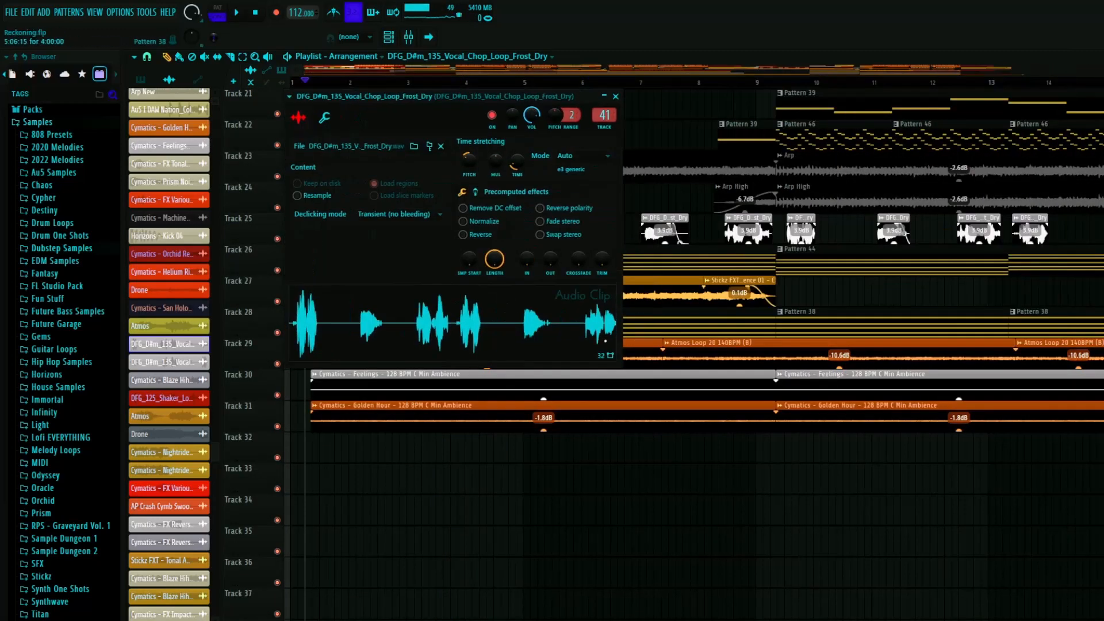
{"action": "left_click", "coordinate": [616, 96]}
{"action": "scroll", "coordinate": [505, 214], "scroll_direction": "up", "scroll_amount": 3}
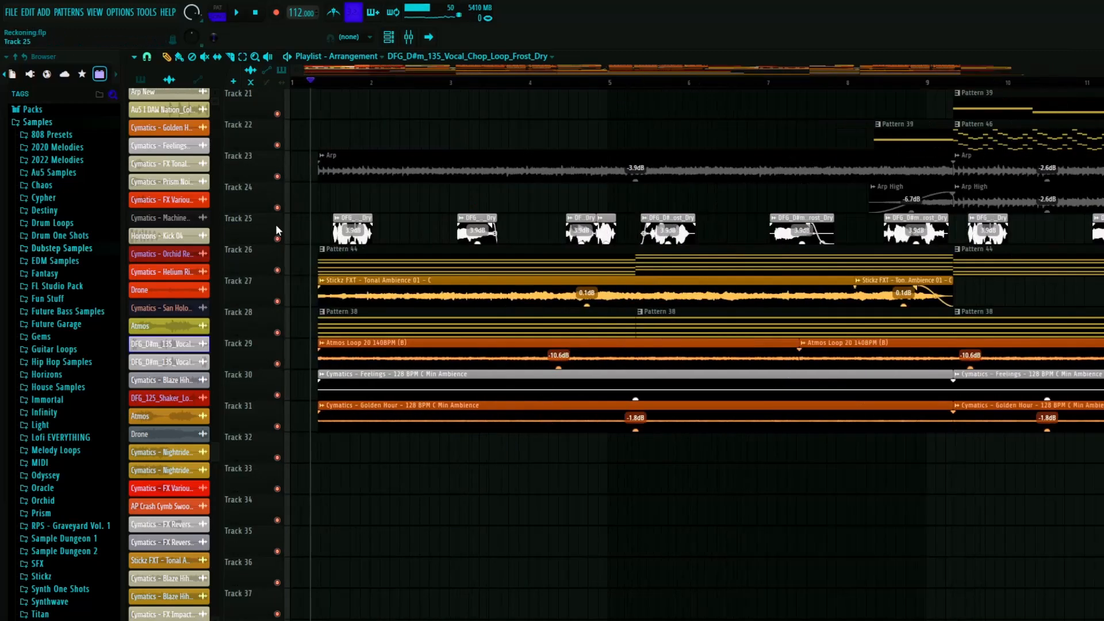
{"action": "scroll", "coordinate": [505, 214], "scroll_direction": "down", "scroll_amount": 3}
{"action": "scroll", "coordinate": [348, 243], "scroll_direction": "down", "scroll_amount": 2}
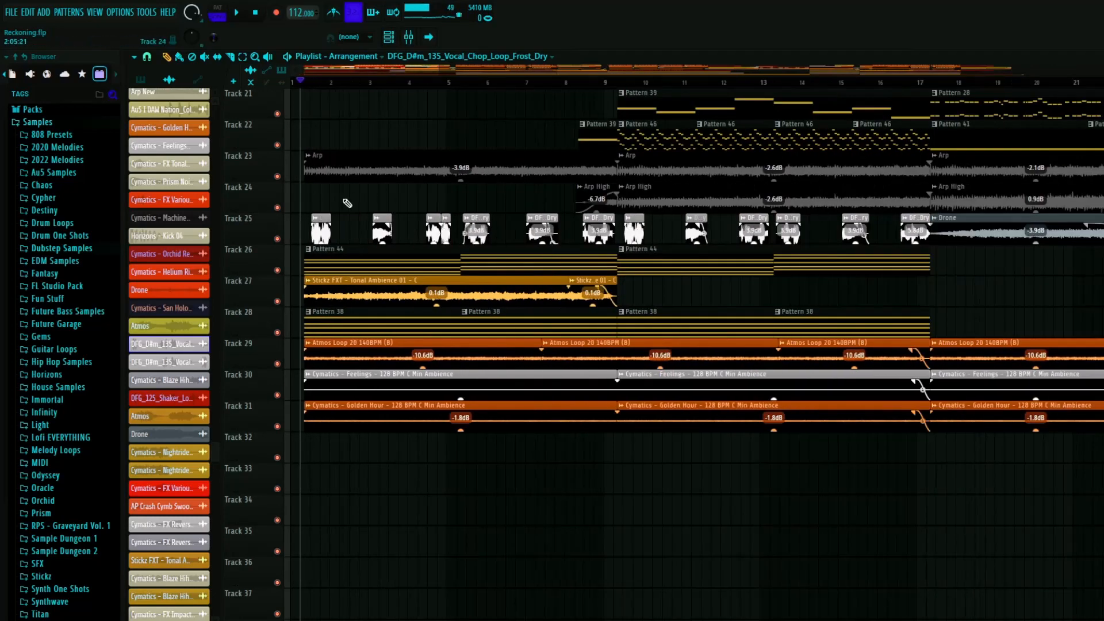
- Solo track 25, play the last vocal chop from about bar 16 up to bar 17, and unsolo the track
{"action": "scroll", "coordinate": [676, 231], "scroll_direction": "up", "scroll_amount": 2}
{"action": "left_click_drag", "start_coordinate": [602, 85], "coordinate": [1039, 83]}
{"action": "right_click", "coordinate": [278, 240]}
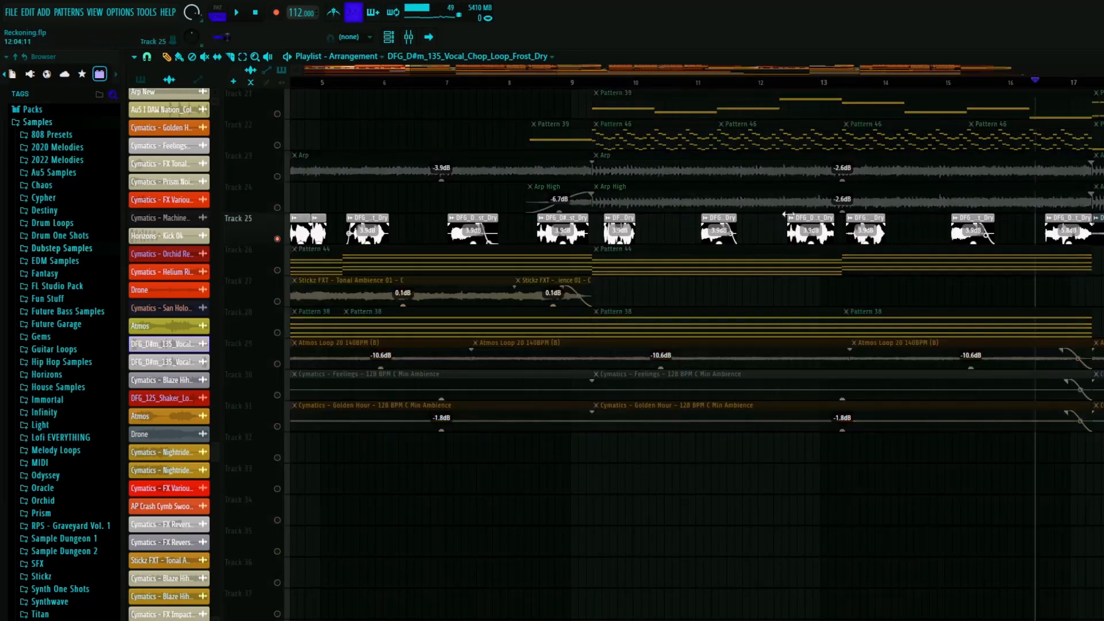
{"action": "key", "text": "space"}
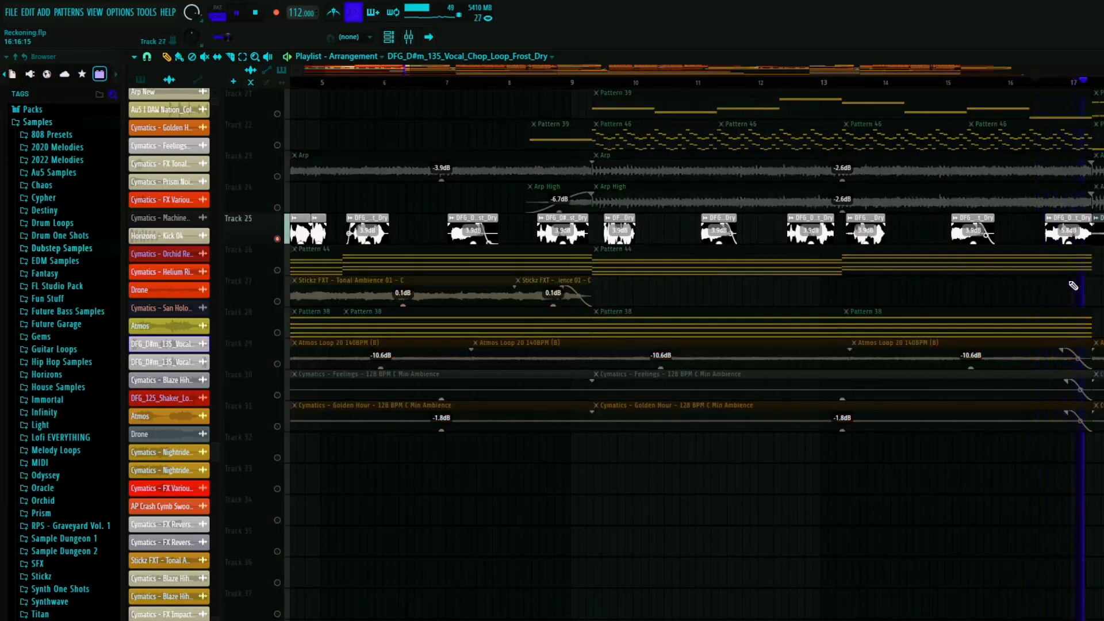
{"action": "key", "text": "space"}
{"action": "scroll", "coordinate": [554, 325], "scroll_direction": "down", "scroll_amount": 4}
{"action": "right_click", "coordinate": [277, 238]}
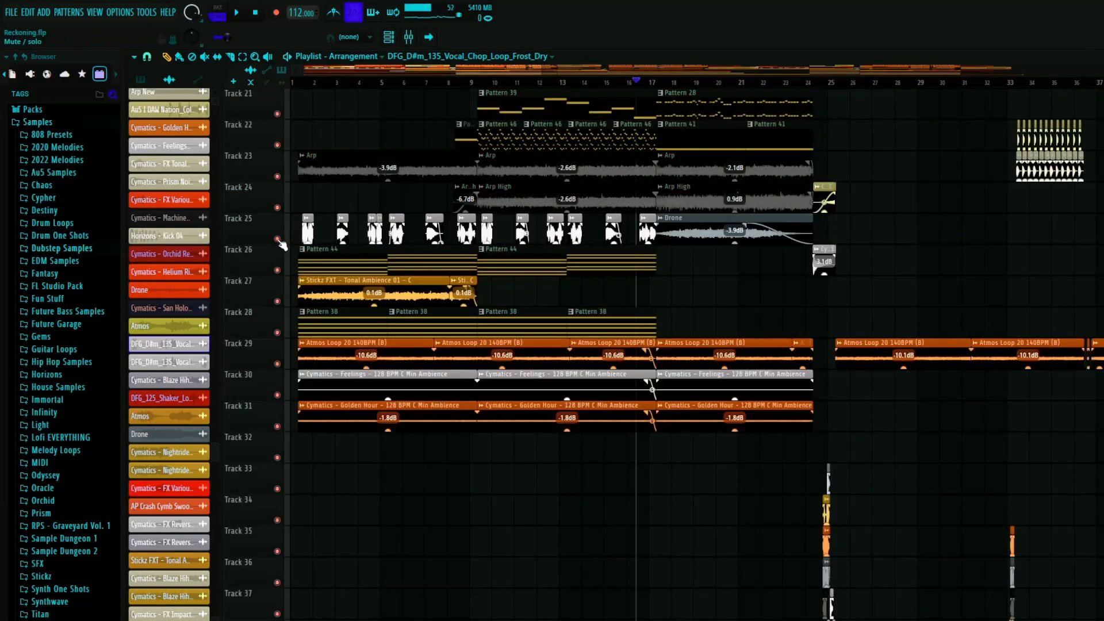
- Examine the fade-outs on the Atmos, Atmos Loop, Feelings and Golden Hour clips just before the bar 17 transition
{"action": "scroll", "coordinate": [471, 251], "scroll_direction": "up", "scroll_amount": 1}
{"action": "scroll", "coordinate": [706, 269], "scroll_direction": "up", "scroll_amount": 4}
{"action": "scroll", "coordinate": [626, 299], "scroll_direction": "up", "scroll_amount": 10}
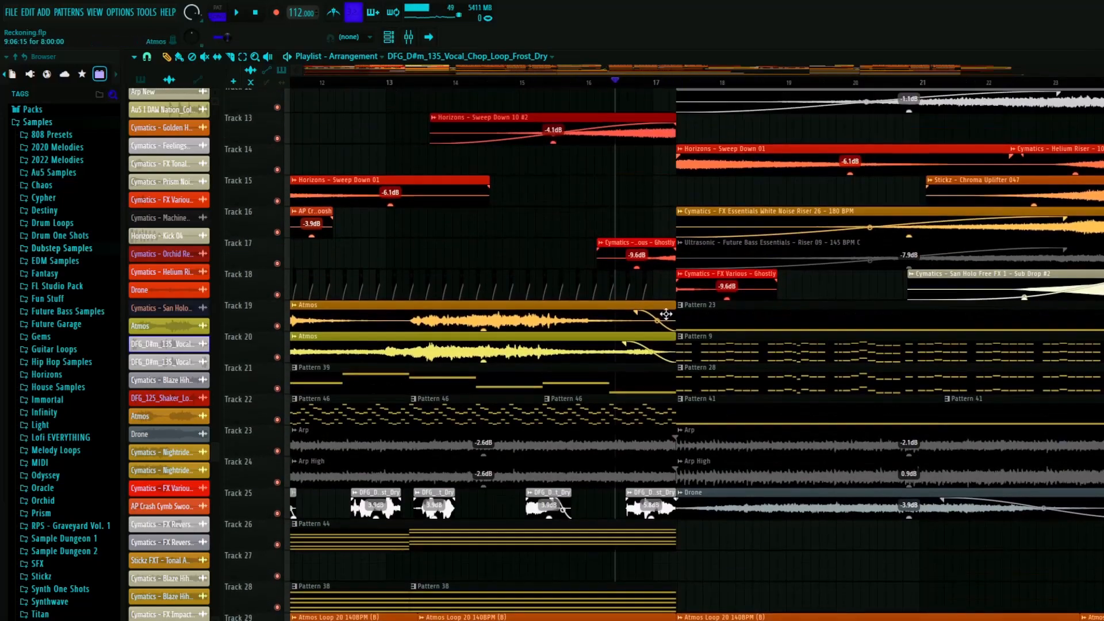
{"action": "scroll", "coordinate": [658, 428], "scroll_direction": "down", "scroll_amount": 2}
{"action": "scroll", "coordinate": [659, 421], "scroll_direction": "down", "scroll_amount": 8}
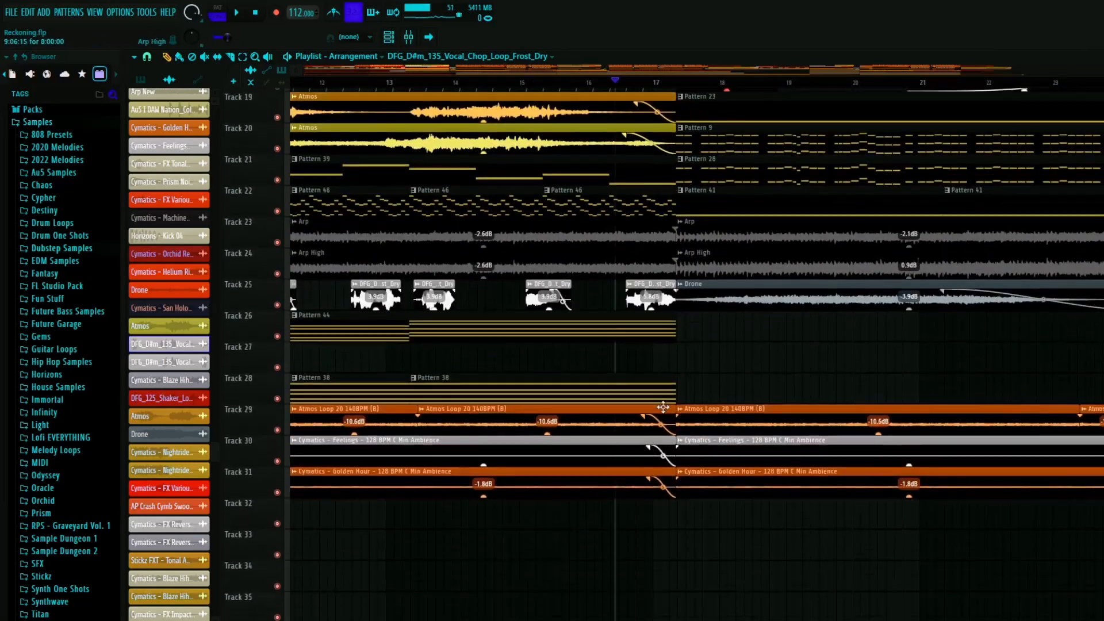
{"action": "scroll", "coordinate": [449, 342], "scroll_direction": "down", "scroll_amount": 6}
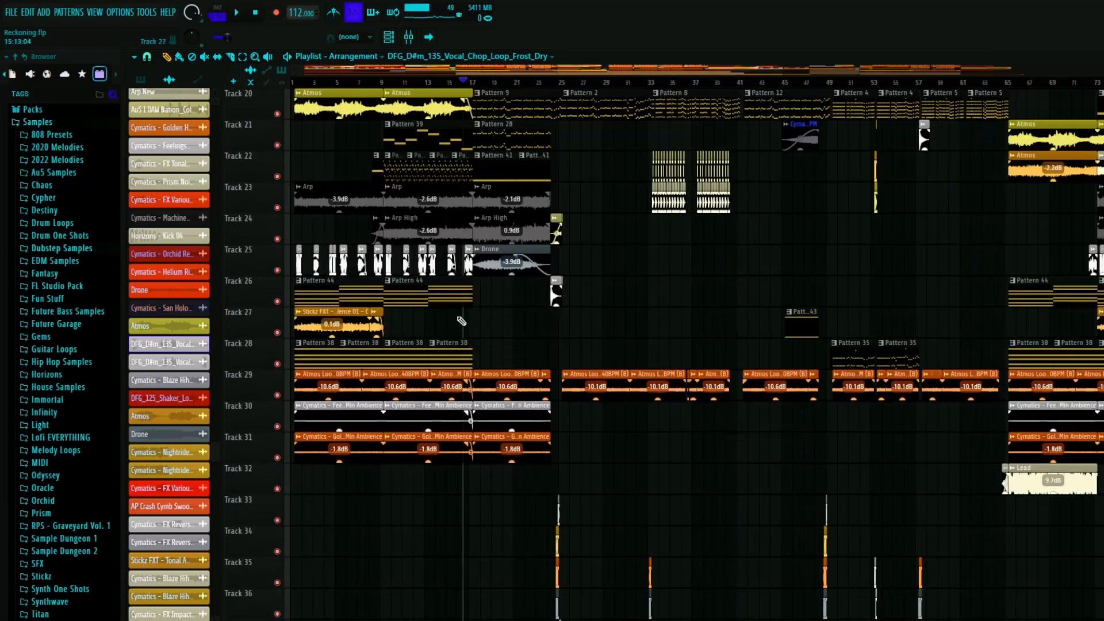
- Solo track 25, play the vocal chop clip leading into bar 9, and restore the other tracks
{"action": "scroll", "coordinate": [555, 203], "scroll_direction": "up", "scroll_amount": 6}
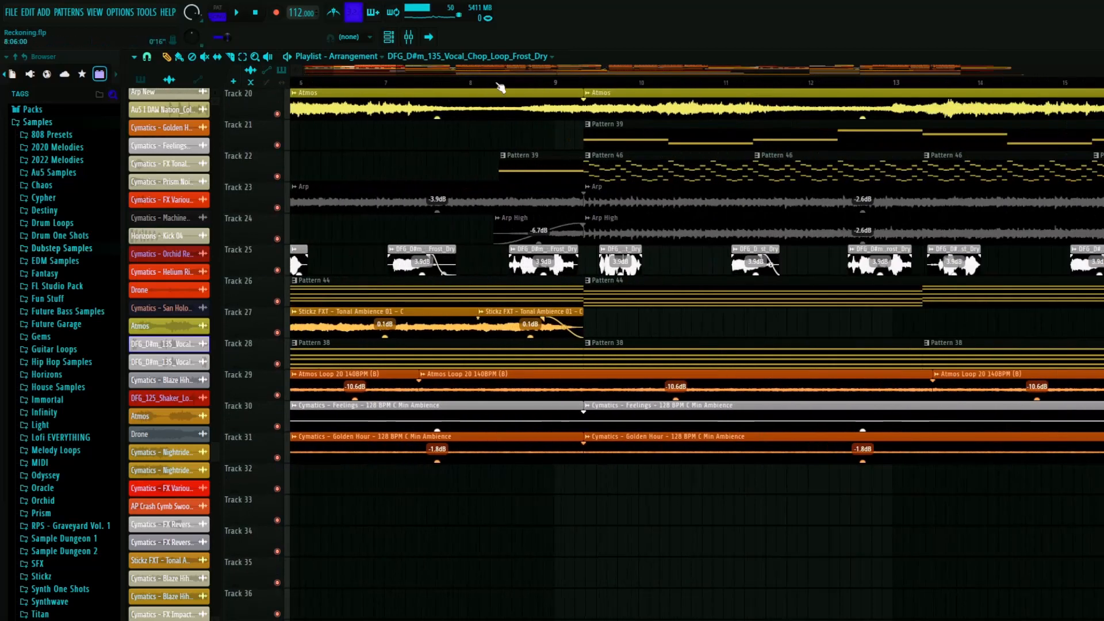
{"action": "left_click", "coordinate": [277, 270], "text": "ctrl"}
{"action": "key", "text": "space"}
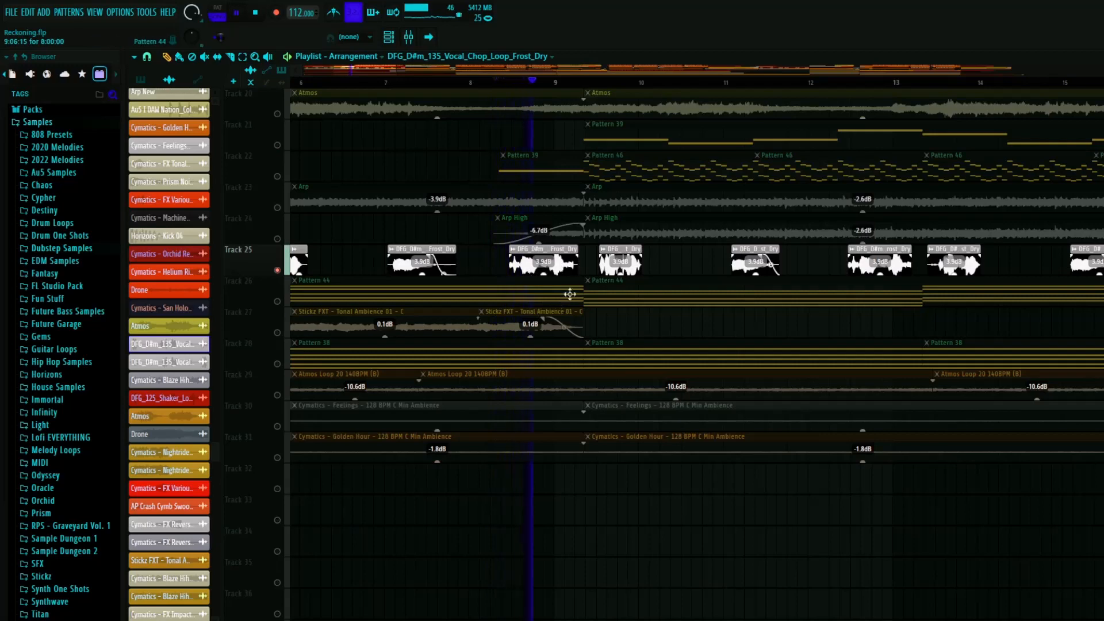
{"action": "key", "text": "space"}
{"action": "scroll", "coordinate": [540, 277], "scroll_direction": "down", "scroll_amount": 4}
{"action": "scroll", "coordinate": [335, 281], "scroll_direction": "up", "scroll_amount": 5}
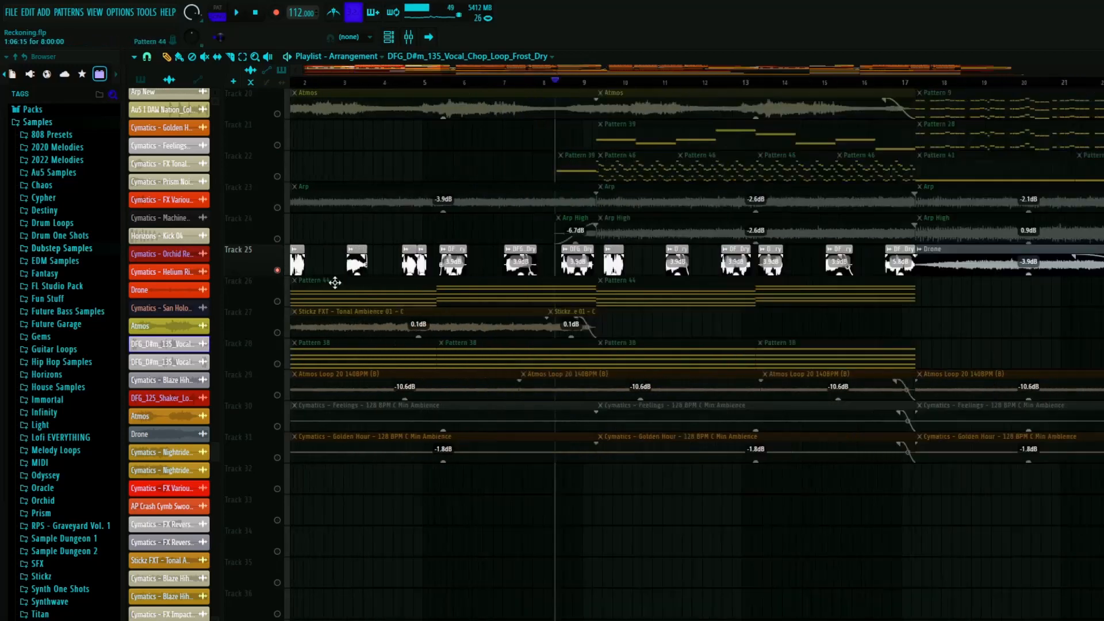
{"action": "scroll", "coordinate": [368, 287], "scroll_direction": "down", "scroll_amount": 5}
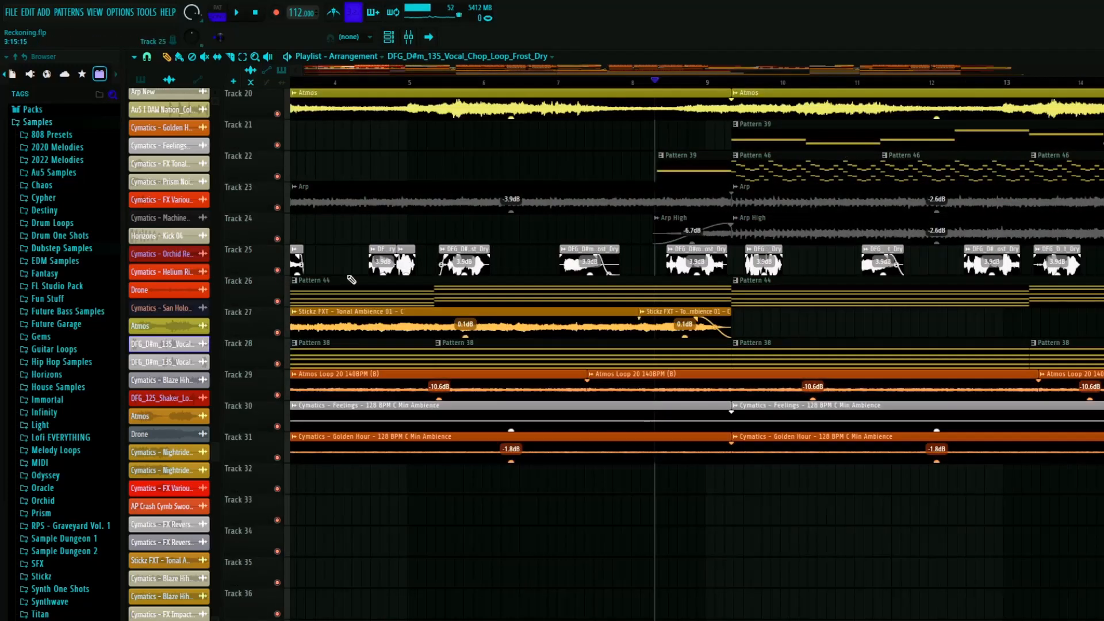
- Solo track 20 and play its Atmos clip from the start of the intro
{"action": "scroll", "coordinate": [397, 289], "scroll_direction": "up", "scroll_amount": 6}
{"action": "scroll", "coordinate": [256, 279], "scroll_direction": "down", "scroll_amount": 5}
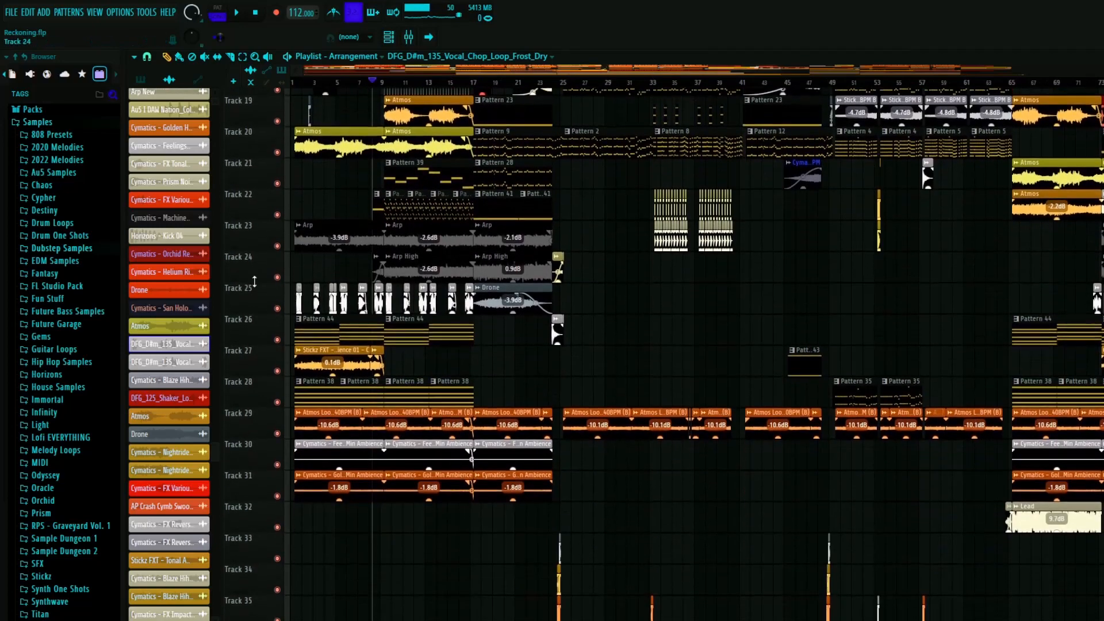
{"action": "scroll", "coordinate": [282, 282], "scroll_direction": "up", "scroll_amount": 4}
{"action": "scroll", "coordinate": [460, 258], "scroll_direction": "up", "scroll_amount": 4}
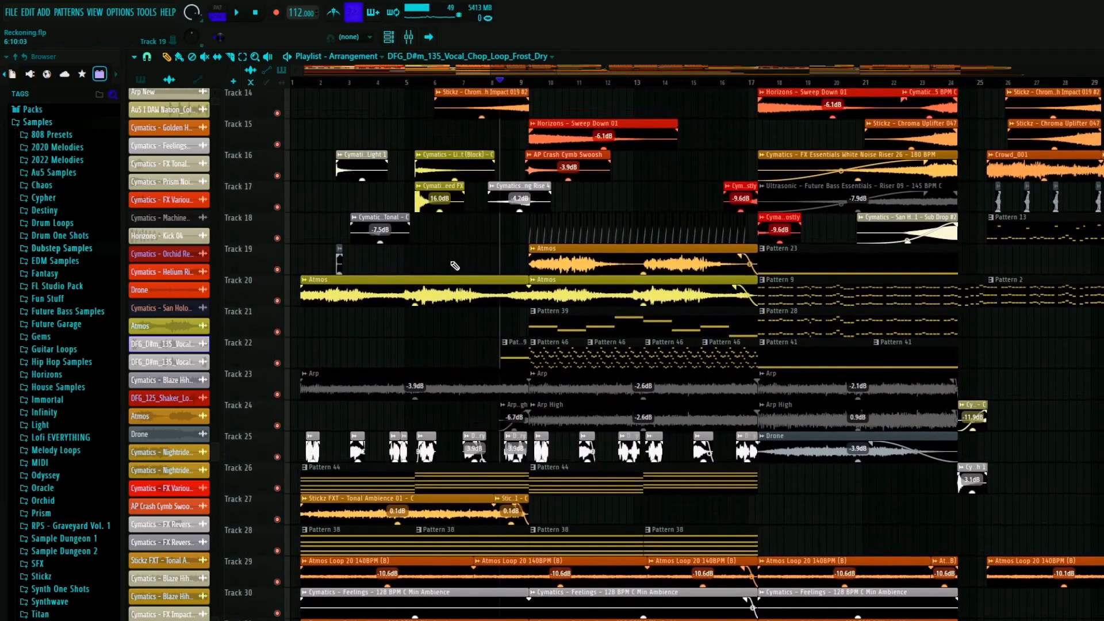
{"action": "key", "text": "space"}
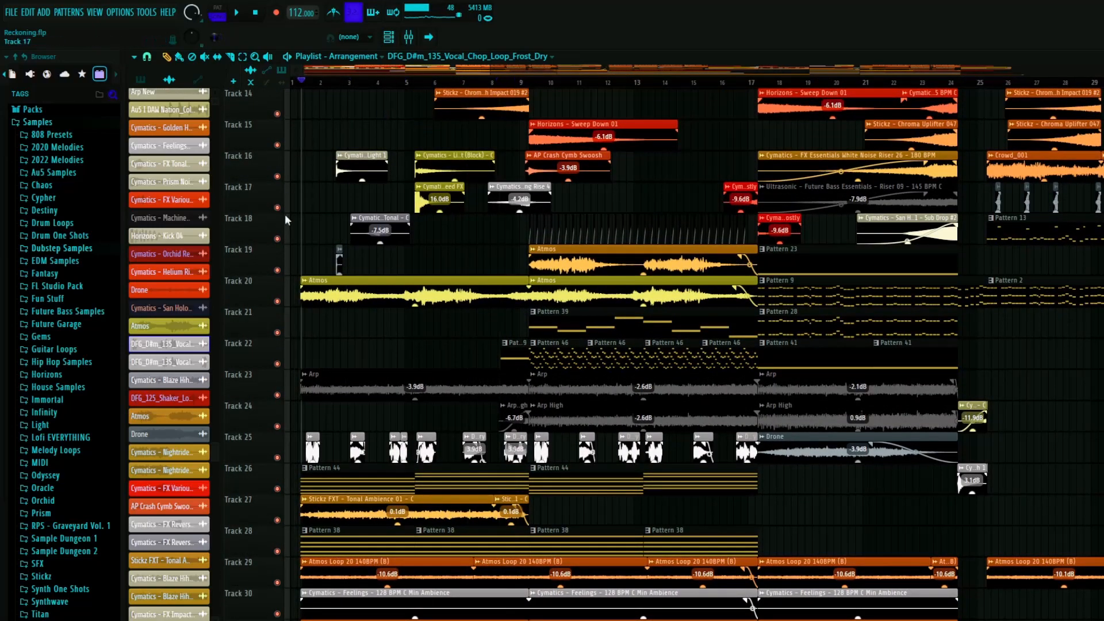
{"action": "right_click", "coordinate": [278, 302]}
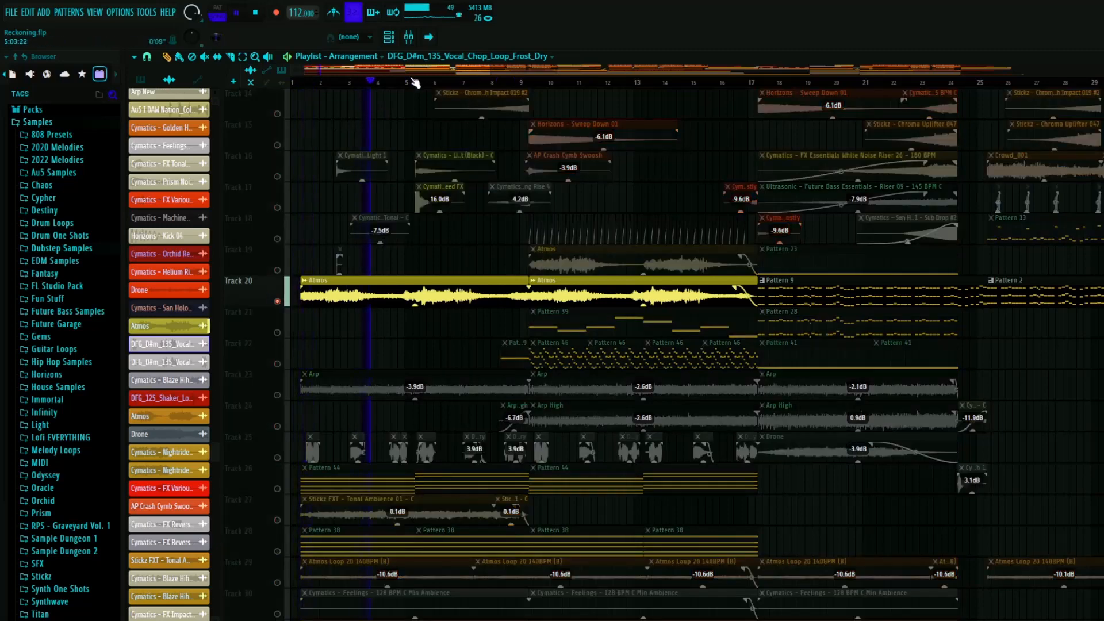
{"action": "key", "text": "space"}
- Unmute track 19 alongside track 20 and play both Atmos clips together from about bar 9
{"action": "scroll", "coordinate": [618, 189], "scroll_direction": "up", "scroll_amount": 3}
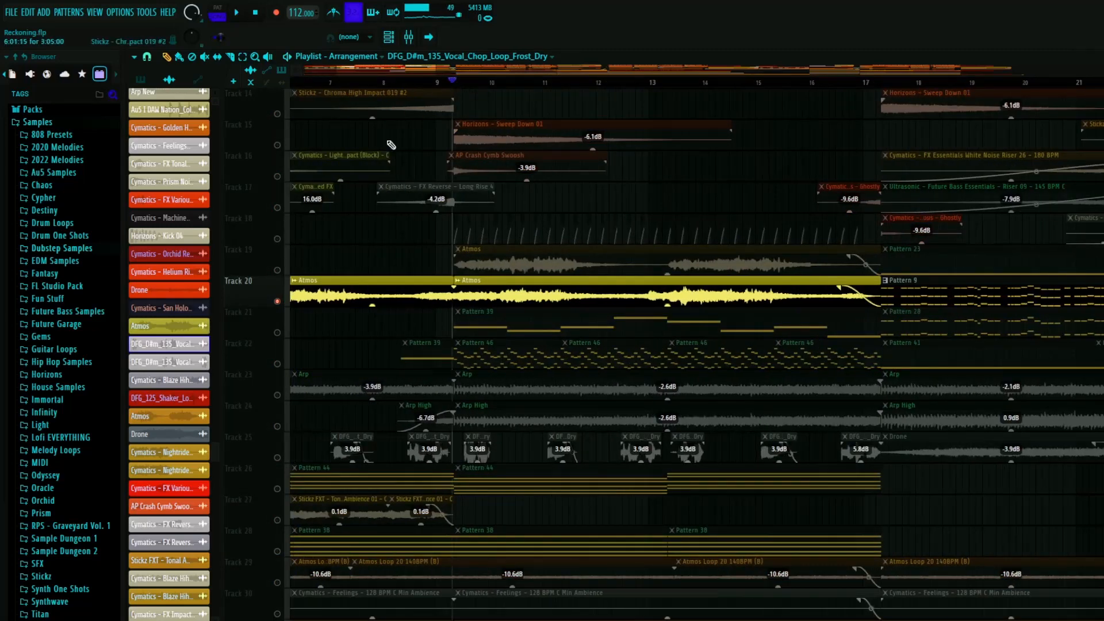
{"action": "left_click", "coordinate": [277, 270]}
{"action": "key", "text": "space"}
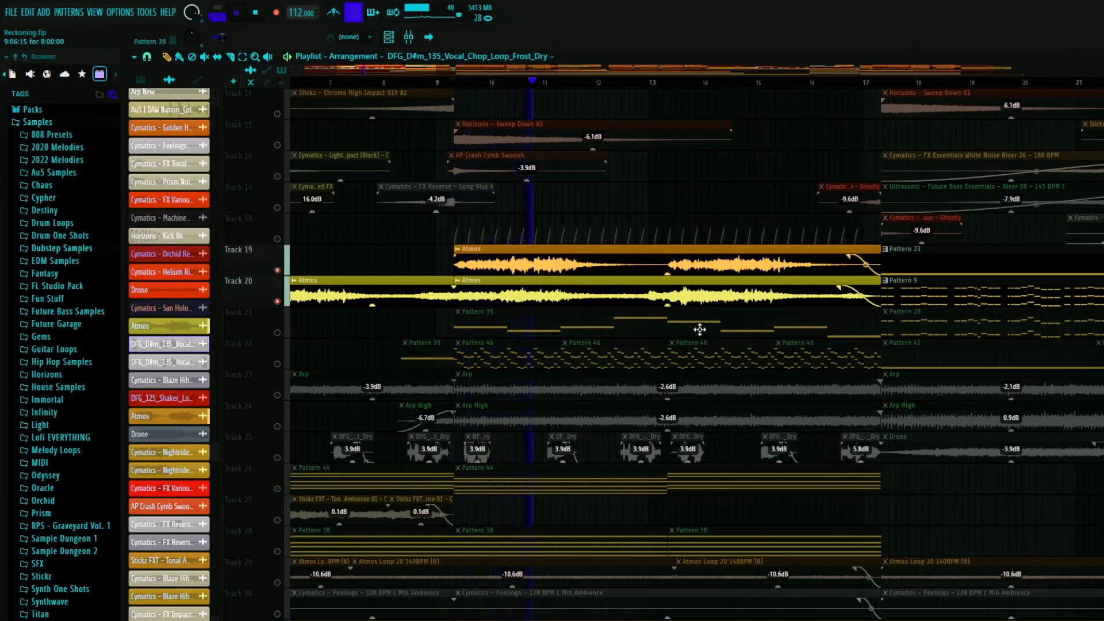
{"action": "key", "text": "space"}
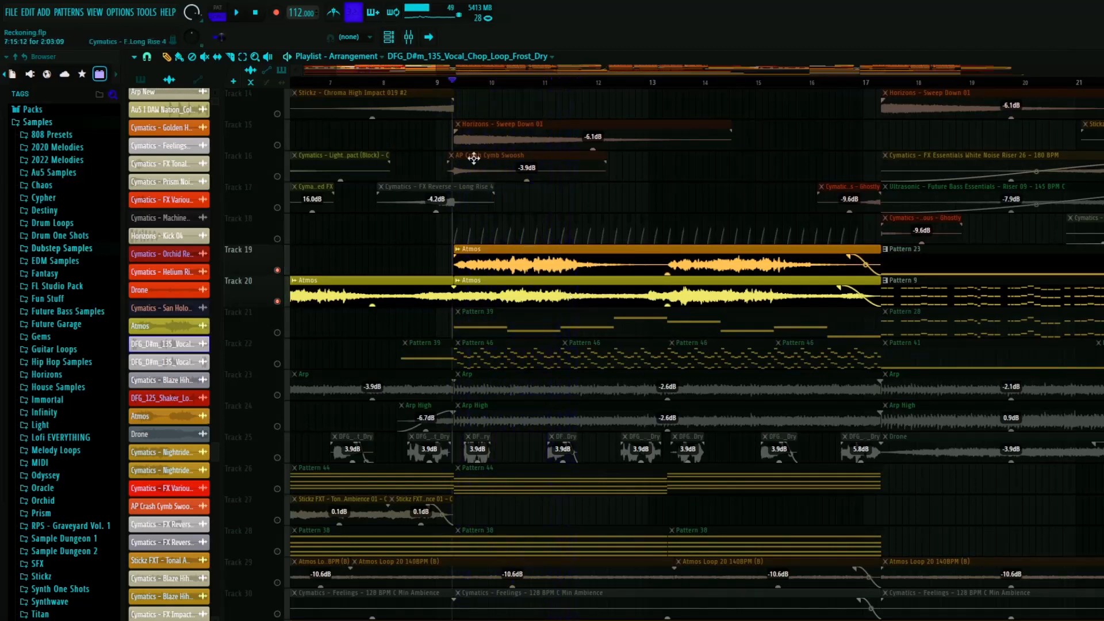
- Unmute tracks 26 and 28 alongside the two Atmos tracks and play them together from about bar 9
{"action": "scroll", "coordinate": [279, 402], "scroll_direction": "down", "scroll_amount": 3}
{"action": "left_click", "coordinate": [277, 395]}
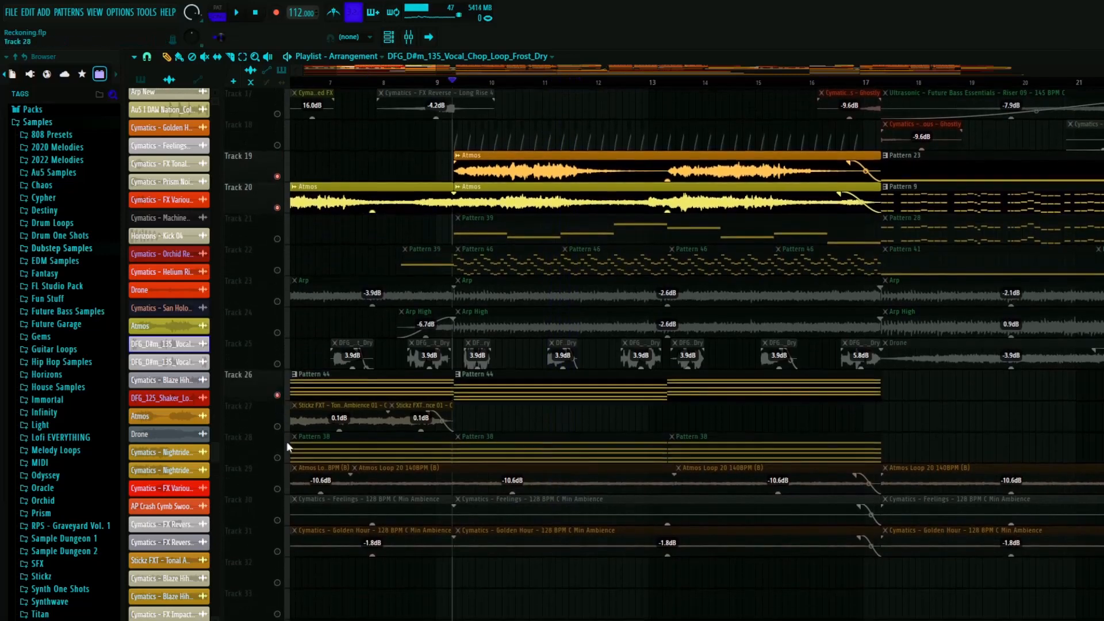
{"action": "left_click", "coordinate": [277, 457]}
{"action": "scroll", "coordinate": [354, 260], "scroll_direction": "down", "scroll_amount": 2}
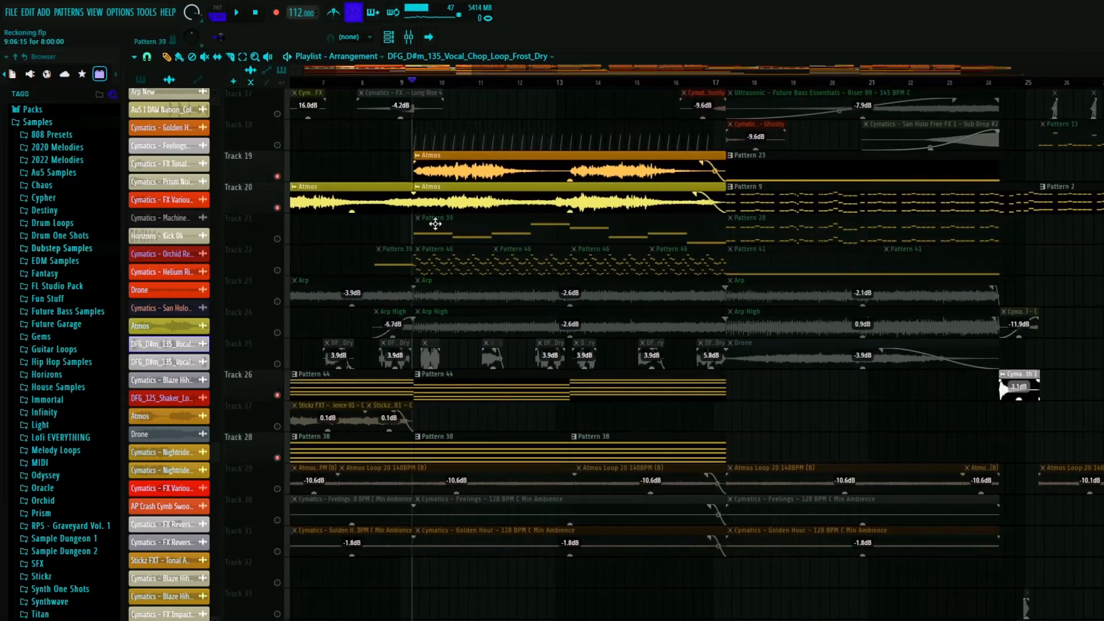
{"action": "scroll", "coordinate": [462, 201], "scroll_direction": "up", "scroll_amount": 3}
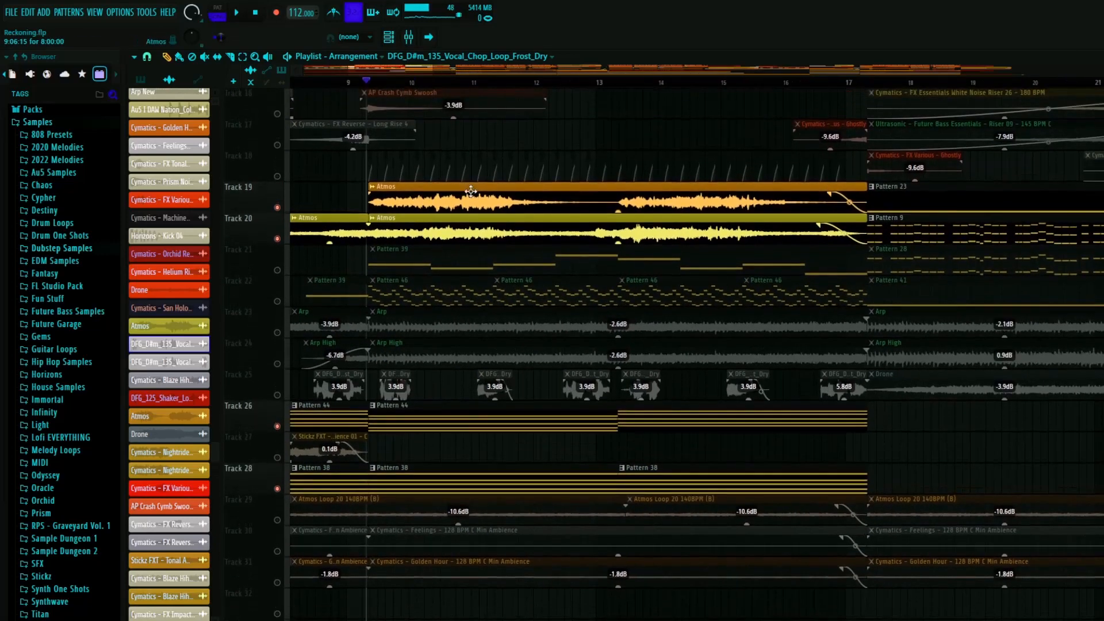
{"action": "key", "text": "space"}
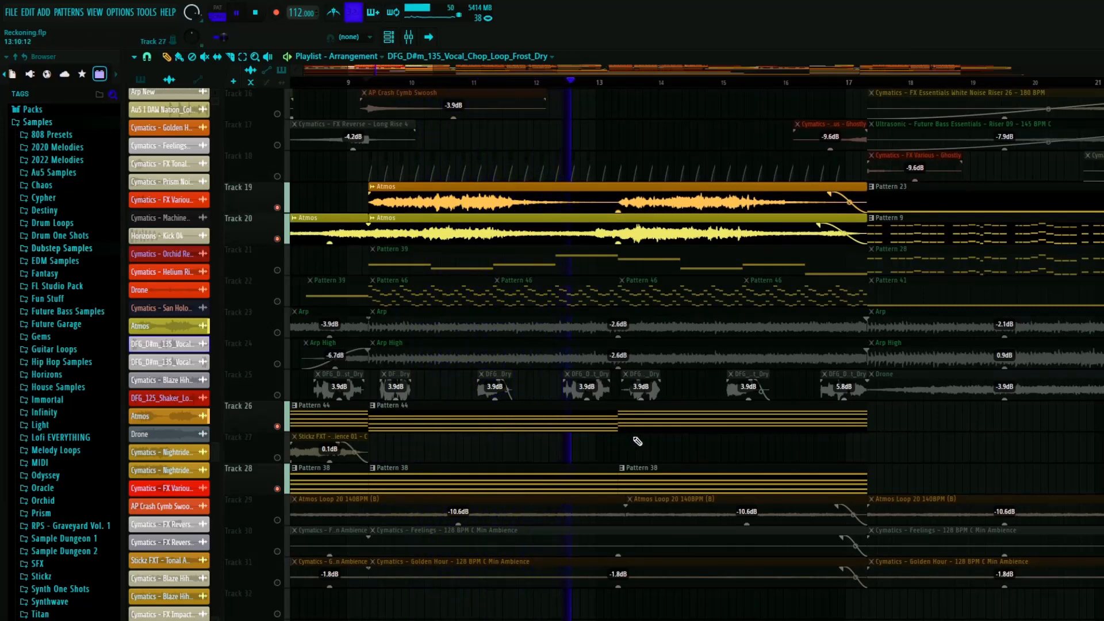
{"action": "scroll", "coordinate": [659, 420], "scroll_direction": "down", "scroll_amount": 4, "text": "ctrl"}
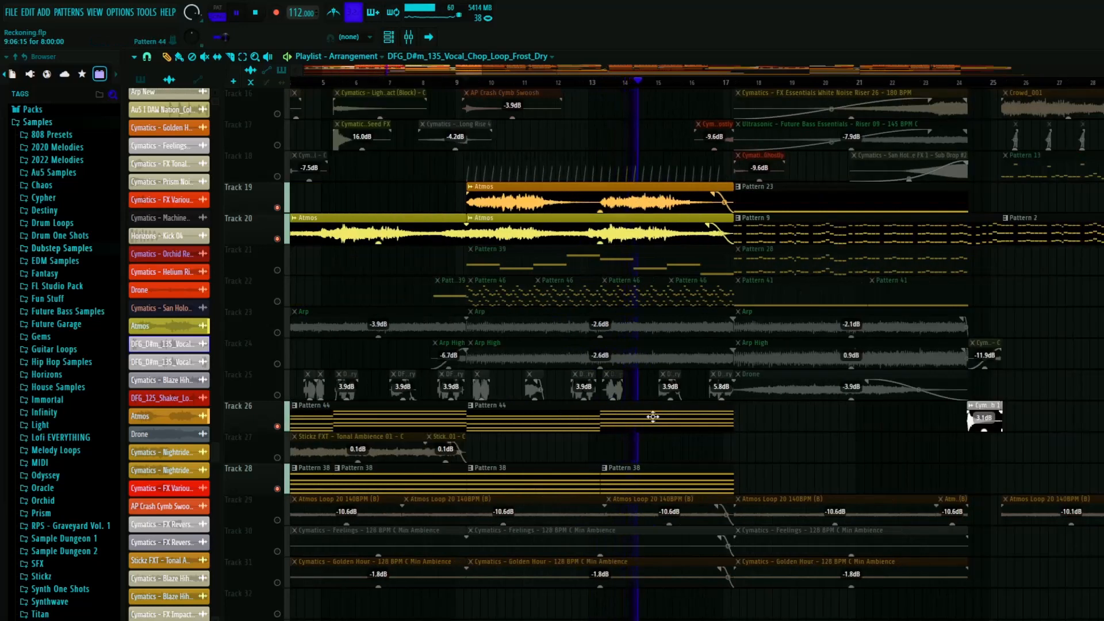
{"action": "key", "text": "space"}
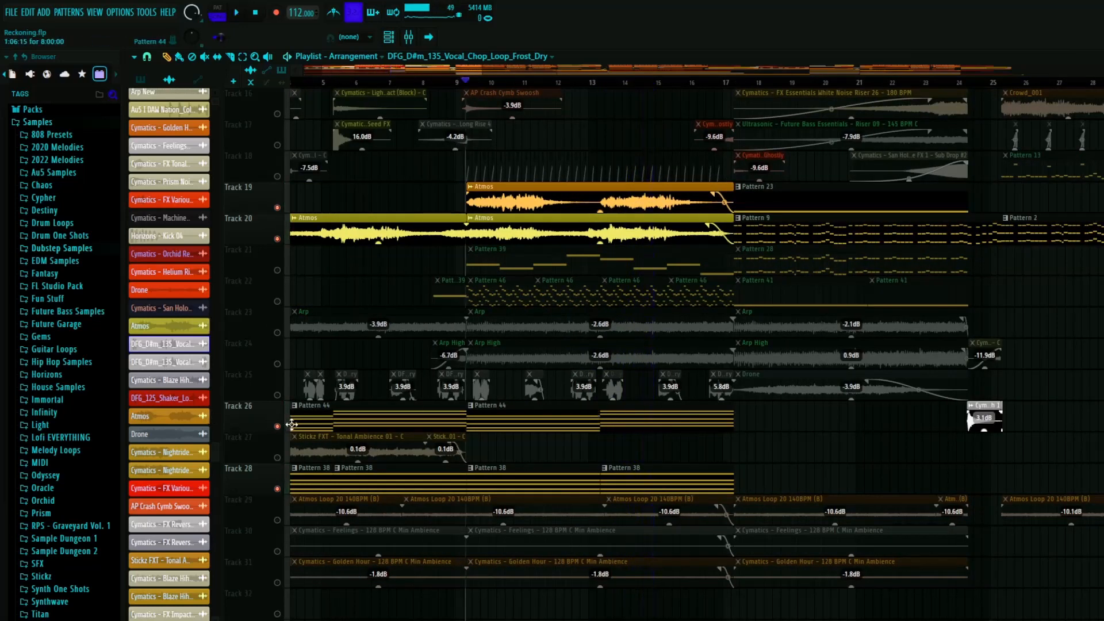
- Restore the other tracks and inspect the chord notes of track 26's Pattern 44 in the piano roll
{"action": "scroll", "coordinate": [345, 419], "scroll_direction": "down", "scroll_amount": 6, "text": "ctrl"}
{"action": "scroll", "coordinate": [438, 408], "scroll_direction": "up", "scroll_amount": 6, "text": "ctrl"}
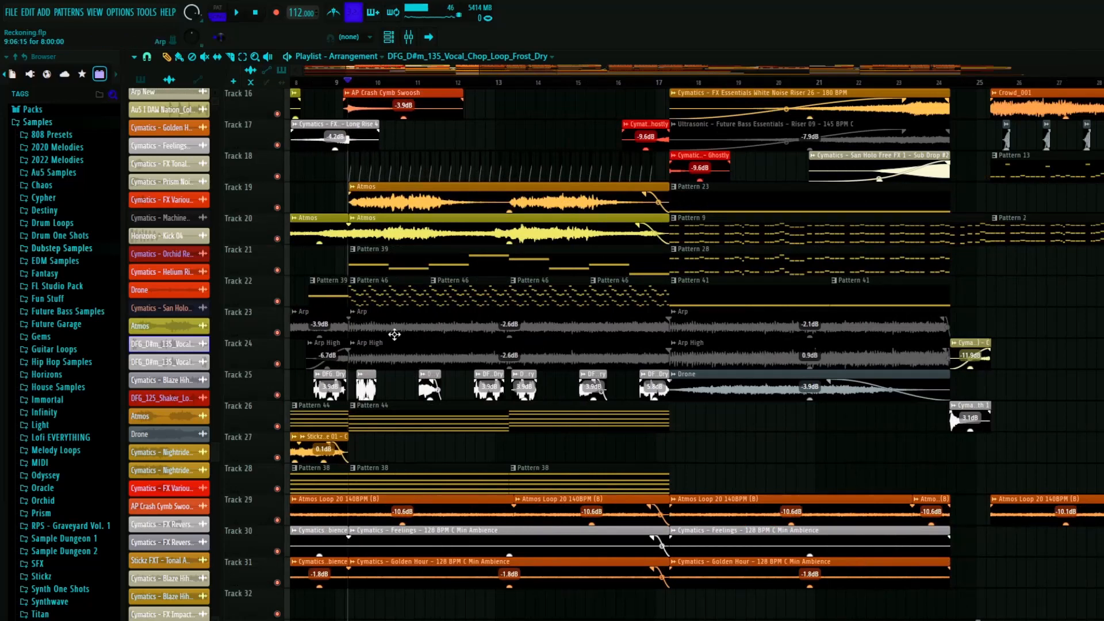
{"action": "left_click", "coordinate": [368, 425]}
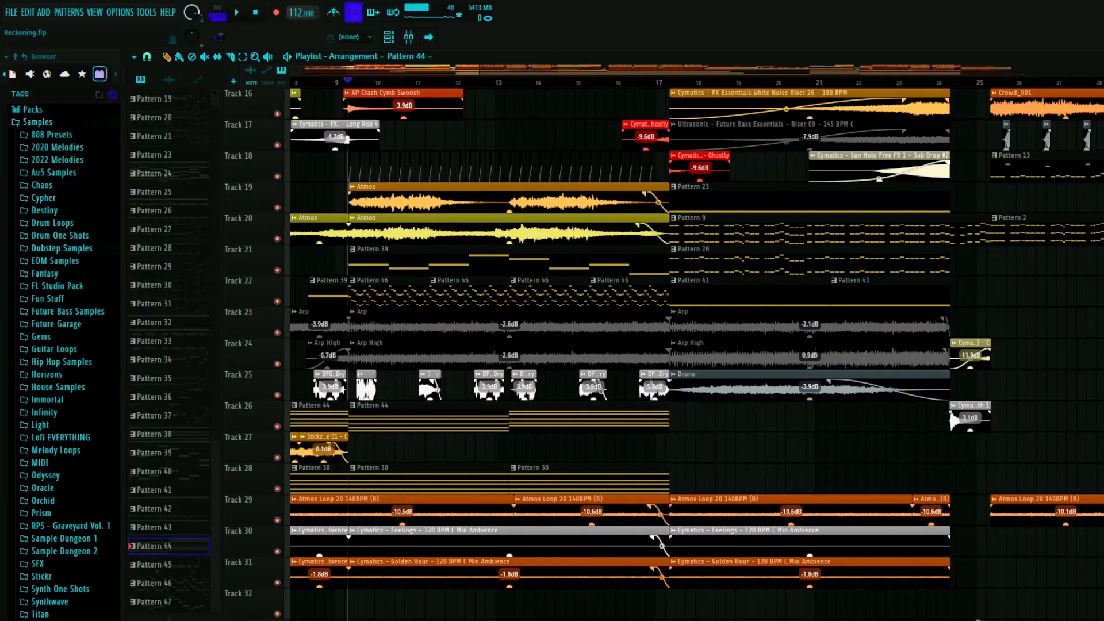
{"action": "double_click", "coordinate": [504, 403]}
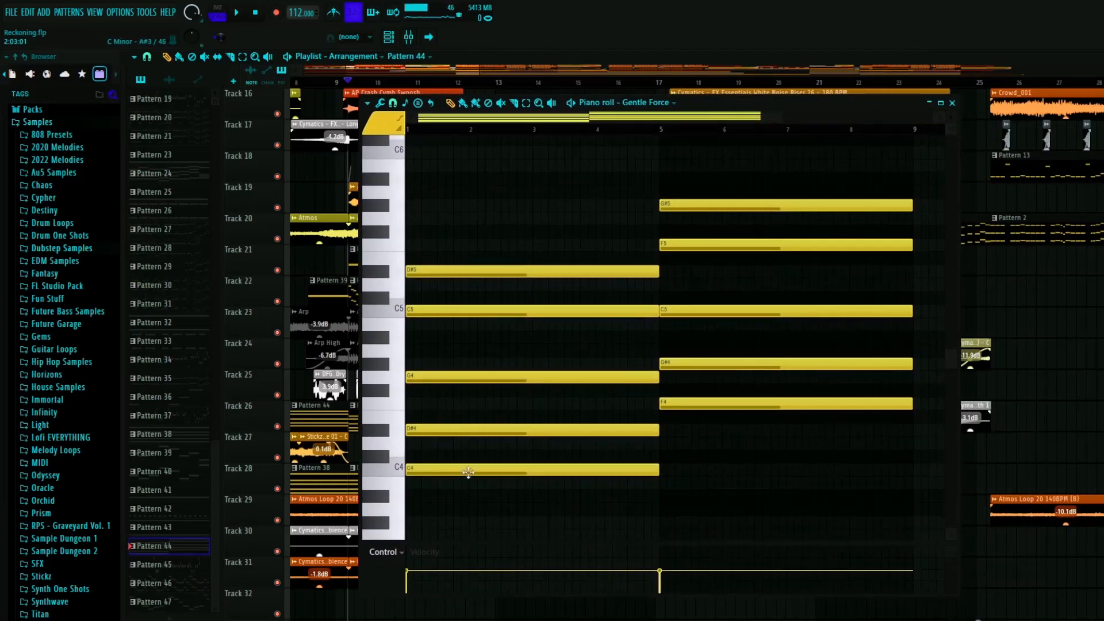
{"action": "scroll", "coordinate": [468, 471], "scroll_direction": "down", "scroll_amount": 2, "text": "ctrl"}
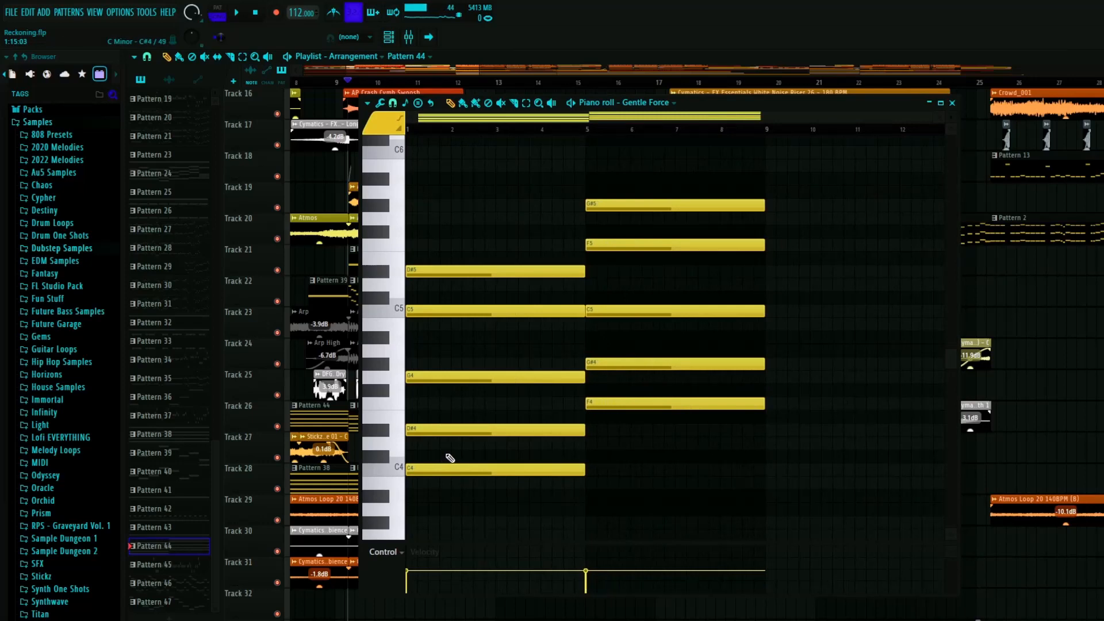
{"action": "left_click", "coordinate": [952, 103]}
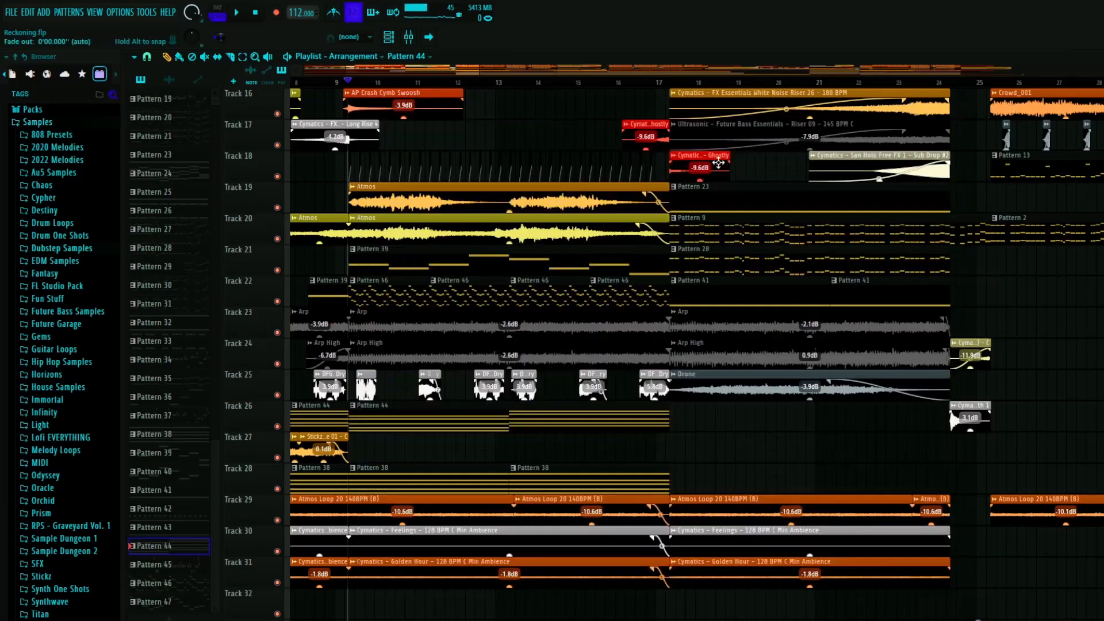
- Solo track 14 and play the Stickz - Chroma High Impact 019 #2 clip leading into bar 9
{"action": "scroll", "coordinate": [322, 339], "scroll_direction": "up", "scroll_amount": 5}
{"action": "scroll", "coordinate": [351, 276], "scroll_direction": "down", "scroll_amount": 3, "text": "ctrl"}
{"action": "scroll", "coordinate": [357, 242], "scroll_direction": "up", "scroll_amount": 5, "text": "ctrl"}
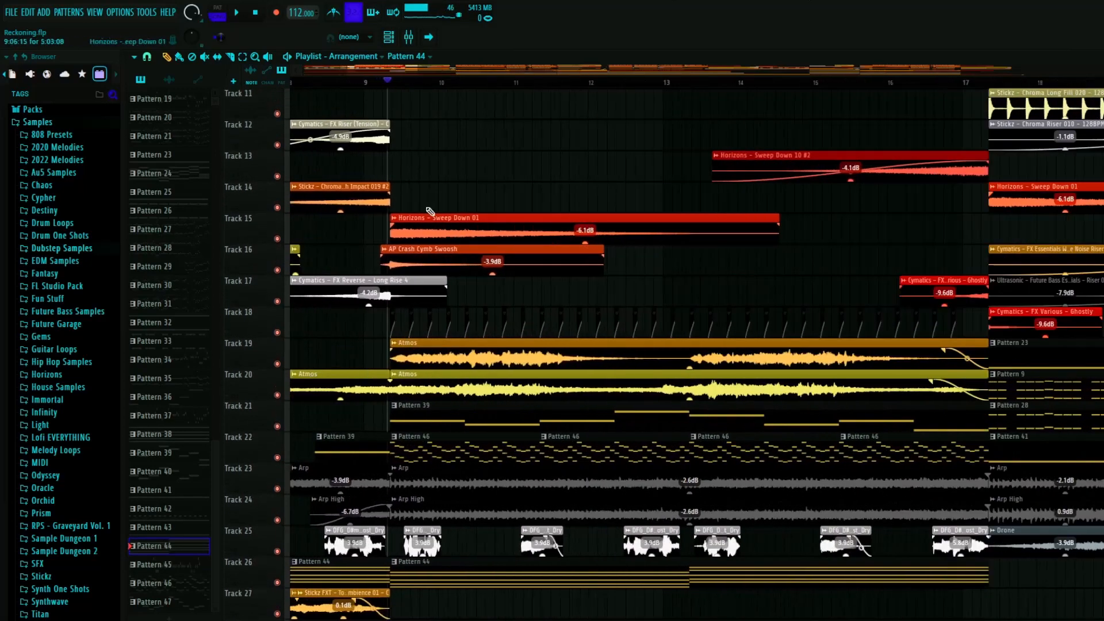
{"action": "left_click", "coordinate": [370, 84]}
{"action": "scroll", "coordinate": [403, 313], "scroll_direction": "down", "scroll_amount": 6, "text": "ctrl"}
{"action": "scroll", "coordinate": [294, 327], "scroll_direction": "up", "scroll_amount": 6, "text": "ctrl"}
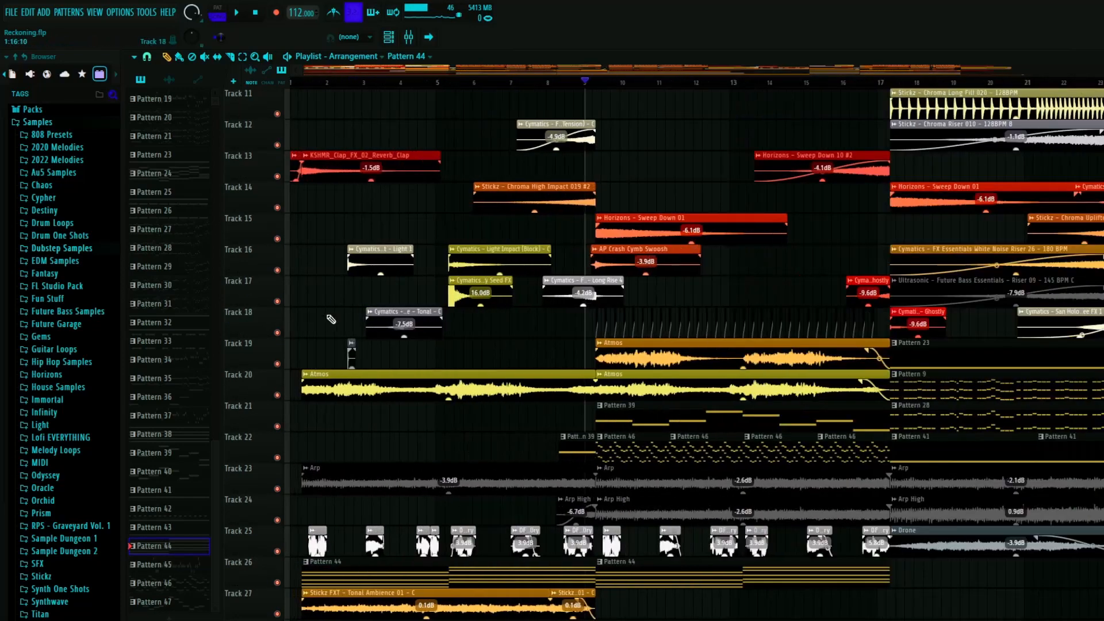
{"action": "scroll", "coordinate": [705, 167], "scroll_direction": "down", "scroll_amount": 1}
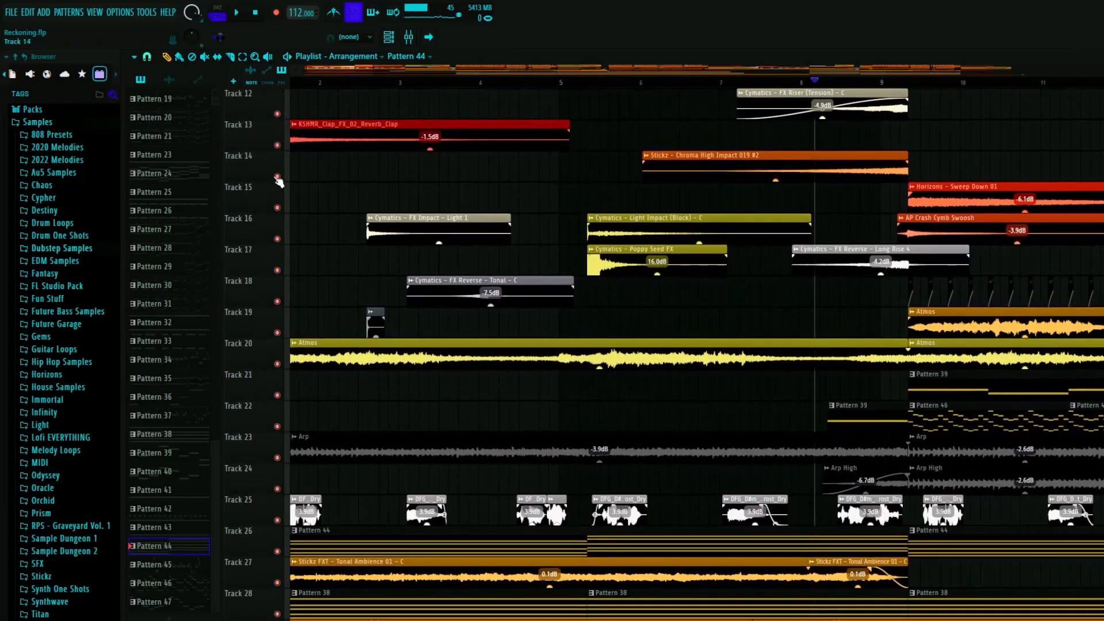
{"action": "right_click", "coordinate": [277, 177]}
{"action": "key", "text": "space"}
{"action": "scroll", "coordinate": [869, 86], "scroll_direction": "right", "scroll_amount": 1}
{"action": "left_click", "coordinate": [856, 84]}
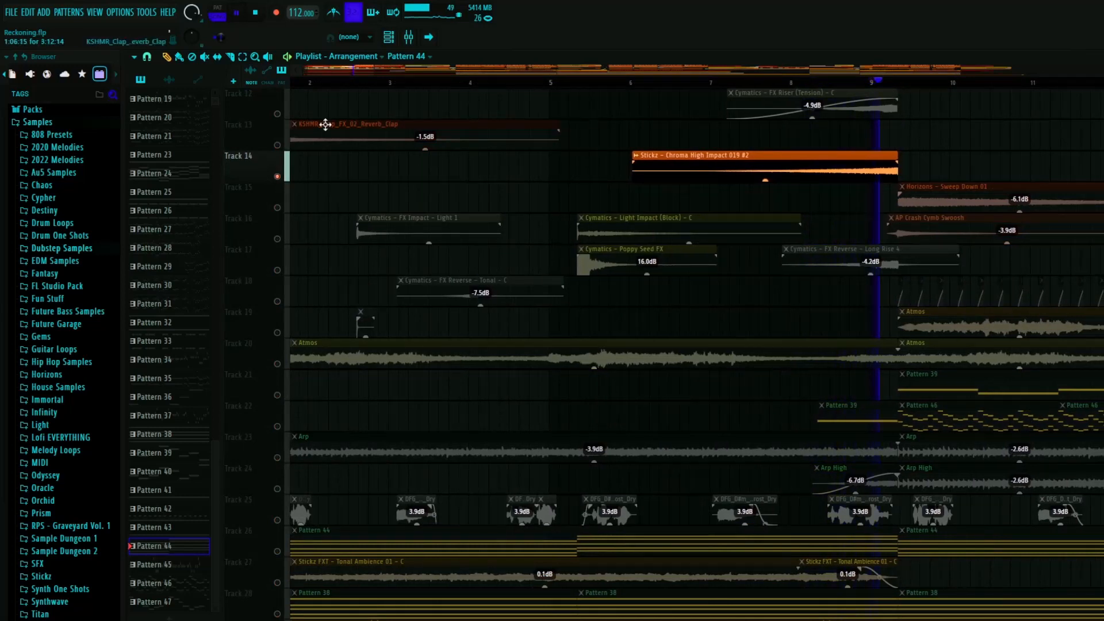
- Solo track 12, play the Cymatics - FX Riser (Tension) clip before bar 9, and restore the other tracks
{"action": "right_click", "coordinate": [277, 113]}
{"action": "left_click", "coordinate": [823, 84]}
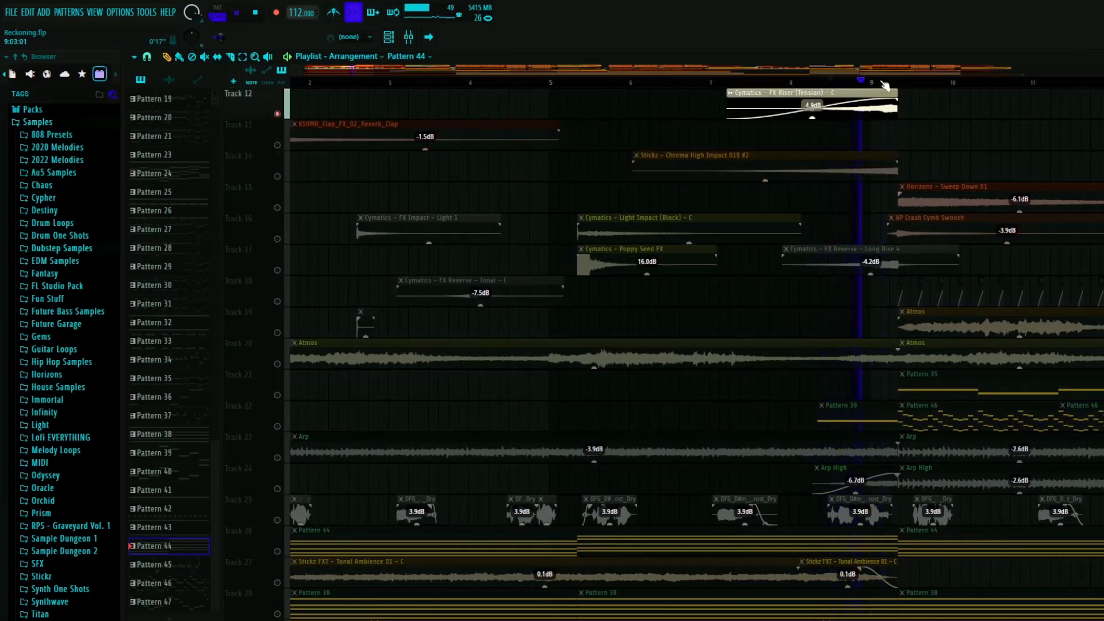
{"action": "left_click", "coordinate": [833, 84]}
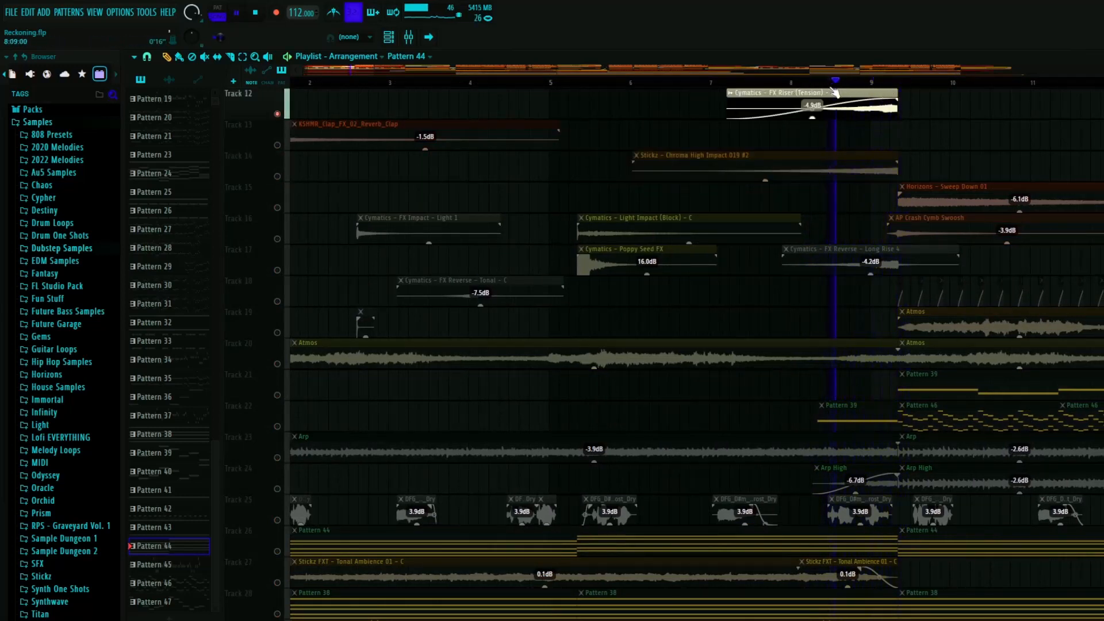
{"action": "key", "text": "space"}
{"action": "right_click", "coordinate": [277, 114]}
- Solo track 17, play the Cymatics - FX Reverse - Long Rise 4 clip into bar 9, and restore the other tracks
{"action": "scroll", "coordinate": [609, 259], "scroll_direction": "down", "scroll_amount": 4}
{"action": "scroll", "coordinate": [610, 258], "scroll_direction": "up", "scroll_amount": 5}
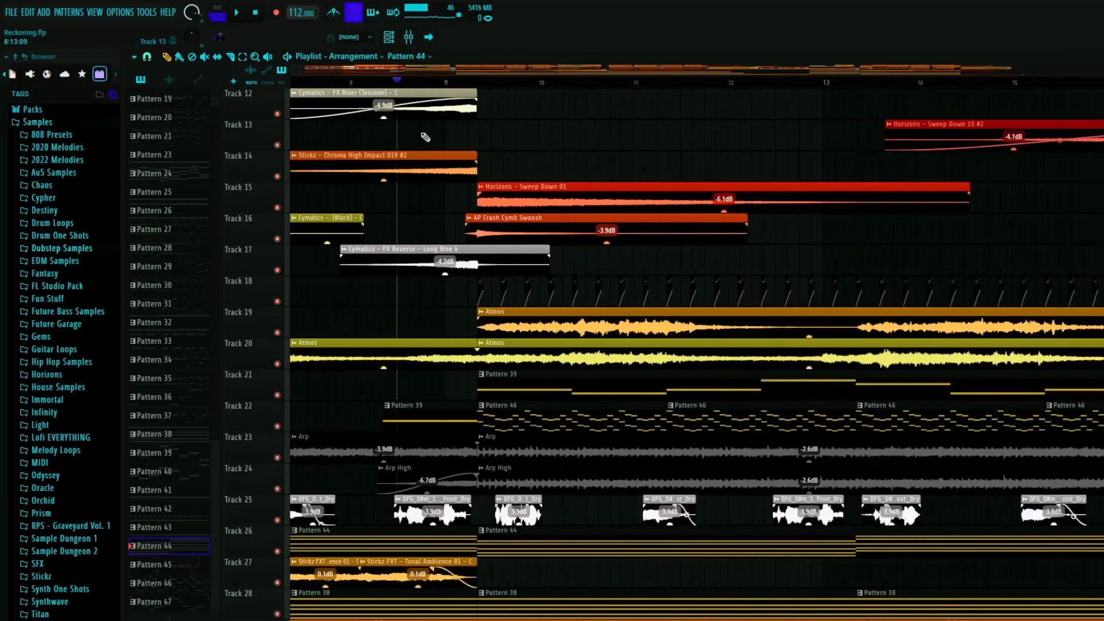
{"action": "left_click", "coordinate": [390, 82]}
{"action": "right_click", "coordinate": [277, 270]}
{"action": "key", "text": "space"}
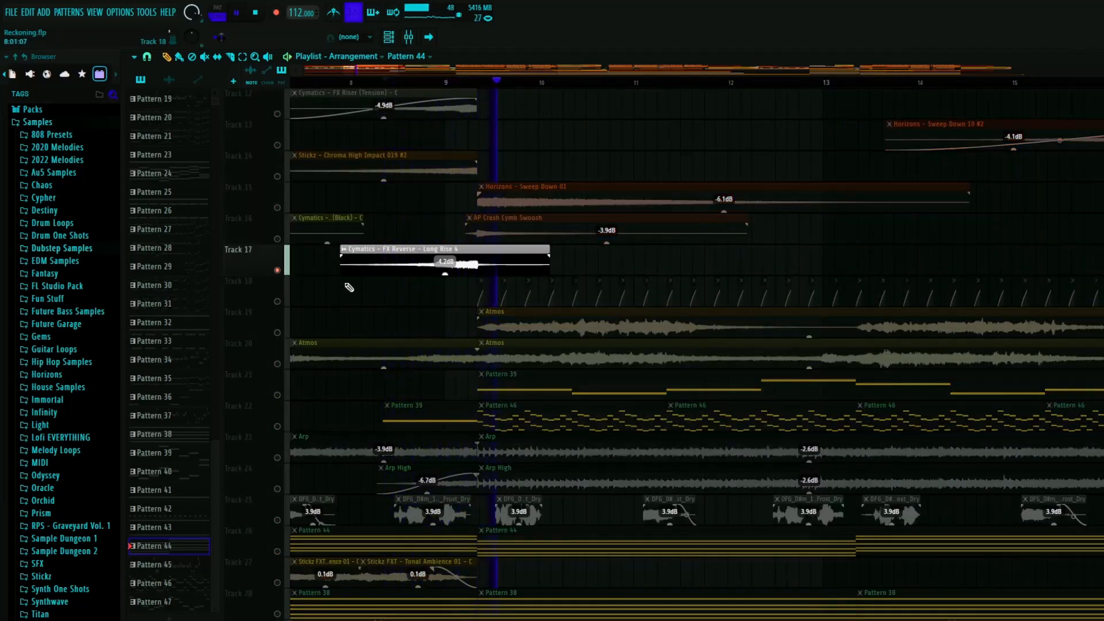
{"action": "right_click", "coordinate": [278, 270]}
- Play the full mix from about bar 9, just before the kick, snare and hi-hat clips enter on tracks 3 to 7
{"action": "scroll", "coordinate": [486, 291], "scroll_direction": "up", "scroll_amount": 7}
{"action": "scroll", "coordinate": [418, 300], "scroll_direction": "down", "scroll_amount": 4}
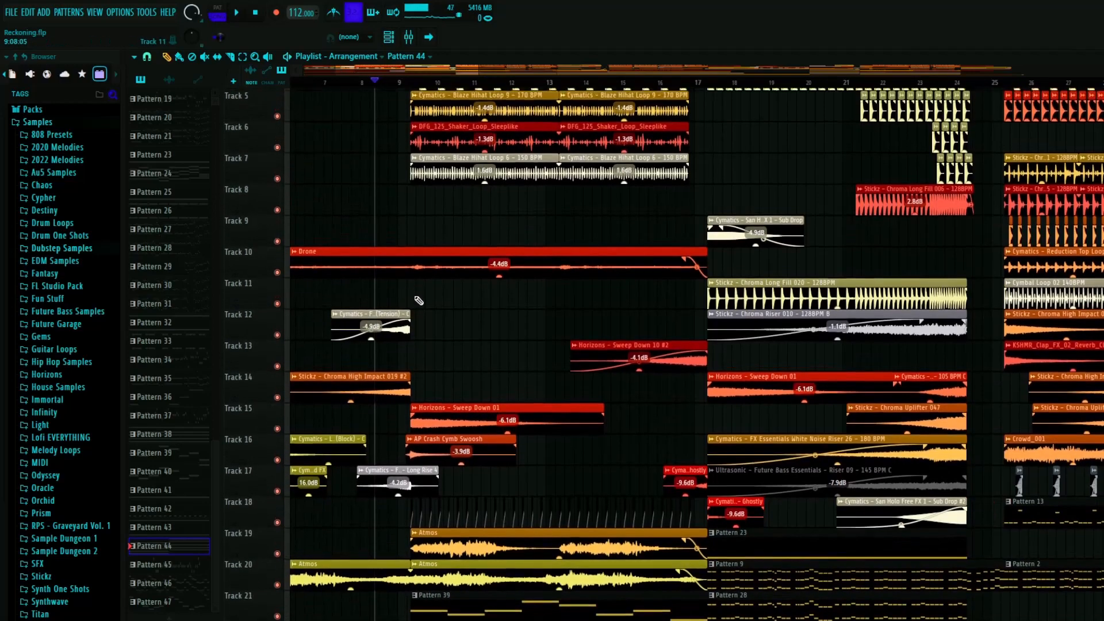
{"action": "scroll", "coordinate": [406, 307], "scroll_direction": "up", "scroll_amount": 4}
{"action": "scroll", "coordinate": [423, 91], "scroll_direction": "up", "scroll_amount": 4}
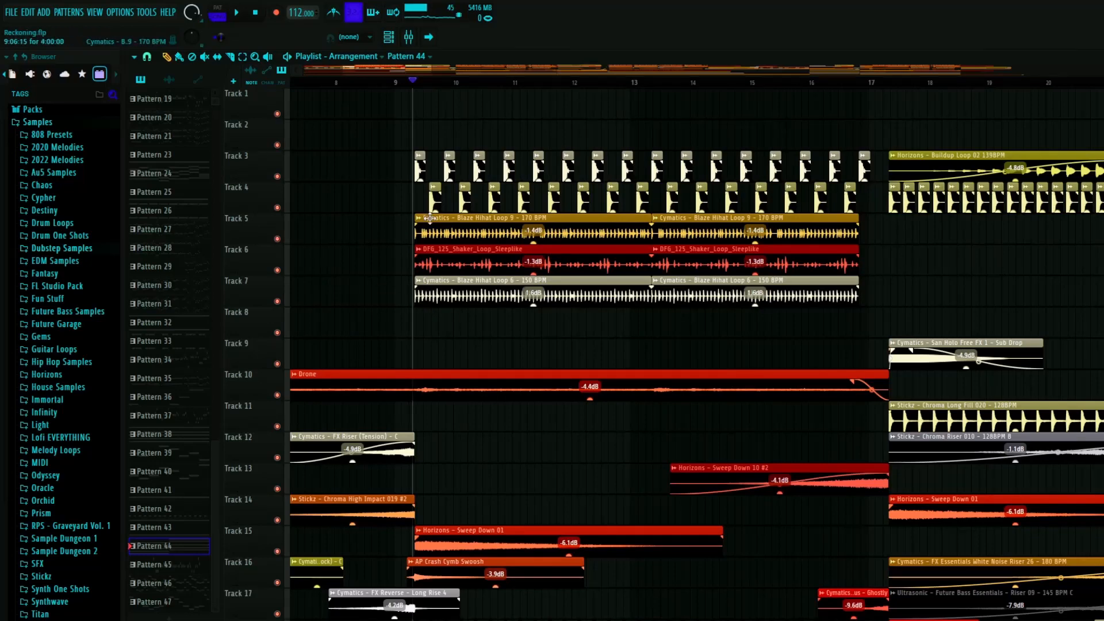
{"action": "scroll", "coordinate": [429, 217], "scroll_direction": "up", "scroll_amount": 3}
{"action": "left_click_drag", "start_coordinate": [361, 85], "coordinate": [349, 86]}
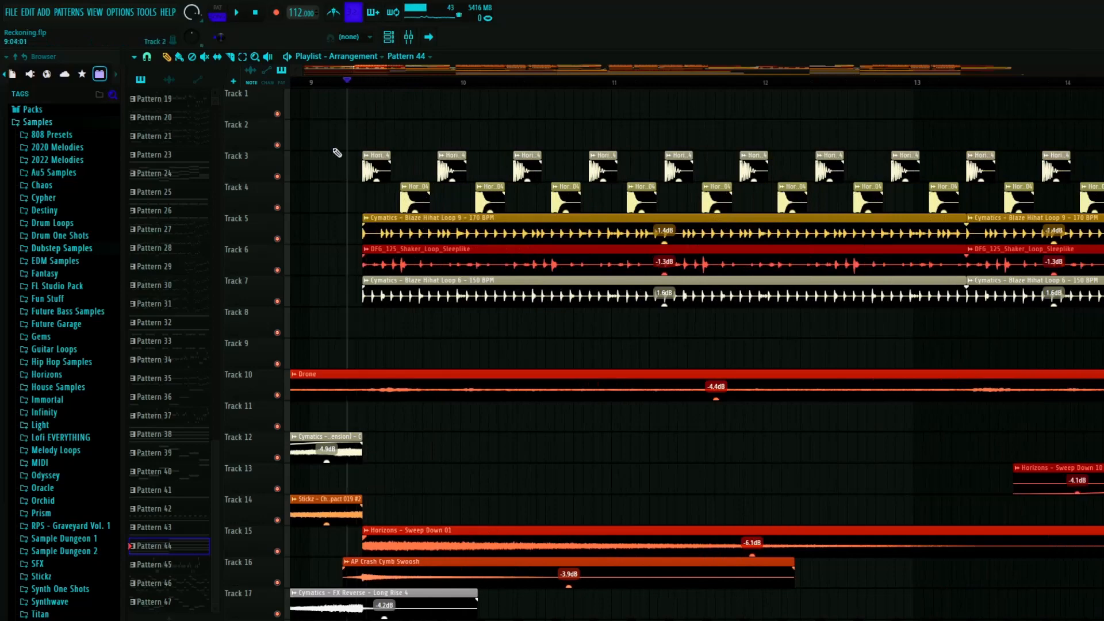
{"action": "scroll", "coordinate": [314, 154], "scroll_direction": "down", "scroll_amount": 5}
{"action": "left_click", "coordinate": [316, 84]}
{"action": "key", "text": "space"}
- Look over the stacked layers from the drum tracks down to track 31 during playback, and stop playback
{"action": "scroll", "coordinate": [337, 239], "scroll_direction": "up", "scroll_amount": 2}
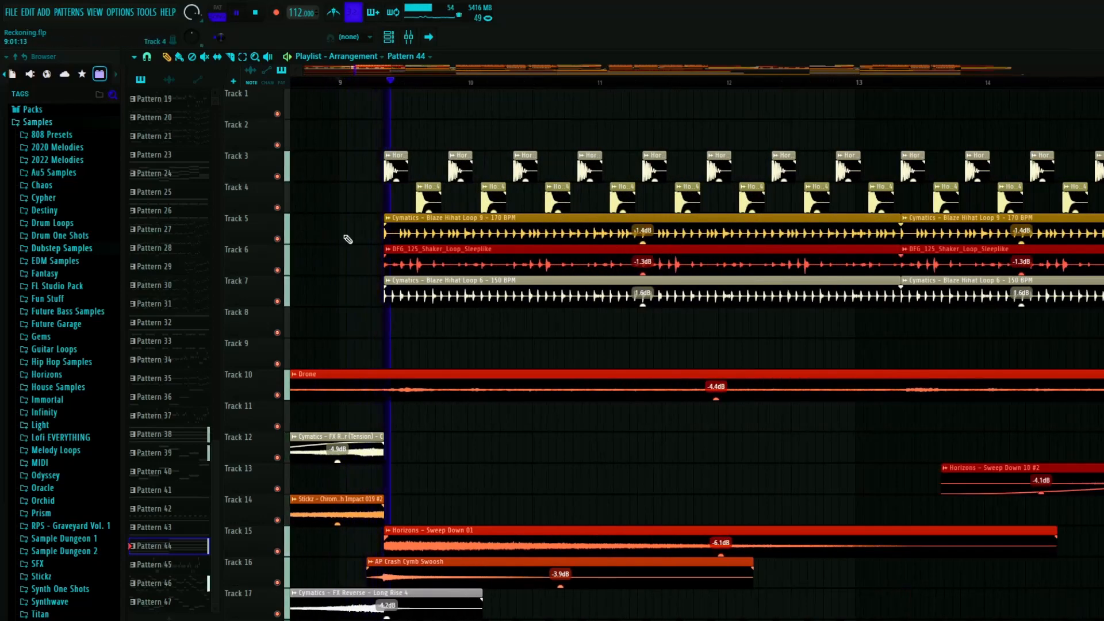
{"action": "scroll", "coordinate": [320, 352], "scroll_direction": "down", "scroll_amount": 6}
{"action": "scroll", "coordinate": [390, 343], "scroll_direction": "down", "scroll_amount": 9}
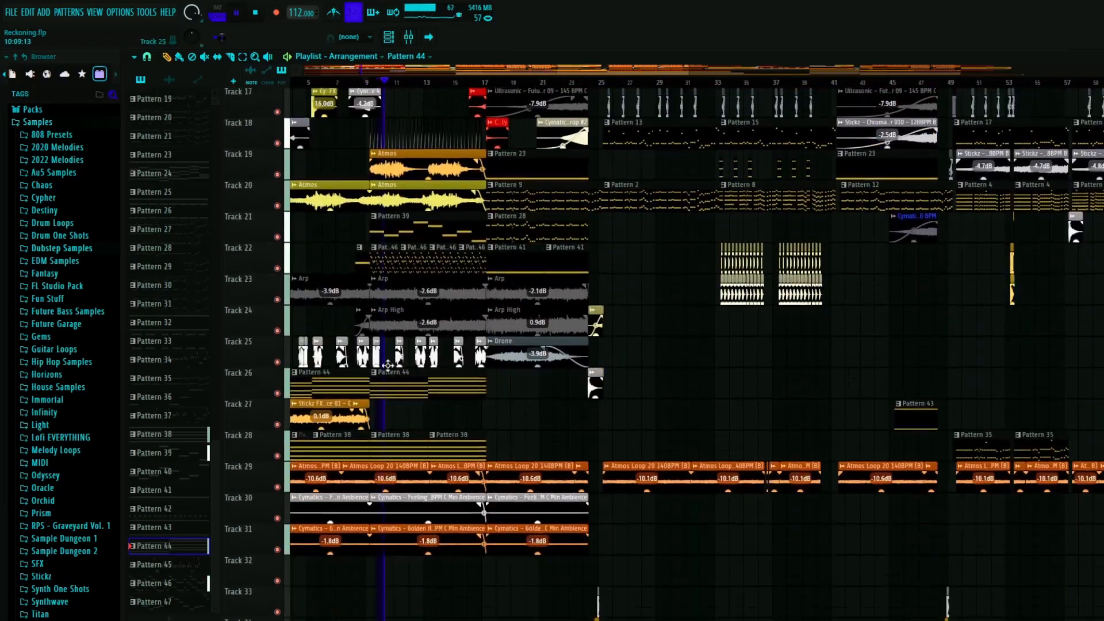
{"action": "scroll", "coordinate": [392, 395], "scroll_direction": "up", "scroll_amount": 9}
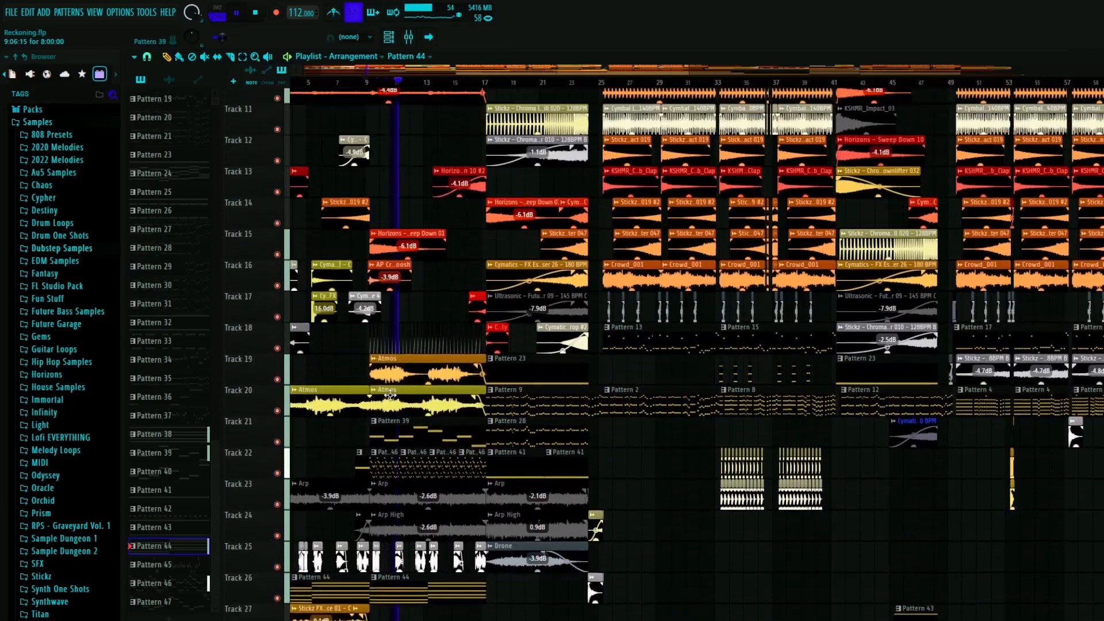
{"action": "scroll", "coordinate": [379, 377], "scroll_direction": "up", "scroll_amount": 5}
{"action": "key", "text": "space"}
- Solo track 3, play its Horizons - Kick 04 hits from about bar 9, and select the kick sample
{"action": "scroll", "coordinate": [364, 95], "scroll_direction": "up", "scroll_amount": 3}
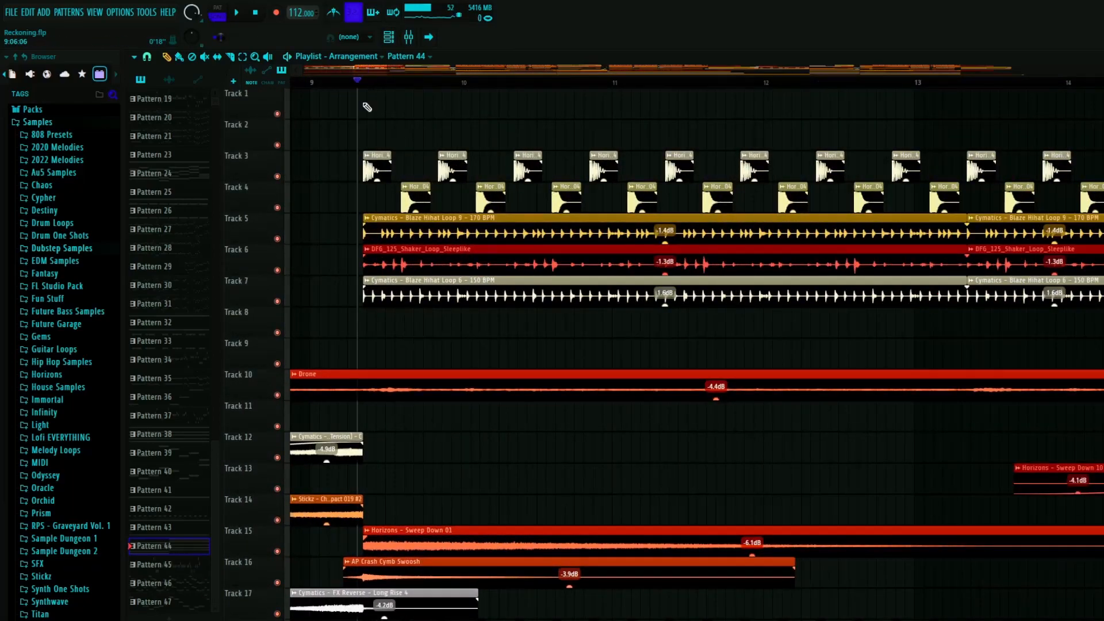
{"action": "scroll", "coordinate": [357, 150], "scroll_direction": "up", "scroll_amount": 2}
{"action": "right_click", "coordinate": [279, 175]}
{"action": "key", "text": "space"}
{"action": "scroll", "coordinate": [329, 319], "scroll_direction": "down", "scroll_amount": 5}
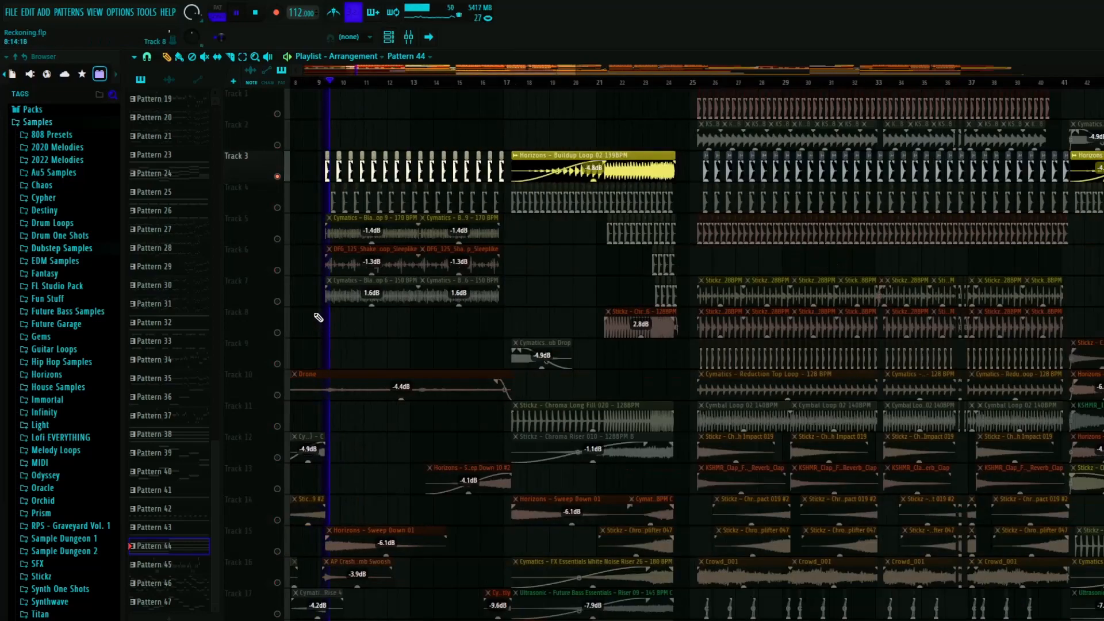
{"action": "scroll", "coordinate": [684, 195], "scroll_direction": "up", "scroll_amount": 6}
{"action": "scroll", "coordinate": [675, 236], "scroll_direction": "down", "scroll_amount": 6}
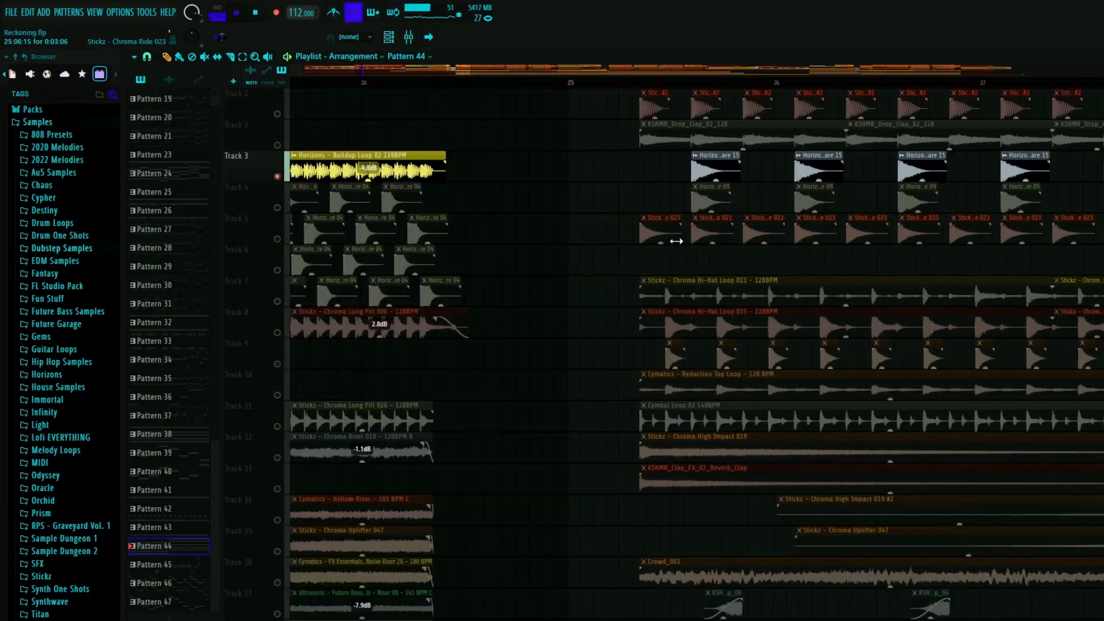
{"action": "scroll", "coordinate": [515, 249], "scroll_direction": "down", "scroll_amount": 1}
{"action": "scroll", "coordinate": [353, 230], "scroll_direction": "up", "scroll_amount": 6}
{"action": "key", "text": "space"}
{"action": "double_click", "coordinate": [412, 170]}
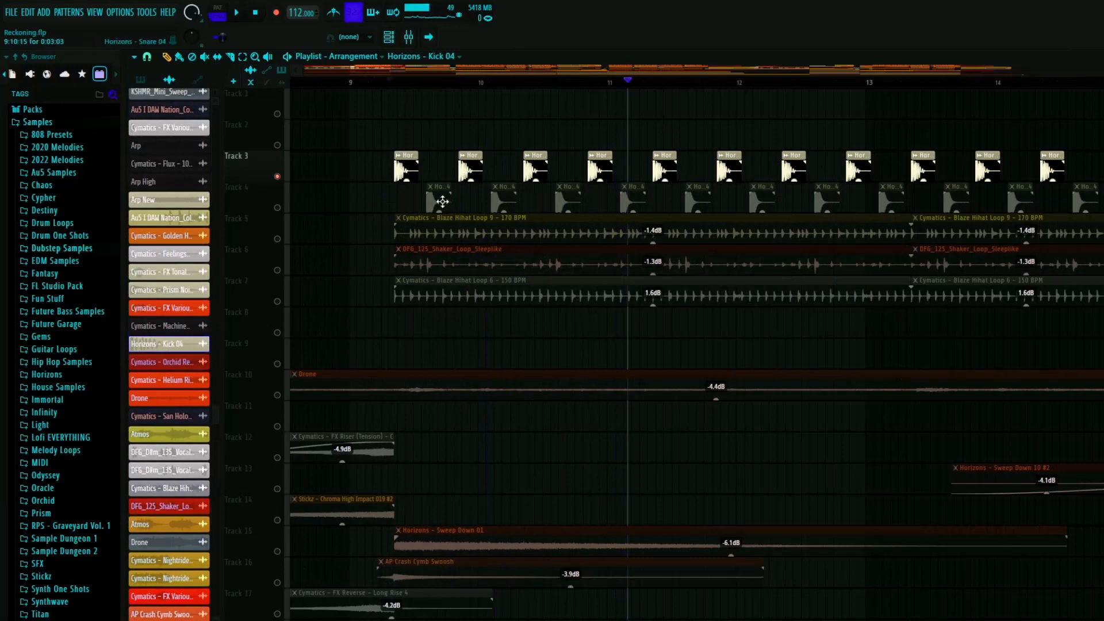
- Solo track 4, play its snare hits after bar 9, and inspect the Horizons - Snare 04 sample settings
{"action": "left_click", "coordinate": [411, 83]}
{"action": "right_click", "coordinate": [277, 208]}
{"action": "key", "text": "space"}
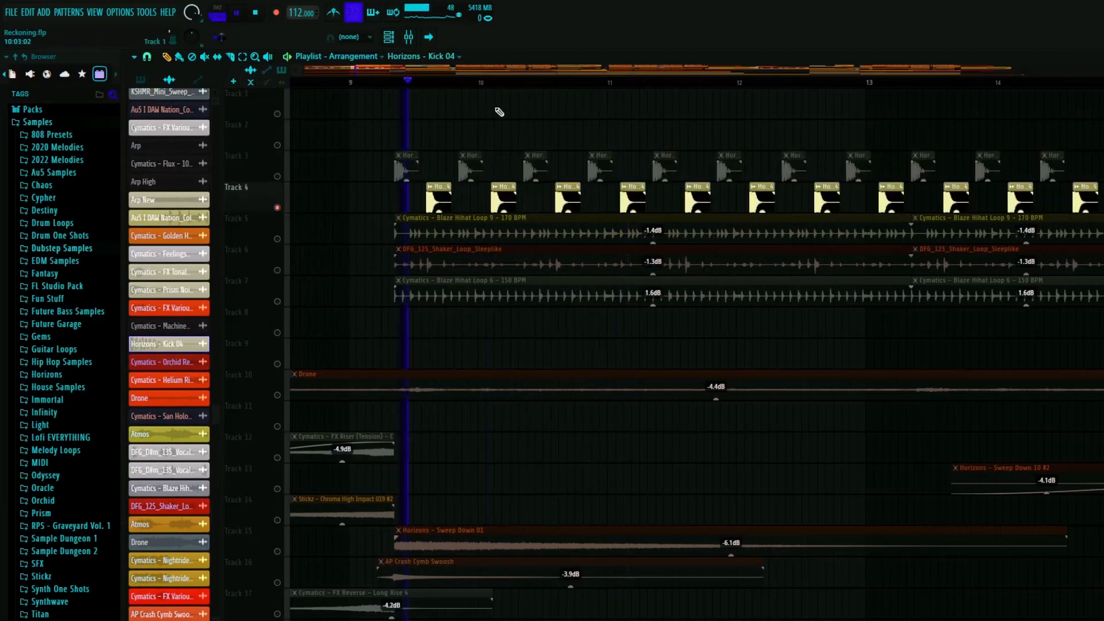
{"action": "key", "text": "space"}
{"action": "left_click", "coordinate": [440, 199]}
{"action": "double_click", "coordinate": [440, 199]}
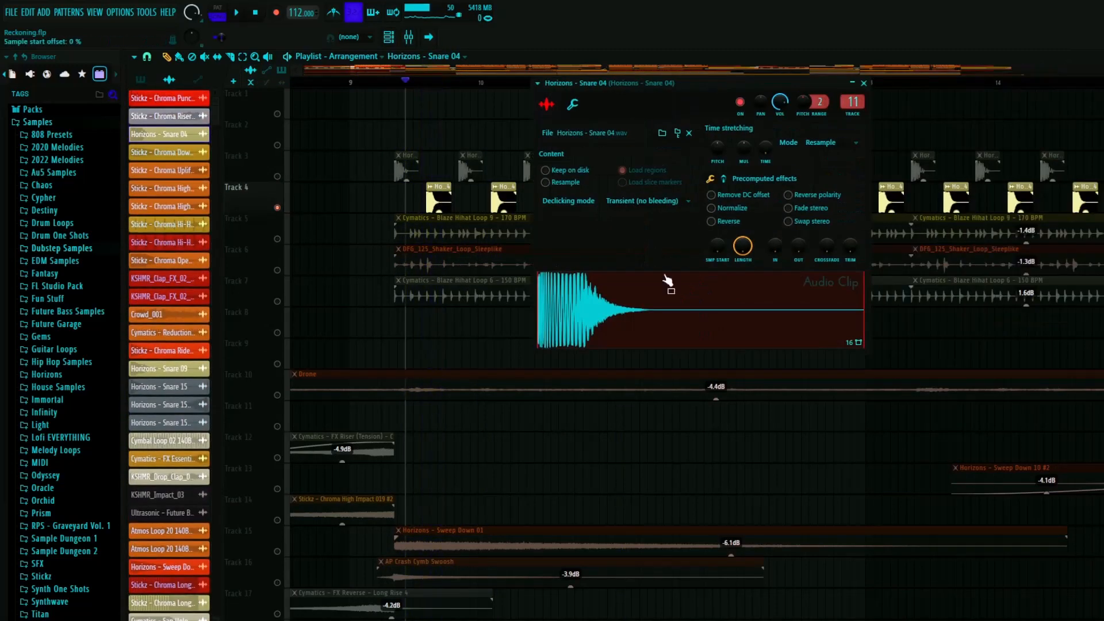
{"action": "left_click", "coordinate": [864, 83]}
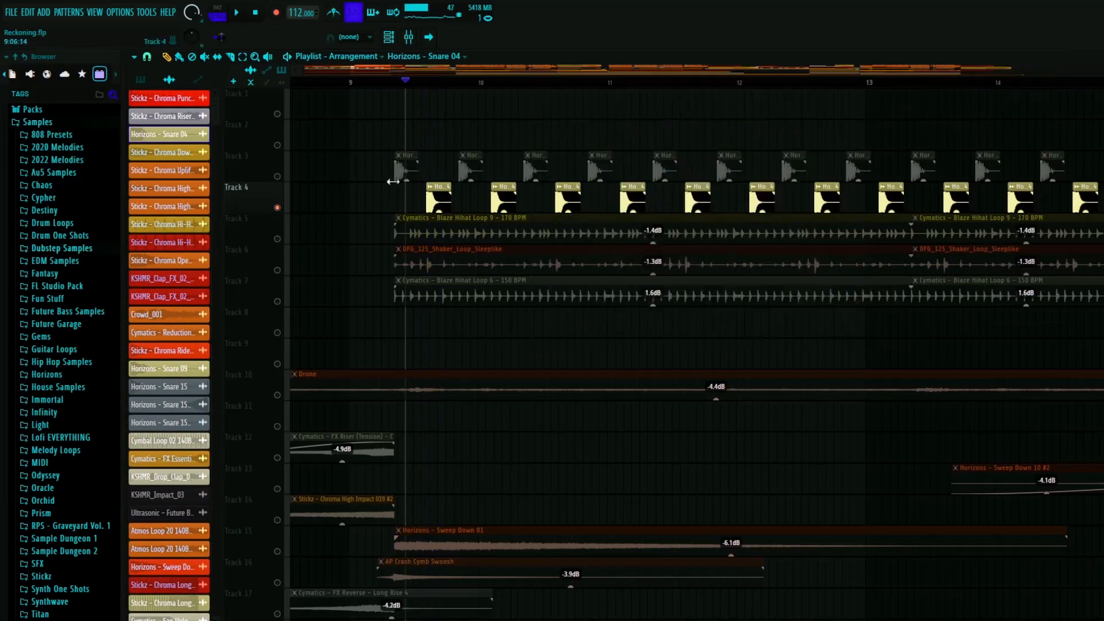
- Solo track 5 and unmute tracks 6 and 7 to play the hi-hat and shaker loops from about bar 9
{"action": "left_click", "coordinate": [393, 86]}
{"action": "right_click", "coordinate": [277, 238]}
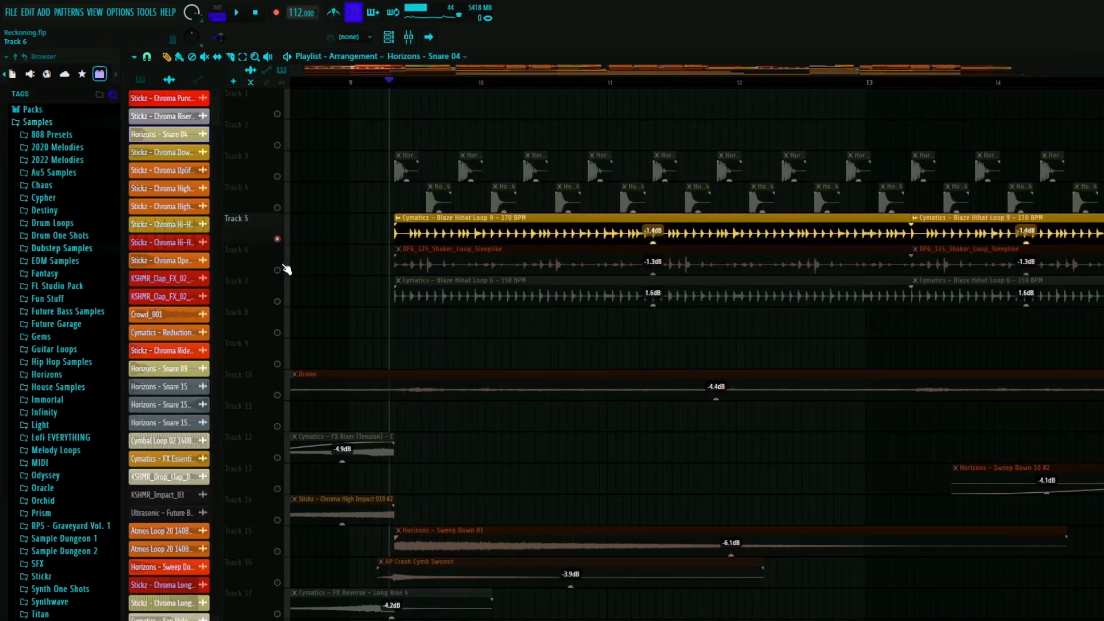
{"action": "key", "text": "space"}
{"action": "left_click", "coordinate": [277, 270]}
{"action": "left_click", "coordinate": [277, 301]}
{"action": "key", "text": "space"}
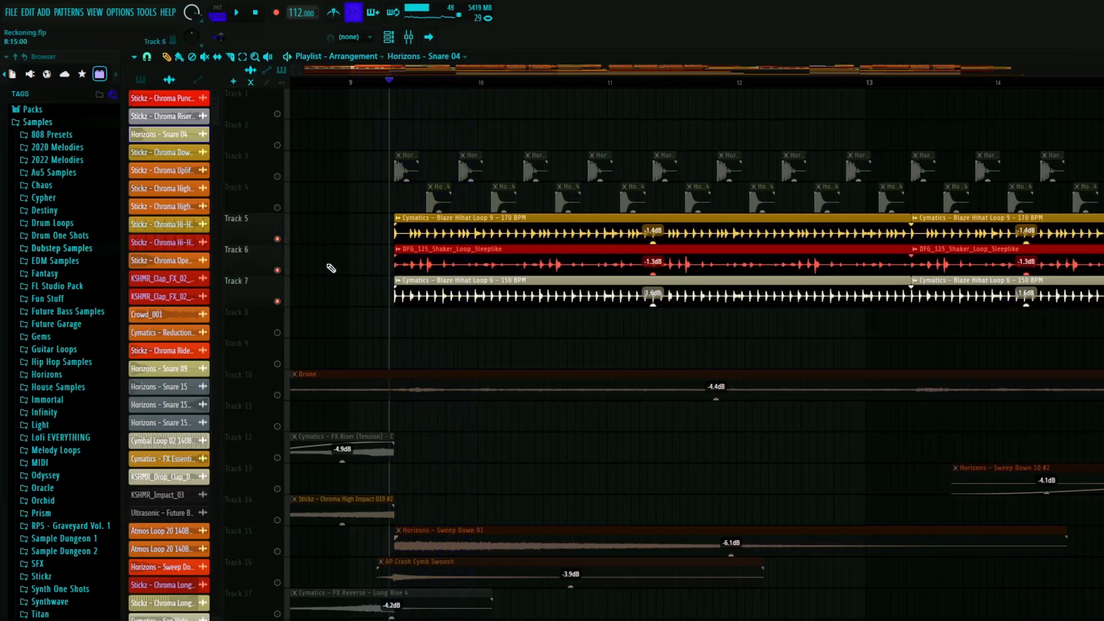
- Solo track 5, play its hi-hat loop from bar 9, and unmute the second hi-hat loop on track 7
{"action": "right_click", "coordinate": [277, 238]}
{"action": "key", "text": "space"}
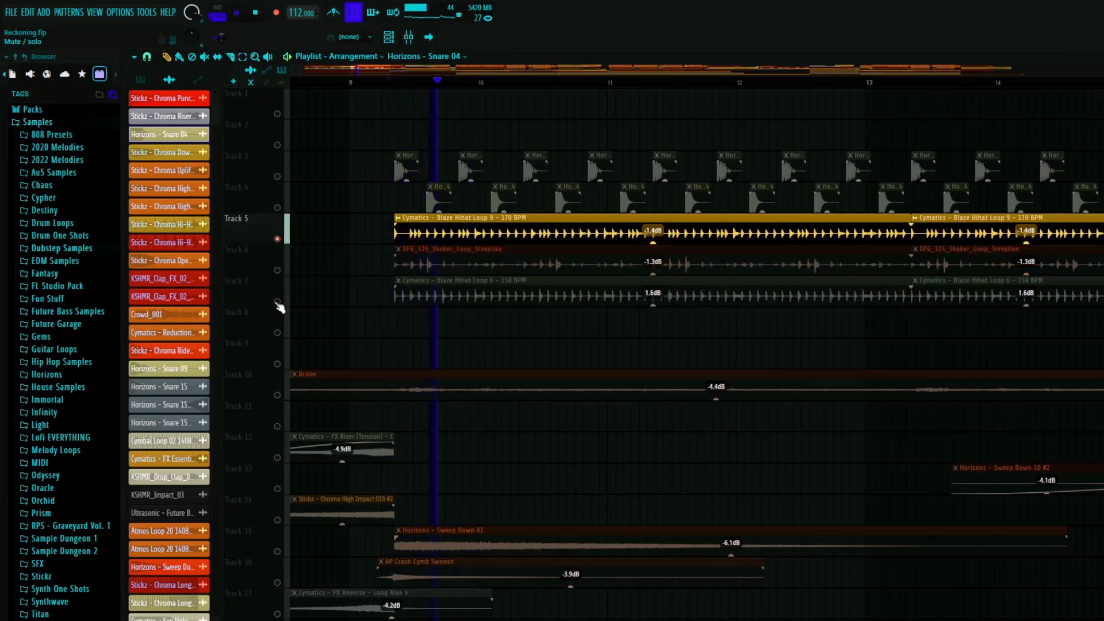
{"action": "left_click", "coordinate": [277, 302]}
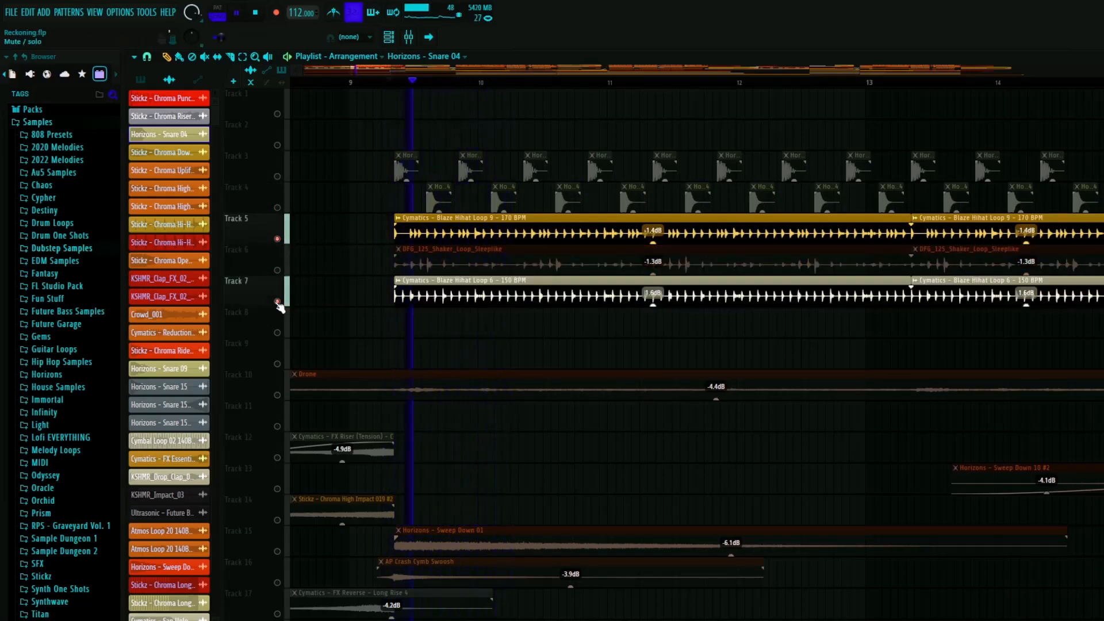
- Inspect the sample settings of Blaze Hihat Loop 6 and Blaze Hihat Loop 9, and stop playback
{"action": "left_click", "coordinate": [479, 299]}
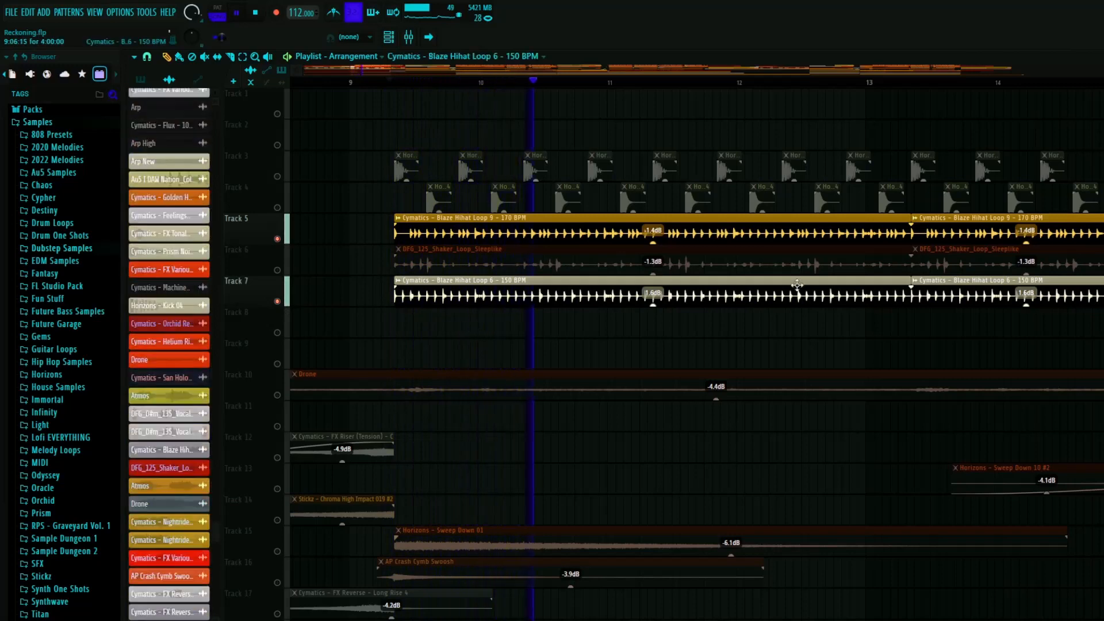
{"action": "double_click", "coordinate": [1018, 279]}
{"action": "left_click_drag", "start_coordinate": [1018, 278], "coordinate": [860, 267]}
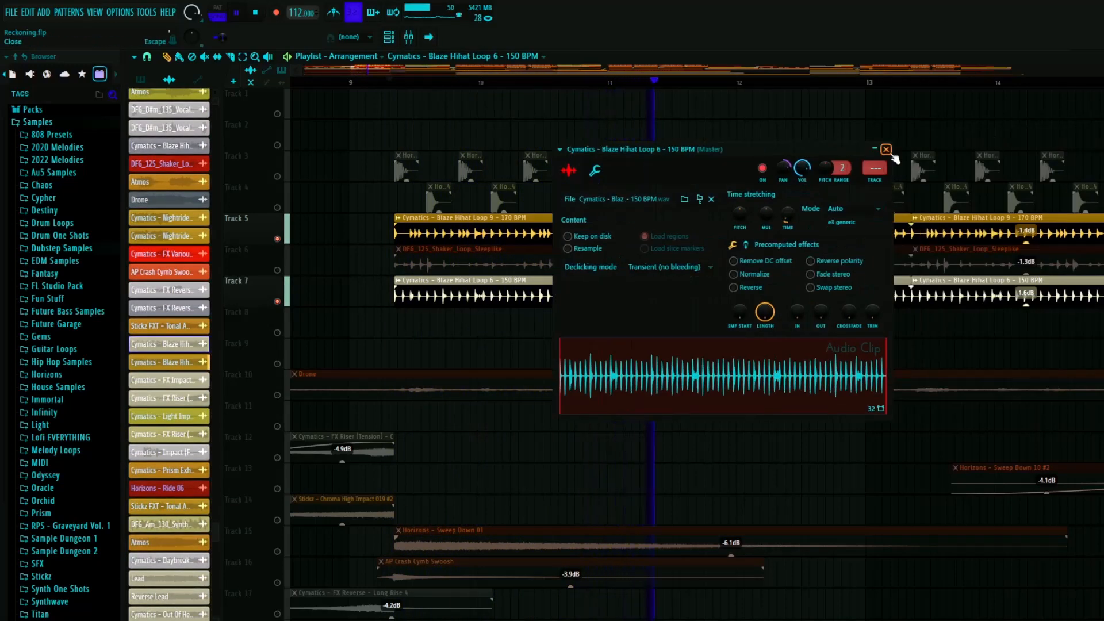
{"action": "left_click", "coordinate": [889, 152]}
{"action": "double_click", "coordinate": [885, 217]}
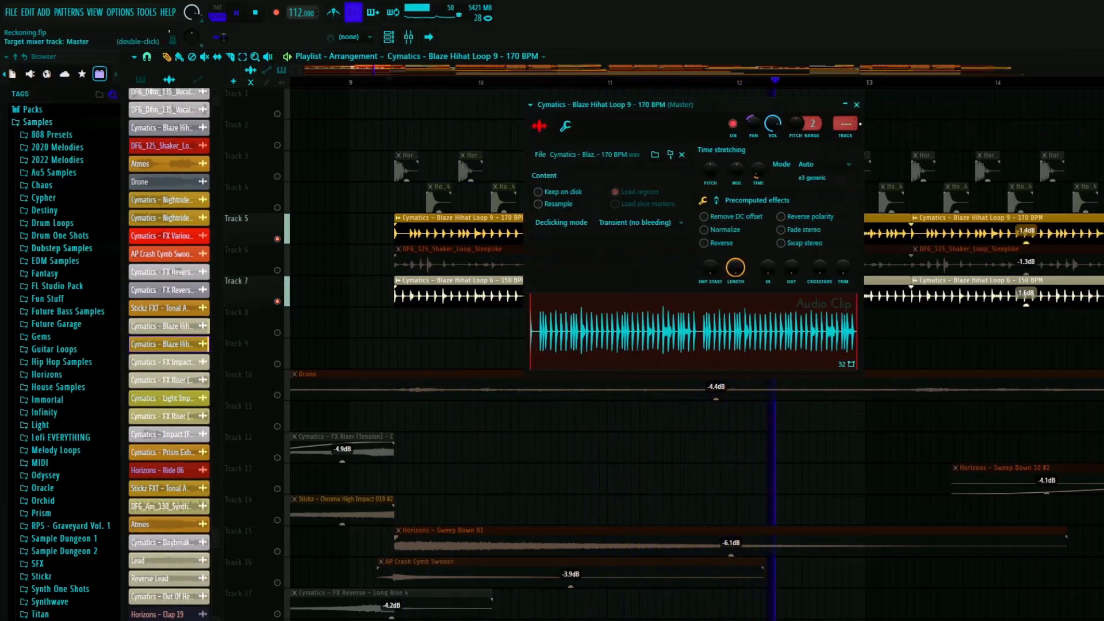
{"action": "left_click", "coordinate": [856, 105]}
{"action": "key", "text": "space"}
- Inspect the DFG_125_Shaker_Loop_Sleeplike sample settings and play its track 6 layer together with both hi-hat loops
{"action": "left_click", "coordinate": [449, 251]}
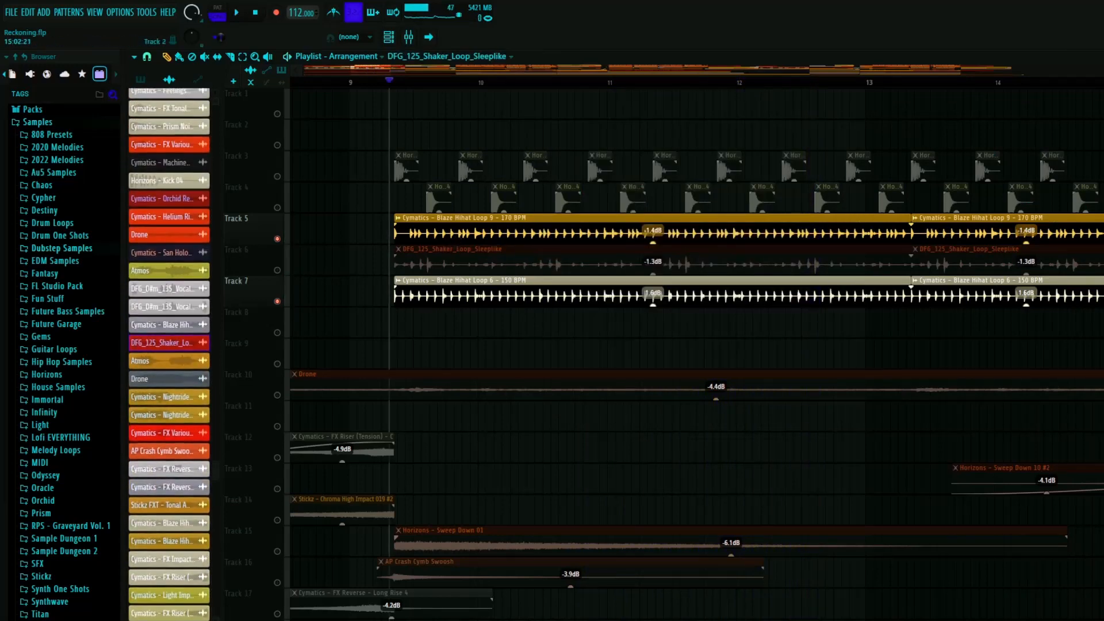
{"action": "double_click", "coordinate": [450, 250]}
{"action": "key", "text": "space"}
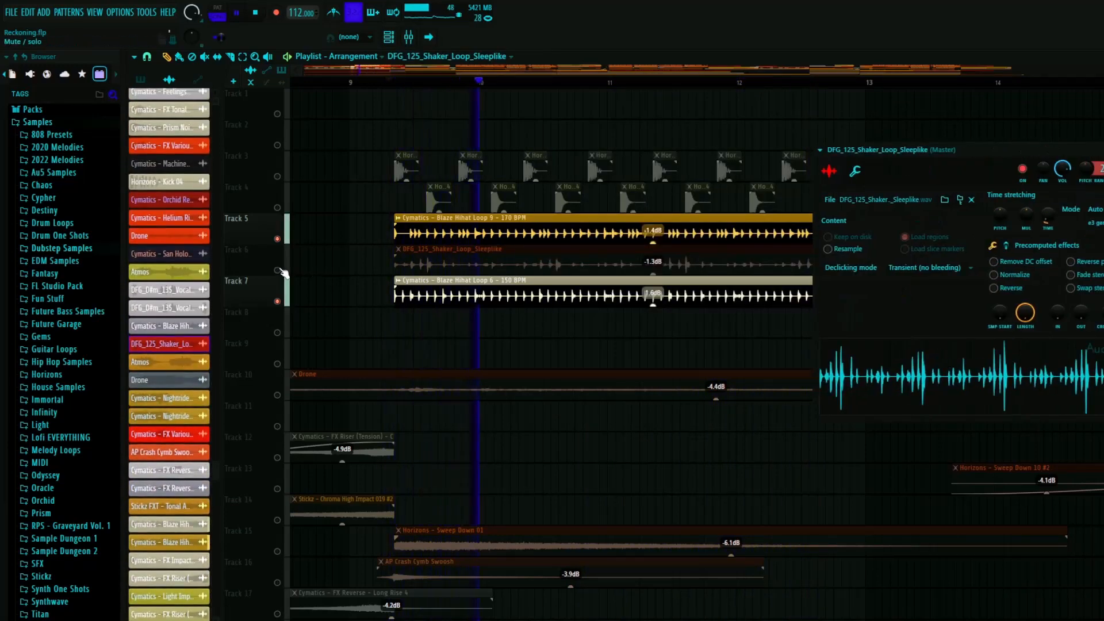
{"action": "left_click", "coordinate": [279, 270]}
{"action": "left_click_drag", "start_coordinate": [977, 151], "coordinate": [771, 167]}
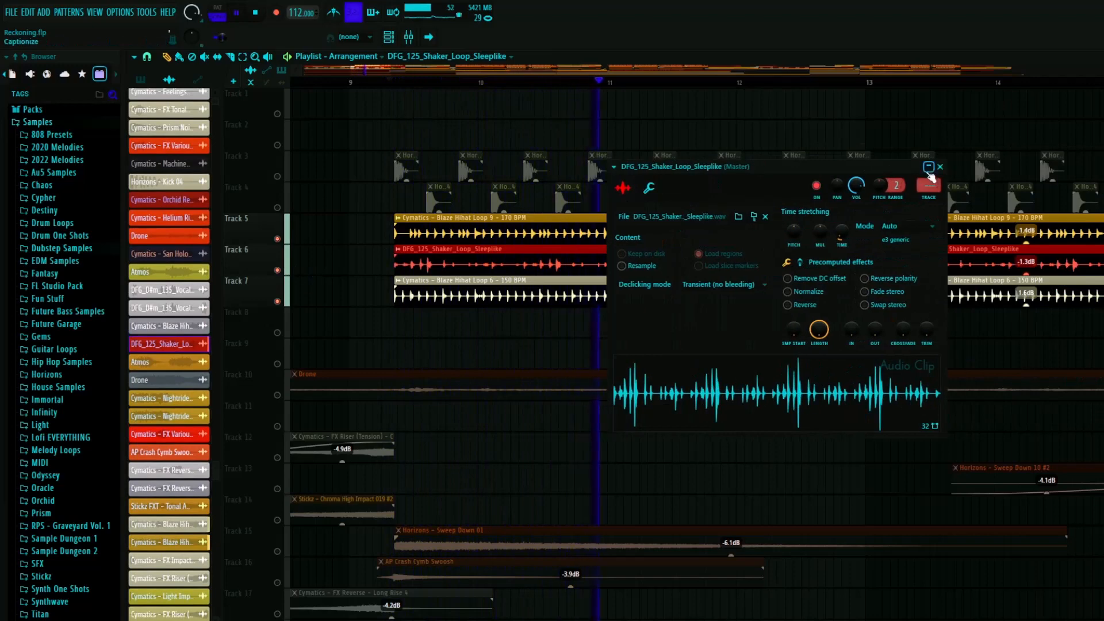
{"action": "left_click", "coordinate": [929, 167]}
{"action": "scroll", "coordinate": [510, 320], "scroll_direction": "down", "scroll_amount": 3}
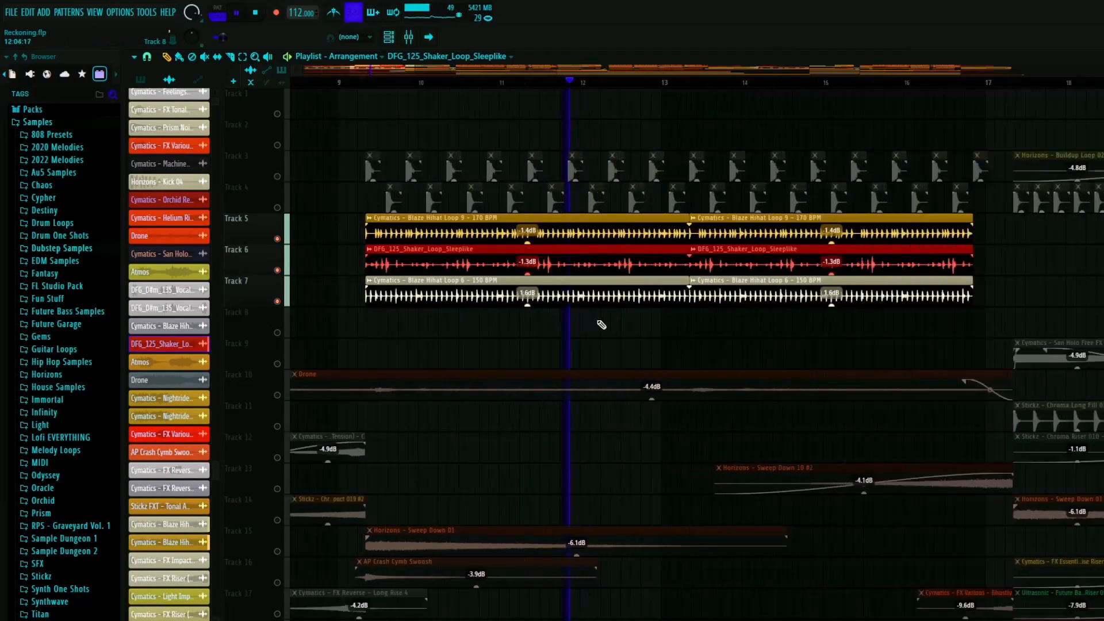
{"action": "scroll", "coordinate": [602, 324], "scroll_direction": "up", "scroll_amount": 1}
{"action": "scroll", "coordinate": [673, 271], "scroll_direction": "down", "scroll_amount": 2}
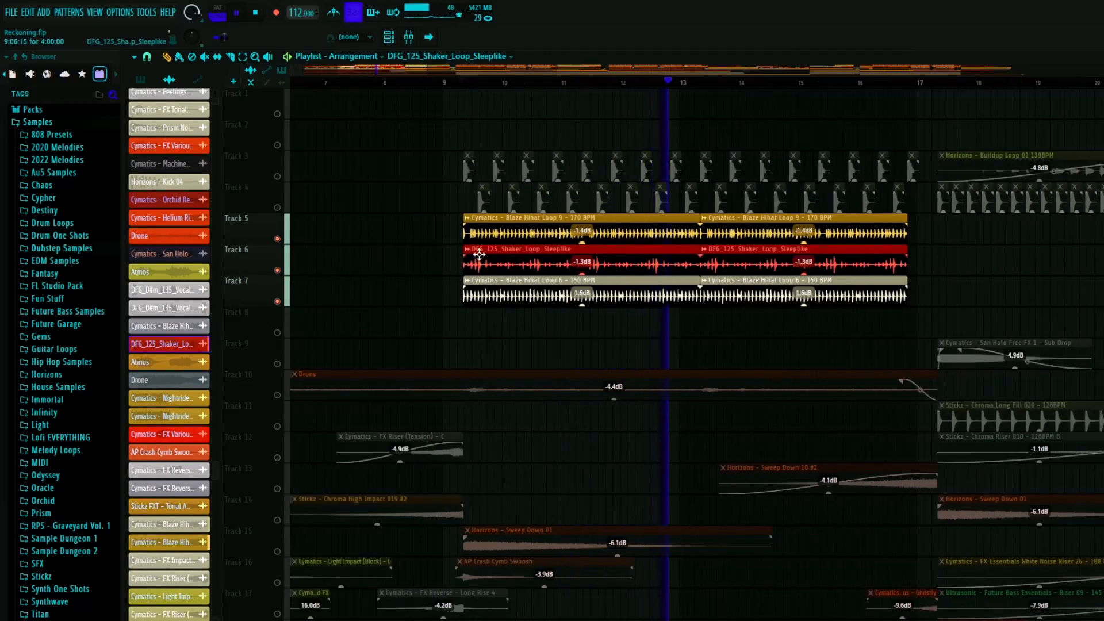
{"action": "key", "text": "space"}
- Unmute tracks 4 and 3, play the kick, snare, hi-hat and shaker layers together from bar 9, and re-enable all tracks
{"action": "left_click", "coordinate": [277, 207]}
{"action": "left_click", "coordinate": [277, 176]}
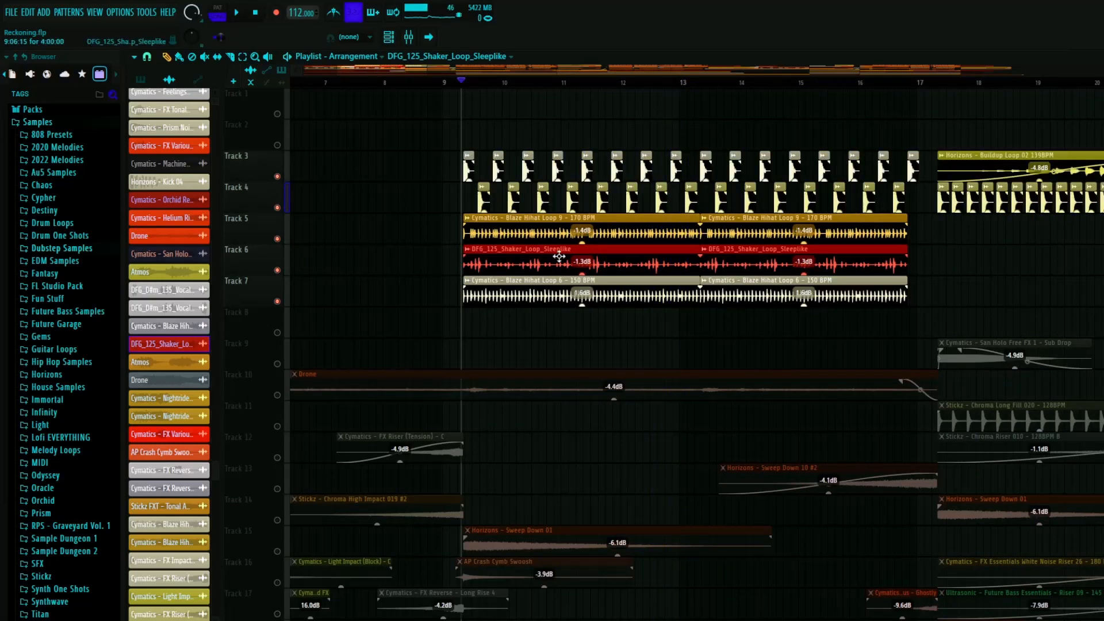
{"action": "key", "text": "space"}
{"action": "scroll", "coordinate": [506, 316], "scroll_direction": "down", "scroll_amount": 1}
{"action": "scroll", "coordinate": [552, 340], "scroll_direction": "up", "scroll_amount": 1}
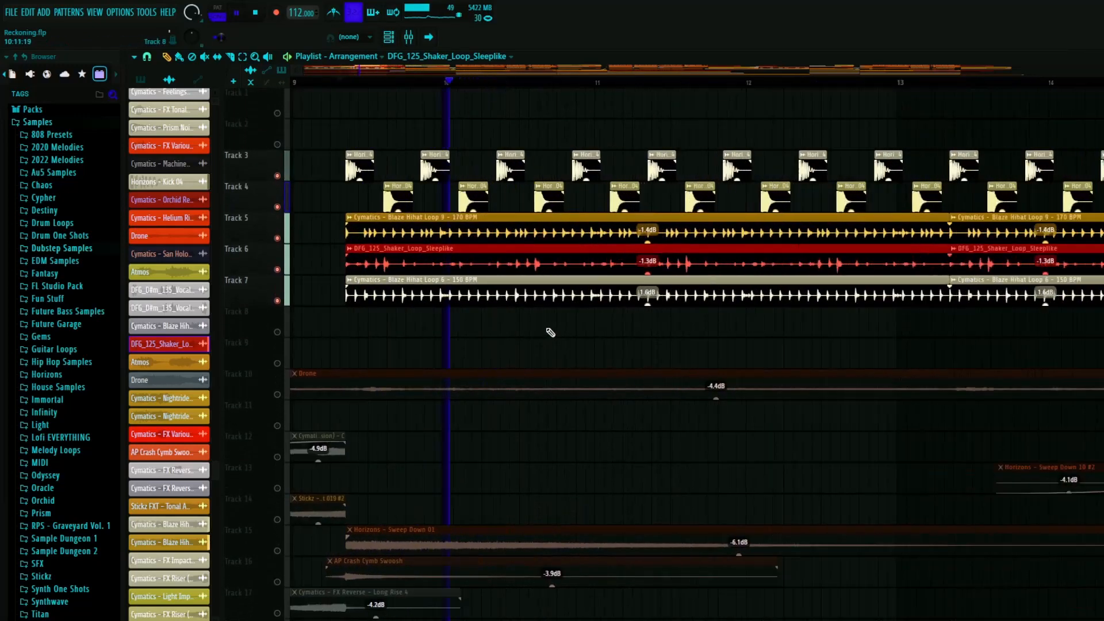
{"action": "key", "text": "space"}
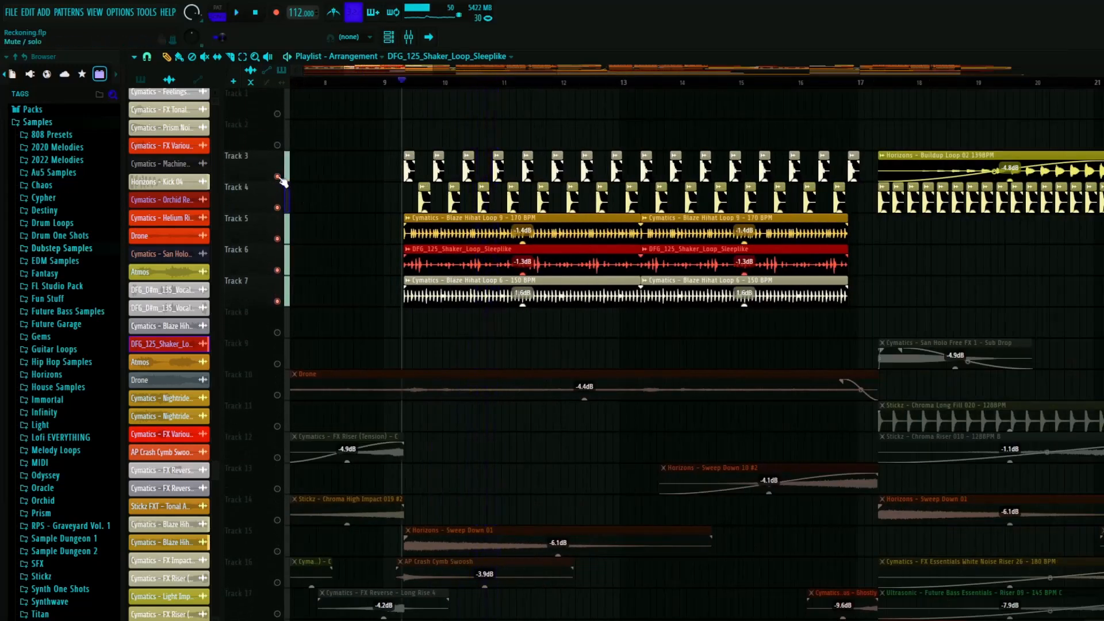
{"action": "right_click", "coordinate": [277, 177]}
{"action": "right_click", "coordinate": [277, 177]}
- Solo track 23 with track 24, play the Arp and Arp High clips from between bars 7 and 8, and re-enable all tracks
{"action": "scroll", "coordinate": [551, 269], "scroll_direction": "down", "scroll_amount": 10}
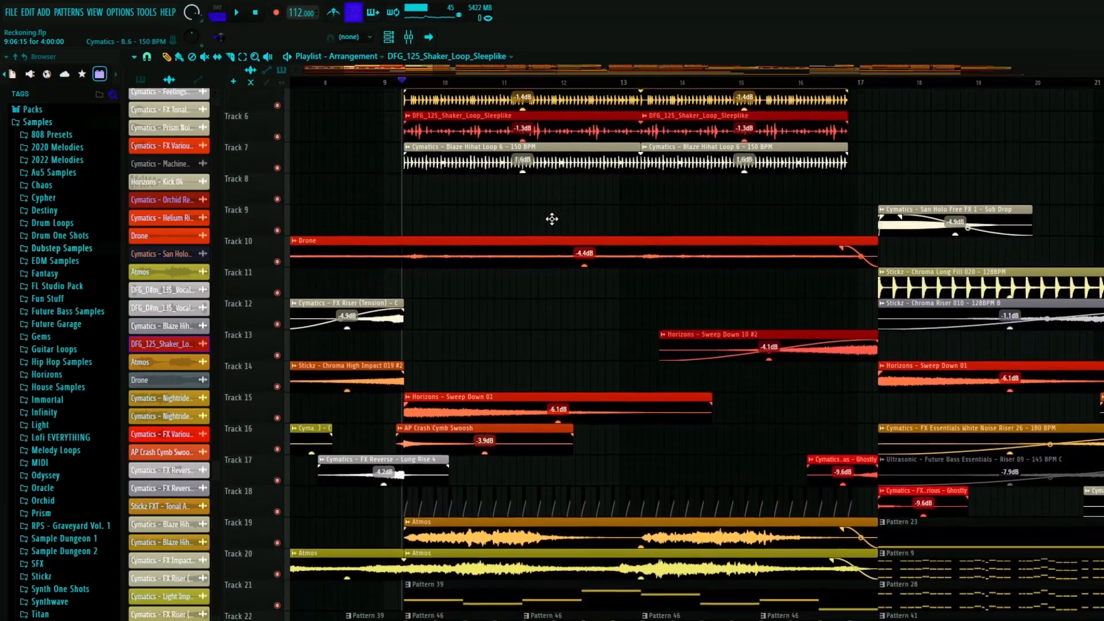
{"action": "scroll", "coordinate": [400, 184], "scroll_direction": "down", "scroll_amount": 6}
{"action": "scroll", "coordinate": [407, 184], "scroll_direction": "down", "scroll_amount": 4, "text": "ctrl"}
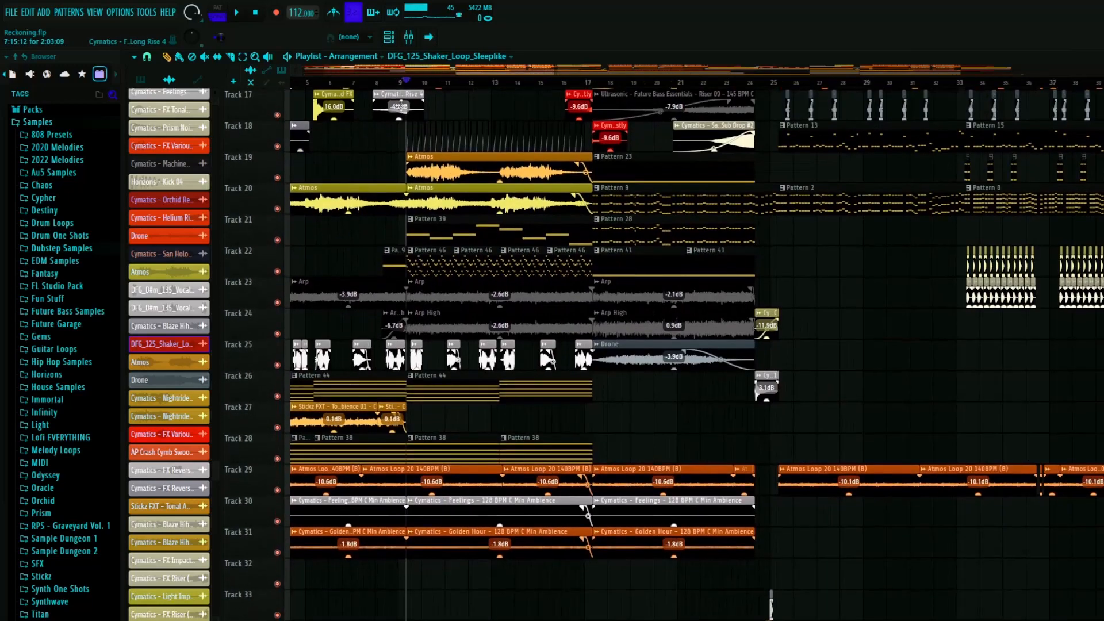
{"action": "left_click", "coordinate": [369, 82]}
{"action": "scroll", "coordinate": [345, 230], "scroll_direction": "down", "scroll_amount": 1}
{"action": "right_click", "coordinate": [278, 273]}
{"action": "left_click", "coordinate": [277, 304]}
{"action": "key", "text": "space"}
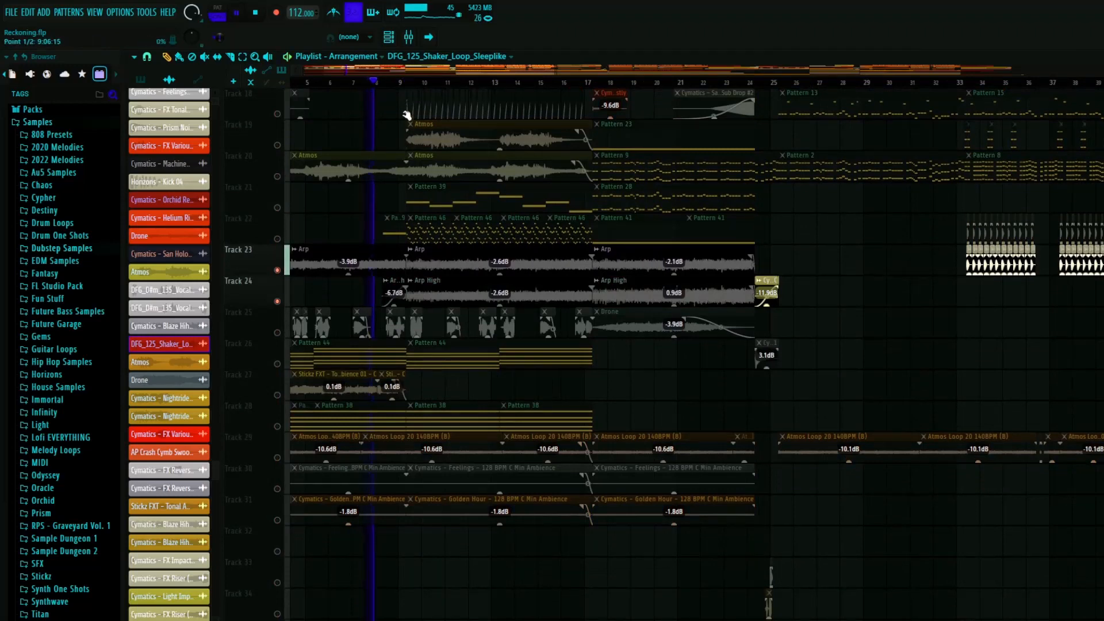
{"action": "scroll", "coordinate": [369, 256], "scroll_direction": "up", "scroll_amount": 5, "text": "ctrl"}
{"action": "scroll", "coordinate": [492, 283], "scroll_direction": "up", "scroll_amount": 3, "text": "ctrl"}
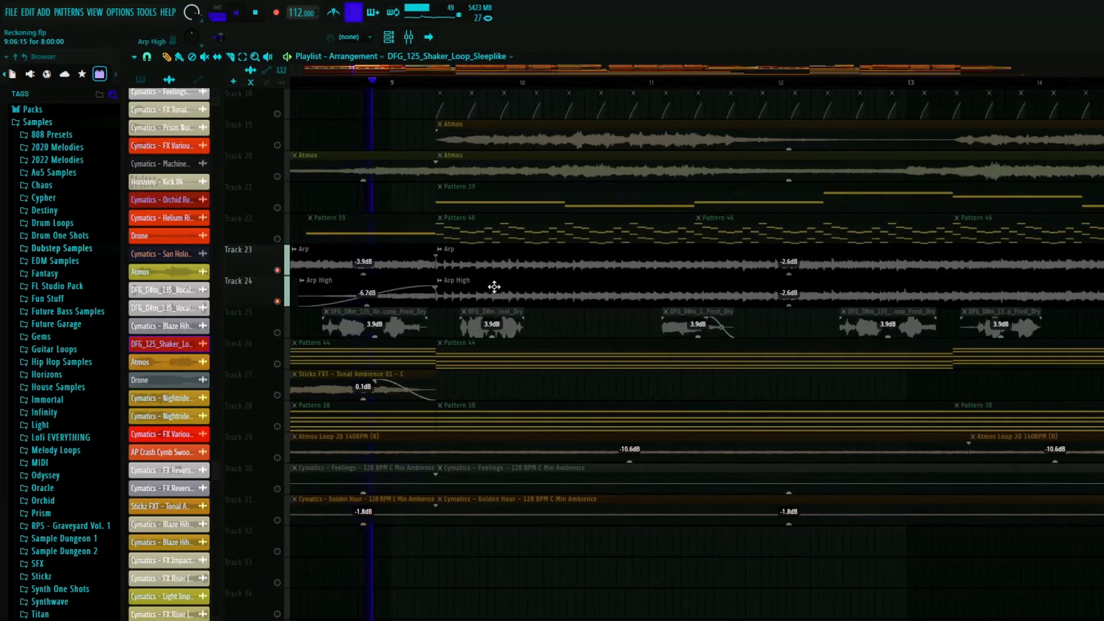
{"action": "scroll", "coordinate": [449, 330], "scroll_direction": "down", "scroll_amount": 4, "text": "ctrl"}
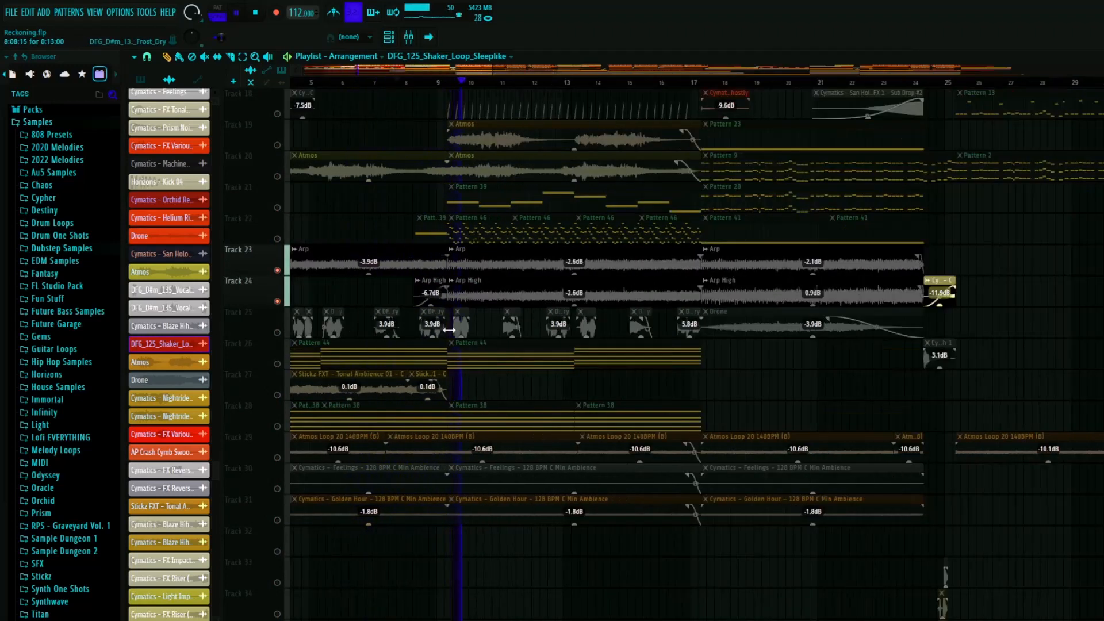
{"action": "scroll", "coordinate": [449, 329], "scroll_direction": "down", "scroll_amount": 4, "text": "ctrl"}
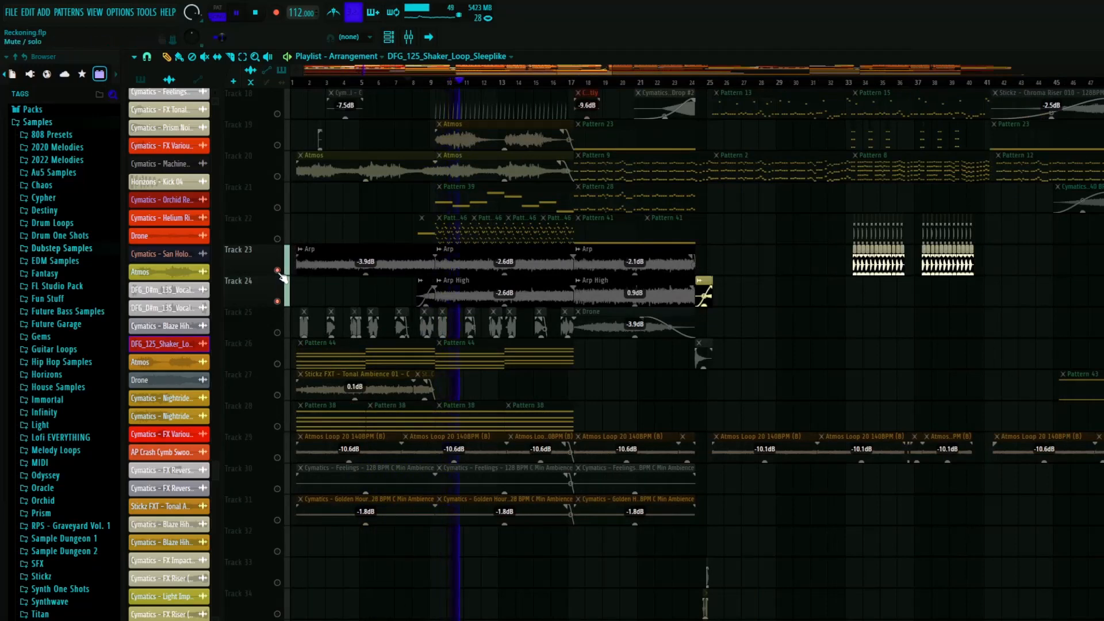
{"action": "key", "text": "space"}
{"action": "right_click", "coordinate": [277, 270]}
{"action": "right_click", "coordinate": [277, 270]}
- Look over the whole arrangement and the melodic and ambience layers between bars 8 and 17
{"action": "scroll", "coordinate": [550, 314], "scroll_direction": "down", "scroll_amount": 4, "text": "ctrl"}
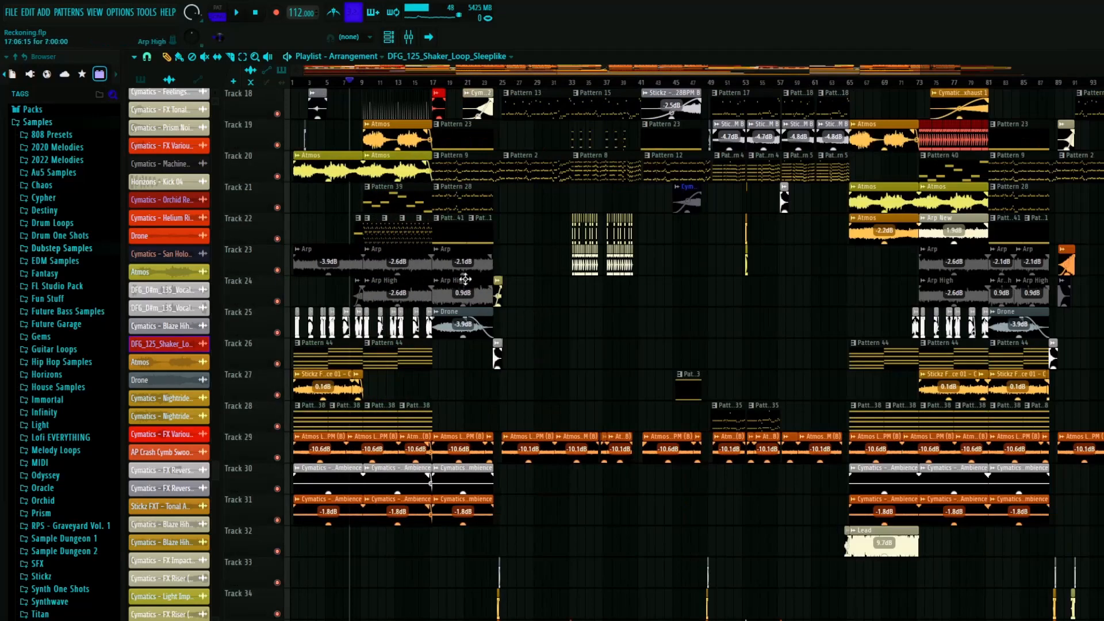
{"action": "scroll", "coordinate": [452, 276], "scroll_direction": "up", "scroll_amount": 3}
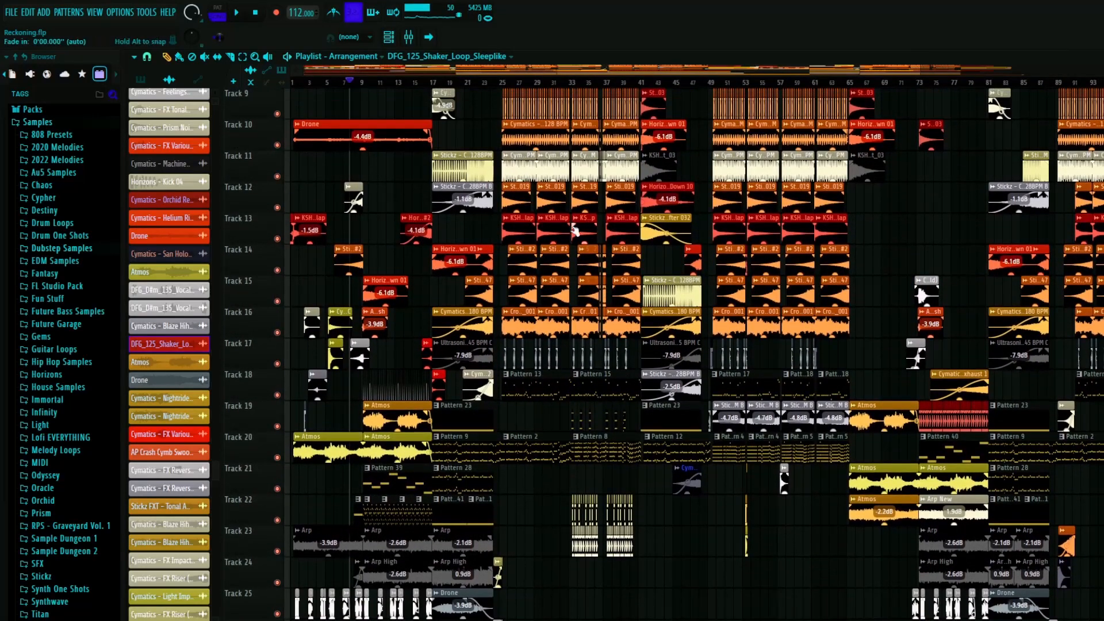
{"action": "scroll", "coordinate": [544, 243], "scroll_direction": "down", "scroll_amount": 2, "text": "ctrl"}
{"action": "scroll", "coordinate": [765, 273], "scroll_direction": "up", "scroll_amount": 3, "text": "ctrl"}
{"action": "scroll", "coordinate": [783, 313], "scroll_direction": "down", "scroll_amount": 3, "text": "ctrl"}
{"action": "scroll", "coordinate": [368, 400], "scroll_direction": "down", "scroll_amount": 3}
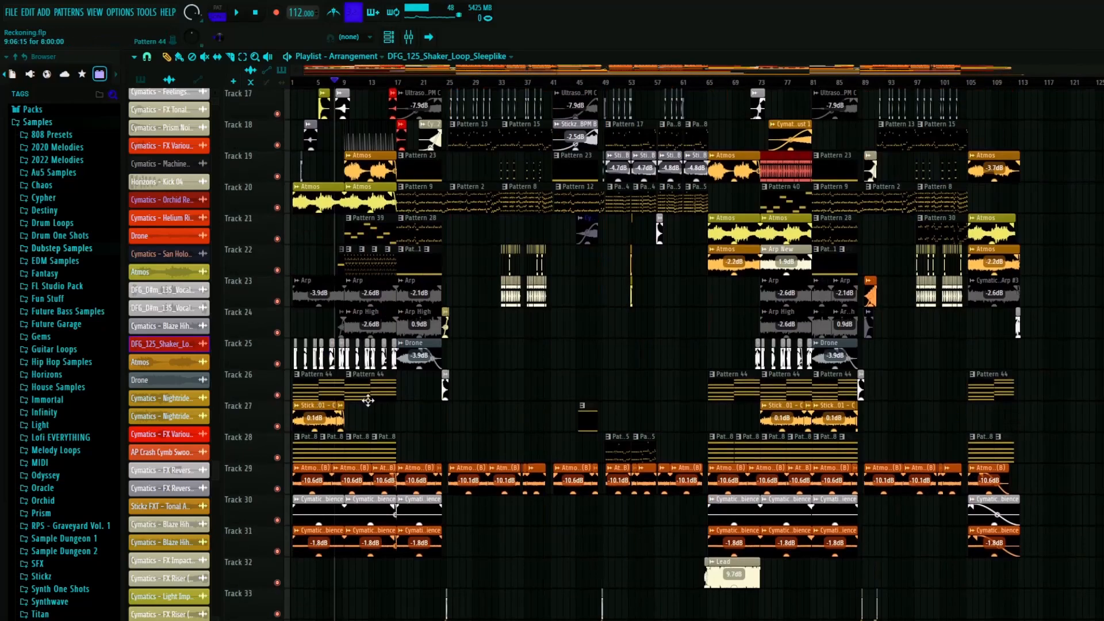
{"action": "scroll", "coordinate": [368, 400], "scroll_direction": "up", "scroll_amount": 5, "text": "ctrl"}
{"action": "scroll", "coordinate": [493, 377], "scroll_direction": "down", "scroll_amount": 1}
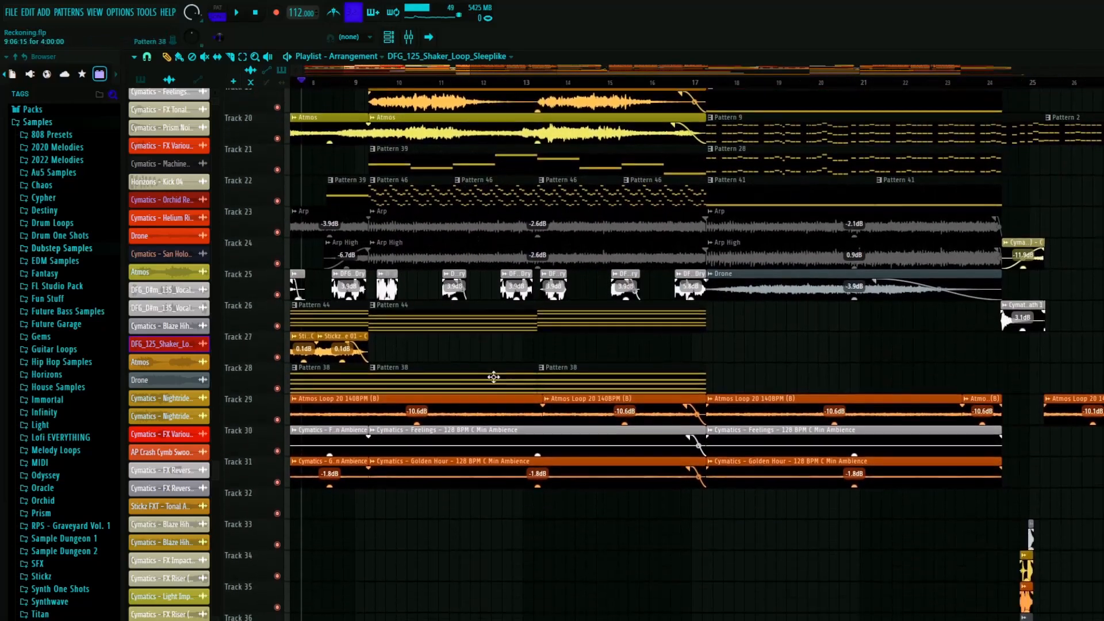
{"action": "scroll", "coordinate": [339, 130], "scroll_direction": "up", "scroll_amount": 3}
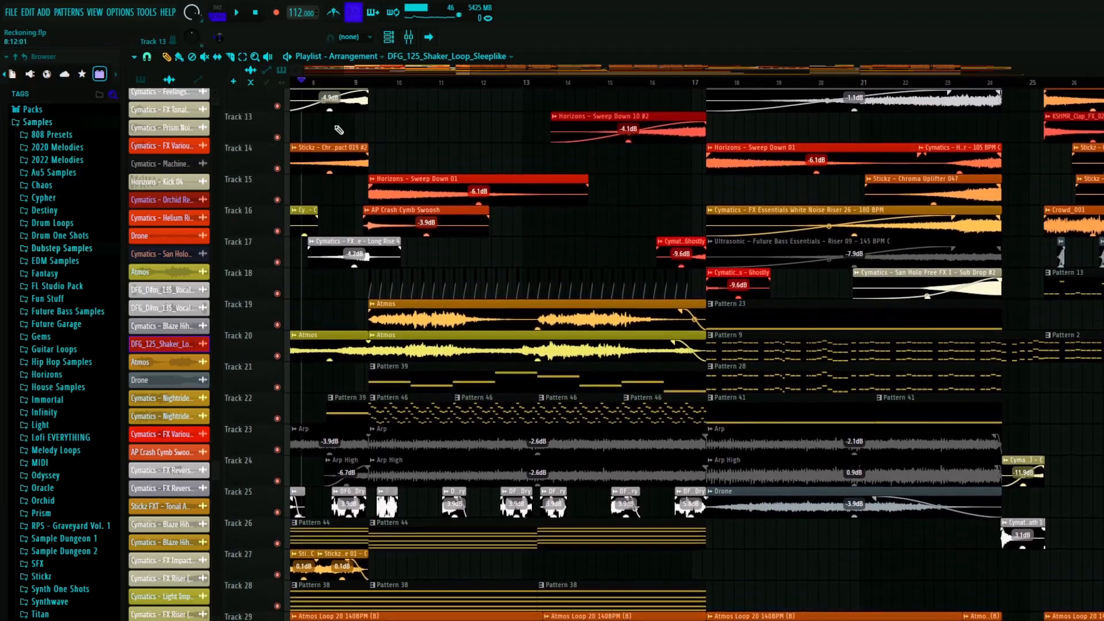
- Solo track 22 with the playhead just after bar 8, and move its short Pattern 39 clip up to track 21
{"action": "left_click", "coordinate": [324, 82]}
{"action": "left_click", "coordinate": [277, 427], "text": "ctrl"}
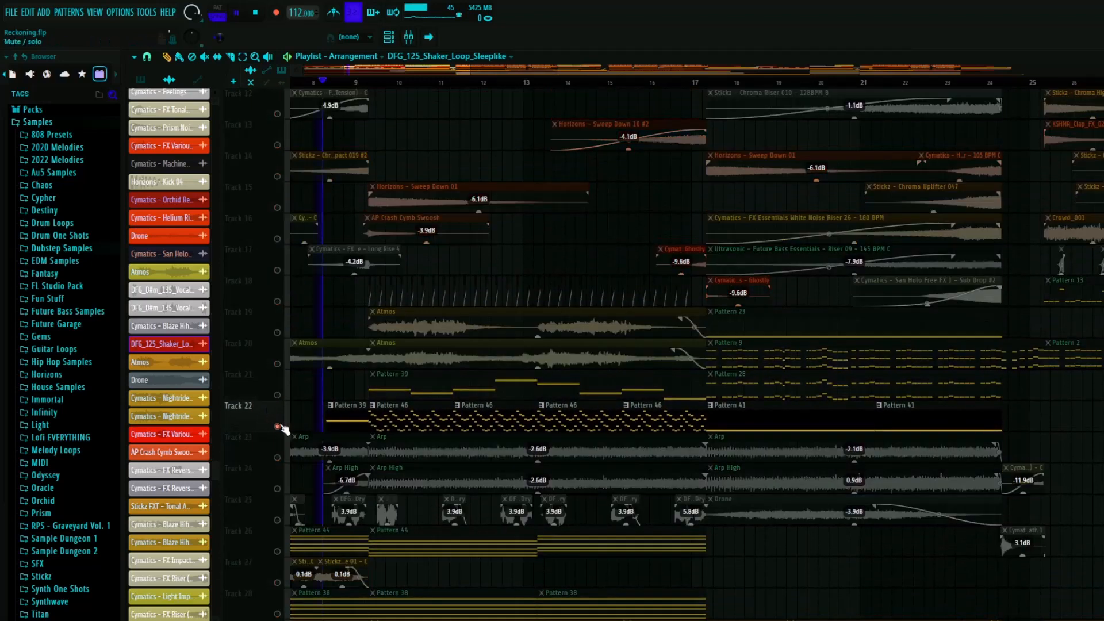
{"action": "key", "text": "space"}
{"action": "scroll", "coordinate": [324, 415], "scroll_direction": "up", "scroll_amount": 8}
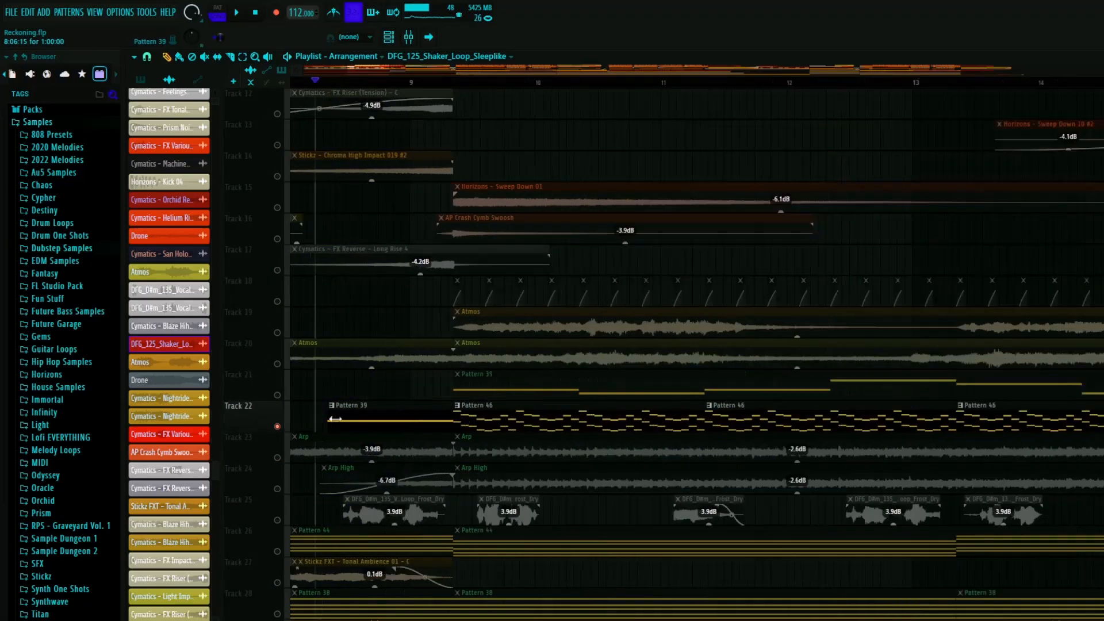
{"action": "left_click_drag", "start_coordinate": [478, 434], "coordinate": [491, 377]}
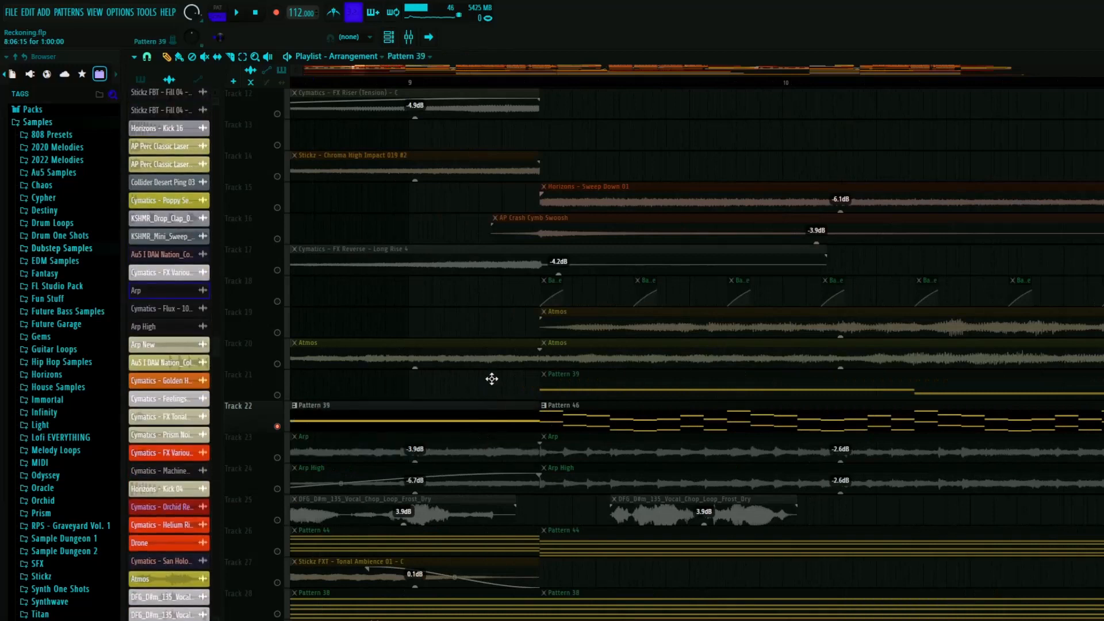
- Solo track 21 and play its Pattern 39 clips from just after bar 8
{"action": "left_click", "coordinate": [277, 395], "text": "ctrl"}
{"action": "scroll", "coordinate": [383, 373], "scroll_direction": "down", "scroll_amount": 8}
{"action": "key", "text": "space"}
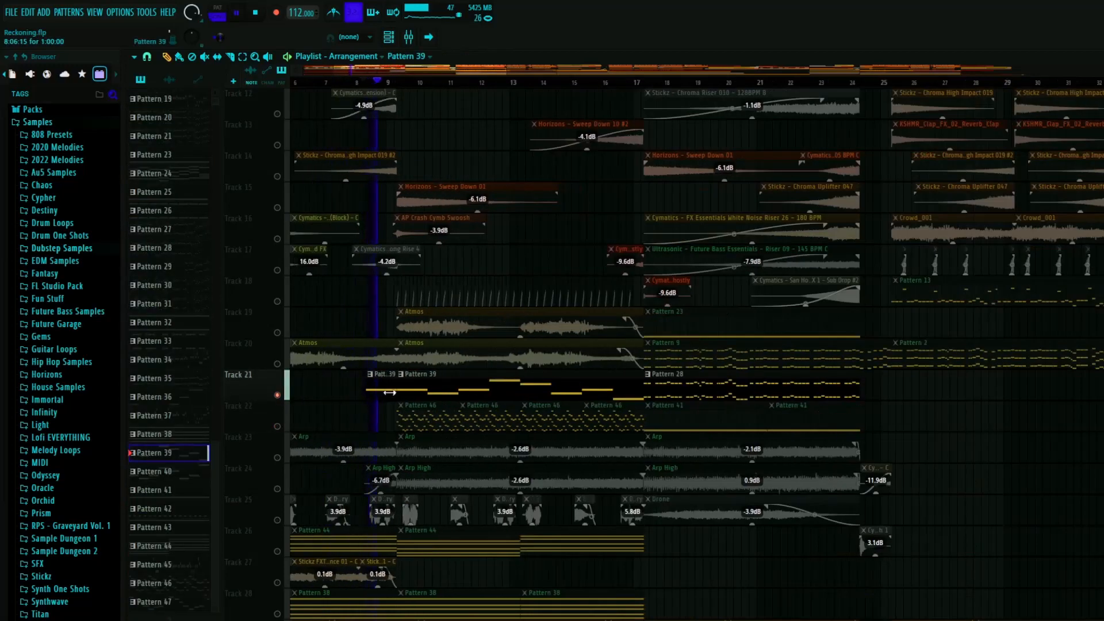
{"action": "scroll", "coordinate": [408, 401], "scroll_direction": "up", "scroll_amount": 4}
{"action": "scroll", "coordinate": [400, 406], "scroll_direction": "down", "scroll_amount": 6}
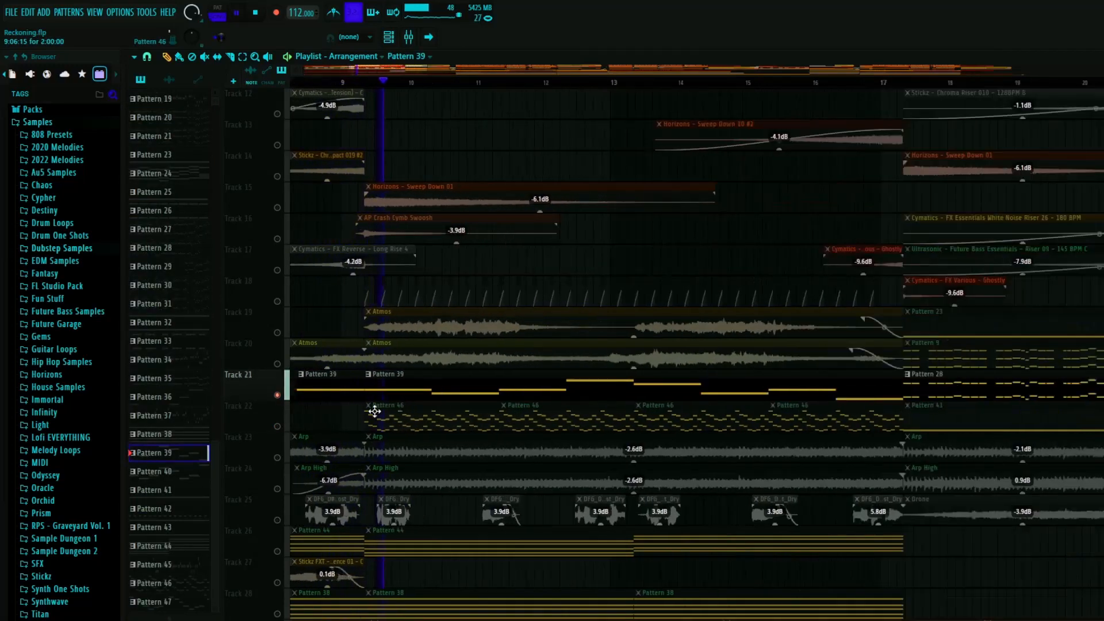
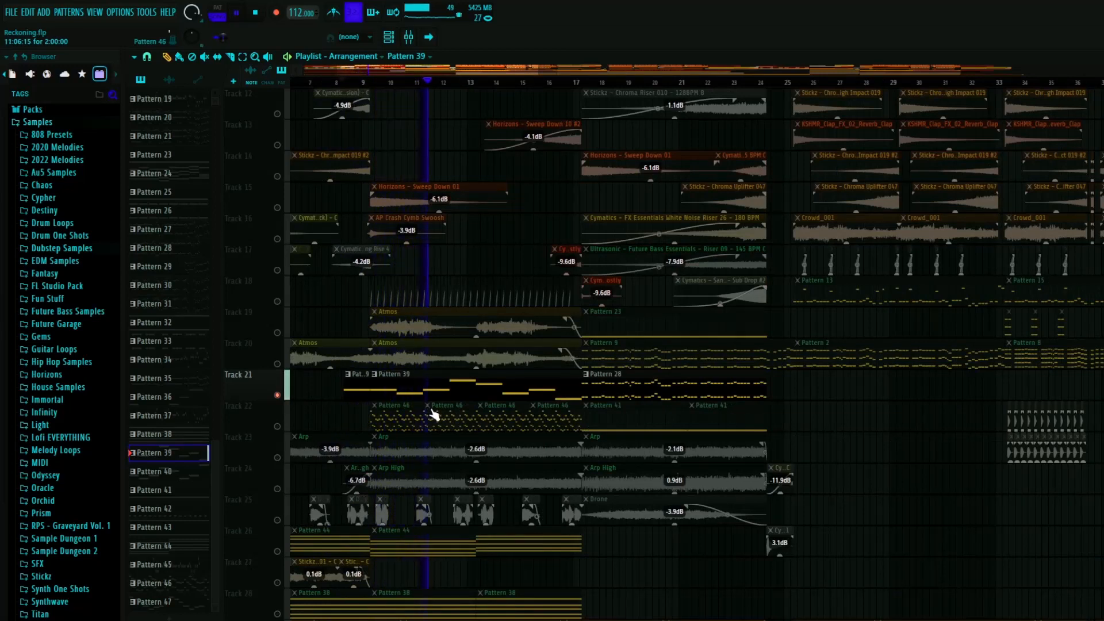
- Open the Pattern 39 clip on track 21, stop playback, and view its Vital #11 notes in the piano roll
{"action": "double_click", "coordinate": [496, 390]}
{"action": "key", "text": "space"}
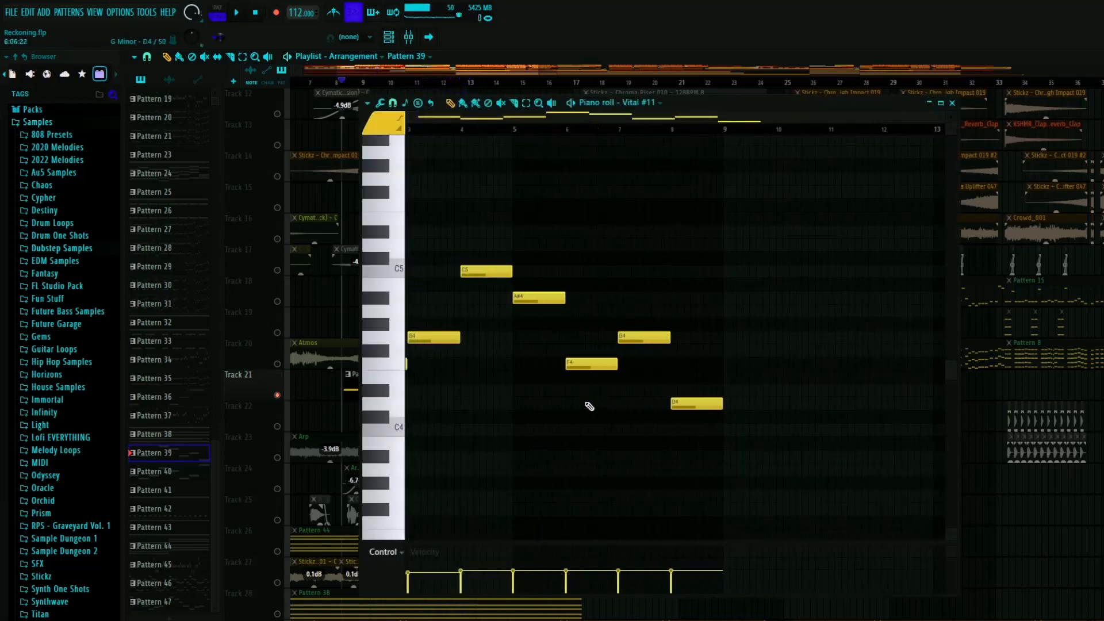
{"action": "left_click", "coordinate": [952, 104]}
- Solo track 22 instead of track 21, play its clips, and view the Pattern 46 notes in the piano roll
{"action": "right_click", "coordinate": [278, 366]}
{"action": "right_click", "coordinate": [278, 426]}
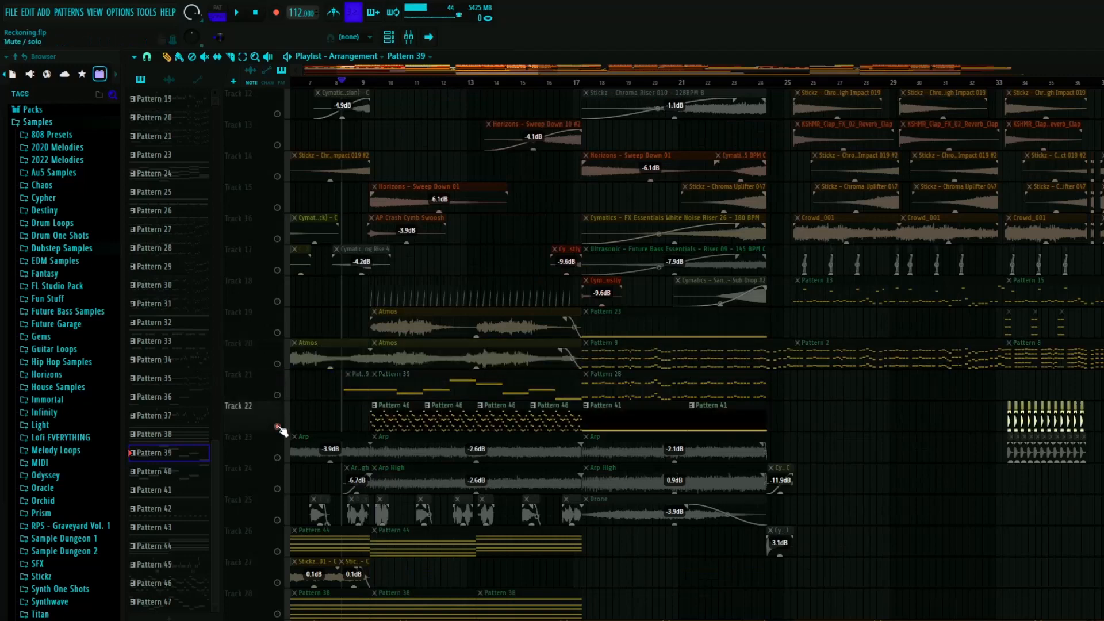
{"action": "key", "text": "space"}
{"action": "scroll", "coordinate": [360, 431], "scroll_direction": "up", "scroll_amount": 3}
{"action": "scroll", "coordinate": [443, 417], "scroll_direction": "up", "scroll_amount": 3}
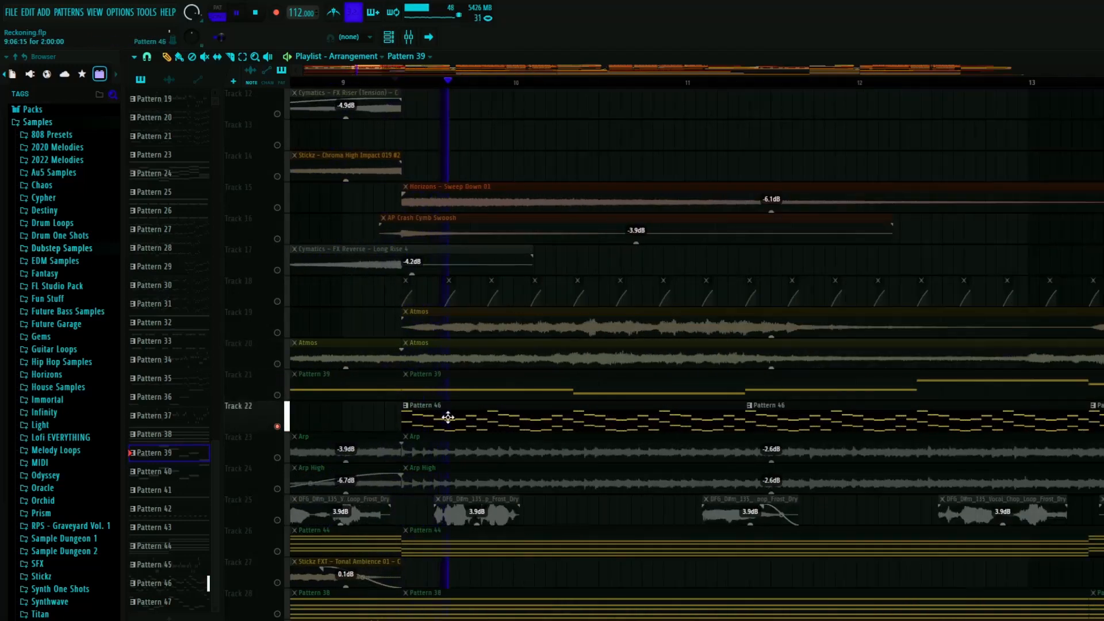
{"action": "double_click", "coordinate": [447, 418]}
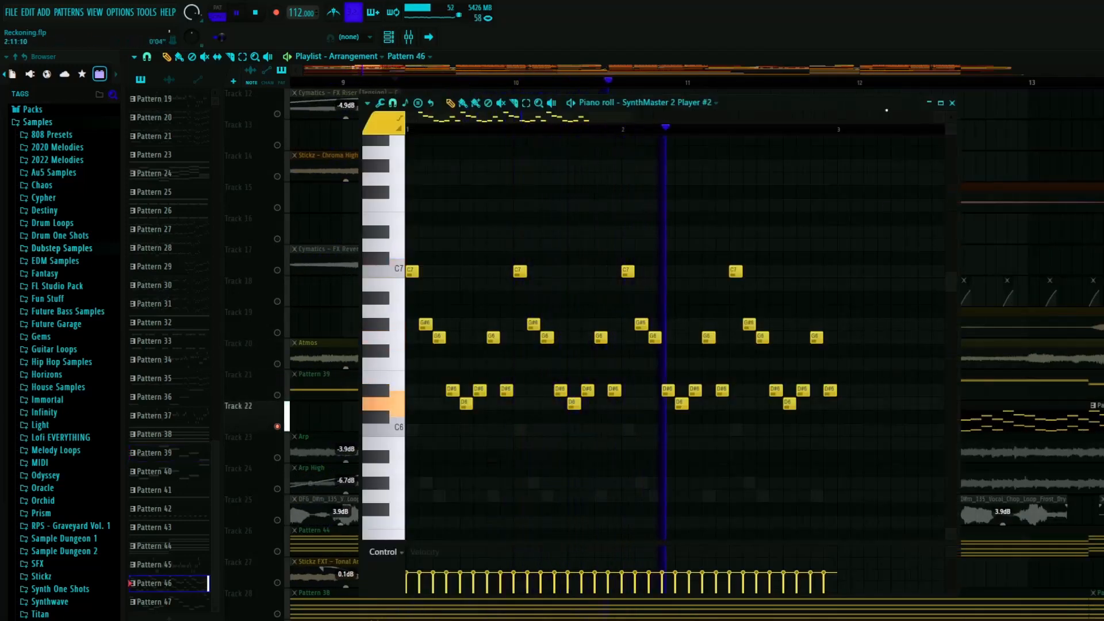
{"action": "key", "text": "space"}
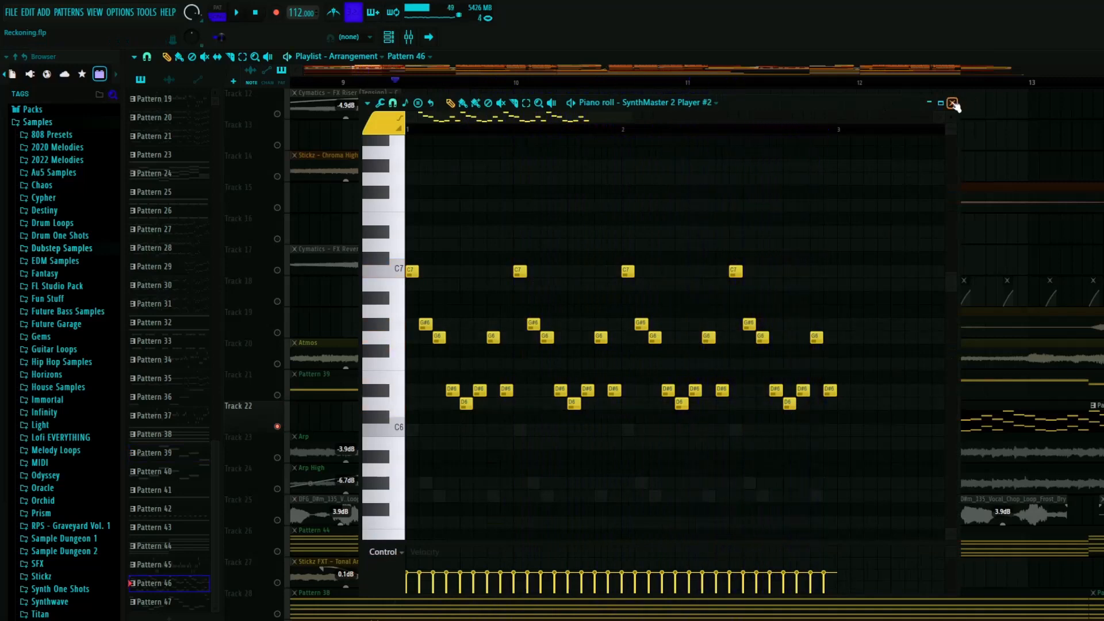
{"action": "left_click", "coordinate": [953, 103]}
- Reopen the first Pattern 46 clip on track 22 and examine its arpeggio notes up close in the piano roll
{"action": "scroll", "coordinate": [436, 458], "scroll_direction": "down", "scroll_amount": 2}
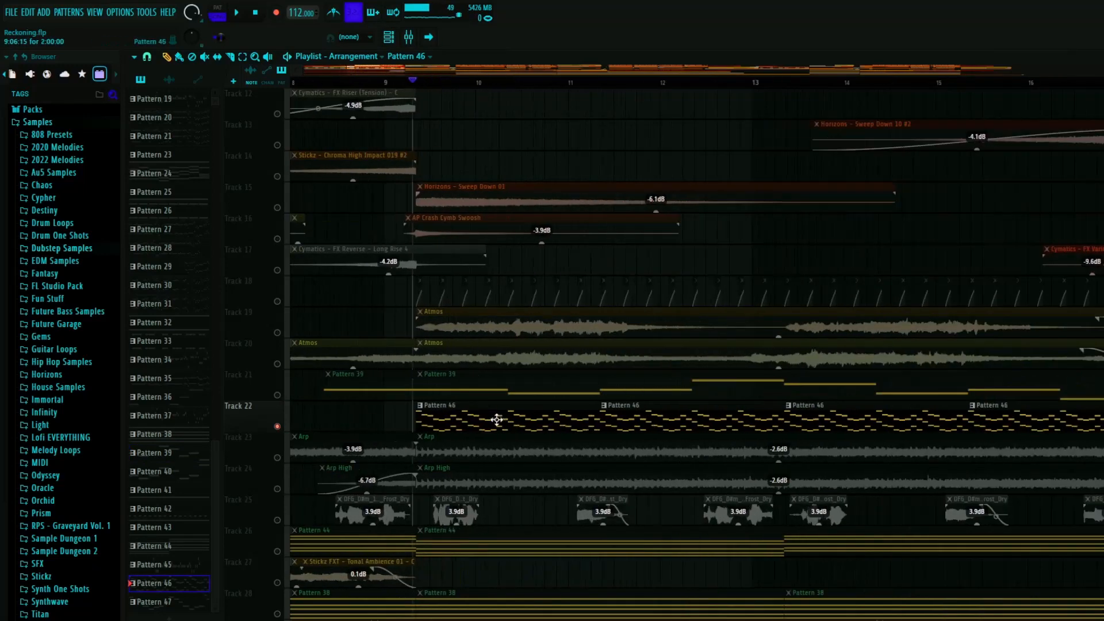
{"action": "double_click", "coordinate": [501, 410]}
{"action": "scroll", "coordinate": [408, 391], "scroll_direction": "up", "scroll_amount": 5}
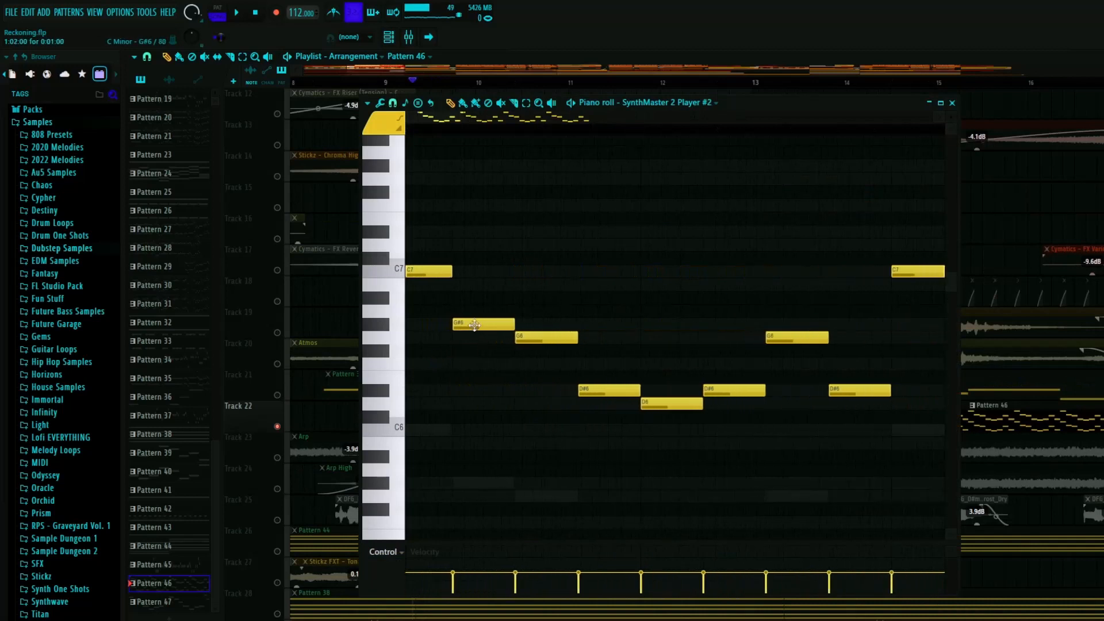
{"action": "scroll", "coordinate": [486, 361], "scroll_direction": "down", "scroll_amount": 4}
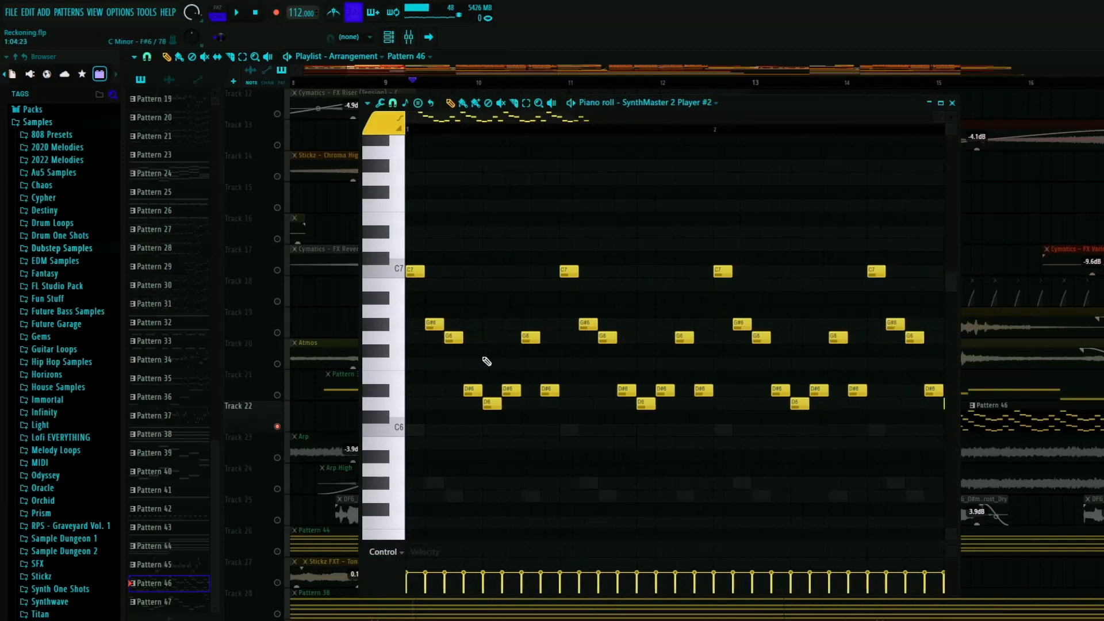
{"action": "left_click", "coordinate": [953, 103]}
- Play the soloed Pattern 46 clips from just after bar 9, stop, and place the playhead near bar 16
{"action": "scroll", "coordinate": [481, 352], "scroll_direction": "down", "scroll_amount": 2}
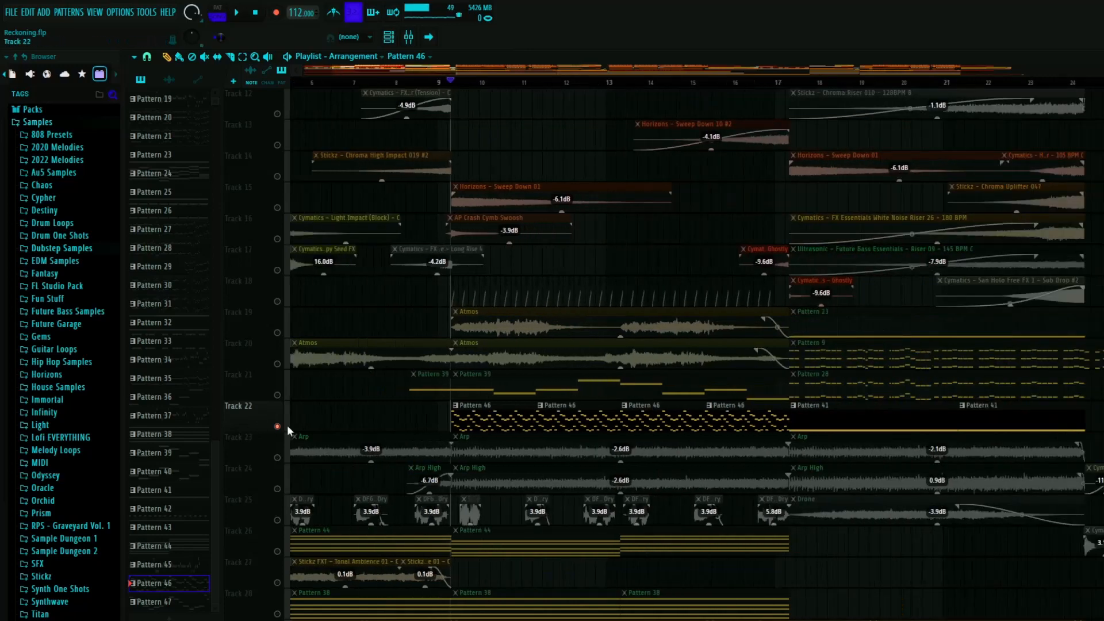
{"action": "key", "text": "space"}
{"action": "scroll", "coordinate": [345, 432], "scroll_direction": "down", "scroll_amount": 1}
{"action": "scroll", "coordinate": [495, 414], "scroll_direction": "up", "scroll_amount": 4}
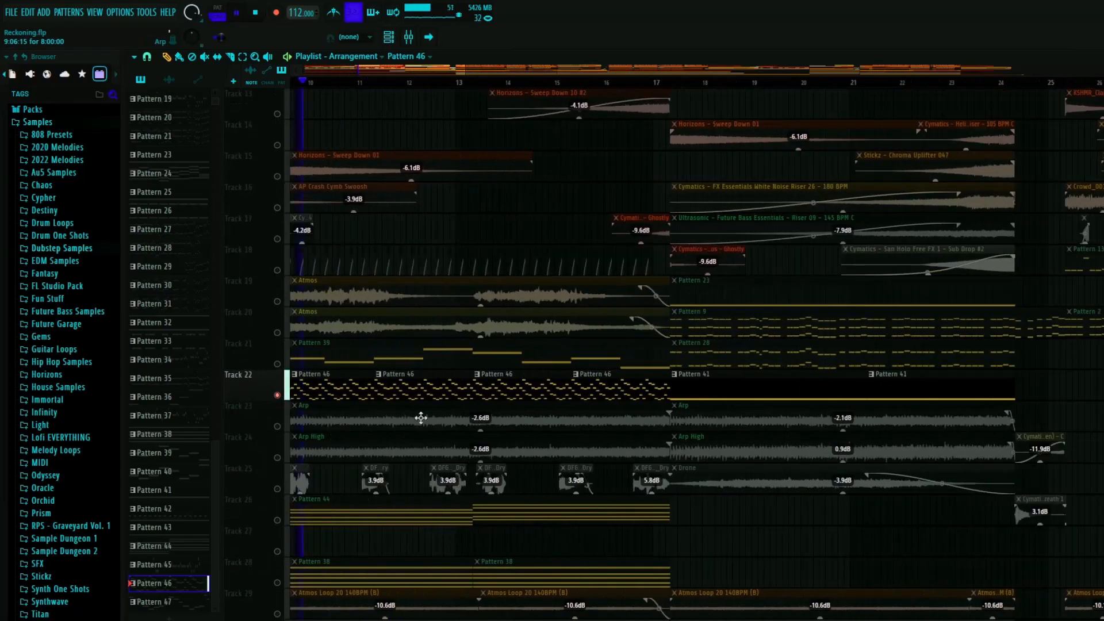
{"action": "scroll", "coordinate": [424, 404], "scroll_direction": "down", "scroll_amount": 4}
{"action": "key", "text": "space"}
{"action": "left_click", "coordinate": [510, 83]}
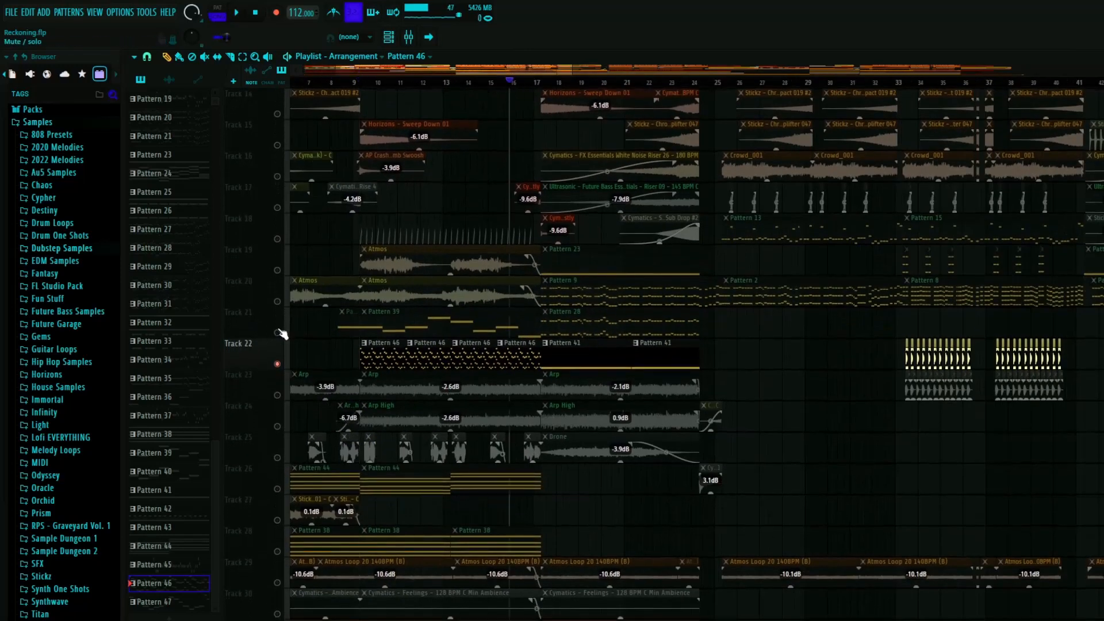
- Solo track 21 and play it briefly, set the playhead at about bar 13, and re-enable all tracks
{"action": "right_click", "coordinate": [279, 332]}
{"action": "key", "text": "space"}
{"action": "key", "text": "space"}
{"action": "scroll", "coordinate": [510, 361], "scroll_direction": "down", "scroll_amount": 3}
{"action": "left_click", "coordinate": [468, 83]}
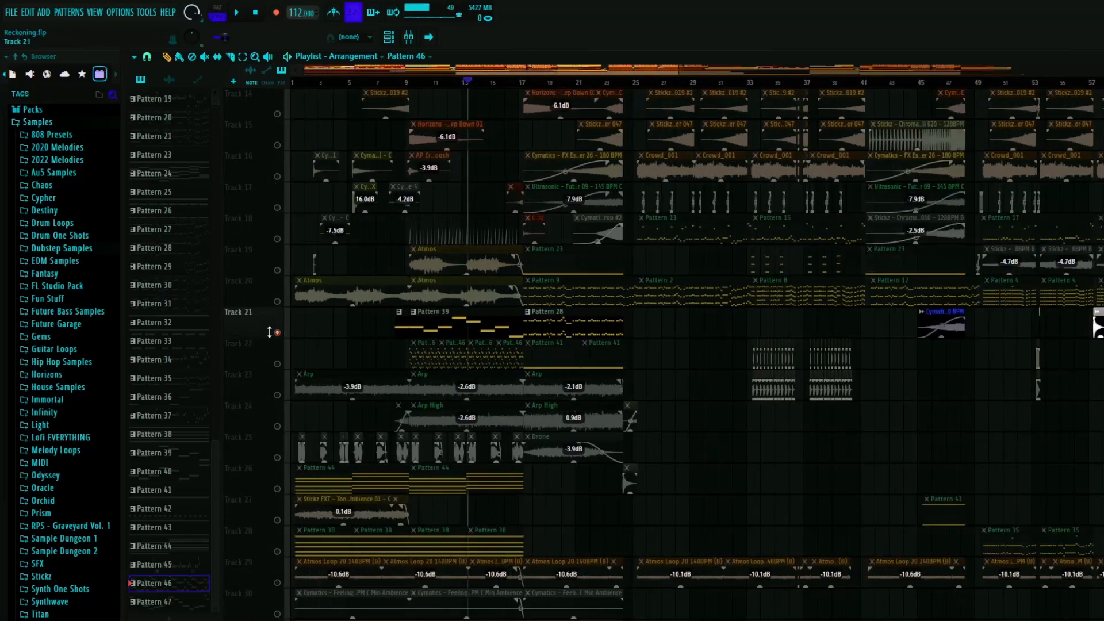
{"action": "right_click", "coordinate": [275, 332]}
- Set the playhead just after bar 16, open Pattern 39's Vital #11 channel, and inspect its Reese Bass voice and effects settings
{"action": "scroll", "coordinate": [467, 291], "scroll_direction": "up", "scroll_amount": 5}
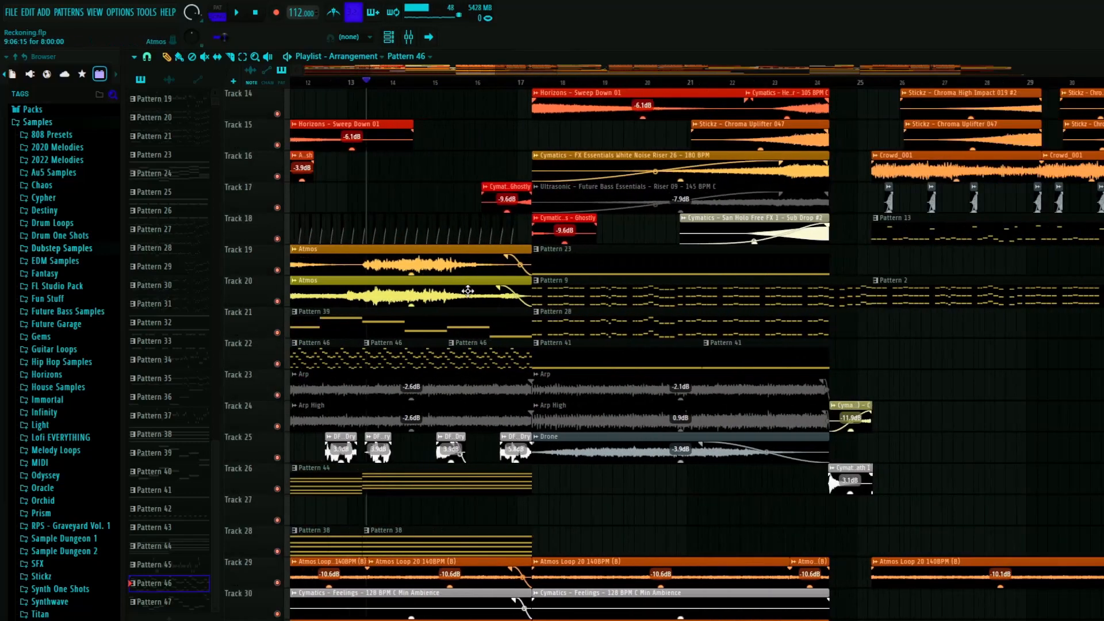
{"action": "scroll", "coordinate": [467, 291], "scroll_direction": "up", "scroll_amount": 4}
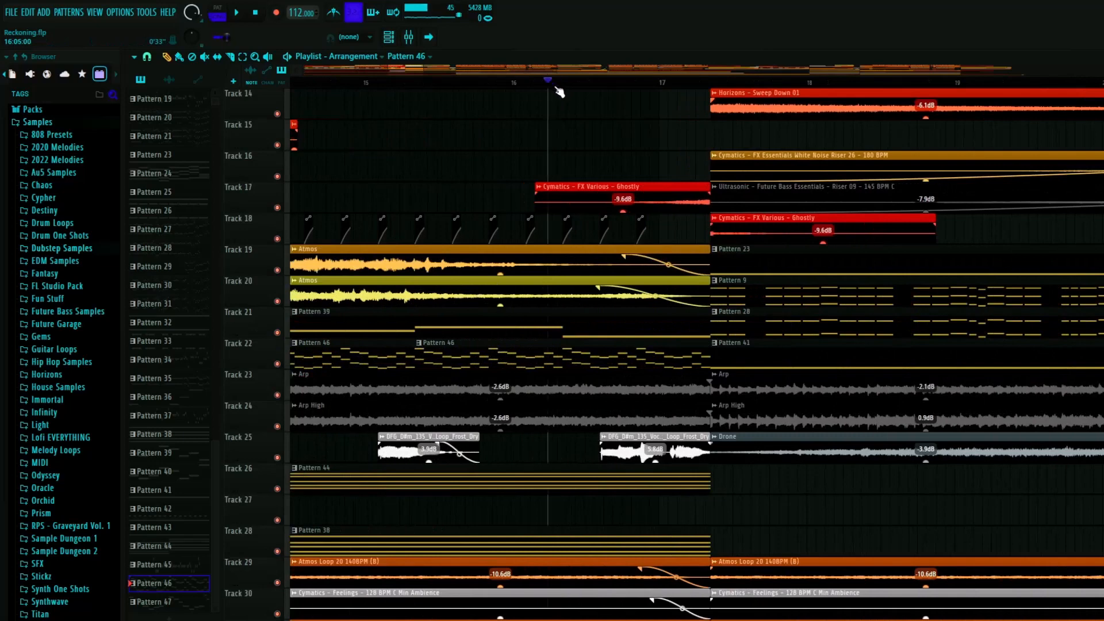
{"action": "left_click", "coordinate": [558, 83]}
{"action": "double_click", "coordinate": [419, 318]}
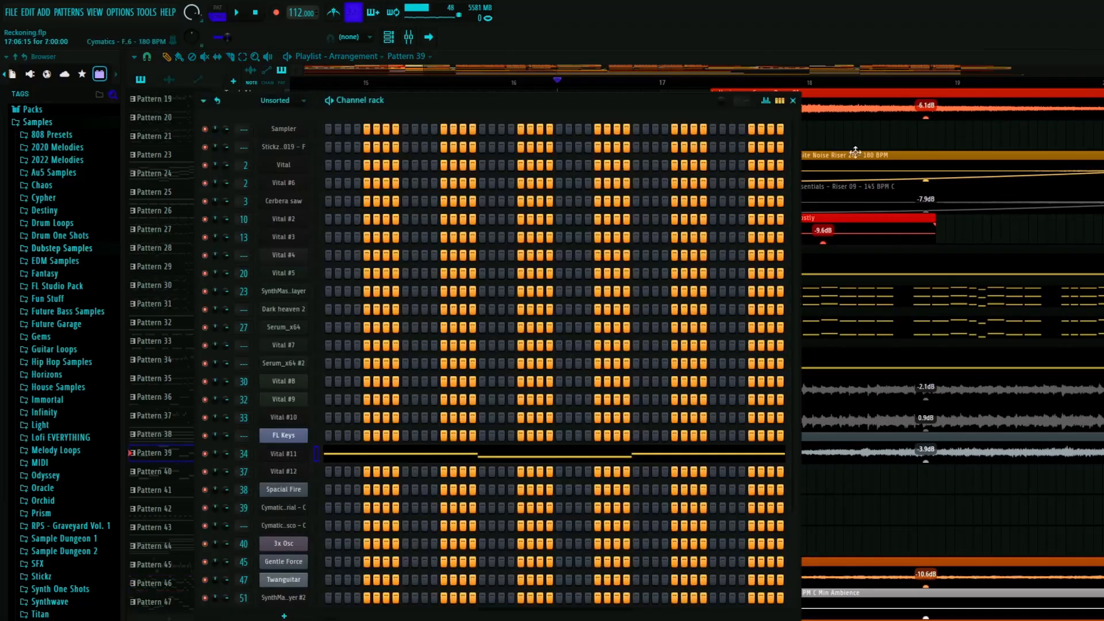
{"action": "left_click", "coordinate": [283, 453]}
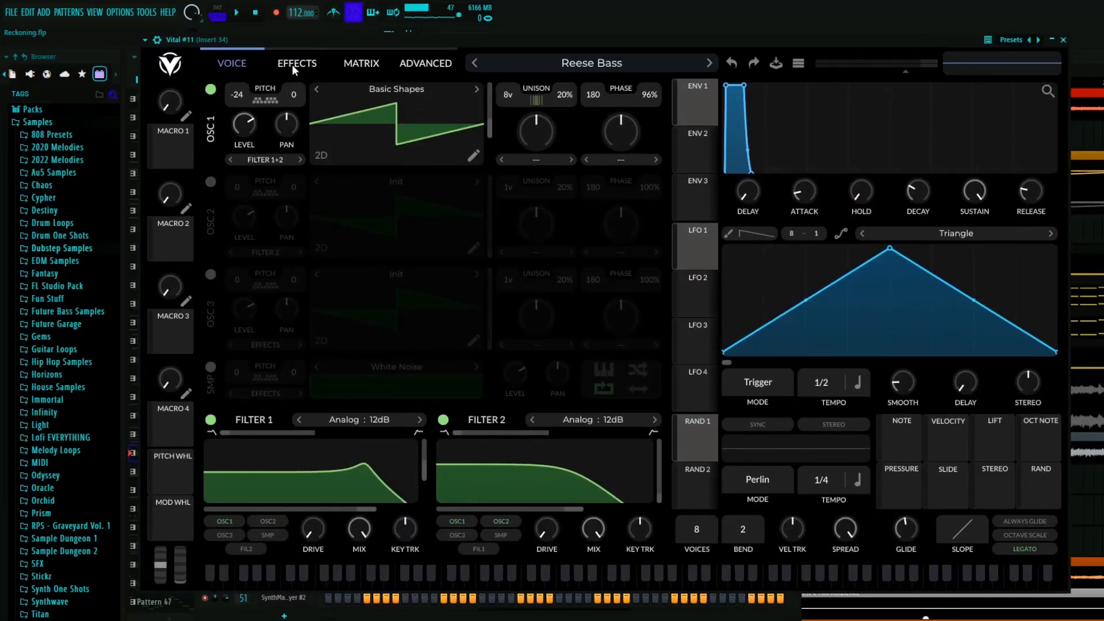
{"action": "left_click", "coordinate": [295, 66]}
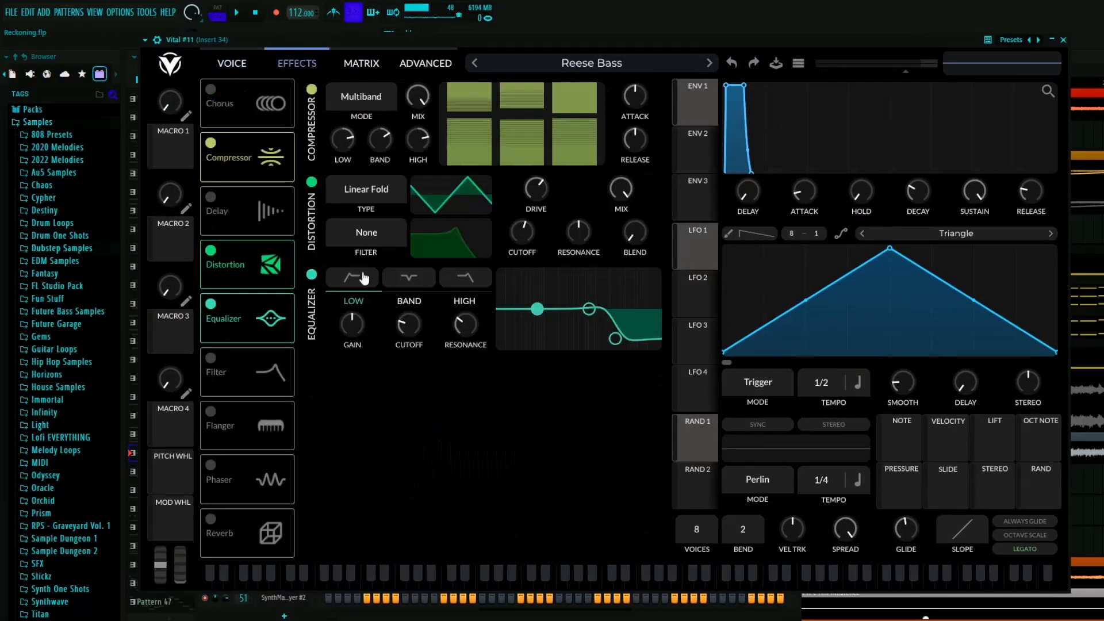
{"action": "left_click", "coordinate": [233, 63]}
{"action": "left_click", "coordinate": [1063, 39]}
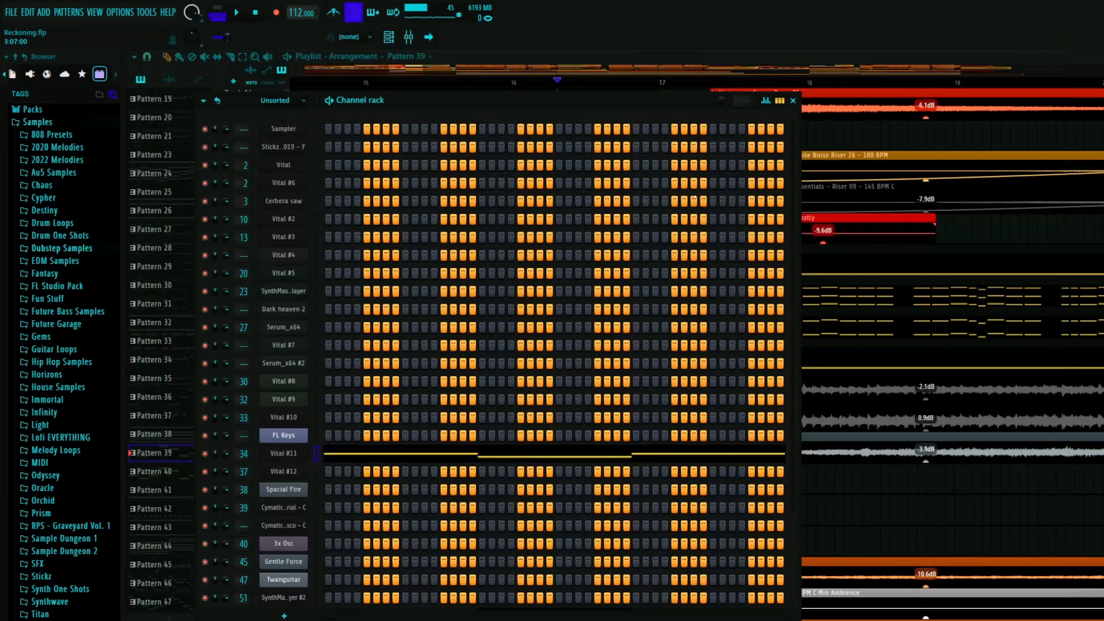
- Inspect the first Fruity parametric EQ 2, kHs Pitch Shifter and 40Hz cut effects on mixer Insert 34
{"action": "key", "text": "F9"}
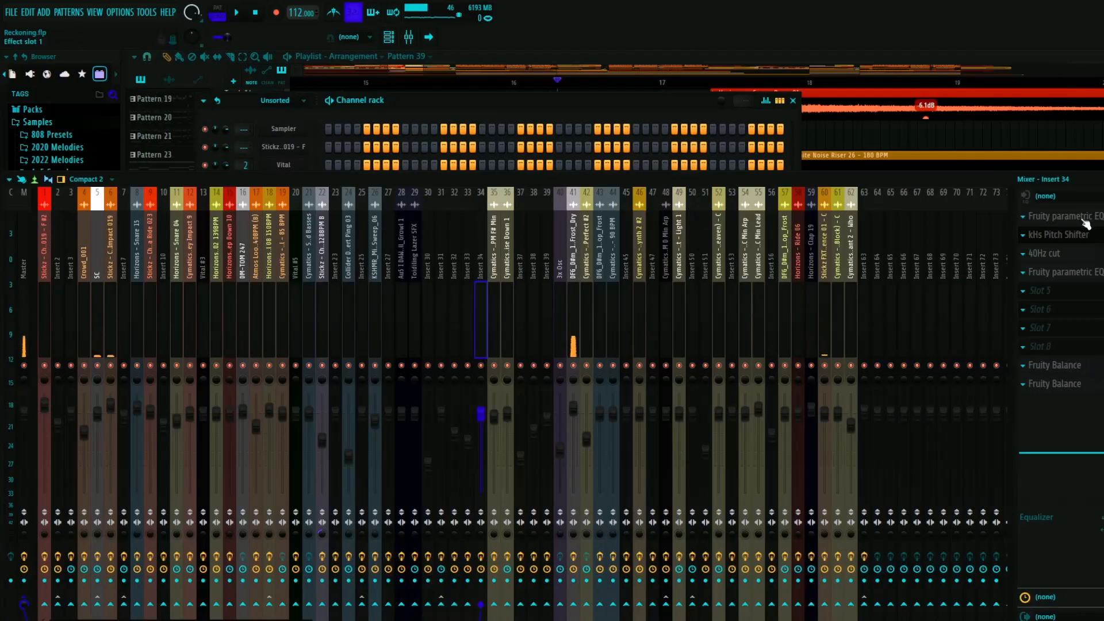
{"action": "left_click", "coordinate": [1086, 223]}
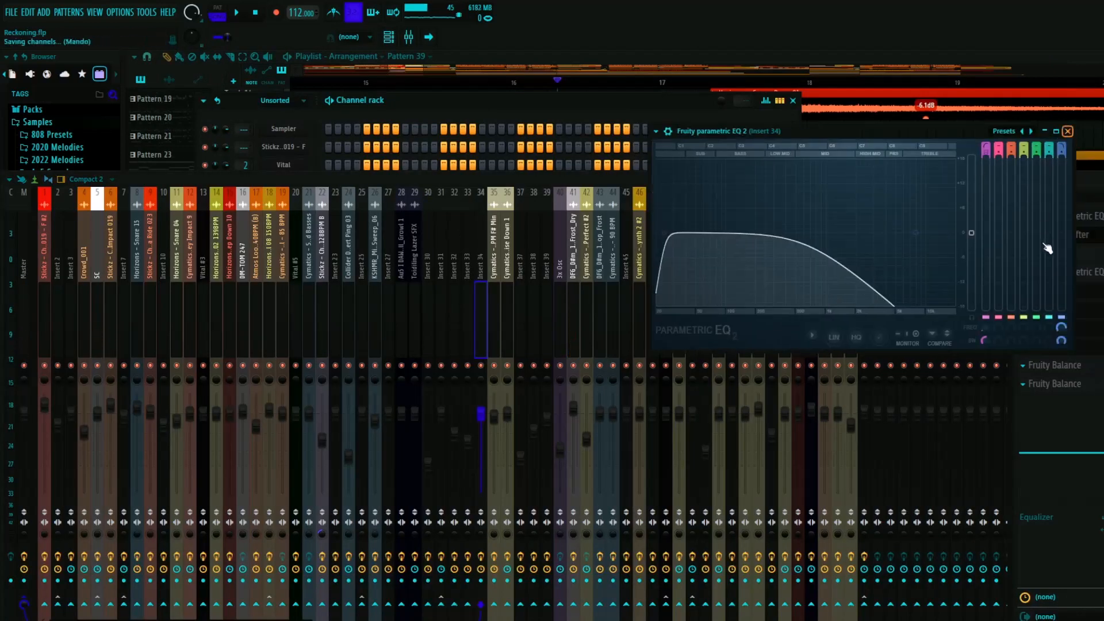
{"action": "left_click", "coordinate": [1067, 131]}
{"action": "left_click", "coordinate": [1061, 235]}
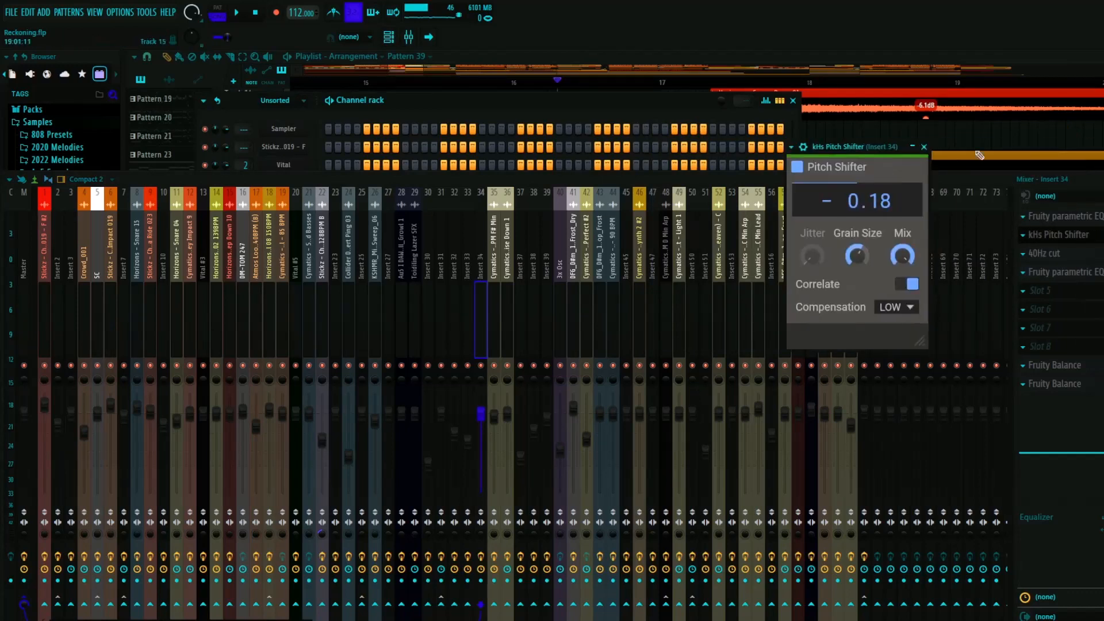
{"action": "left_click", "coordinate": [924, 147]}
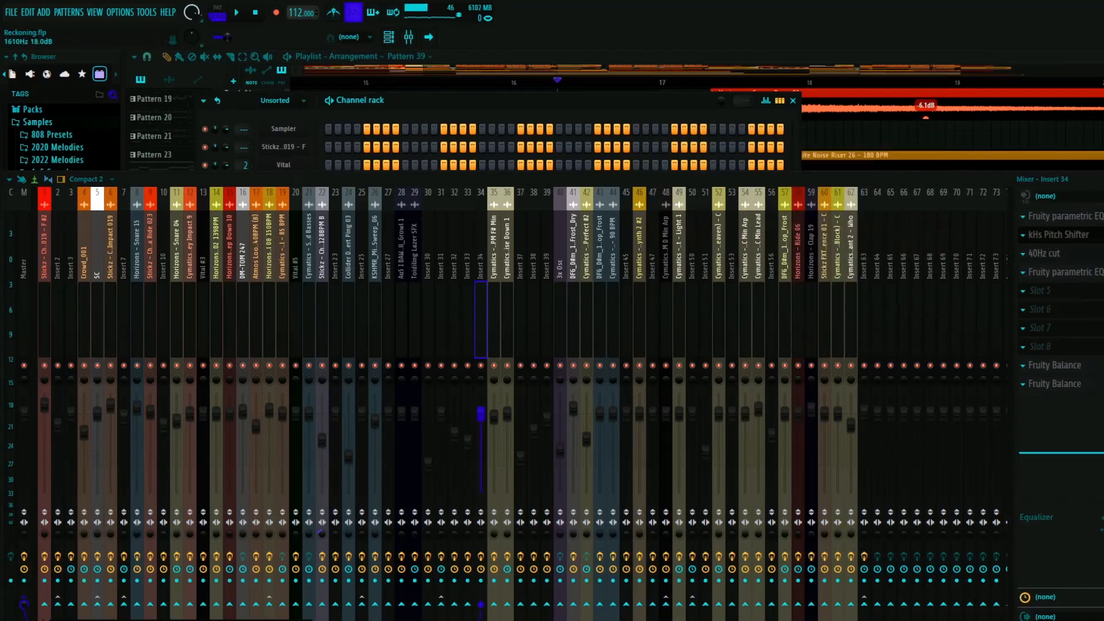
{"action": "left_click", "coordinate": [1057, 253]}
{"action": "left_click", "coordinate": [803, 58]}
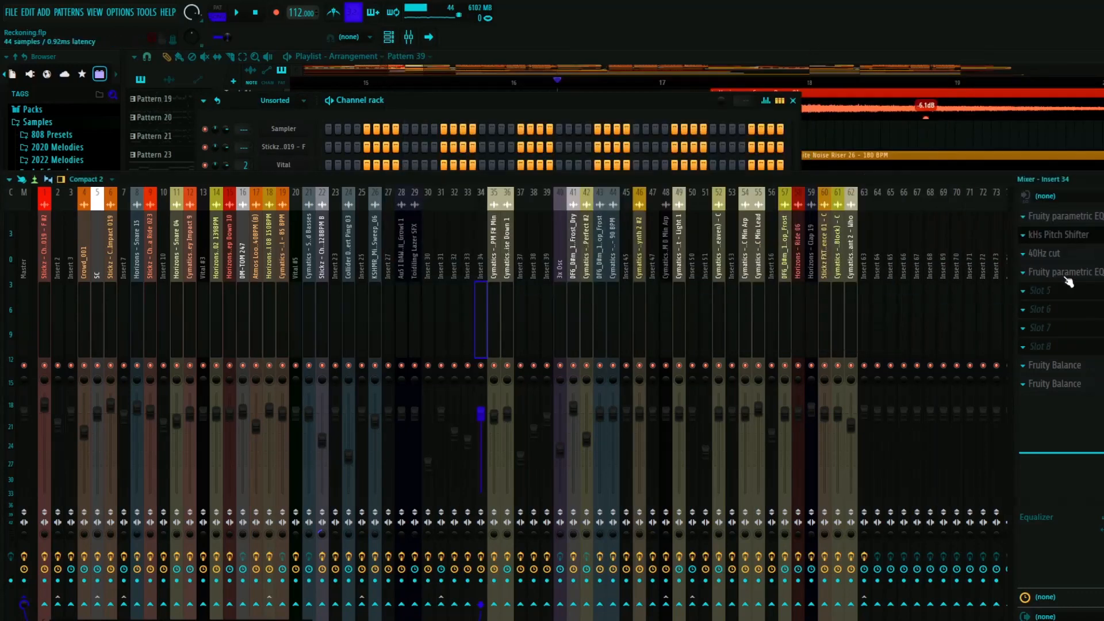
- Open Insert 34's second Fruity parametric EQ 2 and watch it during playback, switching from song to pattern mode
{"action": "left_click", "coordinate": [1056, 272]}
{"action": "left_click_drag", "start_coordinate": [1012, 86], "coordinate": [673, 96]}
{"action": "key", "text": "space"}
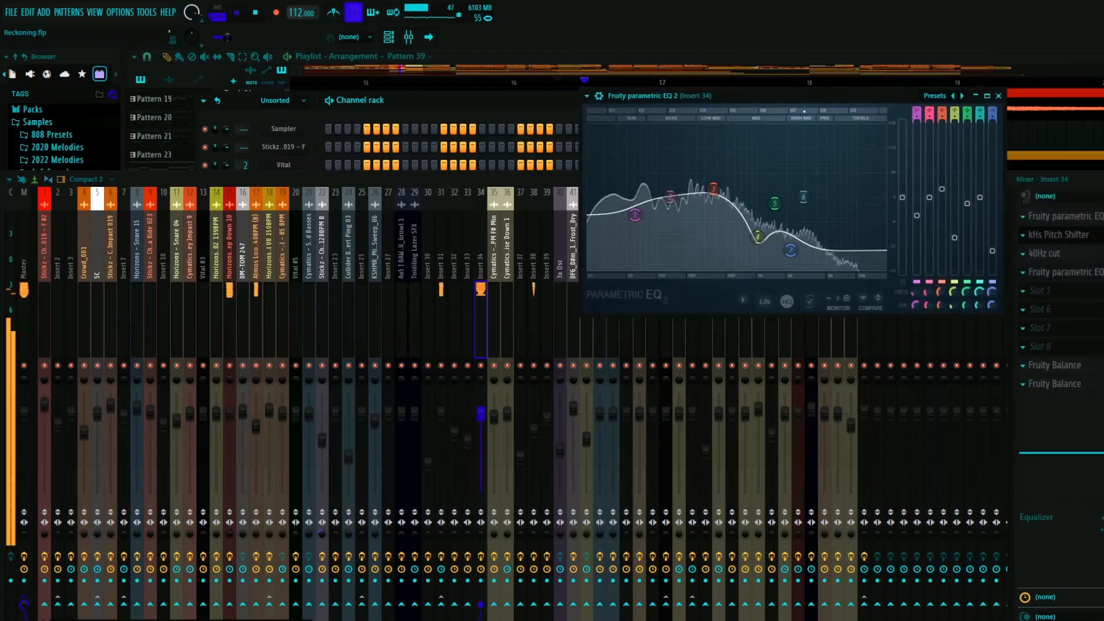
{"action": "left_click", "coordinate": [222, 11]}
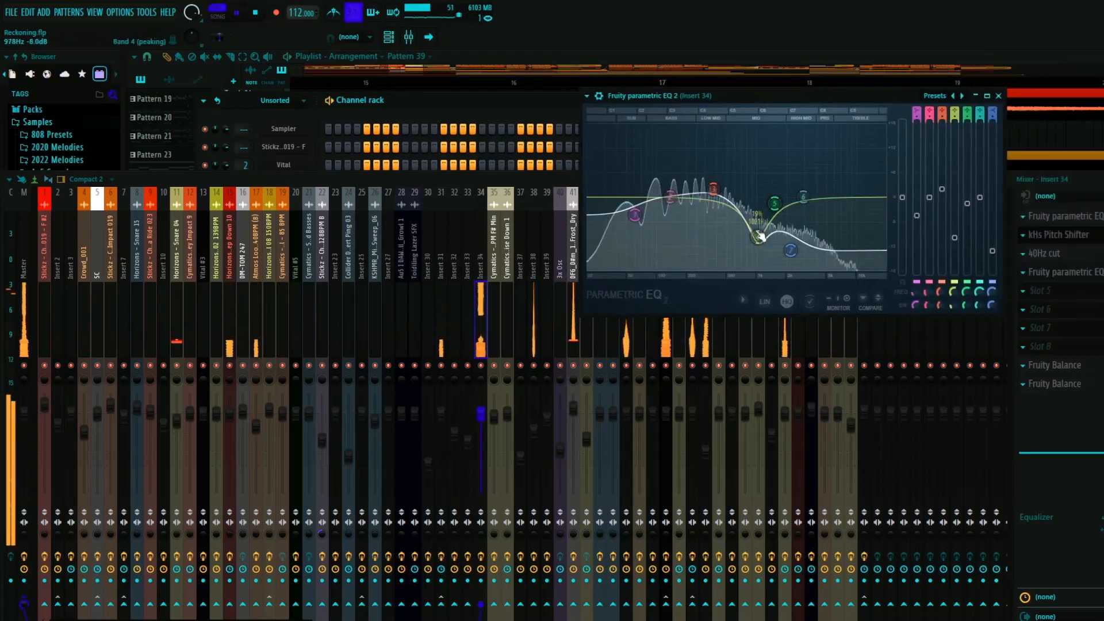
{"action": "left_click", "coordinate": [998, 95]}
{"action": "key", "text": "space"}
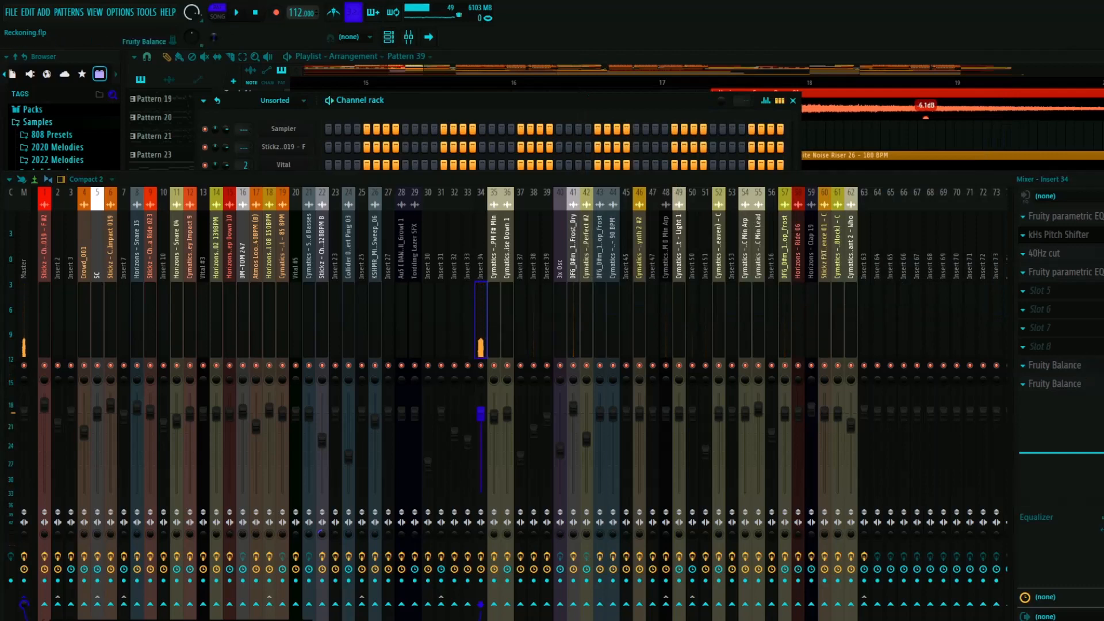
- Inspect the first Fruity Balance on Insert 34, and close the mixer and channel rack
{"action": "left_click", "coordinate": [1055, 366]}
{"action": "left_click", "coordinate": [1001, 168]}
{"action": "left_click", "coordinate": [1103, 178]}
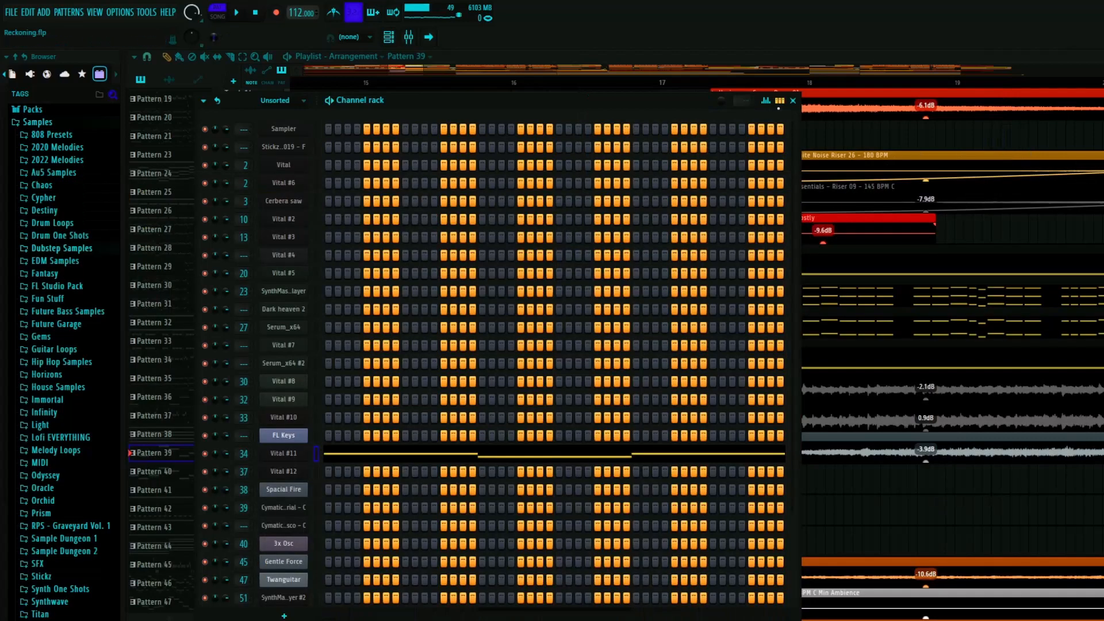
{"action": "left_click", "coordinate": [792, 100]}
- Move the playhead from bar 9 to about bar 15 and examine Pattern 39's Vital #11 notes in the piano roll
{"action": "scroll", "coordinate": [592, 322], "scroll_direction": "down", "scroll_amount": 7}
{"action": "scroll", "coordinate": [465, 374], "scroll_direction": "up", "scroll_amount": 3}
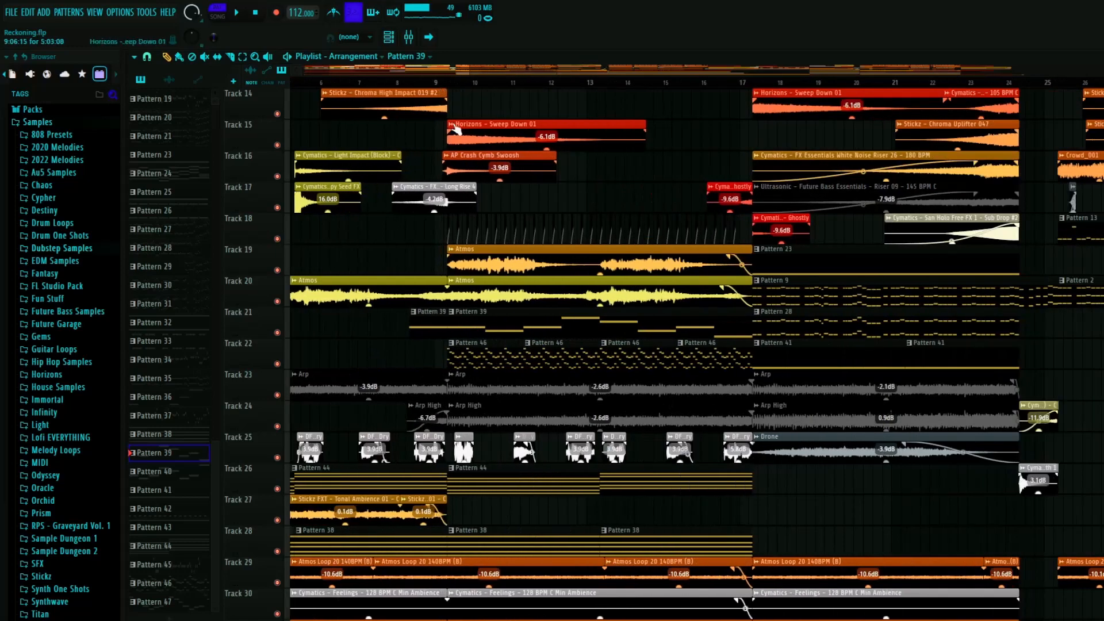
{"action": "left_click_drag", "start_coordinate": [452, 86], "coordinate": [671, 345]}
{"action": "double_click", "coordinate": [490, 322]}
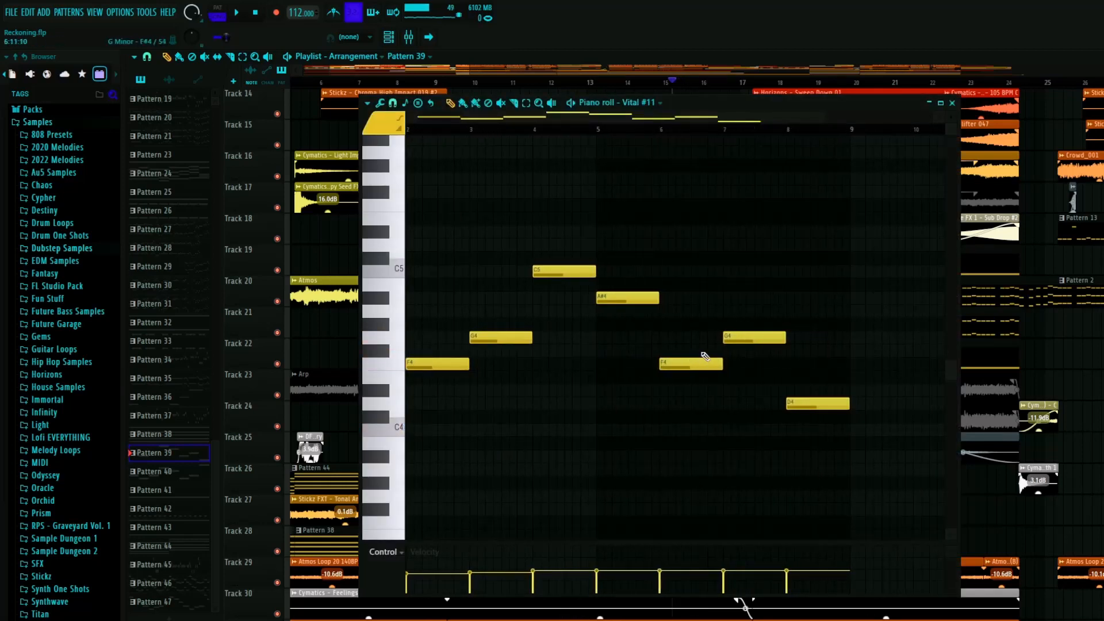
{"action": "left_click", "coordinate": [703, 357]}
{"action": "scroll", "coordinate": [887, 196], "scroll_direction": "up", "scroll_amount": 3}
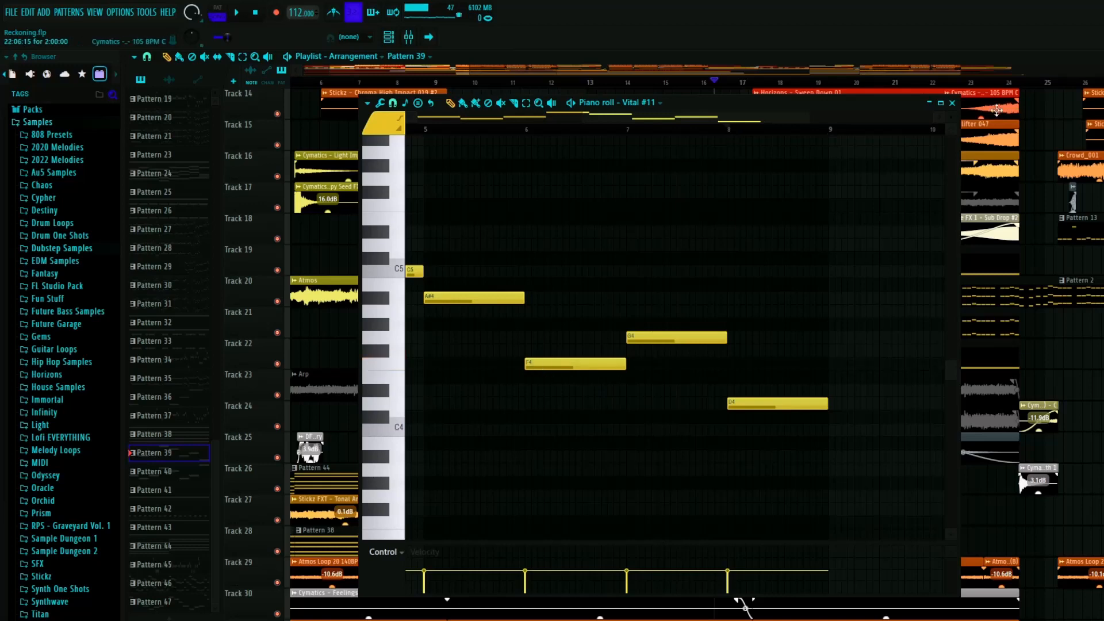
{"action": "left_click", "coordinate": [952, 102]}
- Move the playhead back to just after bar 13 and select the Pattern 46 clip that starts there on track 22
{"action": "scroll", "coordinate": [707, 141], "scroll_direction": "up", "scroll_amount": 5}
{"action": "left_click", "coordinate": [722, 84]}
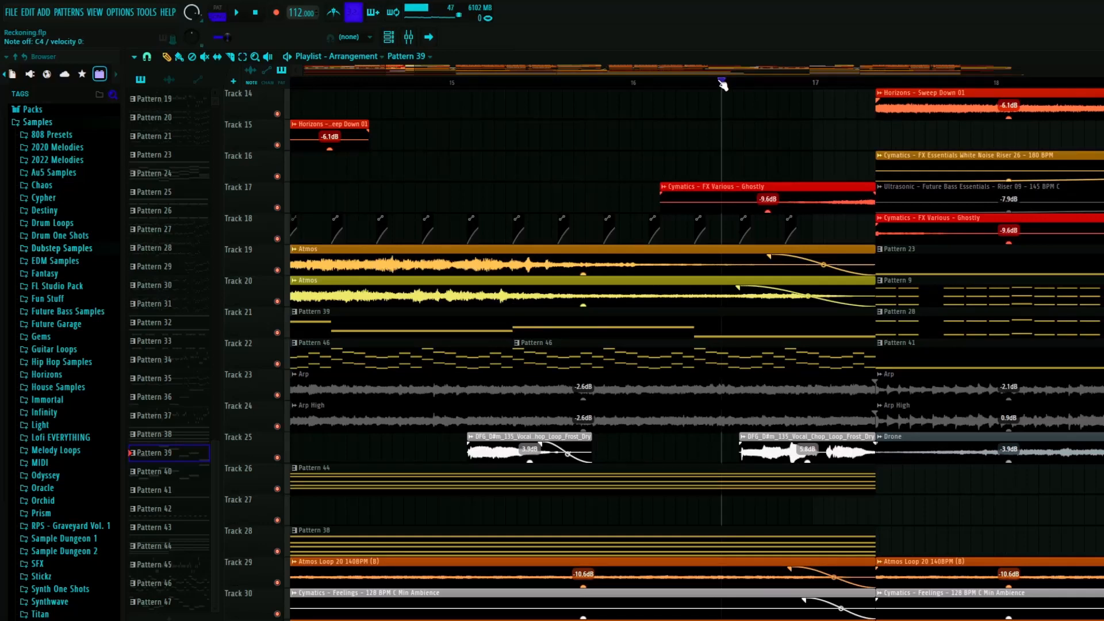
{"action": "scroll", "coordinate": [636, 224], "scroll_direction": "down", "scroll_amount": 3}
{"action": "scroll", "coordinate": [606, 239], "scroll_direction": "down", "scroll_amount": 5}
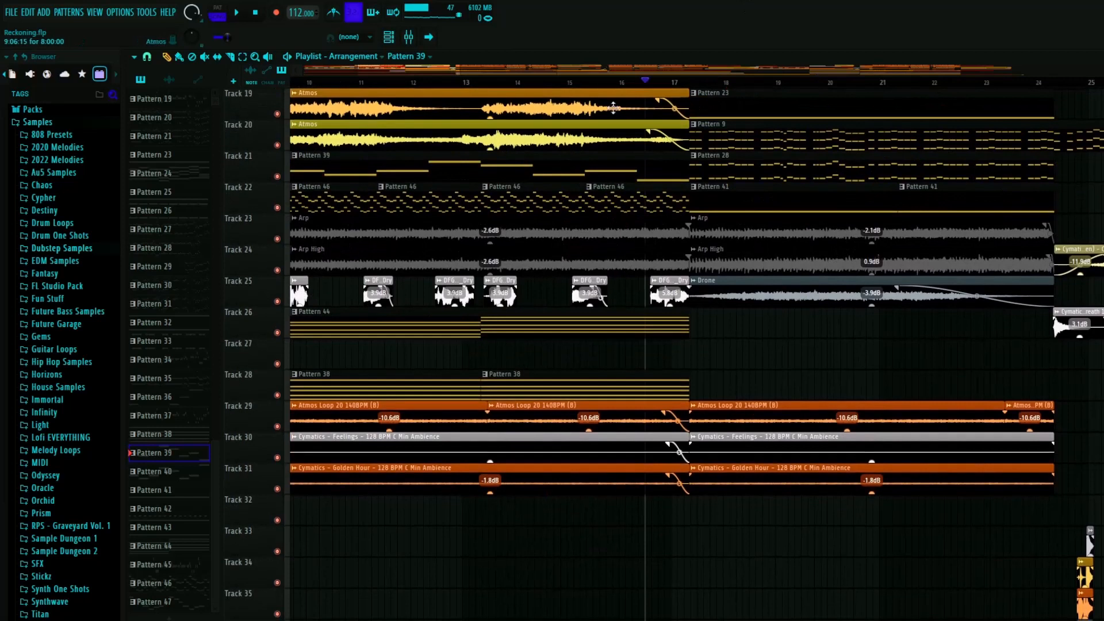
{"action": "left_click_drag", "start_coordinate": [638, 84], "coordinate": [480, 83]}
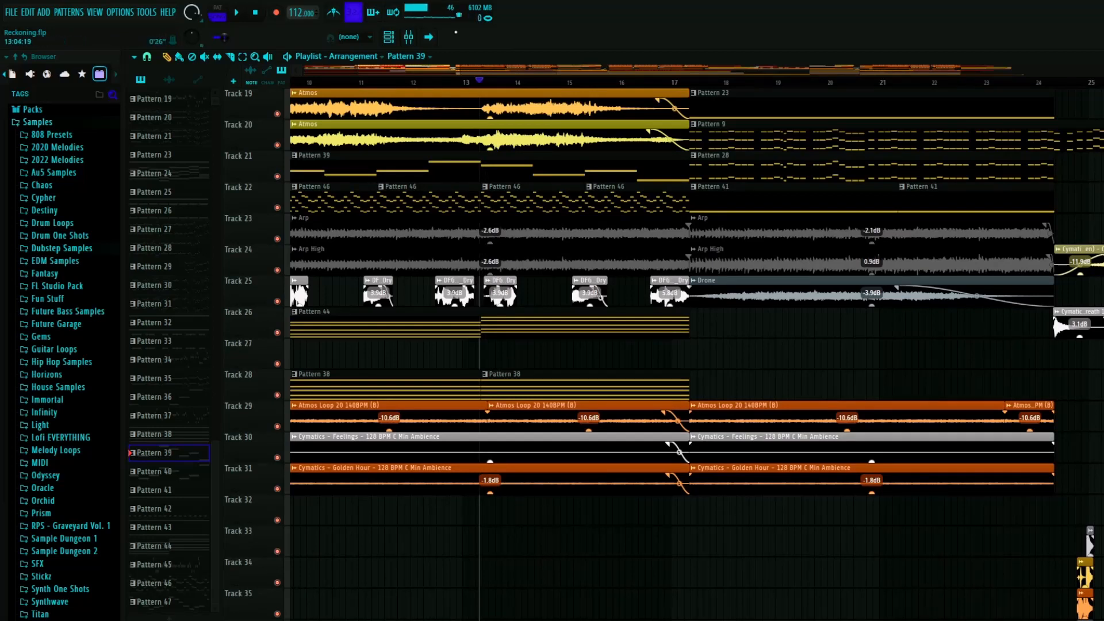
{"action": "scroll", "coordinate": [529, 345], "scroll_direction": "up", "scroll_amount": 6}
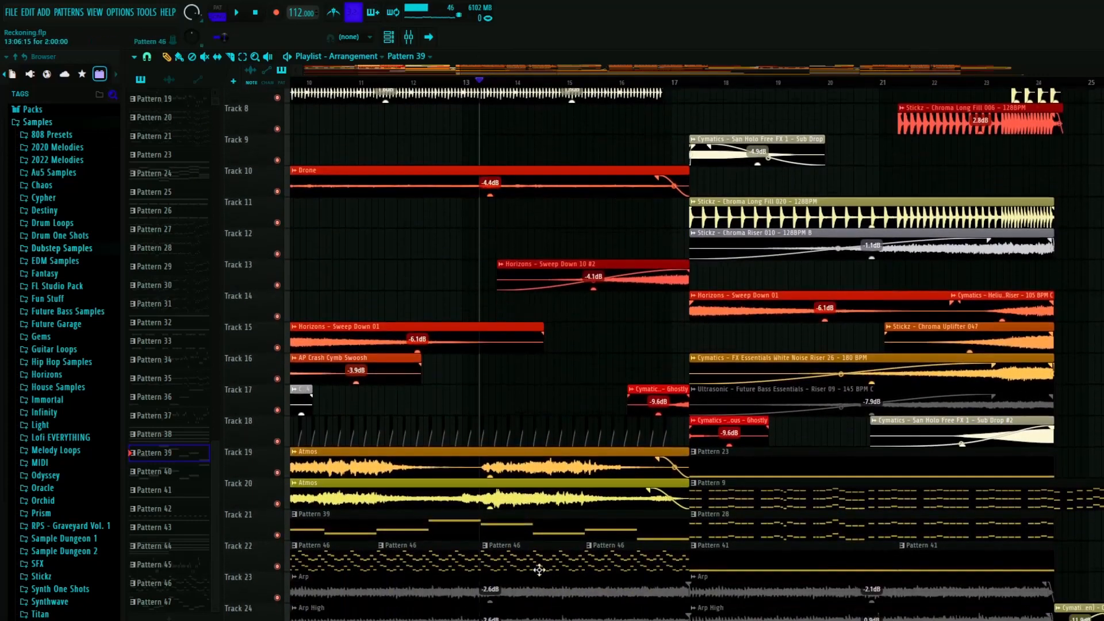
{"action": "left_click", "coordinate": [526, 543]}
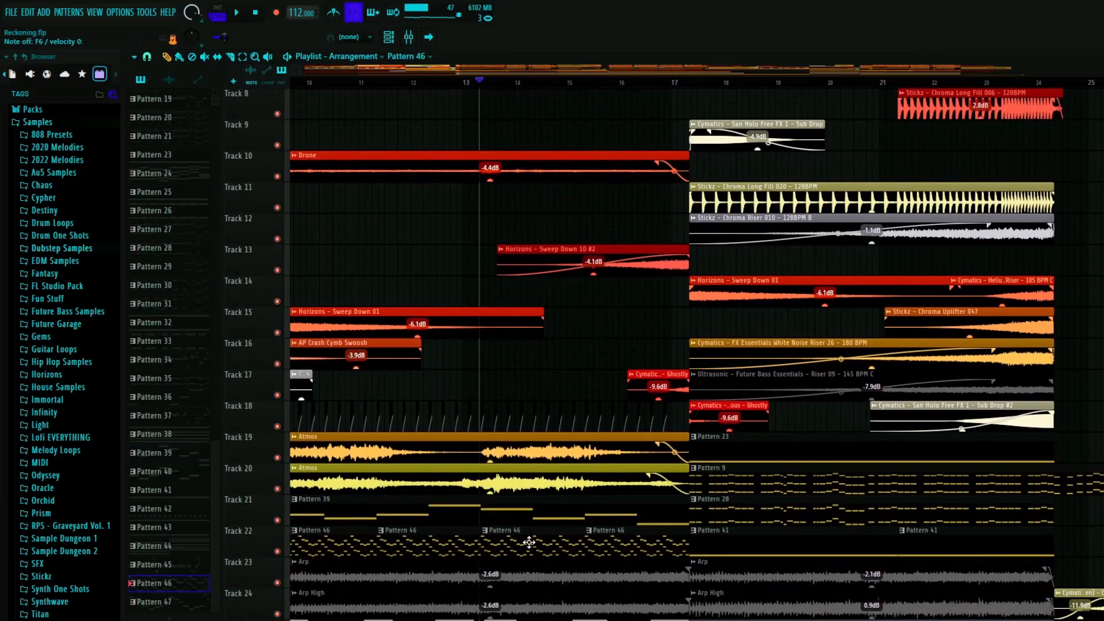
- Place the playhead shortly before bar 17 and play the transition into the next section
{"action": "left_click", "coordinate": [685, 84]}
{"action": "scroll", "coordinate": [536, 393], "scroll_direction": "down", "scroll_amount": 3}
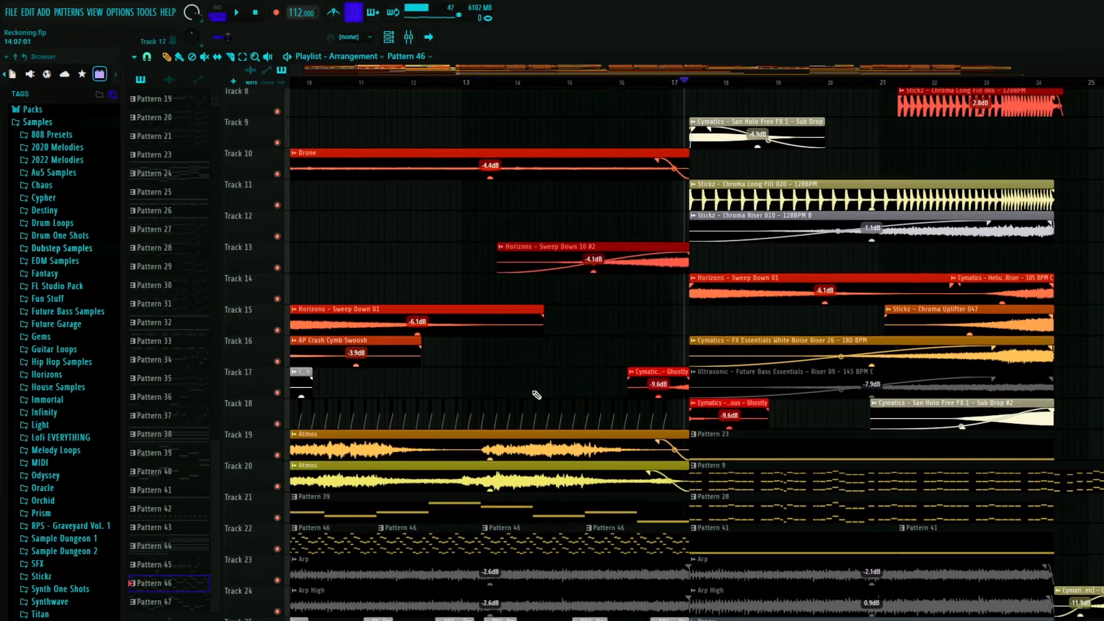
{"action": "scroll", "coordinate": [620, 219], "scroll_direction": "down", "scroll_amount": 3}
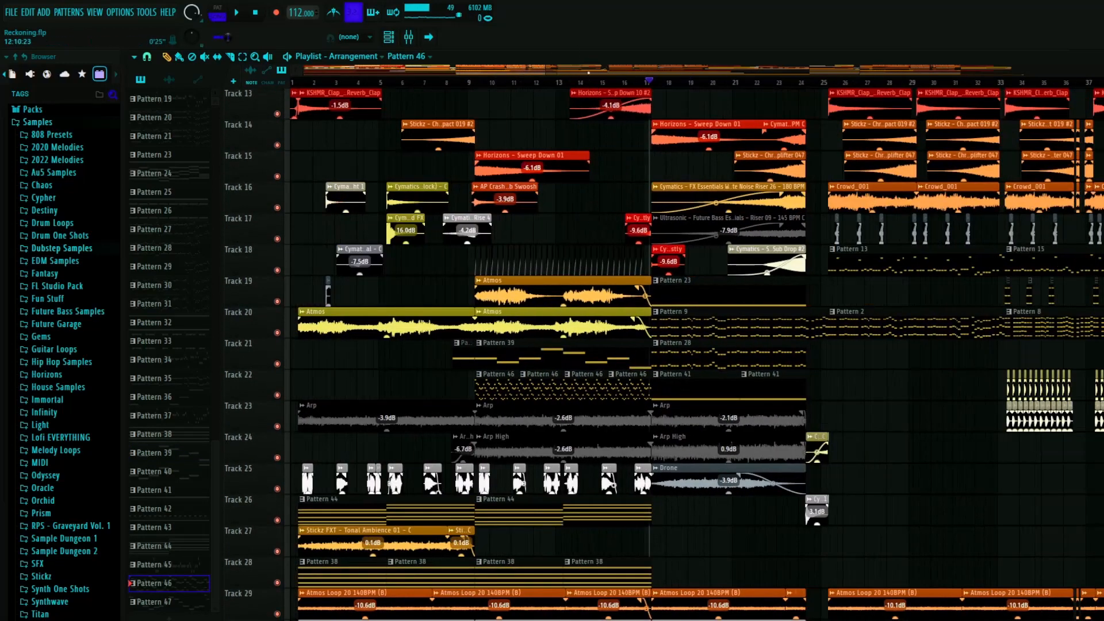
{"action": "left_click", "coordinate": [602, 83]}
{"action": "key", "text": "space"}
{"action": "scroll", "coordinate": [463, 382], "scroll_direction": "up", "scroll_amount": 5}
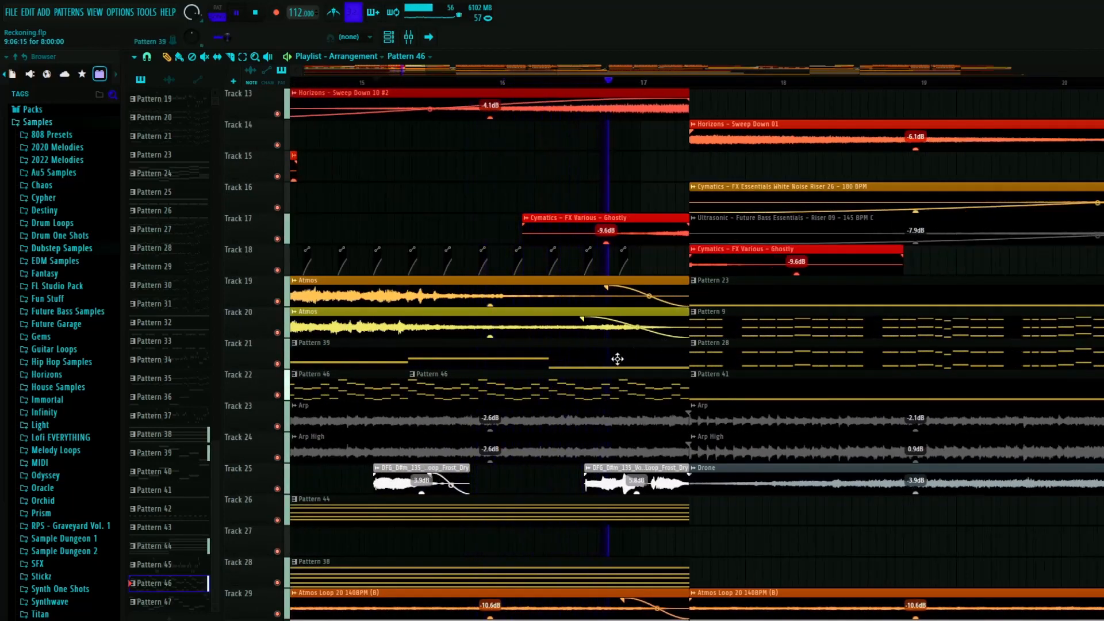
{"action": "scroll", "coordinate": [679, 338], "scroll_direction": "up", "scroll_amount": 4}
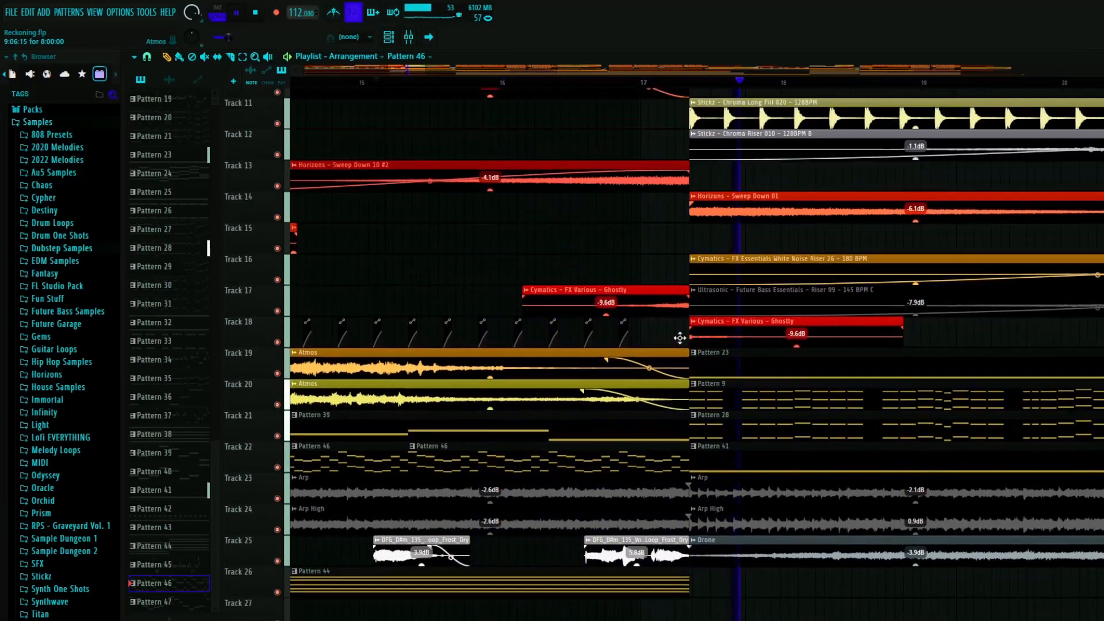
- Solo tracks 22, 23 and 24, play them from about the middle of bar 16, and restore all tracks
{"action": "scroll", "coordinate": [604, 339], "scroll_direction": "down", "scroll_amount": 6}
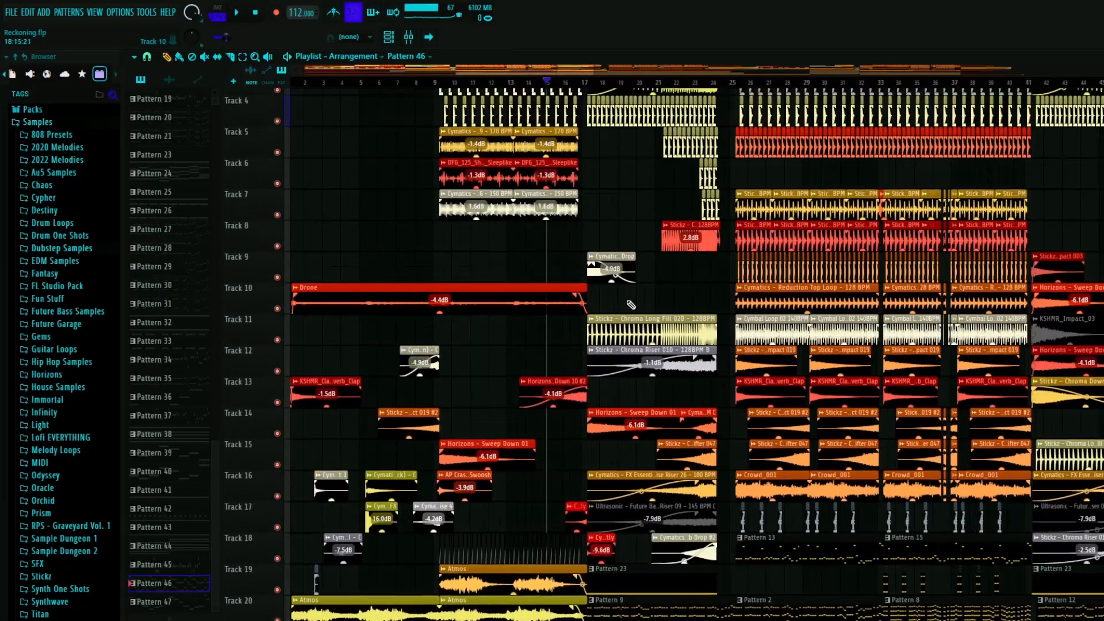
{"action": "scroll", "coordinate": [601, 284], "scroll_direction": "up", "scroll_amount": 2}
{"action": "scroll", "coordinate": [600, 284], "scroll_direction": "up", "scroll_amount": 5}
{"action": "scroll", "coordinate": [673, 322], "scroll_direction": "down", "scroll_amount": 4}
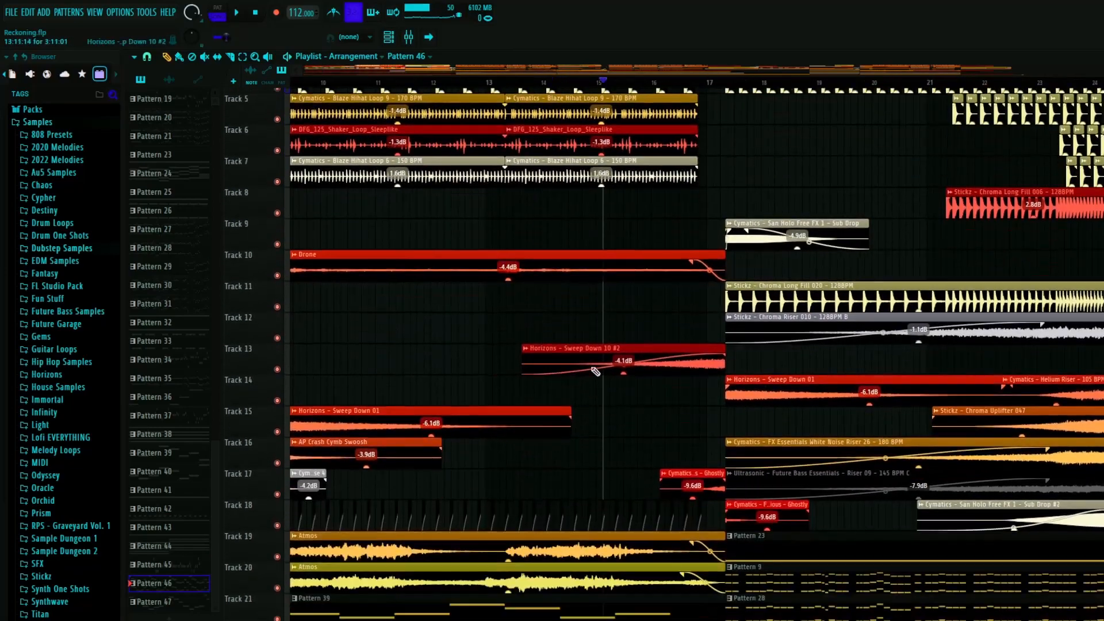
{"action": "scroll", "coordinate": [713, 356], "scroll_direction": "down", "scroll_amount": 7}
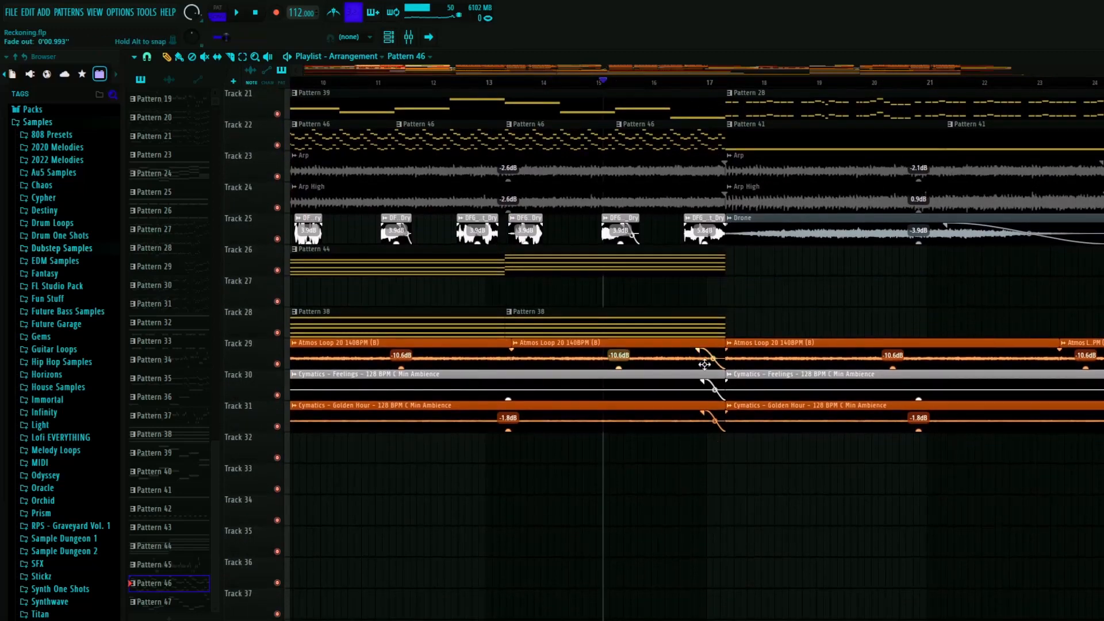
{"action": "scroll", "coordinate": [691, 256], "scroll_direction": "up", "scroll_amount": 5}
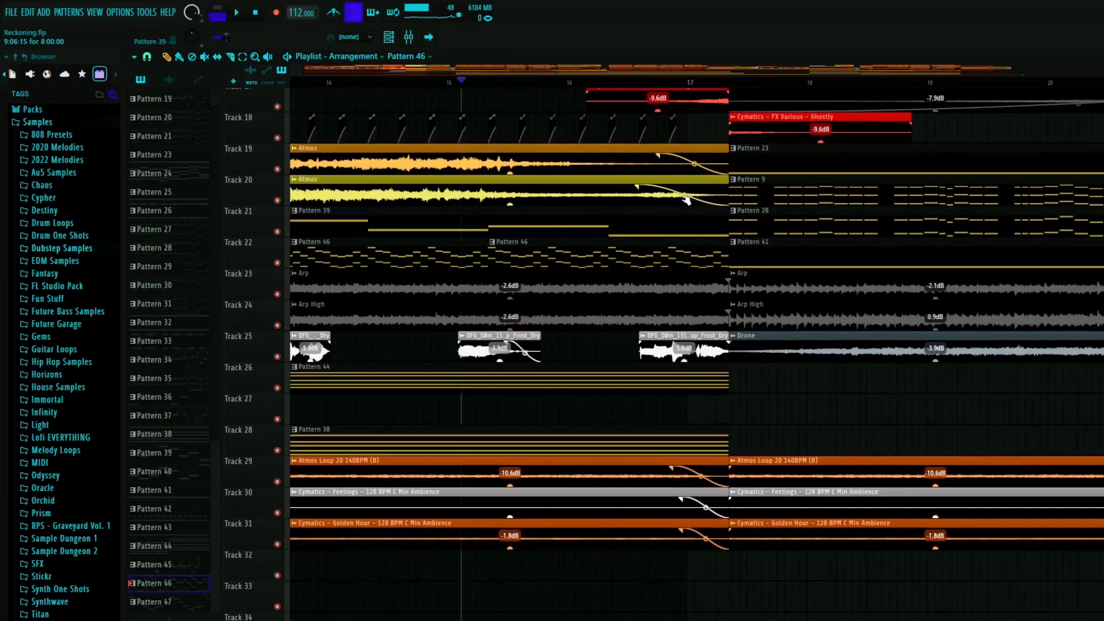
{"action": "left_click", "coordinate": [603, 83]}
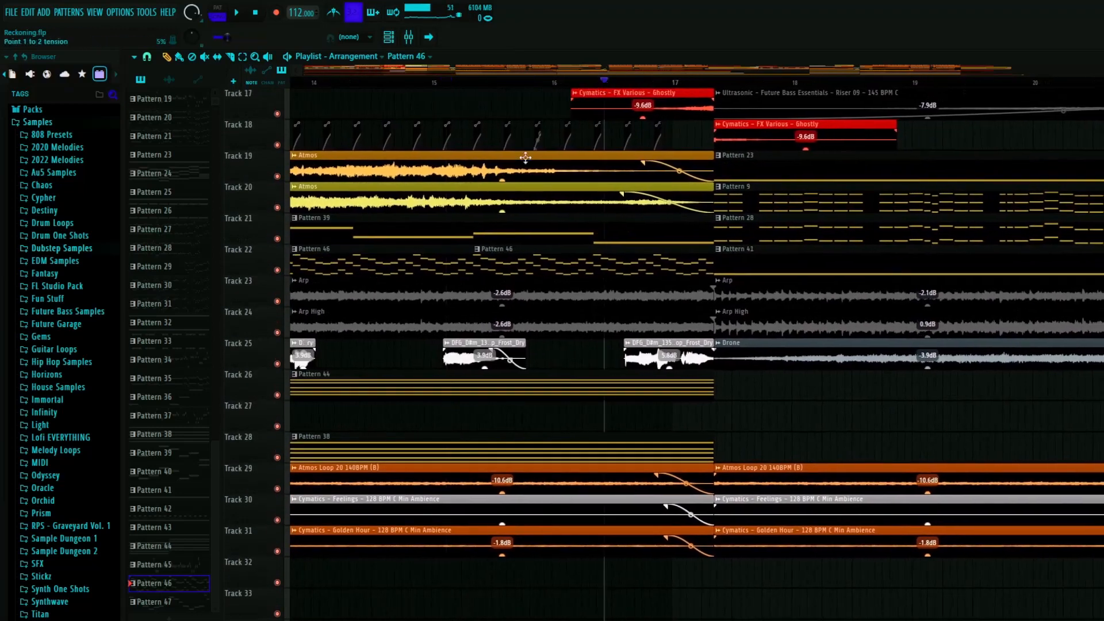
{"action": "right_click", "coordinate": [273, 273]}
{"action": "left_click", "coordinate": [263, 281]}
{"action": "right_click", "coordinate": [278, 271]}
{"action": "left_click", "coordinate": [278, 302]}
{"action": "key", "text": "space"}
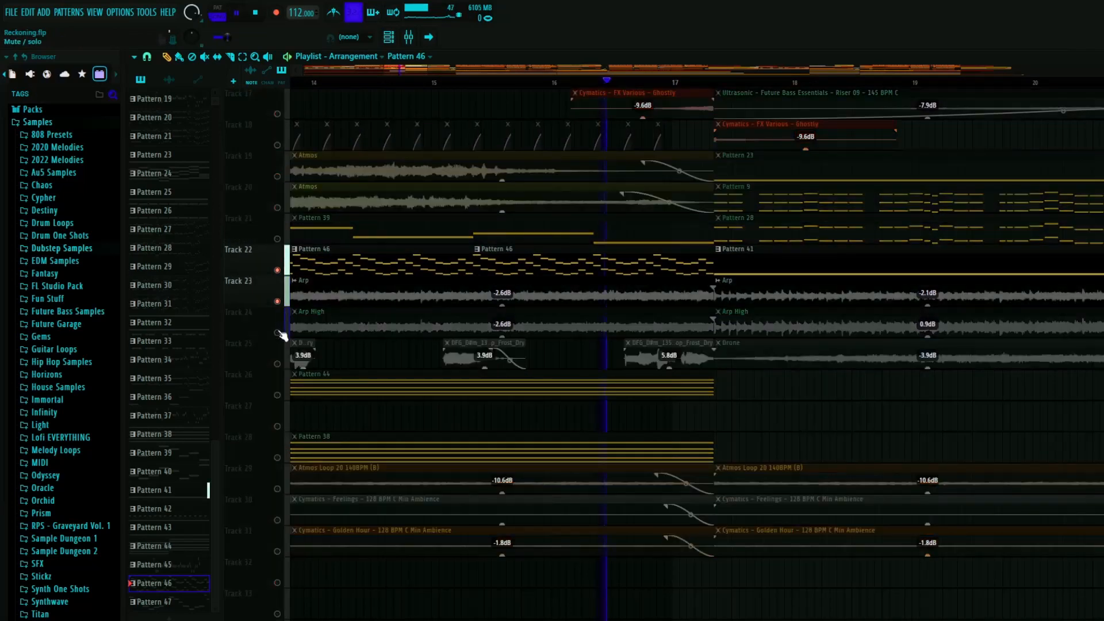
{"action": "left_click", "coordinate": [278, 332]}
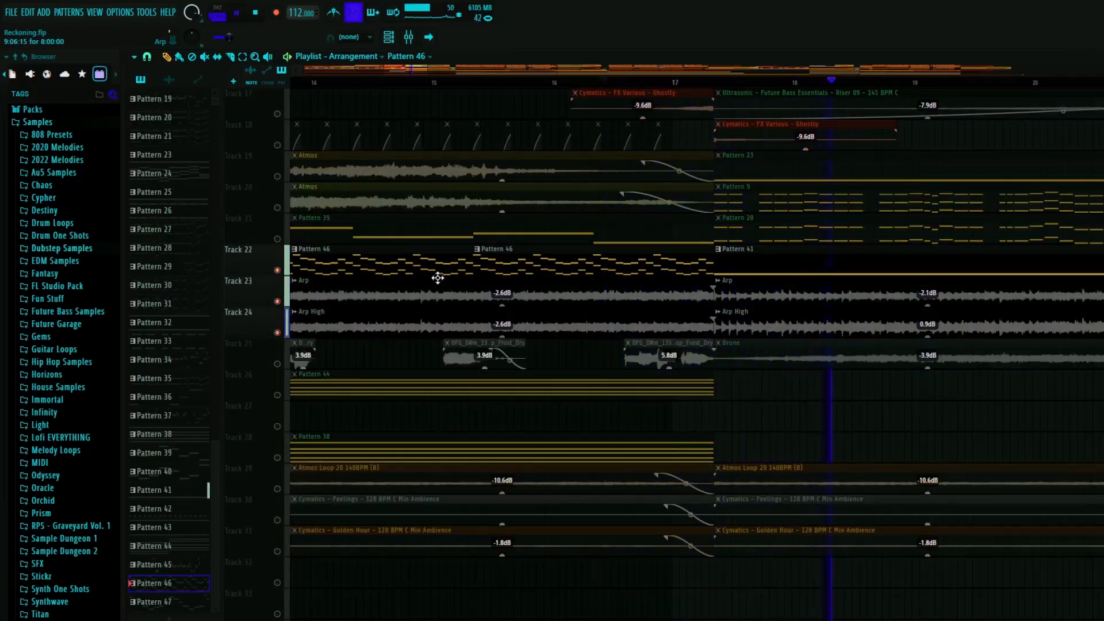
{"action": "key", "text": "space"}
{"action": "right_click", "coordinate": [278, 333]}
- Solo track 25, play its Drone clip from just after bar 17, and restore all tracks
{"action": "scroll", "coordinate": [506, 320], "scroll_direction": "down", "scroll_amount": 5}
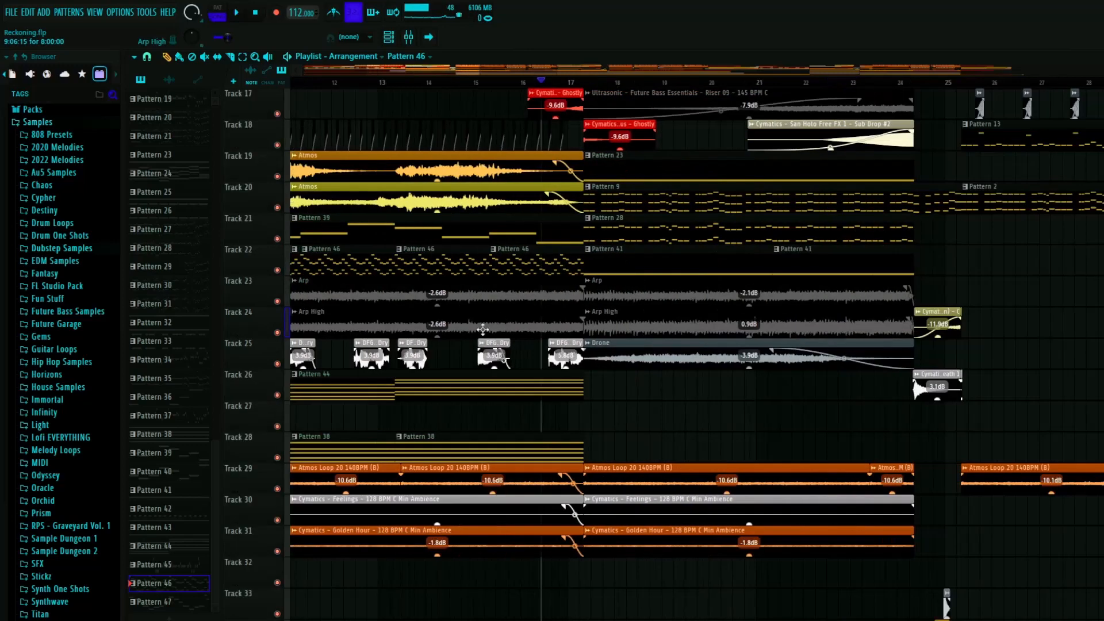
{"action": "scroll", "coordinate": [595, 314], "scroll_direction": "up", "scroll_amount": 3}
{"action": "scroll", "coordinate": [511, 202], "scroll_direction": "up", "scroll_amount": 3}
{"action": "left_click", "coordinate": [463, 85]}
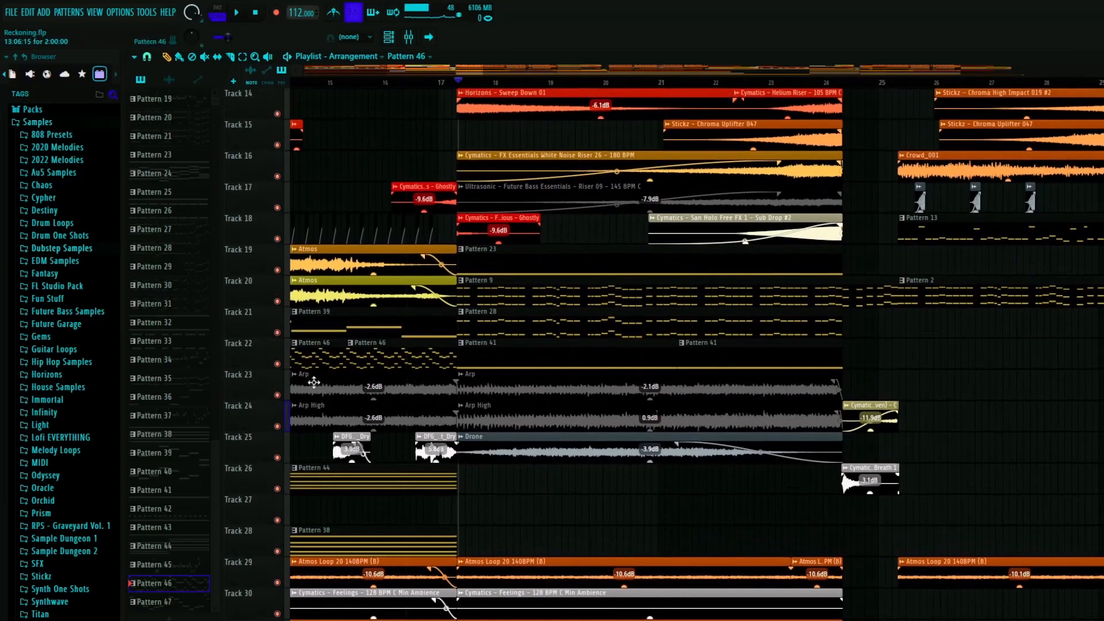
{"action": "right_click", "coordinate": [277, 458]}
{"action": "key", "text": "space"}
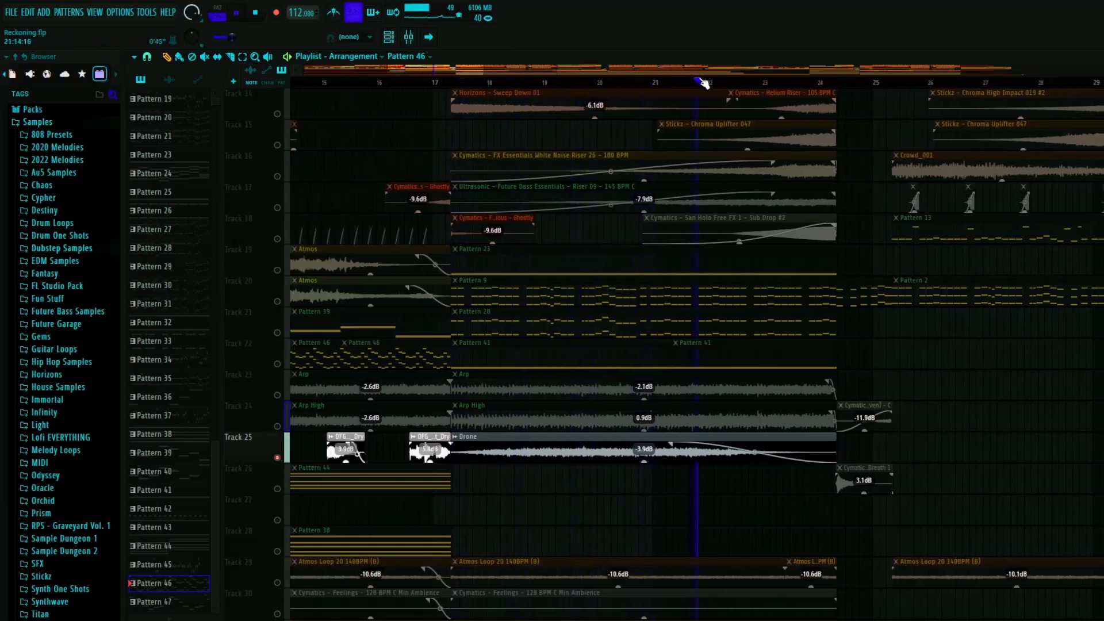
{"action": "left_click", "coordinate": [741, 82]}
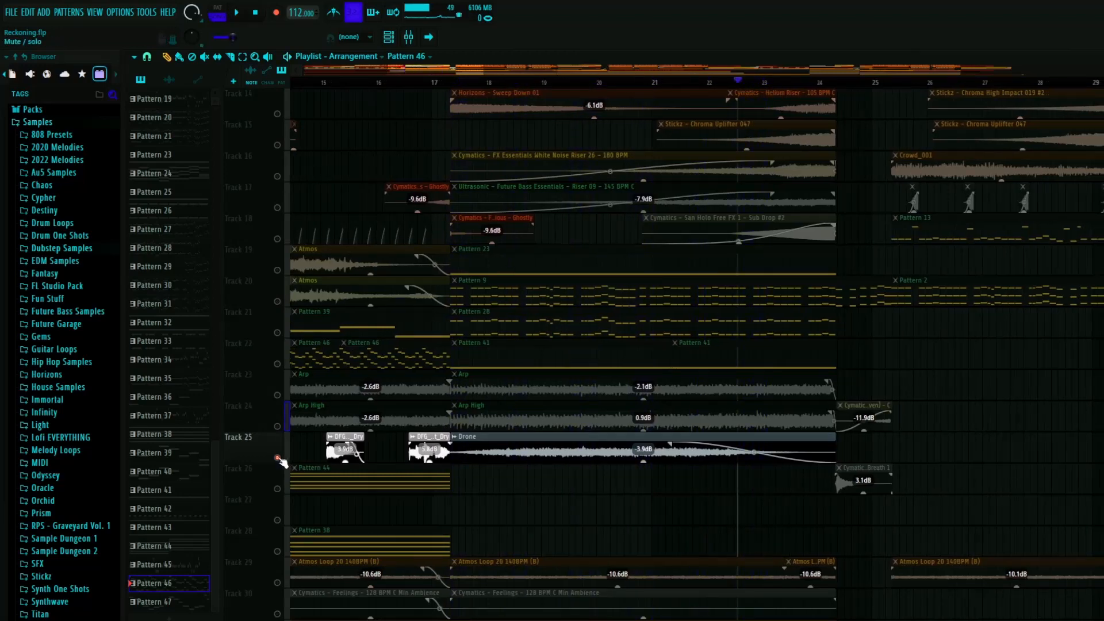
{"action": "right_click", "coordinate": [277, 458]}
- Solo track 12 and listen to the Stickz Chroma Riser 010 clip from about bar 20.7 and again from bar 22
{"action": "scroll", "coordinate": [575, 345], "scroll_direction": "up", "scroll_amount": 2}
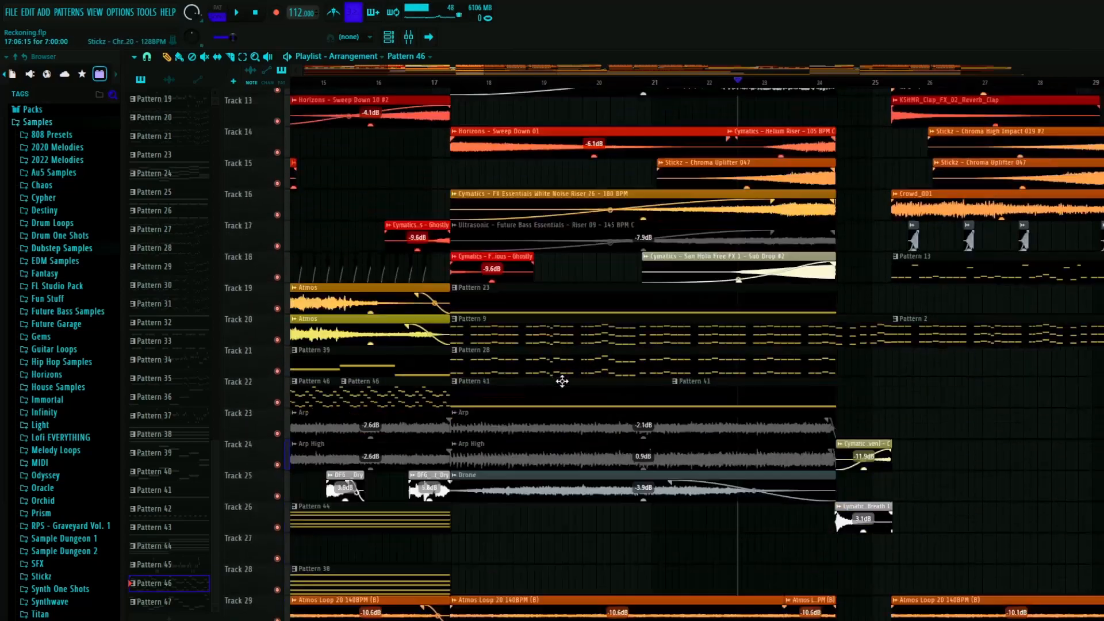
{"action": "scroll", "coordinate": [562, 381], "scroll_direction": "down", "scroll_amount": 5}
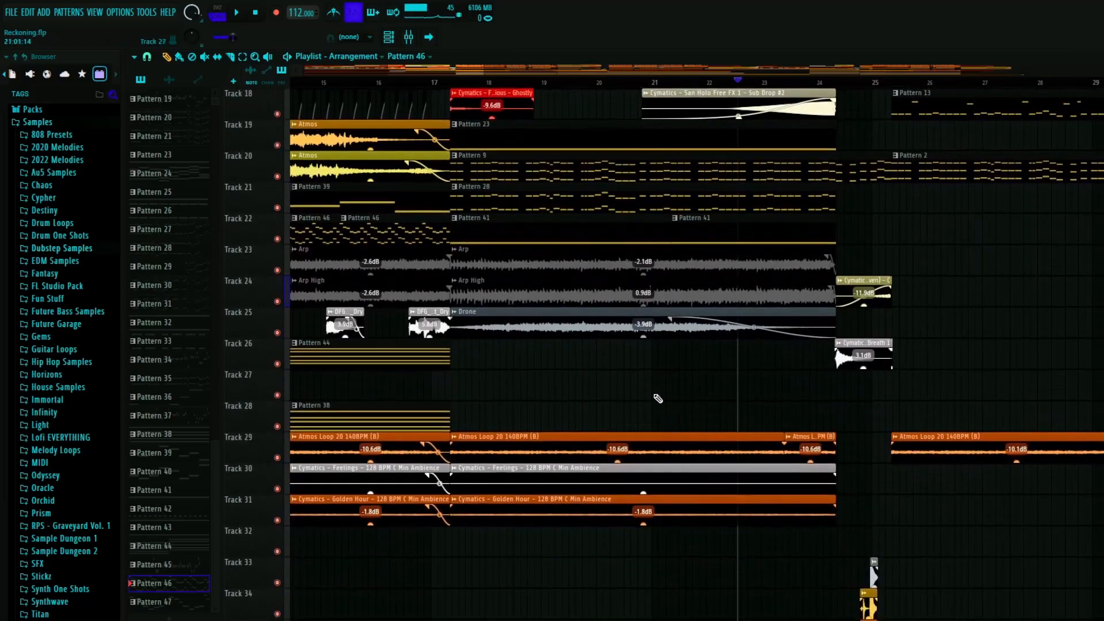
{"action": "scroll", "coordinate": [658, 398], "scroll_direction": "up", "scroll_amount": 10}
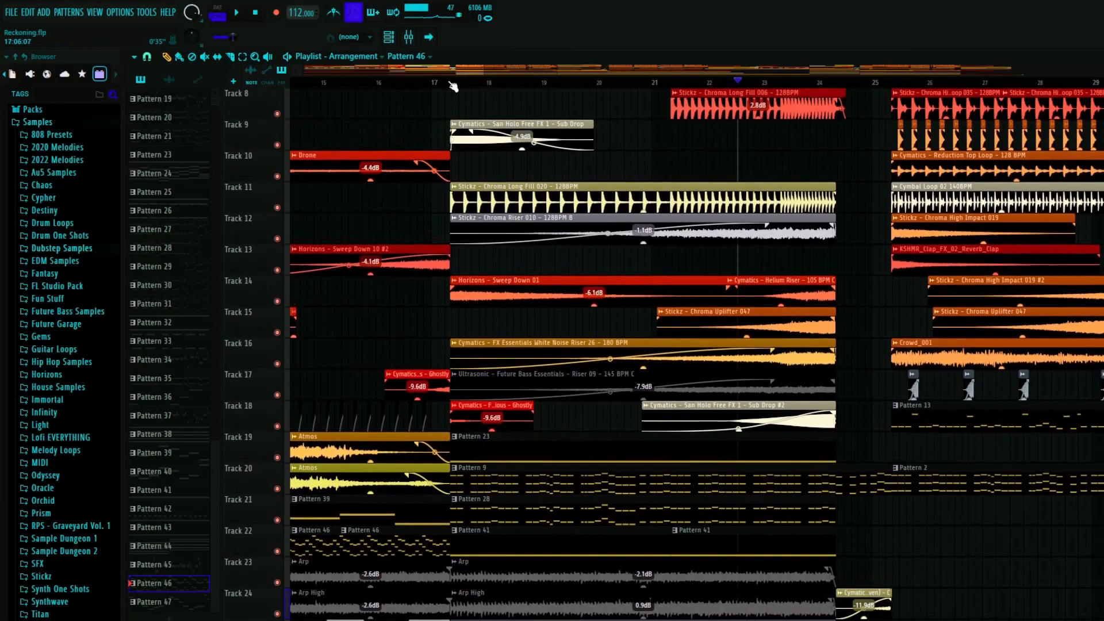
{"action": "left_click", "coordinate": [448, 82]}
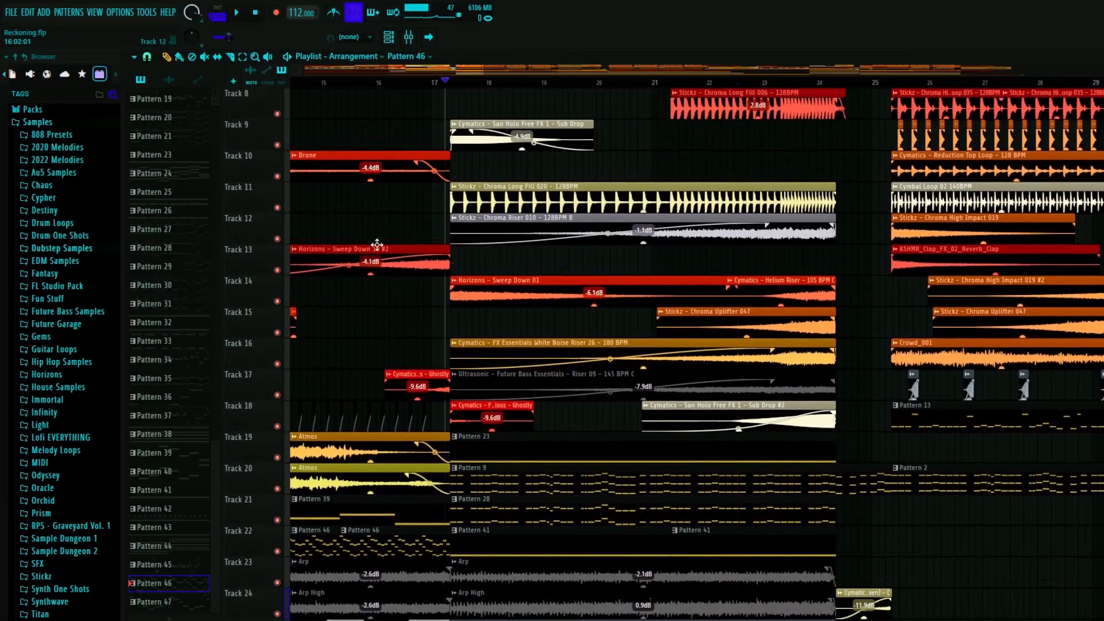
{"action": "right_click", "coordinate": [278, 239]}
{"action": "left_click", "coordinate": [641, 83]}
{"action": "key", "text": "space"}
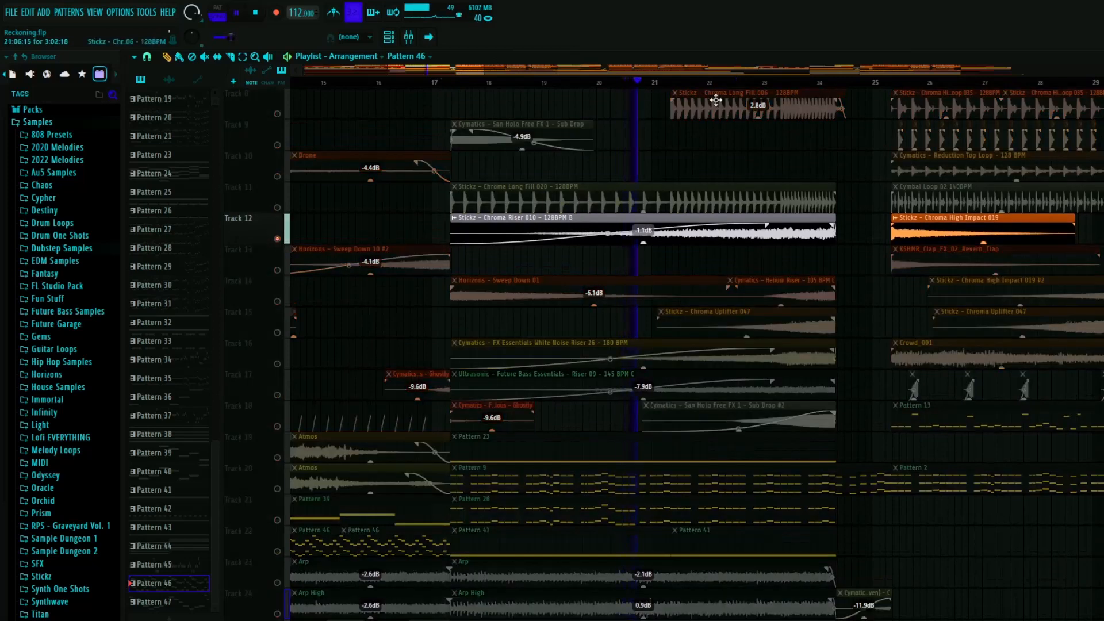
{"action": "left_click", "coordinate": [721, 83]}
- Solo track 14 and listen to Horizons Sweep Down 01 from bar 17 and the Cymatics Helium Riser from bar 23
{"action": "right_click", "coordinate": [277, 301]}
{"action": "left_click", "coordinate": [449, 82]}
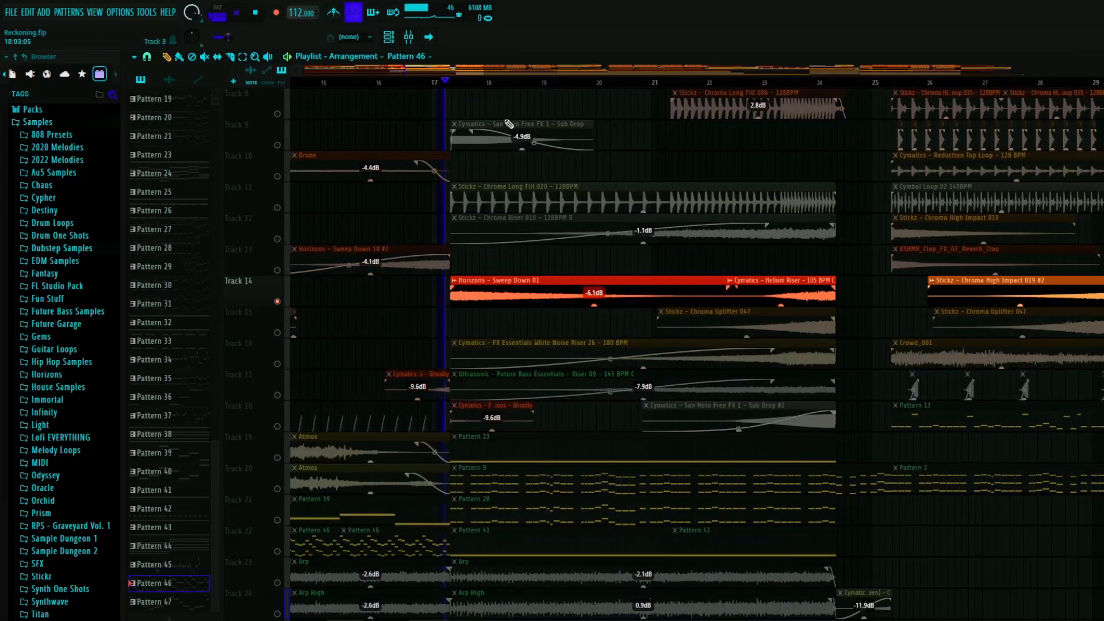
{"action": "left_click", "coordinate": [779, 83]}
{"action": "key", "text": "space"}
- Solo tracks 15 and 16 in turn, checking the risers around bars 22 to 23, and restore all tracks
{"action": "right_click", "coordinate": [278, 332]}
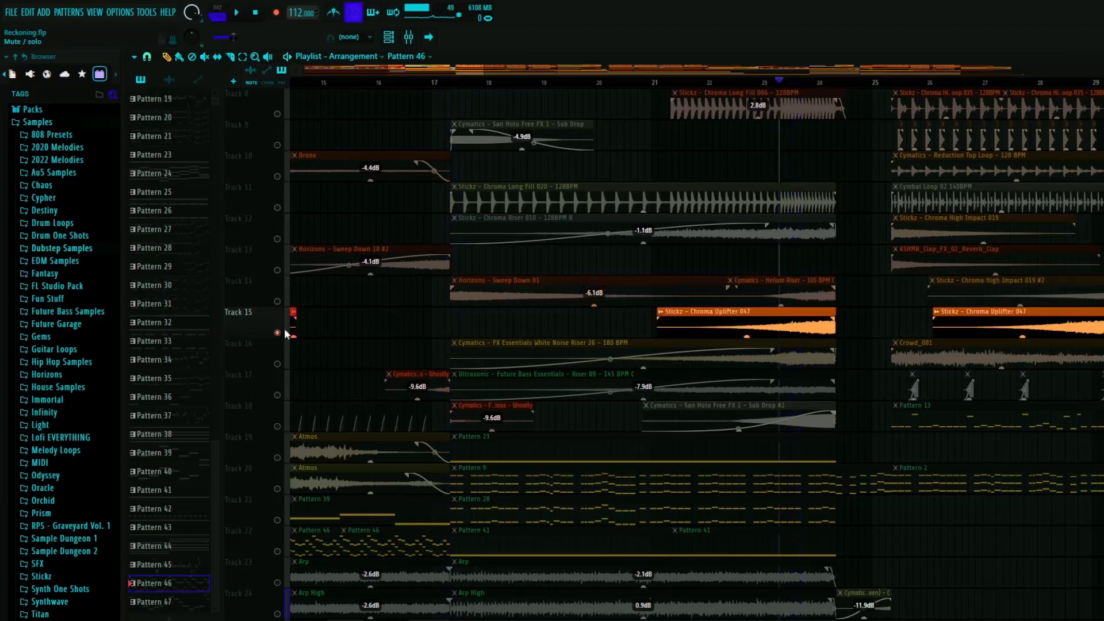
{"action": "left_click", "coordinate": [740, 84]}
{"action": "key", "text": "space"}
{"action": "right_click", "coordinate": [278, 364]}
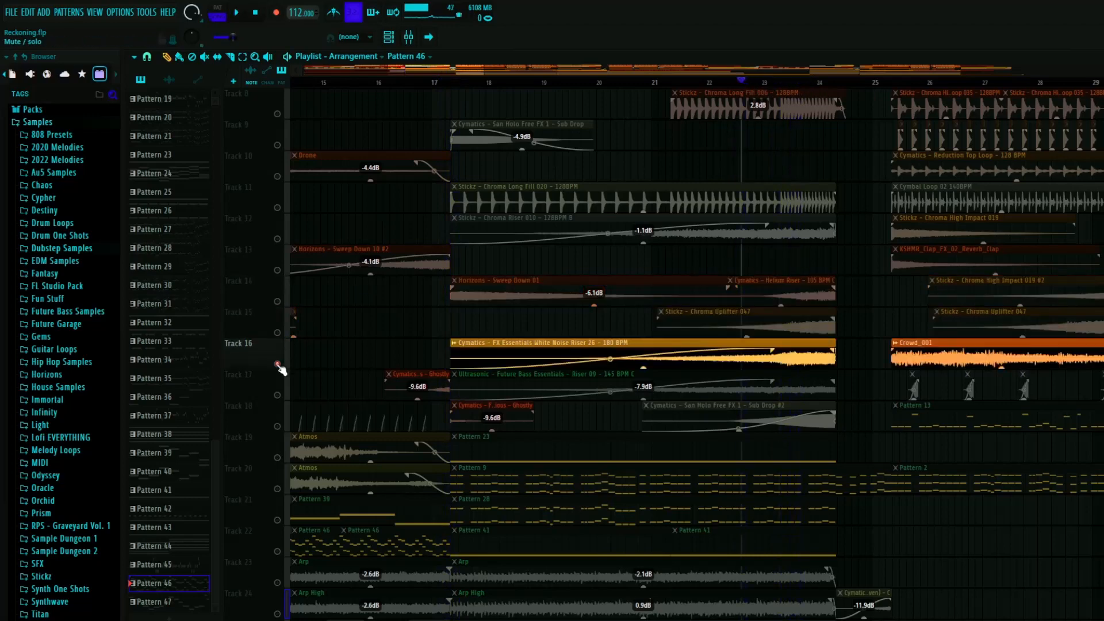
{"action": "right_click", "coordinate": [277, 365]}
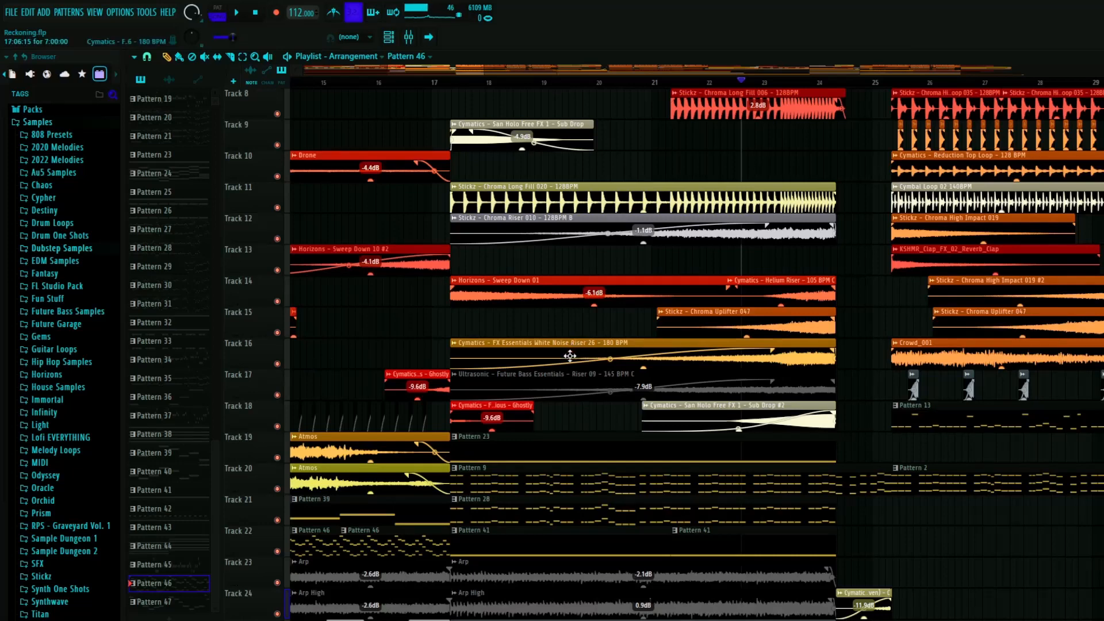
- Solo tracks 17 and 18, play the Cymatics Ghostly effects across the start of the bar 17 section, and restore all tracks
{"action": "scroll", "coordinate": [475, 437], "scroll_direction": "up", "scroll_amount": 5}
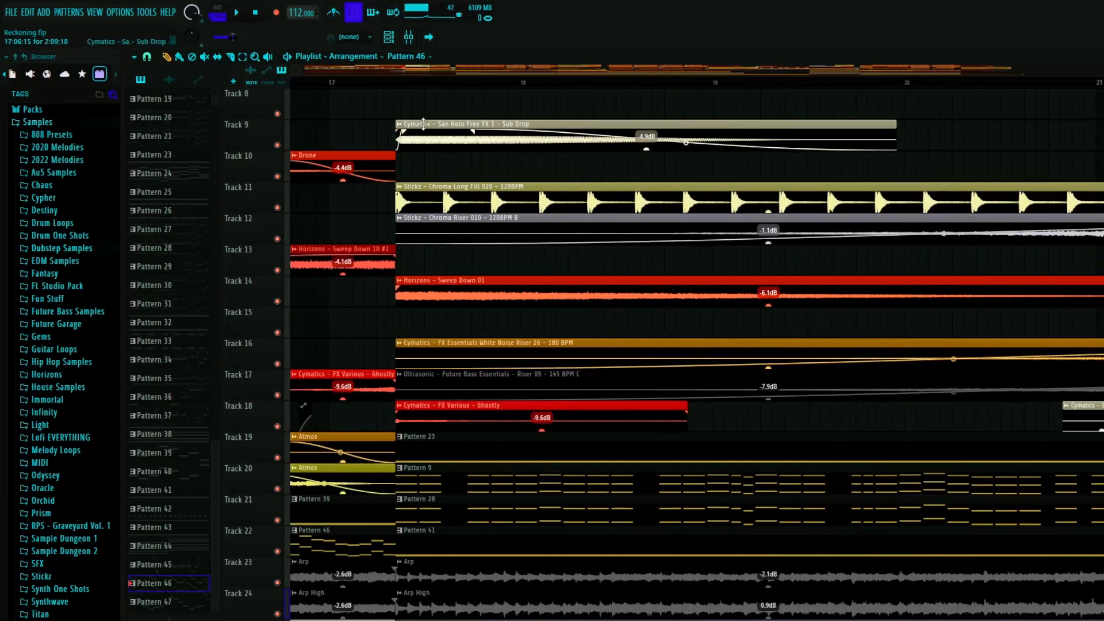
{"action": "right_click", "coordinate": [277, 426]}
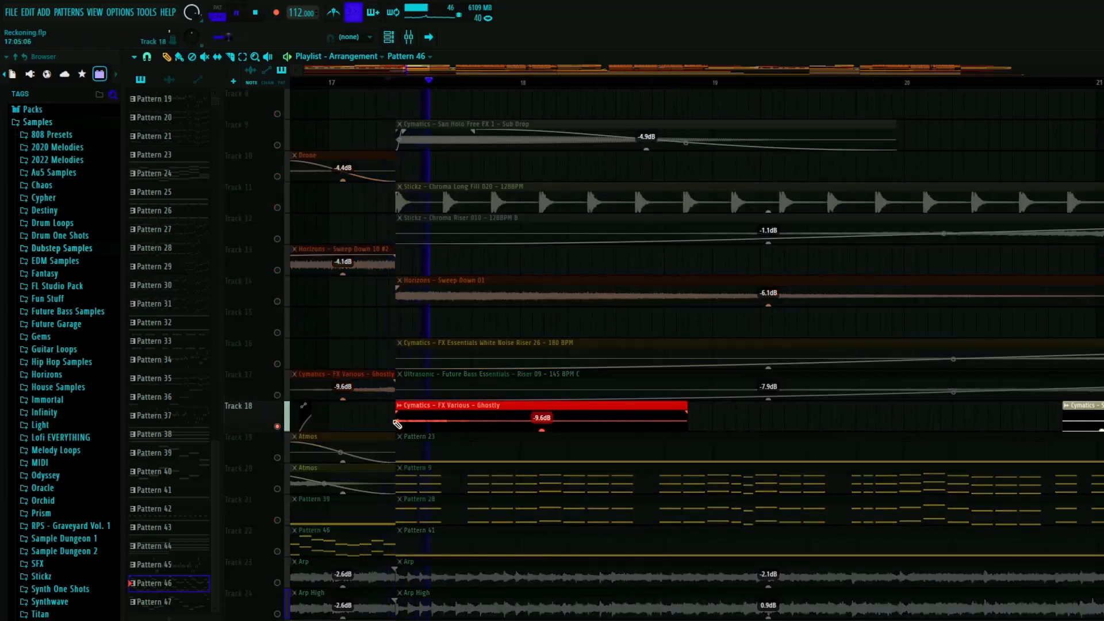
{"action": "left_click", "coordinate": [277, 395]}
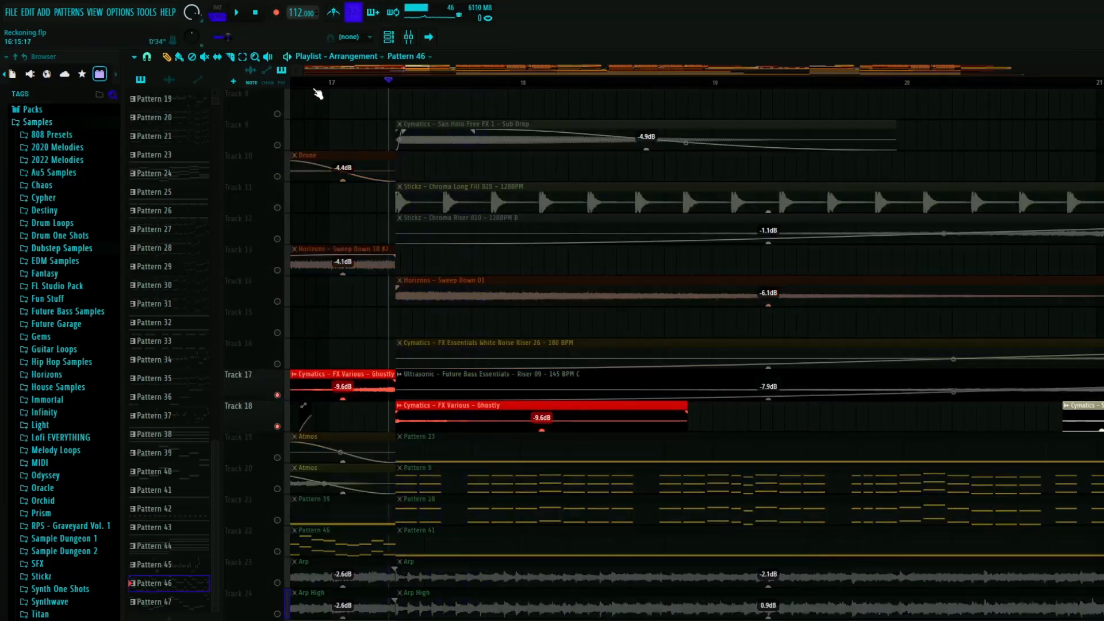
{"action": "key", "text": "space"}
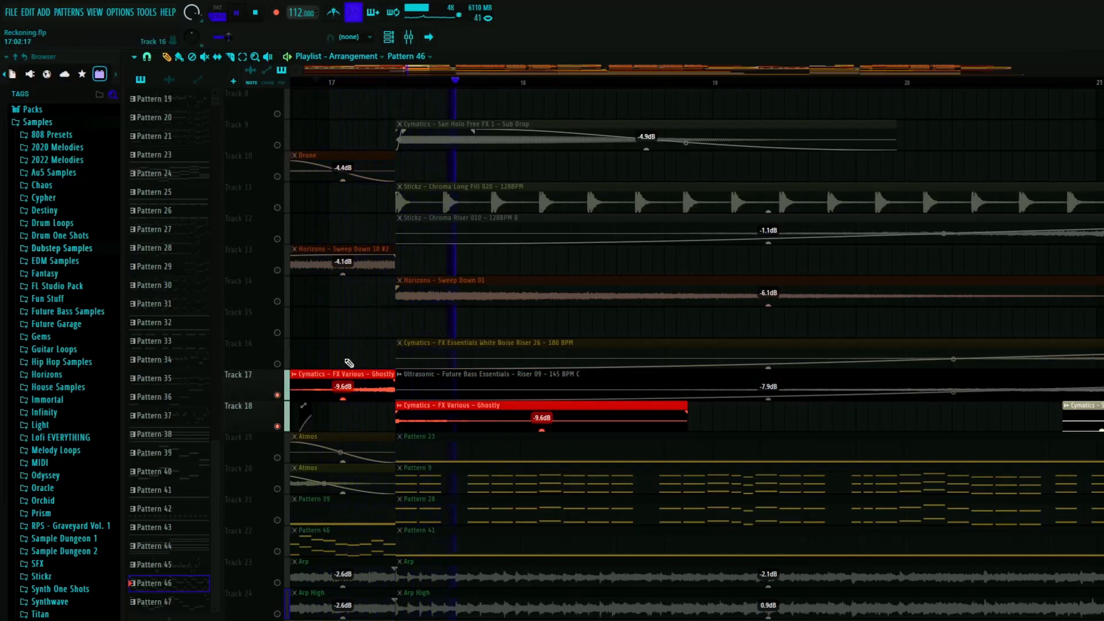
{"action": "key", "text": "space"}
{"action": "right_click", "coordinate": [278, 427]}
- Solo tracks 20 and 21 and place the playhead at the start of Pattern 9 and Pattern 28, just after bar 17
{"action": "scroll", "coordinate": [322, 394], "scroll_direction": "down", "scroll_amount": 5}
{"action": "scroll", "coordinate": [336, 383], "scroll_direction": "up", "scroll_amount": 4}
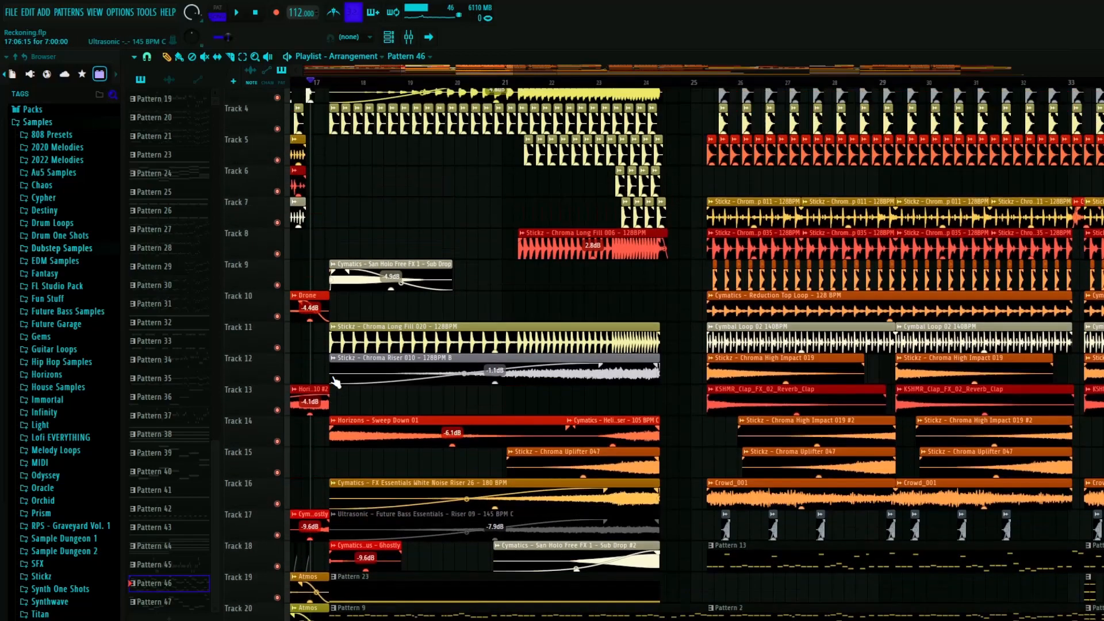
{"action": "scroll", "coordinate": [335, 383], "scroll_direction": "up", "scroll_amount": 2}
{"action": "scroll", "coordinate": [343, 307], "scroll_direction": "down", "scroll_amount": 6}
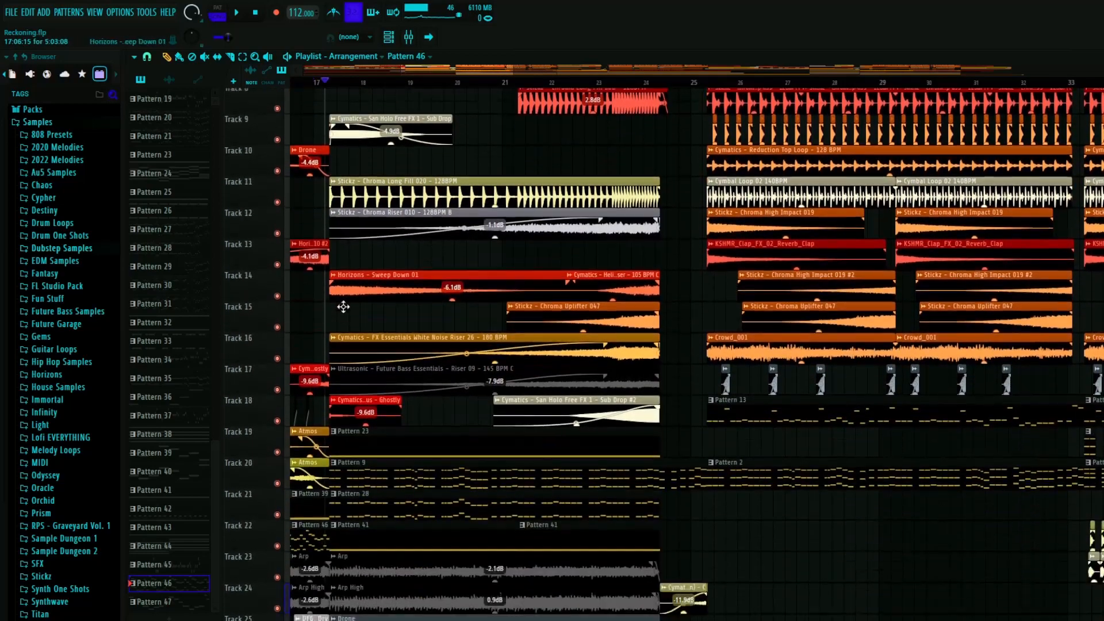
{"action": "scroll", "coordinate": [343, 306], "scroll_direction": "down", "scroll_amount": 8}
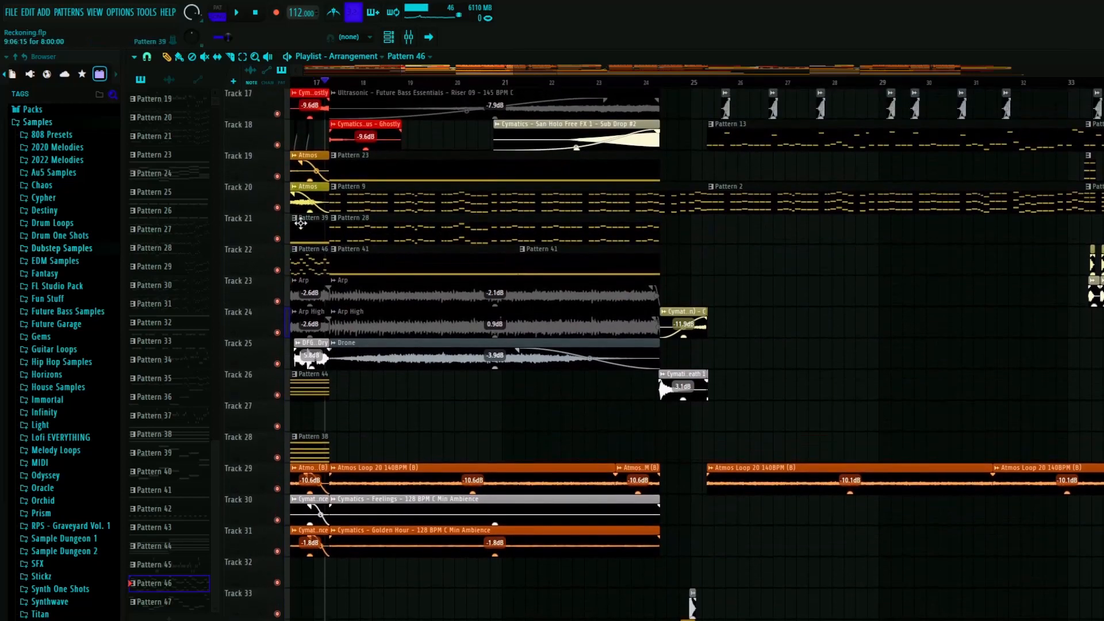
{"action": "right_click", "coordinate": [277, 208]}
{"action": "left_click", "coordinate": [277, 239]}
{"action": "left_click", "coordinate": [333, 84]}
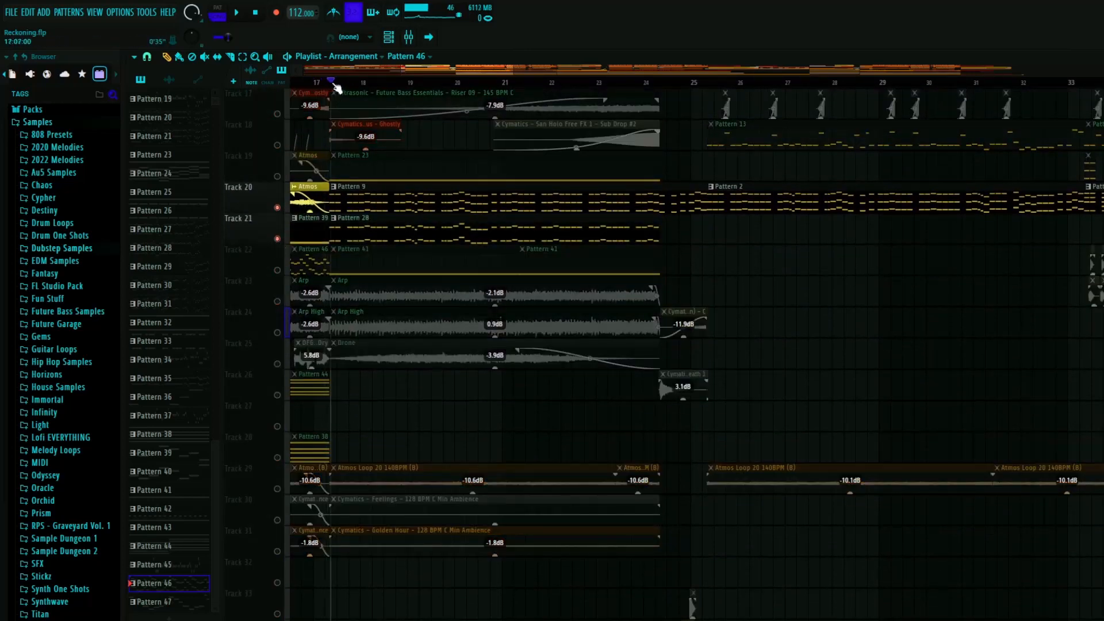
- Solo only track 22 and play Pattern 41 from just after bar 17
{"action": "right_click", "coordinate": [277, 270]}
{"action": "right_click", "coordinate": [278, 270]}
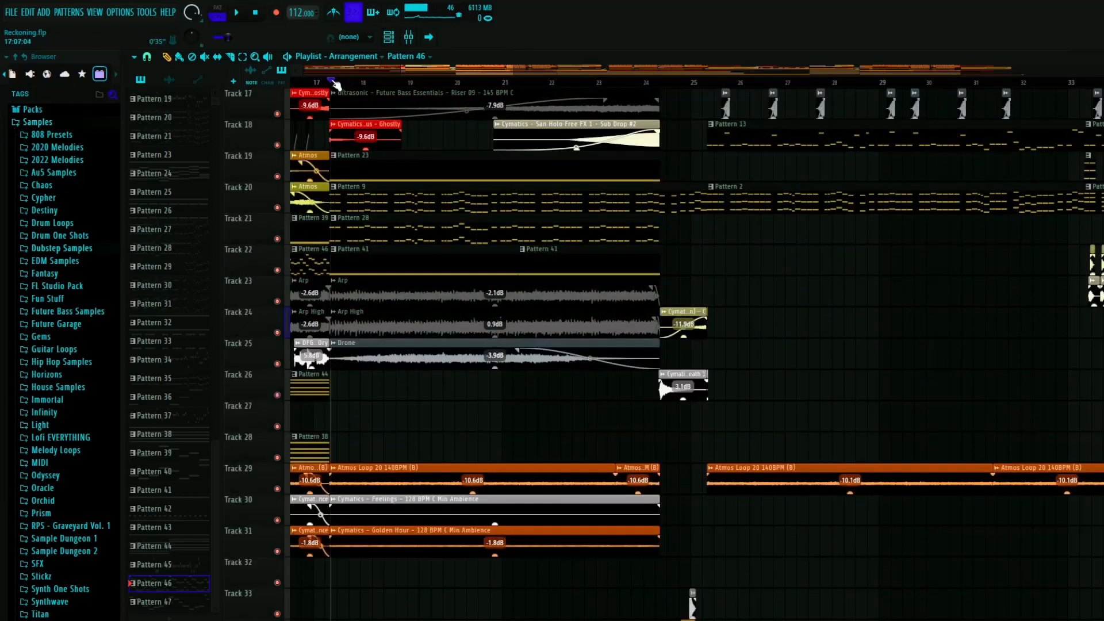
{"action": "right_click", "coordinate": [278, 270]}
{"action": "key", "text": "space"}
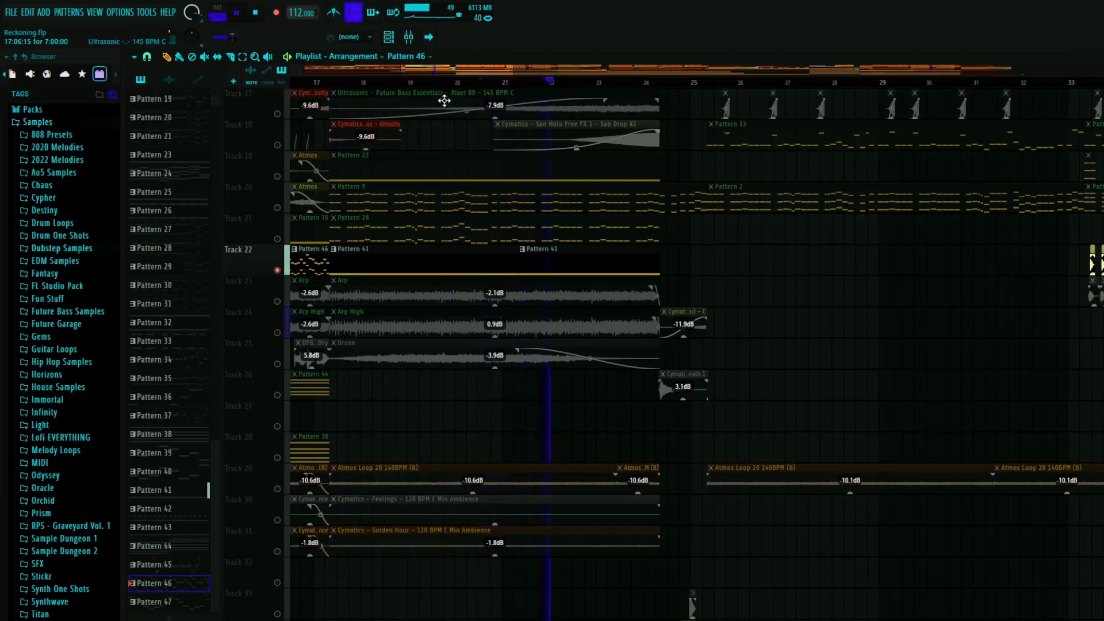
- Open the mixer, inspect the kHs Pitch Shifter settings on Insert 34 during playback, and close the plugin
{"action": "key", "text": "F9"}
{"action": "left_click", "coordinate": [1059, 236]}
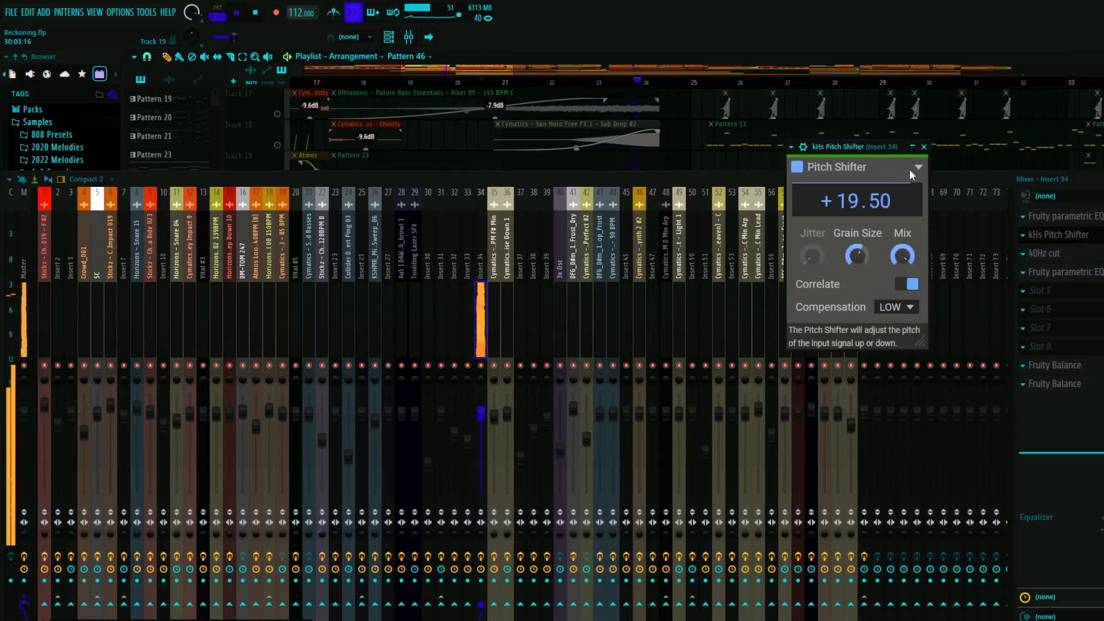
{"action": "left_click", "coordinate": [924, 146]}
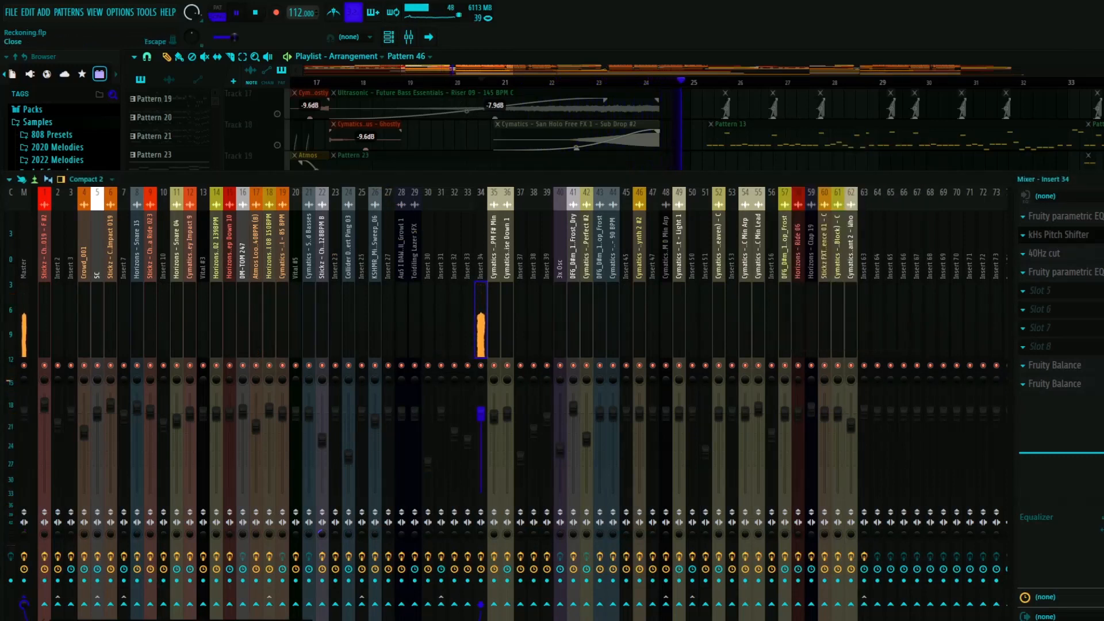
- Close the mixer, stop playback and return the playhead to the start of the section just after bar 17
{"action": "key", "text": "F9"}
{"action": "key", "text": "space"}
{"action": "left_click", "coordinate": [329, 81]}
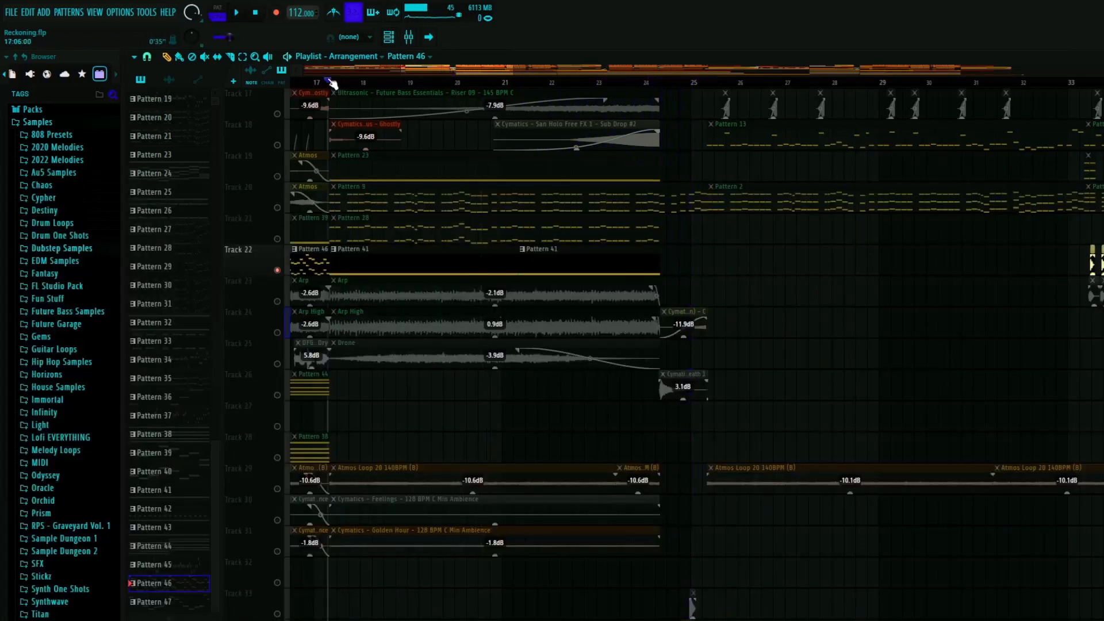
{"action": "scroll", "coordinate": [367, 292], "scroll_direction": "down", "scroll_amount": 6}
{"action": "scroll", "coordinate": [344, 324], "scroll_direction": "up", "scroll_amount": 7}
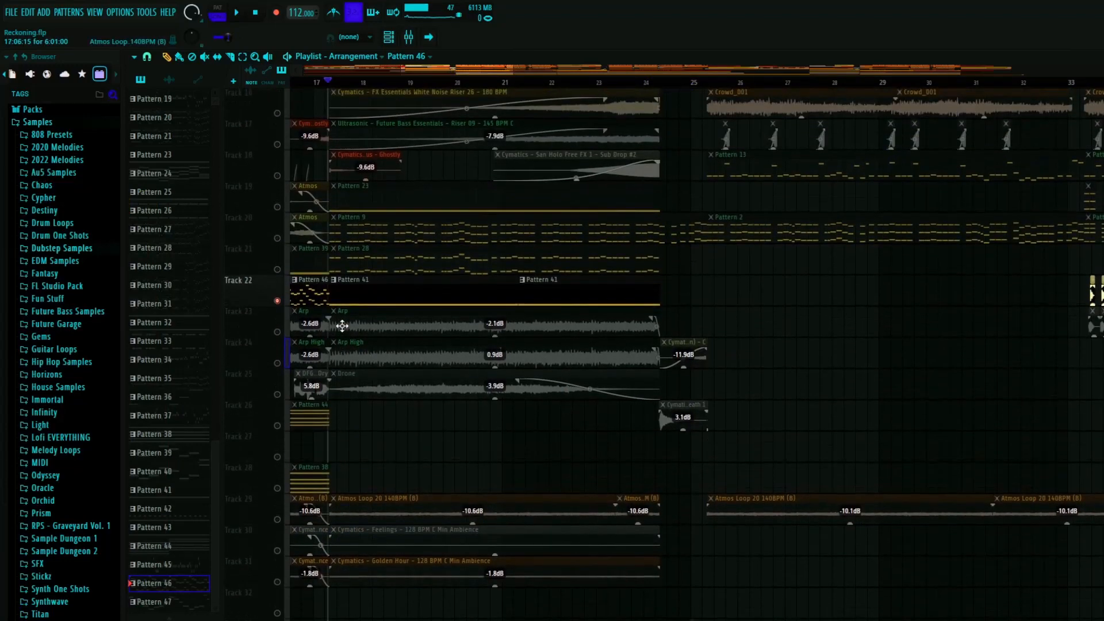
- Restore all tracks, solo track 19 and play Pattern 23 from just after bar 17
{"action": "scroll", "coordinate": [276, 345], "scroll_direction": "up", "scroll_amount": 6}
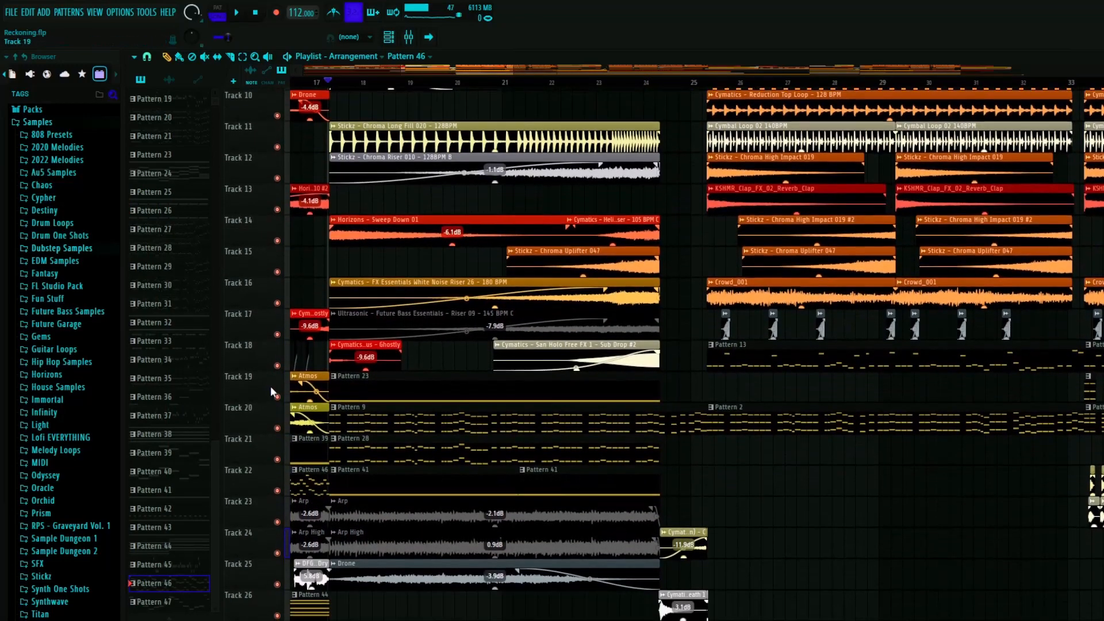
{"action": "key", "text": "space"}
{"action": "scroll", "coordinate": [355, 389], "scroll_direction": "up", "scroll_amount": 3}
{"action": "key", "text": "space"}
- Open Pattern 23 in the channel rack, inspect its SynthMaster 2 Player preset and close the plugin
{"action": "double_click", "coordinate": [354, 389]}
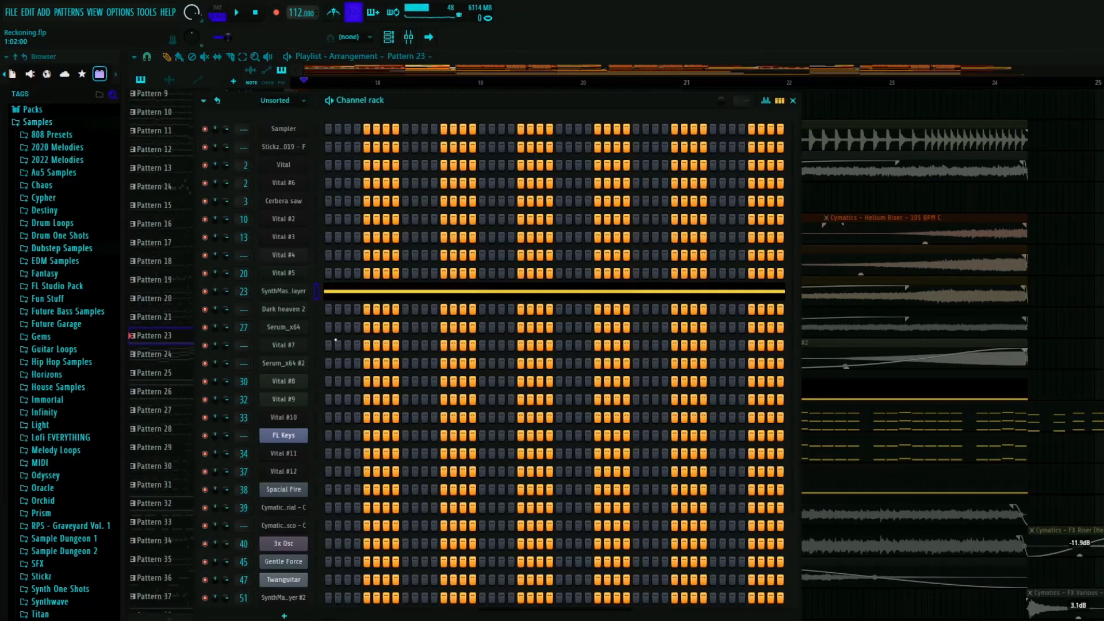
{"action": "left_click_drag", "start_coordinate": [1103, 107], "coordinate": [504, 121]}
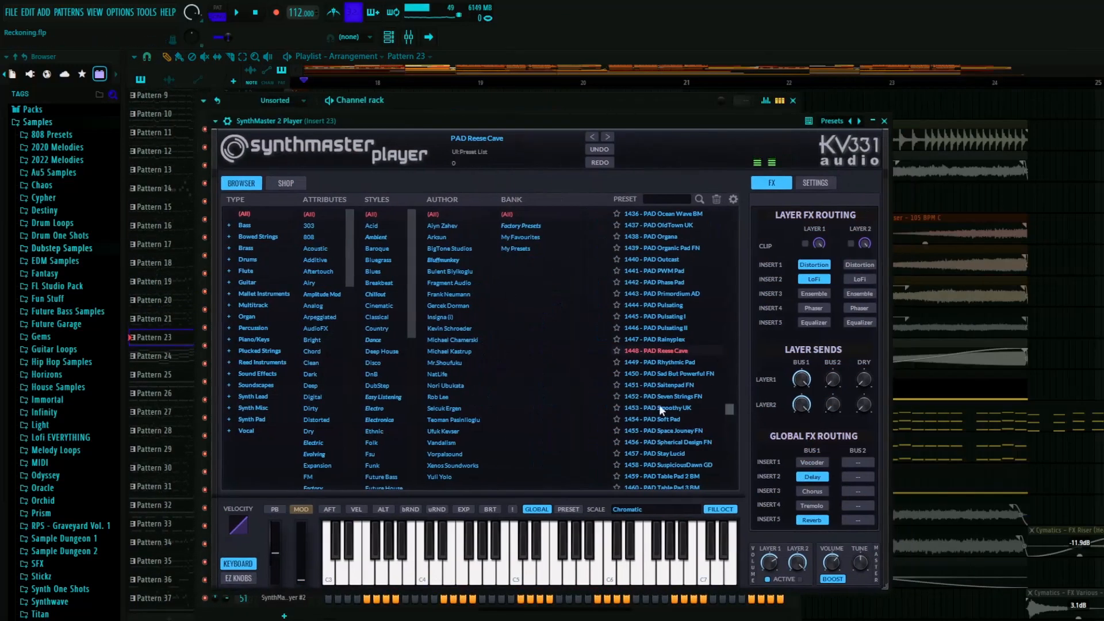
{"action": "left_click", "coordinate": [885, 121]}
{"action": "left_click", "coordinate": [281, 290]}
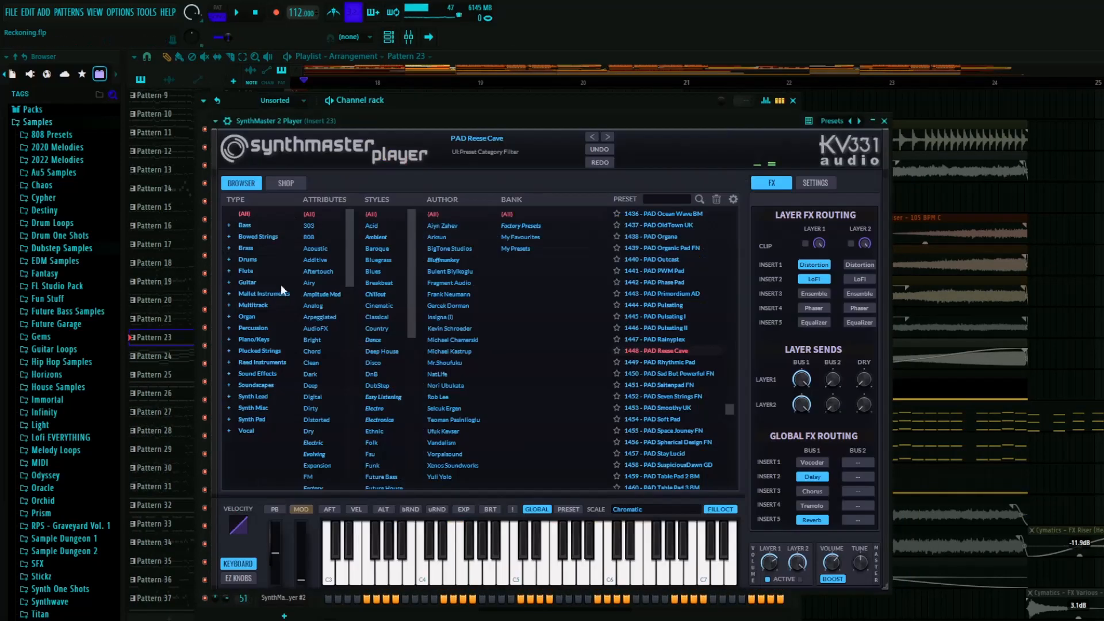
{"action": "left_click", "coordinate": [885, 122]}
- Open the mixer and inspect a Fruity parametric EQ 2, the Fruity Chorus and the kHs Pitch Shifter on Insert 23
{"action": "key", "text": "F9"}
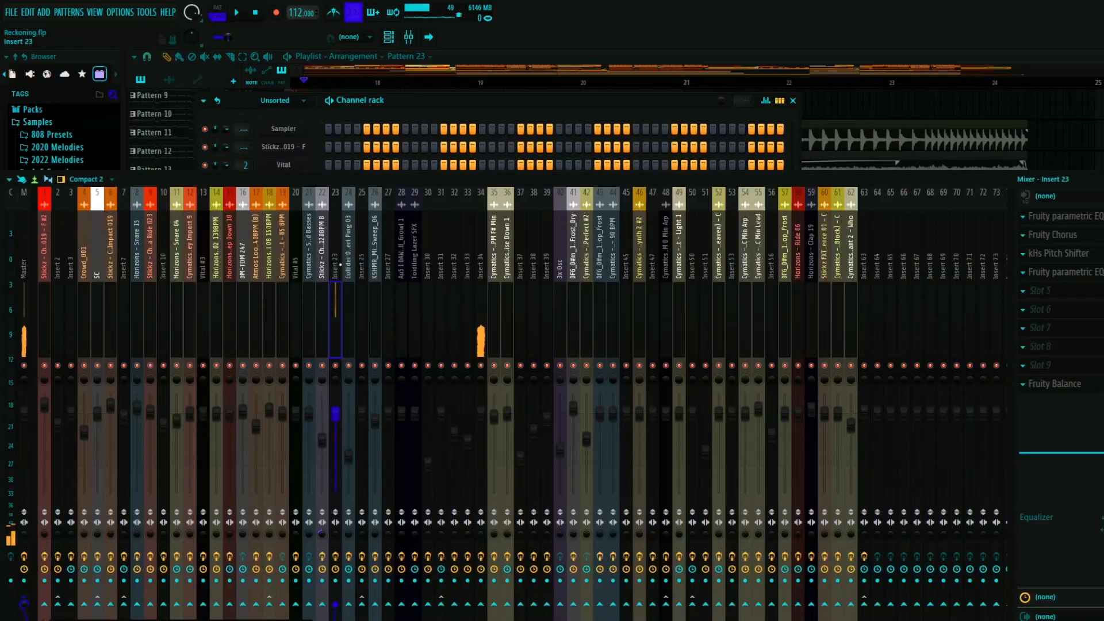
{"action": "left_click", "coordinate": [1058, 272]}
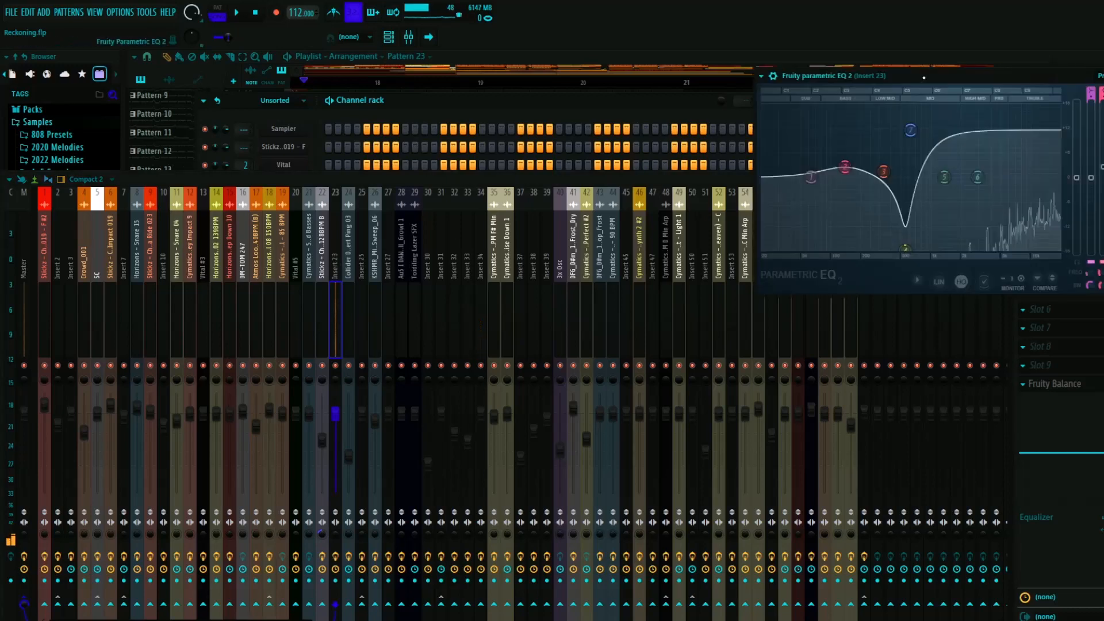
{"action": "left_click", "coordinate": [789, 77]}
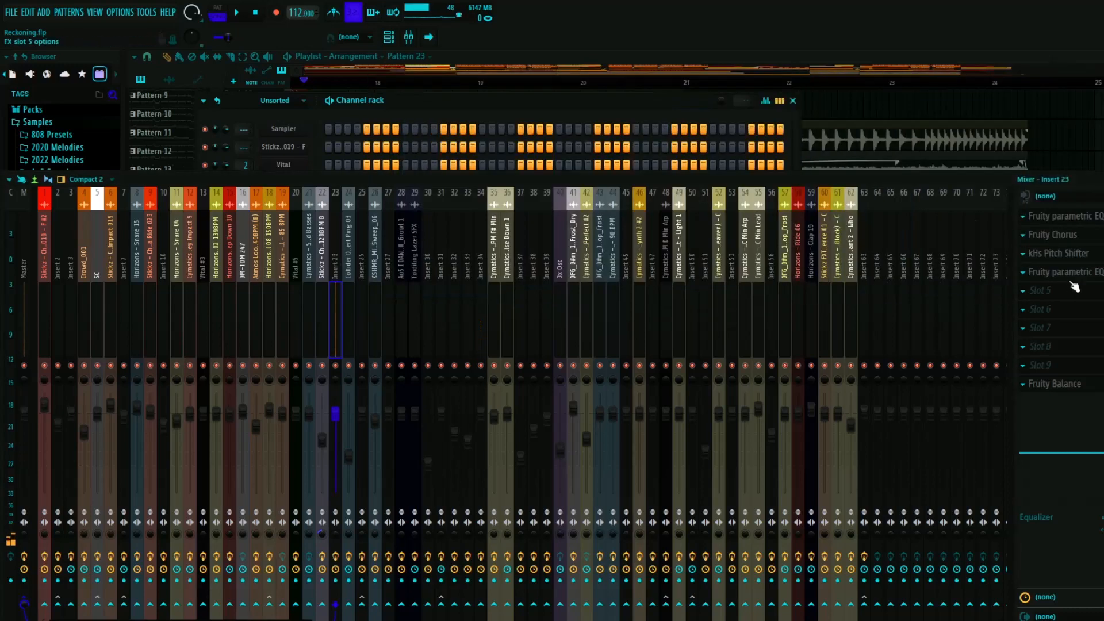
{"action": "left_click", "coordinate": [1053, 234]}
{"action": "left_click", "coordinate": [1029, 91]}
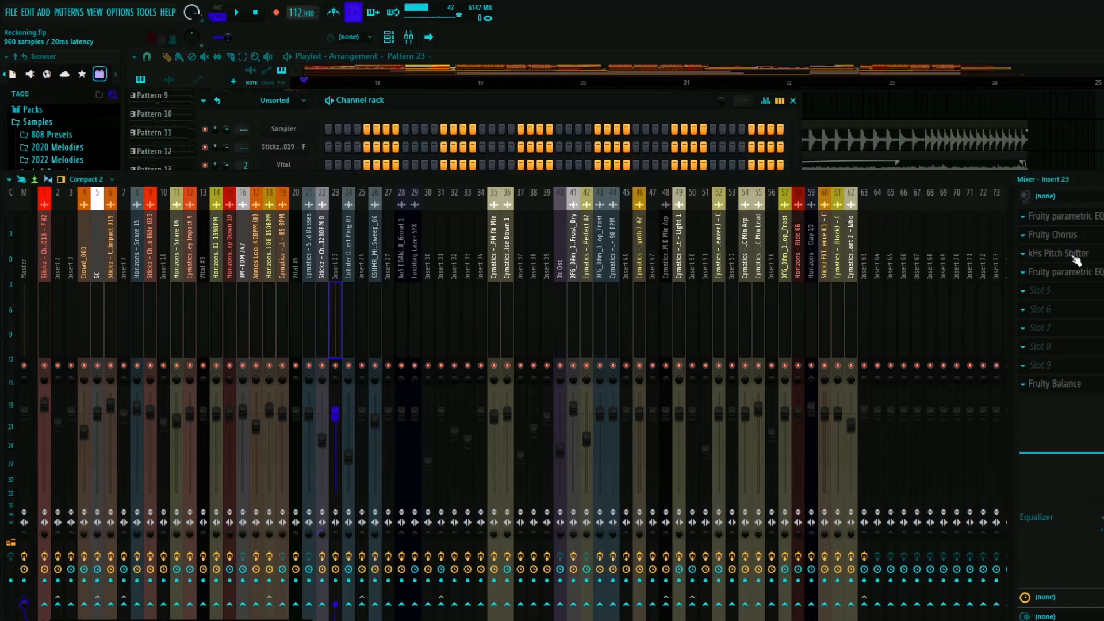
{"action": "left_click", "coordinate": [1072, 256]}
{"action": "left_click", "coordinate": [974, 97]}
- Play Pattern 23 alone with Insert 23's low-cut EQ band moved down to the lowest frequencies, undo the move and close the EQ
{"action": "left_click", "coordinate": [1064, 271]}
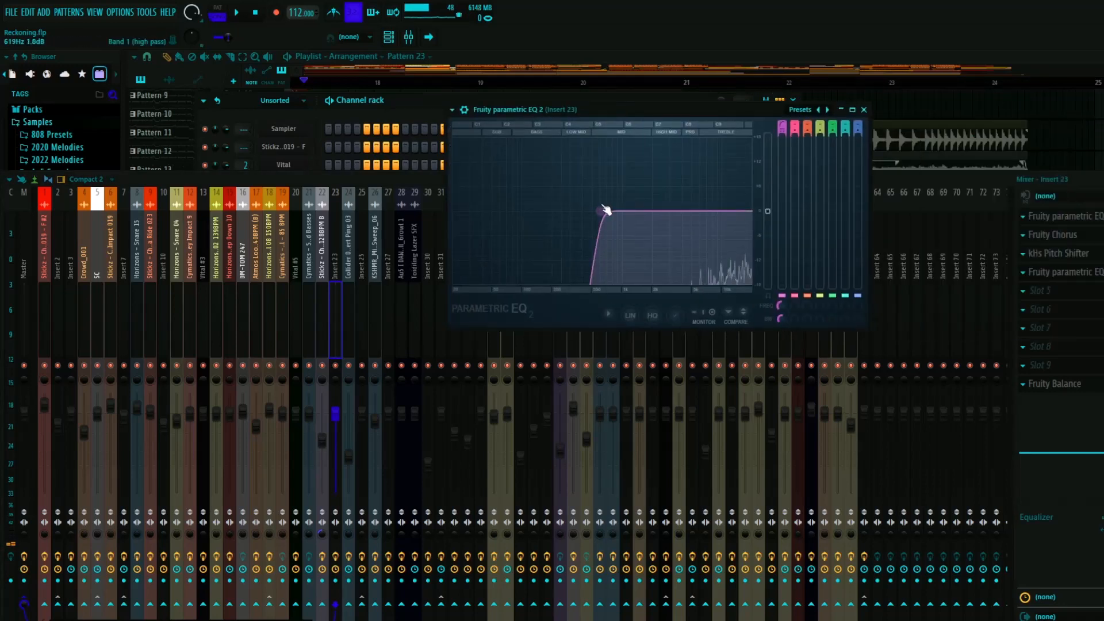
{"action": "left_click", "coordinate": [225, 4]}
{"action": "key", "text": "space"}
{"action": "left_click_drag", "start_coordinate": [600, 211], "coordinate": [464, 213]}
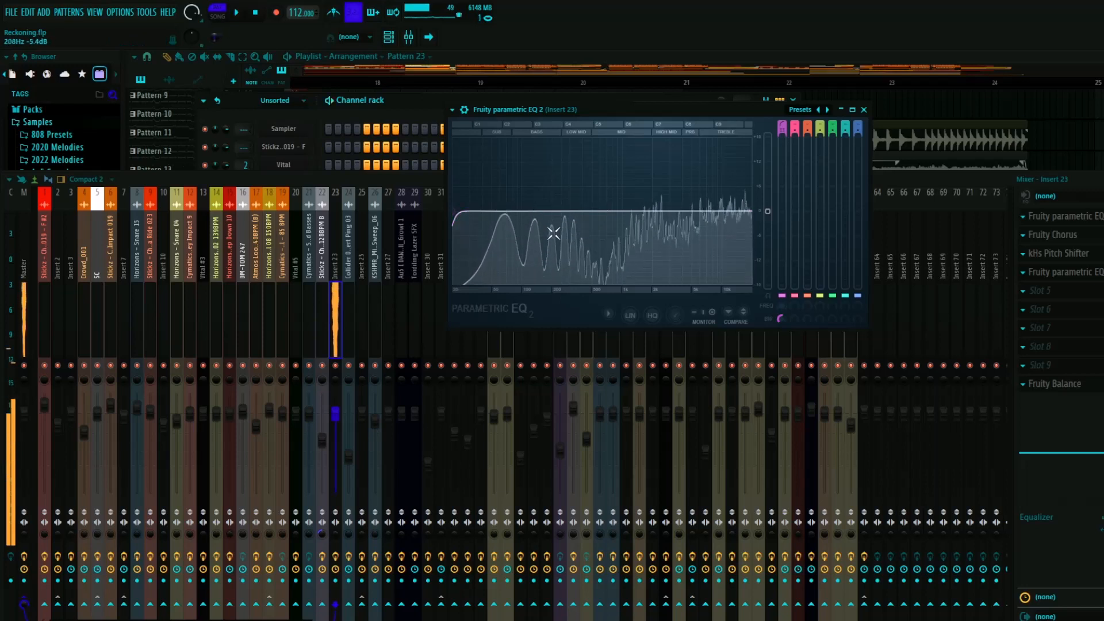
{"action": "key", "text": "ctrl+z"}
{"action": "key", "text": "space"}
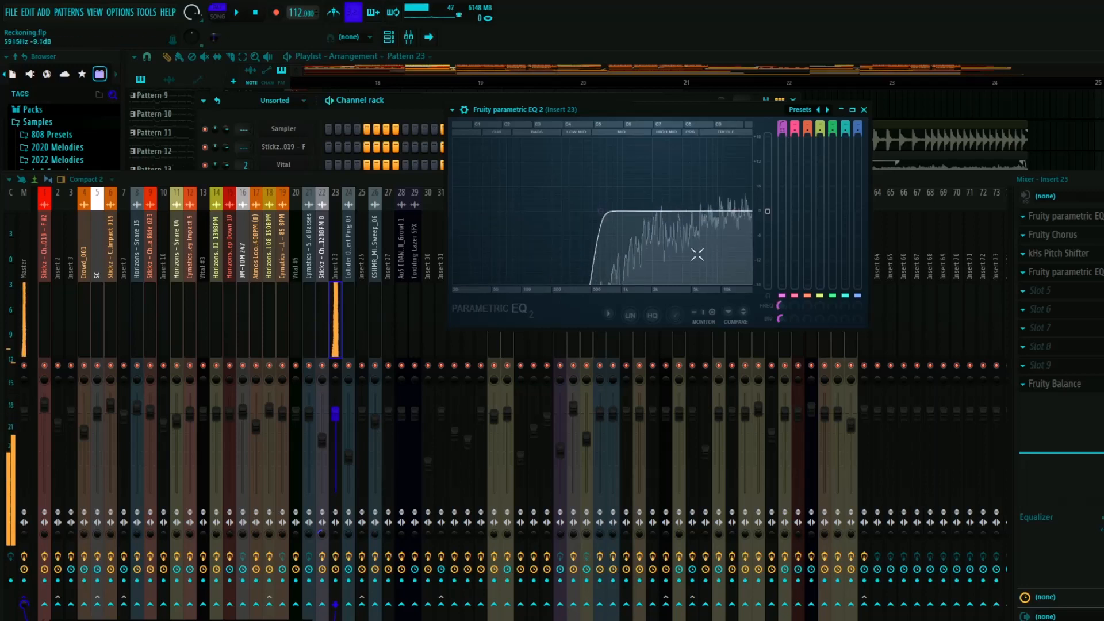
{"action": "left_click", "coordinate": [864, 110]}
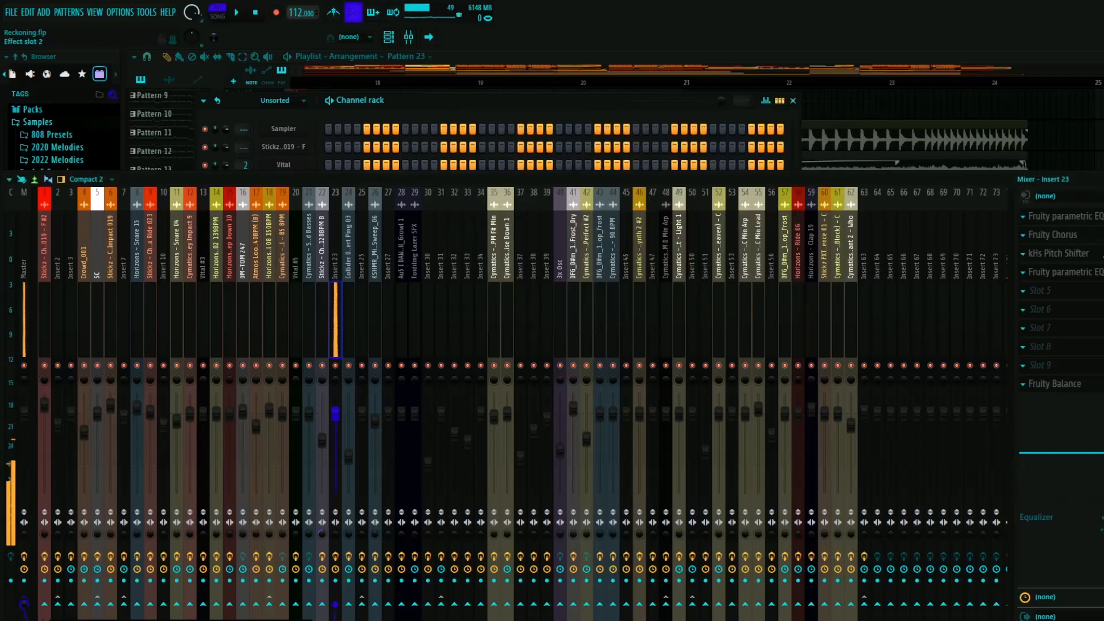
- Close the mixer and channel rack, then examine the Insert 23 EQ, pitch shifter and volume automation clips around bar 24
{"action": "key", "text": "F9"}
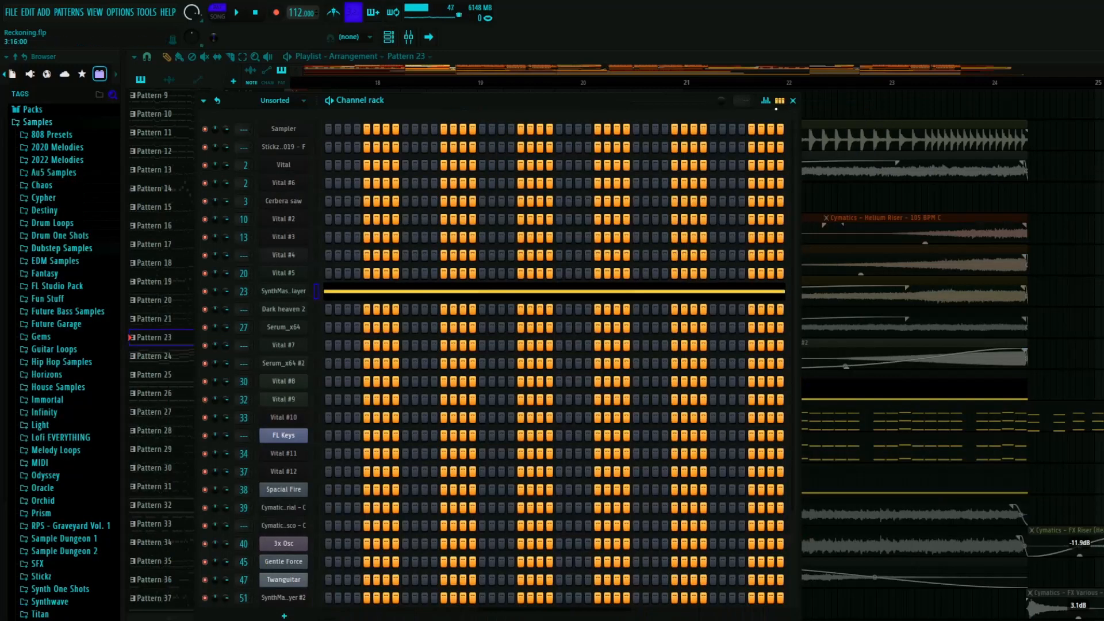
{"action": "left_click", "coordinate": [794, 101]}
{"action": "scroll", "coordinate": [458, 385], "scroll_direction": "down", "scroll_amount": 5}
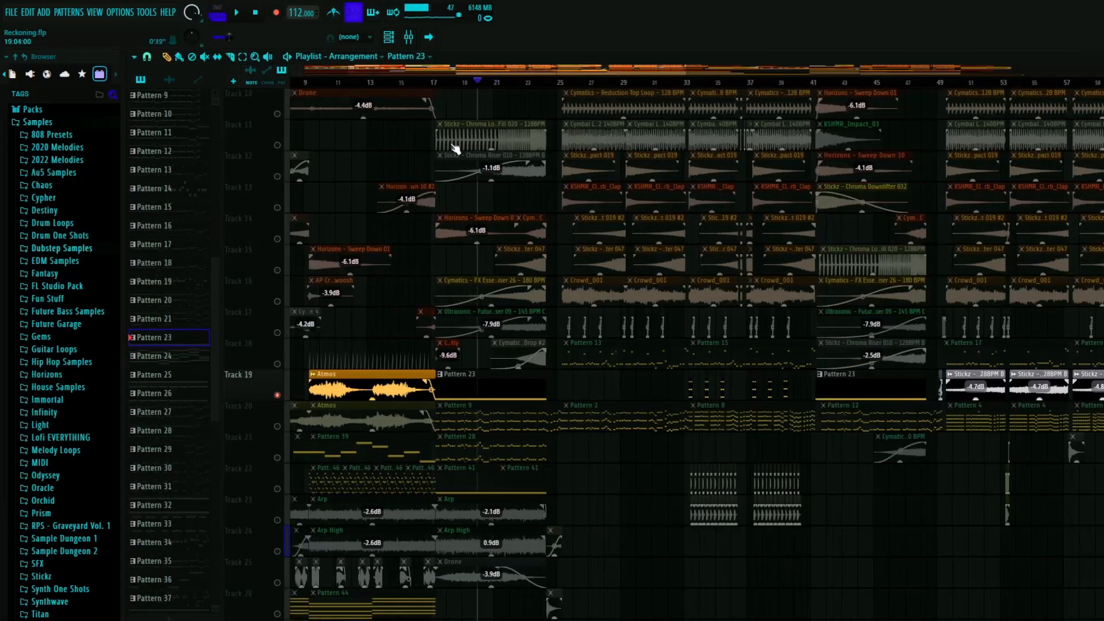
{"action": "scroll", "coordinate": [546, 413], "scroll_direction": "up", "scroll_amount": 4}
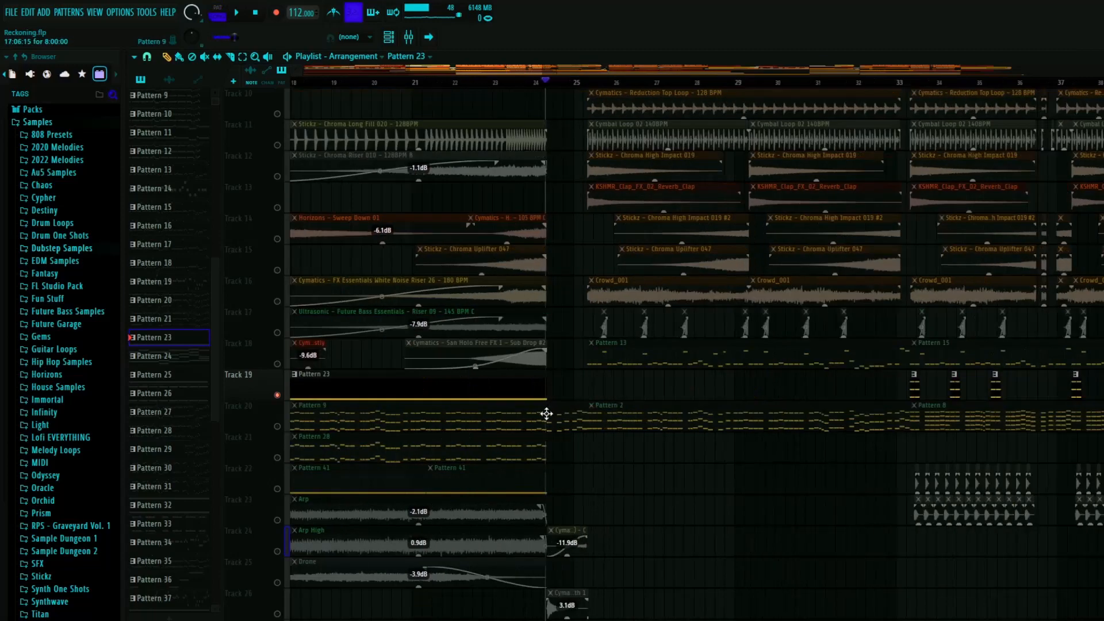
{"action": "scroll", "coordinate": [553, 416], "scroll_direction": "down", "scroll_amount": 8}
{"action": "scroll", "coordinate": [561, 413], "scroll_direction": "down", "scroll_amount": 8}
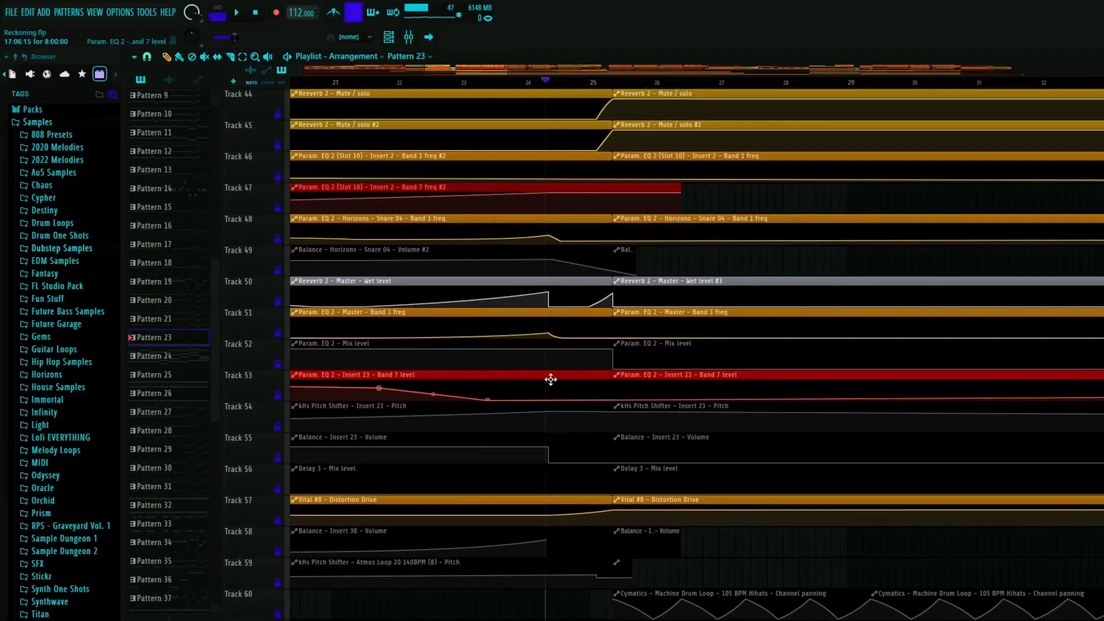
{"action": "scroll", "coordinate": [587, 418], "scroll_direction": "up", "scroll_amount": 6}
{"action": "scroll", "coordinate": [587, 418], "scroll_direction": "down", "scroll_amount": 4}
{"action": "scroll", "coordinate": [530, 387], "scroll_direction": "up", "scroll_amount": 5}
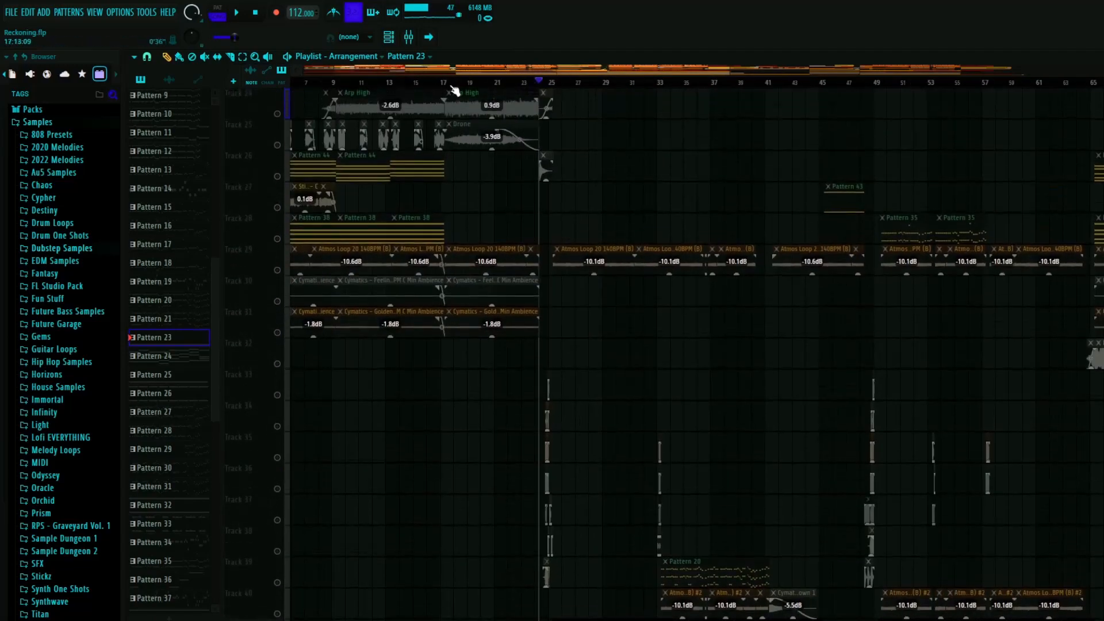
- Return the playhead to just after bar 17, solo track 9 and play the Cymatics San Holo Sub Drop clip
{"action": "right_click", "coordinate": [284, 118]}
{"action": "scroll", "coordinate": [441, 302], "scroll_direction": "up", "scroll_amount": 8}
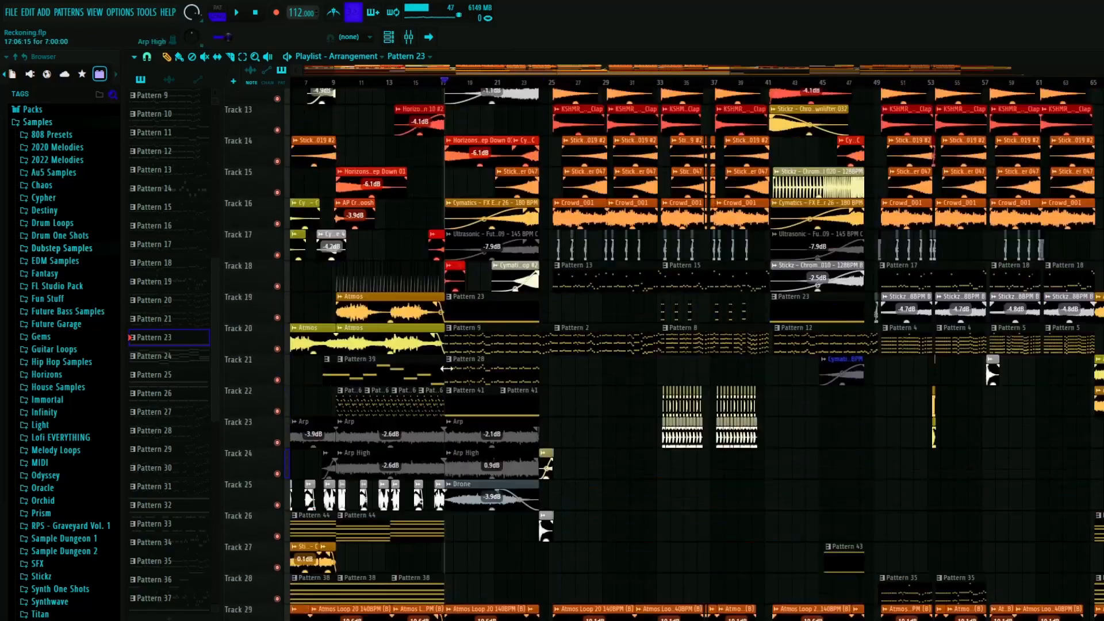
{"action": "scroll", "coordinate": [467, 285], "scroll_direction": "up", "scroll_amount": 4}
{"action": "scroll", "coordinate": [421, 271], "scroll_direction": "up", "scroll_amount": 4}
{"action": "right_click", "coordinate": [278, 363]}
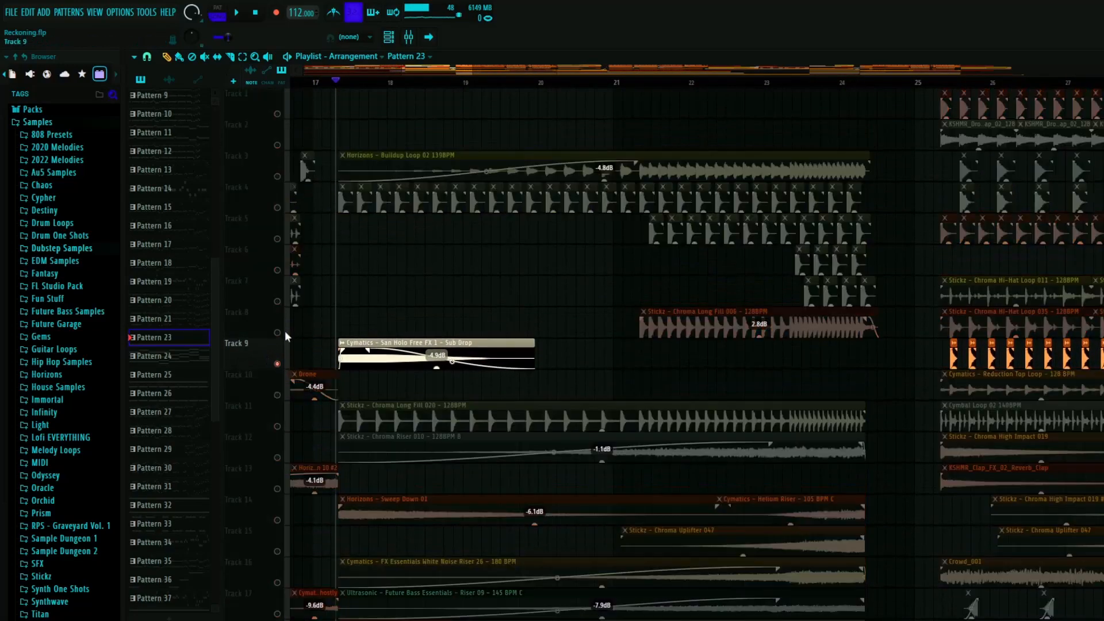
{"action": "key", "text": "space"}
- Solo track 3, play the Horizons Buildup Loop 02 clip through the buildup and stop playback
{"action": "right_click", "coordinate": [277, 176]}
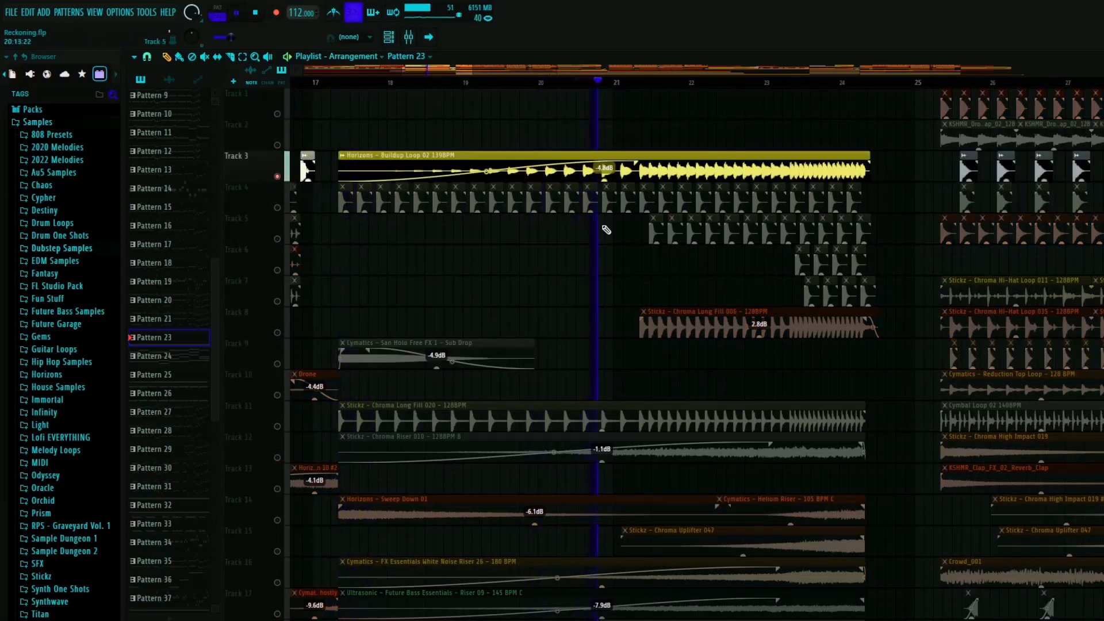
{"action": "scroll", "coordinate": [583, 167], "scroll_direction": "up", "scroll_amount": 3}
{"action": "scroll", "coordinate": [541, 250], "scroll_direction": "down", "scroll_amount": 3}
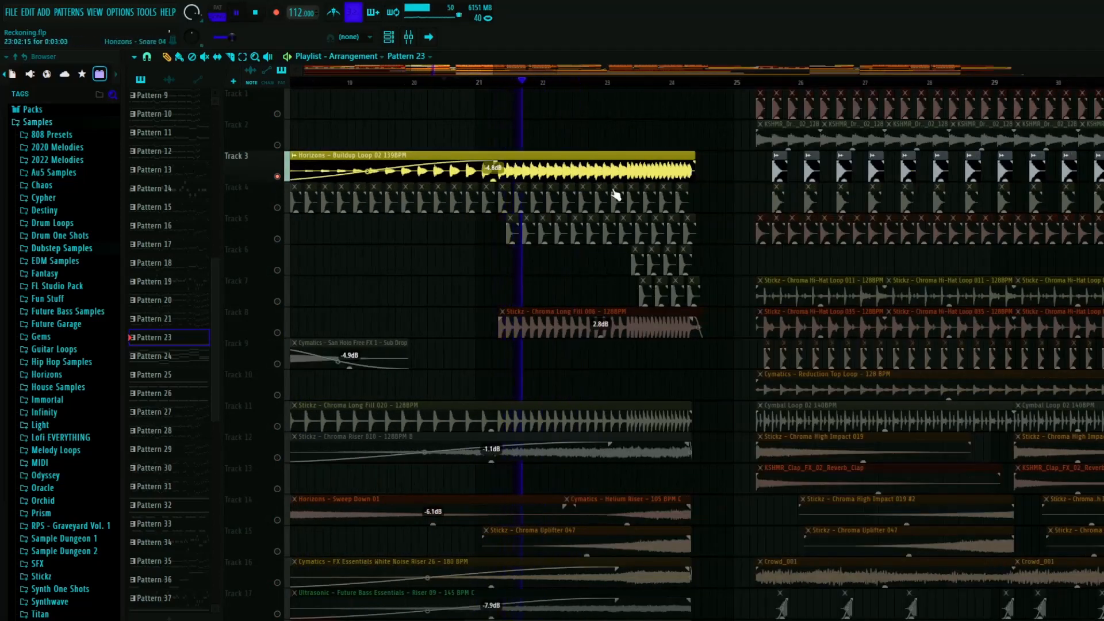
{"action": "scroll", "coordinate": [616, 194], "scroll_direction": "up", "scroll_amount": 3}
{"action": "scroll", "coordinate": [639, 210], "scroll_direction": "up", "scroll_amount": 2}
{"action": "scroll", "coordinate": [640, 212], "scroll_direction": "down", "scroll_amount": 7}
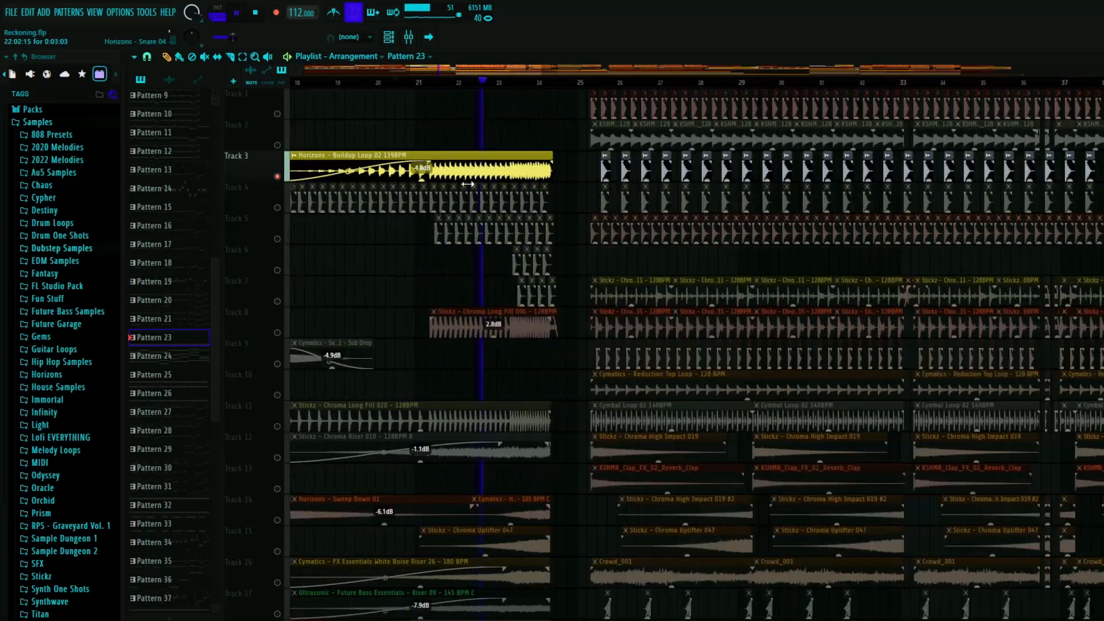
{"action": "scroll", "coordinate": [322, 197], "scroll_direction": "up", "scroll_amount": 3}
{"action": "key", "text": "space"}
{"action": "scroll", "coordinate": [327, 288], "scroll_direction": "down", "scroll_amount": 4}
{"action": "scroll", "coordinate": [402, 322], "scroll_direction": "up", "scroll_amount": 6}
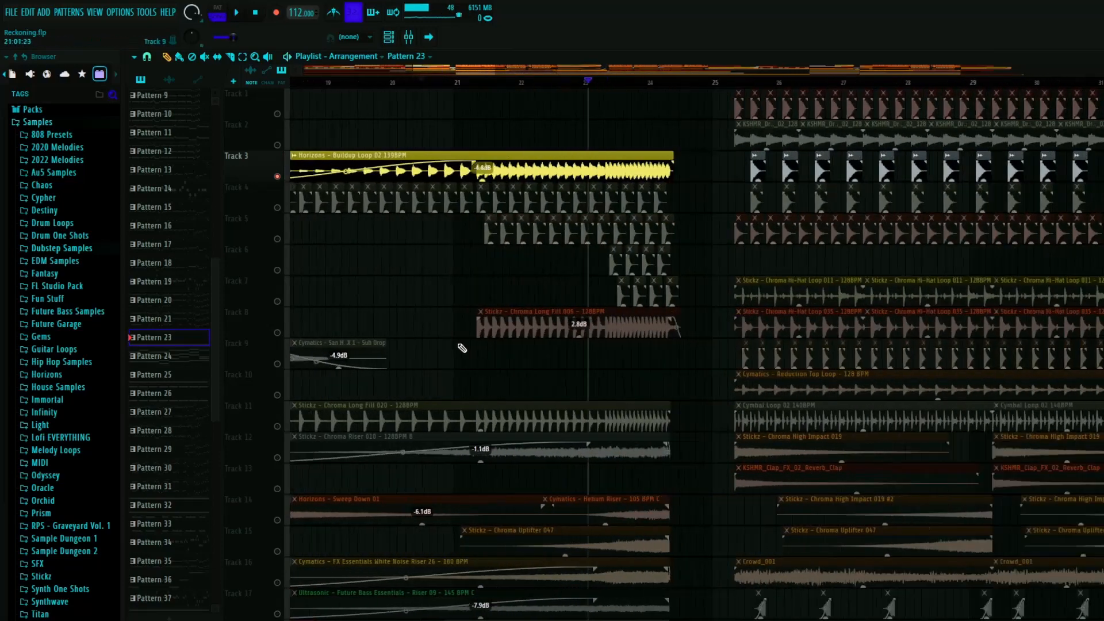
- Play from just after bar 17 with only track 11's Chroma Long Fill 020 soloed, adding tracks 4 and 3
{"action": "left_click", "coordinate": [426, 83]}
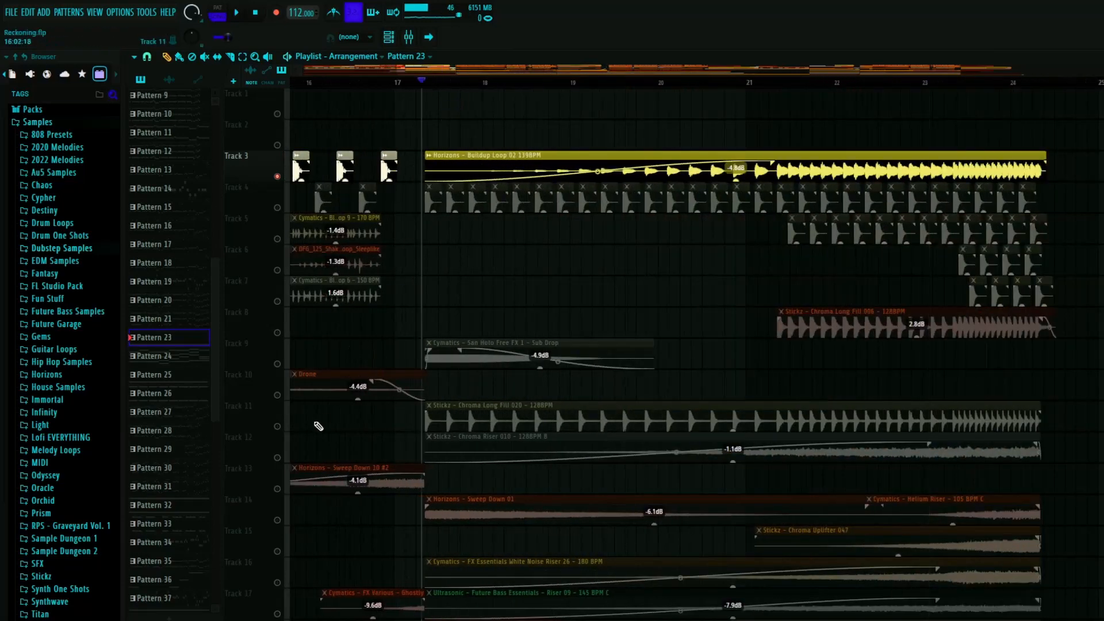
{"action": "left_click", "coordinate": [277, 427]}
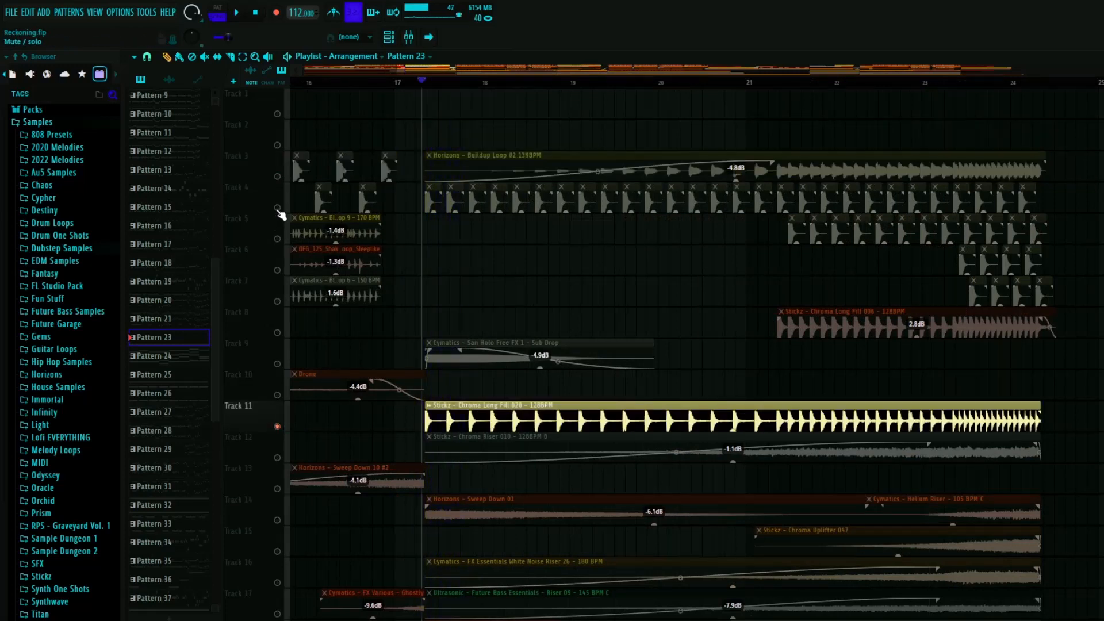
{"action": "key", "text": "space"}
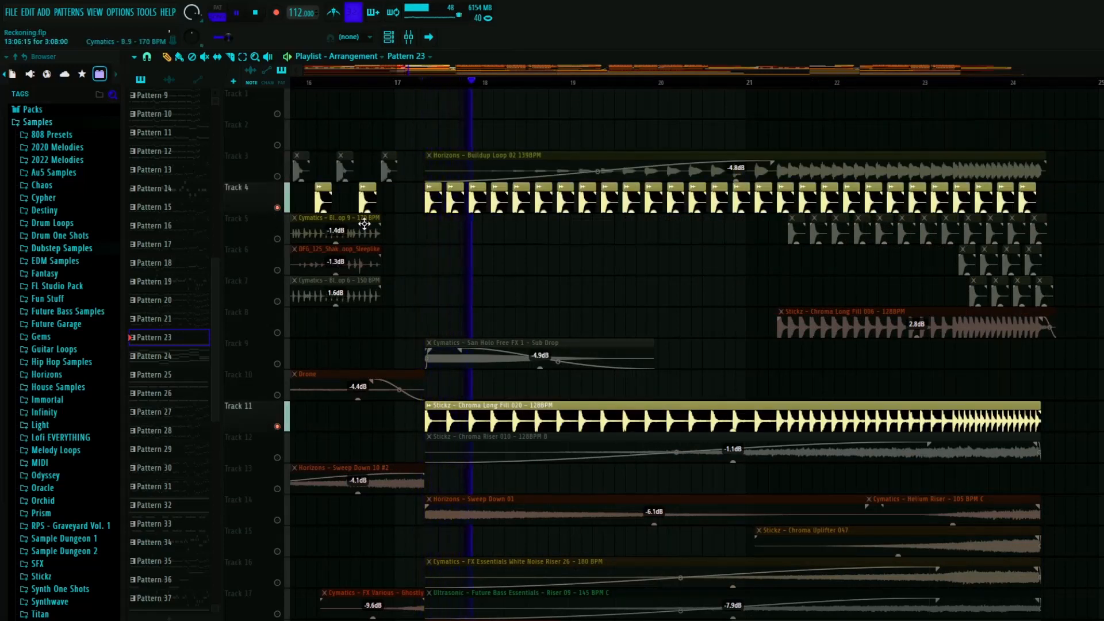
{"action": "left_click", "coordinate": [277, 176]}
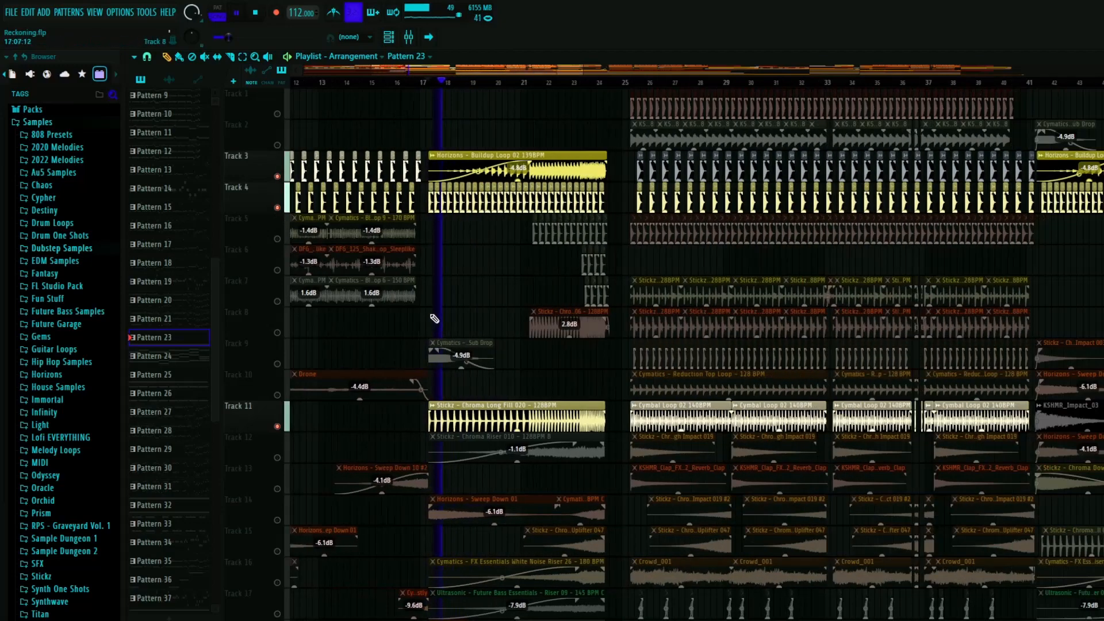
- Restore all tracks, play the full bar 17 section from its start and stop playback
{"action": "scroll", "coordinate": [437, 319], "scroll_direction": "down", "scroll_amount": 3}
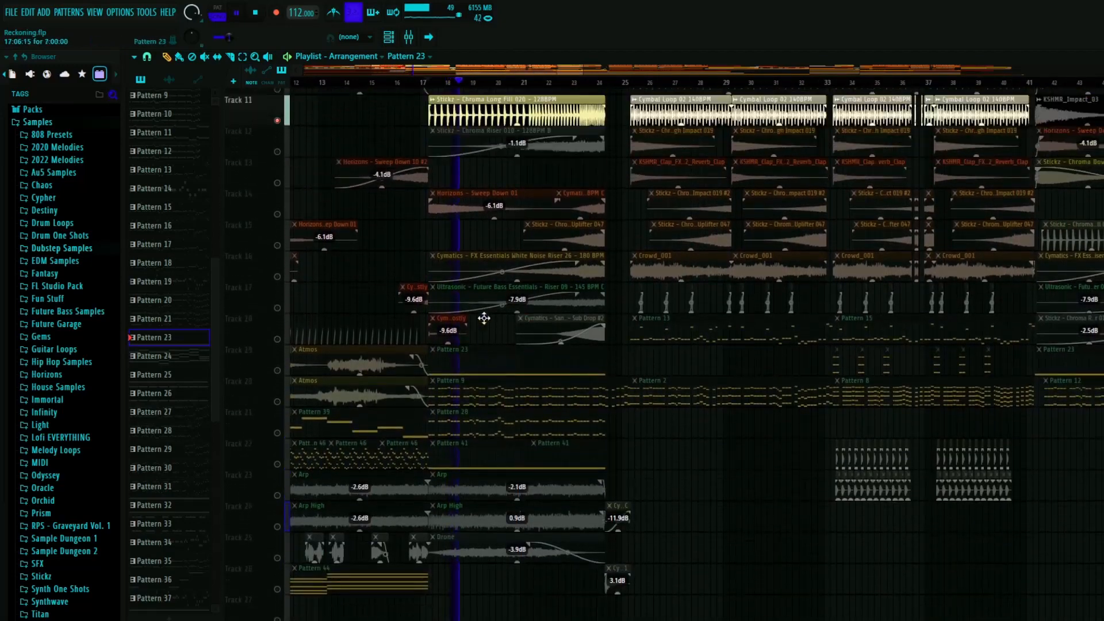
{"action": "scroll", "coordinate": [491, 332], "scroll_direction": "up", "scroll_amount": 3}
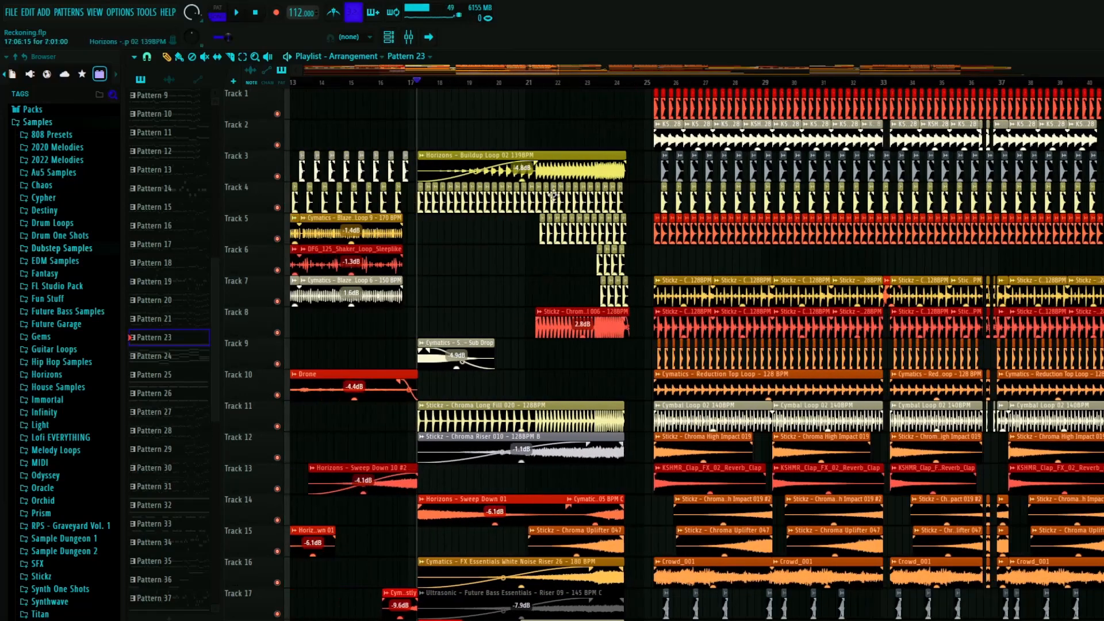
{"action": "scroll", "coordinate": [553, 194], "scroll_direction": "up", "scroll_amount": 5}
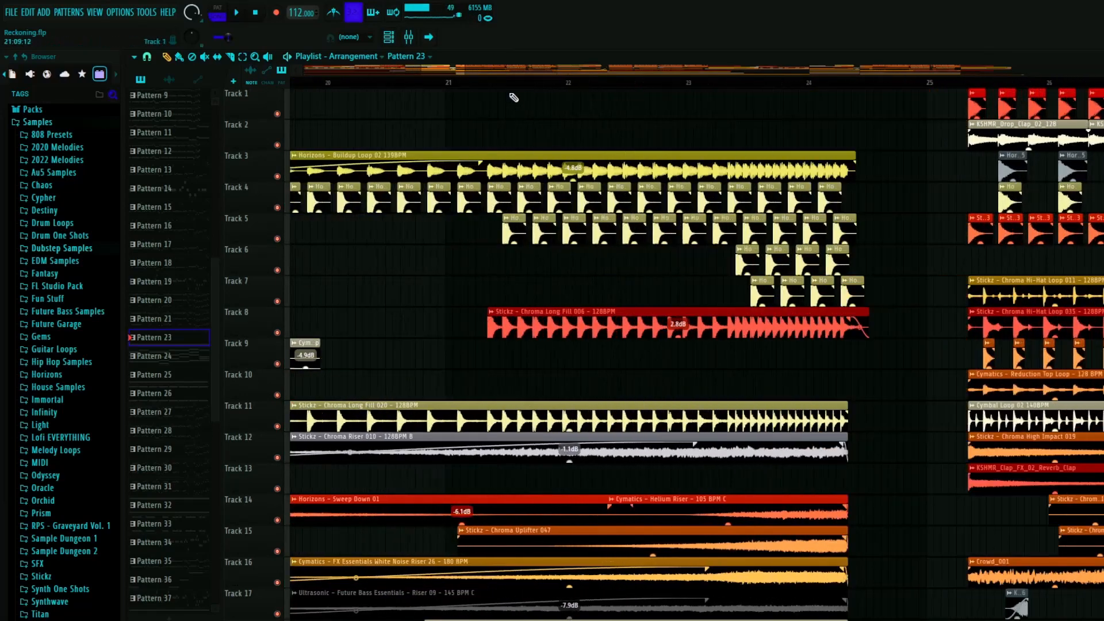
- Solo track 8, play the Stickz Chroma Long Fill 006 clip from its start just after bar 21 and stop
{"action": "right_click", "coordinate": [282, 333]}
{"action": "key", "text": "space"}
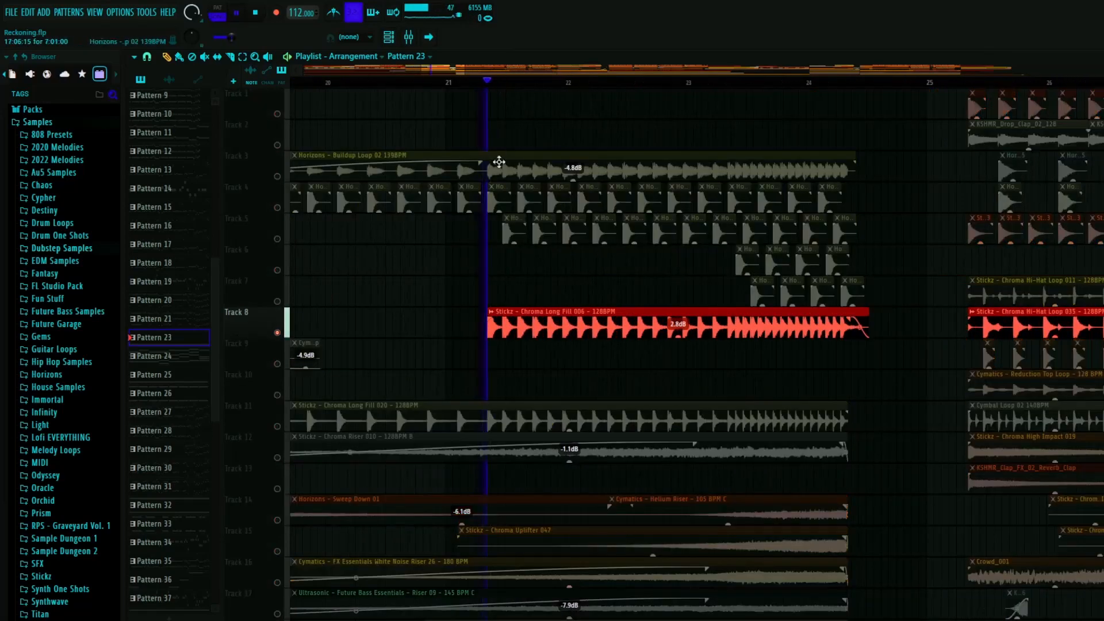
{"action": "scroll", "coordinate": [545, 298], "scroll_direction": "down", "scroll_amount": 3}
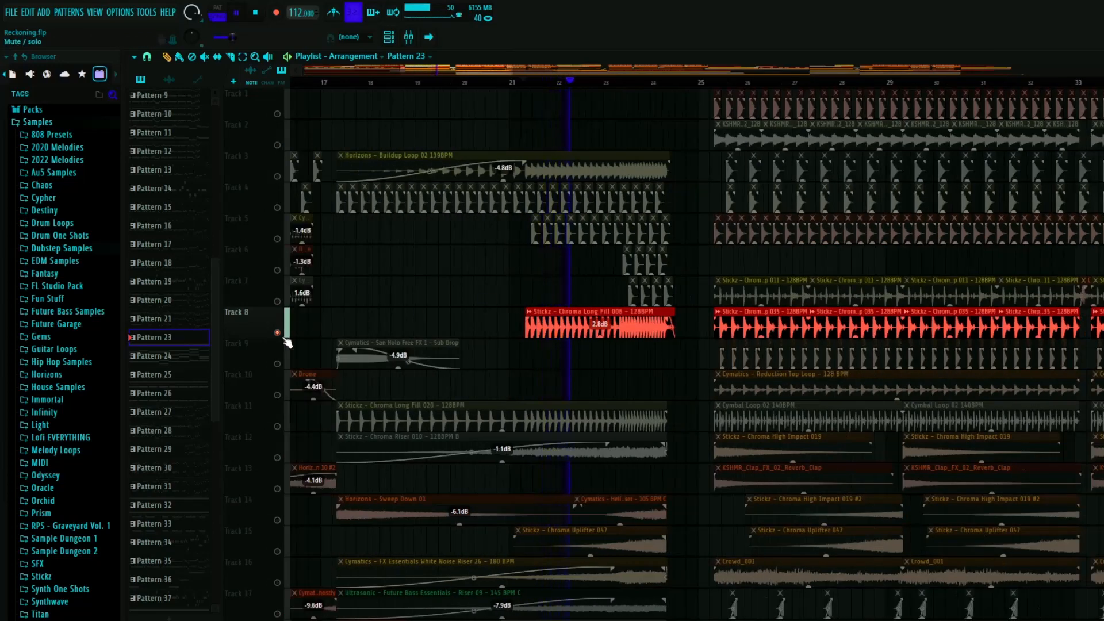
{"action": "key", "text": "space"}
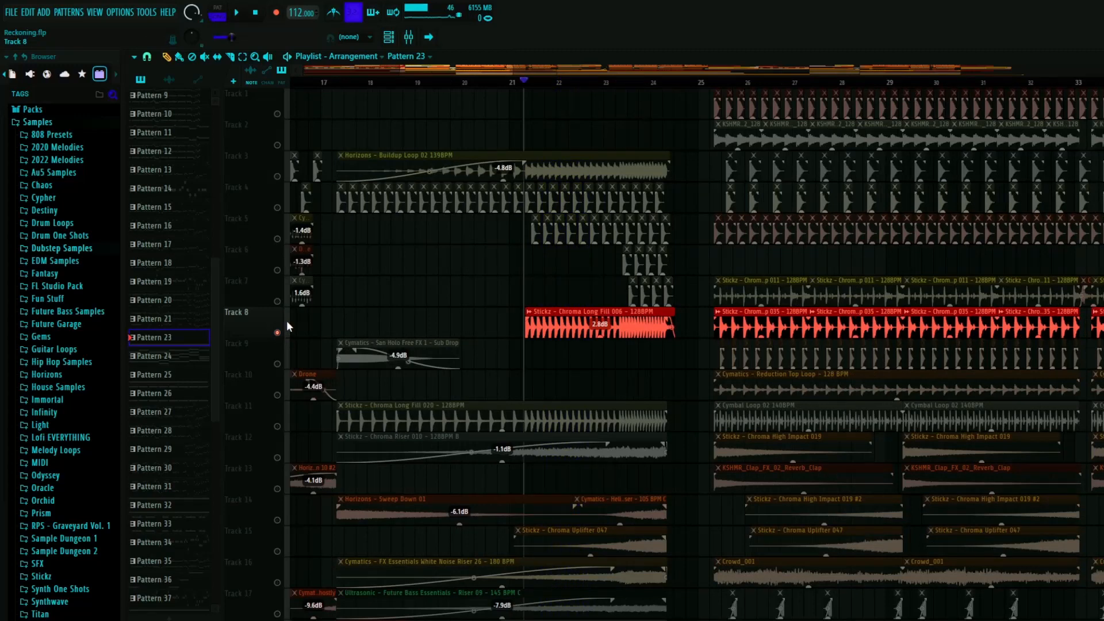
- Play the soloed track 8 Chroma Long Fill 006 clip from just after bar 23, stop, and restore all tracks
{"action": "scroll", "coordinate": [586, 328], "scroll_direction": "up", "scroll_amount": 3}
{"action": "left_click", "coordinate": [632, 83]}
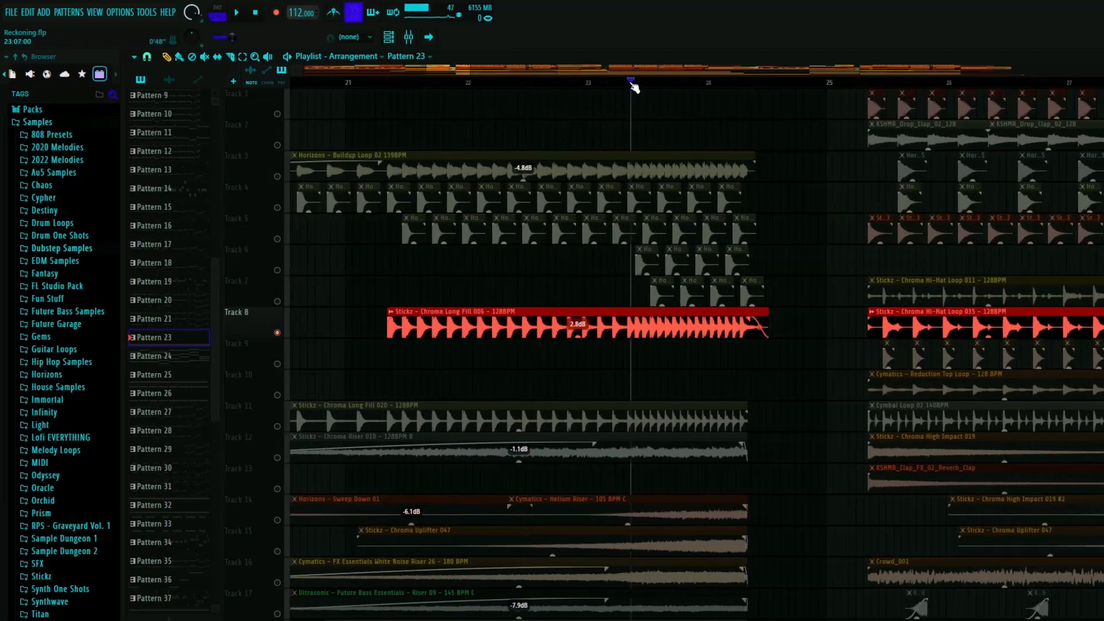
{"action": "key", "text": "space"}
{"action": "key", "text": "space"}
{"action": "right_click", "coordinate": [278, 334]}
- Examine the bar 17 section's remaining FX, pattern, arp, drone and ambience layers down to the empty tracks below track 31
{"action": "scroll", "coordinate": [492, 368], "scroll_direction": "down", "scroll_amount": 5}
{"action": "scroll", "coordinate": [430, 358], "scroll_direction": "down", "scroll_amount": 3}
{"action": "scroll", "coordinate": [430, 358], "scroll_direction": "down", "scroll_amount": 10}
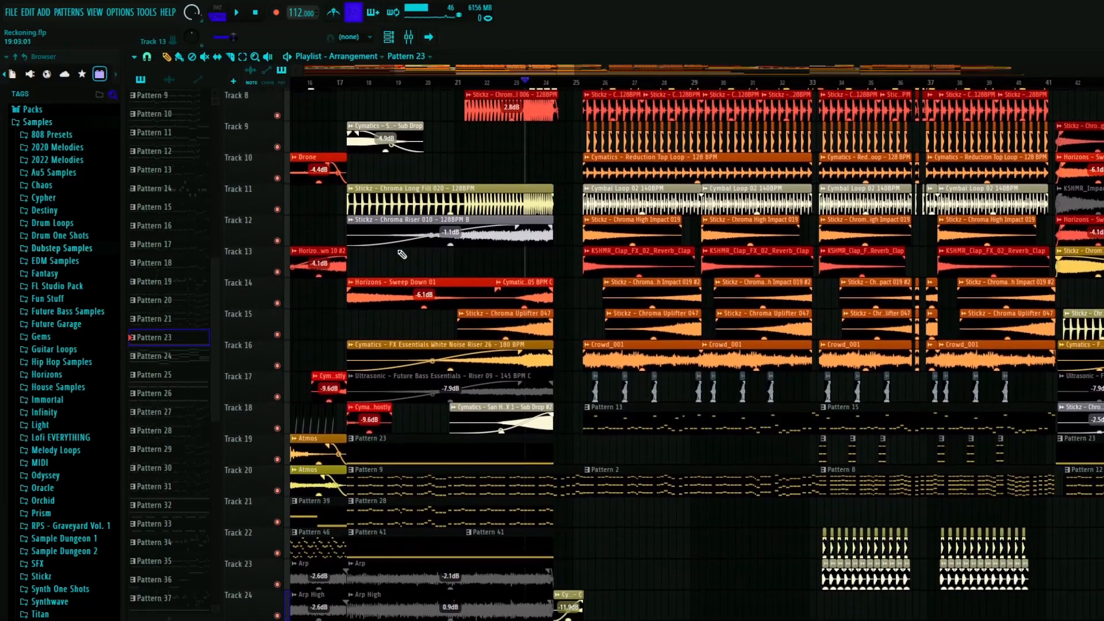
{"action": "scroll", "coordinate": [398, 365], "scroll_direction": "down", "scroll_amount": 13}
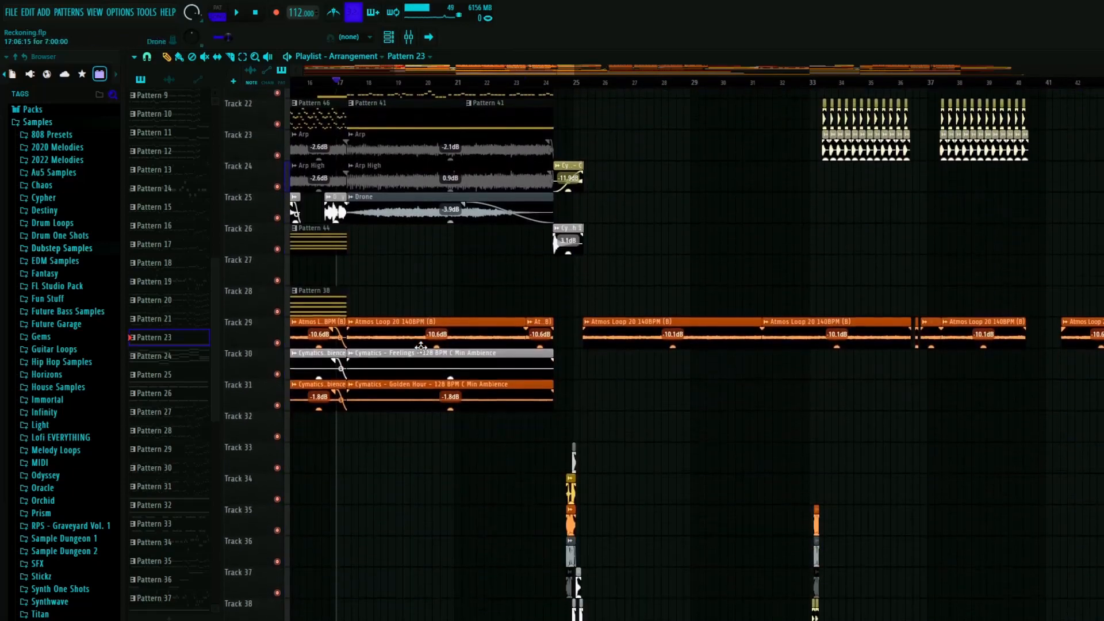
{"action": "scroll", "coordinate": [414, 348], "scroll_direction": "down", "scroll_amount": 7}
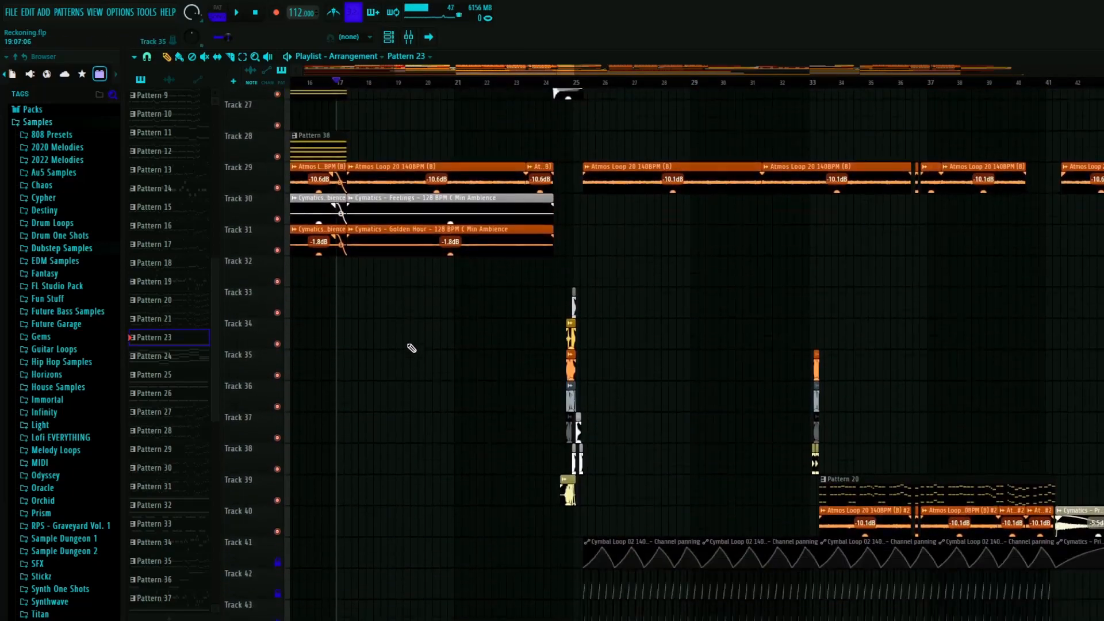
{"action": "scroll", "coordinate": [423, 350], "scroll_direction": "up", "scroll_amount": 20}
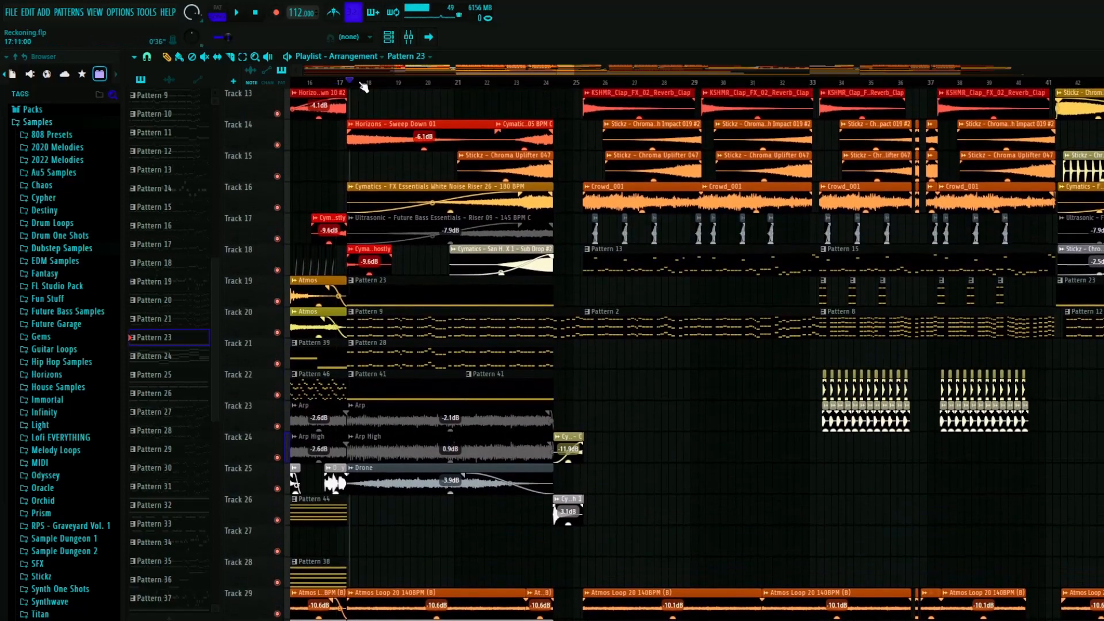
- Examine the bar 17 section's automation clips on tracks 44 to 59, including the reverb, EQ, pitch and volume curves
{"action": "scroll", "coordinate": [424, 460], "scroll_direction": "down", "scroll_amount": 20}
{"action": "scroll", "coordinate": [428, 463], "scroll_direction": "down", "scroll_amount": 8}
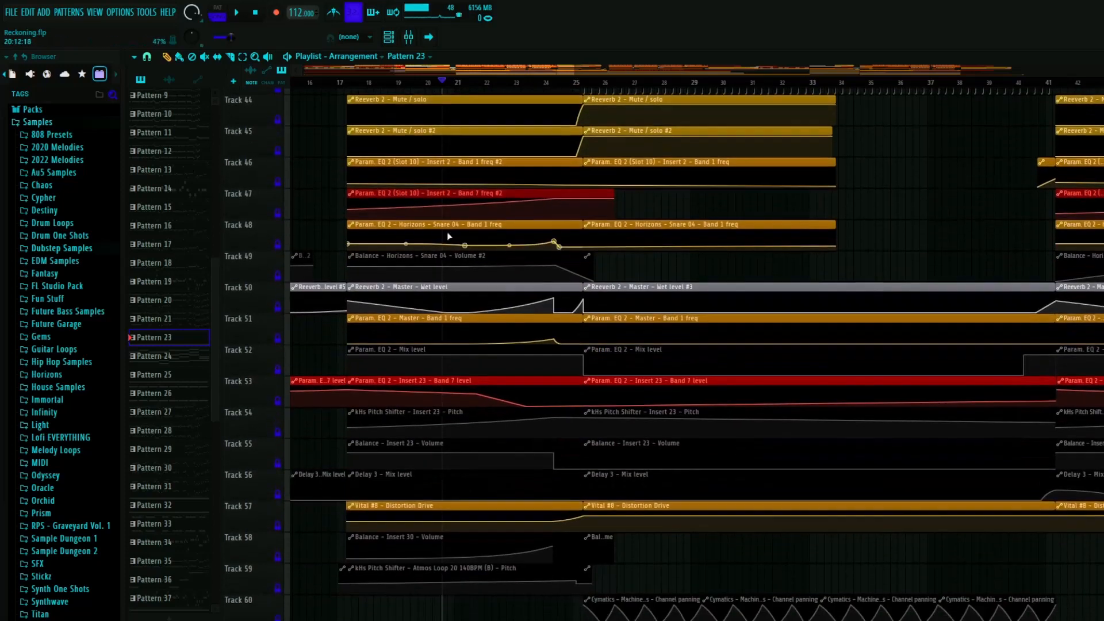
{"action": "left_click", "coordinate": [346, 83]}
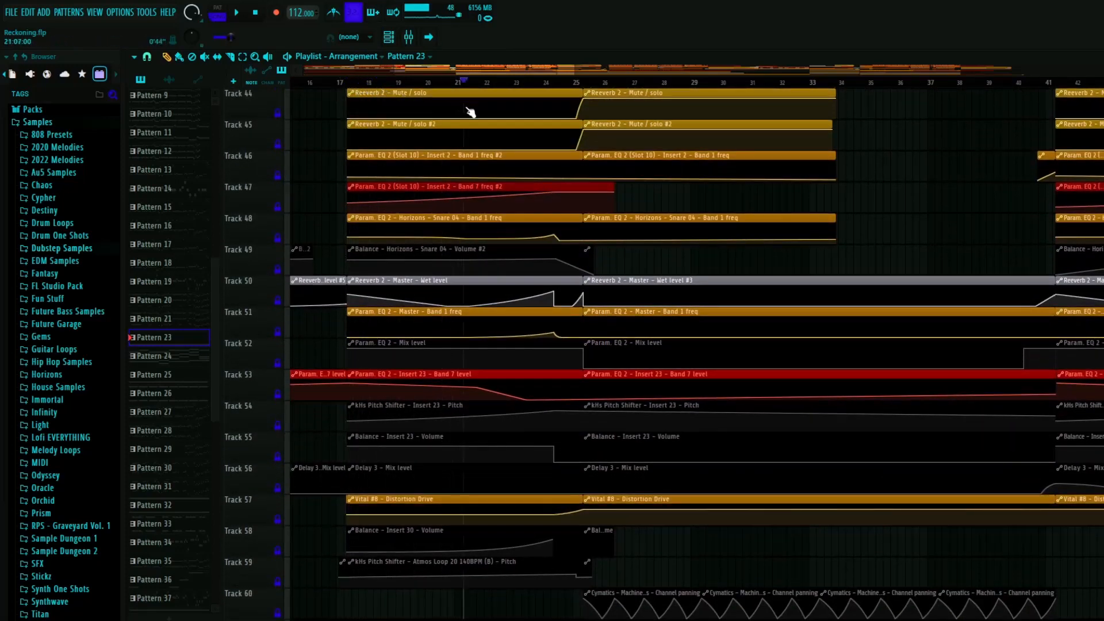
{"action": "scroll", "coordinate": [368, 138], "scroll_direction": "up", "scroll_amount": 8}
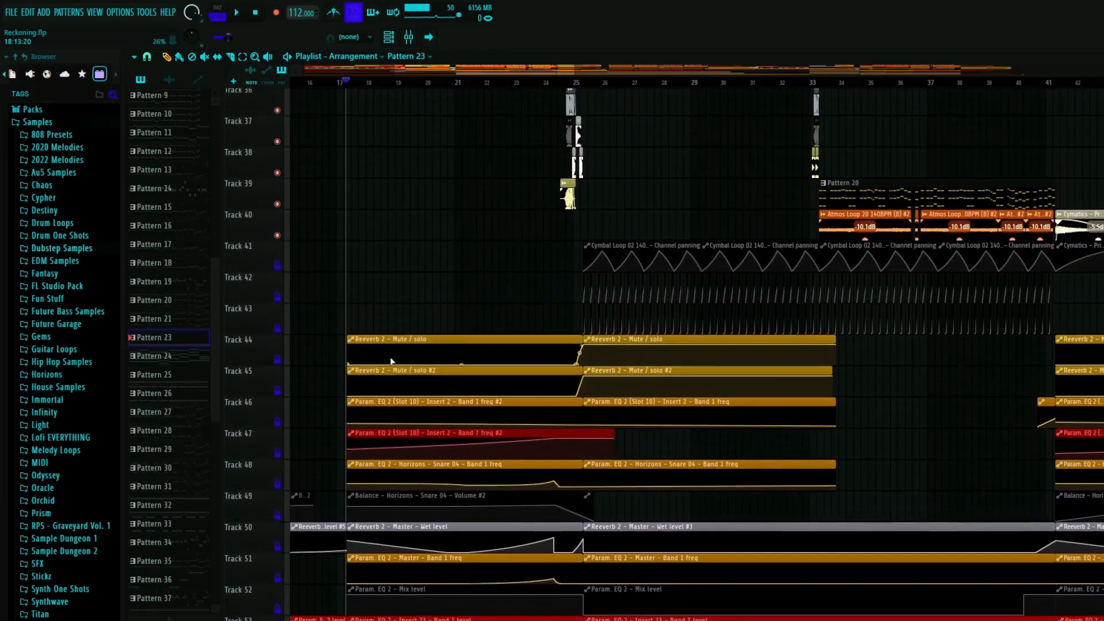
{"action": "left_click", "coordinate": [455, 84]}
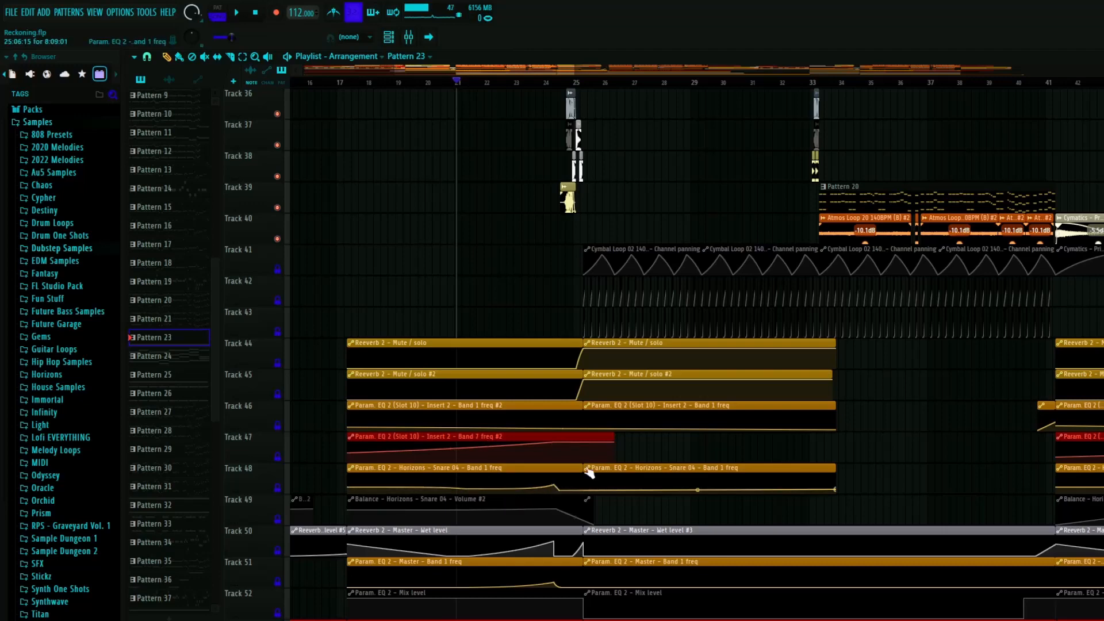
{"action": "scroll", "coordinate": [460, 418], "scroll_direction": "down", "scroll_amount": 1}
{"action": "scroll", "coordinate": [461, 419], "scroll_direction": "down", "scroll_amount": 6}
{"action": "scroll", "coordinate": [454, 399], "scroll_direction": "up", "scroll_amount": 2}
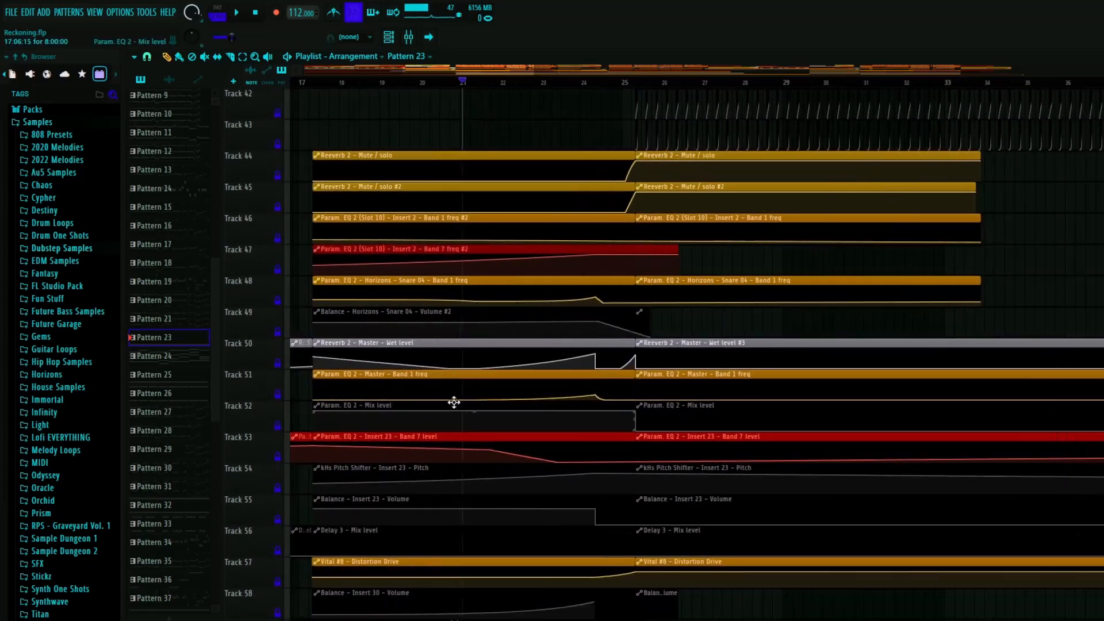
- Select the Param. EQ 2 - Master - Band 1 freq clip on track 51 and inspect the Master channel's first Fruity Balance
{"action": "left_click", "coordinate": [416, 375]}
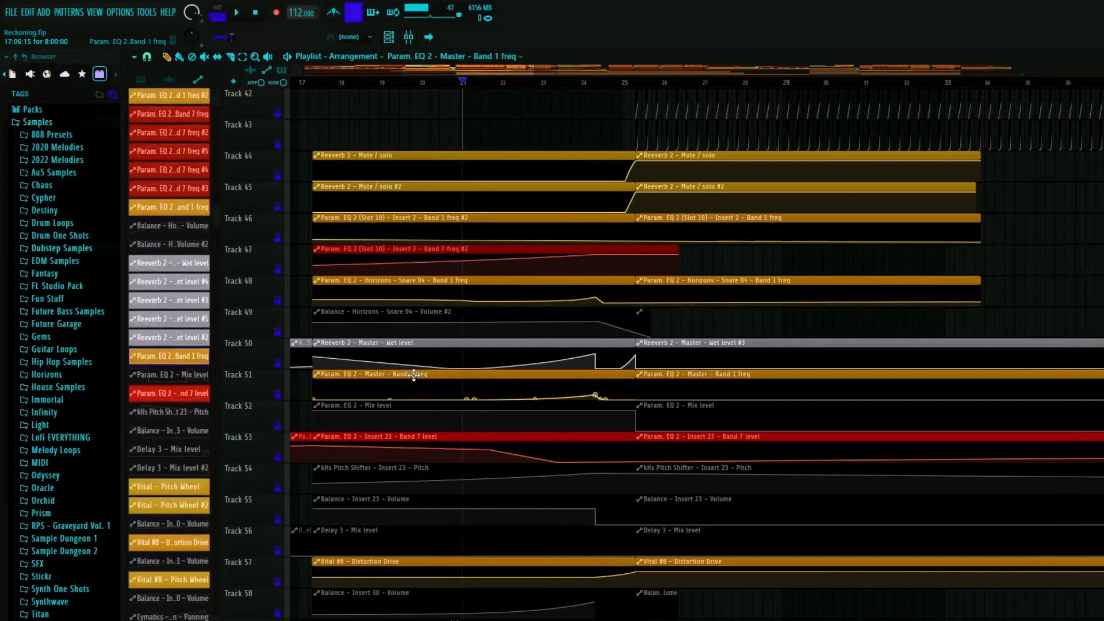
{"action": "key", "text": "F9"}
{"action": "left_click", "coordinate": [20, 261]}
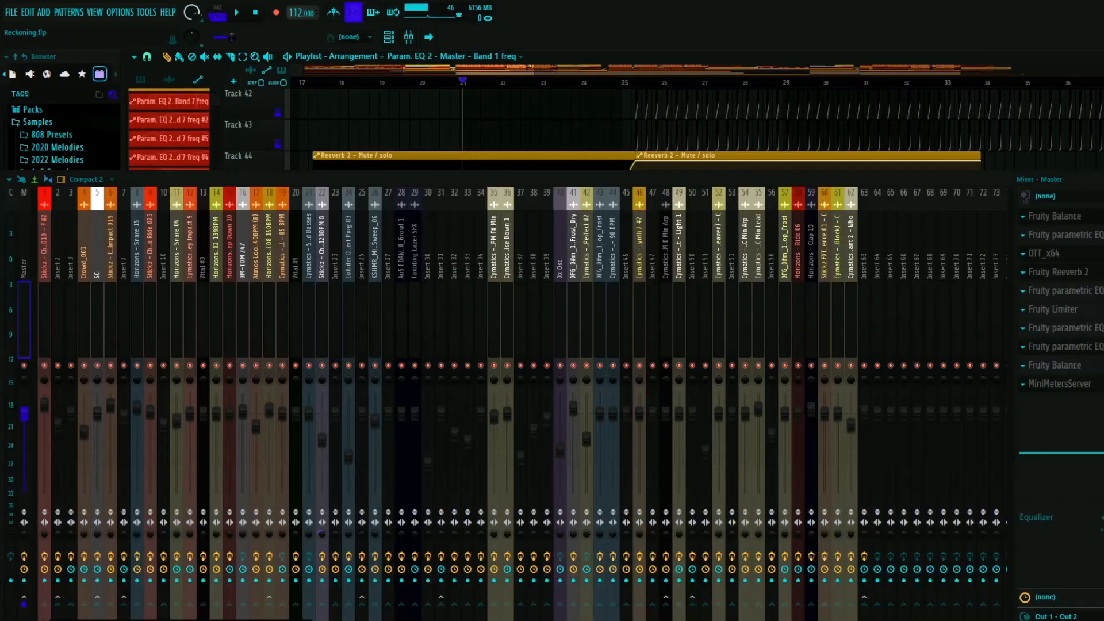
{"action": "left_click", "coordinate": [1055, 216]}
{"action": "left_click_drag", "start_coordinate": [972, 197], "coordinate": [726, 173]}
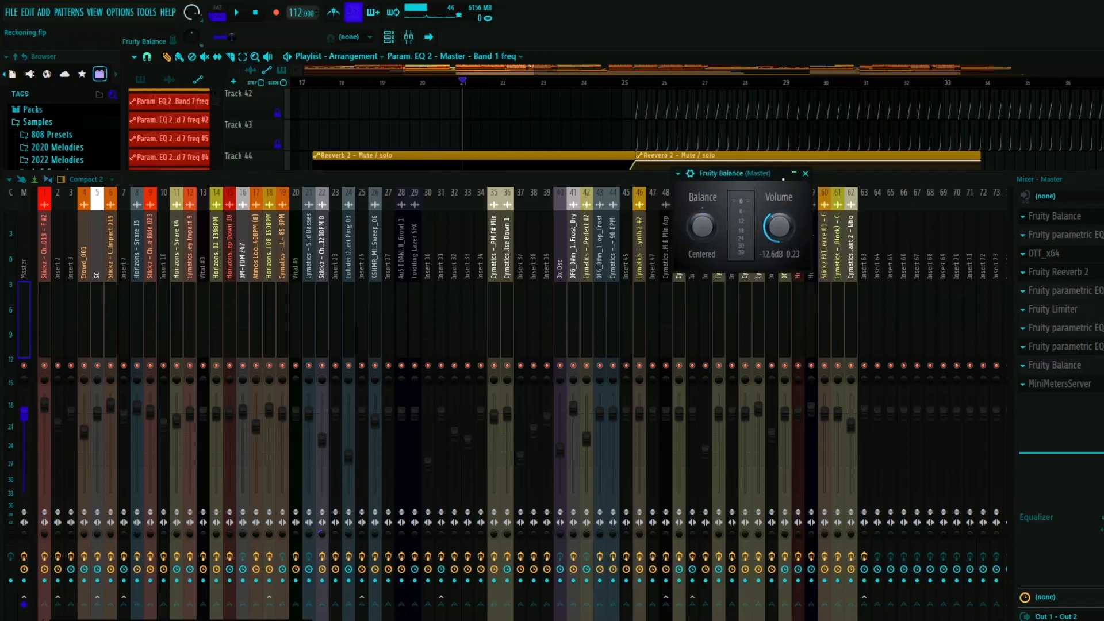
{"action": "left_click", "coordinate": [805, 173]}
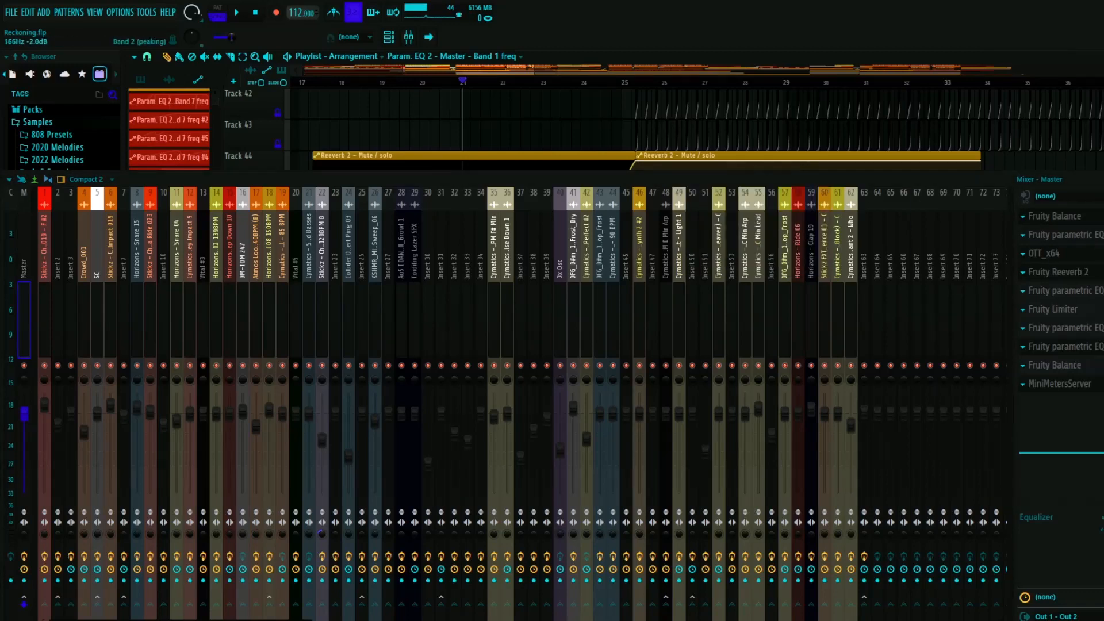
- Inspect the Master's first Fruity parametric EQ 2 and its OTT compressor, closing each one
{"action": "left_click", "coordinate": [1063, 234]}
{"action": "left_click_drag", "start_coordinate": [943, 149], "coordinate": [770, 158]}
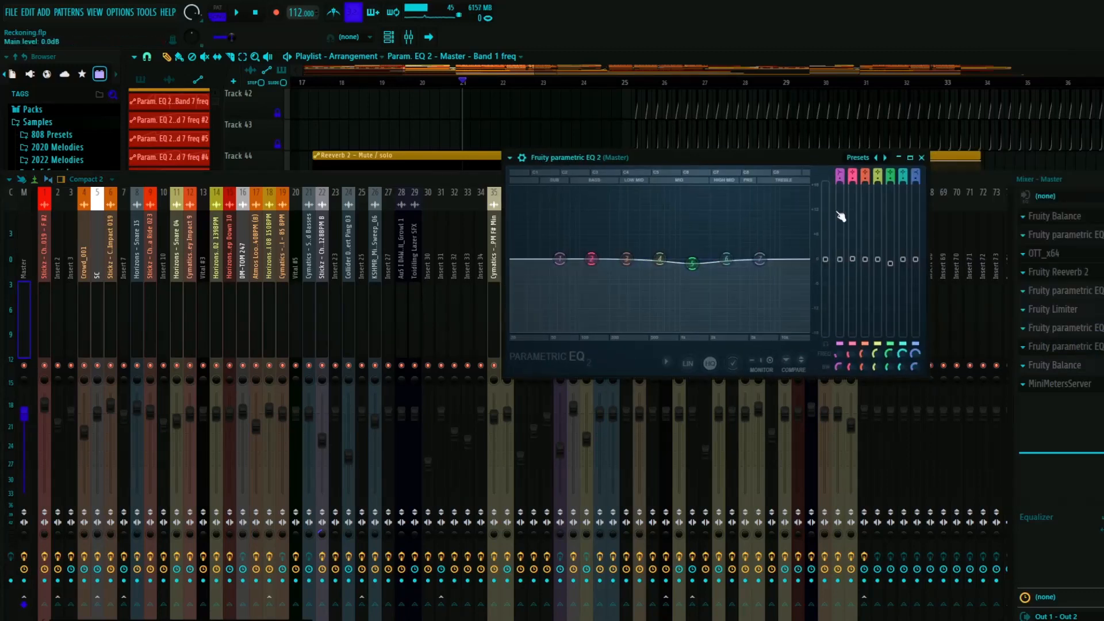
{"action": "left_click", "coordinate": [921, 157]}
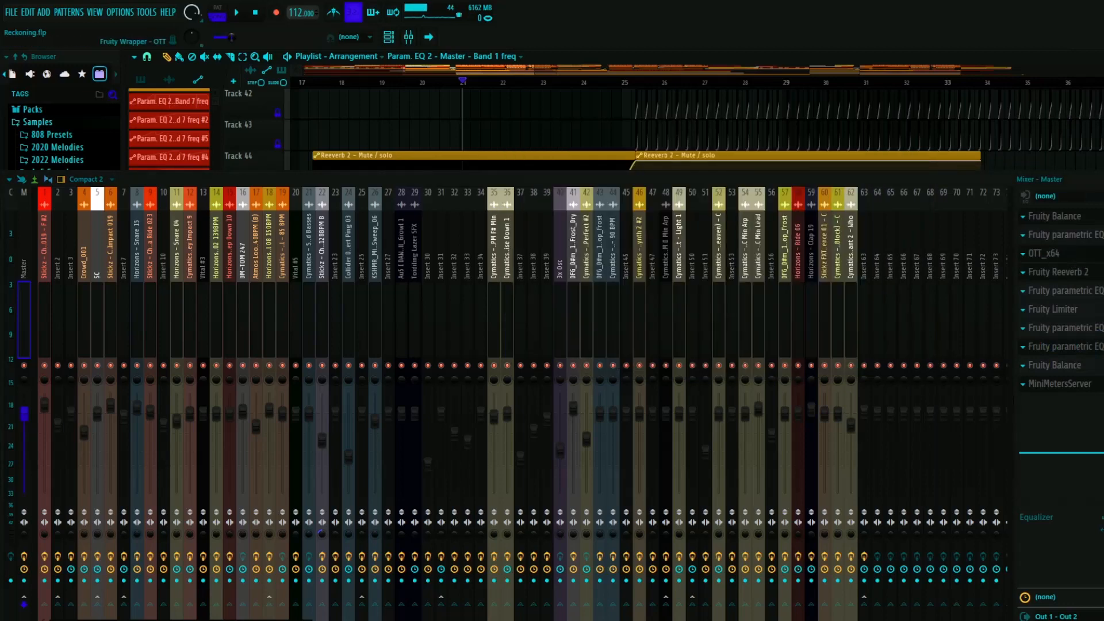
{"action": "left_click", "coordinate": [1044, 253]}
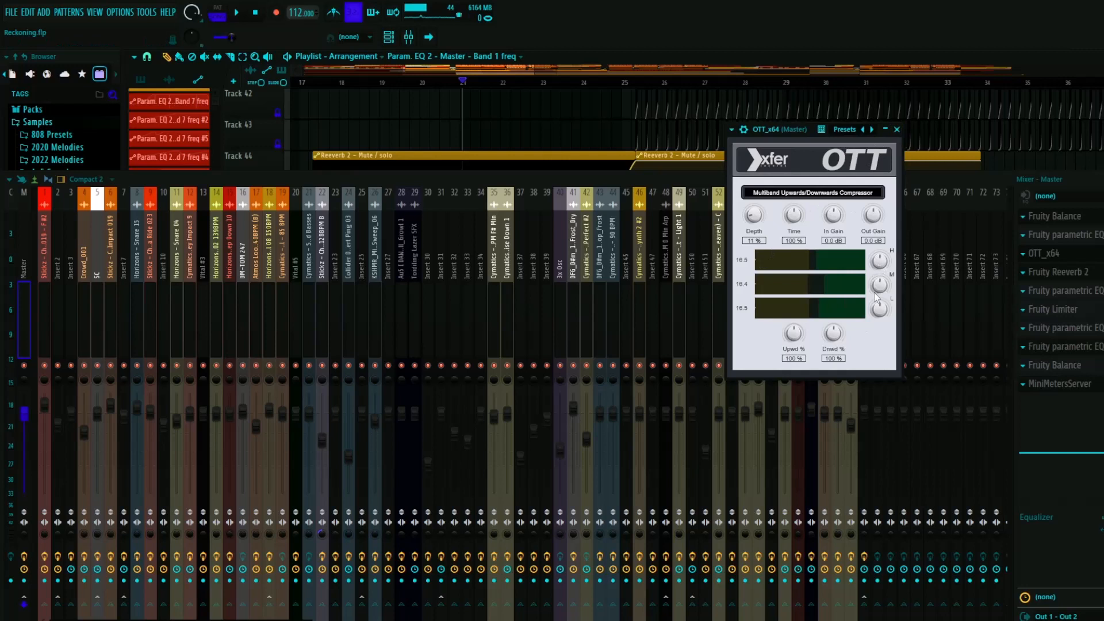
{"action": "left_click", "coordinate": [896, 129]}
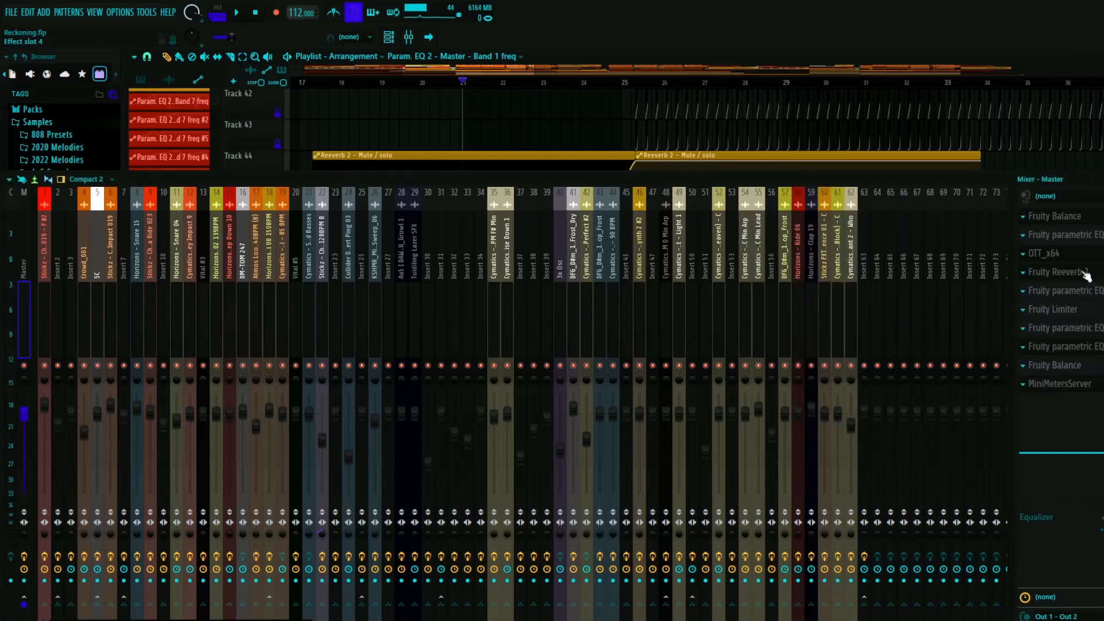
- Inspect the Master's Fruity Reeverb 2, the parametric EQ after it and the Fruity Limiter, closing each one
{"action": "left_click", "coordinate": [1056, 271]}
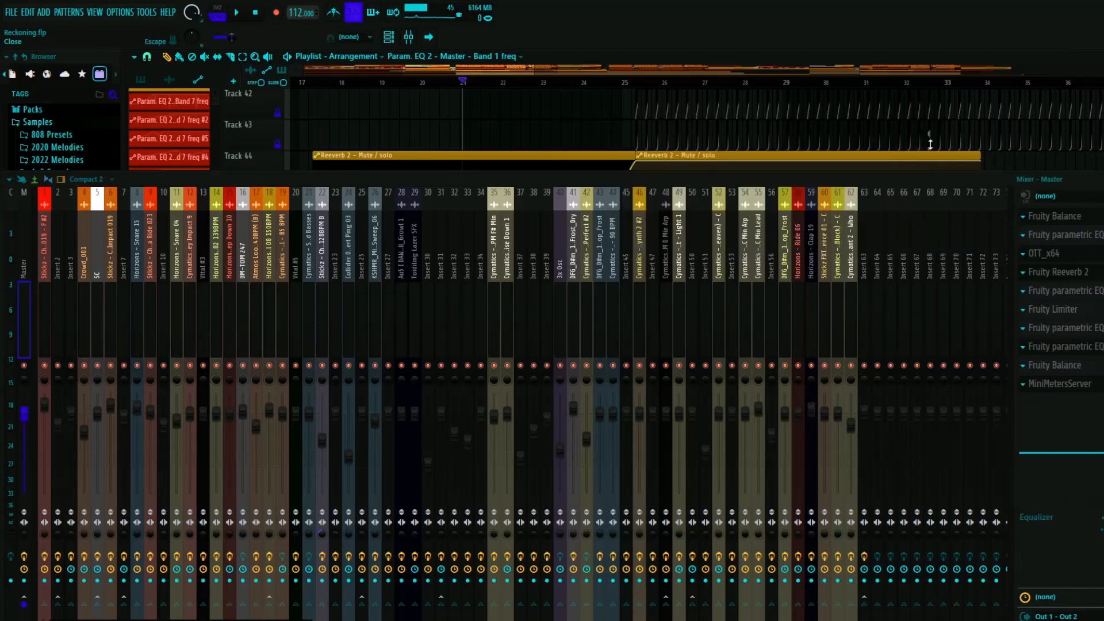
{"action": "left_click", "coordinate": [926, 148]}
{"action": "left_click", "coordinate": [1061, 291]}
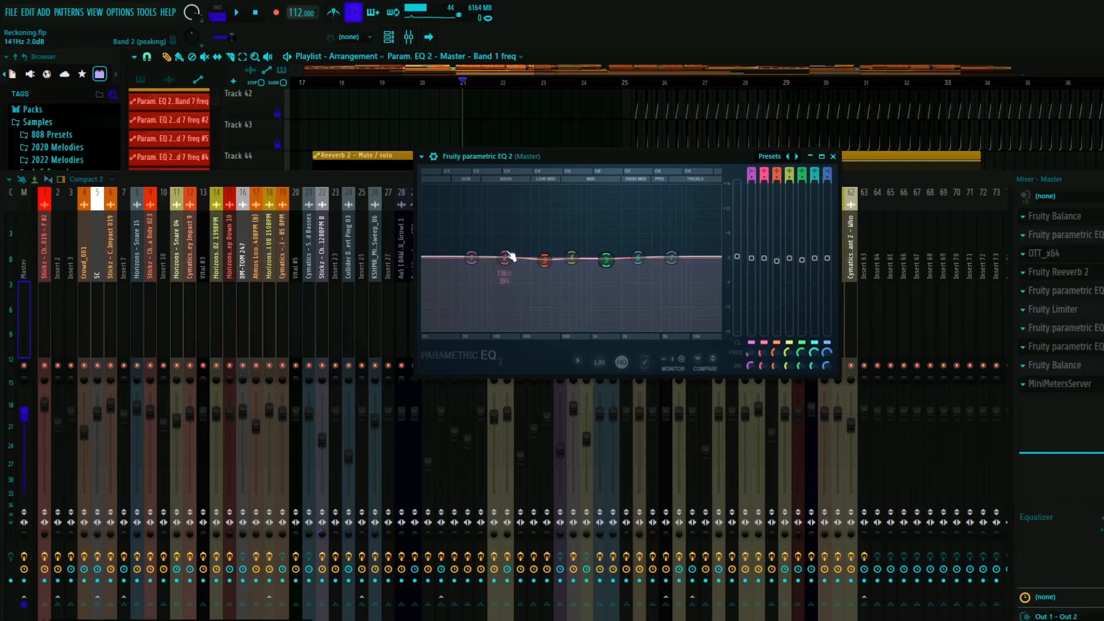
{"action": "left_click", "coordinate": [834, 156]}
{"action": "left_click", "coordinate": [1053, 309]}
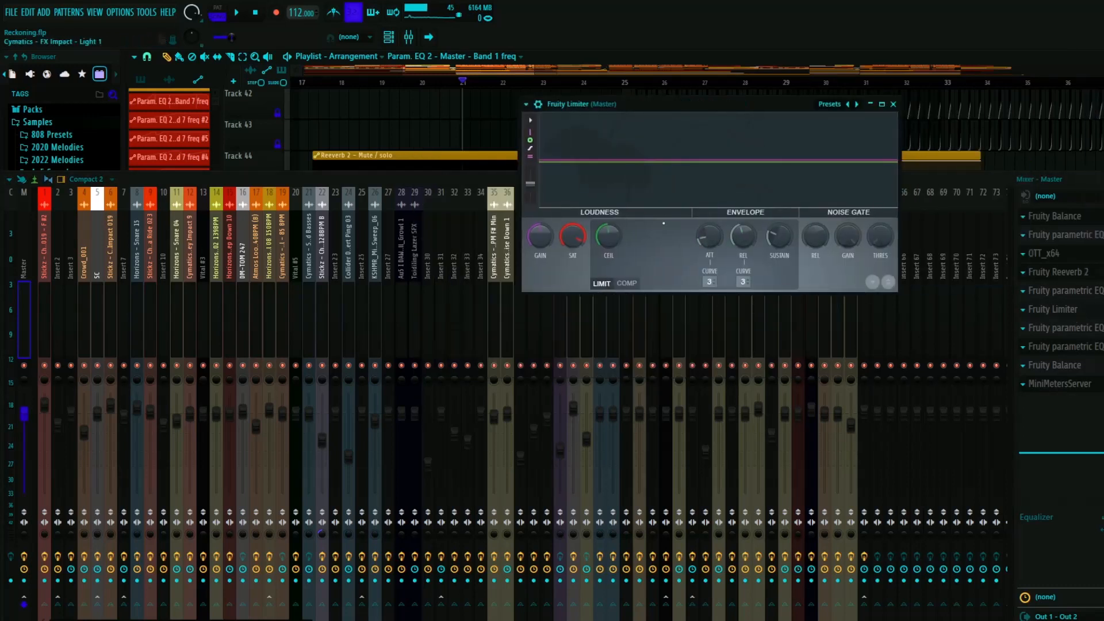
{"action": "left_click", "coordinate": [893, 104]}
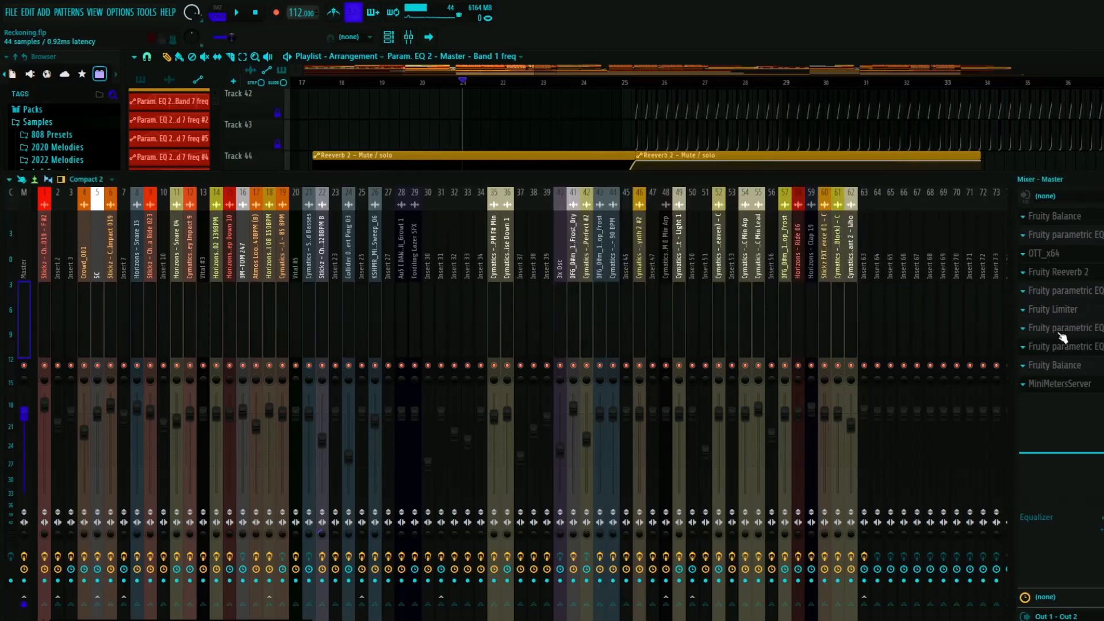
- Inspect the parametric EQ after the Master's limiter, view the C note frequencies among band 3's key options, and close it
{"action": "left_click", "coordinate": [1058, 327]}
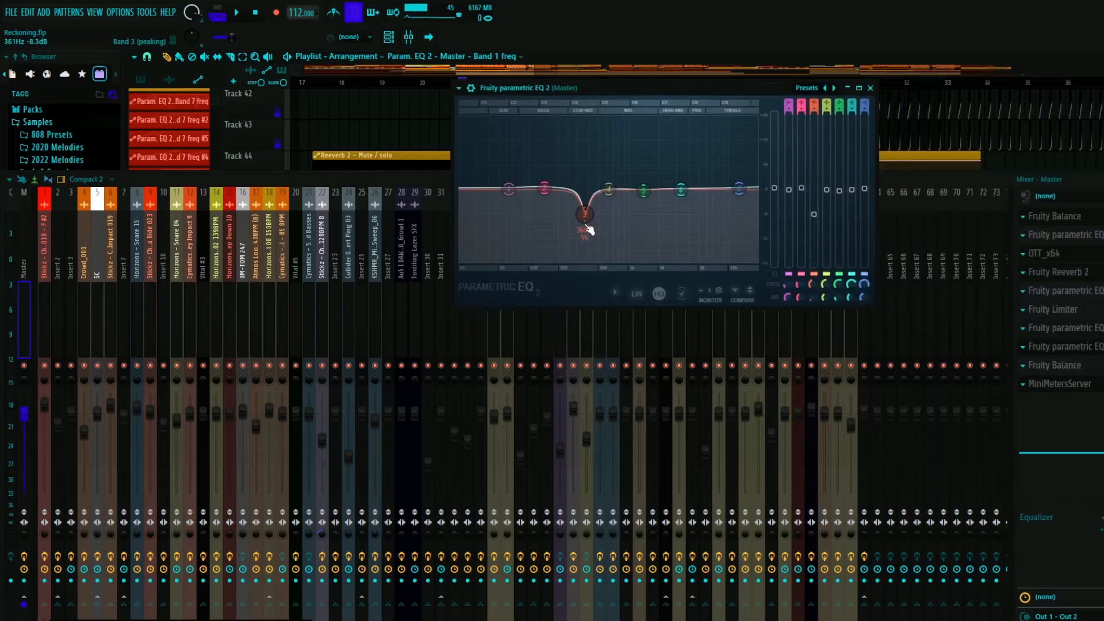
{"action": "right_click", "coordinate": [585, 215]}
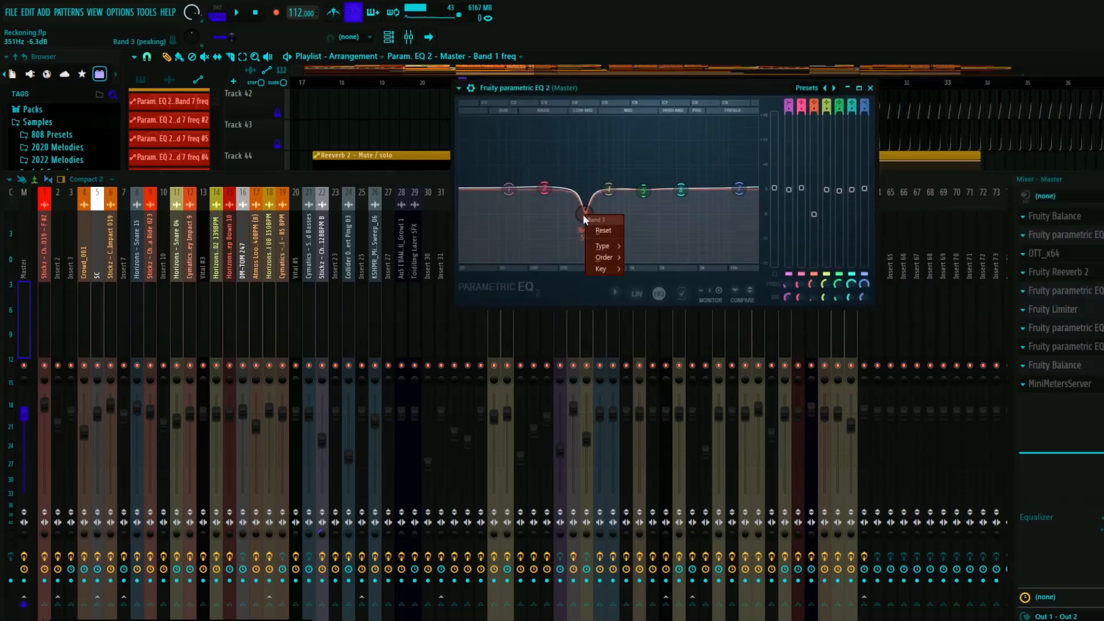
{"action": "mouse_move", "coordinate": [609, 269]}
{"action": "mouse_move", "coordinate": [651, 302]}
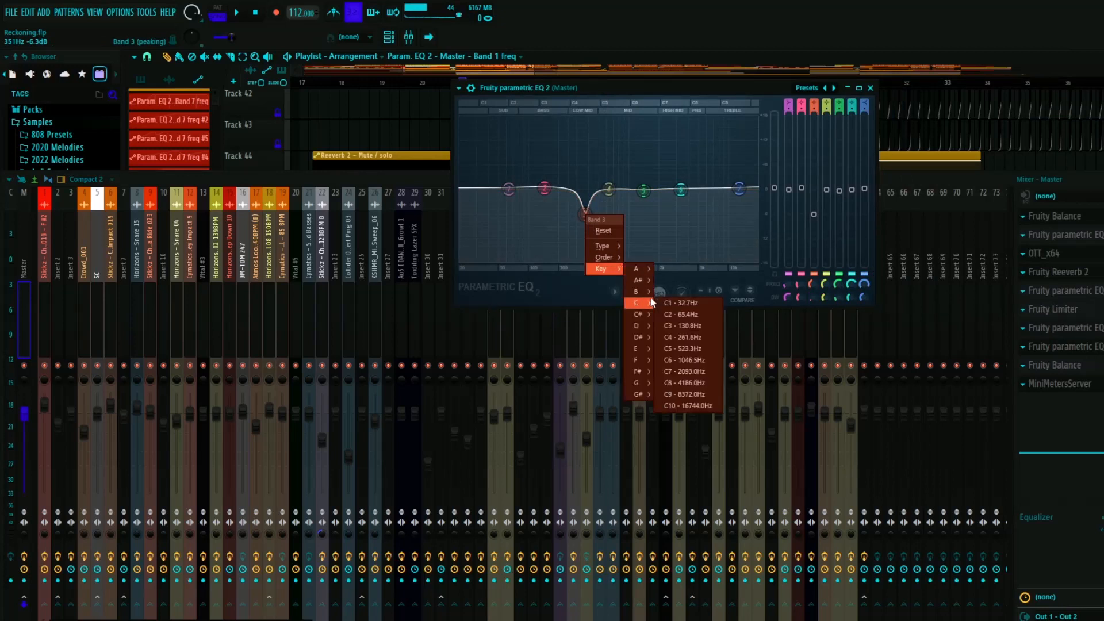
{"action": "left_click", "coordinate": [693, 338]}
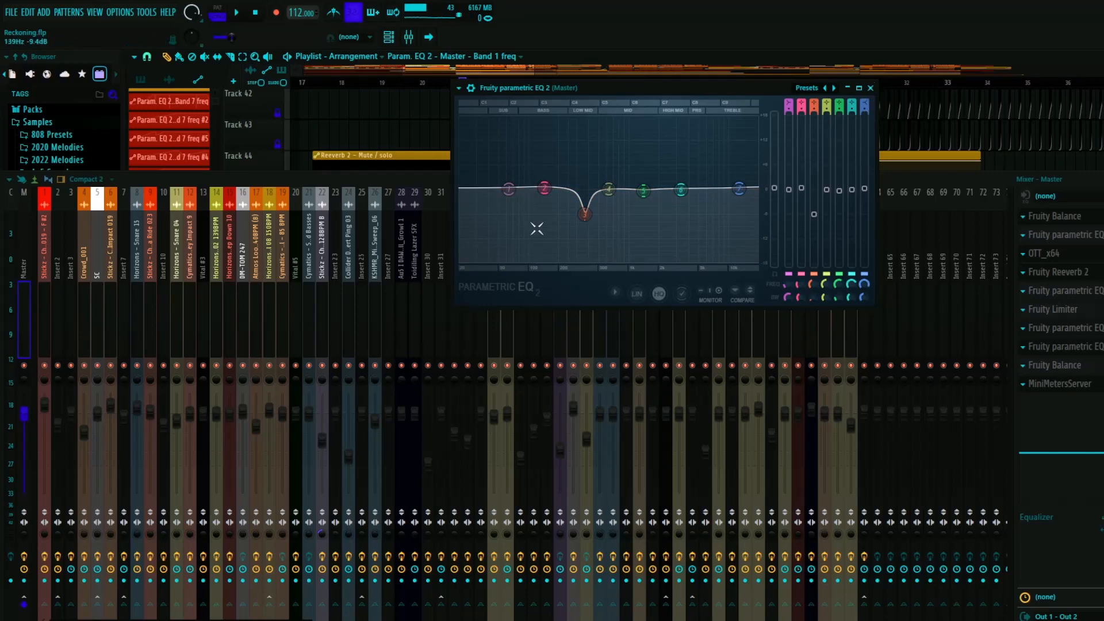
{"action": "left_click", "coordinate": [870, 87]}
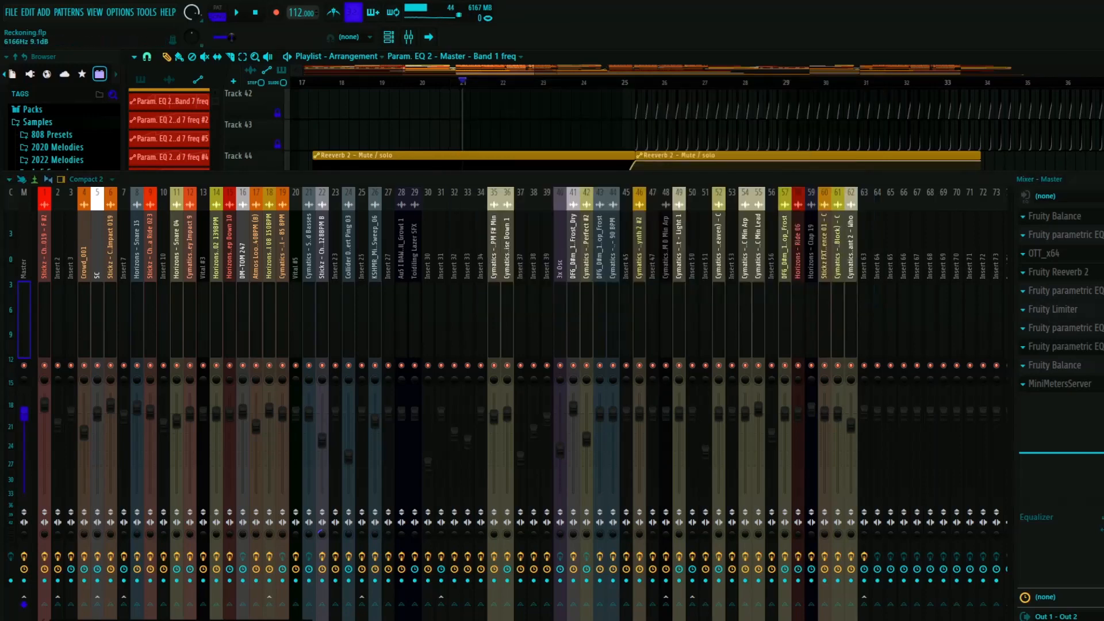
- Inspect the Master's last parametric EQ, second Fruity Balance and MiniMetersServer, closing each one and finally the mixer
{"action": "left_click", "coordinate": [1066, 347]}
{"action": "left_click", "coordinate": [790, 108]}
{"action": "left_click", "coordinate": [1060, 366]}
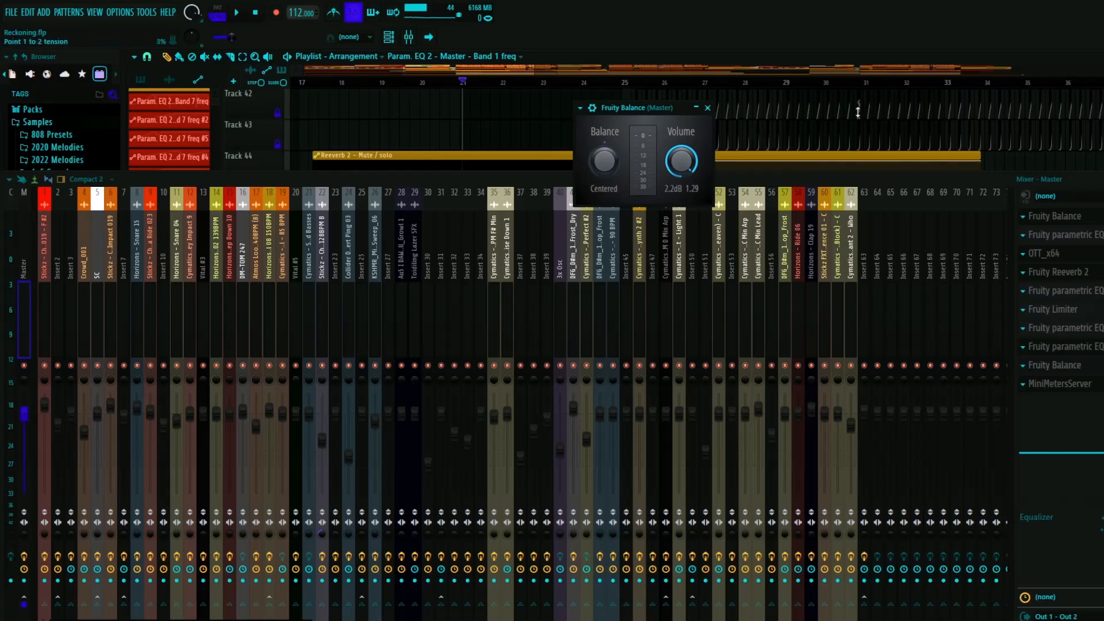
{"action": "left_click", "coordinate": [707, 108]}
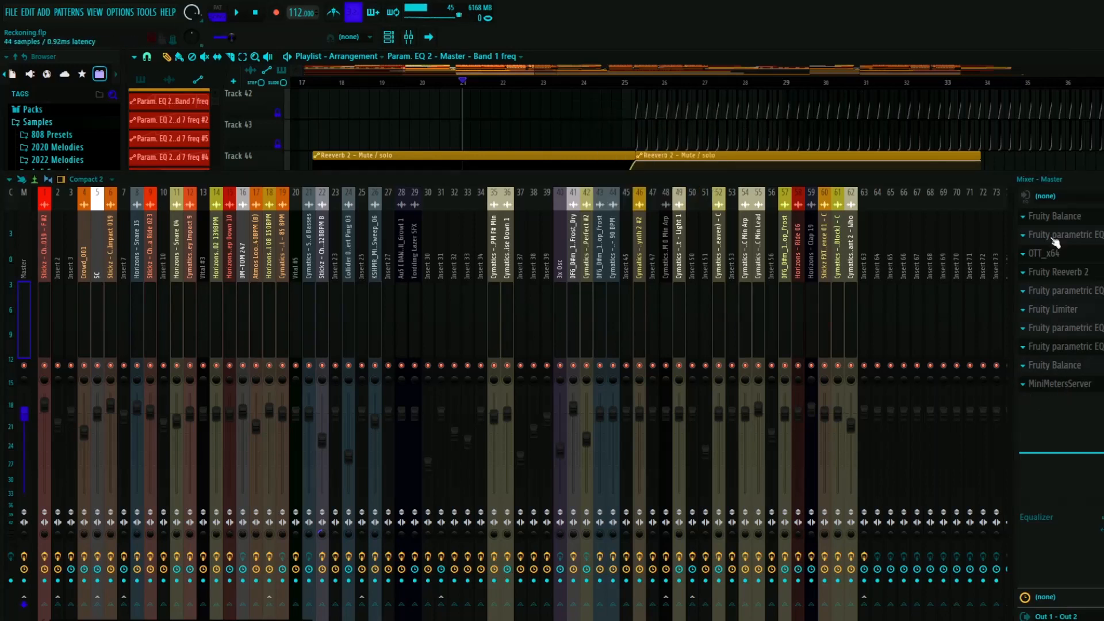
{"action": "left_click", "coordinate": [1060, 384]}
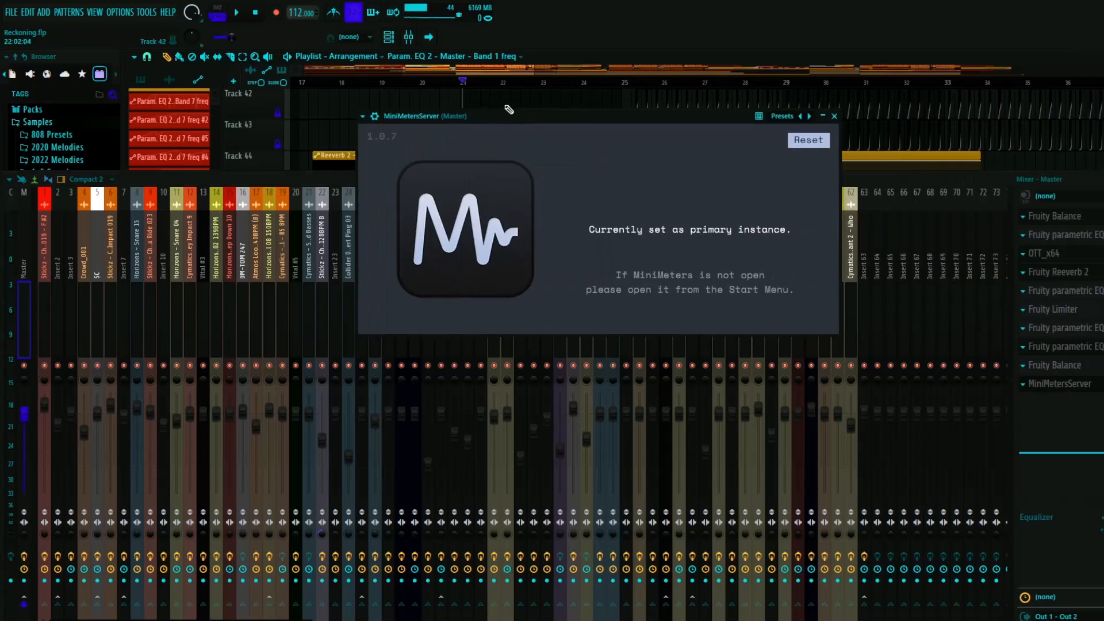
{"action": "left_click", "coordinate": [835, 116]}
{"action": "key", "text": "F9"}
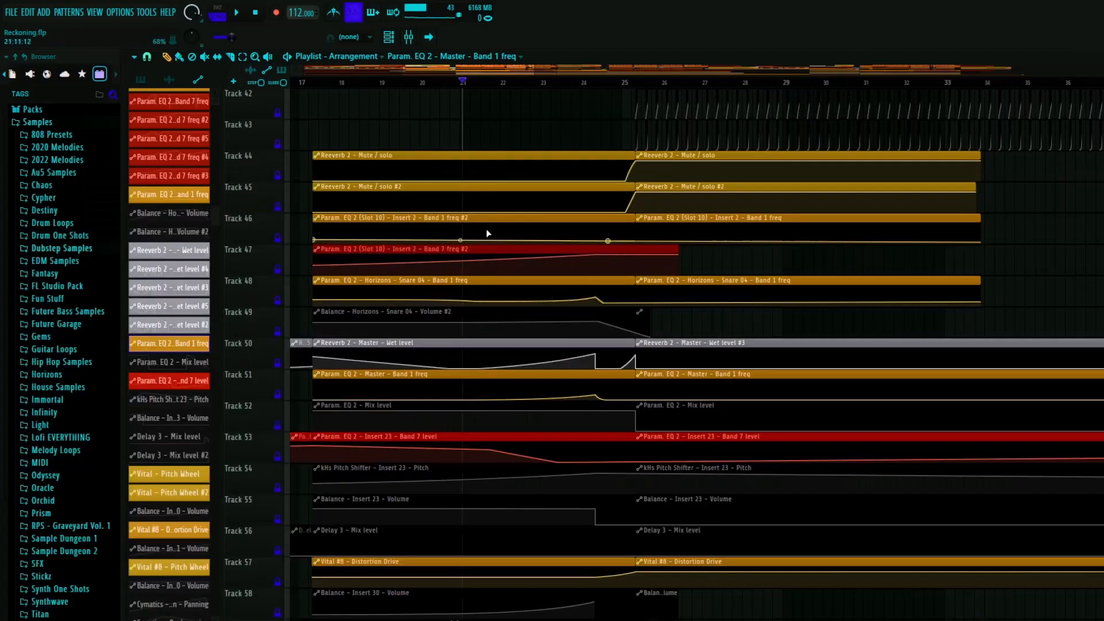
- Open the Master's last parametric EQ and play the bar 17 section to watch its automated low cut, restarting playback once
{"action": "left_click", "coordinate": [314, 84]}
{"action": "left_click", "coordinate": [409, 37]}
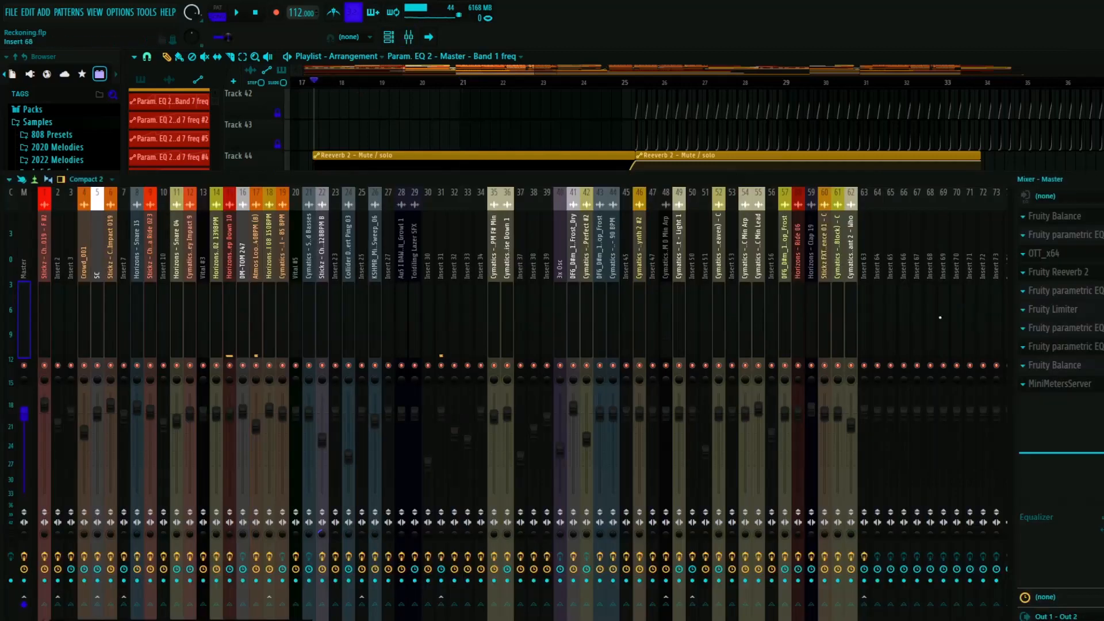
{"action": "left_click", "coordinate": [1079, 348]}
{"action": "key", "text": "space"}
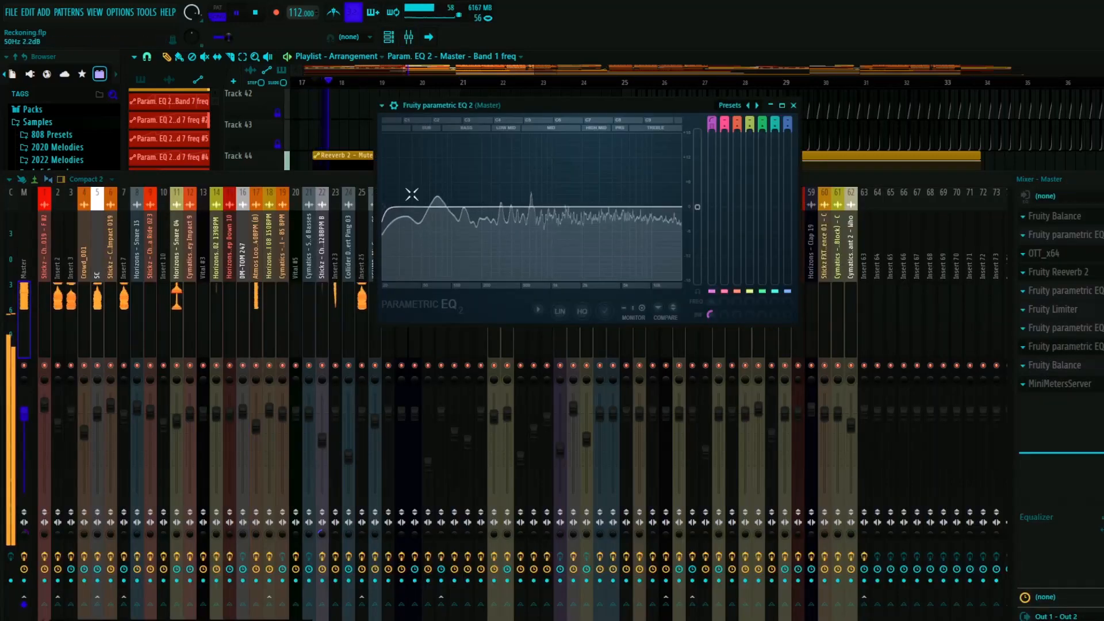
{"action": "key", "text": "space"}
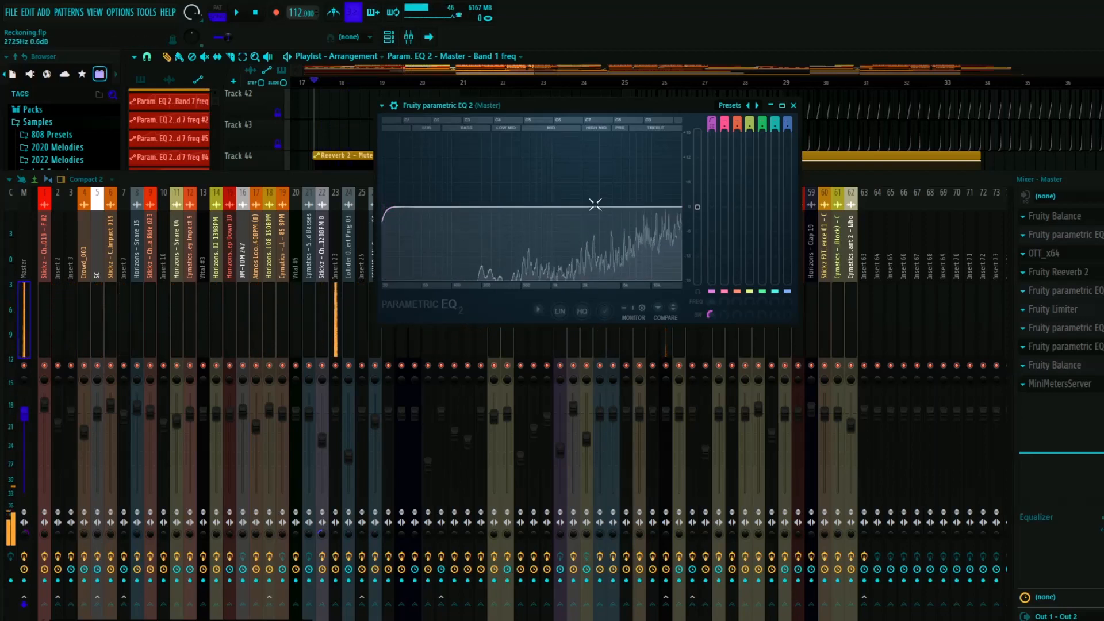
{"action": "key", "text": "space"}
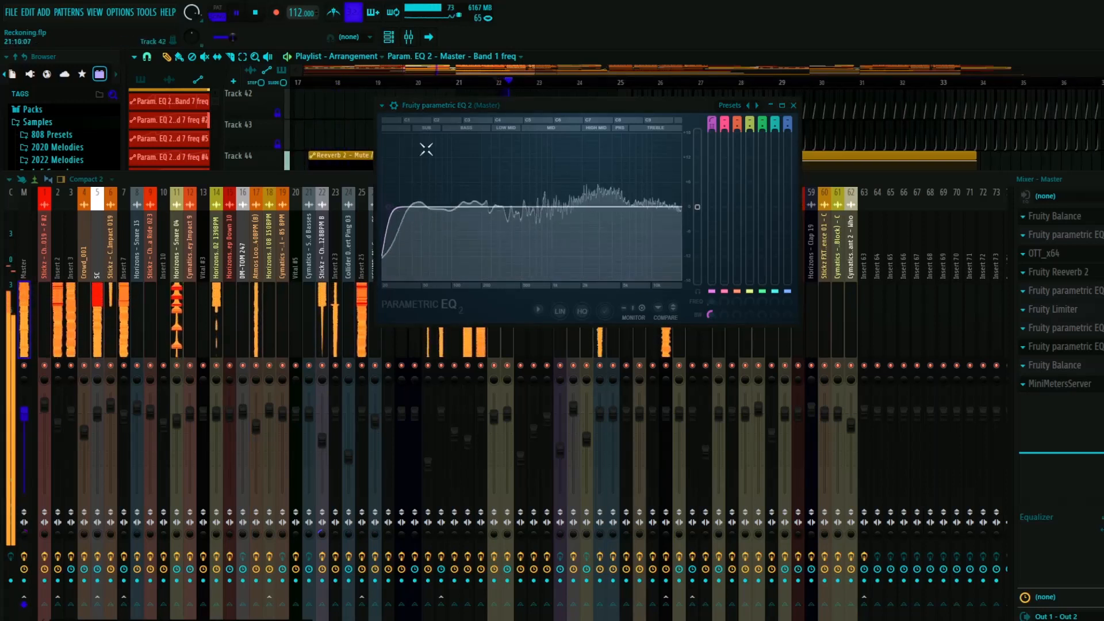
- Follow the automated low cut of the Master's last parametric EQ up to bar 24, stop playback and close the EQ
{"action": "left_click_drag", "start_coordinate": [401, 230], "coordinate": [426, 217]}
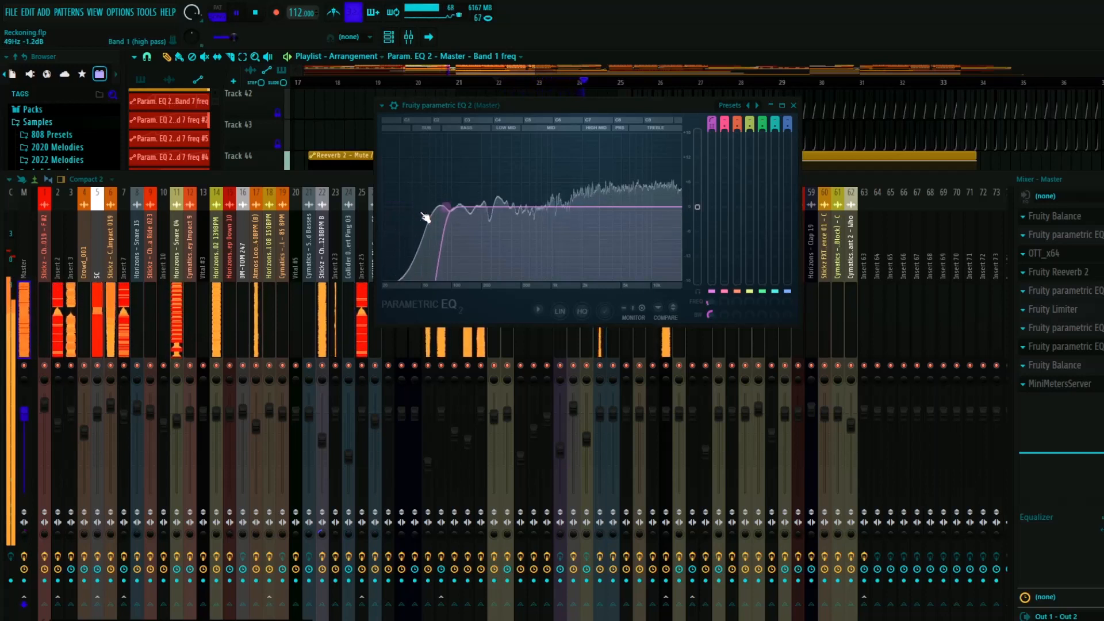
{"action": "key", "text": "space"}
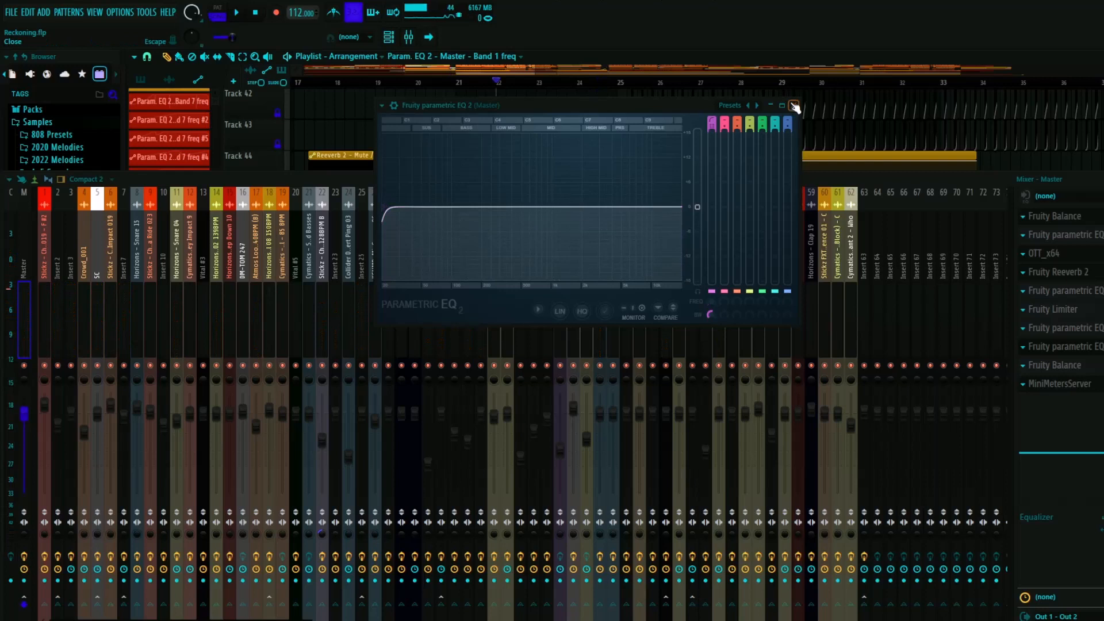
{"action": "left_click", "coordinate": [794, 105]}
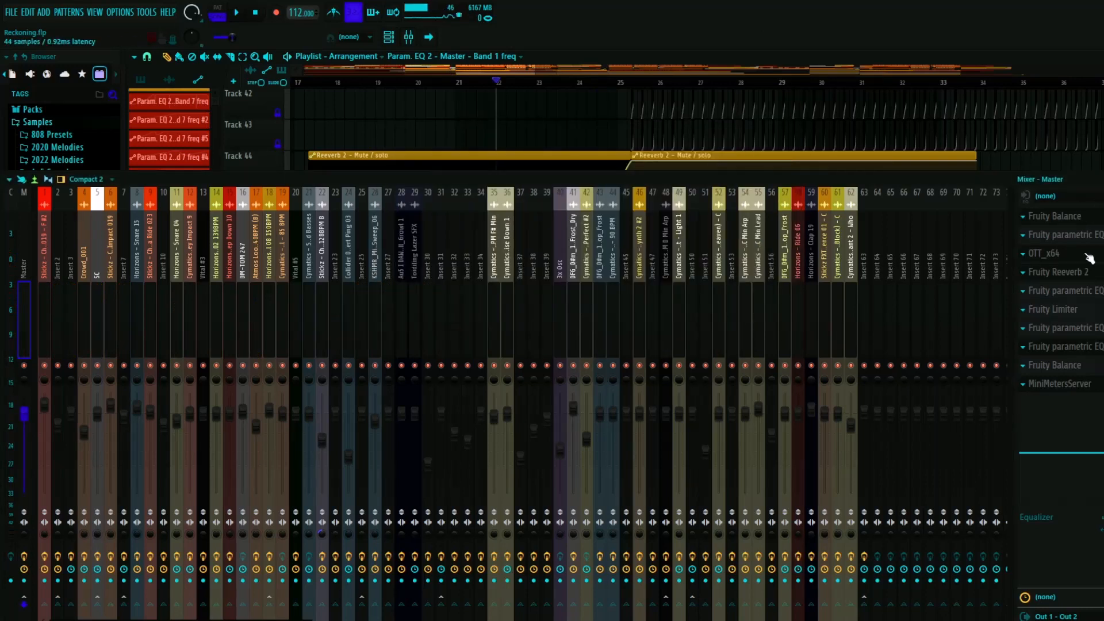
- Play from bar 22 with the Master's Fruity Reeverb 2 open to watch its wet level automation, stop playback, and close the reverb and mixer
{"action": "left_click", "coordinate": [1088, 274]}
{"action": "key", "text": "space"}
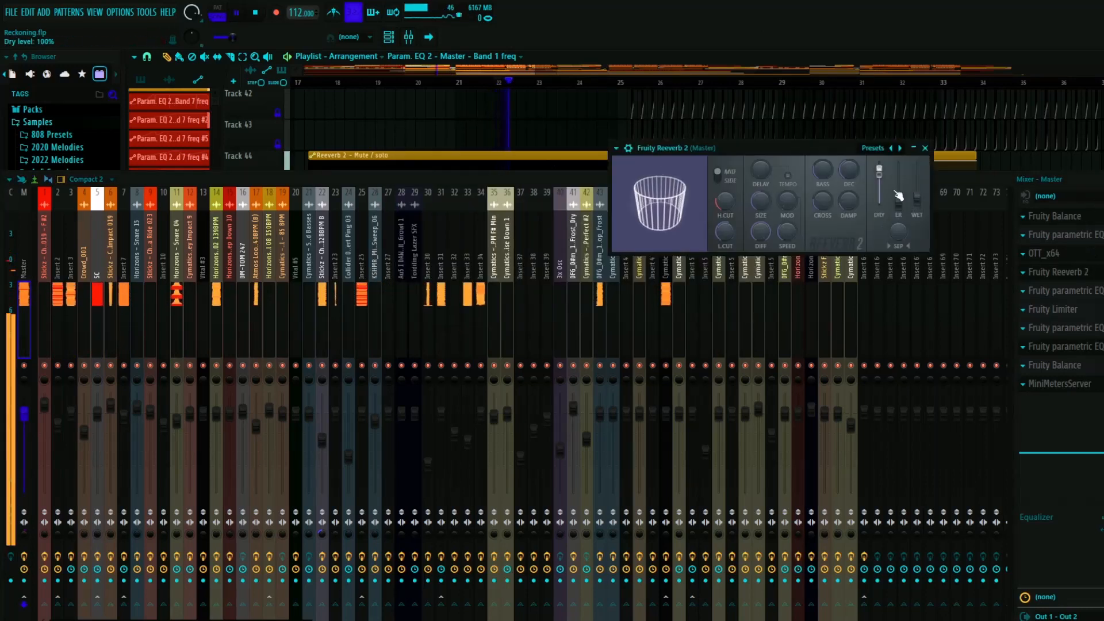
{"action": "left_click_drag", "start_coordinate": [918, 196], "coordinate": [918, 185]}
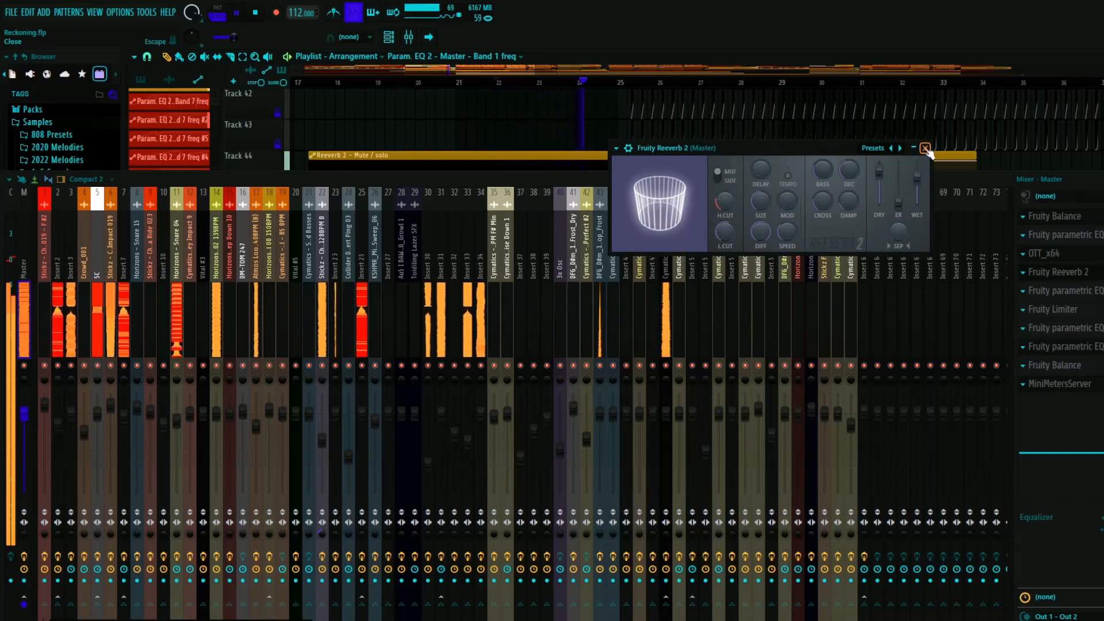
{"action": "key", "text": "ctrl+s"}
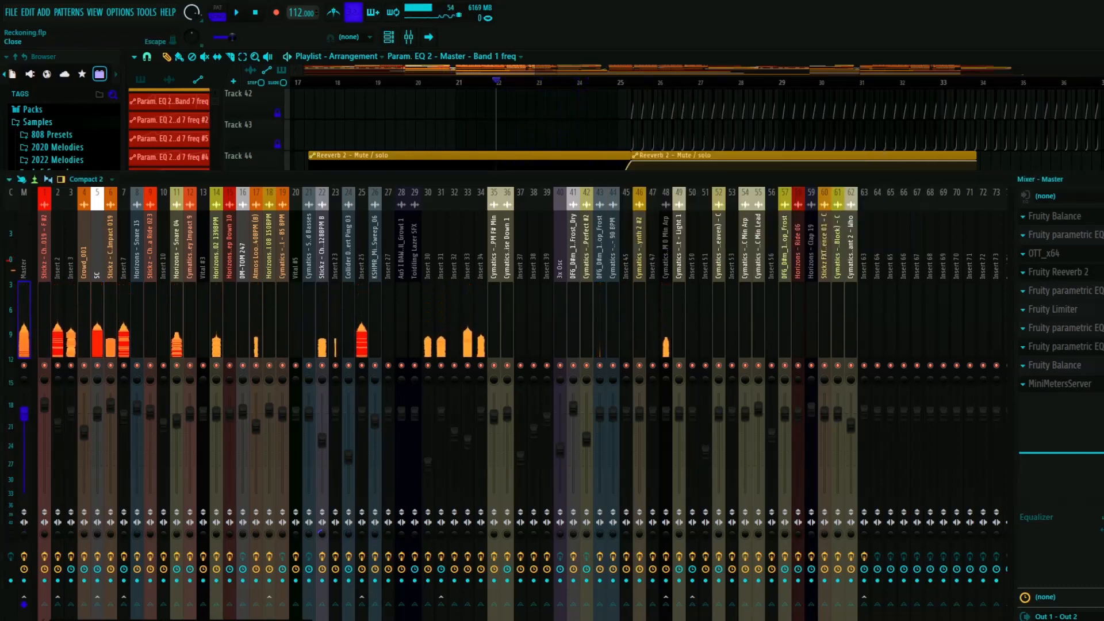
{"action": "left_click", "coordinate": [1095, 178]}
- Examine the Master's band 1 frequency automation on Track 51 between bars 17 and 25
{"action": "scroll", "coordinate": [633, 242], "scroll_direction": "up", "scroll_amount": 5}
{"action": "scroll", "coordinate": [578, 241], "scroll_direction": "up", "scroll_amount": 4}
{"action": "scroll", "coordinate": [710, 253], "scroll_direction": "up", "scroll_amount": 5}
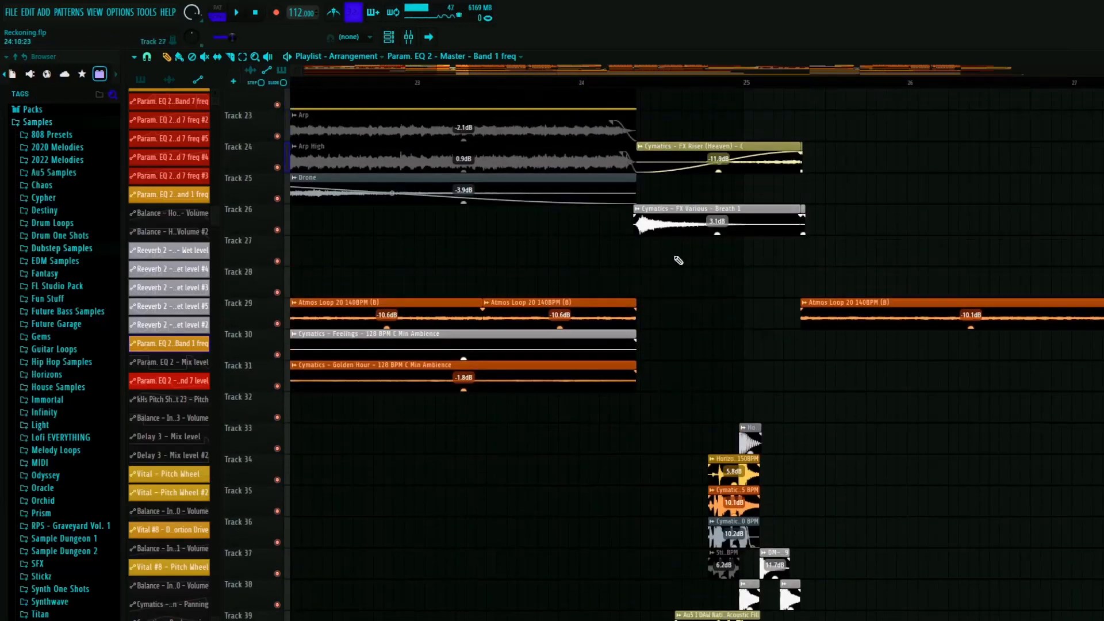
{"action": "scroll", "coordinate": [690, 253], "scroll_direction": "down", "scroll_amount": 10}
{"action": "scroll", "coordinate": [577, 264], "scroll_direction": "down", "scroll_amount": 5}
{"action": "scroll", "coordinate": [572, 262], "scroll_direction": "down", "scroll_amount": 4}
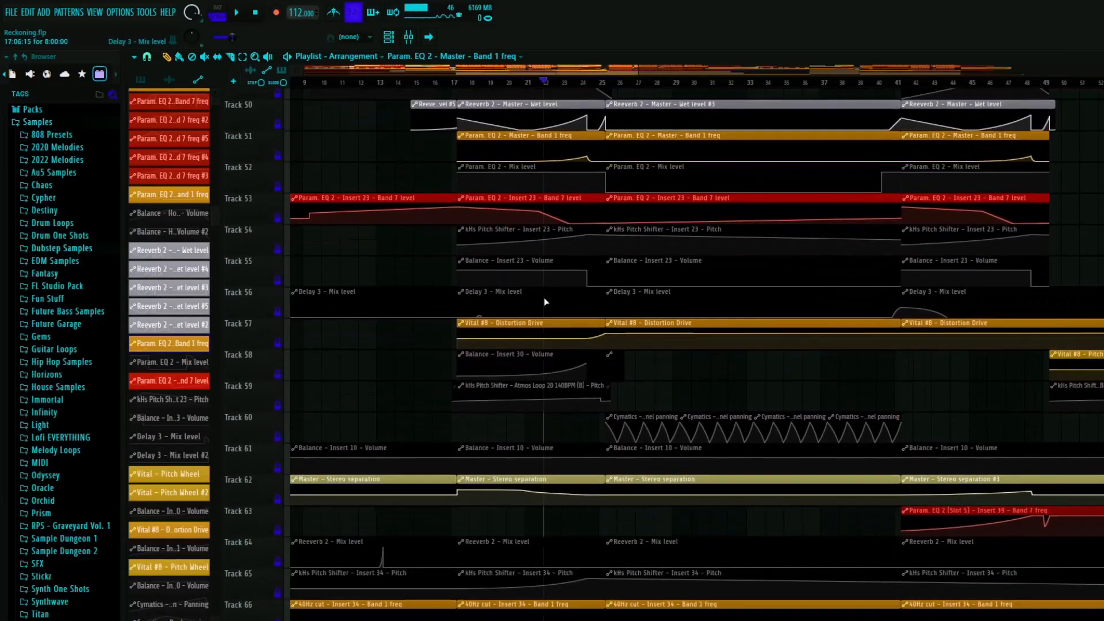
{"action": "scroll", "coordinate": [575, 115], "scroll_direction": "up", "scroll_amount": 3}
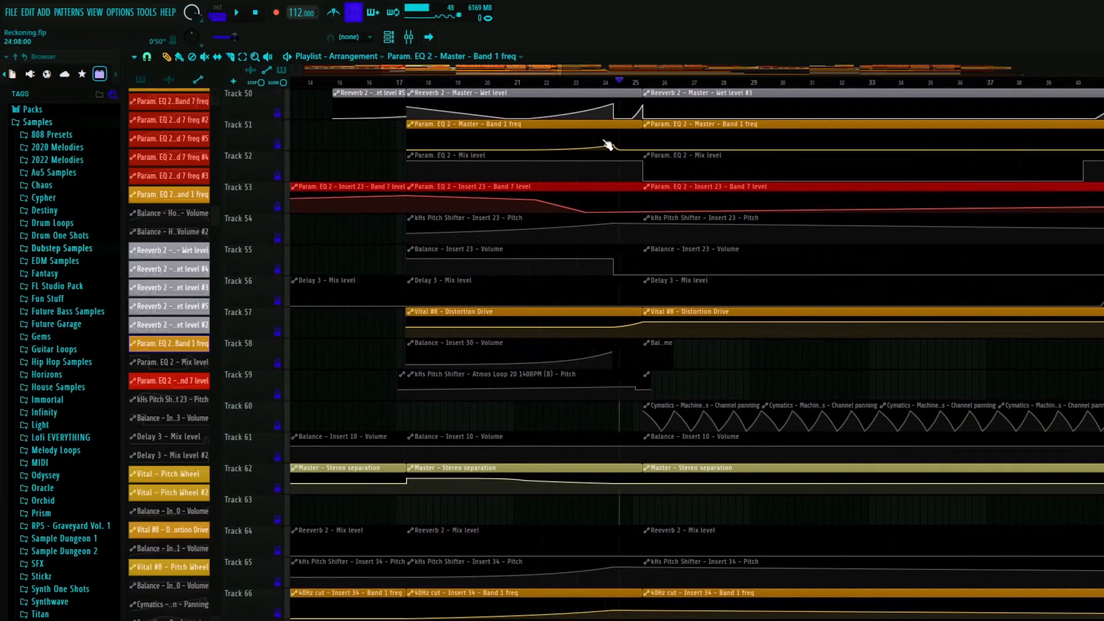
{"action": "scroll", "coordinate": [469, 300], "scroll_direction": "up", "scroll_amount": 1}
{"action": "scroll", "coordinate": [478, 305], "scroll_direction": "up", "scroll_amount": 20}
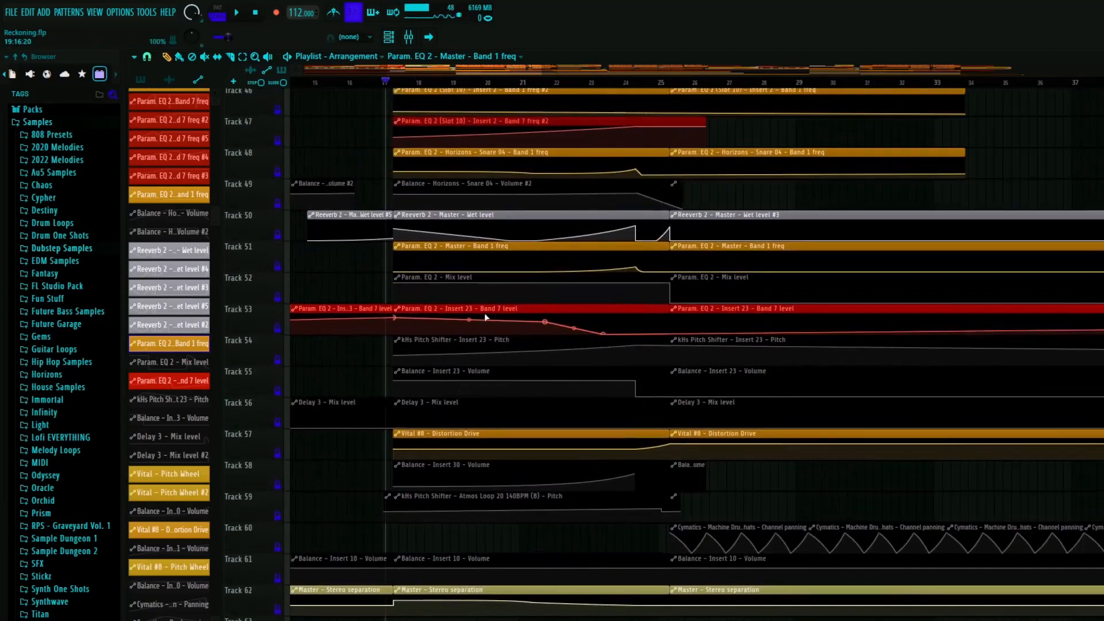
- Compare the layers starting after bar 17 with the Master's Reeverb 2 wet level automation on Track 50
{"action": "scroll", "coordinate": [431, 209], "scroll_direction": "up", "scroll_amount": 4}
{"action": "scroll", "coordinate": [453, 247], "scroll_direction": "up", "scroll_amount": 6}
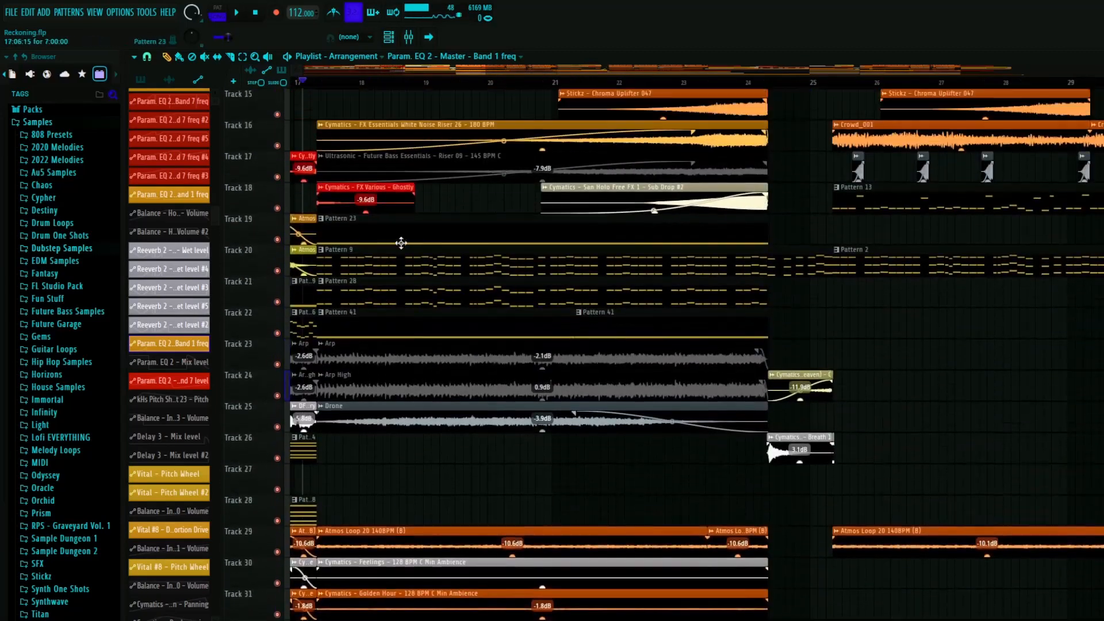
{"action": "scroll", "coordinate": [419, 251], "scroll_direction": "down", "scroll_amount": 8}
{"action": "scroll", "coordinate": [420, 252], "scroll_direction": "down", "scroll_amount": 8}
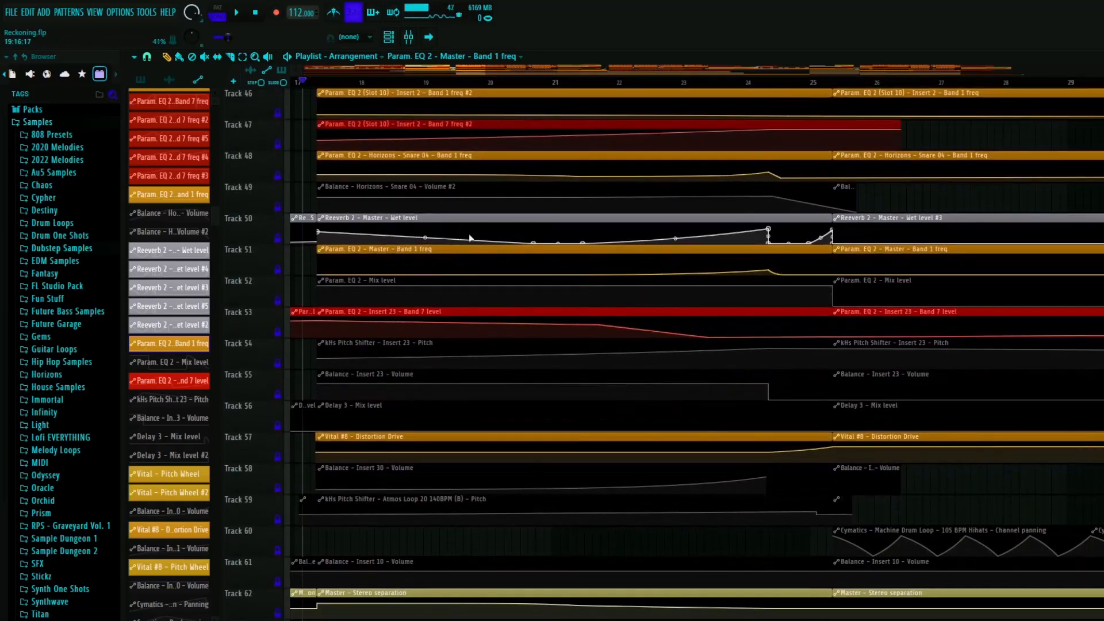
{"action": "scroll", "coordinate": [768, 230], "scroll_direction": "down", "scroll_amount": 2}
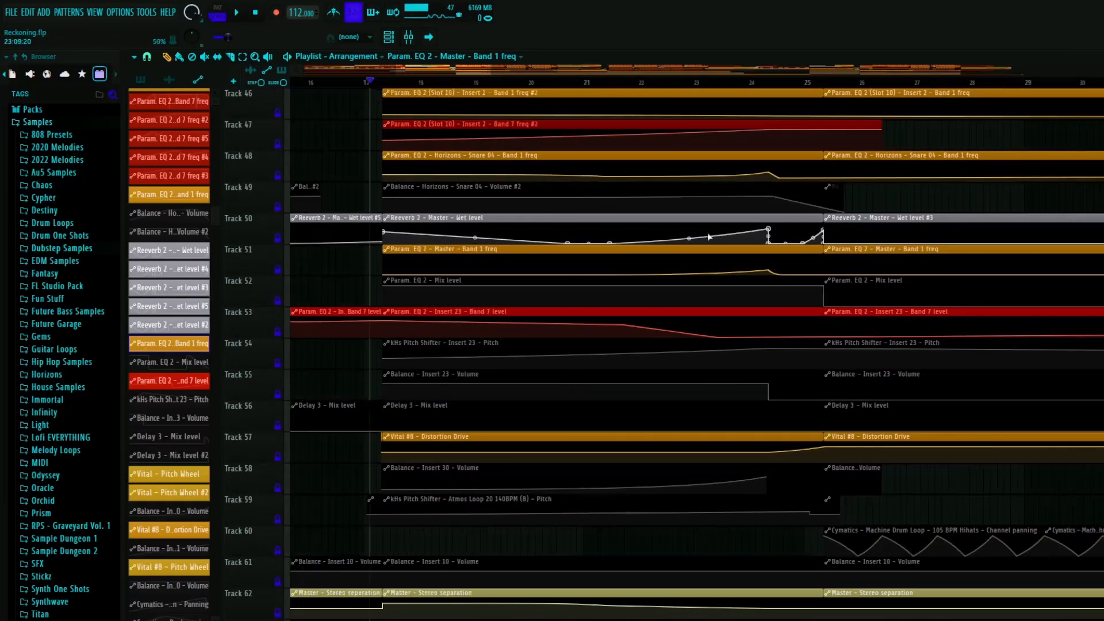
{"action": "scroll", "coordinate": [654, 231], "scroll_direction": "up", "scroll_amount": 2}
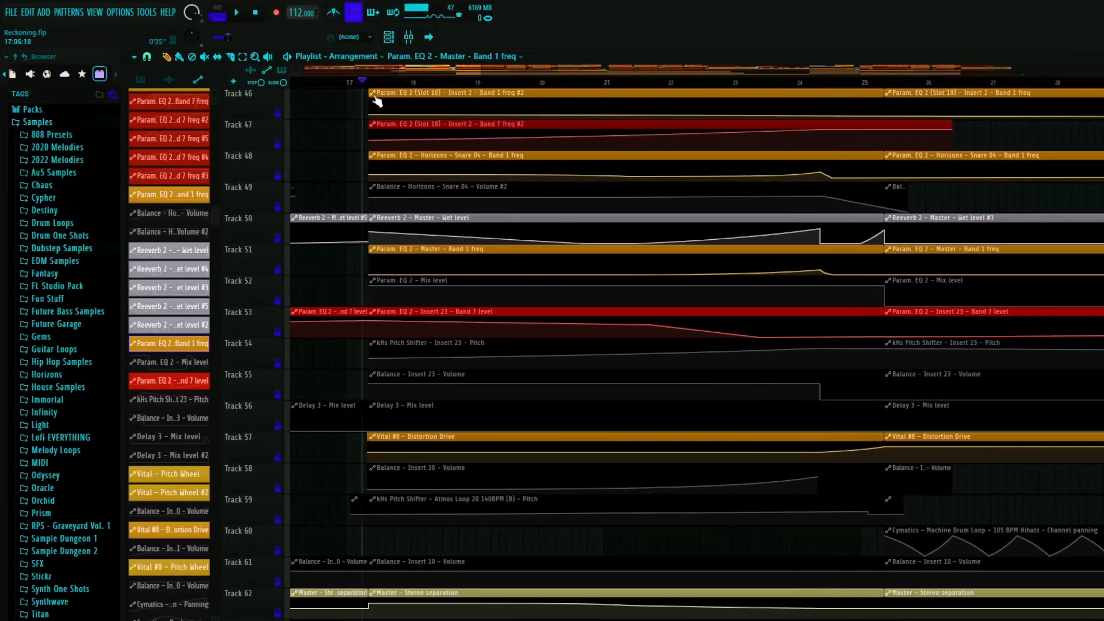
- Examine the Master's stereo separation automation on Track 62 from bar 17 to bar 25
{"action": "scroll", "coordinate": [403, 425], "scroll_direction": "down", "scroll_amount": 5}
{"action": "scroll", "coordinate": [371, 418], "scroll_direction": "down", "scroll_amount": 3}
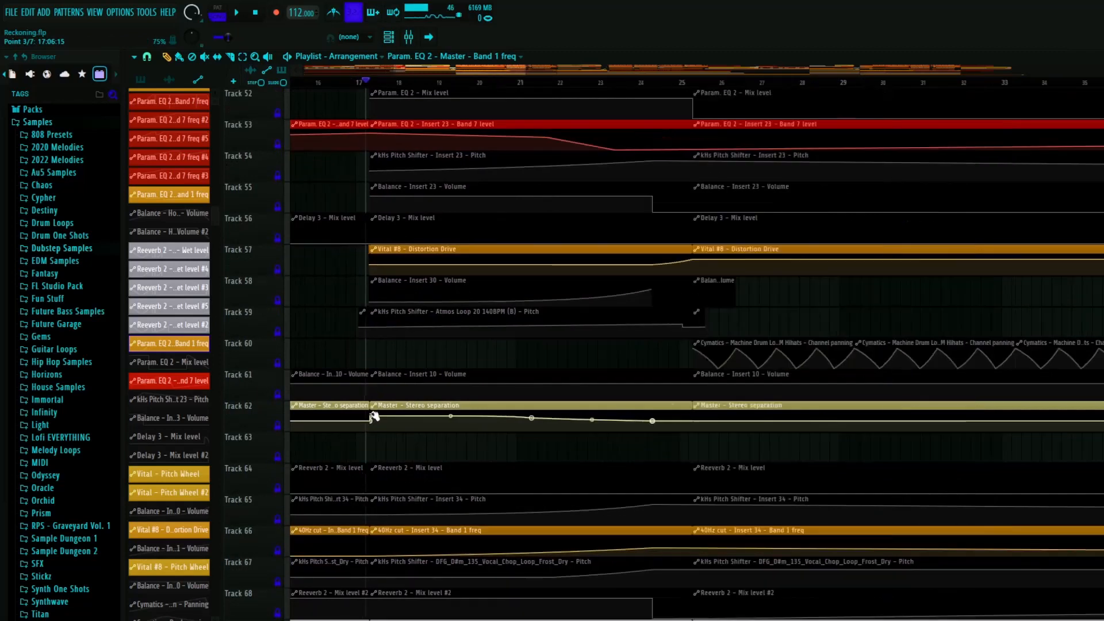
{"action": "scroll", "coordinate": [383, 253], "scroll_direction": "up", "scroll_amount": 3}
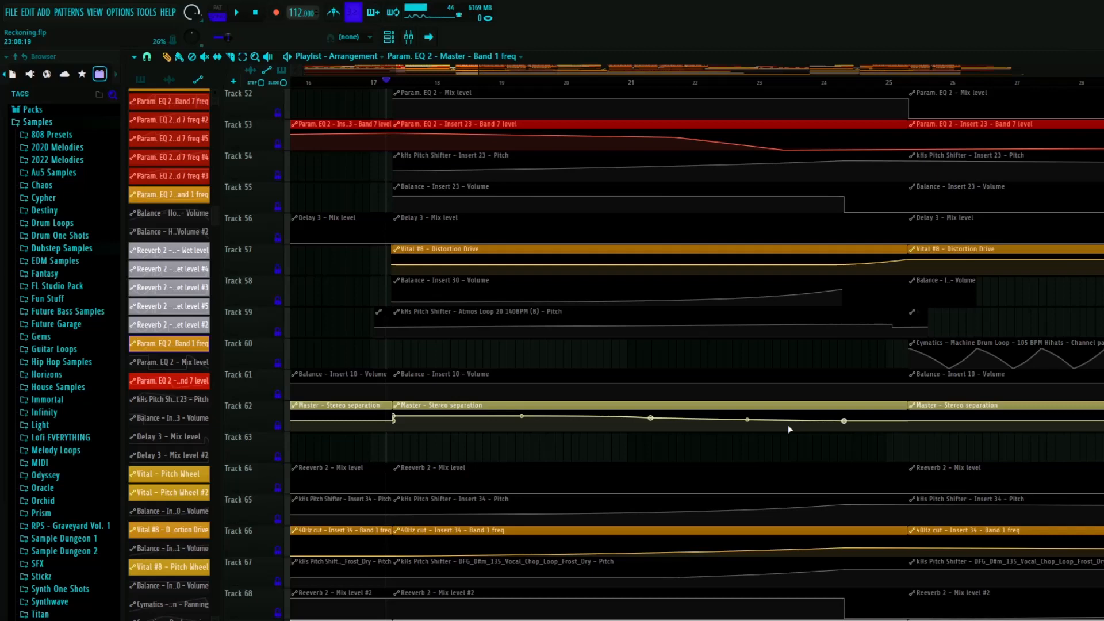
{"action": "scroll", "coordinate": [788, 428], "scroll_direction": "down", "scroll_amount": 3, "text": "ctrl"}
{"action": "scroll", "coordinate": [848, 320], "scroll_direction": "down", "scroll_amount": 3}
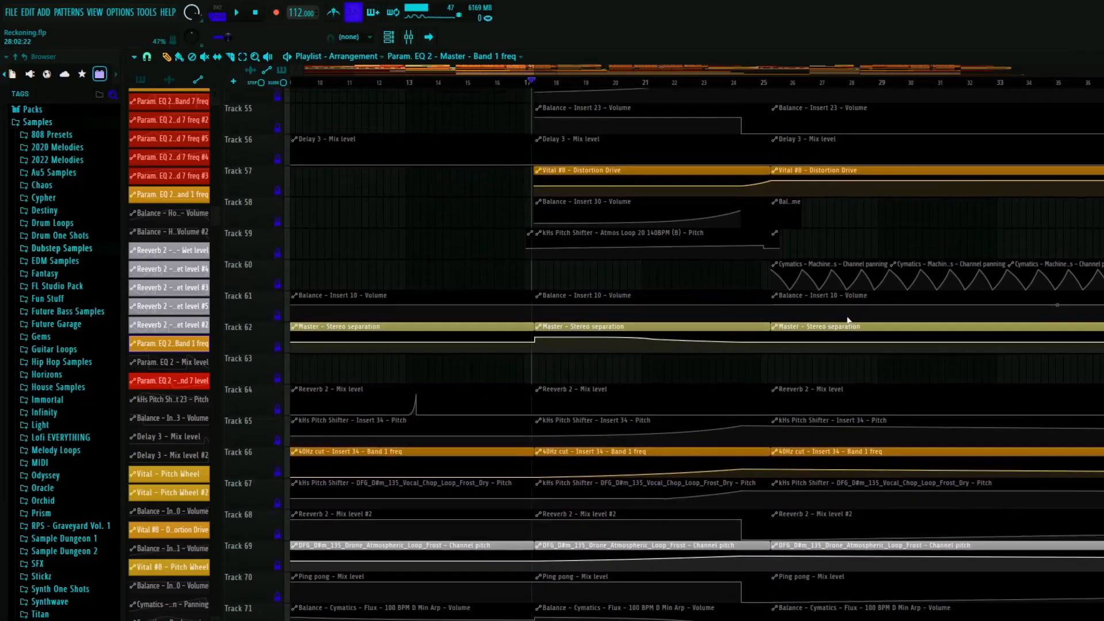
- Review the remaining automation clips down to Track 84, including the Ping pong mix level and Cymatics Flux arp volume
{"action": "scroll", "coordinate": [848, 321], "scroll_direction": "up", "scroll_amount": 9}
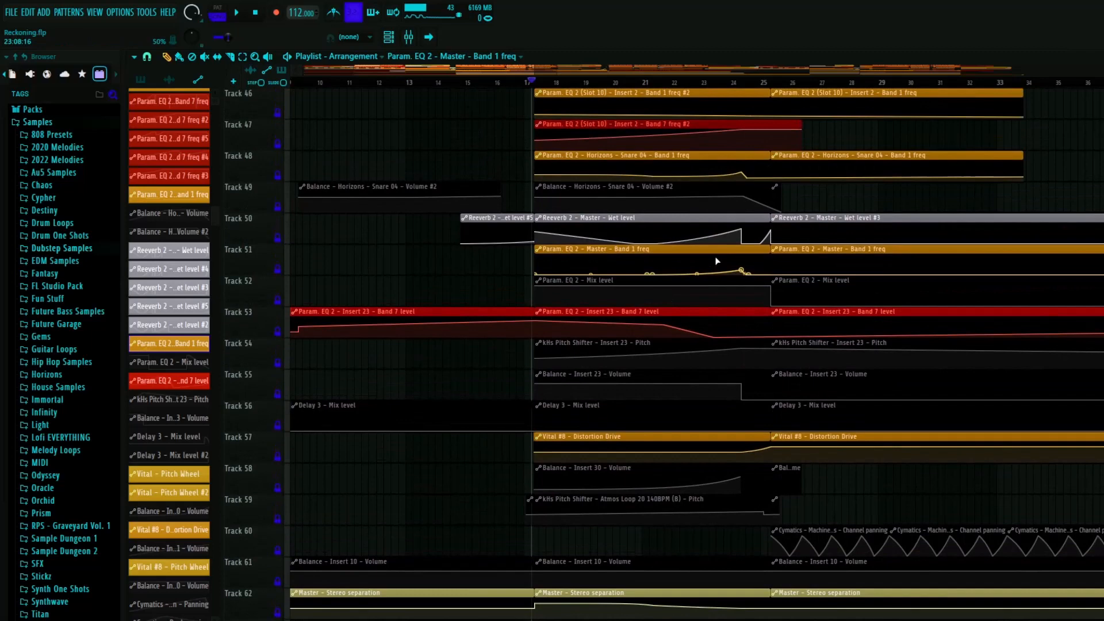
{"action": "scroll", "coordinate": [713, 270], "scroll_direction": "down", "scroll_amount": 14}
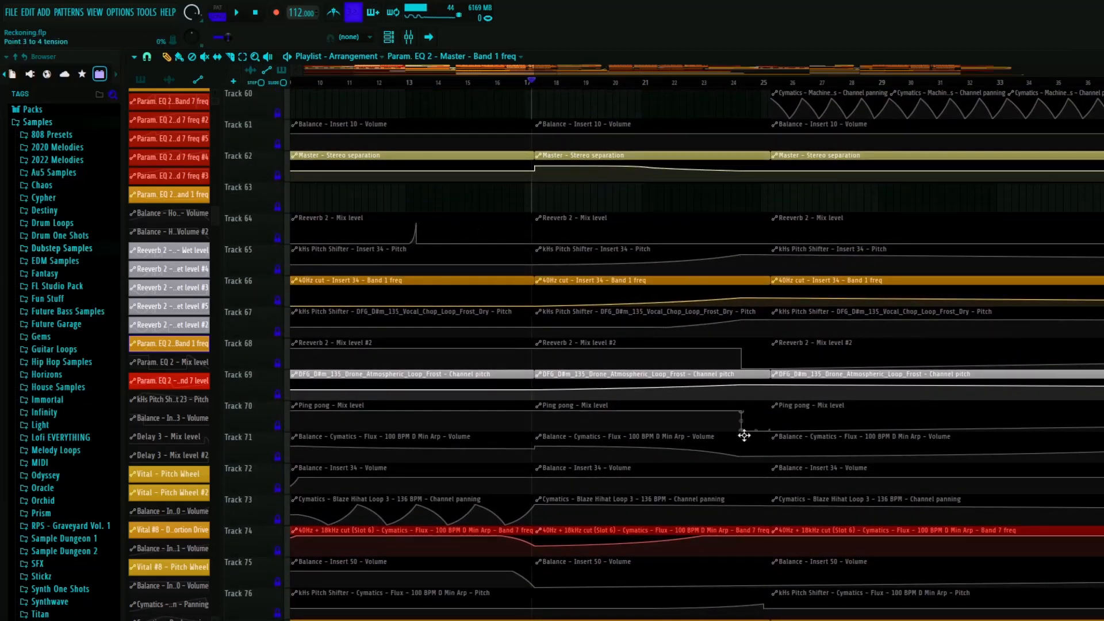
{"action": "scroll", "coordinate": [621, 270], "scroll_direction": "up", "scroll_amount": 4}
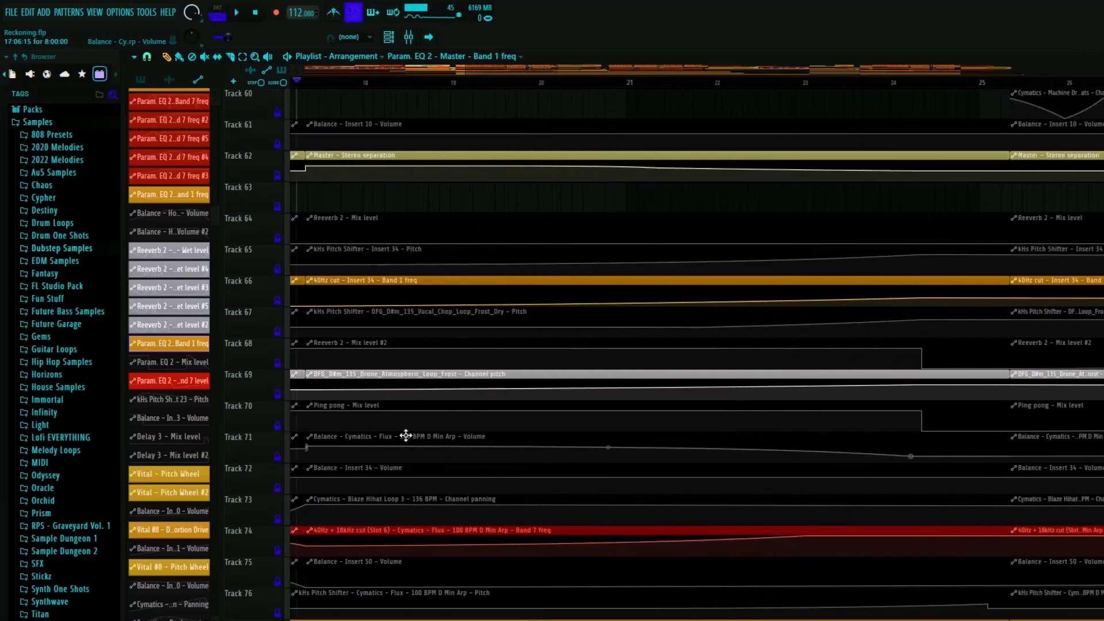
{"action": "scroll", "coordinate": [911, 460], "scroll_direction": "down", "scroll_amount": 3}
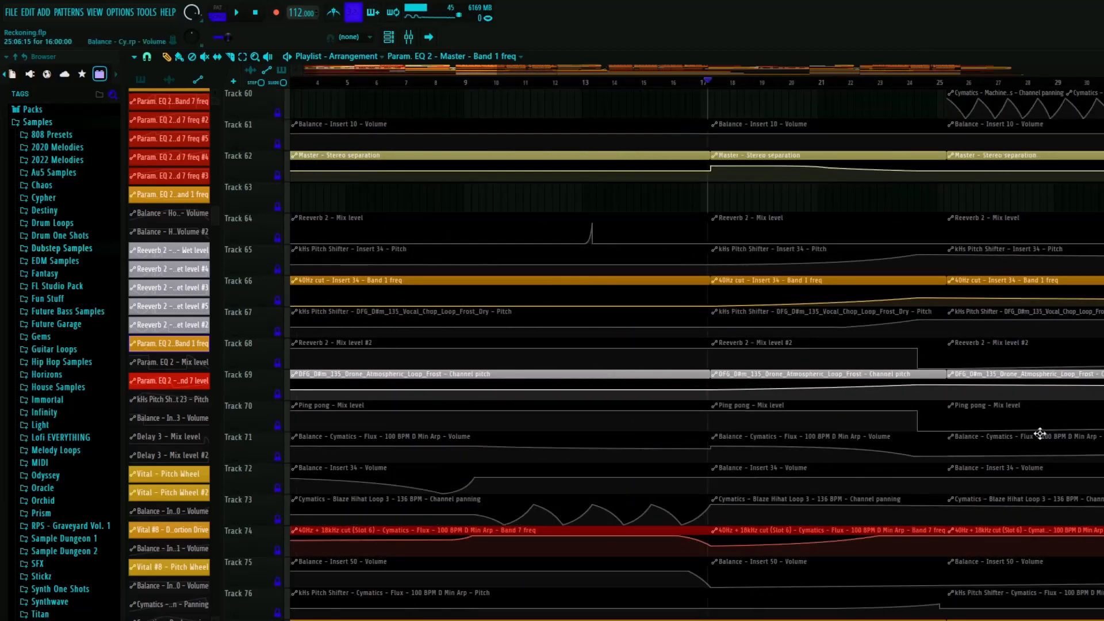
{"action": "scroll", "coordinate": [889, 408], "scroll_direction": "down", "scroll_amount": 10}
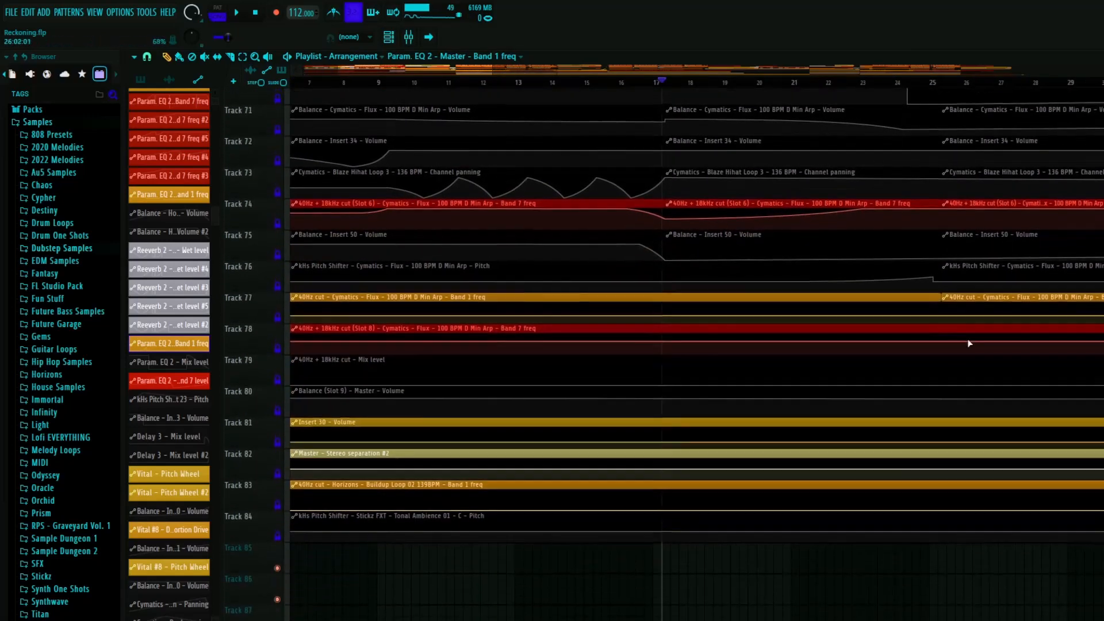
{"action": "scroll", "coordinate": [827, 376], "scroll_direction": "down", "scroll_amount": 3}
{"action": "scroll", "coordinate": [827, 376], "scroll_direction": "up", "scroll_amount": 13}
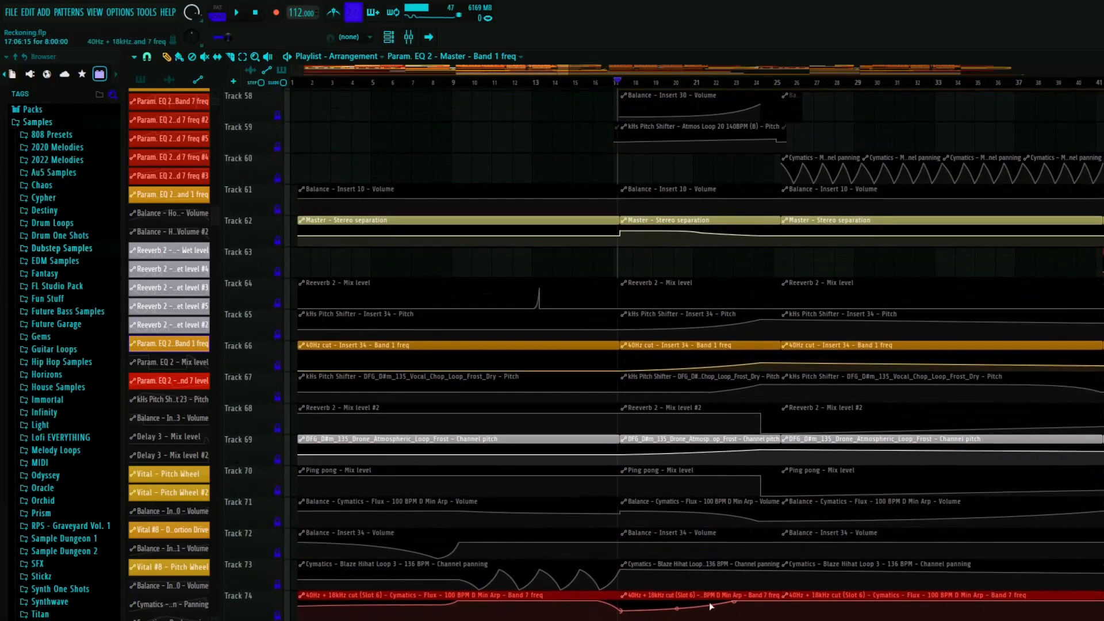
- Return to the arrangement's upper tracks and briefly play the section that starts after bar 17
{"action": "scroll", "coordinate": [713, 541], "scroll_direction": "up", "scroll_amount": 20}
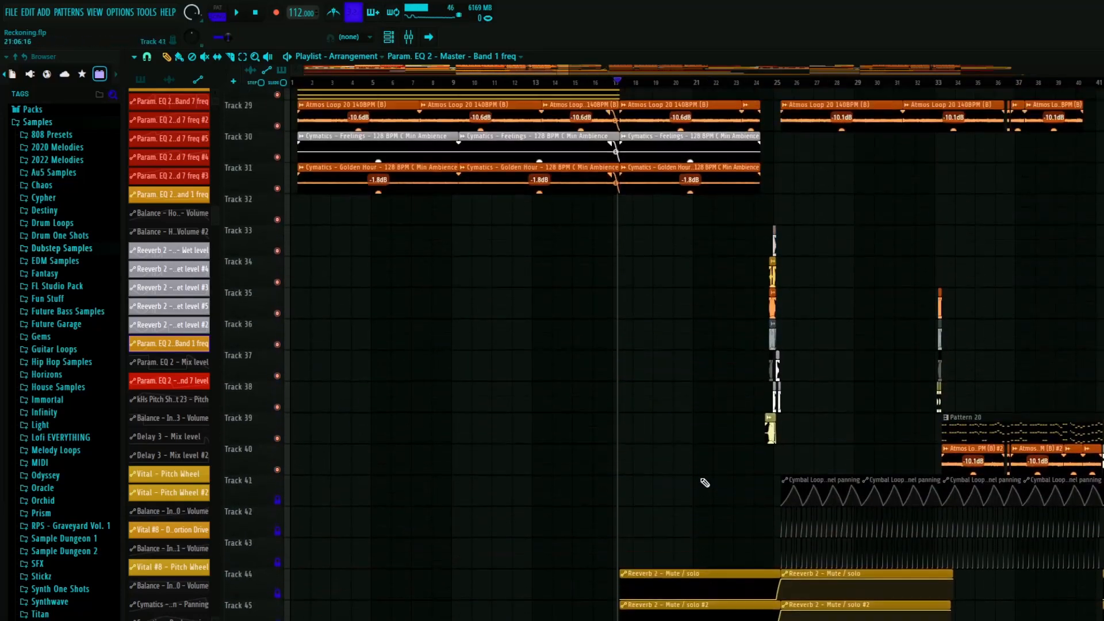
{"action": "scroll", "coordinate": [680, 480], "scroll_direction": "up", "scroll_amount": 6}
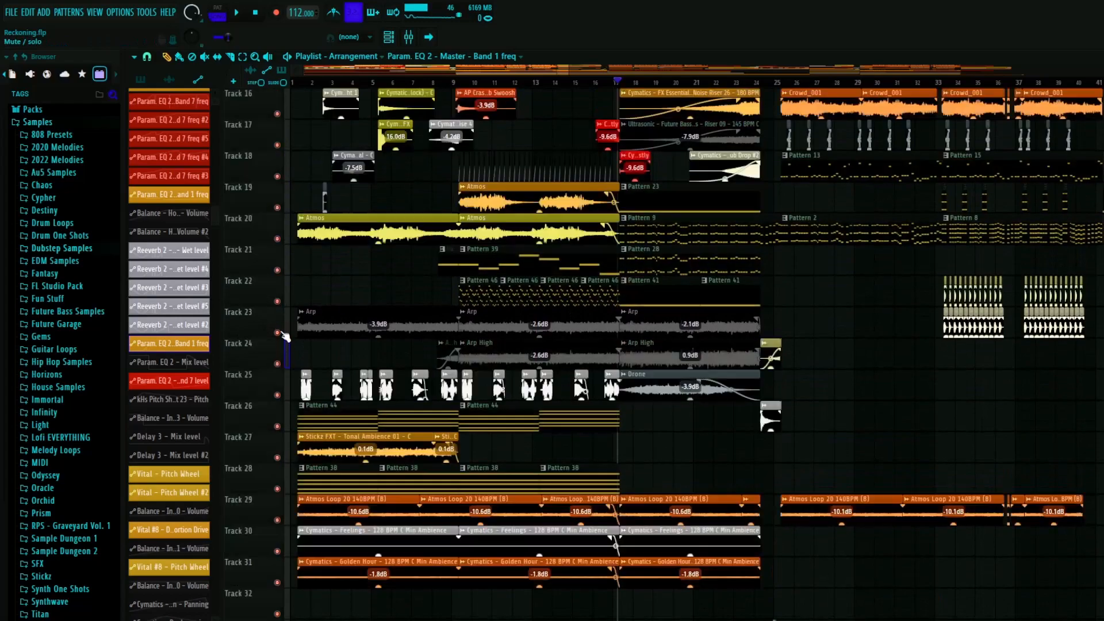
{"action": "key", "text": "space"}
{"action": "scroll", "coordinate": [737, 305], "scroll_direction": "up", "scroll_amount": 5}
{"action": "scroll", "coordinate": [633, 310], "scroll_direction": "up", "scroll_amount": 5}
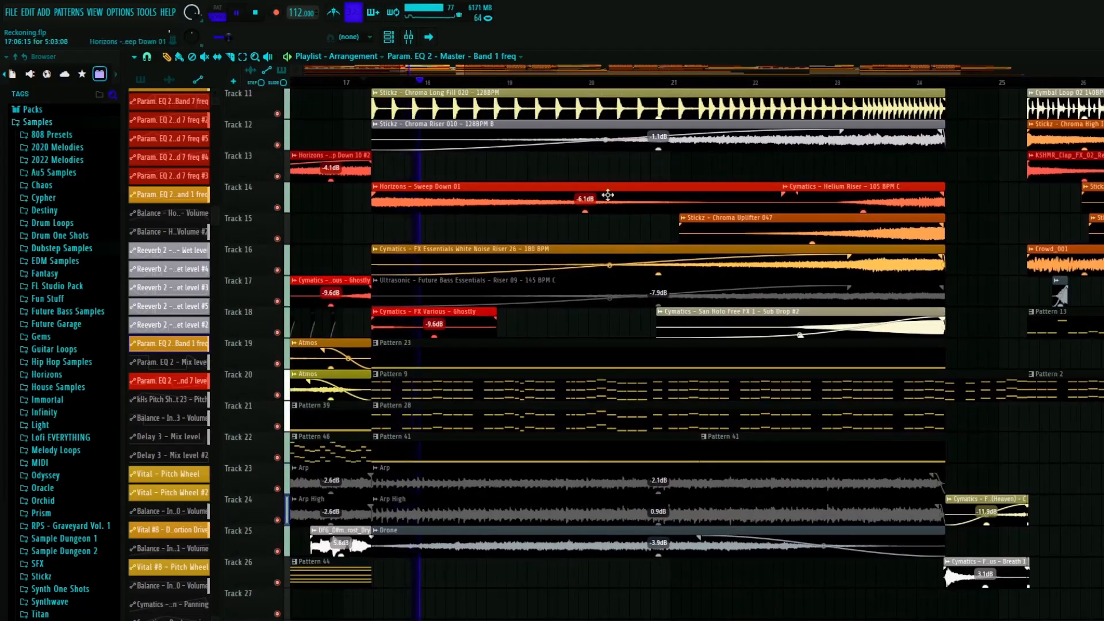
{"action": "scroll", "coordinate": [697, 272], "scroll_direction": "up", "scroll_amount": 6}
{"action": "key", "text": "space"}
- Solo Tracks 20 and 21 together for a brief playback at bar 17, leaving only Track 21 soloed
{"action": "scroll", "coordinate": [368, 142], "scroll_direction": "down", "scroll_amount": 8}
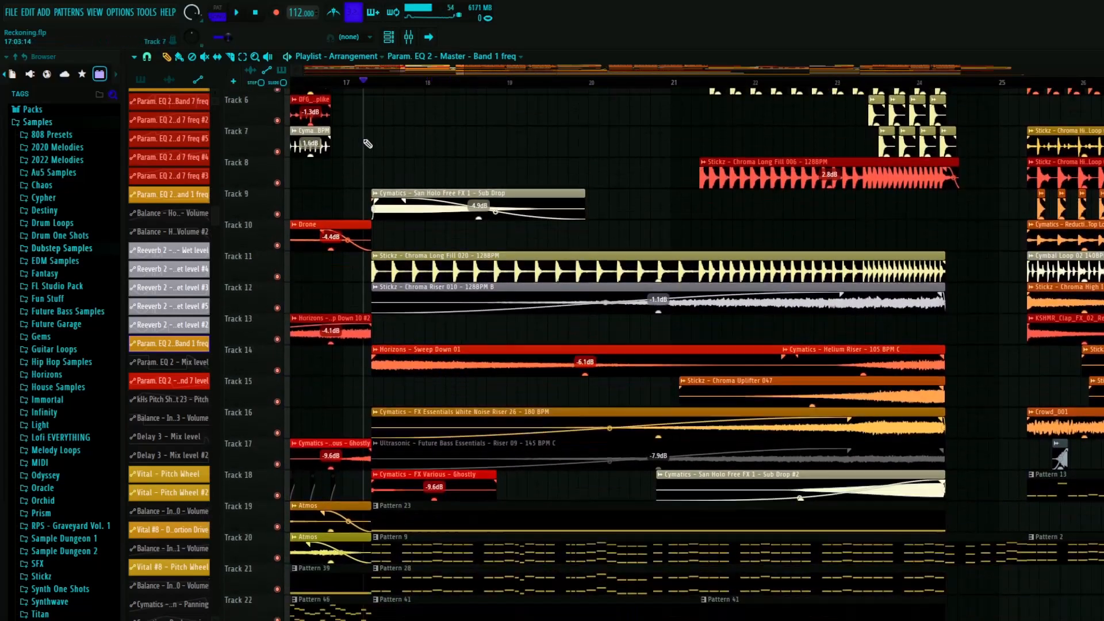
{"action": "scroll", "coordinate": [418, 216], "scroll_direction": "down", "scroll_amount": 1}
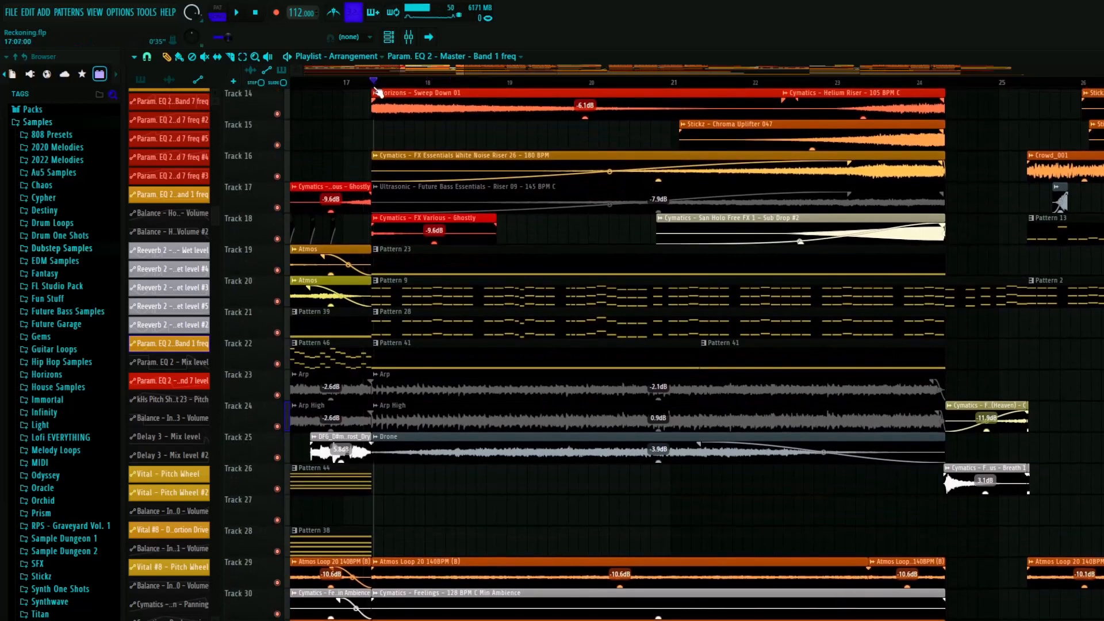
{"action": "right_click", "coordinate": [278, 301]}
{"action": "left_click", "coordinate": [277, 333]}
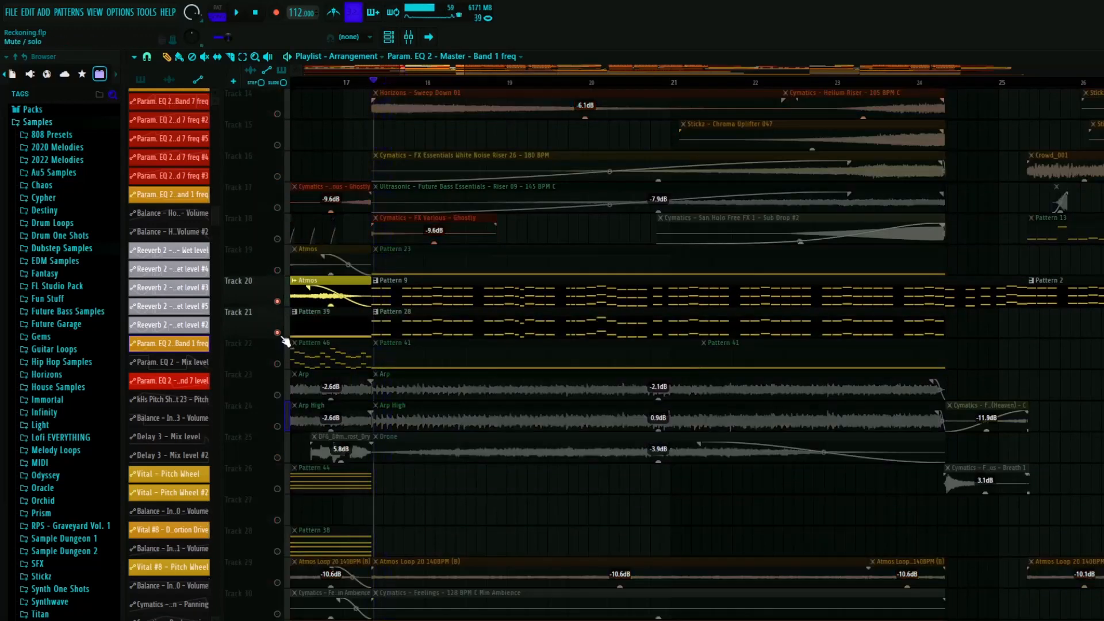
{"action": "key", "text": "space"}
{"action": "right_click", "coordinate": [277, 332]}
{"action": "key", "text": "space"}
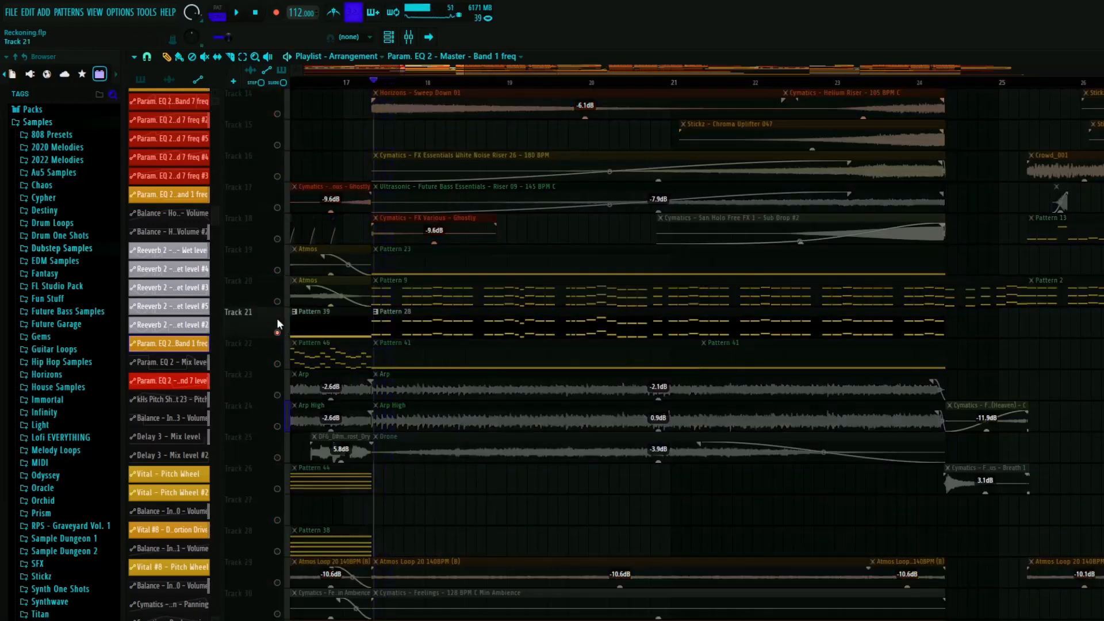
- Open Pattern 28 on Track 21, inspect the Vital #8 synth's voice settings, and close the synth
{"action": "double_click", "coordinate": [401, 312]}
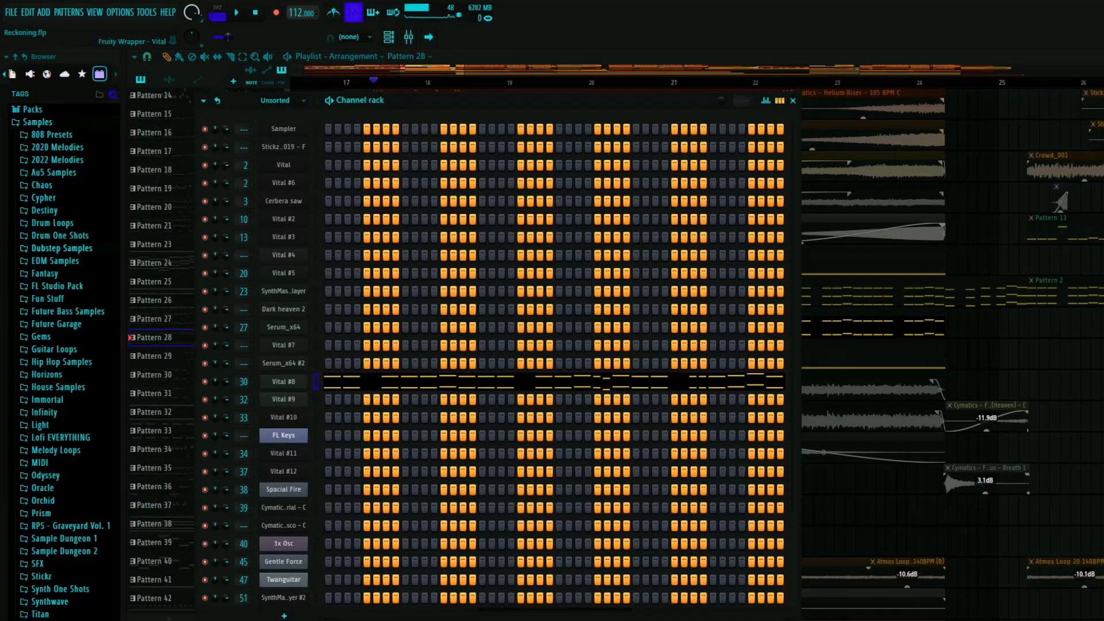
{"action": "left_click", "coordinate": [295, 385]}
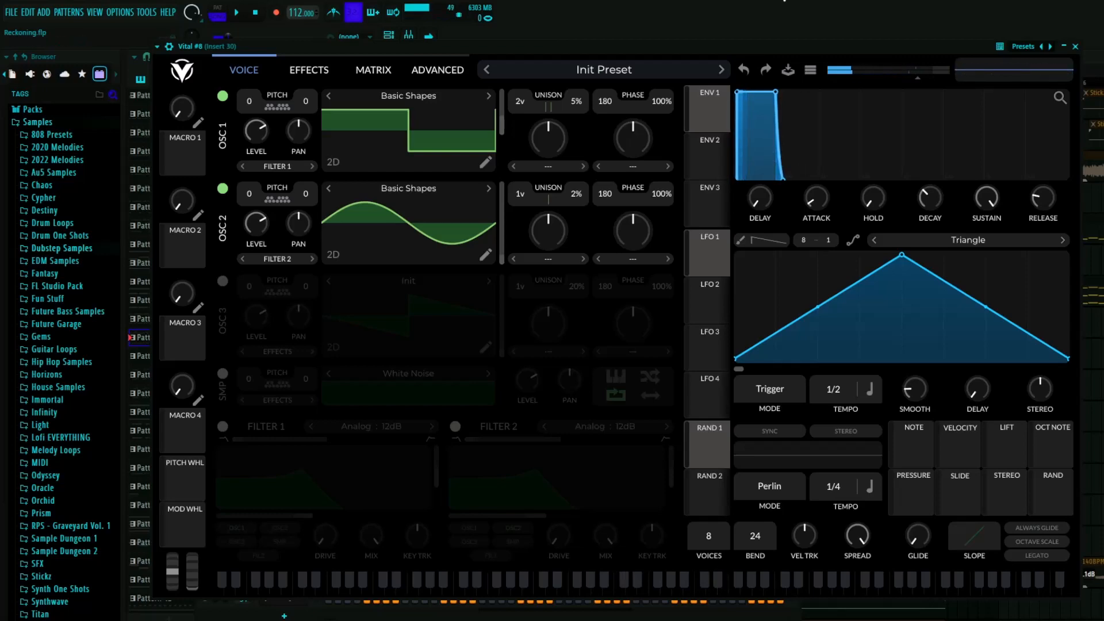
{"action": "left_click", "coordinate": [1076, 47]}
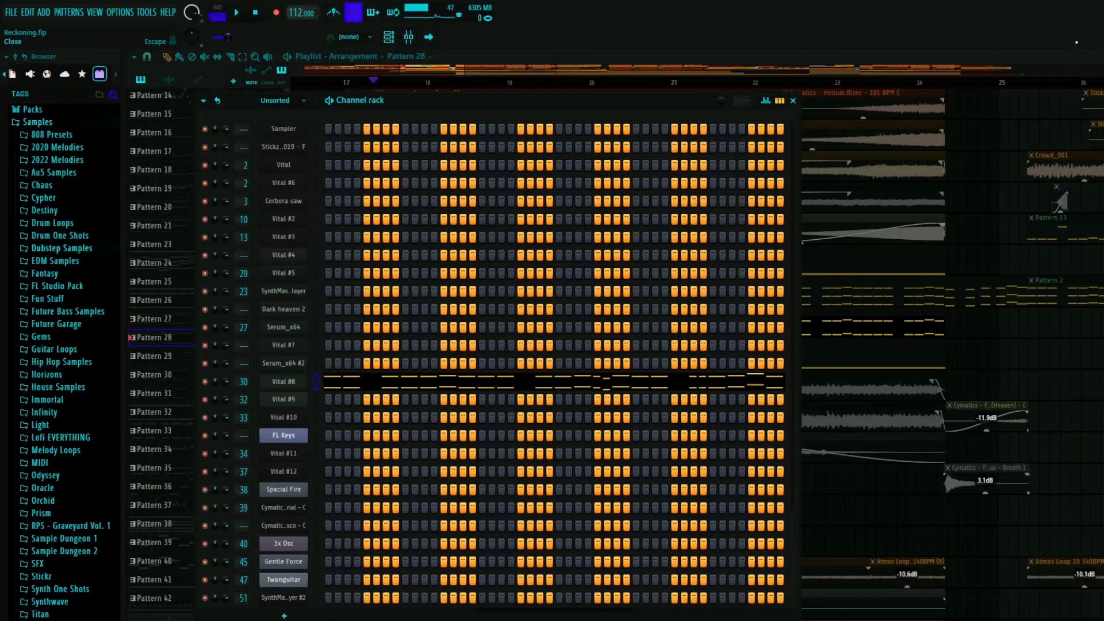
- Open the mixer on Insert 30 and inspect its Fruity WaveShaper curve and OTT compressor settings
{"action": "left_click", "coordinate": [408, 37]}
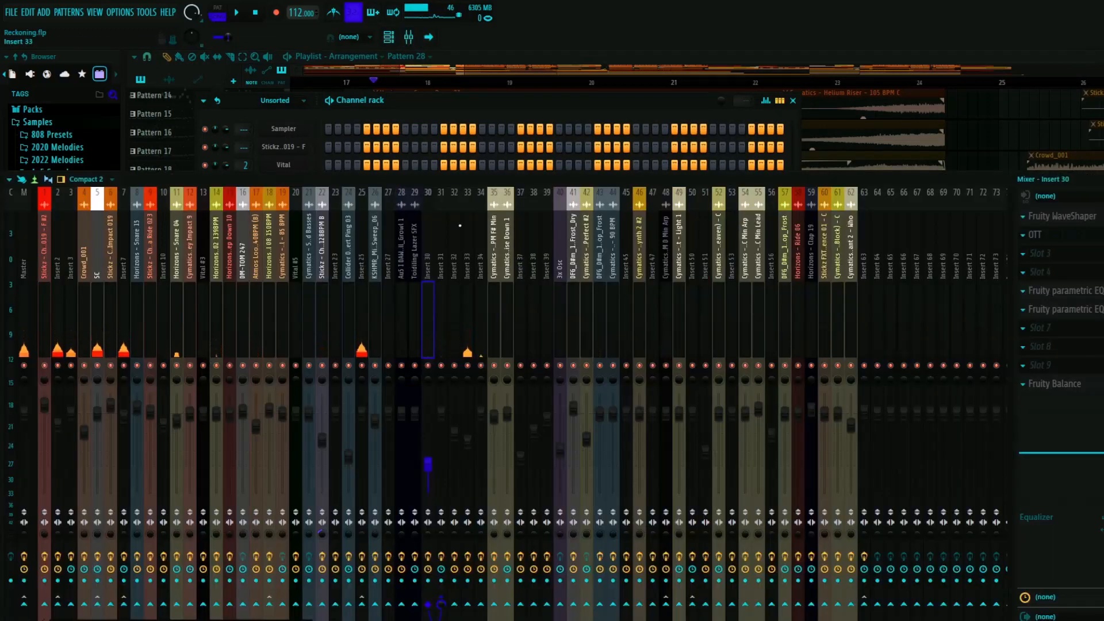
{"action": "left_click", "coordinate": [1061, 217]}
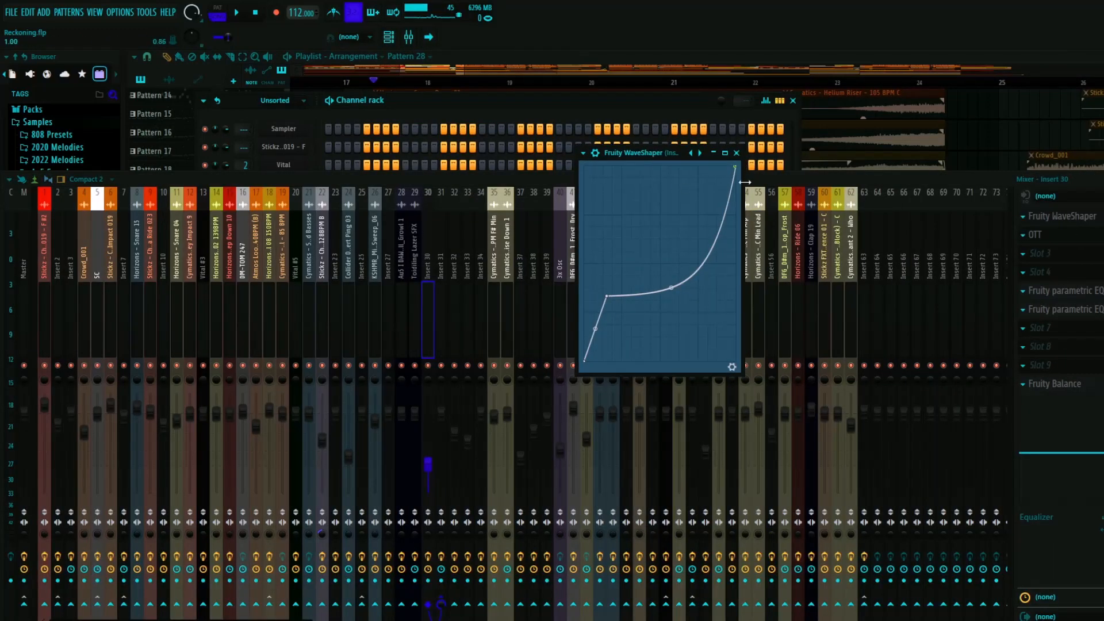
{"action": "left_click", "coordinate": [736, 153]}
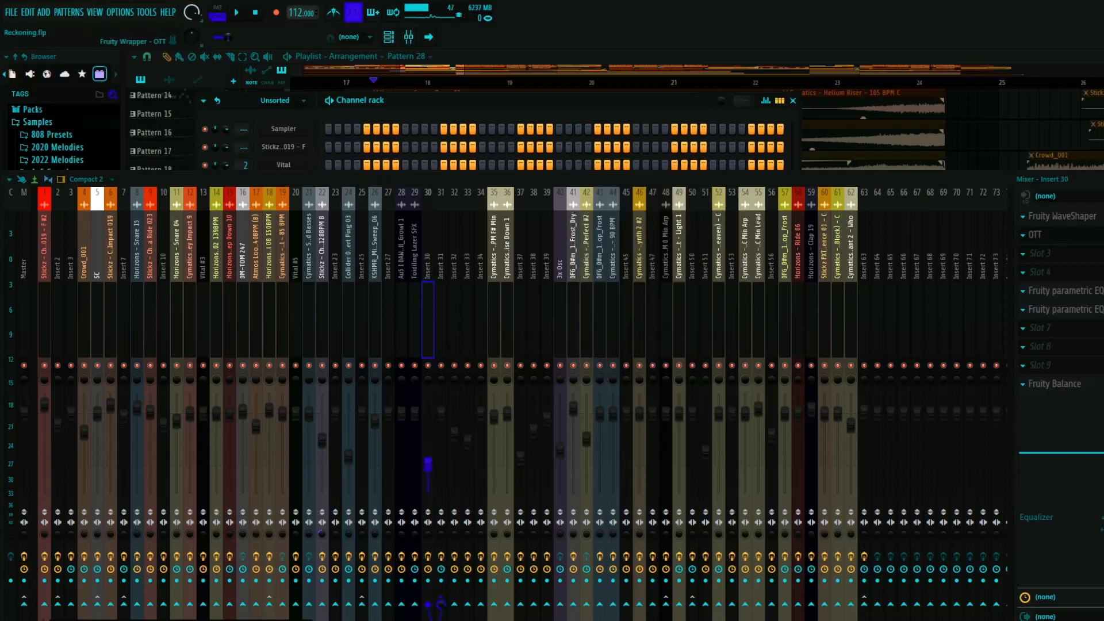
{"action": "left_click", "coordinate": [1035, 235]}
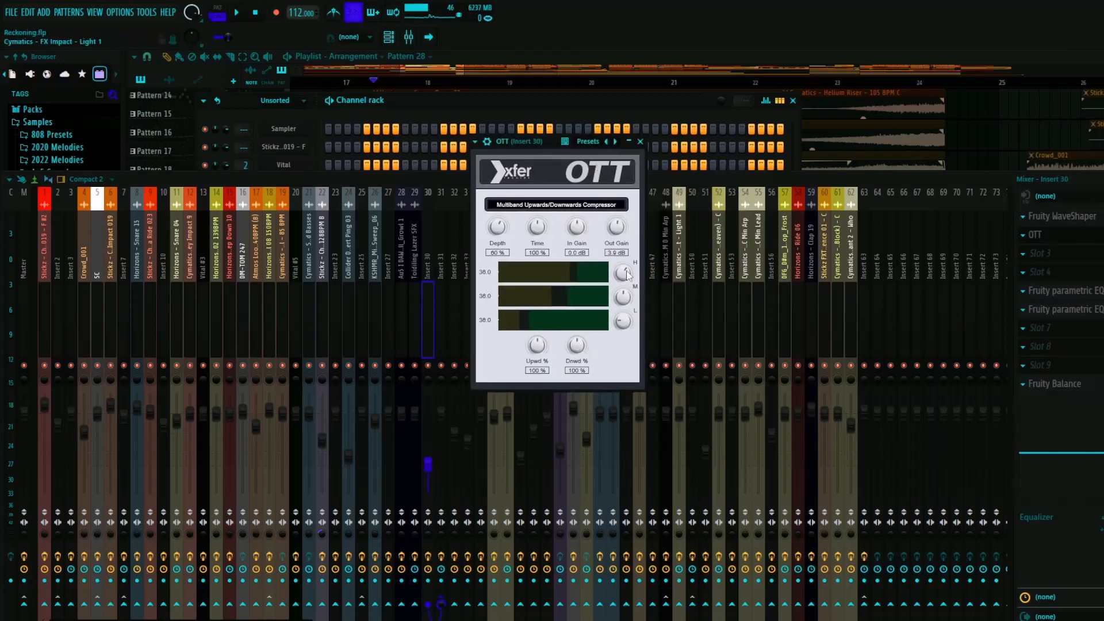
{"action": "left_click", "coordinate": [640, 141]}
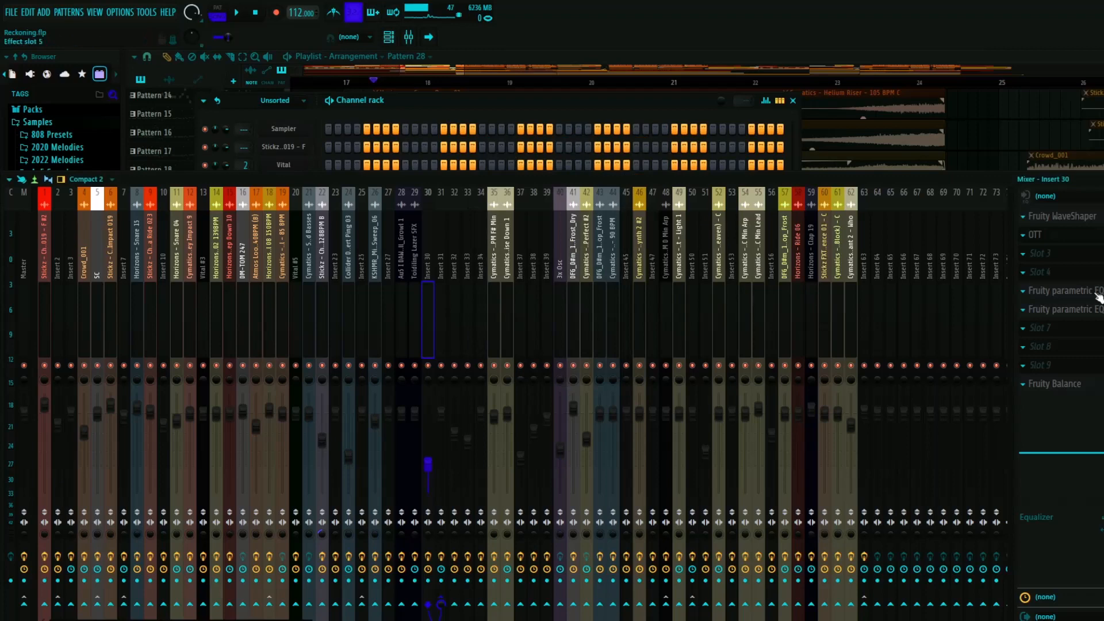
- Inspect the two Fruity parametric EQ 2 effects on Insert 30, and return to the bare playlist
{"action": "left_click", "coordinate": [1064, 291]}
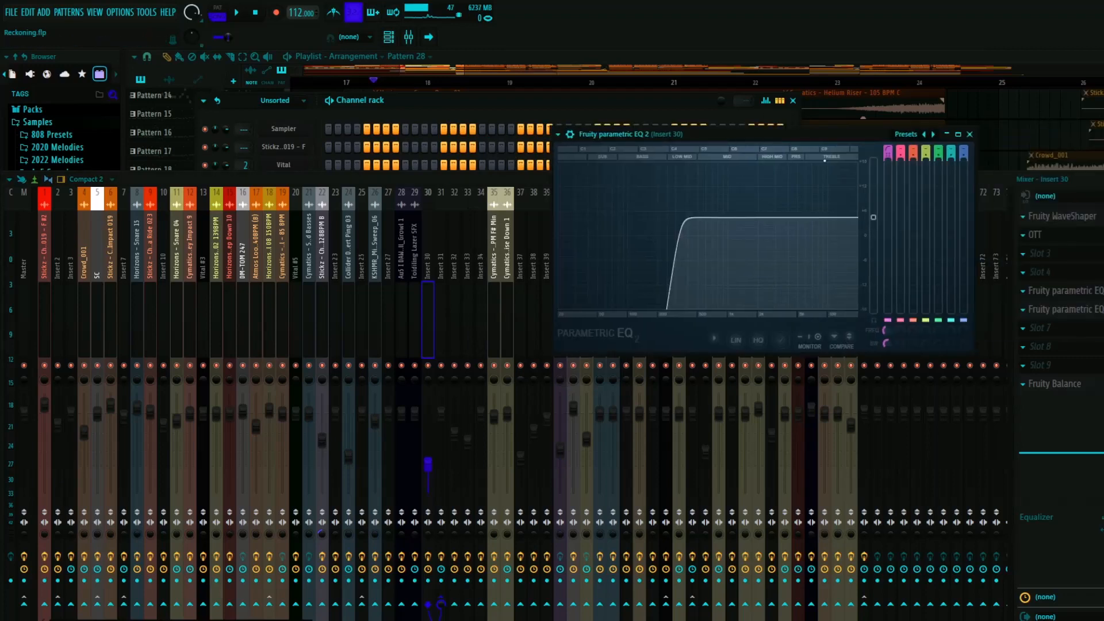
{"action": "left_click", "coordinate": [970, 134]}
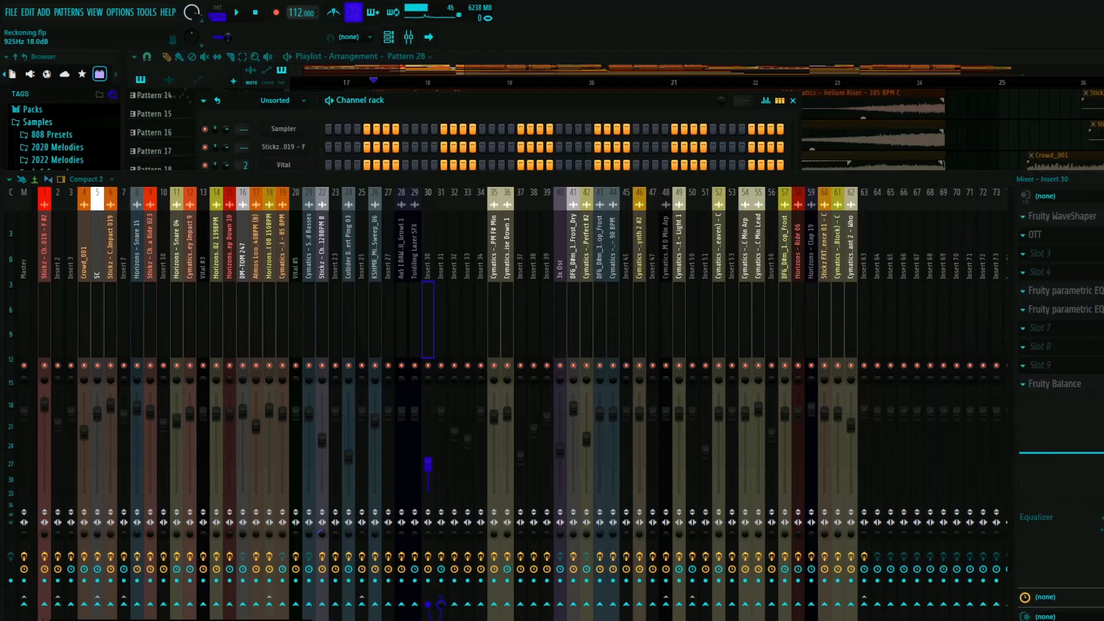
{"action": "left_click", "coordinate": [1064, 310]}
{"action": "left_click", "coordinate": [822, 71]}
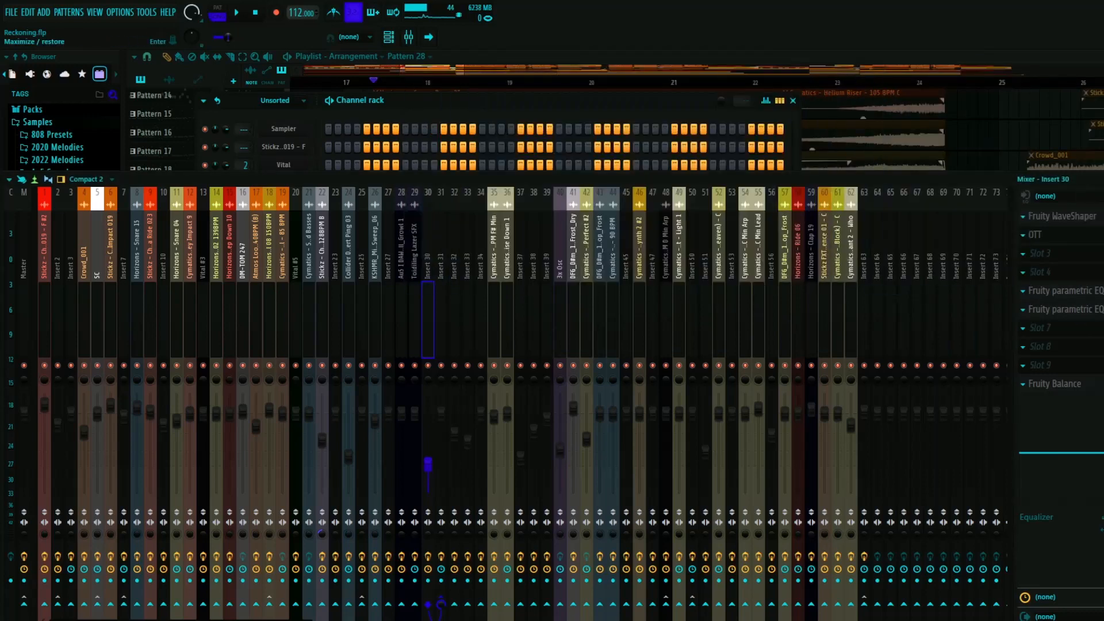
{"action": "left_click", "coordinate": [1100, 179]}
{"action": "left_click", "coordinate": [793, 101]}
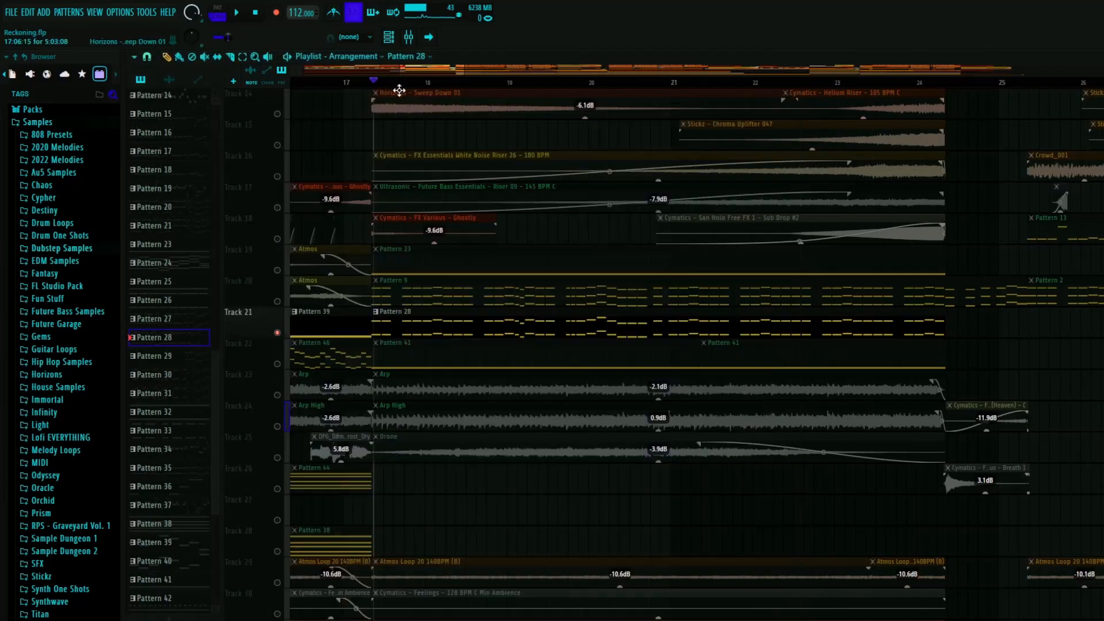
- Play the soloed Track 21 from Pattern 28's start after bar 17, skipping ahead to around bars 21 and 23
{"action": "left_click", "coordinate": [375, 84]}
{"action": "key", "text": "space"}
{"action": "scroll", "coordinate": [704, 329], "scroll_direction": "down", "scroll_amount": 5}
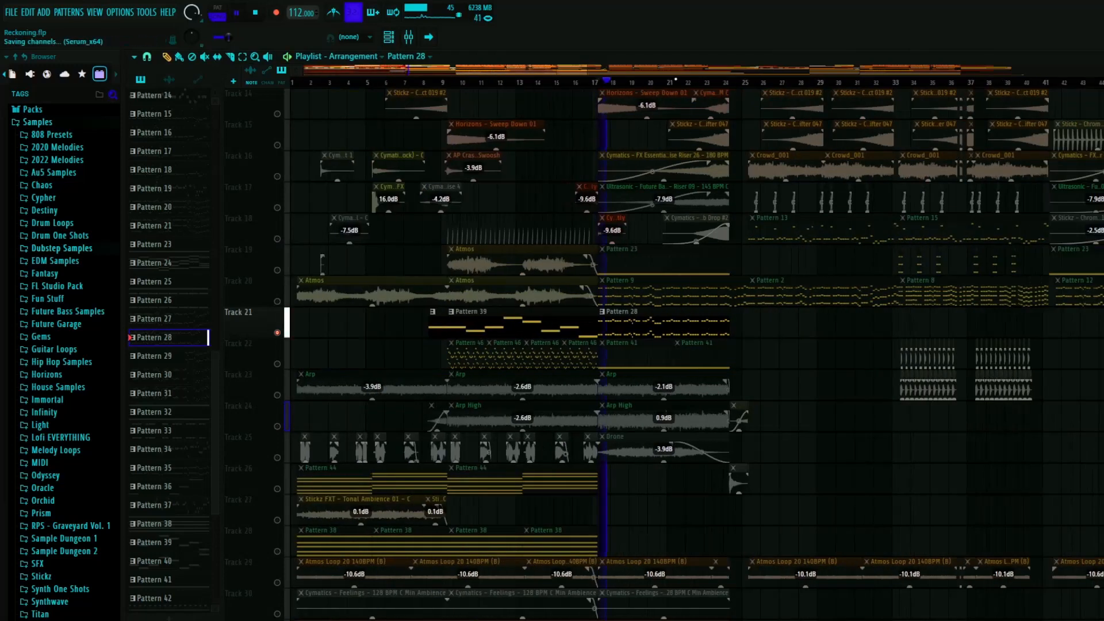
{"action": "left_click", "coordinate": [676, 84]}
{"action": "left_click", "coordinate": [719, 84]}
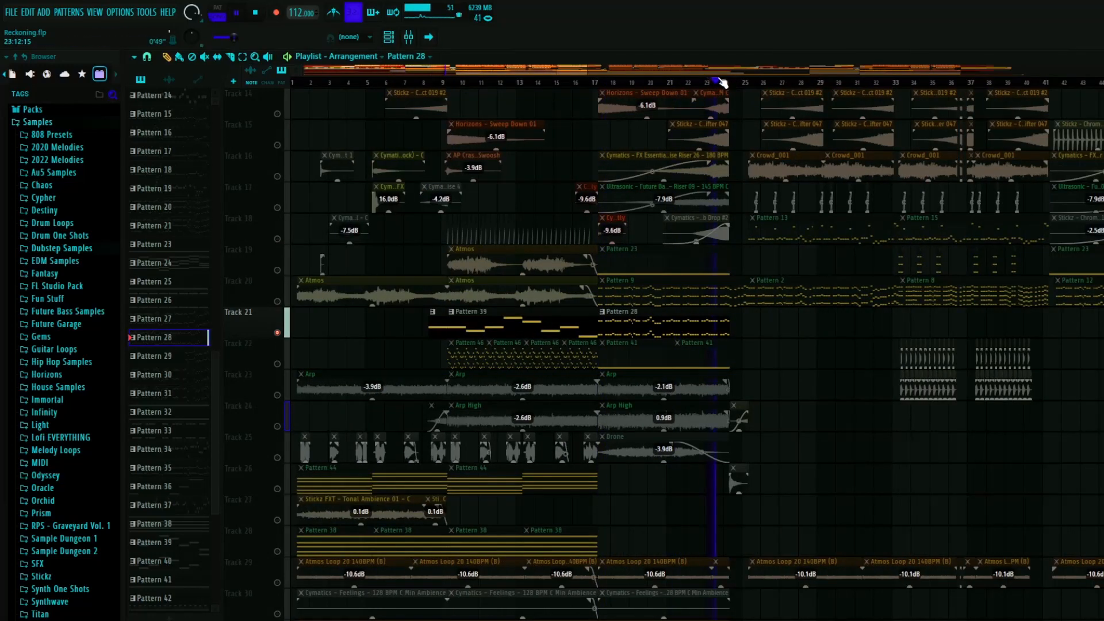
{"action": "key", "text": "space"}
- Solo Track 20 and play its Pattern 9 from the start of the clip after bar 17
{"action": "scroll", "coordinate": [655, 355], "scroll_direction": "up", "scroll_amount": 4}
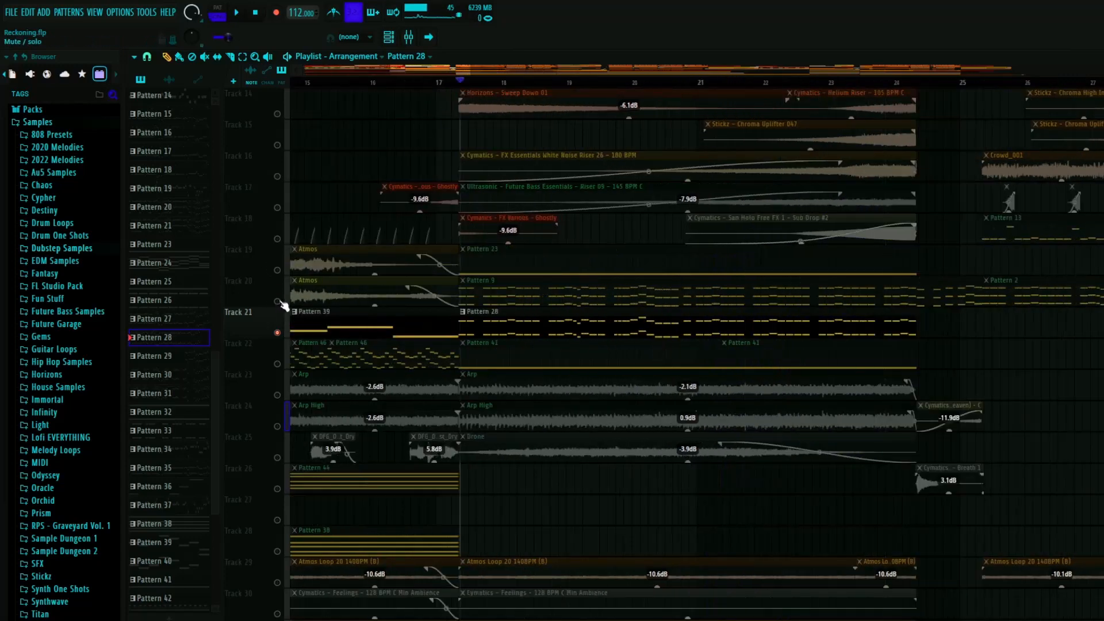
{"action": "left_click", "coordinate": [299, 292]}
{"action": "scroll", "coordinate": [459, 90], "scroll_direction": "up", "scroll_amount": 4}
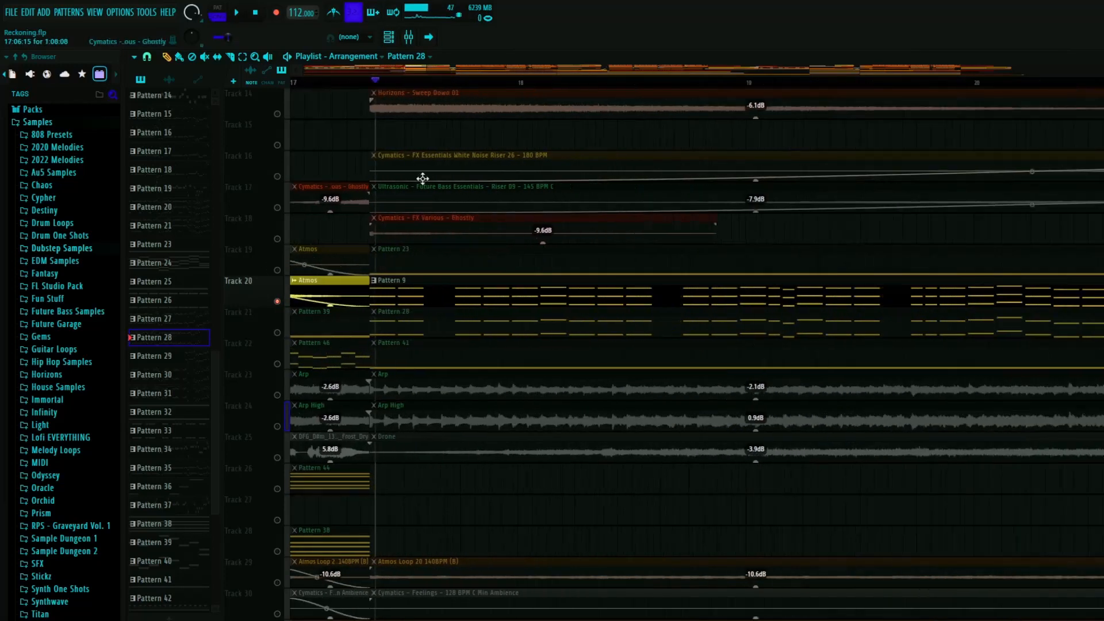
{"action": "left_click", "coordinate": [371, 85]}
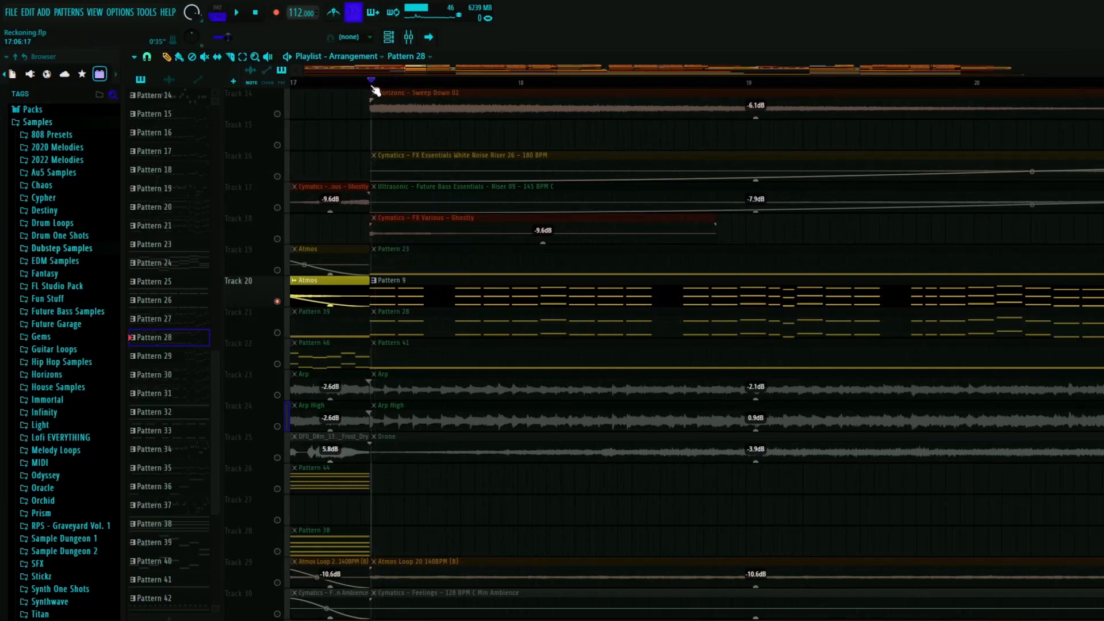
{"action": "key", "text": "space"}
{"action": "scroll", "coordinate": [426, 296], "scroll_direction": "down", "scroll_amount": 2}
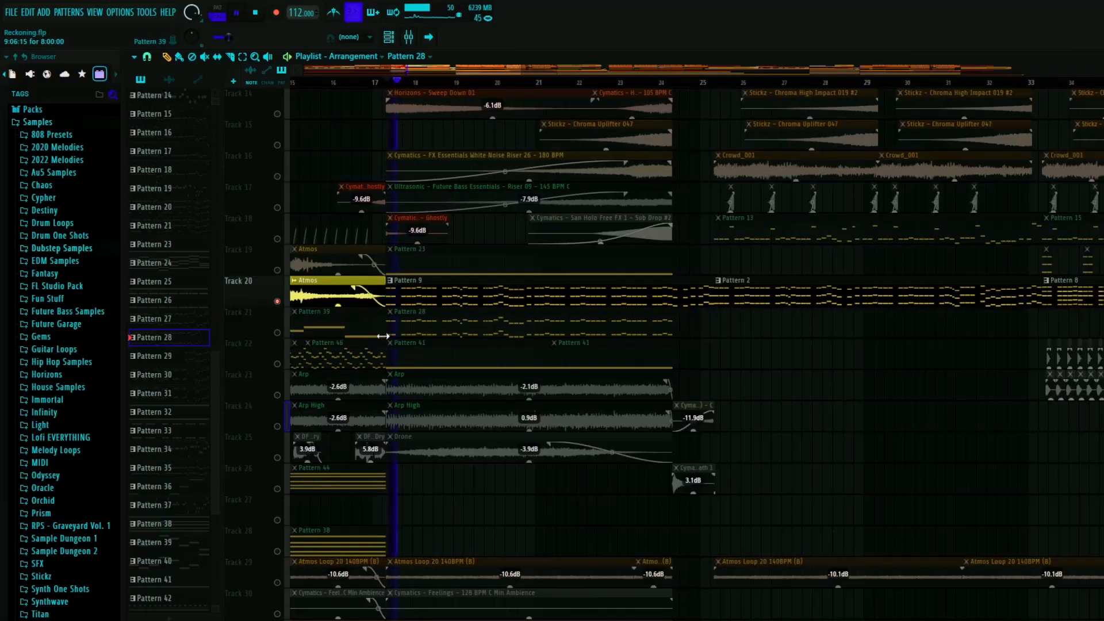
{"action": "scroll", "coordinate": [326, 333], "scroll_direction": "down", "scroll_amount": 5}
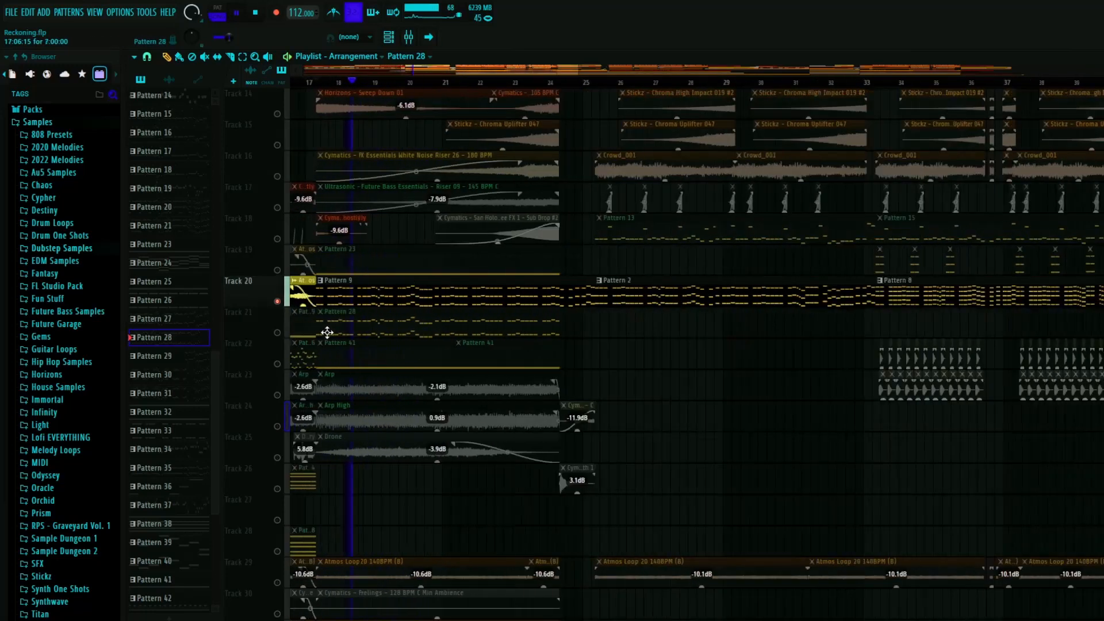
{"action": "scroll", "coordinate": [372, 321], "scroll_direction": "up", "scroll_amount": 4}
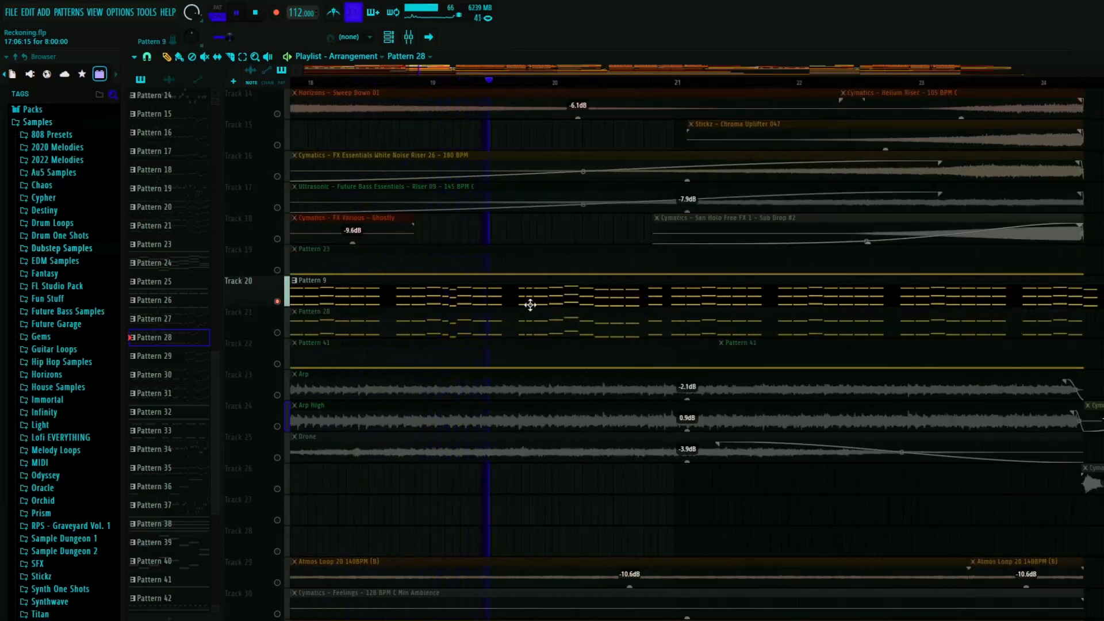
{"action": "scroll", "coordinate": [423, 317], "scroll_direction": "down", "scroll_amount": 1}
{"action": "scroll", "coordinate": [423, 316], "scroll_direction": "down", "scroll_amount": 10}
{"action": "scroll", "coordinate": [426, 316], "scroll_direction": "up", "scroll_amount": 7}
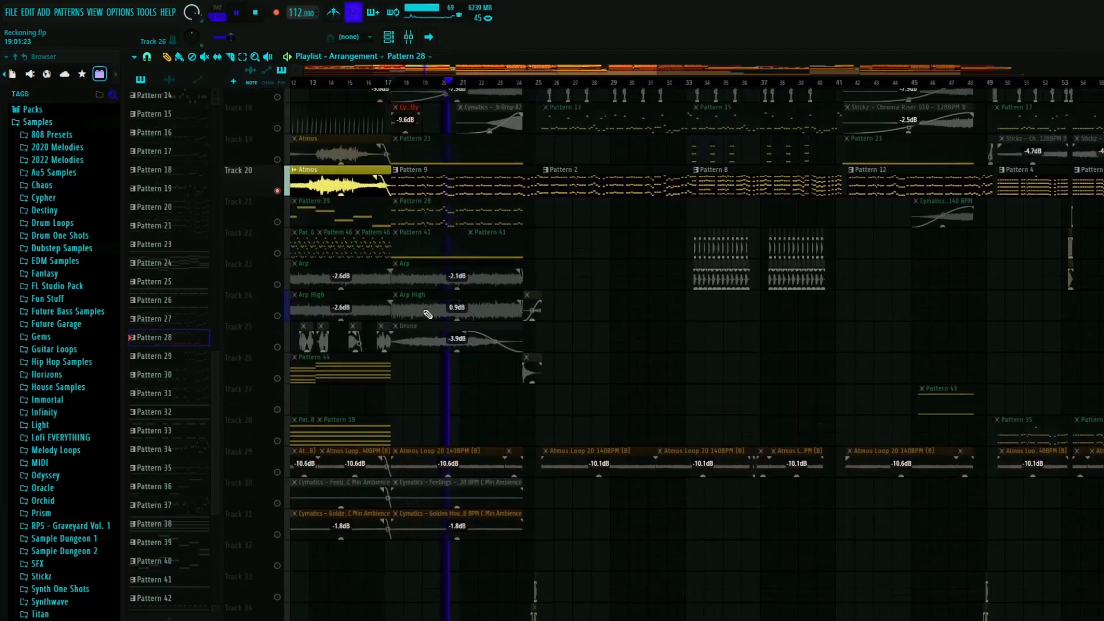
{"action": "scroll", "coordinate": [448, 365], "scroll_direction": "up", "scroll_amount": 3}
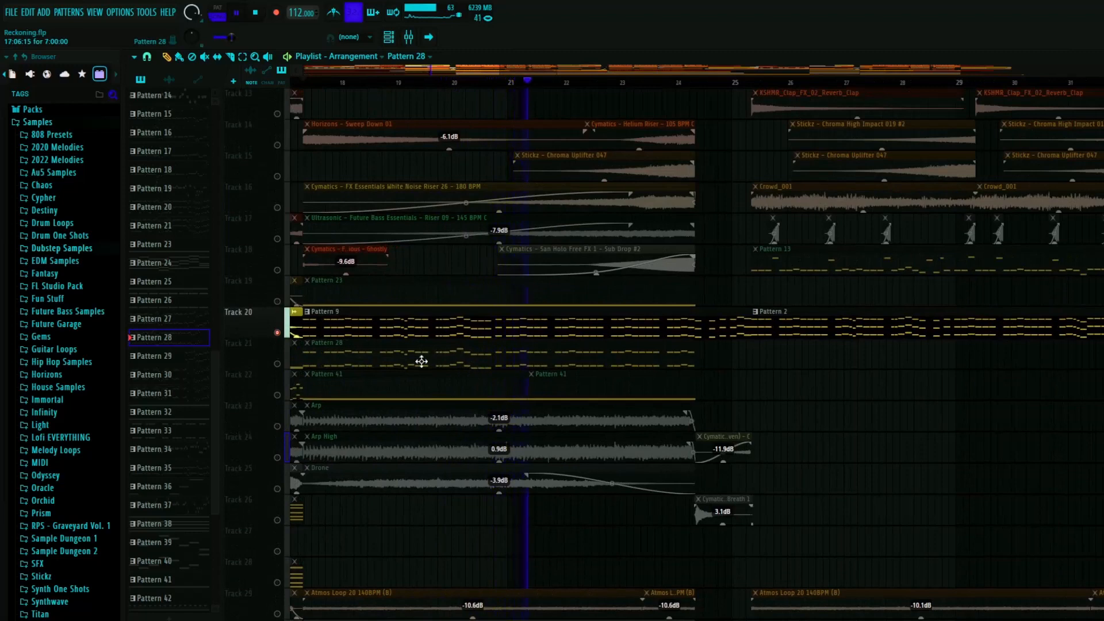
{"action": "scroll", "coordinate": [426, 362], "scroll_direction": "down", "scroll_amount": 2}
{"action": "key", "text": "space"}
{"action": "scroll", "coordinate": [431, 355], "scroll_direction": "down", "scroll_amount": 4}
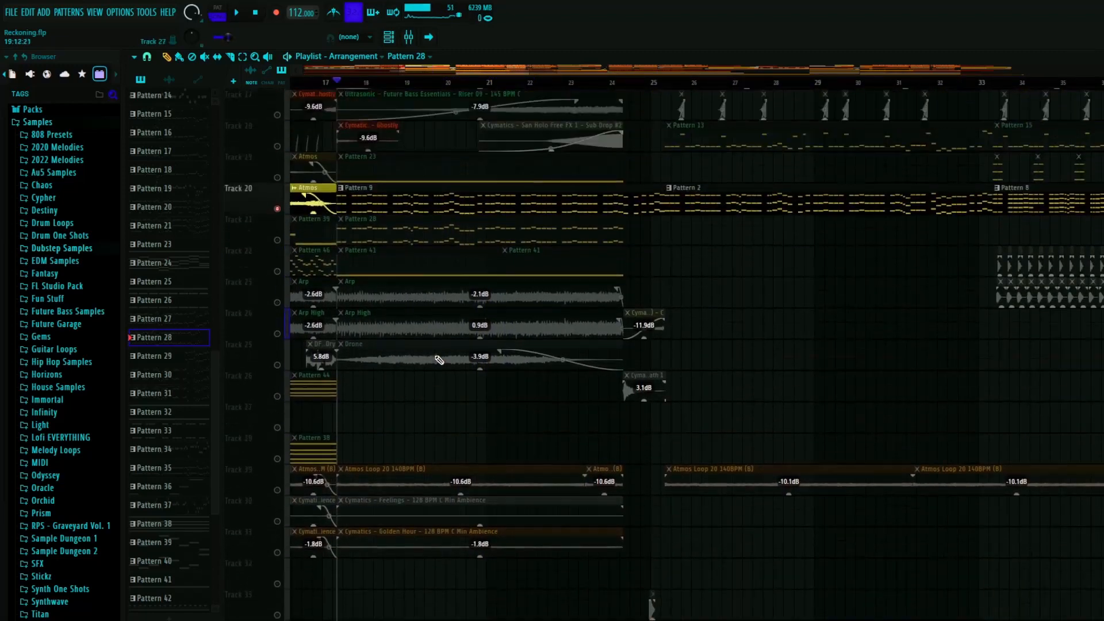
- Open Pattern 9 on Track 20, inspect and audition its Vital synth's voice settings, and close the synth and channel rack
{"action": "scroll", "coordinate": [426, 354], "scroll_direction": "up", "scroll_amount": 5}
{"action": "double_click", "coordinate": [376, 337]}
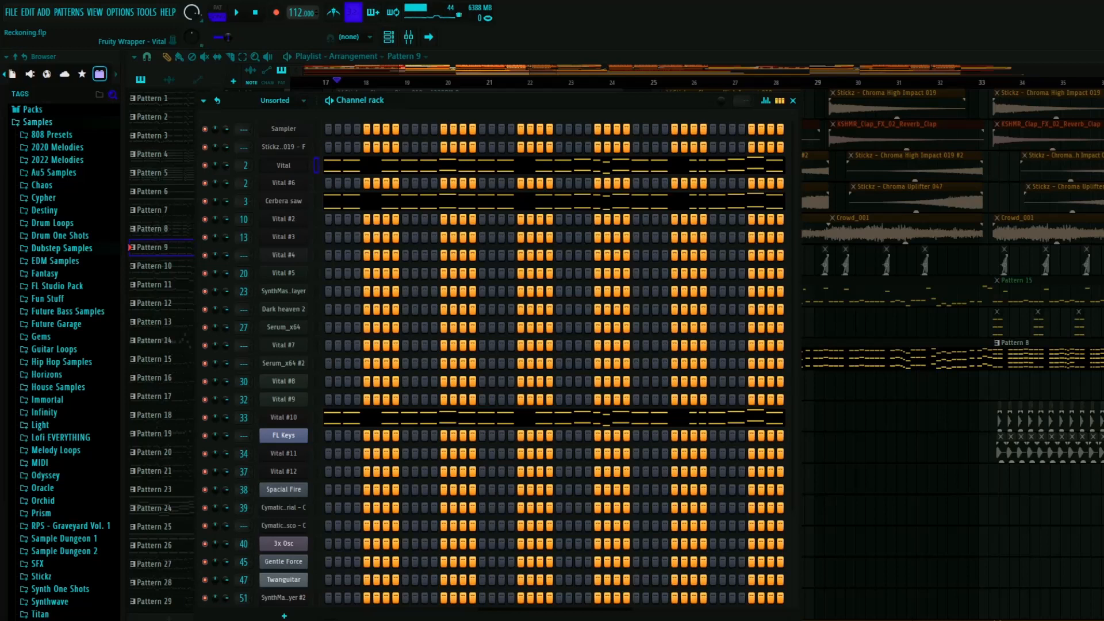
{"action": "left_click", "coordinate": [283, 165]}
{"action": "left_click_drag", "start_coordinate": [403, 153], "coordinate": [263, 77]}
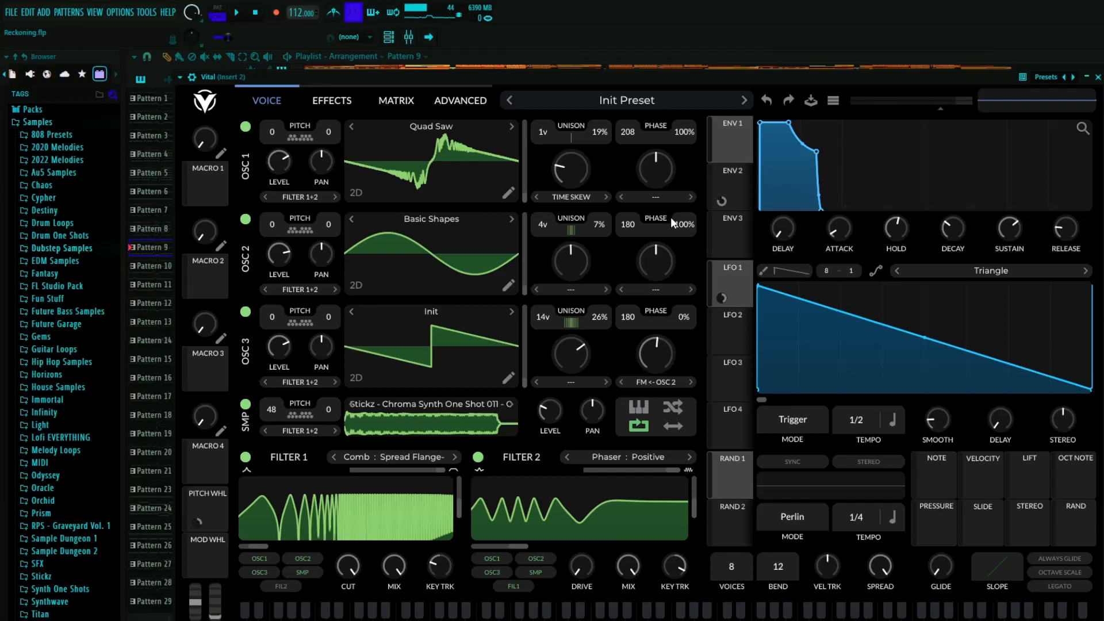
{"action": "key", "text": "c"}
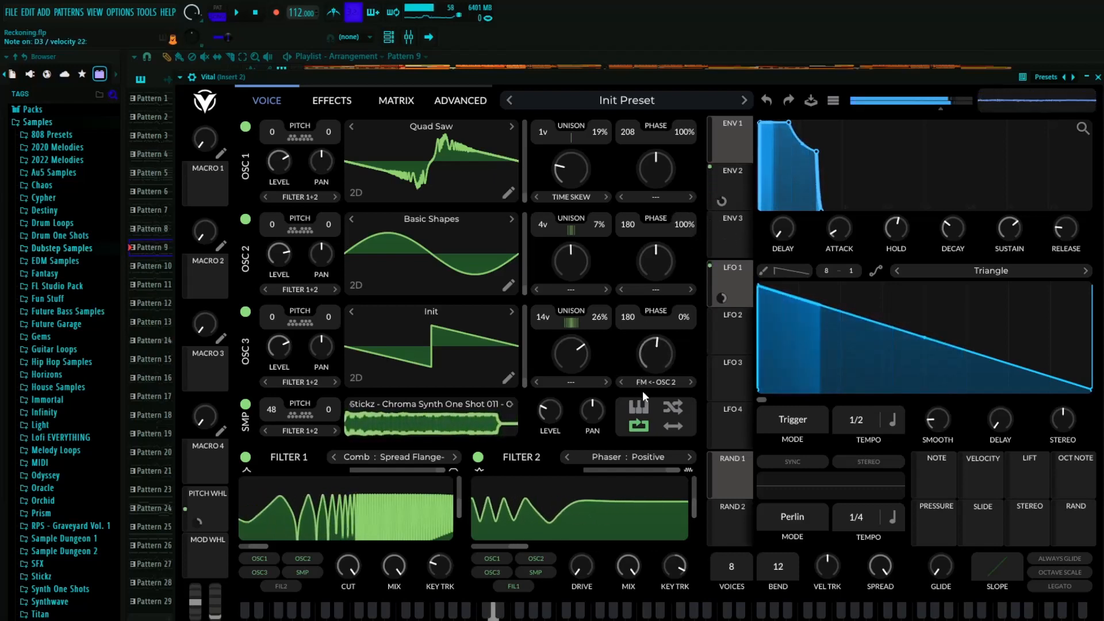
{"action": "left_click", "coordinate": [246, 127]}
{"action": "left_click", "coordinate": [246, 127]}
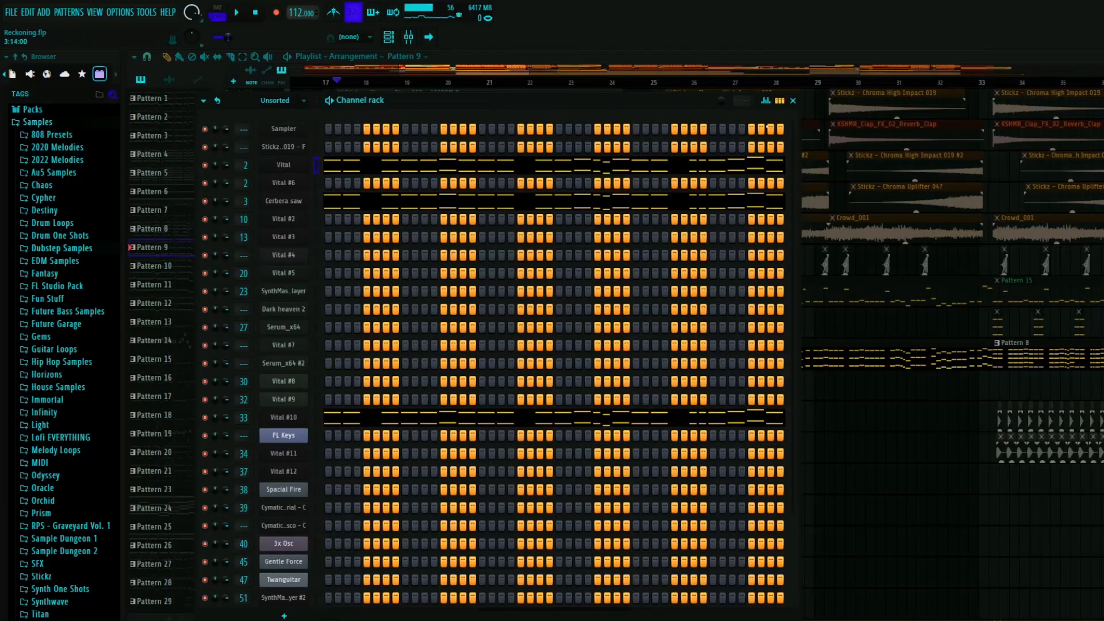
{"action": "left_click", "coordinate": [792, 100]}
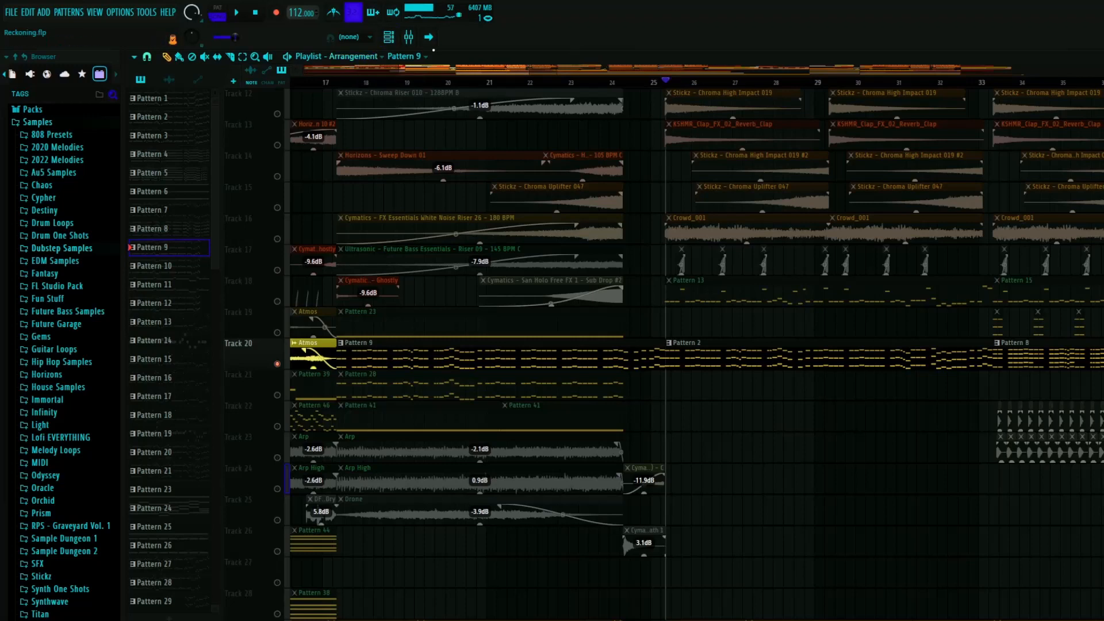
- Move the playhead to the start of Pattern 2 after bar 25 and view Insert 2's effect chain in the mixer
{"action": "left_click_drag", "start_coordinate": [656, 86], "coordinate": [664, 86]}
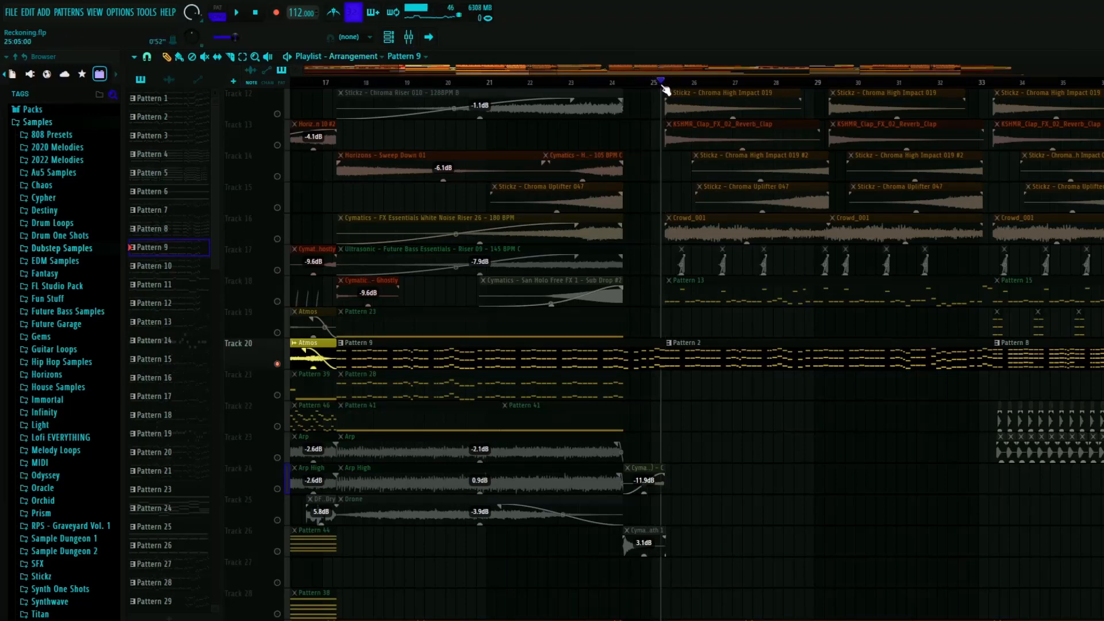
{"action": "scroll", "coordinate": [688, 213], "scroll_direction": "up", "scroll_amount": 5}
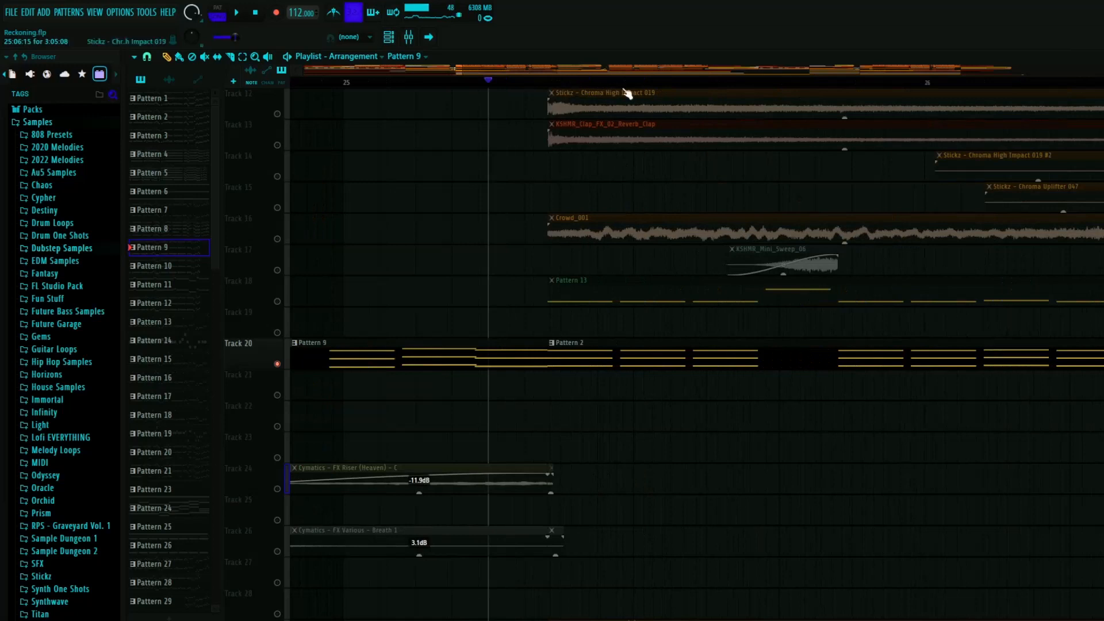
{"action": "left_click", "coordinate": [691, 82]}
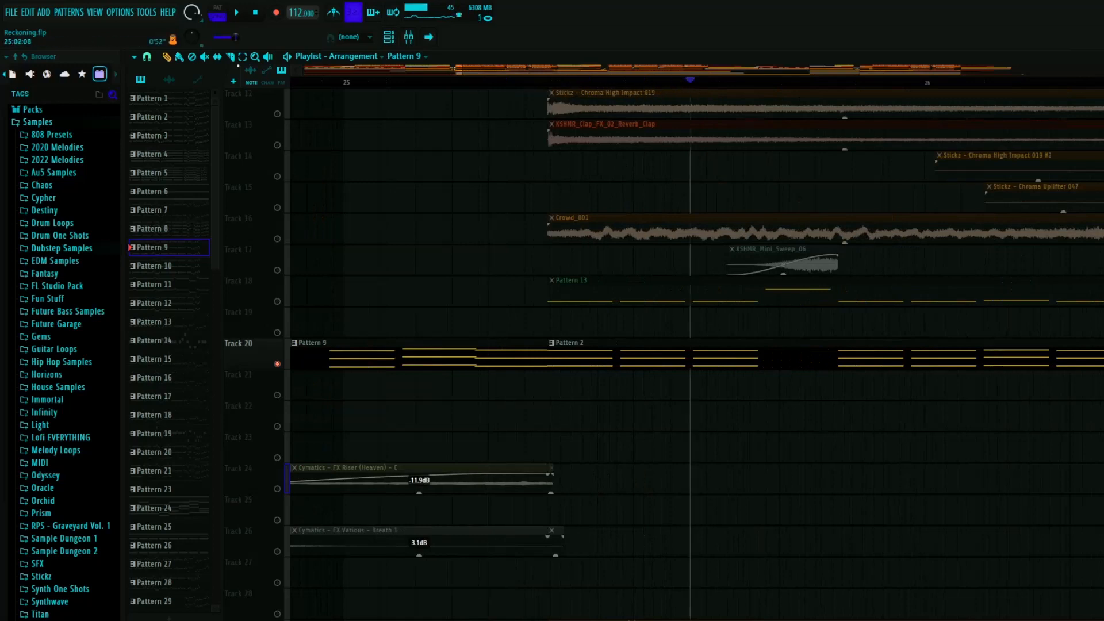
{"action": "left_click", "coordinate": [408, 37]}
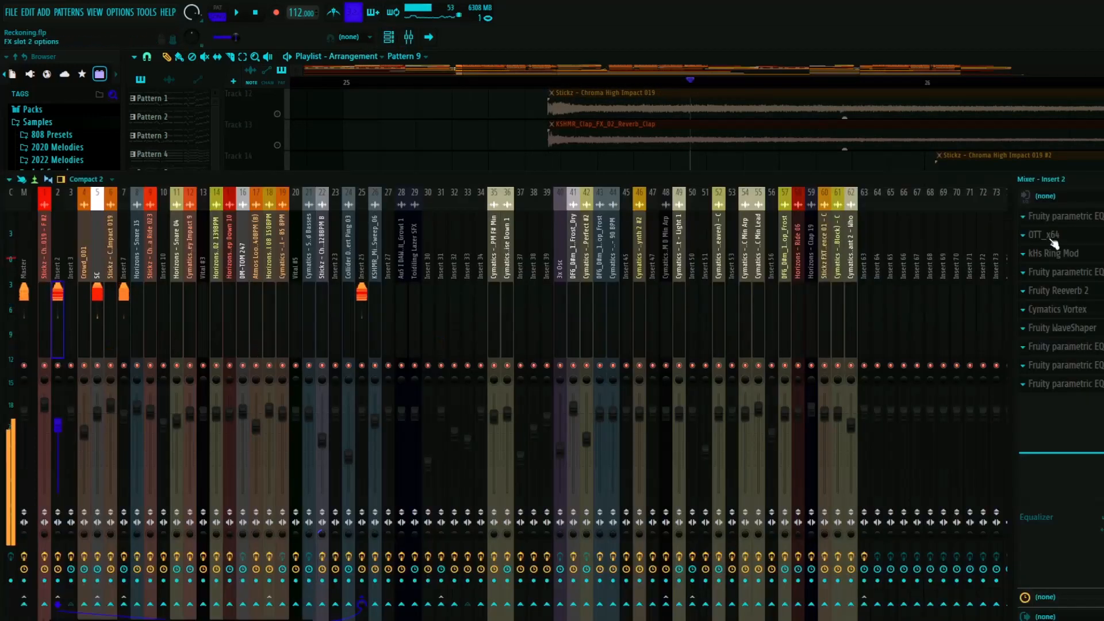
{"action": "left_click", "coordinate": [1102, 179]}
{"action": "key", "text": "F9"}
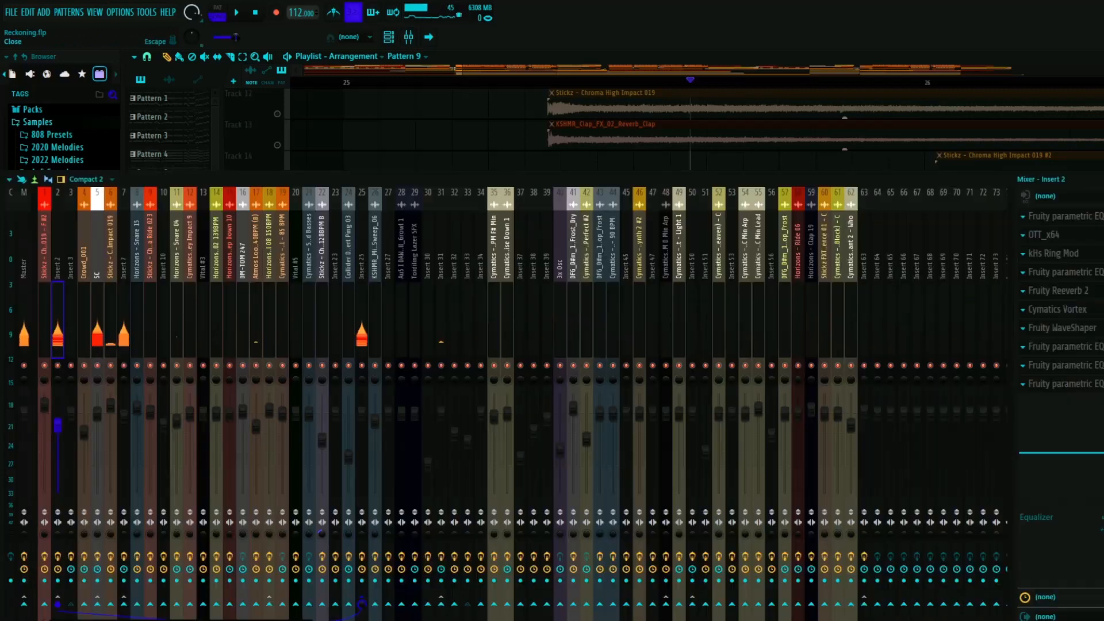
{"action": "key", "text": "F9"}
- Reopen Pattern 9's Vital synth and switch off its chorus, compressor and distortion effects
{"action": "key", "text": "F6"}
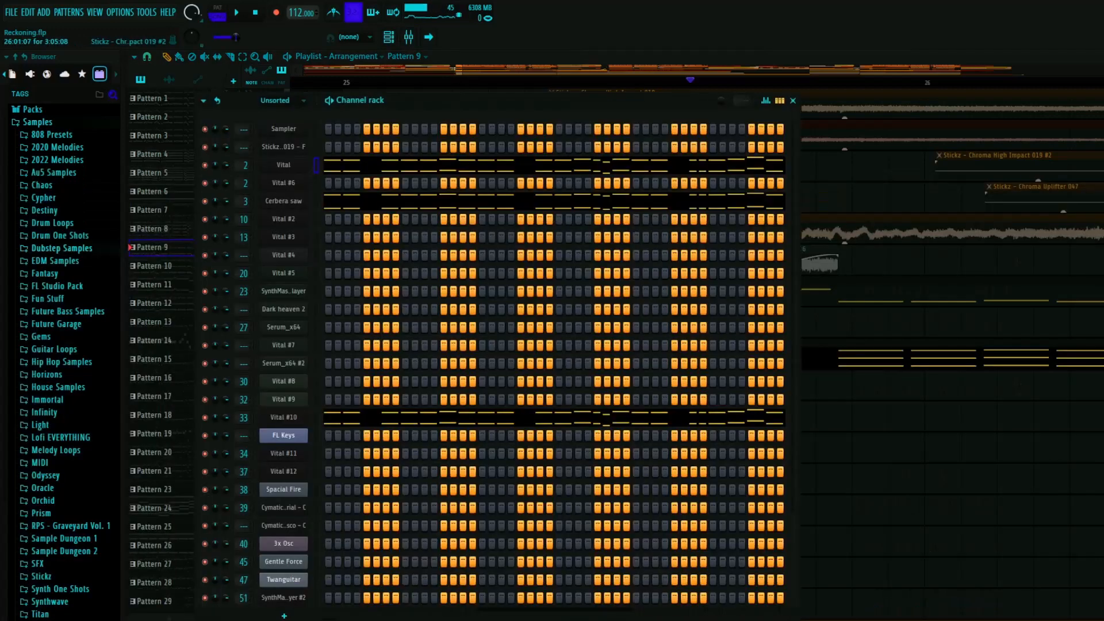
{"action": "left_click", "coordinate": [297, 169]}
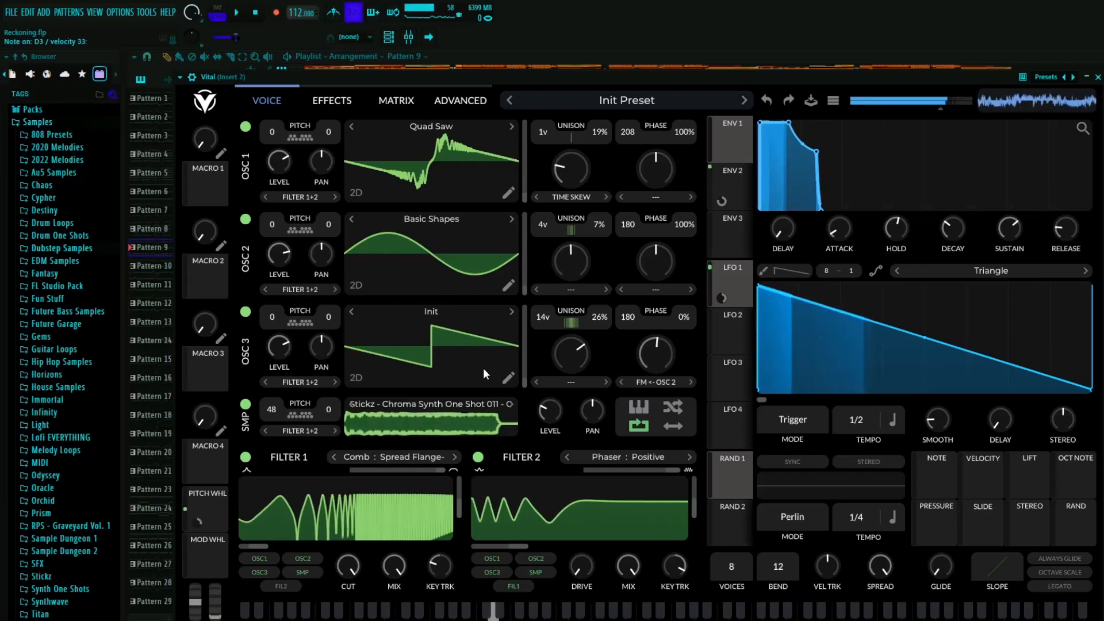
{"action": "left_click", "coordinate": [326, 106]}
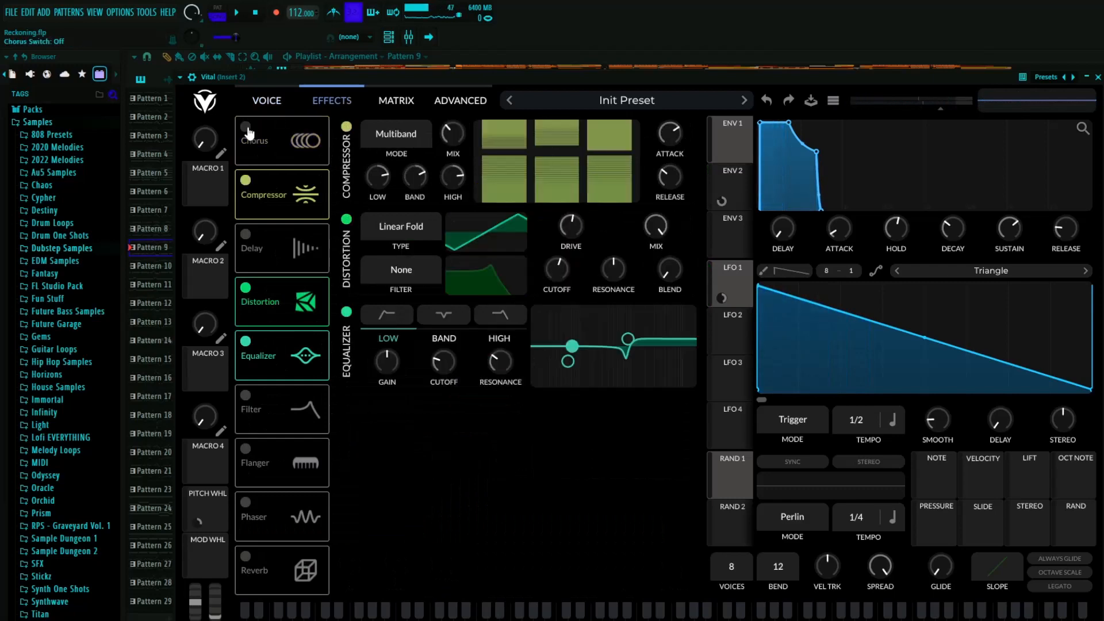
{"action": "left_click", "coordinate": [248, 130]}
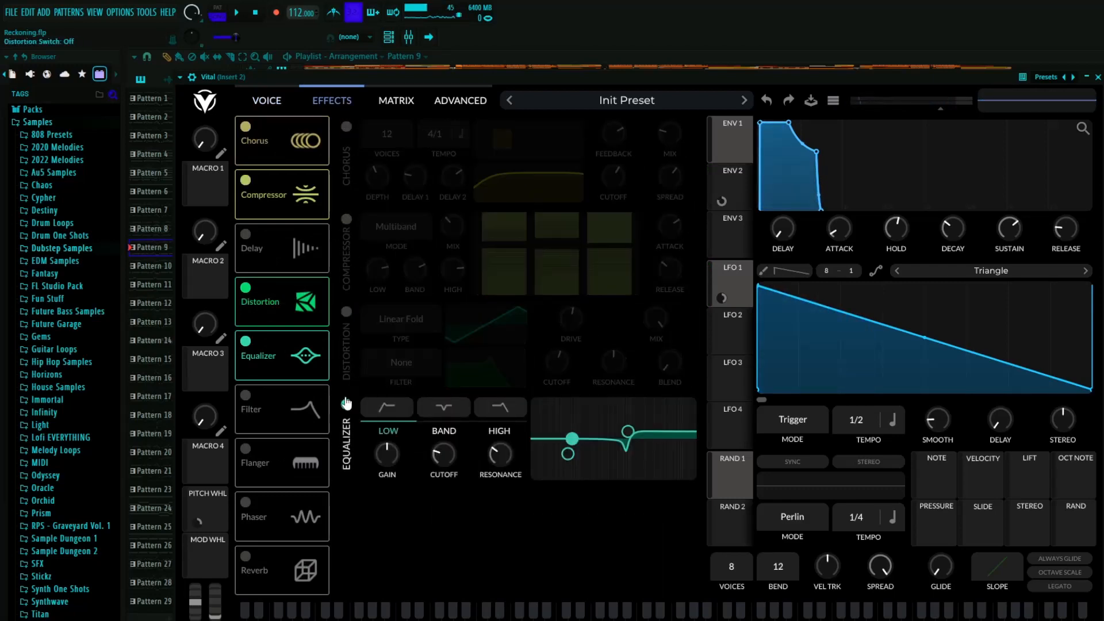
{"action": "left_click", "coordinate": [267, 100]}
- Switch off Filter 1, Filter 2 and the sampler in the Vital synth, leaving only the three oscillators on
{"action": "left_click", "coordinate": [246, 456]}
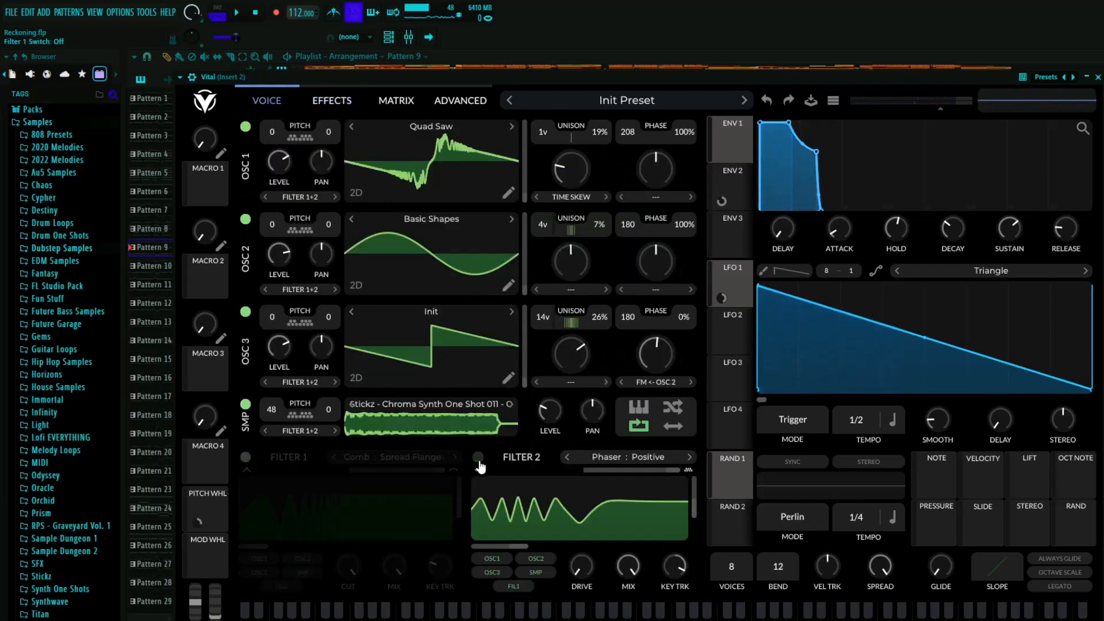
{"action": "left_click", "coordinate": [478, 456]}
{"action": "left_click", "coordinate": [245, 405]}
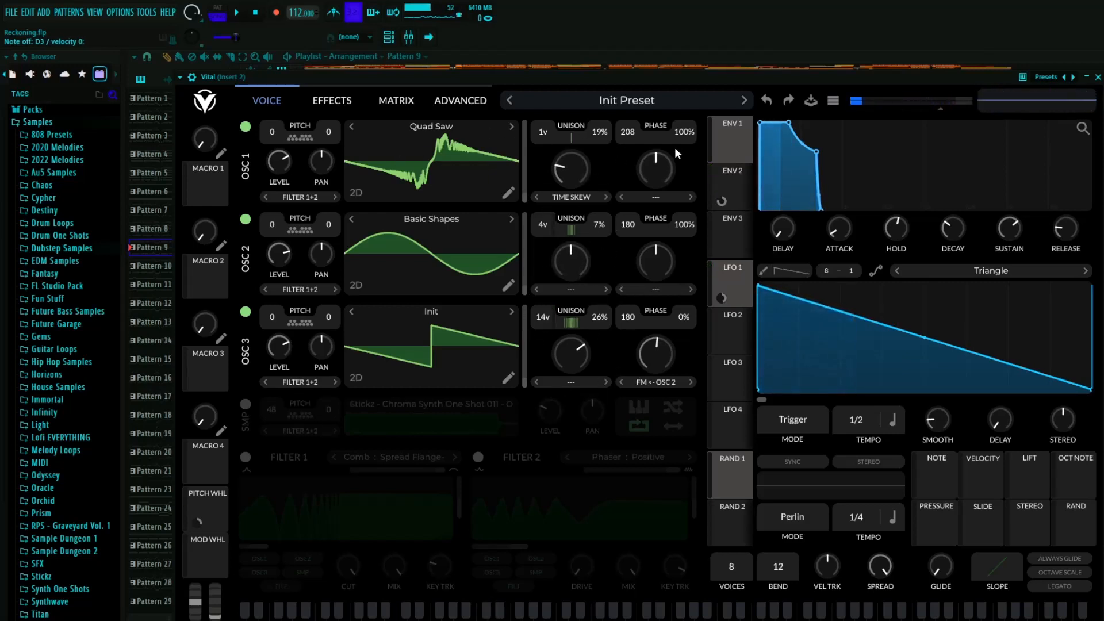
- Audition oscillator 3 and oscillator 2 separately in Vital by switching the others off, and turn all three back on
{"action": "left_click", "coordinate": [246, 126]}
{"action": "left_click", "coordinate": [246, 219]}
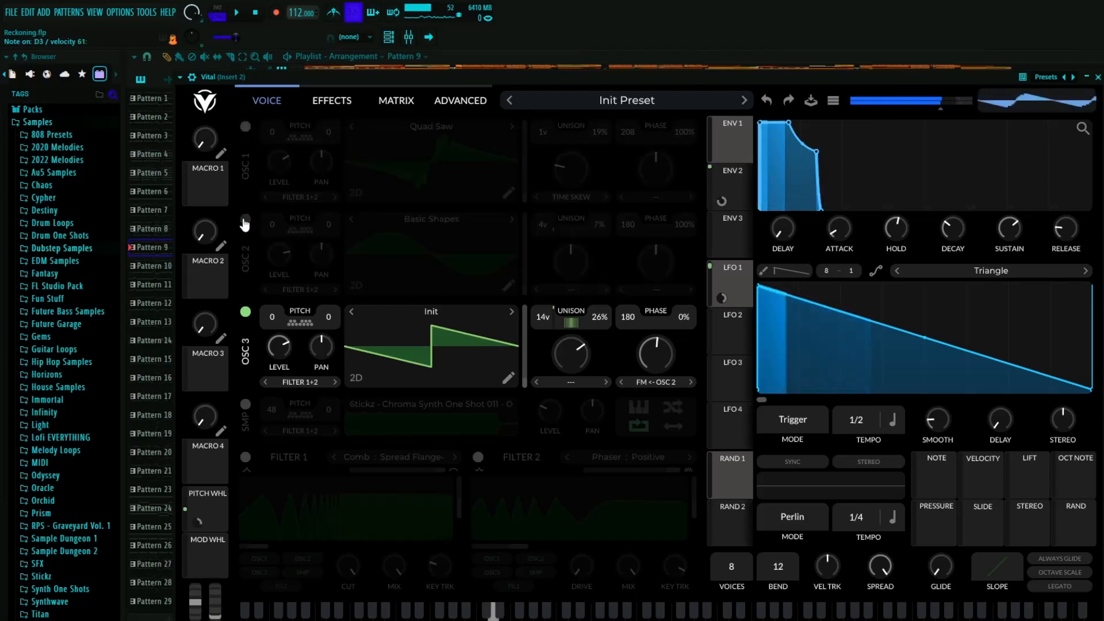
{"action": "left_click", "coordinate": [245, 221]}
{"action": "left_click", "coordinate": [246, 312]}
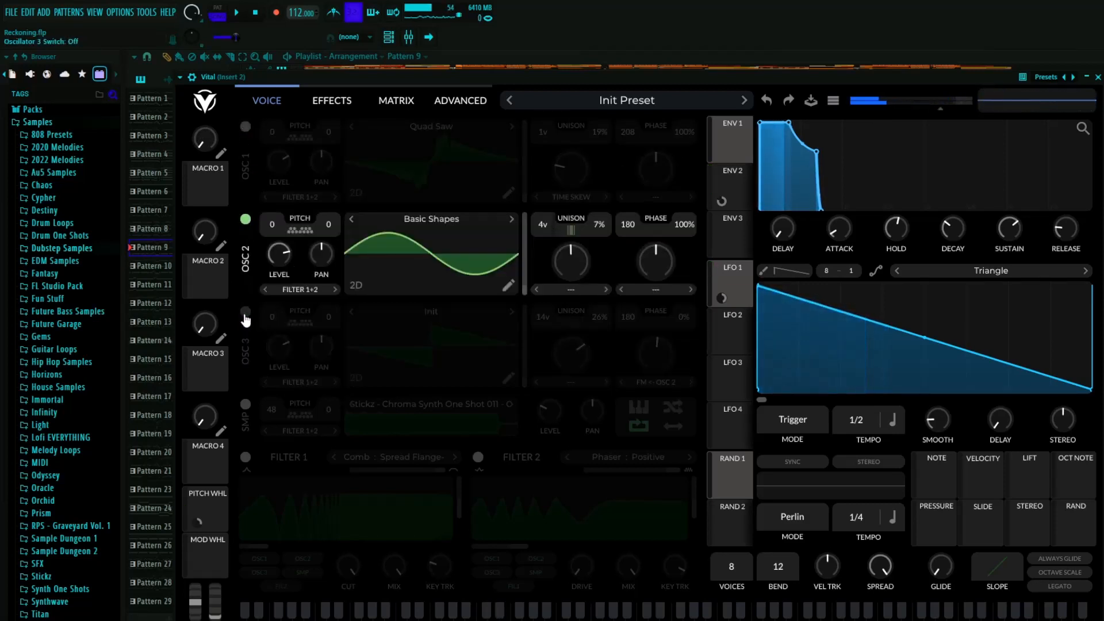
{"action": "left_click", "coordinate": [245, 312]}
{"action": "left_click", "coordinate": [245, 126]}
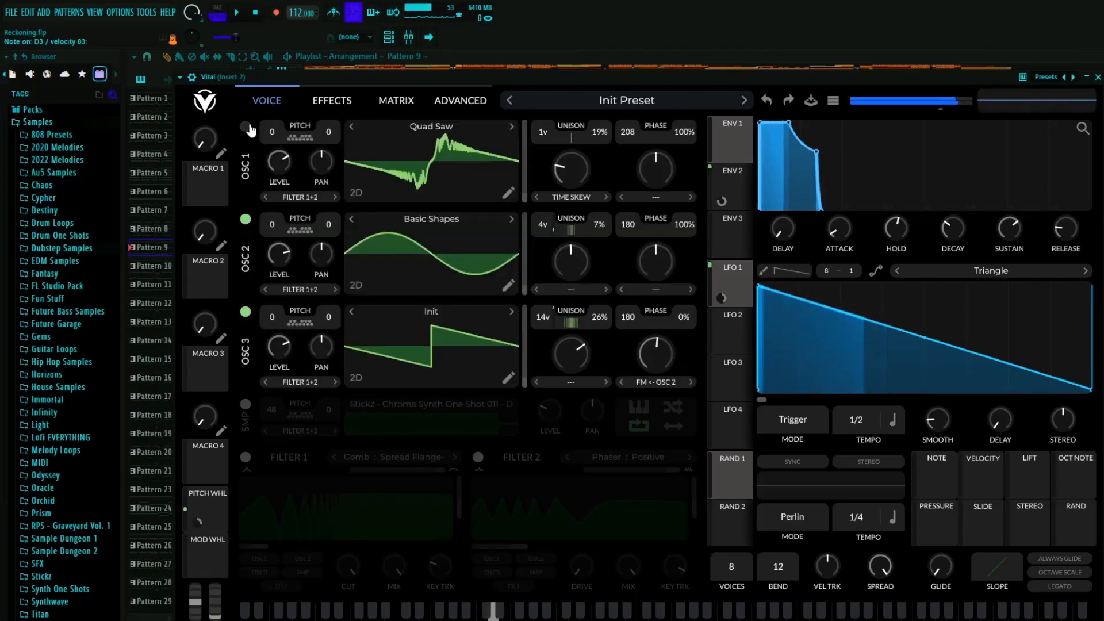
{"action": "left_click", "coordinate": [323, 102]}
{"action": "left_click", "coordinate": [280, 102]}
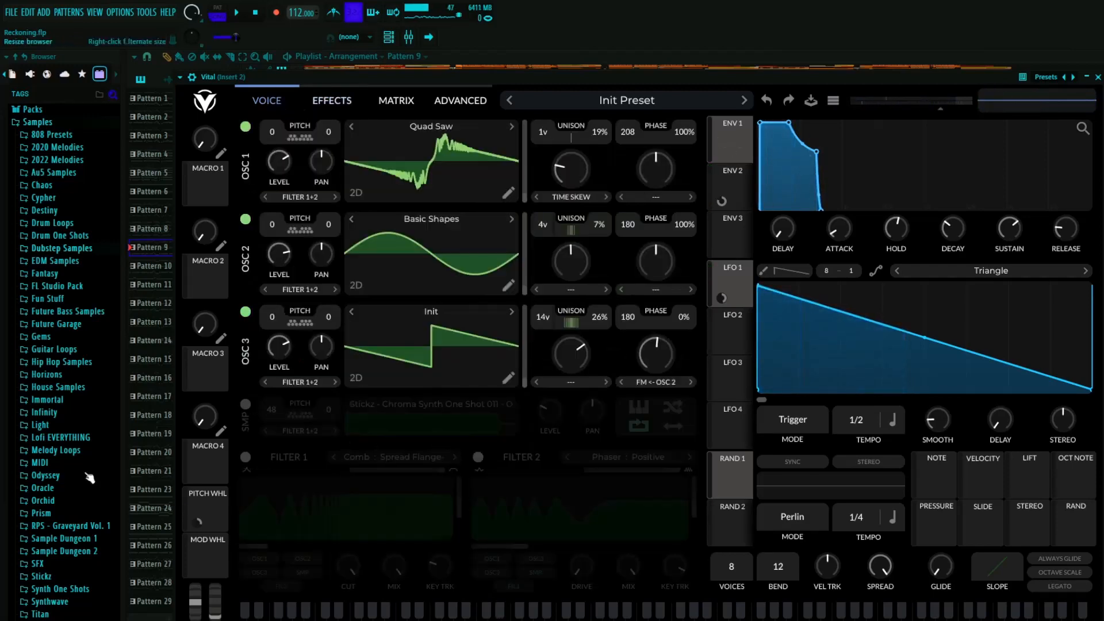
- Compare Vital's sound with and without the sampler, and switch the sampler, Filter 1 and Filter 2 back on
{"action": "left_click", "coordinate": [246, 405]}
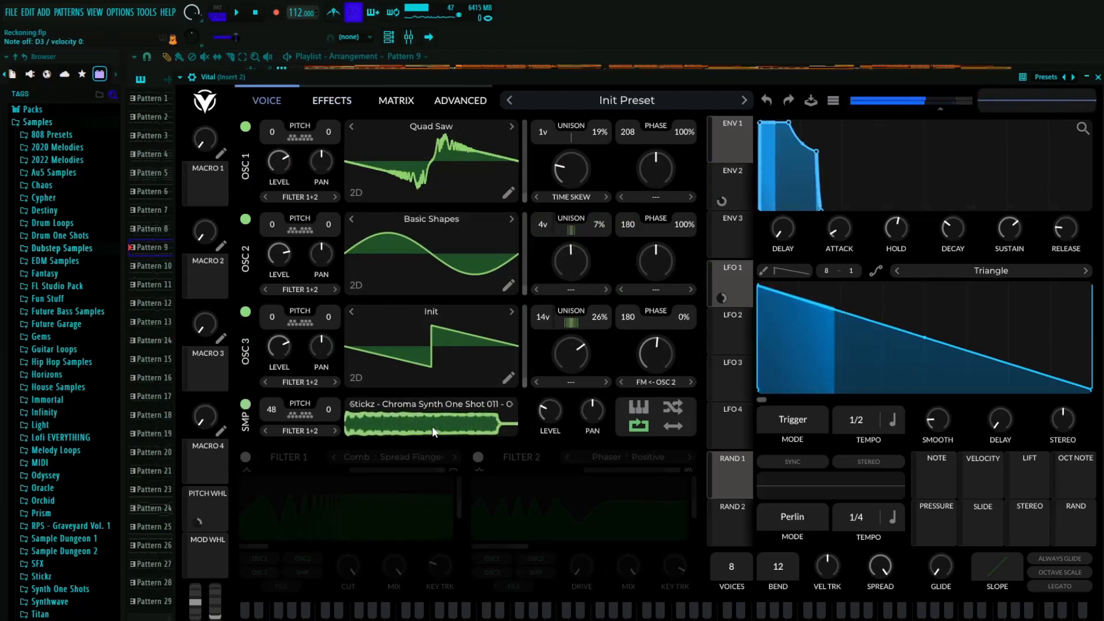
{"action": "left_click", "coordinate": [245, 405]}
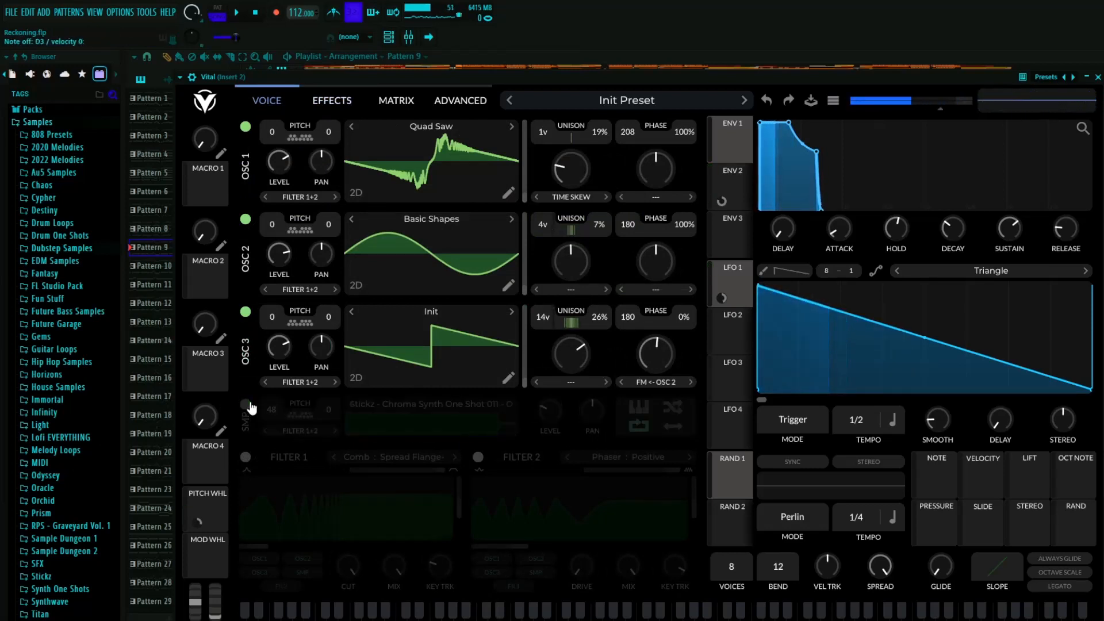
{"action": "left_click", "coordinate": [246, 405]}
{"action": "left_click", "coordinate": [246, 457]}
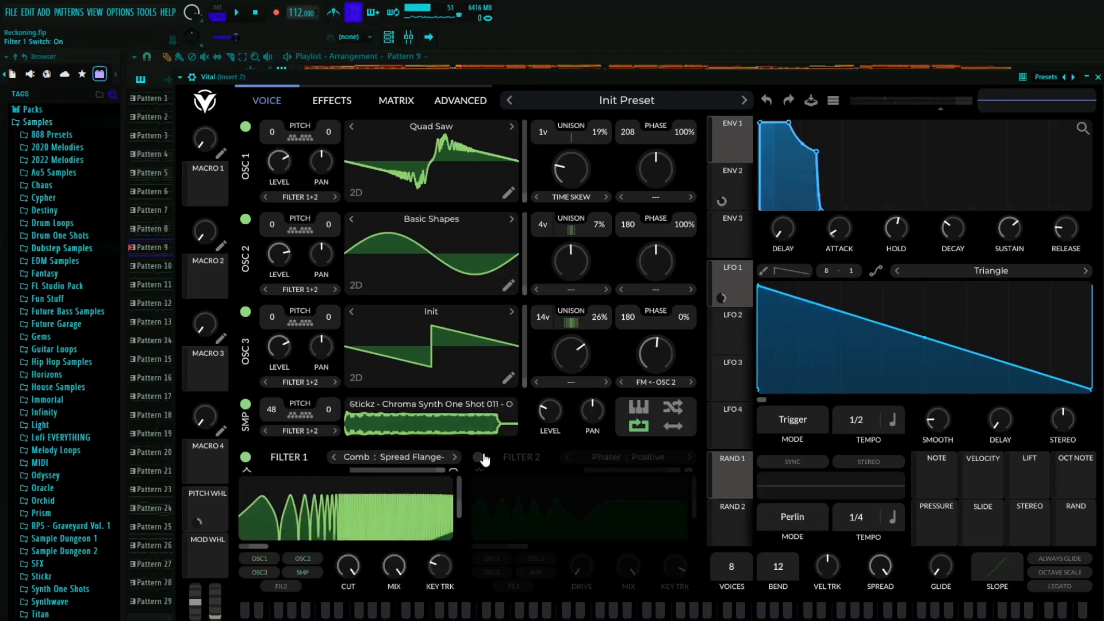
{"action": "left_click", "coordinate": [478, 457]}
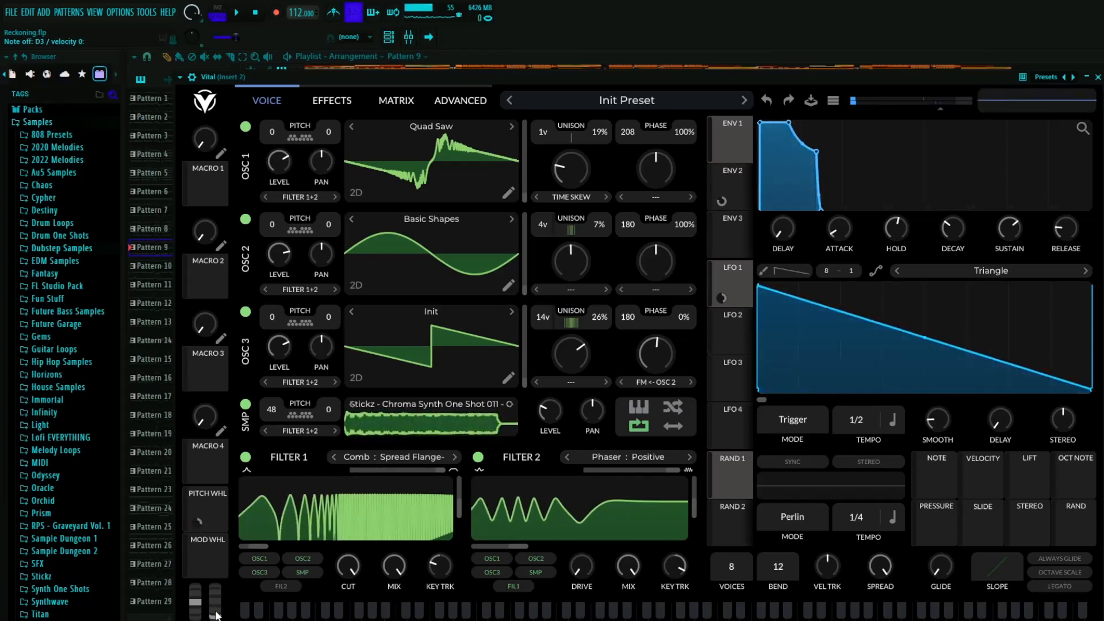
- Switch on Vital's chorus, compressor, distortion and equalizer effects while auditioning the sound, and close the synth
{"action": "left_click", "coordinate": [329, 102]}
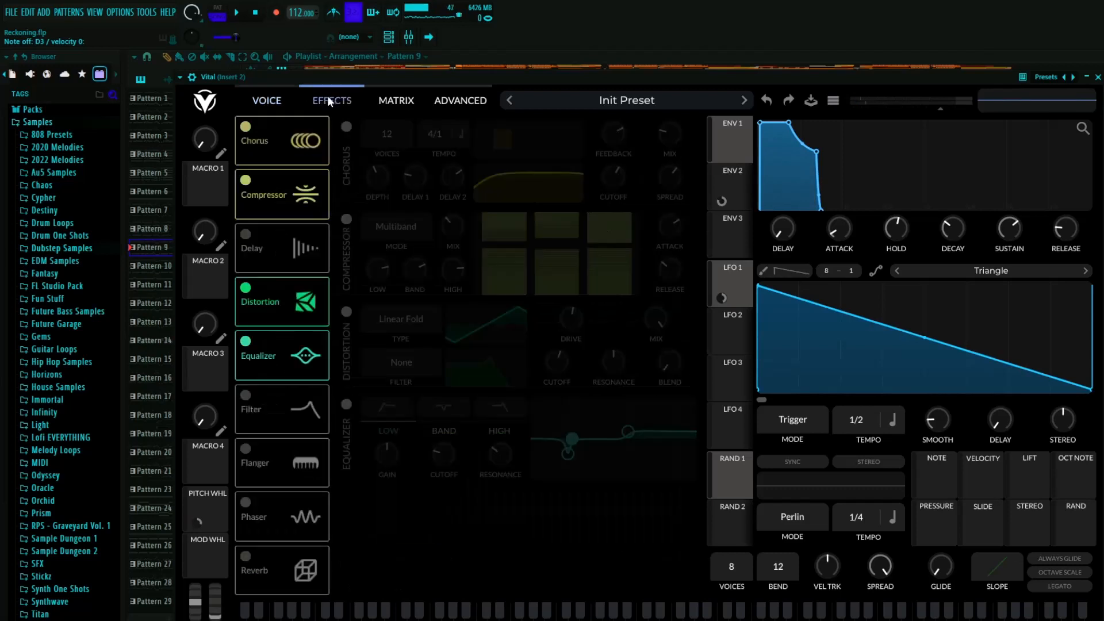
{"action": "left_click", "coordinate": [347, 126]}
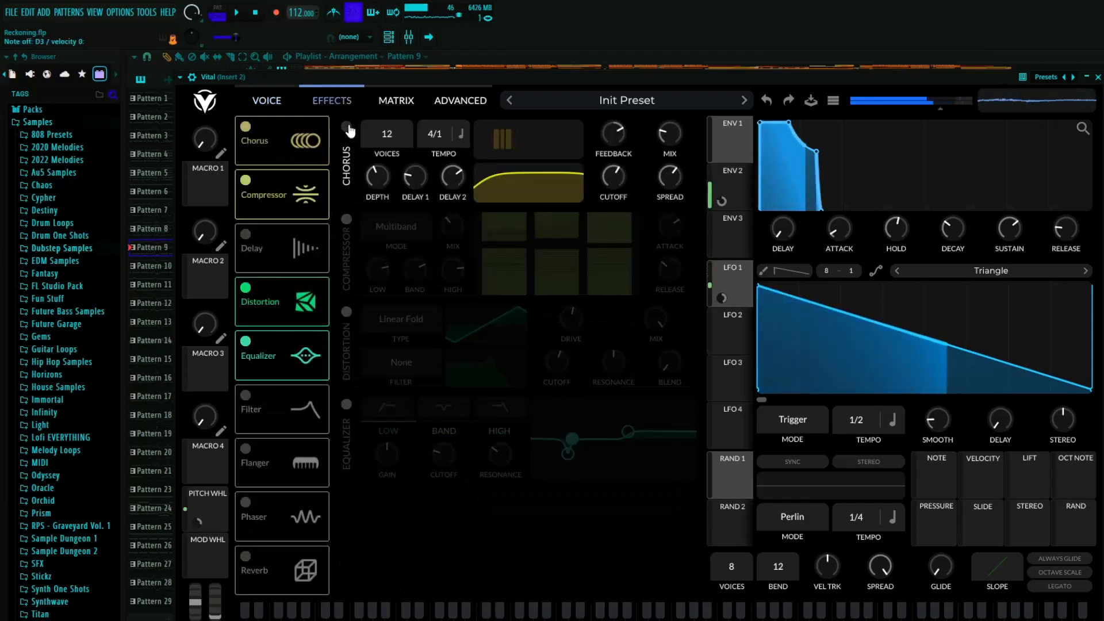
{"action": "left_click", "coordinate": [348, 220]}
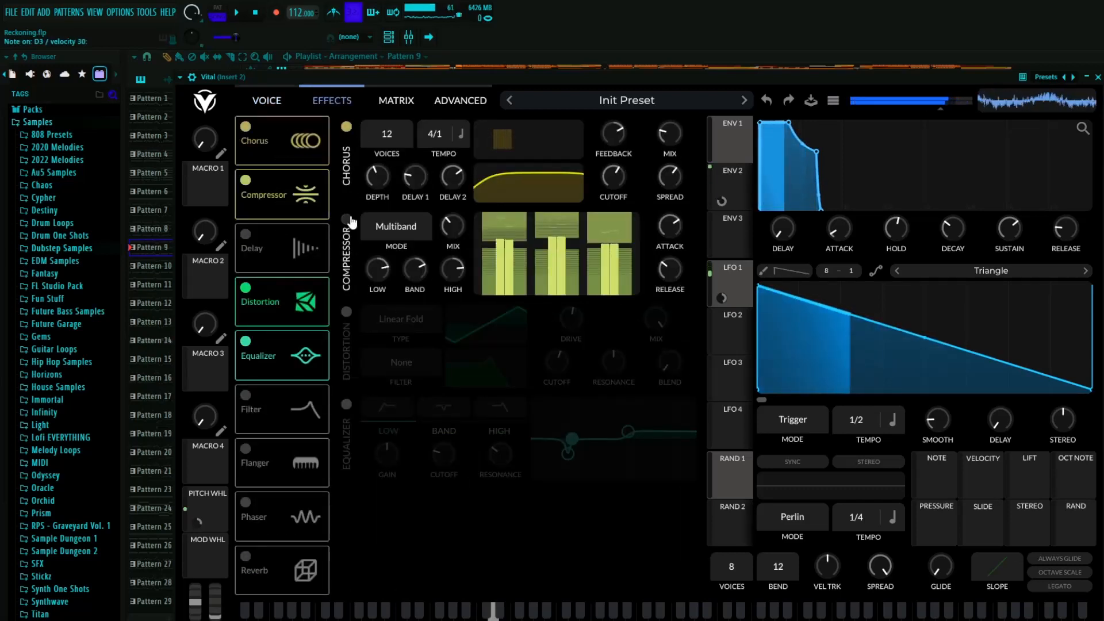
{"action": "left_click", "coordinate": [346, 312]}
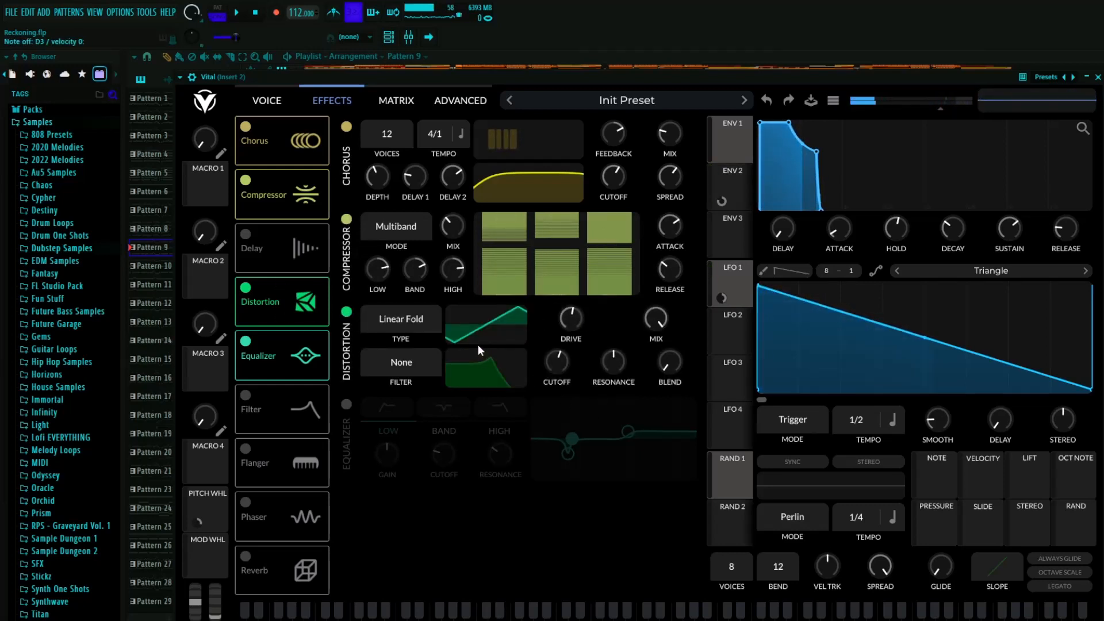
{"action": "left_click", "coordinate": [347, 312]}
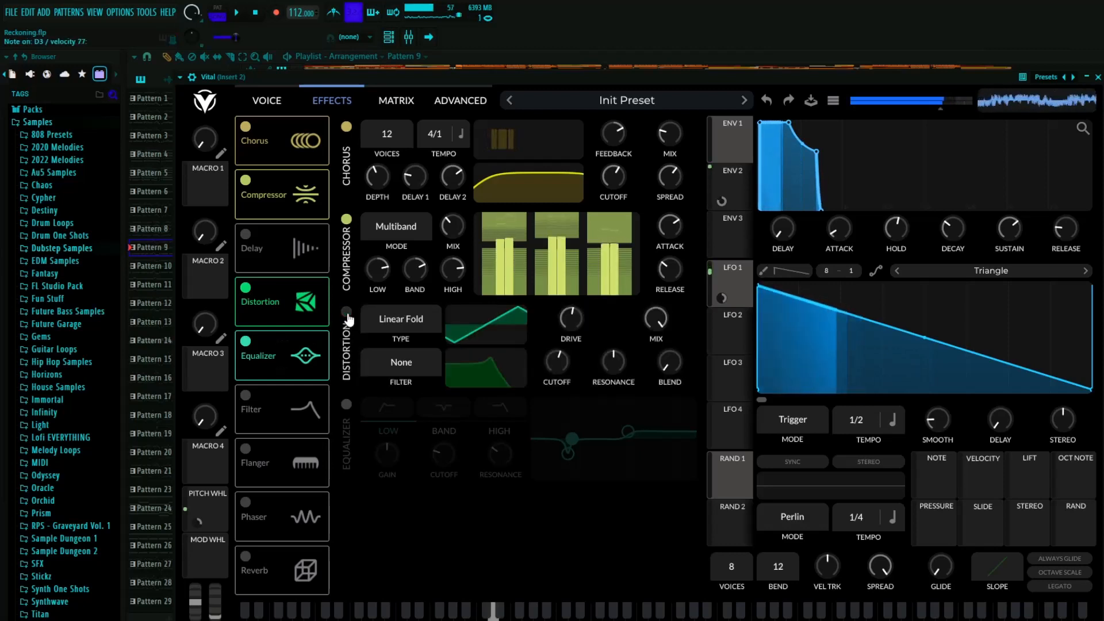
{"action": "left_click", "coordinate": [347, 313]}
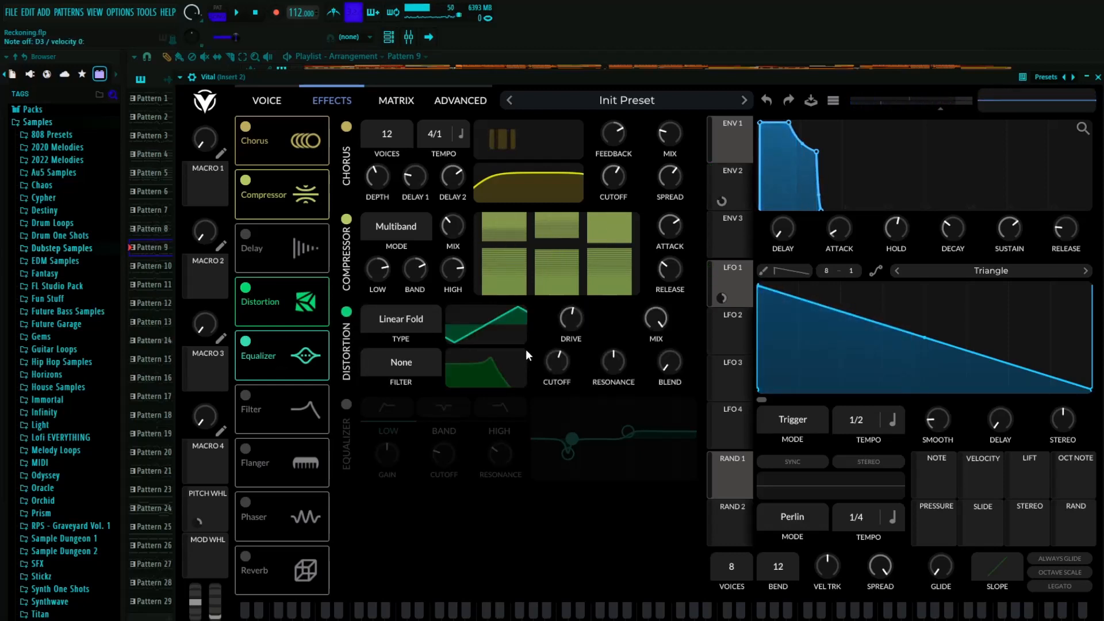
{"action": "left_click", "coordinate": [347, 405]}
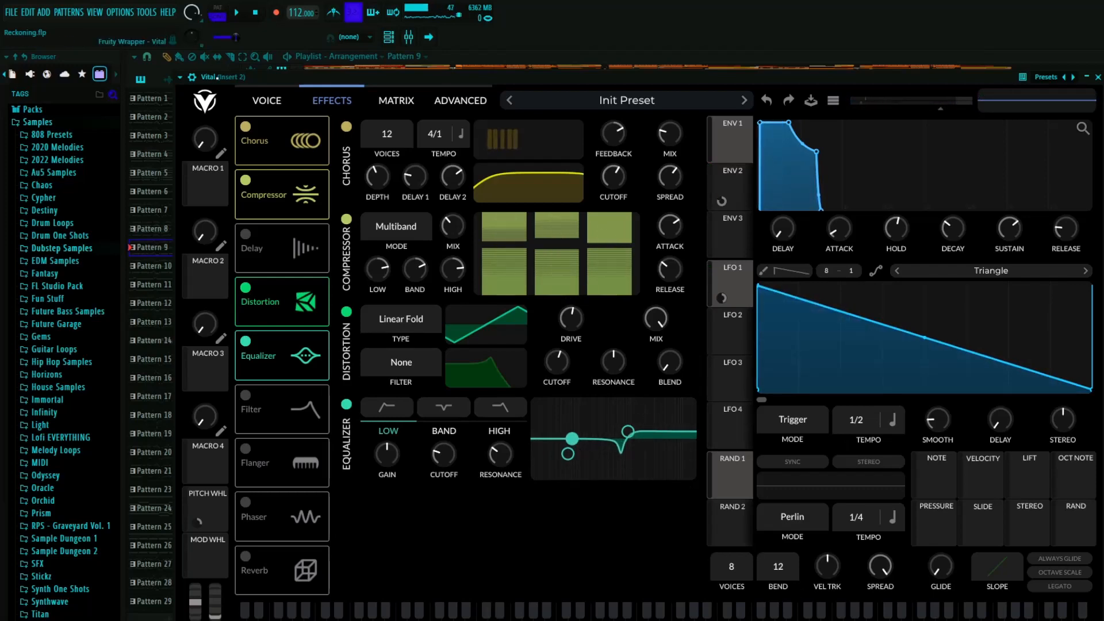
{"action": "left_click", "coordinate": [267, 102]}
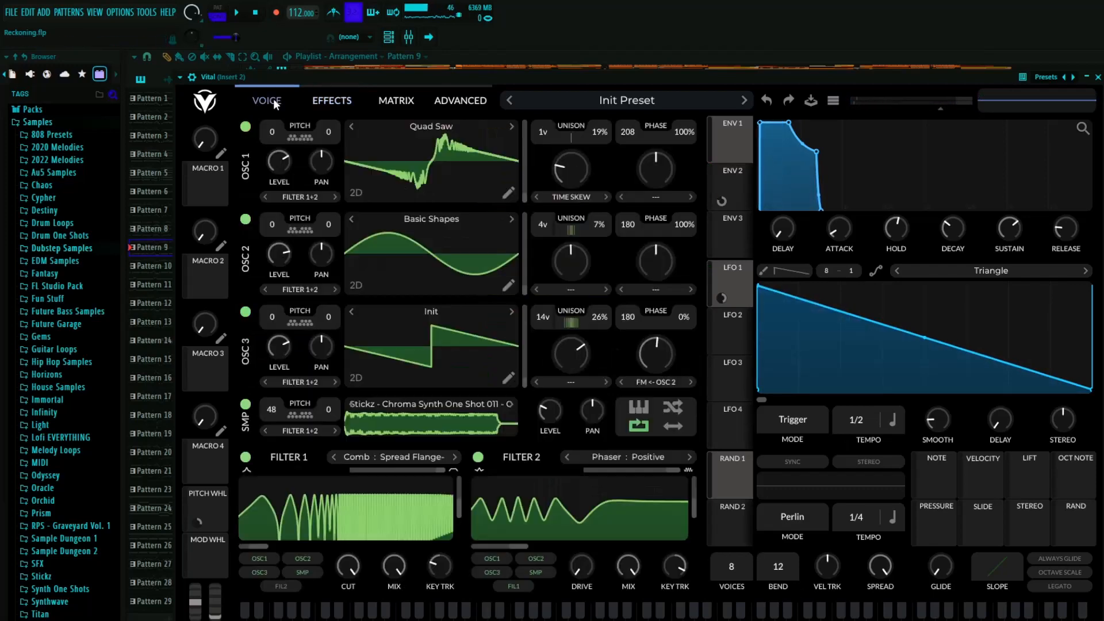
{"action": "left_click", "coordinate": [1097, 77]}
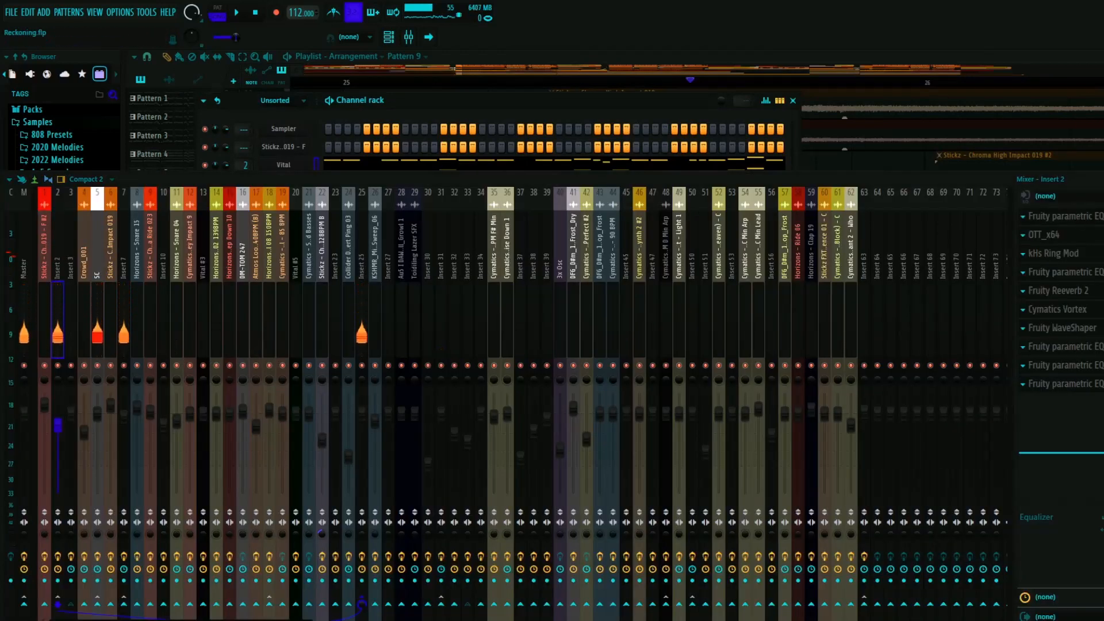
- Inspect the settings of the first Fruity parametric EQ 2 and OTT on Insert 2, closing each
{"action": "left_click", "coordinate": [1065, 216]}
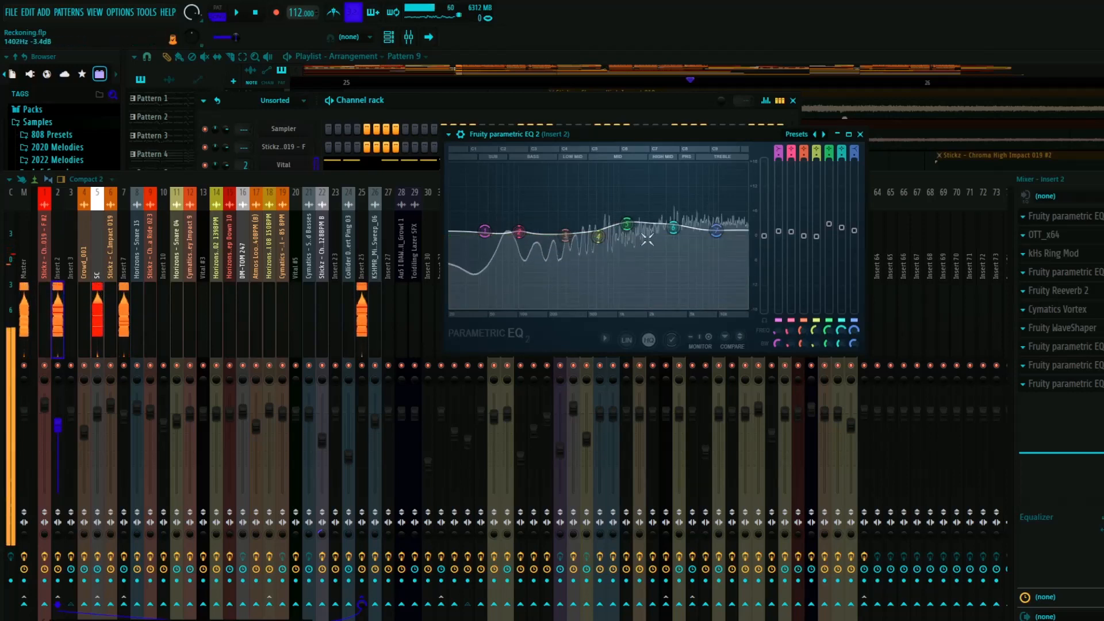
{"action": "left_click", "coordinate": [861, 134]}
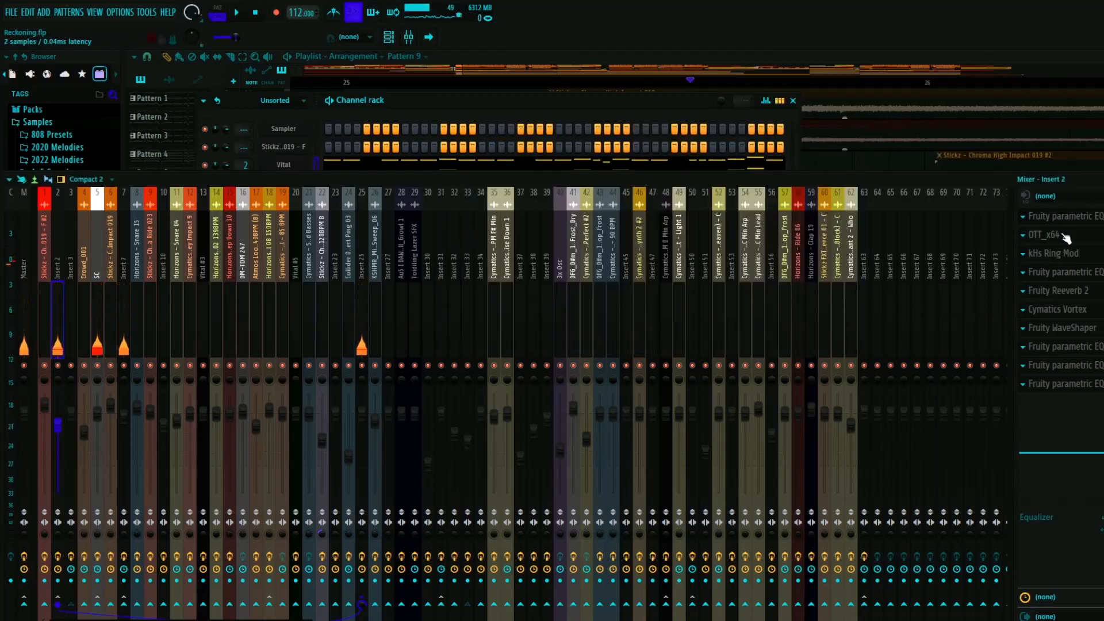
{"action": "left_click", "coordinate": [1044, 234]}
{"action": "left_click", "coordinate": [824, 163]}
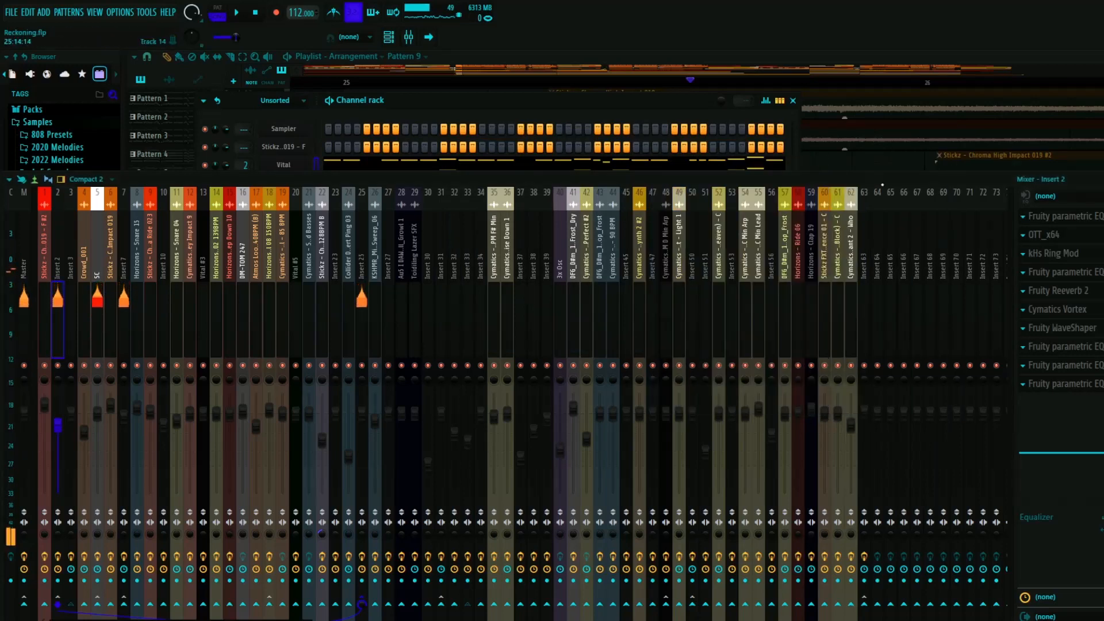
- Inspect Insert 2's kHs Ring Mod and the parametric EQ after it, and open Fruity Reeverb 2
{"action": "left_click", "coordinate": [1053, 253]}
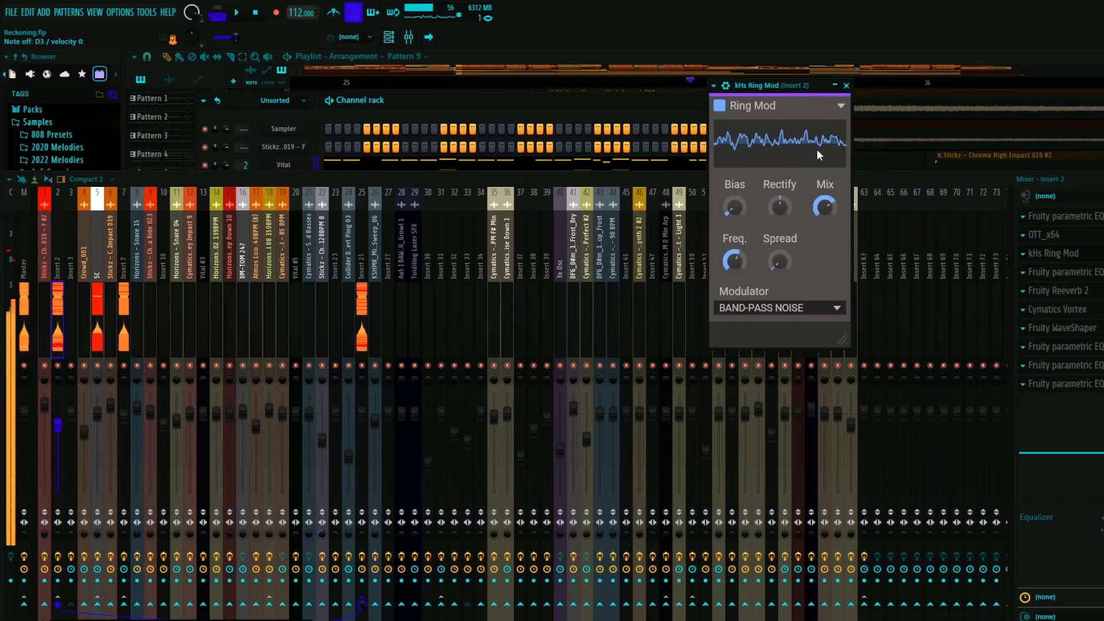
{"action": "left_click", "coordinate": [847, 86]}
{"action": "left_click", "coordinate": [1058, 272]}
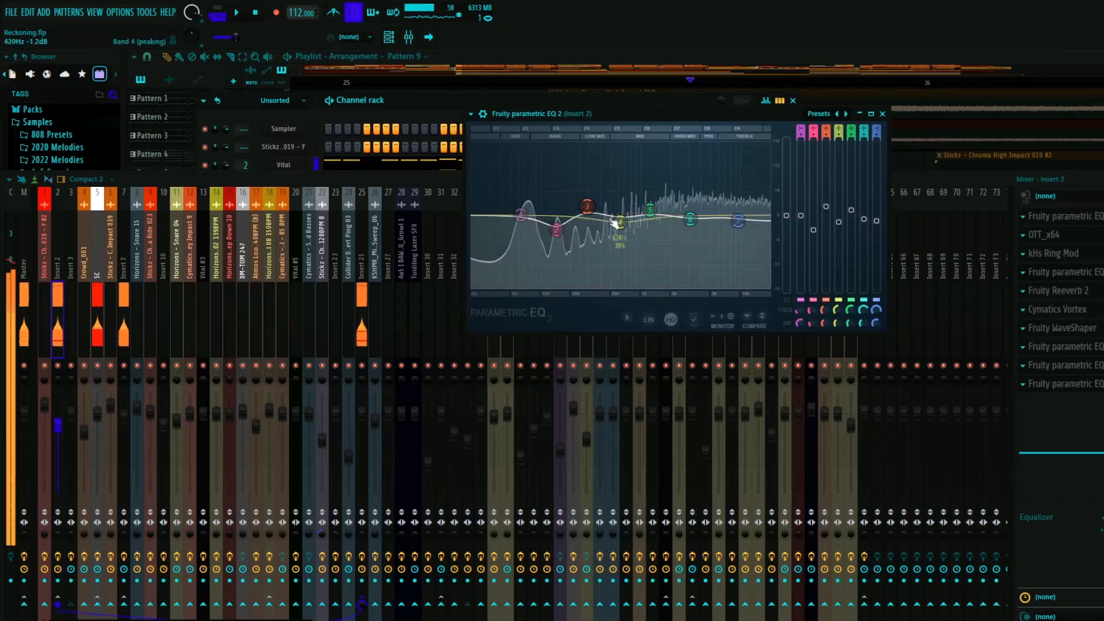
{"action": "left_click", "coordinate": [883, 114]}
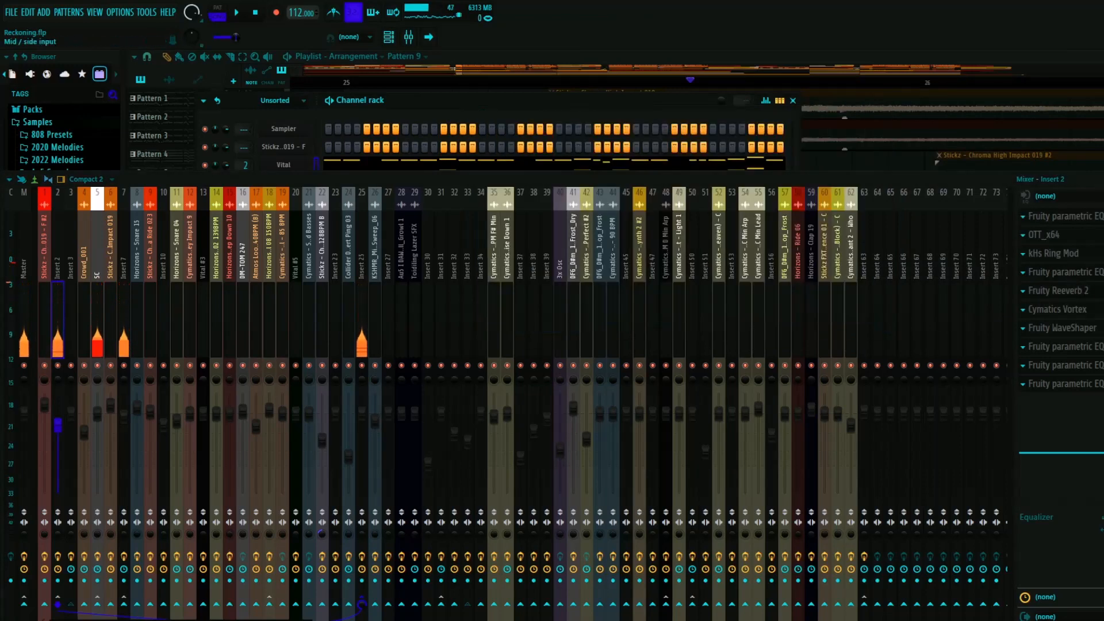
{"action": "left_click", "coordinate": [1073, 291]}
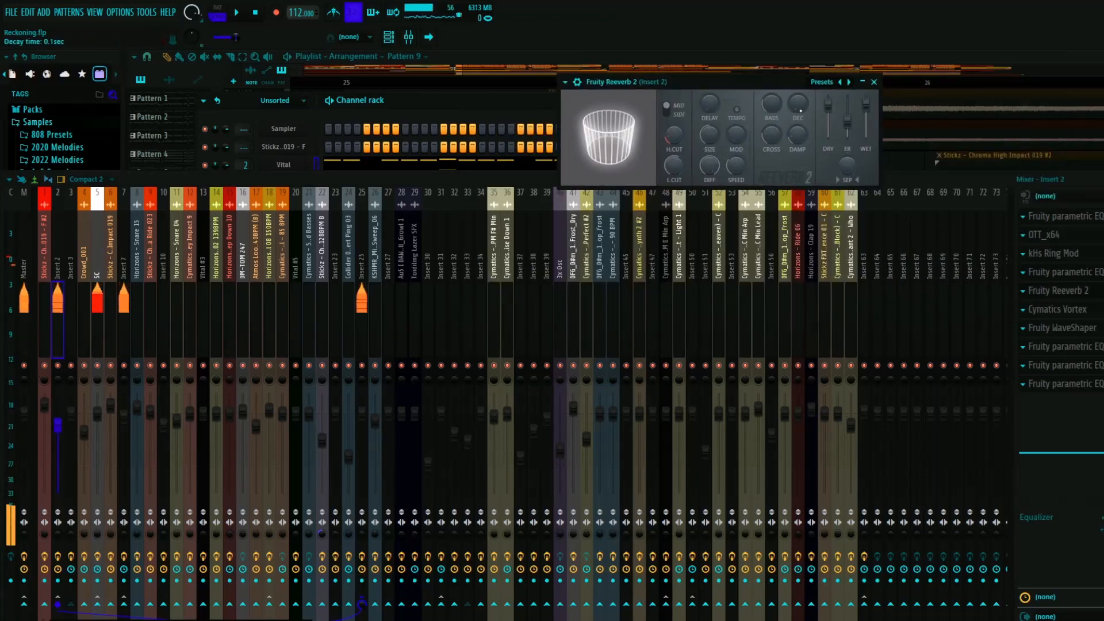
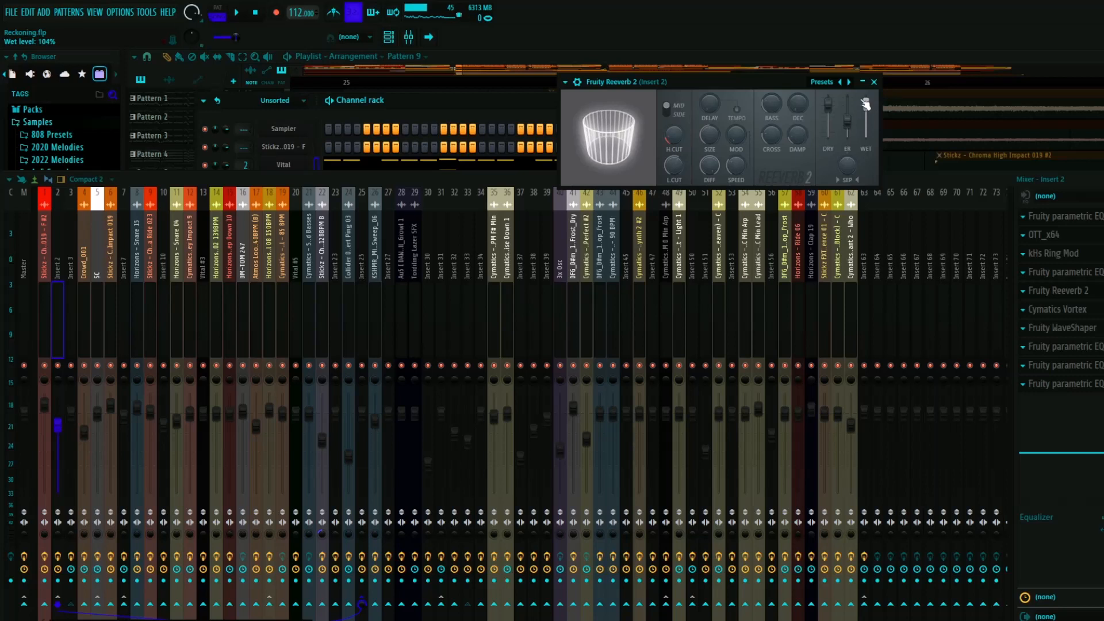
- Close Fruity Reeverb 2 and inspect Insert 2's Cymatics Vortex settings while auditioning the sound, closing it again
{"action": "left_click", "coordinate": [874, 81]}
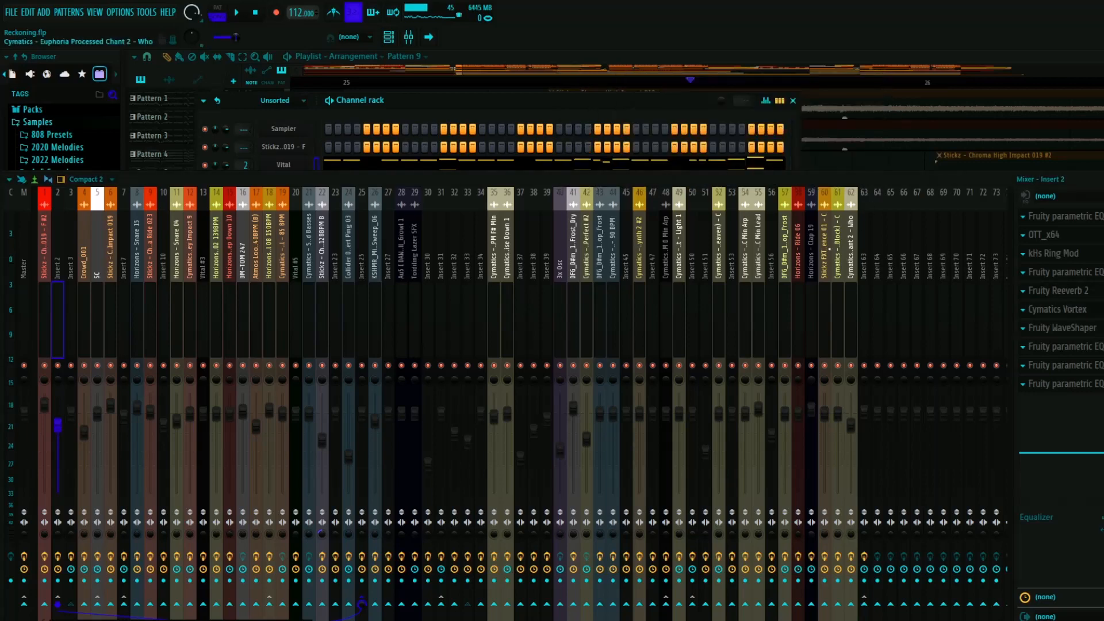
{"action": "left_click", "coordinate": [1057, 309]}
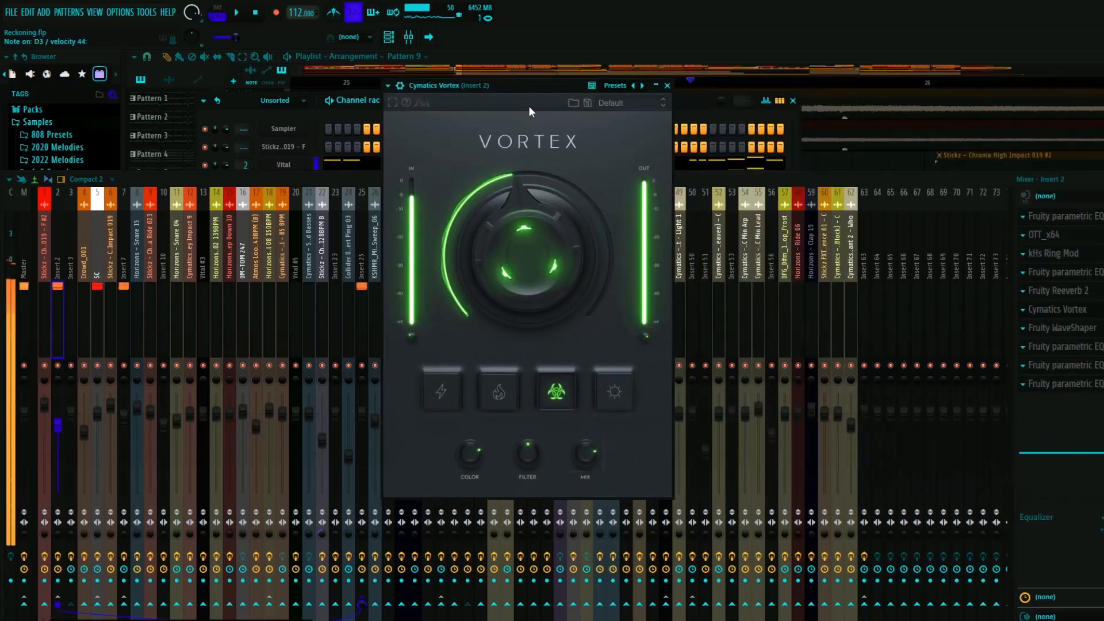
{"action": "left_click", "coordinate": [667, 86]}
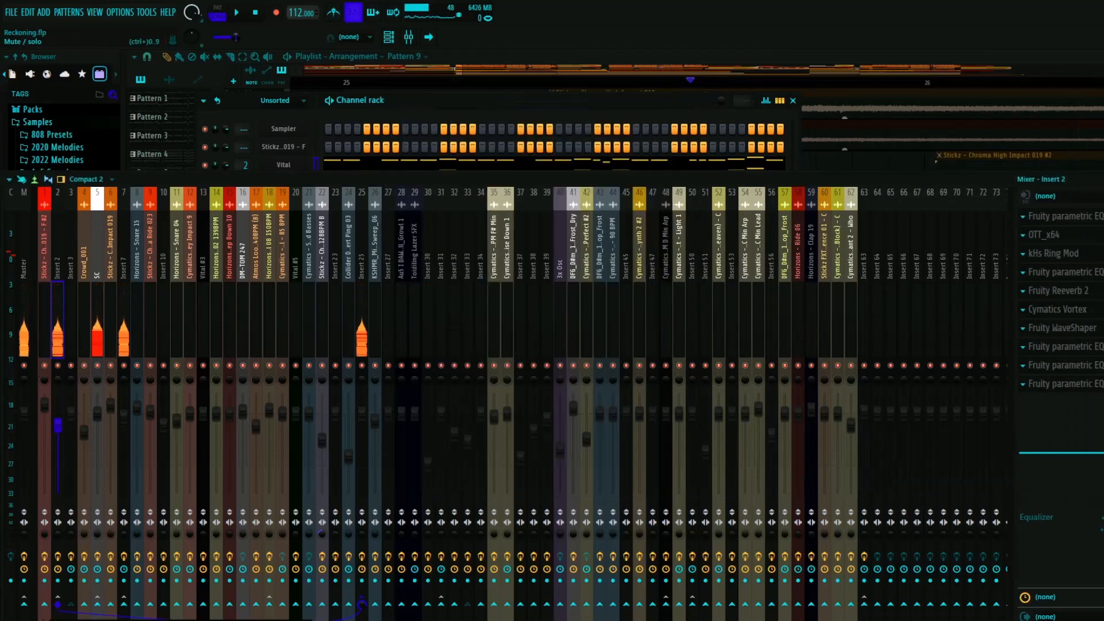
{"action": "left_click", "coordinate": [1075, 310]}
{"action": "mouse_move", "coordinate": [468, 220]}
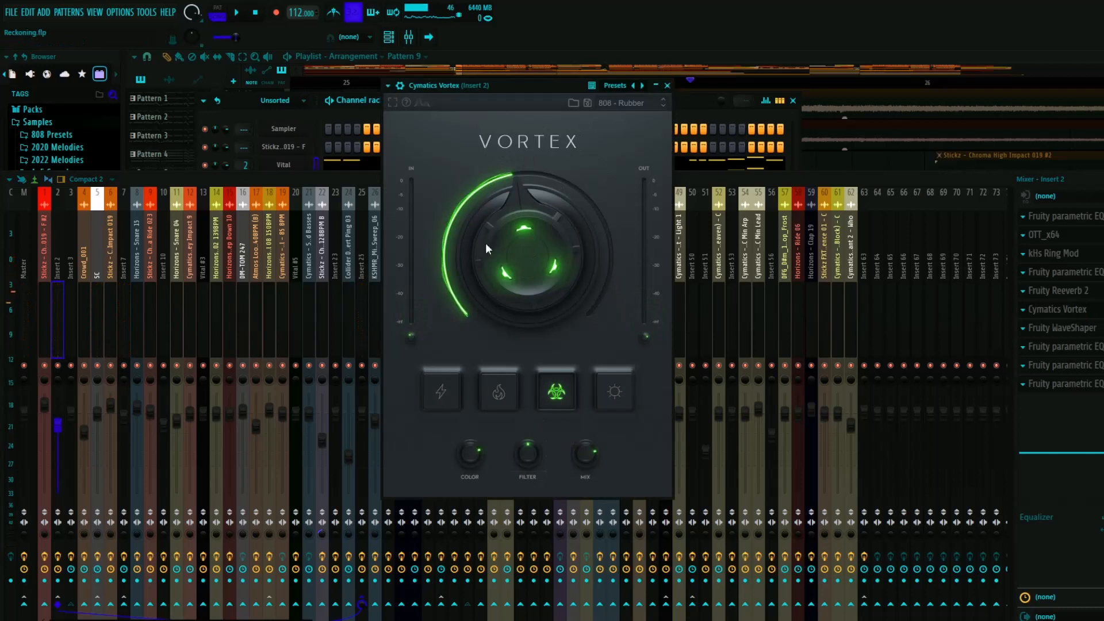
{"action": "left_click", "coordinate": [667, 85]}
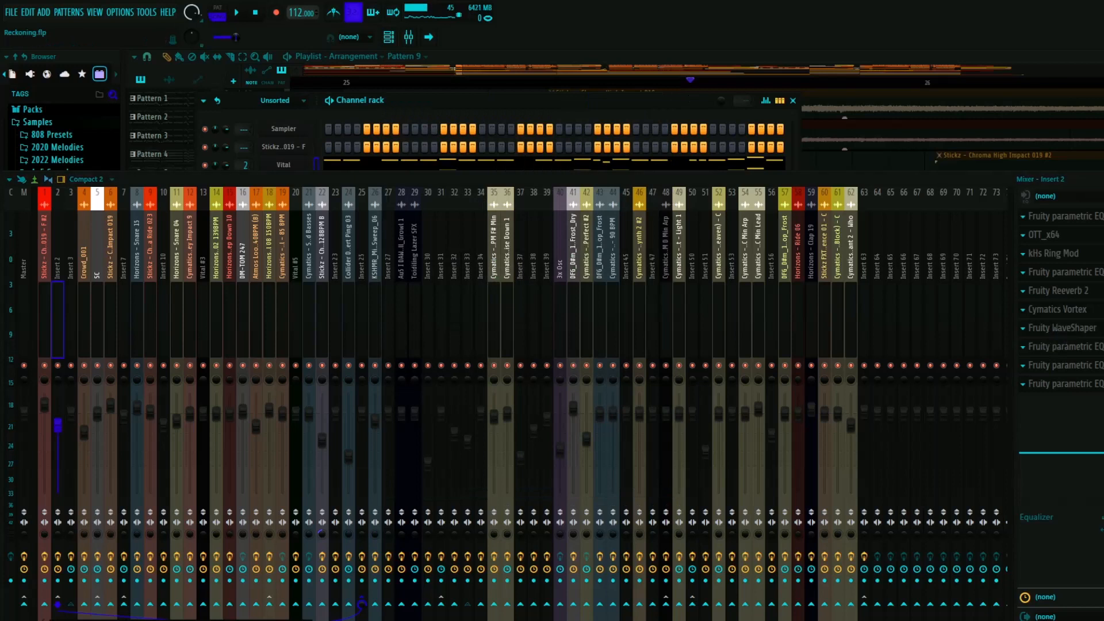
- Inspect Insert 2's Fruity WaveShaper curve and the parametric EQ 2 directly after it while auditioning the sound
{"action": "left_click", "coordinate": [1062, 328]}
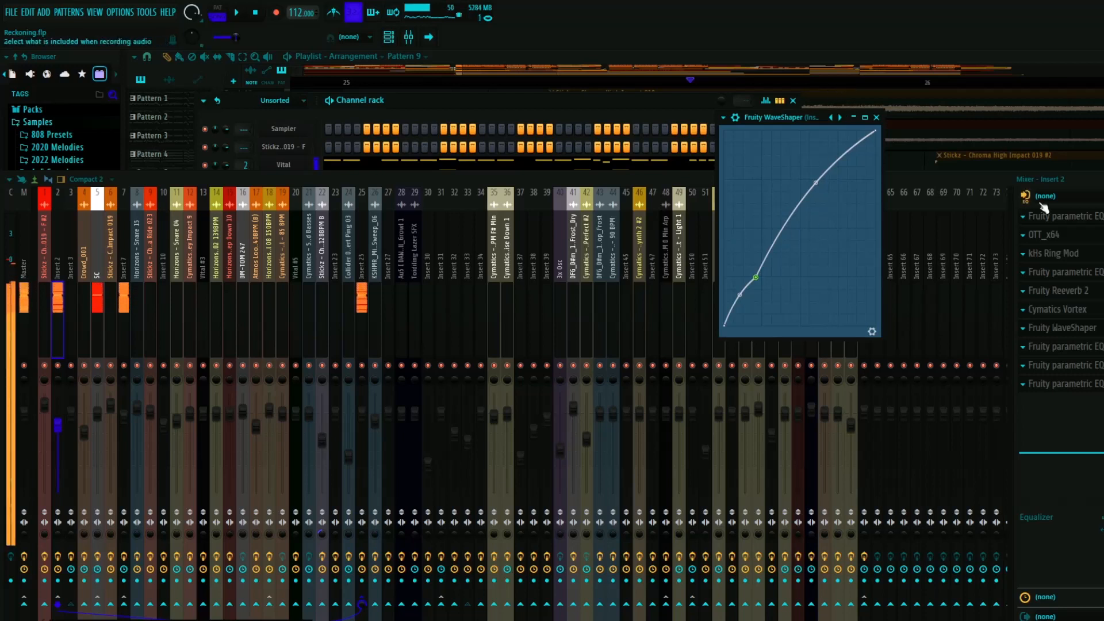
{"action": "left_click", "coordinate": [1101, 328]}
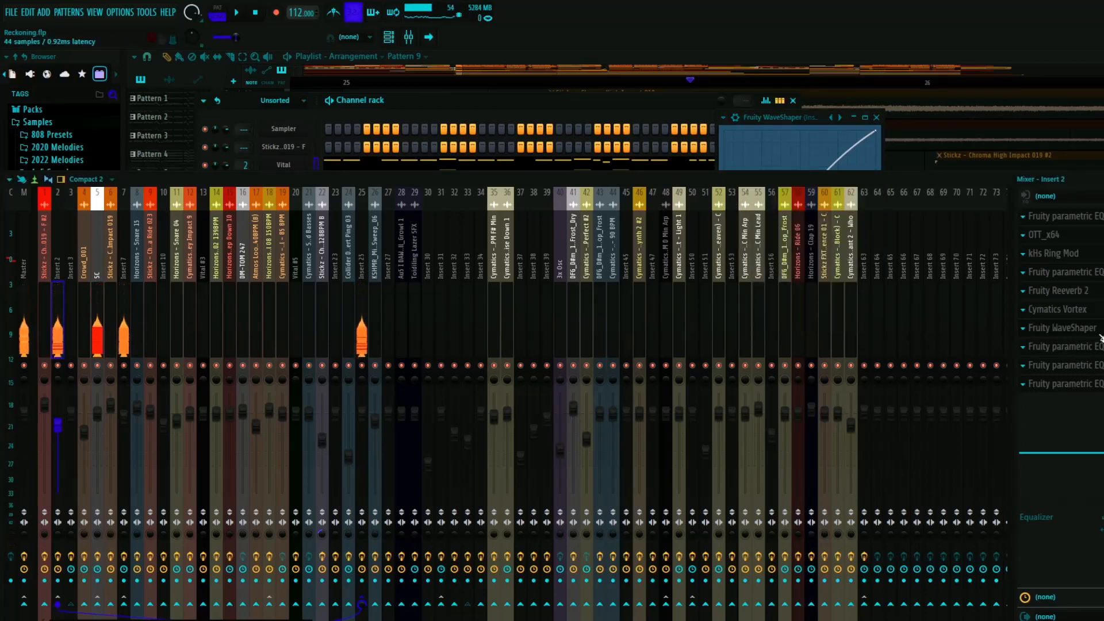
{"action": "left_click", "coordinate": [1065, 346]}
{"action": "left_click_drag", "start_coordinate": [811, 131], "coordinate": [595, 115]}
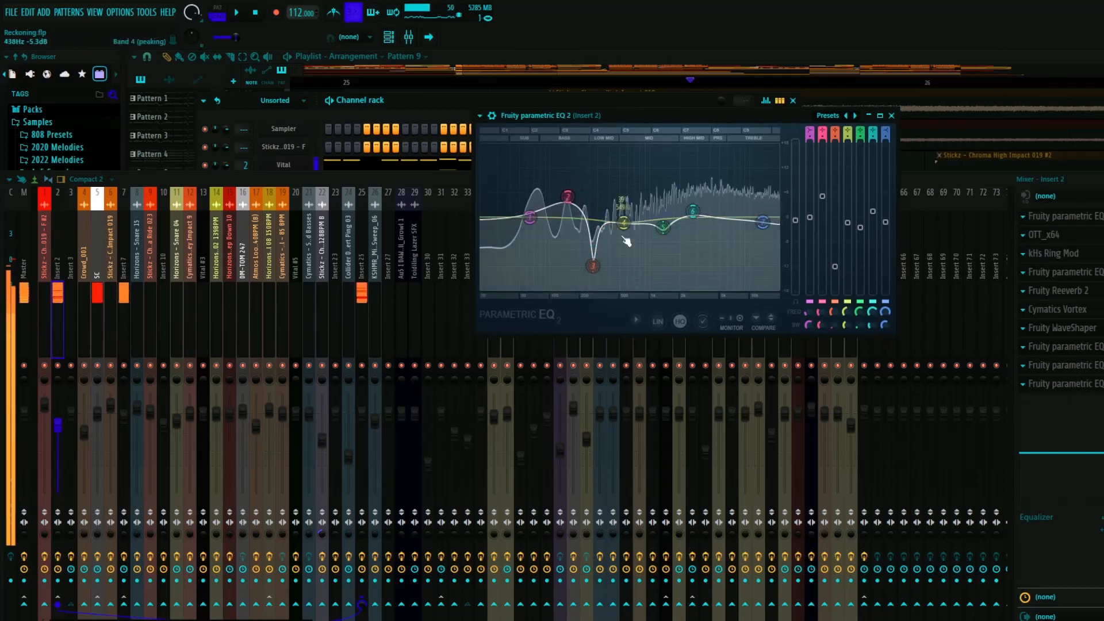
{"action": "left_click", "coordinate": [892, 116]}
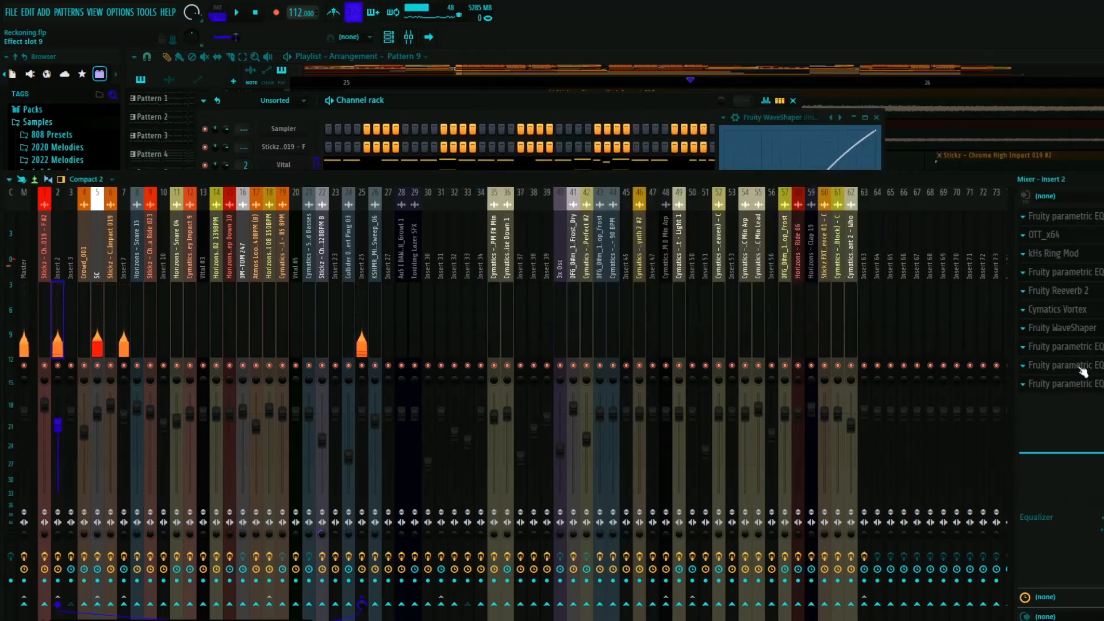
- Inspect the curves of the last two Fruity parametric EQ 2 effects on Insert 2, closing each
{"action": "left_click", "coordinate": [1064, 366]}
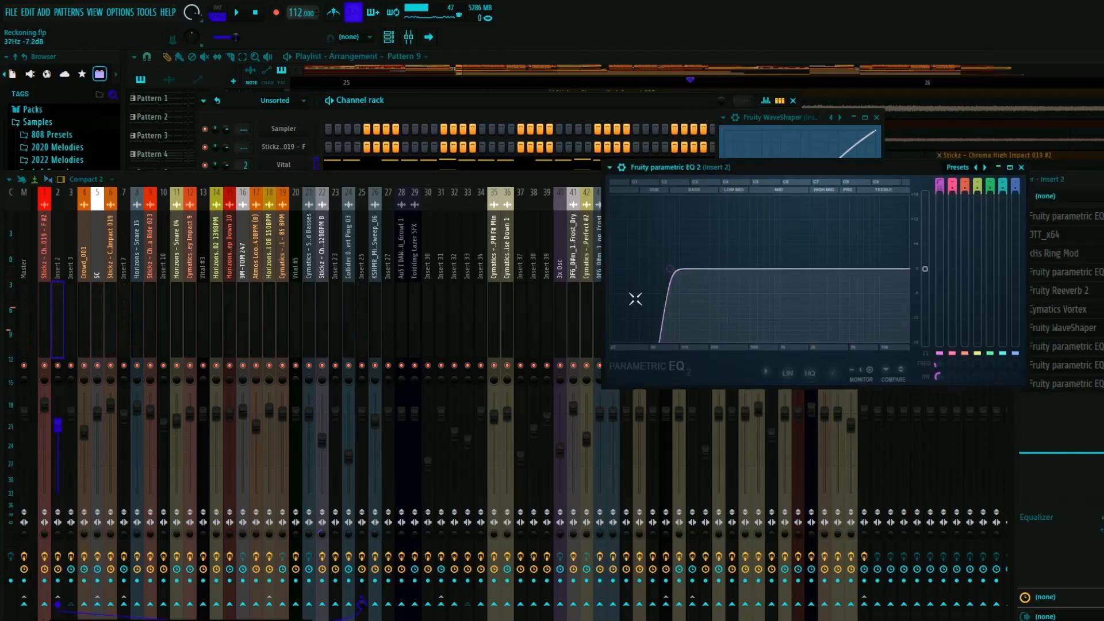
{"action": "left_click", "coordinate": [1021, 168]}
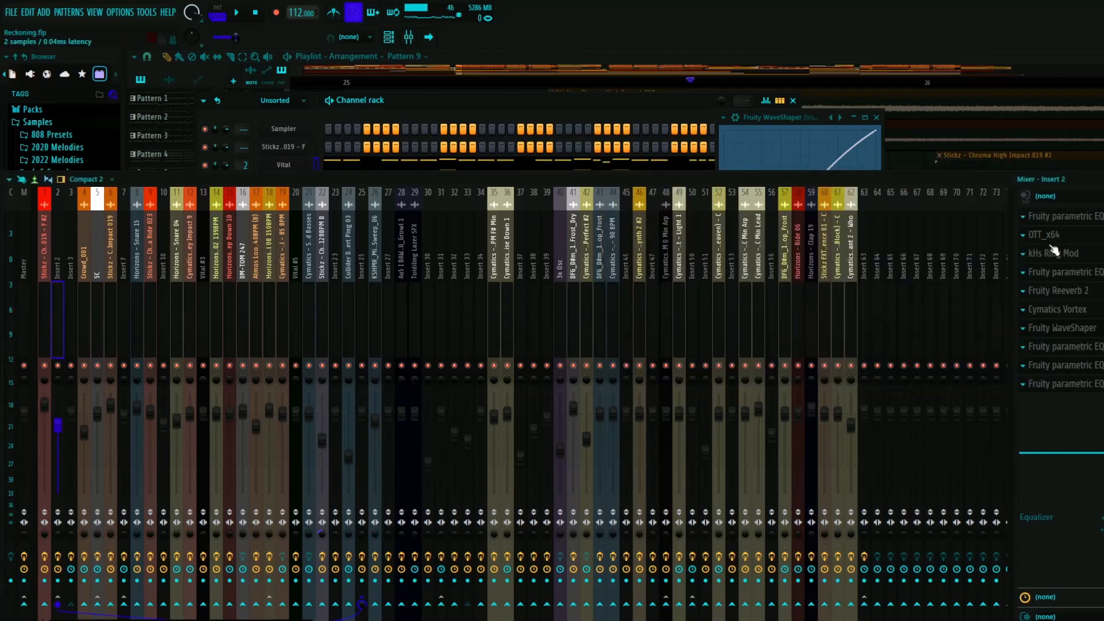
{"action": "left_click", "coordinate": [1077, 383]}
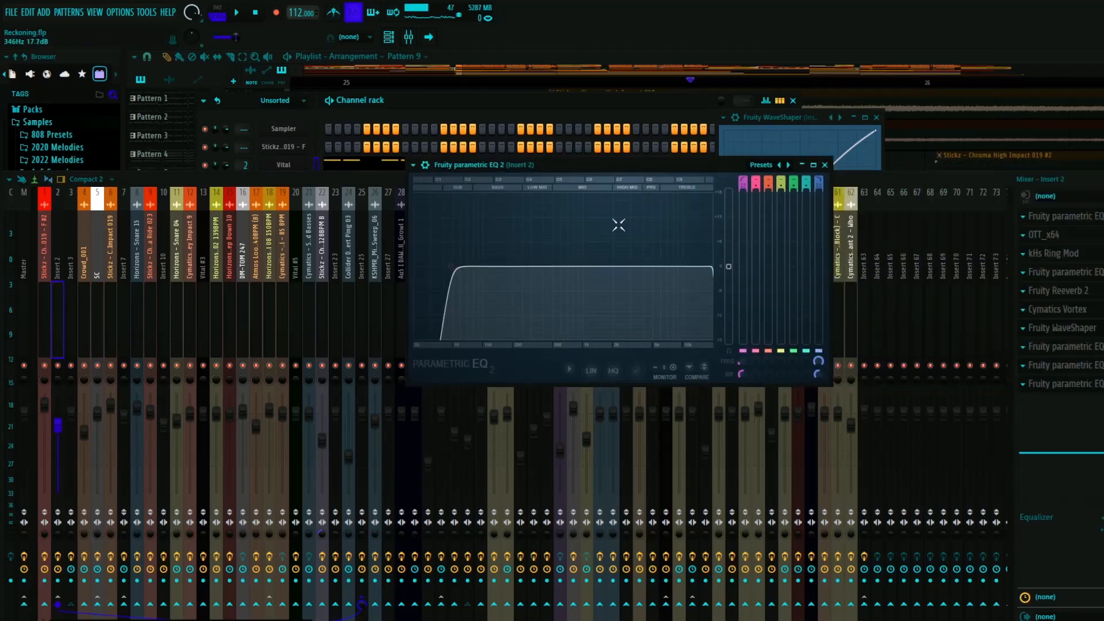
{"action": "mouse_move", "coordinate": [713, 269]}
{"action": "left_mouse_down"}
{"action": "mouse_move", "coordinate": [570, 266]}
{"action": "mouse_move", "coordinate": [714, 267]}
{"action": "left_mouse_up"}
{"action": "left_click", "coordinate": [825, 165]}
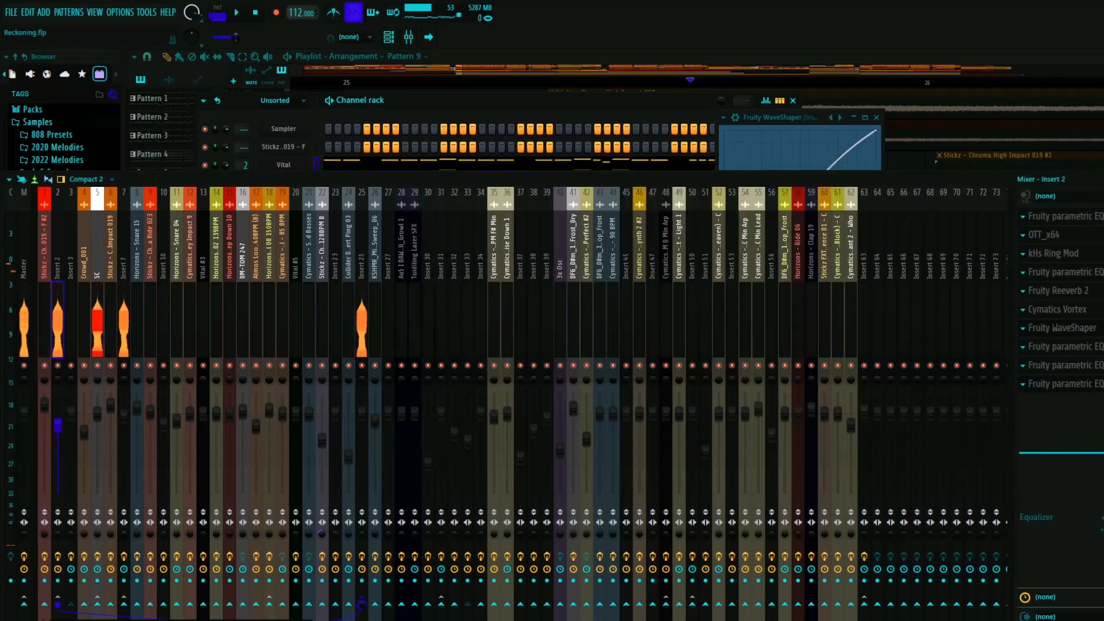
- Select mixer track Insert 25 and inspect its Fruity Delay 3 settings
{"action": "left_click", "coordinate": [362, 322]}
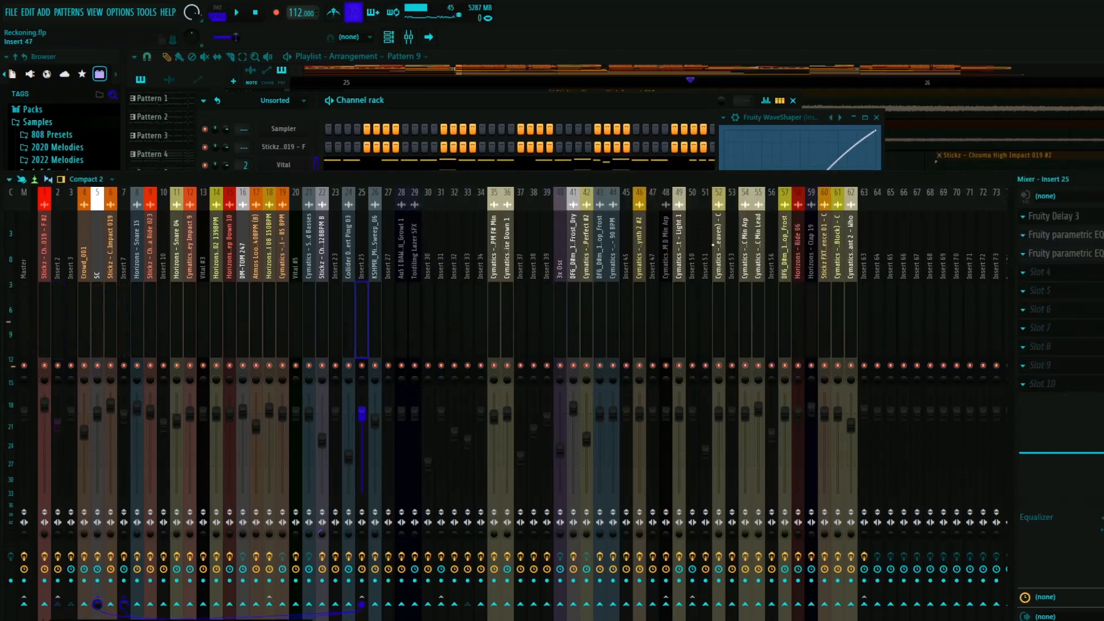
{"action": "left_click", "coordinate": [1058, 216]}
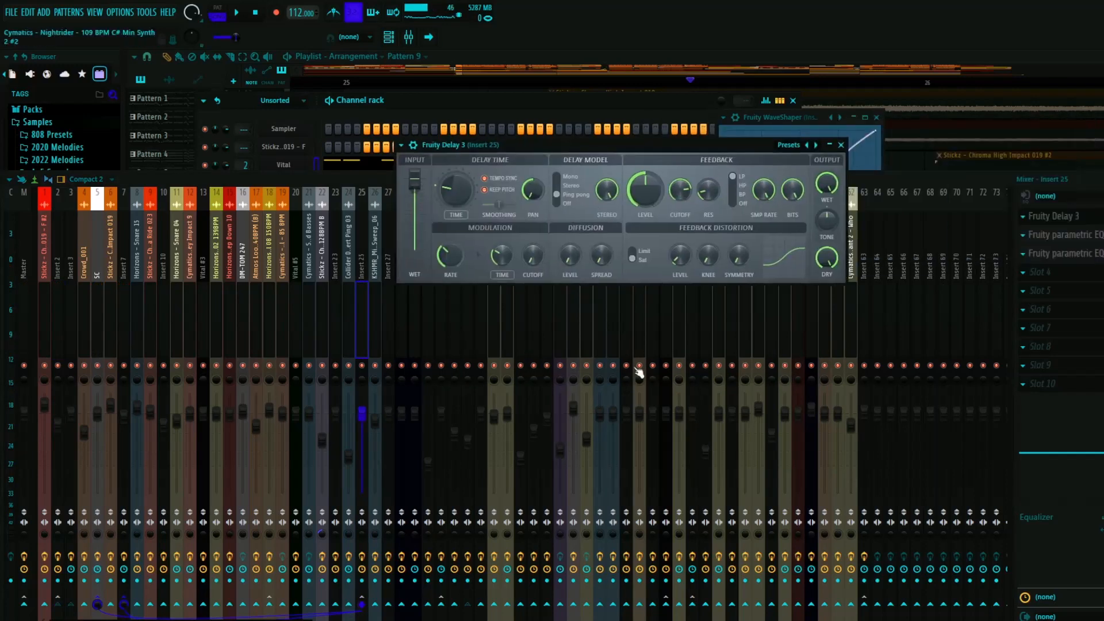
{"action": "left_click", "coordinate": [841, 145]}
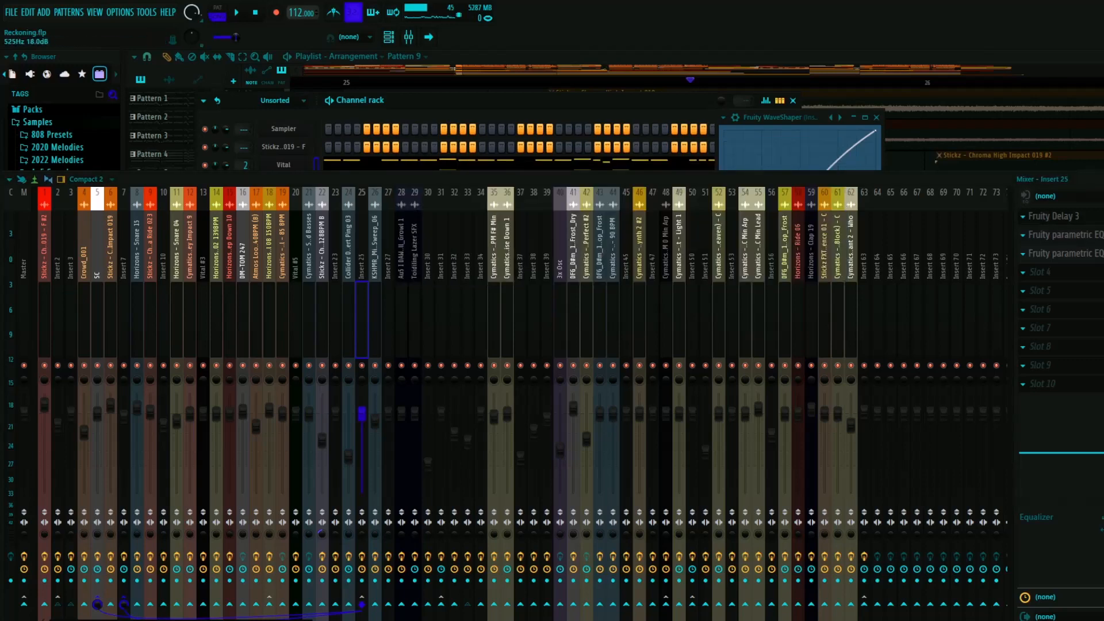
- Examine the band settings of Insert 25's Fruity parametric EQ 2 effects, auditioning the sound, and close them
{"action": "left_click", "coordinate": [1073, 253]}
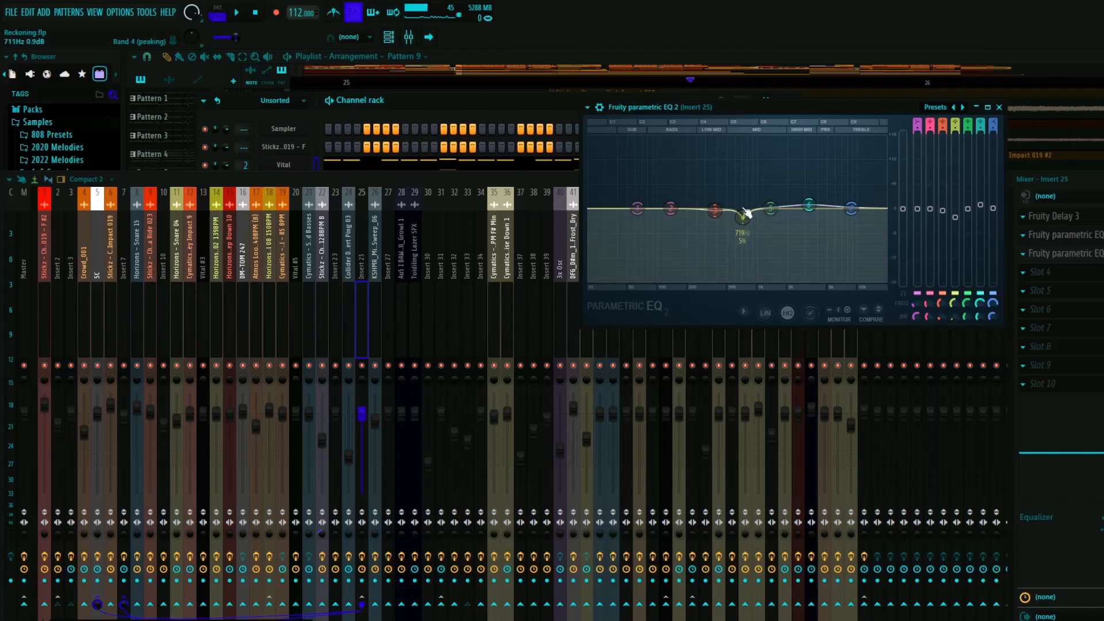
{"action": "key", "text": "space"}
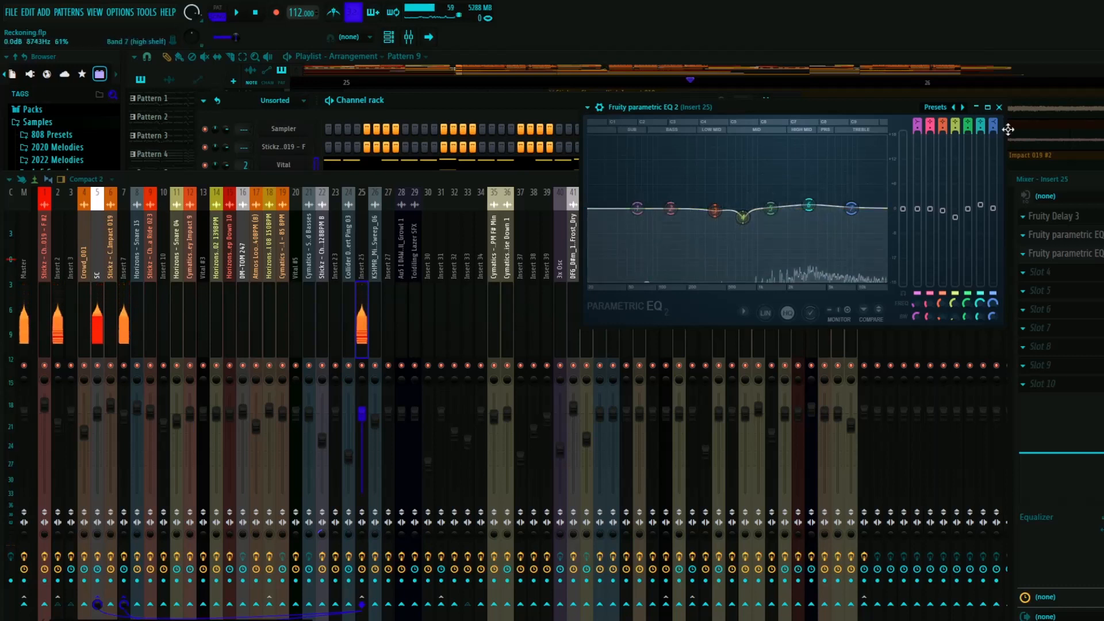
{"action": "left_click", "coordinate": [998, 108]}
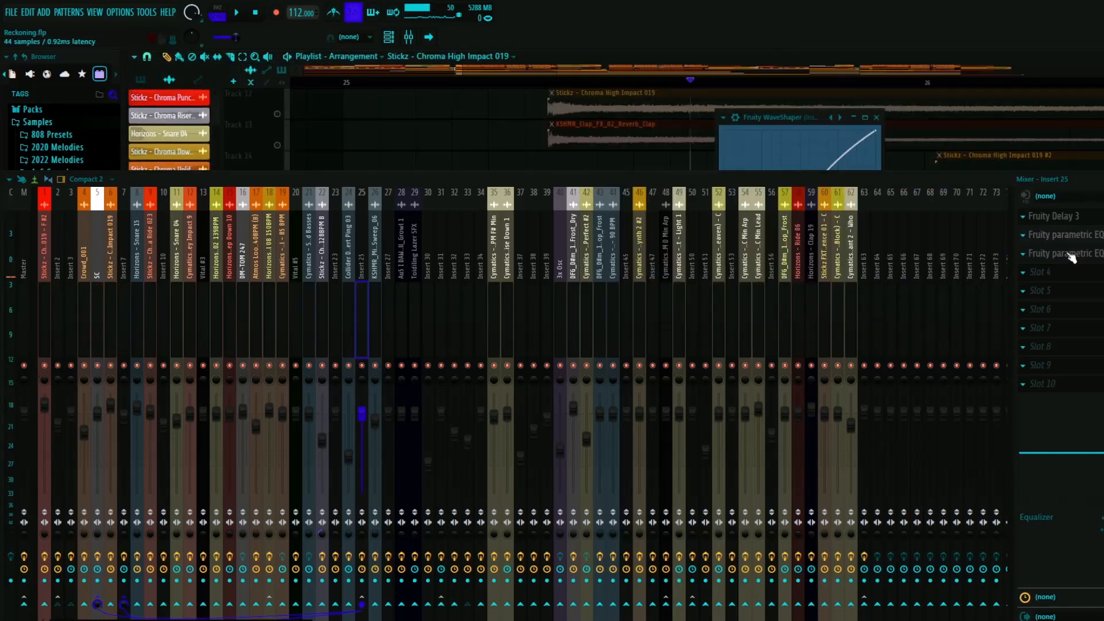
{"action": "left_click", "coordinate": [1068, 254]}
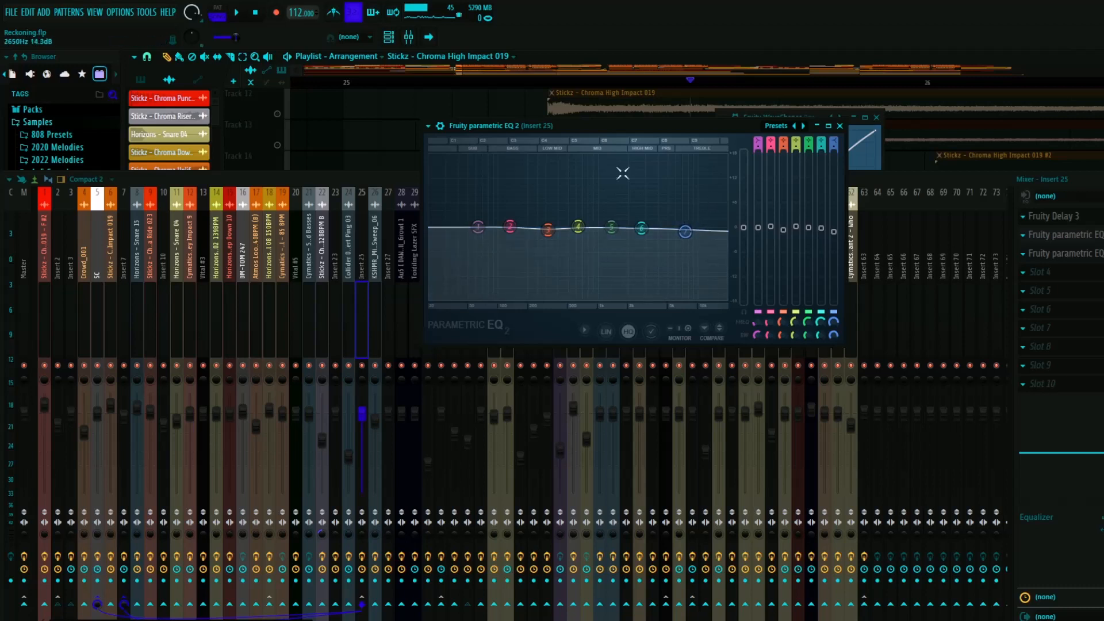
{"action": "left_click", "coordinate": [840, 125]}
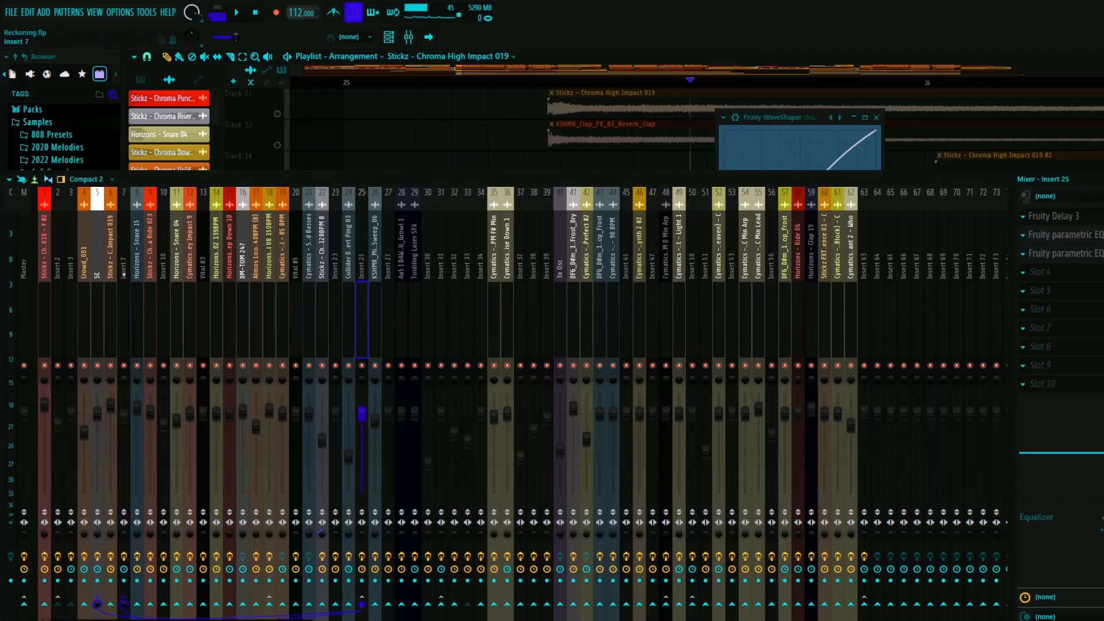
- Compare the effect chains and routing of Insert 7, Insert 2 and Insert 25, returning to Insert 2
{"action": "left_click", "coordinate": [123, 274]}
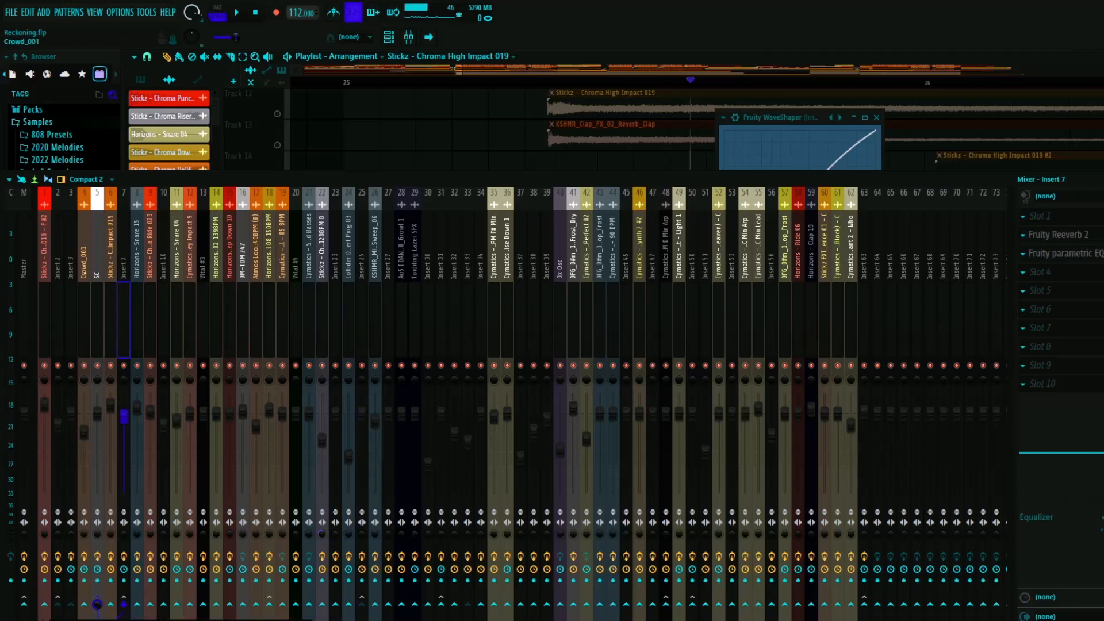
{"action": "left_click", "coordinate": [57, 274]}
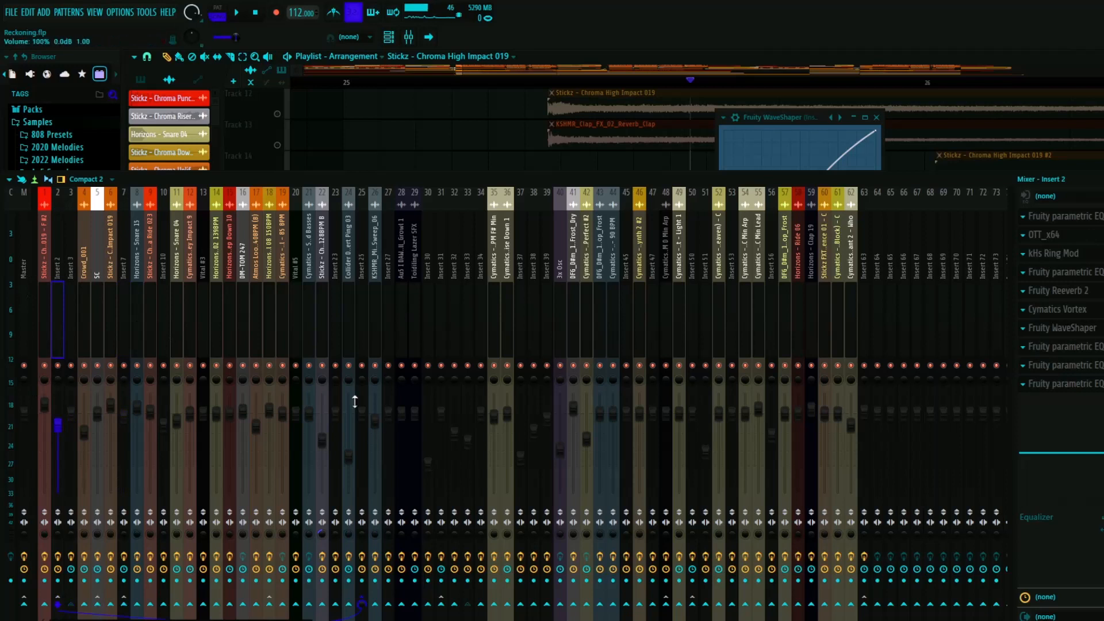
{"action": "left_click", "coordinate": [361, 260]}
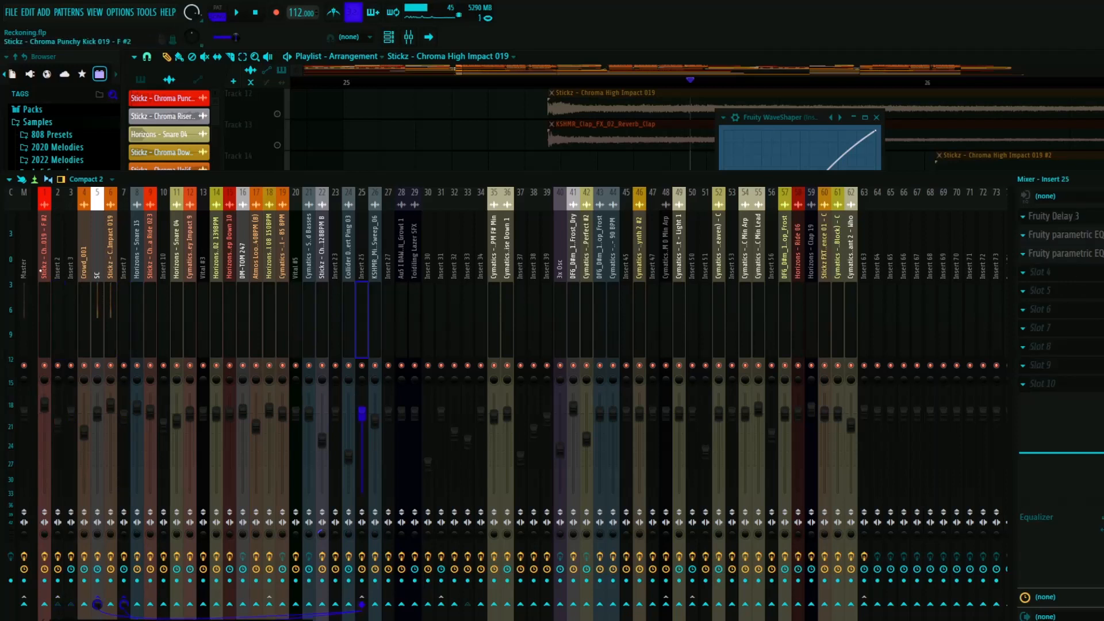
{"action": "left_click", "coordinate": [58, 260]}
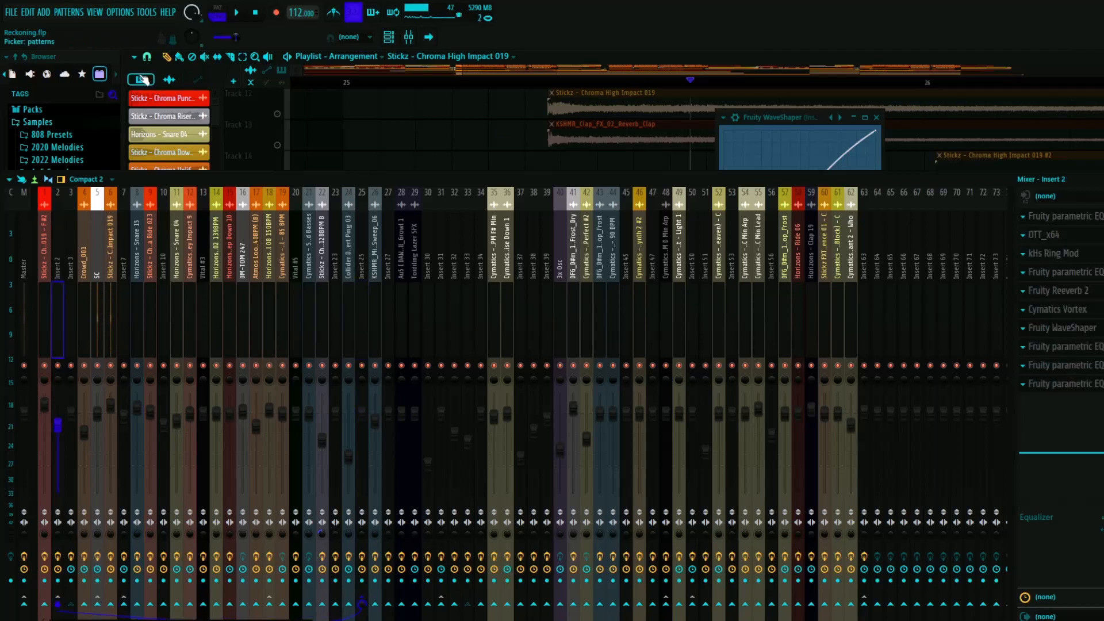
- Show the patterns in the playlist picker, select Pattern 2, and bring up Insert 25 in the mixer
{"action": "left_click", "coordinate": [140, 79]}
{"action": "left_click", "coordinate": [189, 117]}
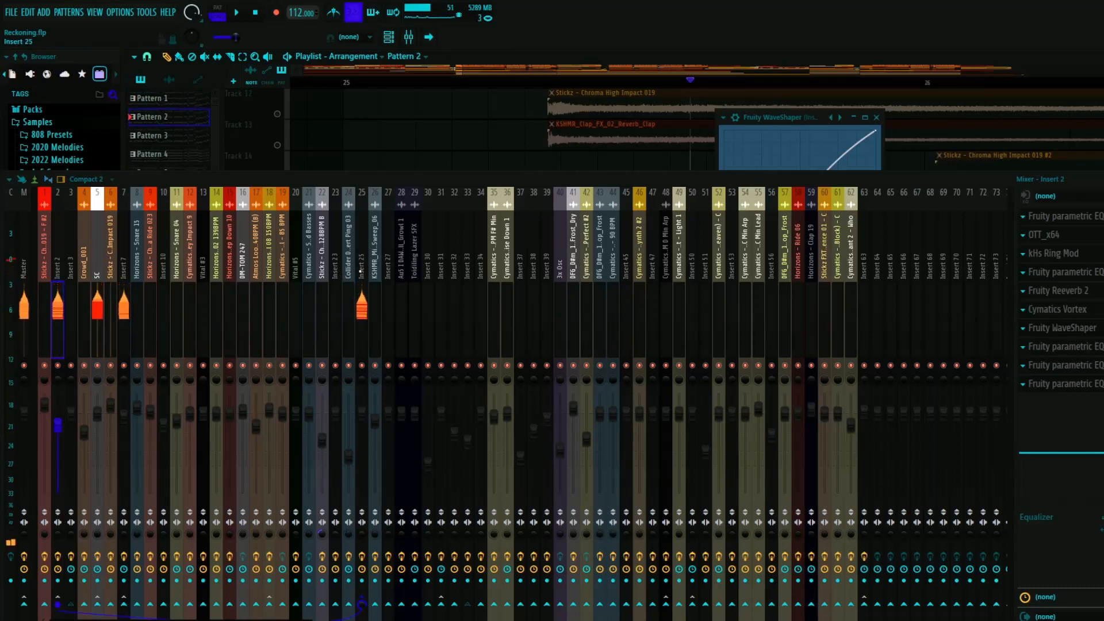
{"action": "left_click", "coordinate": [358, 270]}
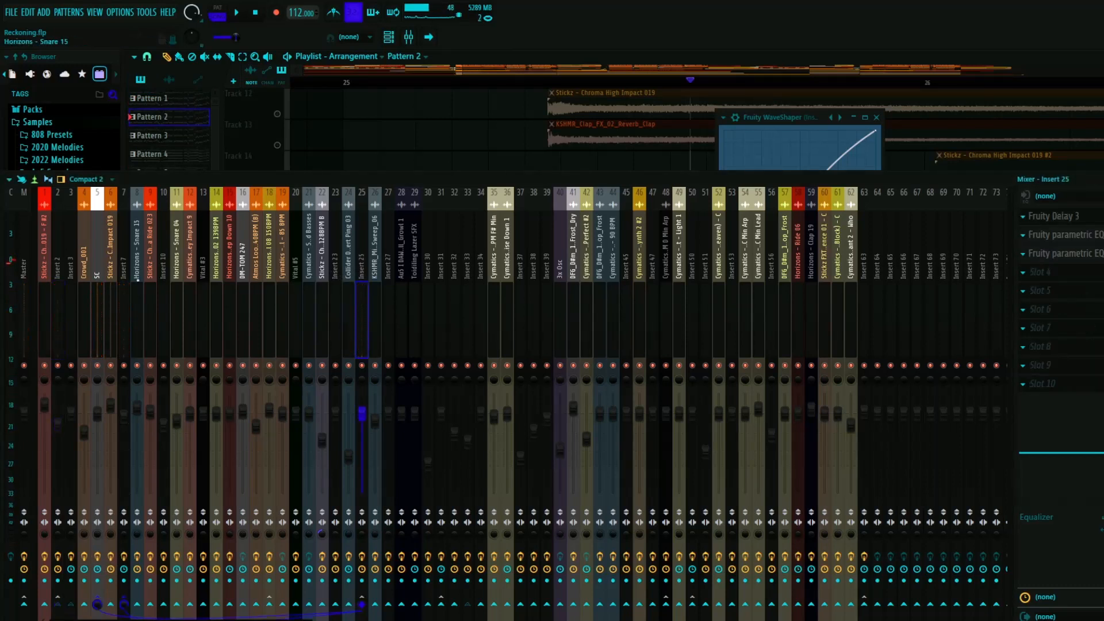
- Inspect Insert 7's Fruity Reeverb 2 and Fruity parametric EQ 2, closing each
{"action": "left_click", "coordinate": [123, 263]}
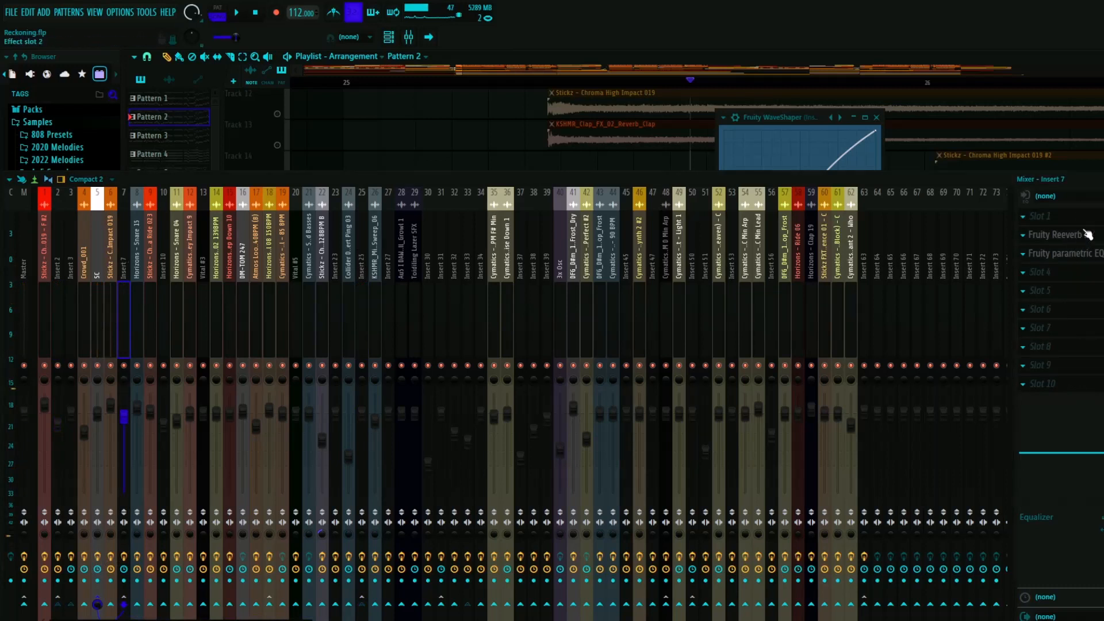
{"action": "left_click", "coordinate": [1055, 235]}
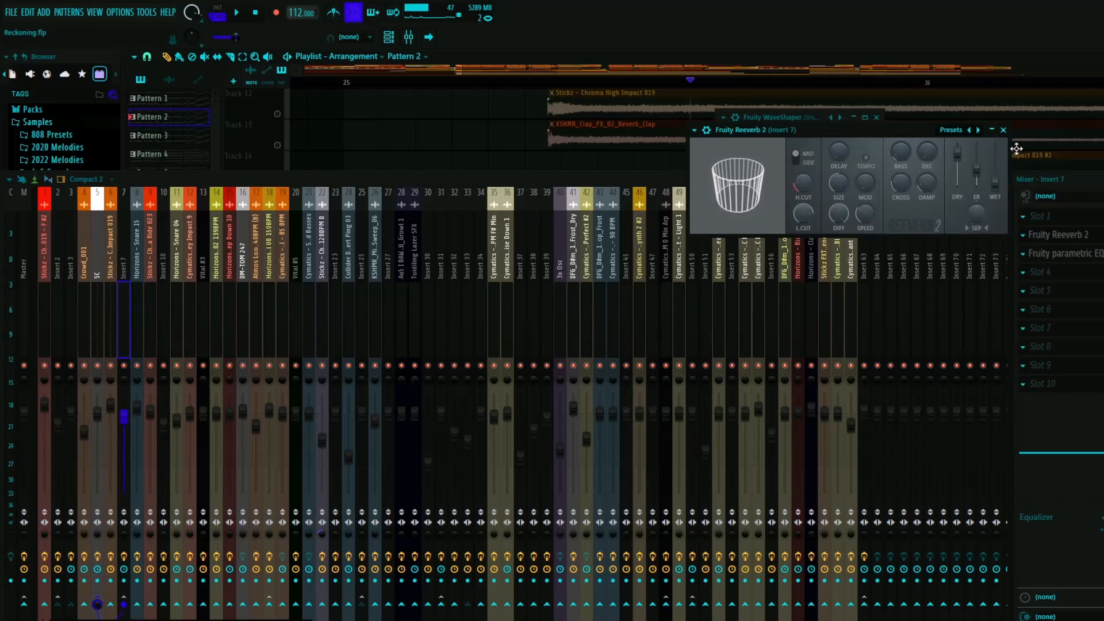
{"action": "left_click", "coordinate": [1004, 131]}
{"action": "left_click", "coordinate": [1070, 254]}
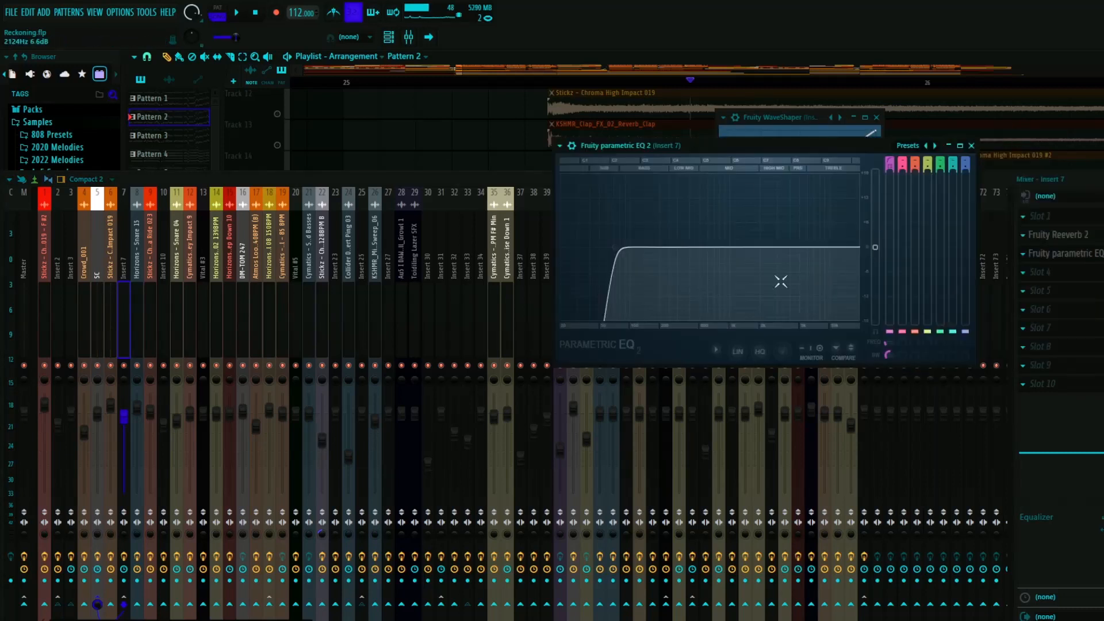
{"action": "left_click", "coordinate": [971, 145]}
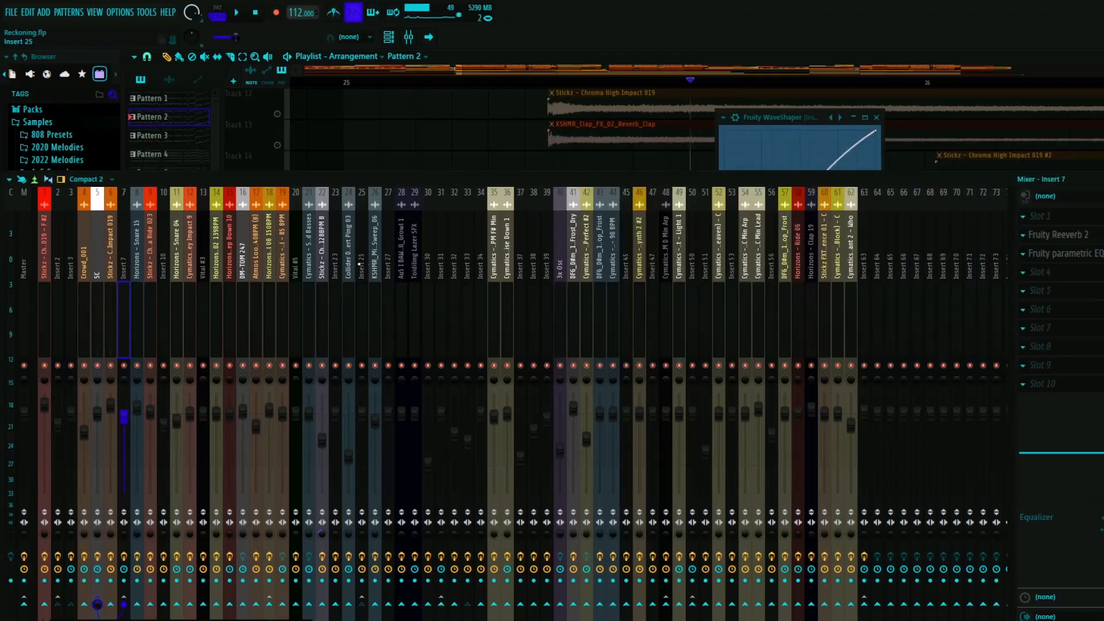
- Review how Insert 25, Insert 2 and Insert 7 are routed in the mixer, ending on Insert 7
{"action": "left_click", "coordinate": [360, 265]}
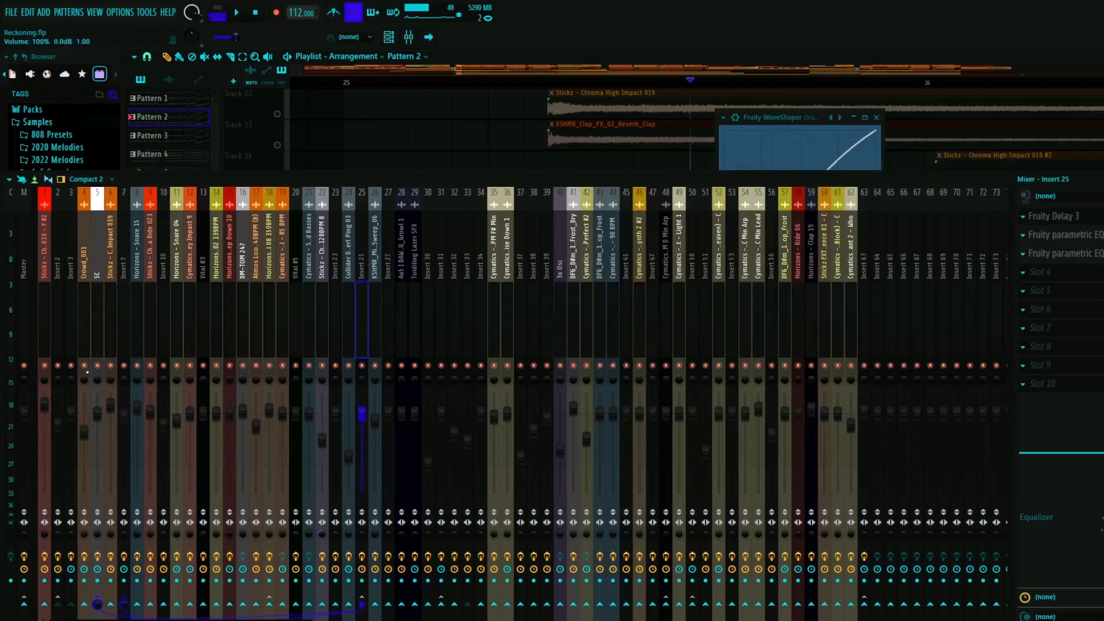
{"action": "left_click", "coordinate": [58, 251]}
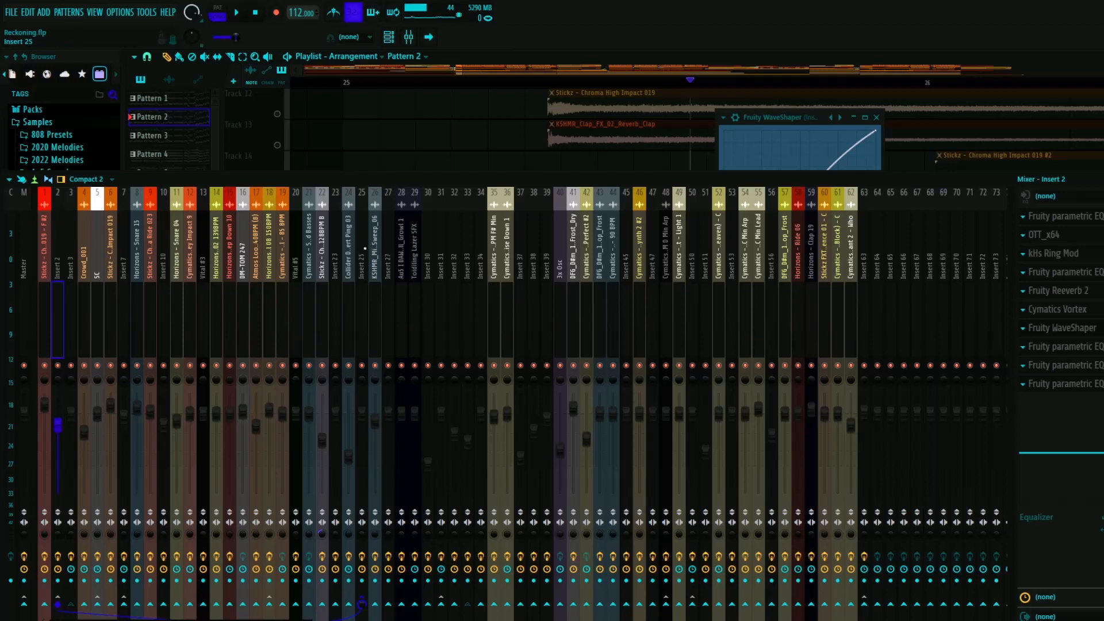
{"action": "left_click", "coordinate": [363, 249]}
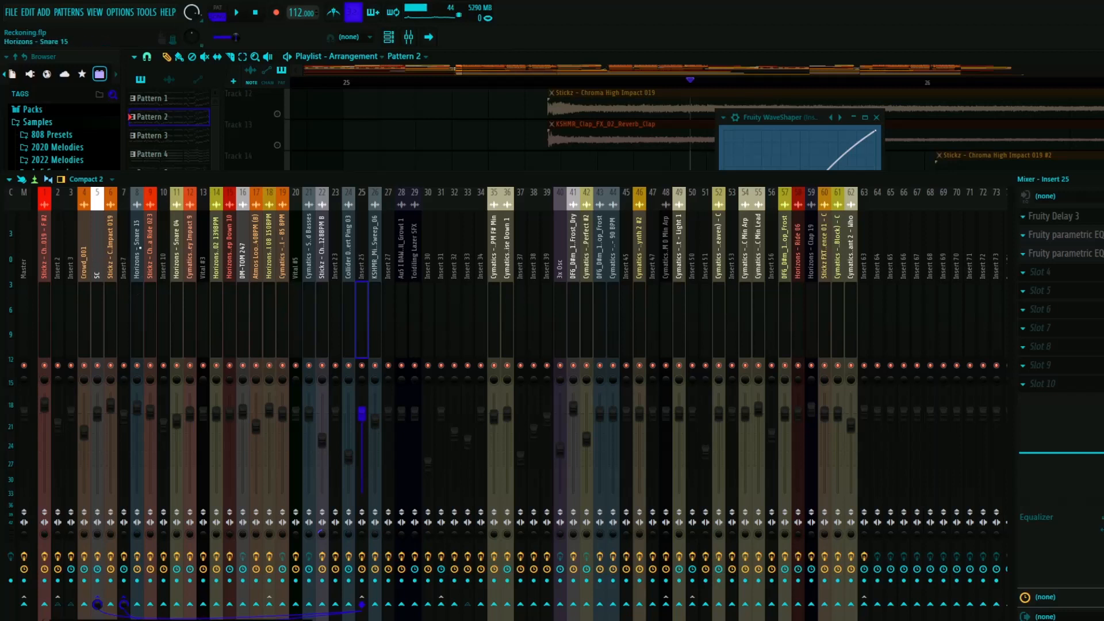
{"action": "left_click", "coordinate": [124, 264]}
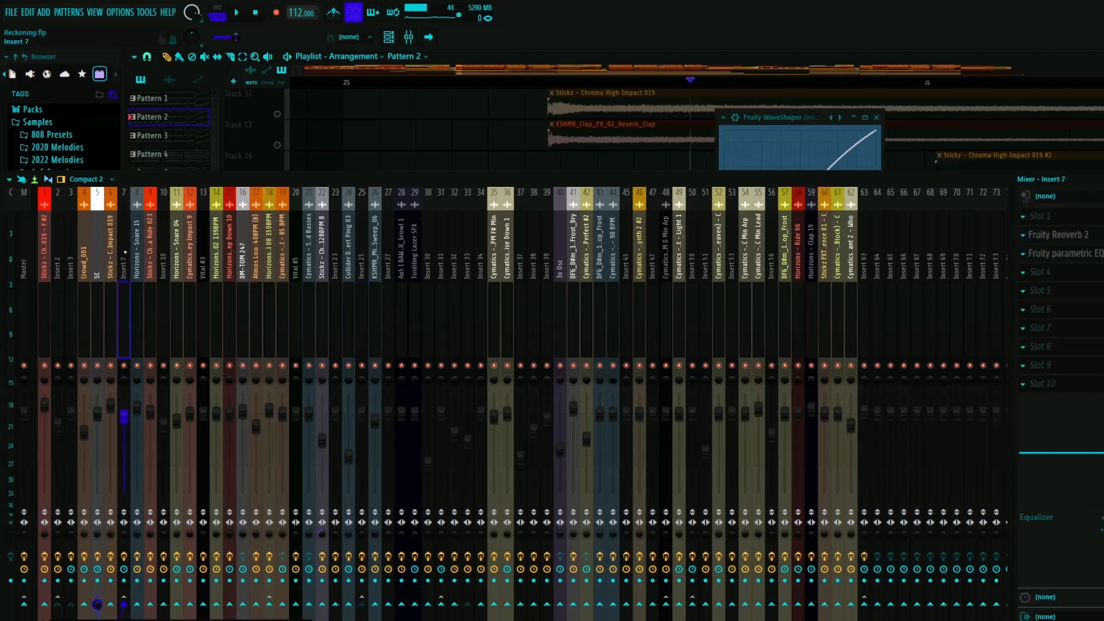
- Check the SC track's routing, return to Insert 7, and compare the sound with Insert 7 muted and unmuted
{"action": "left_click", "coordinate": [97, 603]}
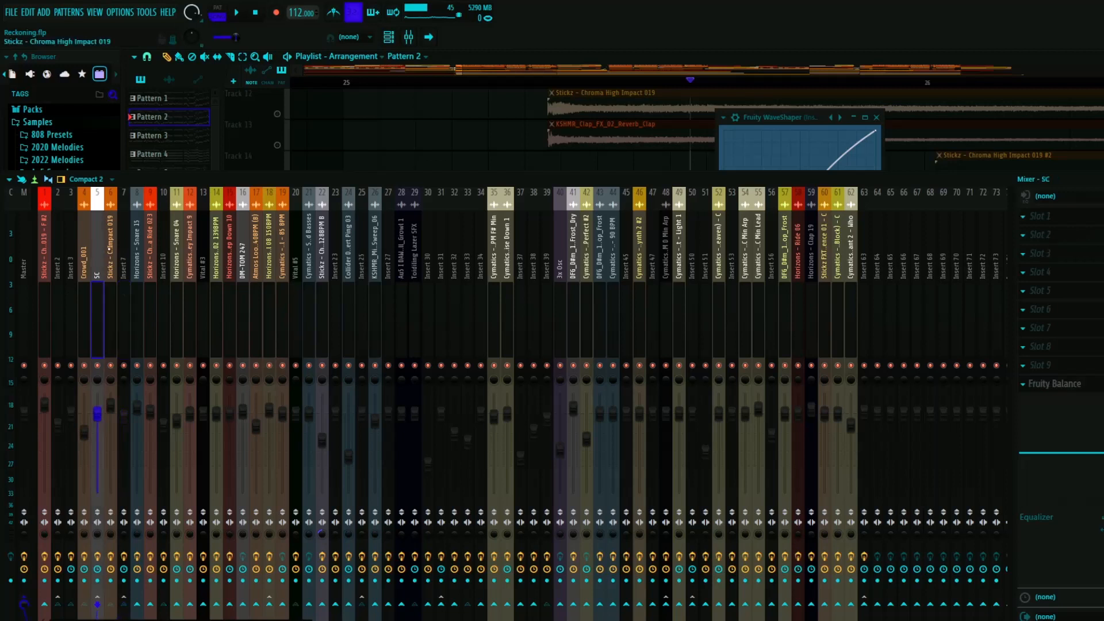
{"action": "left_click", "coordinate": [124, 604]}
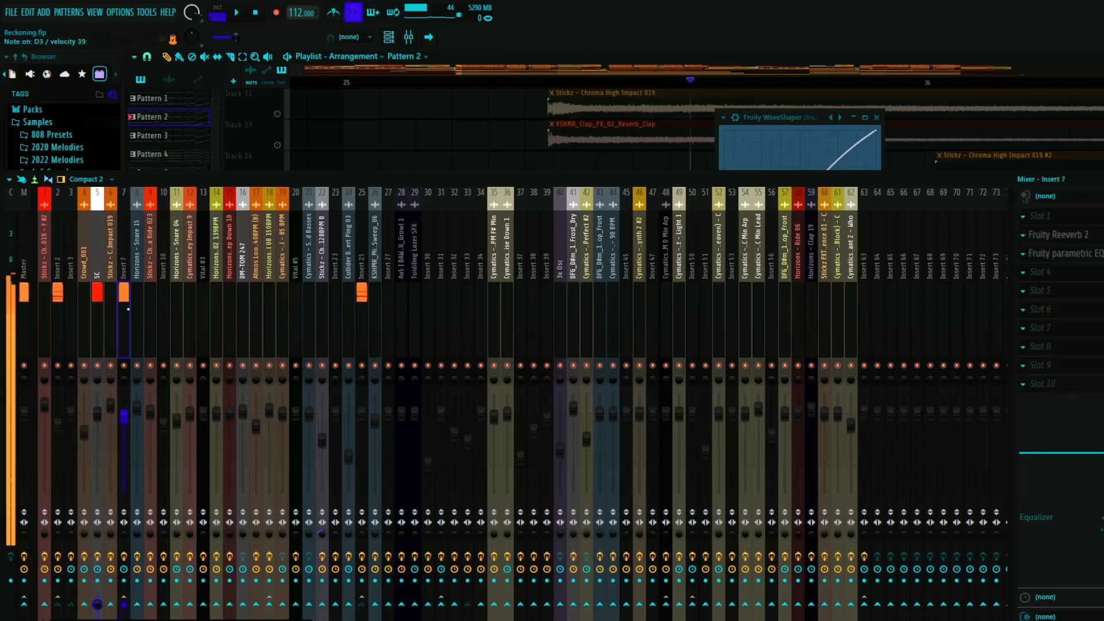
{"action": "left_click", "coordinate": [124, 366]}
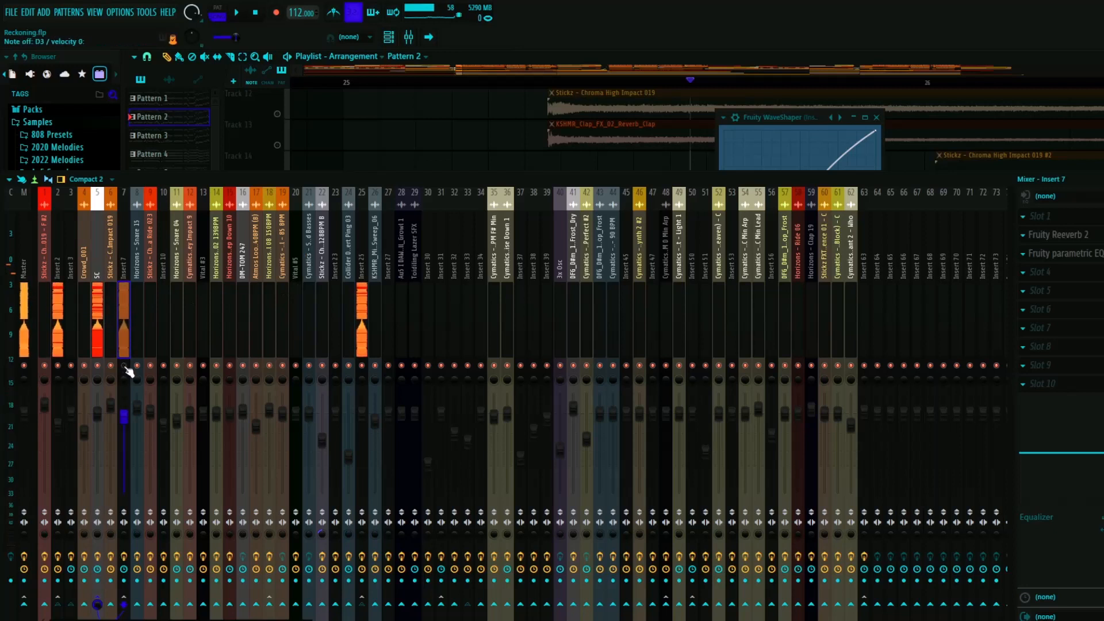
{"action": "left_click", "coordinate": [124, 366]}
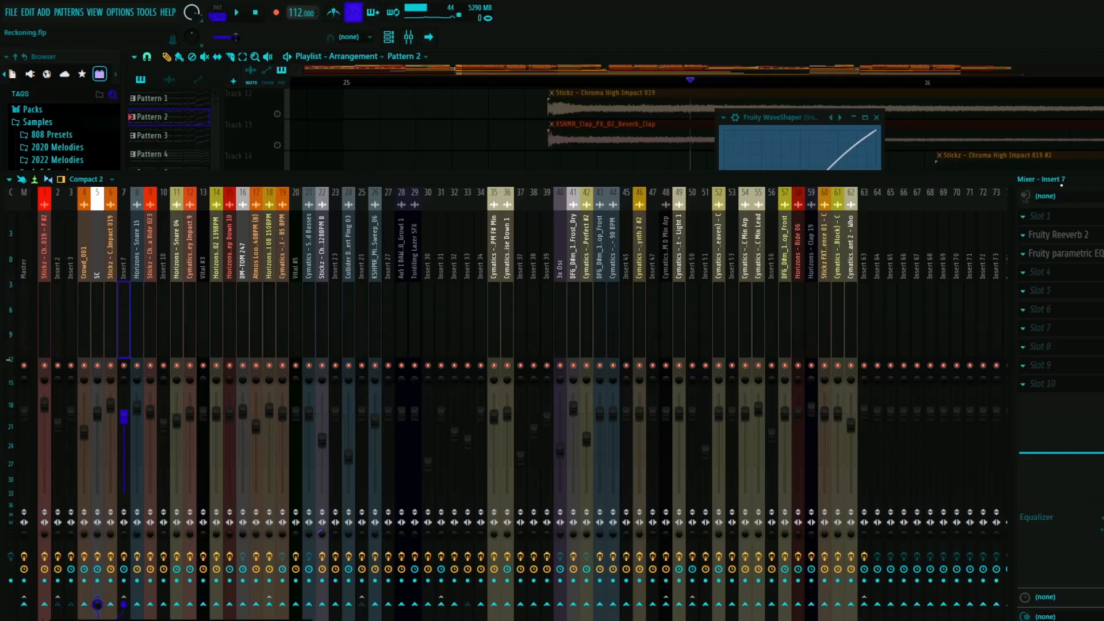
- Close the mixer and Fruity WaveShaper, and play the soloed Pattern 2 clip on Track 20 from its start
{"action": "key", "text": "F9"}
{"action": "left_click", "coordinate": [875, 117]}
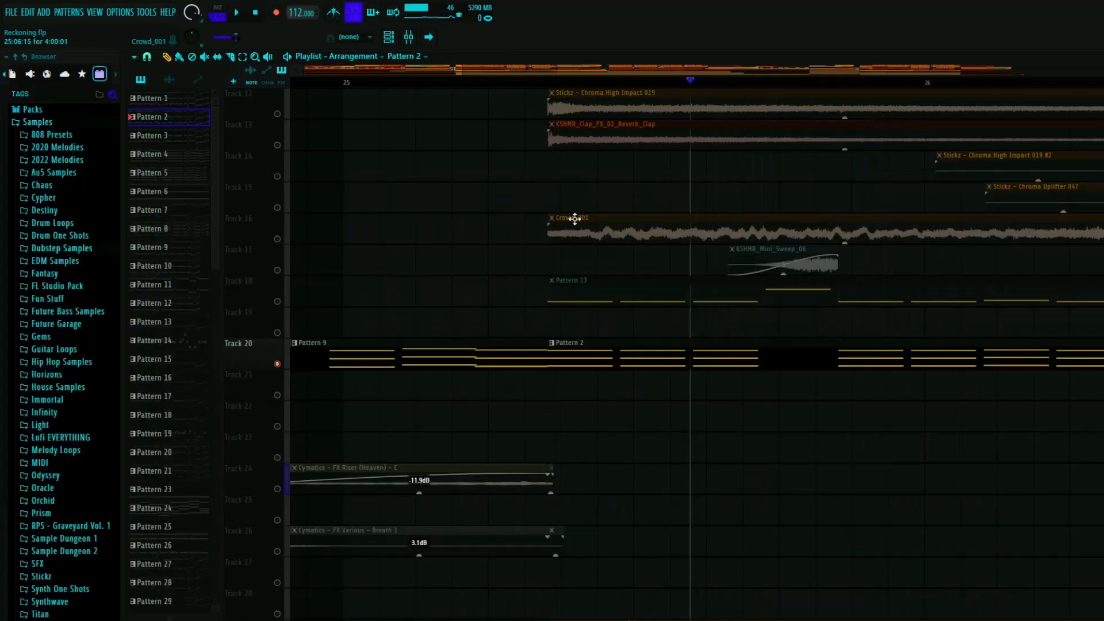
{"action": "left_click", "coordinate": [549, 83]}
{"action": "left_click", "coordinate": [548, 84], "text": "alt"}
{"action": "key", "text": "space"}
{"action": "scroll", "coordinate": [530, 350], "scroll_direction": "down", "scroll_amount": 5}
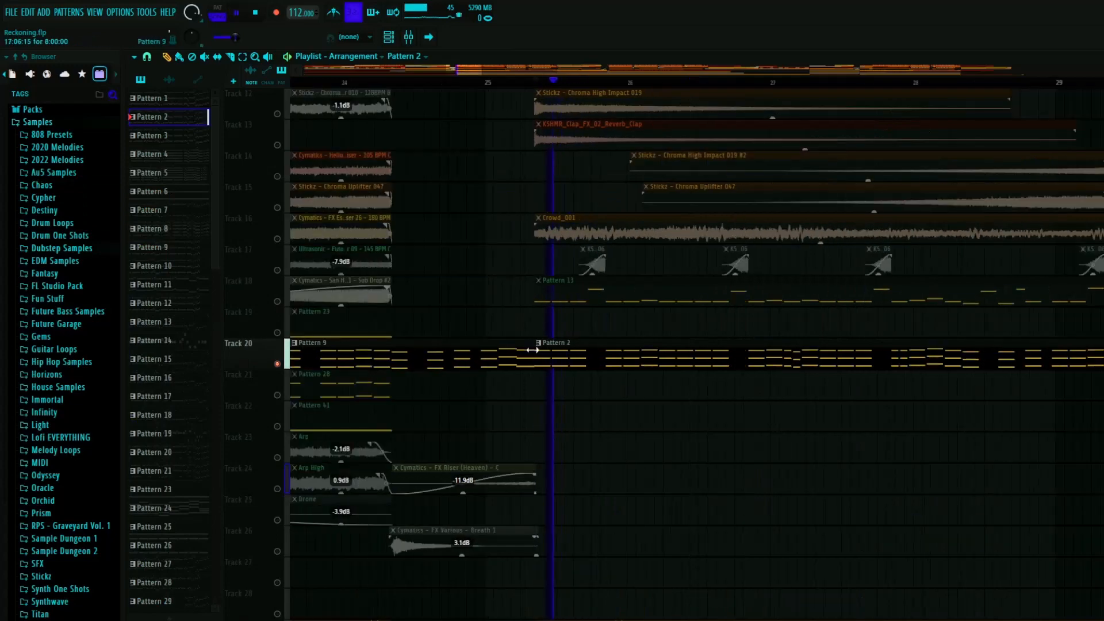
{"action": "scroll", "coordinate": [592, 386], "scroll_direction": "down", "scroll_amount": 8}
{"action": "key", "text": "space"}
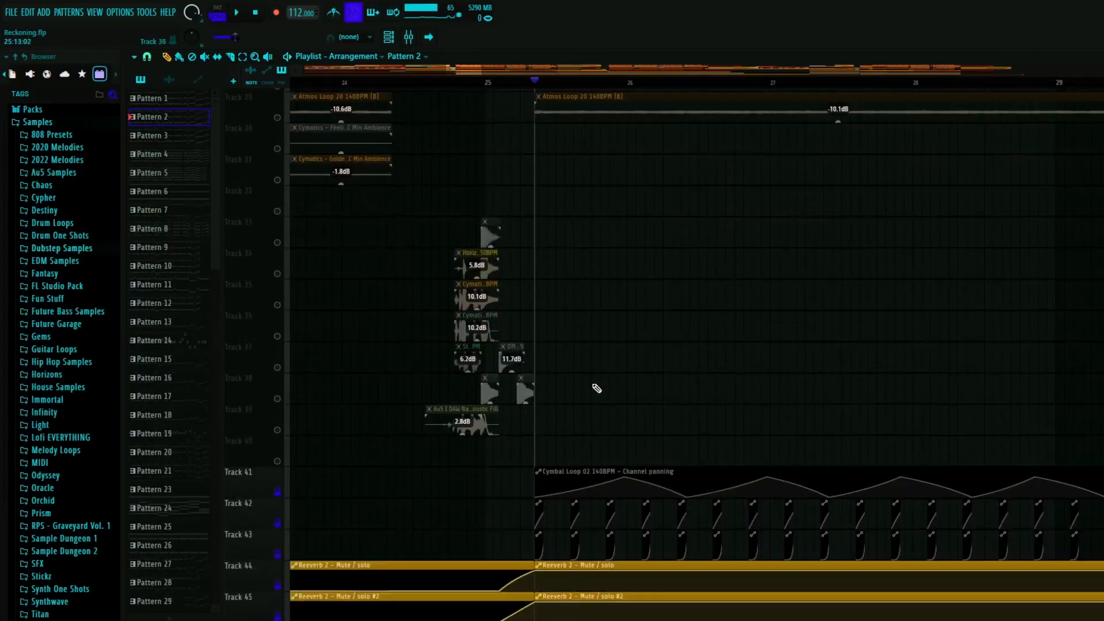
- Mute automation Tracks 42 and 43, re-enable Track 42 during playback to hear its effect on Pattern 2, and stop playback
{"action": "left_click_drag", "start_coordinate": [278, 365], "coordinate": [278, 335]}
{"action": "key", "text": "space"}
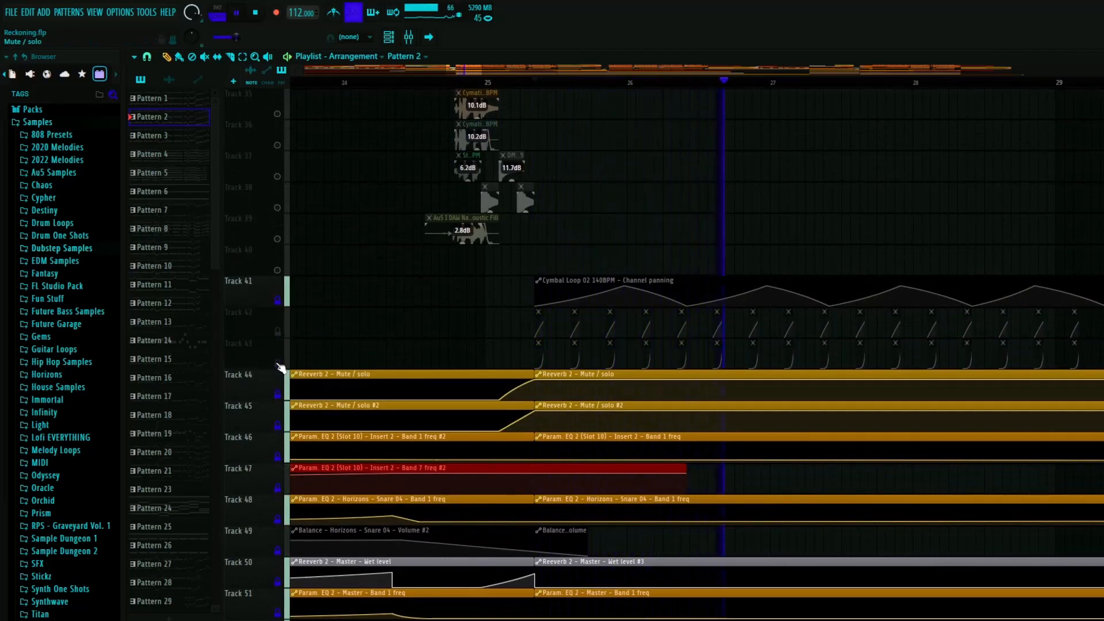
{"action": "left_click", "coordinate": [282, 335]}
{"action": "scroll", "coordinate": [407, 303], "scroll_direction": "down", "scroll_amount": 2}
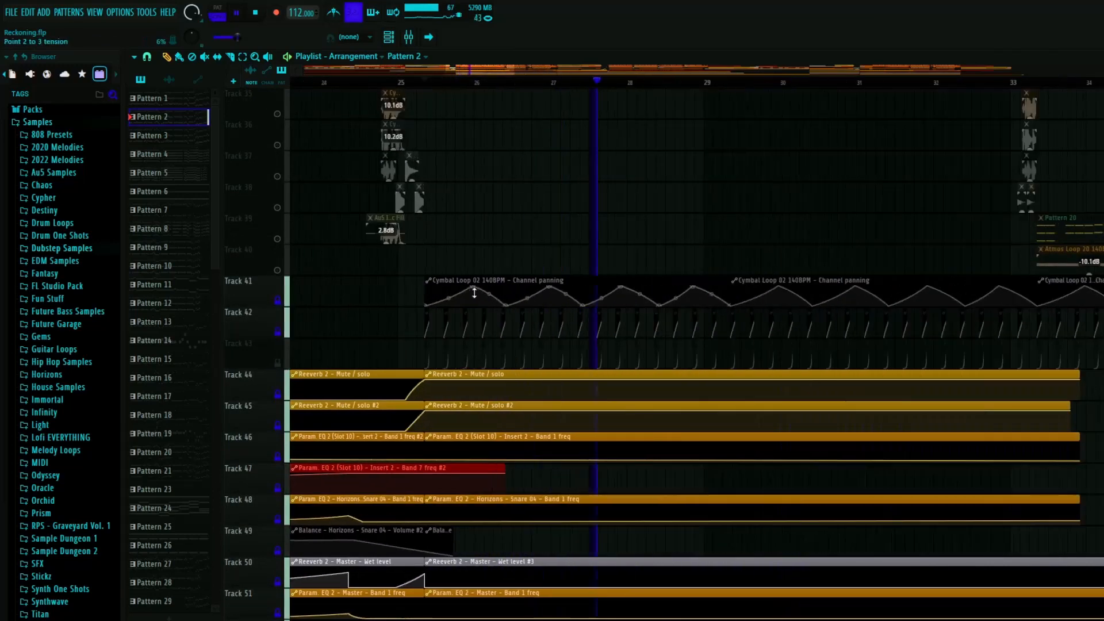
{"action": "scroll", "coordinate": [492, 320], "scroll_direction": "up", "scroll_amount": 3}
{"action": "scroll", "coordinate": [494, 319], "scroll_direction": "up", "scroll_amount": 8}
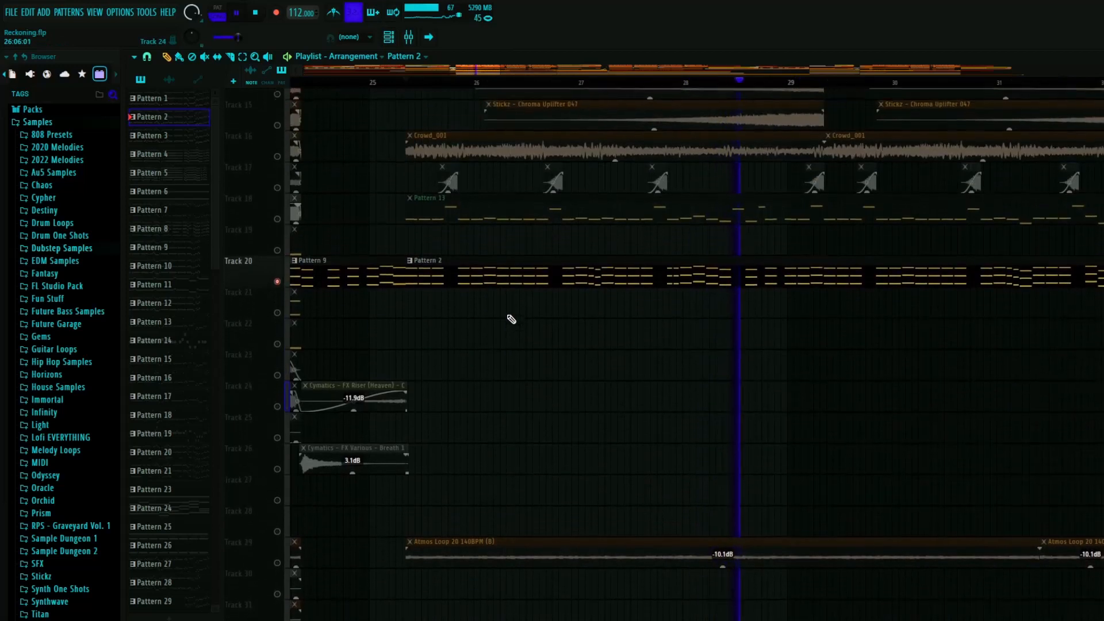
{"action": "scroll", "coordinate": [456, 133], "scroll_direction": "down", "scroll_amount": 3}
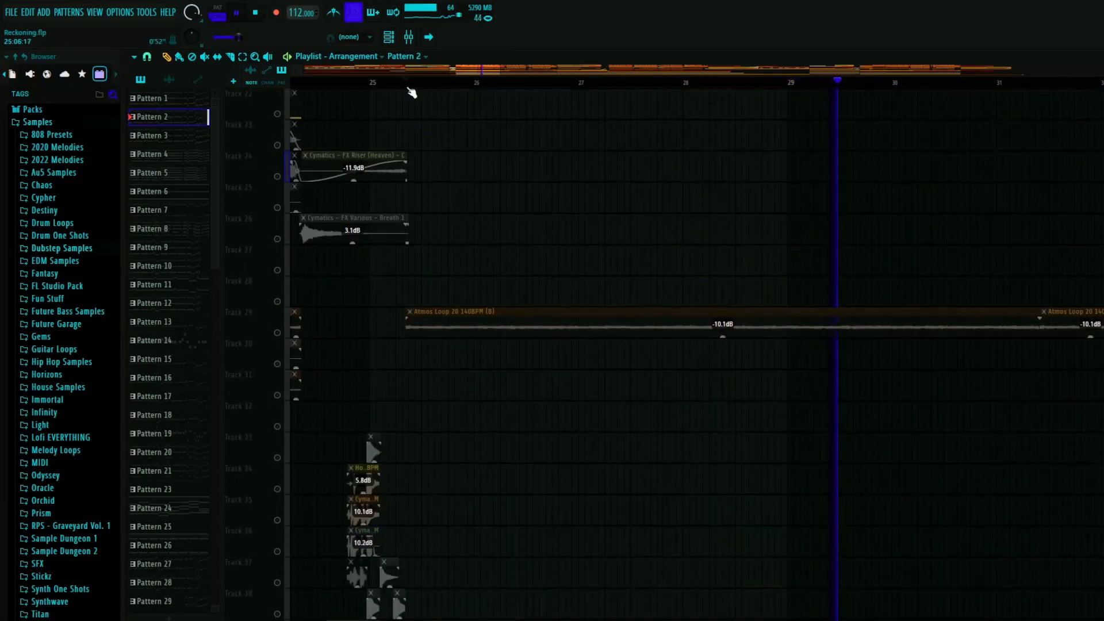
{"action": "key", "text": "space"}
- Clear the Track 20 solo so all playlist tracks are active, and go back to the Pattern 9 section at bar 17
{"action": "scroll", "coordinate": [375, 292], "scroll_direction": "down", "scroll_amount": 3}
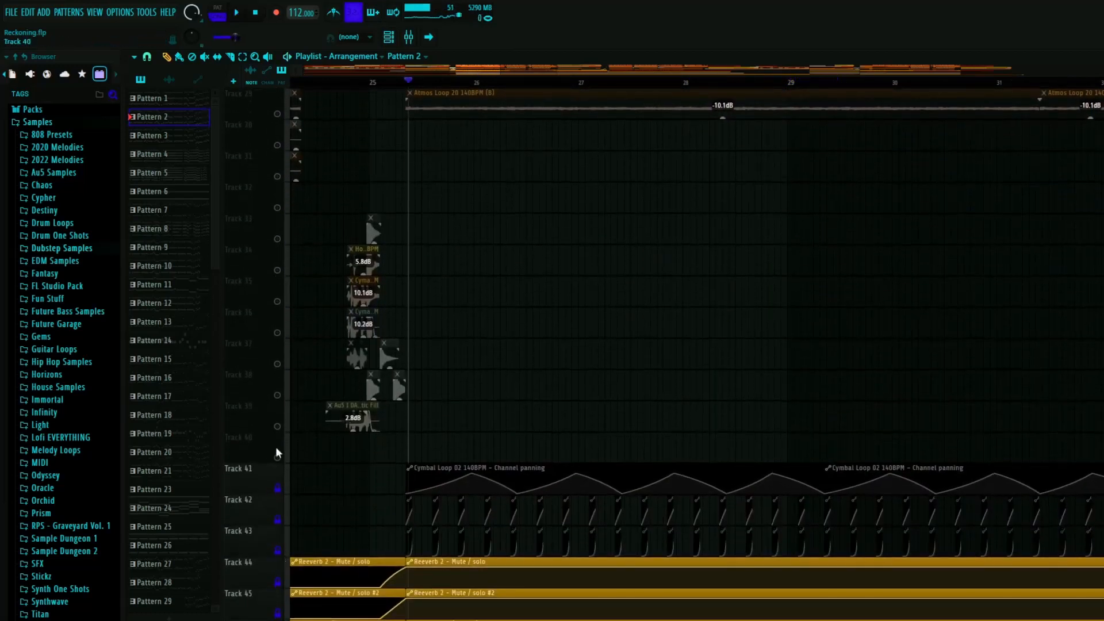
{"action": "right_click", "coordinate": [277, 459]}
{"action": "scroll", "coordinate": [452, 356], "scroll_direction": "down", "scroll_amount": 8}
{"action": "scroll", "coordinate": [434, 351], "scroll_direction": "up", "scroll_amount": 6}
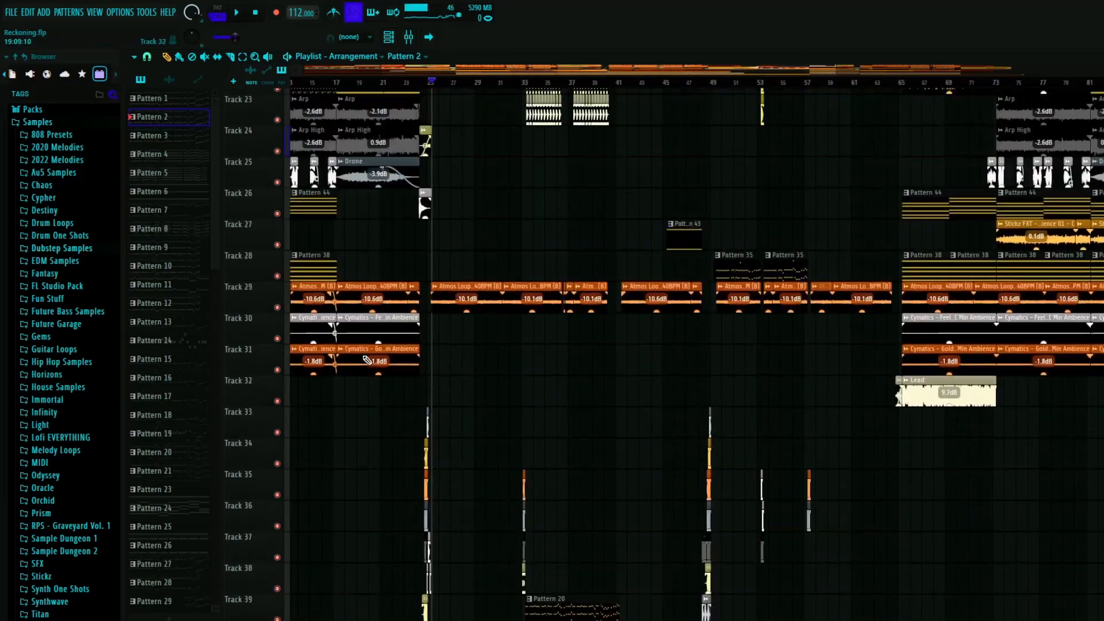
{"action": "scroll", "coordinate": [442, 348], "scroll_direction": "up", "scroll_amount": 4}
{"action": "scroll", "coordinate": [402, 316], "scroll_direction": "up", "scroll_amount": 1}
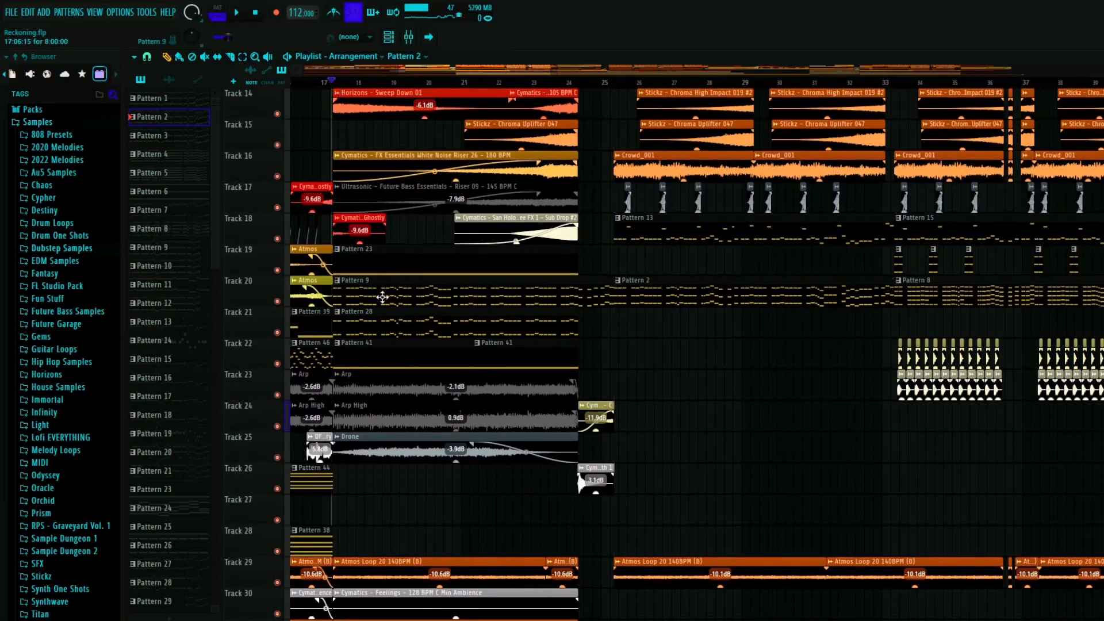
- Open the Cerbera saw channel of Pattern 9, inspect its FX settings and volume LFO, and close it
{"action": "key", "text": "F6"}
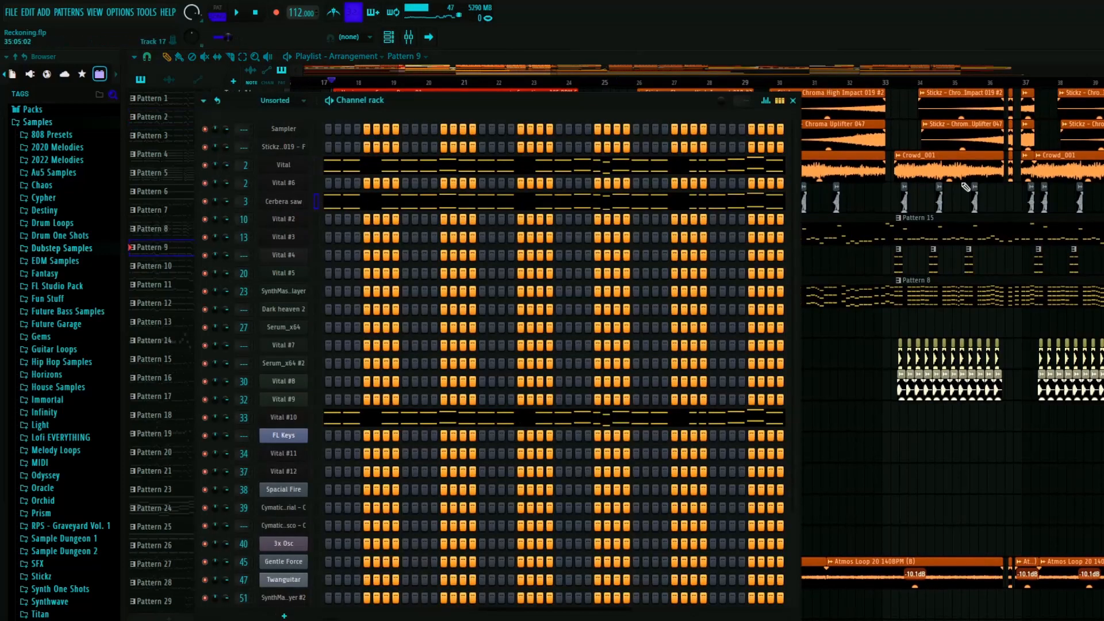
{"action": "left_click", "coordinate": [283, 201]}
{"action": "left_click_drag", "start_coordinate": [664, 106], "coordinate": [489, 105]}
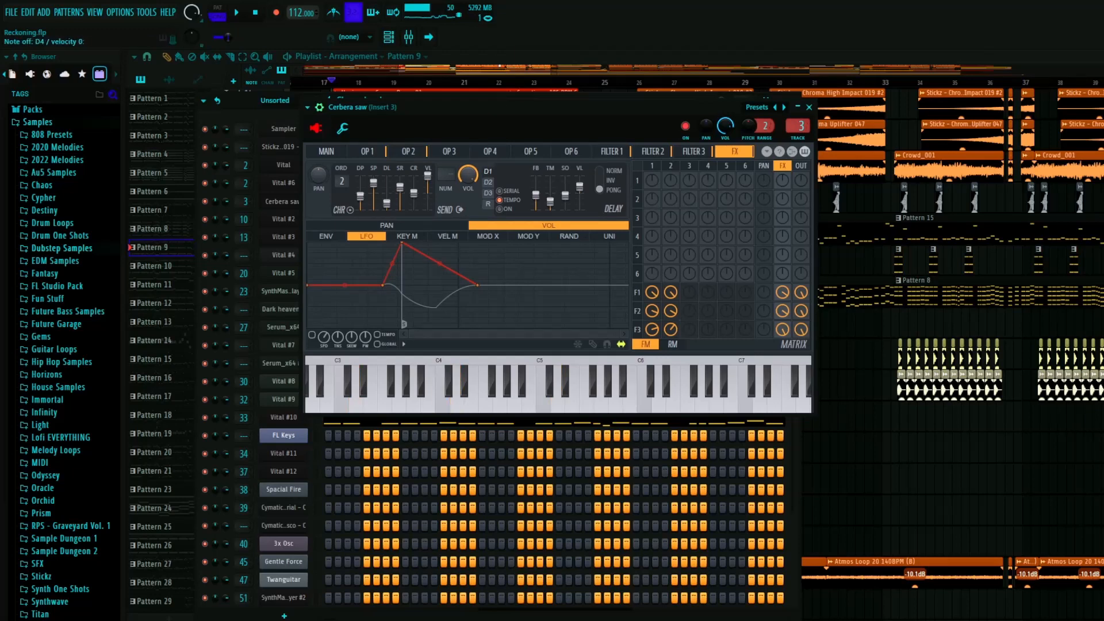
{"action": "left_click_drag", "start_coordinate": [743, 83], "coordinate": [888, 97]}
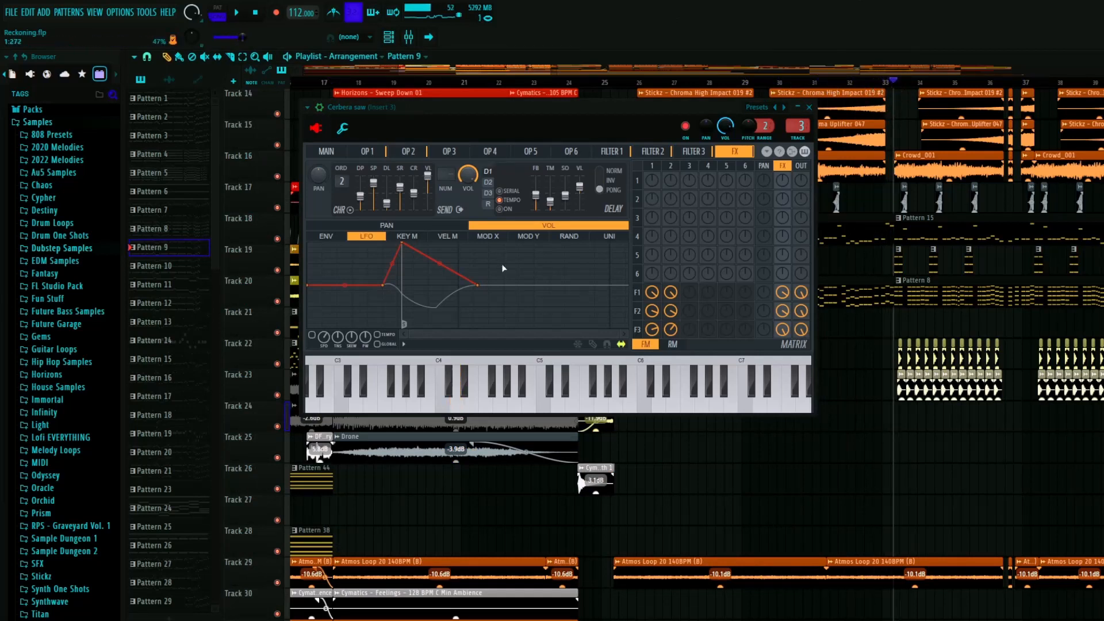
{"action": "left_click", "coordinate": [809, 107]}
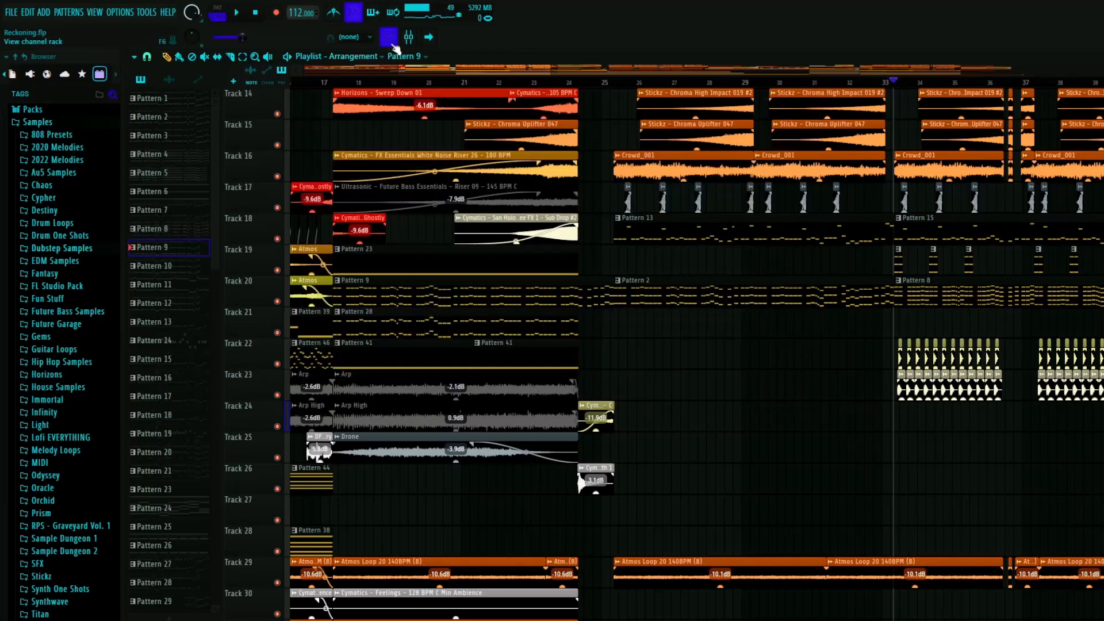
- Inspect the Fruity parametric EQ 2 on Insert 3, and close it and the mixer
{"action": "left_click", "coordinate": [407, 39]}
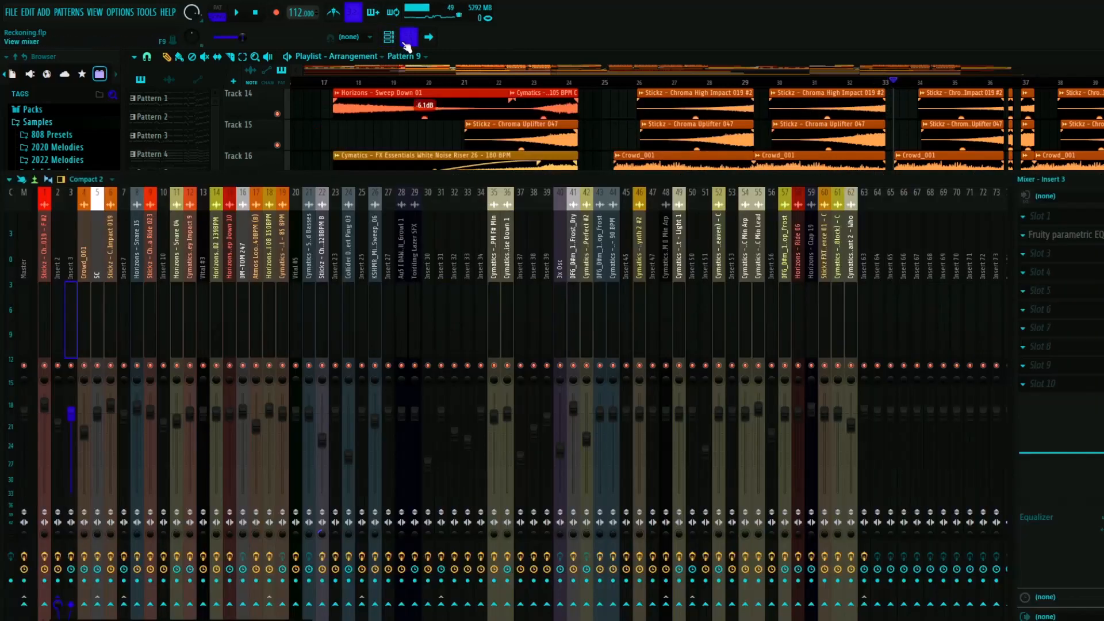
{"action": "left_click", "coordinate": [1063, 235]}
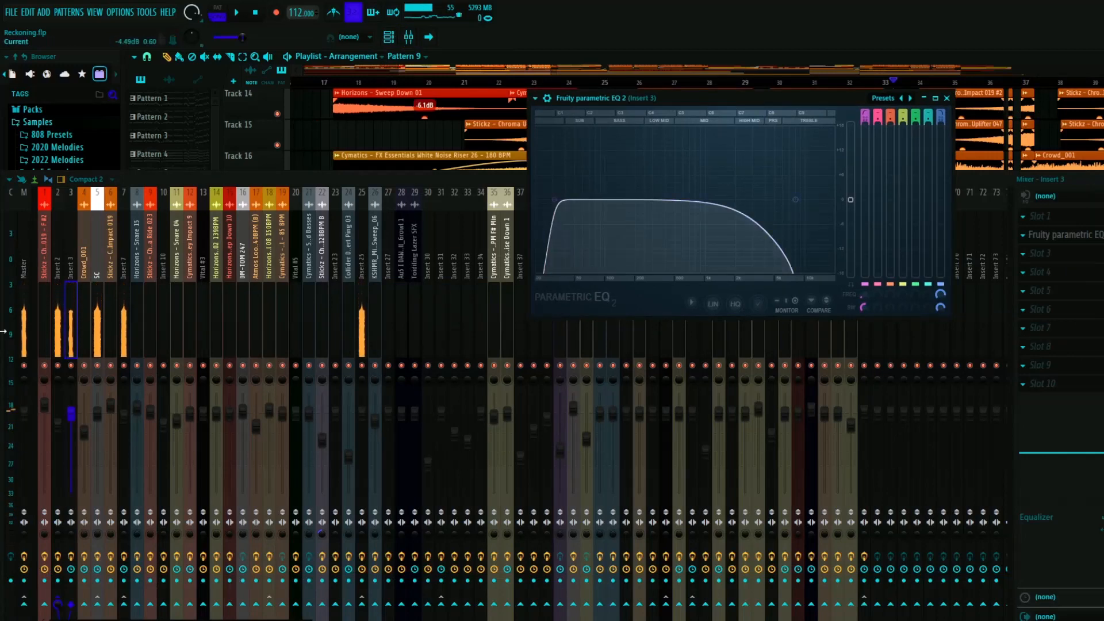
{"action": "left_click", "coordinate": [947, 98]}
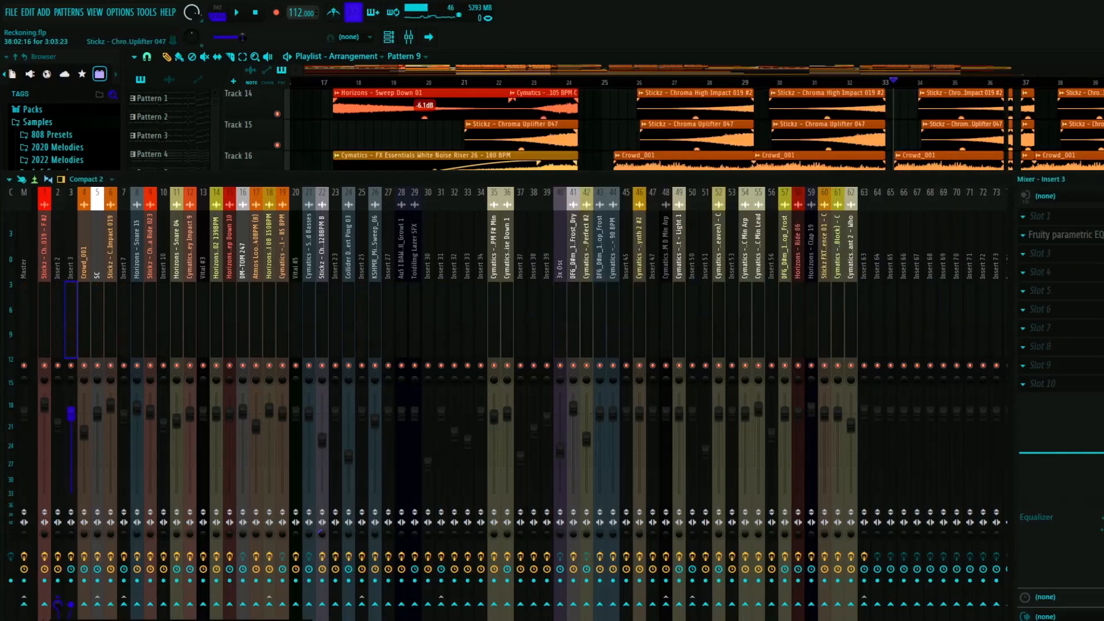
{"action": "key", "text": "F9"}
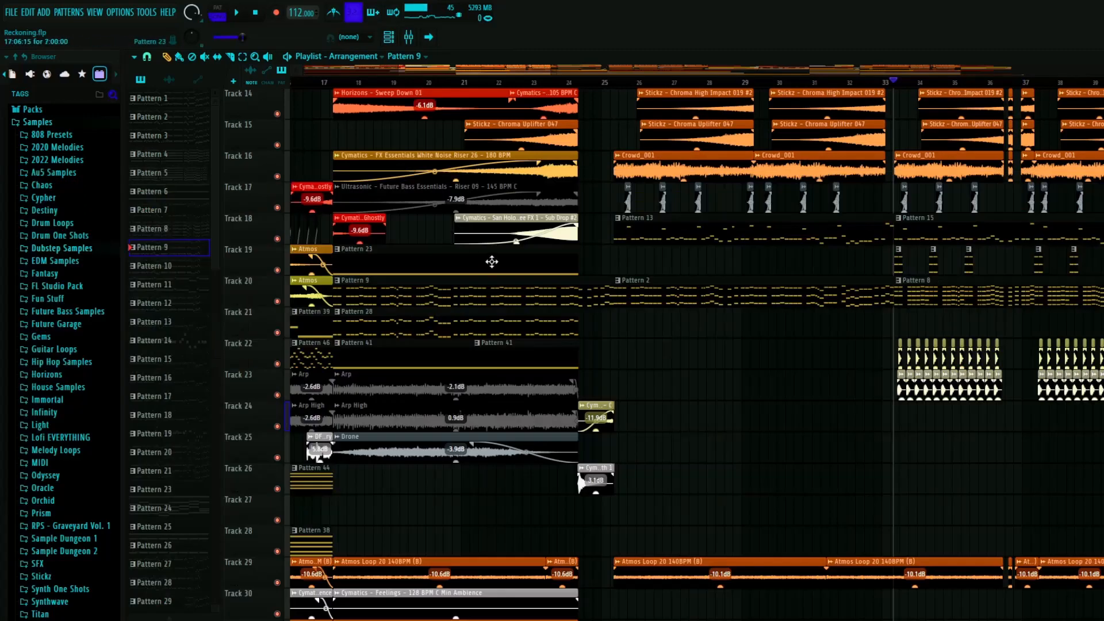
- Open Vital #10 from the channel rack, inspect its oscillators and its chorus, distortion and equalizer effects, and close it
{"action": "key", "text": "F6"}
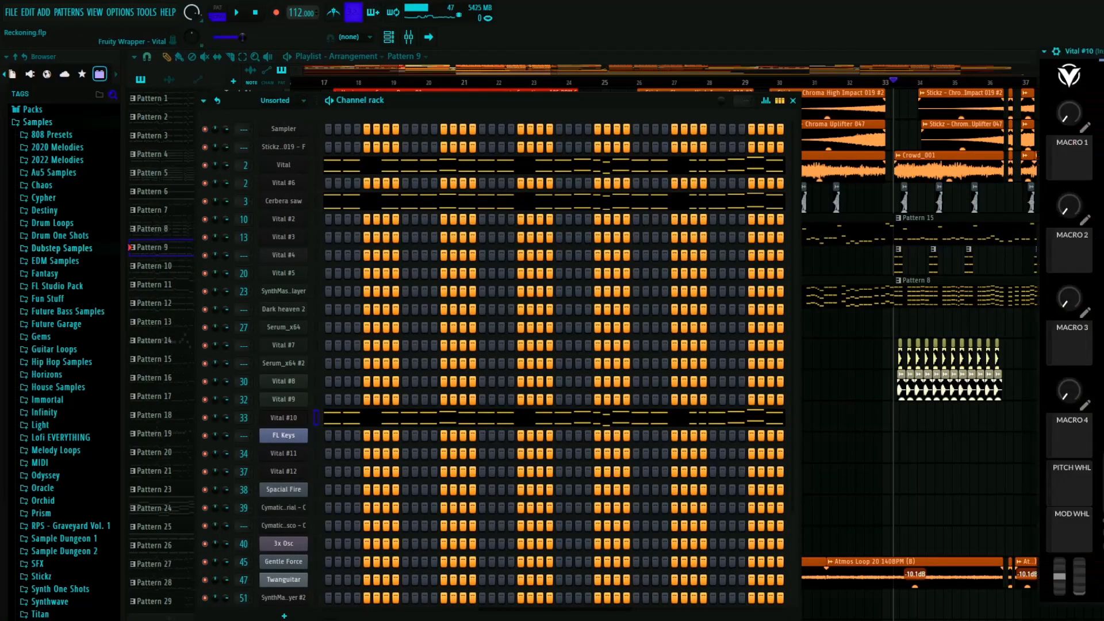
{"action": "left_click_drag", "start_coordinate": [1103, 52], "coordinate": [400, 55]}
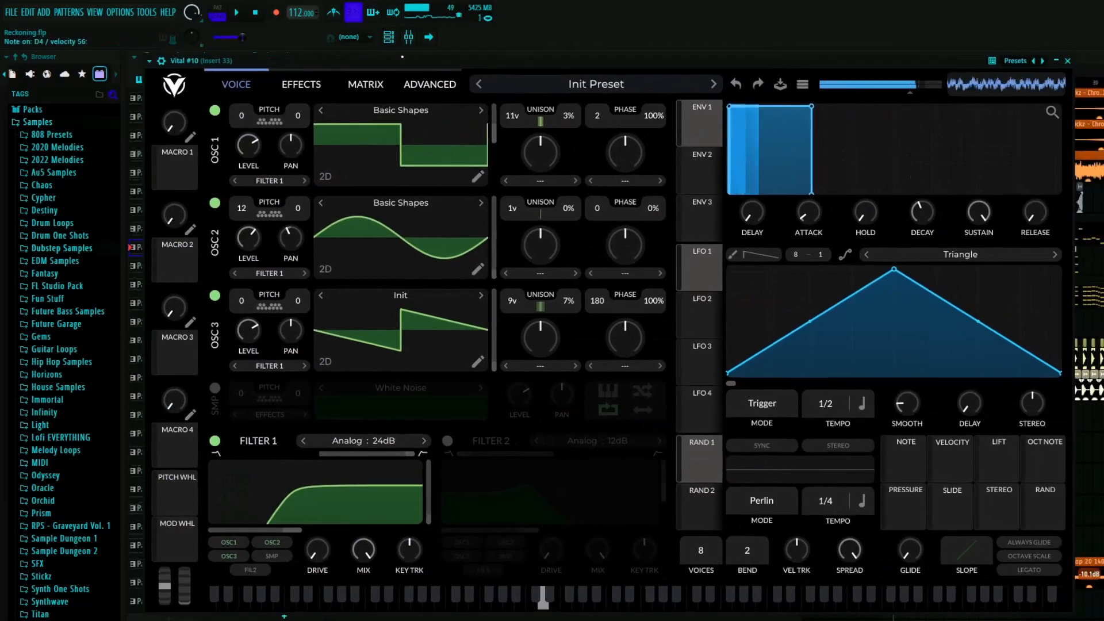
{"action": "left_click", "coordinate": [298, 86]}
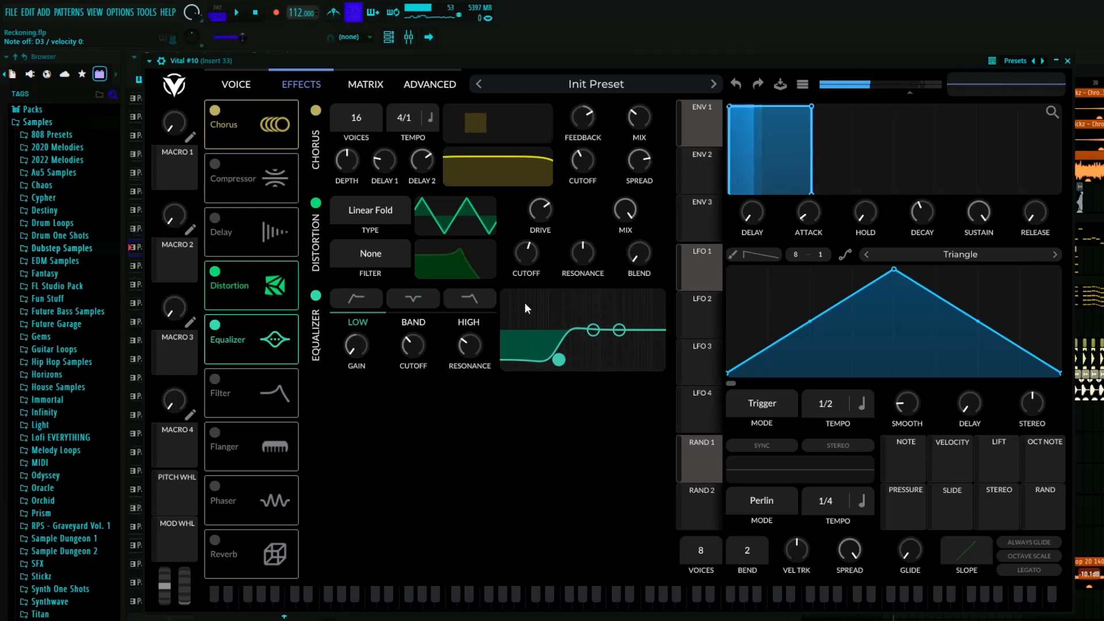
{"action": "left_click", "coordinate": [242, 85]}
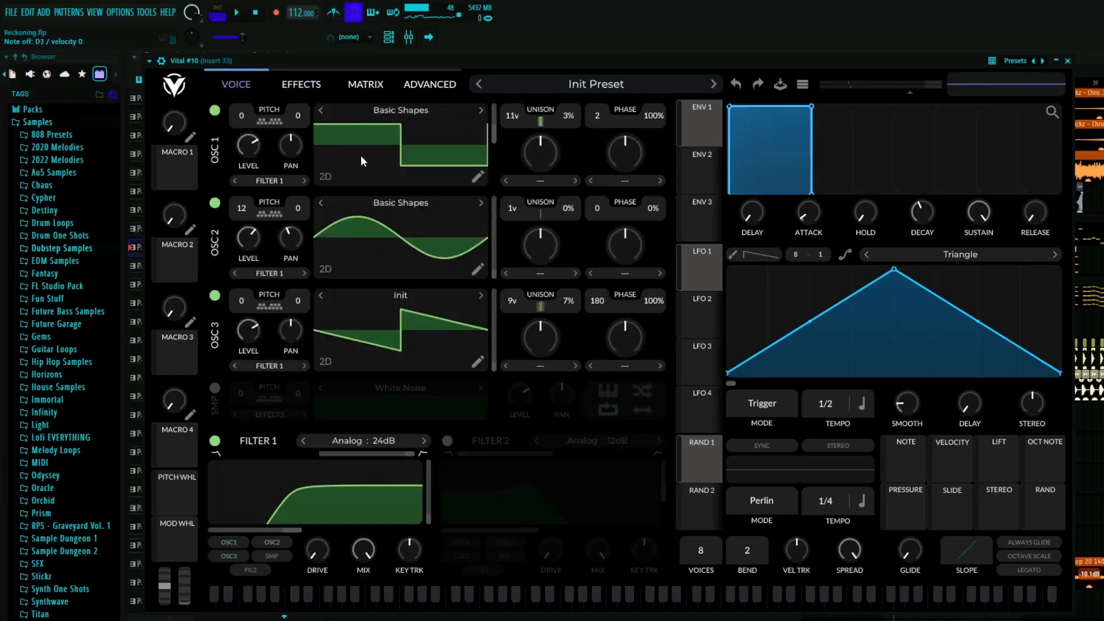
{"action": "left_click", "coordinate": [1068, 61]}
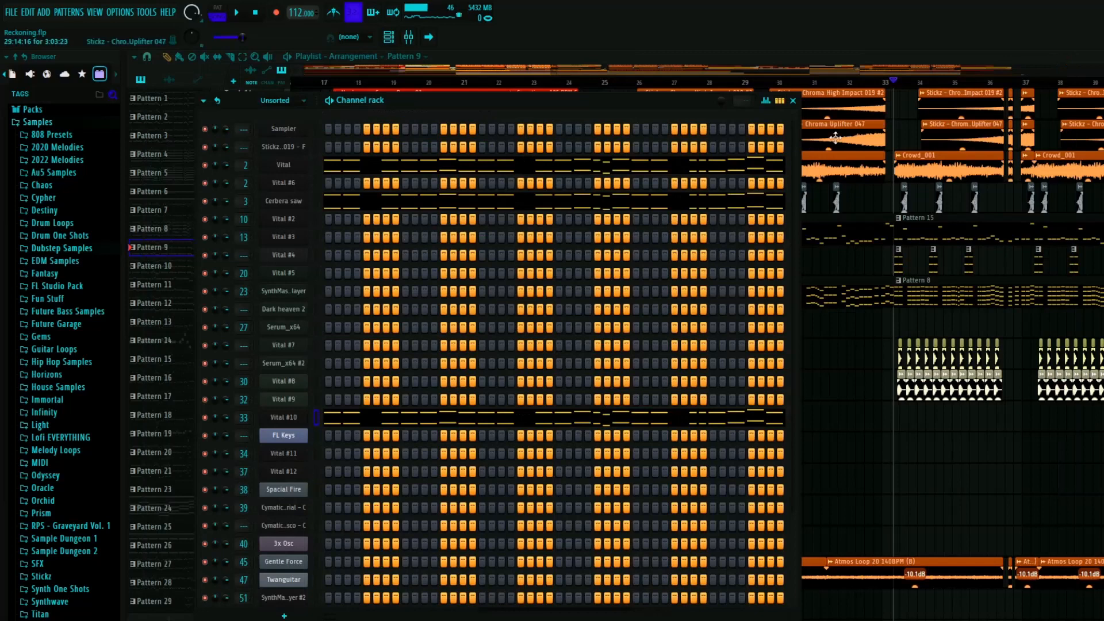
- Inspect Insert 33's Fruity WaveShaper and both Fruity parametric EQ 2 effects, closing each and leaving the mixer
{"action": "key", "text": "F9"}
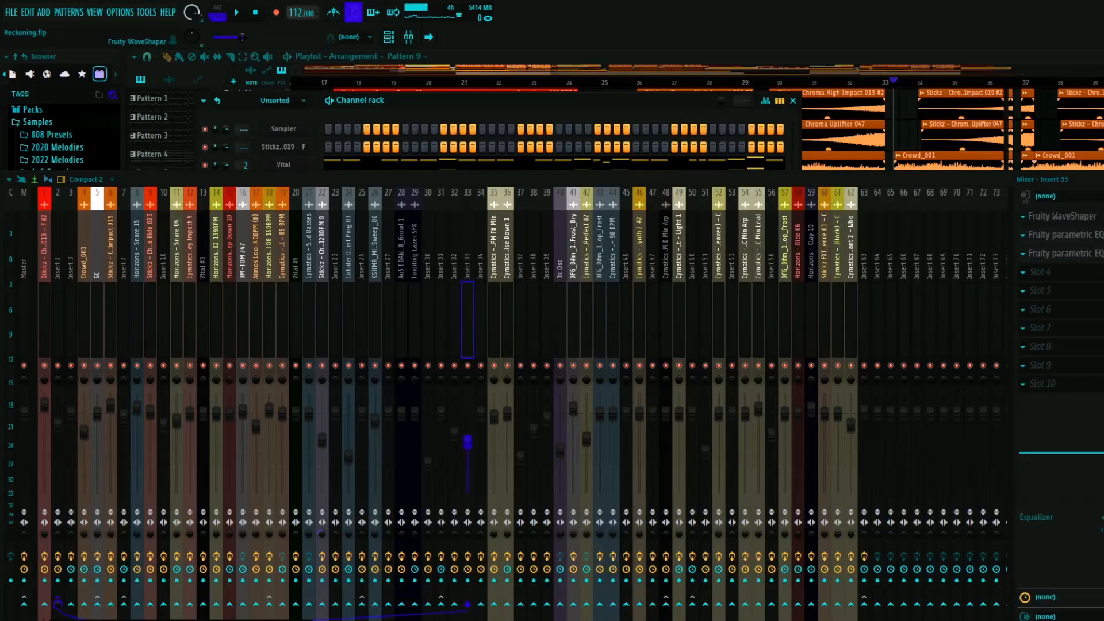
{"action": "left_click", "coordinate": [913, 161]}
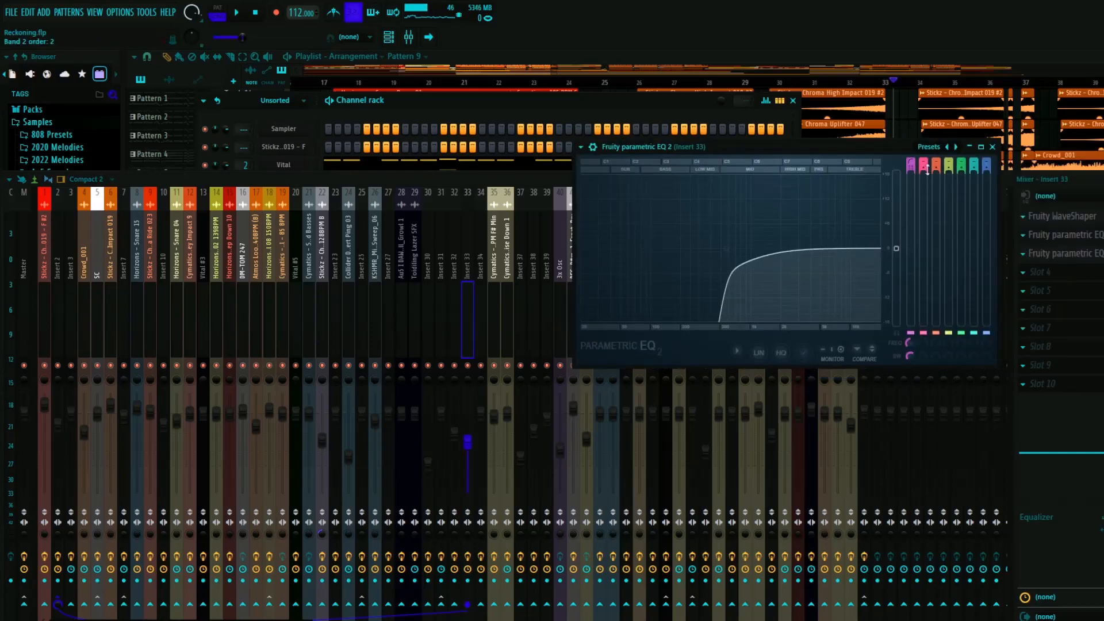
{"action": "left_click", "coordinate": [992, 147]}
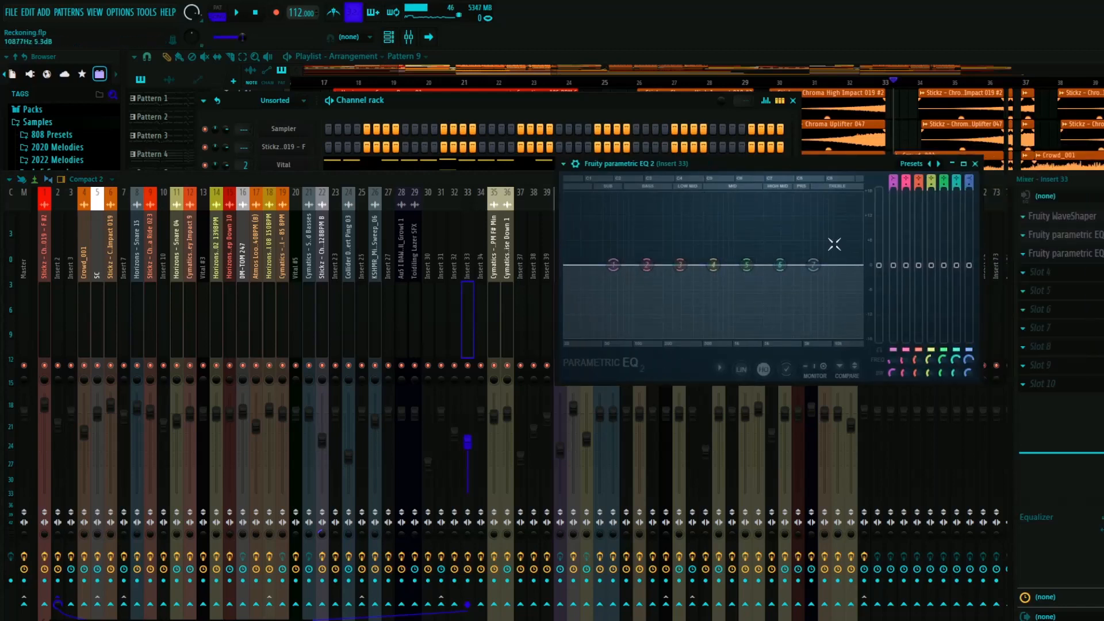
{"action": "left_click", "coordinate": [975, 164]}
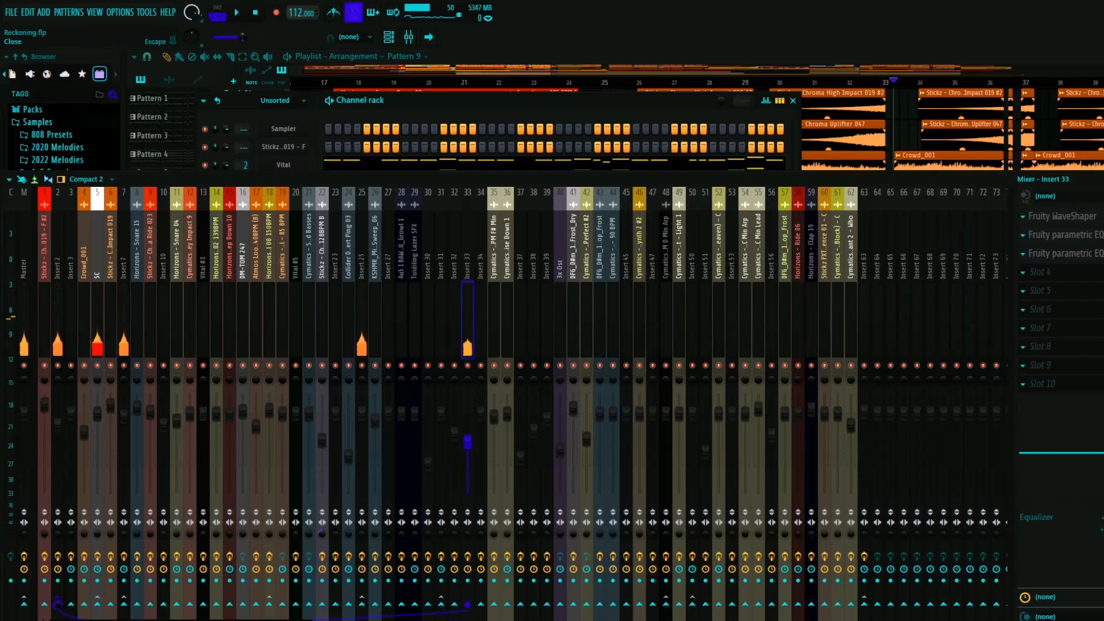
{"action": "key", "text": "F9"}
- Close Pattern 9's channel rack, select the Pattern 2 clip on Track 20, and show its channels in the rack
{"action": "scroll", "coordinate": [438, 434], "scroll_direction": "down", "scroll_amount": 1}
{"action": "scroll", "coordinate": [437, 434], "scroll_direction": "up", "scroll_amount": 2}
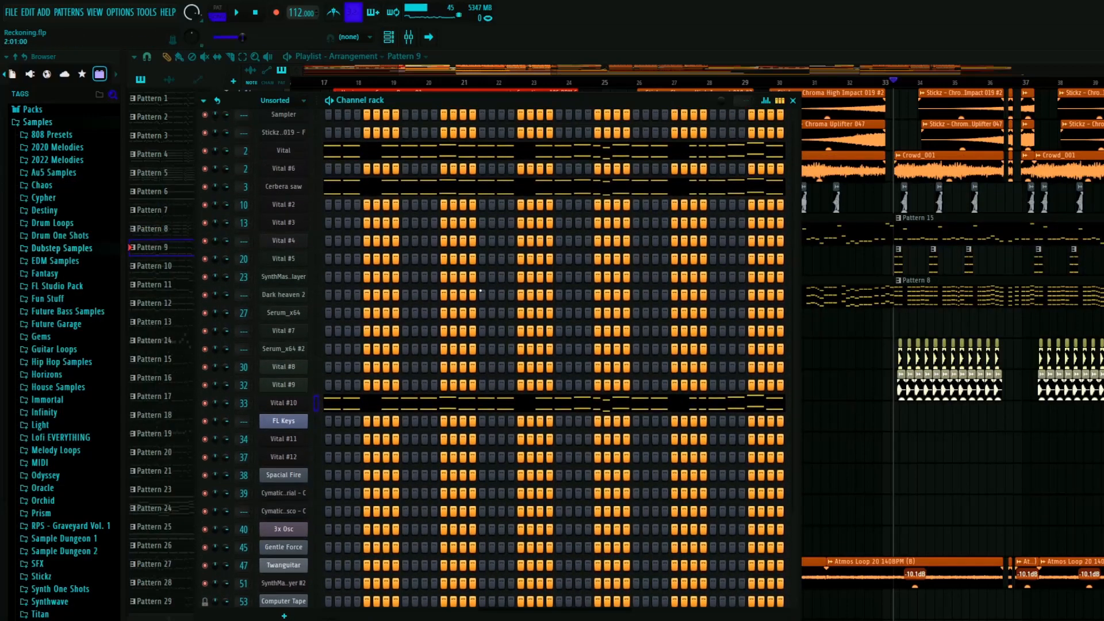
{"action": "left_click", "coordinate": [792, 101]}
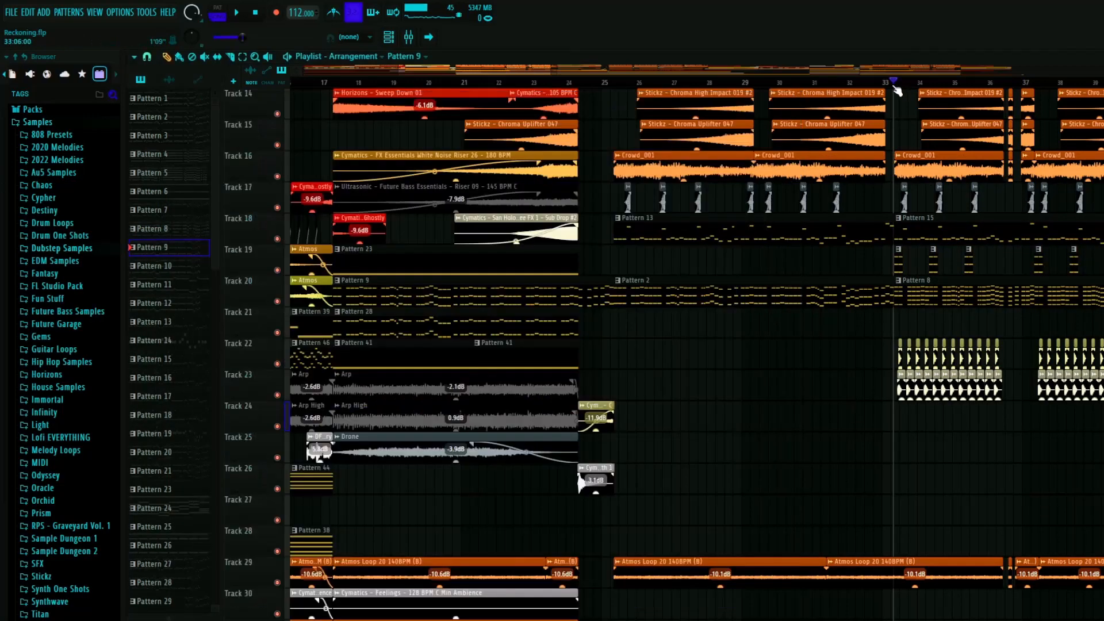
{"action": "left_click", "coordinate": [767, 283]}
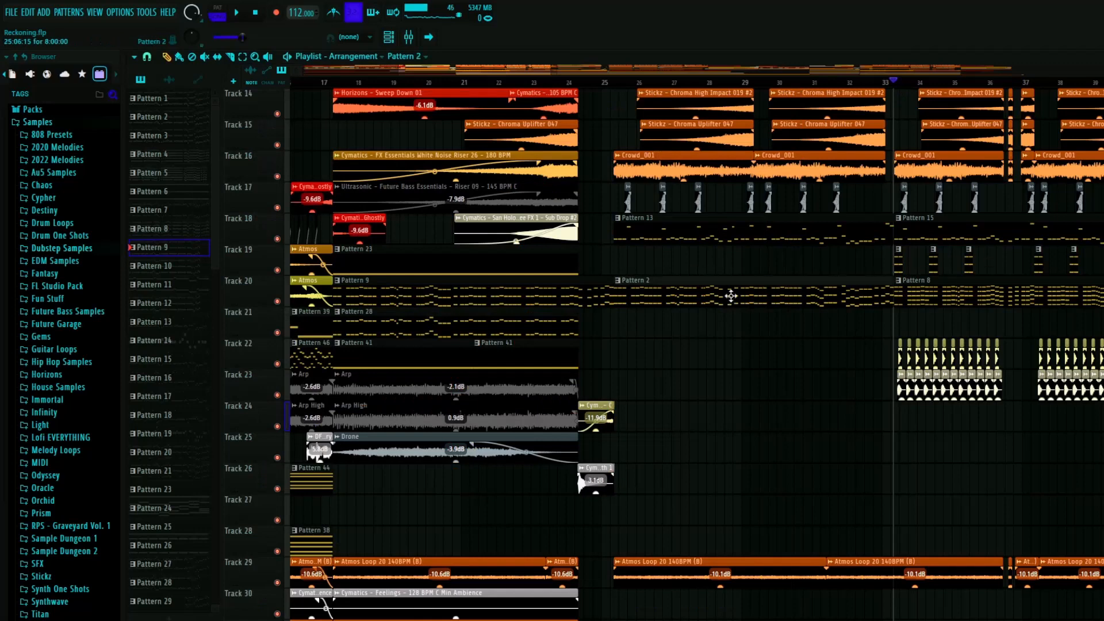
{"action": "double_click", "coordinate": [670, 302]}
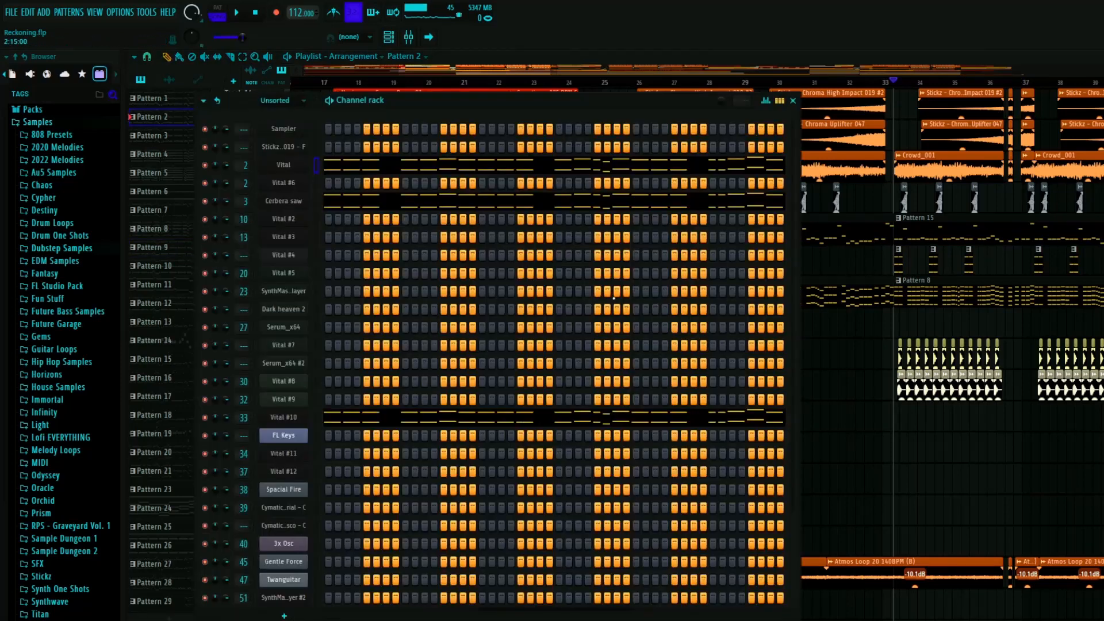
- Close the channel rack and play the transition in the playlist from just before the bar 24 break
{"action": "left_click", "coordinate": [793, 101]}
{"action": "left_click", "coordinate": [580, 84]}
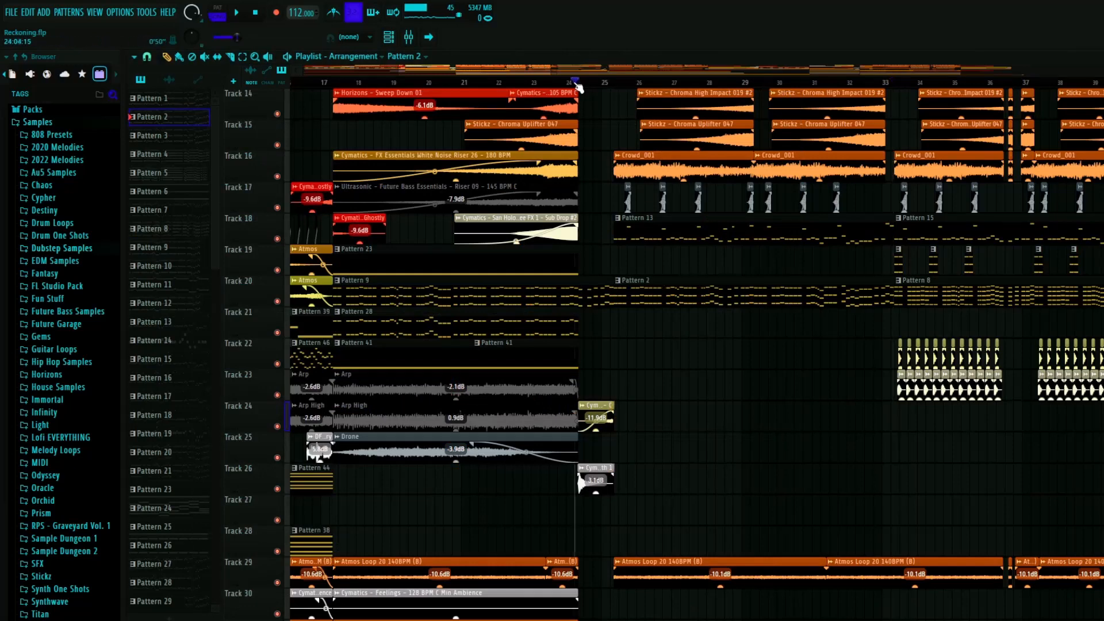
{"action": "key", "text": "space"}
{"action": "scroll", "coordinate": [561, 305], "scroll_direction": "up", "scroll_amount": 5}
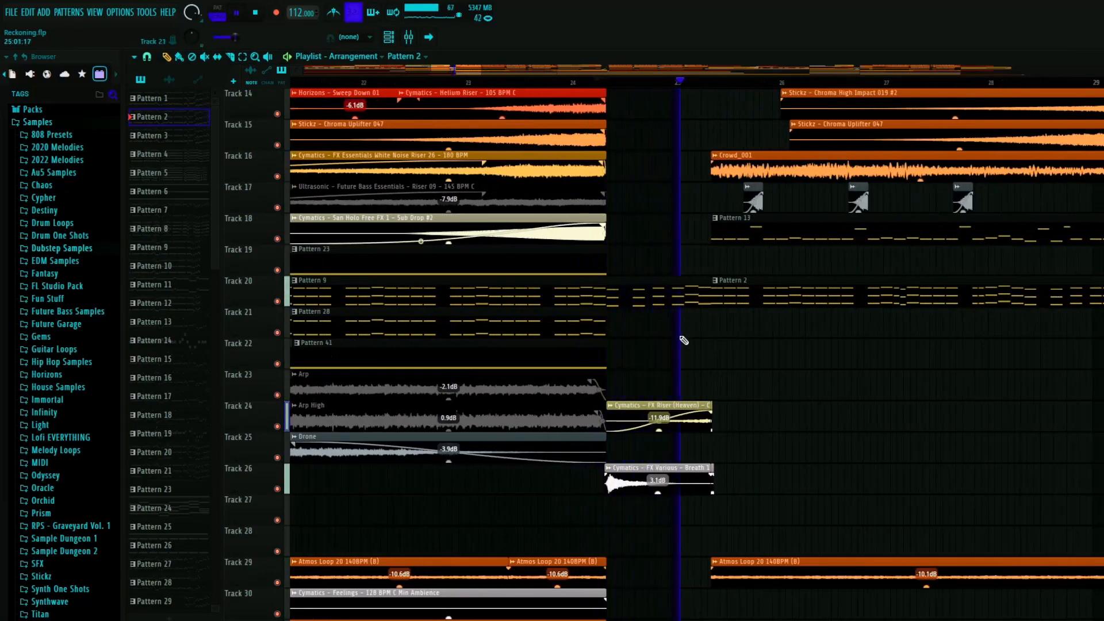
{"action": "scroll", "coordinate": [662, 322], "scroll_direction": "down", "scroll_amount": 5}
{"action": "key", "text": "space"}
- Solo Track 26 and play the Cymatics - FX Various - Breath 1 clip from just before its start
{"action": "scroll", "coordinate": [654, 295], "scroll_direction": "up", "scroll_amount": 3}
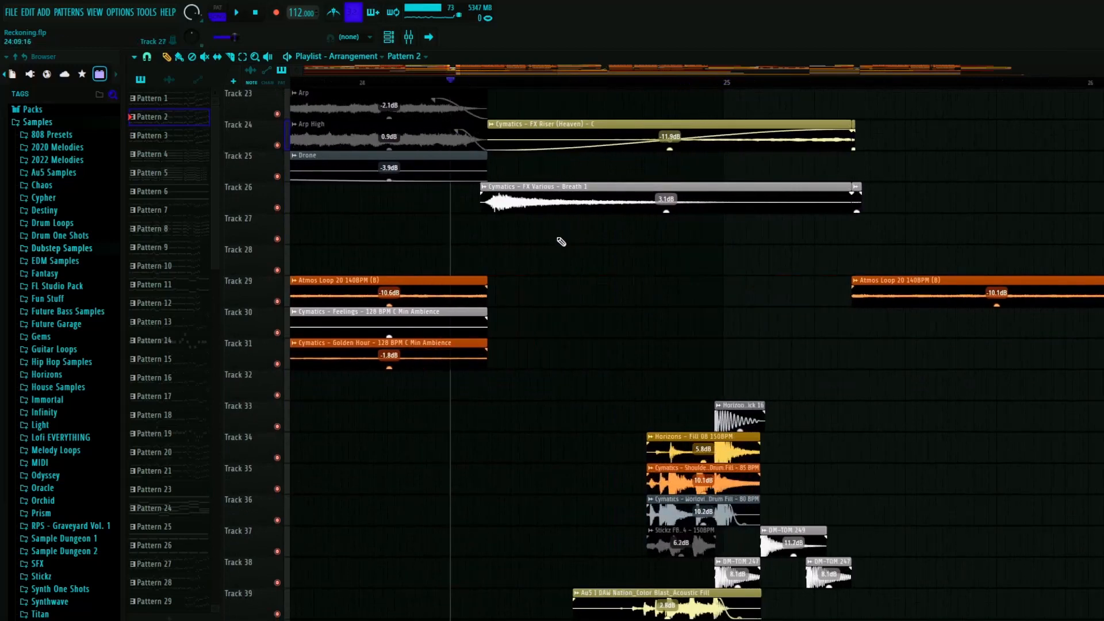
{"action": "scroll", "coordinate": [559, 240], "scroll_direction": "down", "scroll_amount": 3}
{"action": "scroll", "coordinate": [553, 239], "scroll_direction": "up", "scroll_amount": 3}
{"action": "scroll", "coordinate": [604, 566], "scroll_direction": "up", "scroll_amount": 1}
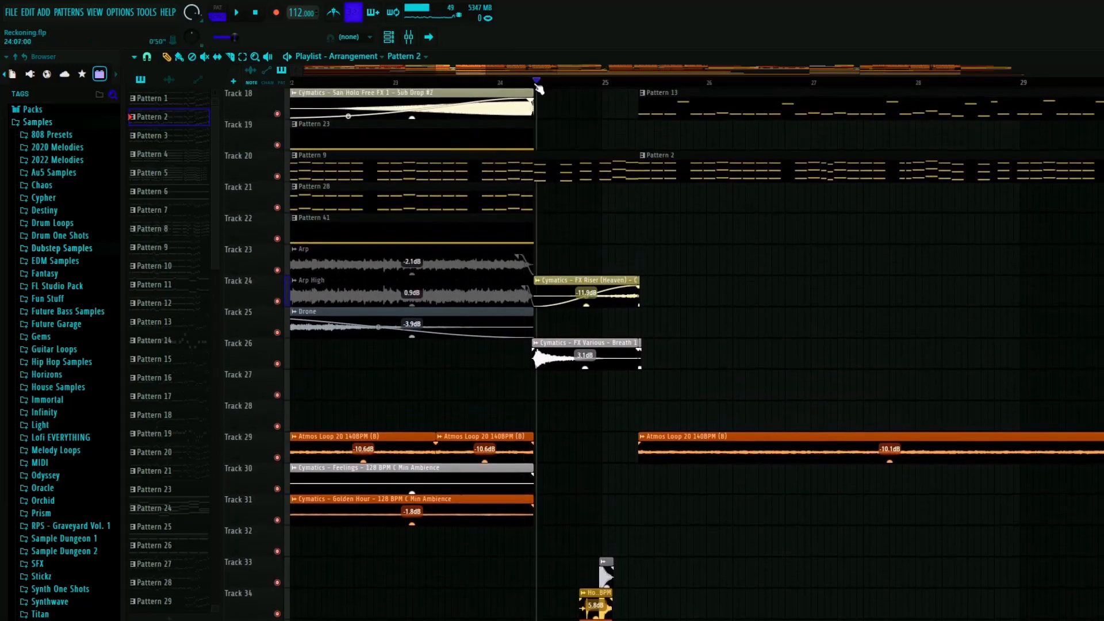
{"action": "scroll", "coordinate": [513, 278], "scroll_direction": "up", "scroll_amount": 3}
{"action": "left_click", "coordinate": [526, 84]}
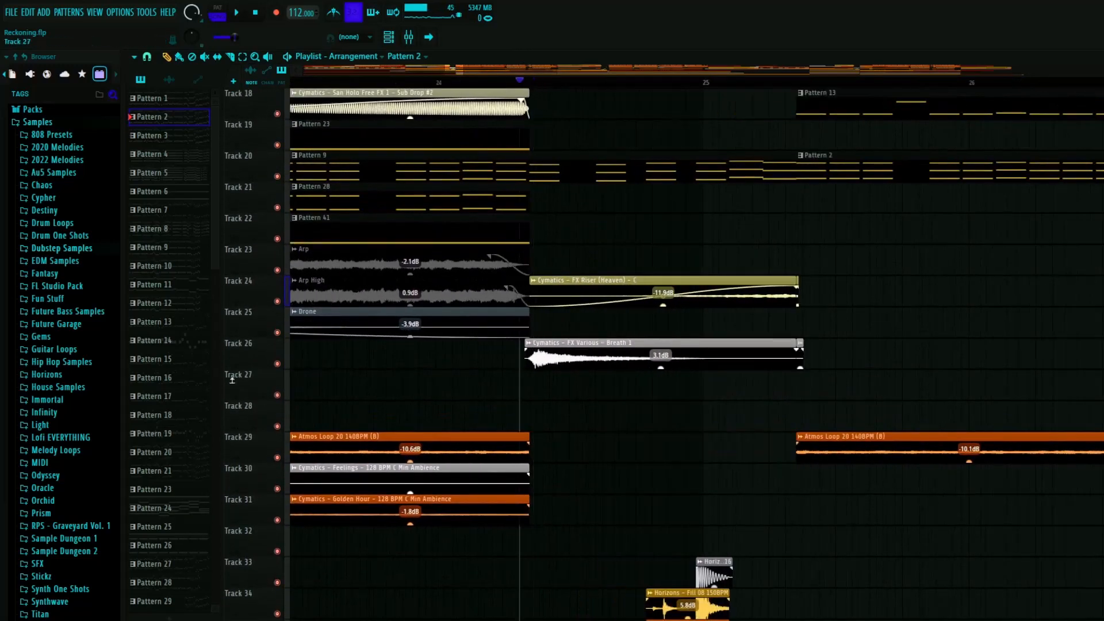
{"action": "right_click", "coordinate": [277, 364]}
{"action": "key", "text": "space"}
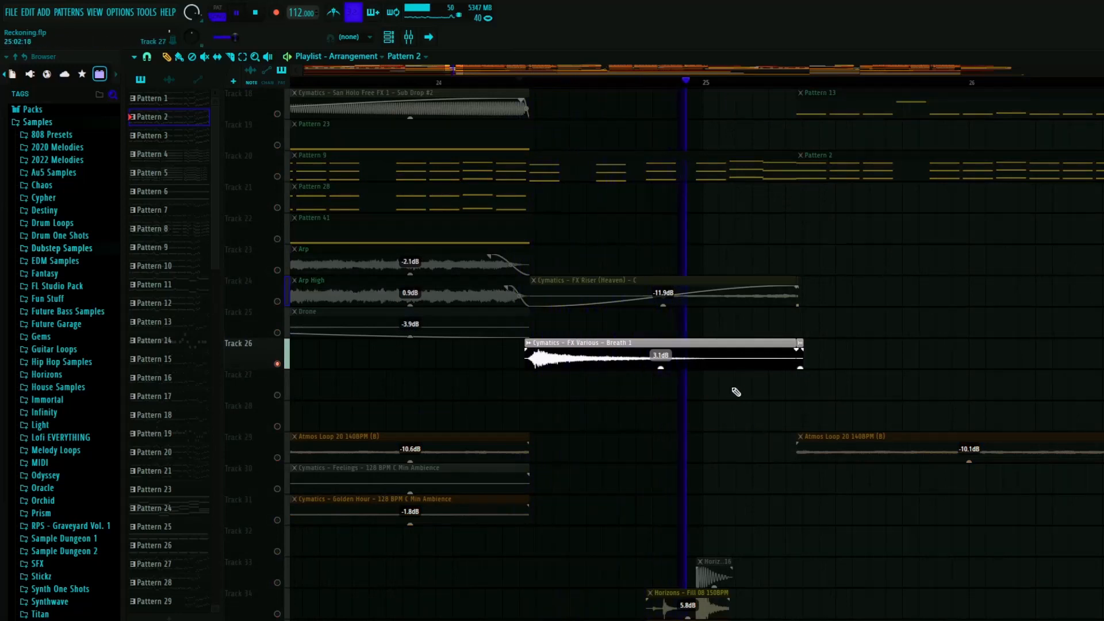
{"action": "key", "text": "space"}
- Solo Track 24, listen to the Cymatics - FX Riser (Heaven) clip, and restore all tracks
{"action": "right_click", "coordinate": [277, 301]}
{"action": "key", "text": "space"}
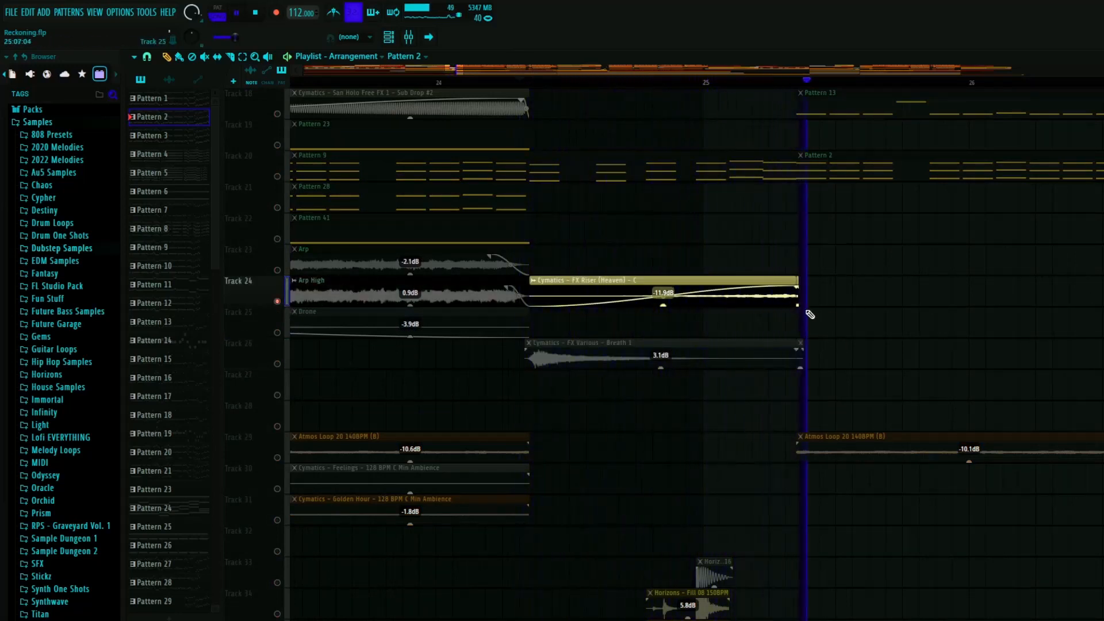
{"action": "key", "text": "space"}
{"action": "key", "text": "space"}
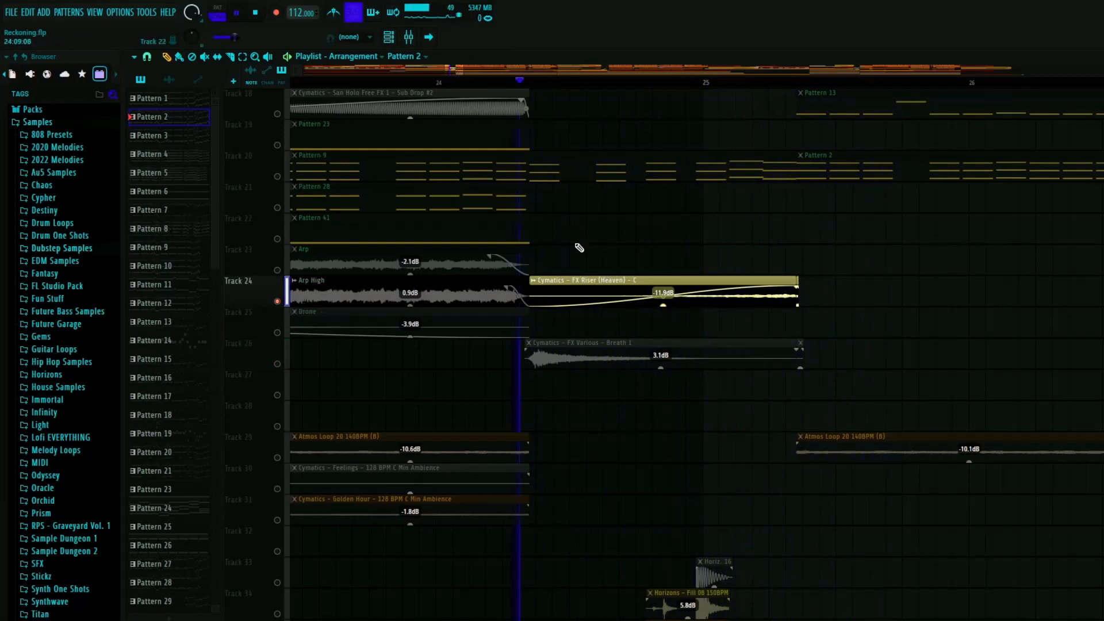
{"action": "key", "text": "space"}
{"action": "right_click", "coordinate": [277, 302]}
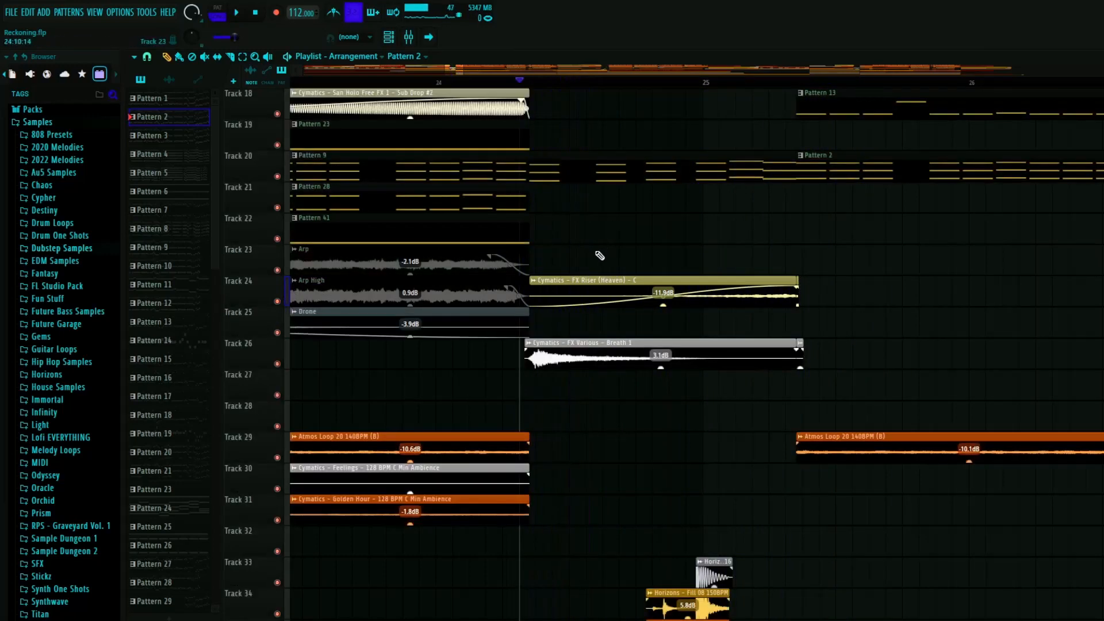
- Play the bar 24 transition with every track active, and stop near the start of the Pattern 2 clip
{"action": "scroll", "coordinate": [593, 299], "scroll_direction": "up", "scroll_amount": 2}
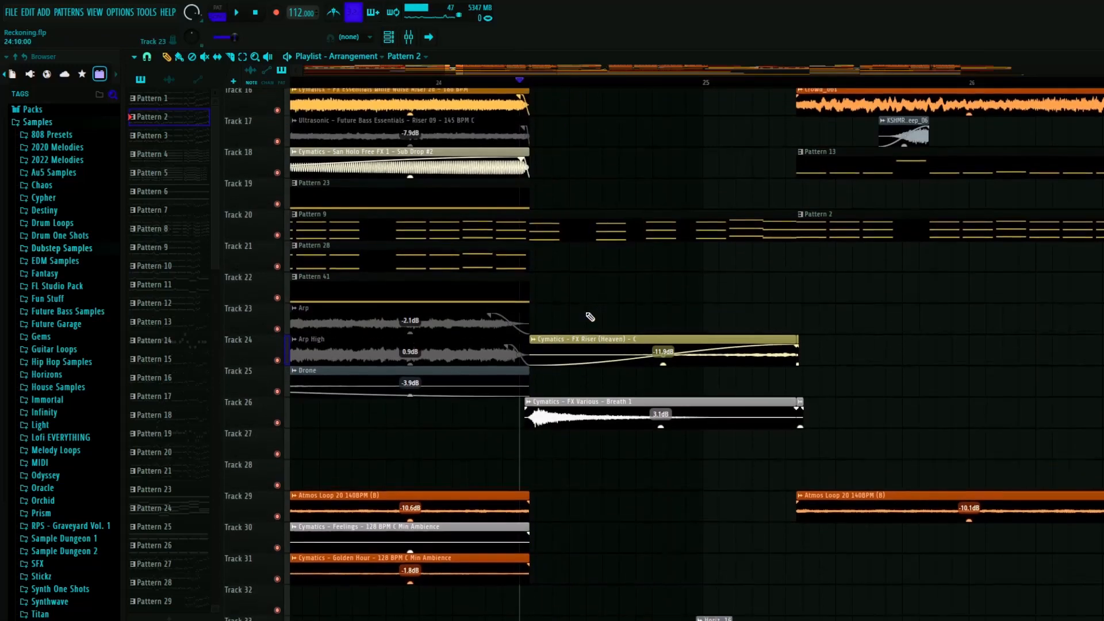
{"action": "key", "text": "space"}
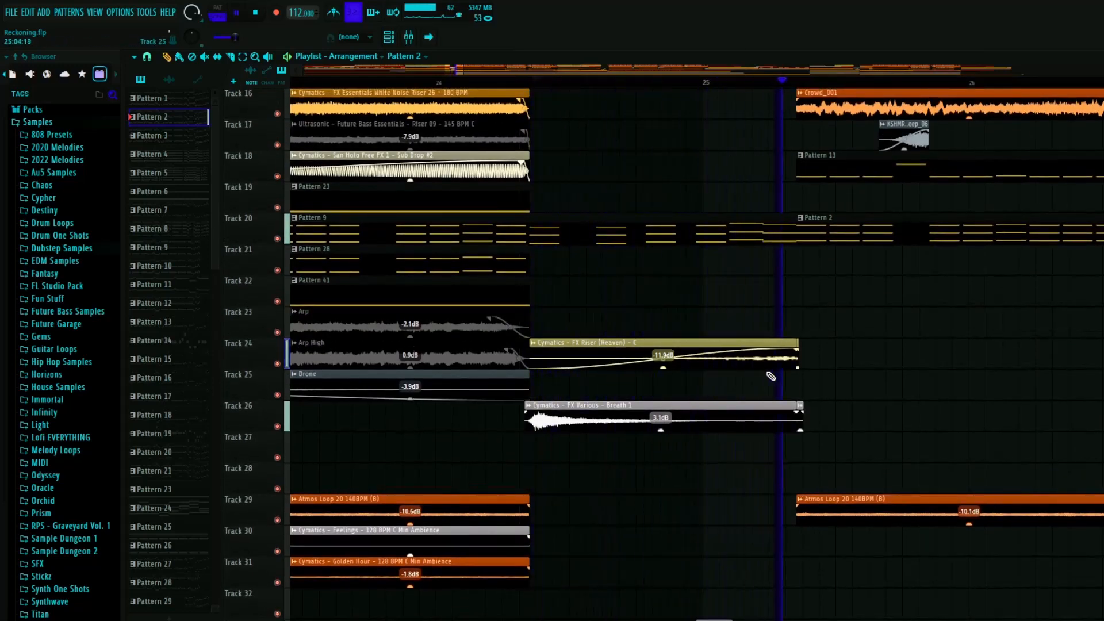
{"action": "key", "text": "space"}
- Solo Track 18 and play the San Holo Free FX 1 - Sub Drop #2 clip from about bar 23
{"action": "scroll", "coordinate": [593, 371], "scroll_direction": "up", "scroll_amount": 3}
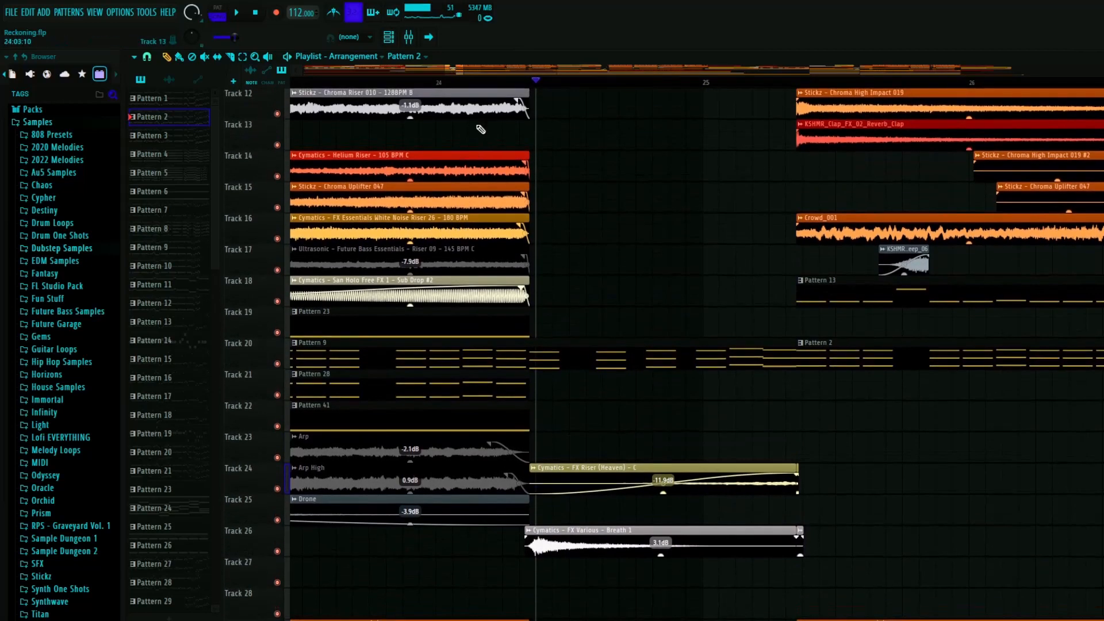
{"action": "scroll", "coordinate": [465, 131], "scroll_direction": "down", "scroll_amount": 3}
{"action": "left_click", "coordinate": [371, 86]}
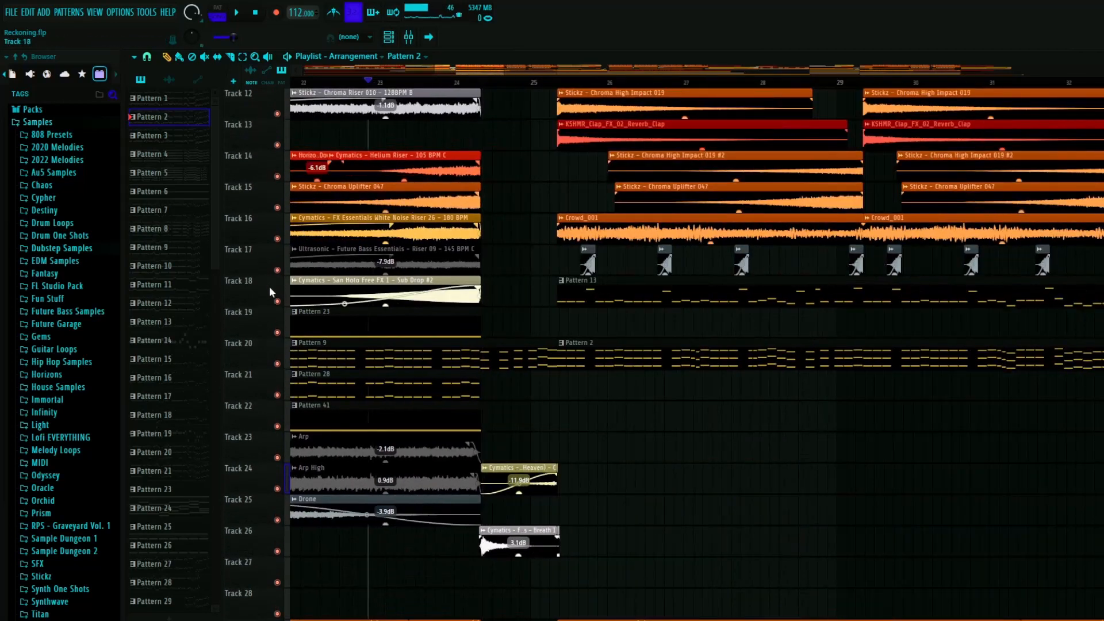
{"action": "right_click", "coordinate": [277, 301]}
{"action": "key", "text": "space"}
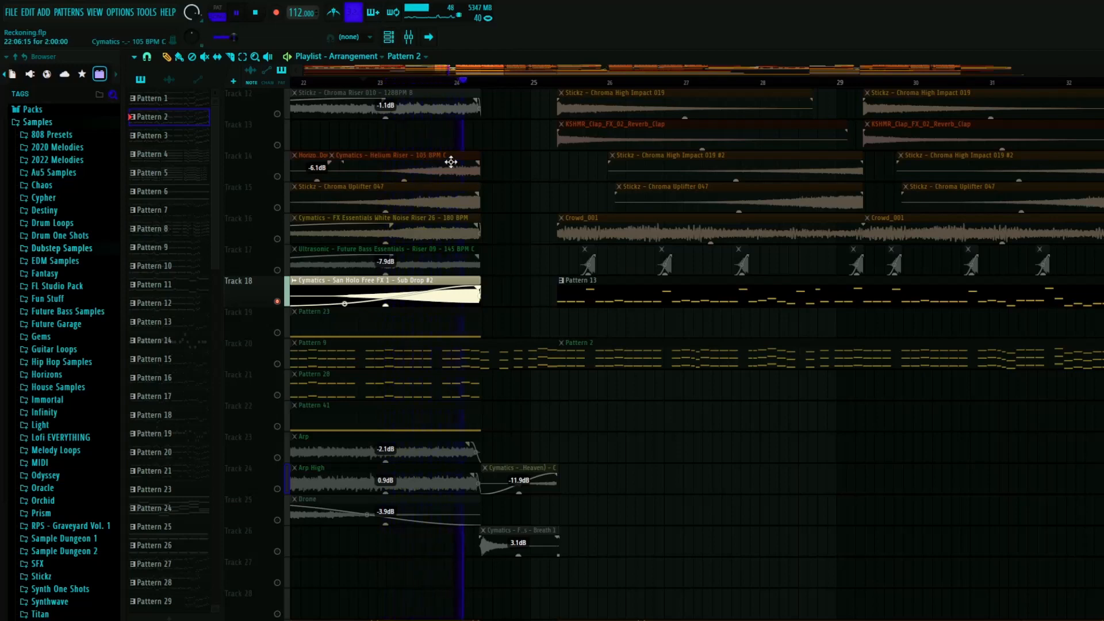
{"action": "key", "text": "space"}
- Examine the riser, fill and impact clips surrounding the soloed sub drop on Track 18
{"action": "scroll", "coordinate": [469, 318], "scroll_direction": "down", "scroll_amount": 3}
{"action": "scroll", "coordinate": [469, 318], "scroll_direction": "left", "scroll_amount": 2}
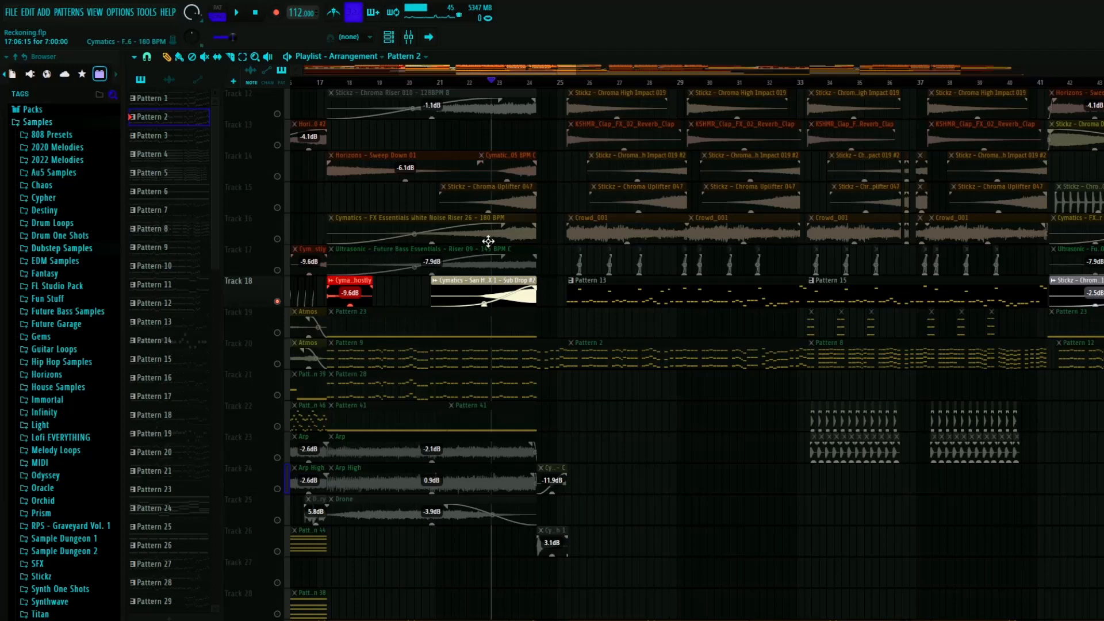
{"action": "scroll", "coordinate": [476, 299], "scroll_direction": "up", "scroll_amount": 4}
{"action": "scroll", "coordinate": [461, 456], "scroll_direction": "up", "scroll_amount": 4}
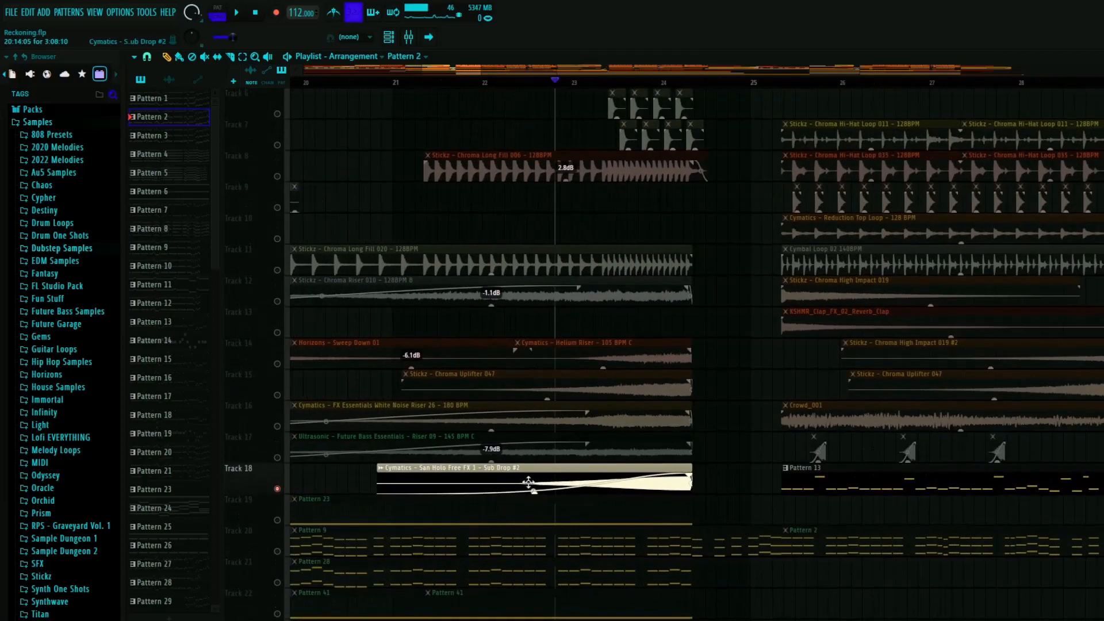
{"action": "scroll", "coordinate": [552, 340], "scroll_direction": "down", "scroll_amount": 5}
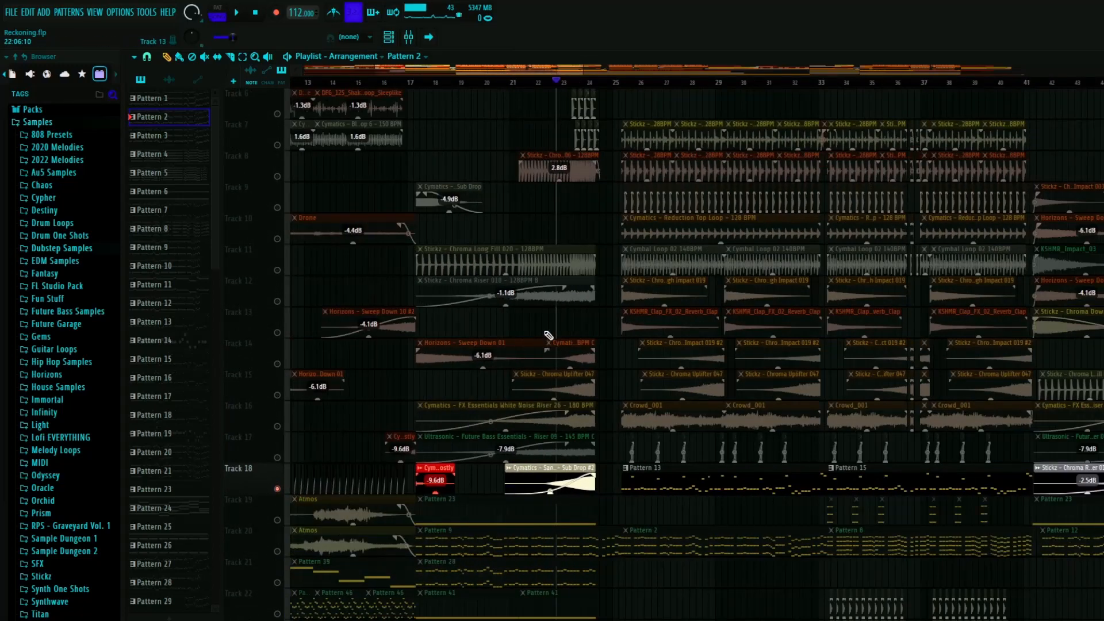
{"action": "scroll", "coordinate": [552, 340], "scroll_direction": "down", "scroll_amount": 5}
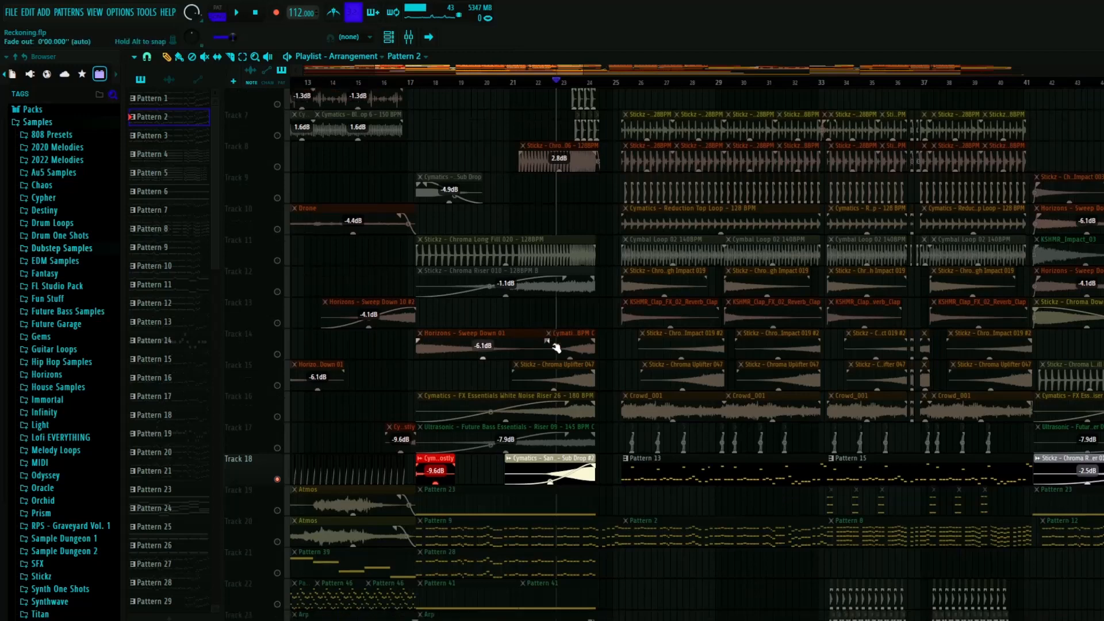
{"action": "scroll", "coordinate": [423, 231], "scroll_direction": "up", "scroll_amount": 3}
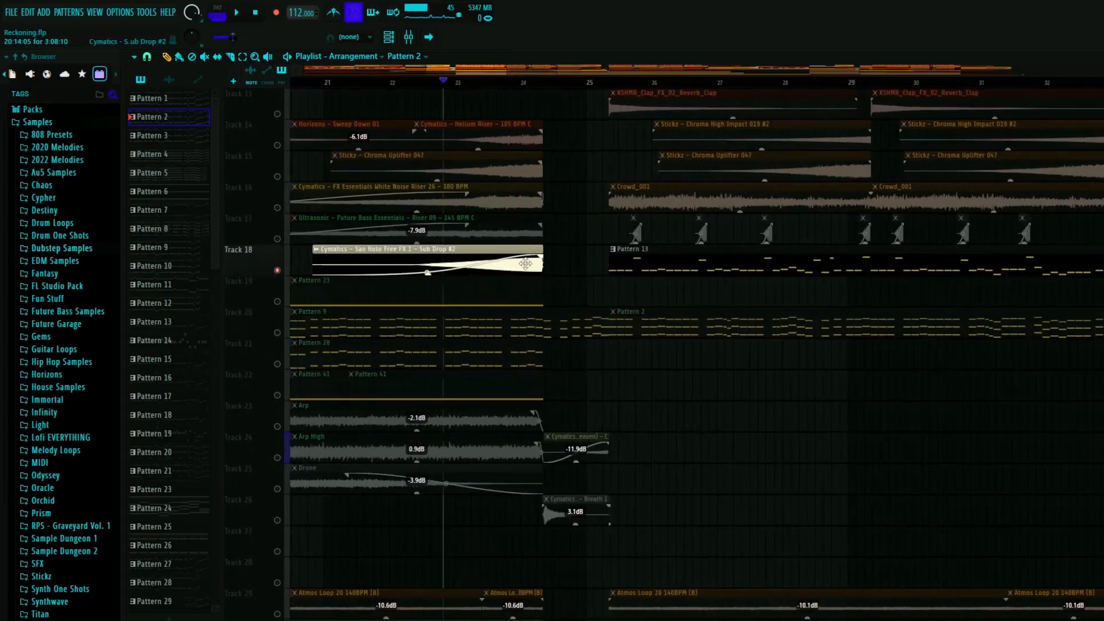
{"action": "scroll", "coordinate": [525, 263], "scroll_direction": "down", "scroll_amount": 2}
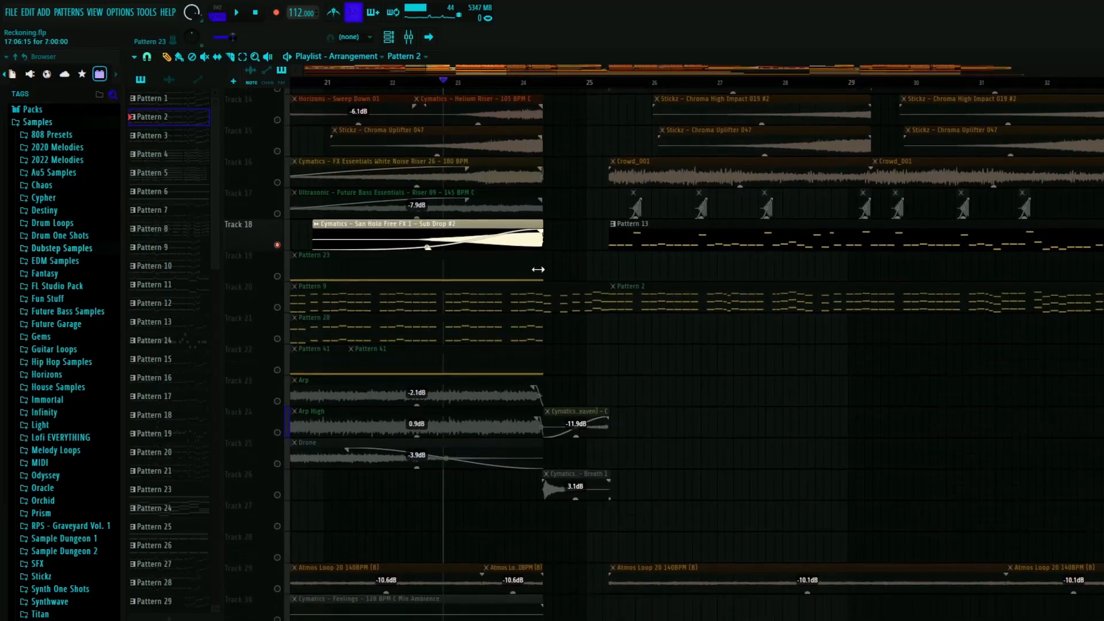
- Return playback to the end of the sub drop, unsolo Track 18, and examine the drum fill clips on Tracks 33 to 39
{"action": "left_click", "coordinate": [541, 82]}
{"action": "left_click", "coordinate": [278, 208], "text": "ctrl"}
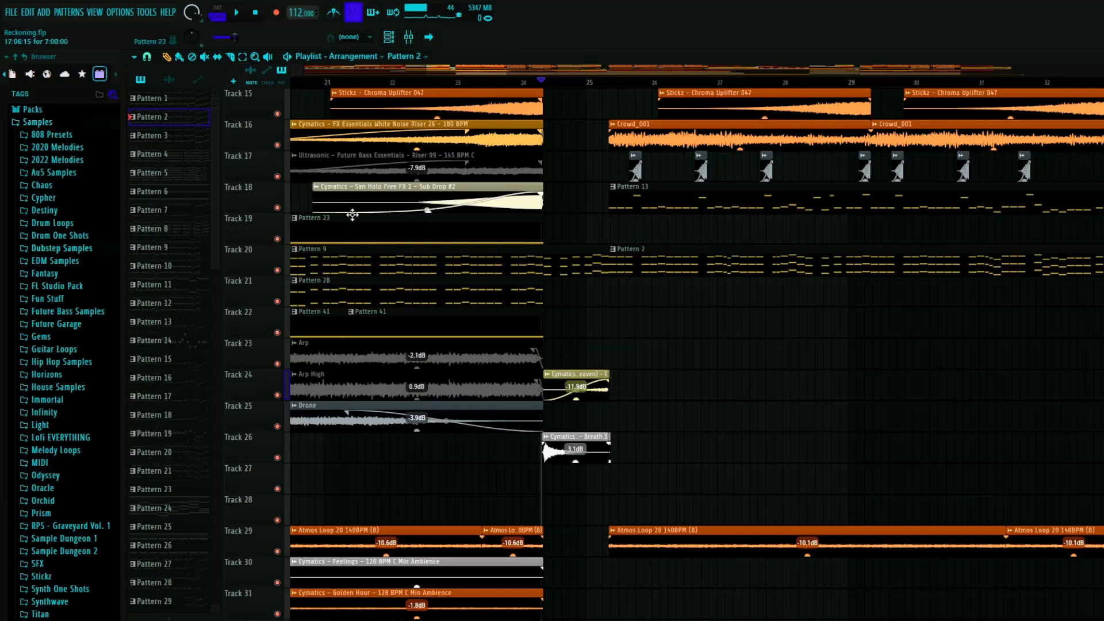
{"action": "scroll", "coordinate": [652, 207], "scroll_direction": "down", "scroll_amount": 15}
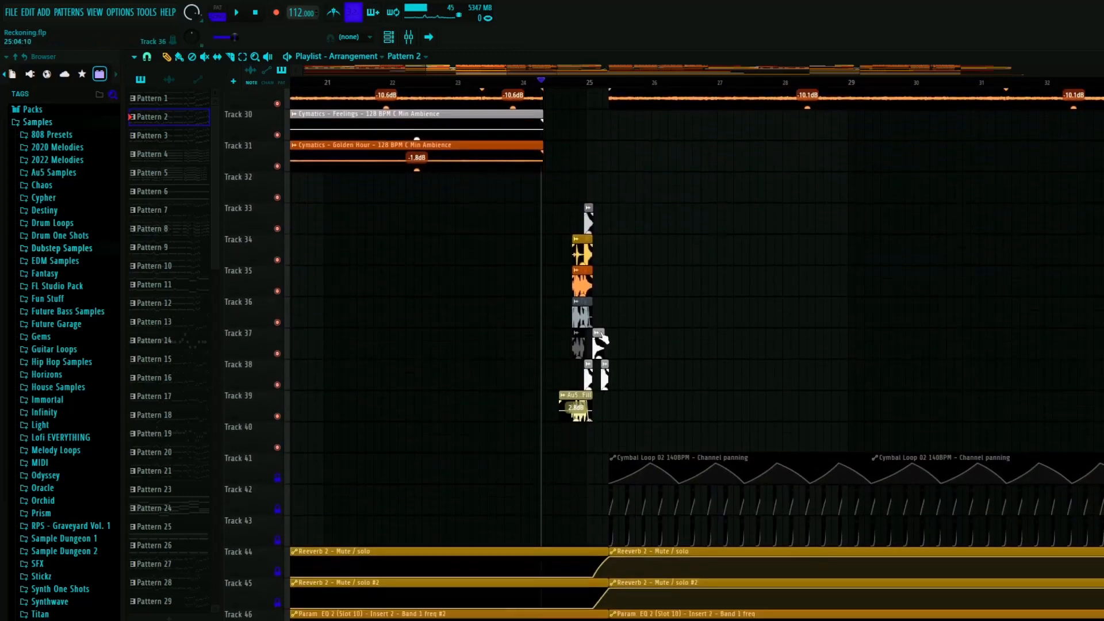
{"action": "scroll", "coordinate": [601, 326], "scroll_direction": "down", "scroll_amount": 7}
{"action": "scroll", "coordinate": [609, 316], "scroll_direction": "up", "scroll_amount": 5}
{"action": "scroll", "coordinate": [517, 288], "scroll_direction": "up", "scroll_amount": 9}
{"action": "scroll", "coordinate": [502, 283], "scroll_direction": "up", "scroll_amount": 6}
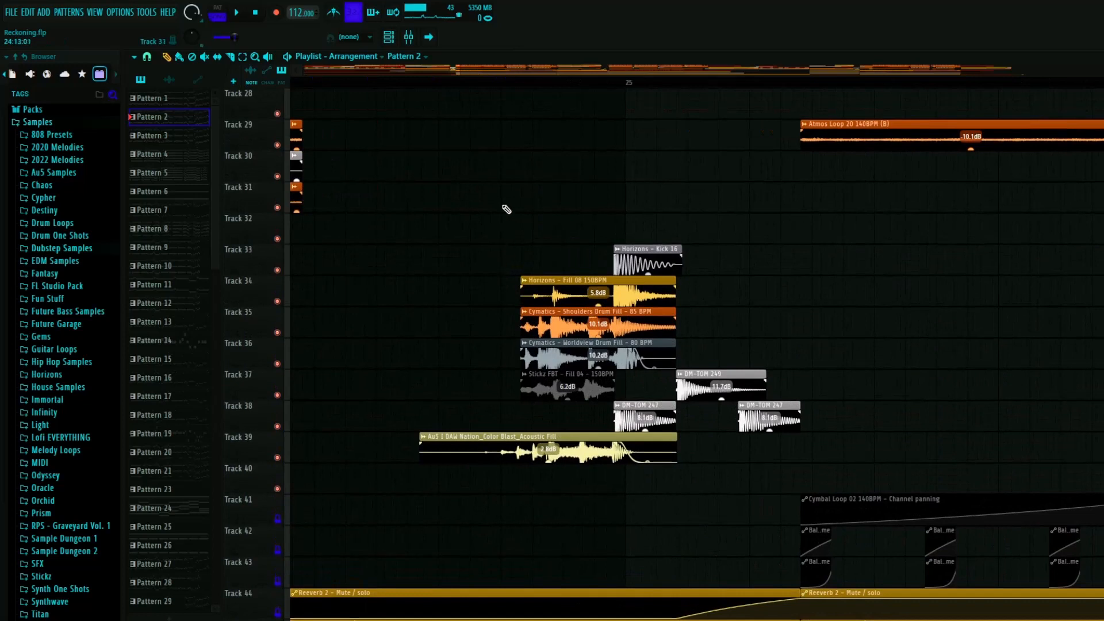
{"action": "scroll", "coordinate": [453, 185], "scroll_direction": "down", "scroll_amount": 4}
- Solo Tracks 33 to 39 together and play the layered drum fill leading into bar 25
{"action": "left_click", "coordinate": [428, 83]}
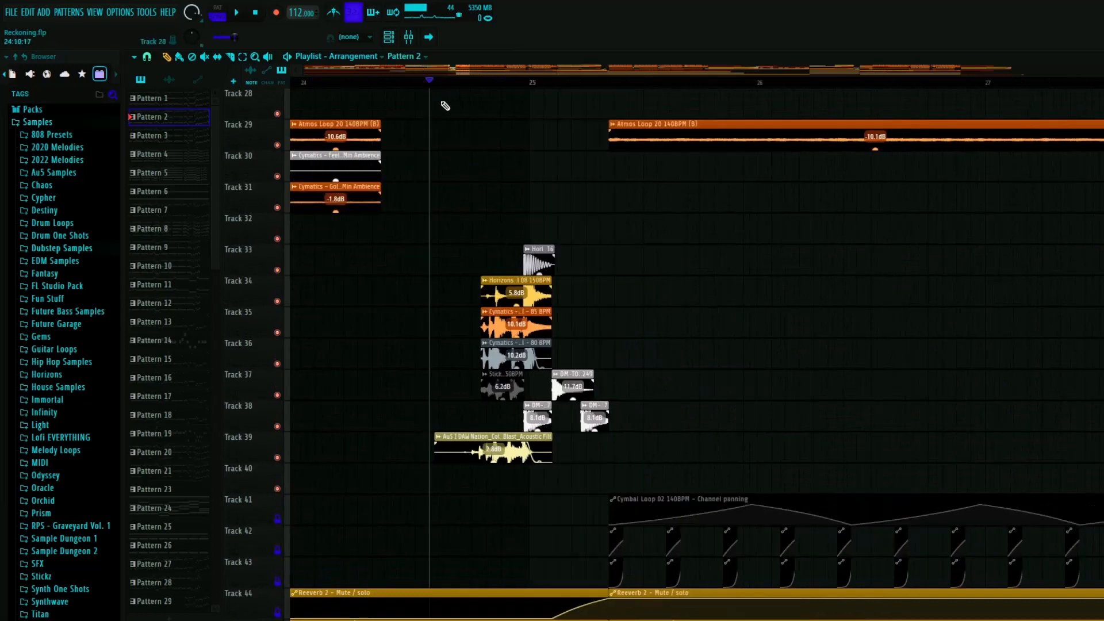
{"action": "right_click", "coordinate": [276, 457]}
{"action": "left_click_drag", "start_coordinate": [277, 428], "coordinate": [277, 270]}
{"action": "key", "text": "space"}
{"action": "scroll", "coordinate": [540, 380], "scroll_direction": "up", "scroll_amount": 5}
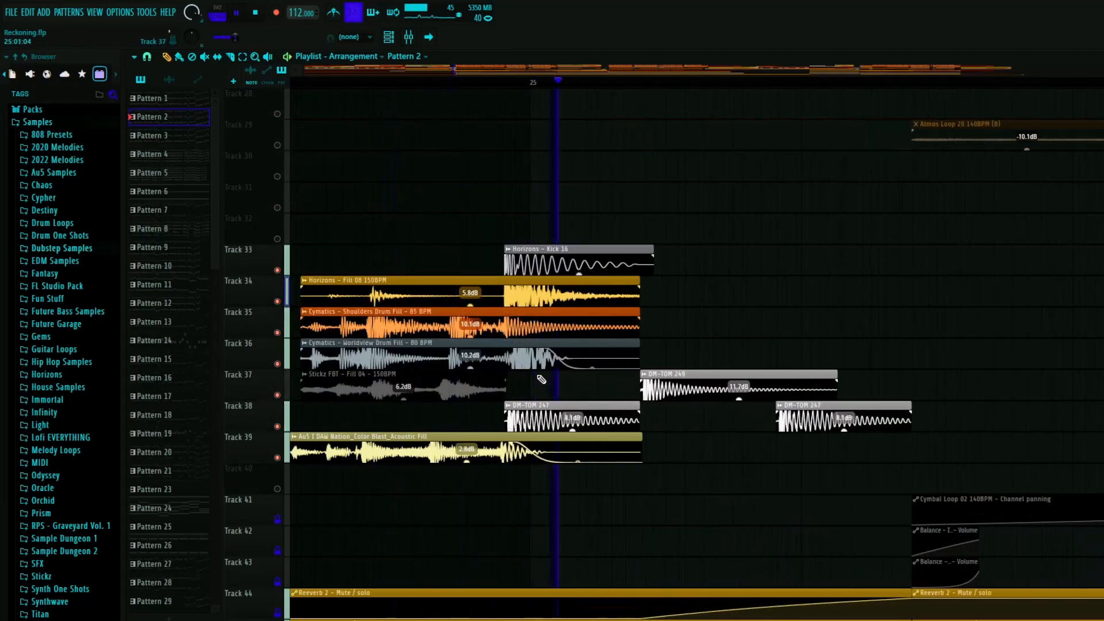
{"action": "scroll", "coordinate": [541, 379], "scroll_direction": "down", "scroll_amount": 5}
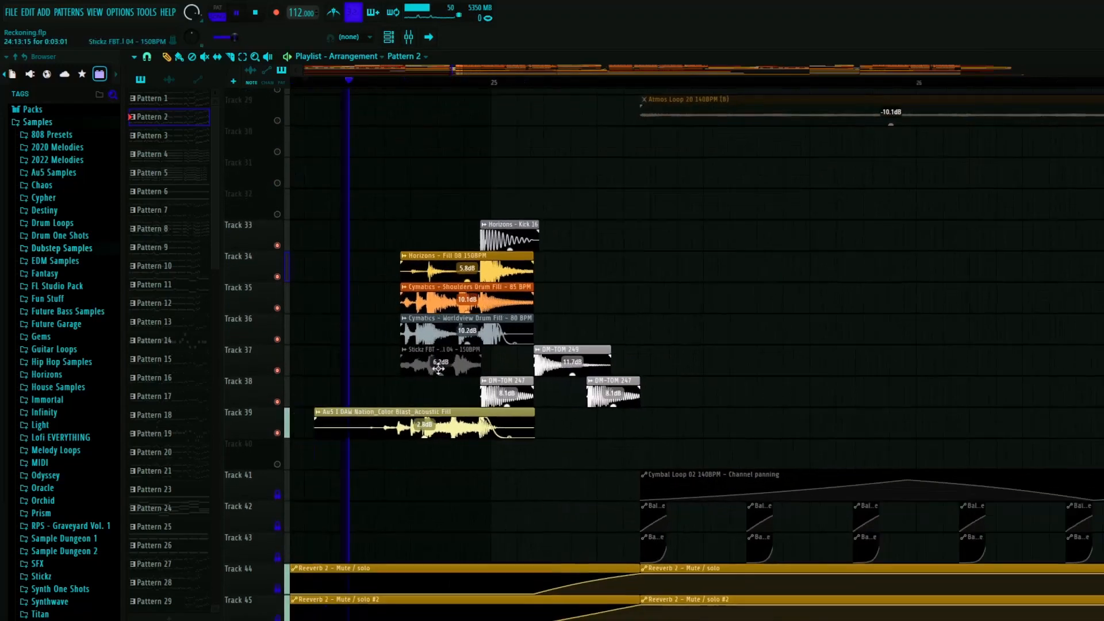
{"action": "scroll", "coordinate": [438, 368], "scroll_direction": "down", "scroll_amount": 2}
{"action": "key", "text": "space"}
- Solo only Track 39 and play the Au5 I DAW Nation_Color Blast_Acoustic Fill clip
{"action": "right_click", "coordinate": [278, 428]}
{"action": "left_click", "coordinate": [359, 82]}
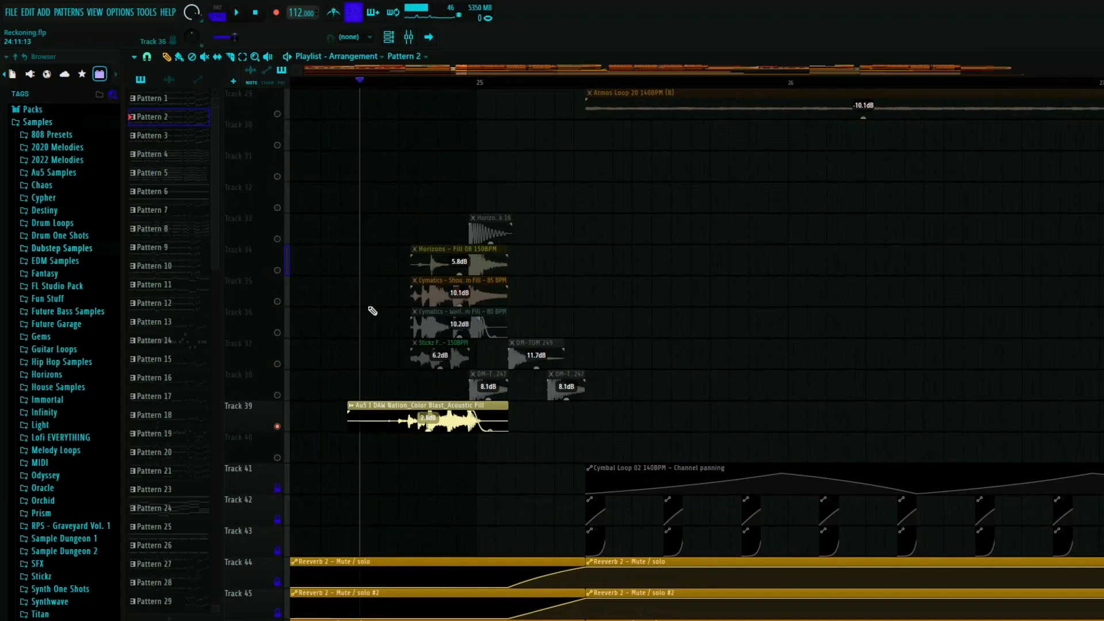
{"action": "scroll", "coordinate": [380, 397], "scroll_direction": "up", "scroll_amount": 3}
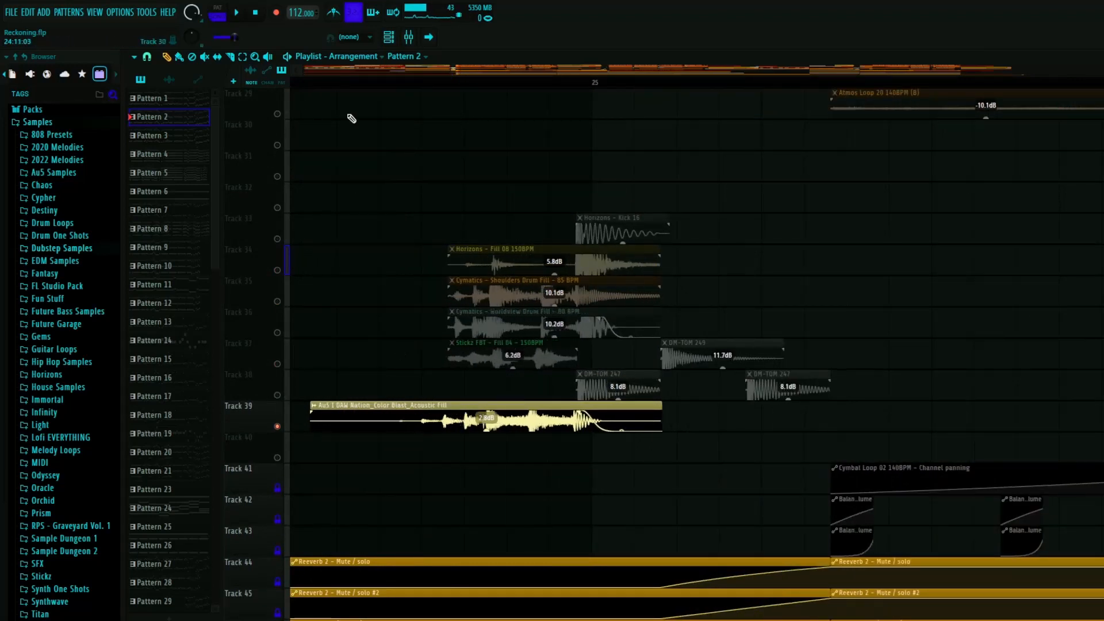
{"action": "key", "text": "space"}
{"action": "key", "text": "space"}
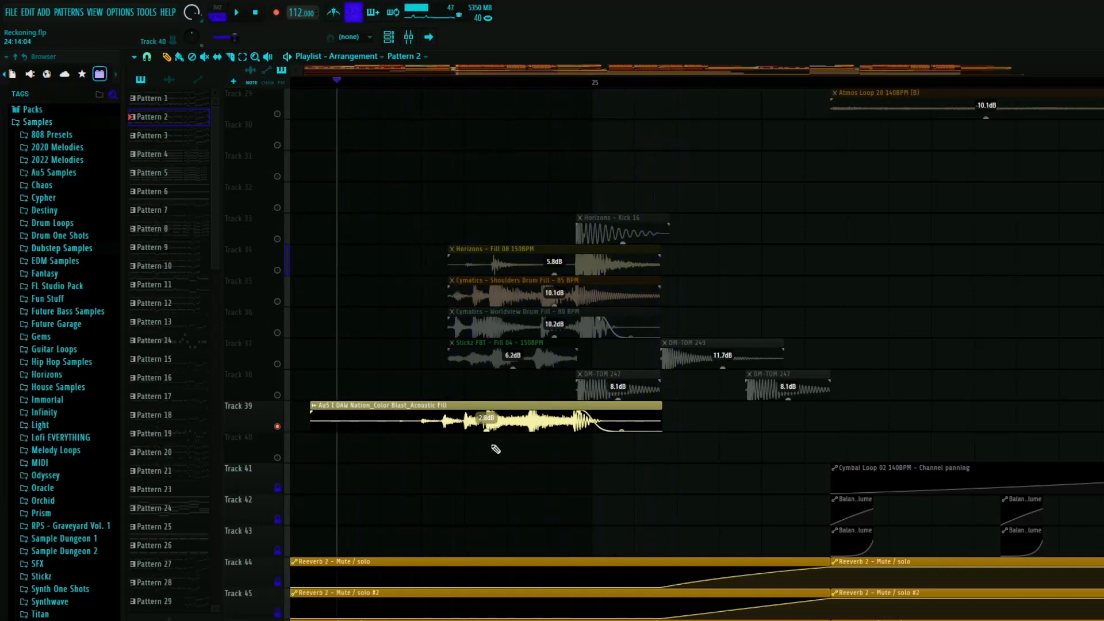
- Open the Color Blast Acoustic Fill clip's channel settings, check its time stretching controls, and close them
{"action": "scroll", "coordinate": [472, 398], "scroll_direction": "down", "scroll_amount": 5}
{"action": "left_click", "coordinate": [473, 410]}
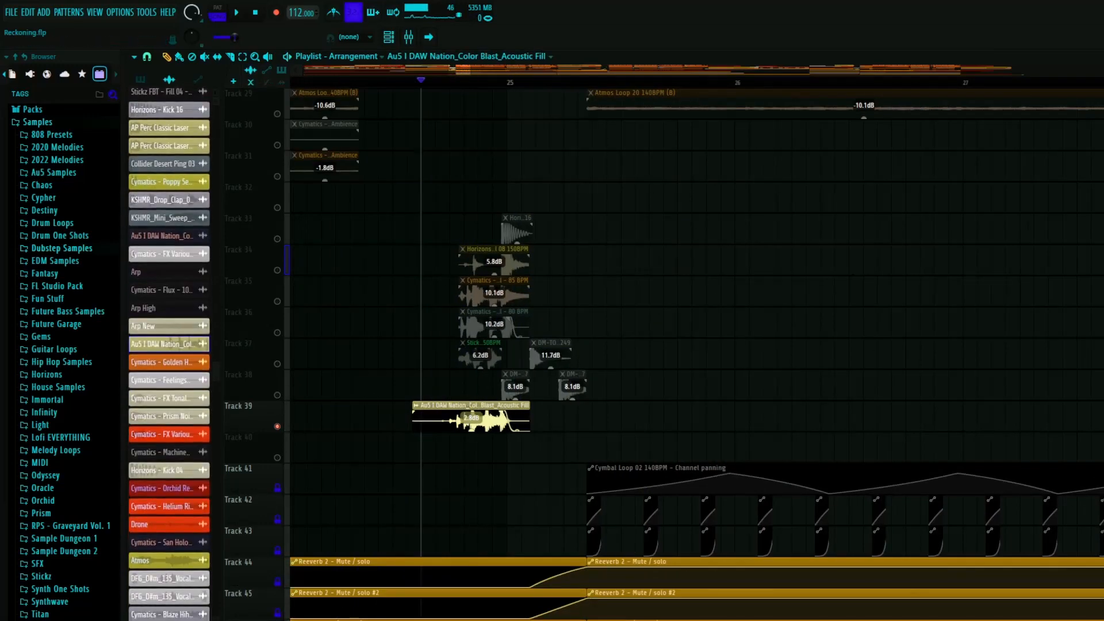
{"action": "double_click", "coordinate": [473, 410]}
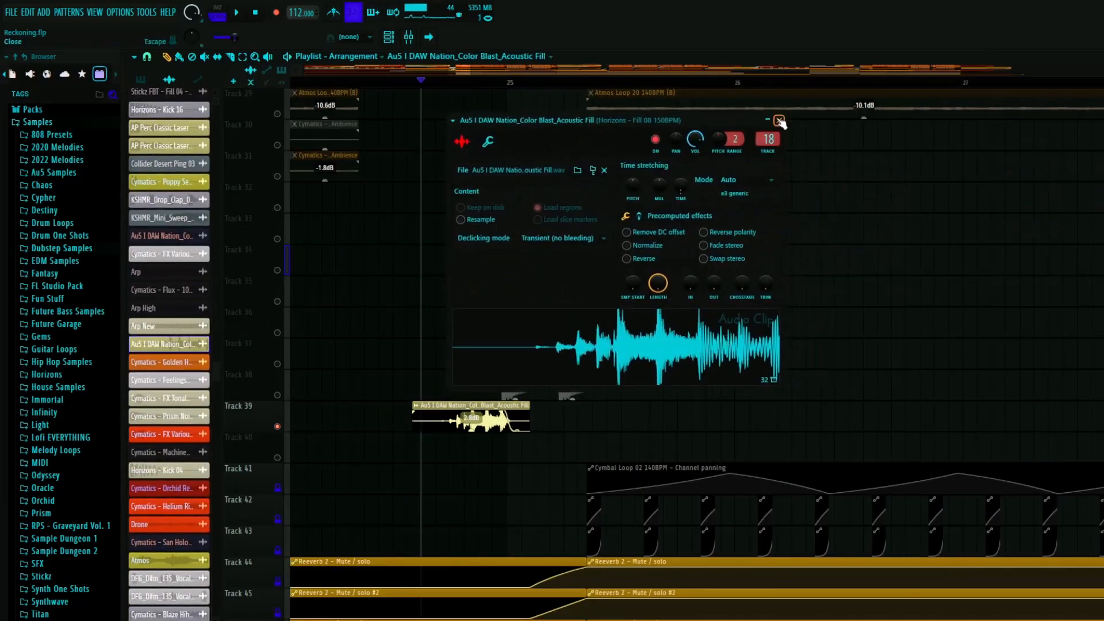
{"action": "left_click_drag", "start_coordinate": [681, 186], "coordinate": [680, 202]}
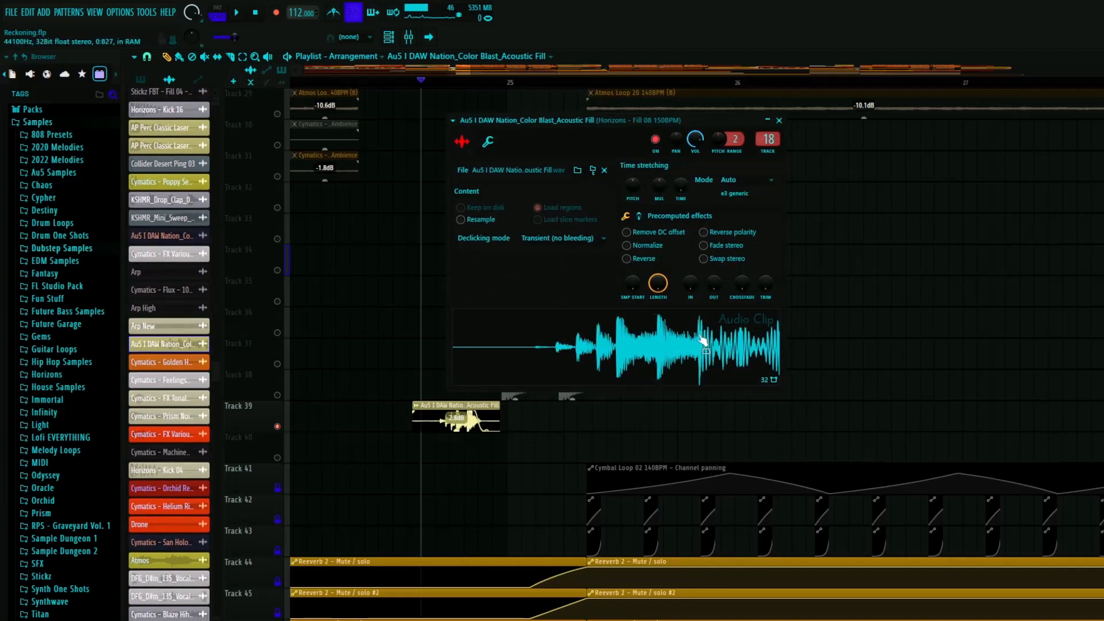
{"action": "left_click", "coordinate": [779, 120]}
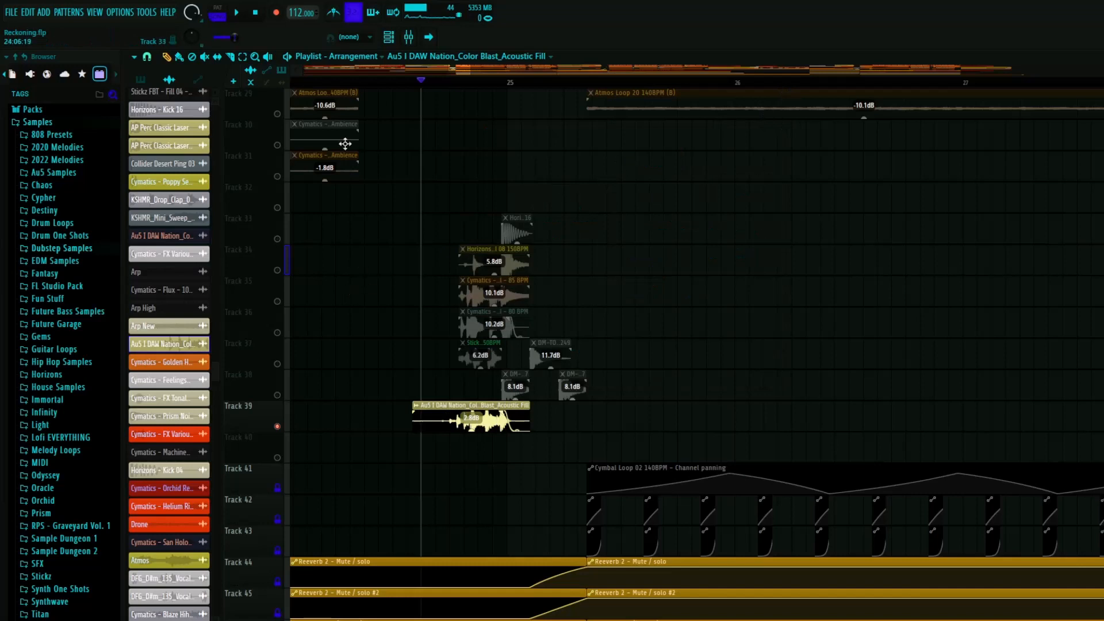
- Solo Tracks 37 and 38 and play the DM-TOM 247 and DM-TOM 249 clips around bar 25
{"action": "left_click", "coordinate": [277, 392]}
{"action": "scroll", "coordinate": [429, 394], "scroll_direction": "up", "scroll_amount": 3, "text": "ctrl"}
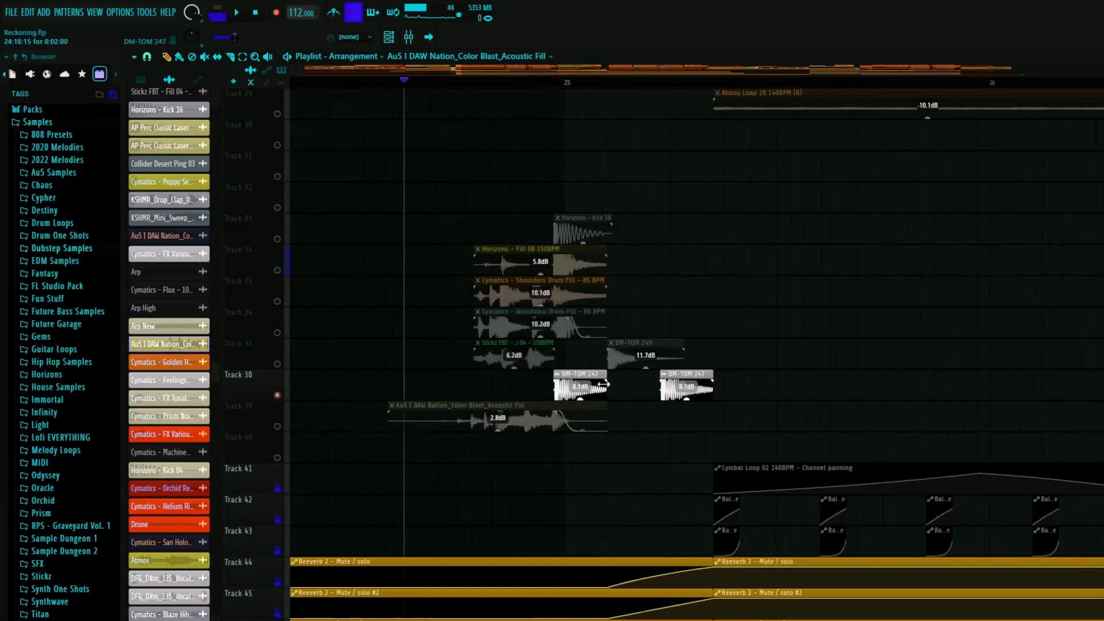
{"action": "left_click", "coordinate": [277, 364]}
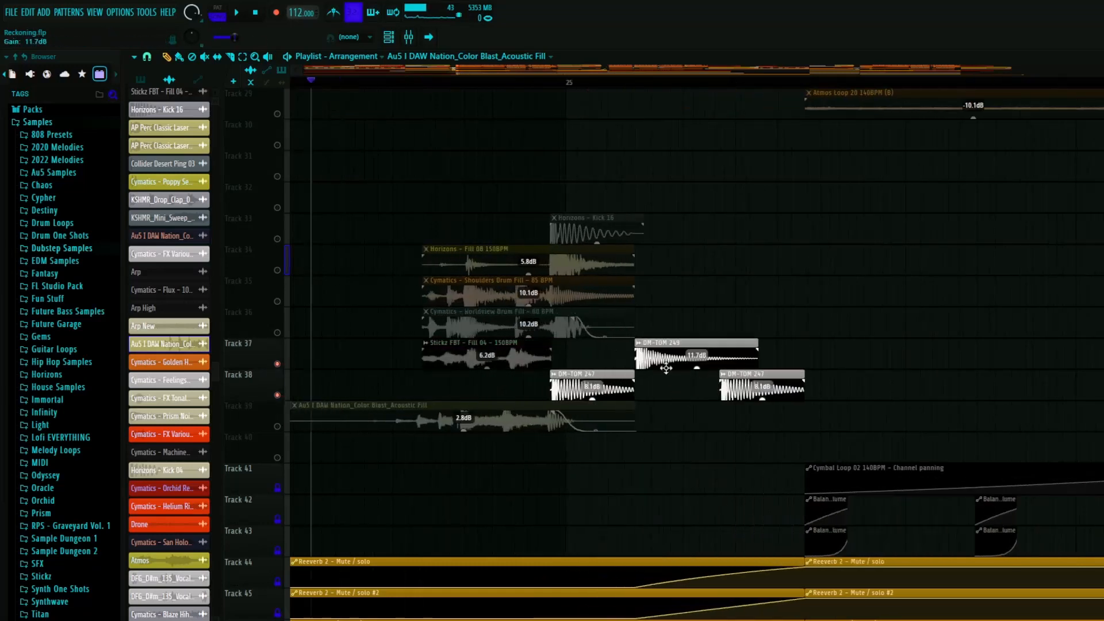
{"action": "left_click", "coordinate": [492, 82]}
{"action": "key", "text": "space"}
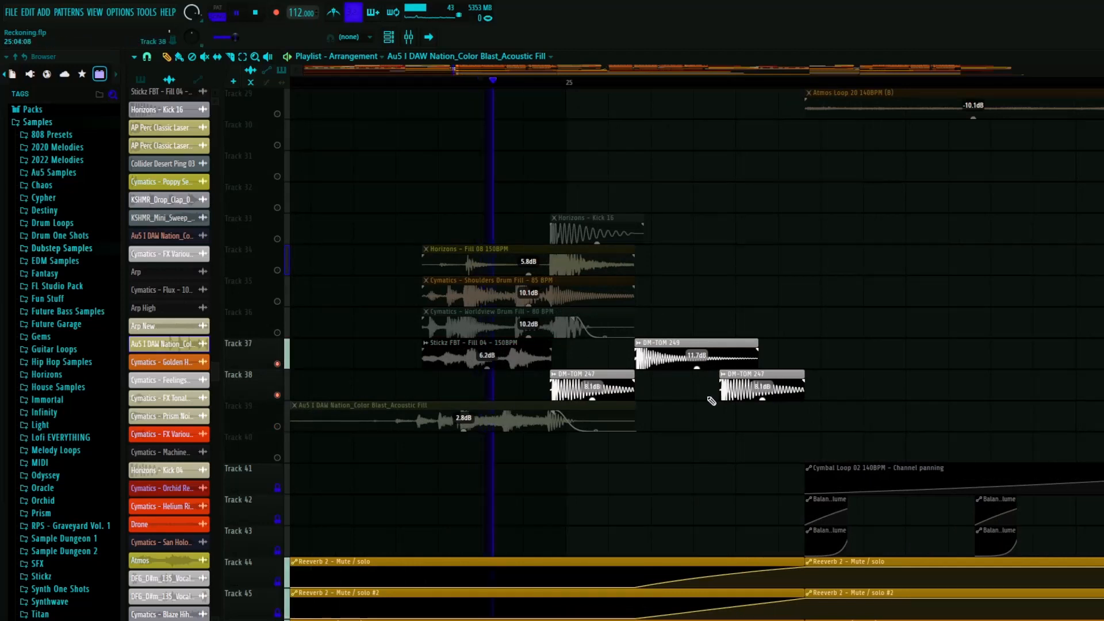
{"action": "key", "text": "space"}
{"action": "left_click", "coordinate": [565, 82]}
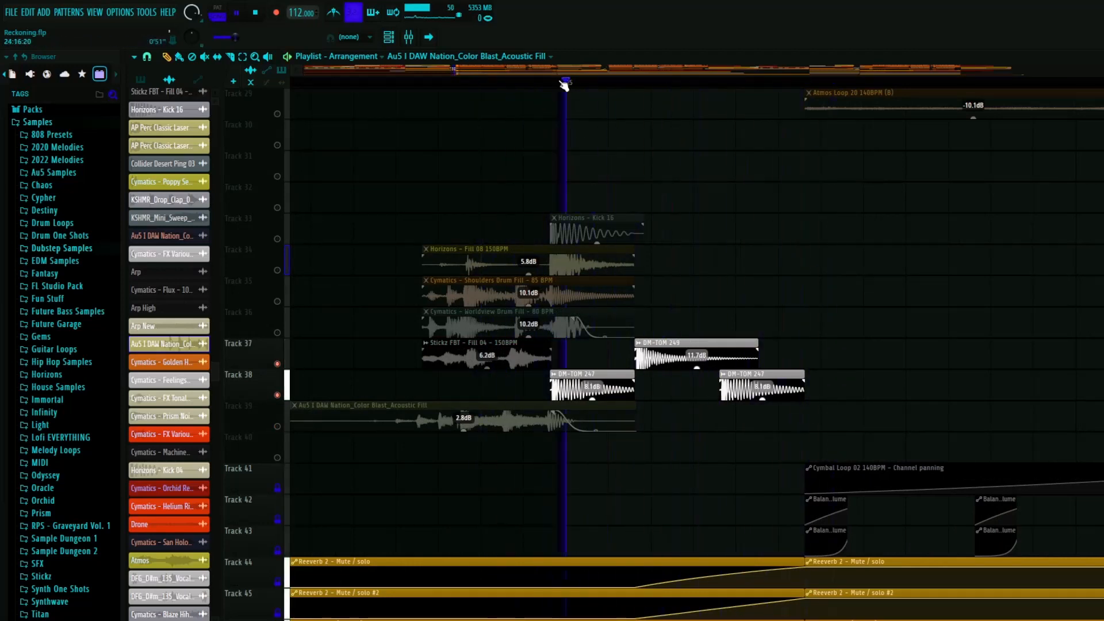
- Solo only Track 37, play it from before the Stickz FBT - Fill 04 clip, and inspect that clip's channel settings
{"action": "left_click", "coordinate": [396, 83]}
{"action": "right_click", "coordinate": [277, 364]}
{"action": "key", "text": "space"}
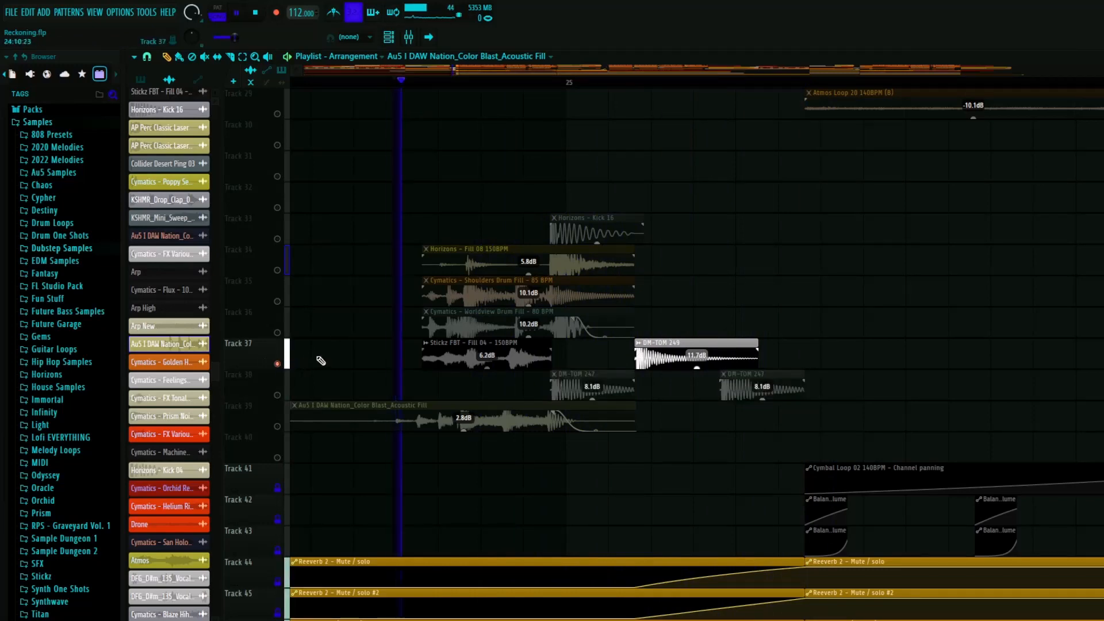
{"action": "key", "text": "space"}
{"action": "double_click", "coordinate": [482, 341]}
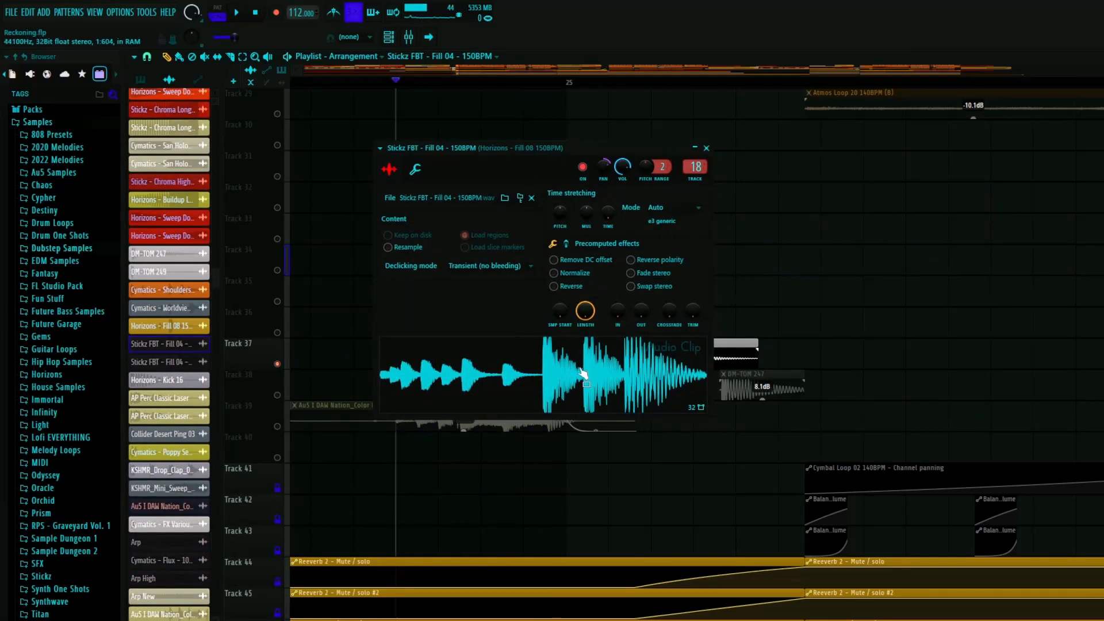
{"action": "key", "text": "ctrl+z"}
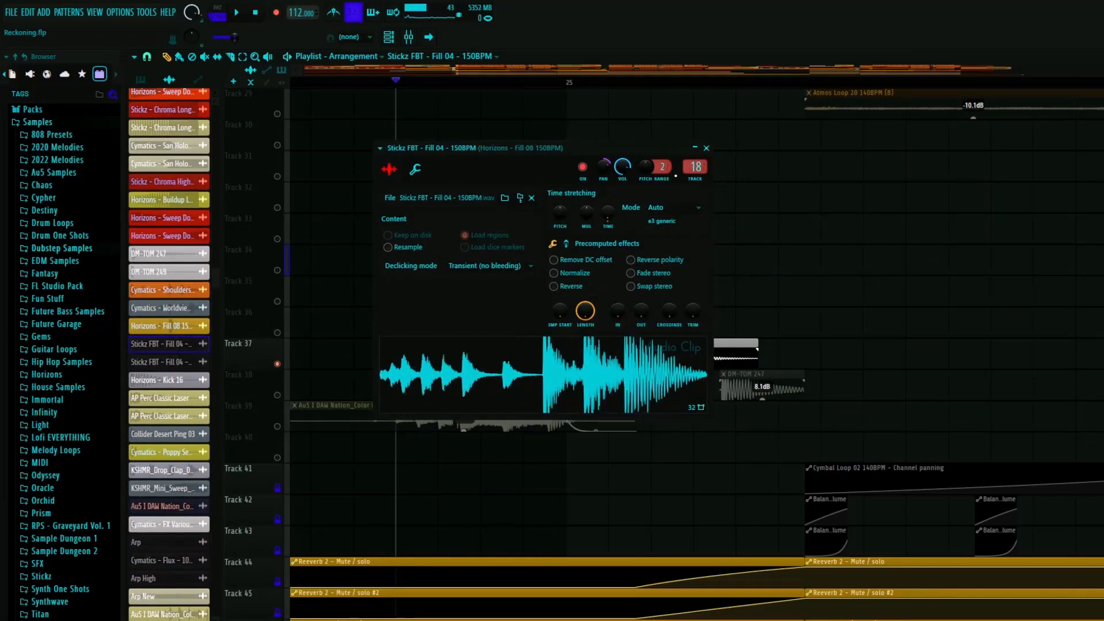
{"action": "left_click", "coordinate": [707, 149]}
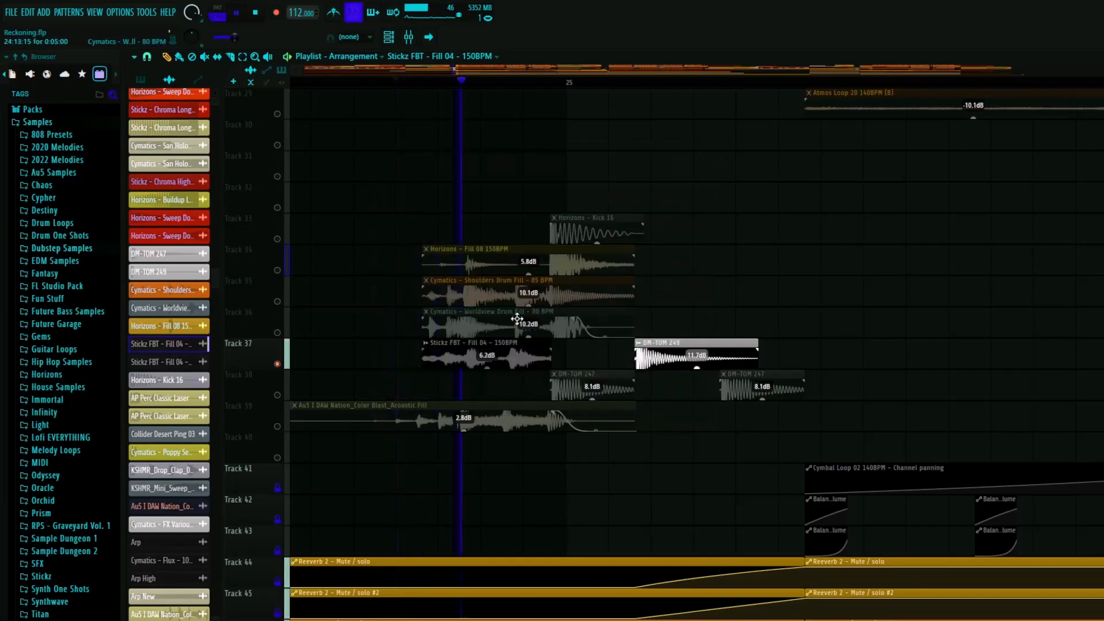
- Solo only Track 36, play the Cymatics - Worldview Drum Fill clip, and inspect its channel settings
{"action": "left_click", "coordinate": [278, 426]}
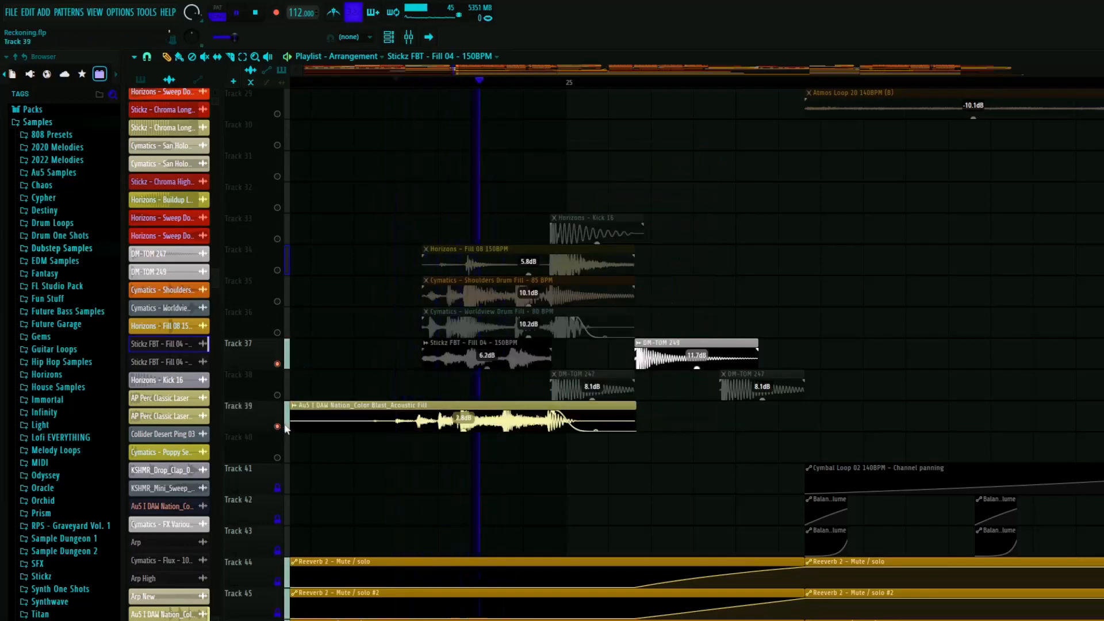
{"action": "right_click", "coordinate": [277, 332]}
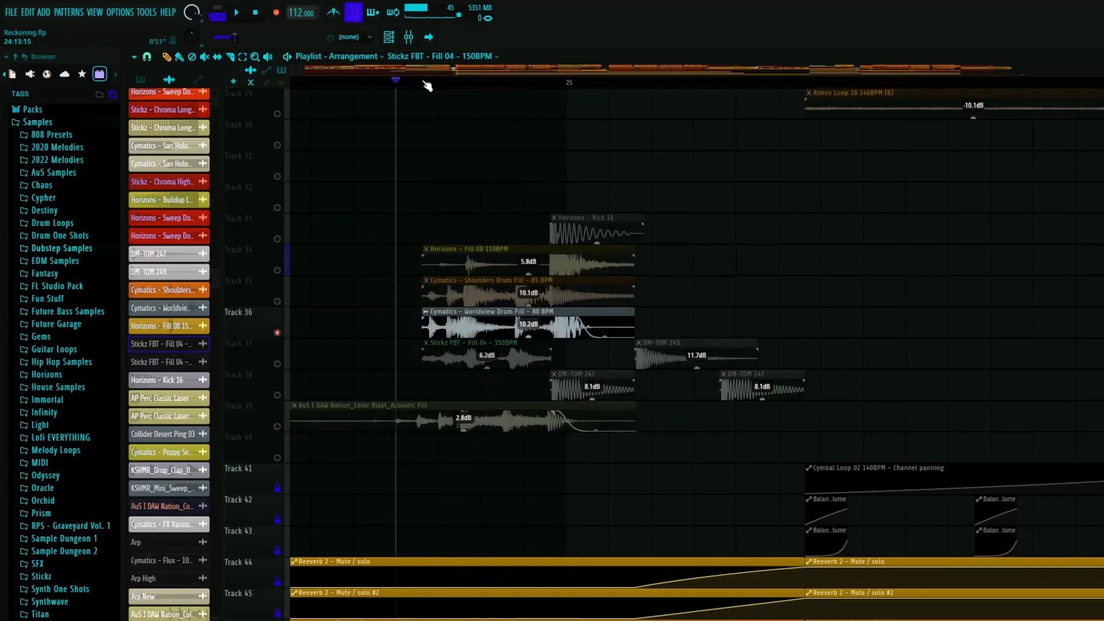
{"action": "key", "text": "space"}
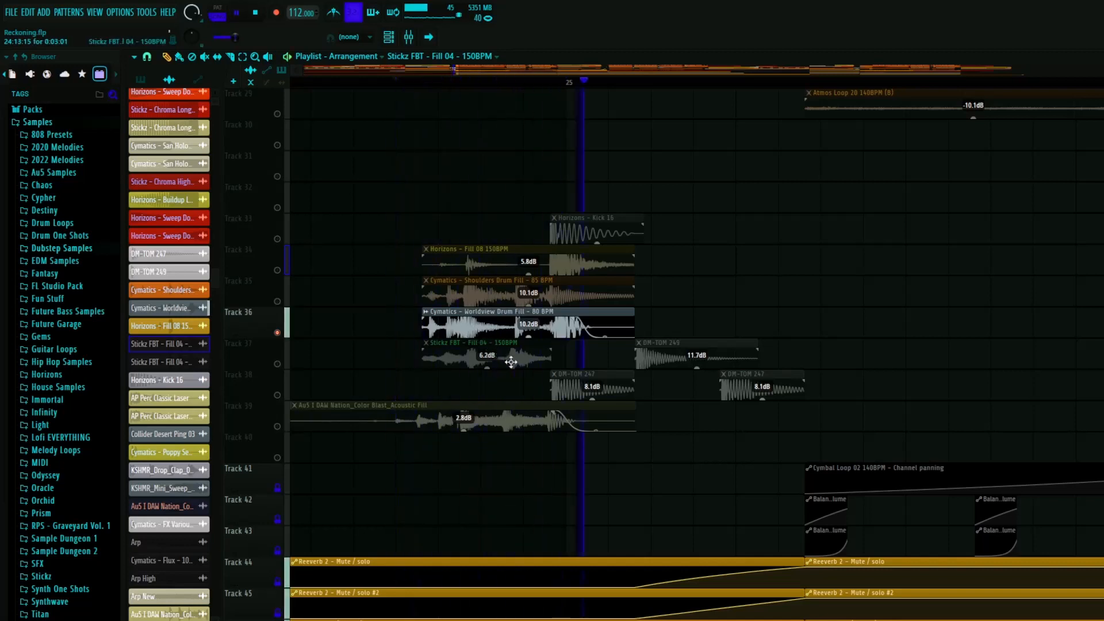
{"action": "key", "text": "space"}
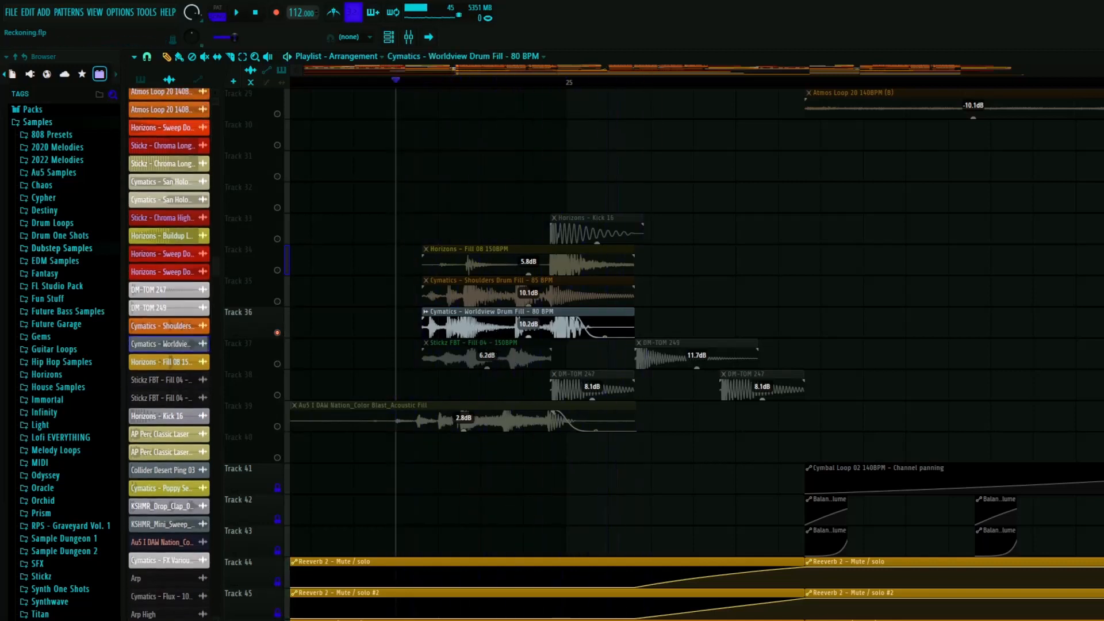
{"action": "double_click", "coordinate": [613, 322]}
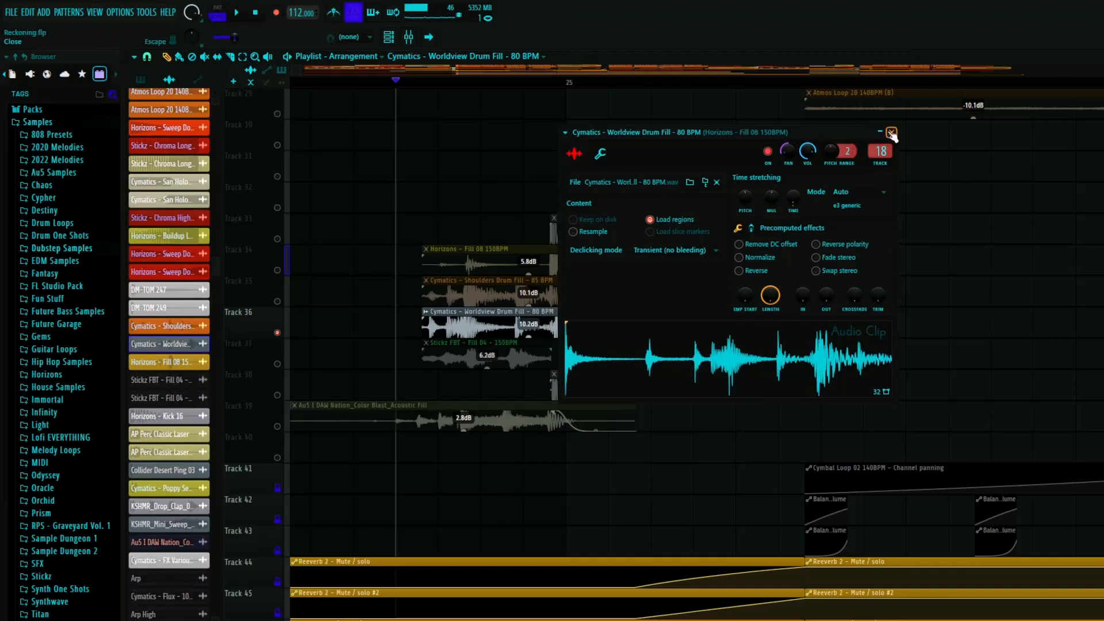
{"action": "left_click", "coordinate": [891, 132]}
- Inspect the channel settings of the Cymatics - Shoulders Drum Fill clip on Track 35 and close them
{"action": "left_click", "coordinate": [507, 287]}
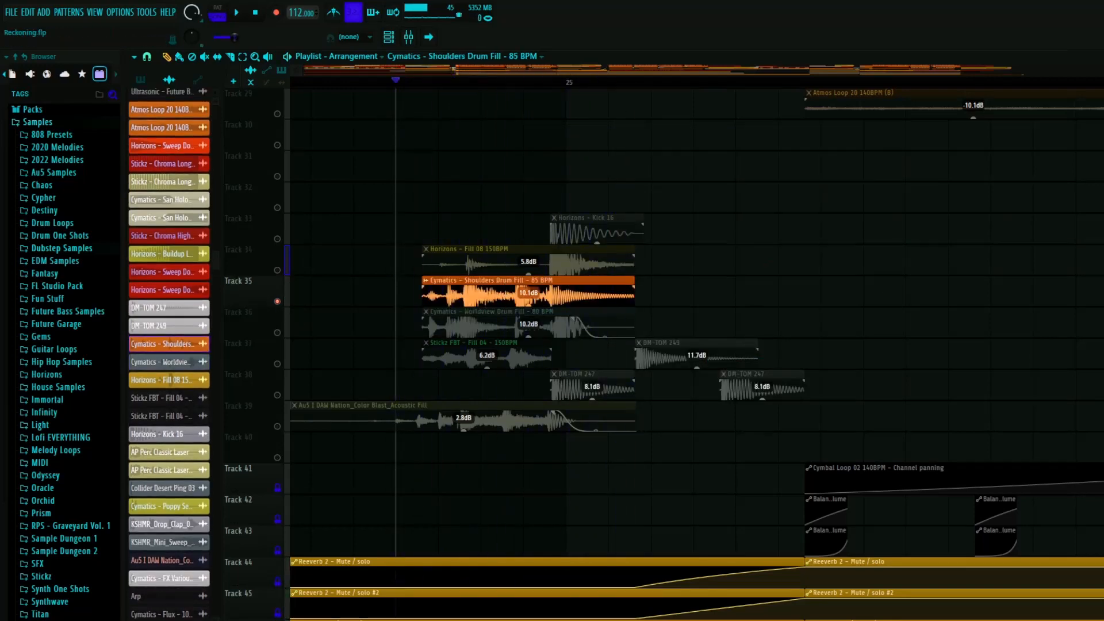
{"action": "double_click", "coordinate": [508, 288]}
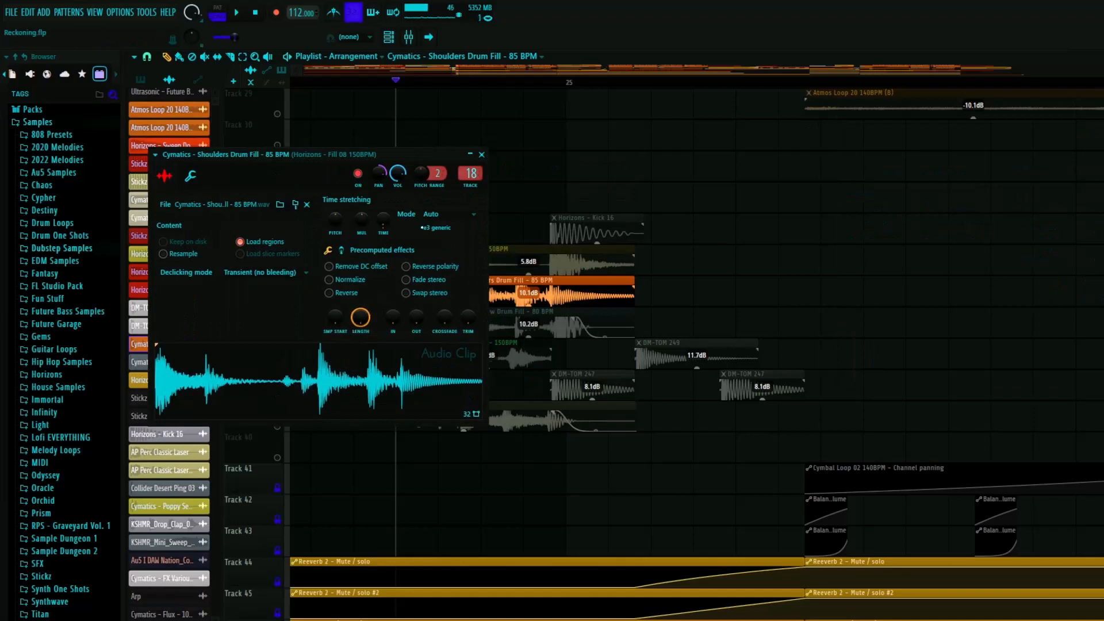
{"action": "left_click", "coordinate": [481, 155]}
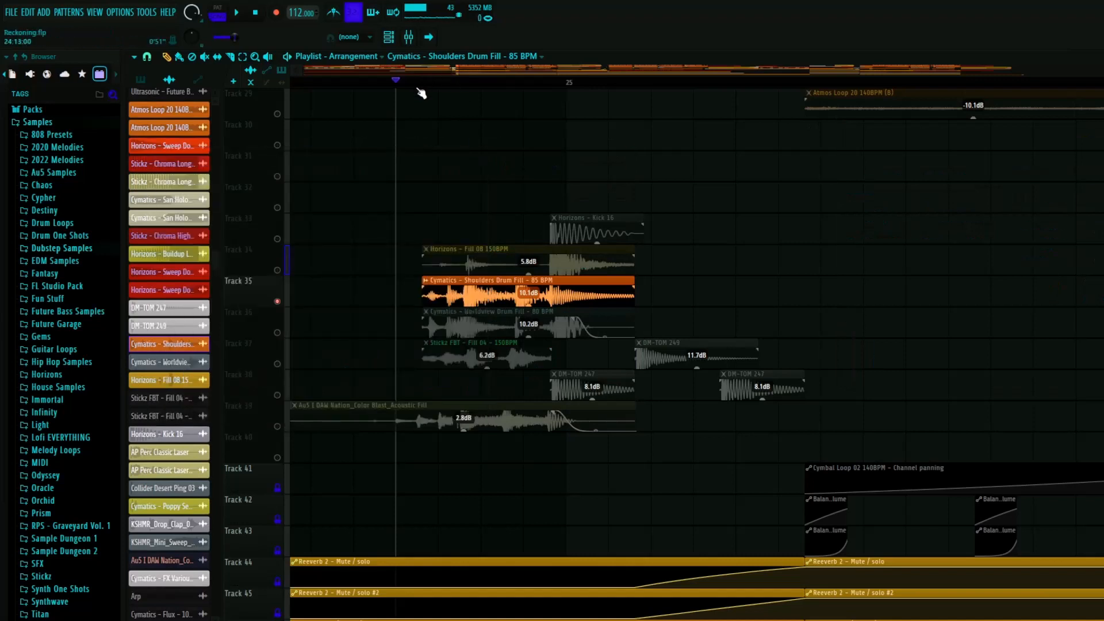
- Solo only Track 34, play the Horizons - Fill 08 150BPM clip, and inspect its channel settings
{"action": "right_click", "coordinate": [279, 273]}
{"action": "key", "text": "space"}
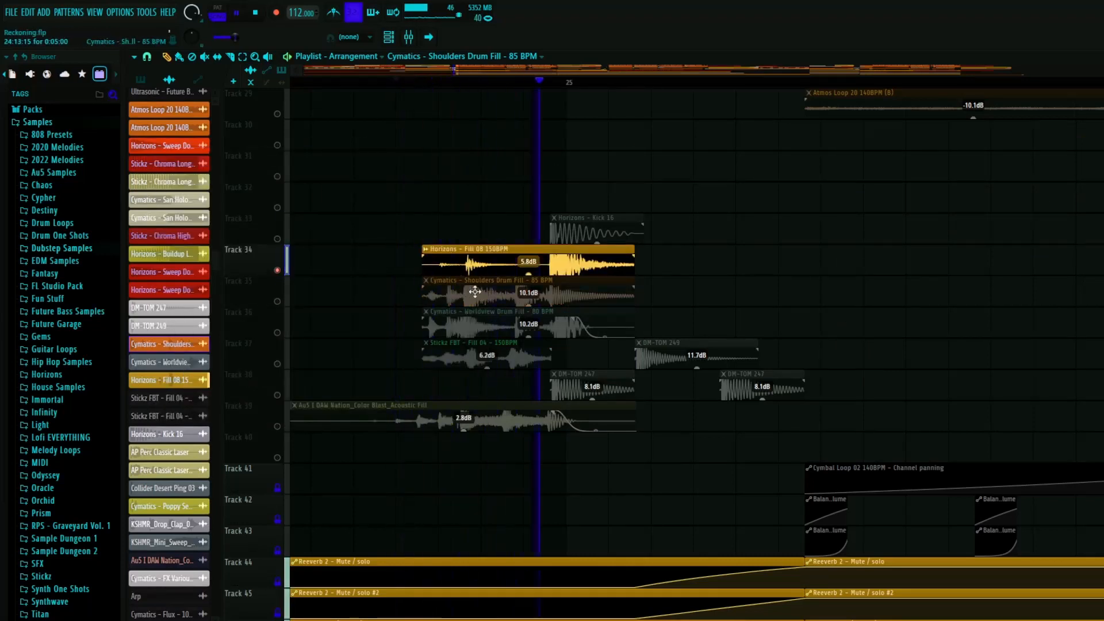
{"action": "key", "text": "space"}
{"action": "double_click", "coordinate": [511, 259]}
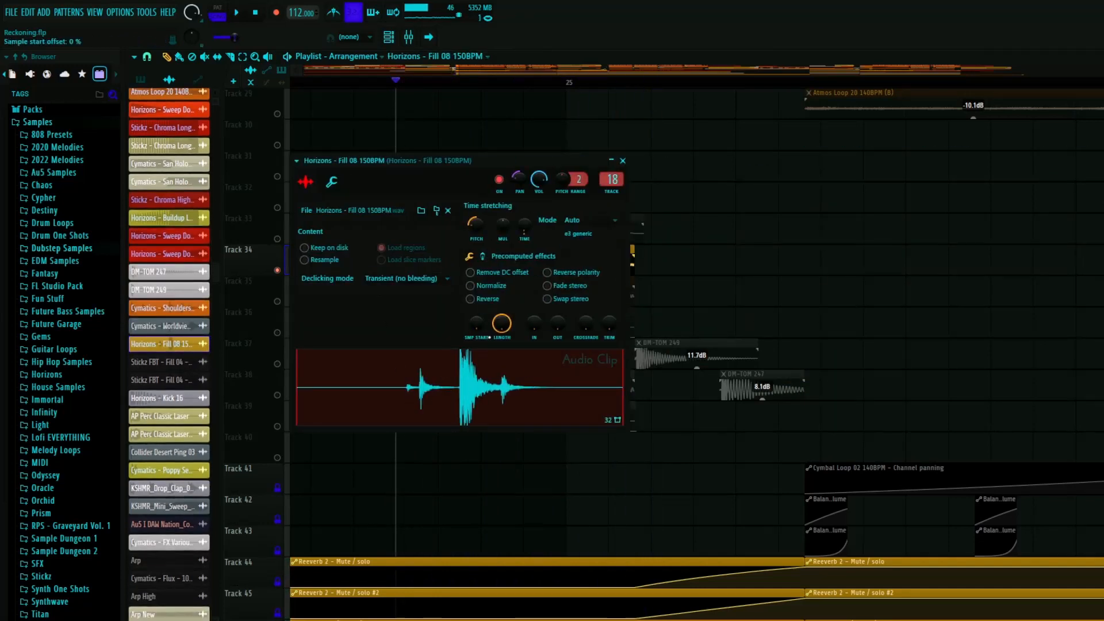
{"action": "left_click", "coordinate": [624, 161]}
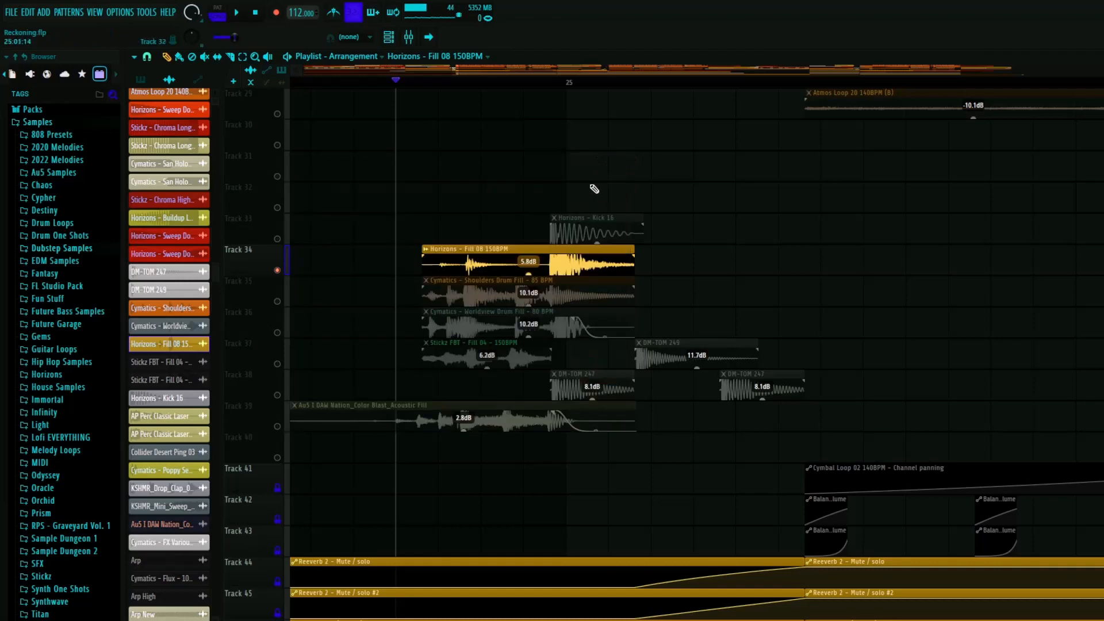
- Show the mixer and examine the Fruity parametric EQ 2 curves on insert 18, Horizons - Fill 08 150BPM
{"action": "key", "text": "F9"}
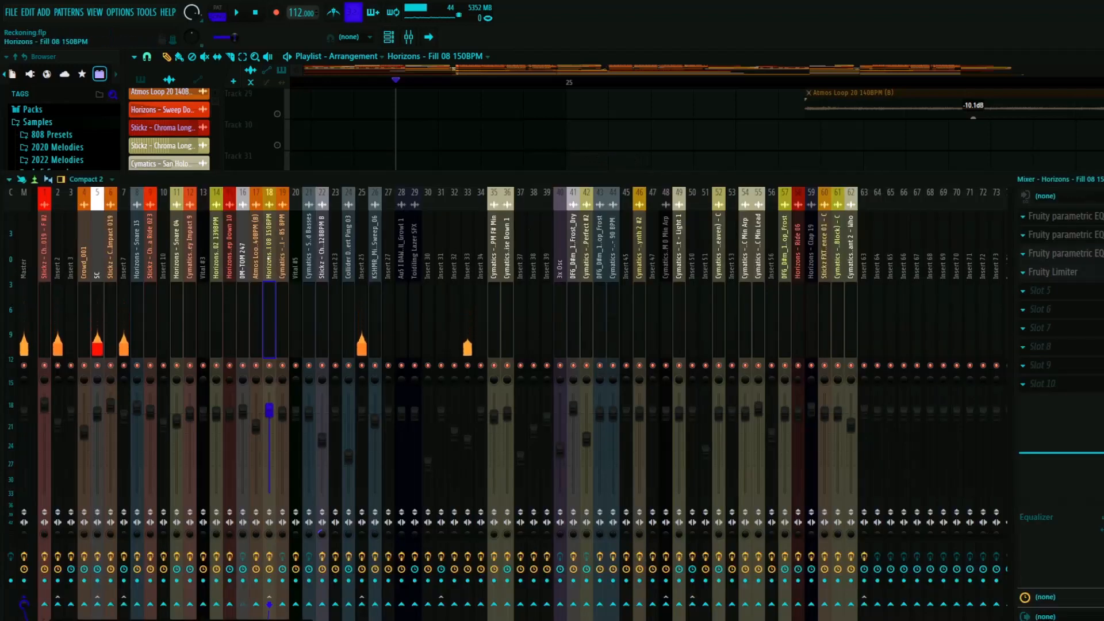
{"action": "left_click", "coordinate": [1065, 216]}
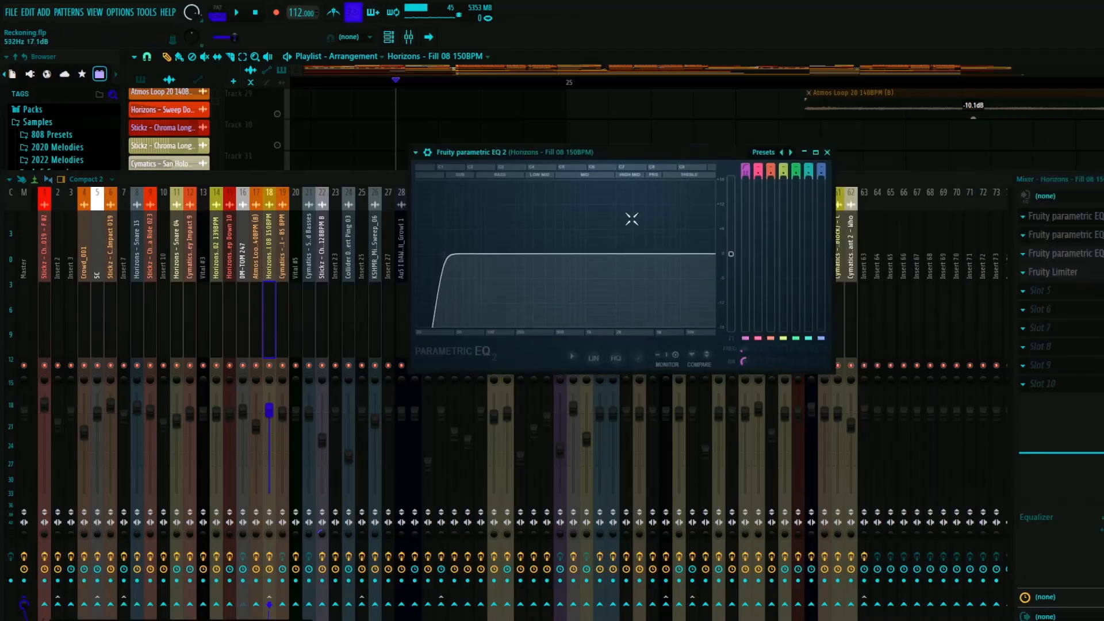
{"action": "left_click", "coordinate": [826, 153]}
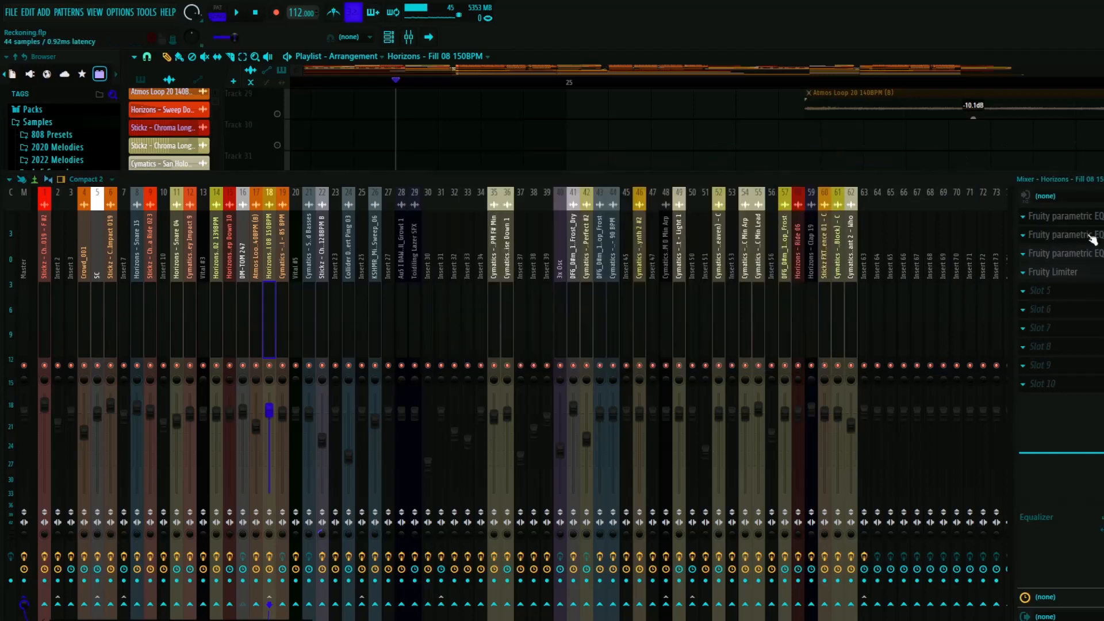
{"action": "left_click", "coordinate": [1064, 216]}
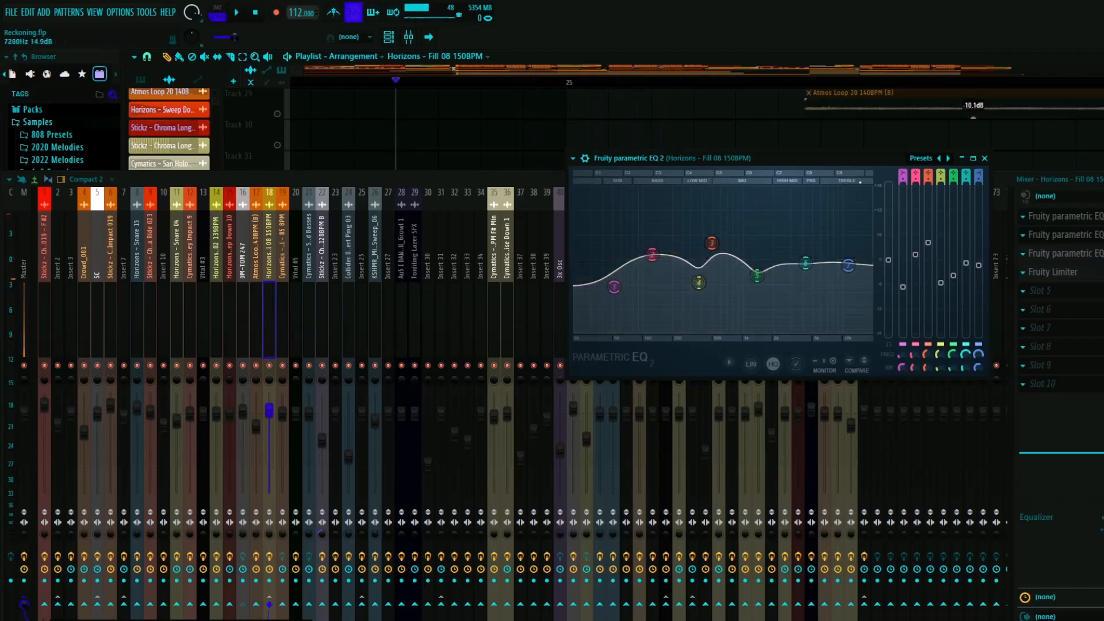
{"action": "left_click", "coordinate": [986, 160]}
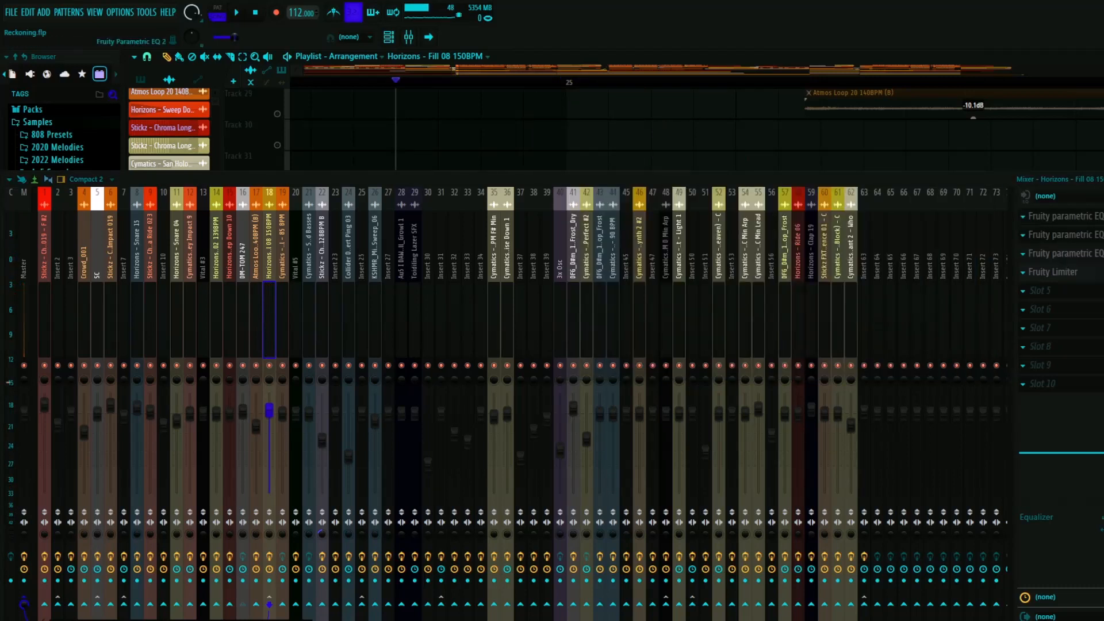
- Check another Fruity parametric EQ 2 and the Fruity Limiter on insert 18, and return to the playlist
{"action": "left_click", "coordinate": [1070, 234]}
{"action": "left_click", "coordinate": [926, 148]}
{"action": "left_click", "coordinate": [1053, 272]}
{"action": "left_click", "coordinate": [808, 88]}
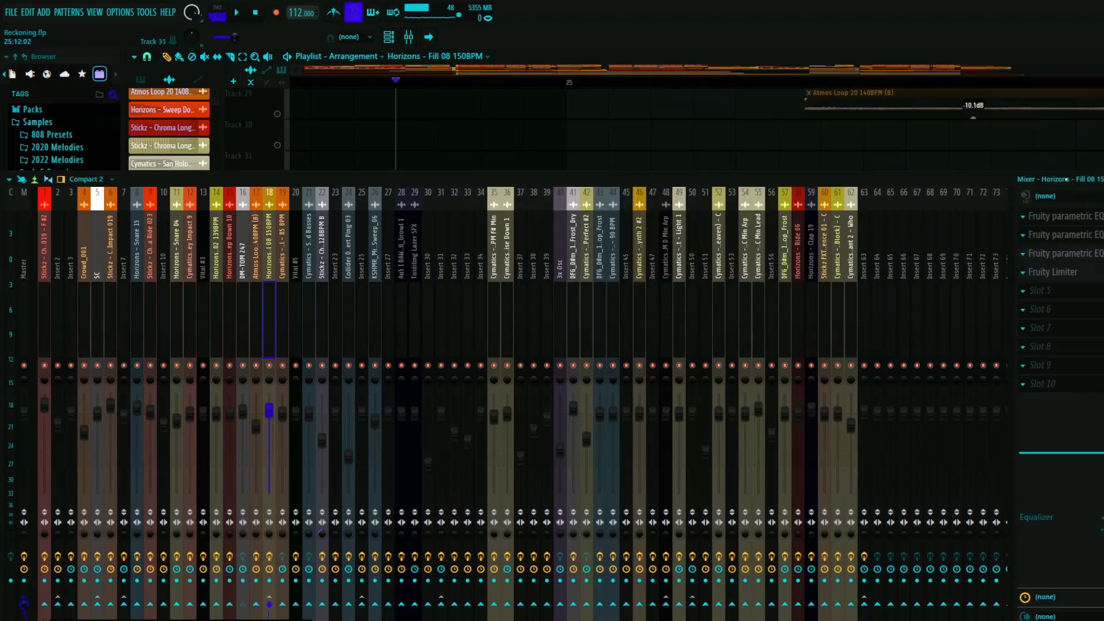
{"action": "key", "text": "F9"}
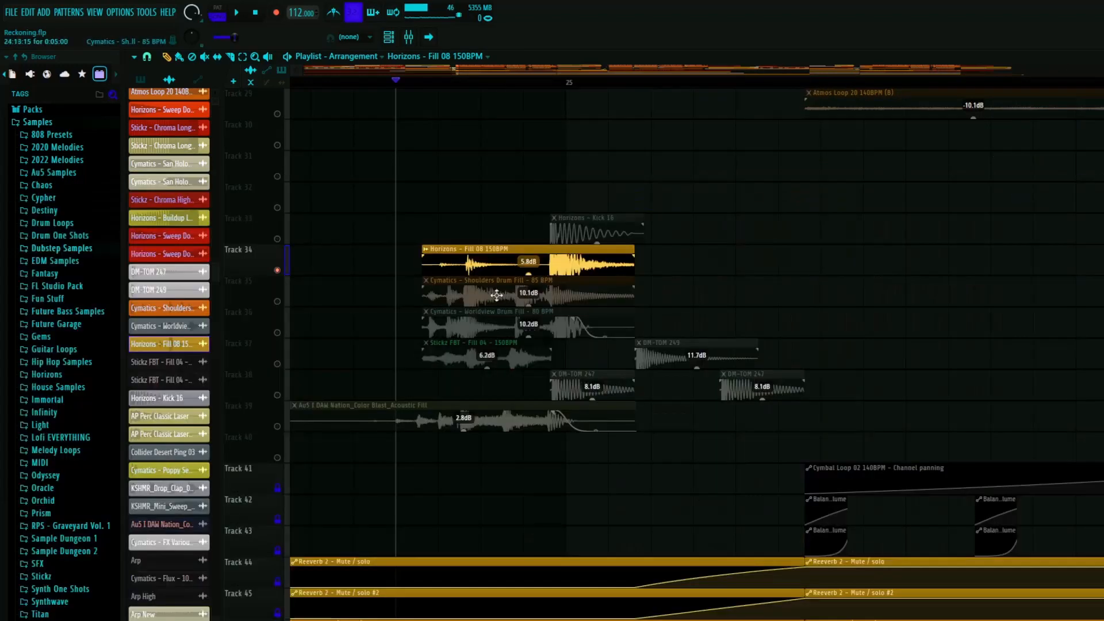
- Add Tracks 33 and 35 to 39 to the Track 34 solo and play the layered drum fill
{"action": "left_click", "coordinate": [278, 425]}
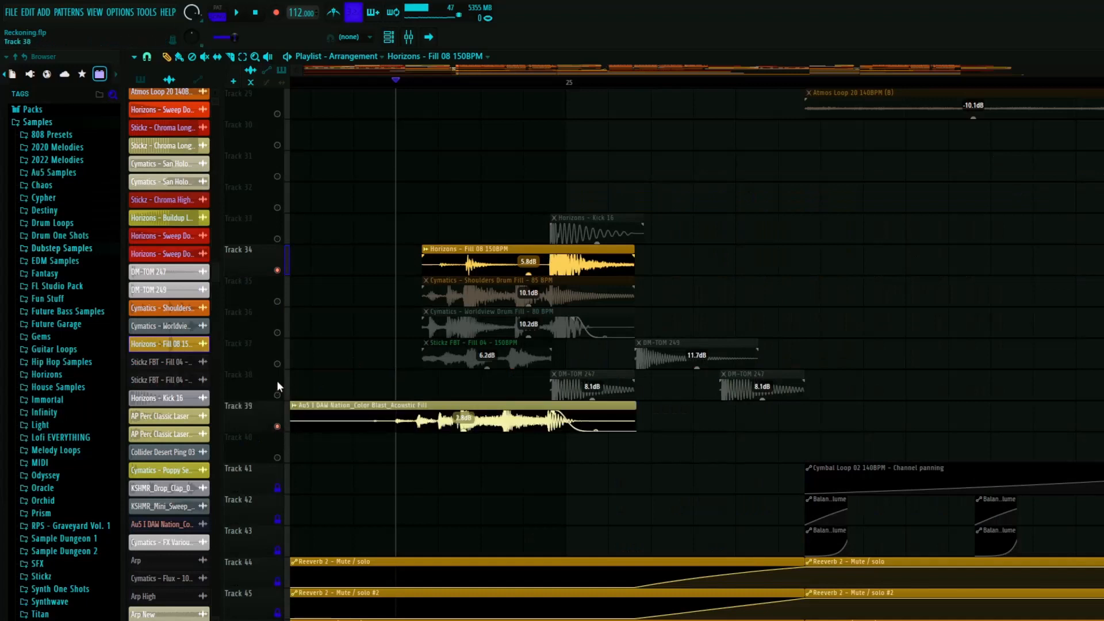
{"action": "left_click_drag", "start_coordinate": [277, 384], "coordinate": [280, 302]}
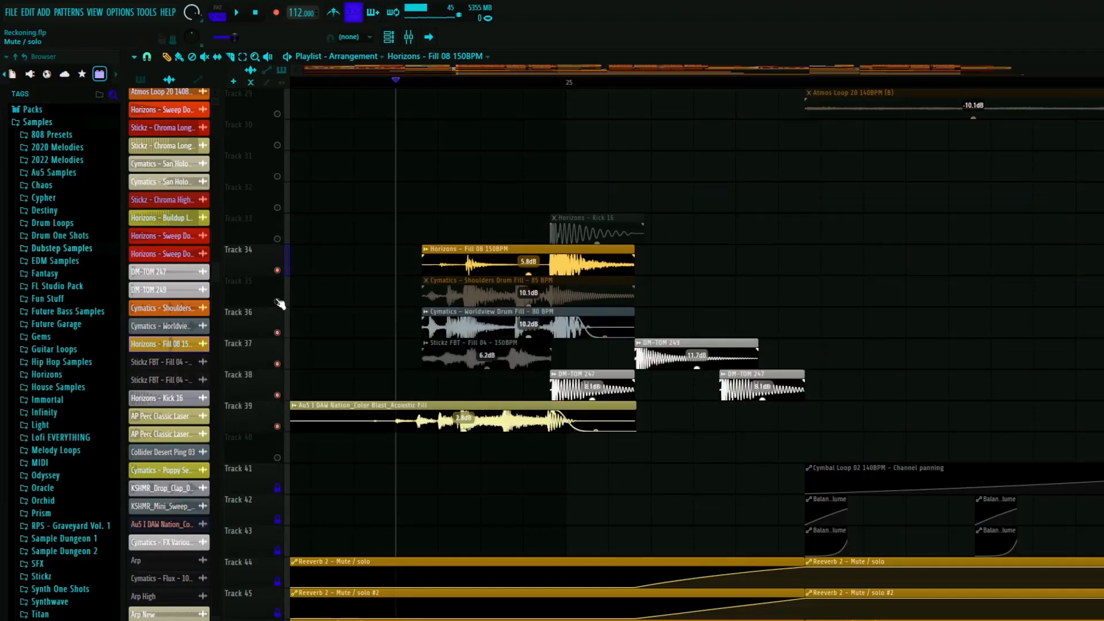
{"action": "key", "text": "space"}
{"action": "left_click", "coordinate": [277, 239]}
{"action": "key", "text": "space"}
{"action": "key", "text": "space"}
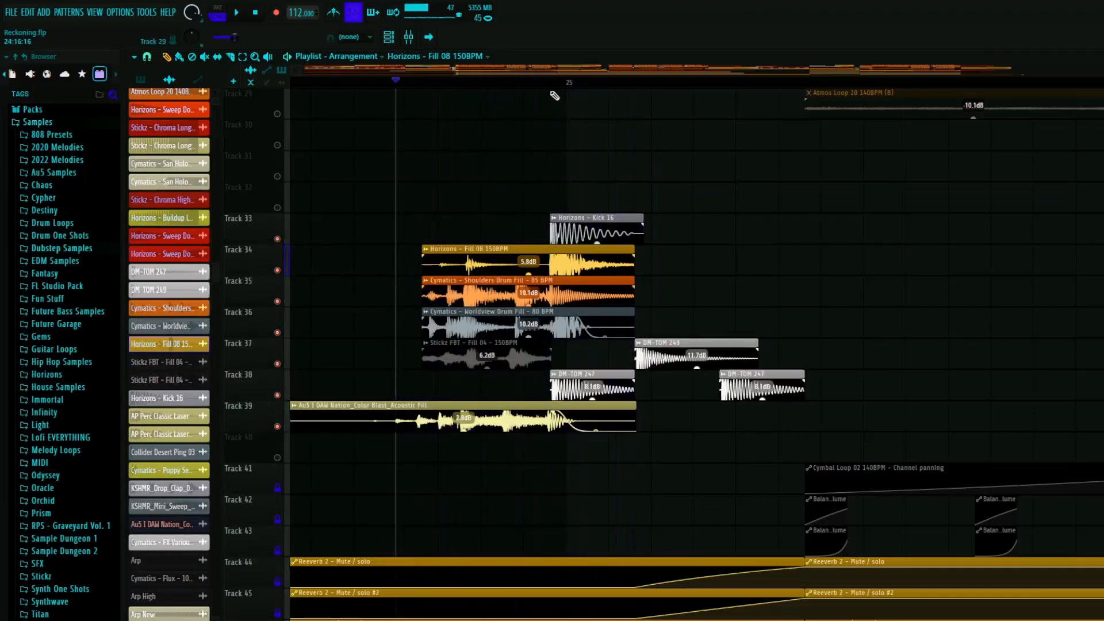
- Place the playhead at the Horizons - Kick 16 clip, solo only Track 33, and inspect the clip's channel settings
{"action": "left_click", "coordinate": [552, 85]}
{"action": "left_click", "coordinate": [549, 84]}
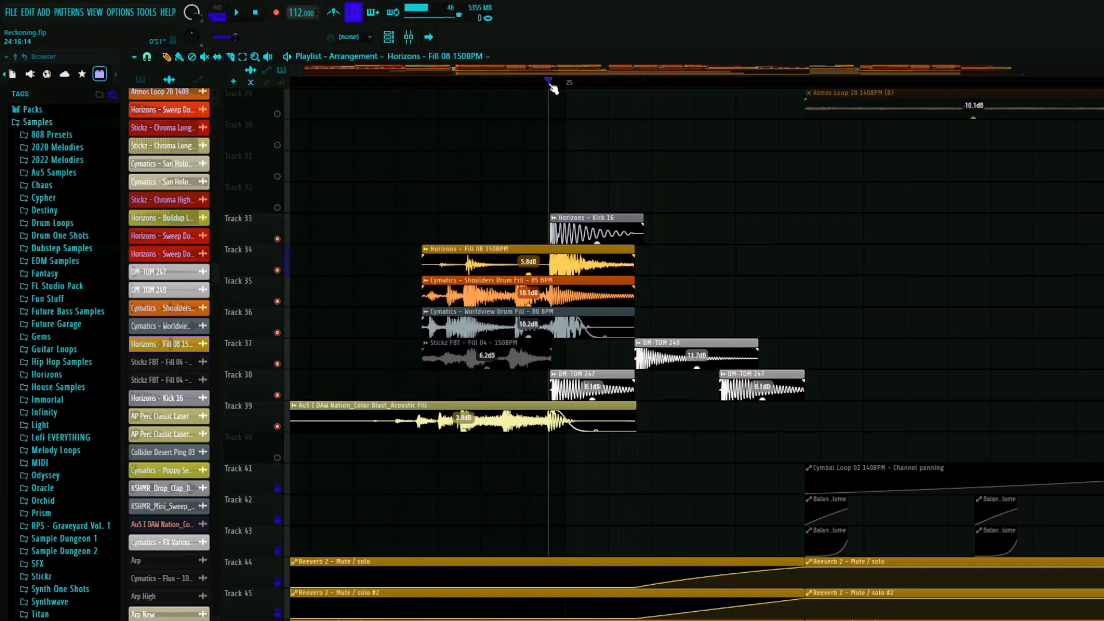
{"action": "right_click", "coordinate": [277, 239]}
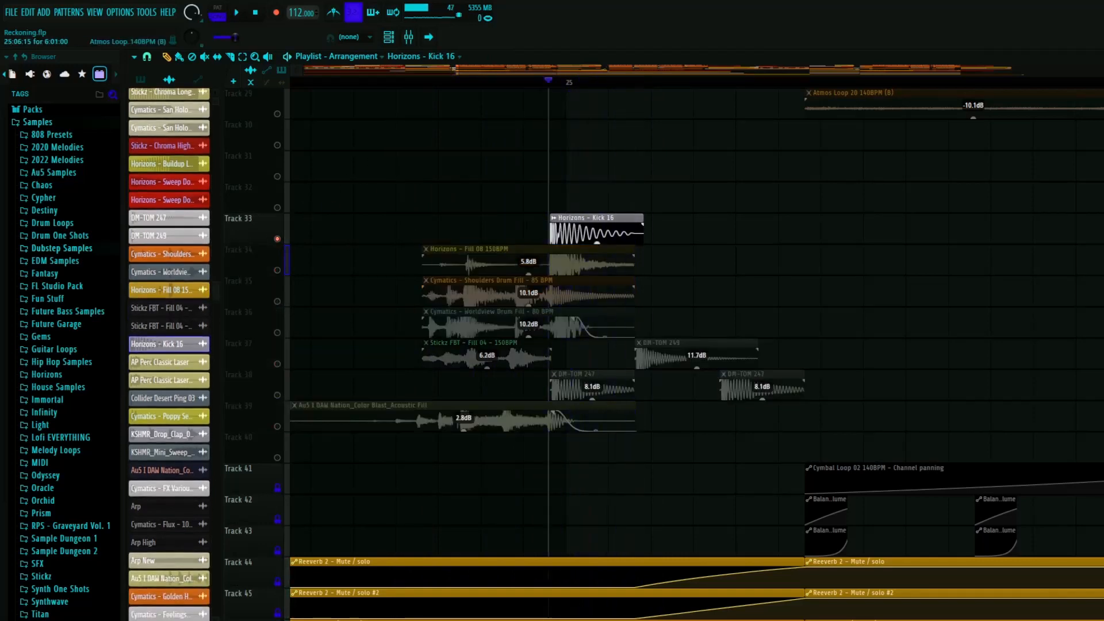
{"action": "double_click", "coordinate": [596, 219]}
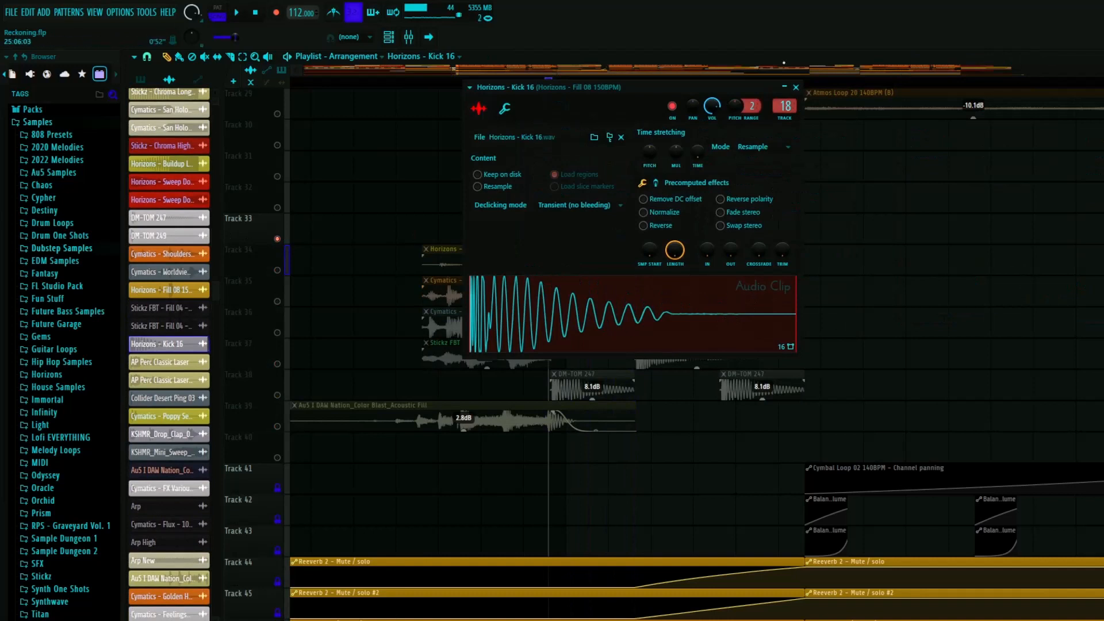
{"action": "left_click", "coordinate": [797, 87]}
- Solo Tracks 34 to 39 along with Track 33 and play the fill from the Kick 16 hit
{"action": "left_click_drag", "start_coordinate": [278, 270], "coordinate": [278, 426]}
{"action": "key", "text": "space"}
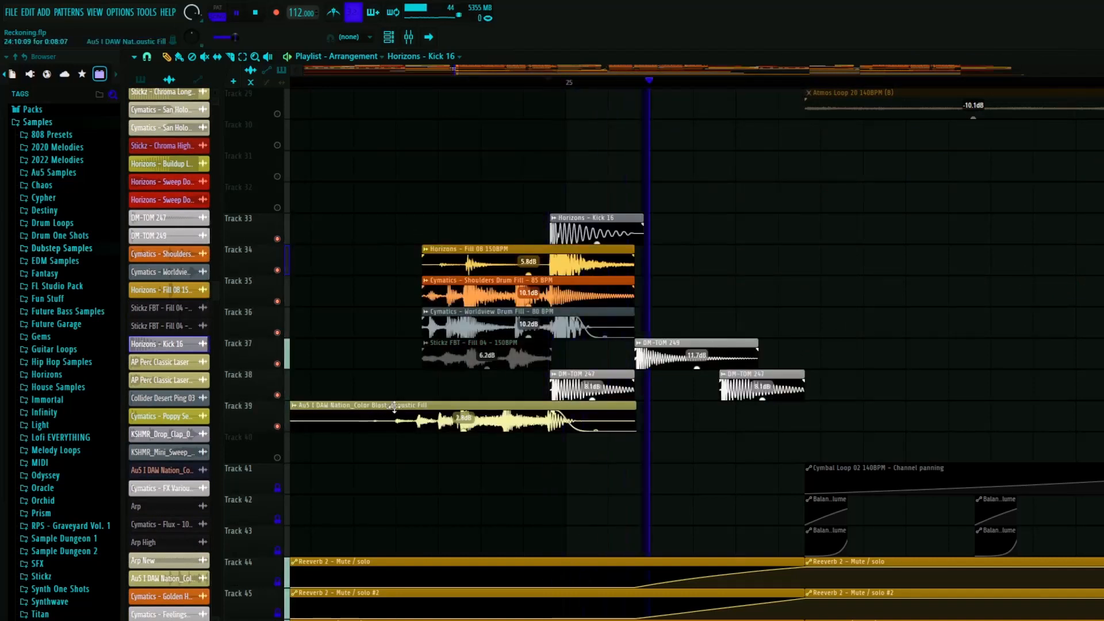
{"action": "key", "text": "space"}
- Unsolo the drum fill tracks so all tracks are active, and bring up the fill clips after bar 33
{"action": "right_click", "coordinate": [277, 364]}
{"action": "right_click", "coordinate": [277, 364]}
{"action": "scroll", "coordinate": [438, 359], "scroll_direction": "down", "scroll_amount": 6}
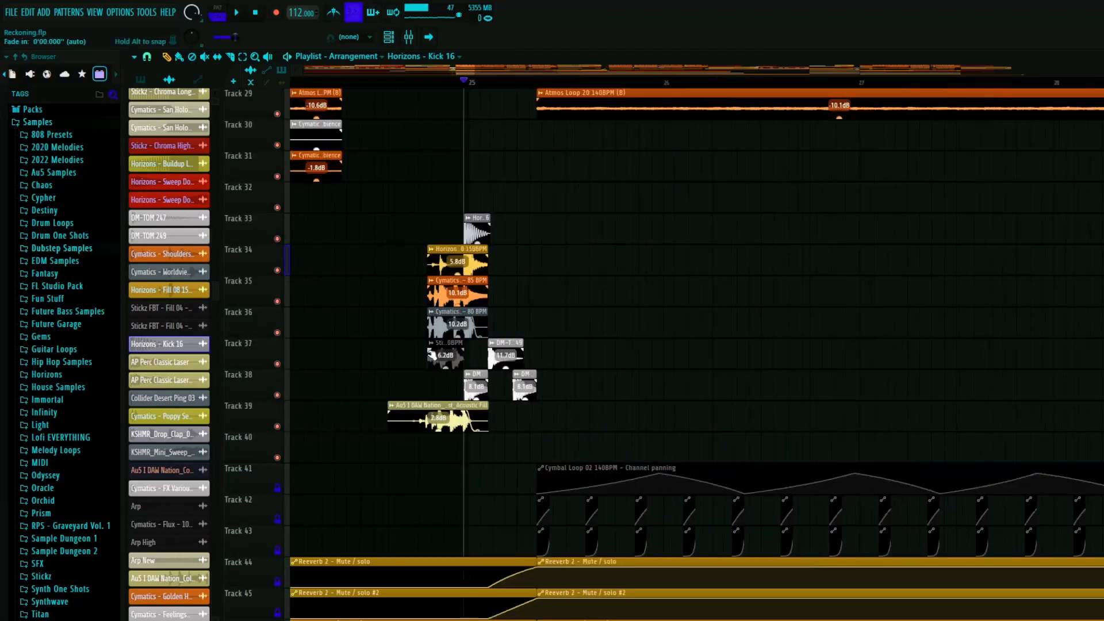
{"action": "scroll", "coordinate": [410, 406], "scroll_direction": "up", "scroll_amount": 1}
{"action": "scroll", "coordinate": [391, 396], "scroll_direction": "up", "scroll_amount": 2}
{"action": "scroll", "coordinate": [372, 390], "scroll_direction": "down", "scroll_amount": 5}
{"action": "scroll", "coordinate": [621, 379], "scroll_direction": "up", "scroll_amount": 9}
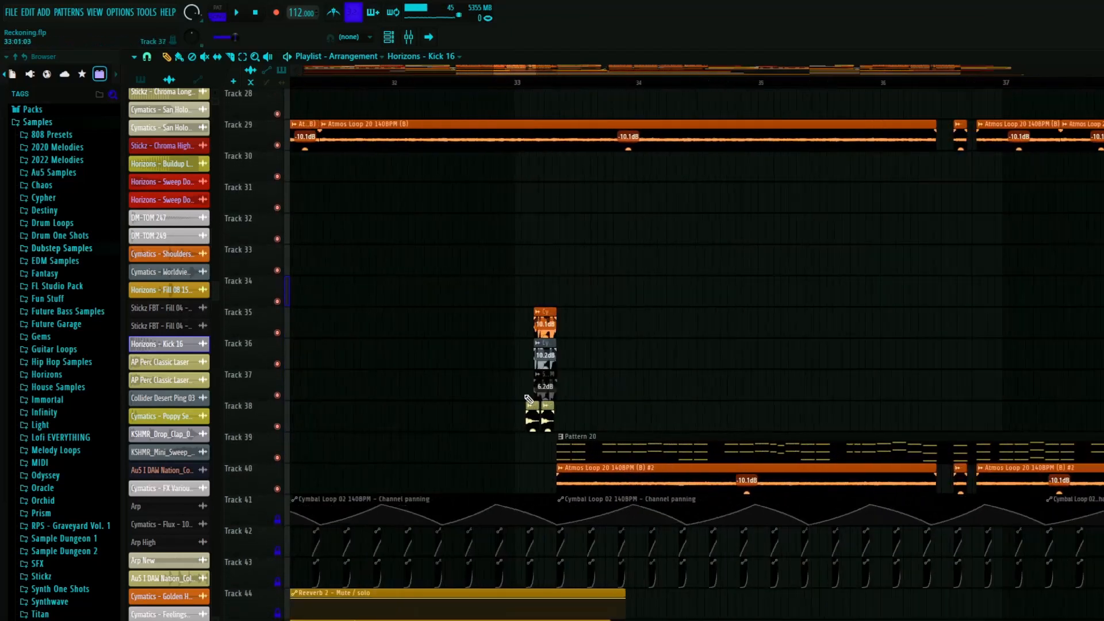
- Place the playhead just before the layered fill at bar 33 and play it with all tracks active
{"action": "scroll", "coordinate": [537, 413], "scroll_direction": "up", "scroll_amount": 1}
{"action": "left_click", "coordinate": [395, 83]}
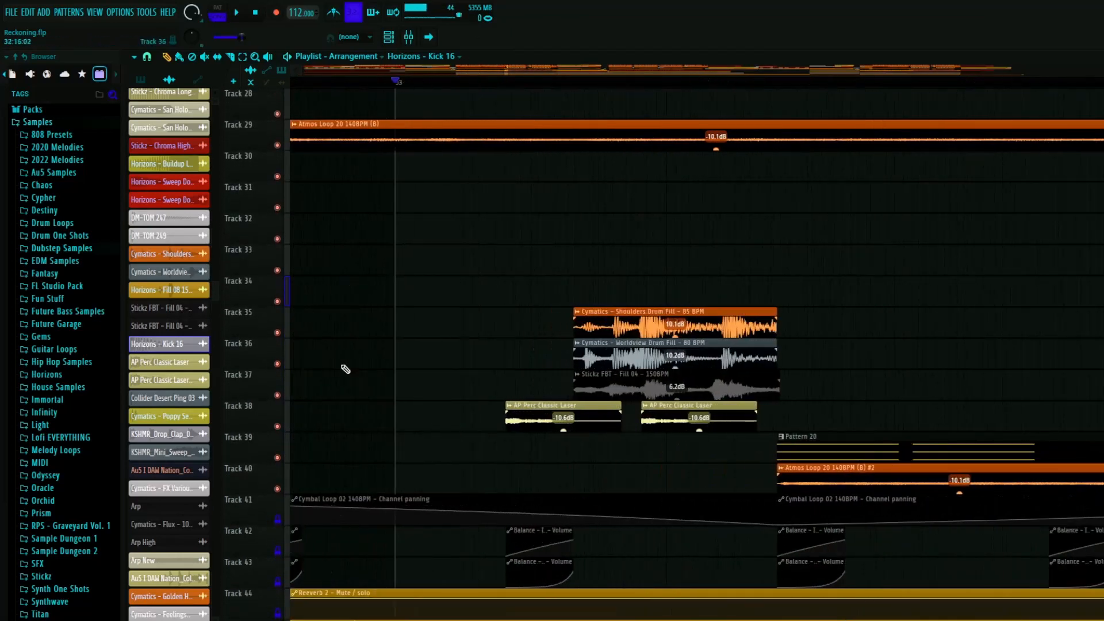
{"action": "scroll", "coordinate": [346, 369], "scroll_direction": "down", "scroll_amount": 6}
{"action": "key", "text": "space"}
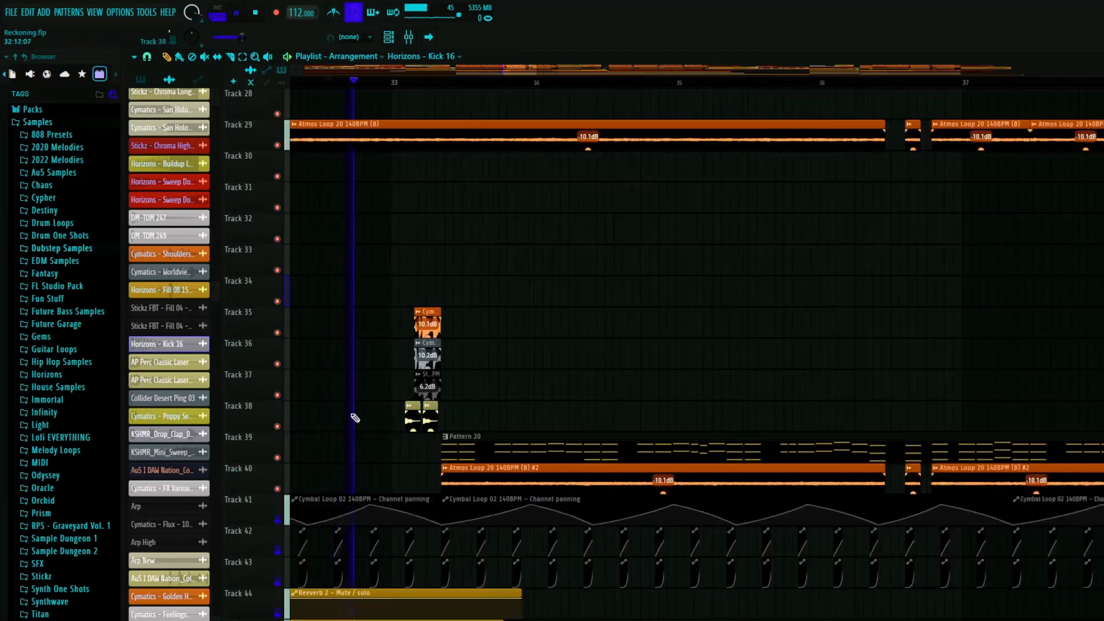
{"action": "scroll", "coordinate": [354, 418], "scroll_direction": "up", "scroll_amount": 5}
{"action": "scroll", "coordinate": [659, 419], "scroll_direction": "up", "scroll_amount": 4}
{"action": "key", "text": "space"}
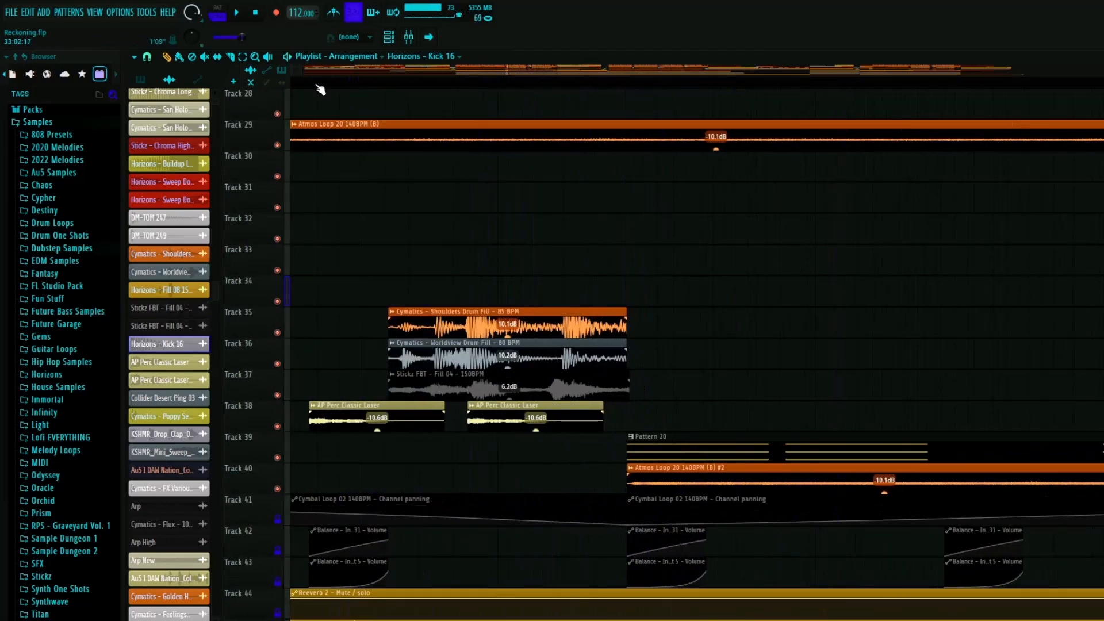
- Solo Track 38 and play its two AP Perc Classic Laser clips from just ahead of the fill
{"action": "right_click", "coordinate": [278, 426]}
{"action": "left_click_drag", "start_coordinate": [300, 85], "coordinate": [273, 93]}
{"action": "key", "text": "space"}
{"action": "key", "text": "space"}
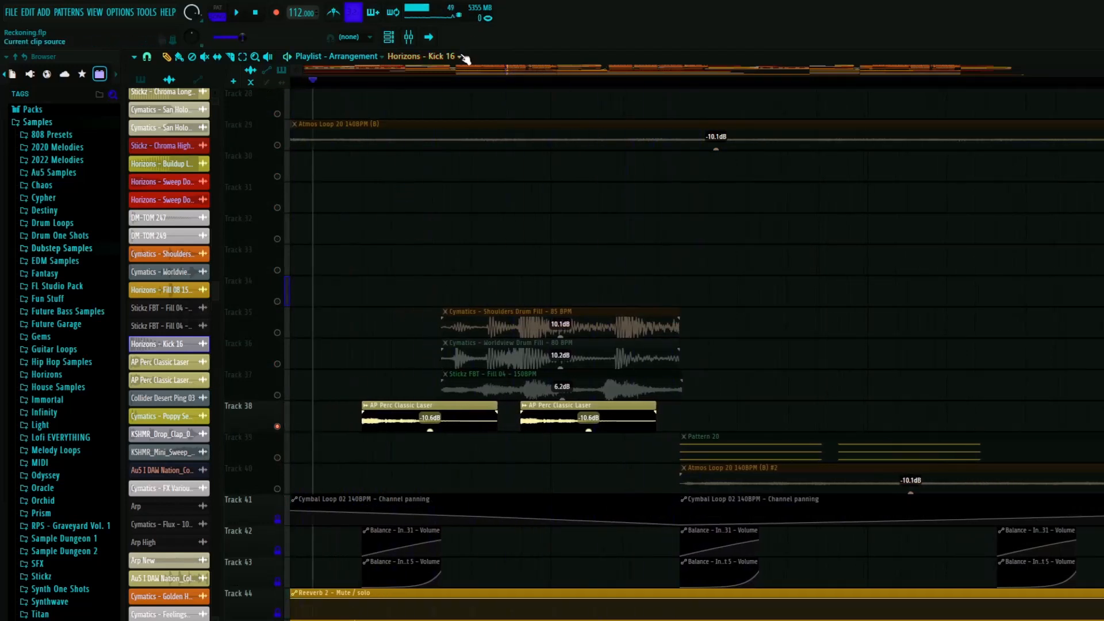
- Solo only Tracks 35, 36 and 37 and play the Shoulders, Worldview and Stickz FBT fills together
{"action": "left_click", "coordinate": [414, 82]}
{"action": "right_click", "coordinate": [277, 332]}
{"action": "left_click", "coordinate": [277, 364]}
{"action": "left_click", "coordinate": [277, 395]}
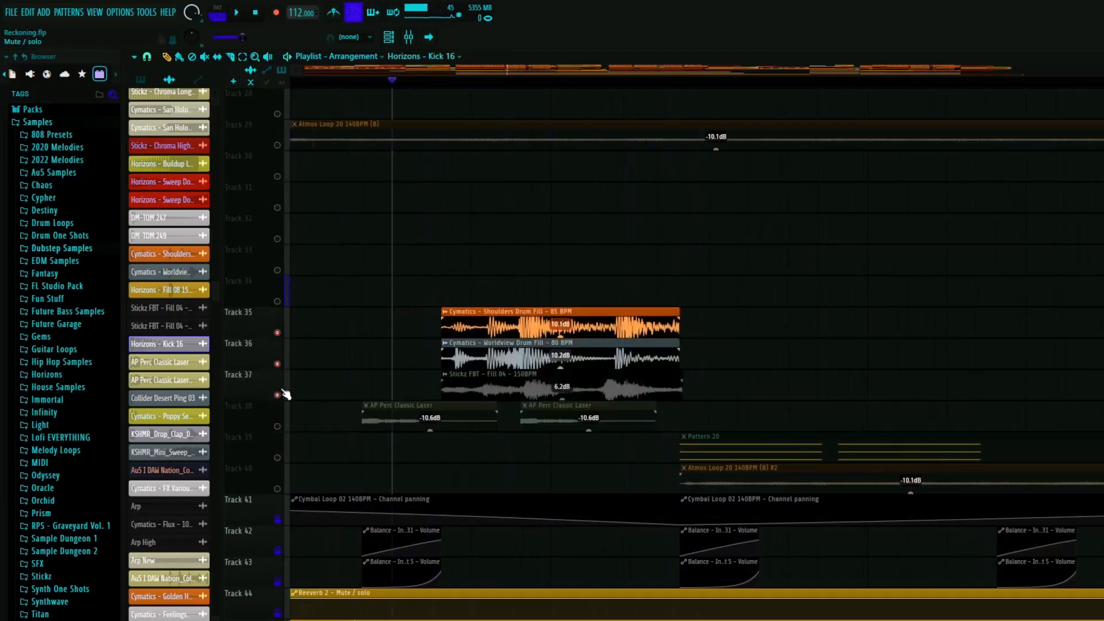
{"action": "key", "text": "space"}
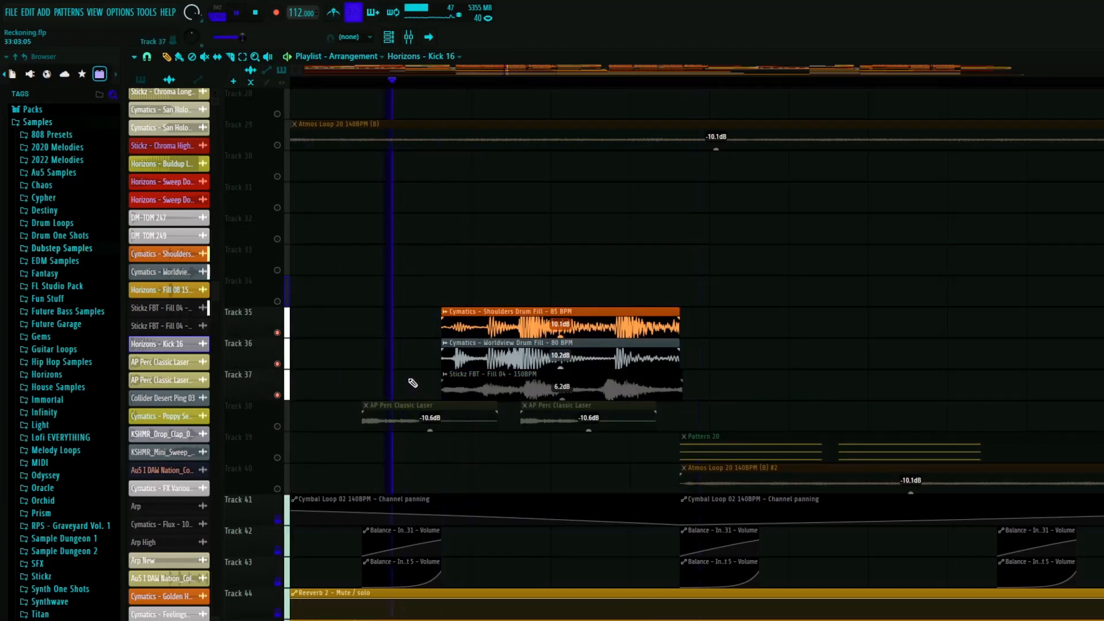
{"action": "key", "text": "space"}
- Reactivate all tracks and play the layered drum fill leading into bar 49
{"action": "scroll", "coordinate": [309, 393], "scroll_direction": "down", "scroll_amount": 2}
{"action": "scroll", "coordinate": [309, 393], "scroll_direction": "down", "scroll_amount": 6, "text": "ctrl"}
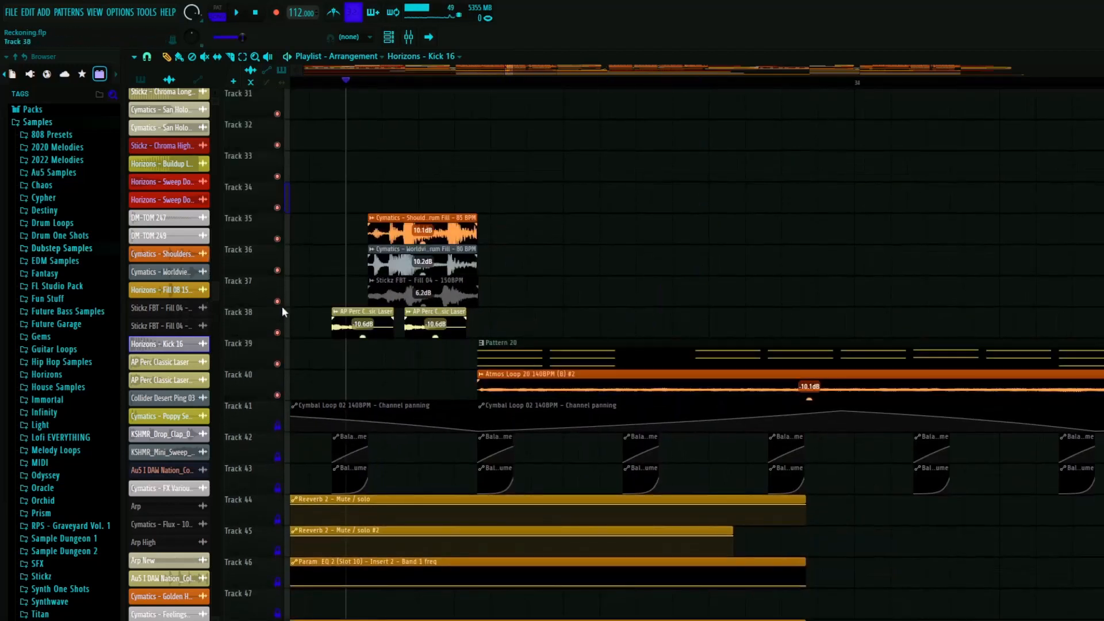
{"action": "scroll", "coordinate": [502, 407], "scroll_direction": "up", "scroll_amount": 9}
{"action": "scroll", "coordinate": [487, 419], "scroll_direction": "down", "scroll_amount": 5, "text": "ctrl"}
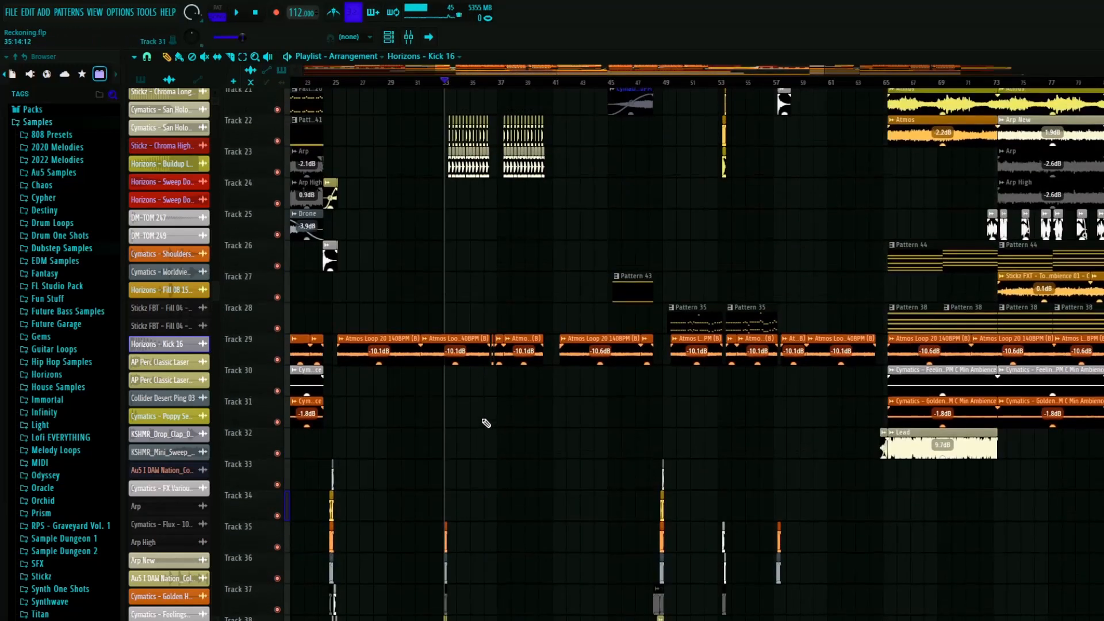
{"action": "scroll", "coordinate": [632, 402], "scroll_direction": "down", "scroll_amount": 7}
{"action": "scroll", "coordinate": [653, 368], "scroll_direction": "up", "scroll_amount": 9, "text": "ctrl"}
{"action": "scroll", "coordinate": [623, 345], "scroll_direction": "up", "scroll_amount": 3, "text": "ctrl"}
{"action": "key", "text": "space"}
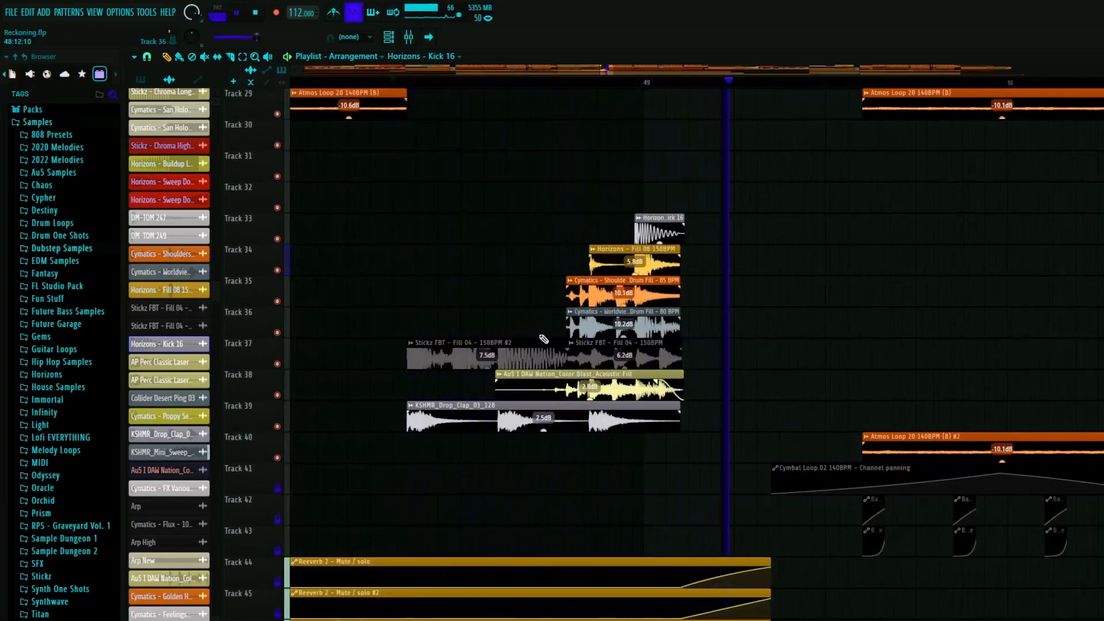
{"action": "key", "text": "space"}
- Solo Track 37 at the bar 53 fill, play the Stickz FBT - Fill 04 clip, and inspect its channel settings
{"action": "scroll", "coordinate": [540, 338], "scroll_direction": "down", "scroll_amount": 5, "text": "ctrl"}
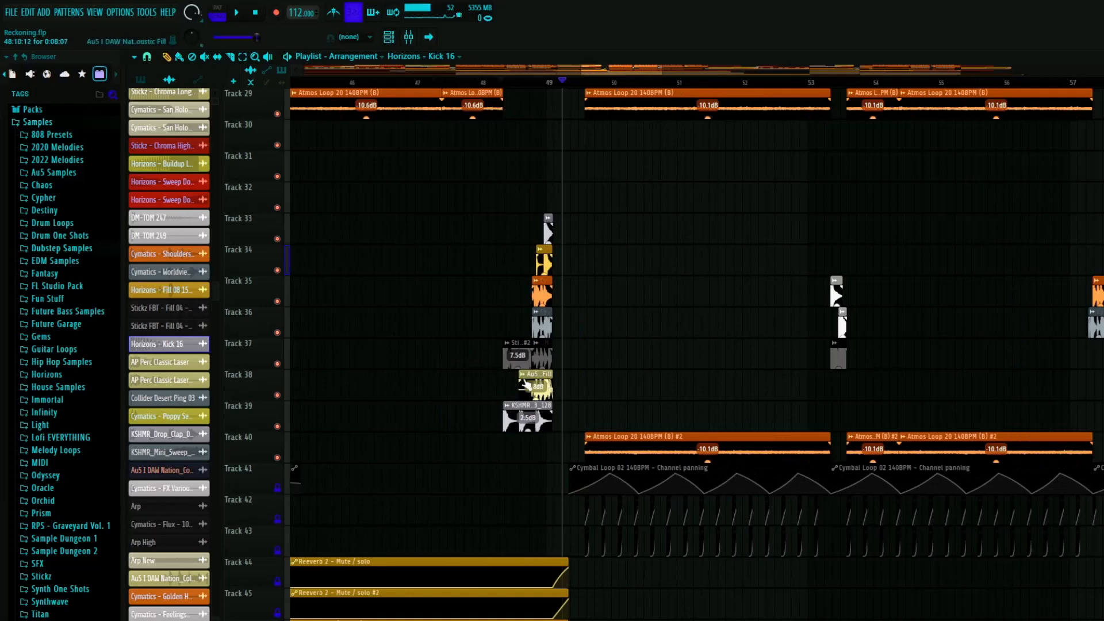
{"action": "scroll", "coordinate": [525, 383], "scroll_direction": "down", "scroll_amount": 1, "text": "ctrl"}
{"action": "scroll", "coordinate": [825, 343], "scroll_direction": "up", "scroll_amount": 7, "text": "ctrl"}
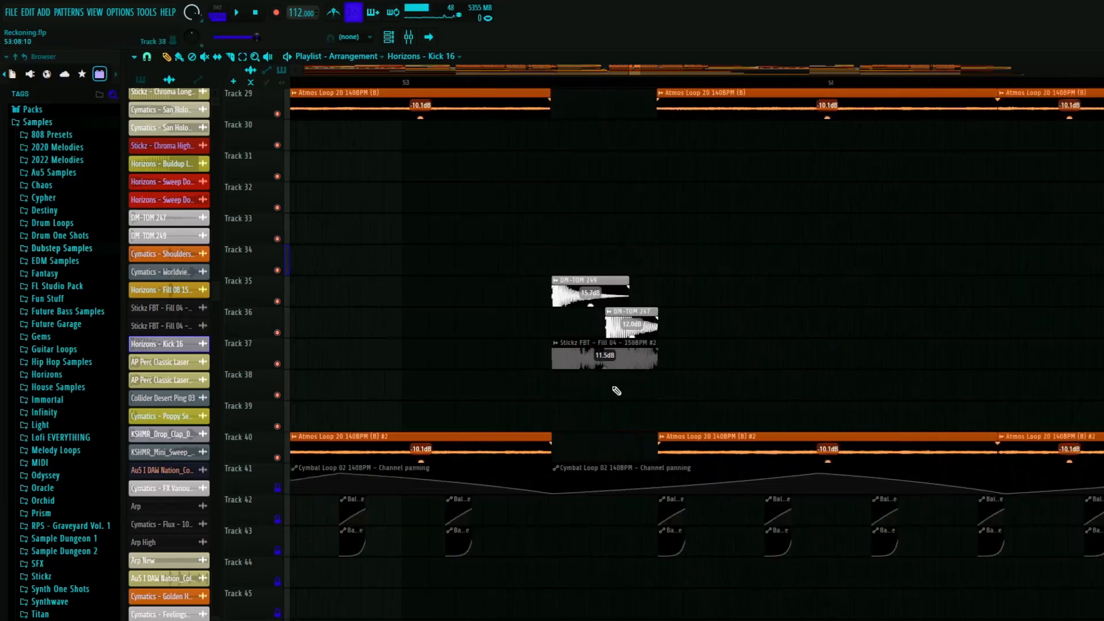
{"action": "right_click", "coordinate": [280, 366]}
{"action": "left_click", "coordinate": [522, 81]}
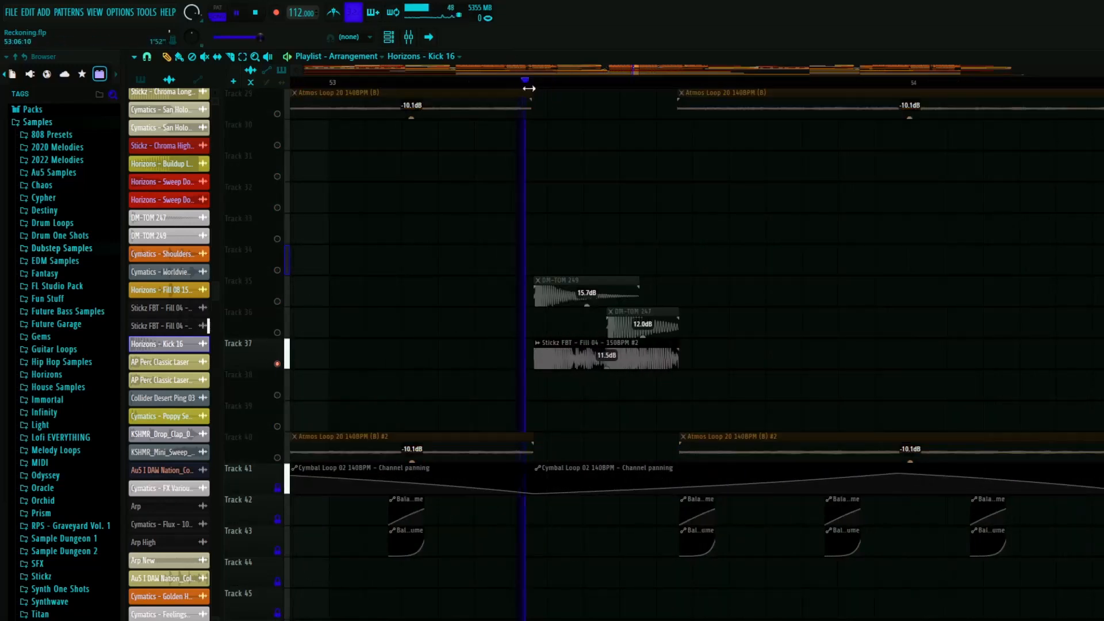
{"action": "key", "text": "space"}
{"action": "double_click", "coordinate": [619, 356]}
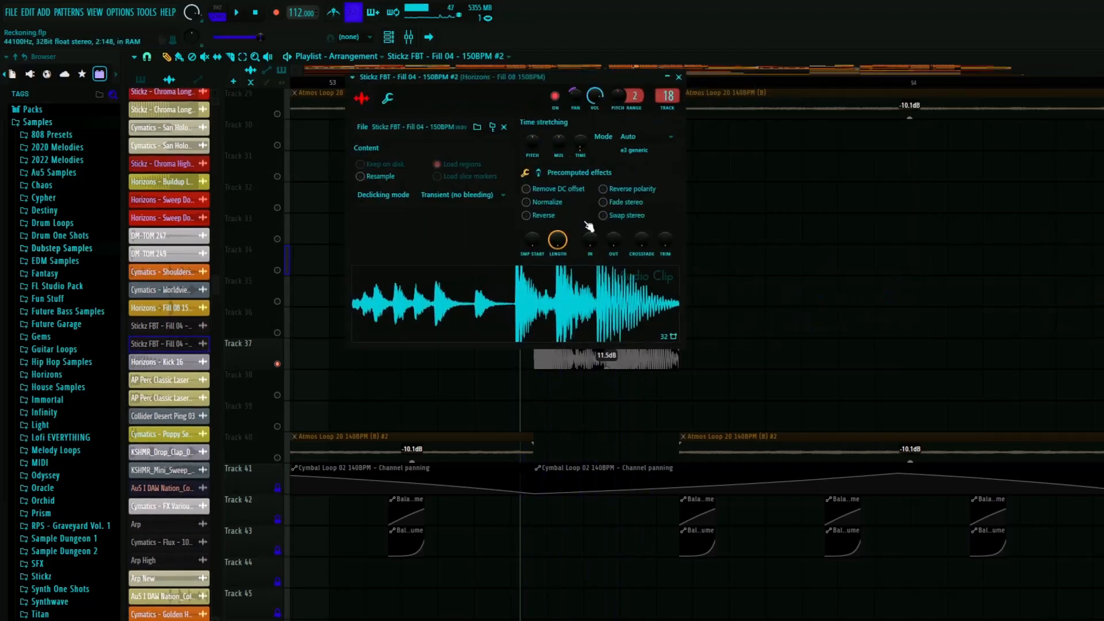
{"action": "left_click", "coordinate": [680, 77]}
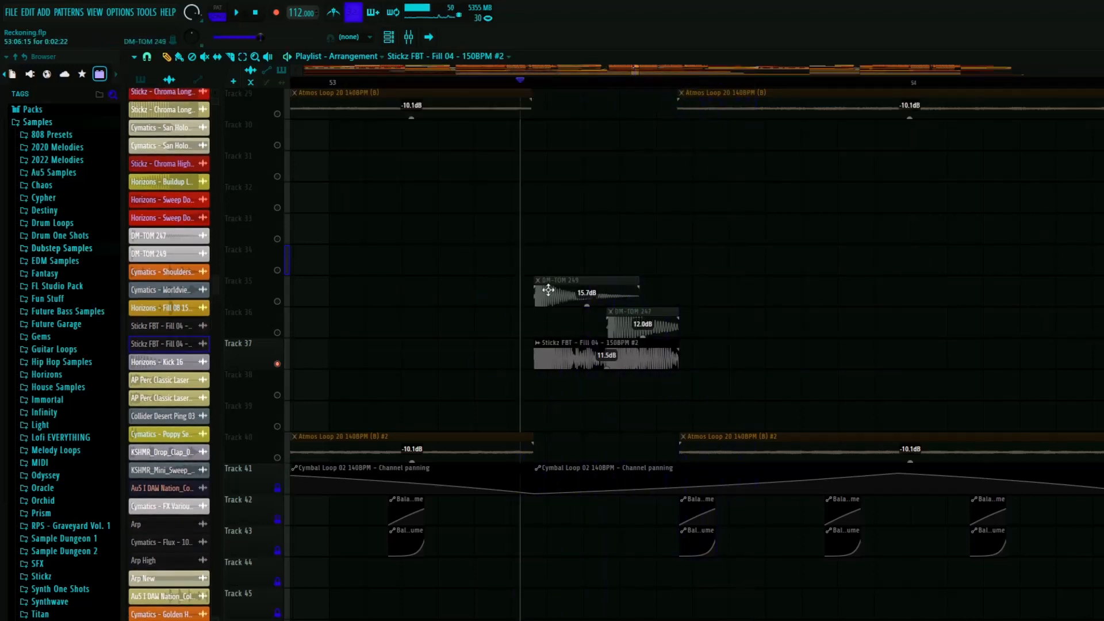
- Add Tracks 35 and 36 to the Track 37 solo, play the fill with the DM-TOM hits, and unsolo all tracks
{"action": "left_click", "coordinate": [278, 301]}
{"action": "left_click", "coordinate": [280, 332]}
{"action": "key", "text": "space"}
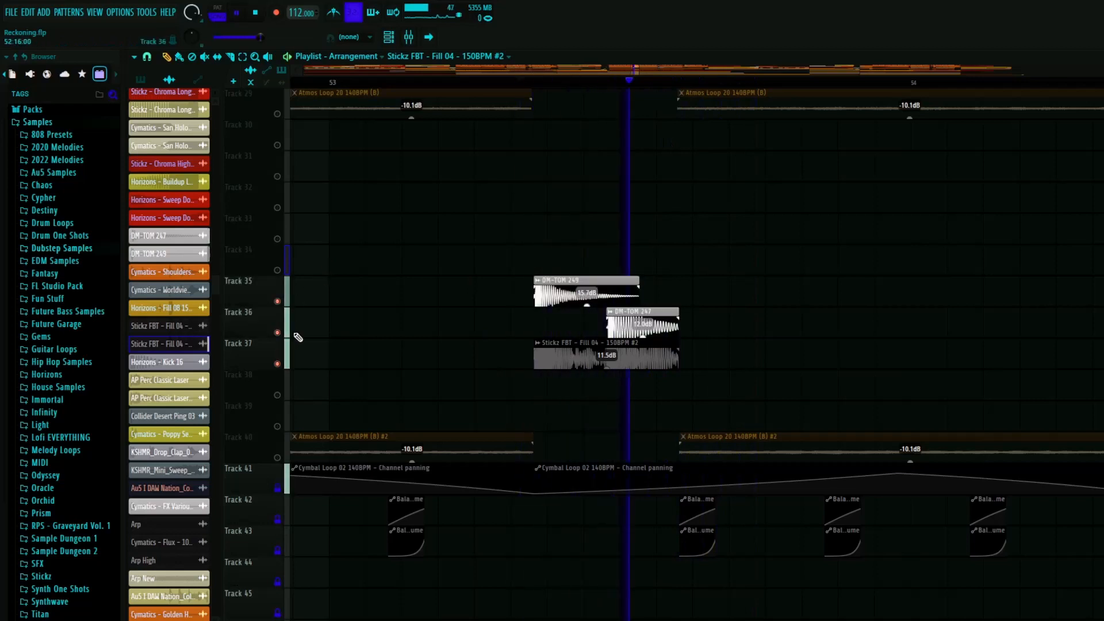
{"action": "key", "text": "space"}
{"action": "right_click", "coordinate": [279, 333]}
{"action": "right_click", "coordinate": [279, 333]}
- Solo Tracks 36 and 35 at the bar 57 fill, play the Worldview and Shoulders drum fills, and unsolo all tracks
{"action": "scroll", "coordinate": [368, 338], "scroll_direction": "down", "scroll_amount": 5}
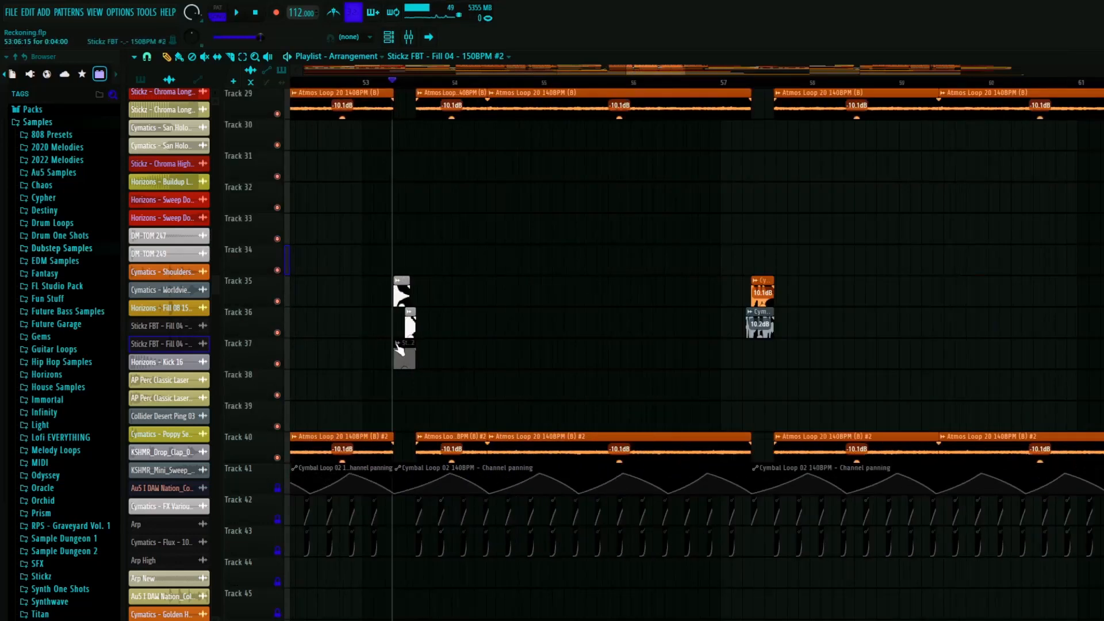
{"action": "scroll", "coordinate": [762, 336], "scroll_direction": "up", "scroll_amount": 6}
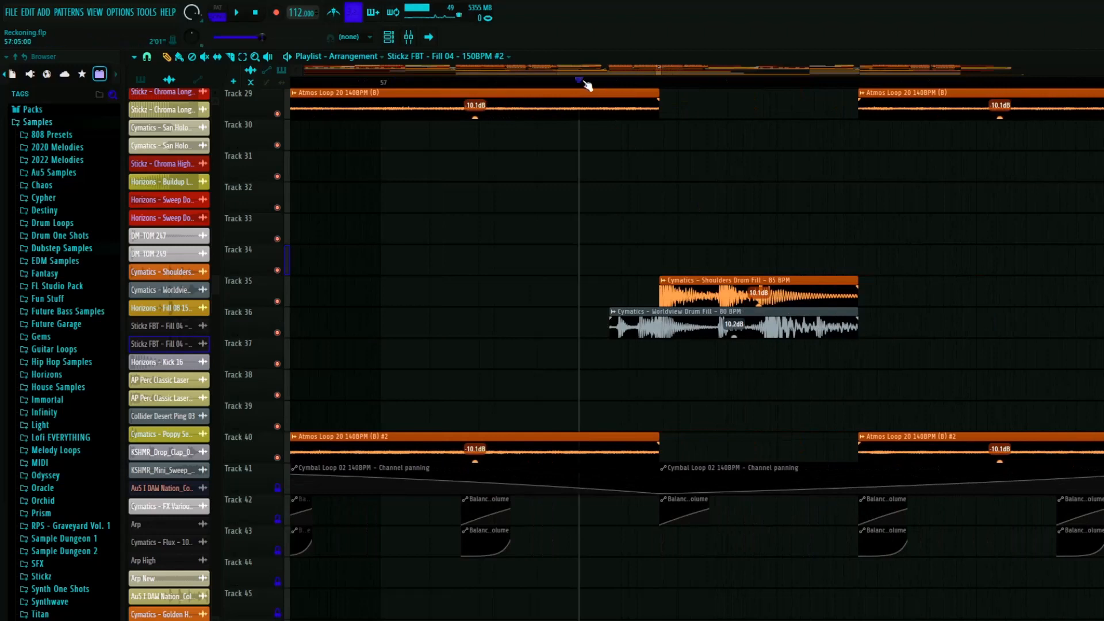
{"action": "right_click", "coordinate": [277, 333]}
{"action": "left_click", "coordinate": [278, 301]}
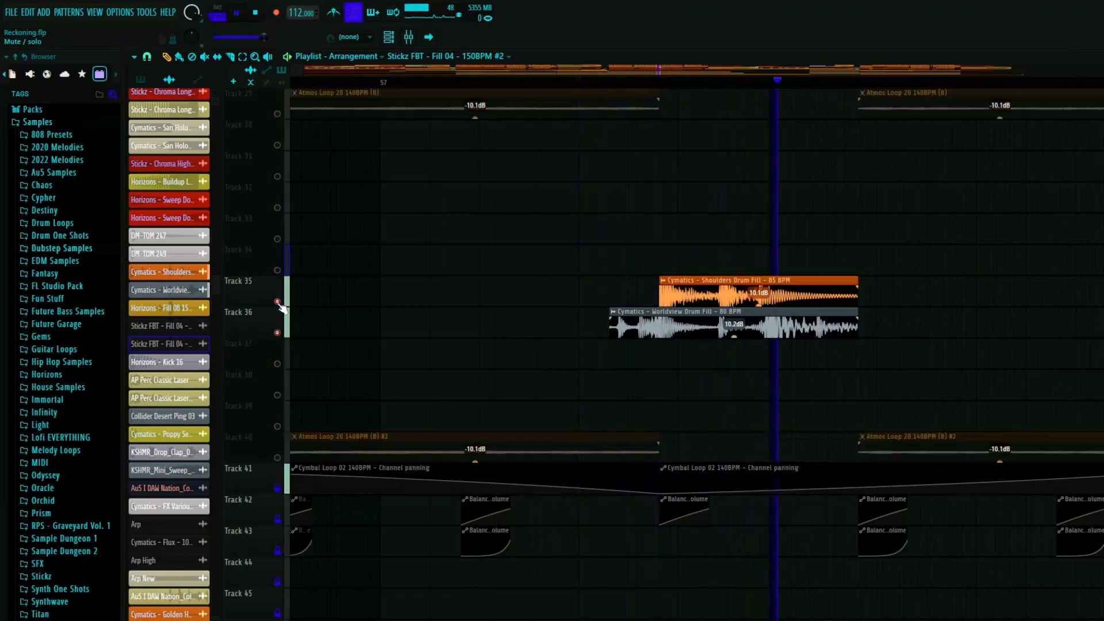
{"action": "right_click", "coordinate": [278, 303]}
{"action": "right_click", "coordinate": [278, 303]}
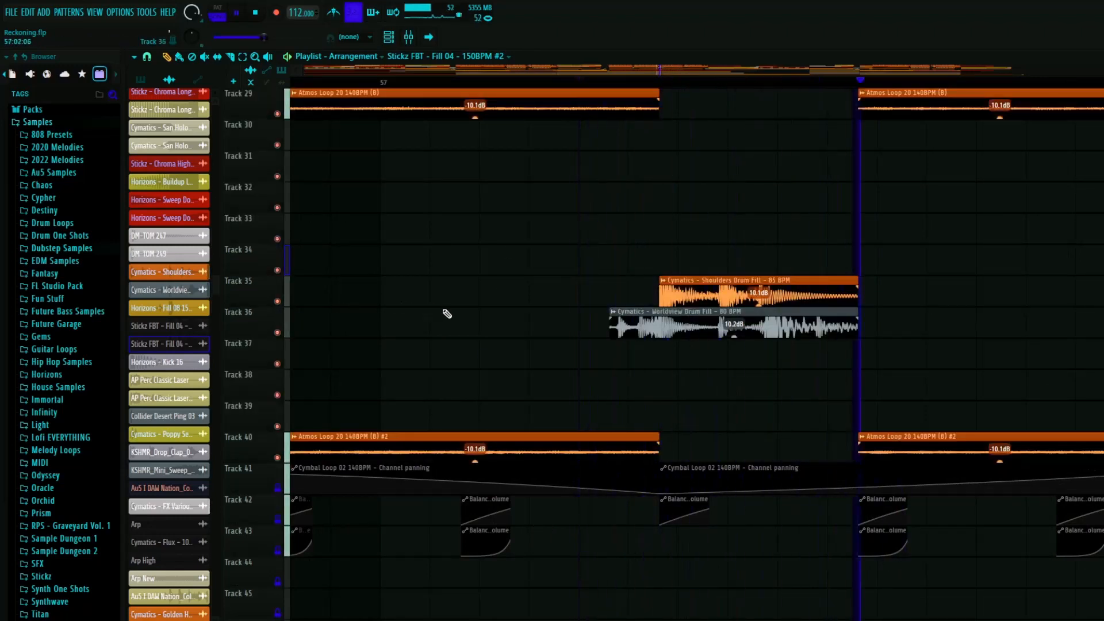
- Review the drum fill placements across the arrangement and the drop's drum and percussion tracks from bar 25
{"action": "scroll", "coordinate": [456, 312], "scroll_direction": "down", "scroll_amount": 4}
{"action": "scroll", "coordinate": [457, 312], "scroll_direction": "down", "scroll_amount": 8}
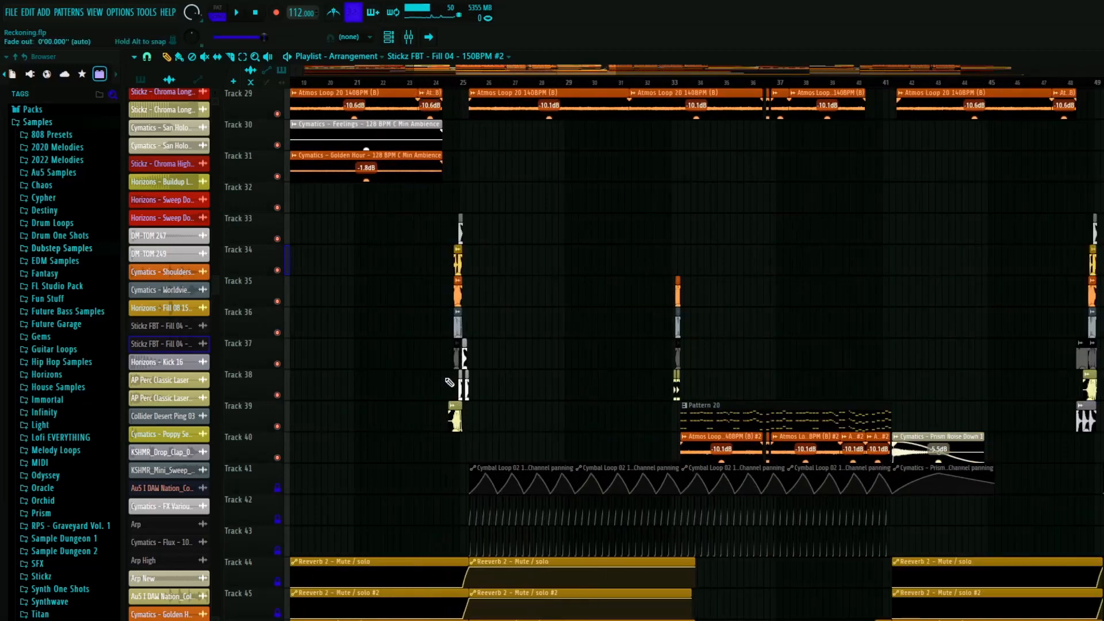
{"action": "scroll", "coordinate": [742, 323], "scroll_direction": "down", "scroll_amount": 5}
{"action": "scroll", "coordinate": [574, 345], "scroll_direction": "up", "scroll_amount": 8}
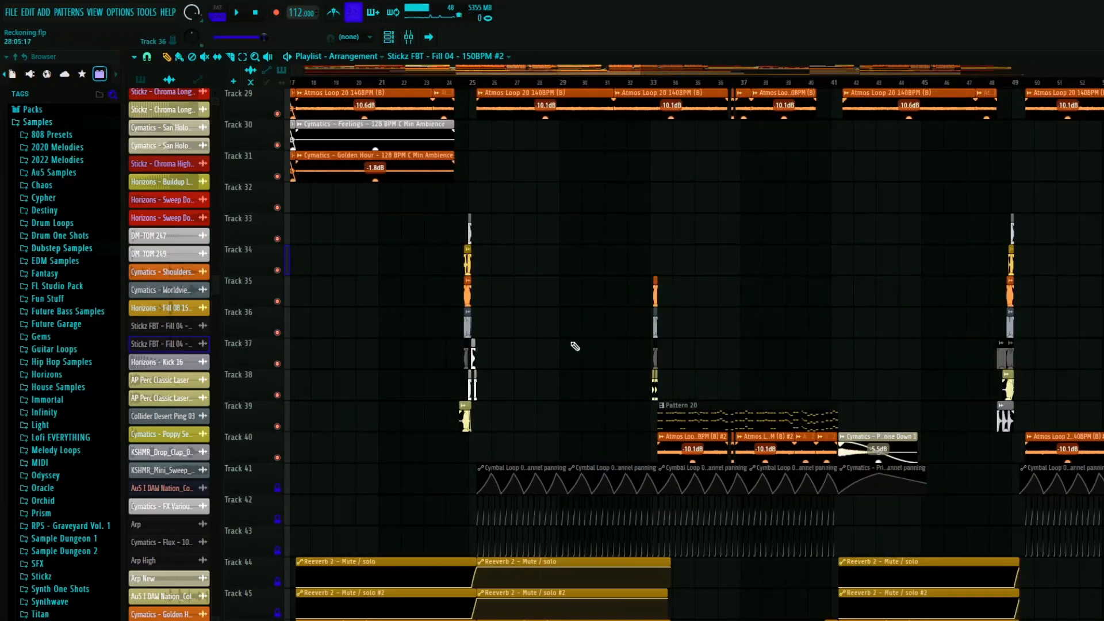
{"action": "scroll", "coordinate": [542, 344], "scroll_direction": "up", "scroll_amount": 5}
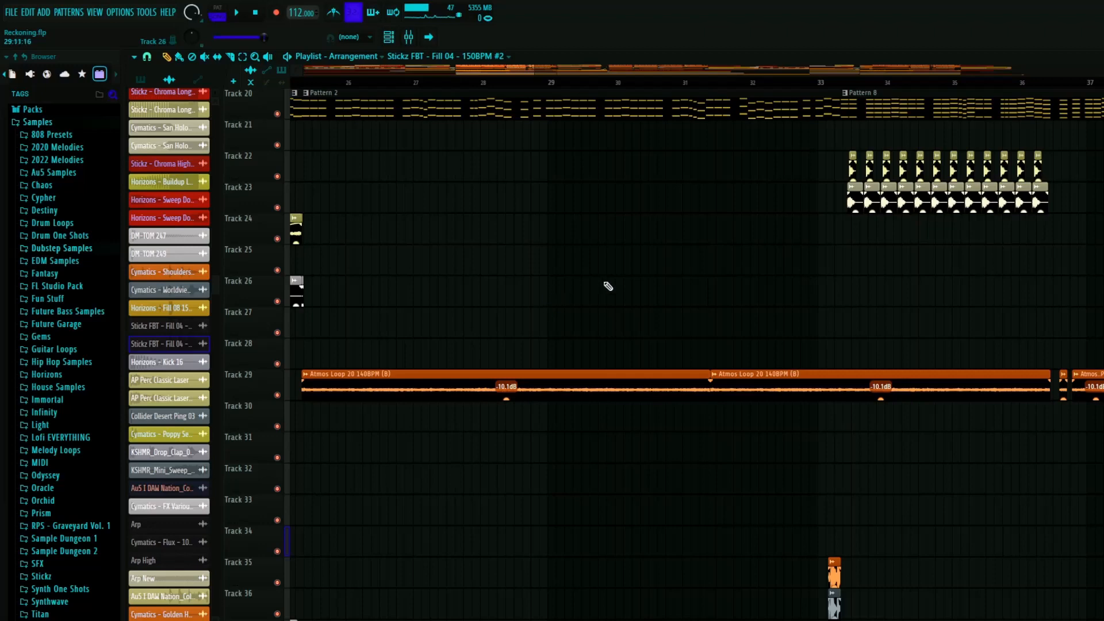
{"action": "scroll", "coordinate": [557, 280], "scroll_direction": "down", "scroll_amount": 3}
{"action": "scroll", "coordinate": [524, 295], "scroll_direction": "up", "scroll_amount": 10}
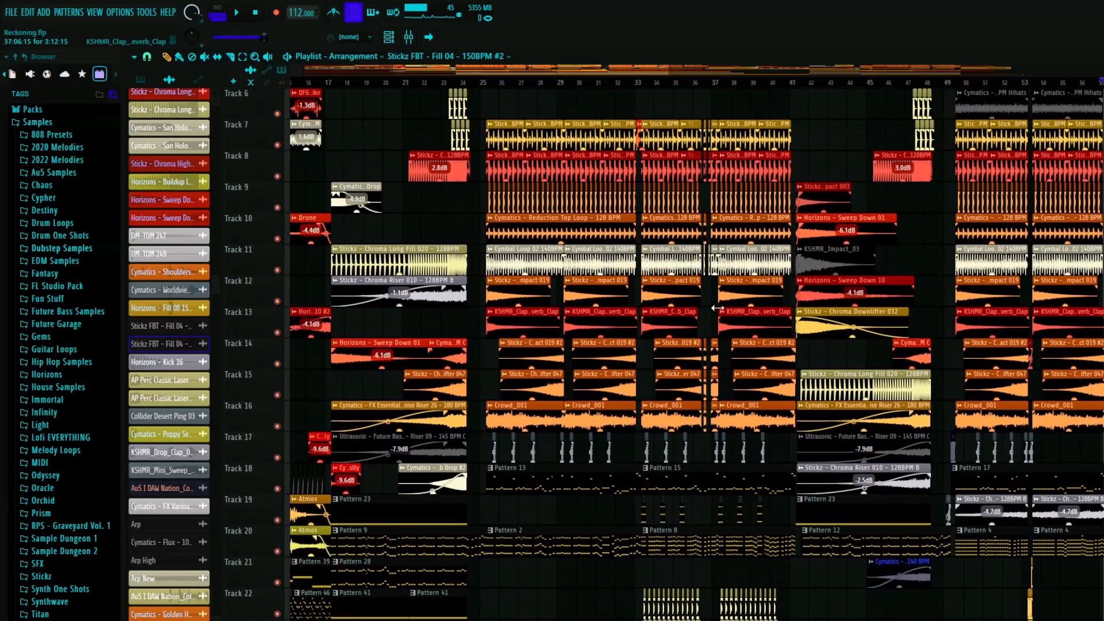
{"action": "scroll", "coordinate": [487, 481], "scroll_direction": "up", "scroll_amount": 3}
{"action": "scroll", "coordinate": [488, 478], "scroll_direction": "up", "scroll_amount": 5}
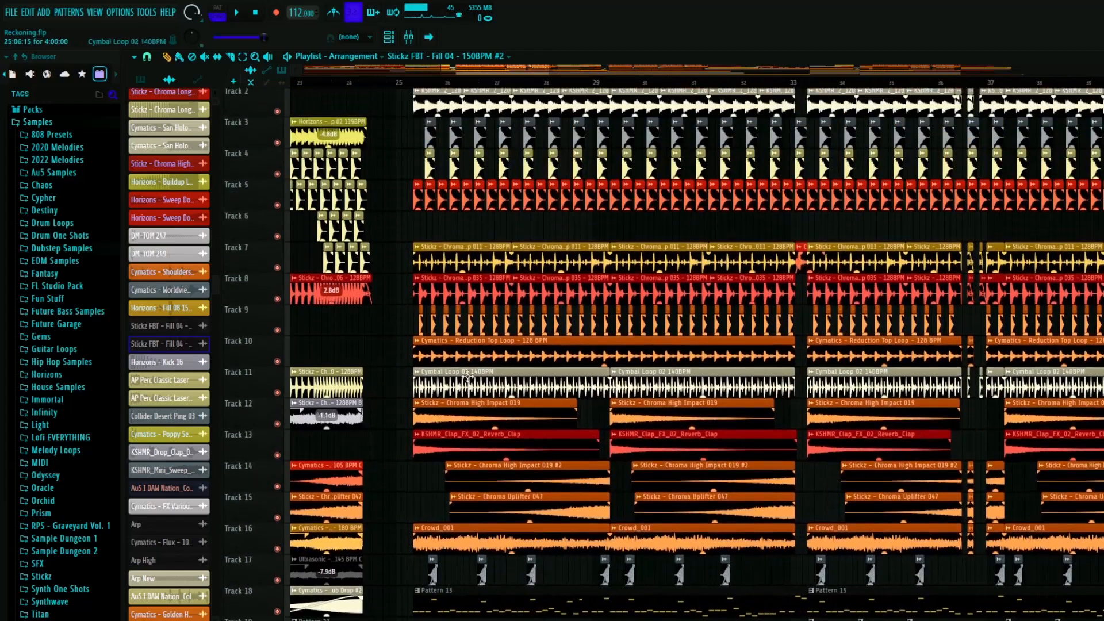
- Place the playhead at the start of the drop after bar 25, solo Track 1, and play the kick
{"action": "left_click", "coordinate": [412, 84]}
{"action": "scroll", "coordinate": [360, 330], "scroll_direction": "down", "scroll_amount": 2}
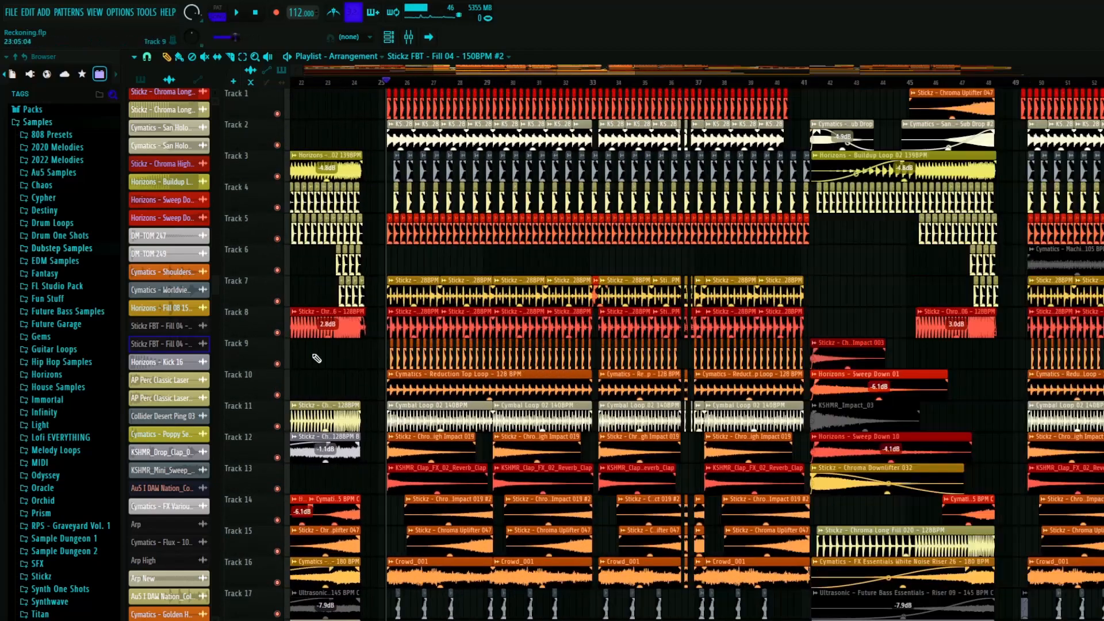
{"action": "scroll", "coordinate": [428, 261], "scroll_direction": "up", "scroll_amount": 3}
{"action": "right_click", "coordinate": [277, 113]}
{"action": "scroll", "coordinate": [412, 230], "scroll_direction": "down", "scroll_amount": 3}
{"action": "key", "text": "space"}
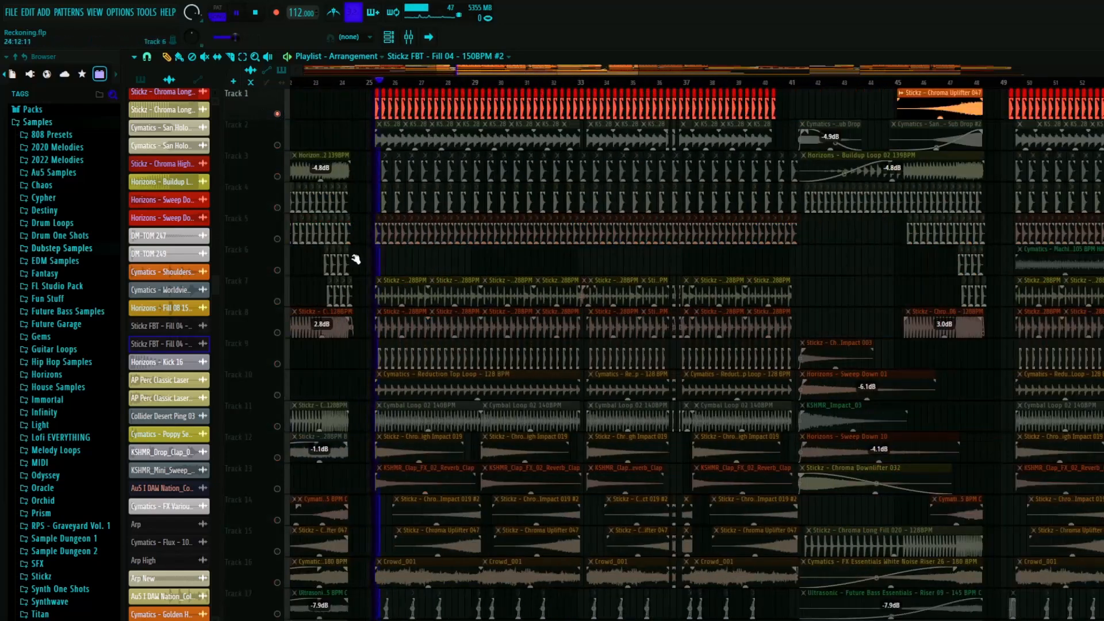
- Inspect the Fruity parametric EQ 2 and CamelCrusher effects on the kick's mixer insert, stop playback, and return to the playlist
{"action": "left_click", "coordinate": [408, 37]}
{"action": "left_click", "coordinate": [39, 266]}
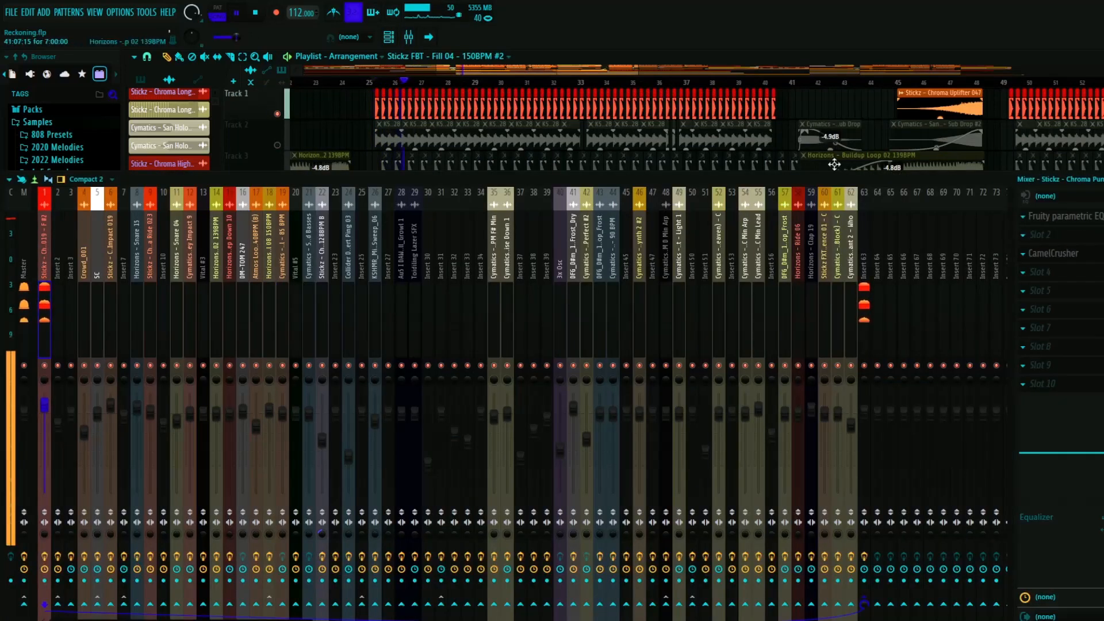
{"action": "left_click", "coordinate": [1070, 216]}
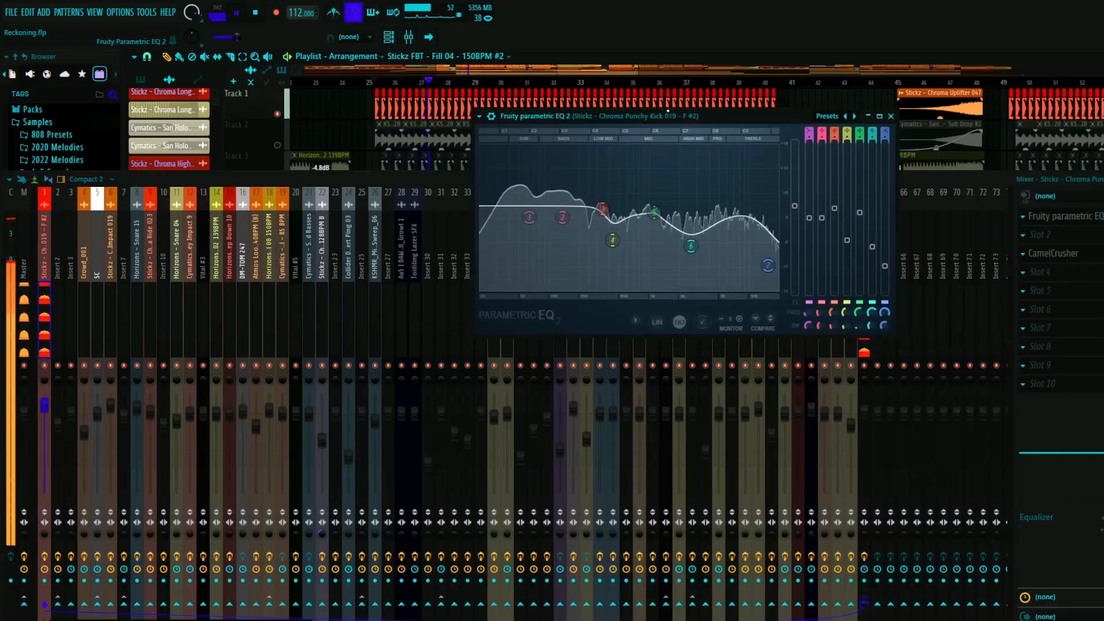
{"action": "left_click", "coordinate": [1093, 255]}
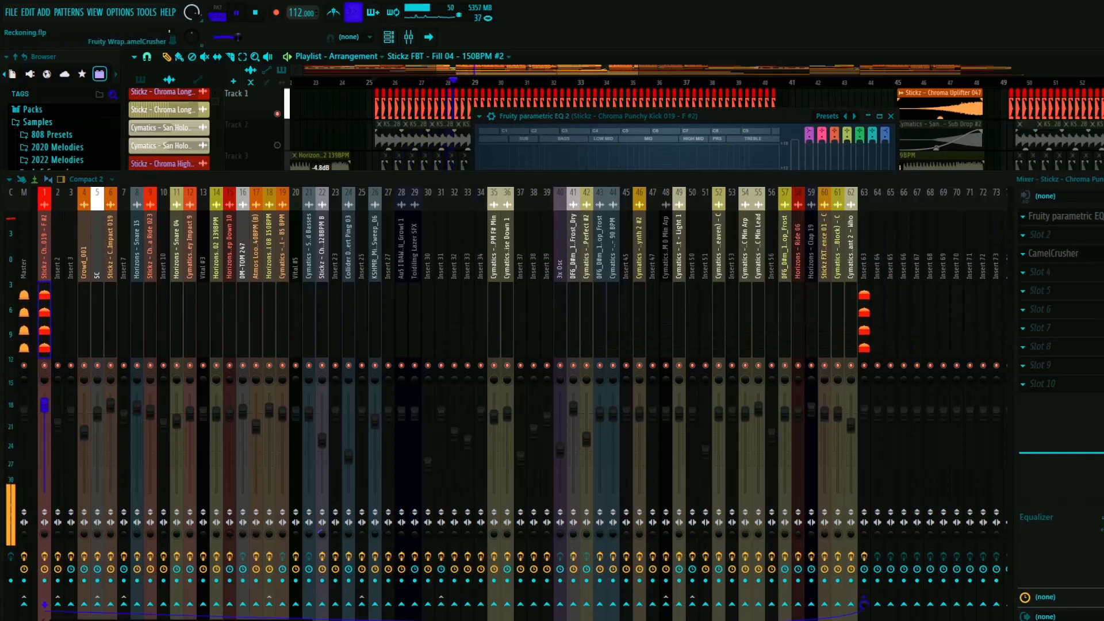
{"action": "left_click", "coordinate": [1101, 256]}
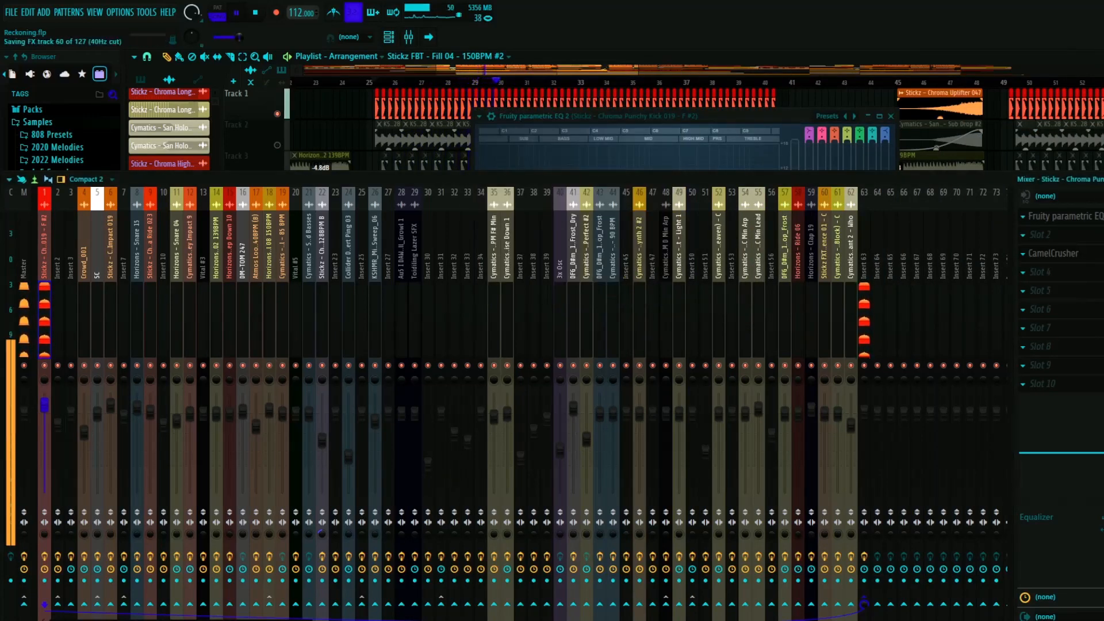
{"action": "key", "text": "F9"}
{"action": "key", "text": "space"}
{"action": "left_click", "coordinate": [891, 116]}
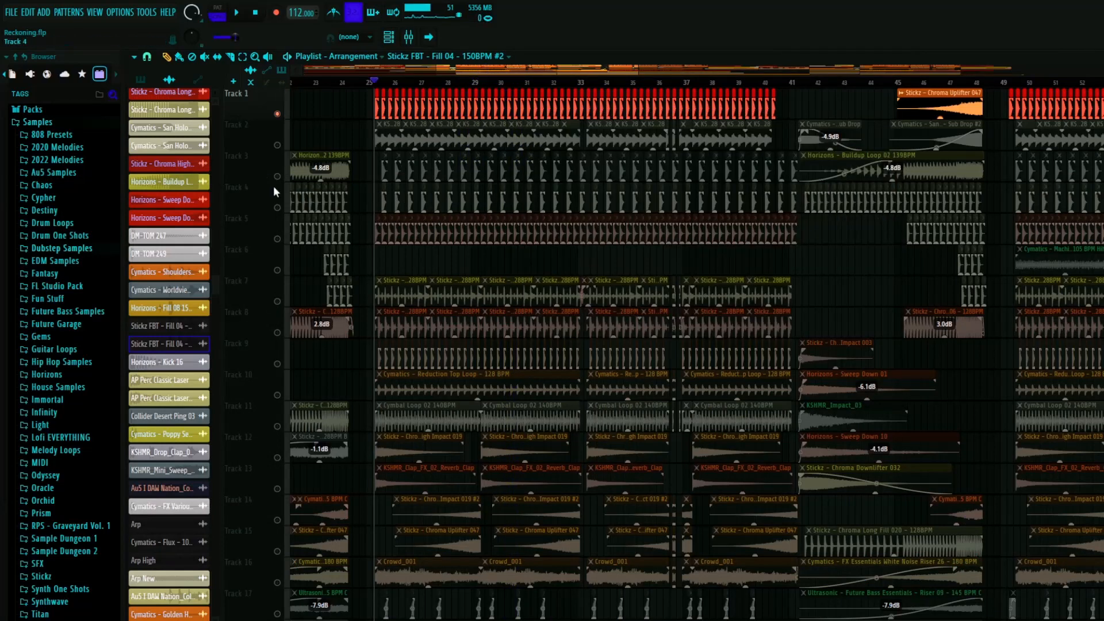
- Solo Track 2 and play the KSHMR_Drop_Clap_02_128 loop from the start of the drop
{"action": "scroll", "coordinate": [308, 143], "scroll_direction": "up", "scroll_amount": 3}
{"action": "right_click", "coordinate": [277, 145]}
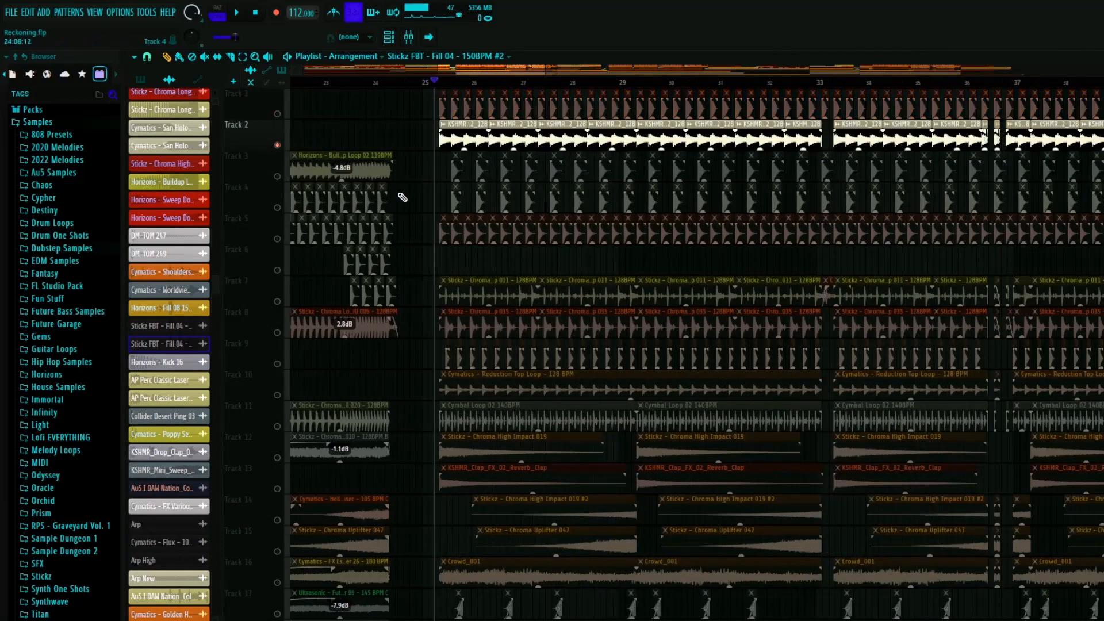
{"action": "key", "text": "space"}
{"action": "left_click", "coordinate": [498, 140]}
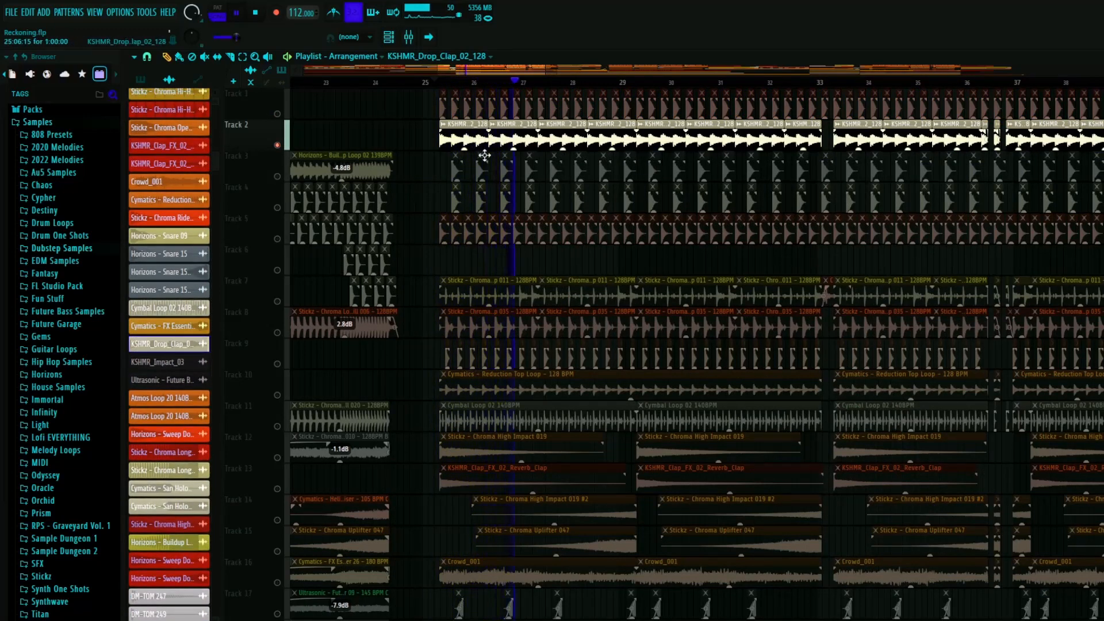
{"action": "scroll", "coordinate": [472, 164], "scroll_direction": "up", "scroll_amount": 3}
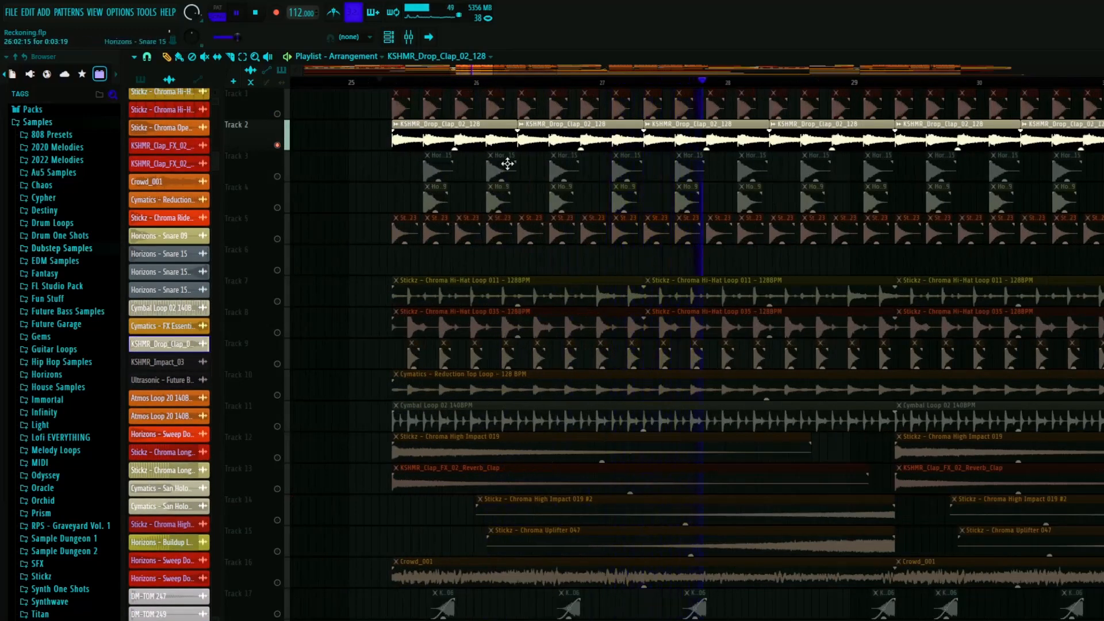
{"action": "scroll", "coordinate": [369, 229], "scroll_direction": "down", "scroll_amount": 3}
{"action": "key", "text": "space"}
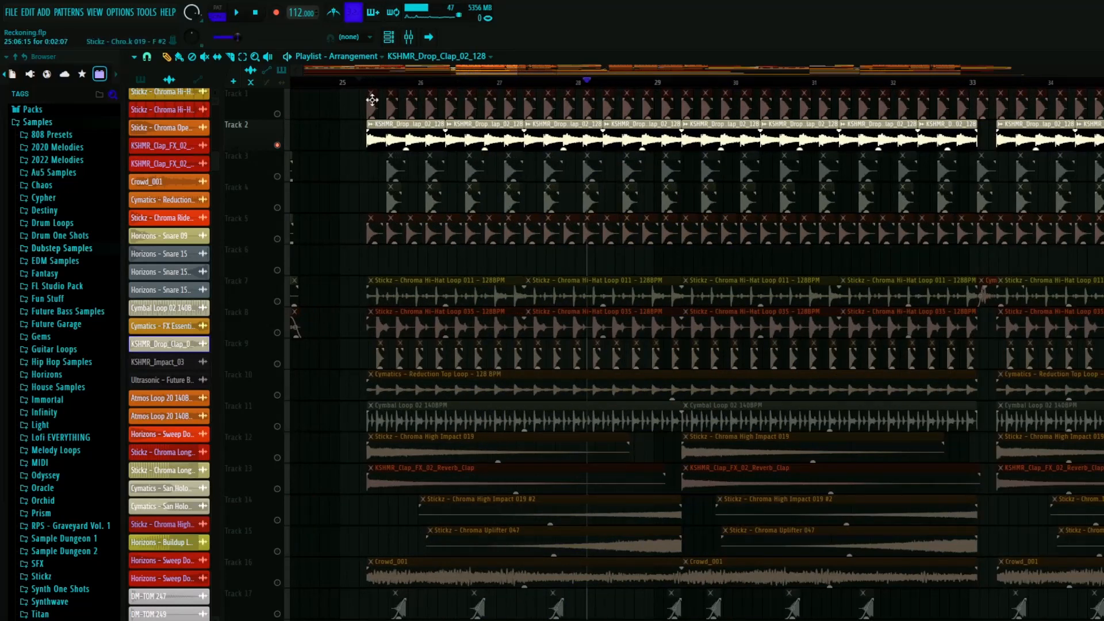
- Solo Track 5's ride at the start of the drop, and unmute Track 1's kick and Track 2's clap loop alongside it
{"action": "scroll", "coordinate": [357, 343], "scroll_direction": "up", "scroll_amount": 4}
{"action": "left_click", "coordinate": [278, 239], "text": "ctrl"}
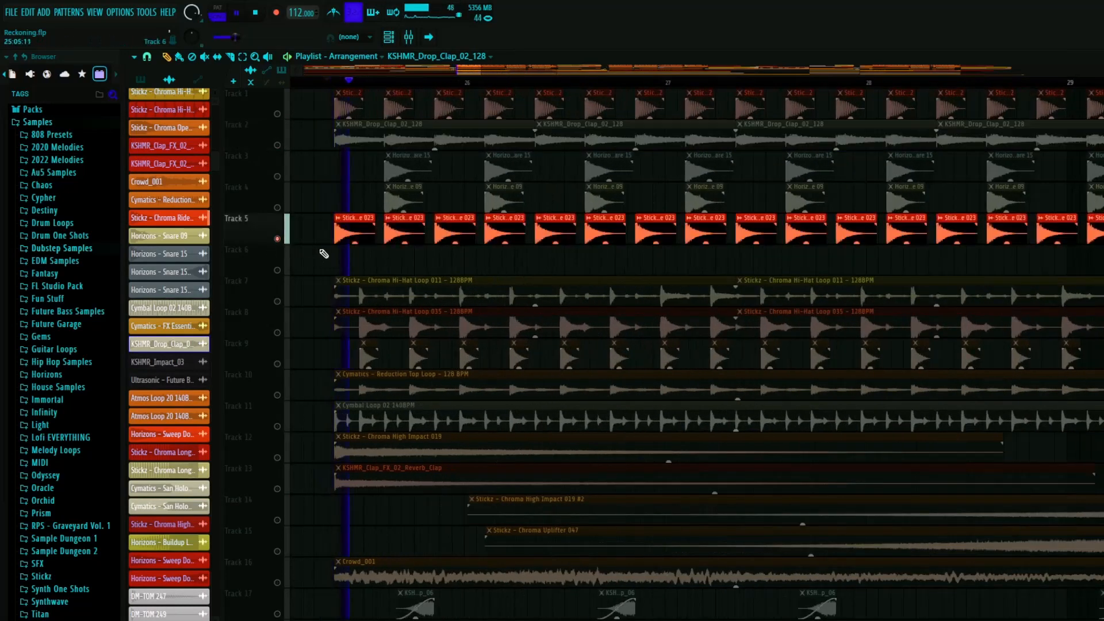
{"action": "left_click", "coordinate": [277, 114]}
{"action": "left_click", "coordinate": [277, 145]}
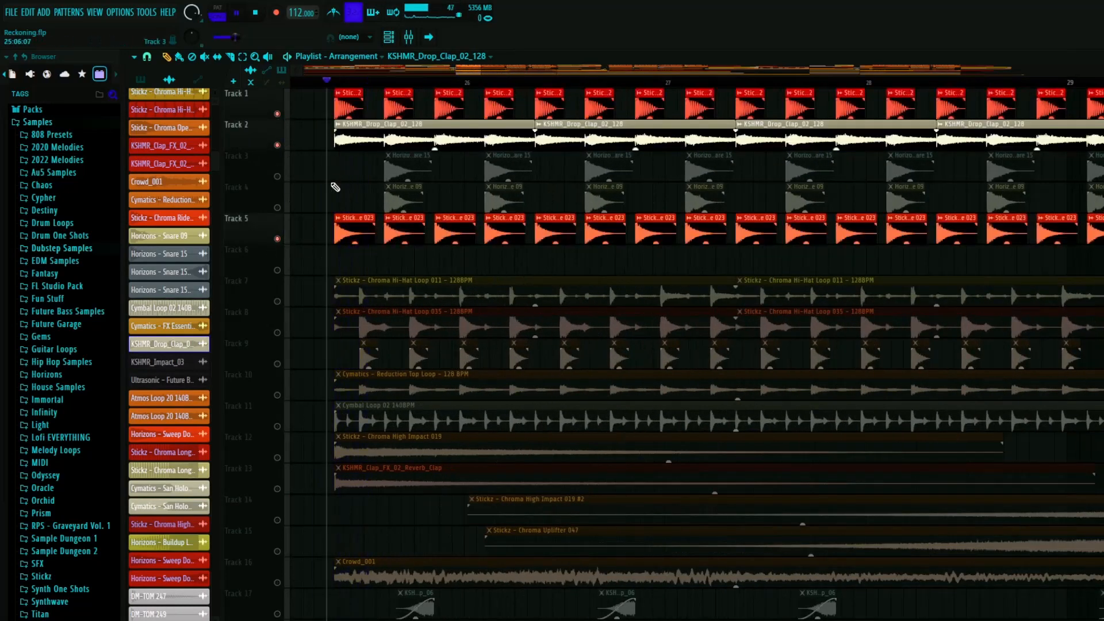
- Inspect the sample settings of the Stickz - Chroma Ride 023 audio clip on Track 5
{"action": "left_click", "coordinate": [399, 225]}
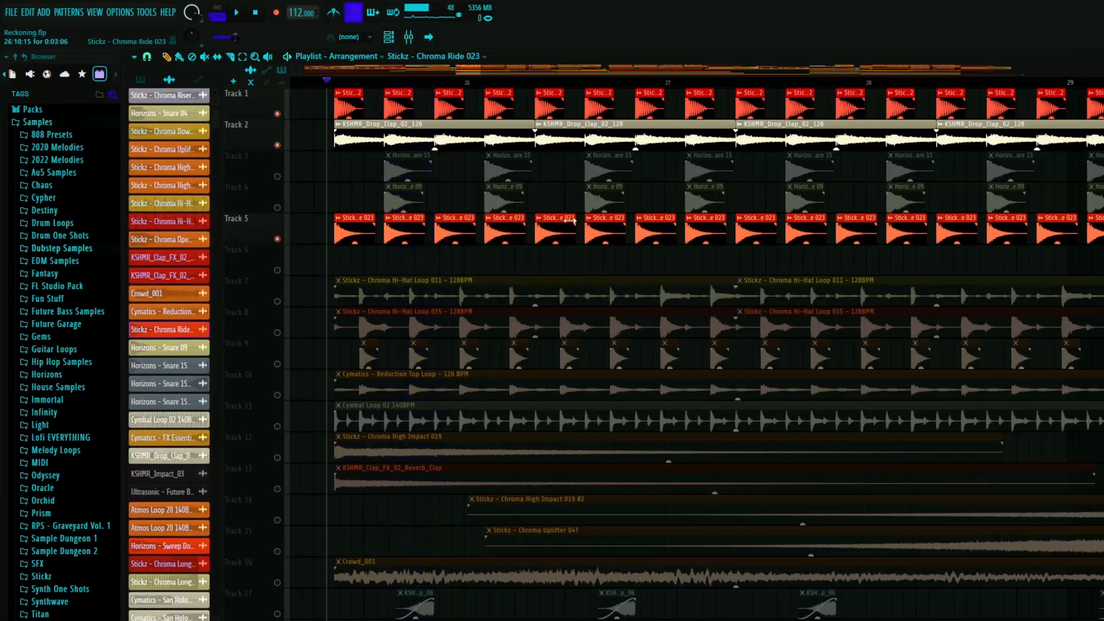
{"action": "left_click_drag", "start_coordinate": [1103, 150], "coordinate": [583, 139]}
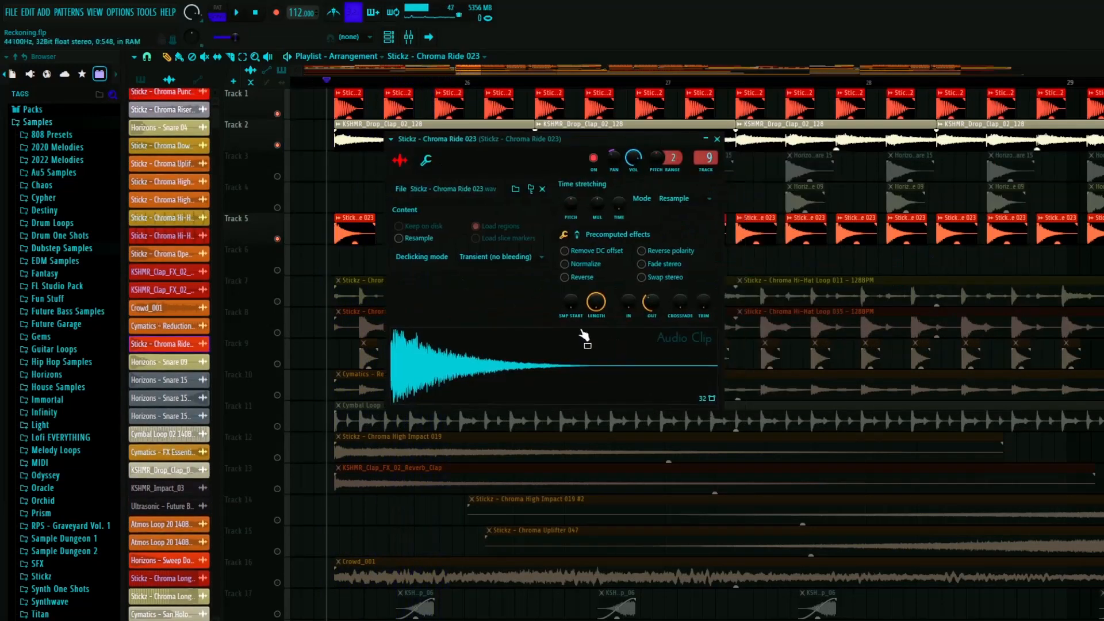
{"action": "left_click", "coordinate": [717, 139]}
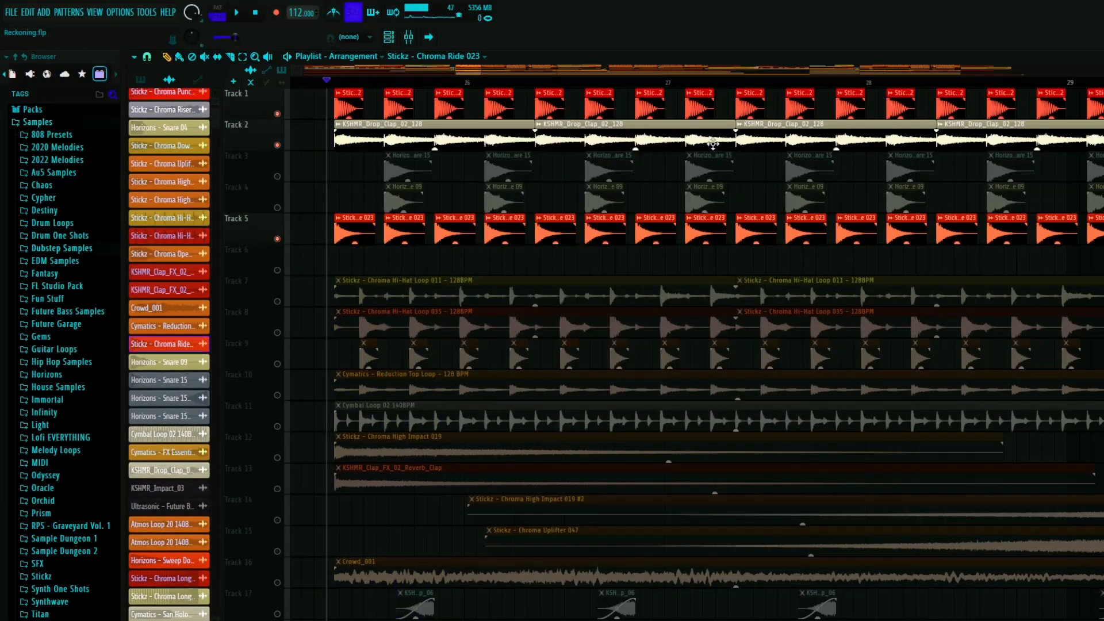
- Inspect both Fruity parametric EQ 2 effects on the ride's mixer insert and return to the playlist
{"action": "key", "text": "F9"}
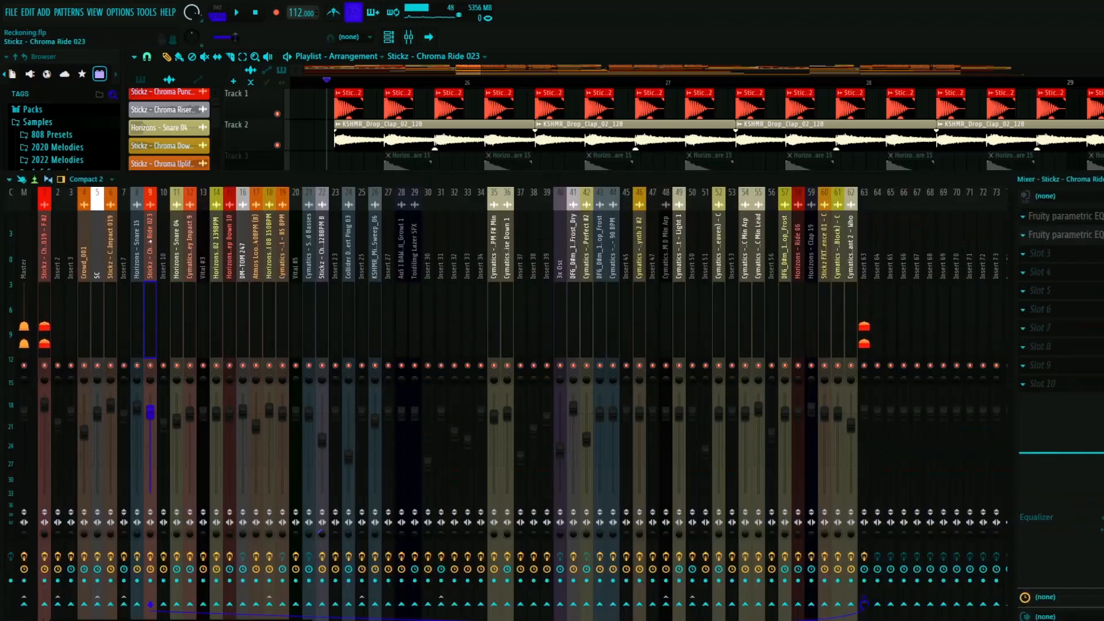
{"action": "left_click", "coordinate": [1093, 217]}
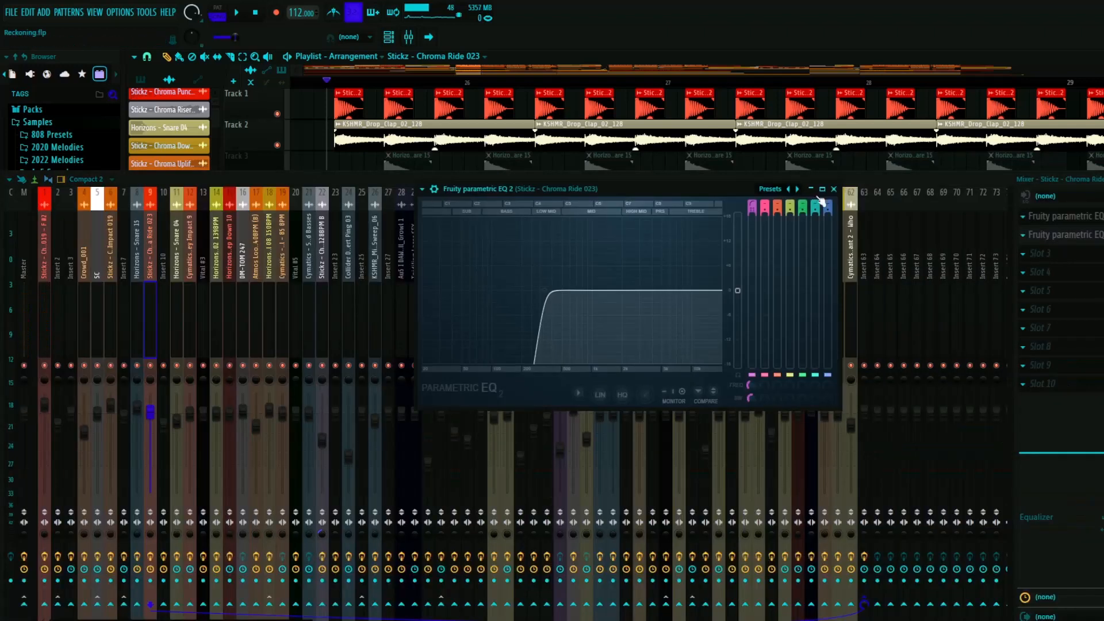
{"action": "left_click", "coordinate": [834, 190]}
{"action": "left_click", "coordinate": [1093, 234]}
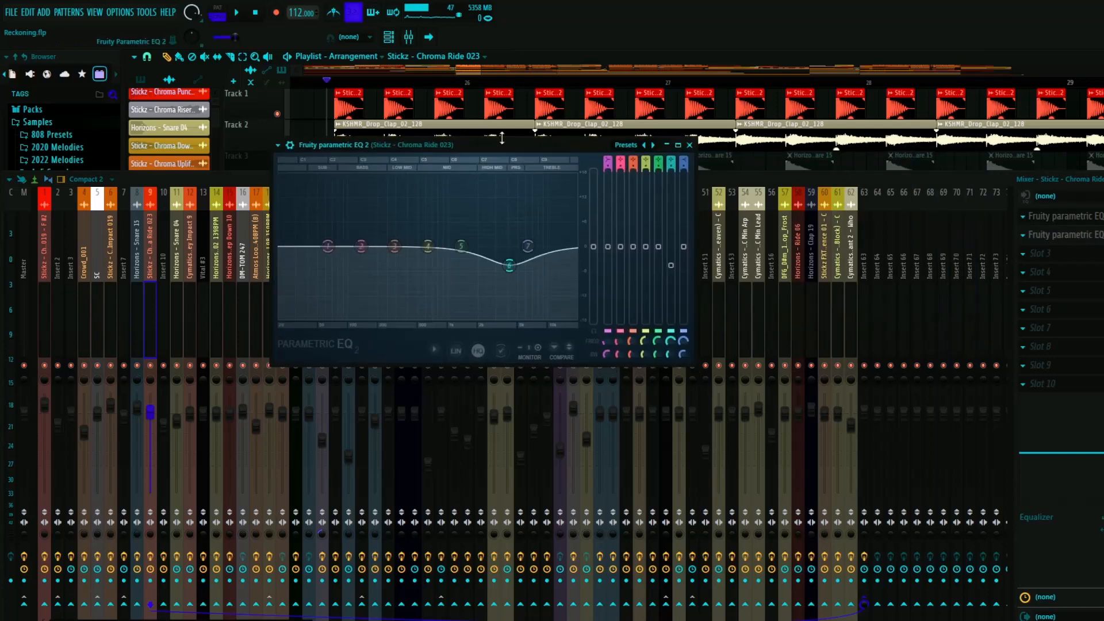
{"action": "left_click", "coordinate": [690, 145]}
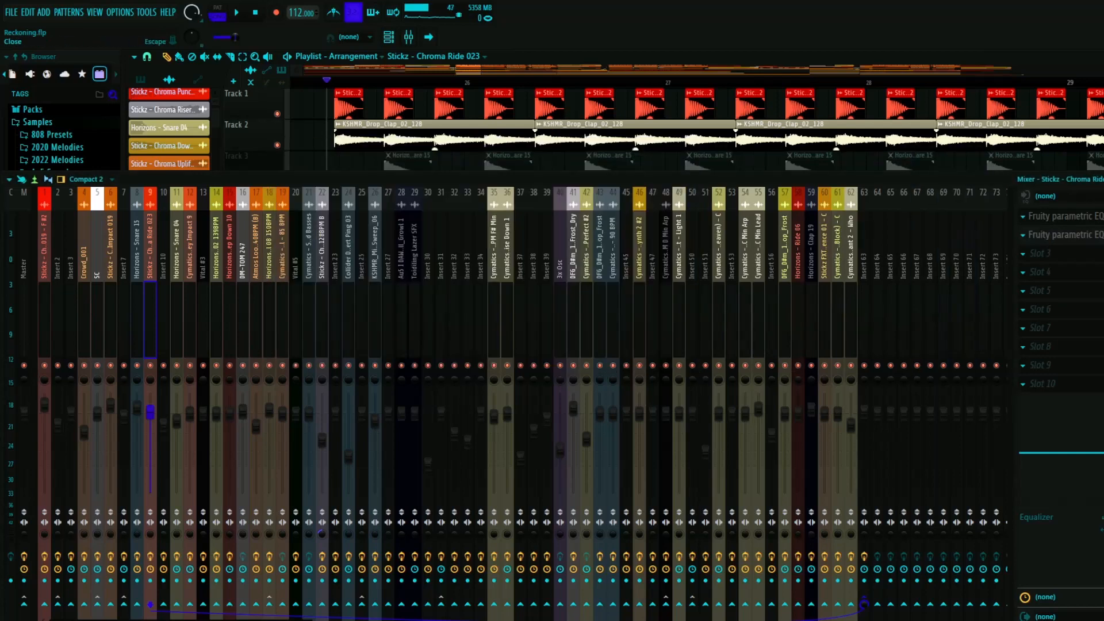
{"action": "key", "text": "F9"}
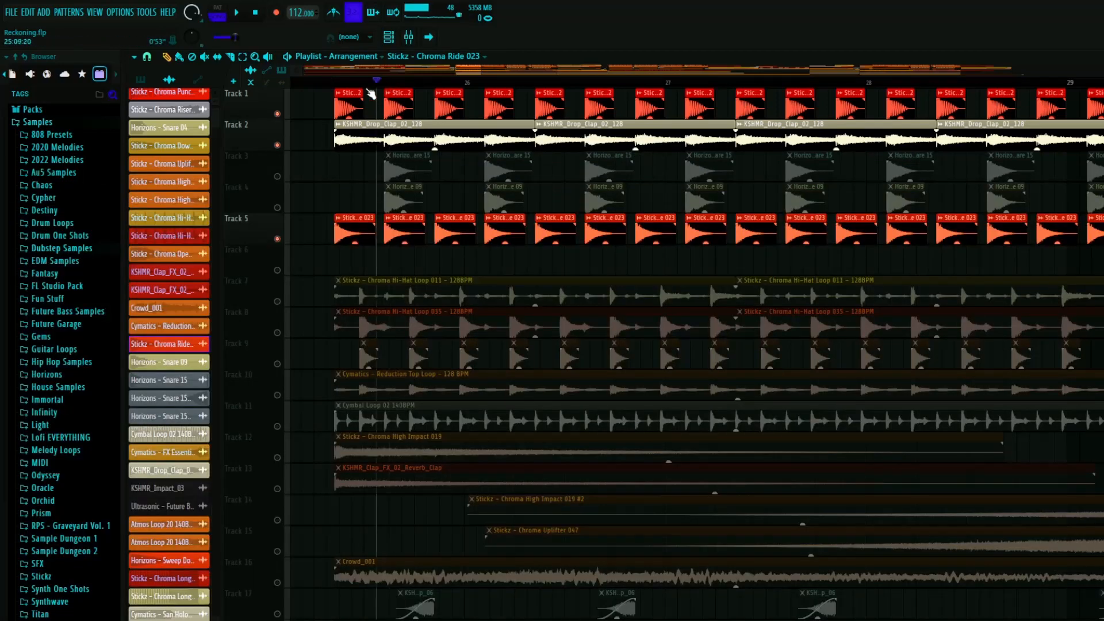
- Solo the snare layers on Tracks 3 and 4 and audition them, including Track 4 on its own
{"action": "right_click", "coordinate": [277, 177]}
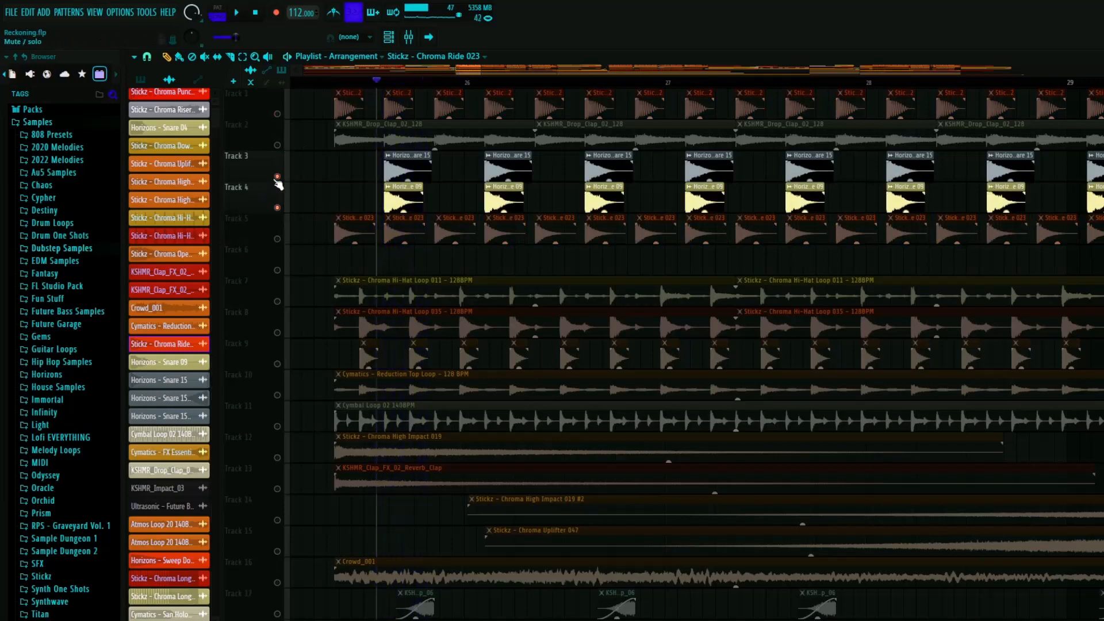
{"action": "left_click", "coordinate": [277, 207]}
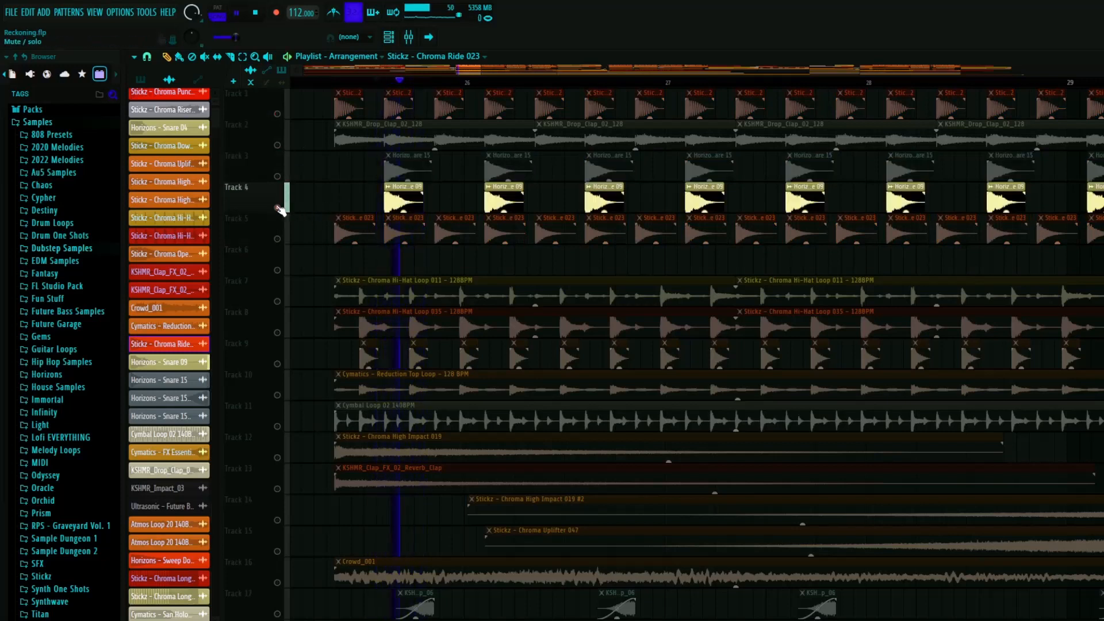
{"action": "key", "text": "space"}
{"action": "key", "text": "space"}
- Inspect the Horizons - Snare 15 audio clip's sample settings and briefly view its channel in the channel rack
{"action": "double_click", "coordinate": [414, 158]}
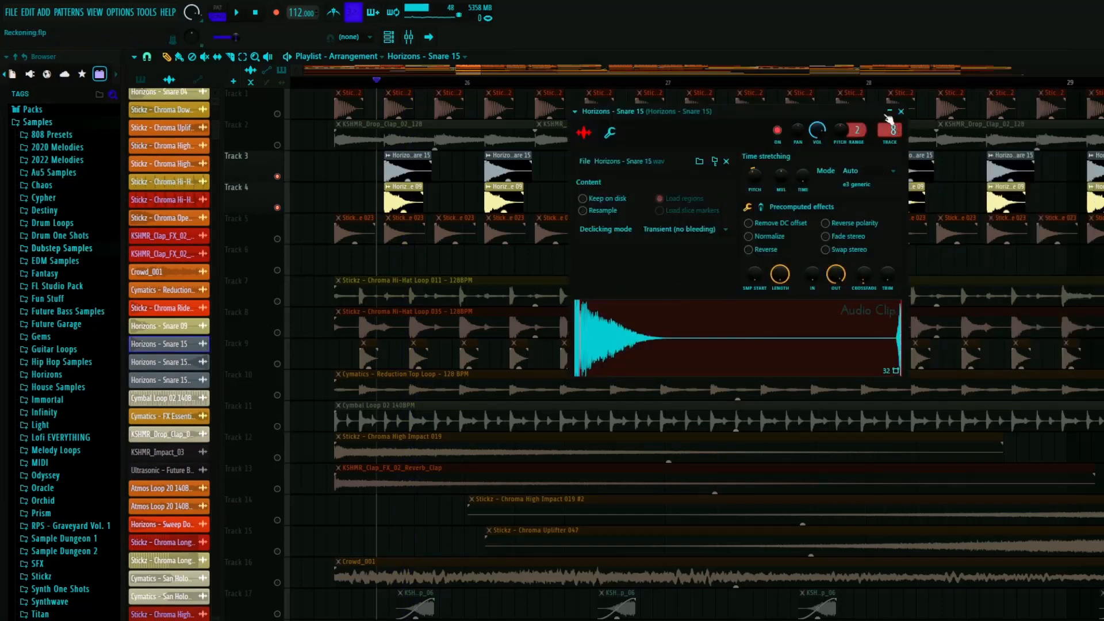
{"action": "left_click", "coordinate": [901, 110]}
{"action": "key", "text": "F6"}
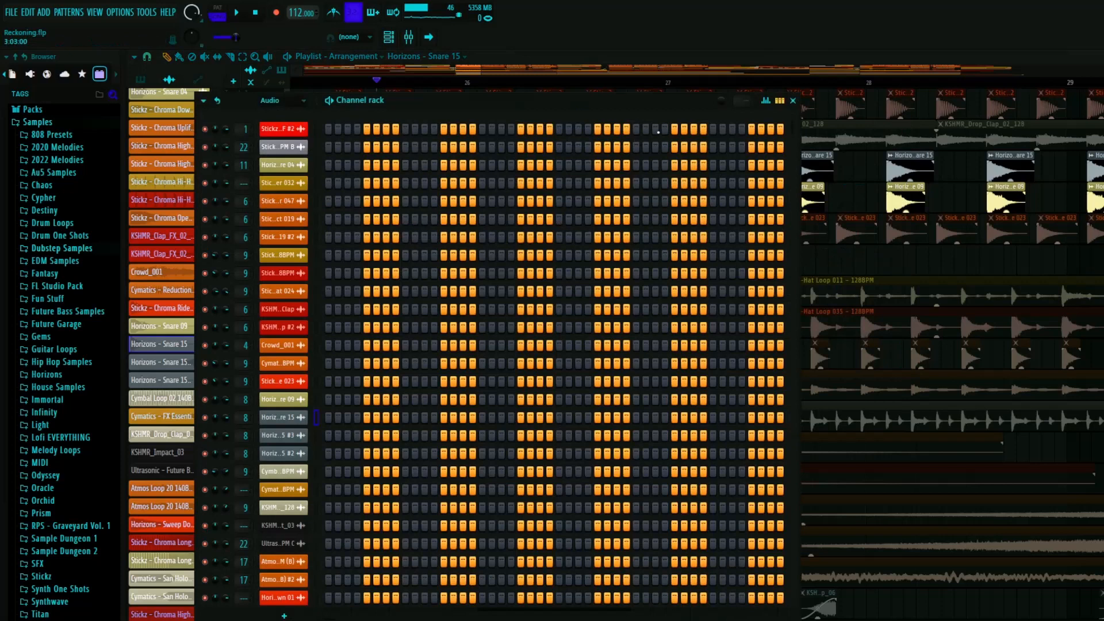
{"action": "key", "text": "F6"}
- Inspect the first two Fruity parametric EQ 2 effects on the snare's mixer insert, enlarging the second one's curve
{"action": "key", "text": "F9"}
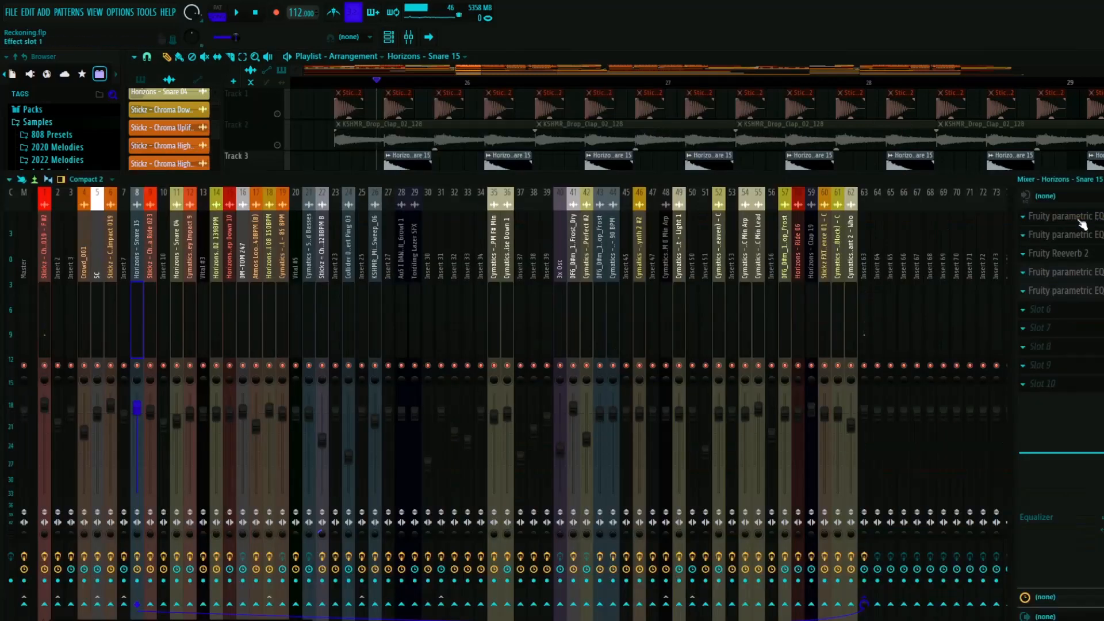
{"action": "left_click", "coordinate": [1058, 217]}
{"action": "left_click", "coordinate": [1056, 216]}
{"action": "left_click", "coordinate": [1059, 235]}
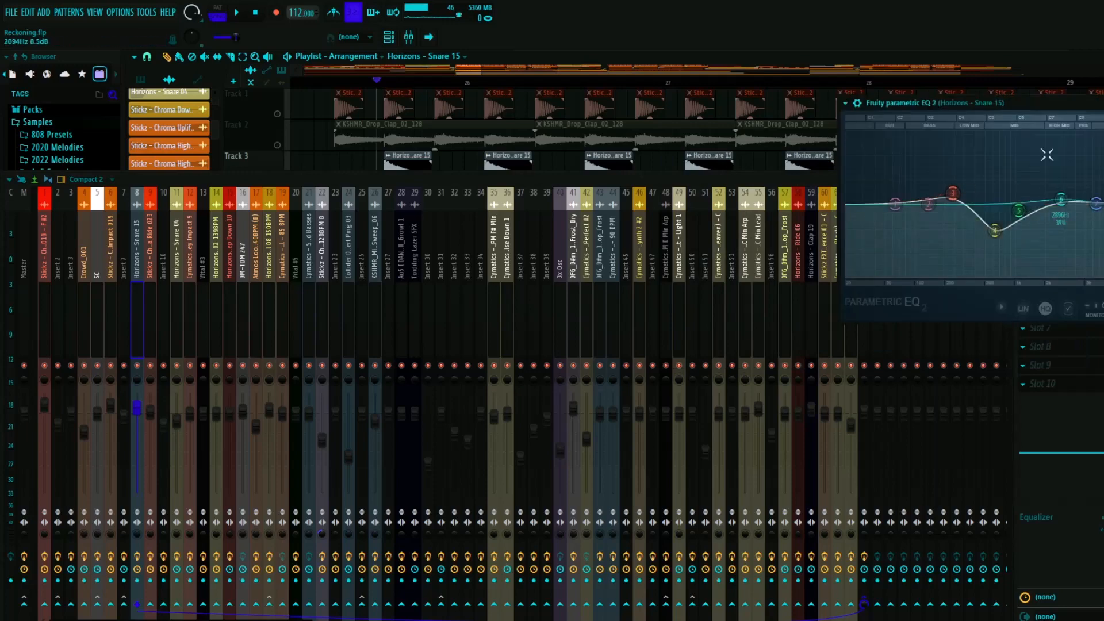
{"action": "left_click_drag", "start_coordinate": [1042, 105], "coordinate": [752, 106]}
{"action": "left_click", "coordinate": [953, 105]}
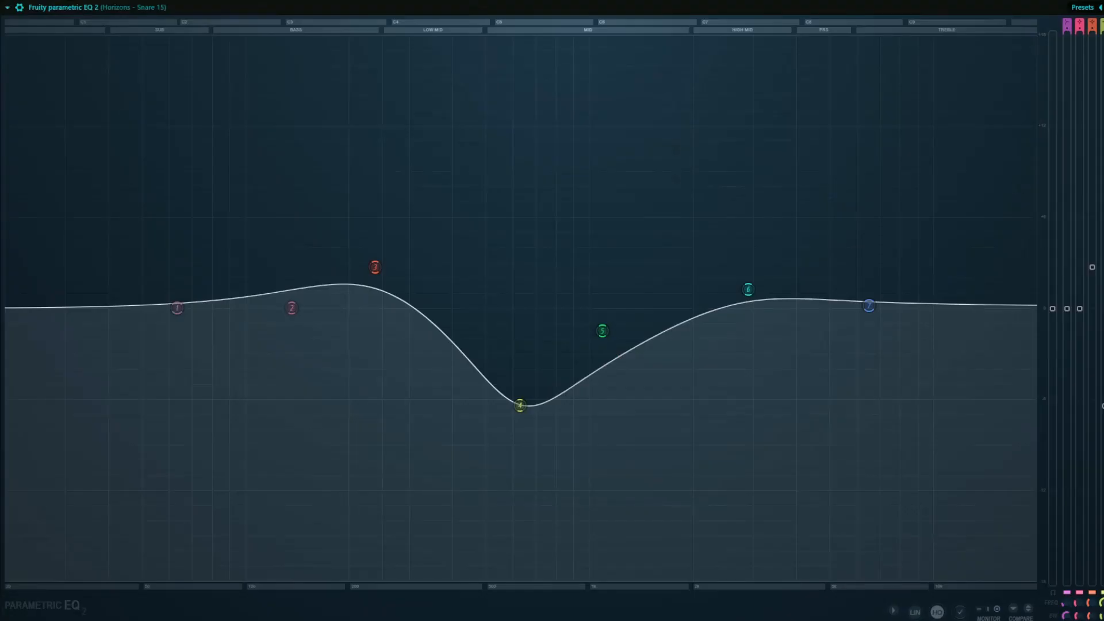
{"action": "left_click", "coordinate": [1103, 7]}
{"action": "left_click", "coordinate": [963, 105]}
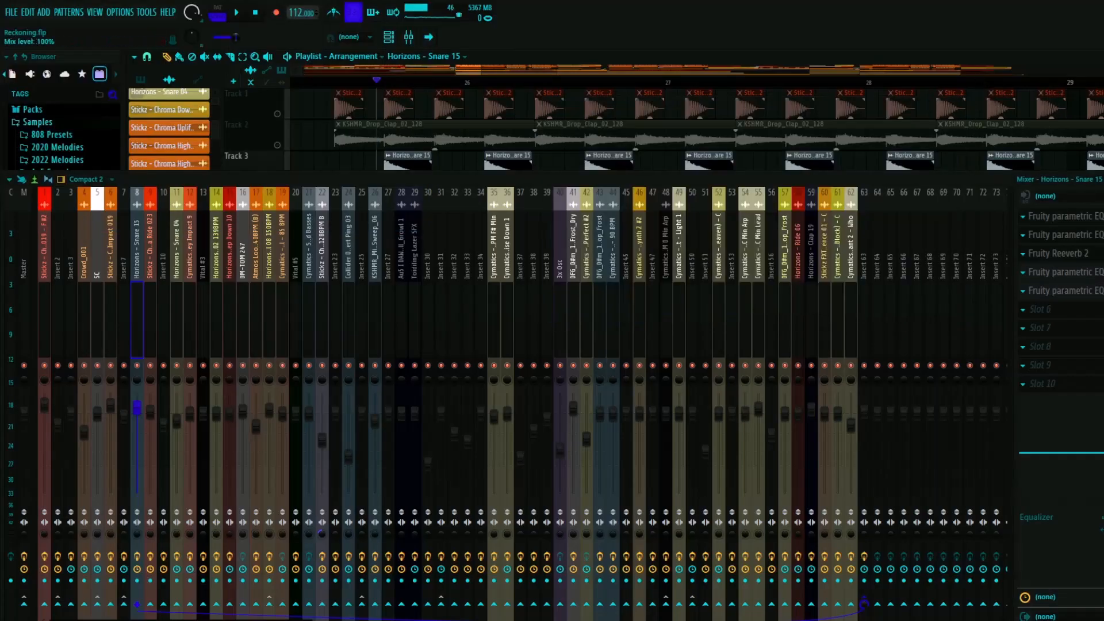
- Inspect the snare insert's Fruity Reeverb 2 settings while auditioning the snares
{"action": "left_click", "coordinate": [1058, 253]}
{"action": "key", "text": "space"}
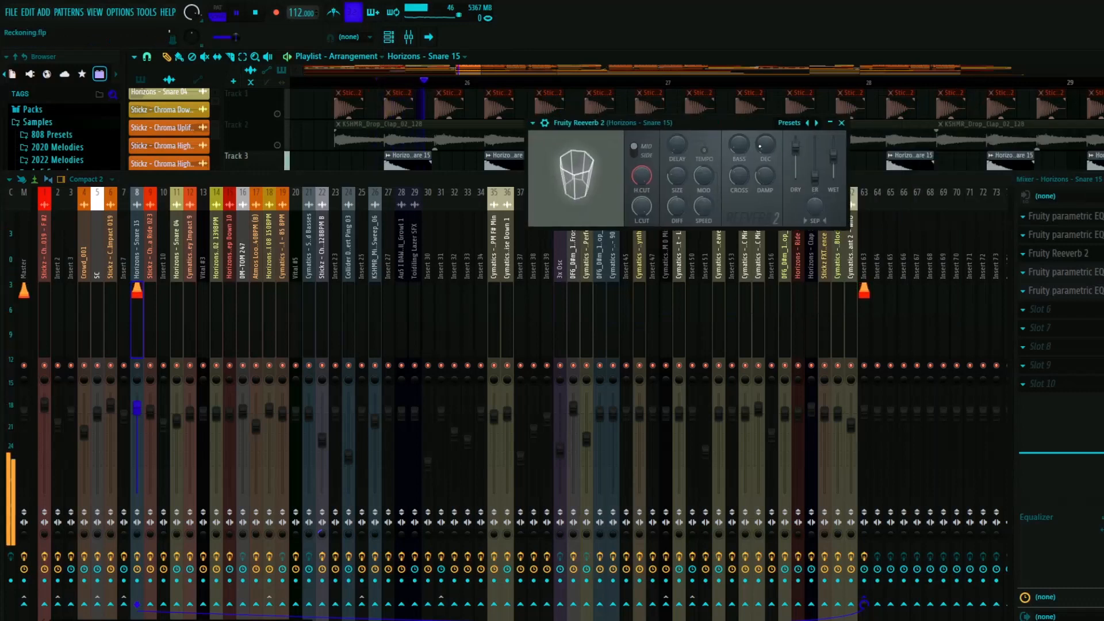
{"action": "key", "text": "space"}
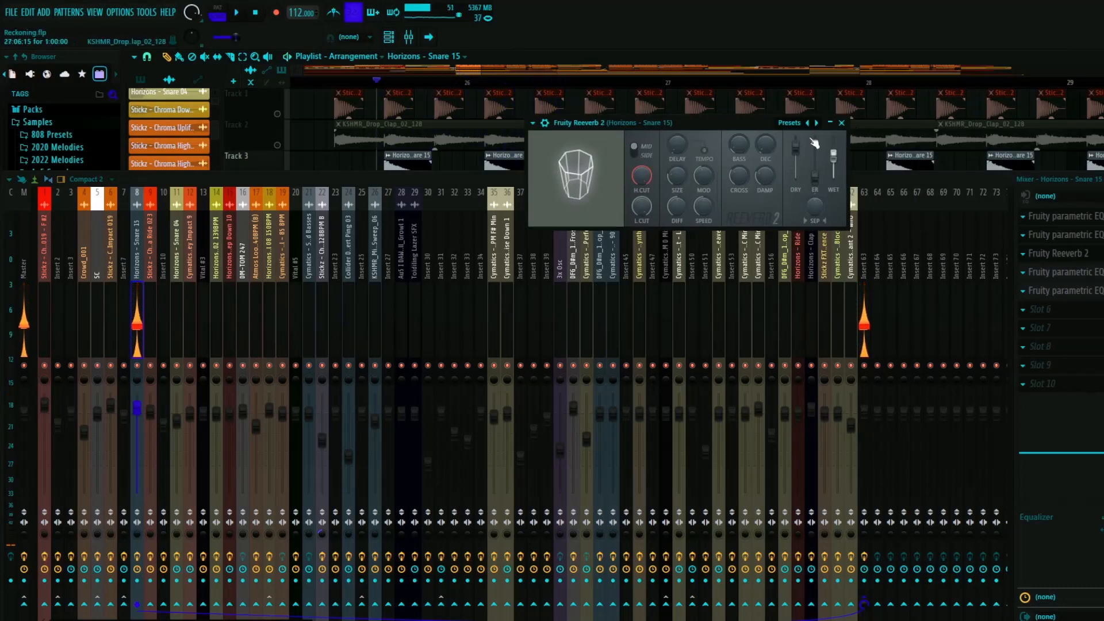
{"action": "scroll", "coordinate": [374, 135], "scroll_direction": "down", "scroll_amount": 2}
{"action": "key", "text": "space"}
{"action": "key", "text": "space"}
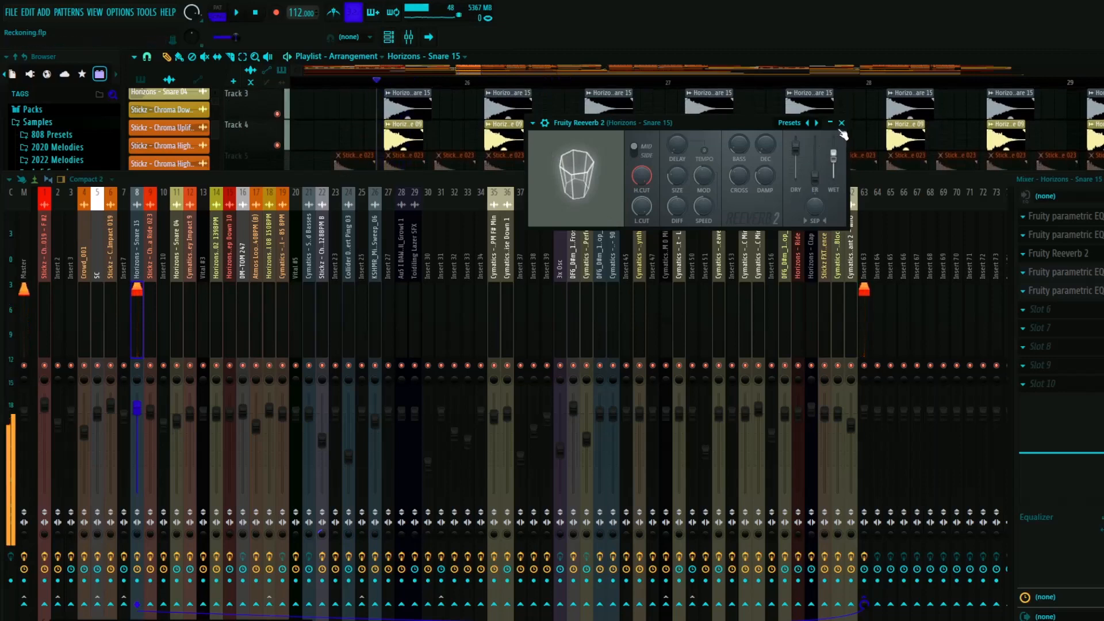
{"action": "left_click", "coordinate": [841, 122]}
- Show the last two Fruity parametric EQ 2 effects of the snare insert side by side
{"action": "left_click", "coordinate": [1063, 272]}
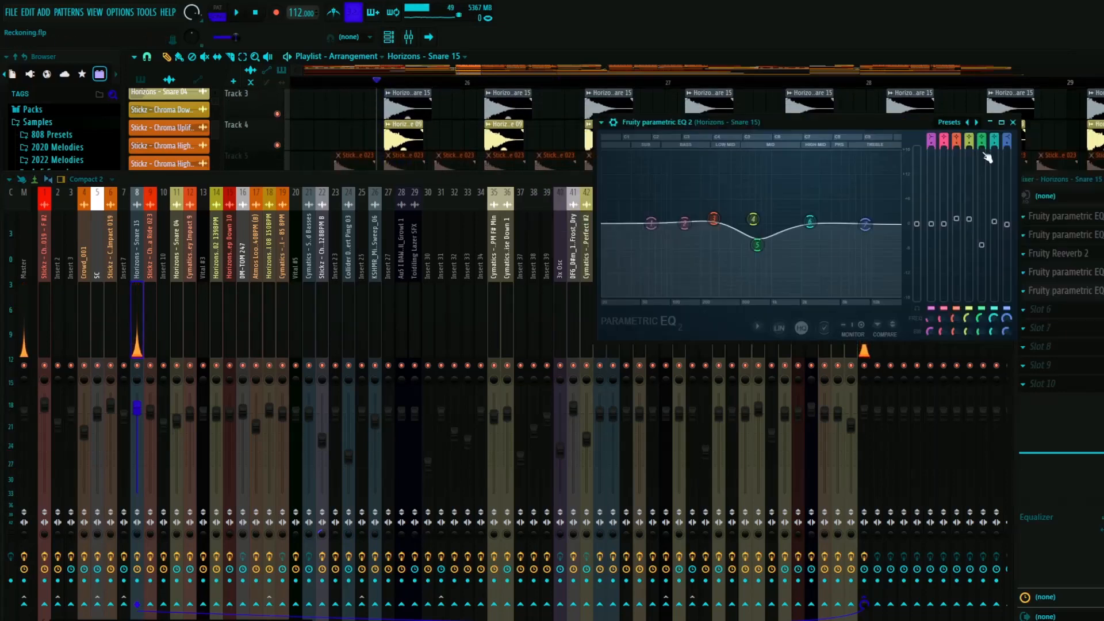
{"action": "left_click", "coordinate": [1013, 150]}
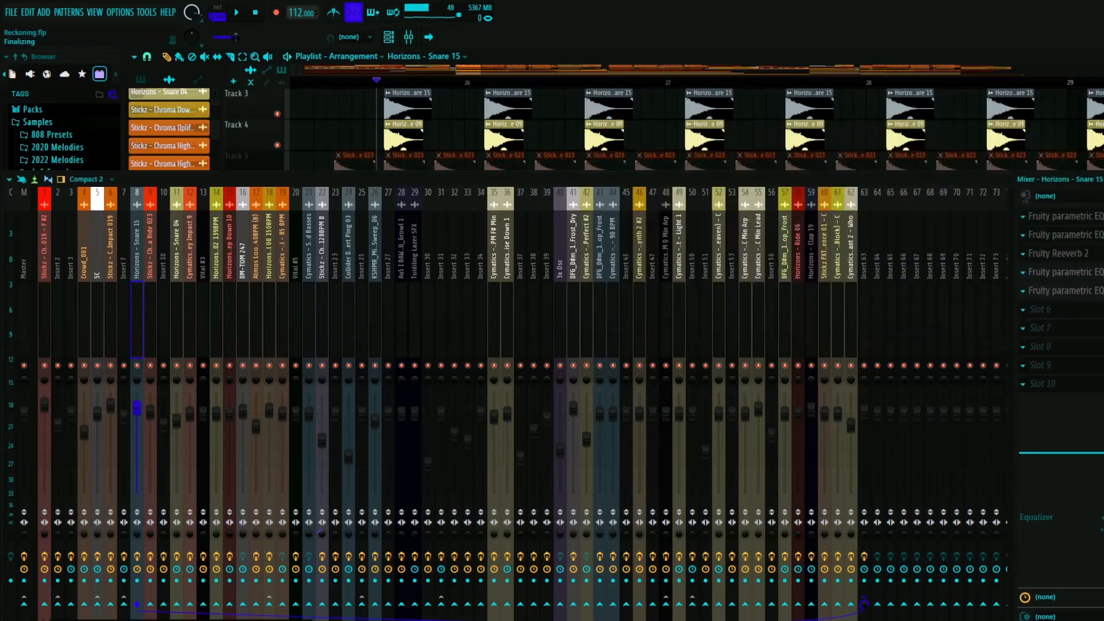
{"action": "left_click", "coordinate": [1064, 290]}
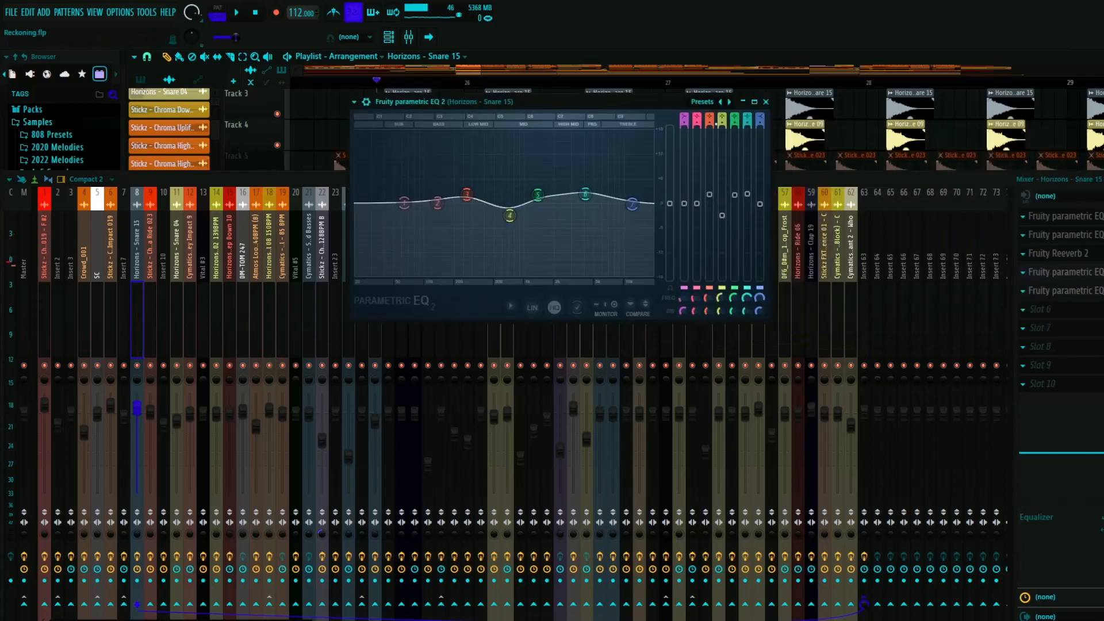
{"action": "left_click", "coordinate": [1080, 272]}
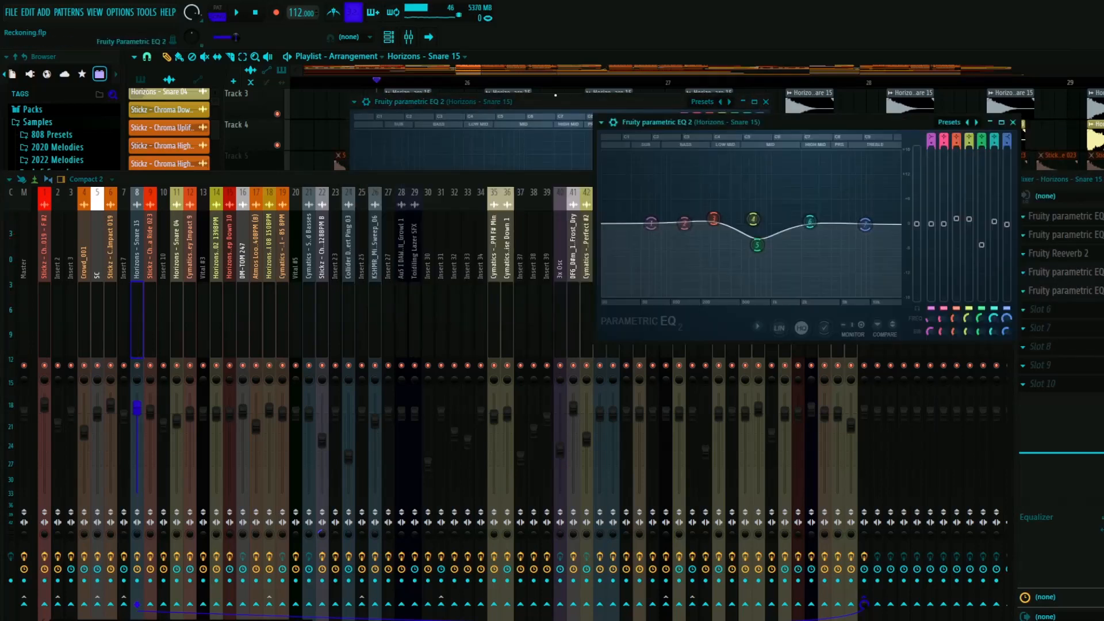
{"action": "left_click_drag", "start_coordinate": [552, 101], "coordinate": [359, 123]}
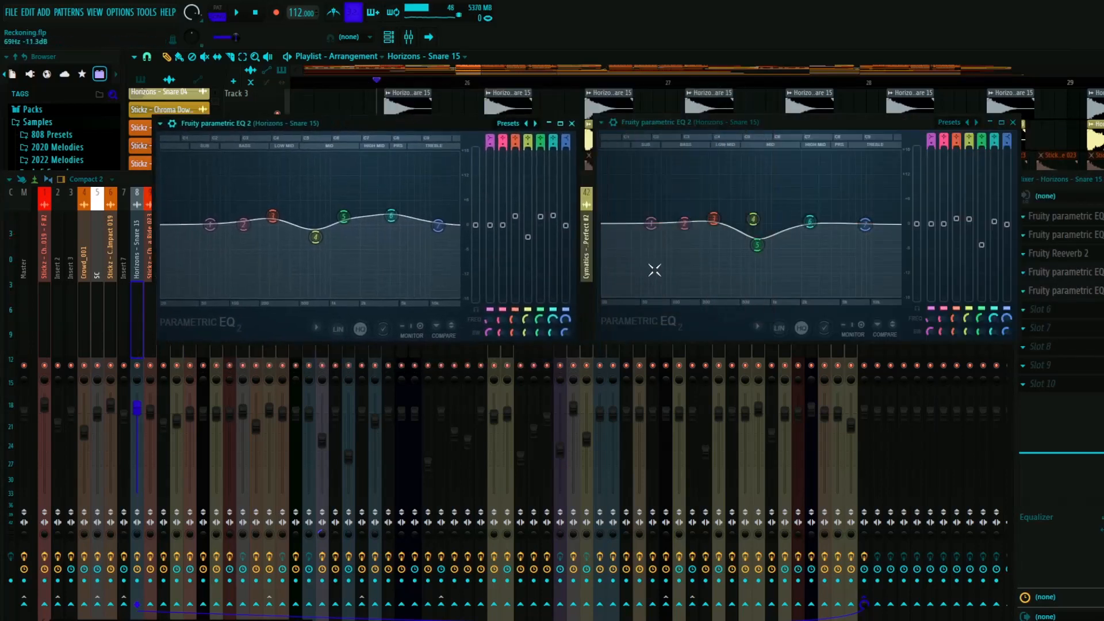
- Play the snares to compare their spectrum in the two equalizers, and return to the playlist
{"action": "key", "text": "space"}
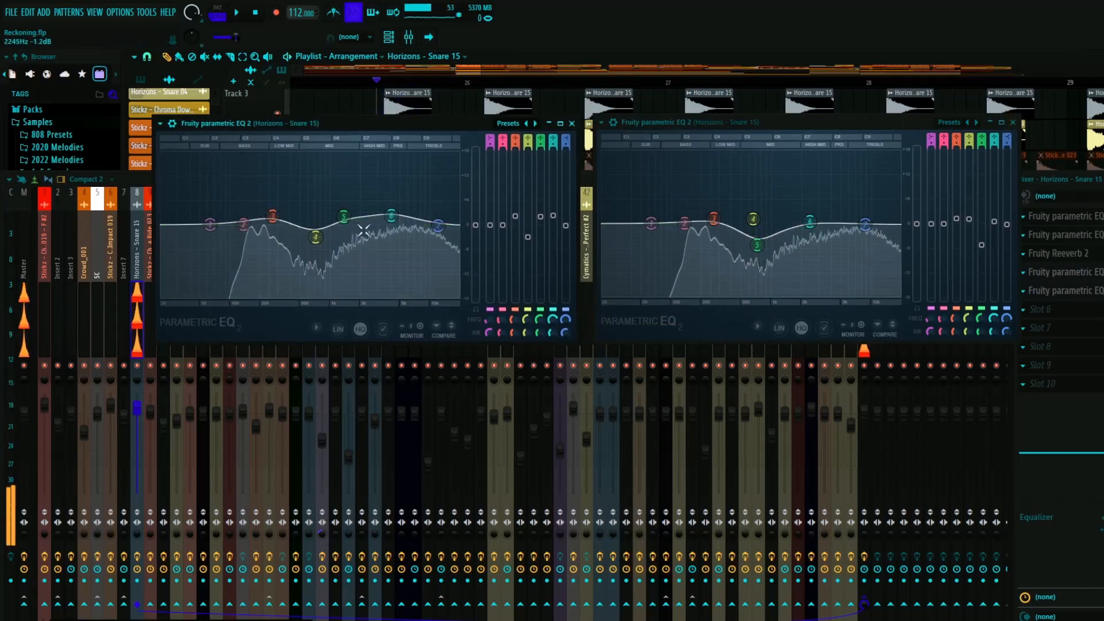
{"action": "key", "text": "space"}
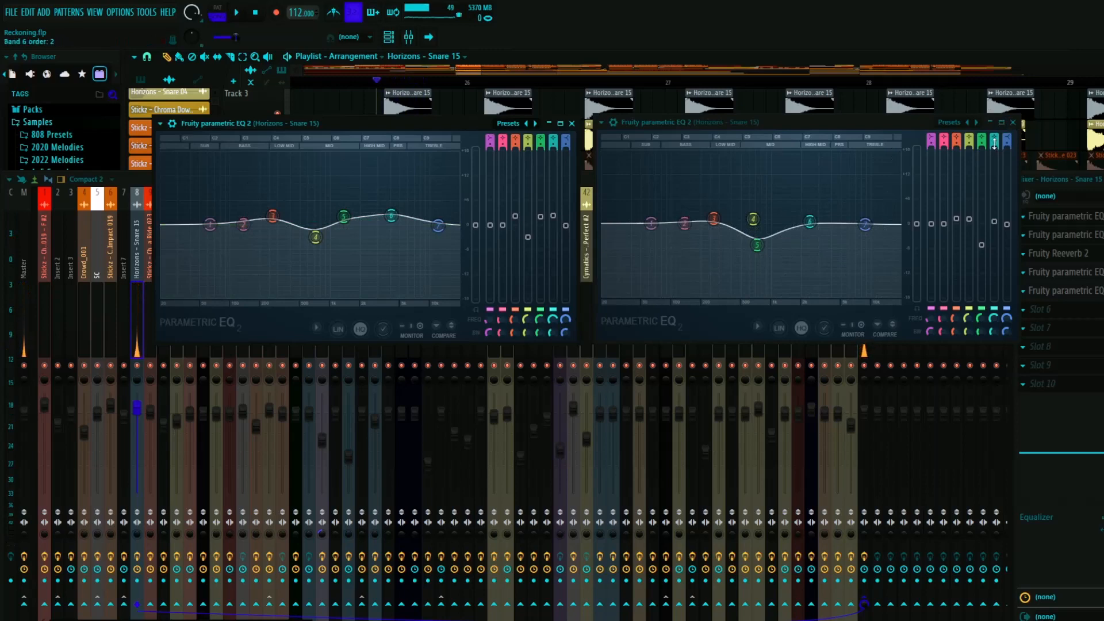
{"action": "key", "text": "space"}
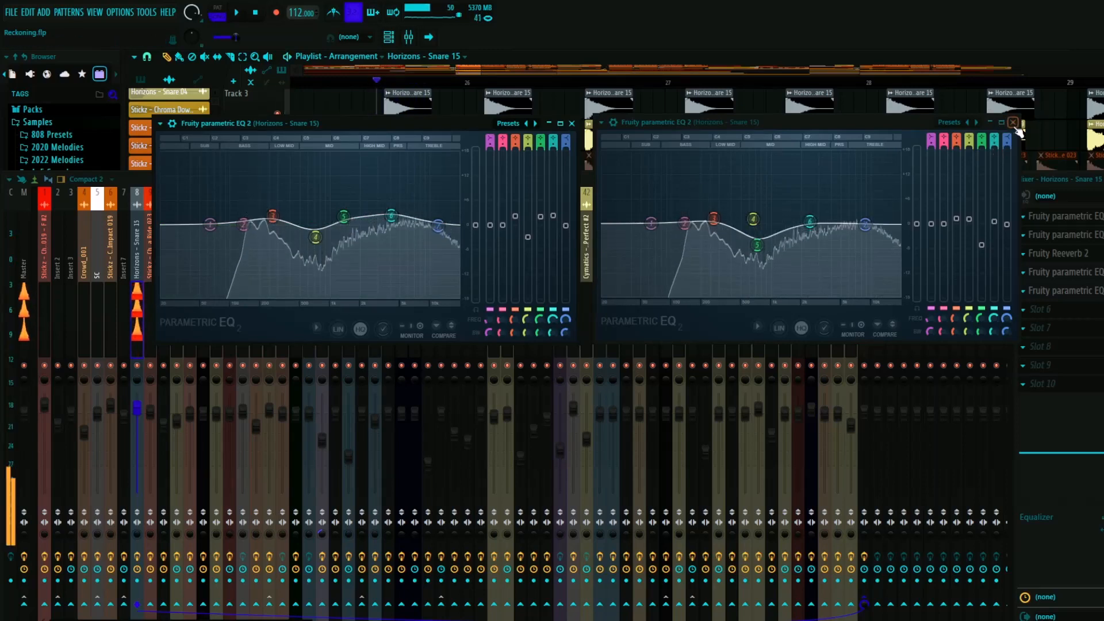
{"action": "left_click", "coordinate": [1013, 123]}
{"action": "left_click", "coordinate": [1084, 235]}
{"action": "key", "text": "F9"}
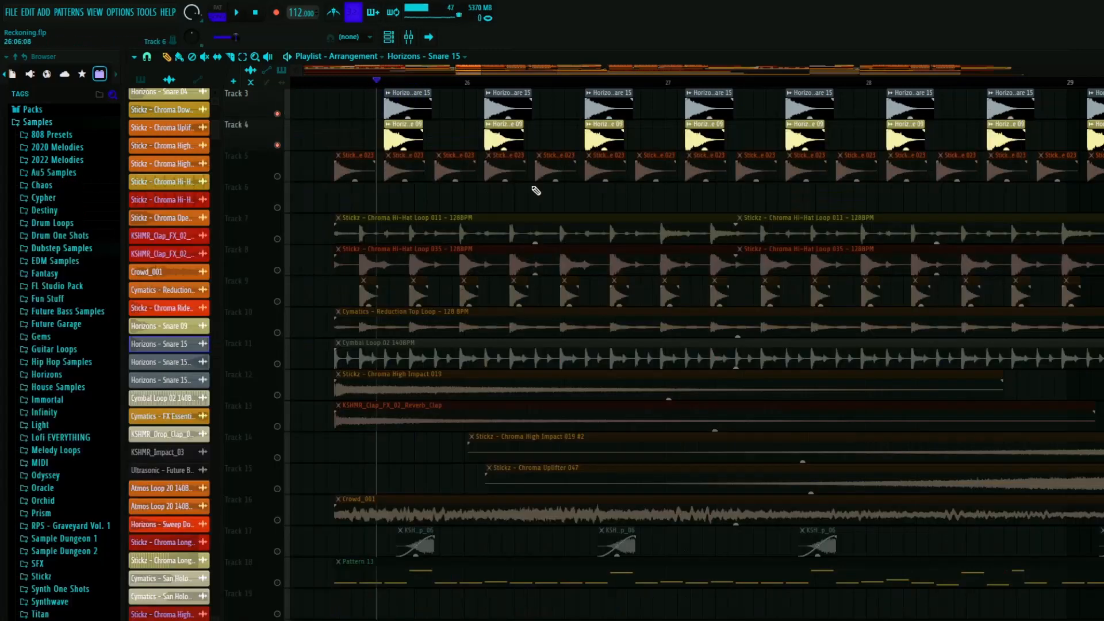
- Place the playhead just before the drop, unmute Tracks 7, 5 and 1 alongside the snares, and play the drums
{"action": "left_click", "coordinate": [334, 83]}
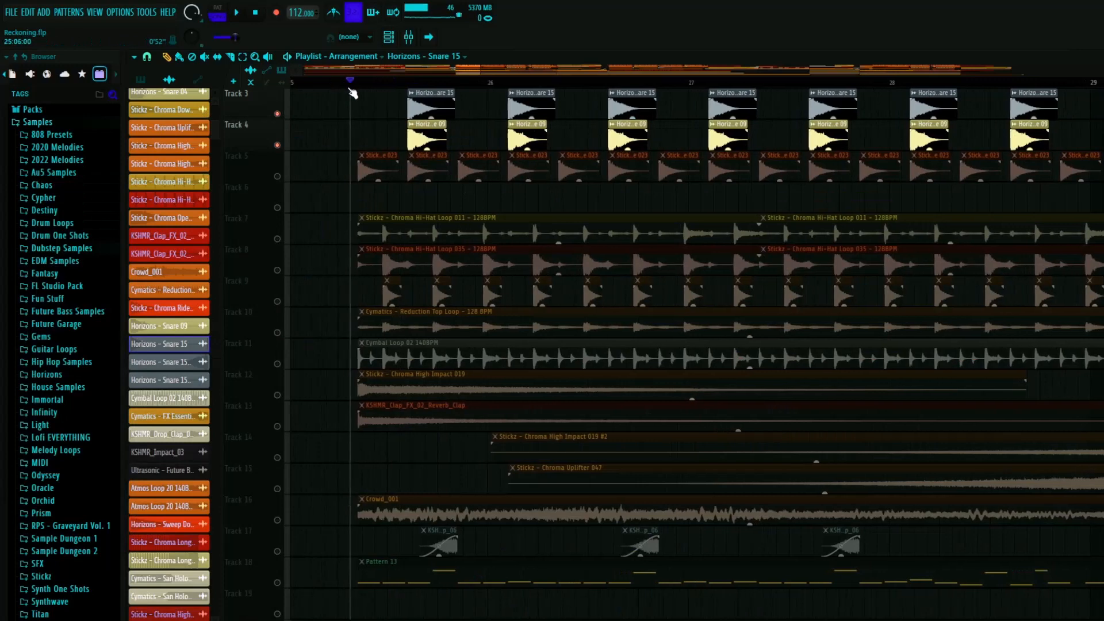
{"action": "left_click", "coordinate": [277, 238]}
{"action": "left_click", "coordinate": [278, 176]}
{"action": "scroll", "coordinate": [276, 126], "scroll_direction": "up", "scroll_amount": 2}
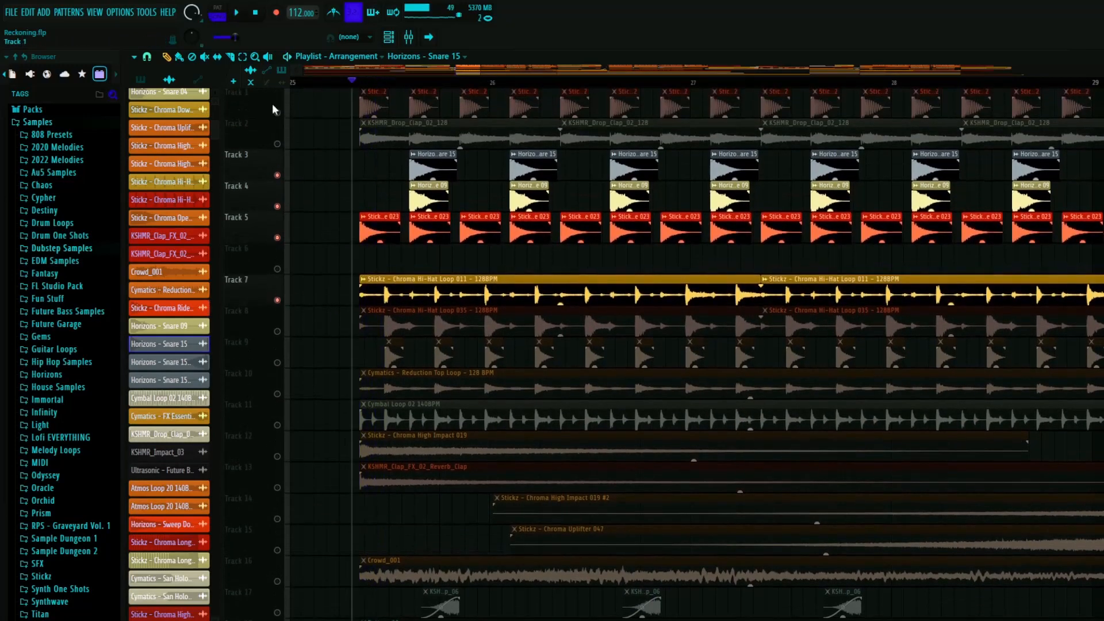
{"action": "left_click", "coordinate": [276, 112]}
{"action": "key", "text": "space"}
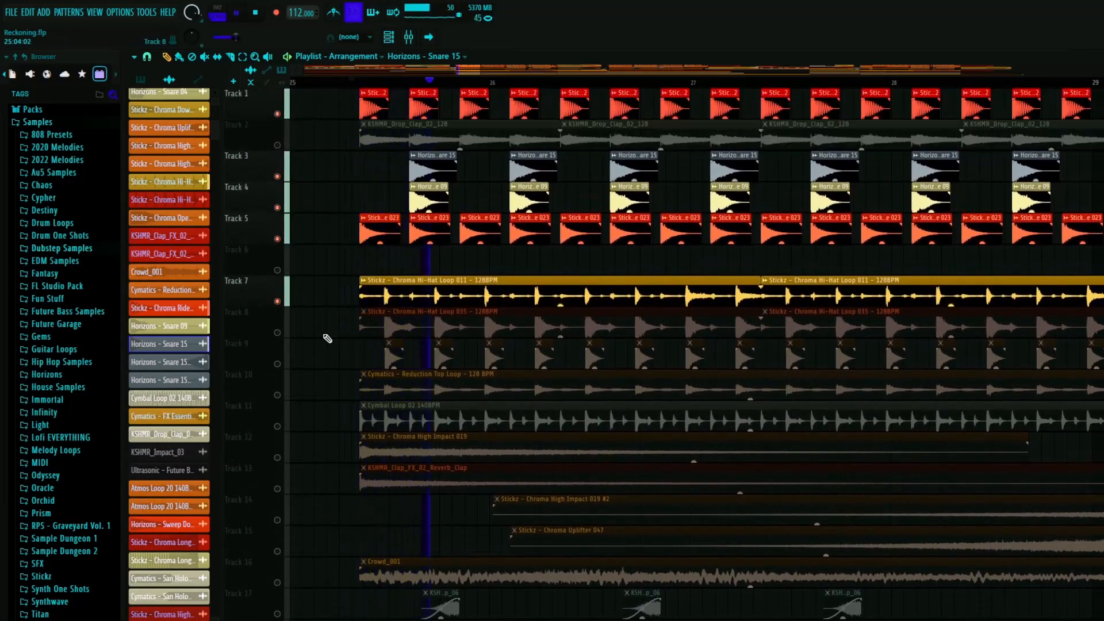
- Unmute the Stickz - Chroma Hi-Hat Loop 035 on Track 8 and the hits on Track 9 during playback
{"action": "left_click", "coordinate": [277, 333]}
{"action": "scroll", "coordinate": [318, 299], "scroll_direction": "down", "scroll_amount": 2}
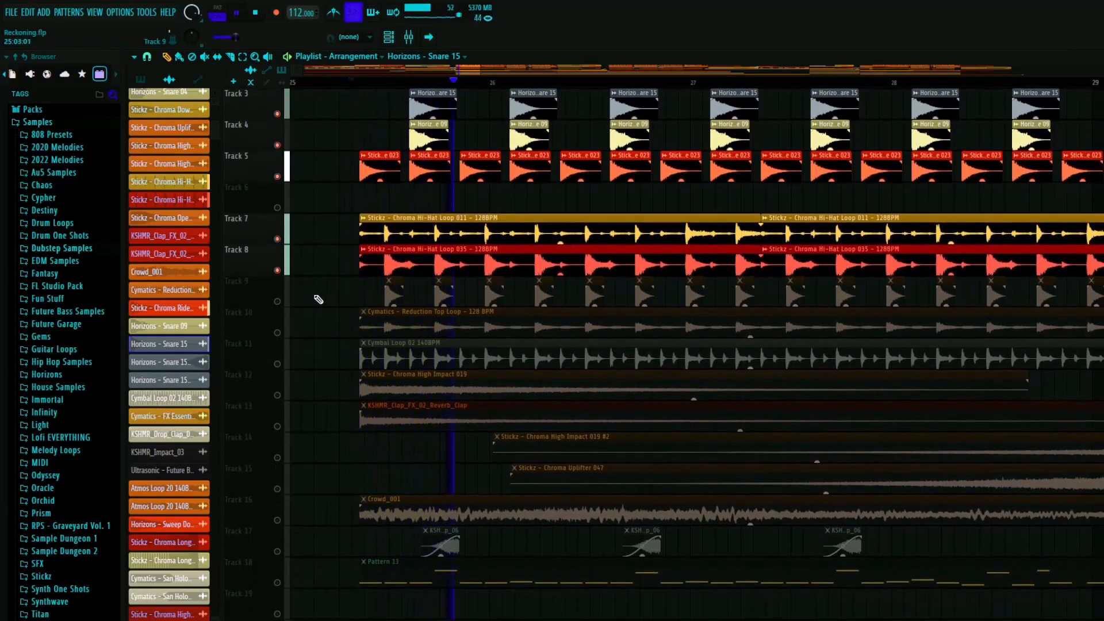
{"action": "left_click", "coordinate": [277, 300]}
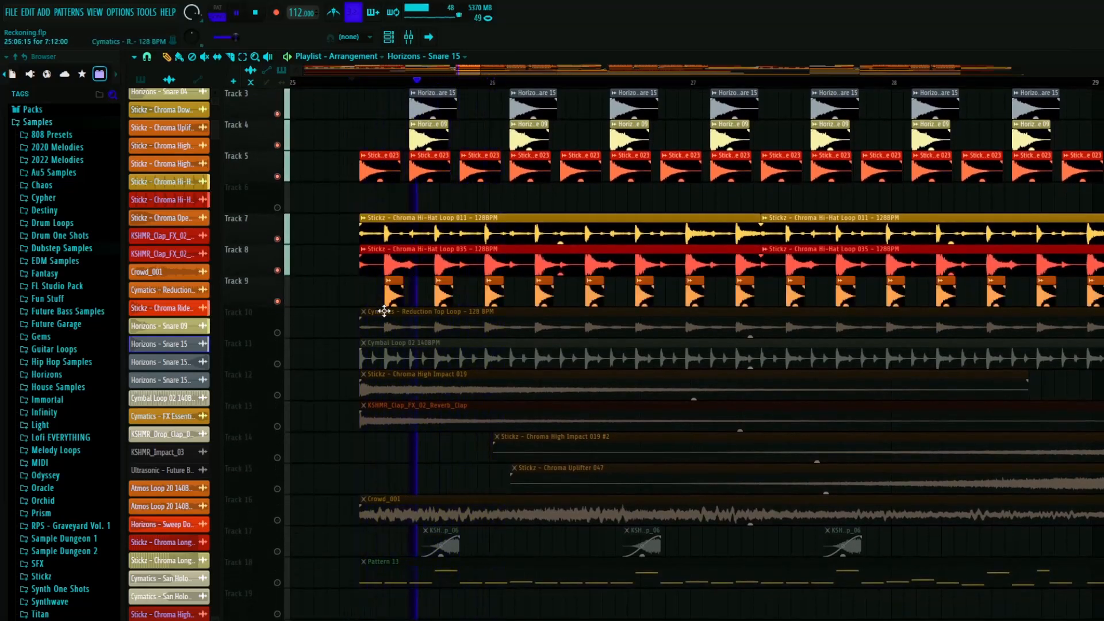
- Unmute the Cymatics - Reduction Top Loop on Track 10 and play it together with the other drum layers
{"action": "scroll", "coordinate": [448, 316], "scroll_direction": "up", "scroll_amount": 4}
{"action": "key", "text": "space"}
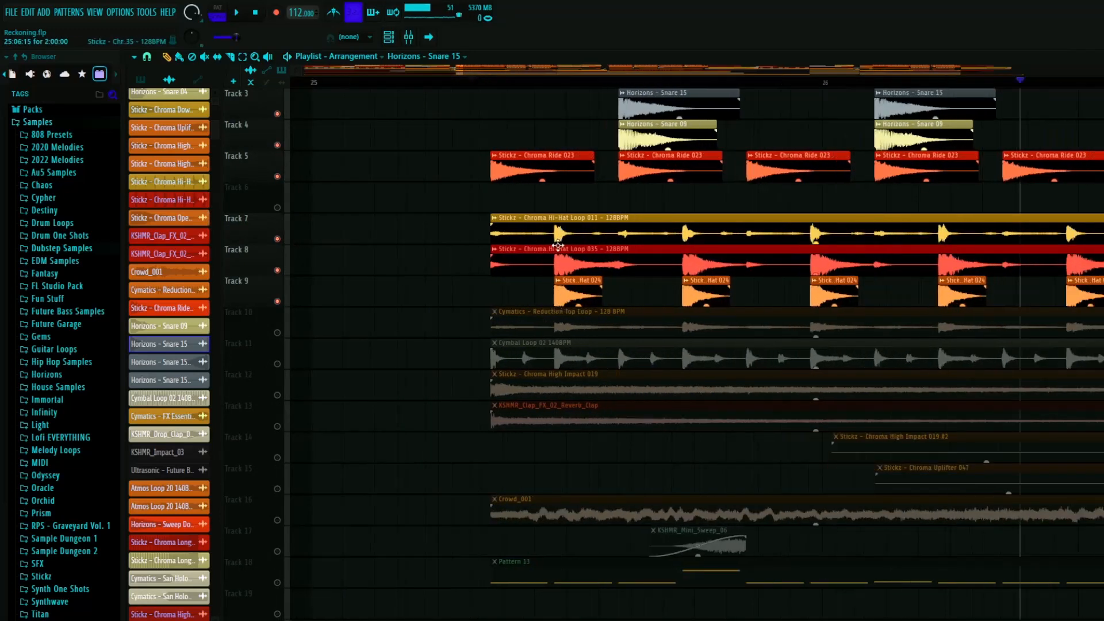
{"action": "left_click", "coordinate": [277, 332]}
{"action": "key", "text": "space"}
{"action": "scroll", "coordinate": [375, 347], "scroll_direction": "down", "scroll_amount": 4}
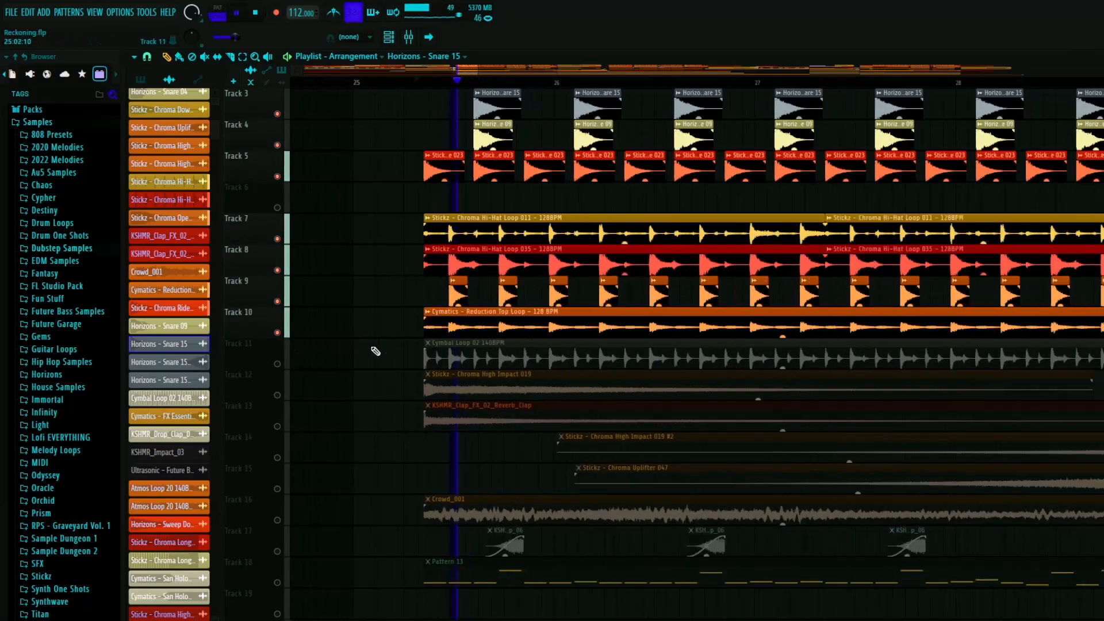
{"action": "key", "text": "space"}
{"action": "scroll", "coordinate": [409, 95], "scroll_direction": "up", "scroll_amount": 4}
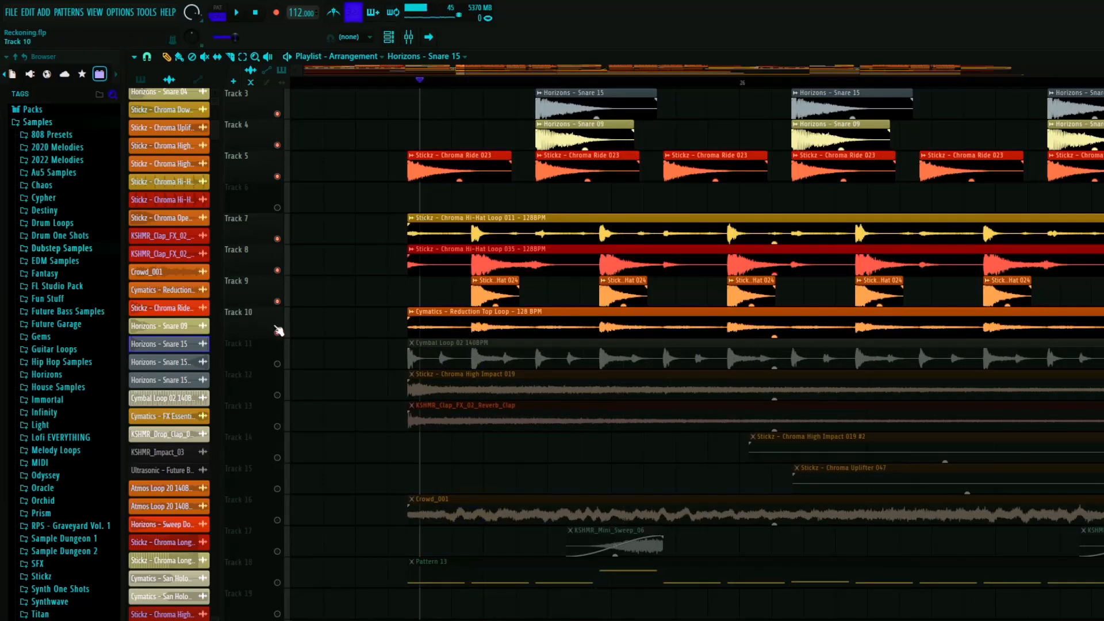
- Unmute the Cymbal Loop 02 on Track 11 and play it with the drum layers
{"action": "left_click", "coordinate": [277, 364]}
{"action": "key", "text": "space"}
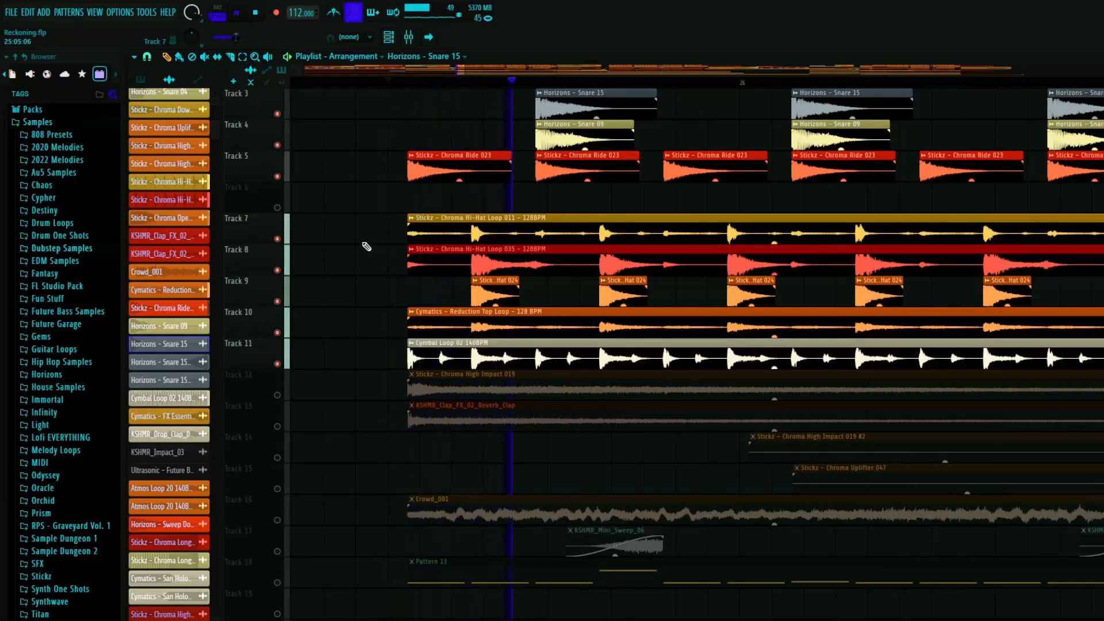
{"action": "scroll", "coordinate": [380, 247], "scroll_direction": "down", "scroll_amount": 2}
{"action": "scroll", "coordinate": [554, 362], "scroll_direction": "down", "scroll_amount": 4}
{"action": "key", "text": "space"}
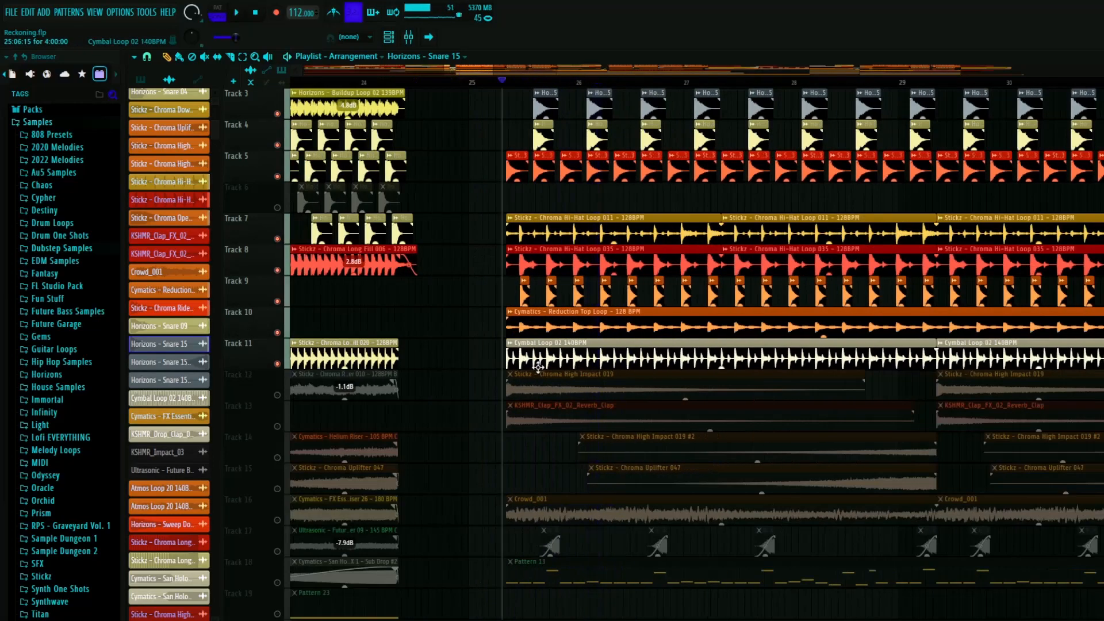
- Solo the cymbal loop on Track 11 to hear it alone, and restore all the tracks
{"action": "right_click", "coordinate": [278, 364]}
{"action": "scroll", "coordinate": [470, 366], "scroll_direction": "up", "scroll_amount": 3}
{"action": "key", "text": "space"}
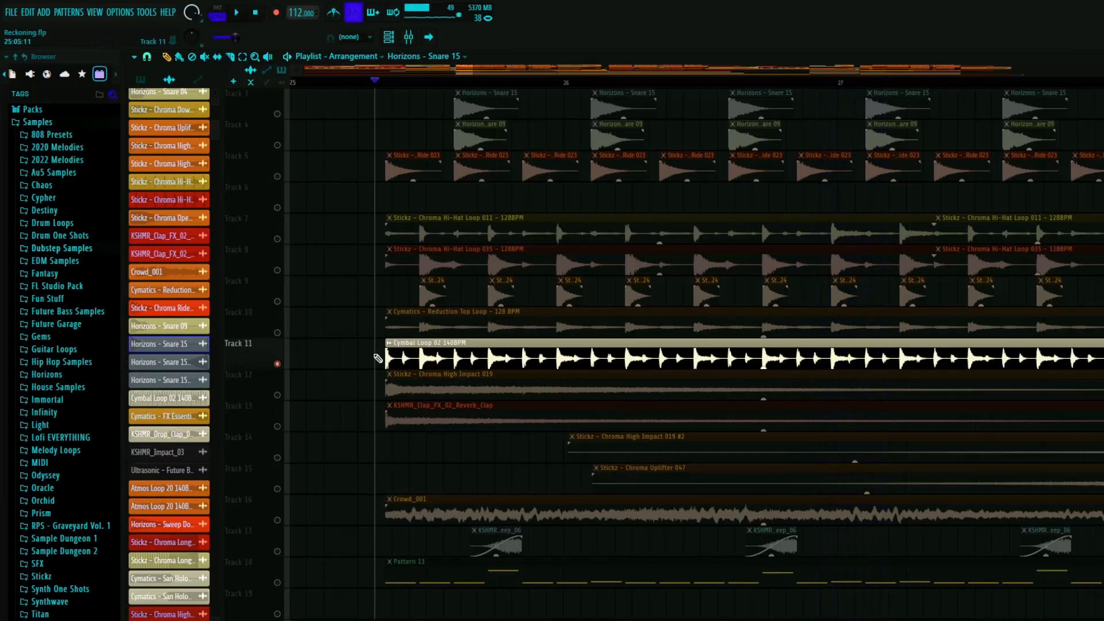
{"action": "right_click", "coordinate": [277, 364]}
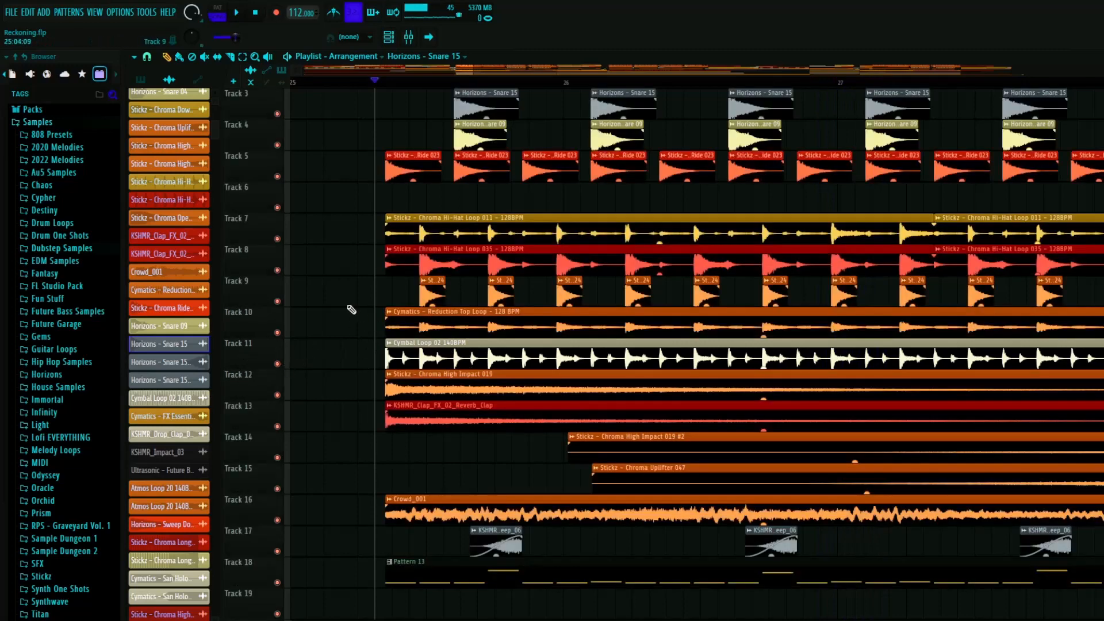
- Solo the kicks on Track 1 and unmute Tracks 2 to 6 with the clap, snares and ride
{"action": "scroll", "coordinate": [352, 309], "scroll_direction": "down", "scroll_amount": 3}
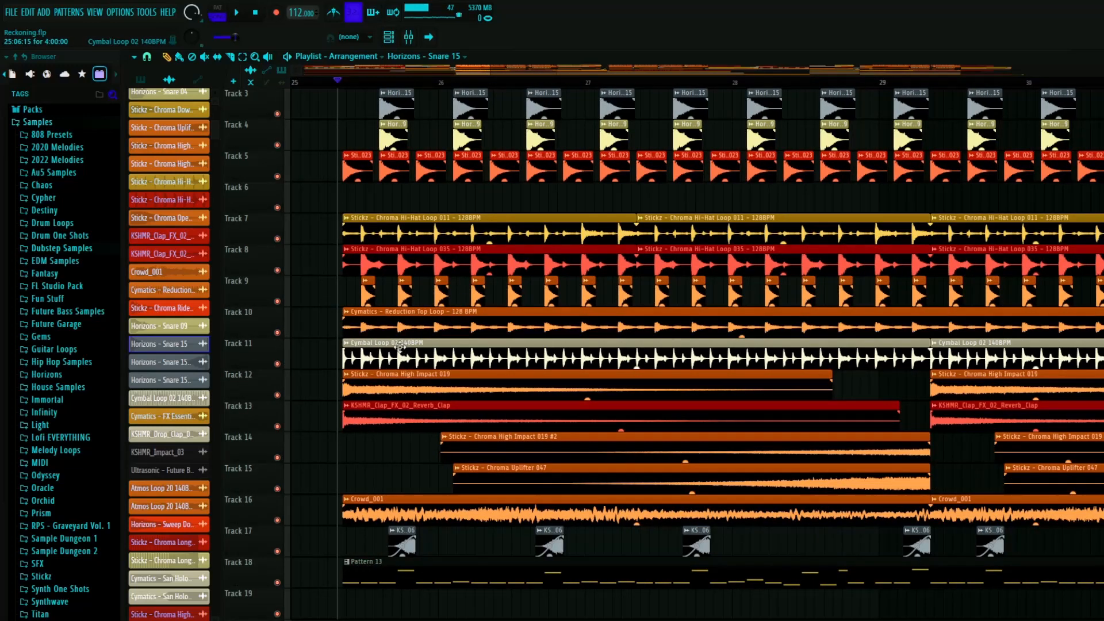
{"action": "scroll", "coordinate": [400, 347], "scroll_direction": "up", "scroll_amount": 3}
{"action": "scroll", "coordinate": [366, 352], "scroll_direction": "up", "scroll_amount": 2}
{"action": "scroll", "coordinate": [357, 368], "scroll_direction": "down", "scroll_amount": 2}
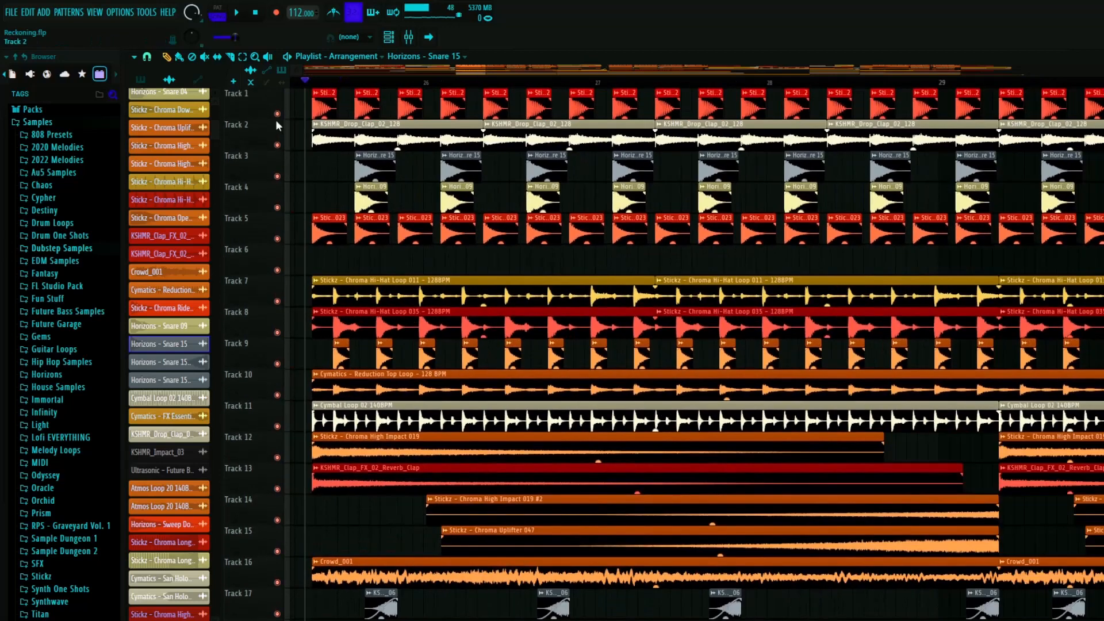
{"action": "right_click", "coordinate": [277, 115]}
{"action": "left_click", "coordinate": [277, 145]}
{"action": "left_click", "coordinate": [278, 176]}
{"action": "left_click", "coordinate": [277, 208]}
{"action": "left_click", "coordinate": [278, 240]}
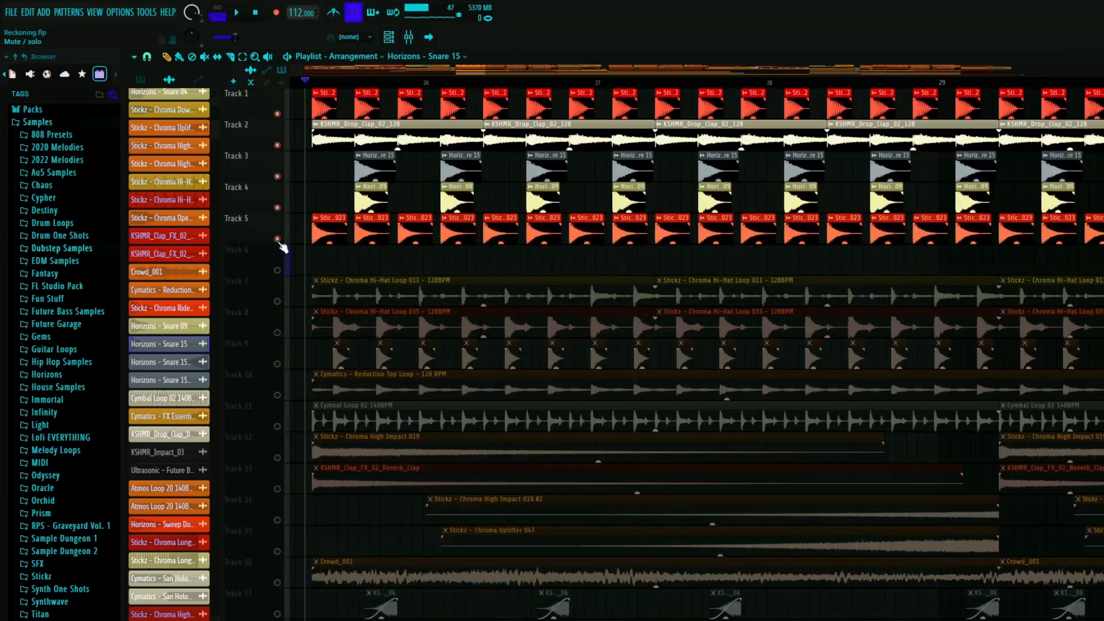
- Unmute the hi-hat, top and cymbal loops on Tracks 7 to 11 and play the complete drums
{"action": "left_click", "coordinate": [277, 302]}
{"action": "left_click", "coordinate": [277, 333]}
{"action": "left_click", "coordinate": [277, 364]}
{"action": "left_click", "coordinate": [277, 395]}
{"action": "left_click", "coordinate": [277, 426]}
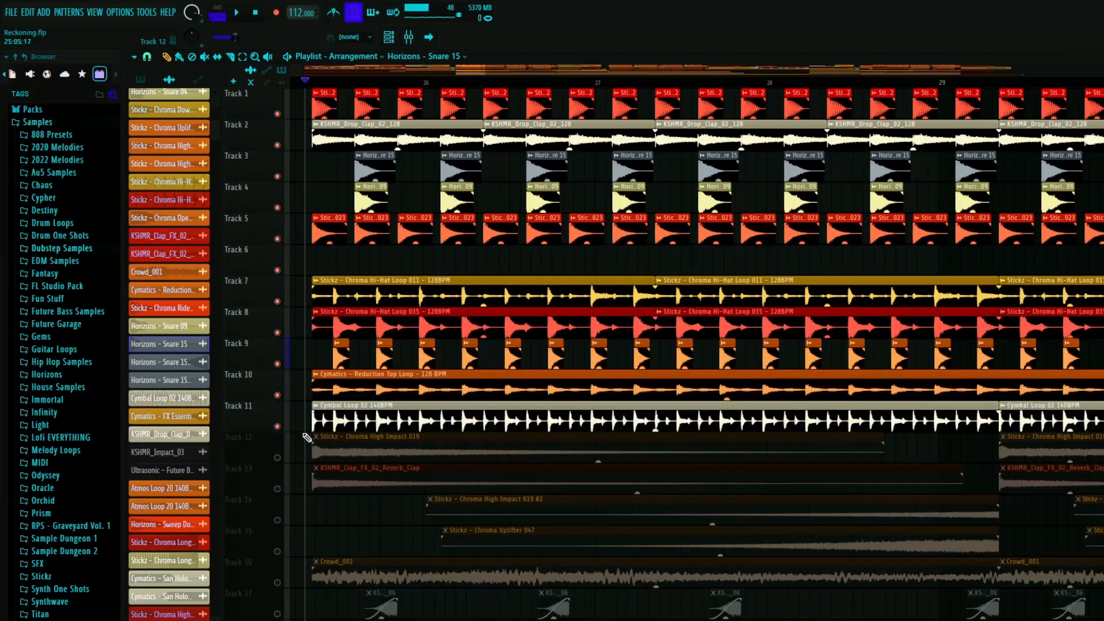
{"action": "key", "text": "space"}
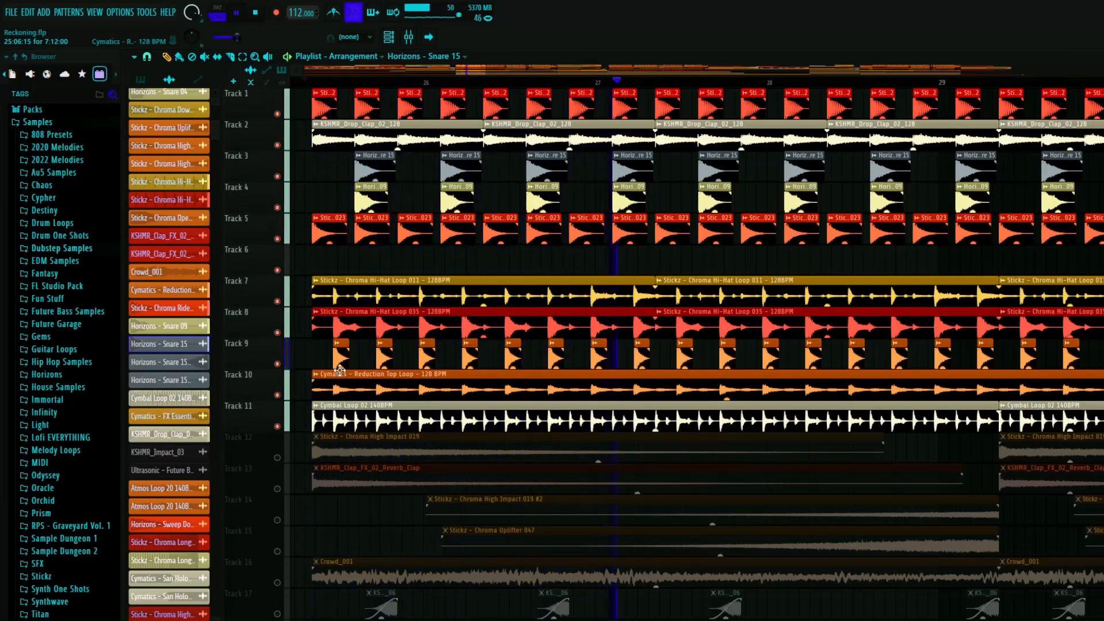
{"action": "key", "text": "space"}
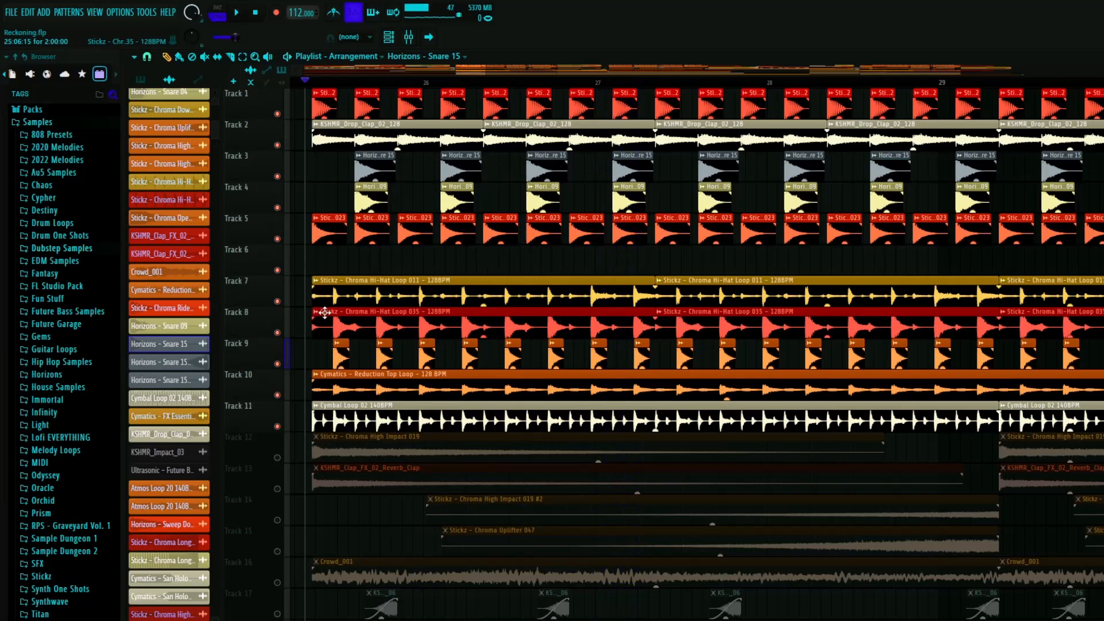
- Examine the hi-hat hits on Track 9 up close, play them soloed, and restore all the tracks
{"action": "scroll", "coordinate": [306, 278], "scroll_direction": "up", "scroll_amount": 3}
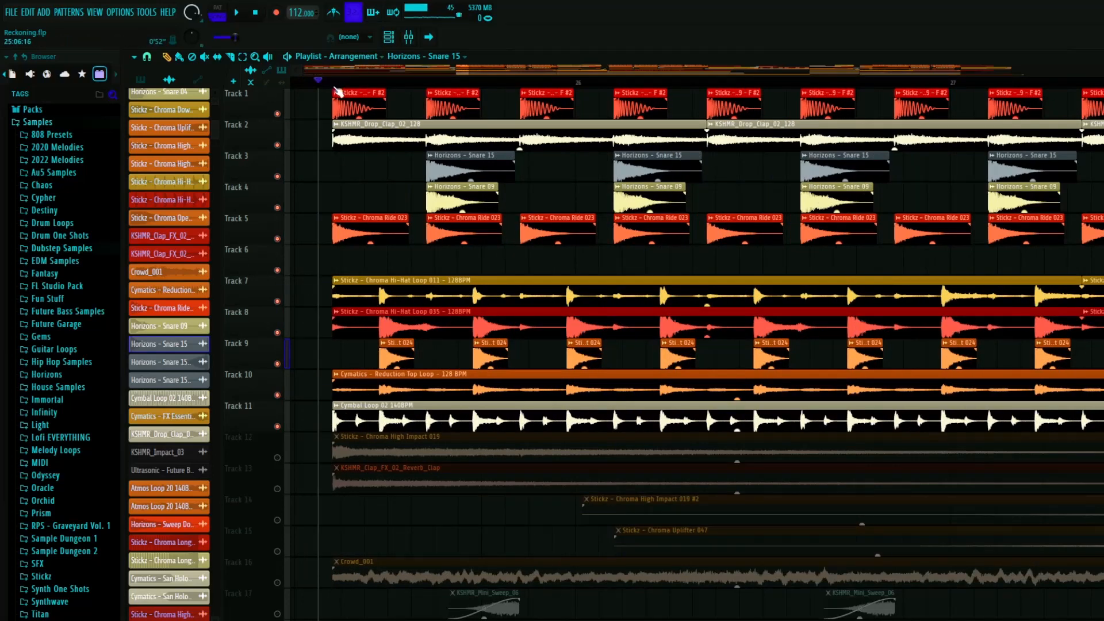
{"action": "scroll", "coordinate": [383, 318], "scroll_direction": "up", "scroll_amount": 2}
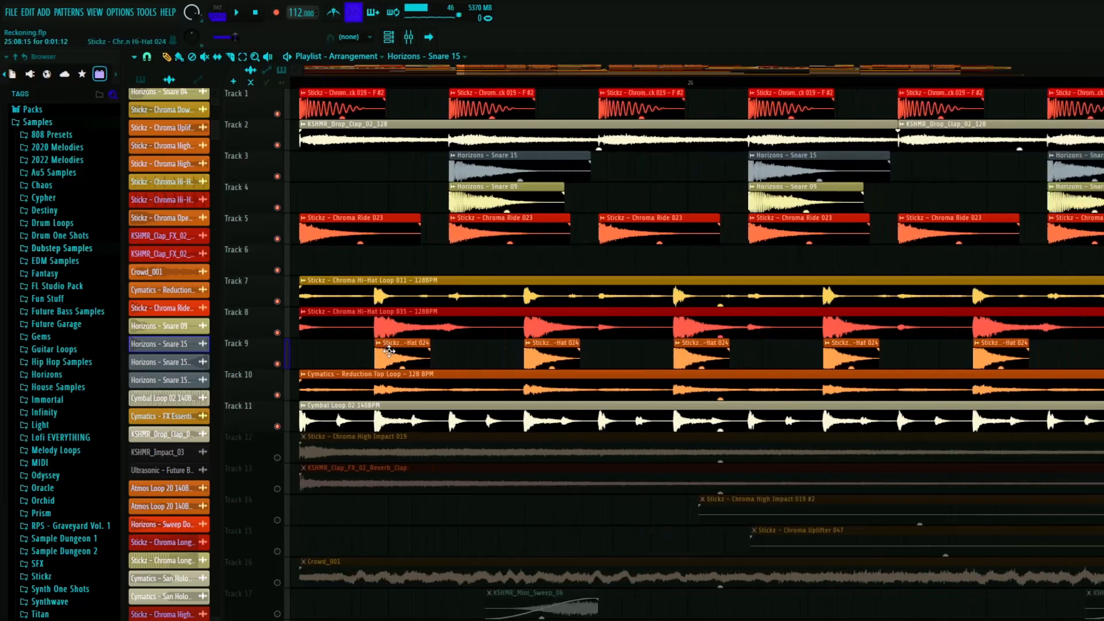
{"action": "scroll", "coordinate": [395, 357], "scroll_direction": "up", "scroll_amount": 1}
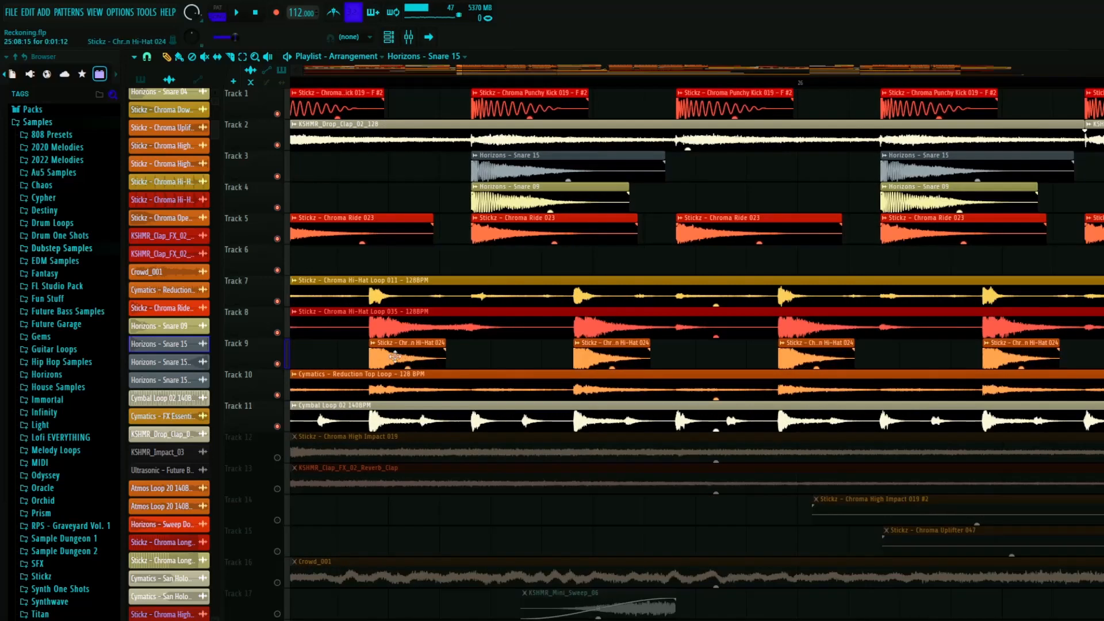
{"action": "right_click", "coordinate": [278, 364]}
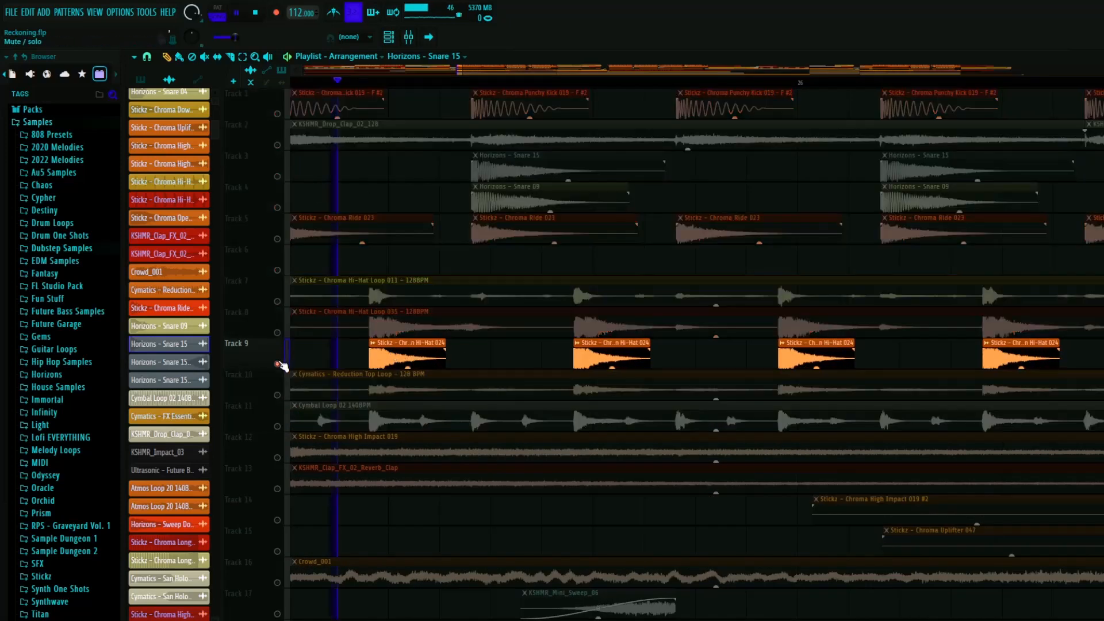
{"action": "right_click", "coordinate": [278, 364]}
{"action": "scroll", "coordinate": [421, 375], "scroll_direction": "down", "scroll_amount": 5}
{"action": "scroll", "coordinate": [457, 411], "scroll_direction": "down", "scroll_amount": 1}
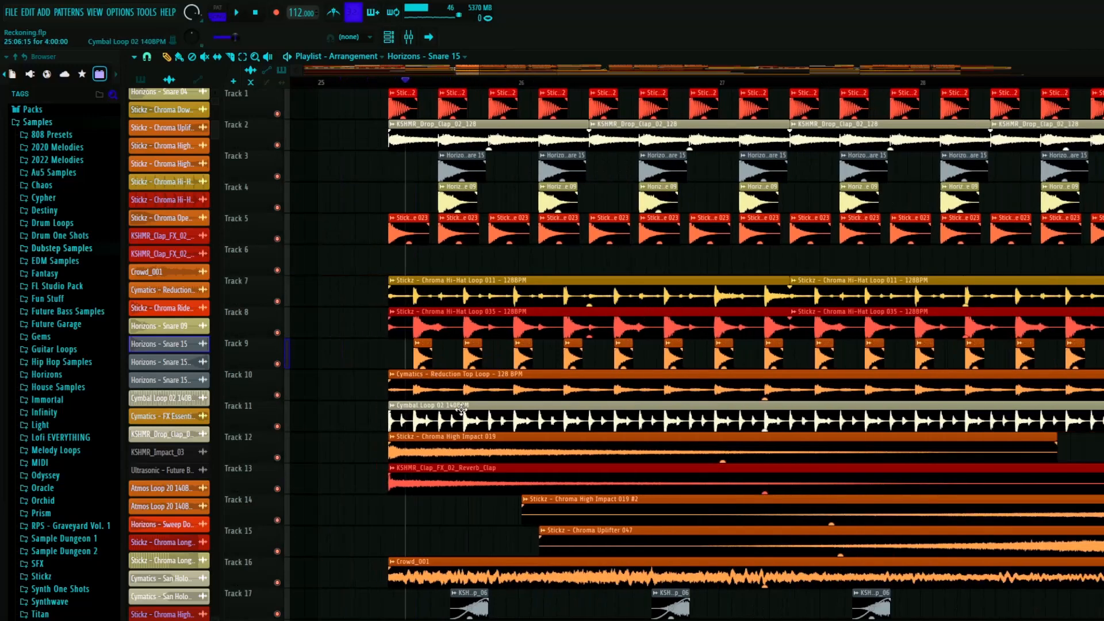
- Solo the impact on Track 12, unmute the reverb clap on Track 13 and the crowd on Track 16, and play them
{"action": "scroll", "coordinate": [488, 399], "scroll_direction": "down", "scroll_amount": 4}
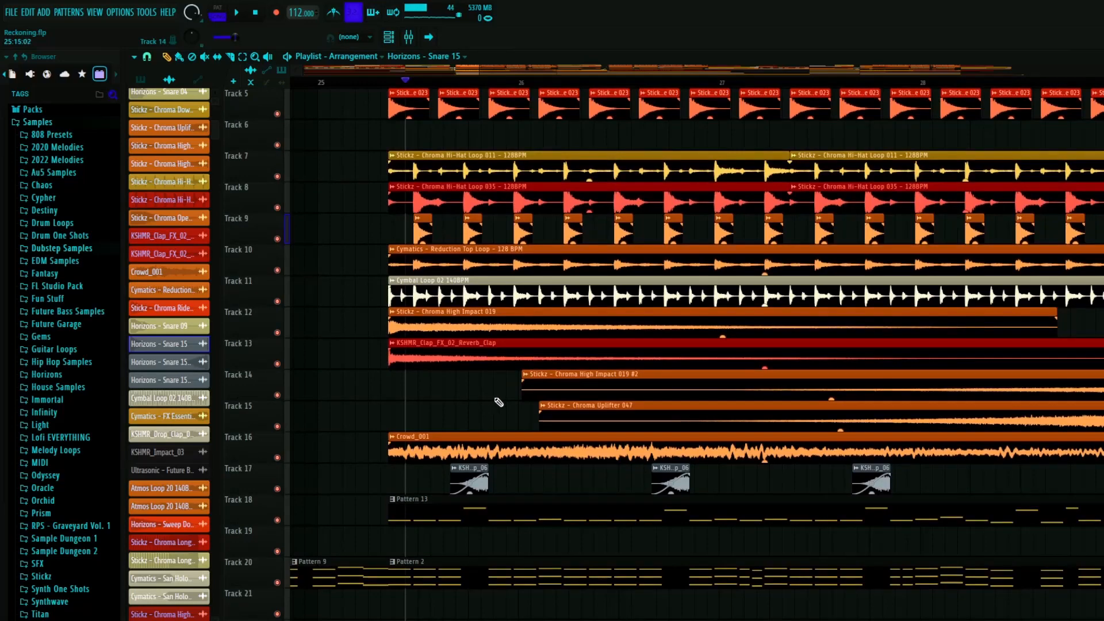
{"action": "scroll", "coordinate": [458, 500], "scroll_direction": "up", "scroll_amount": 6}
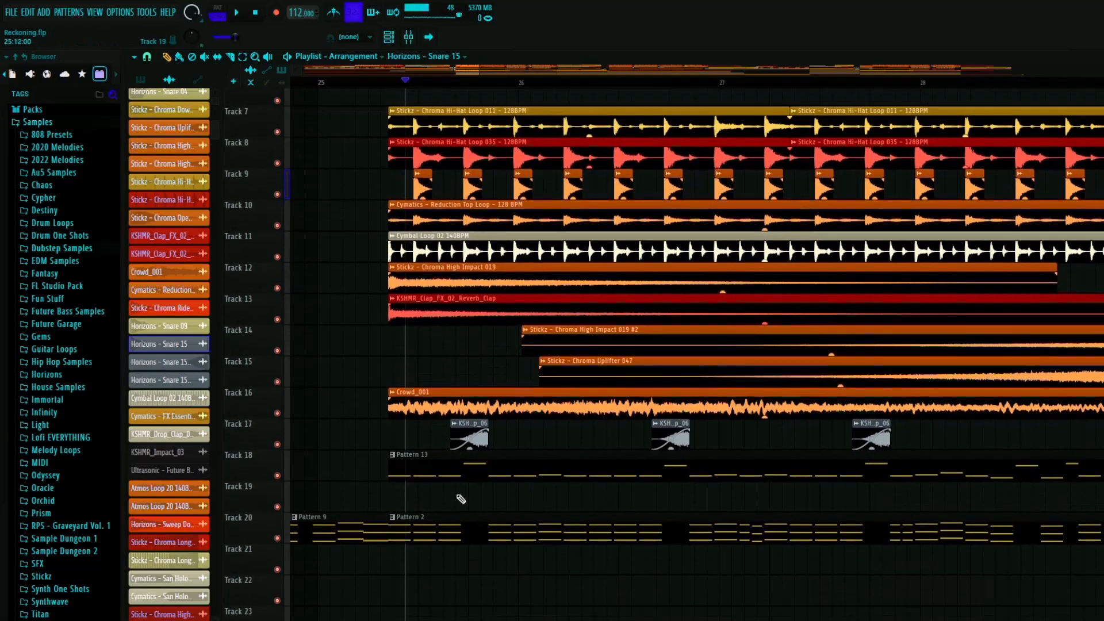
{"action": "scroll", "coordinate": [458, 500], "scroll_direction": "up", "scroll_amount": 3}
{"action": "scroll", "coordinate": [279, 321], "scroll_direction": "down", "scroll_amount": 4}
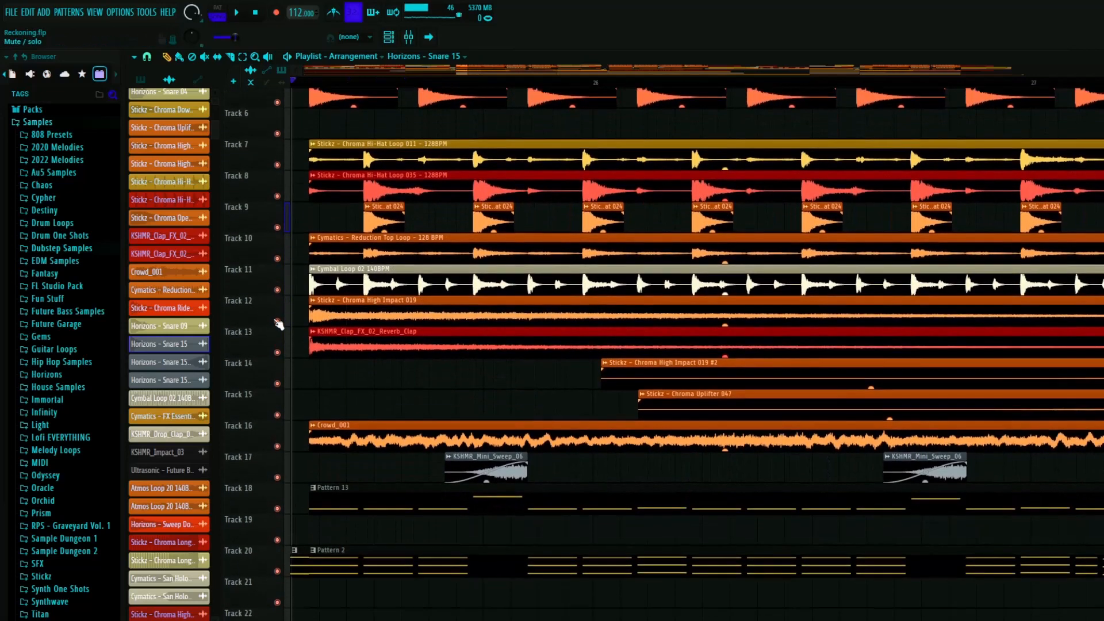
{"action": "right_click", "coordinate": [277, 301]}
{"action": "left_click", "coordinate": [277, 332]}
{"action": "left_click", "coordinate": [277, 426]}
{"action": "key", "text": "space"}
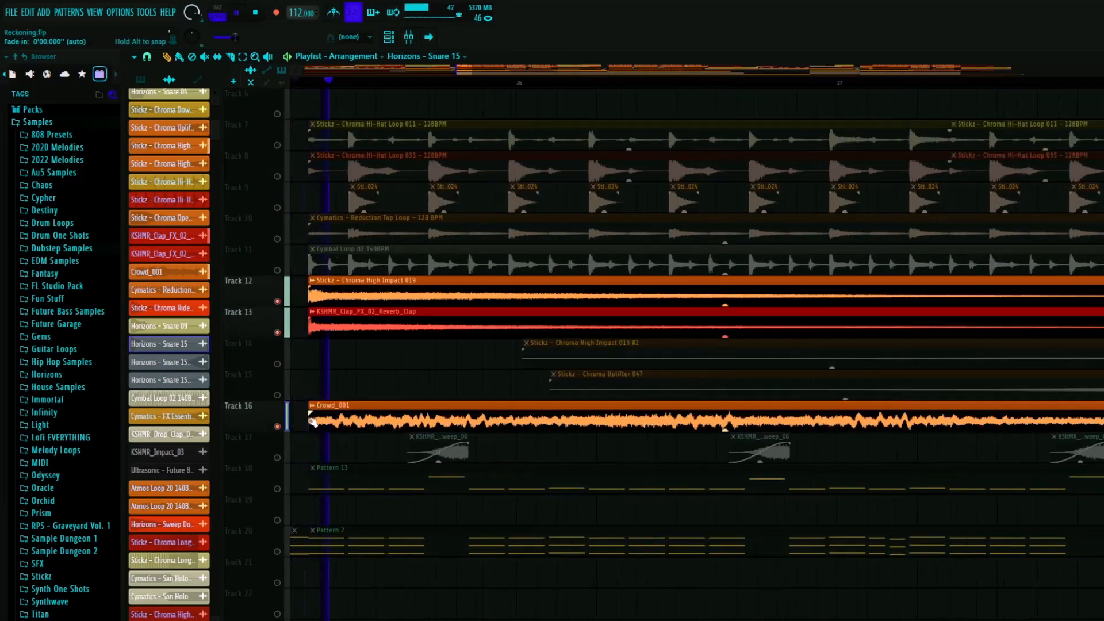
{"action": "scroll", "coordinate": [372, 347], "scroll_direction": "down", "scroll_amount": 3}
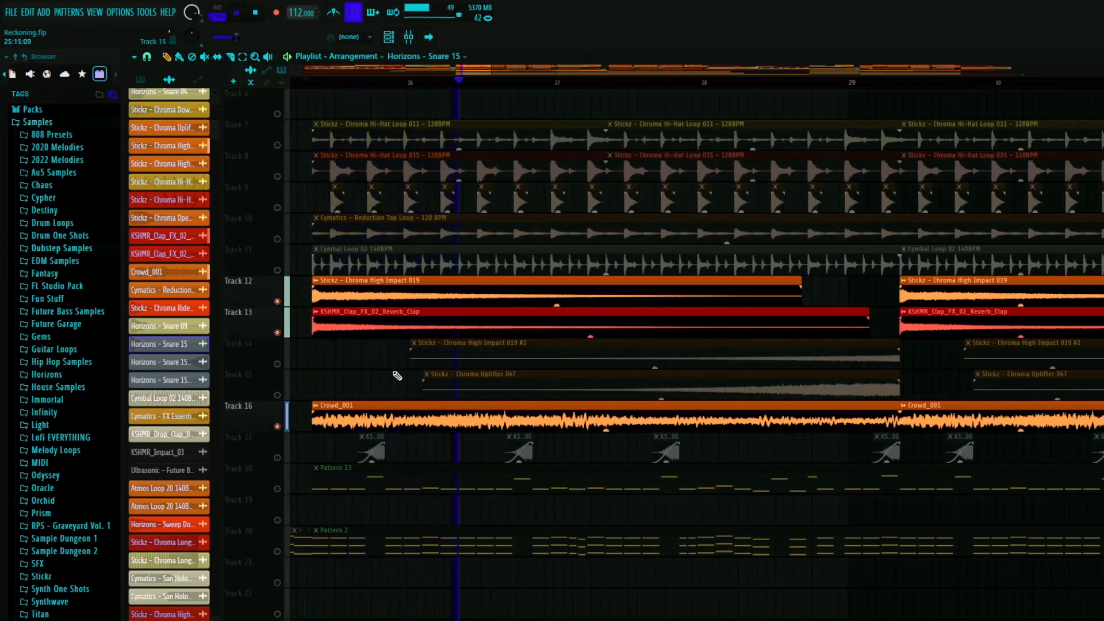
{"action": "key", "text": "space"}
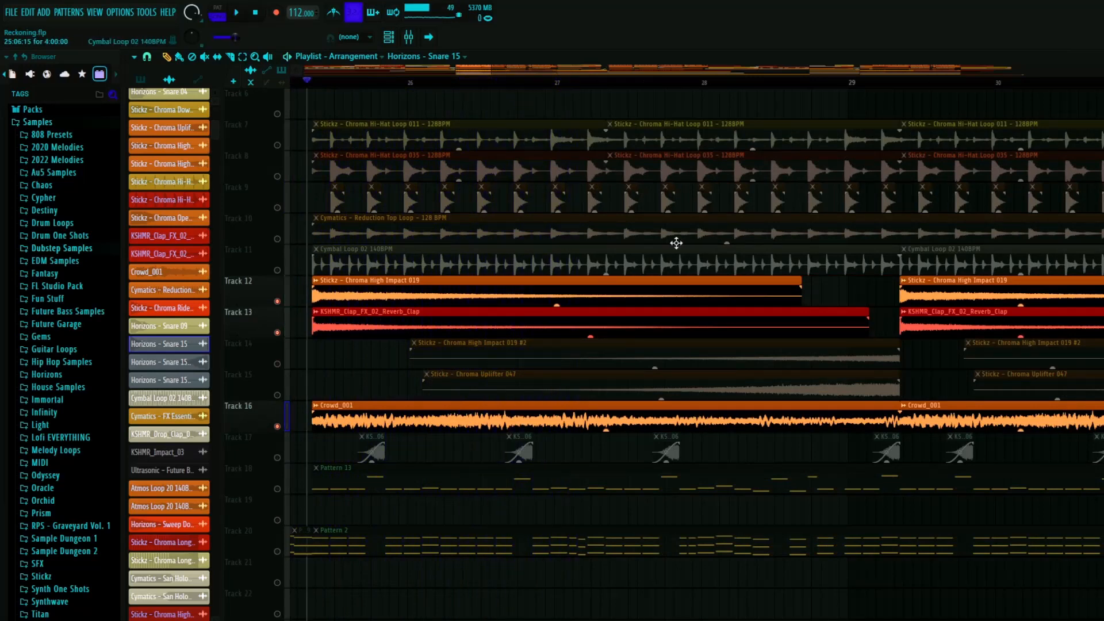
- Play the KSHMR_Mini_Sweep_06 clips on Track 17 in solo, and restore all the tracks
{"action": "scroll", "coordinate": [675, 241], "scroll_direction": "down", "scroll_amount": 3}
{"action": "right_click", "coordinate": [277, 363]}
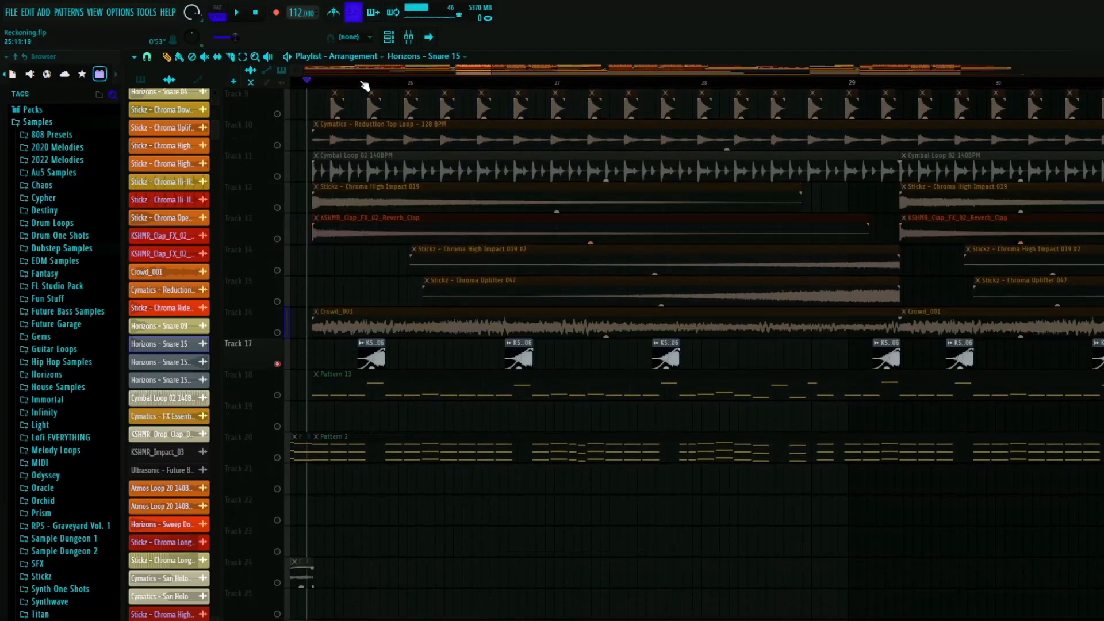
{"action": "key", "text": "space"}
{"action": "scroll", "coordinate": [370, 178], "scroll_direction": "up", "scroll_amount": 4}
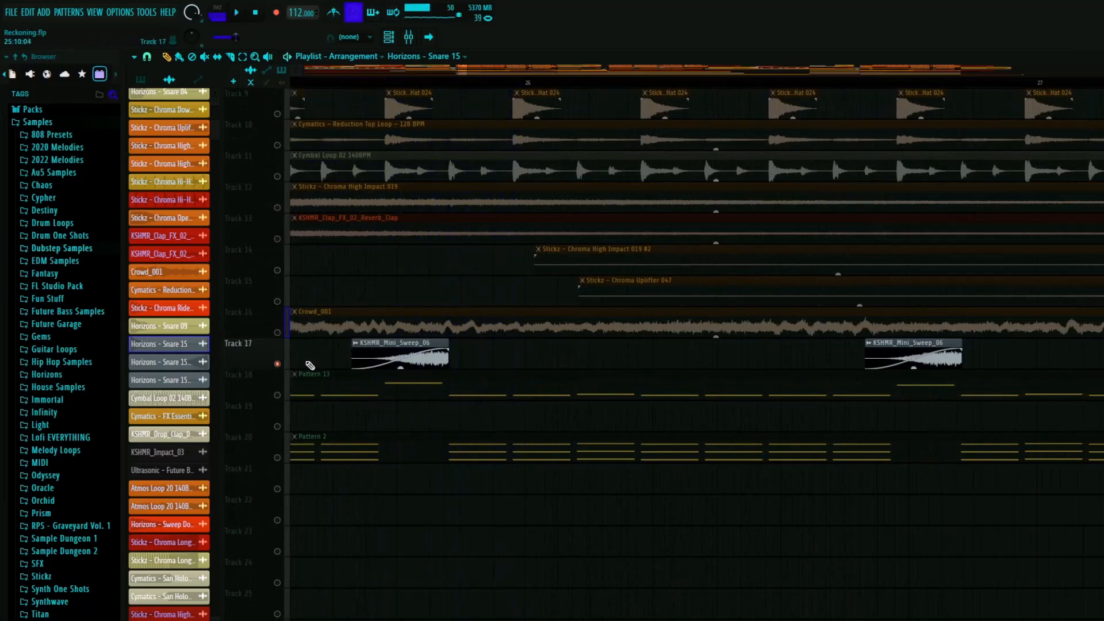
{"action": "right_click", "coordinate": [279, 364]}
{"action": "scroll", "coordinate": [395, 422], "scroll_direction": "down", "scroll_amount": 4}
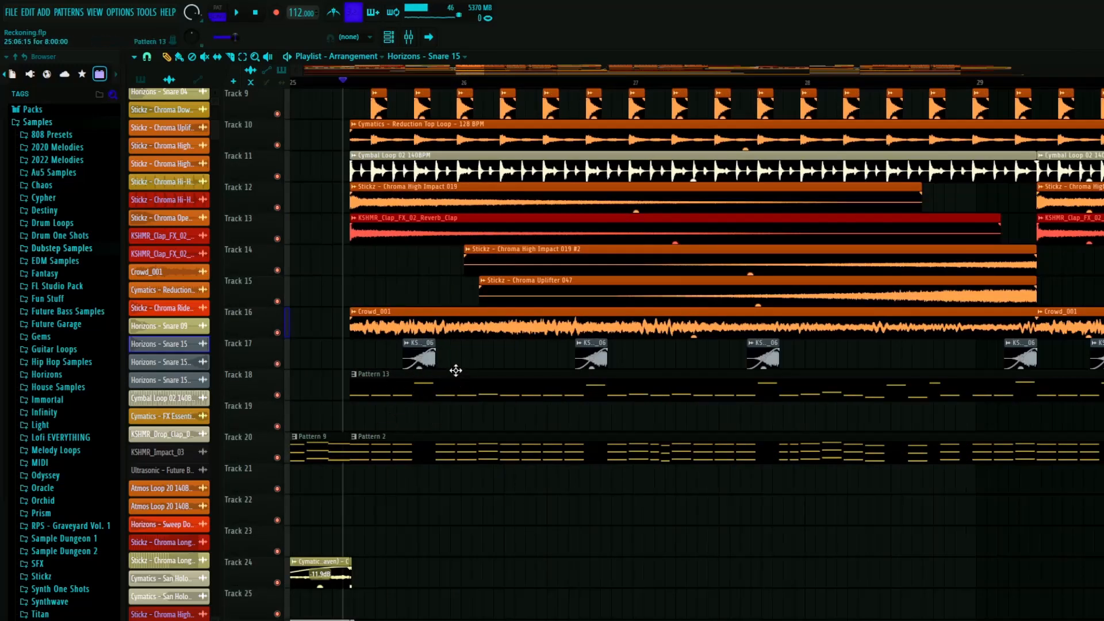
- Place the playhead at the drop, solo Track 17, unmute Tracks 18 and 20, and play the sweeps with Patterns 13 and 2
{"action": "scroll", "coordinate": [438, 426], "scroll_direction": "down", "scroll_amount": 5}
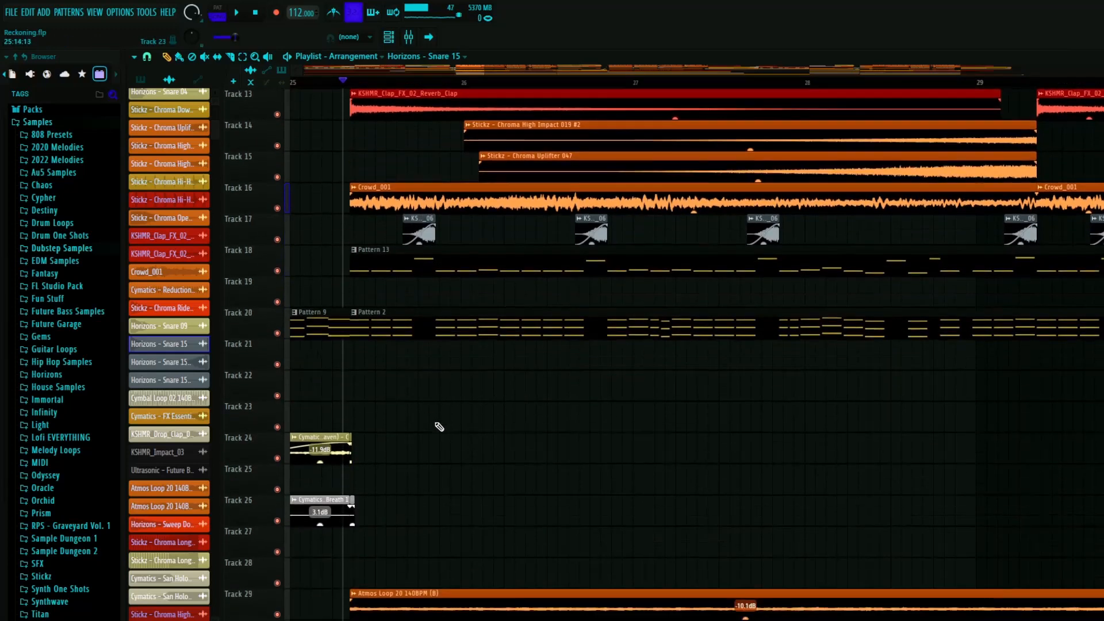
{"action": "left_click", "coordinate": [357, 84]}
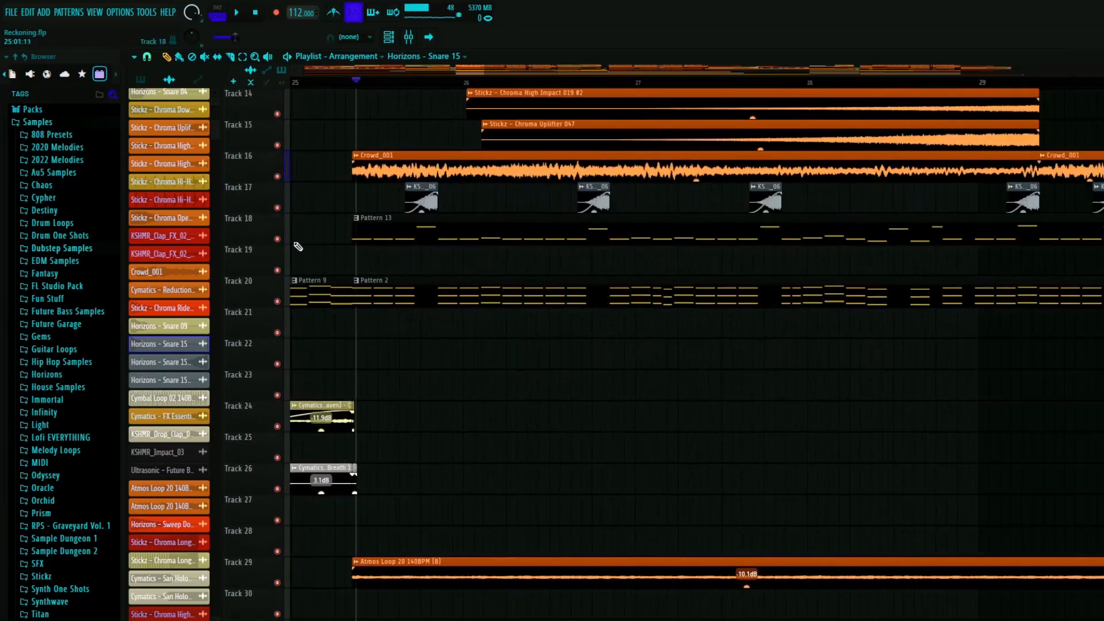
{"action": "right_click", "coordinate": [277, 208]}
{"action": "left_click", "coordinate": [277, 238]}
{"action": "left_click", "coordinate": [277, 302]}
{"action": "key", "text": "space"}
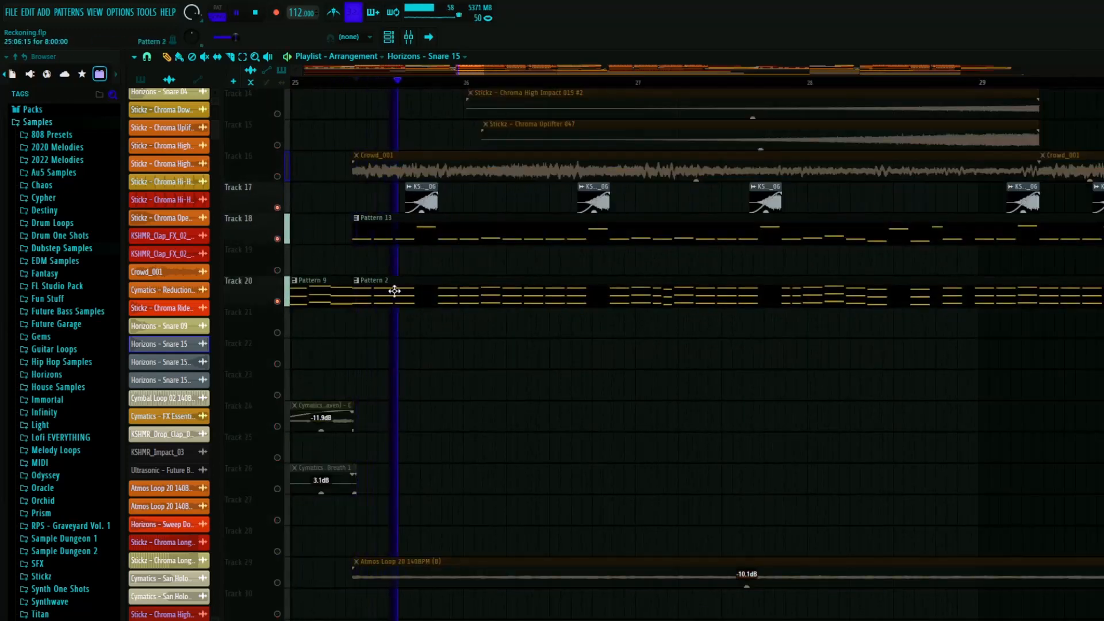
{"action": "scroll", "coordinate": [601, 281], "scroll_direction": "up", "scroll_amount": 6}
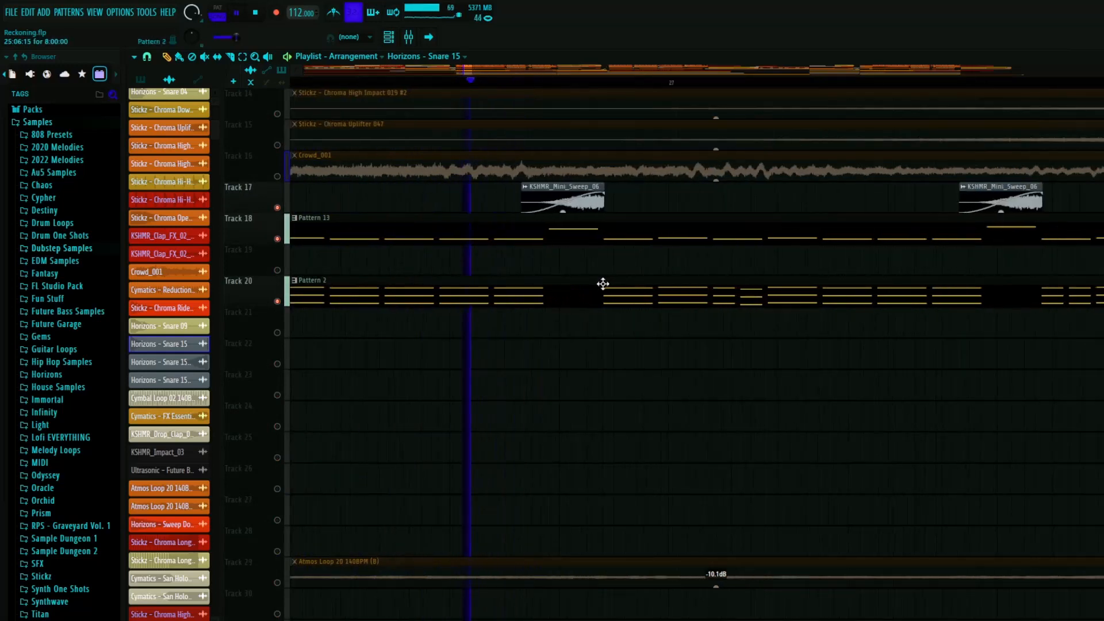
{"action": "scroll", "coordinate": [572, 296], "scroll_direction": "down", "scroll_amount": 9}
{"action": "key", "text": "space"}
- Solo Track 18 and play it from just before the drop, opening Pattern 13 in the channel rack
{"action": "left_click", "coordinate": [411, 224]}
{"action": "scroll", "coordinate": [411, 224], "scroll_direction": "up", "scroll_amount": 3}
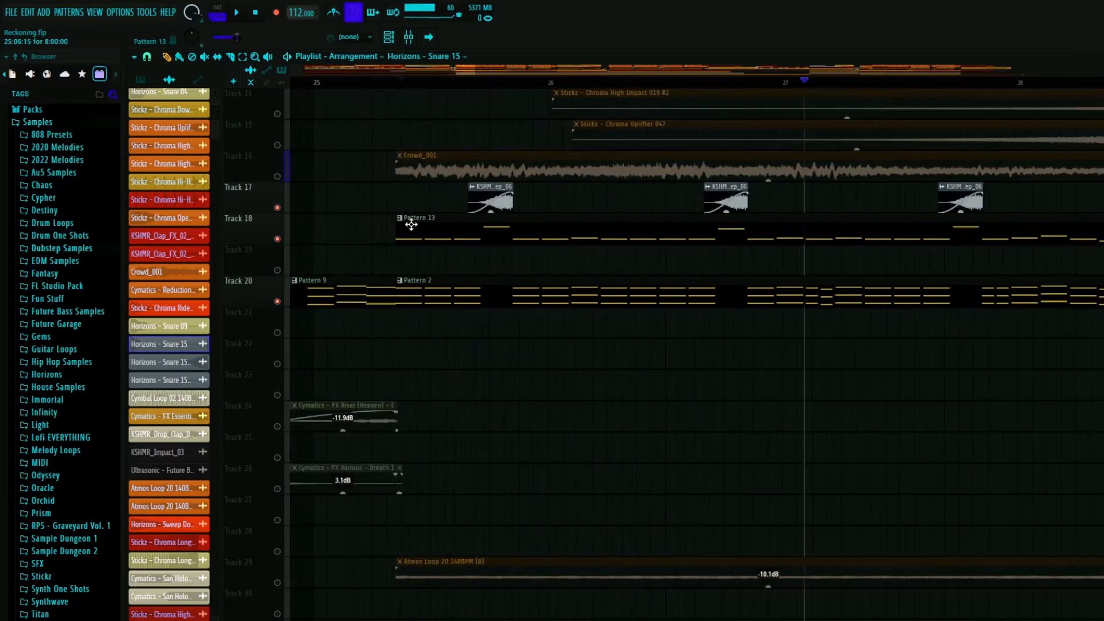
{"action": "left_click", "coordinate": [398, 84]}
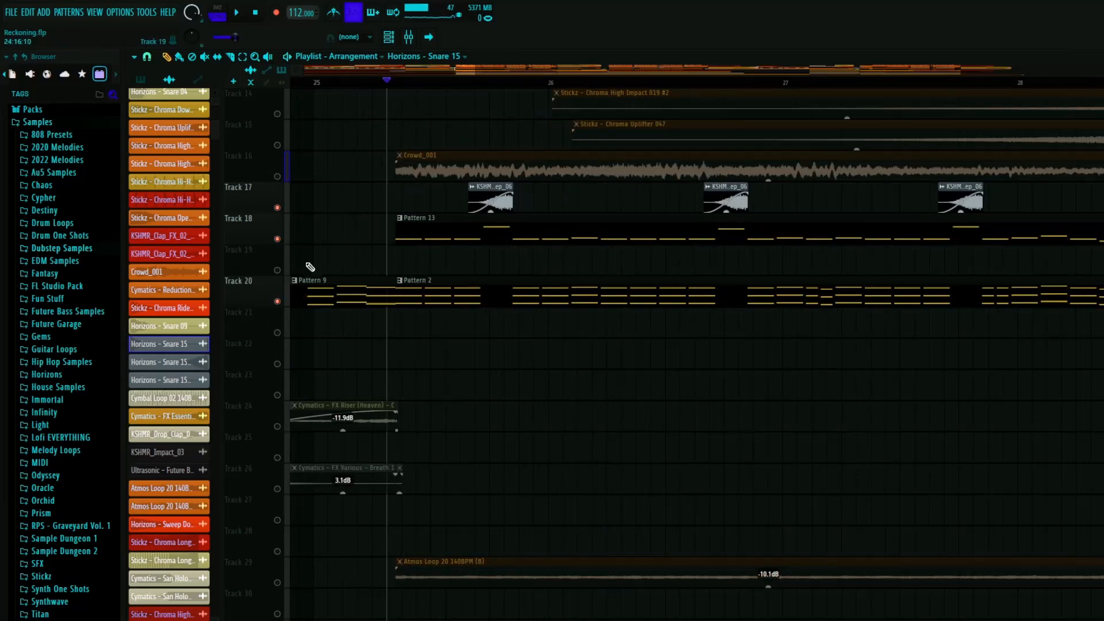
{"action": "right_click", "coordinate": [280, 239]}
{"action": "right_click", "coordinate": [279, 238]}
{"action": "right_click", "coordinate": [277, 239]}
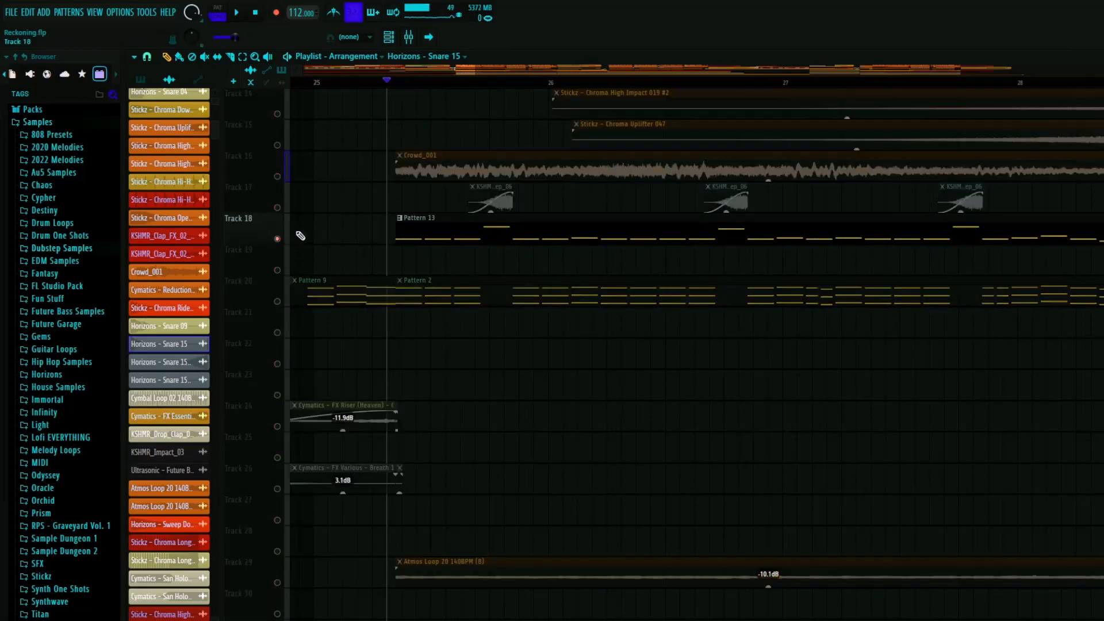
{"action": "key", "text": "space"}
{"action": "double_click", "coordinate": [459, 230]}
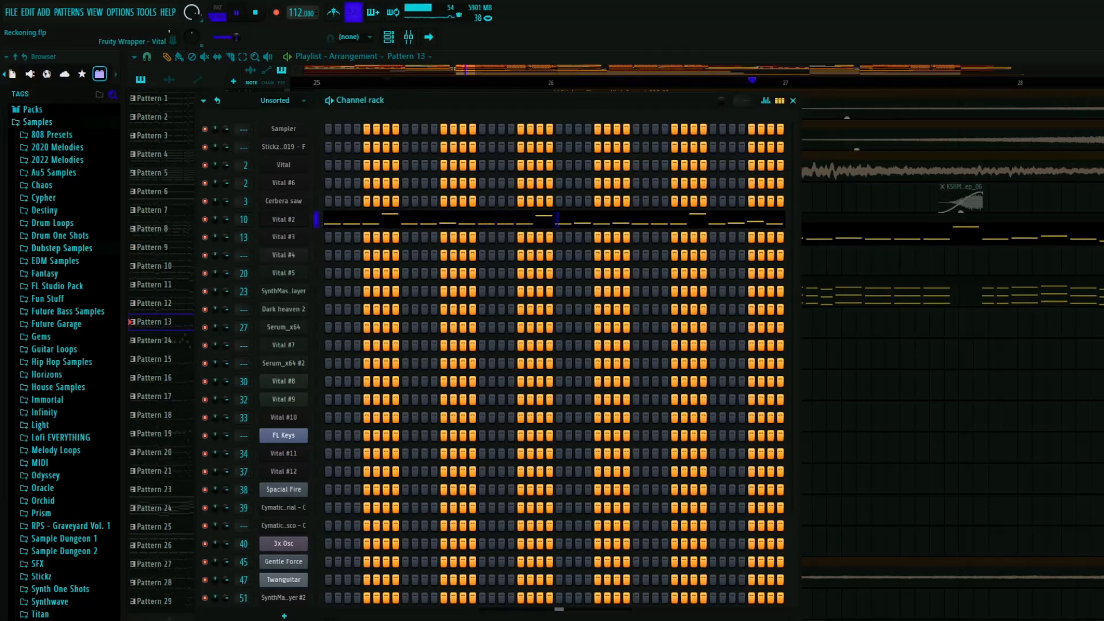
- Inspect the Vital #2 synth patch behind Pattern 13 and close its window
{"action": "left_click", "coordinate": [284, 219]}
{"action": "left_click_drag", "start_coordinate": [653, 74], "coordinate": [385, 69]}
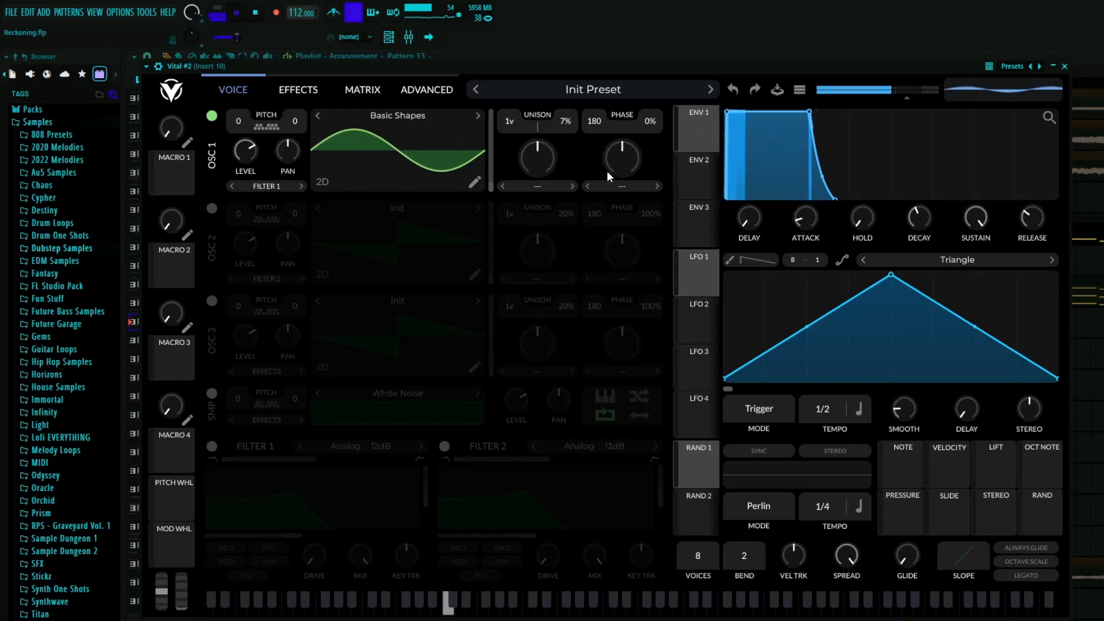
{"action": "left_click", "coordinate": [1064, 66]}
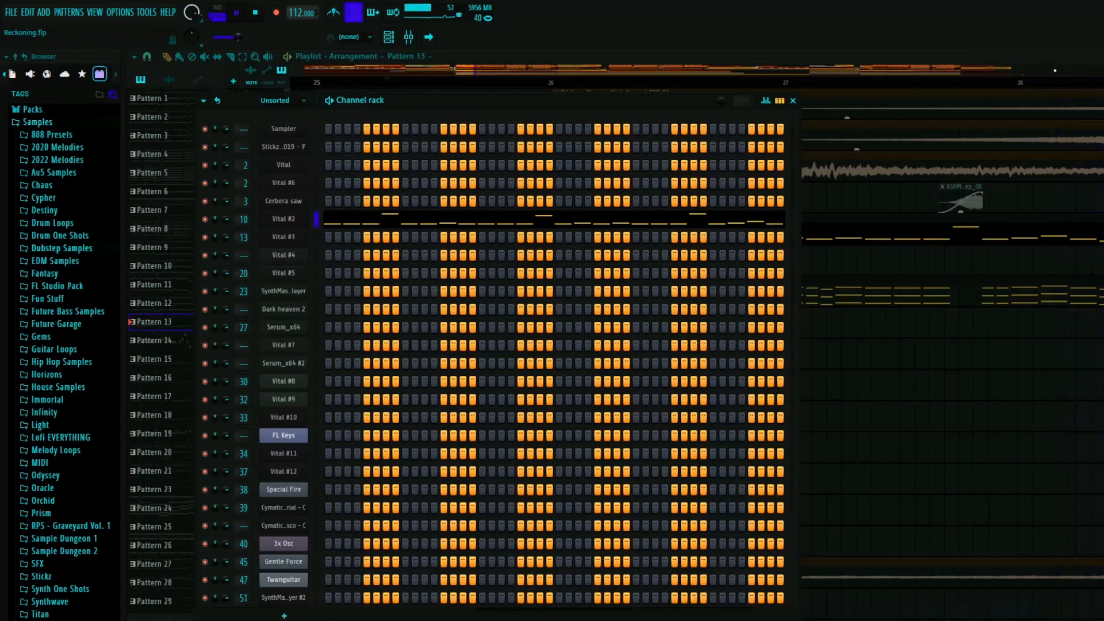
- Show the mixer and inspect the first parametric EQ on Insert 10, restarting playback of the soloed Pattern 13
{"action": "key", "text": "F9"}
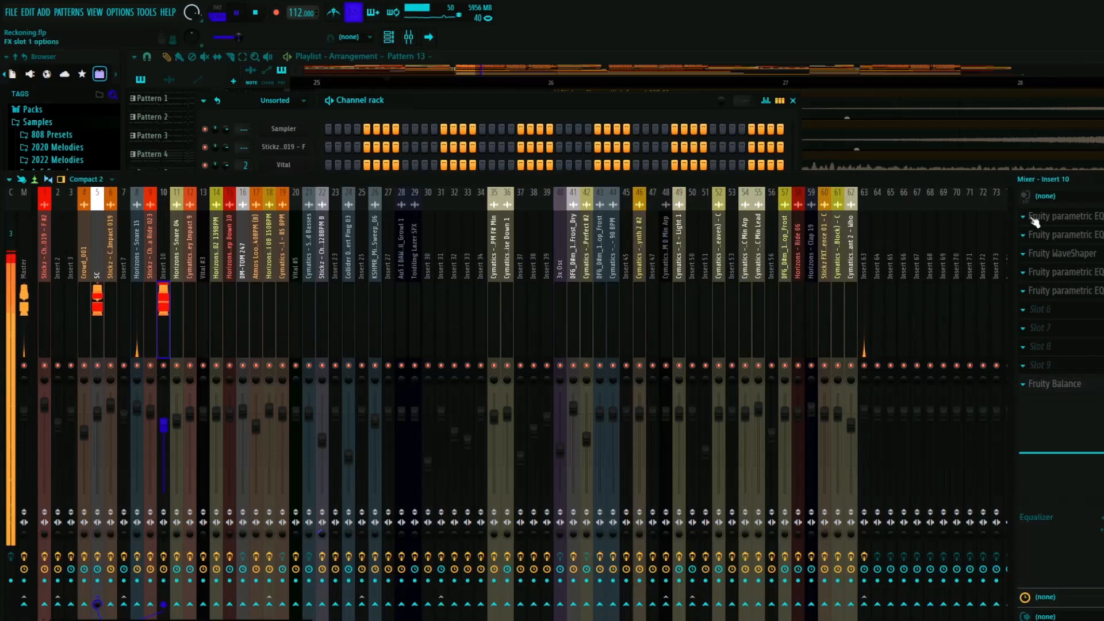
{"action": "key", "text": "space"}
{"action": "left_click", "coordinate": [1063, 217]}
{"action": "left_click_drag", "start_coordinate": [949, 151], "coordinate": [582, 179]}
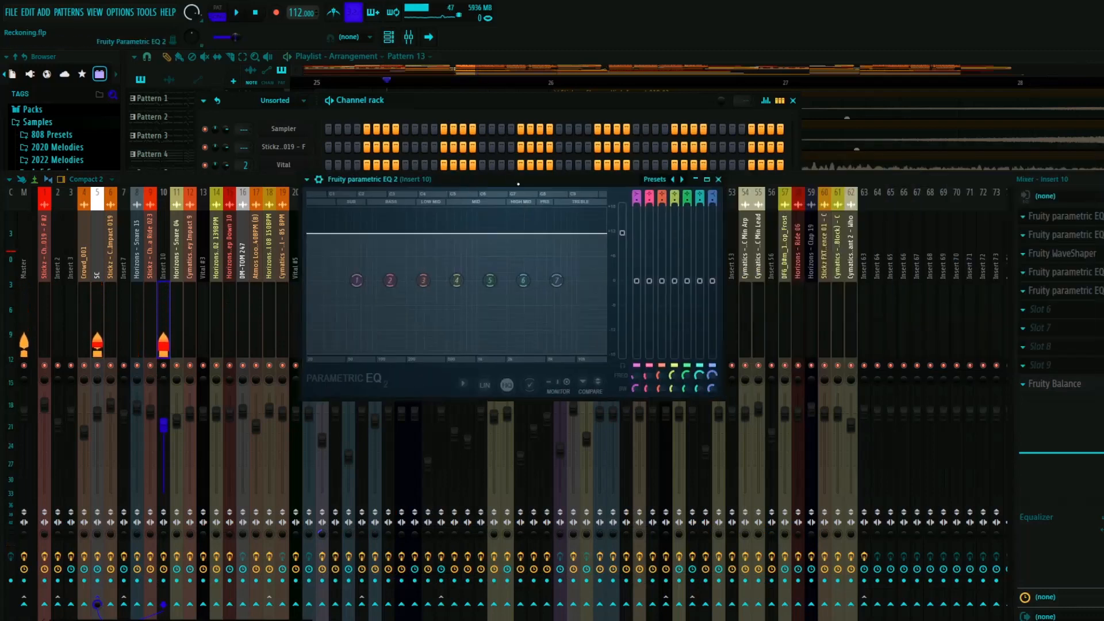
{"action": "key", "text": "space"}
{"action": "left_click", "coordinate": [718, 180]}
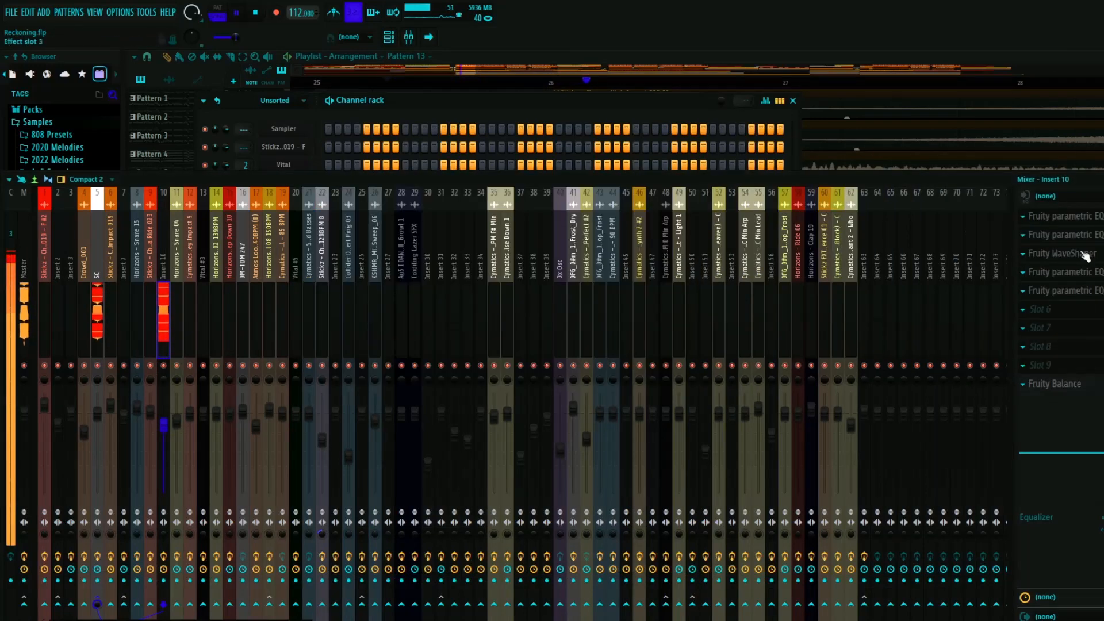
- Play Insert 10 through its second parametric EQ, try raising the low-pass cutoff to the top of the spectrum, and undo it
{"action": "key", "text": "space"}
{"action": "left_click", "coordinate": [1064, 234]}
{"action": "left_click_drag", "start_coordinate": [872, 261], "coordinate": [702, 267]}
{"action": "key", "text": "space"}
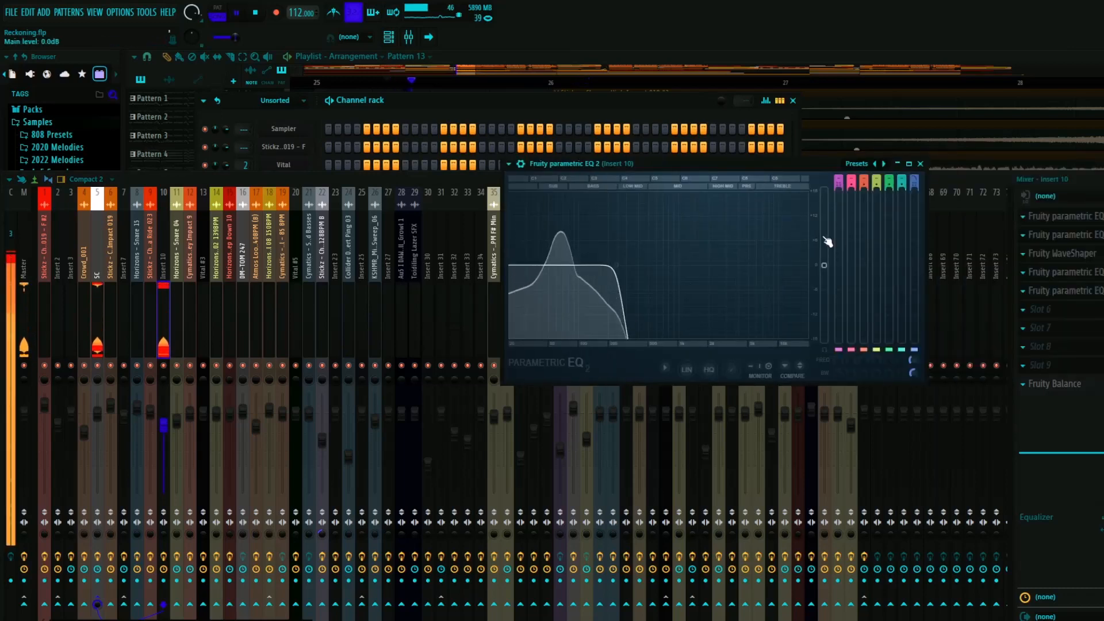
{"action": "left_click_drag", "start_coordinate": [617, 268], "coordinate": [807, 266]}
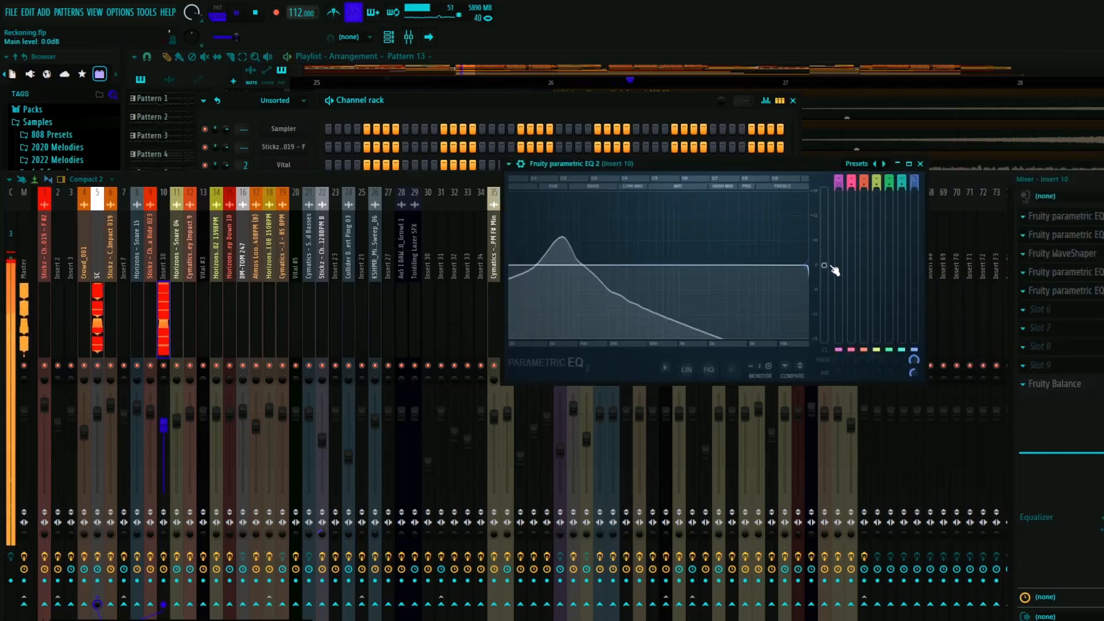
{"action": "key", "text": "ctrl+z"}
{"action": "key", "text": "space"}
{"action": "left_click", "coordinate": [920, 164]}
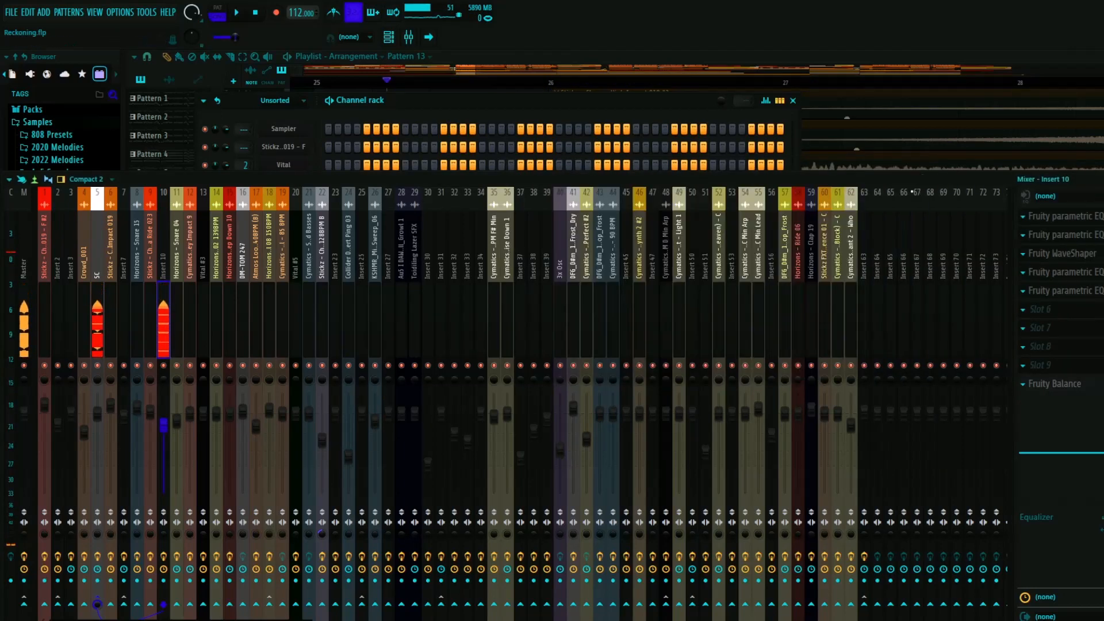
- Inspect the Fruity WaveShaper curve on Insert 10 during playback and close it
{"action": "left_click", "coordinate": [1064, 254]}
{"action": "left_click_drag", "start_coordinate": [710, 59], "coordinate": [548, 70]}
{"action": "key", "text": "space"}
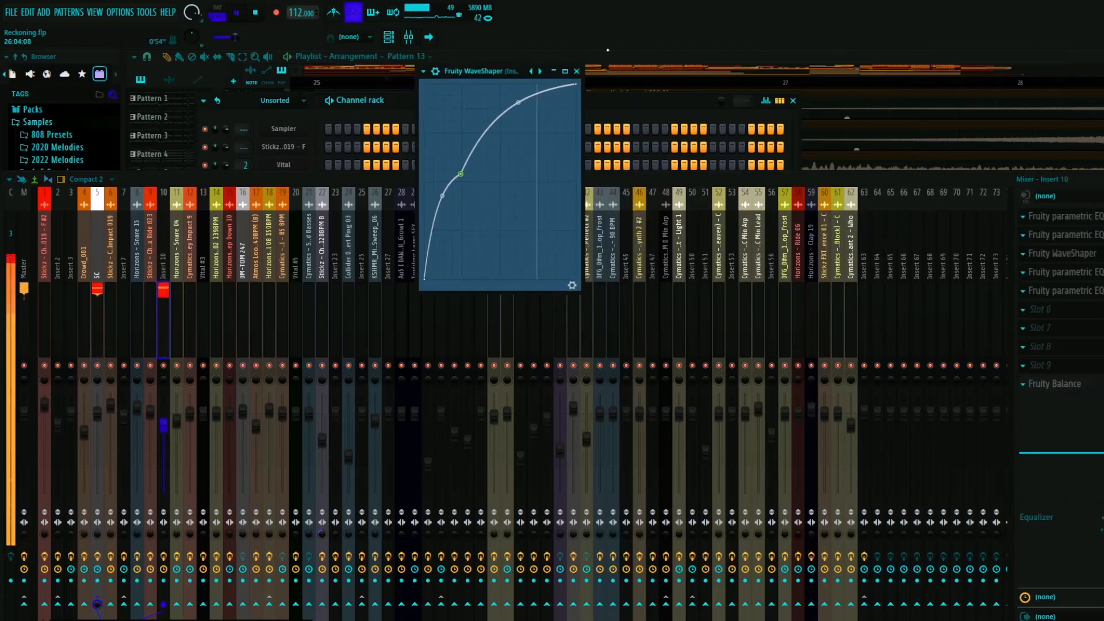
{"action": "left_click", "coordinate": [576, 69]}
{"action": "key", "text": "space"}
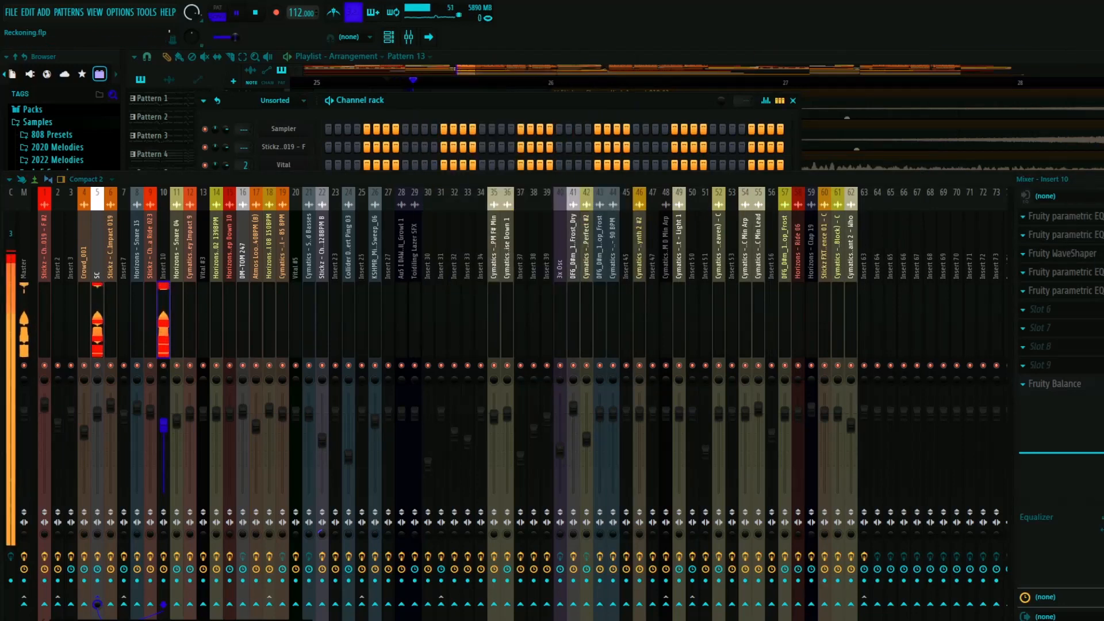
- Inspect the low-pass curve of Insert 10's slot 4 parametric EQ during playback and close it
{"action": "left_click", "coordinate": [1073, 276]}
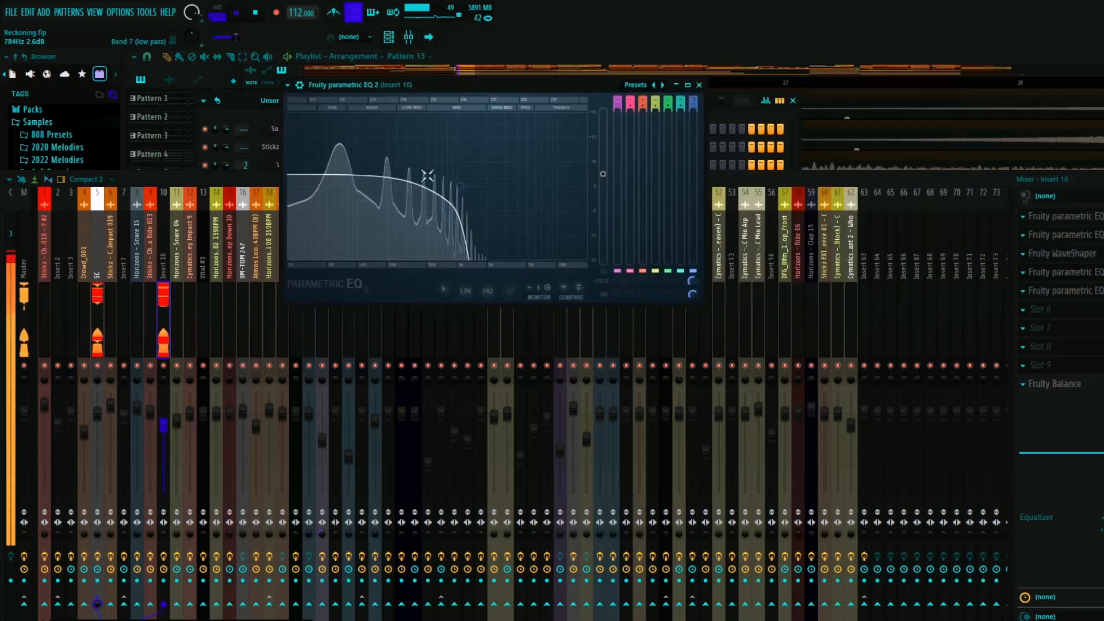
{"action": "key", "text": "space"}
{"action": "left_click", "coordinate": [699, 85]}
{"action": "key", "text": "space"}
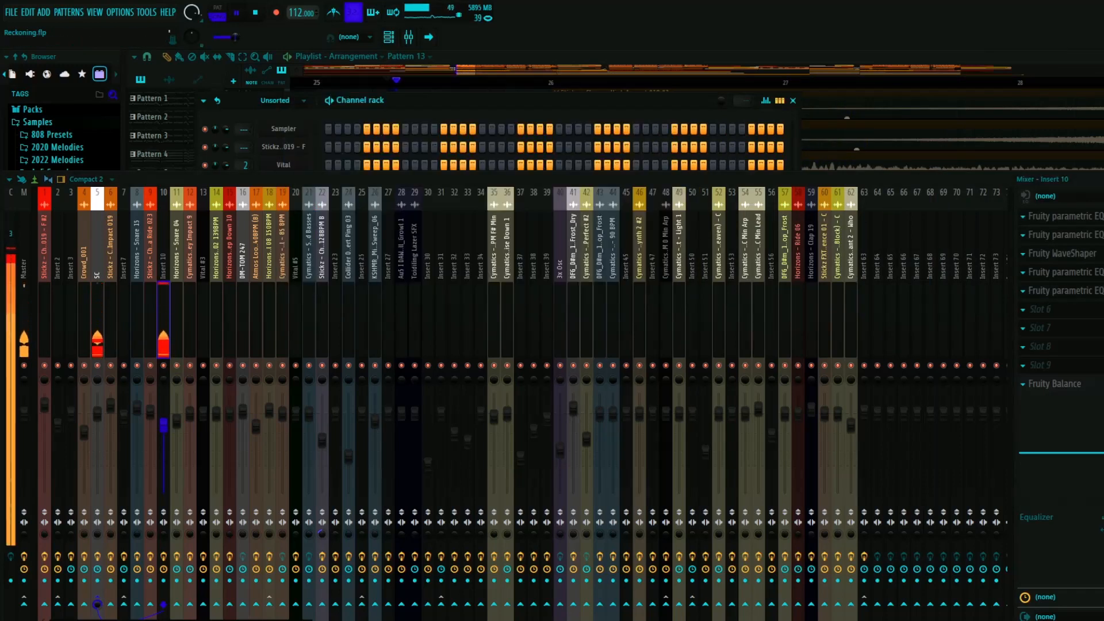
- Examine Insert 10's slot 5 parametric EQ and band 2's key and type options, and play the sound through it
{"action": "left_click", "coordinate": [1064, 291]}
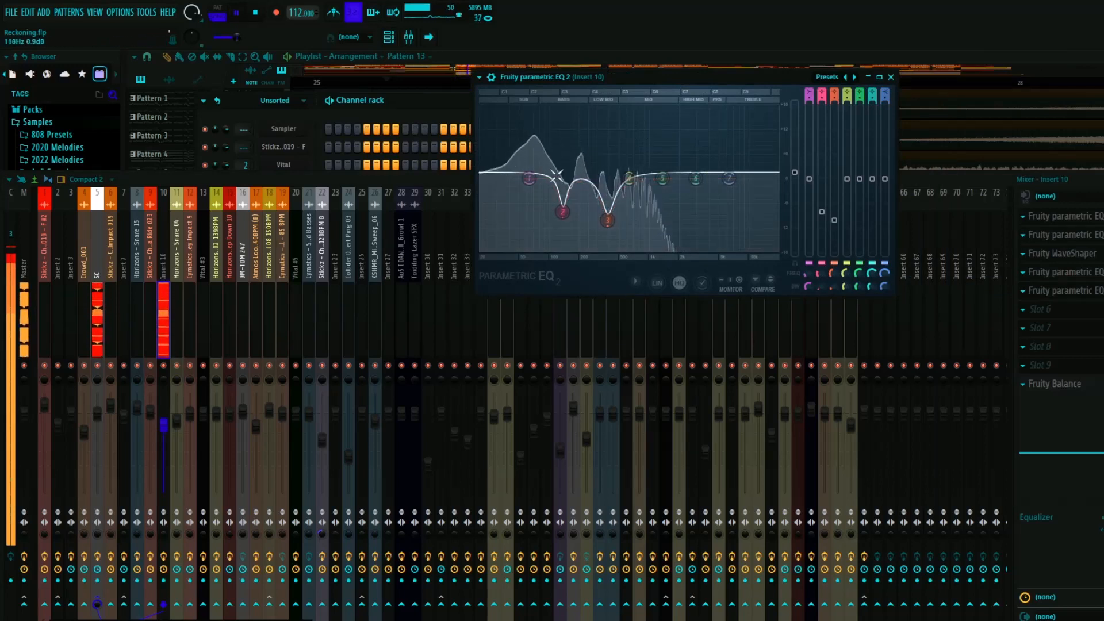
{"action": "key", "text": "space"}
{"action": "right_click", "coordinate": [563, 213]}
{"action": "mouse_move", "coordinate": [595, 267]}
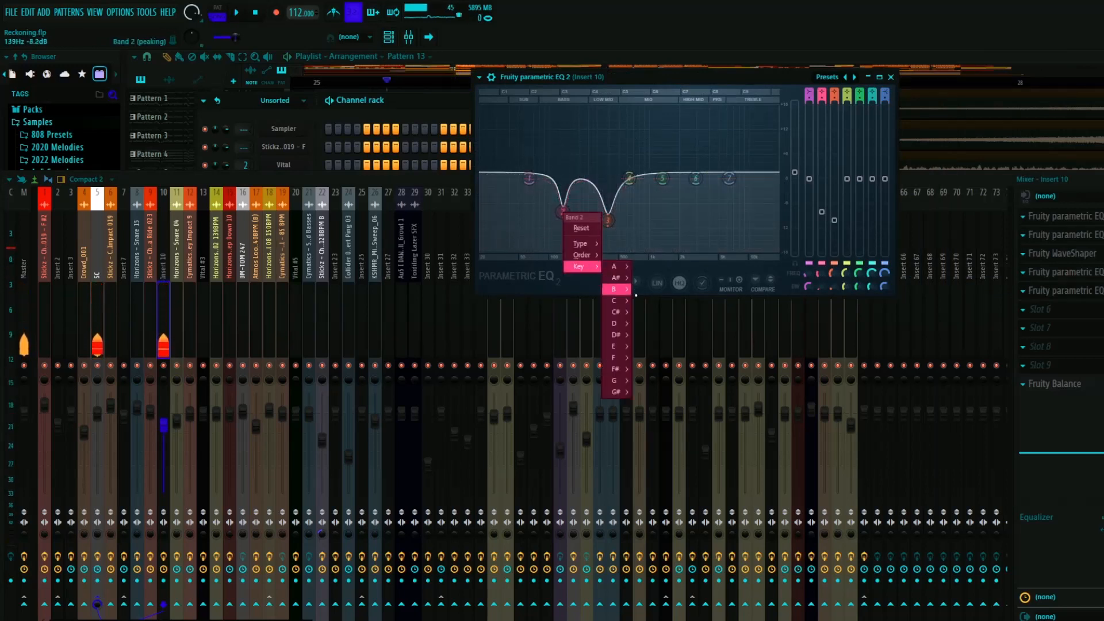
{"action": "mouse_move", "coordinate": [627, 305]}
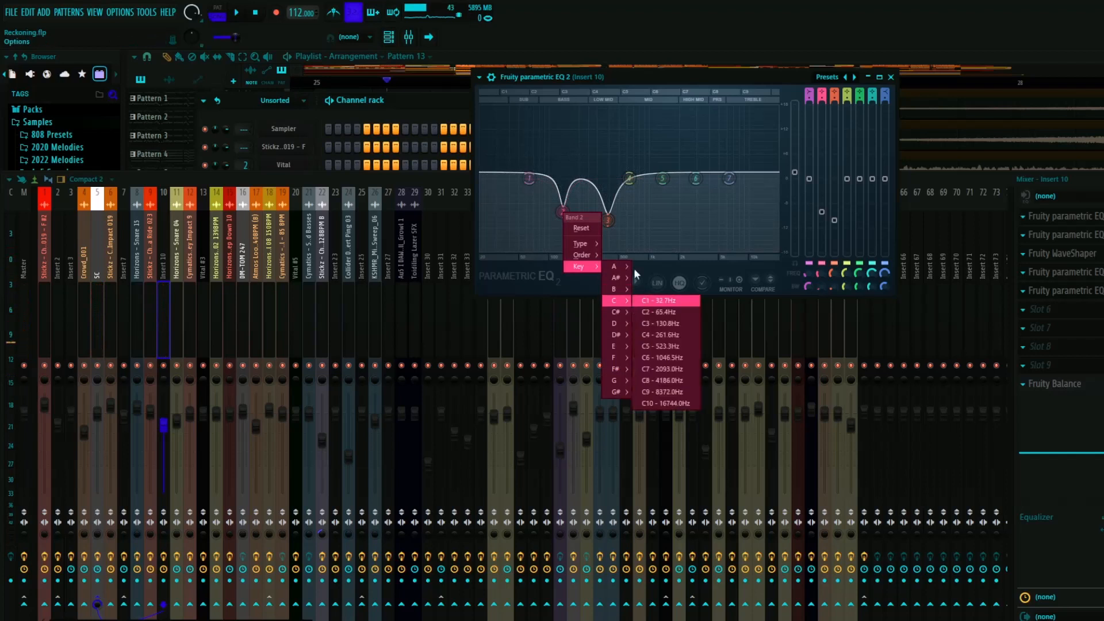
{"action": "mouse_move", "coordinate": [581, 243]}
{"action": "left_click", "coordinate": [624, 313]}
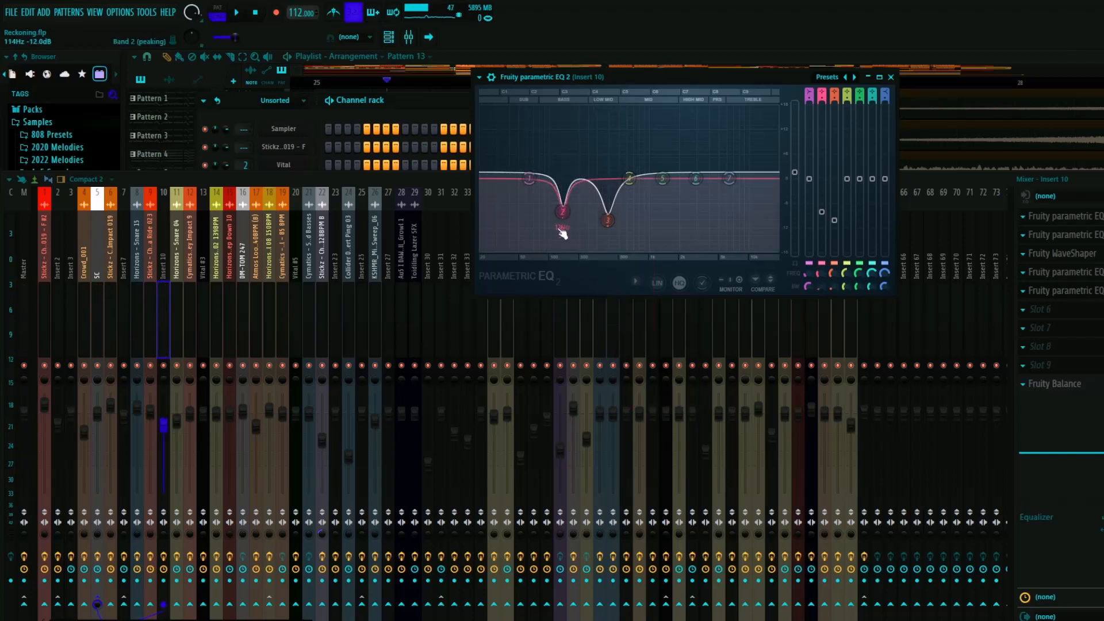
{"action": "key", "text": "space"}
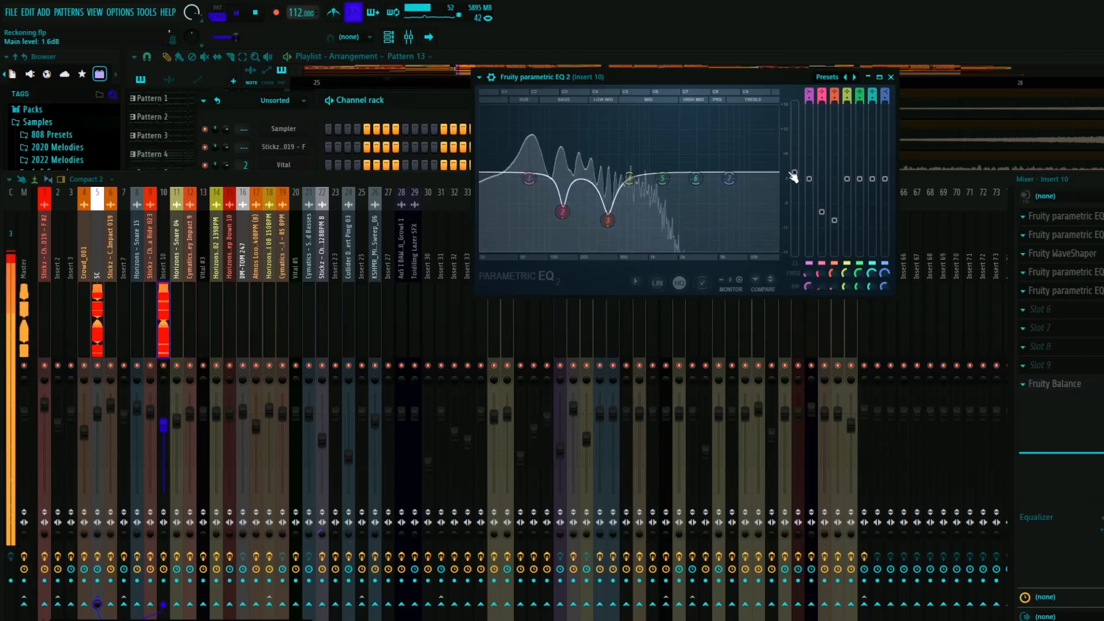
{"action": "key", "text": "space"}
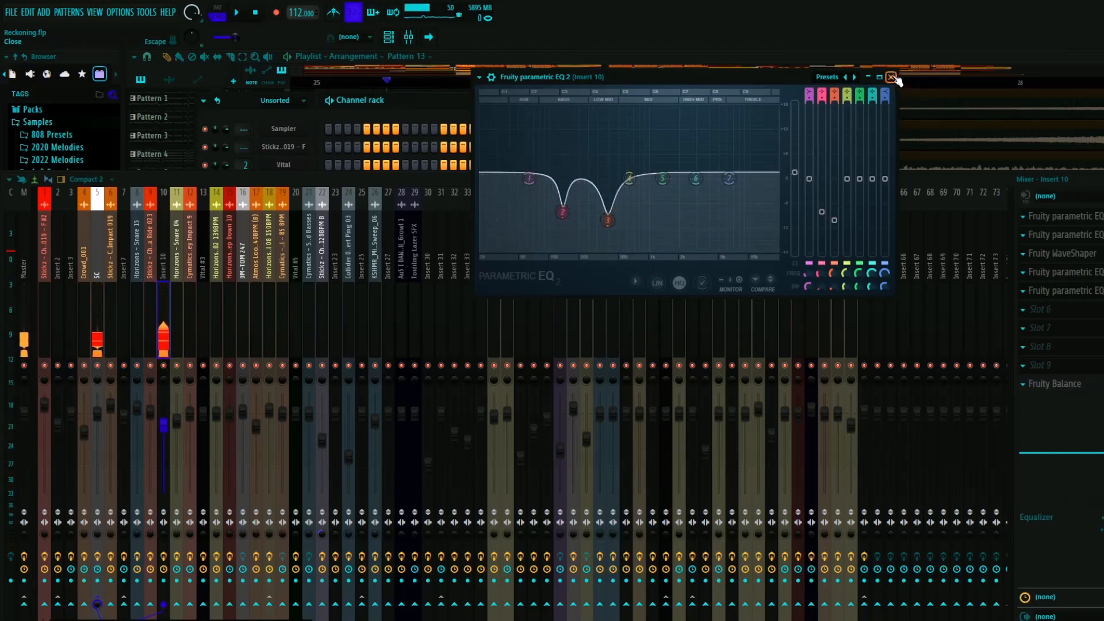
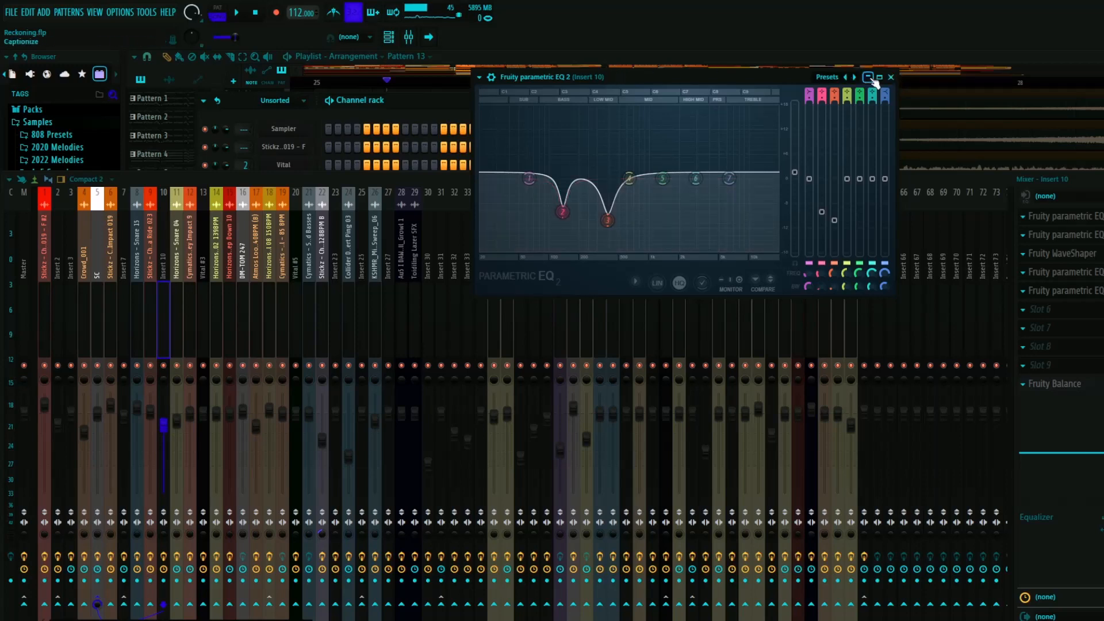
- Close Insert 10's slot 5 parametric EQ, the mixer and the channel rack, and set the playhead to bar 25
{"action": "left_click", "coordinate": [869, 78]}
{"action": "key", "text": "F9"}
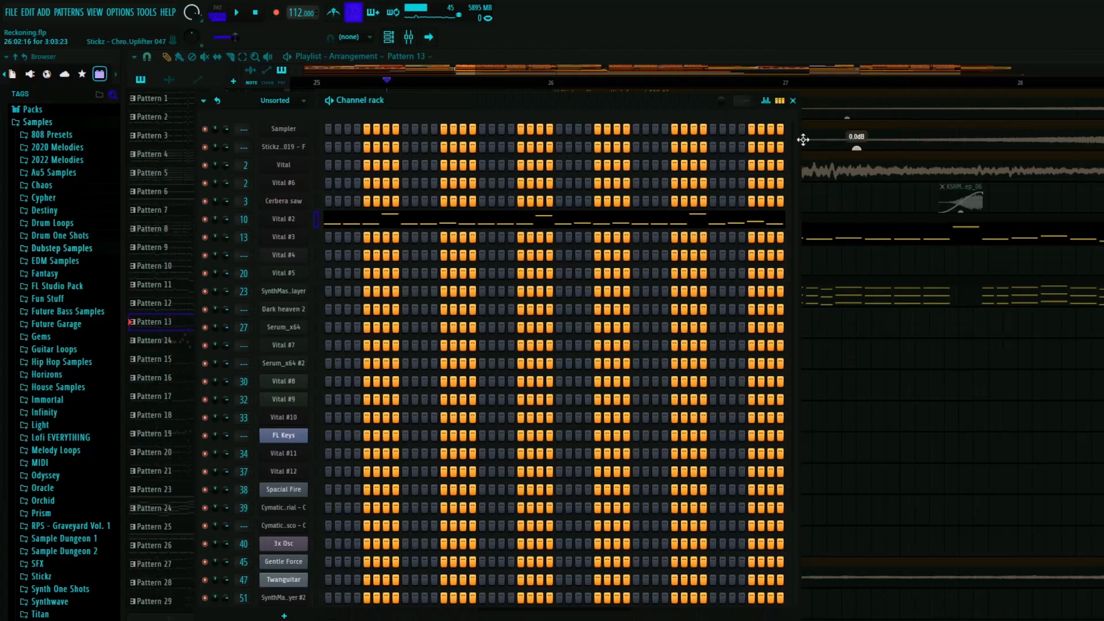
{"action": "left_click", "coordinate": [792, 100]}
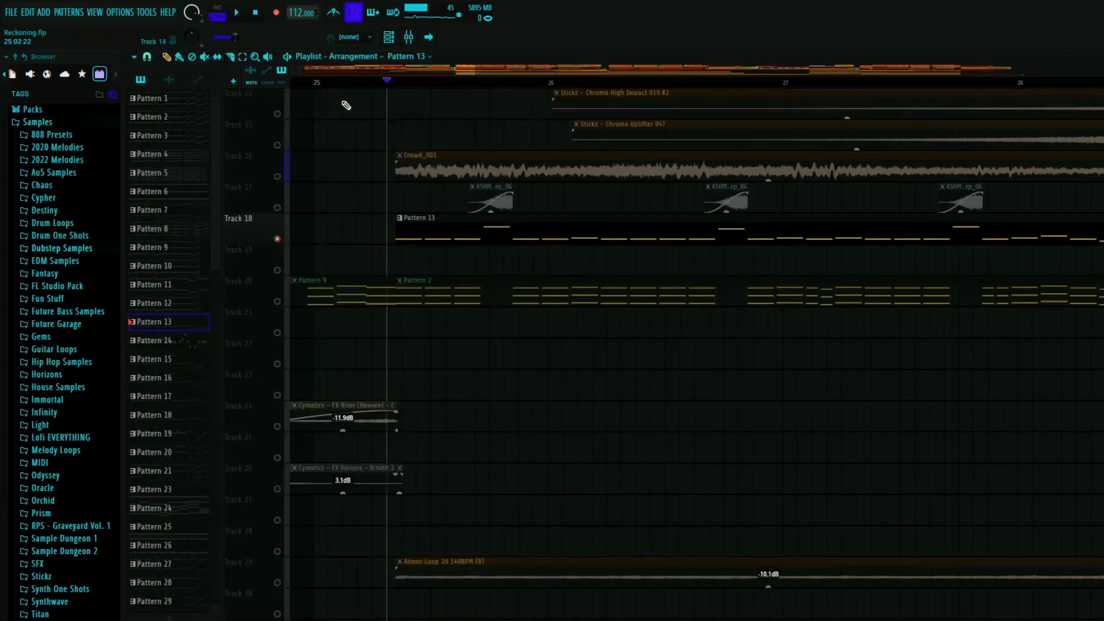
{"action": "left_click", "coordinate": [314, 83]}
- Play Pattern 13 from bar 25 and compare it with Track 43's volume automation muted and unmuted
{"action": "scroll", "coordinate": [368, 345], "scroll_direction": "down", "scroll_amount": 8}
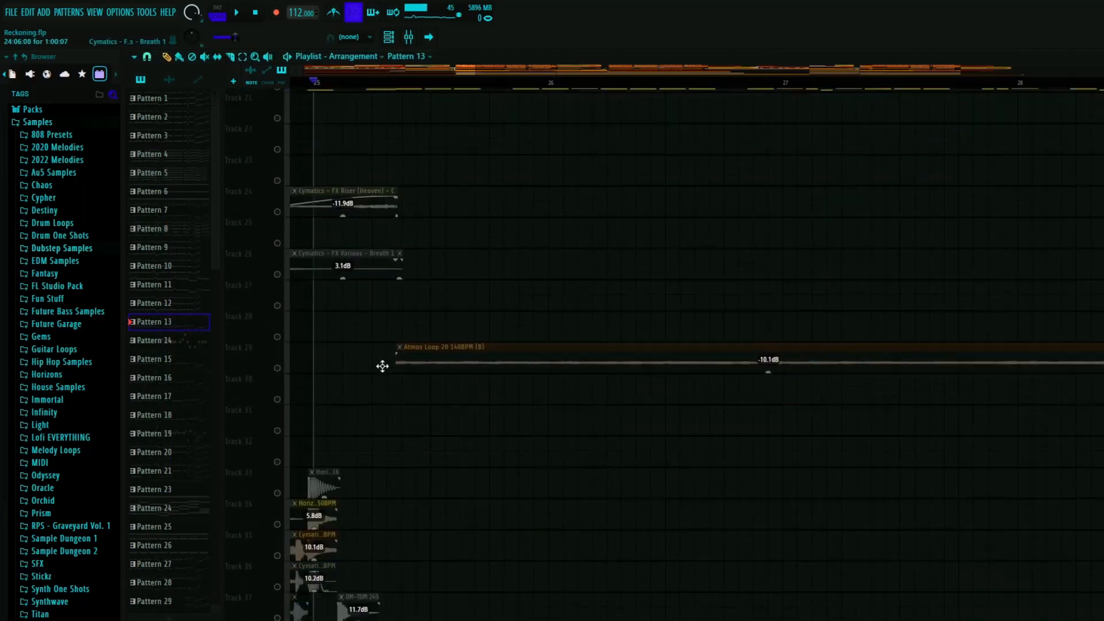
{"action": "scroll", "coordinate": [357, 225], "scroll_direction": "up", "scroll_amount": 8}
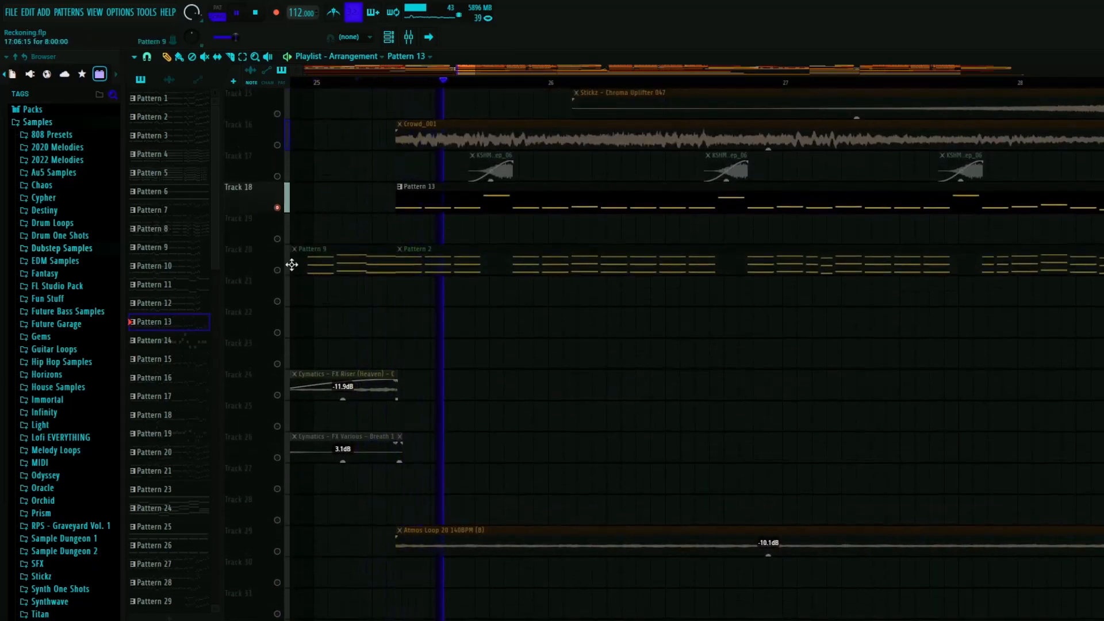
{"action": "scroll", "coordinate": [488, 348], "scroll_direction": "down", "scroll_amount": 7}
{"action": "scroll", "coordinate": [498, 306], "scroll_direction": "down", "scroll_amount": 1}
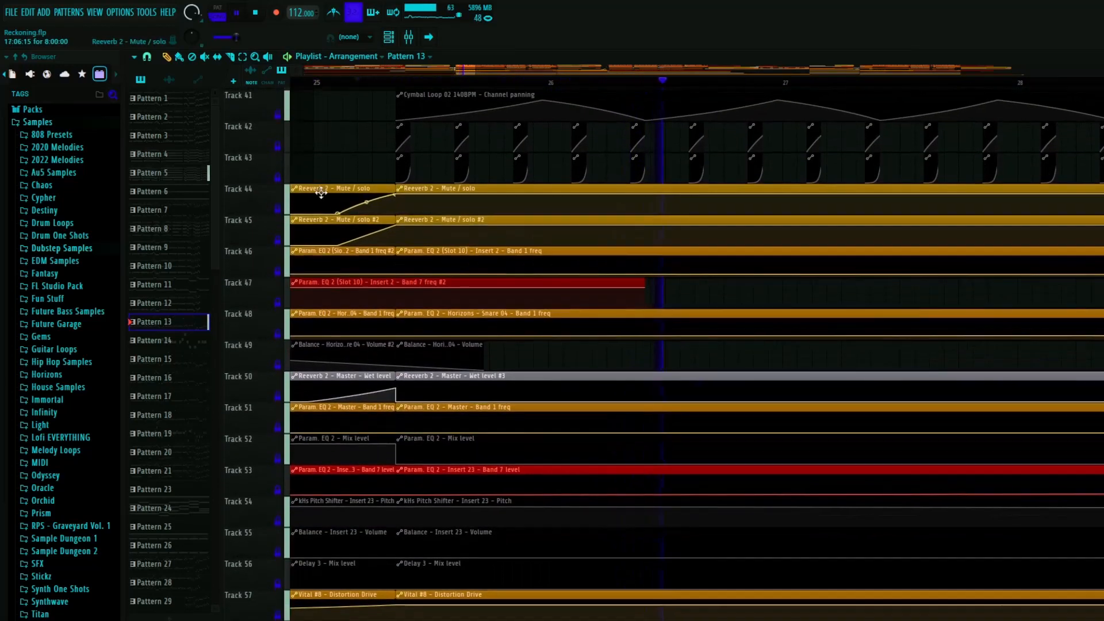
{"action": "left_click", "coordinate": [278, 176]}
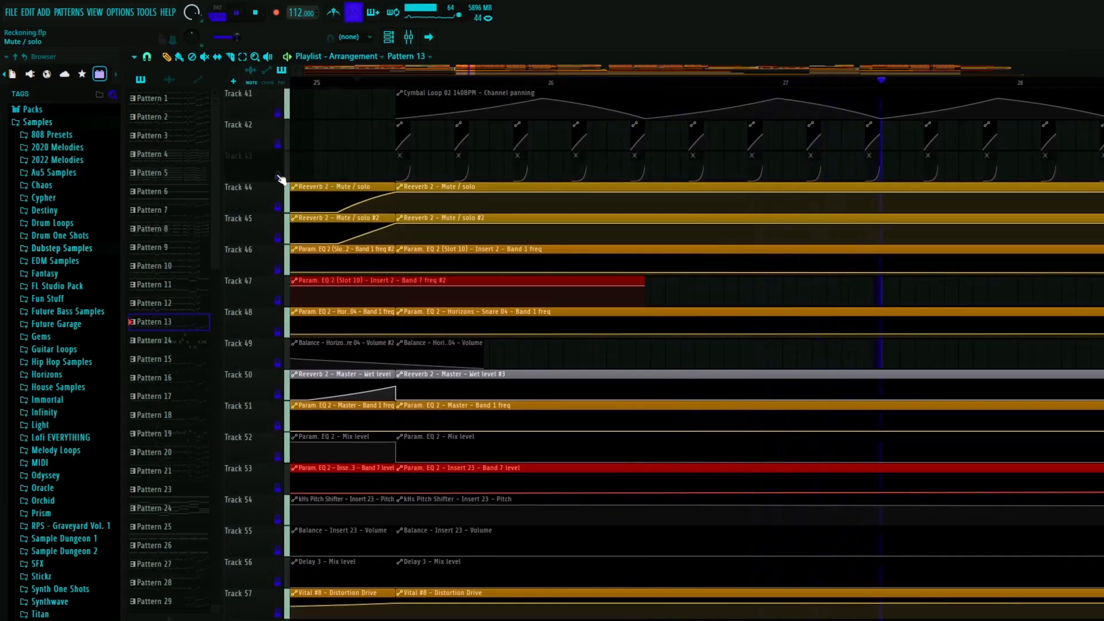
{"action": "left_click", "coordinate": [279, 178]}
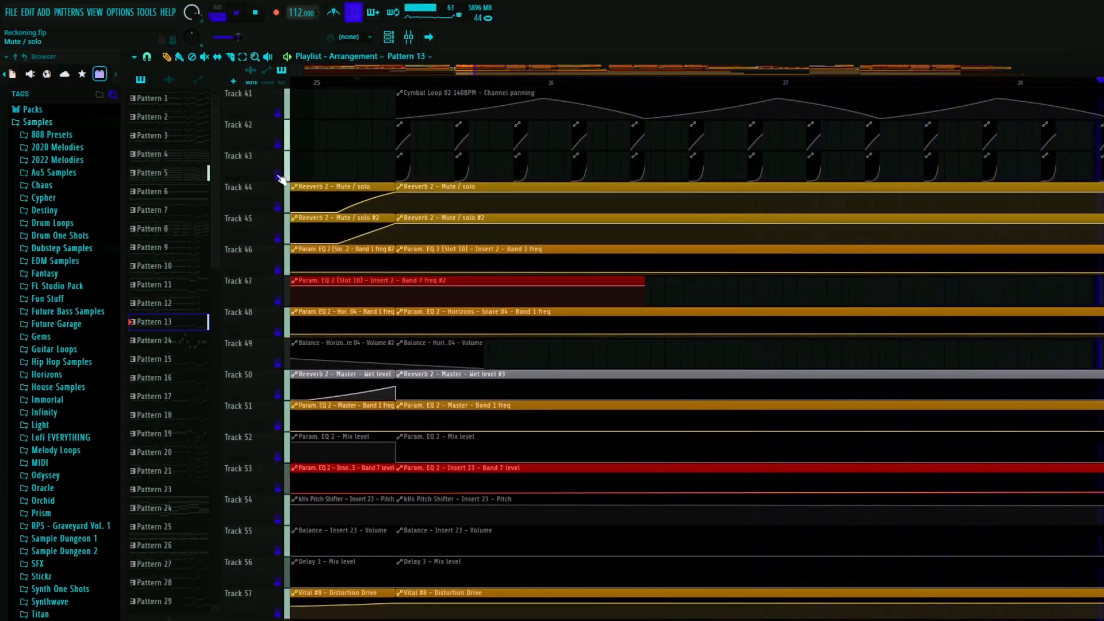
- Solo Tracks 18 and 20 and play Patterns 13 and 2 together, following the automation on Tracks 41 to 52
{"action": "scroll", "coordinate": [314, 227], "scroll_direction": "down", "scroll_amount": 4}
{"action": "scroll", "coordinate": [407, 320], "scroll_direction": "up", "scroll_amount": 5}
{"action": "key", "text": "space"}
{"action": "scroll", "coordinate": [322, 299], "scroll_direction": "up", "scroll_amount": 9}
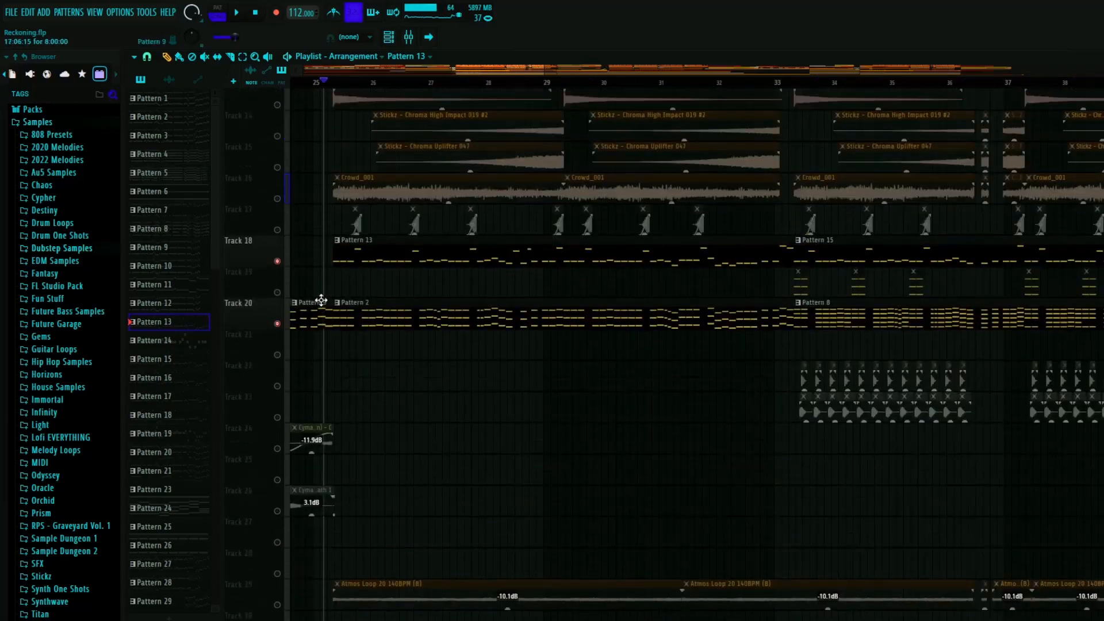
{"action": "scroll", "coordinate": [329, 239], "scroll_direction": "up", "scroll_amount": 4}
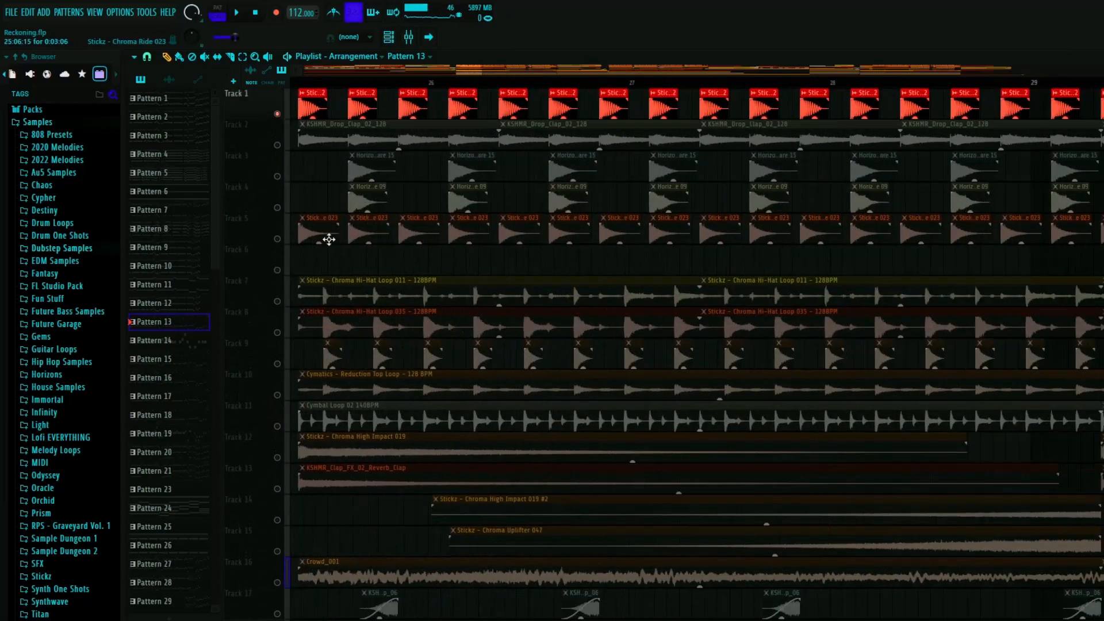
{"action": "key", "text": "space"}
{"action": "scroll", "coordinate": [327, 253], "scroll_direction": "down", "scroll_amount": 10}
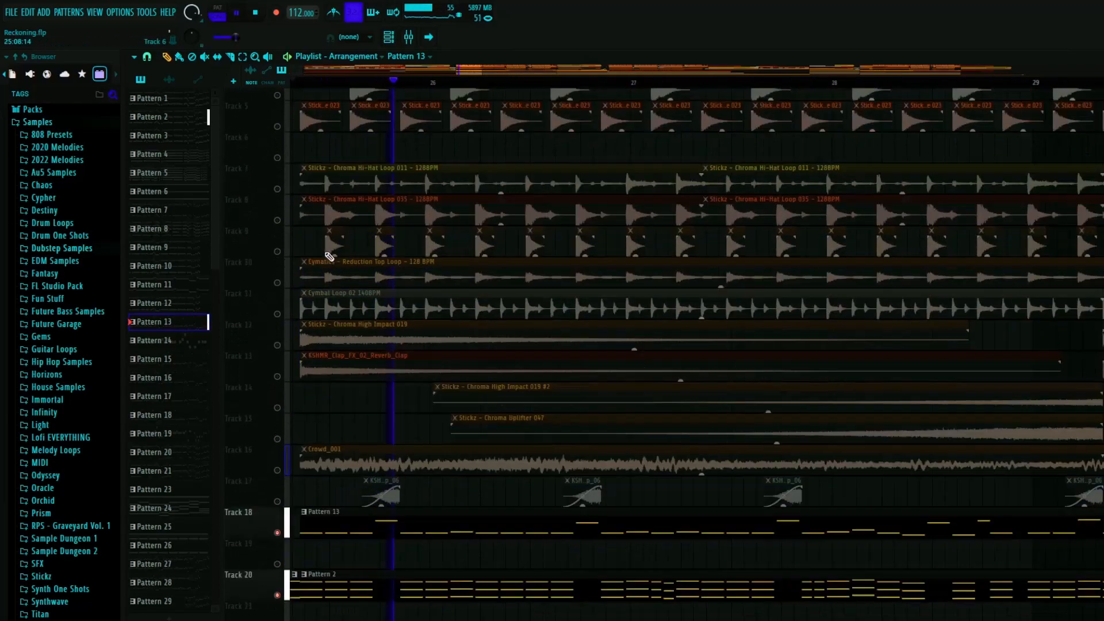
{"action": "scroll", "coordinate": [355, 245], "scroll_direction": "down", "scroll_amount": 8}
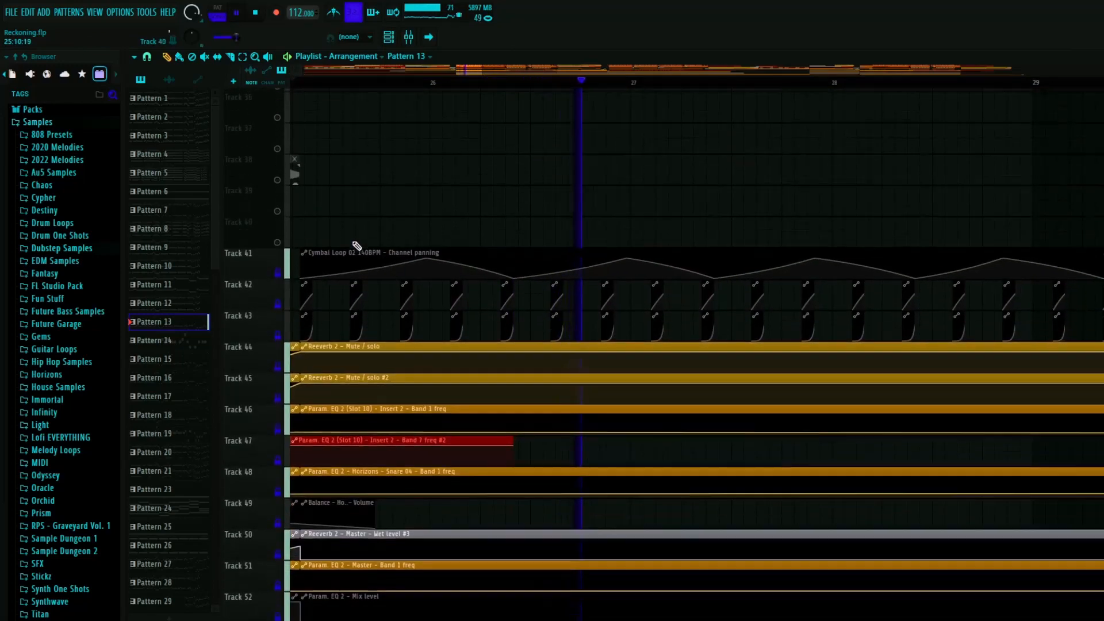
{"action": "scroll", "coordinate": [318, 341], "scroll_direction": "up", "scroll_amount": 2}
- Play Patterns 13 and 2 with Track 43's automation muted, unmute it, and stop playback
{"action": "key", "text": "space"}
{"action": "scroll", "coordinate": [318, 344], "scroll_direction": "up", "scroll_amount": 4}
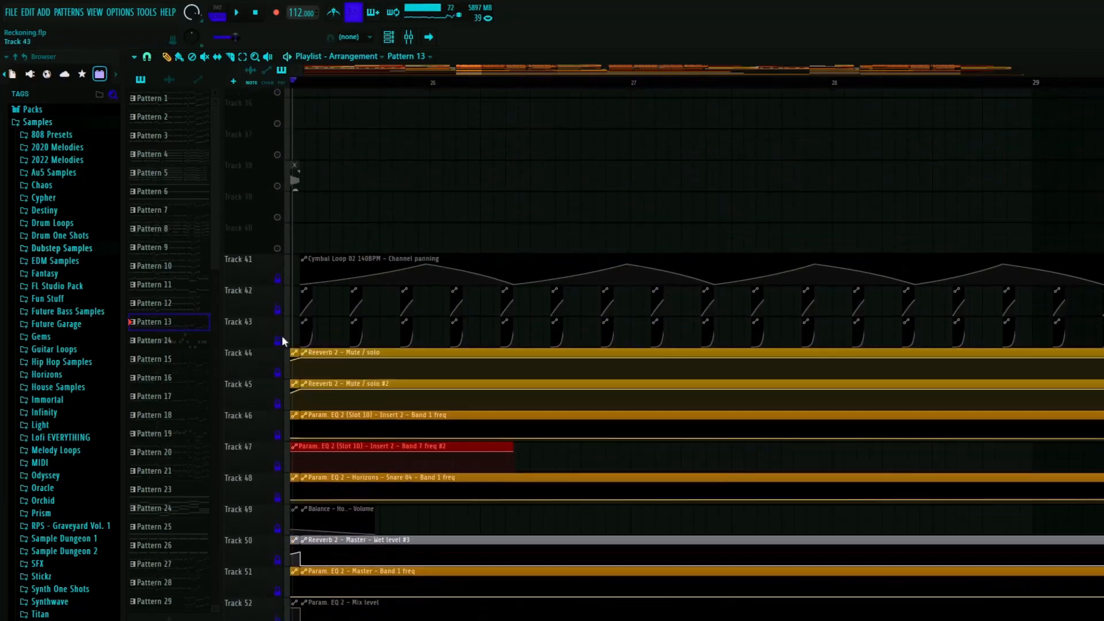
{"action": "key", "text": "space"}
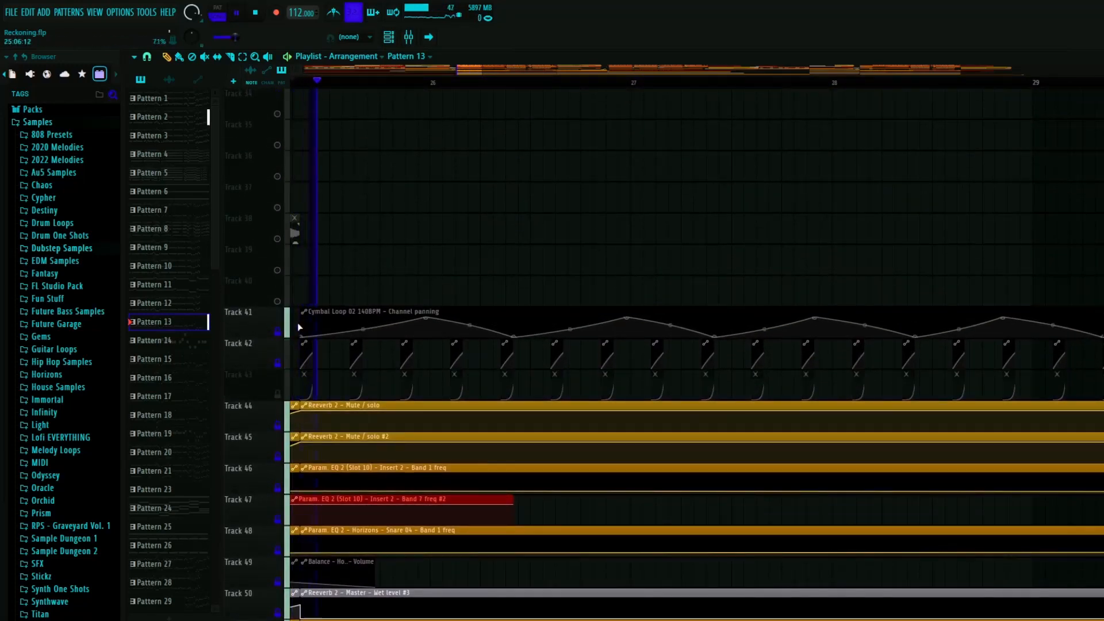
{"action": "left_click", "coordinate": [285, 396]}
{"action": "key", "text": "space"}
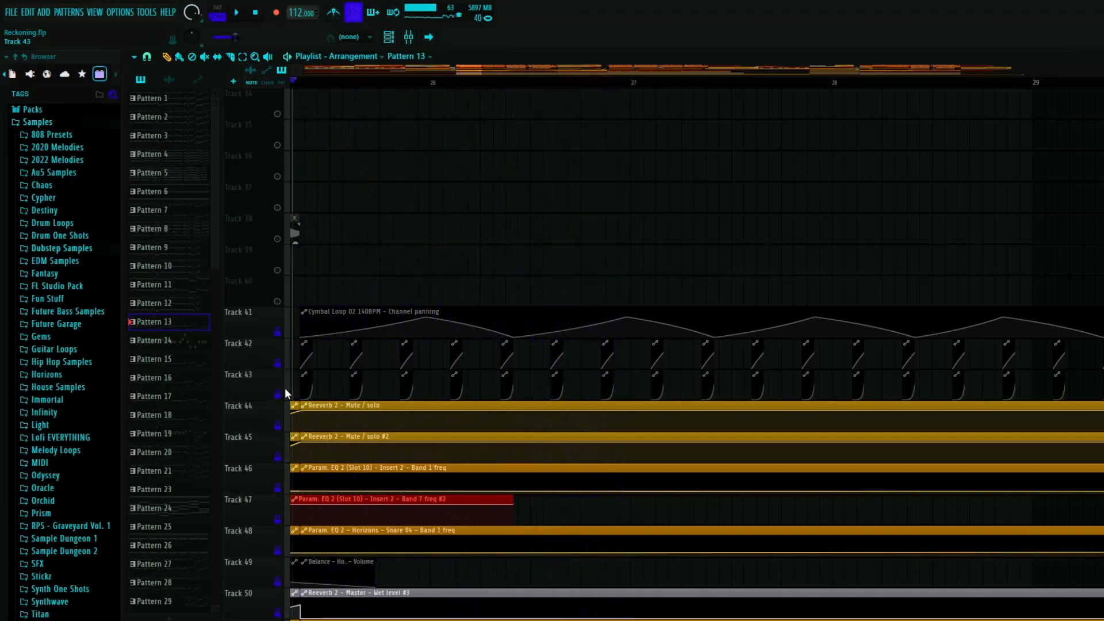
- Solo Track 29 and play the Atmos Loop 20 140BPM (B) clip on its own
{"action": "scroll", "coordinate": [296, 382], "scroll_direction": "down", "scroll_amount": 4}
{"action": "scroll", "coordinate": [357, 369], "scroll_direction": "up", "scroll_amount": 5}
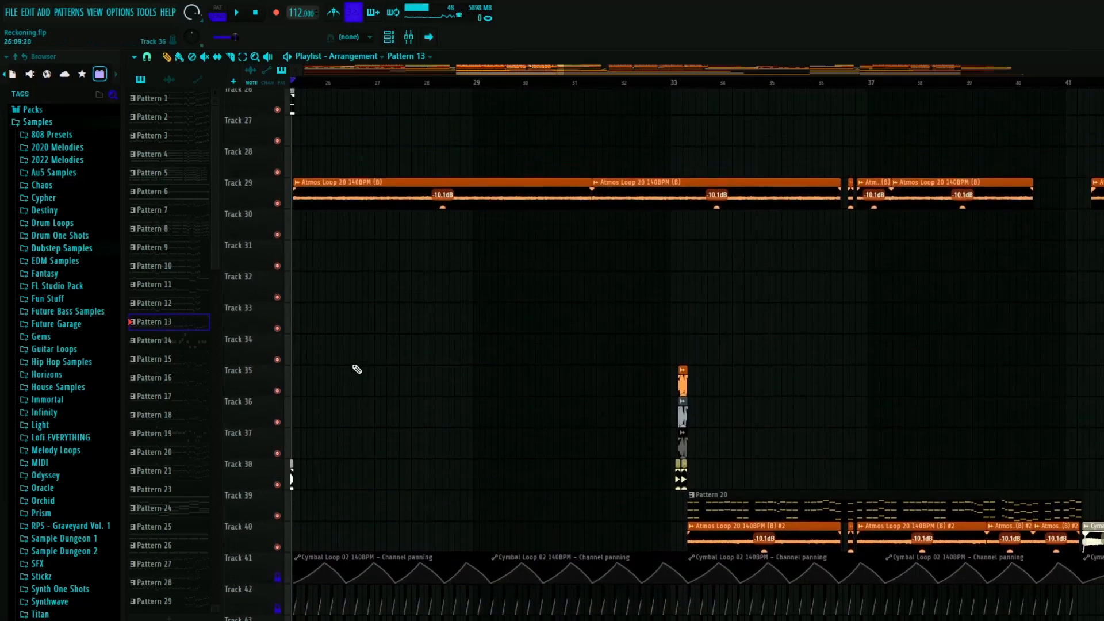
{"action": "scroll", "coordinate": [314, 372], "scroll_direction": "up", "scroll_amount": 4}
{"action": "key", "text": "space"}
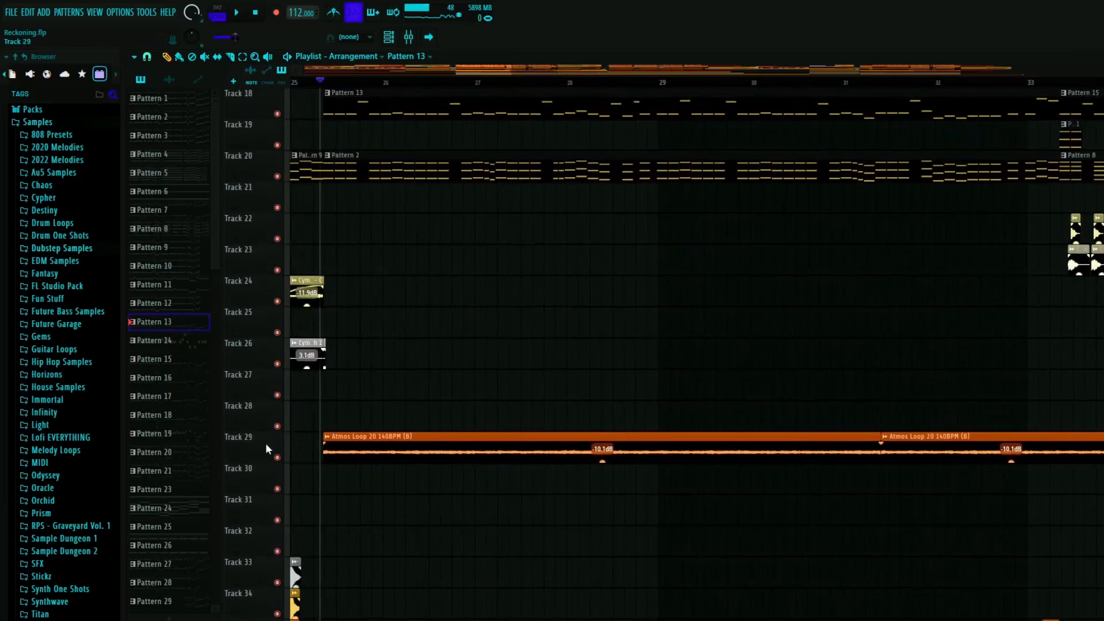
{"action": "right_click", "coordinate": [277, 458]}
{"action": "scroll", "coordinate": [328, 431], "scroll_direction": "down", "scroll_amount": 2}
{"action": "scroll", "coordinate": [349, 422], "scroll_direction": "down", "scroll_amount": 2}
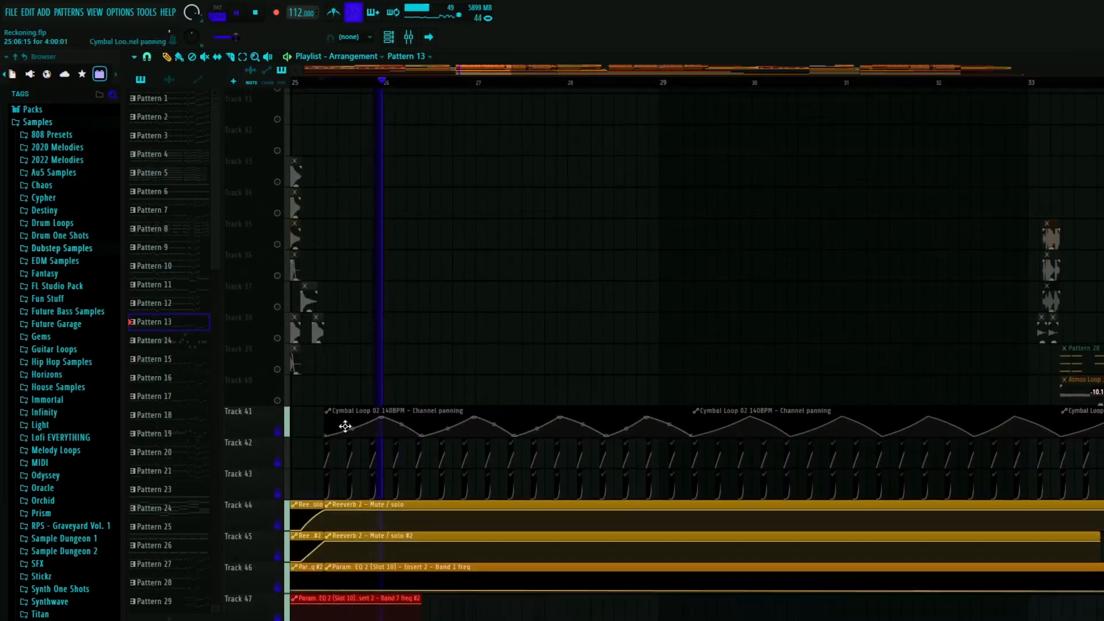
{"action": "scroll", "coordinate": [362, 373], "scroll_direction": "up", "scroll_amount": 3}
{"action": "key", "text": "space"}
- Select the Atmos Loop 20 140BPM (B) clip and inspect the kHs Pitch Shifter on its mixer insert during playback
{"action": "double_click", "coordinate": [379, 320]}
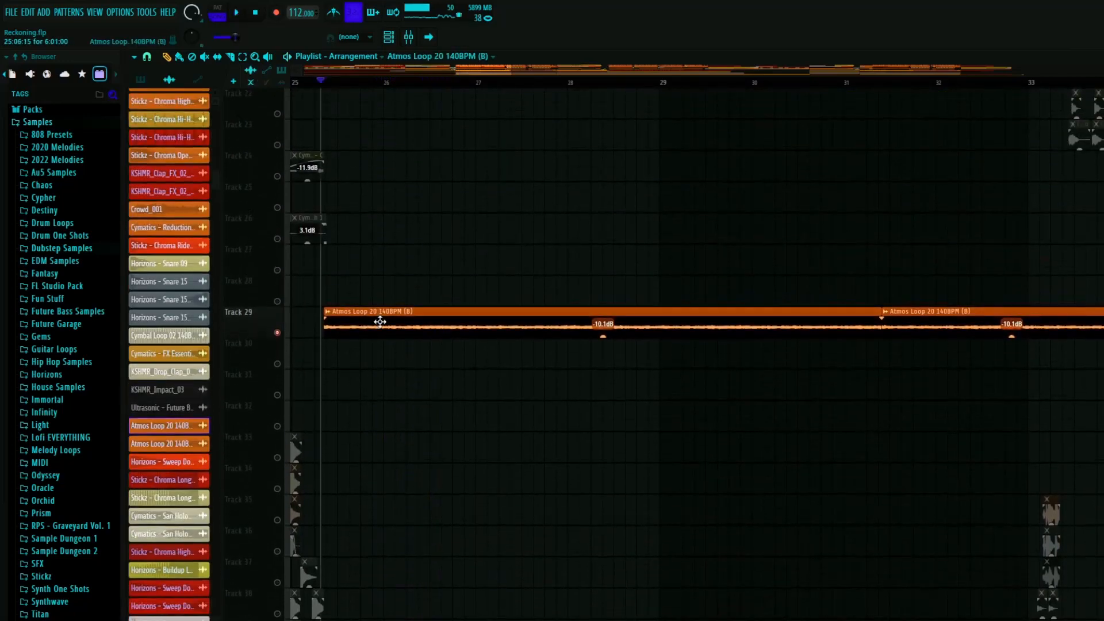
{"action": "left_click", "coordinate": [794, 102]}
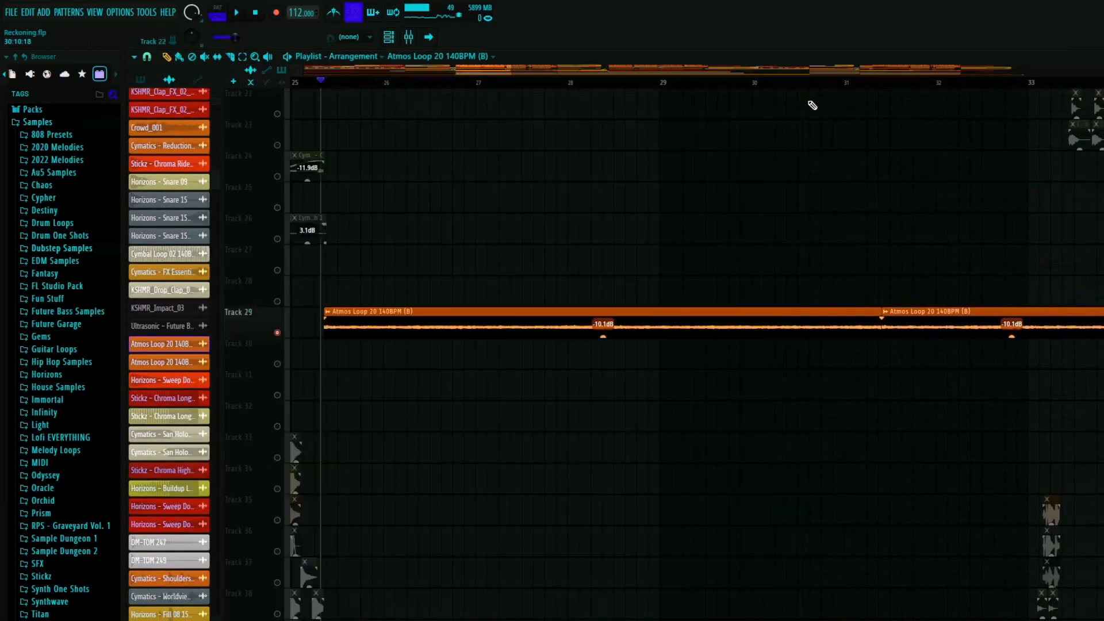
{"action": "key", "text": "F9"}
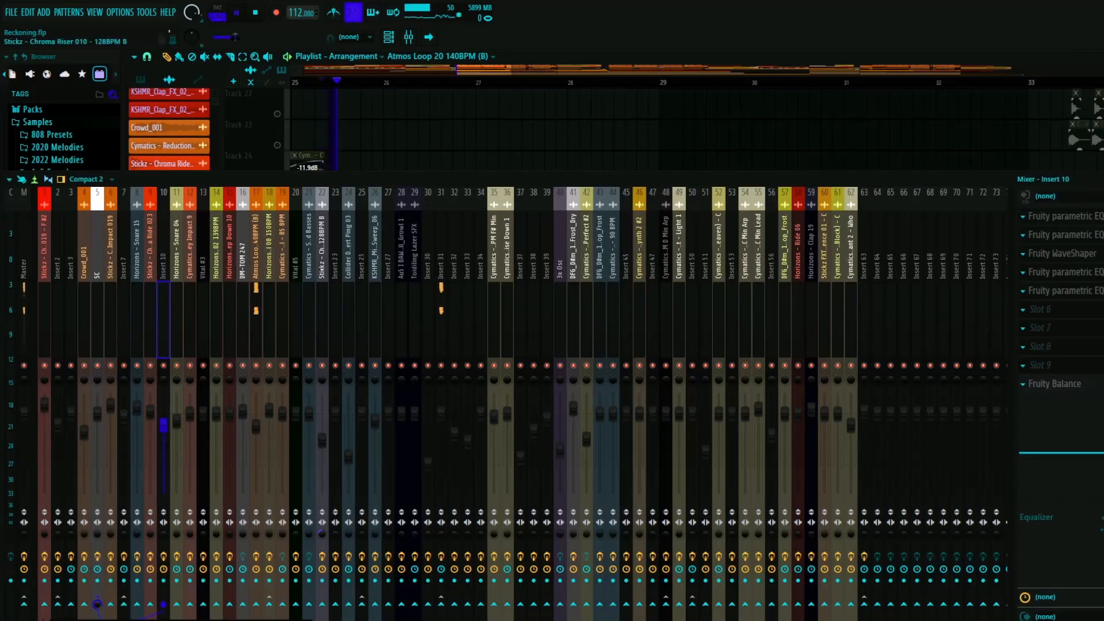
{"action": "left_click", "coordinate": [256, 249]}
{"action": "left_click", "coordinate": [1066, 217]}
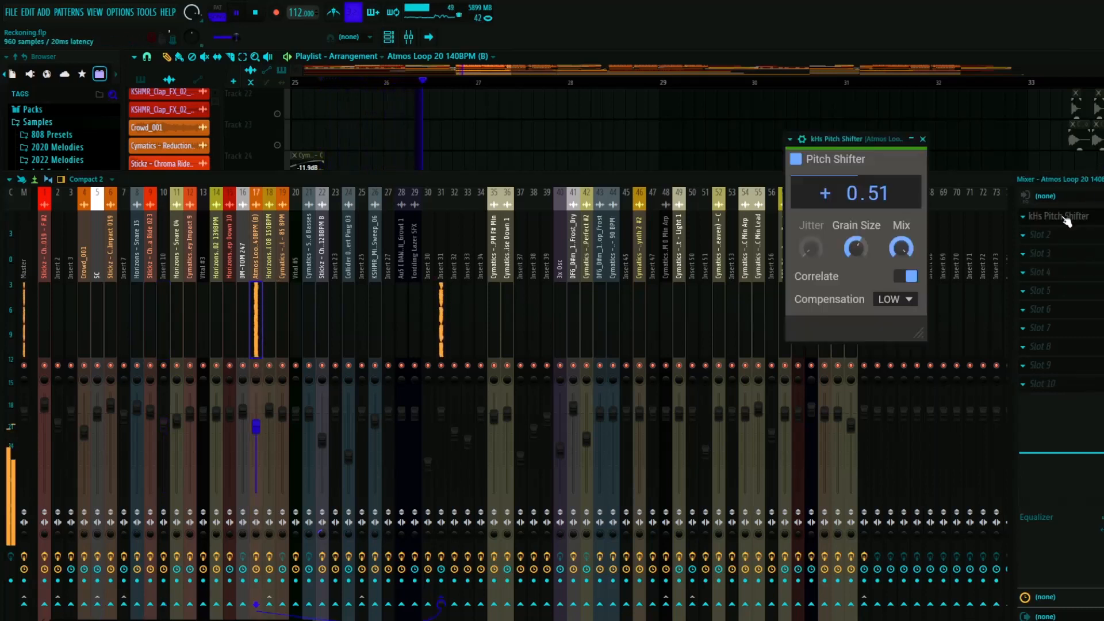
{"action": "left_click_drag", "start_coordinate": [858, 139], "coordinate": [755, 138]}
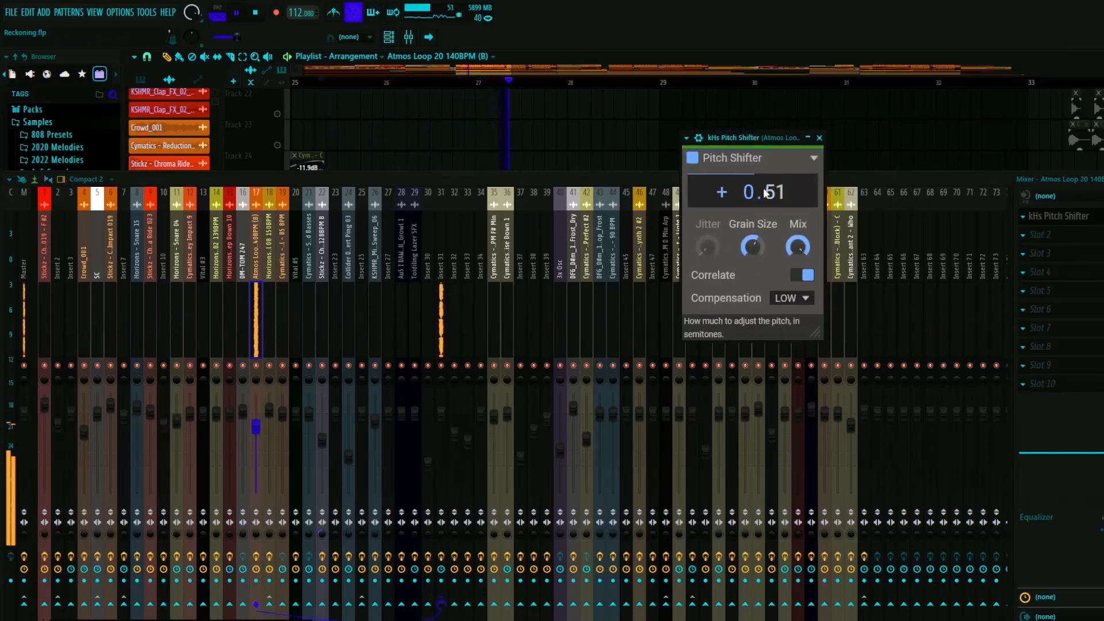
{"action": "left_click", "coordinate": [819, 138]}
{"action": "key", "text": "F9"}
{"action": "key", "text": "space"}
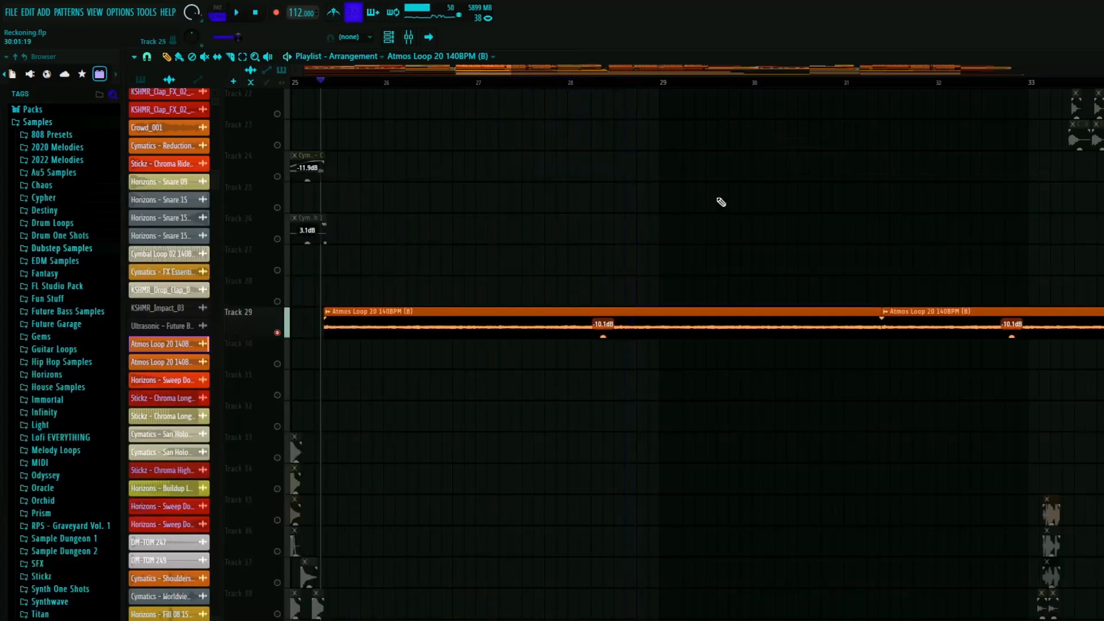
- Unsolo Track 29 and play the full mix of the drop starting after bar 25, looking over its layers
{"action": "right_click", "coordinate": [278, 333]}
{"action": "key", "text": "space"}
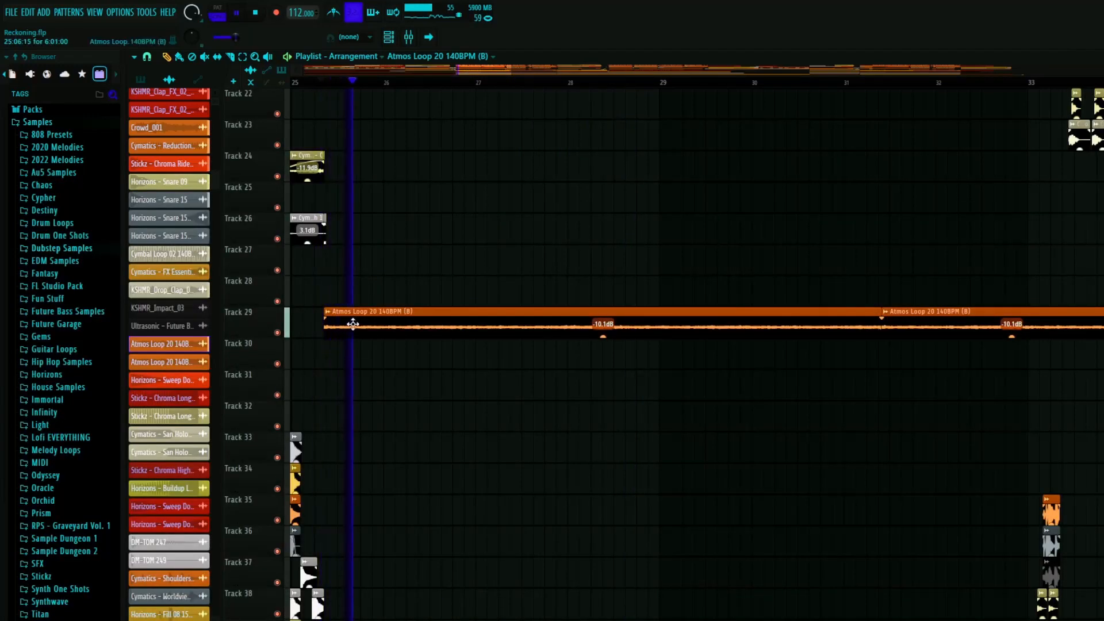
{"action": "key", "text": "space"}
{"action": "scroll", "coordinate": [327, 320], "scroll_direction": "down", "scroll_amount": 4}
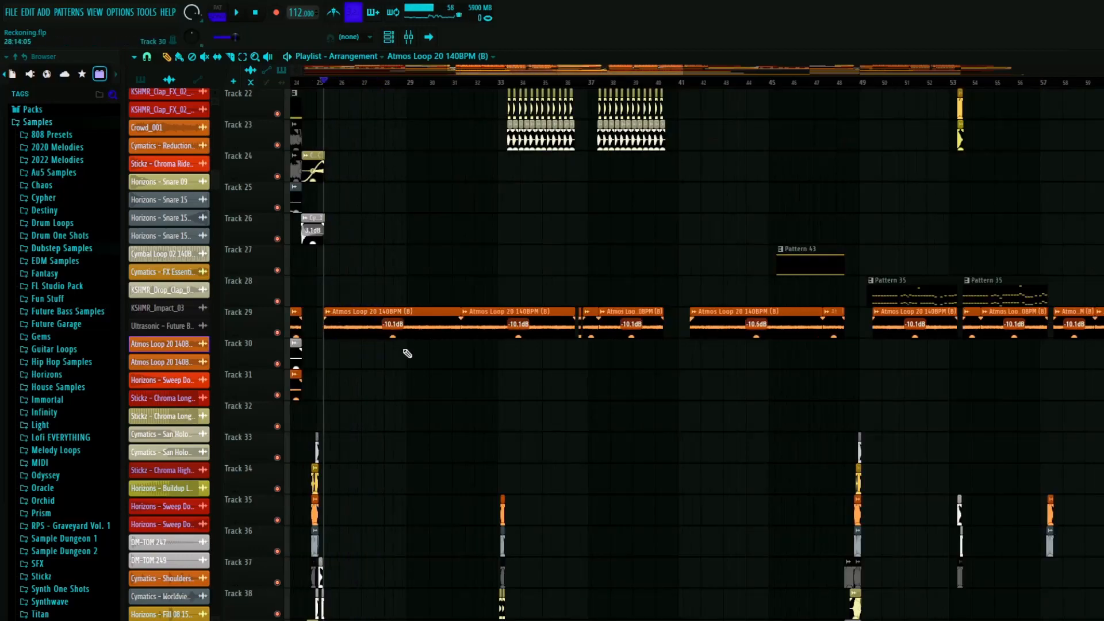
{"action": "scroll", "coordinate": [405, 363], "scroll_direction": "up", "scroll_amount": 6}
{"action": "scroll", "coordinate": [405, 391], "scroll_direction": "up", "scroll_amount": 3}
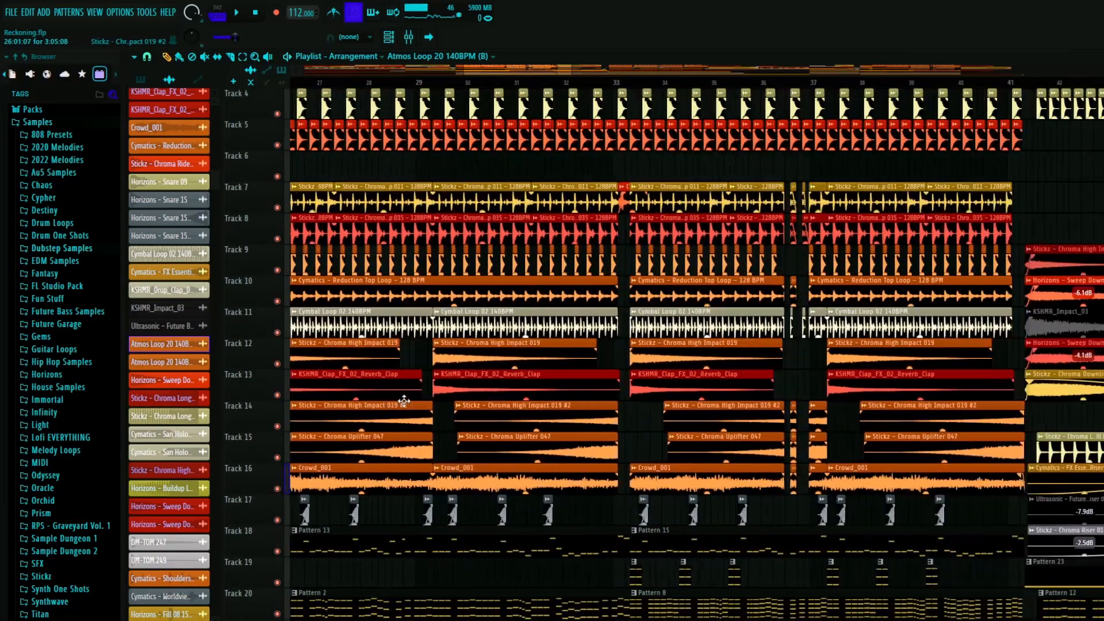
{"action": "scroll", "coordinate": [431, 345], "scroll_direction": "down", "scroll_amount": 2}
{"action": "scroll", "coordinate": [459, 280], "scroll_direction": "down", "scroll_amount": 3}
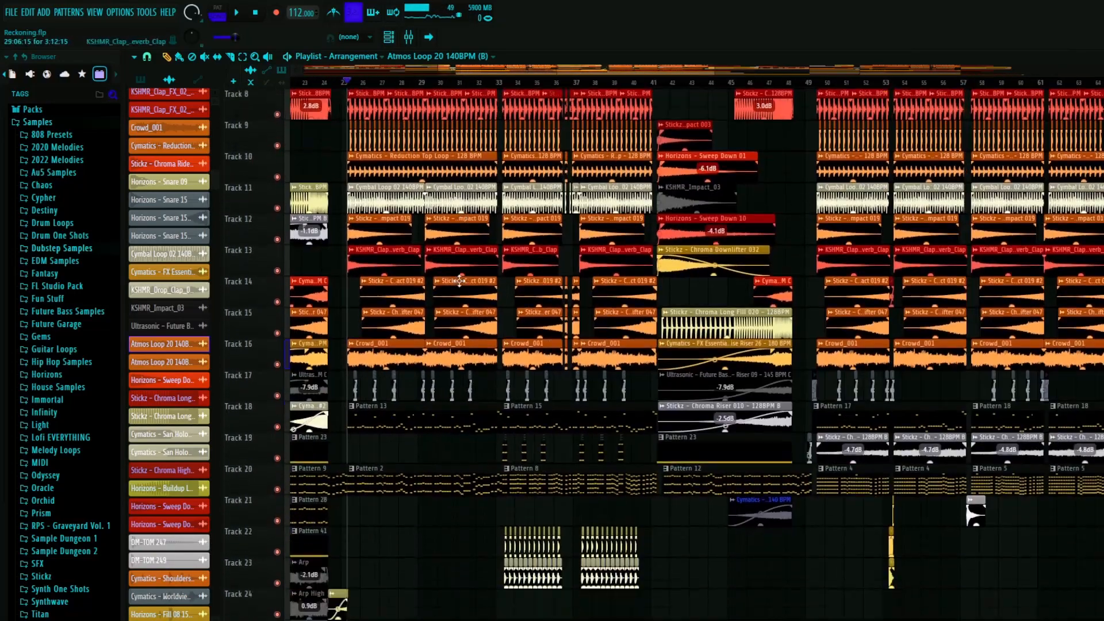
{"action": "scroll", "coordinate": [459, 280], "scroll_direction": "down", "scroll_amount": 6}
{"action": "key", "text": "space"}
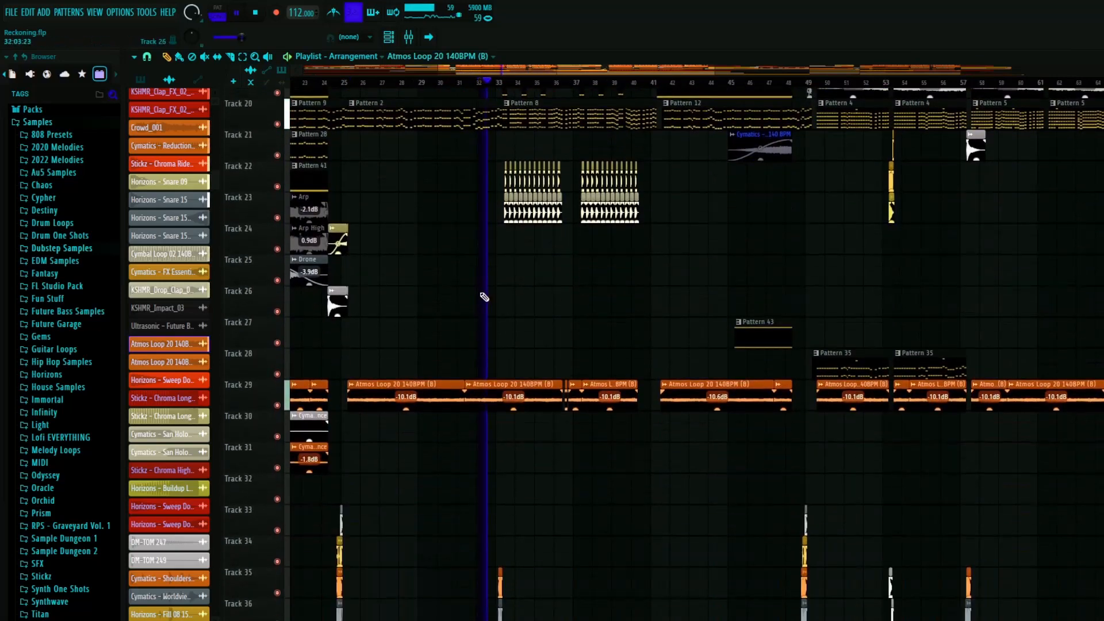
- Play on into the section after bar 33 and save the project
{"action": "scroll", "coordinate": [486, 298], "scroll_direction": "down", "scroll_amount": 1}
{"action": "scroll", "coordinate": [489, 298], "scroll_direction": "up", "scroll_amount": 6}
{"action": "scroll", "coordinate": [481, 262], "scroll_direction": "up", "scroll_amount": 1}
{"action": "scroll", "coordinate": [479, 262], "scroll_direction": "down", "scroll_amount": 2}
{"action": "key", "text": "ctrl+s"}
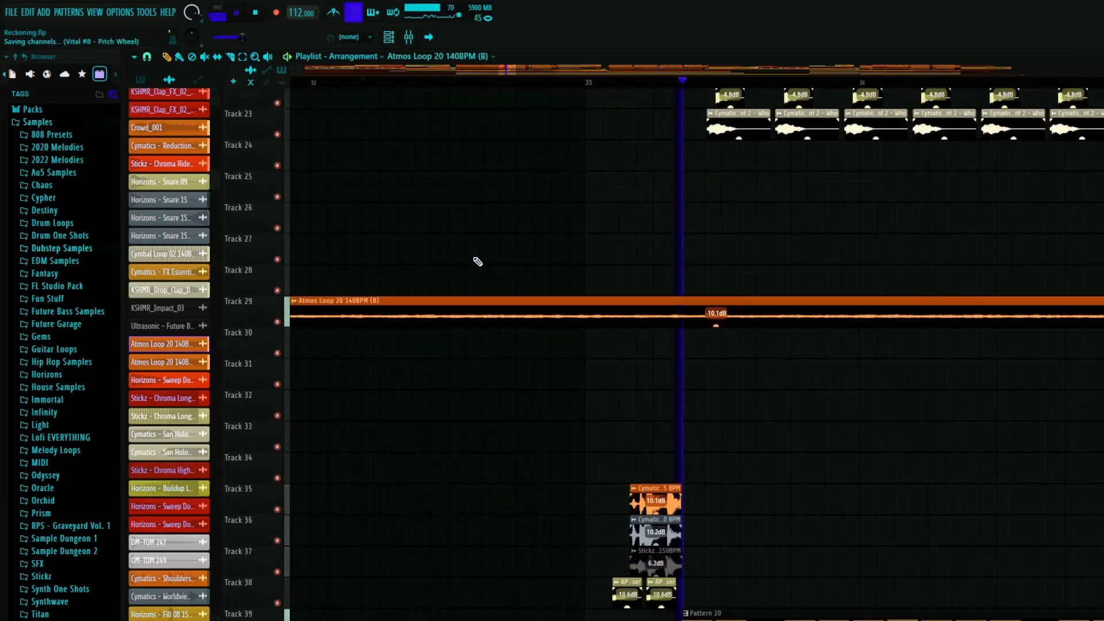
- Solo Track 39, play Pattern 20, and inspect its Vital #5 notes in the channel rack
{"action": "scroll", "coordinate": [478, 261], "scroll_direction": "down", "scroll_amount": 9}
{"action": "scroll", "coordinate": [537, 286], "scroll_direction": "up", "scroll_amount": 4}
{"action": "scroll", "coordinate": [536, 288], "scroll_direction": "down", "scroll_amount": 3}
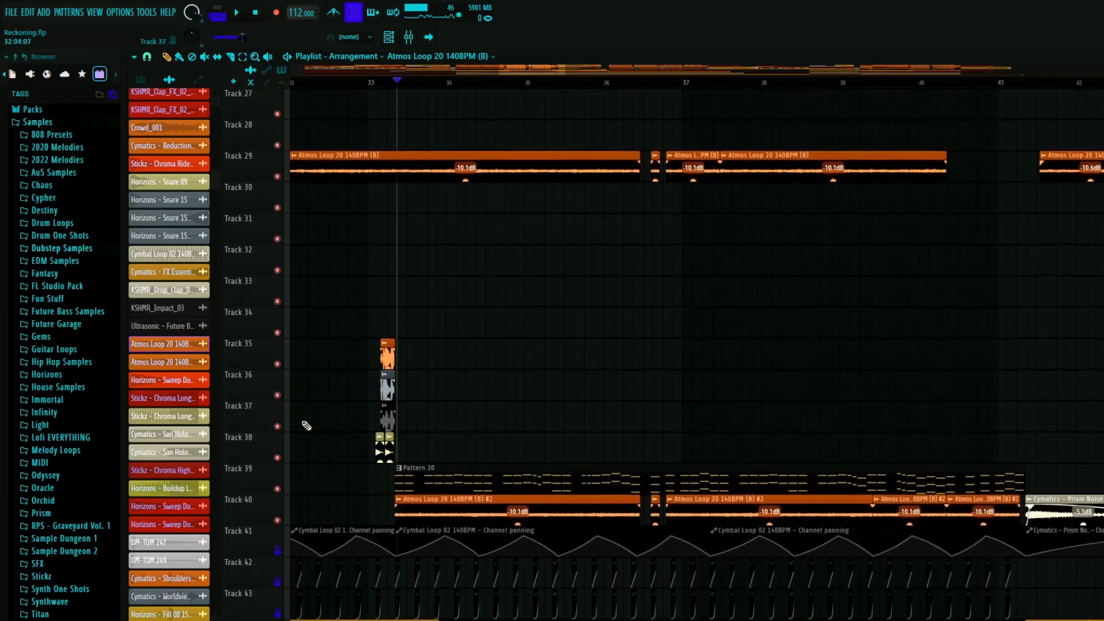
{"action": "double_click", "coordinate": [437, 480]}
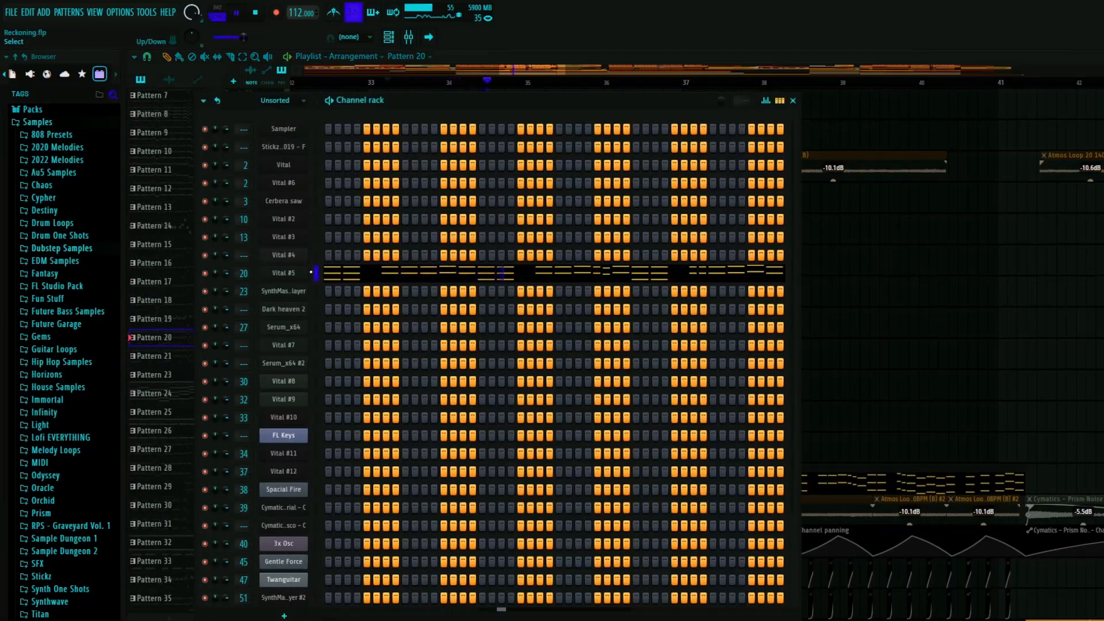
{"action": "left_click", "coordinate": [793, 101]}
- Unsolo the tracks and set the playhead to 33:06:15, at the start of Patterns 15, 1 and 8
{"action": "scroll", "coordinate": [567, 271], "scroll_direction": "up", "scroll_amount": 6}
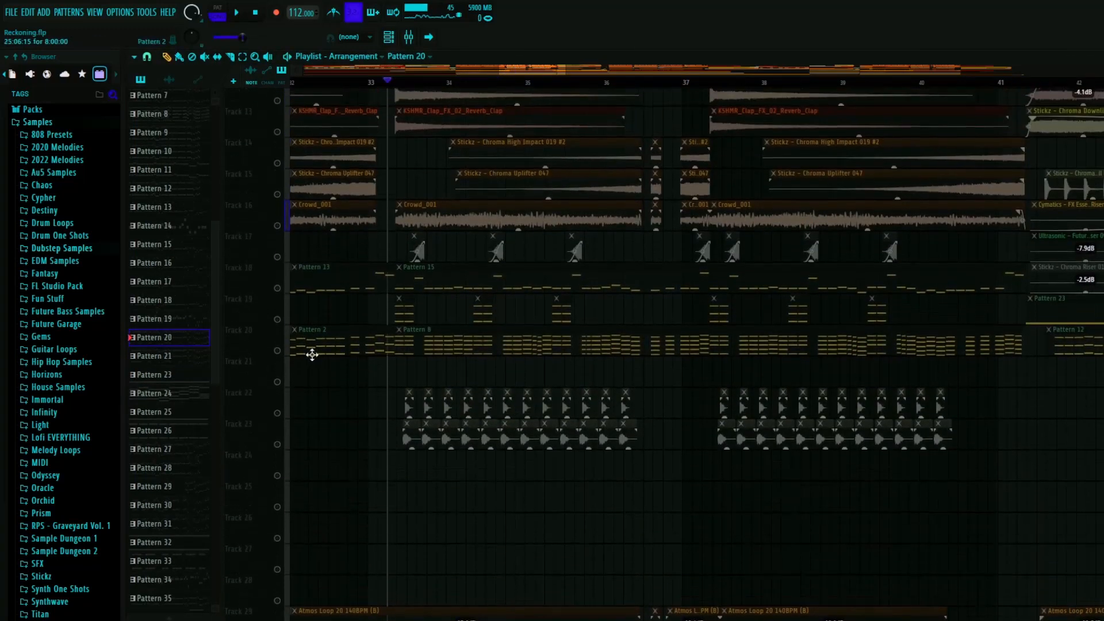
{"action": "right_click", "coordinate": [279, 332]}
{"action": "scroll", "coordinate": [371, 295], "scroll_direction": "up", "scroll_amount": 5}
{"action": "mouse_move", "coordinate": [453, 83]}
{"action": "left_mouse_down"}
{"action": "mouse_move", "coordinate": [471, 83]}
{"action": "mouse_move", "coordinate": [452, 84]}
{"action": "left_mouse_up"}
{"action": "scroll", "coordinate": [474, 130], "scroll_direction": "up", "scroll_amount": 4}
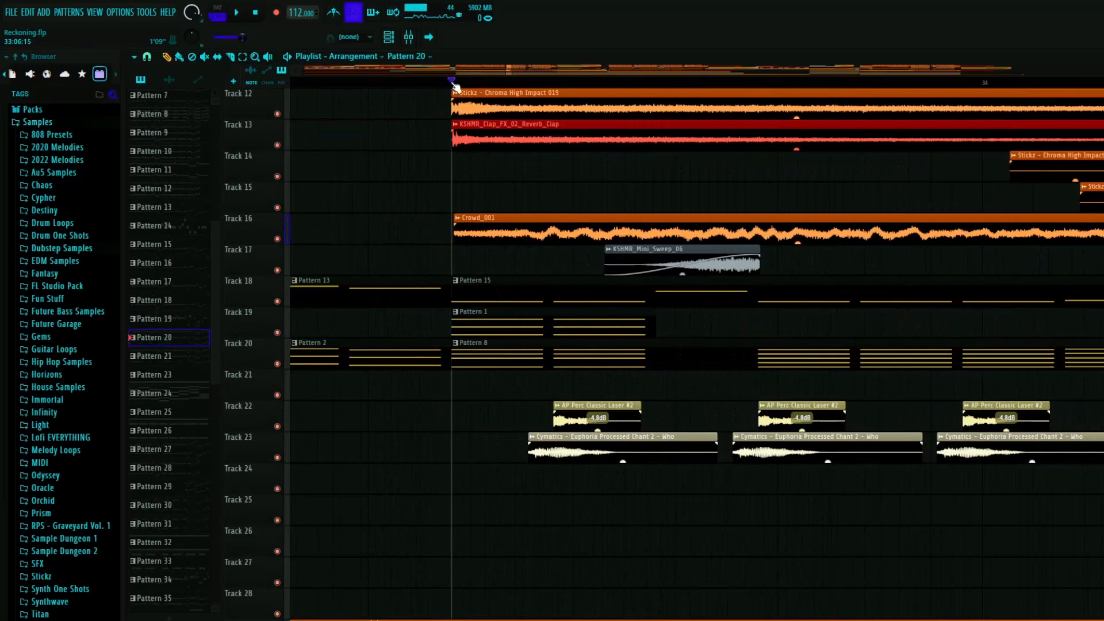
- Solo Tracks 18, 19, 20 and 39 and play Patterns 15, 1, 8 and 20 together
{"action": "right_click", "coordinate": [278, 332]}
{"action": "left_click", "coordinate": [278, 364]}
{"action": "left_click", "coordinate": [277, 300]}
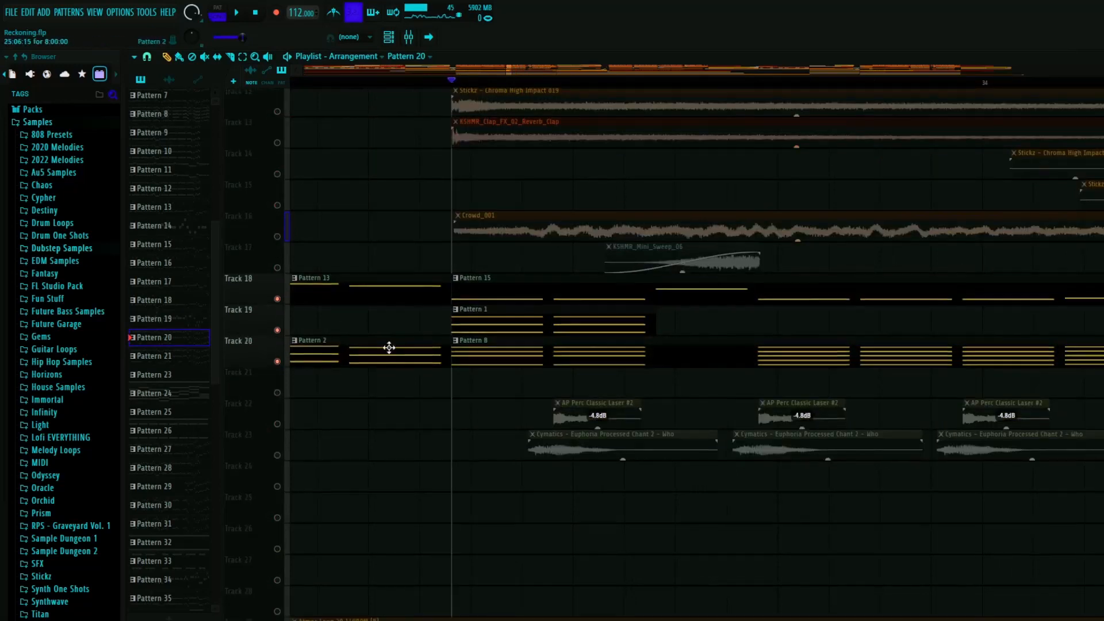
{"action": "scroll", "coordinate": [396, 359], "scroll_direction": "down", "scroll_amount": 6}
{"action": "scroll", "coordinate": [400, 362], "scroll_direction": "down", "scroll_amount": 10}
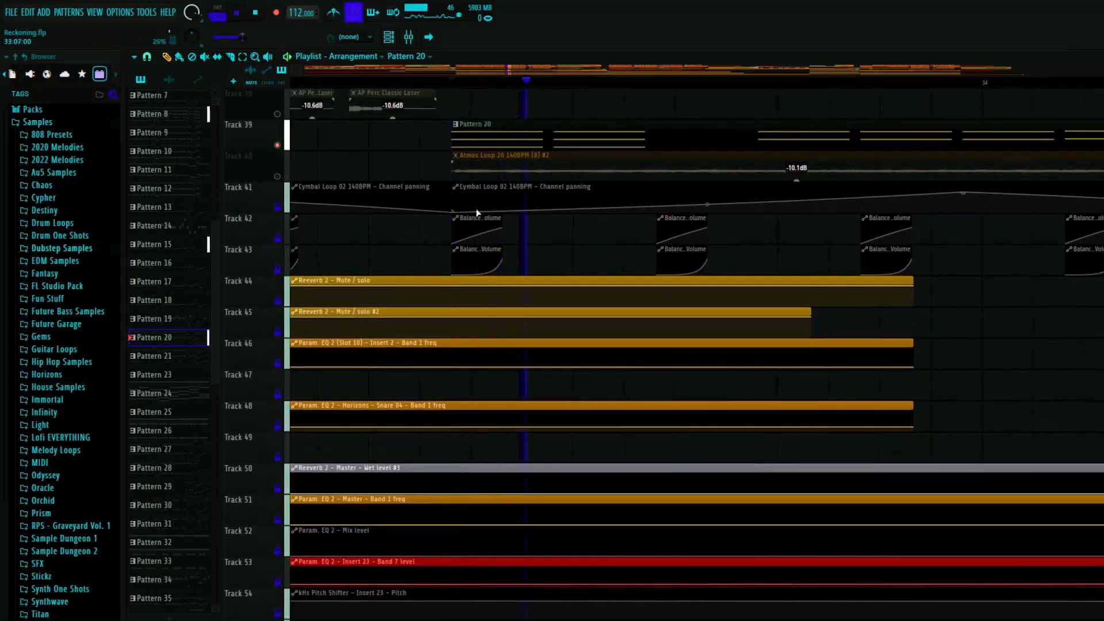
- Unsolo Track 18 and play Patterns 1 and 8 together on Tracks 19 and 20
{"action": "scroll", "coordinate": [629, 362], "scroll_direction": "up", "scroll_amount": 20}
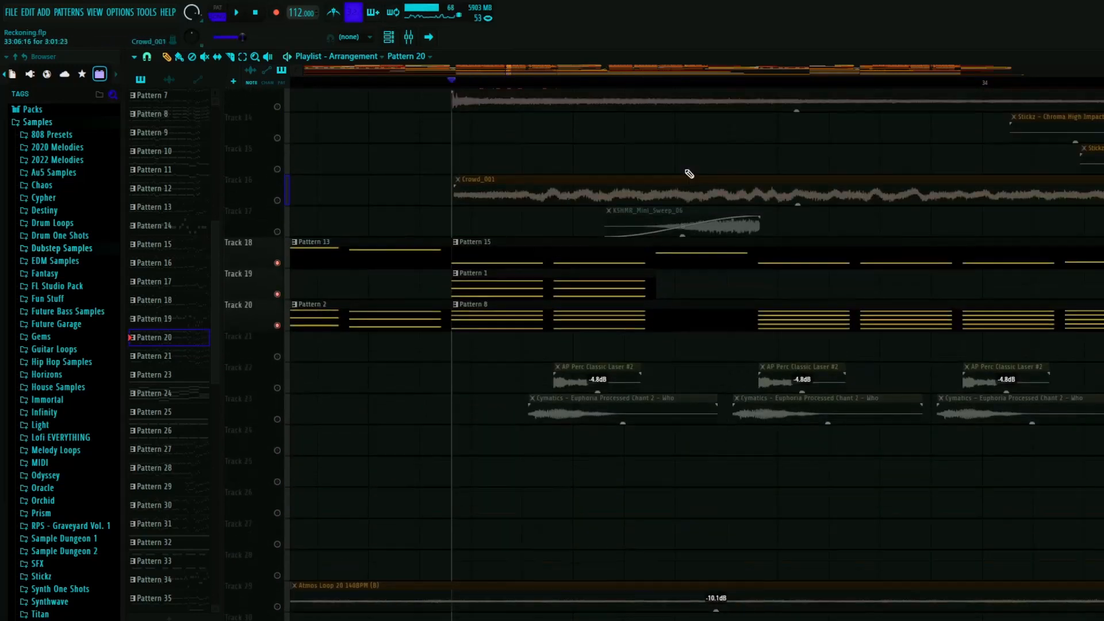
{"action": "left_click", "coordinate": [278, 300]}
{"action": "key", "text": "space"}
{"action": "key", "text": "space"}
{"action": "key", "text": "space"}
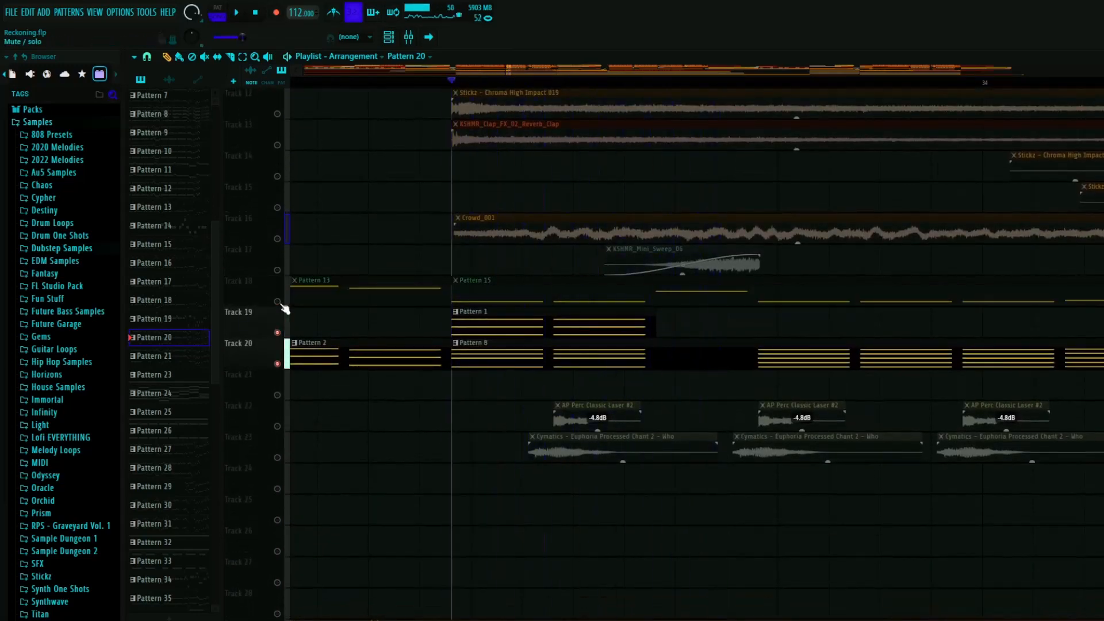
{"action": "key", "text": "space"}
- Open Pattern 1 in the channel rack and inspect the Vital synth settings and the Cerbera saw notes
{"action": "left_click", "coordinate": [478, 311]}
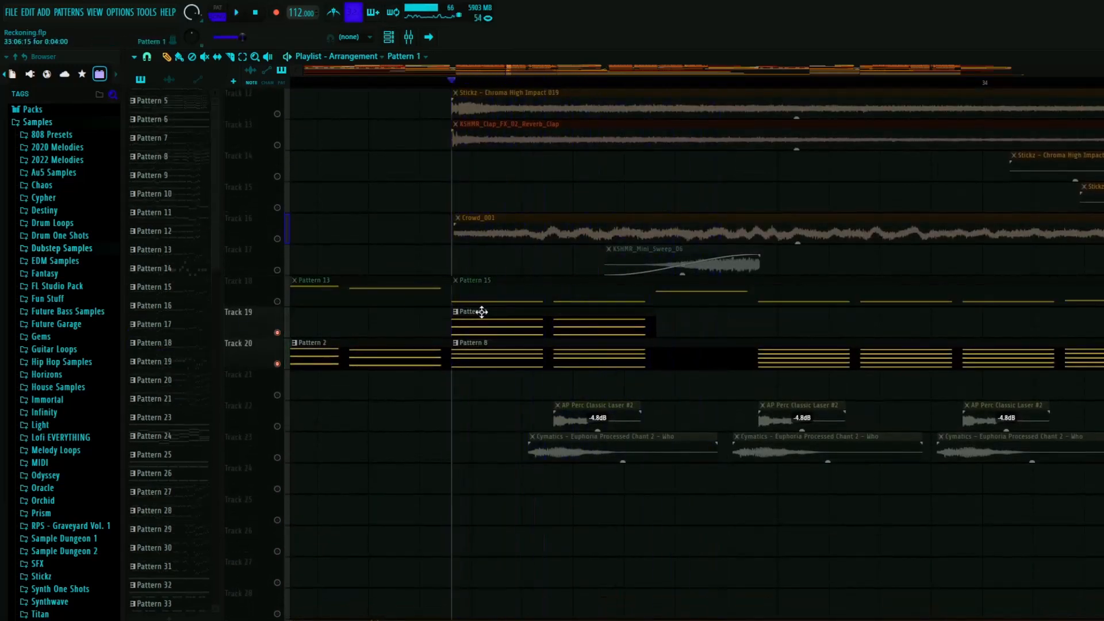
{"action": "left_click", "coordinate": [304, 165]}
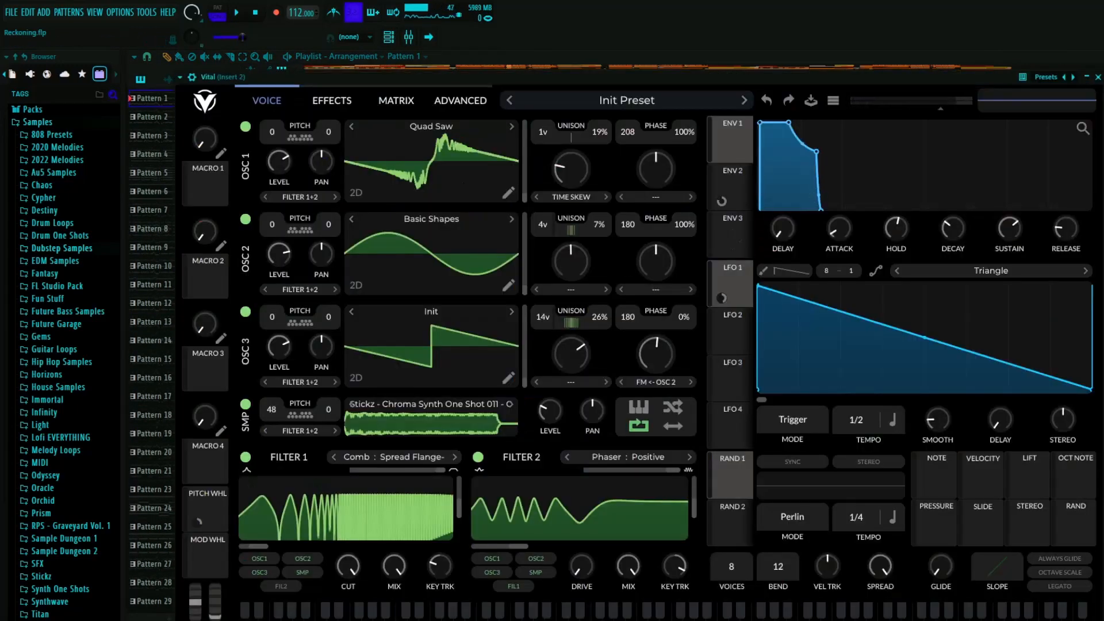
{"action": "left_click", "coordinate": [1097, 77]}
{"action": "left_click", "coordinate": [408, 204]}
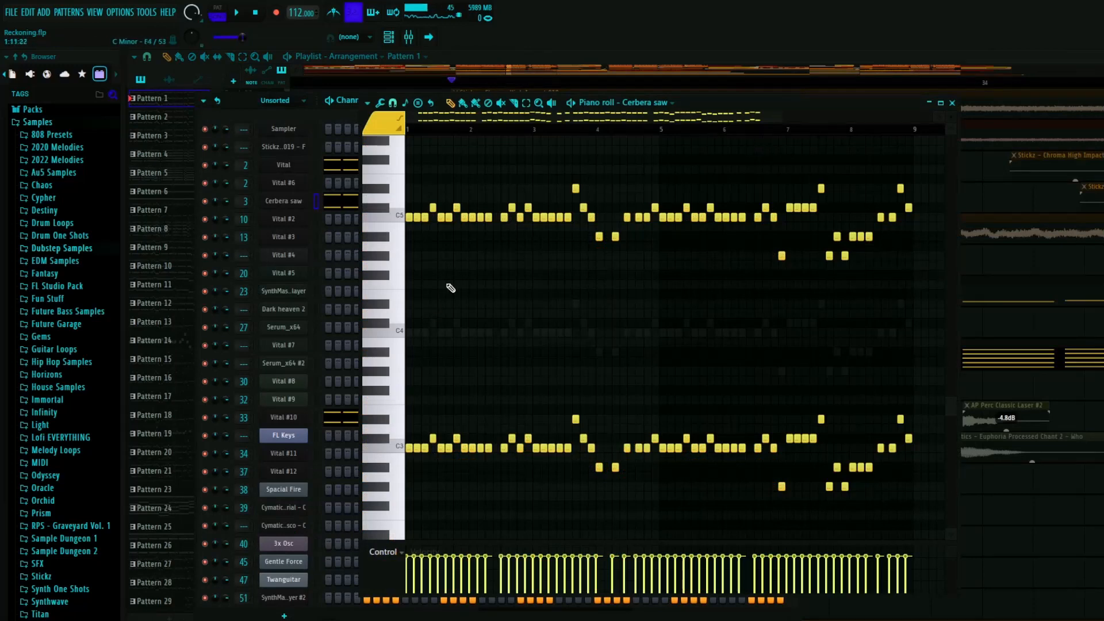
{"action": "left_click", "coordinate": [952, 103]}
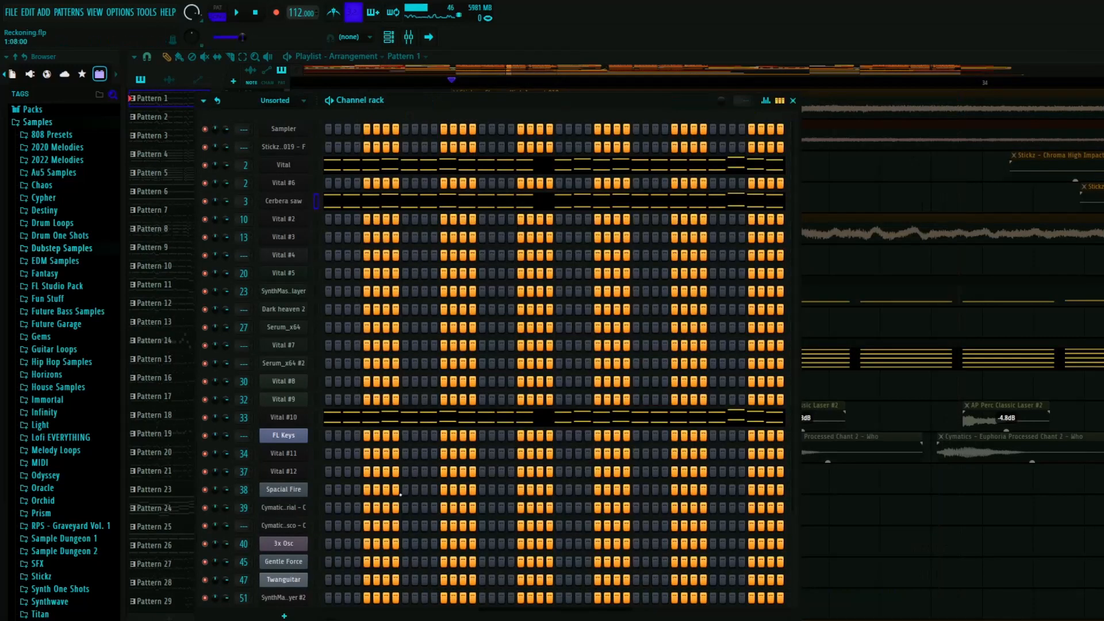
{"action": "scroll", "coordinate": [552, 345], "scroll_direction": "down", "scroll_amount": 5}
{"action": "left_click", "coordinate": [796, 100]}
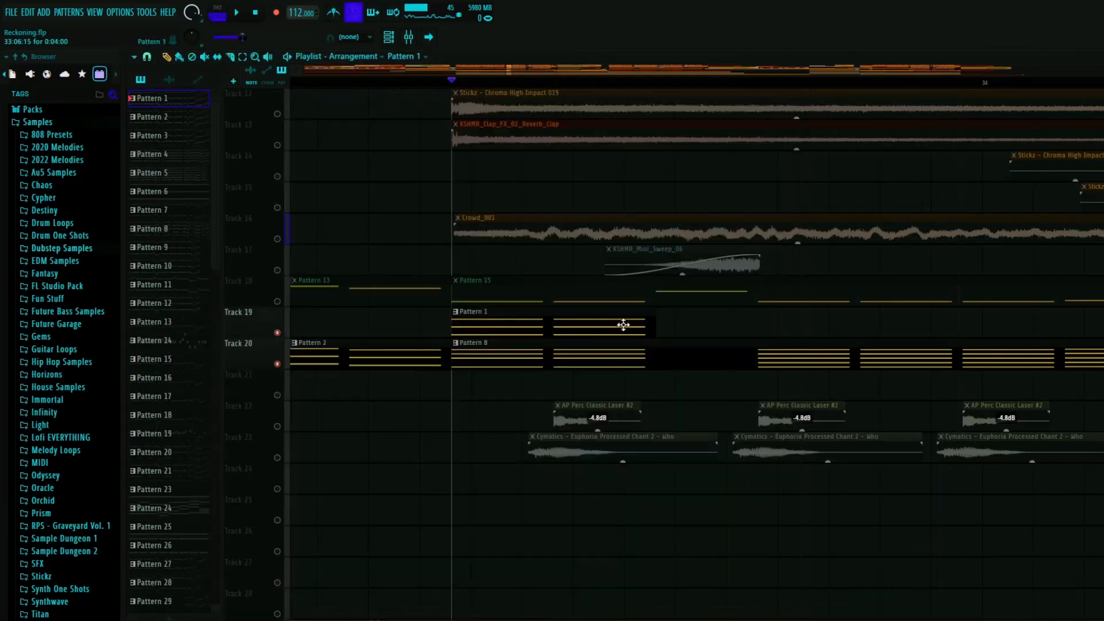
- Play Tracks 19 and 20 from just after bar 33, covering Pattern 2 and the start of Patterns 1 and 8
{"action": "key", "text": "space"}
{"action": "key", "text": "space"}
{"action": "scroll", "coordinate": [562, 339], "scroll_direction": "down", "scroll_amount": 5}
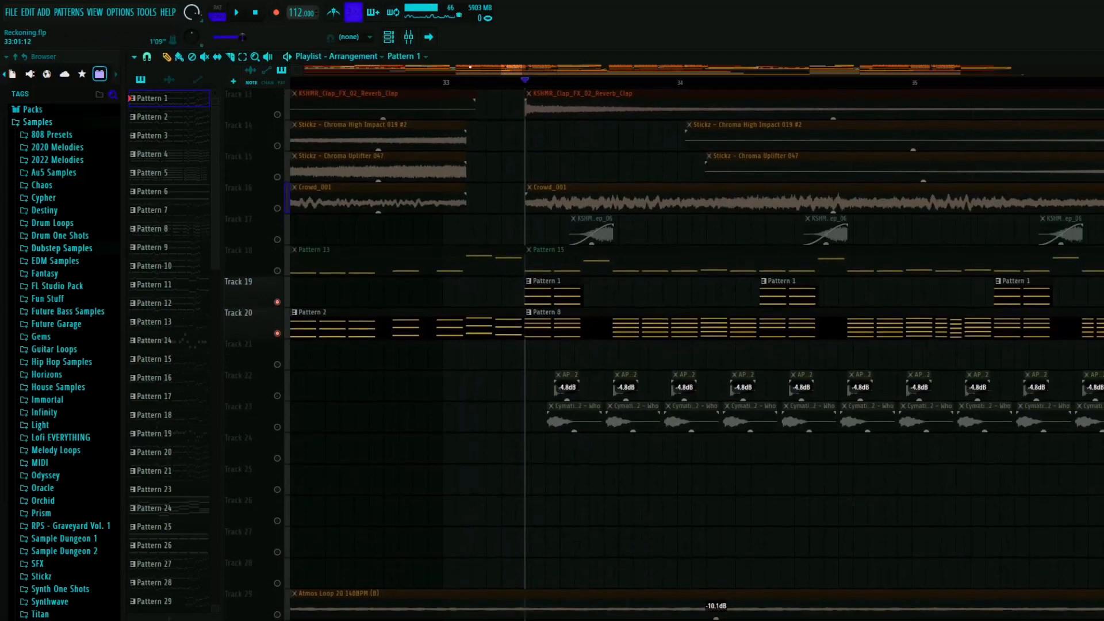
{"action": "left_click", "coordinate": [469, 82]}
{"action": "key", "text": "space"}
{"action": "scroll", "coordinate": [491, 246], "scroll_direction": "up", "scroll_amount": 5}
{"action": "key", "text": "space"}
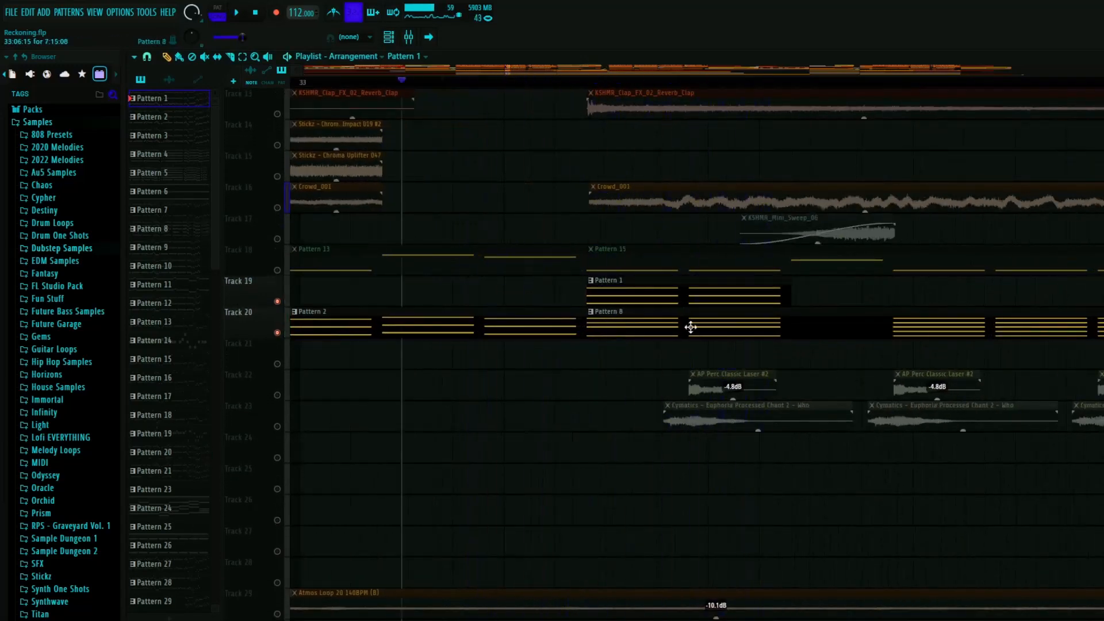
- Set the playhead to the start of Pattern 8, unsolo Track 19, and play Track 20 alone
{"action": "left_click", "coordinate": [588, 82]}
{"action": "right_click", "coordinate": [273, 332]}
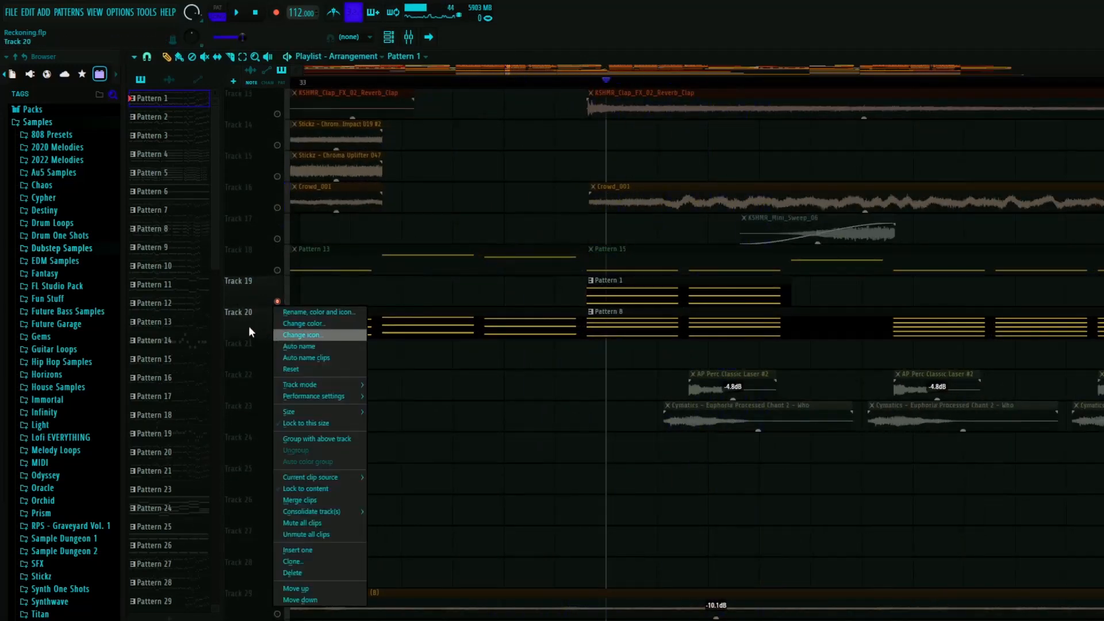
{"action": "left_click", "coordinate": [248, 325]}
{"action": "right_click", "coordinate": [278, 333]}
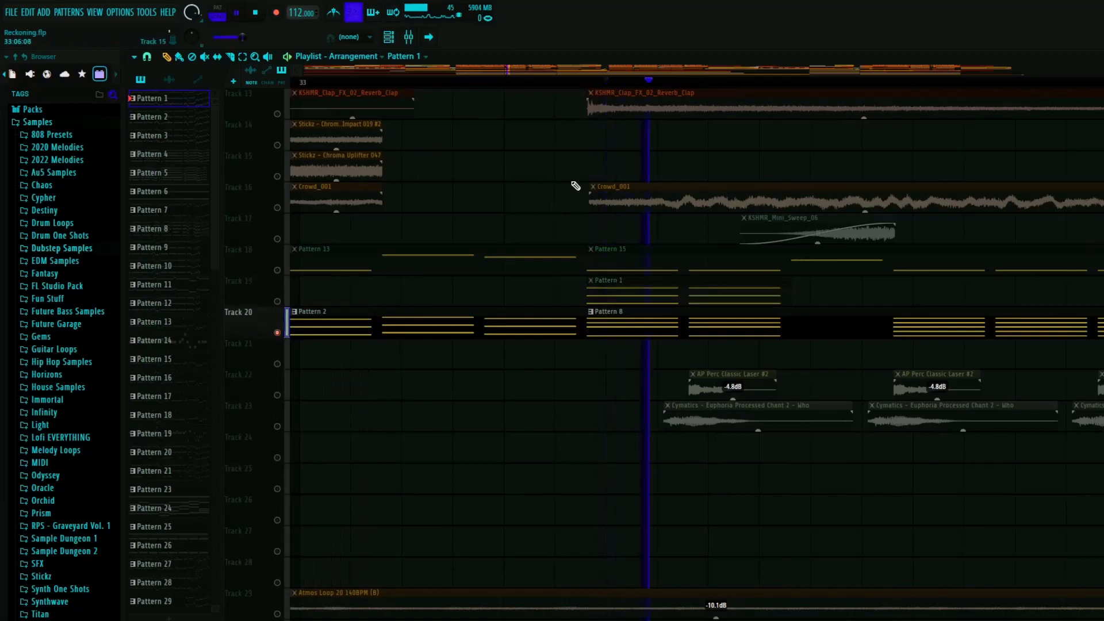
- Open Pattern 8 in the channel rack and inspect the Cymatics - SYNTH Industrial - C sampler channel
{"action": "double_click", "coordinate": [646, 325]}
{"action": "scroll", "coordinate": [351, 489], "scroll_direction": "up", "scroll_amount": 5}
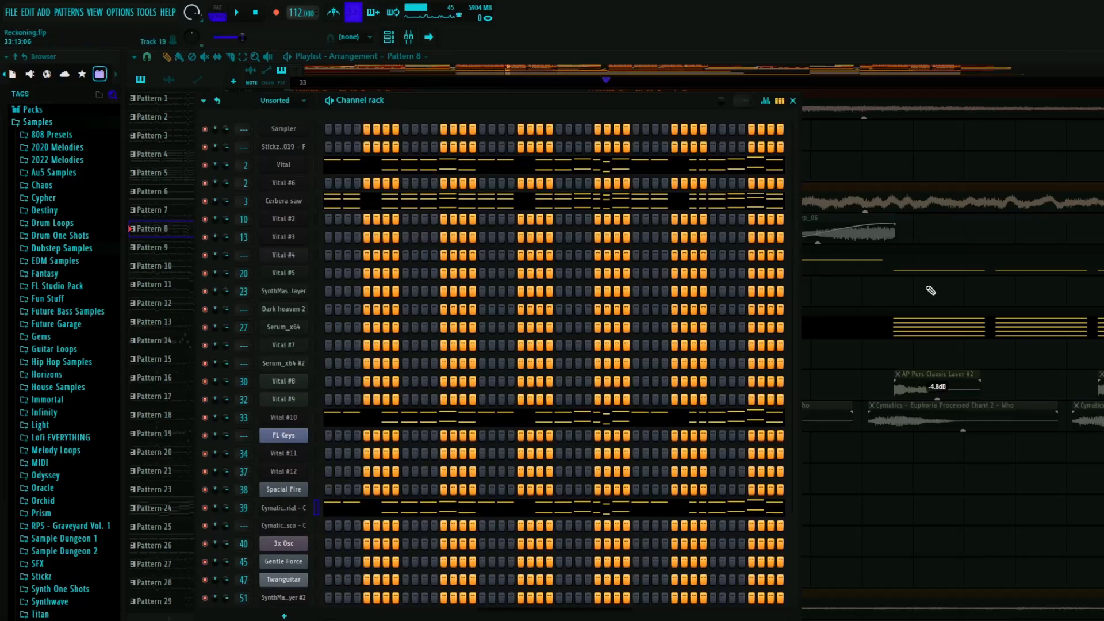
{"action": "left_click_drag", "start_coordinate": [1103, 150], "coordinate": [719, 115]}
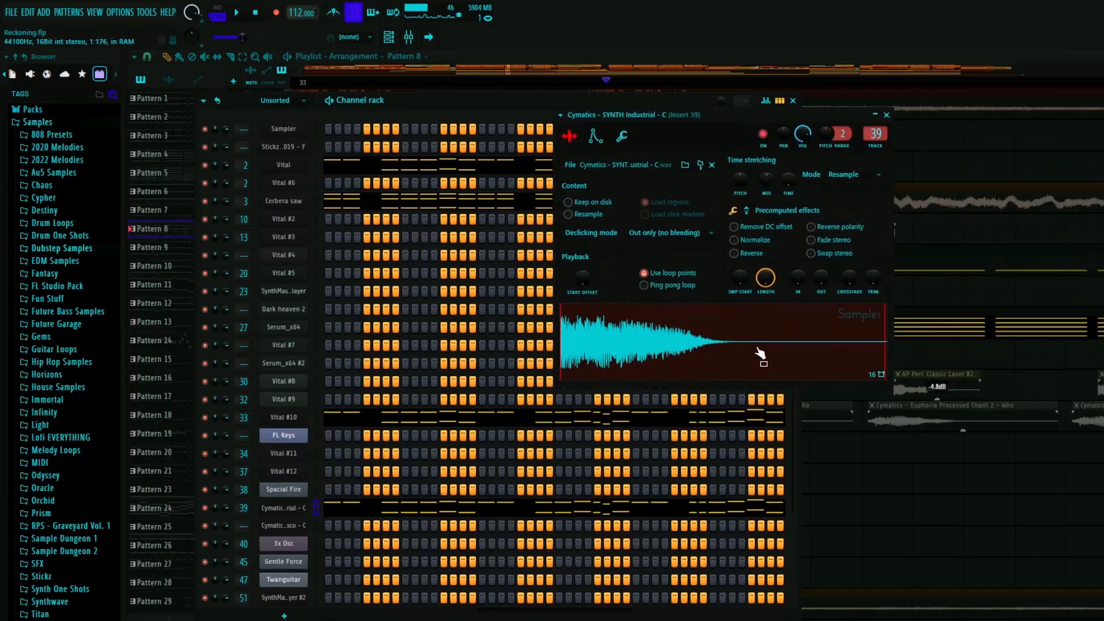
{"action": "left_click_drag", "start_coordinate": [752, 345], "coordinate": [537, 115]}
{"action": "left_click_drag", "start_coordinate": [632, 79], "coordinate": [633, 81]}
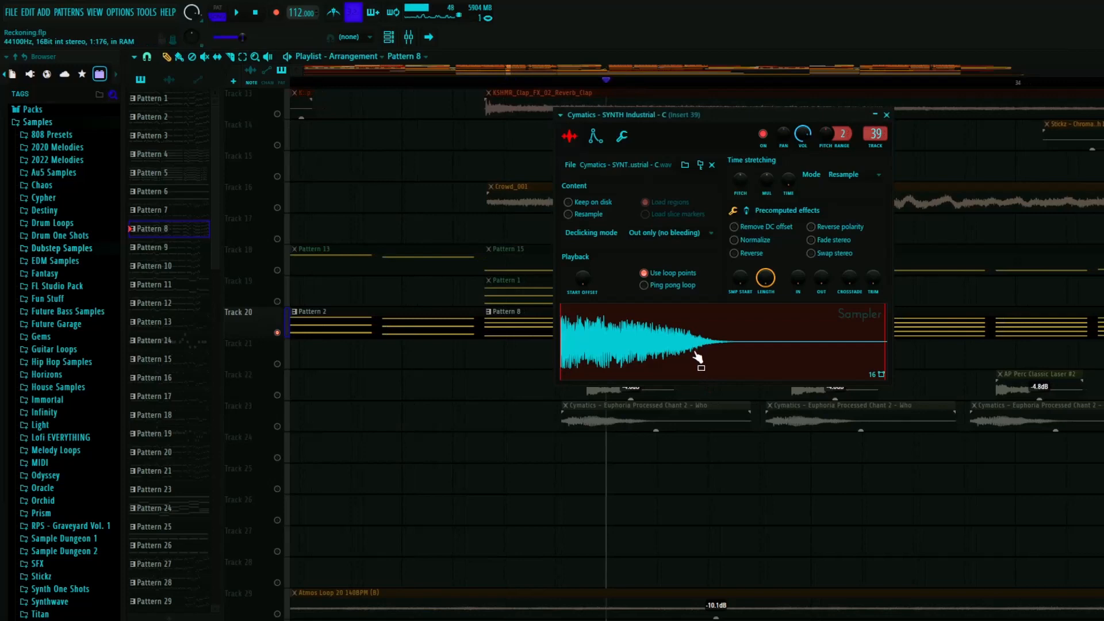
{"action": "left_click", "coordinate": [887, 115]}
- Open Insert 39 in the mixer and inspect its Fruity WaveShaper and MBitFun effects
{"action": "key", "text": "F9"}
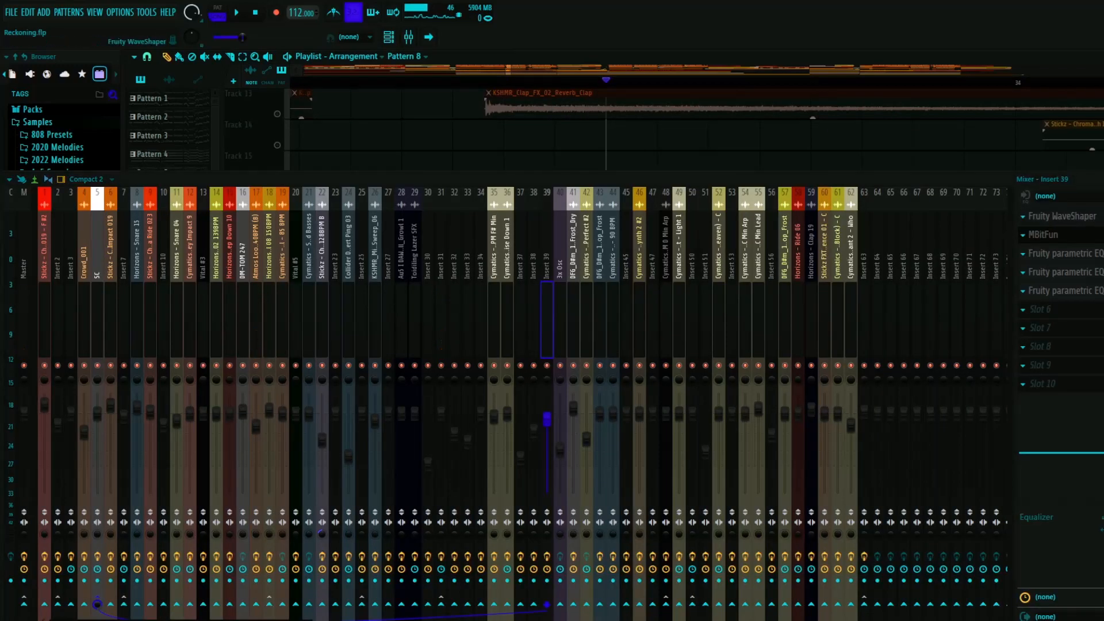
{"action": "left_click", "coordinate": [1058, 216]}
{"action": "left_click", "coordinate": [1058, 216]}
{"action": "left_click", "coordinate": [1043, 235]}
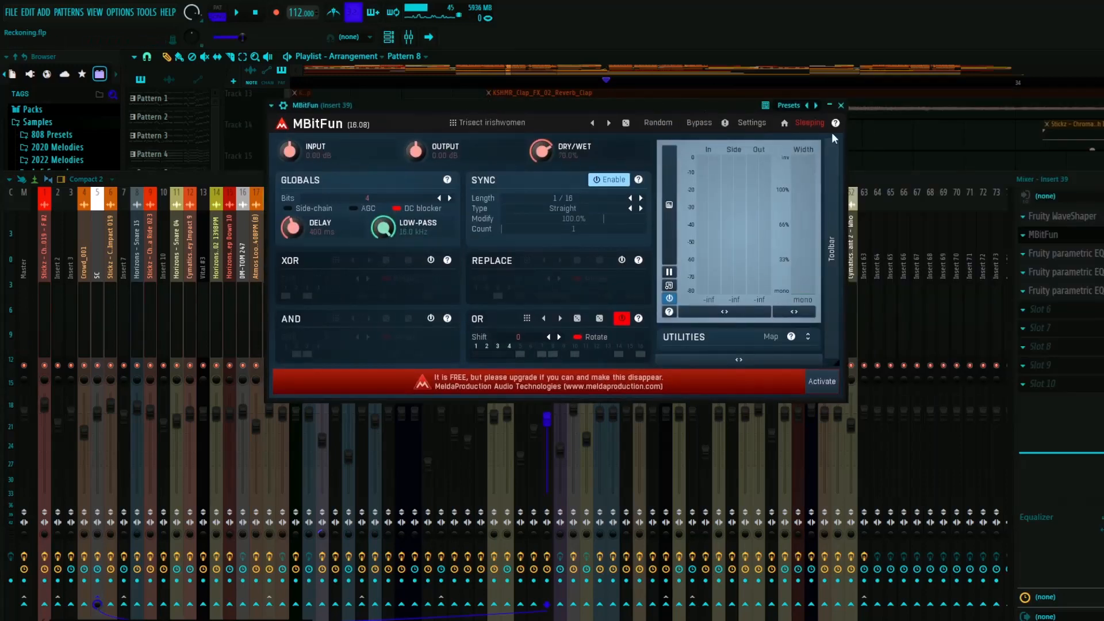
{"action": "left_click", "coordinate": [841, 105]}
- Inspect both Fruity parametric EQ 2 curves on Insert 39, playing the track with the low-cut EQ open
{"action": "left_click", "coordinate": [1058, 254]}
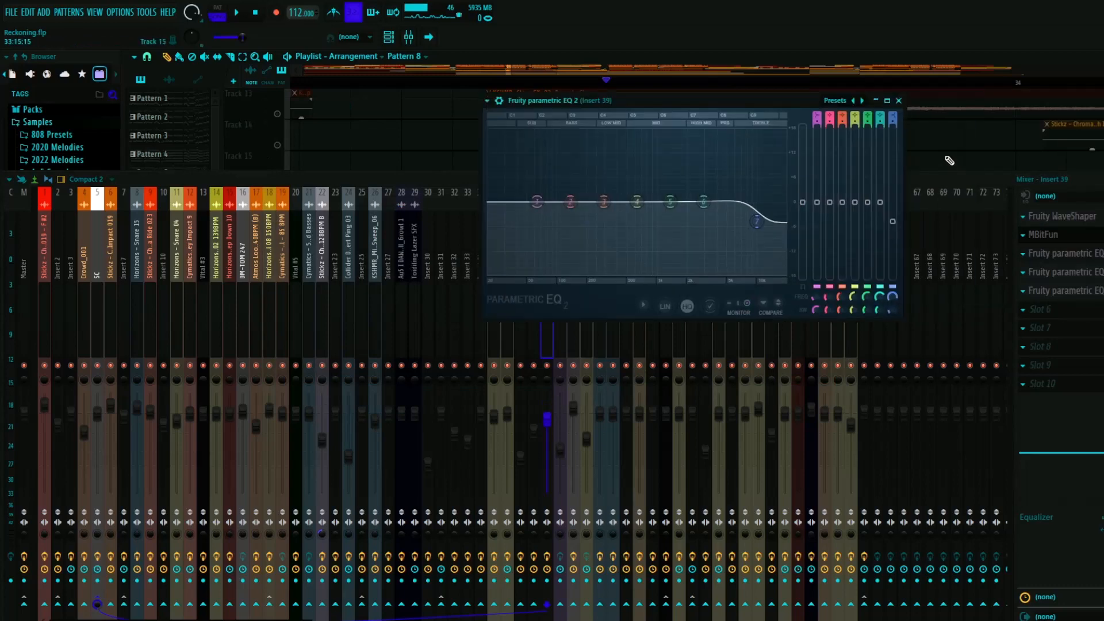
{"action": "left_click", "coordinate": [899, 101]}
{"action": "left_click", "coordinate": [1059, 272]}
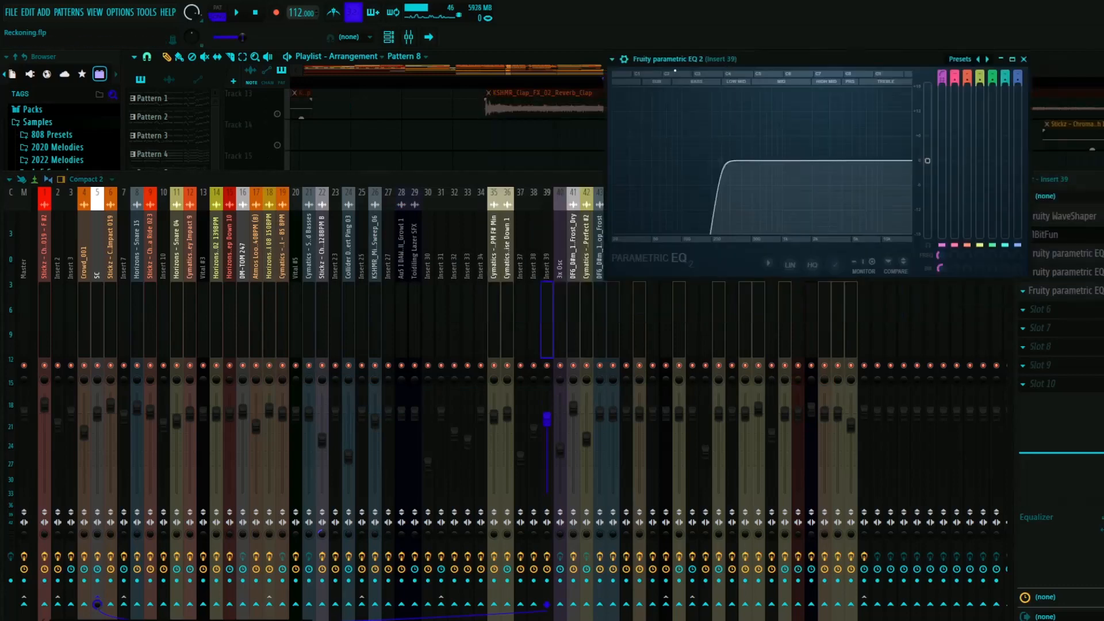
{"action": "left_click", "coordinate": [1024, 59]}
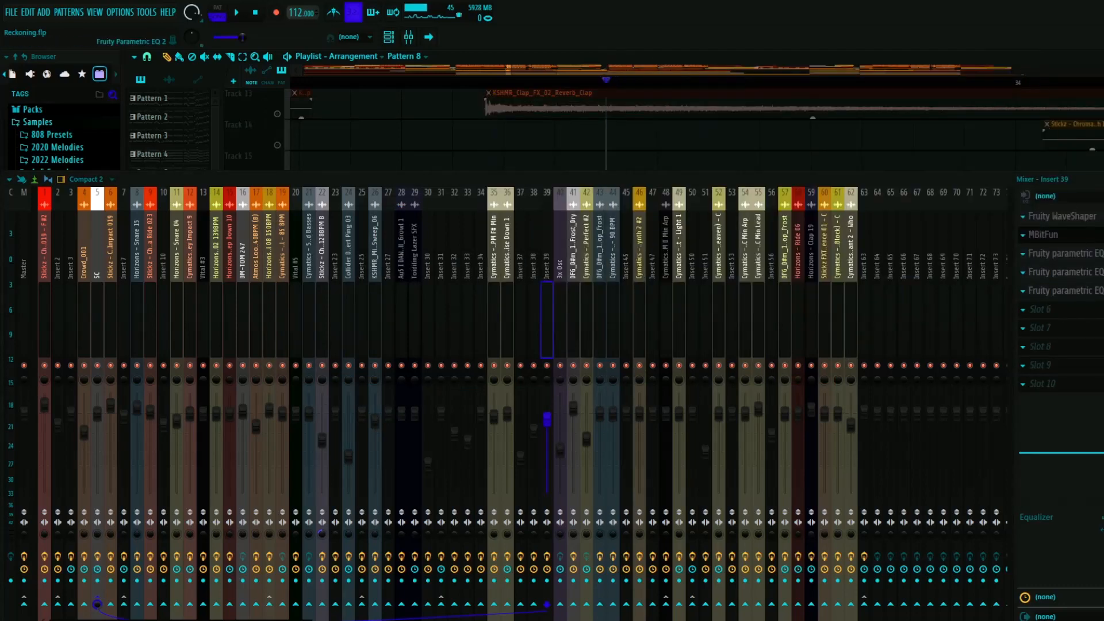
{"action": "left_click", "coordinate": [1060, 272]}
{"action": "key", "text": "space"}
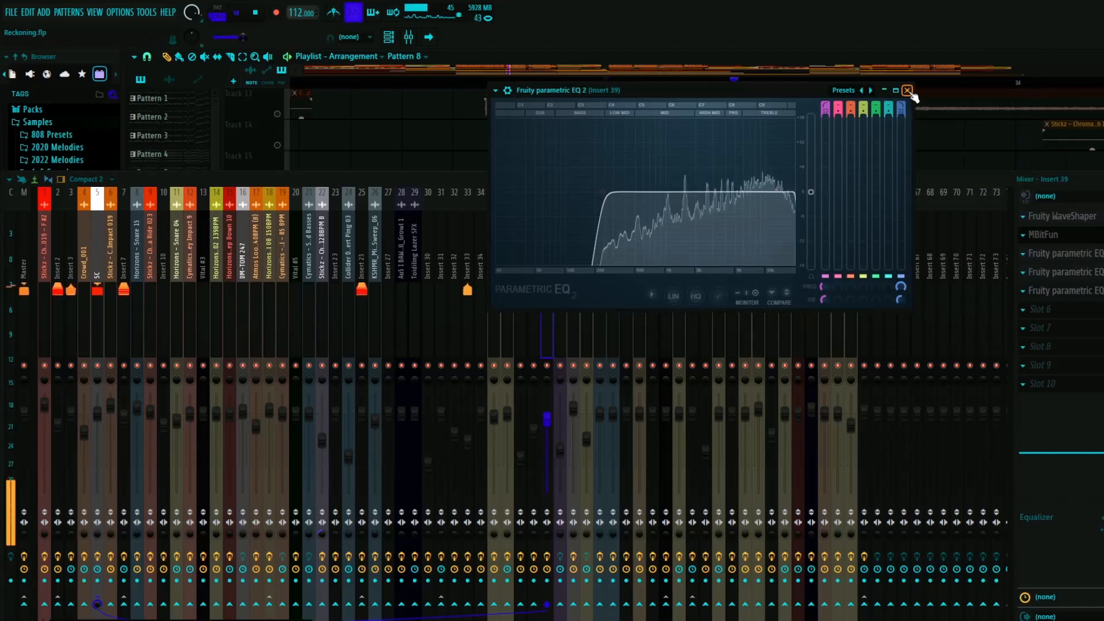
{"action": "left_click", "coordinate": [907, 90]}
{"action": "key", "text": "F9"}
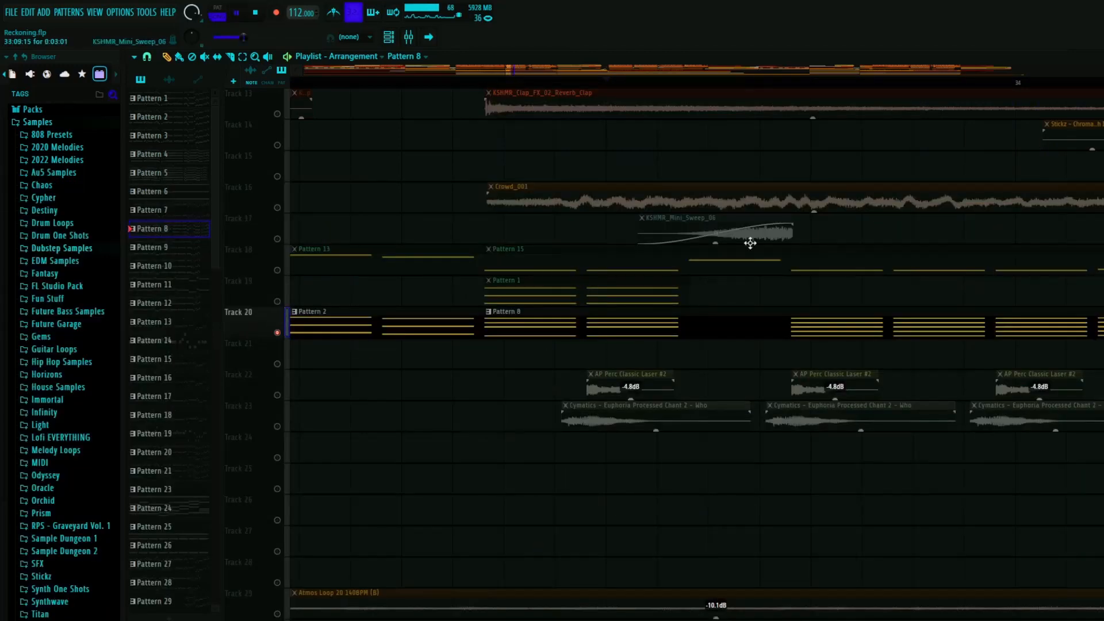
- Solo Track 19 and play Pattern 1 alone from the clip's start after bar 33
{"action": "key", "text": "space"}
{"action": "scroll", "coordinate": [600, 253], "scroll_direction": "down", "scroll_amount": 4}
{"action": "left_click", "coordinate": [564, 85]}
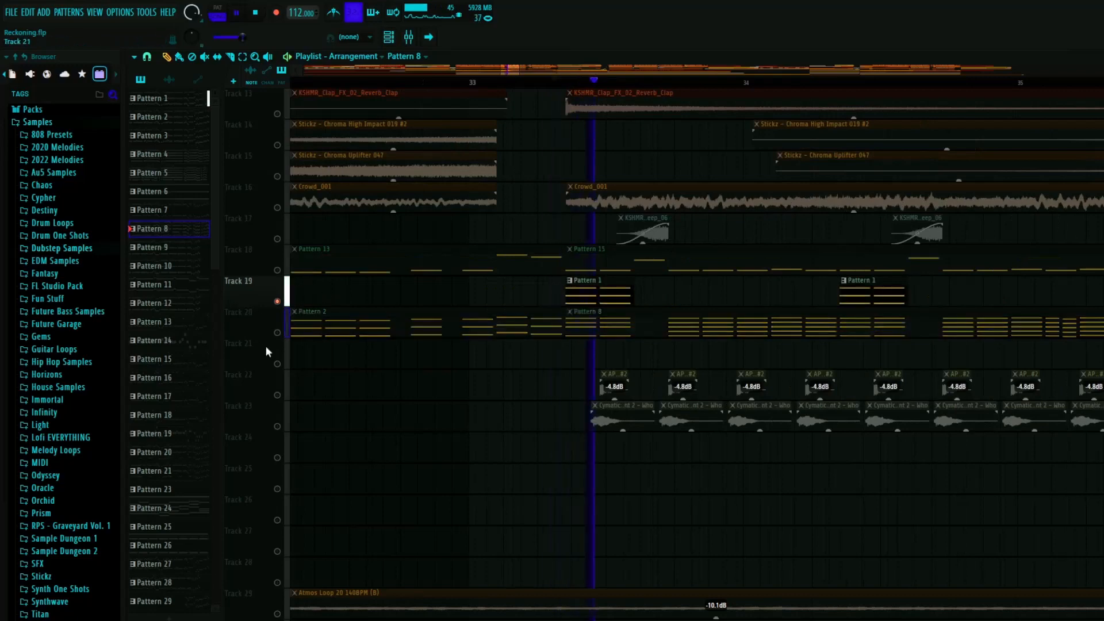
{"action": "key", "text": "space"}
{"action": "key", "text": "space"}
- Open Pattern 8's Vital notes in the piano roll and play them
{"action": "key", "text": "F6"}
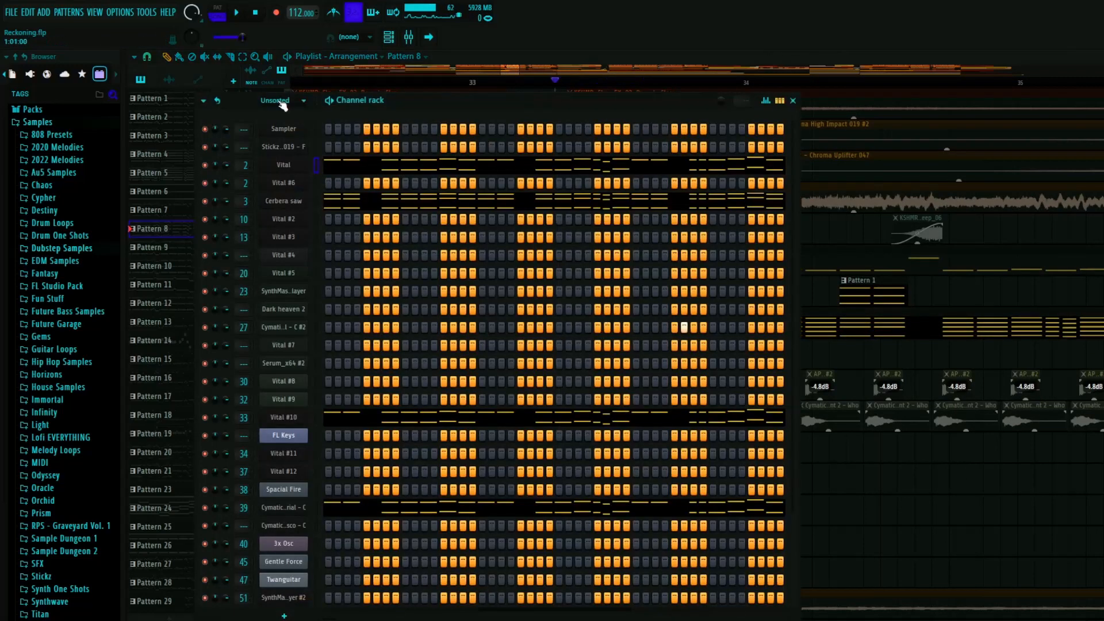
{"action": "left_click", "coordinate": [359, 171]}
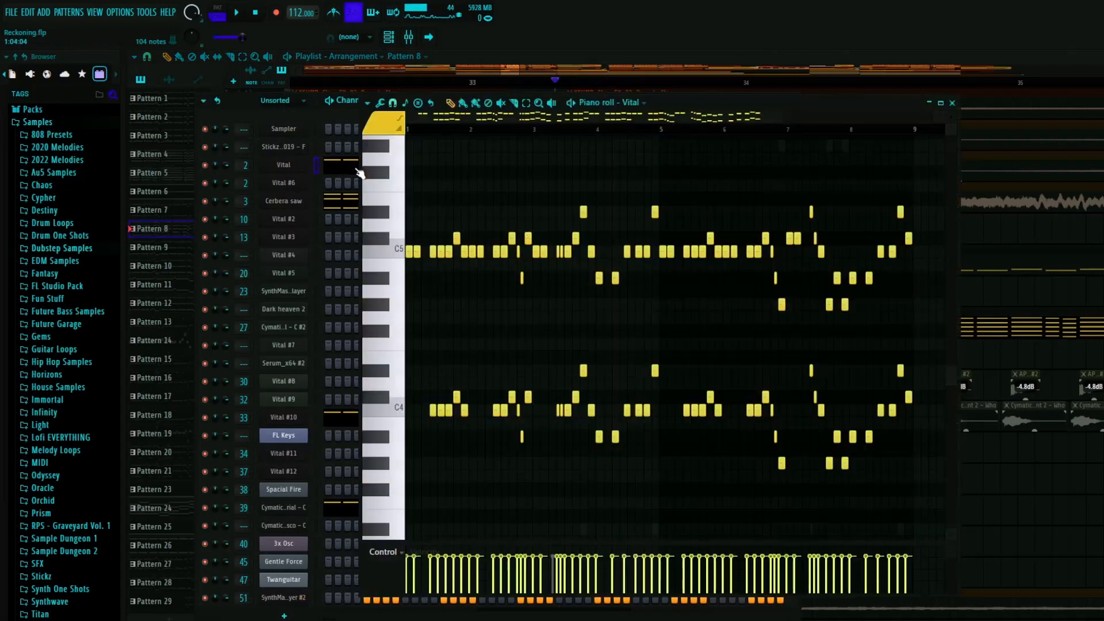
{"action": "key", "text": "space"}
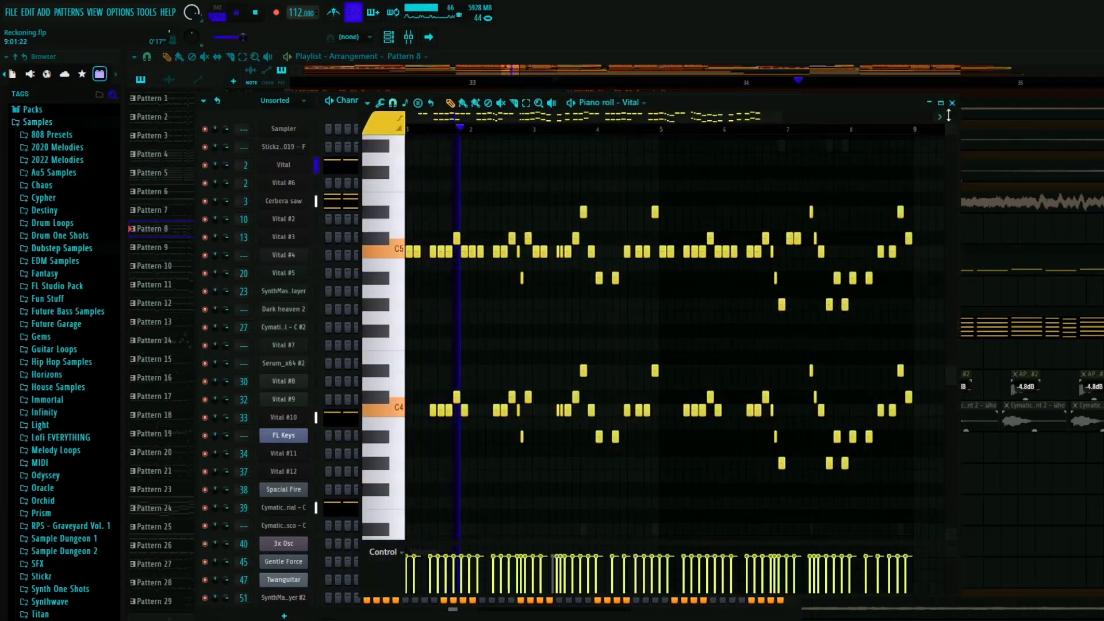
{"action": "key", "text": "space"}
{"action": "left_click", "coordinate": [953, 103]}
{"action": "left_click", "coordinate": [794, 101]}
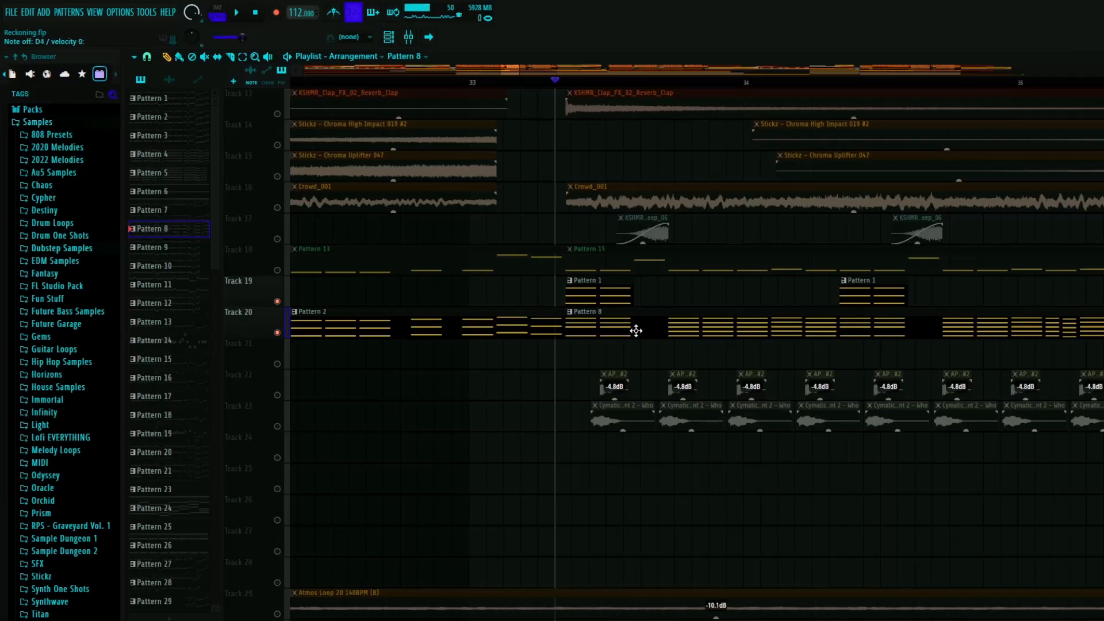
- Reopen Pattern 8's Vital piano roll and examine the opening notes and their octave layering up close
{"action": "double_click", "coordinate": [588, 311]}
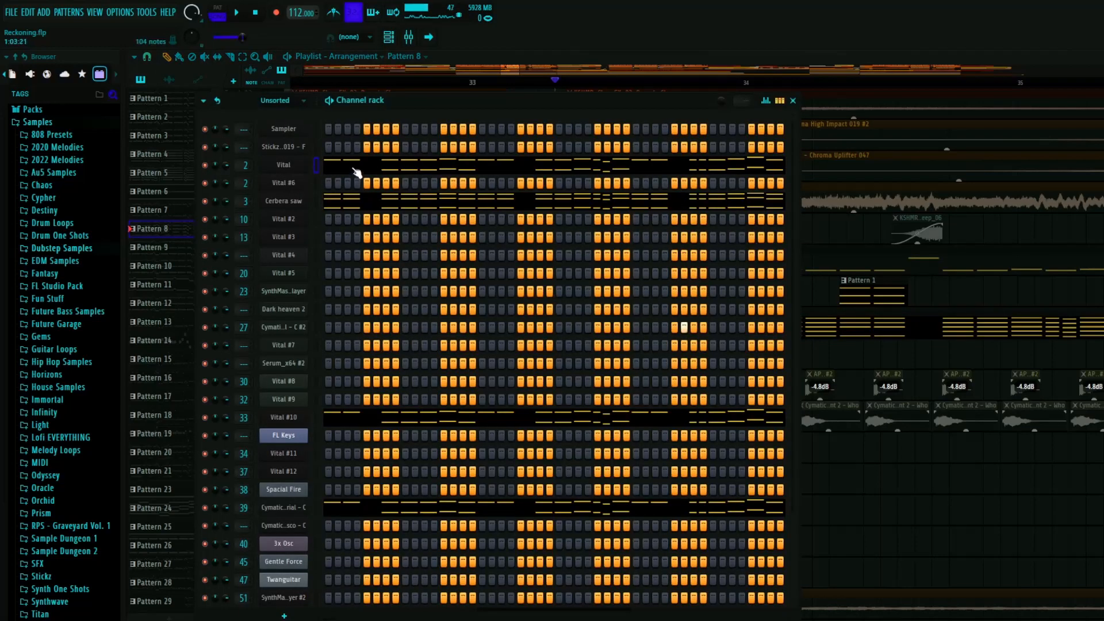
{"action": "left_click", "coordinate": [355, 169]}
{"action": "scroll", "coordinate": [409, 278], "scroll_direction": "up", "scroll_amount": 5}
{"action": "scroll", "coordinate": [419, 325], "scroll_direction": "up", "scroll_amount": 3}
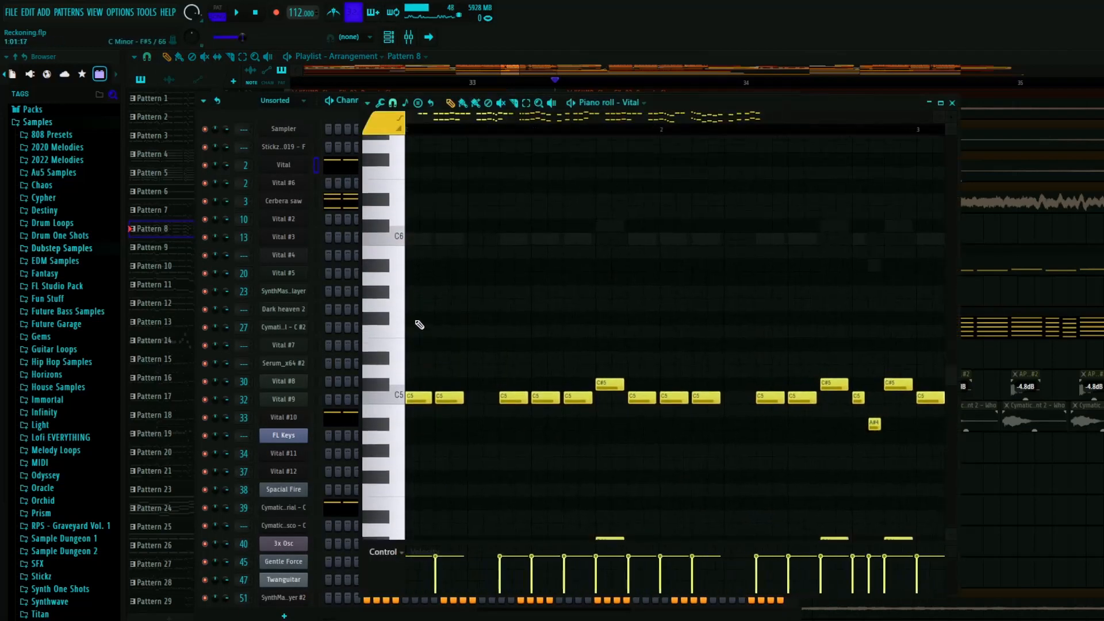
{"action": "scroll", "coordinate": [428, 330], "scroll_direction": "down", "scroll_amount": 5}
{"action": "scroll", "coordinate": [432, 379], "scroll_direction": "up", "scroll_amount": 2}
{"action": "scroll", "coordinate": [419, 345], "scroll_direction": "up", "scroll_amount": 3}
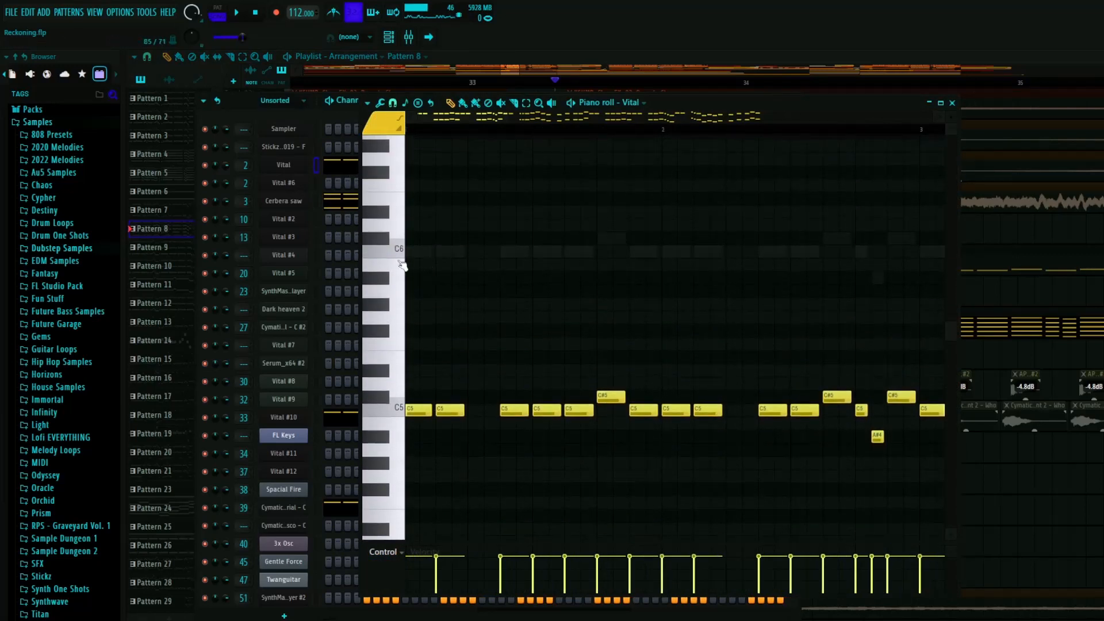
{"action": "scroll", "coordinate": [449, 308], "scroll_direction": "down", "scroll_amount": 5}
{"action": "scroll", "coordinate": [454, 305], "scroll_direction": "up", "scroll_amount": 2}
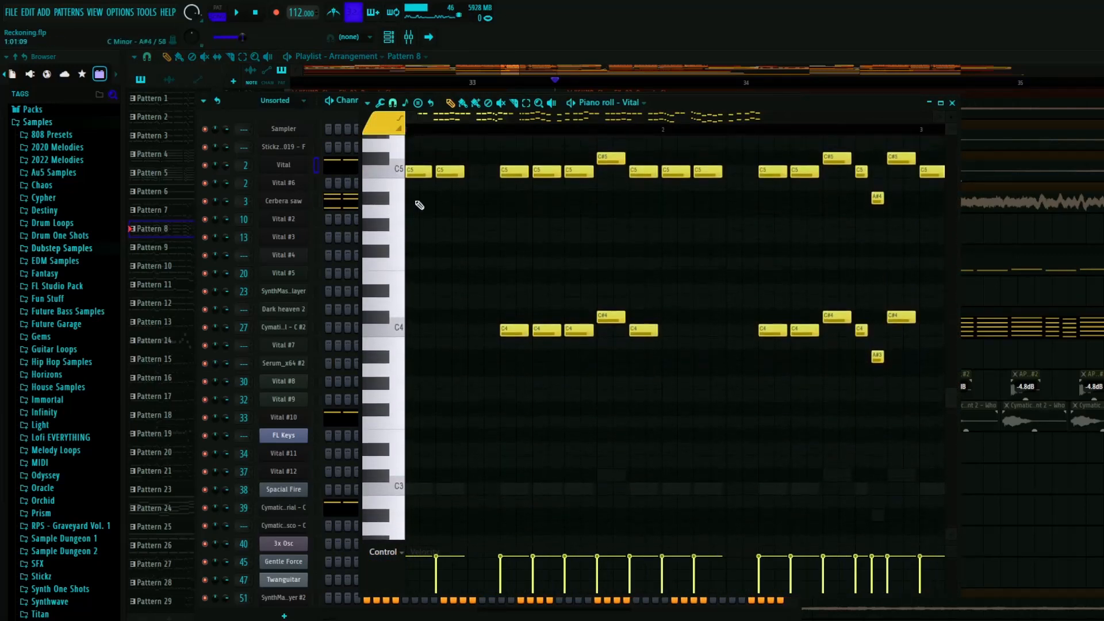
{"action": "scroll", "coordinate": [488, 175], "scroll_direction": "up", "scroll_amount": 6}
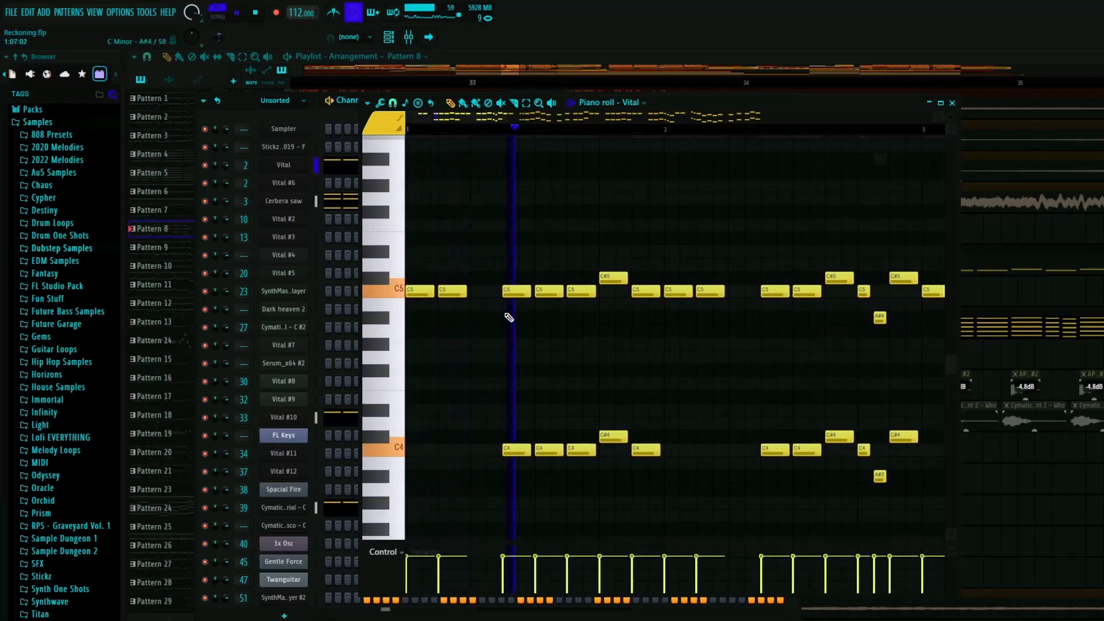
- Close Pattern 8's editors, play Track 39 soloed, and open Pattern 20 in the channel rack
{"action": "left_click", "coordinate": [952, 103]}
{"action": "left_click", "coordinate": [786, 102]}
{"action": "scroll", "coordinate": [525, 249], "scroll_direction": "down", "scroll_amount": 8}
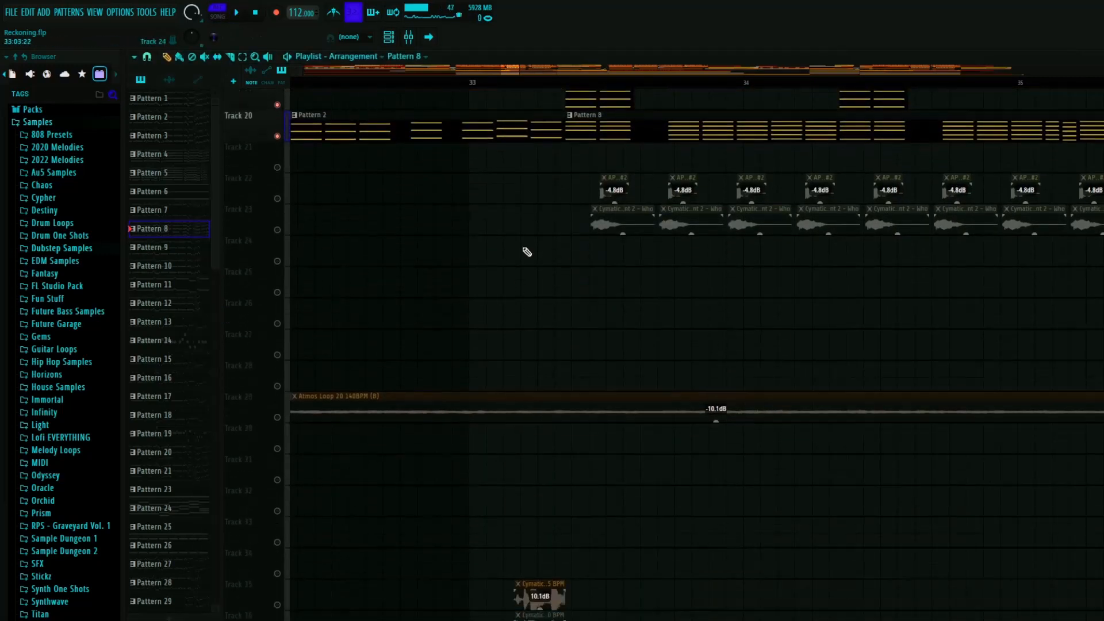
{"action": "scroll", "coordinate": [557, 263], "scroll_direction": "down", "scroll_amount": 8}
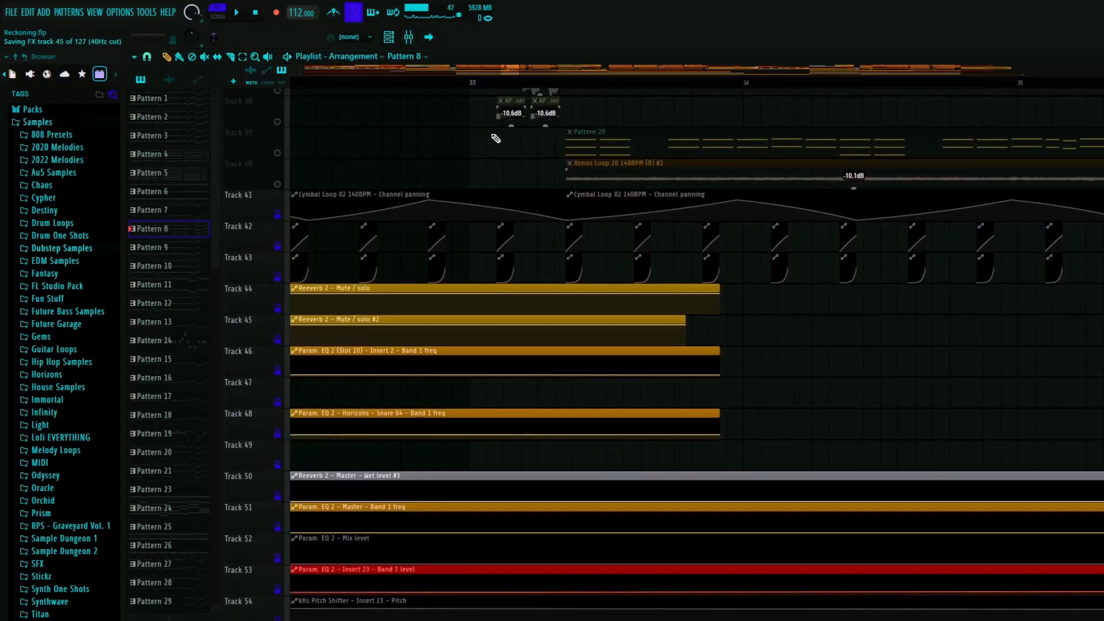
{"action": "scroll", "coordinate": [747, 340], "scroll_direction": "up", "scroll_amount": 7}
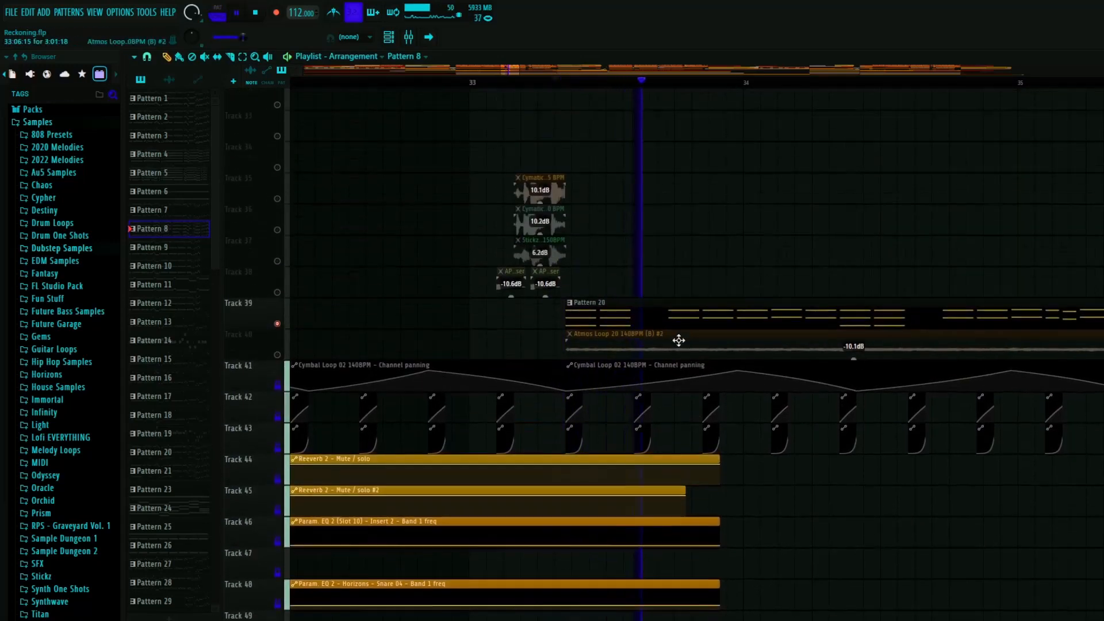
{"action": "double_click", "coordinate": [613, 345]}
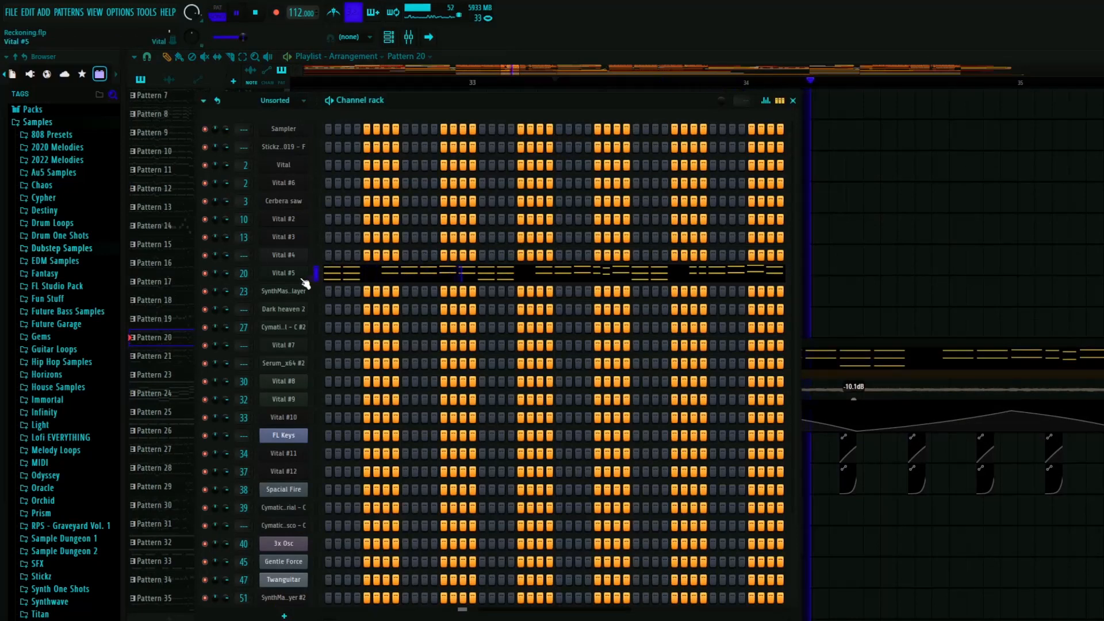
- Open the Vital #5 synth from the channel rack, inspect its effects and oscillators during playback, and close it with the channel rack
{"action": "key", "text": "space"}
{"action": "left_click", "coordinate": [284, 274]}
{"action": "left_click_drag", "start_coordinate": [679, 73], "coordinate": [415, 33]}
{"action": "key", "text": "space"}
{"action": "left_click", "coordinate": [305, 82]}
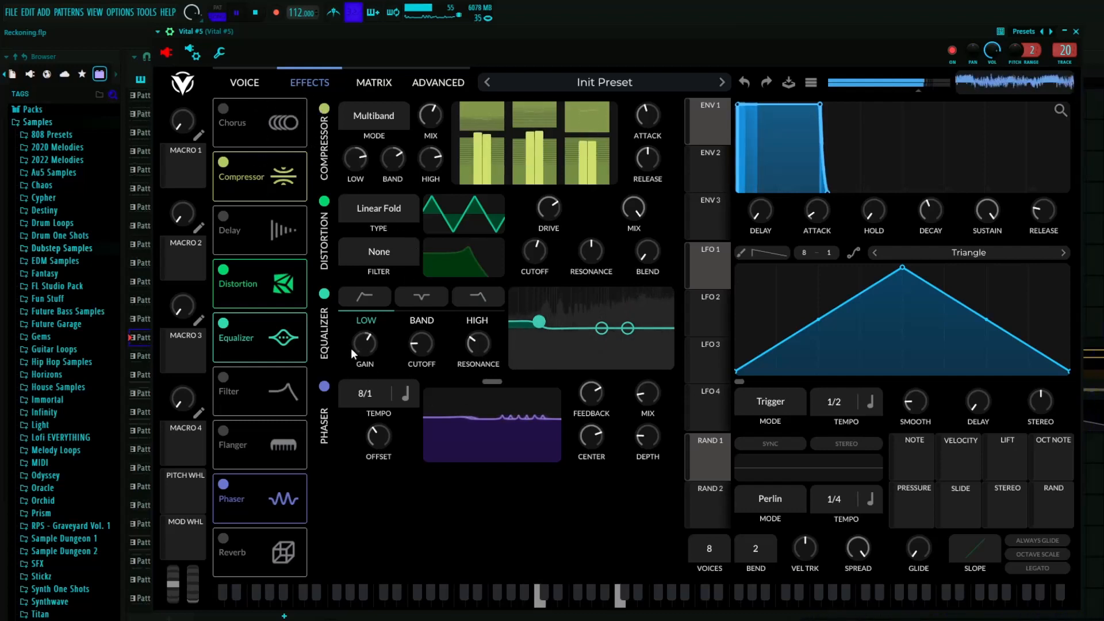
{"action": "left_click", "coordinate": [249, 84]}
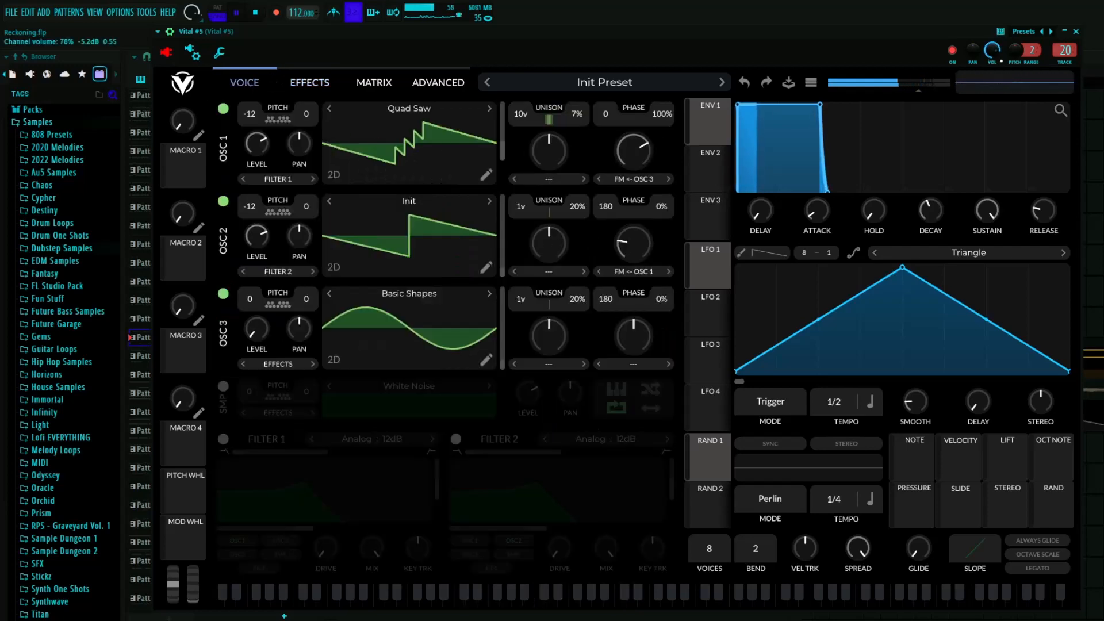
{"action": "left_click", "coordinate": [1076, 31]}
{"action": "left_click", "coordinate": [792, 100]}
{"action": "key", "text": "space"}
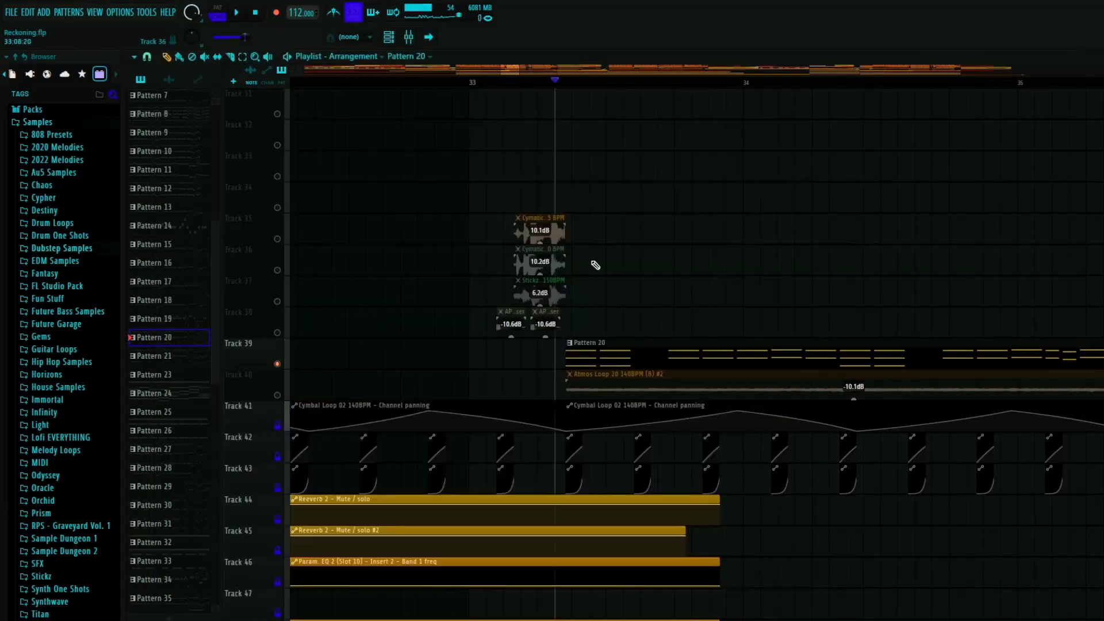
- Locate the laser and processed chant clips and solo Tracks 22 and 23, with the playhead at the section's start after bar 33
{"action": "scroll", "coordinate": [493, 321], "scroll_direction": "down", "scroll_amount": 5}
{"action": "scroll", "coordinate": [722, 394], "scroll_direction": "up", "scroll_amount": 5}
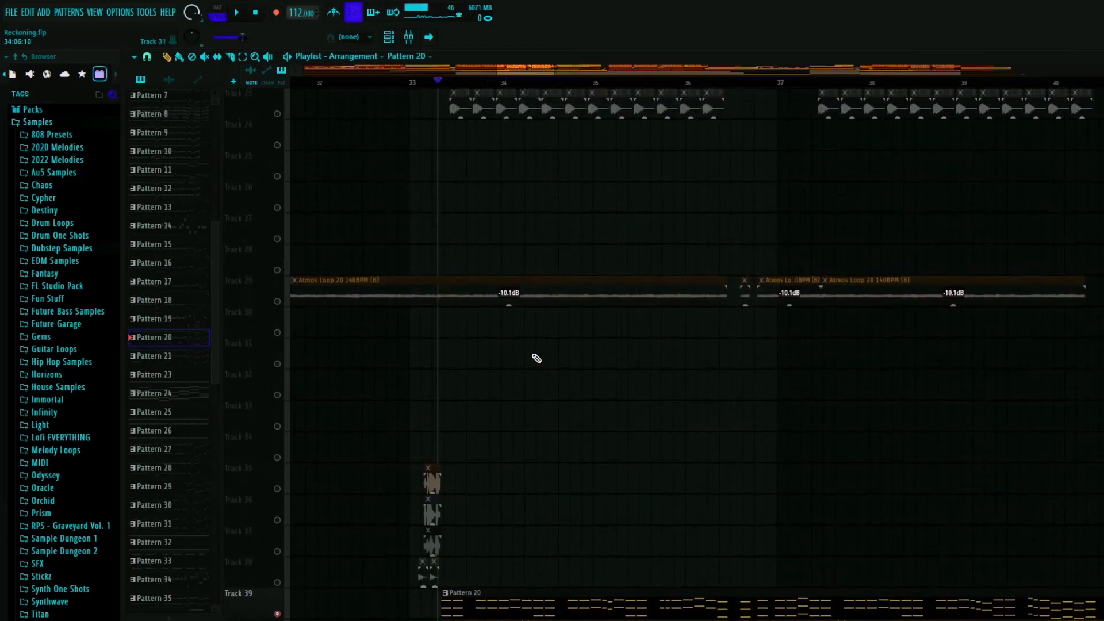
{"action": "scroll", "coordinate": [520, 362], "scroll_direction": "up", "scroll_amount": 8}
{"action": "scroll", "coordinate": [426, 365], "scroll_direction": "down", "scroll_amount": 4}
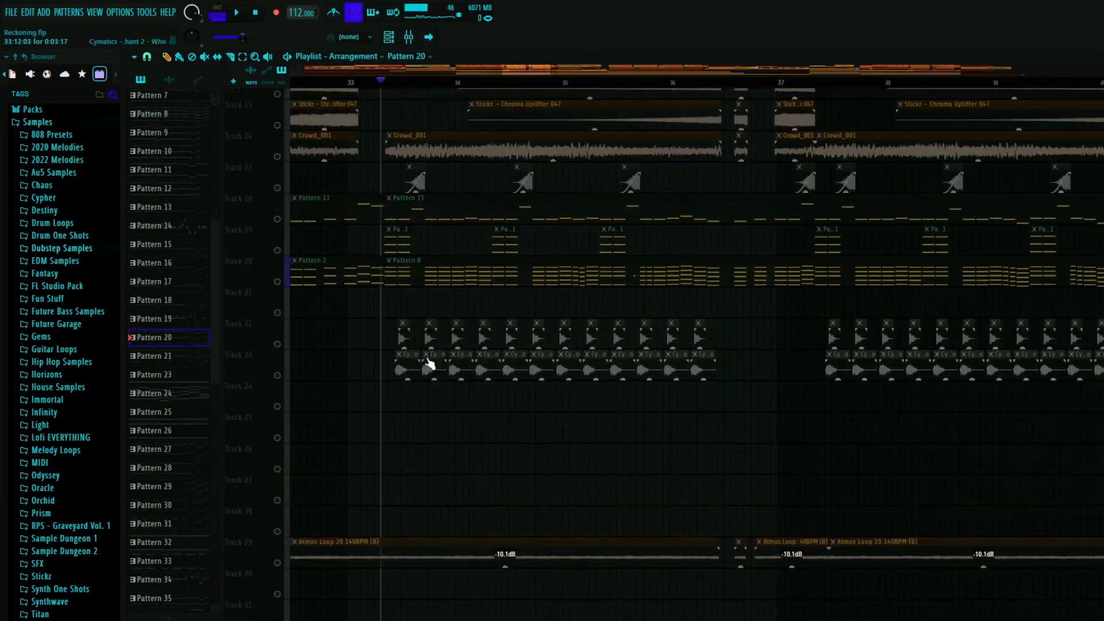
{"action": "scroll", "coordinate": [409, 370], "scroll_direction": "up", "scroll_amount": 8}
{"action": "scroll", "coordinate": [453, 289], "scroll_direction": "down", "scroll_amount": 8}
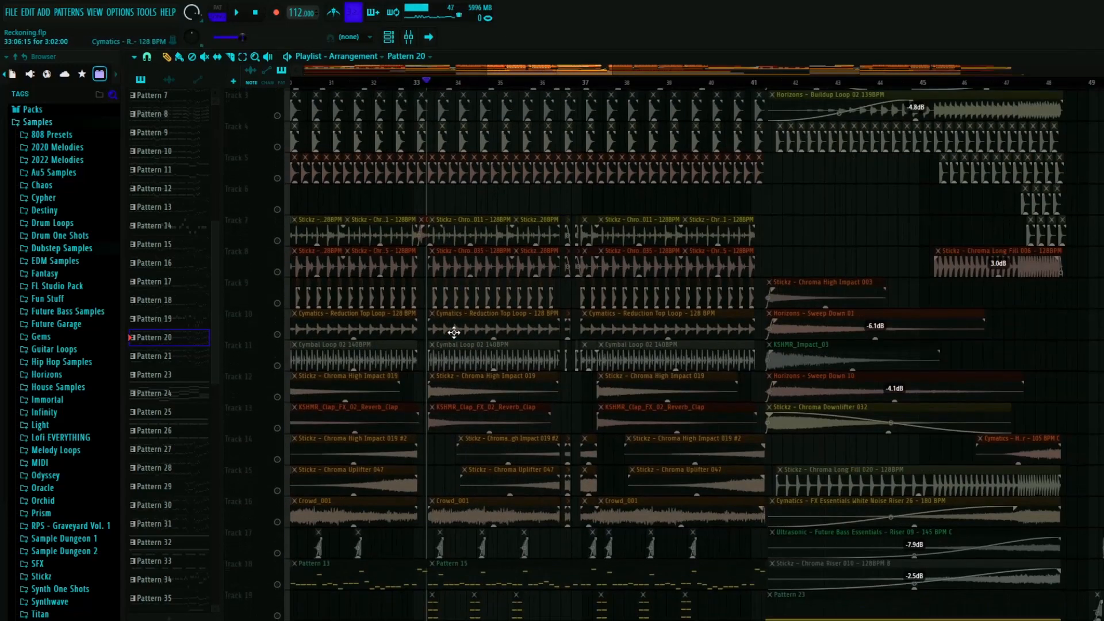
{"action": "scroll", "coordinate": [439, 415], "scroll_direction": "up", "scroll_amount": 5}
{"action": "left_click", "coordinate": [407, 84]}
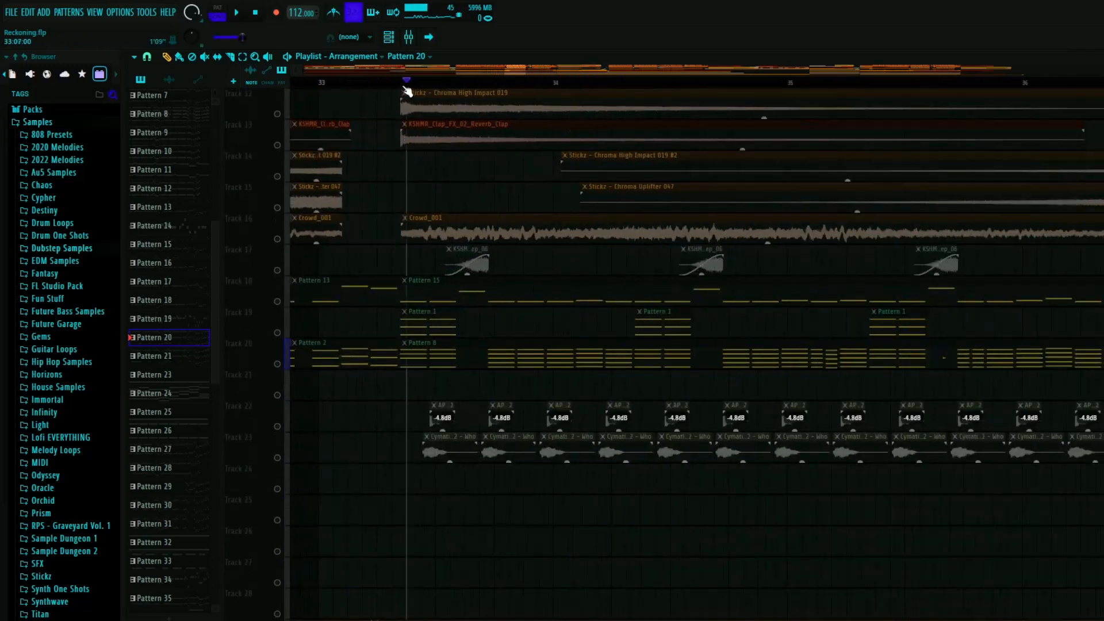
- Play the AP Perc Classic Laser #2 and Processed Chant clips together and examine how their starts line up
{"action": "scroll", "coordinate": [350, 426], "scroll_direction": "up", "scroll_amount": 4}
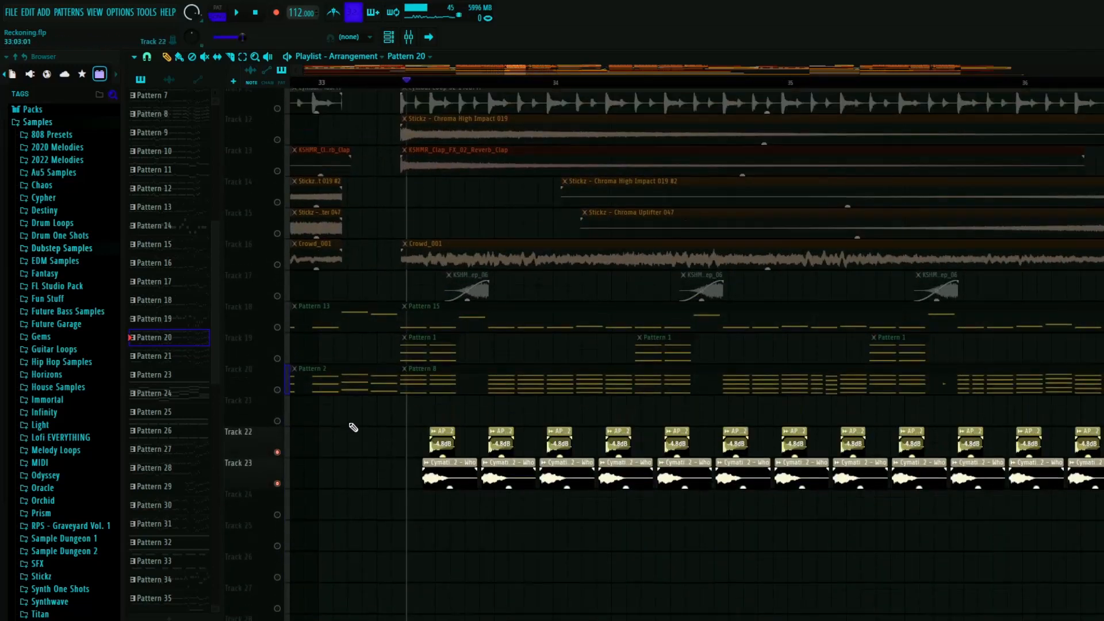
{"action": "scroll", "coordinate": [402, 465], "scroll_direction": "up", "scroll_amount": 2}
{"action": "scroll", "coordinate": [417, 481], "scroll_direction": "up", "scroll_amount": 3}
{"action": "scroll", "coordinate": [481, 399], "scroll_direction": "down", "scroll_amount": 5}
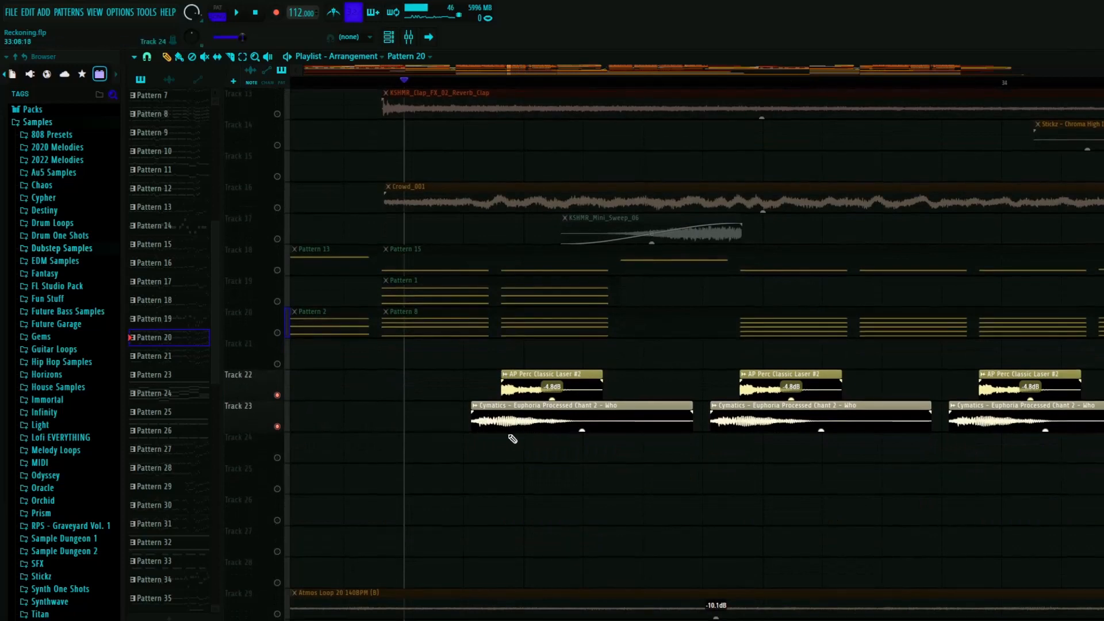
{"action": "key", "text": "space"}
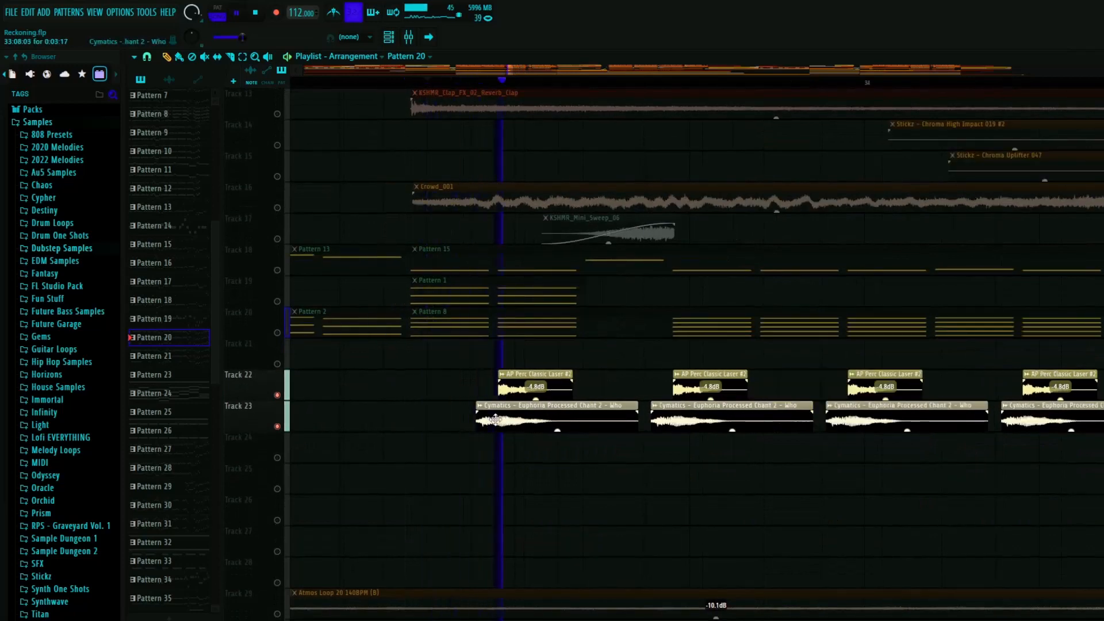
{"action": "scroll", "coordinate": [566, 423], "scroll_direction": "up", "scroll_amount": 2}
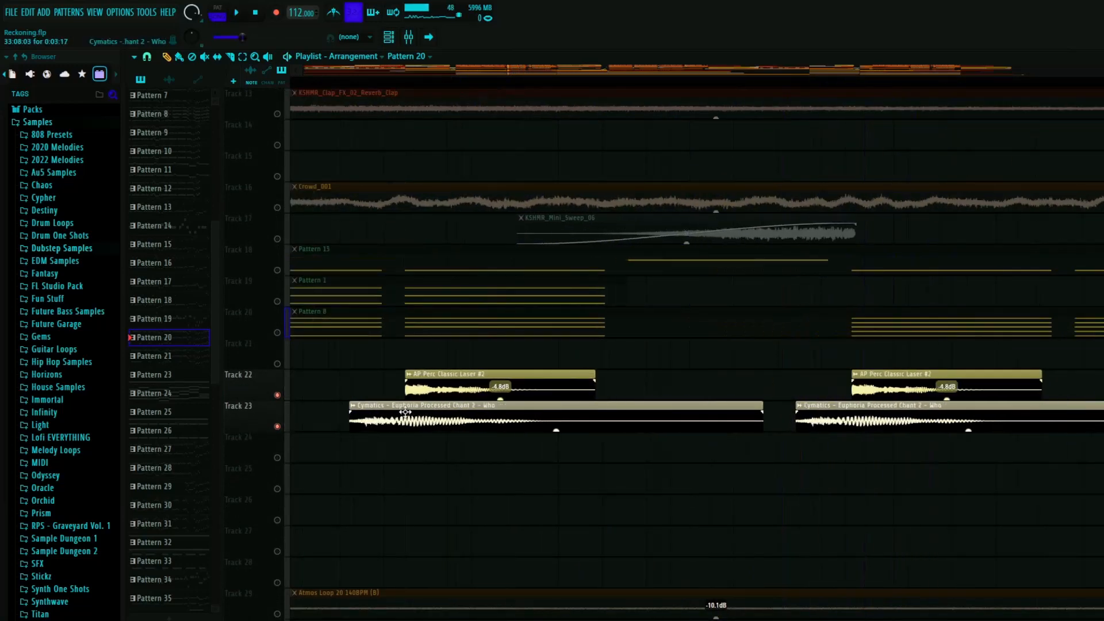
{"action": "key", "text": "space"}
- Leave only Track 23 soloed and play the processed chant clips on their own
{"action": "scroll", "coordinate": [313, 381], "scroll_direction": "up", "scroll_amount": 2}
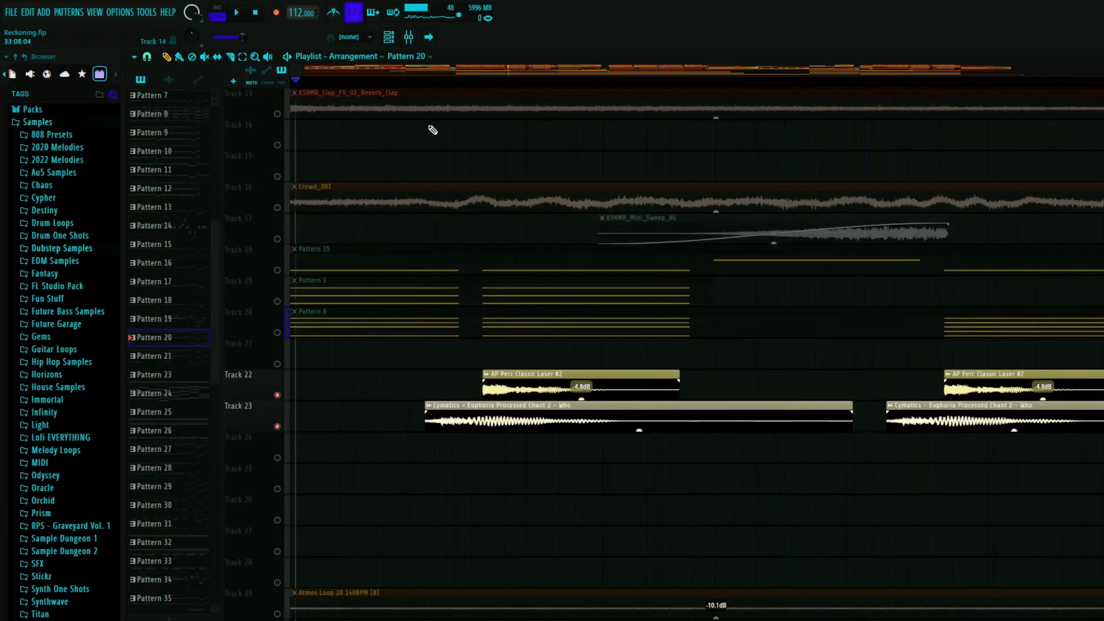
{"action": "left_click", "coordinate": [410, 82]}
{"action": "left_click", "coordinate": [278, 427], "text": "ctrl"}
{"action": "scroll", "coordinate": [310, 430], "scroll_direction": "down", "scroll_amount": 6}
{"action": "key", "text": "space"}
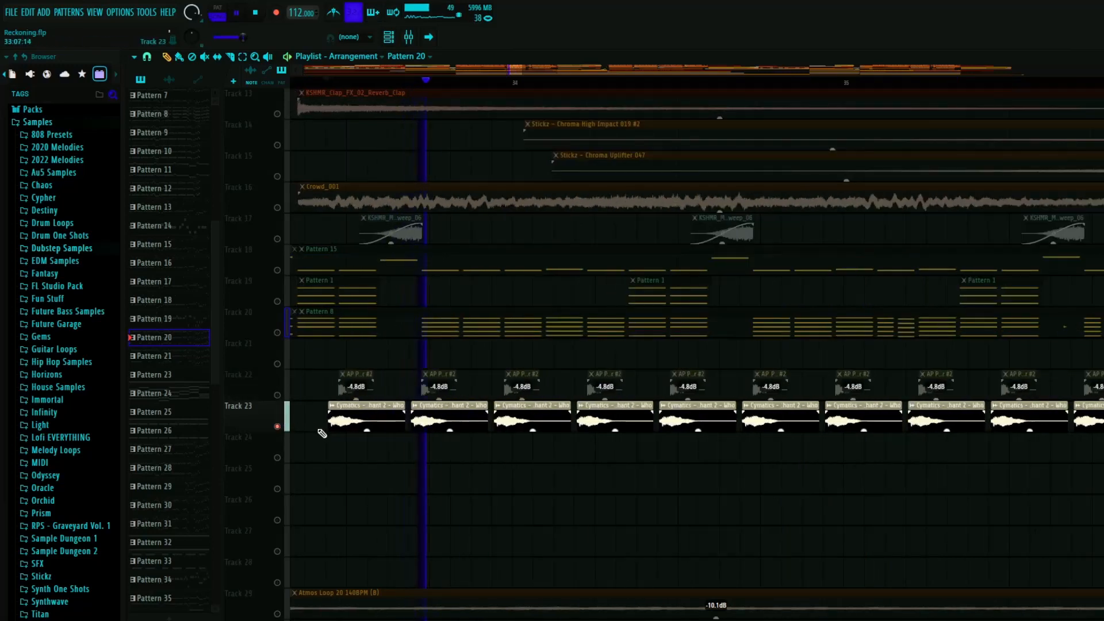
{"action": "key", "text": "space"}
- Place the playhead at the first laser clip, re-enable Track 22, and bring all tracks back into the mix
{"action": "scroll", "coordinate": [398, 110], "scroll_direction": "up", "scroll_amount": 5}
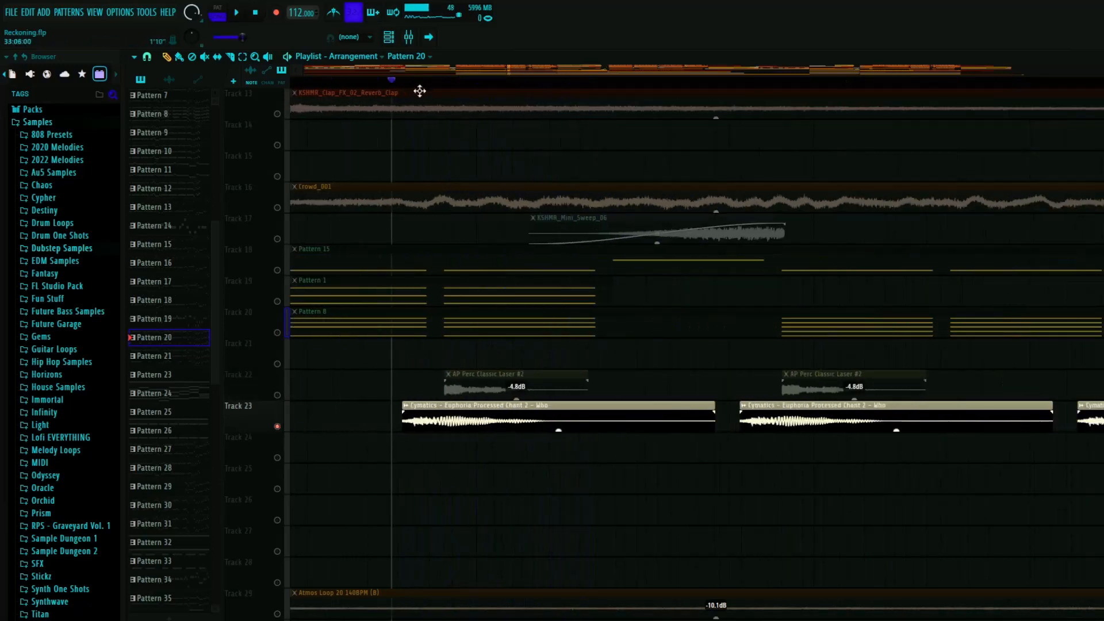
{"action": "scroll", "coordinate": [426, 115], "scroll_direction": "up", "scroll_amount": 1}
{"action": "scroll", "coordinate": [447, 328], "scroll_direction": "up", "scroll_amount": 8}
{"action": "left_click", "coordinate": [434, 82]}
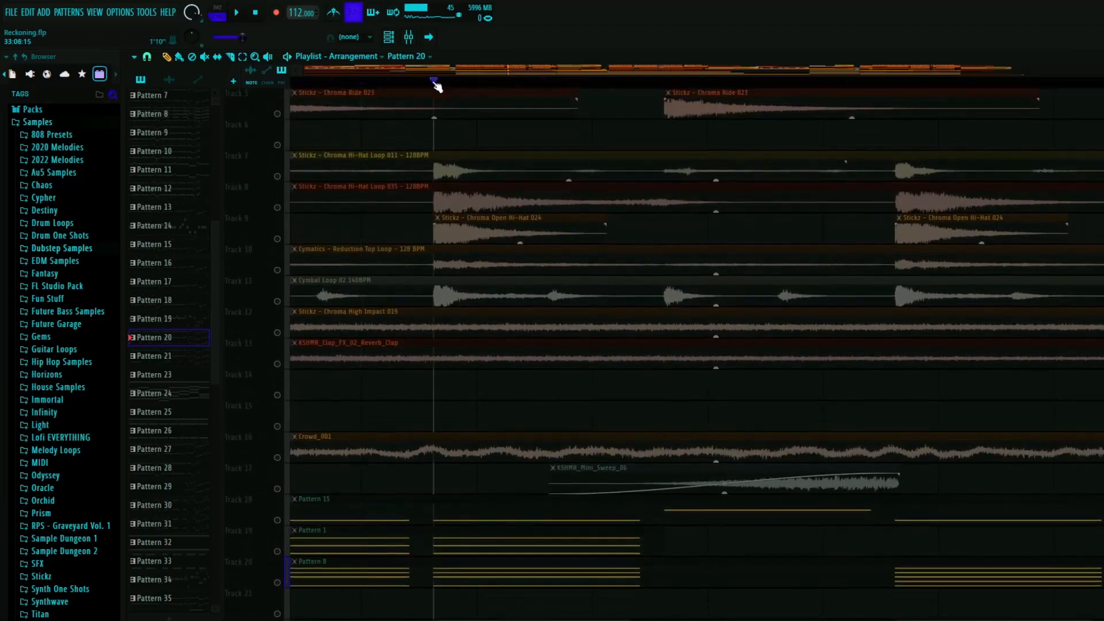
{"action": "scroll", "coordinate": [389, 382], "scroll_direction": "down", "scroll_amount": 7}
{"action": "left_click", "coordinate": [278, 427]}
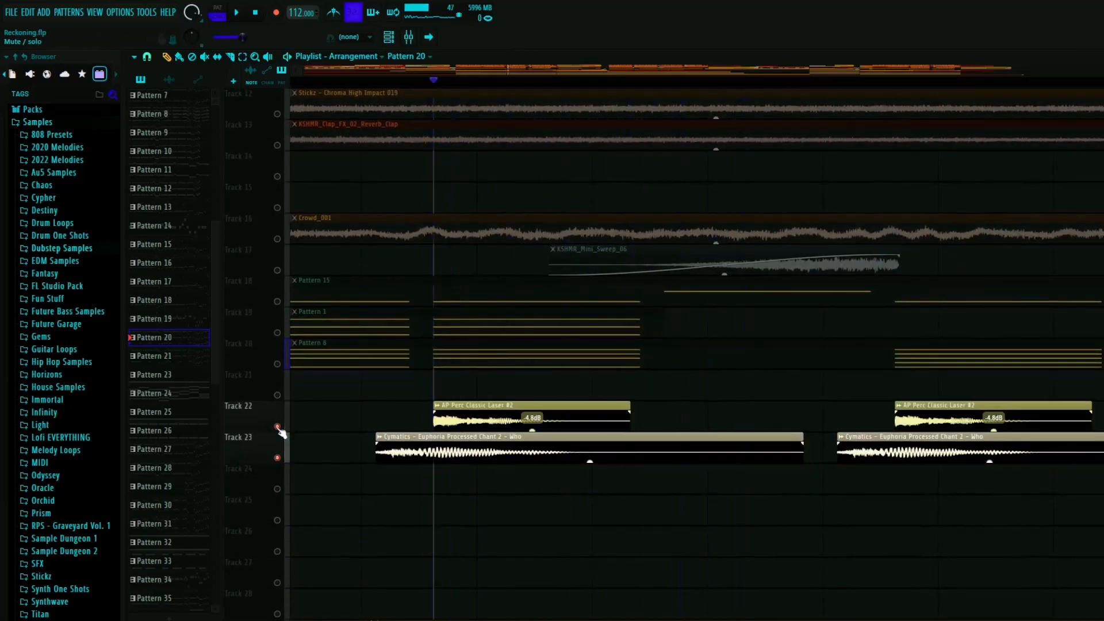
{"action": "right_click", "coordinate": [278, 428]}
{"action": "right_click", "coordinate": [278, 428]}
{"action": "scroll", "coordinate": [343, 429], "scroll_direction": "down", "scroll_amount": 3}
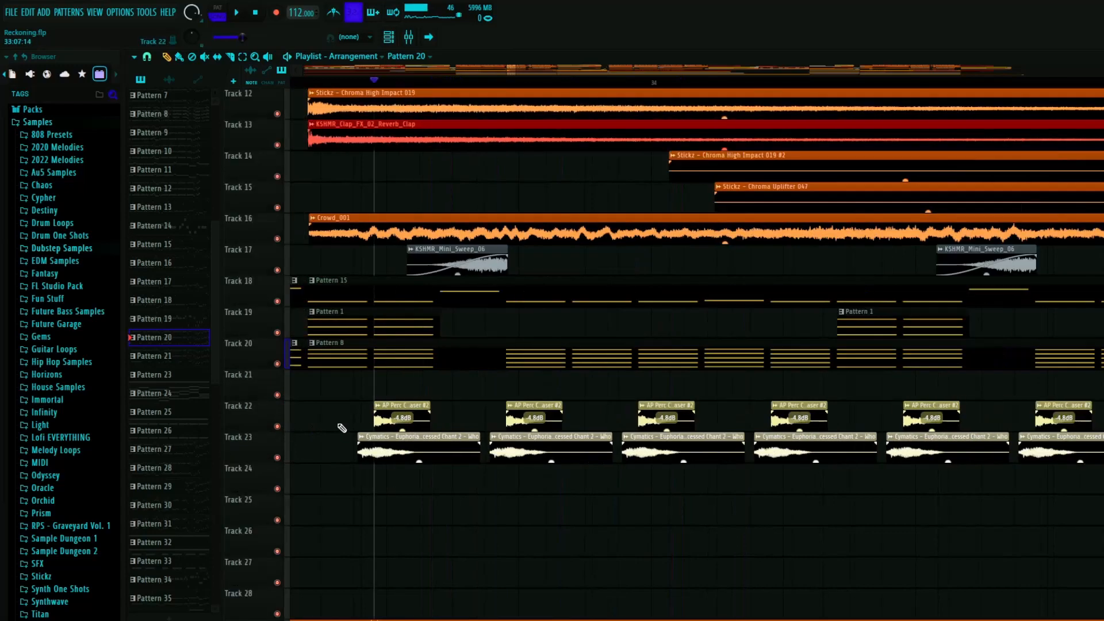
- Play the full mix from just before the Pattern 8 clip after bar 33, closing the opened Vital piano roll
{"action": "left_click", "coordinate": [320, 82]}
{"action": "scroll", "coordinate": [372, 287], "scroll_direction": "down", "scroll_amount": 3}
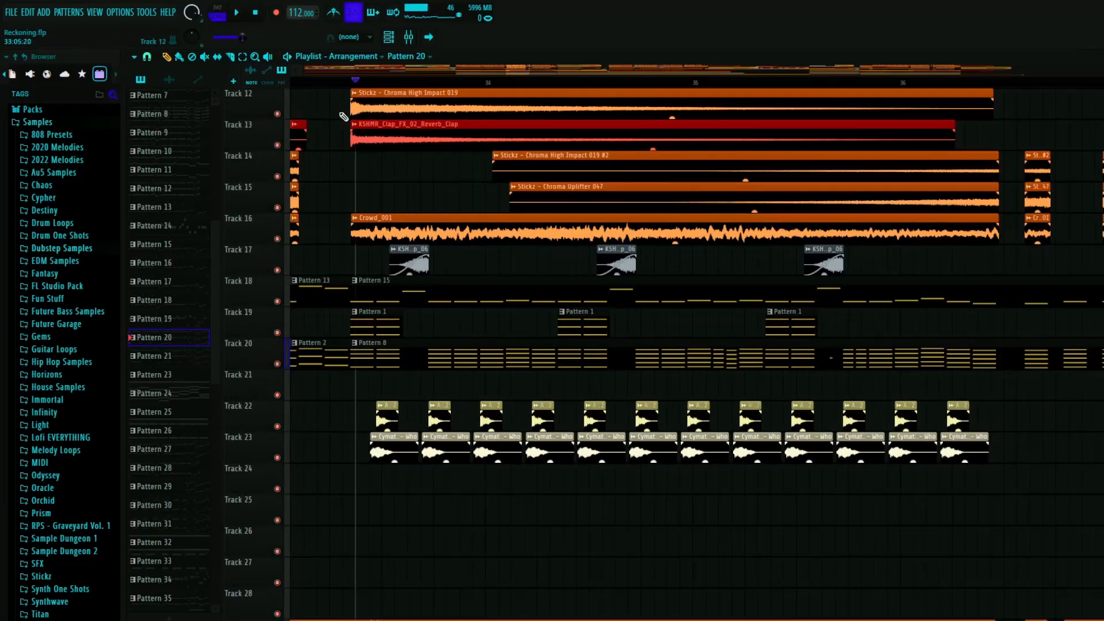
{"action": "left_click", "coordinate": [321, 83]}
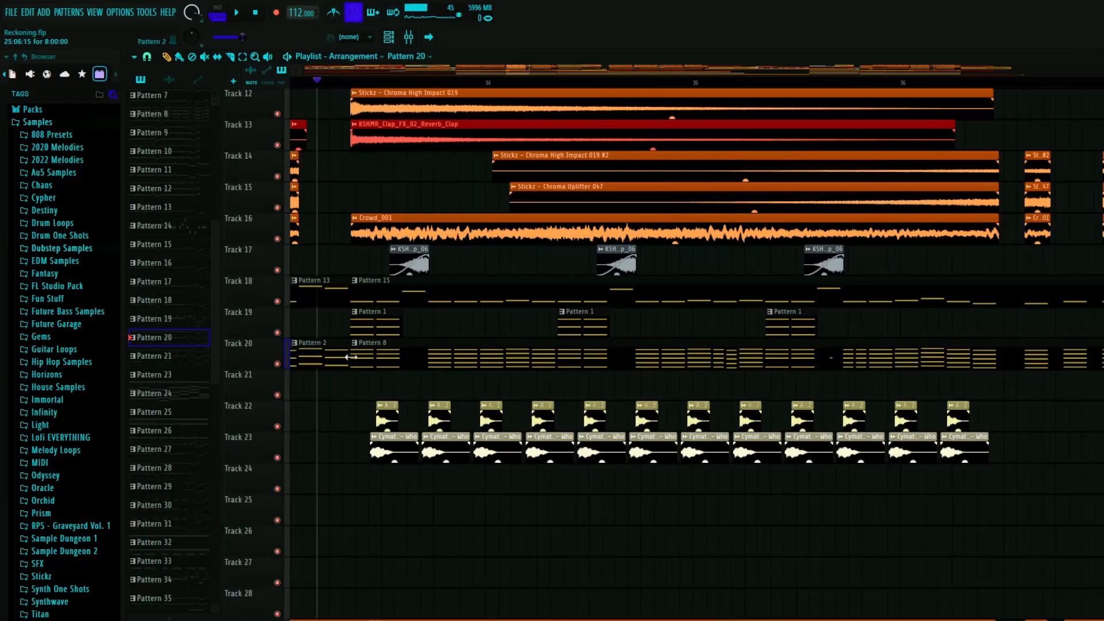
{"action": "scroll", "coordinate": [817, 377], "scroll_direction": "up", "scroll_amount": 5}
{"action": "double_click", "coordinate": [838, 354]}
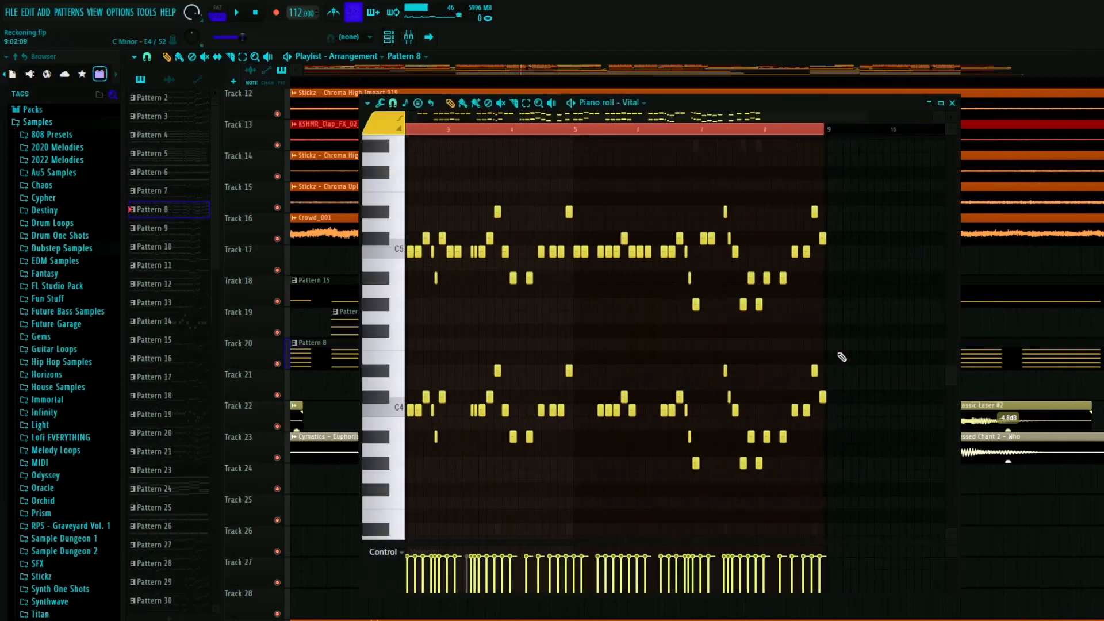
{"action": "key", "text": "space"}
{"action": "left_click", "coordinate": [952, 103]}
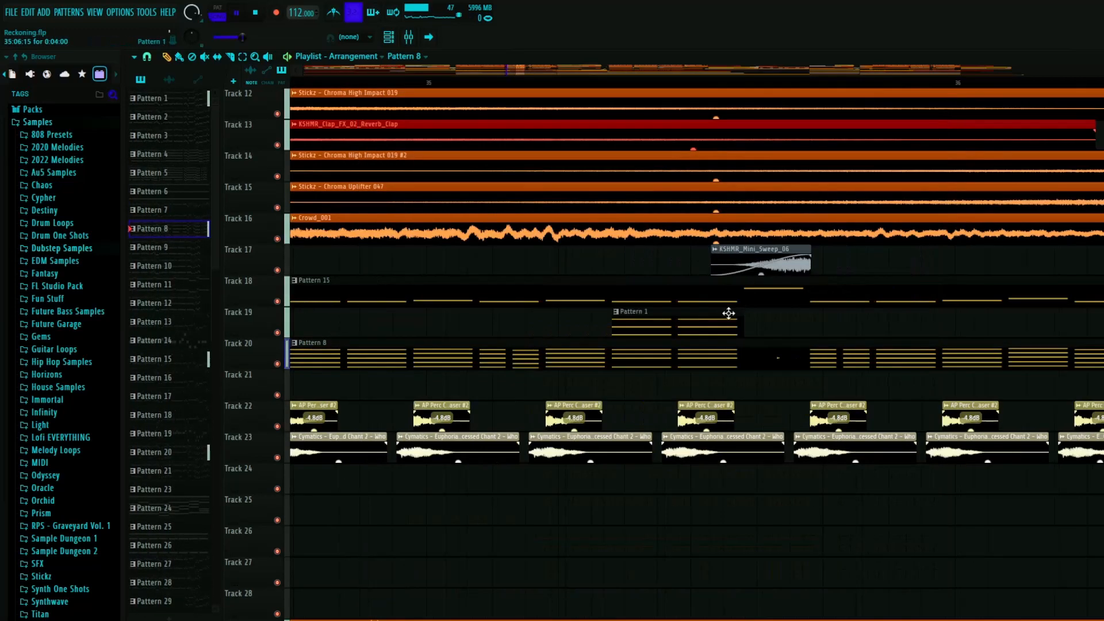
{"action": "scroll", "coordinate": [567, 436], "scroll_direction": "down", "scroll_amount": 3}
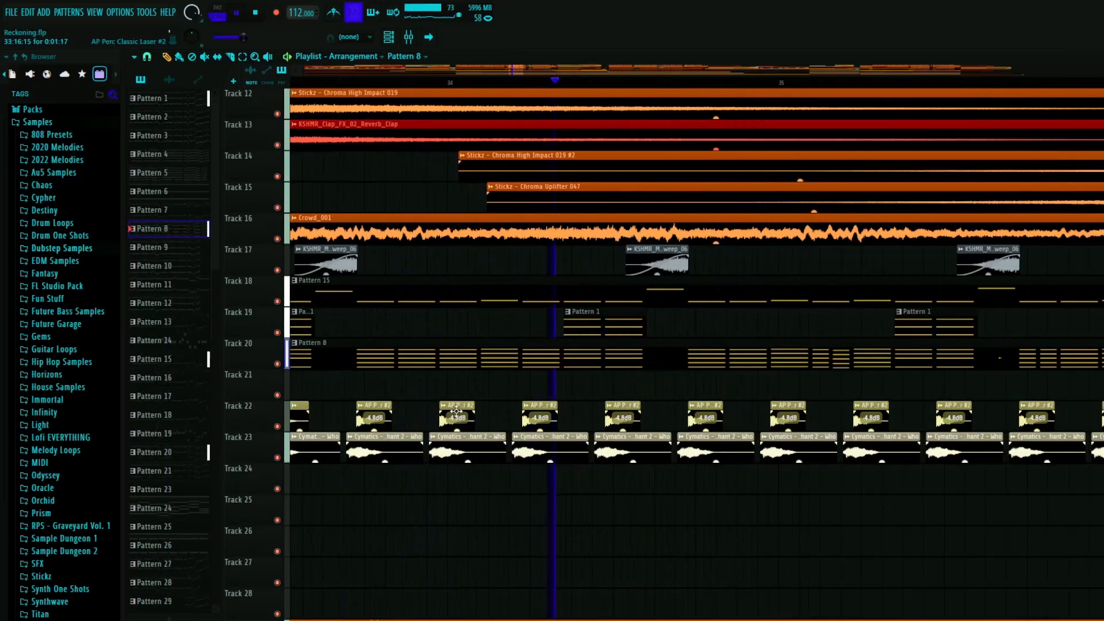
{"action": "scroll", "coordinate": [566, 435], "scroll_direction": "up", "scroll_amount": 6}
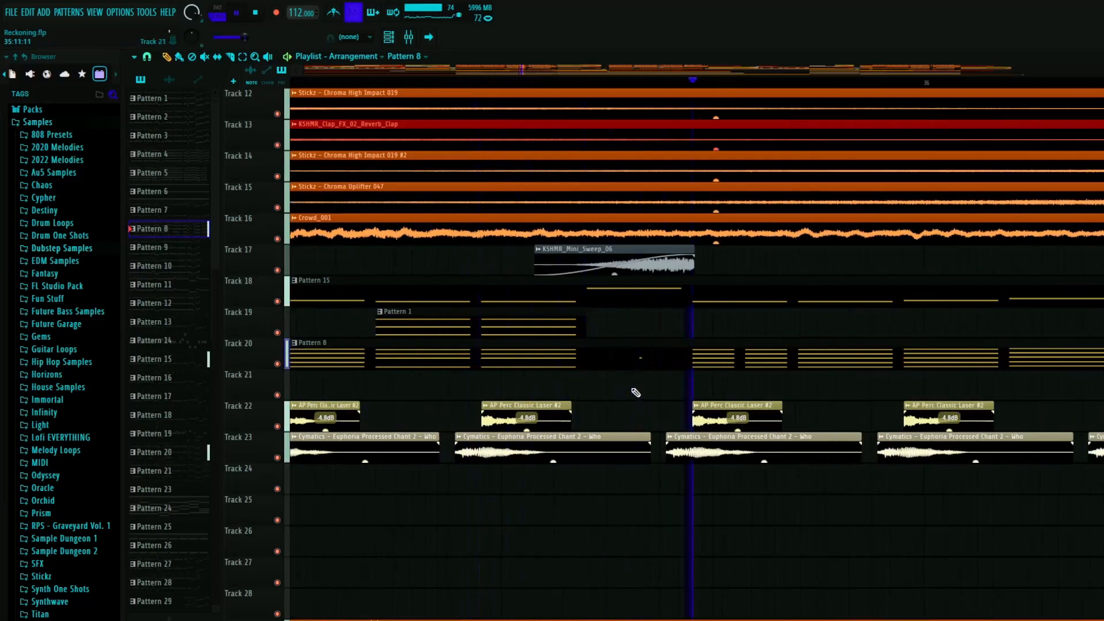
{"action": "key", "text": "space"}
- Check Pattern 8's layers in the channel rack, close it, and replay the full mix from before bar 36
{"action": "double_click", "coordinate": [650, 361]}
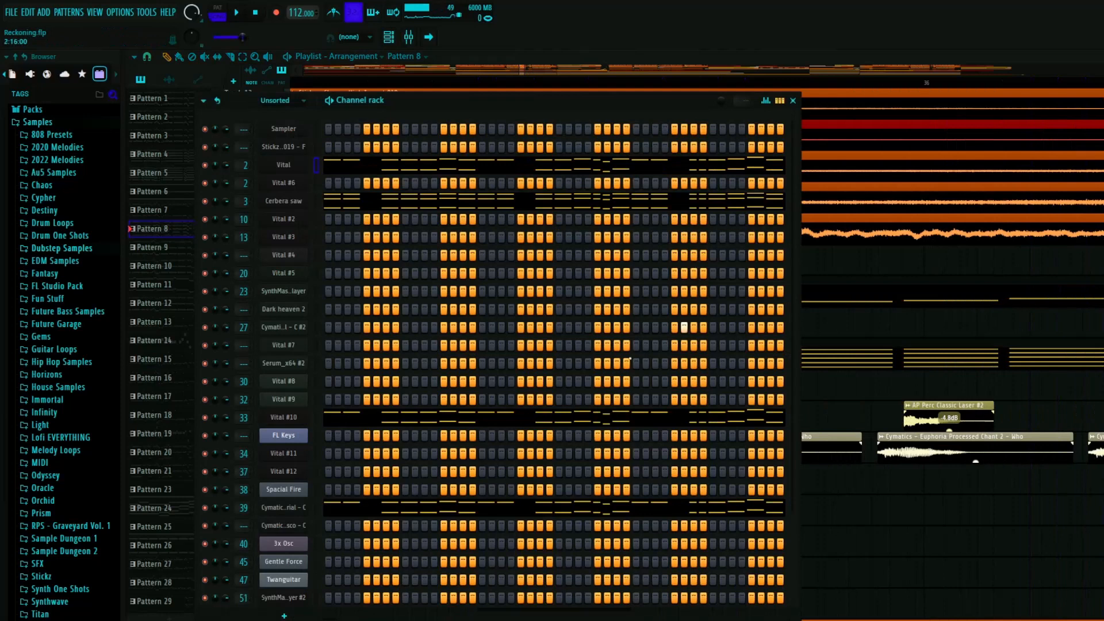
{"action": "left_click", "coordinate": [797, 103]}
{"action": "left_click", "coordinate": [504, 91]}
{"action": "left_click", "coordinate": [511, 83]}
{"action": "key", "text": "space"}
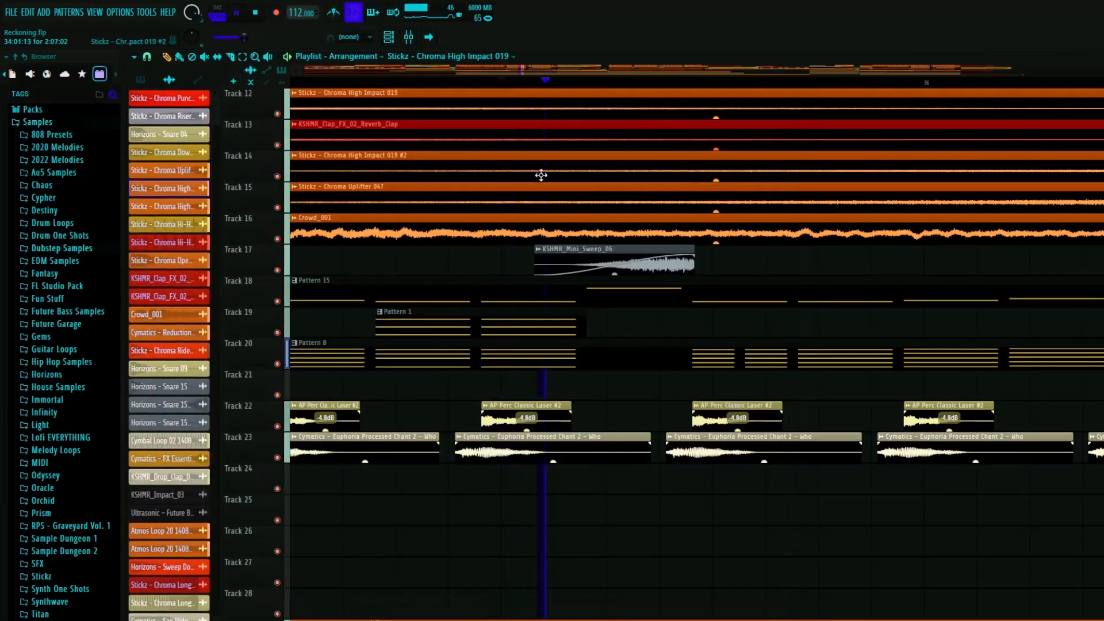
{"action": "scroll", "coordinate": [541, 176], "scroll_direction": "down", "scroll_amount": 6}
{"action": "key", "text": "space"}
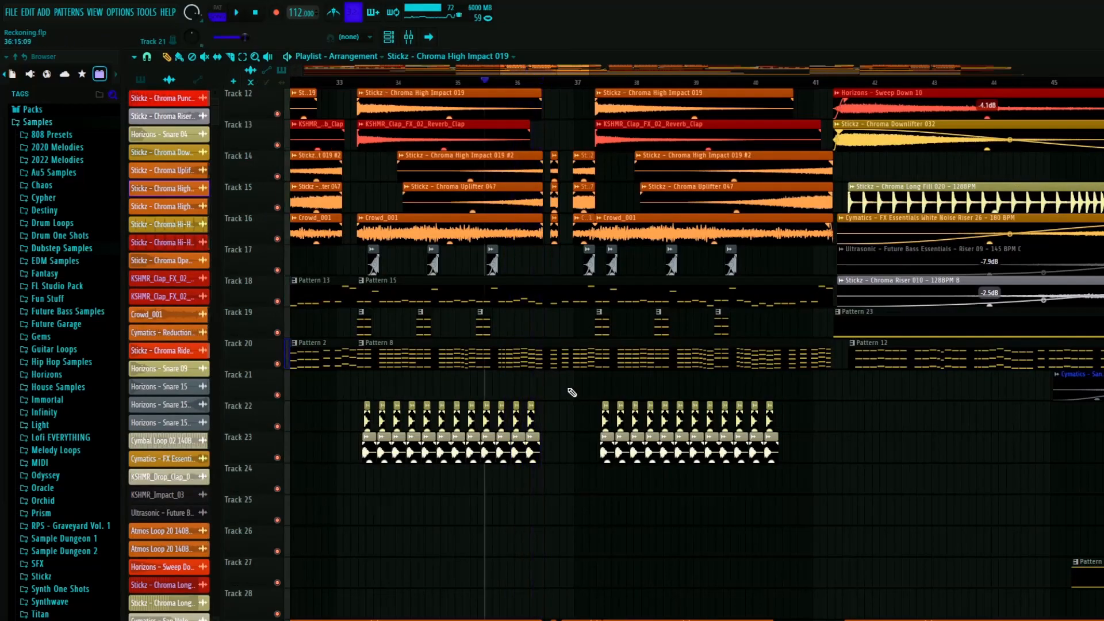
- Play the break before bar 37 and examine the gaps cut into the drum, effects and crowd clips
{"action": "scroll", "coordinate": [569, 388], "scroll_direction": "up", "scroll_amount": 5}
{"action": "scroll", "coordinate": [543, 357], "scroll_direction": "down", "scroll_amount": 5}
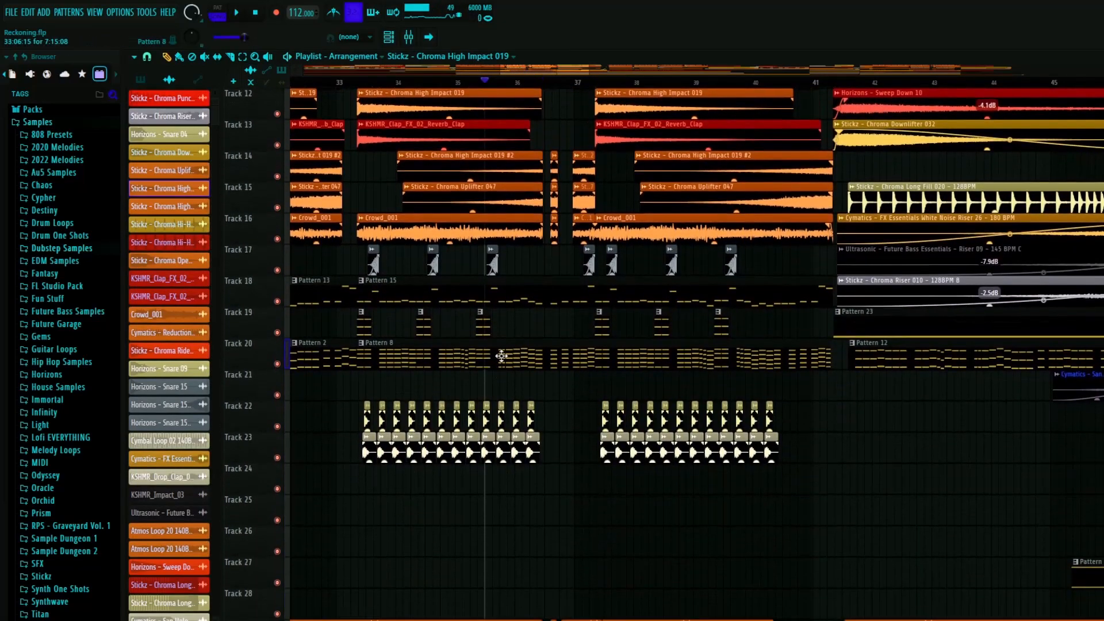
{"action": "scroll", "coordinate": [501, 356], "scroll_direction": "up", "scroll_amount": 3}
{"action": "scroll", "coordinate": [561, 333], "scroll_direction": "up", "scroll_amount": 5}
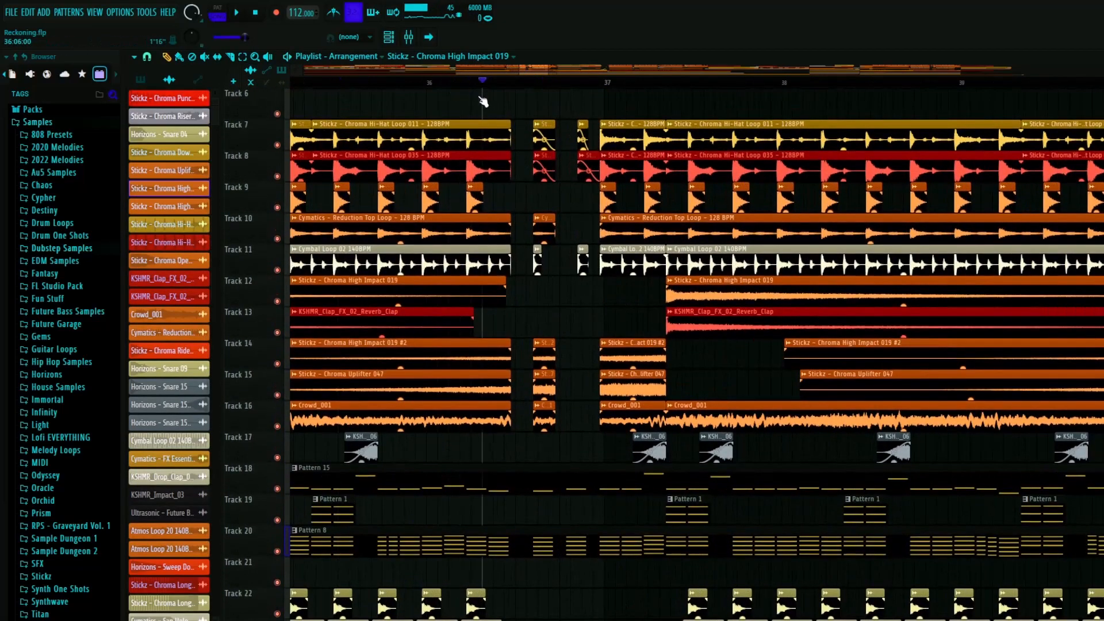
{"action": "key", "text": "space"}
{"action": "scroll", "coordinate": [506, 289], "scroll_direction": "up", "scroll_amount": 5}
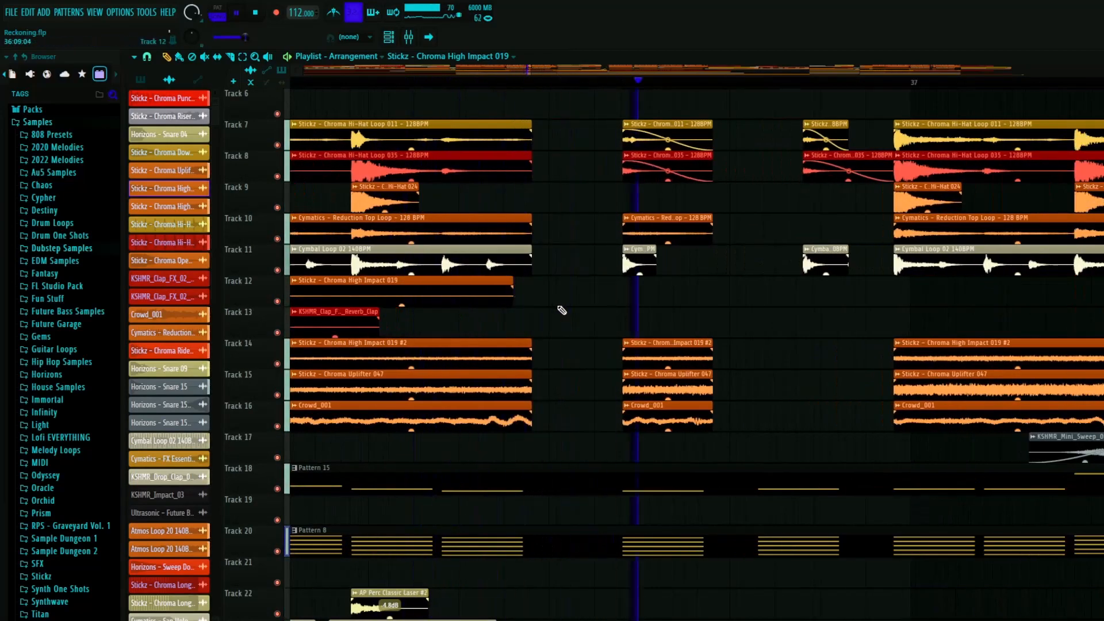
{"action": "key", "text": "space"}
{"action": "scroll", "coordinate": [463, 322], "scroll_direction": "down", "scroll_amount": 12}
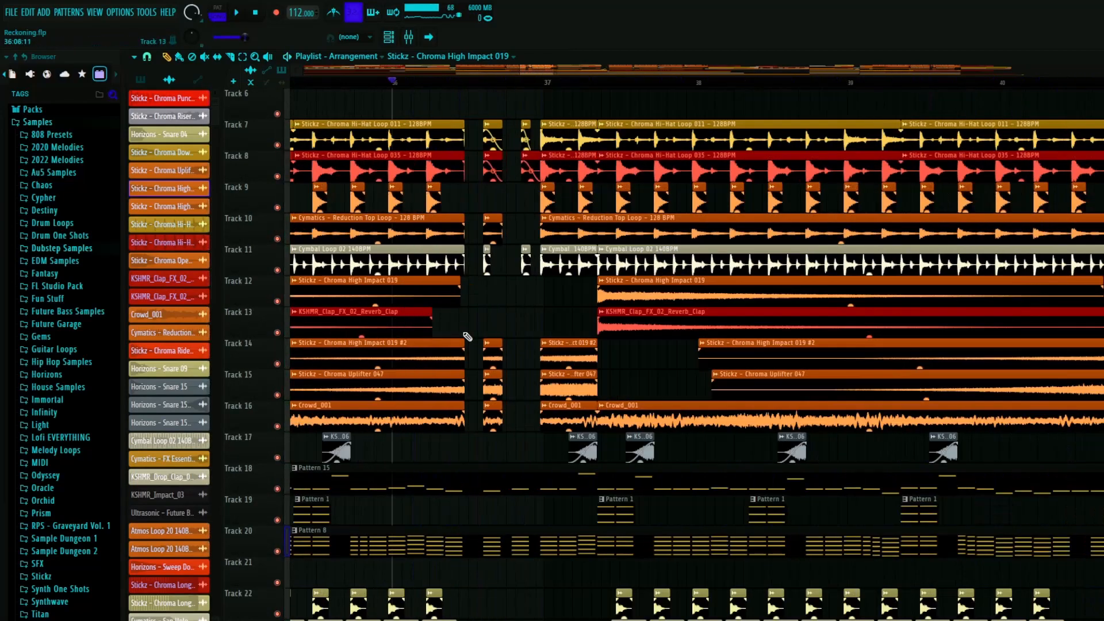
{"action": "scroll", "coordinate": [476, 324], "scroll_direction": "up", "scroll_amount": 10}
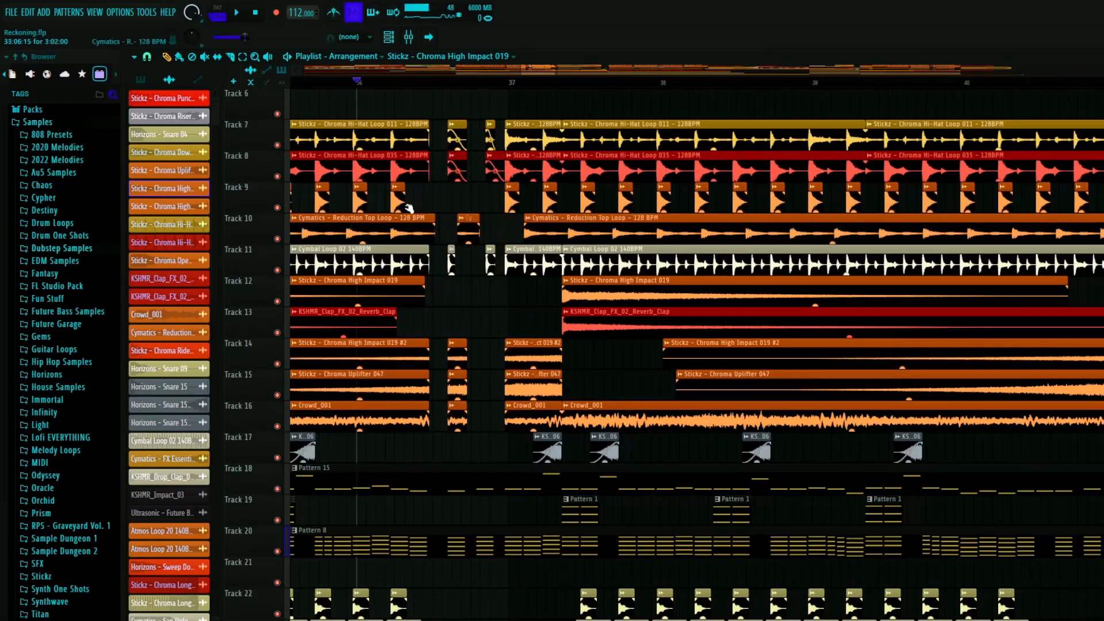
{"action": "scroll", "coordinate": [776, 104], "scroll_direction": "up", "scroll_amount": 1}
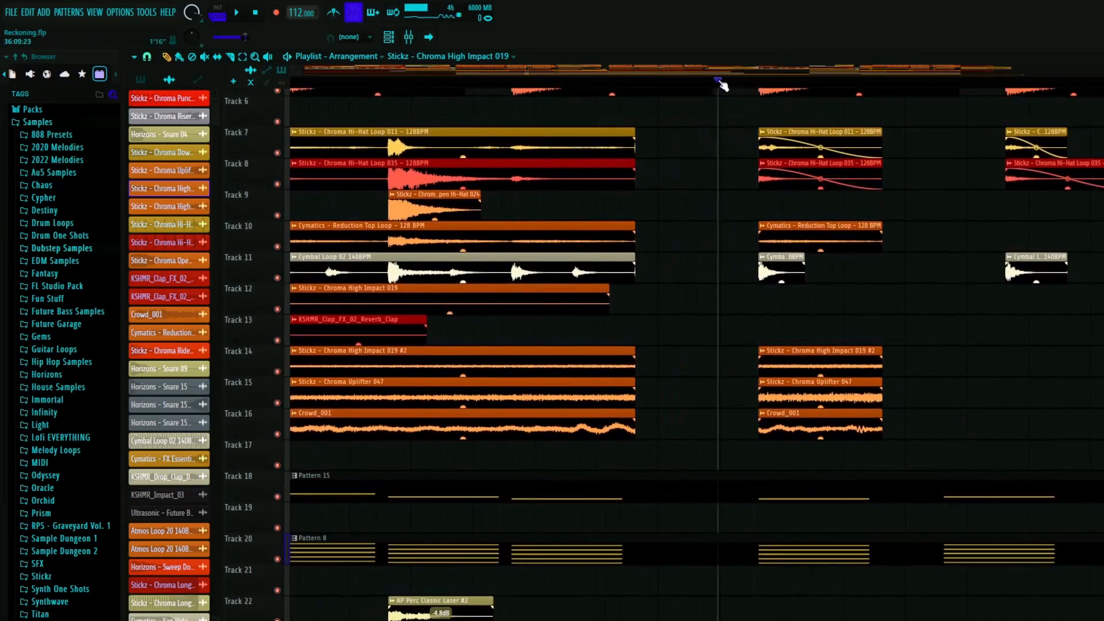
- Review the intro clips at the start of the song and the layout of the whole arrangement
{"action": "scroll", "coordinate": [710, 283], "scroll_direction": "down", "scroll_amount": 12}
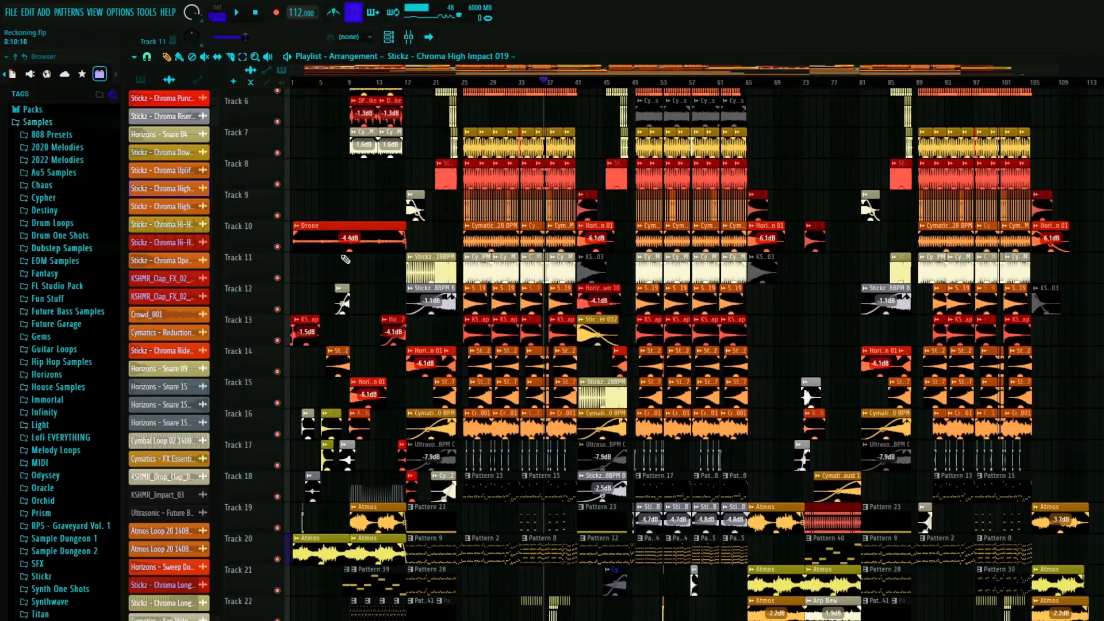
{"action": "scroll", "coordinate": [315, 269], "scroll_direction": "up", "scroll_amount": 6}
{"action": "scroll", "coordinate": [305, 278], "scroll_direction": "up", "scroll_amount": 8}
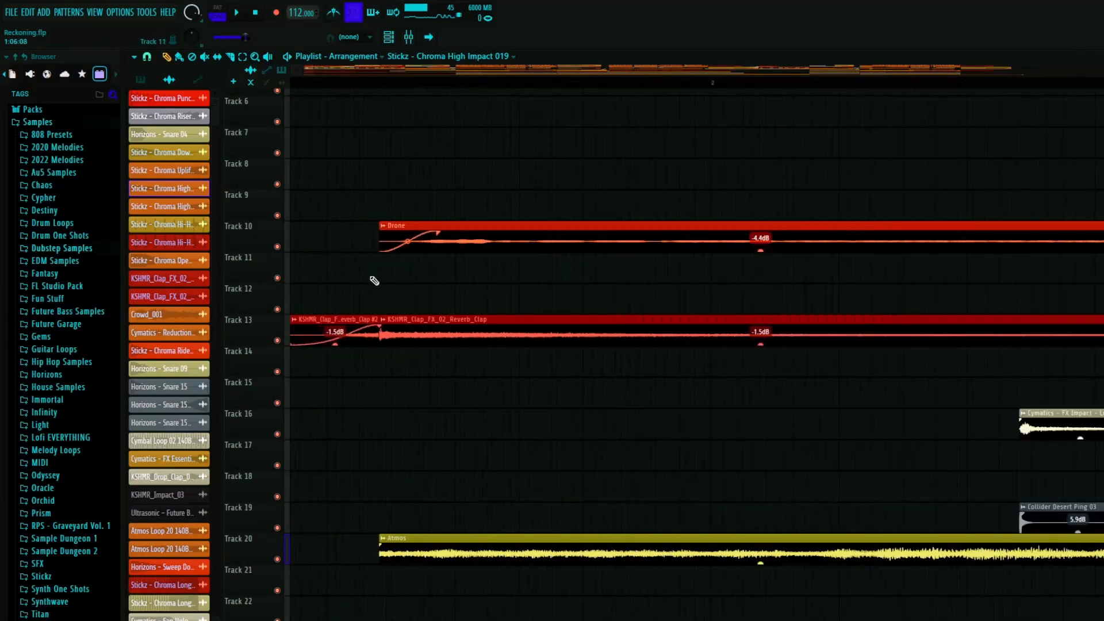
{"action": "scroll", "coordinate": [387, 352], "scroll_direction": "down", "scroll_amount": 10}
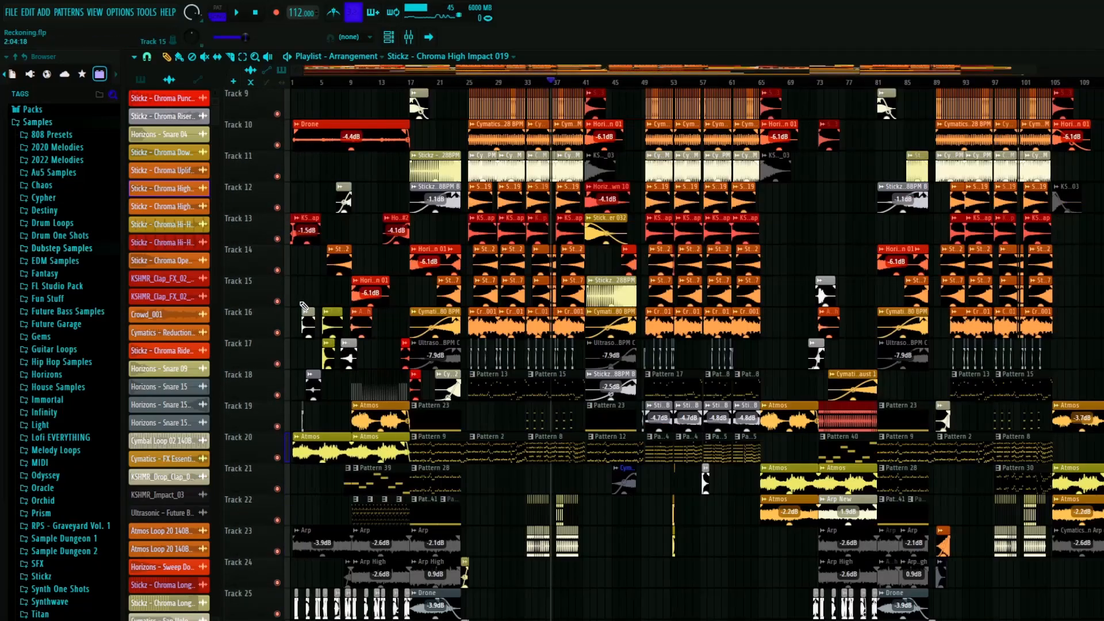
- Examine the clips, patterns and automation tracks of the drop between bars 37 and 41
{"action": "scroll", "coordinate": [350, 301], "scroll_direction": "up", "scroll_amount": 8}
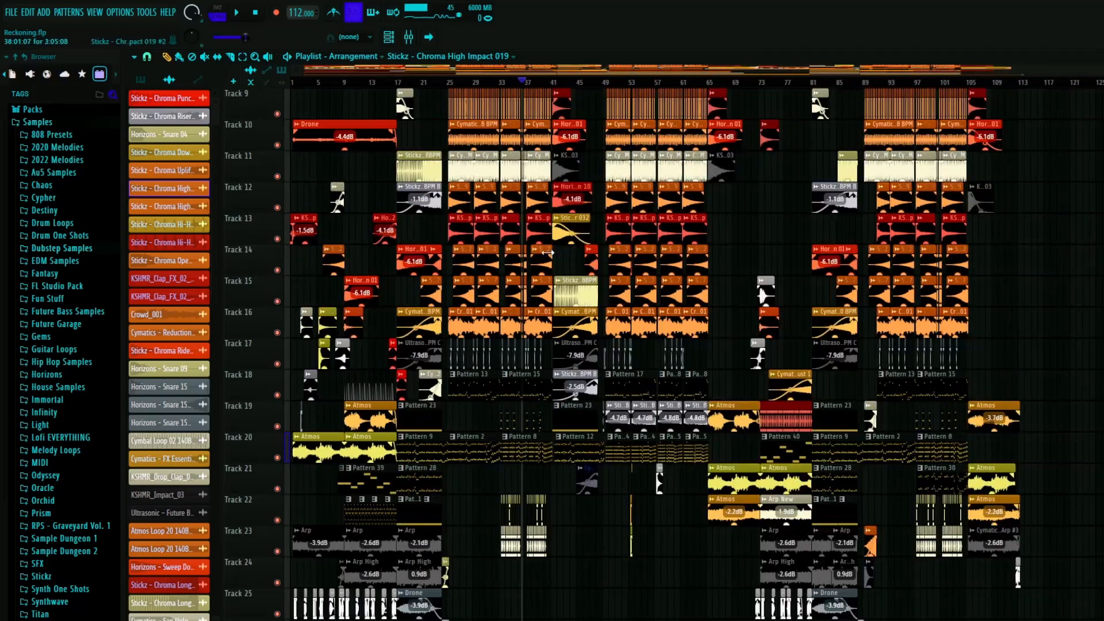
{"action": "scroll", "coordinate": [350, 302], "scroll_direction": "up", "scroll_amount": 6}
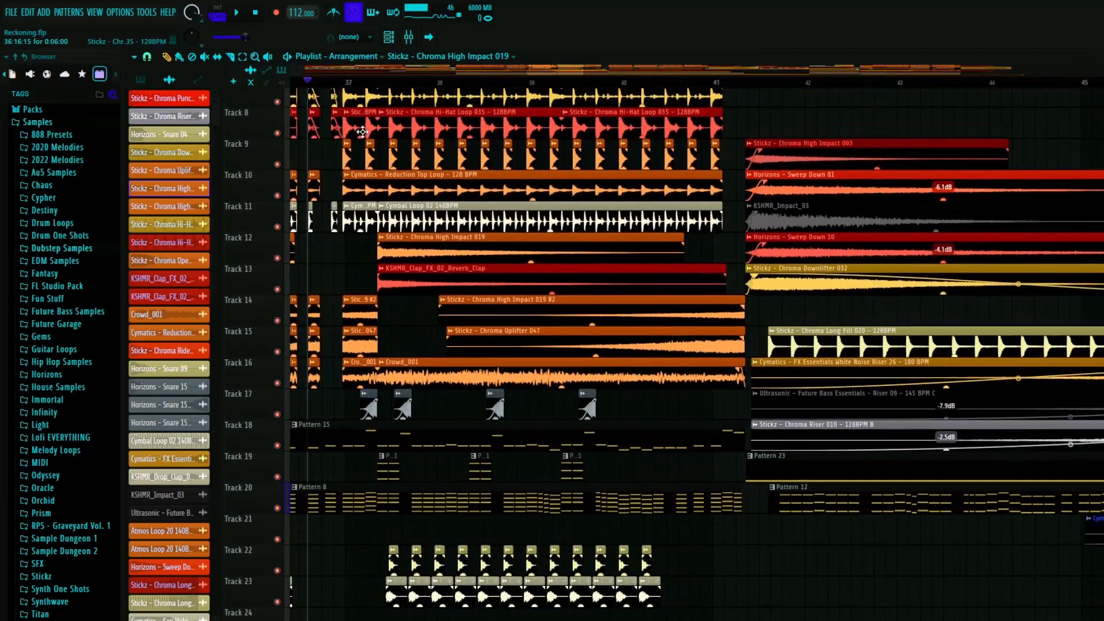
{"action": "scroll", "coordinate": [401, 284], "scroll_direction": "down", "scroll_amount": 3}
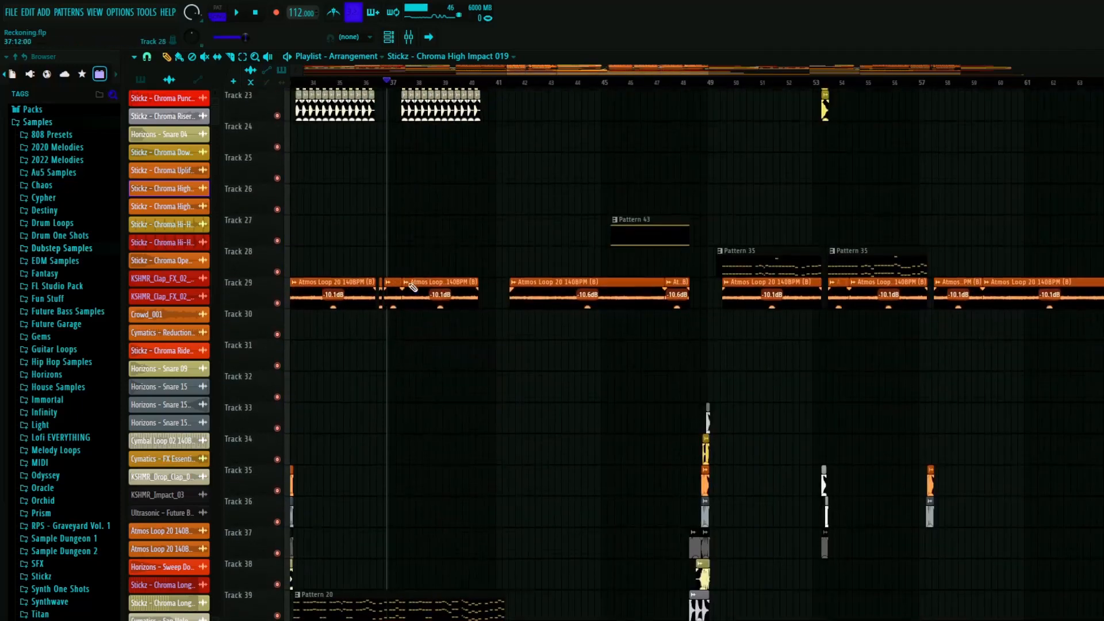
{"action": "scroll", "coordinate": [411, 294], "scroll_direction": "down", "scroll_amount": 8}
{"action": "scroll", "coordinate": [414, 387], "scroll_direction": "up", "scroll_amount": 3}
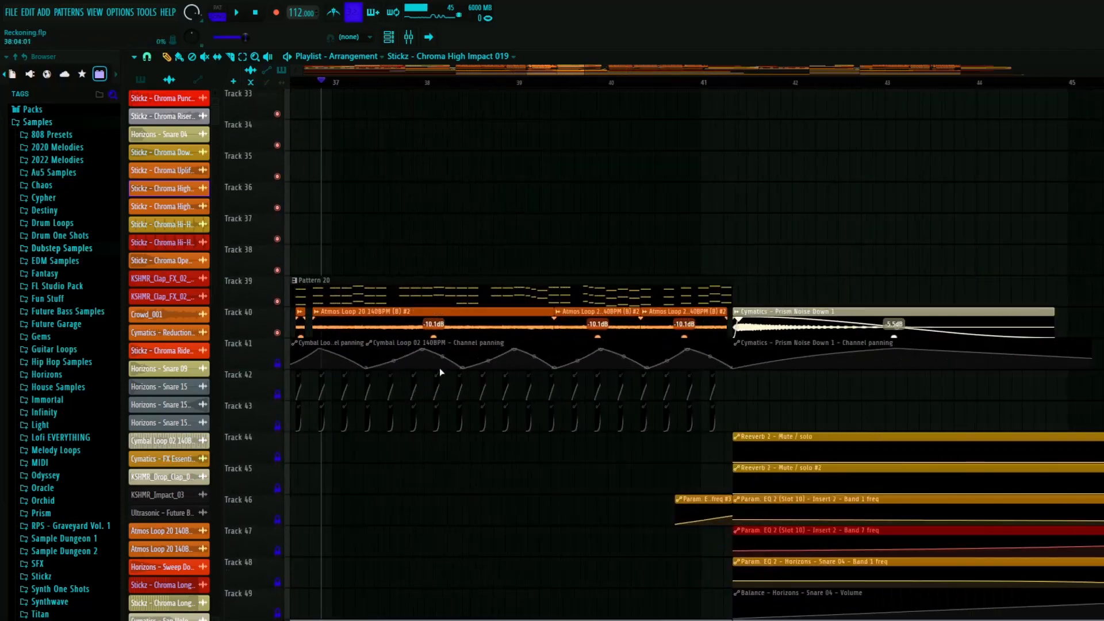
{"action": "scroll", "coordinate": [449, 322], "scroll_direction": "down", "scroll_amount": 2}
{"action": "scroll", "coordinate": [409, 283], "scroll_direction": "down", "scroll_amount": 2}
{"action": "scroll", "coordinate": [613, 298], "scroll_direction": "up", "scroll_amount": 4}
{"action": "scroll", "coordinate": [612, 298], "scroll_direction": "up", "scroll_amount": 6}
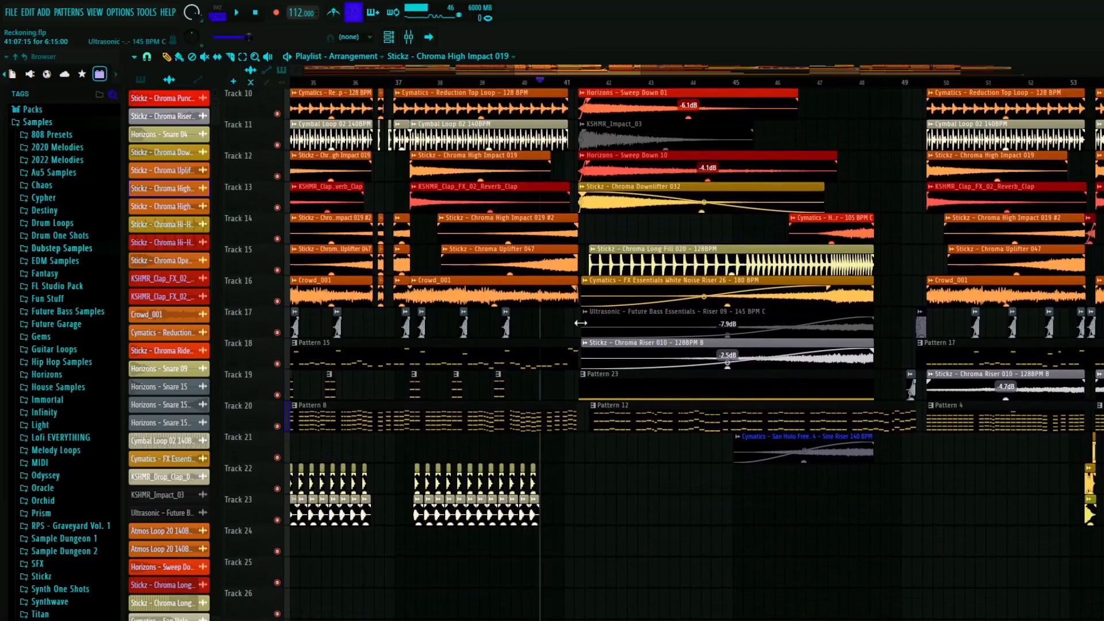
- Play the transition from the end of the drop at bar 40 into the section after bar 41
{"action": "scroll", "coordinate": [581, 324], "scroll_direction": "up", "scroll_amount": 3}
{"action": "scroll", "coordinate": [553, 364], "scroll_direction": "up", "scroll_amount": 5}
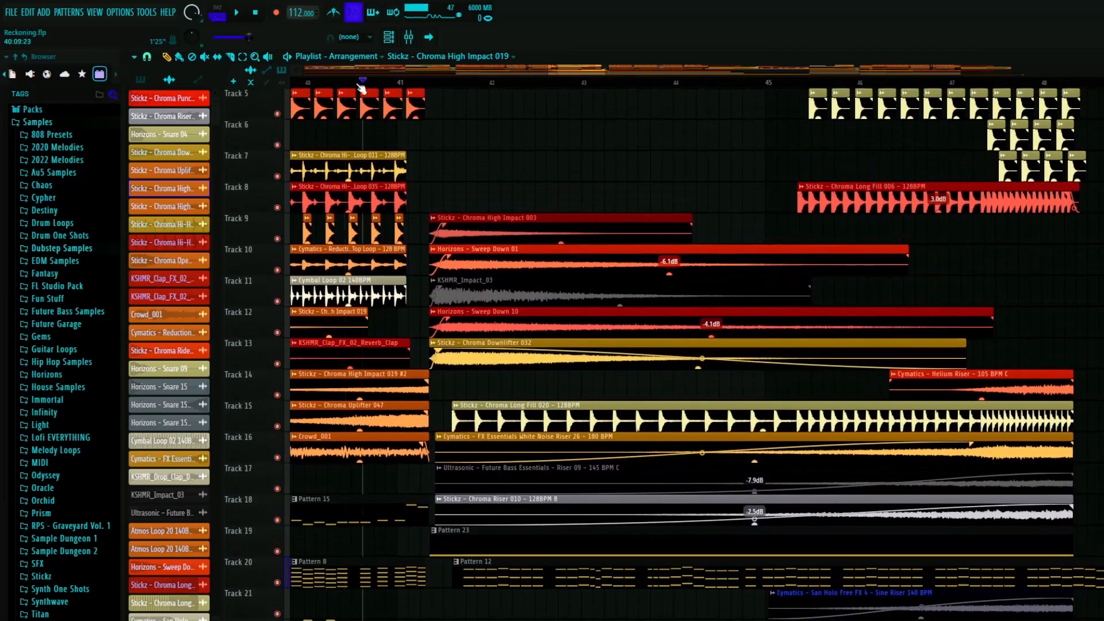
{"action": "key", "text": "space"}
{"action": "scroll", "coordinate": [419, 380], "scroll_direction": "up", "scroll_amount": 3}
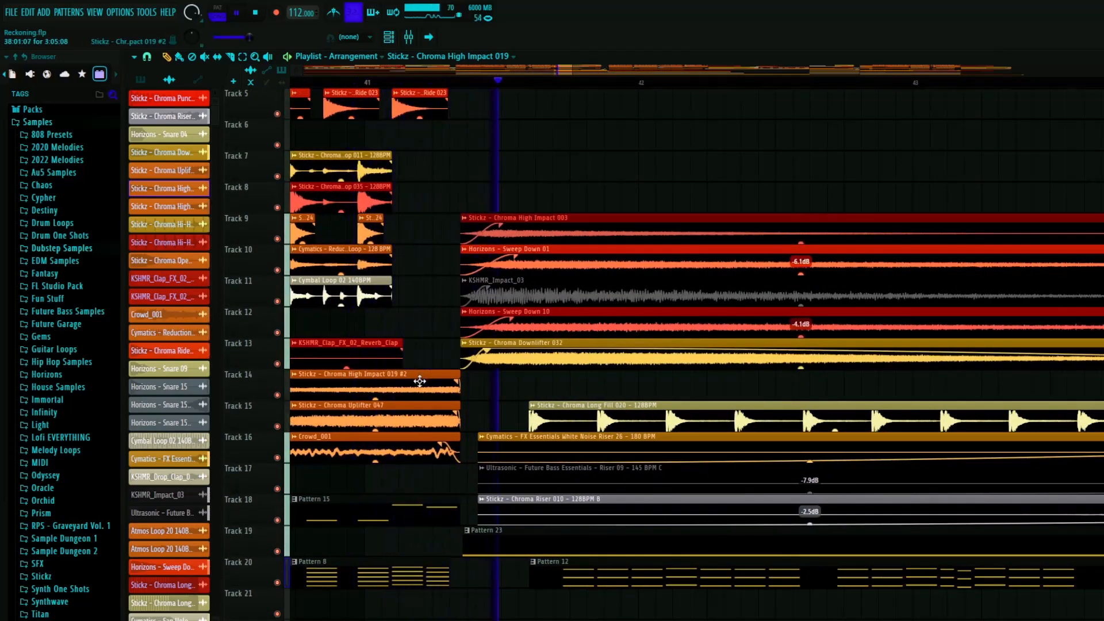
{"action": "scroll", "coordinate": [419, 381], "scroll_direction": "down", "scroll_amount": 6}
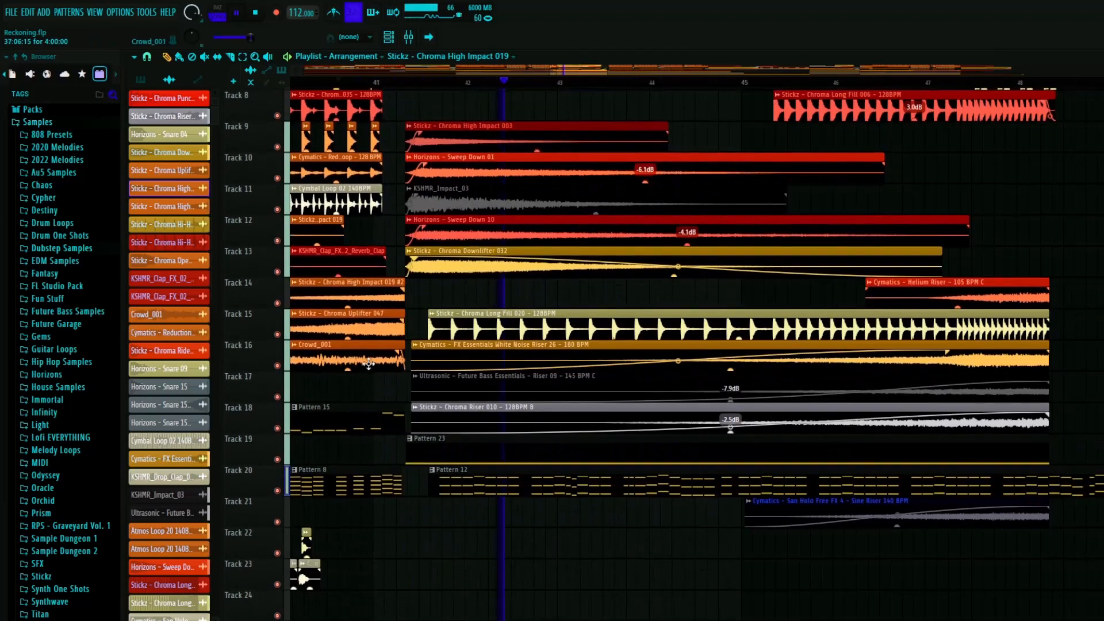
{"action": "key", "text": "space"}
- Solo the impact, sweep-down and downlifter clips on Tracks 9 to 13 after bar 41, play them together, and restore all tracks
{"action": "scroll", "coordinate": [494, 241], "scroll_direction": "up", "scroll_amount": 1}
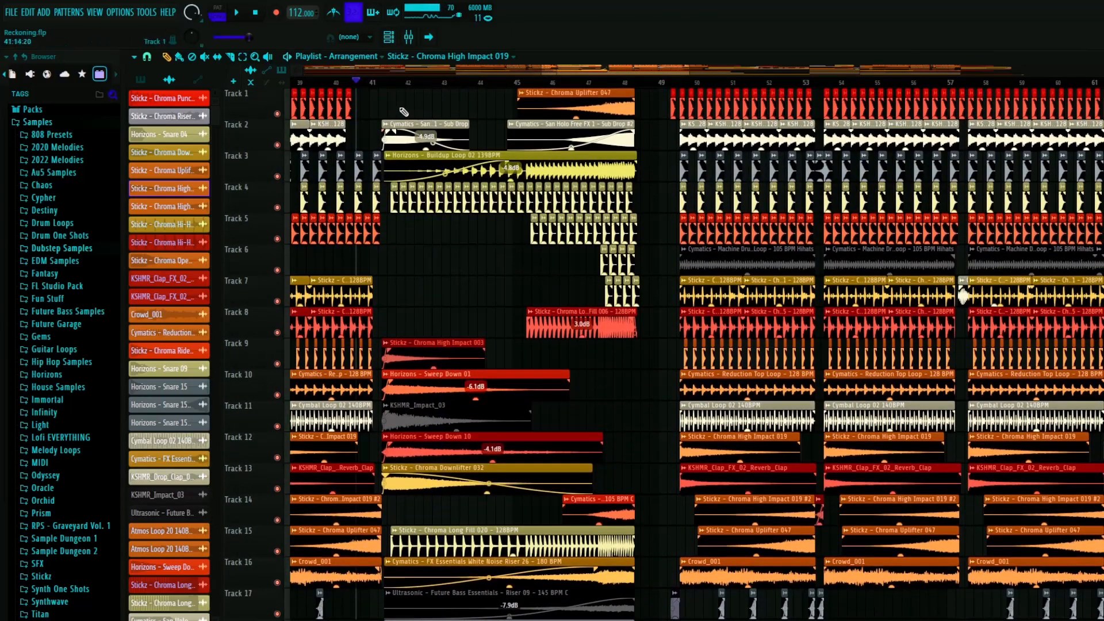
{"action": "scroll", "coordinate": [393, 395], "scroll_direction": "up", "scroll_amount": 6}
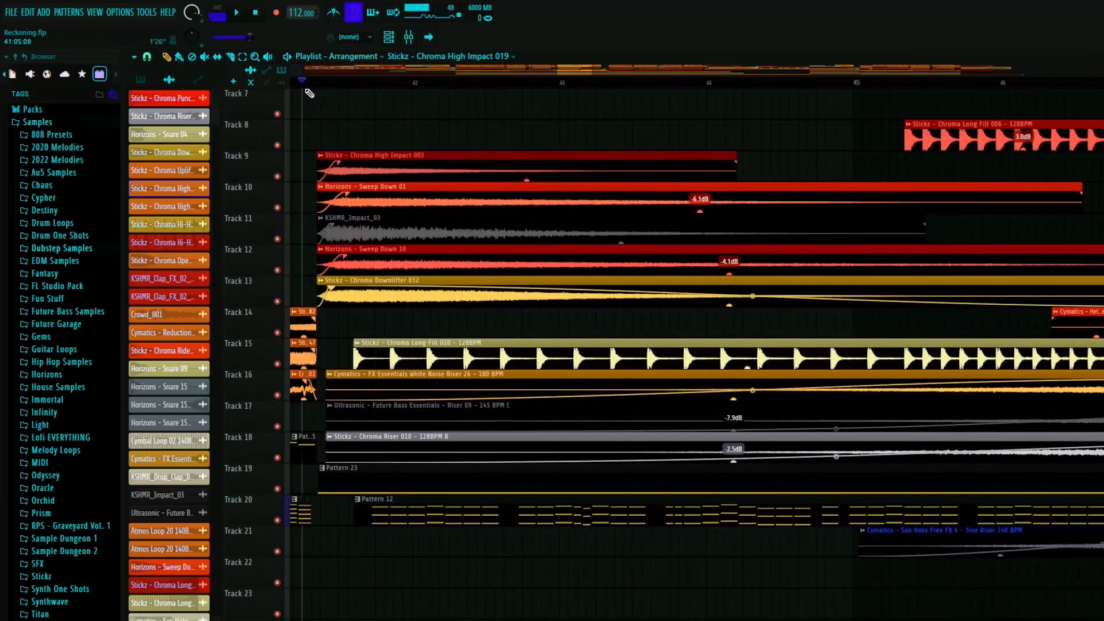
{"action": "right_click", "coordinate": [279, 177]}
{"action": "left_click", "coordinate": [278, 207]}
{"action": "key", "text": "space"}
{"action": "left_click", "coordinate": [278, 239]}
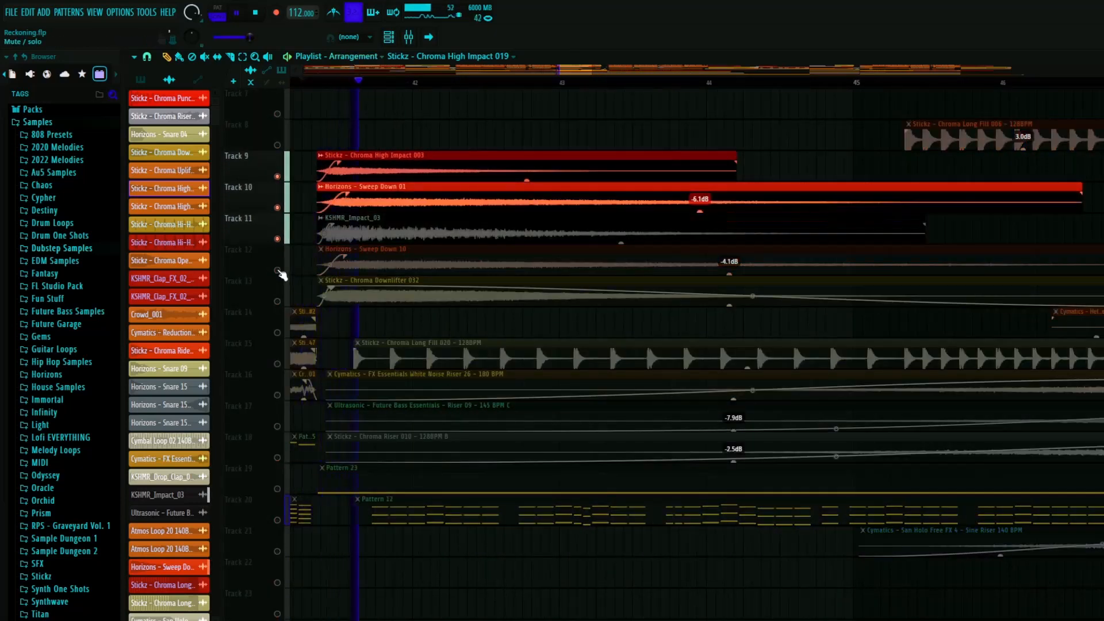
{"action": "key", "text": "space"}
{"action": "left_click", "coordinate": [278, 271]}
{"action": "left_click", "coordinate": [277, 302]}
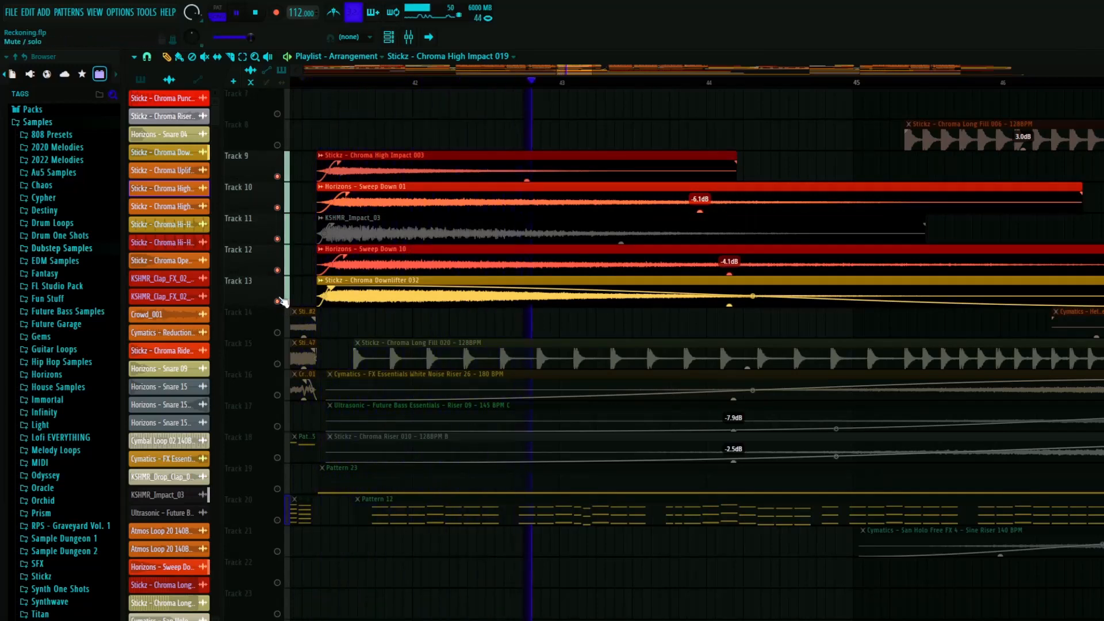
{"action": "right_click", "coordinate": [278, 302]}
{"action": "right_click", "coordinate": [278, 303]}
{"action": "key", "text": "space"}
- Review the buildup drums and sub drops on the upper tracks and play the buildup towards bar 44
{"action": "scroll", "coordinate": [451, 232], "scroll_direction": "down", "scroll_amount": 6}
{"action": "scroll", "coordinate": [350, 150], "scroll_direction": "up", "scroll_amount": 5}
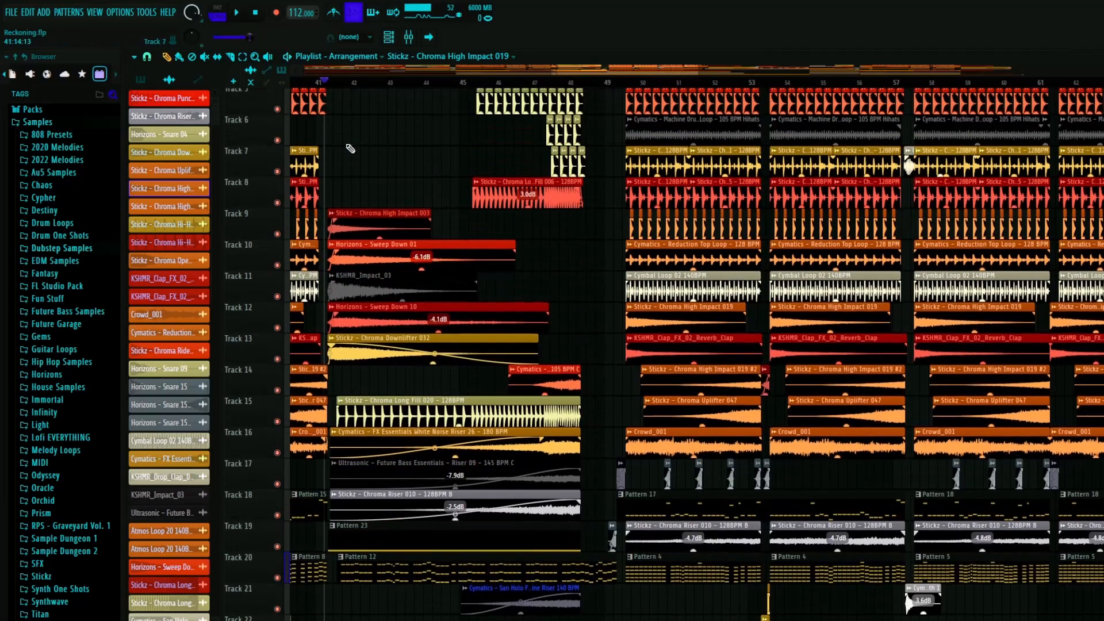
{"action": "scroll", "coordinate": [422, 243], "scroll_direction": "up", "scroll_amount": 1}
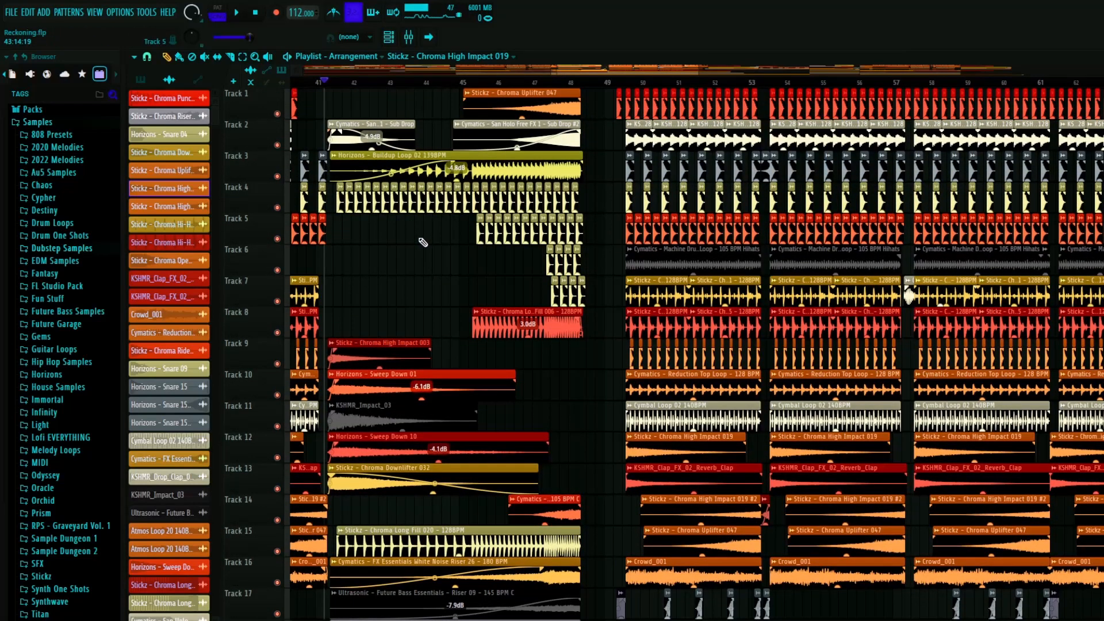
{"action": "scroll", "coordinate": [361, 132], "scroll_direction": "up", "scroll_amount": 4}
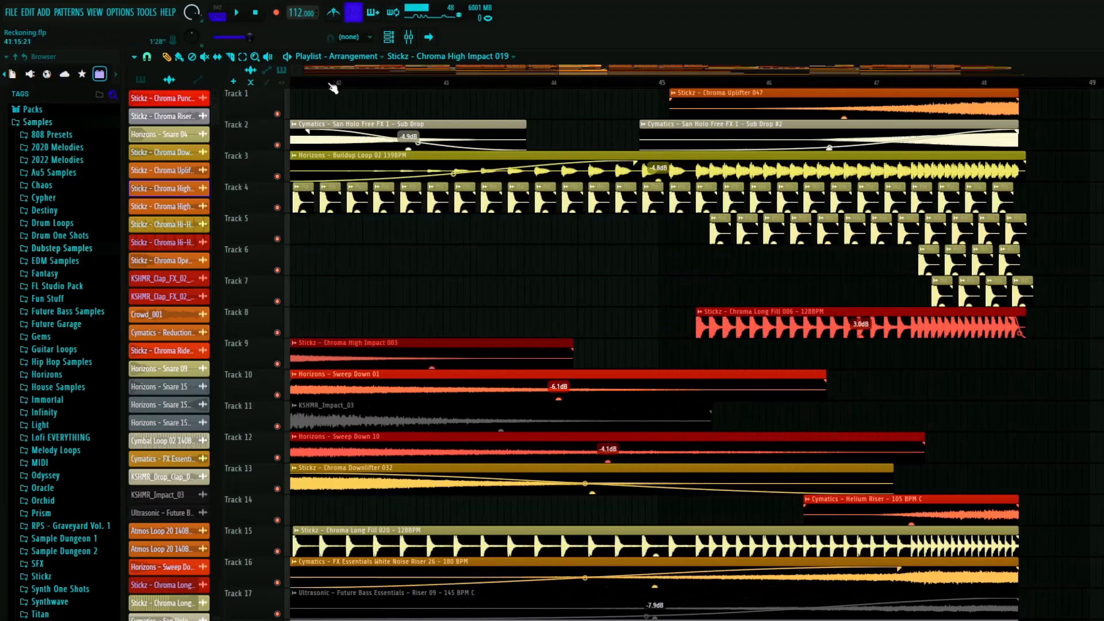
{"action": "key", "text": "space"}
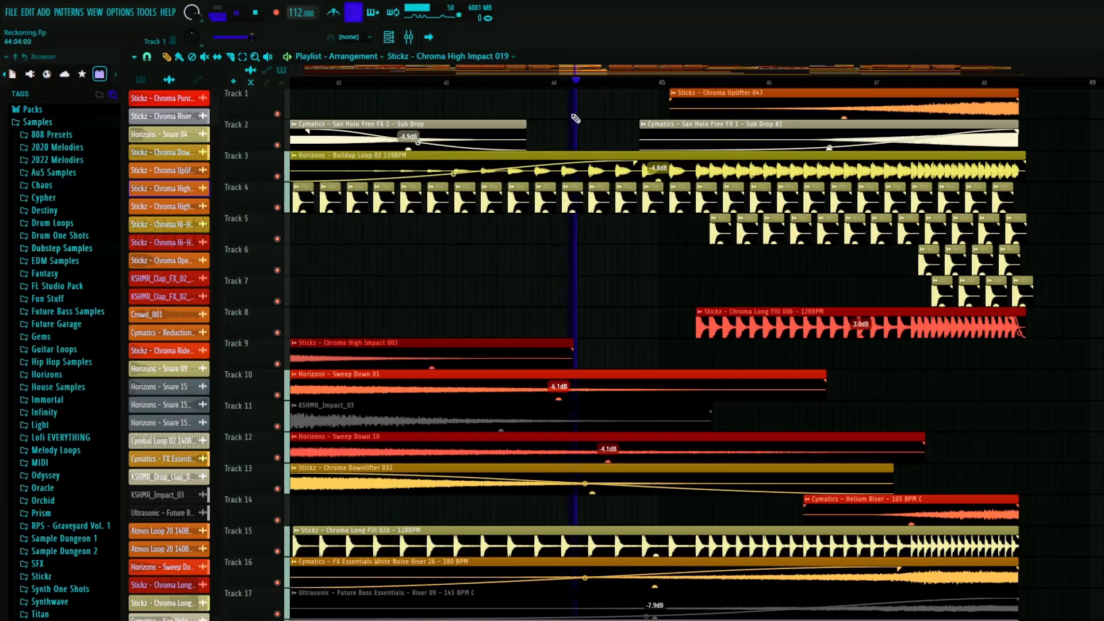
{"action": "key", "text": "space"}
- Examine the buildup's risers, patterns, atmos loops, and reverb and EQ automation between bars 41 and 49
{"action": "scroll", "coordinate": [578, 434], "scroll_direction": "down", "scroll_amount": 7}
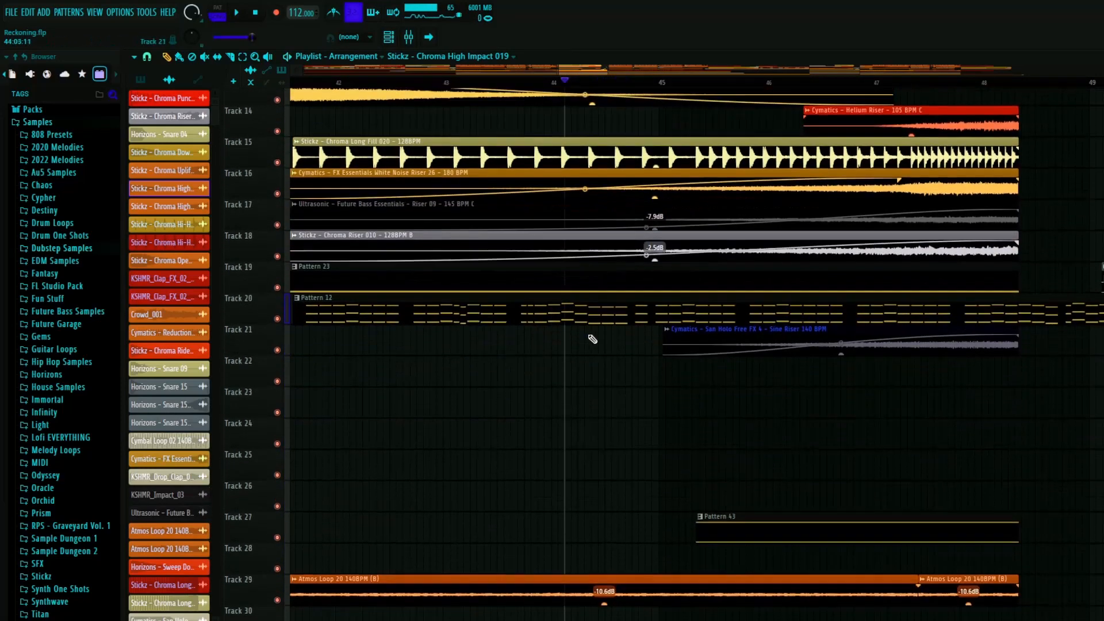
{"action": "scroll", "coordinate": [521, 311], "scroll_direction": "down", "scroll_amount": 3}
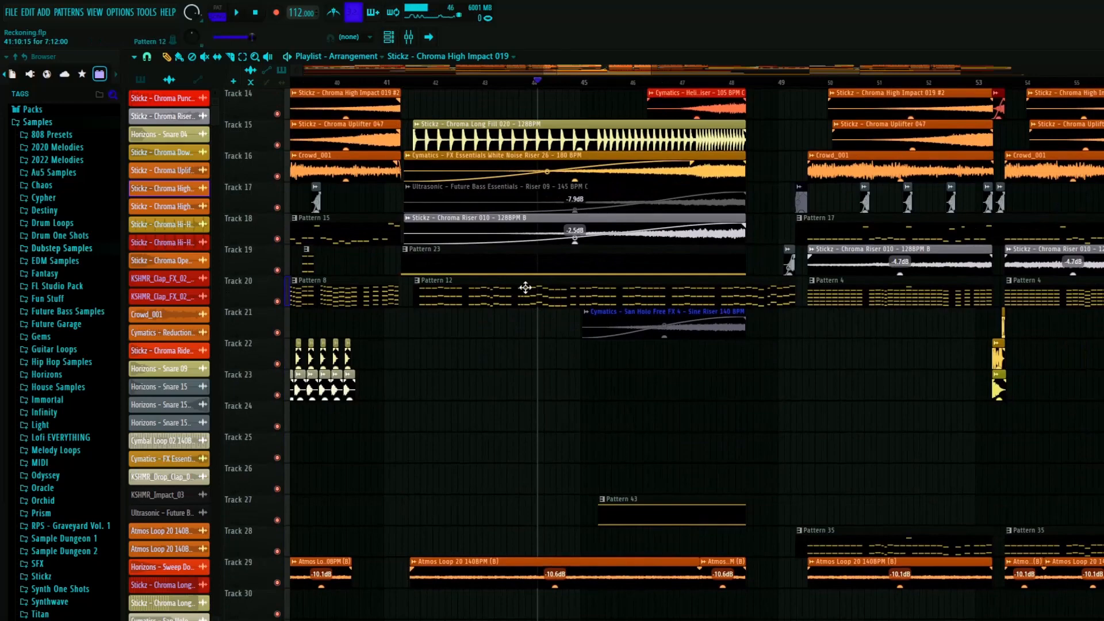
{"action": "scroll", "coordinate": [539, 303], "scroll_direction": "down", "scroll_amount": 6}
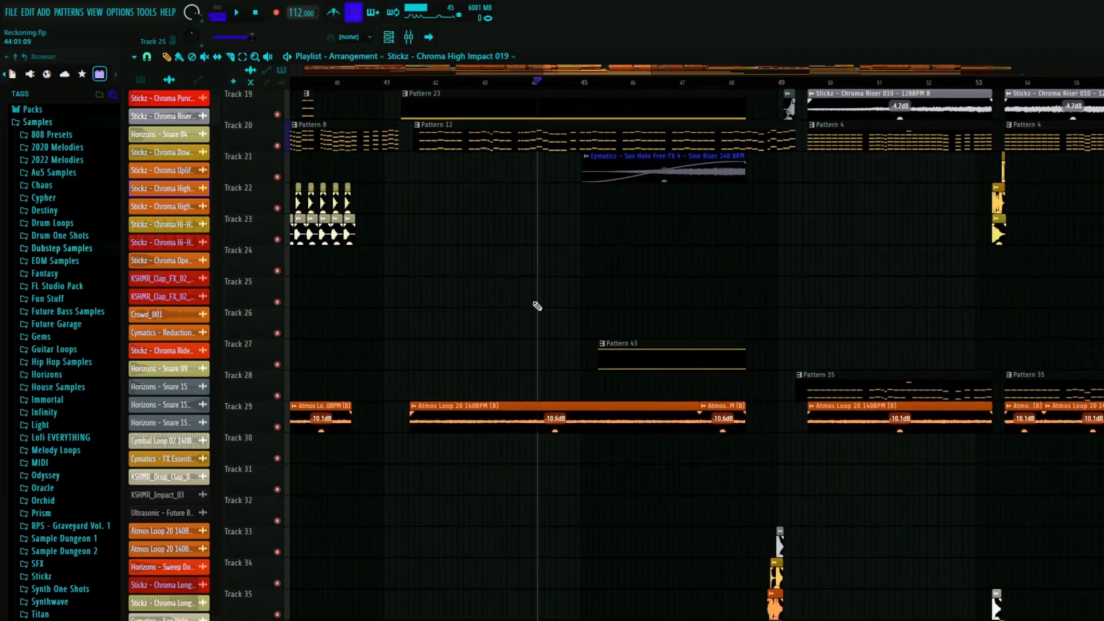
{"action": "scroll", "coordinate": [516, 353], "scroll_direction": "down", "scroll_amount": 8}
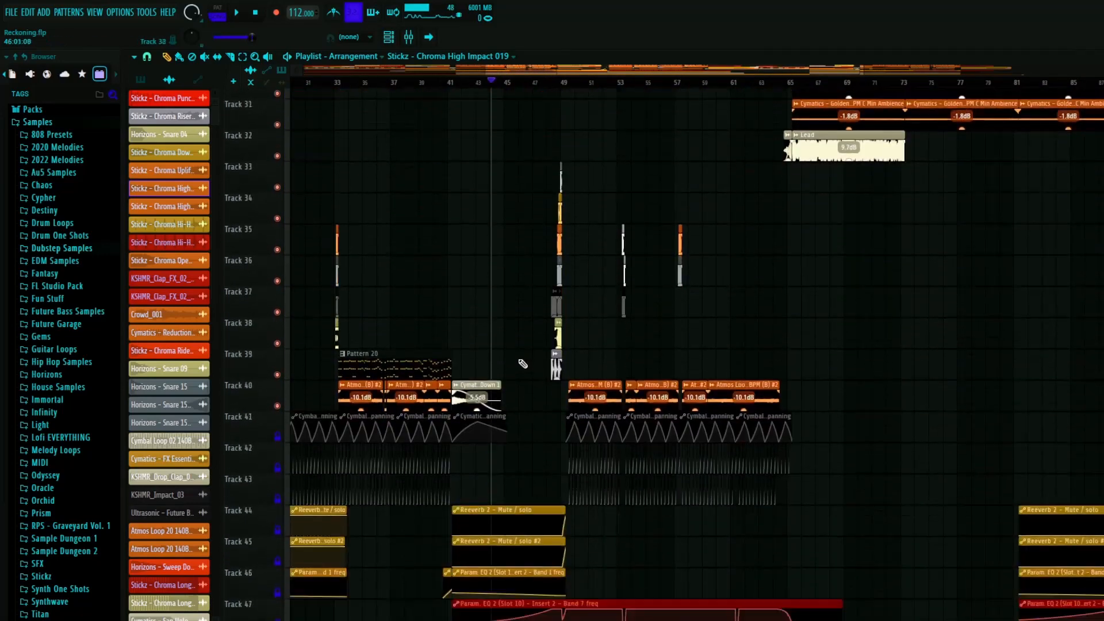
{"action": "scroll", "coordinate": [518, 387], "scroll_direction": "down", "scroll_amount": 6}
{"action": "scroll", "coordinate": [517, 402], "scroll_direction": "up", "scroll_amount": 6}
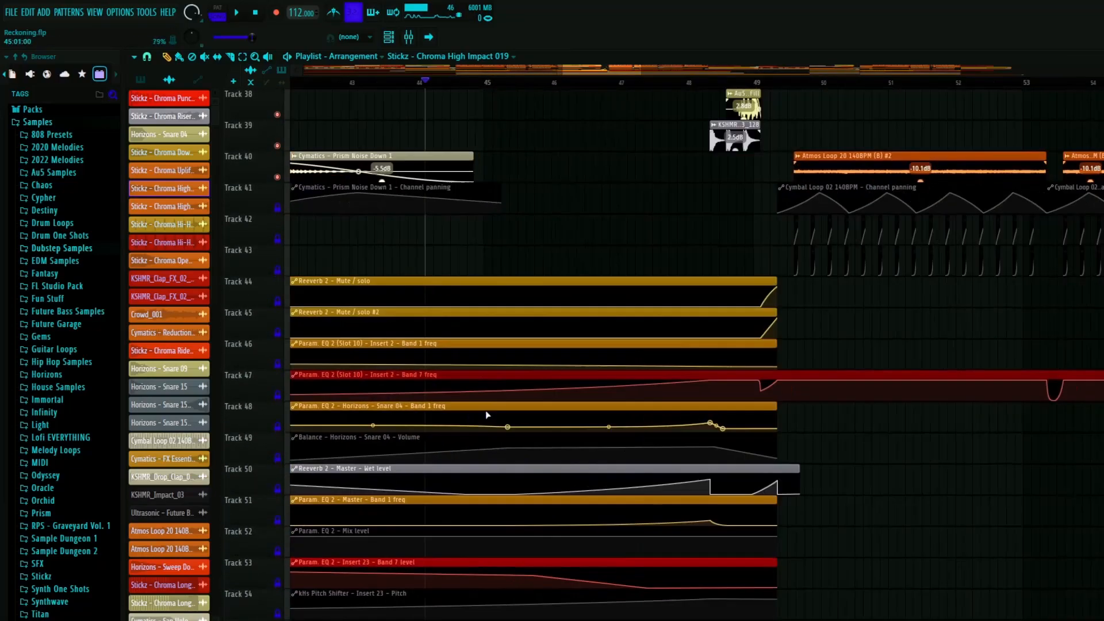
{"action": "scroll", "coordinate": [510, 428], "scroll_direction": "up", "scroll_amount": 15}
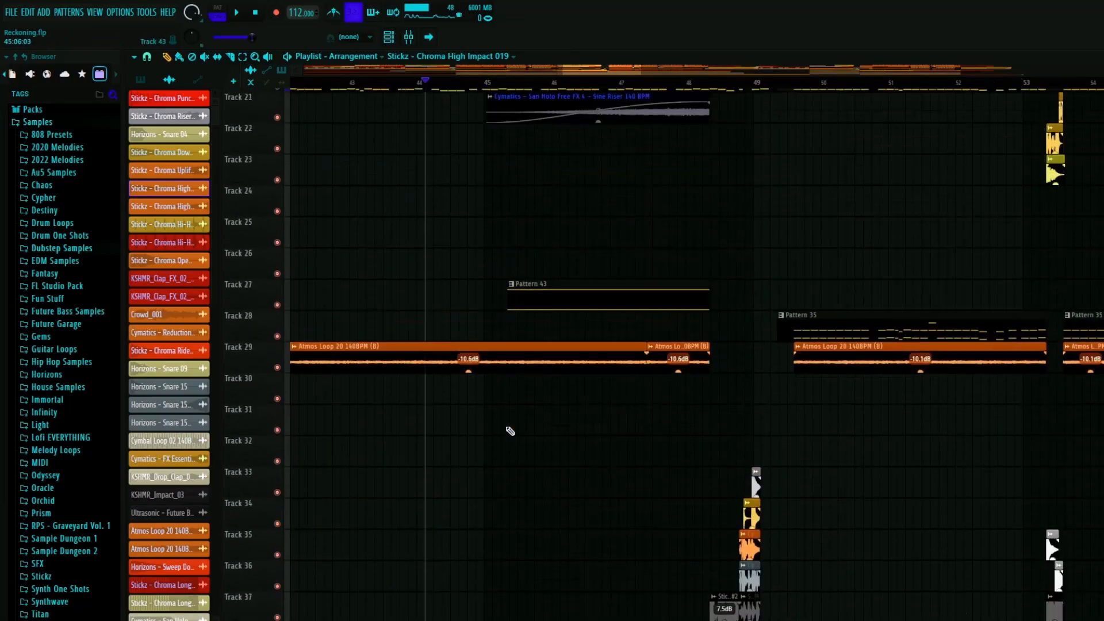
{"action": "scroll", "coordinate": [517, 403], "scroll_direction": "down", "scroll_amount": 10}
{"action": "scroll", "coordinate": [479, 344], "scroll_direction": "up", "scroll_amount": 3}
{"action": "scroll", "coordinate": [479, 345], "scroll_direction": "up", "scroll_amount": 10}
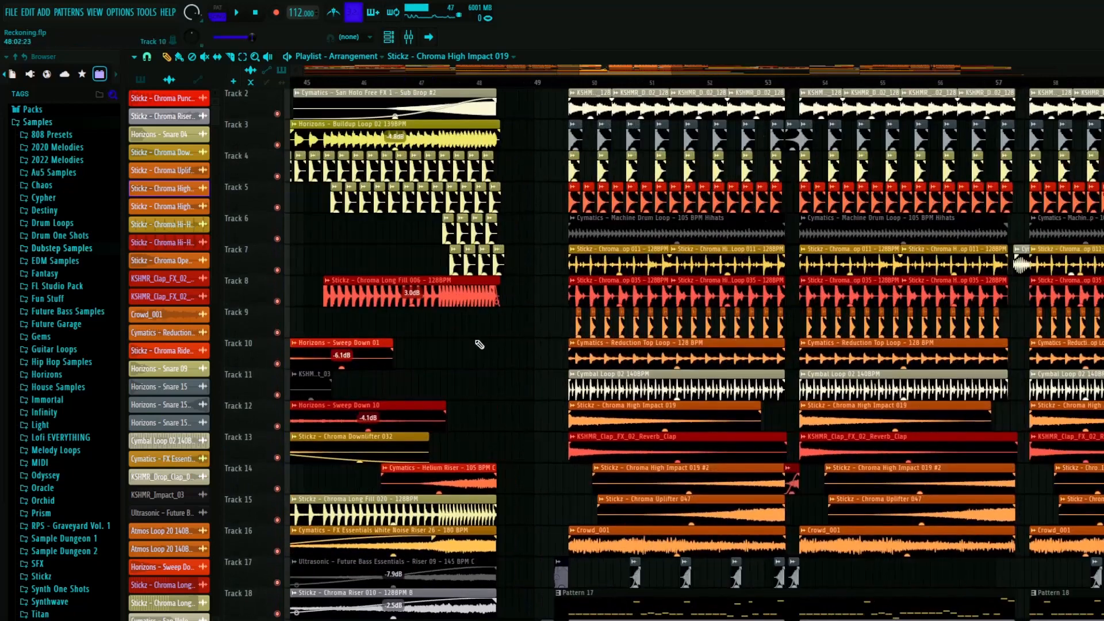
- Play the end of the buildup from bar 47 into the second drop and check the fill clips around bar 49
{"action": "scroll", "coordinate": [479, 260], "scroll_direction": "down", "scroll_amount": 4}
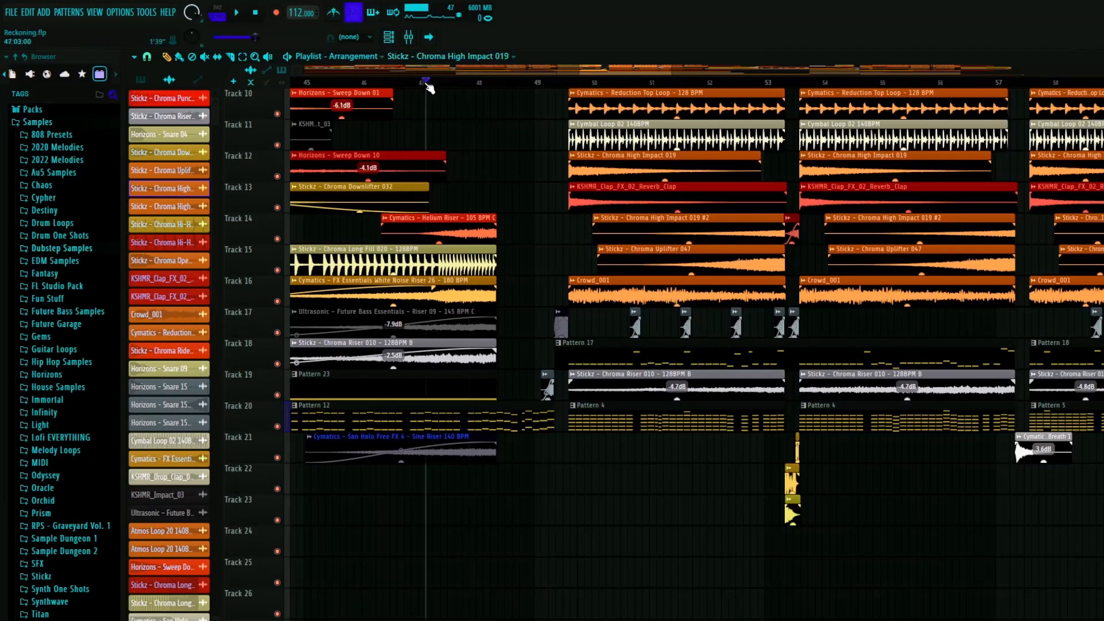
{"action": "key", "text": "space"}
{"action": "scroll", "coordinate": [476, 271], "scroll_direction": "up", "scroll_amount": 3}
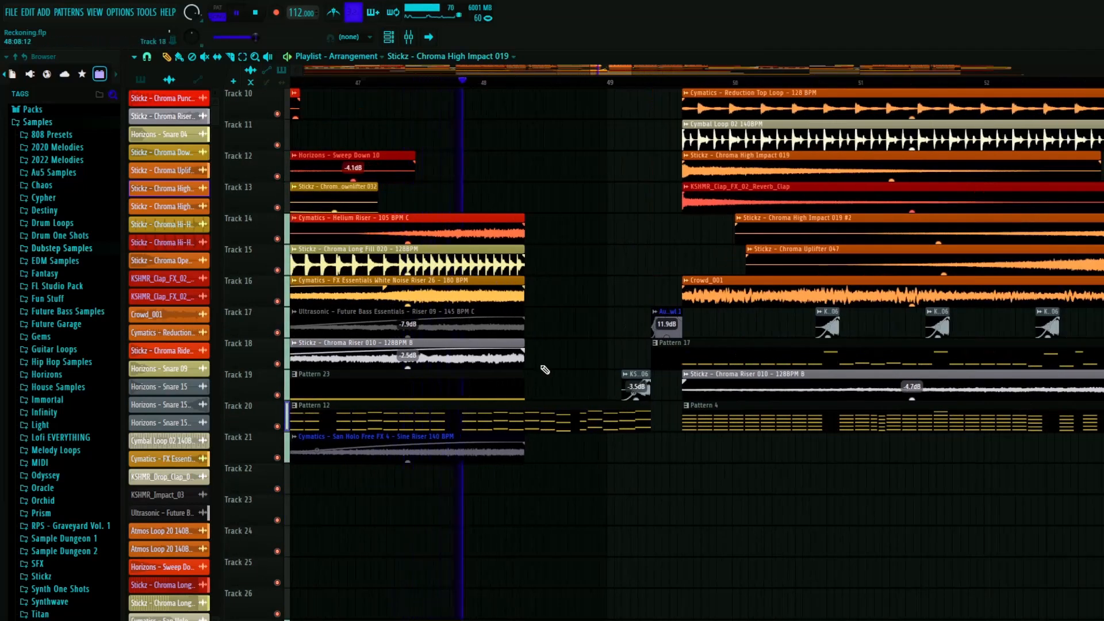
{"action": "scroll", "coordinate": [552, 366], "scroll_direction": "down", "scroll_amount": 4}
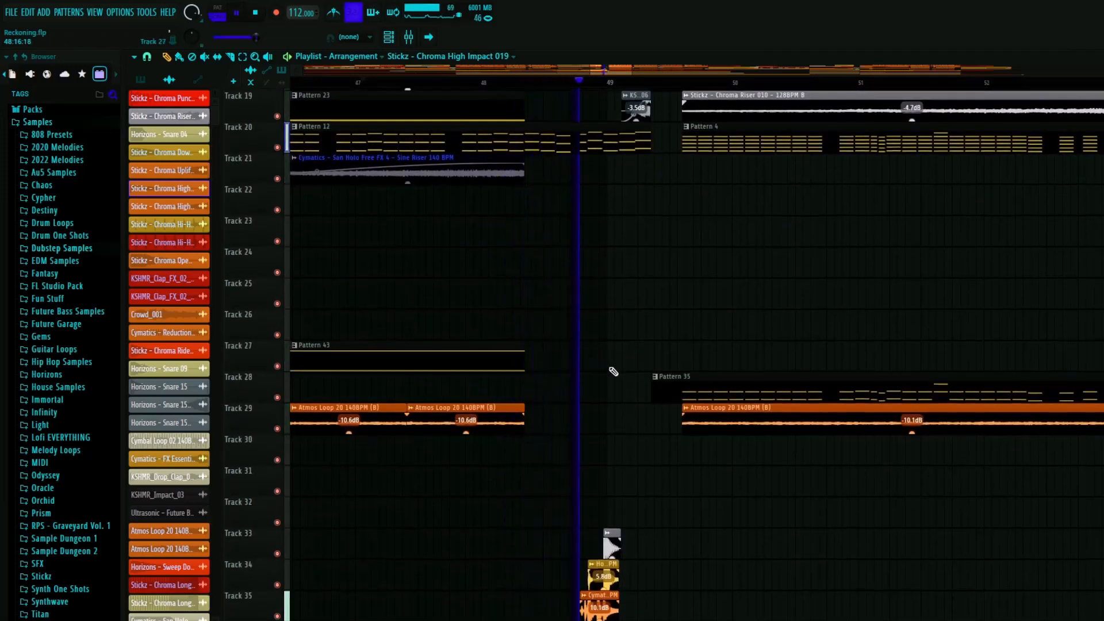
{"action": "scroll", "coordinate": [609, 365], "scroll_direction": "up", "scroll_amount": 4}
{"action": "key", "text": "space"}
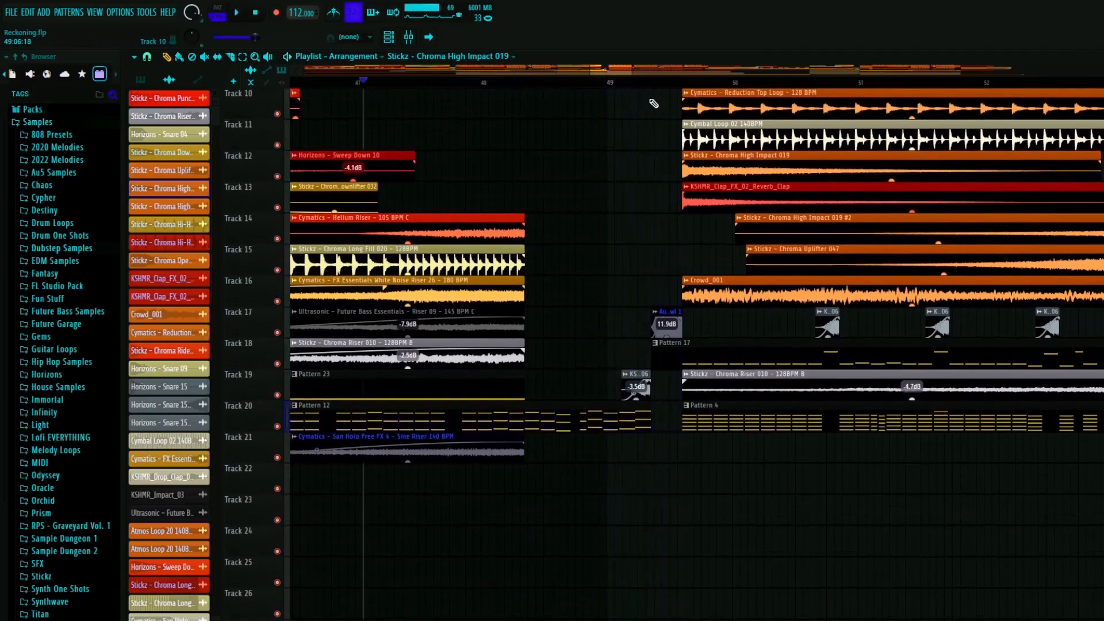
{"action": "scroll", "coordinate": [661, 346], "scroll_direction": "up", "scroll_amount": 4}
{"action": "key", "text": "space"}
{"action": "key", "text": "space"}
- Solo the Cowbell_Growl 1 clip on Track 17 before bar 50, play it, check its sample settings, and unsolo the track
{"action": "left_click", "coordinate": [574, 84]}
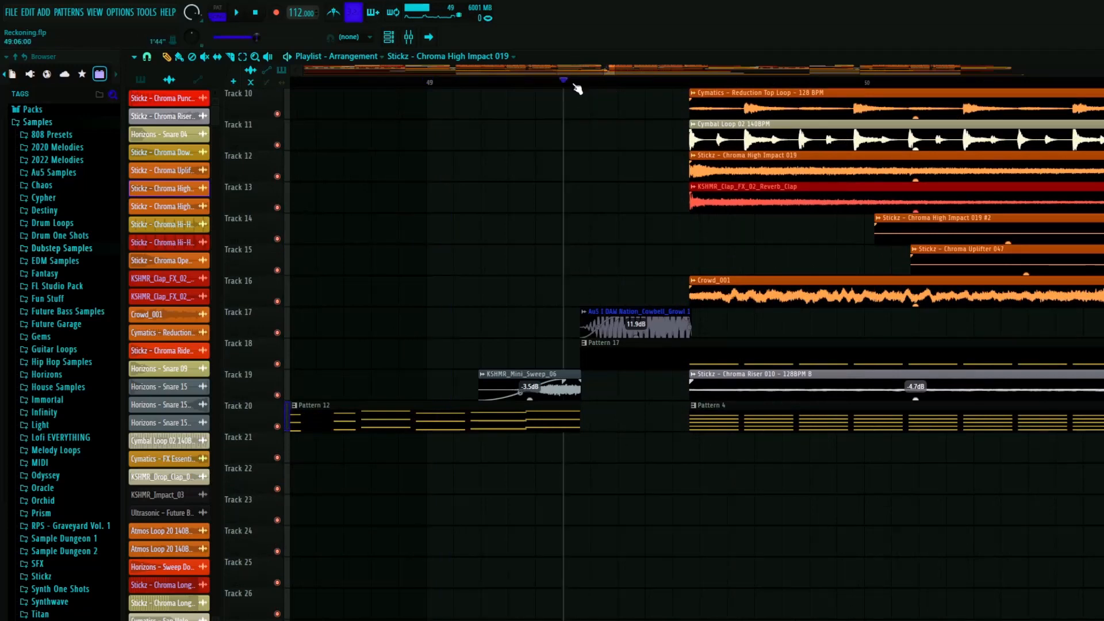
{"action": "right_click", "coordinate": [277, 332]}
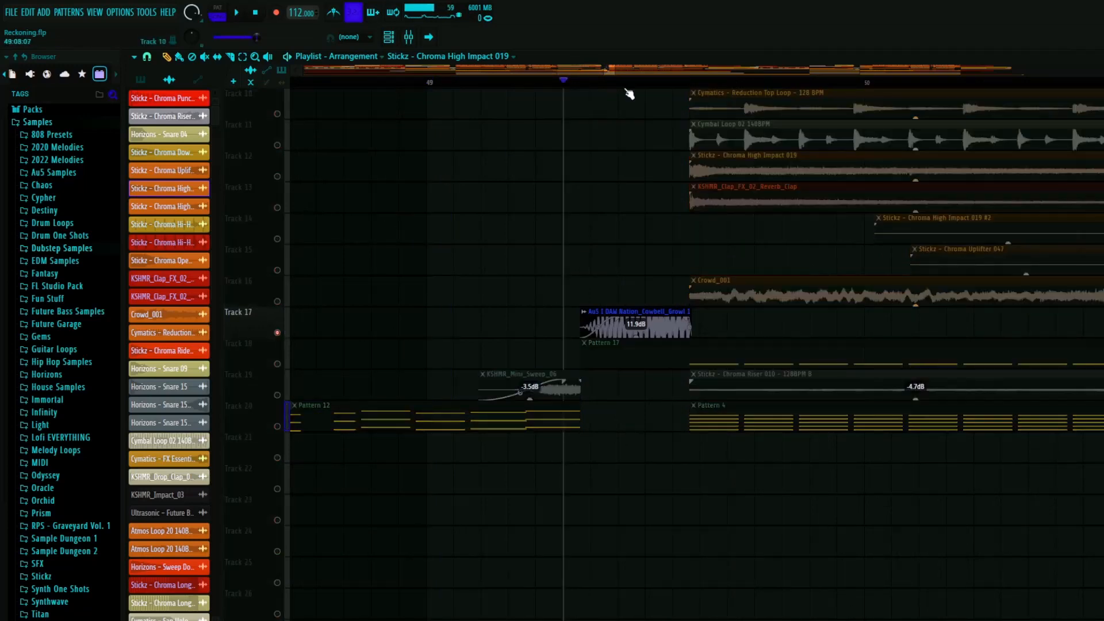
{"action": "left_click", "coordinate": [633, 325]}
{"action": "double_click", "coordinate": [633, 323]}
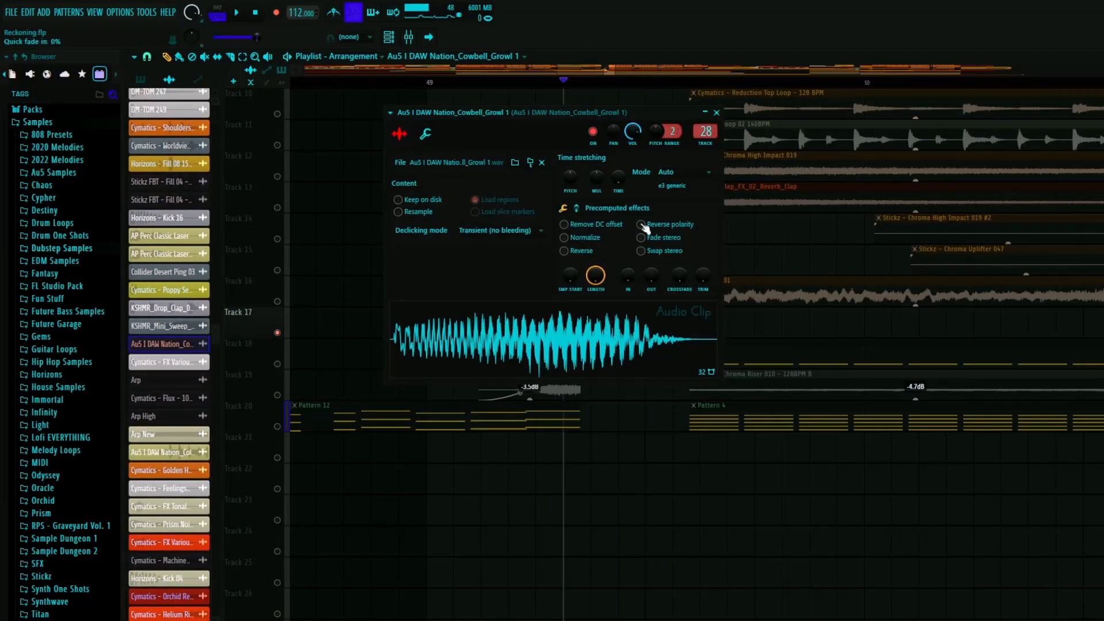
{"action": "left_click", "coordinate": [717, 112]}
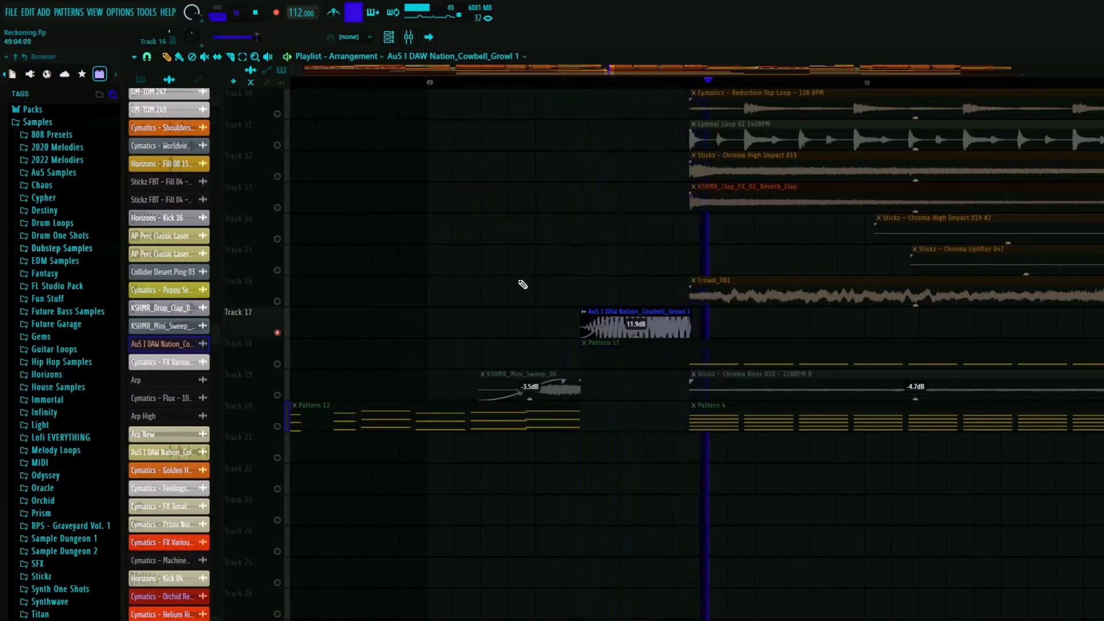
{"action": "right_click", "coordinate": [278, 333]}
- Inspect the Fruity parametric EQ 2 on the Cowbell_Growl 1 mixer insert during playback, then close it and the mixer
{"action": "key", "text": "F6"}
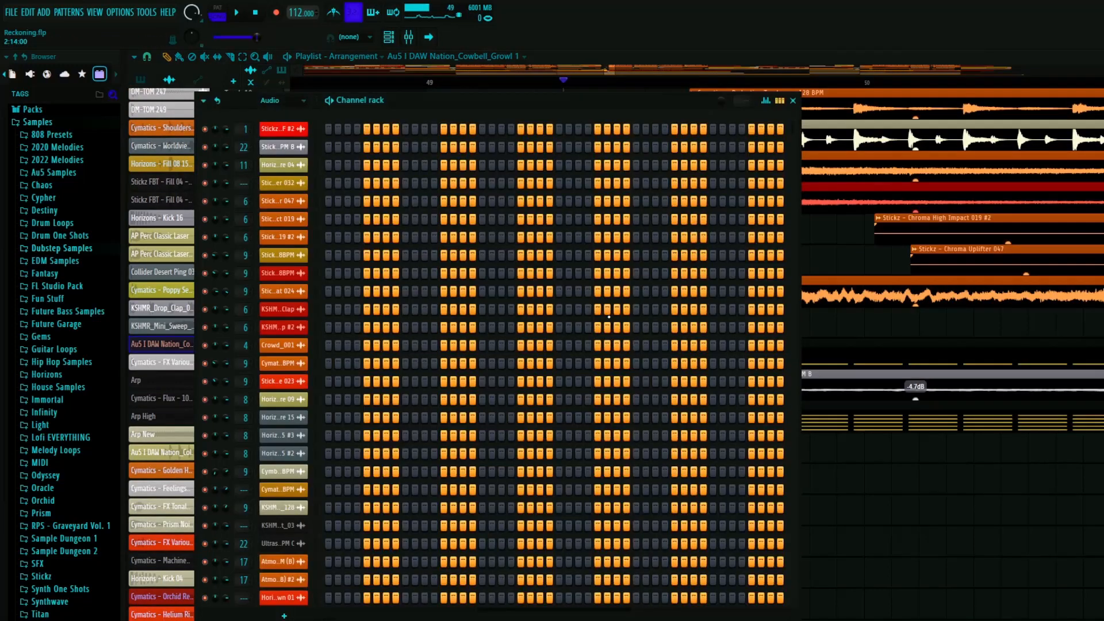
{"action": "key", "text": "F6"}
{"action": "key", "text": "F9"}
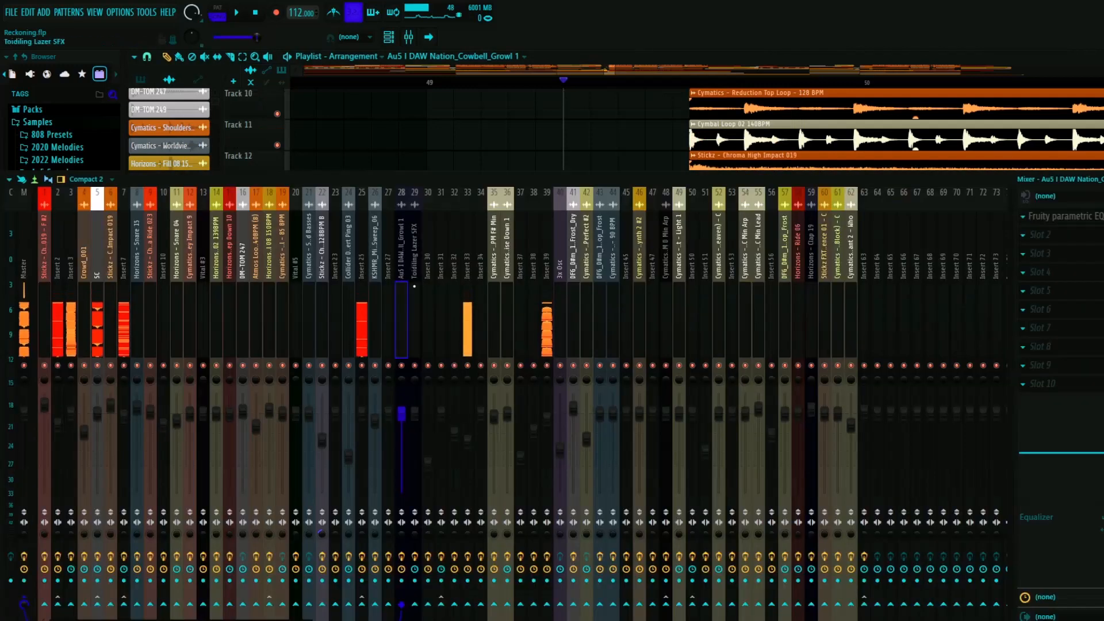
{"action": "left_click", "coordinate": [1064, 216]}
{"action": "key", "text": "space"}
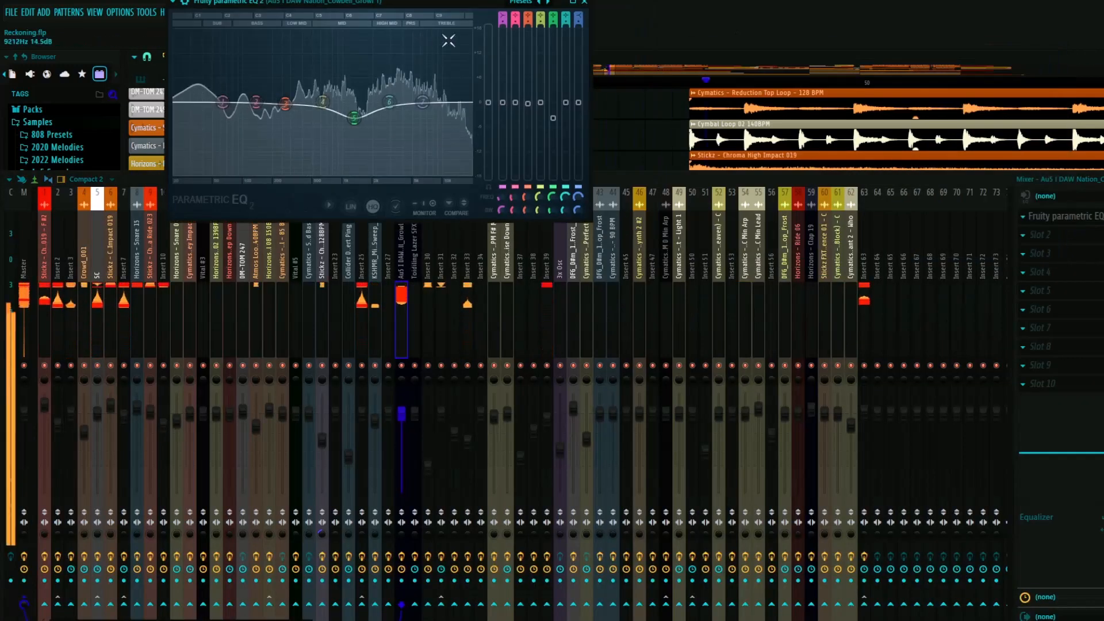
{"action": "left_click", "coordinate": [585, 4]}
{"action": "key", "text": "F9"}
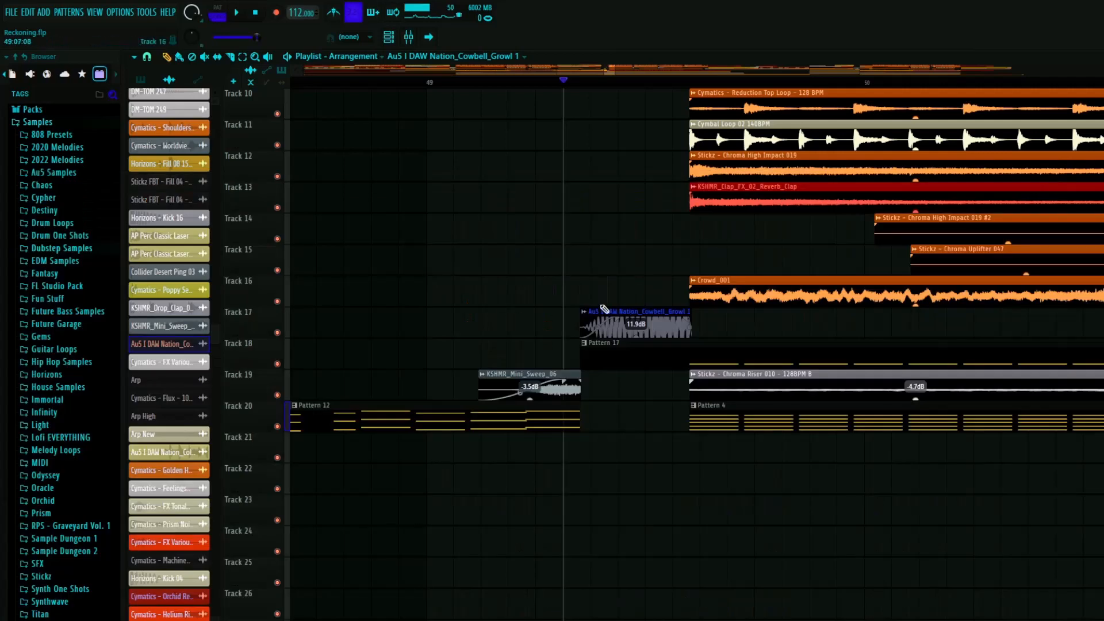
- Examine the drum, loop, fill and pattern layers at the start of the second drop around bars 49 and 50
{"action": "scroll", "coordinate": [631, 365], "scroll_direction": "up", "scroll_amount": 3}
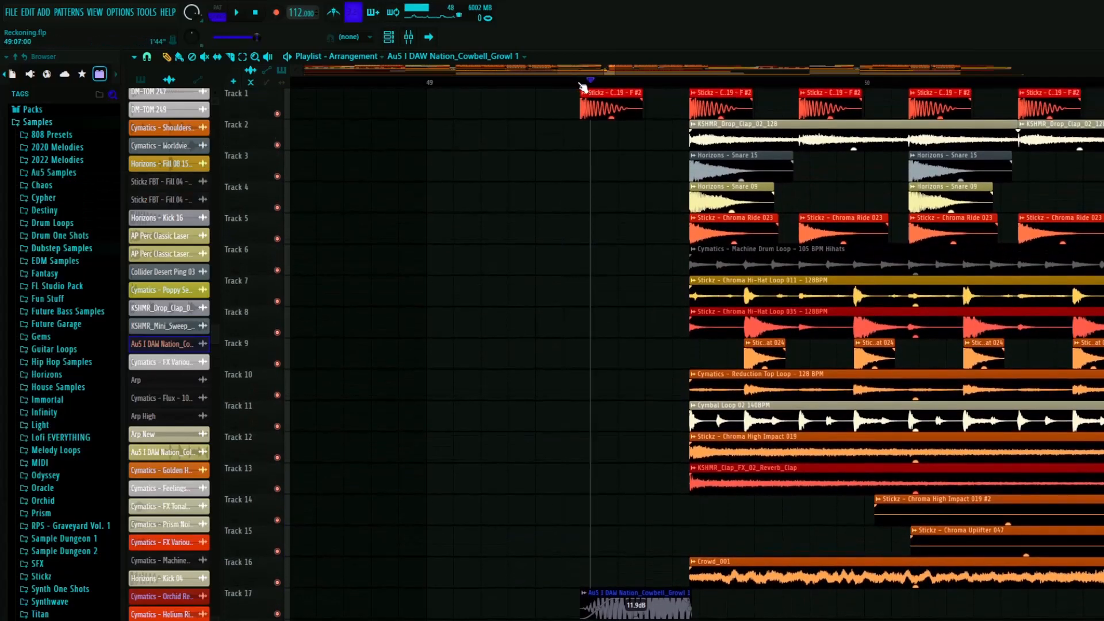
{"action": "key", "text": "space"}
{"action": "scroll", "coordinate": [575, 311], "scroll_direction": "down", "scroll_amount": 20}
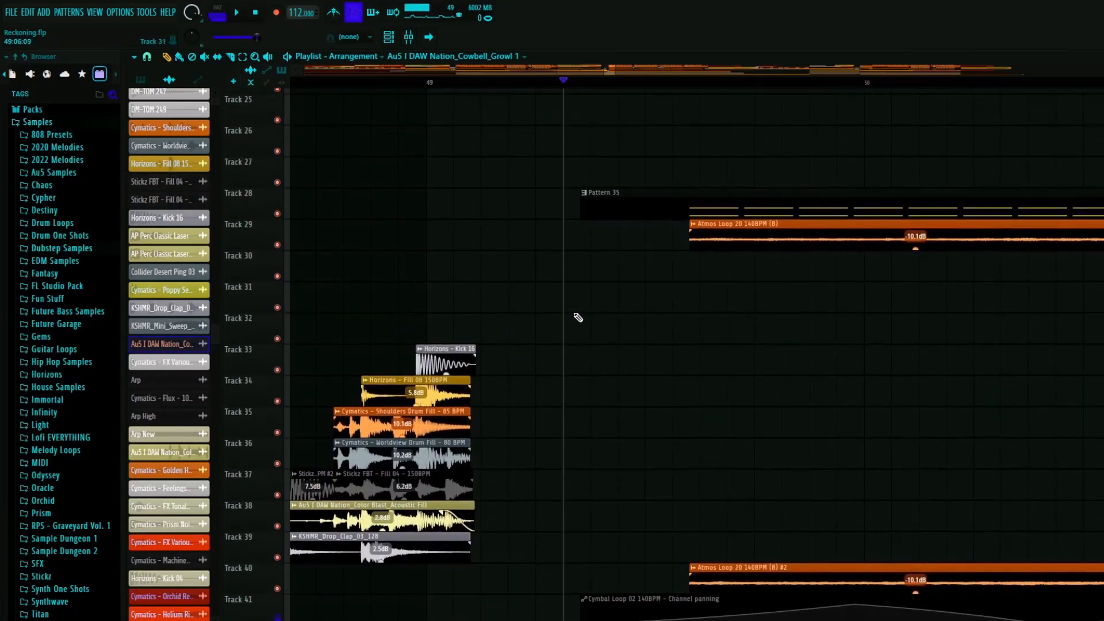
{"action": "scroll", "coordinate": [495, 345], "scroll_direction": "down", "scroll_amount": 8, "text": "ctrl"}
{"action": "scroll", "coordinate": [591, 303], "scroll_direction": "up", "scroll_amount": 9}
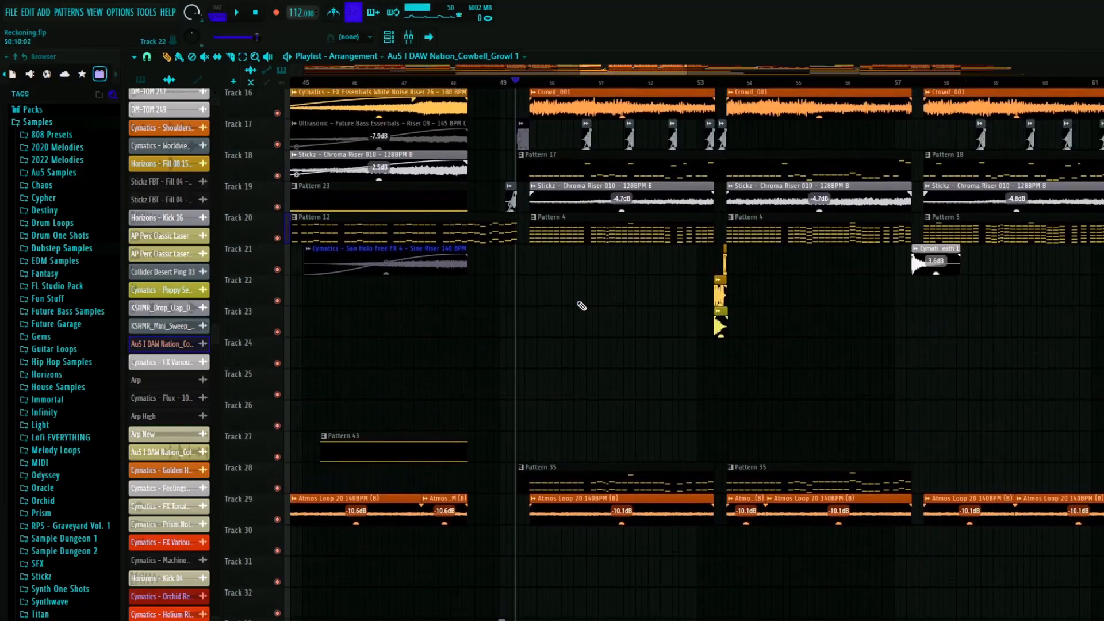
{"action": "scroll", "coordinate": [582, 306], "scroll_direction": "up", "scroll_amount": 6}
{"action": "scroll", "coordinate": [556, 327], "scroll_direction": "up", "scroll_amount": 6, "text": "ctrl"}
{"action": "scroll", "coordinate": [535, 340], "scroll_direction": "down", "scroll_amount": 6}
- Play the opening of the second drop from bar 49 with all tracks active
{"action": "left_click", "coordinate": [321, 81]}
{"action": "key", "text": "space"}
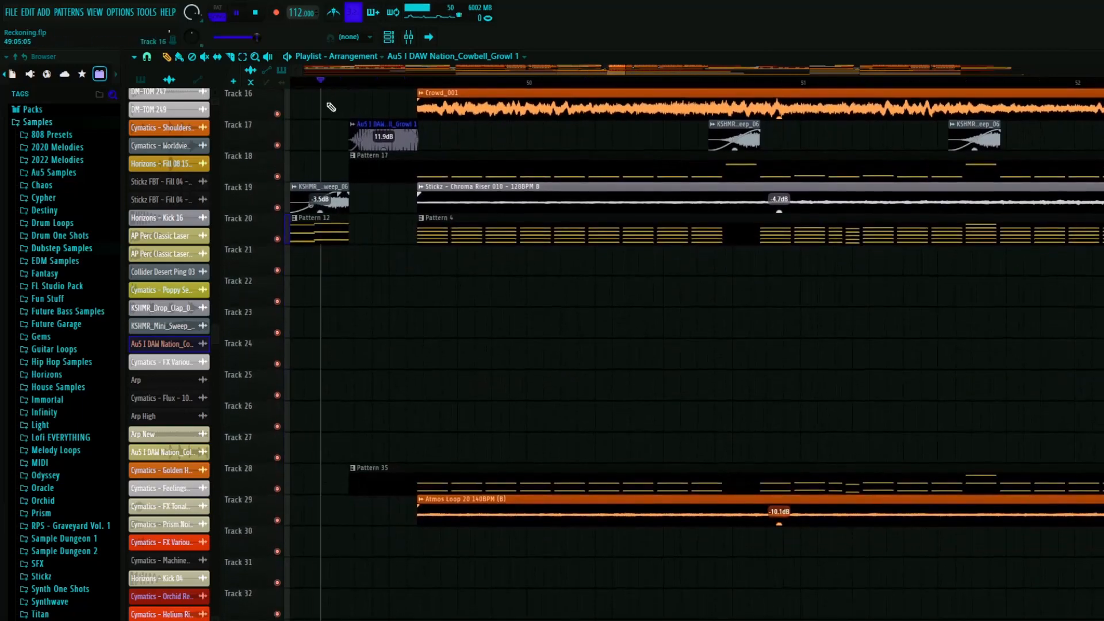
{"action": "scroll", "coordinate": [396, 283], "scroll_direction": "down", "scroll_amount": 4, "text": "ctrl"}
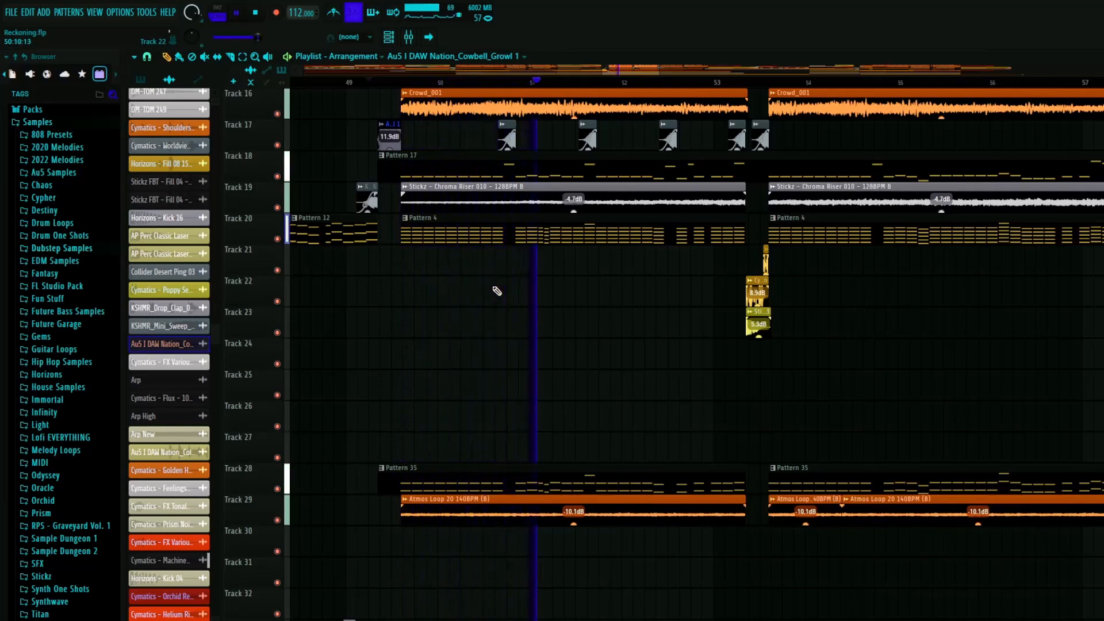
{"action": "scroll", "coordinate": [489, 291], "scroll_direction": "down", "scroll_amount": 12, "text": "ctrl"}
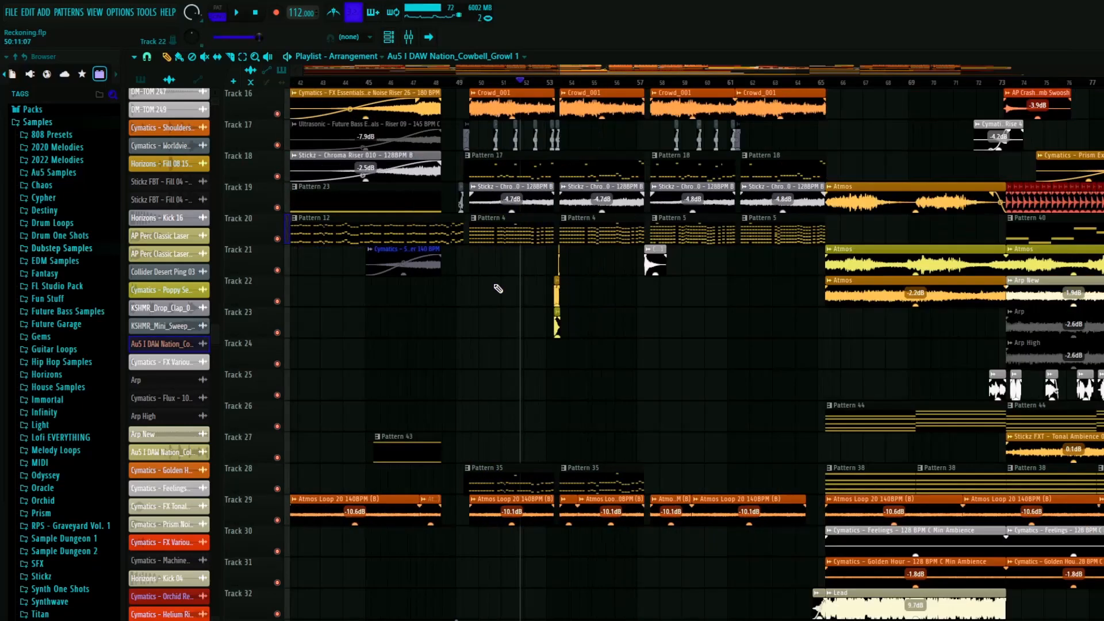
{"action": "key", "text": "space"}
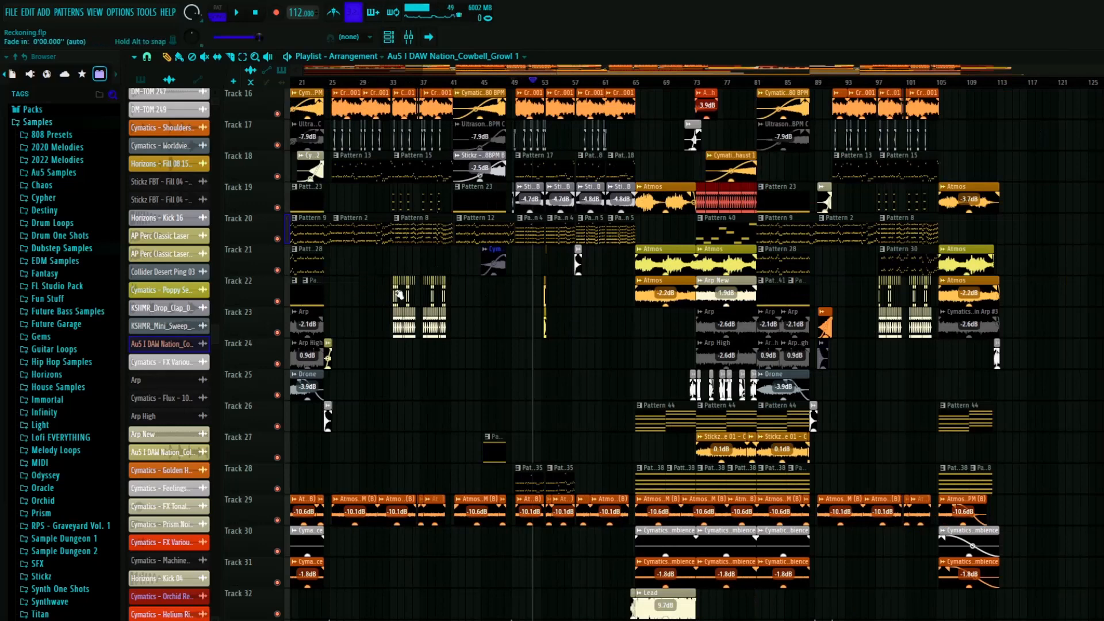
- Play the start of the first drop from bar 25 to compare its Pattern 2 and Pattern 13 layers
{"action": "scroll", "coordinate": [327, 250], "scroll_direction": "up", "scroll_amount": 10, "text": "ctrl"}
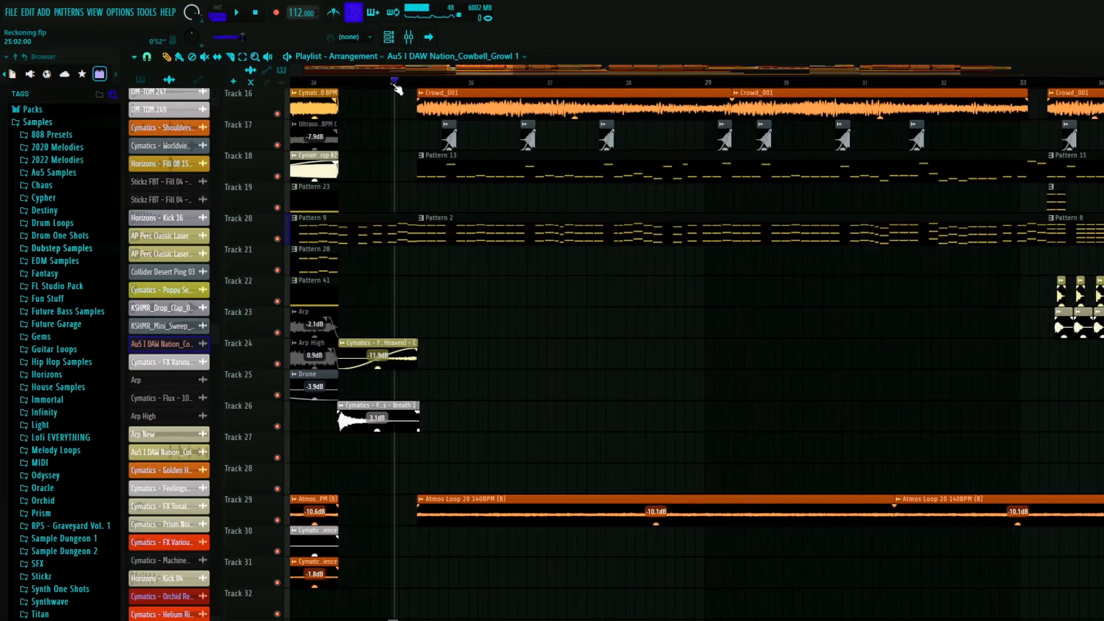
{"action": "key", "text": "space"}
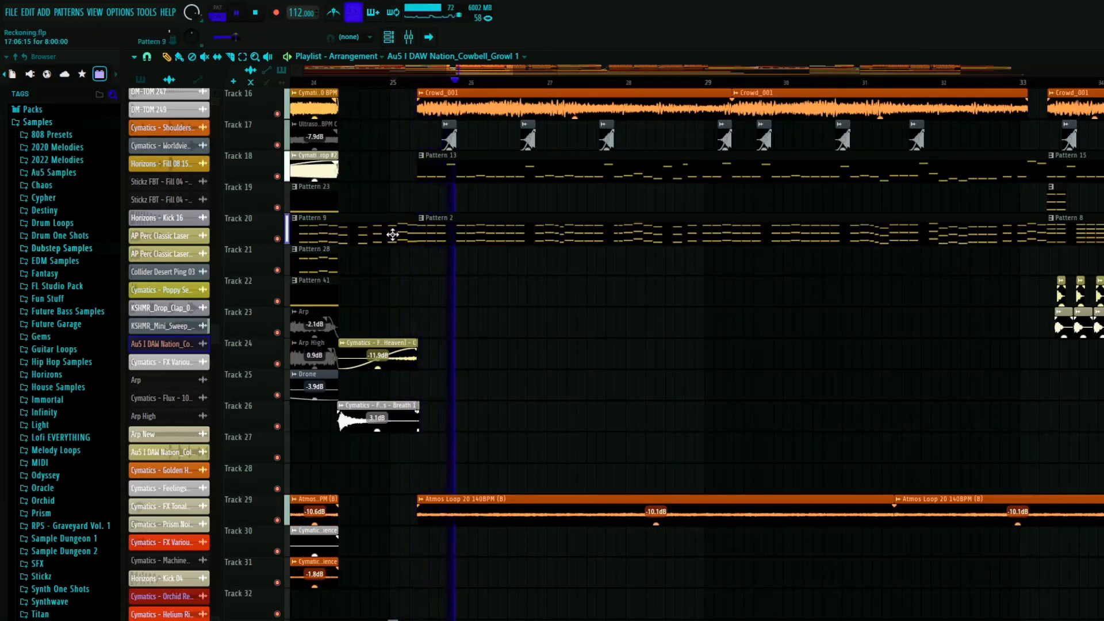
{"action": "key", "text": "space"}
{"action": "scroll", "coordinate": [391, 244], "scroll_direction": "down", "scroll_amount": 8, "text": "ctrl"}
{"action": "scroll", "coordinate": [695, 269], "scroll_direction": "up", "scroll_amount": 7, "text": "ctrl"}
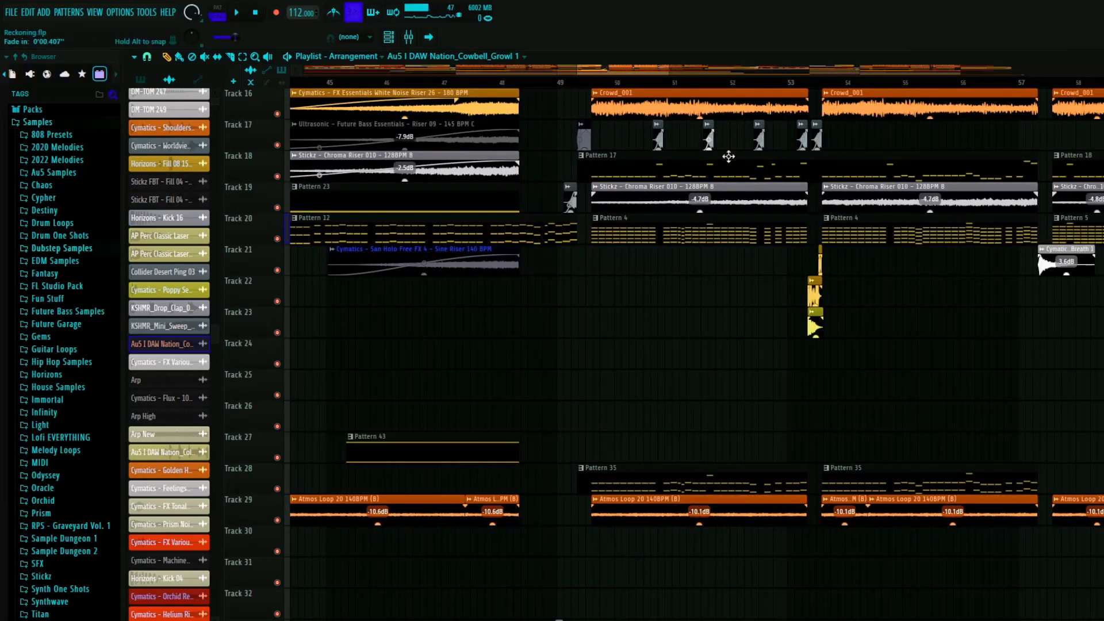
- Play the second drop around bar 51 and check the Pattern 4, Pattern 17 and Pattern 35 layers
{"action": "scroll", "coordinate": [728, 156], "scroll_direction": "up", "scroll_amount": 3, "text": "ctrl"}
{"action": "left_click_drag", "start_coordinate": [371, 83], "coordinate": [655, 306]}
{"action": "scroll", "coordinate": [654, 262], "scroll_direction": "up", "scroll_amount": 2, "text": "ctrl"}
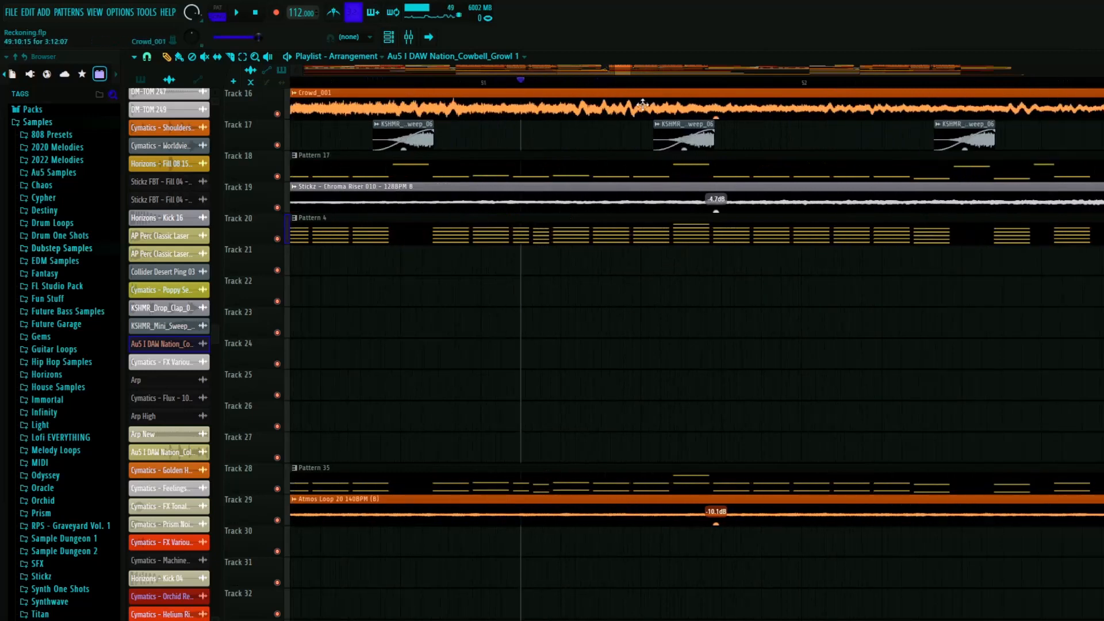
{"action": "key", "text": "space"}
{"action": "scroll", "coordinate": [646, 253], "scroll_direction": "up", "scroll_amount": 1}
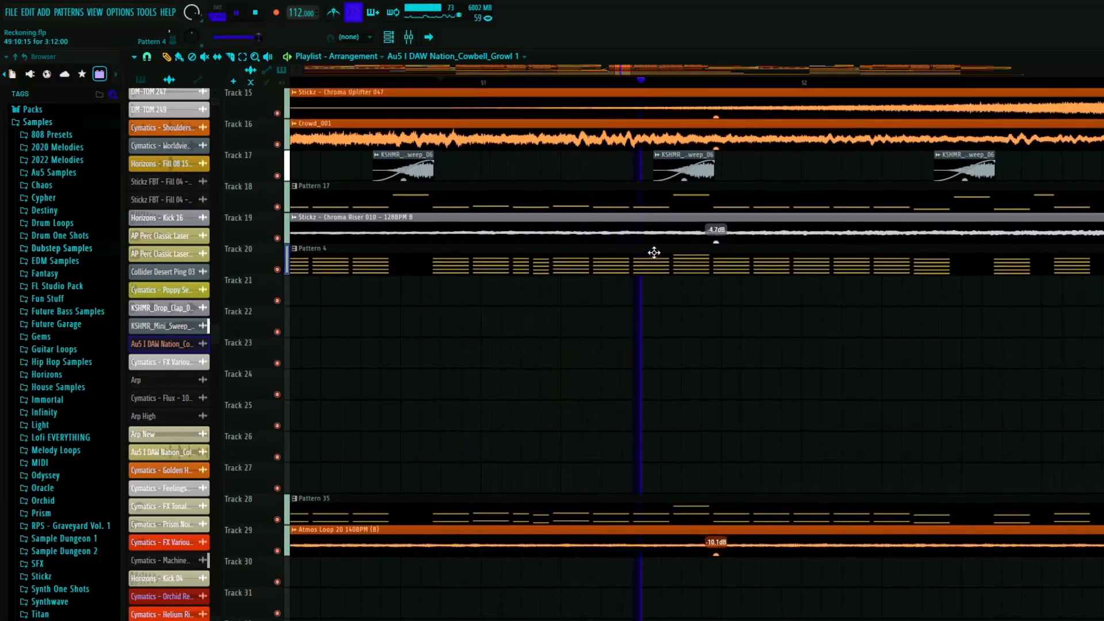
{"action": "key", "text": "space"}
- Solo and play Pattern 35 on Track 28, inspect its Vital #10 synth settings, then close the synth and channel rack
{"action": "scroll", "coordinate": [638, 249], "scroll_direction": "down", "scroll_amount": 5}
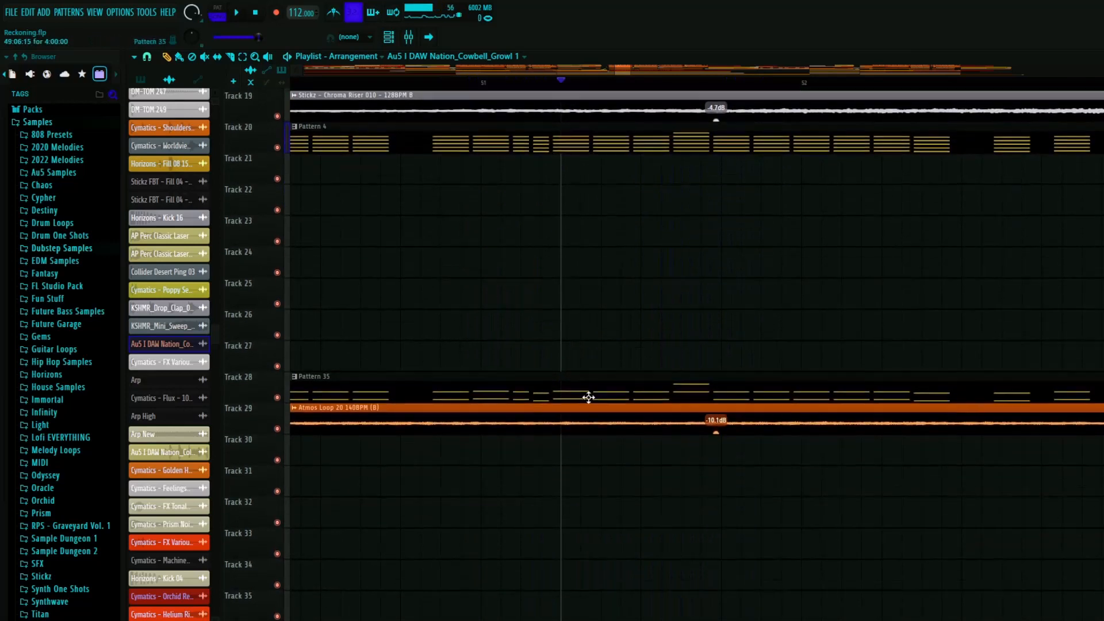
{"action": "scroll", "coordinate": [353, 143], "scroll_direction": "down", "scroll_amount": 4, "text": "ctrl"}
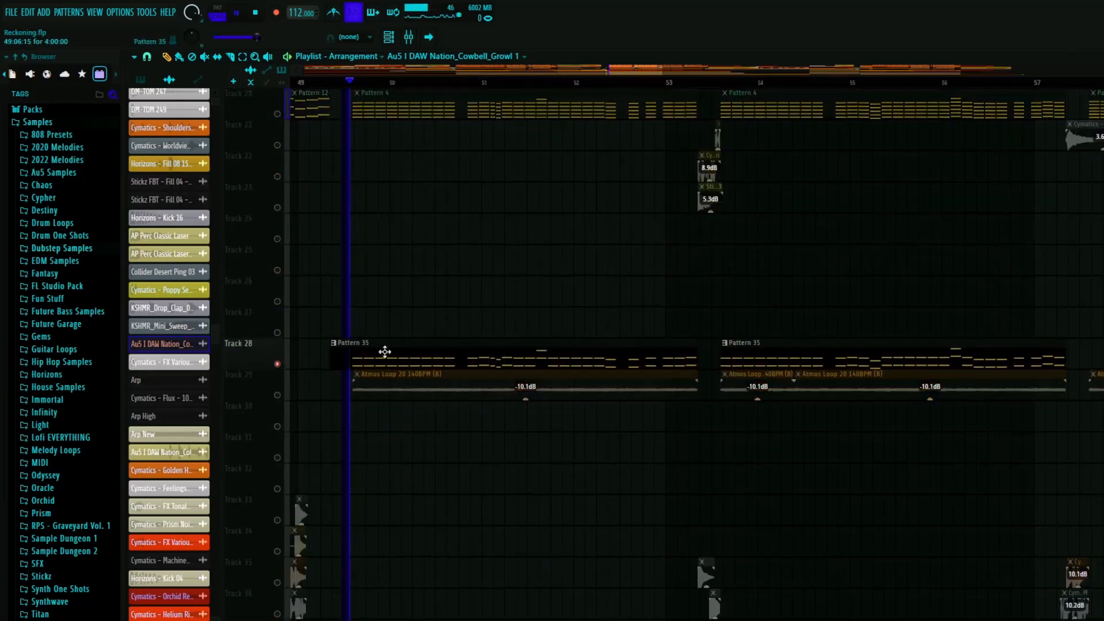
{"action": "double_click", "coordinate": [429, 347]}
{"action": "left_click", "coordinate": [285, 417]}
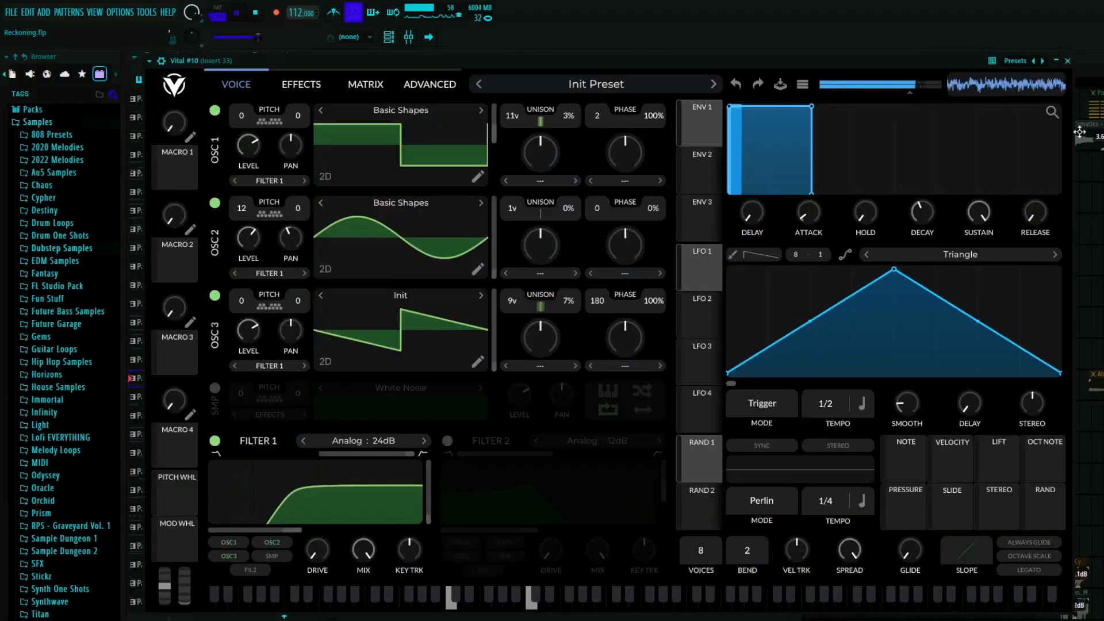
{"action": "left_click", "coordinate": [1068, 62]}
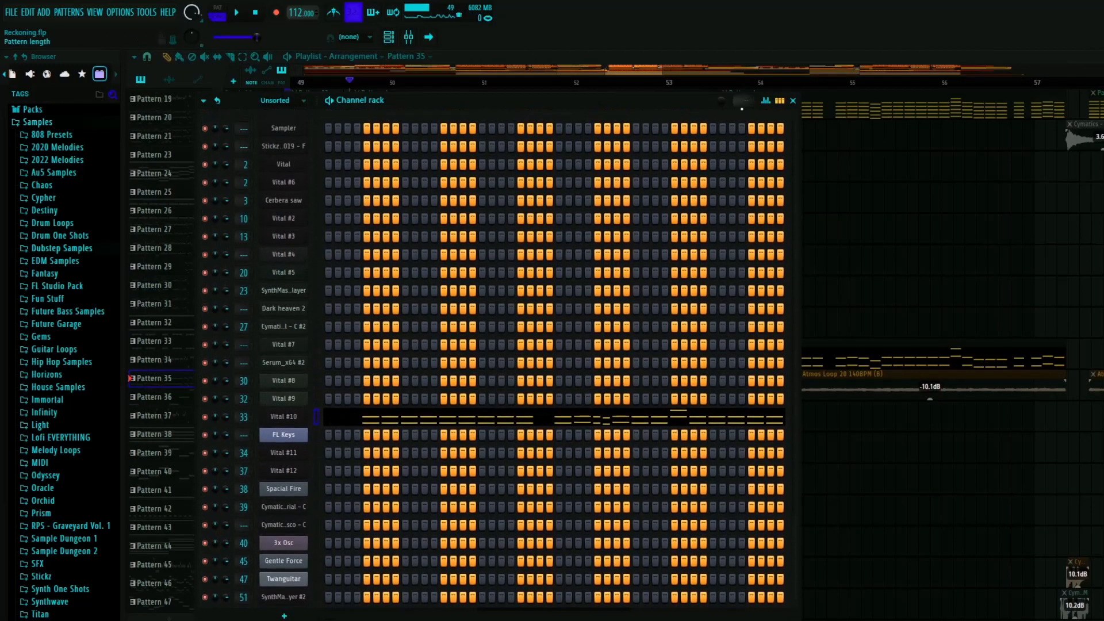
{"action": "left_click", "coordinate": [793, 101]}
- Solo Track 20 to play the second drop's Pattern 4 by itself
{"action": "left_click", "coordinate": [416, 98]}
{"action": "scroll", "coordinate": [277, 319], "scroll_direction": "up", "scroll_amount": 5}
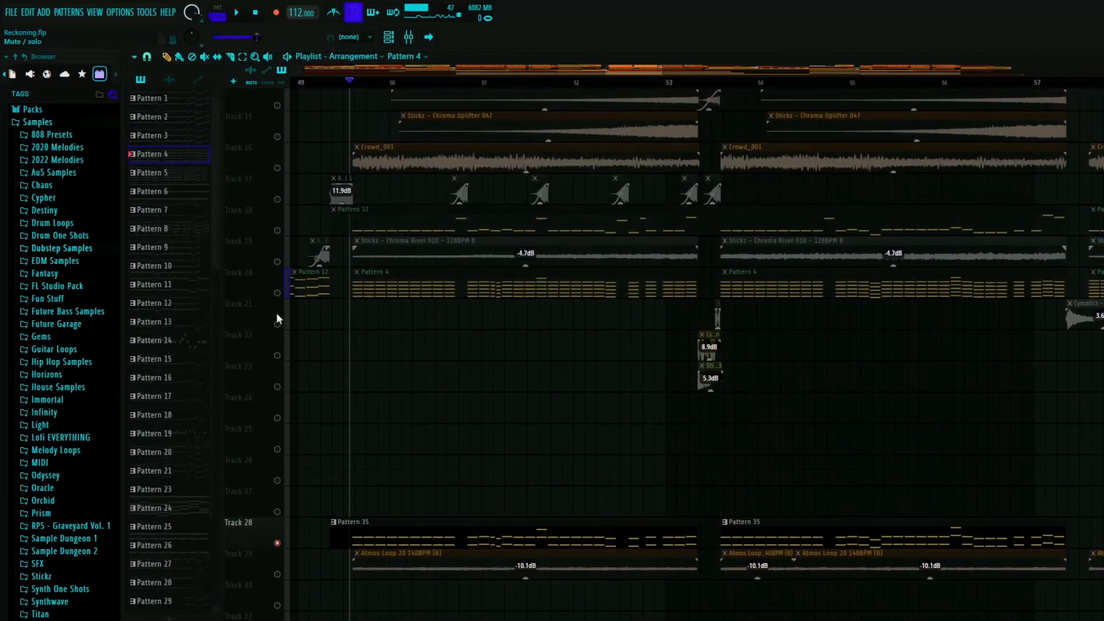
{"action": "right_click", "coordinate": [279, 301]}
{"action": "right_click", "coordinate": [283, 240]}
{"action": "key", "text": "space"}
{"action": "right_click", "coordinate": [279, 303]}
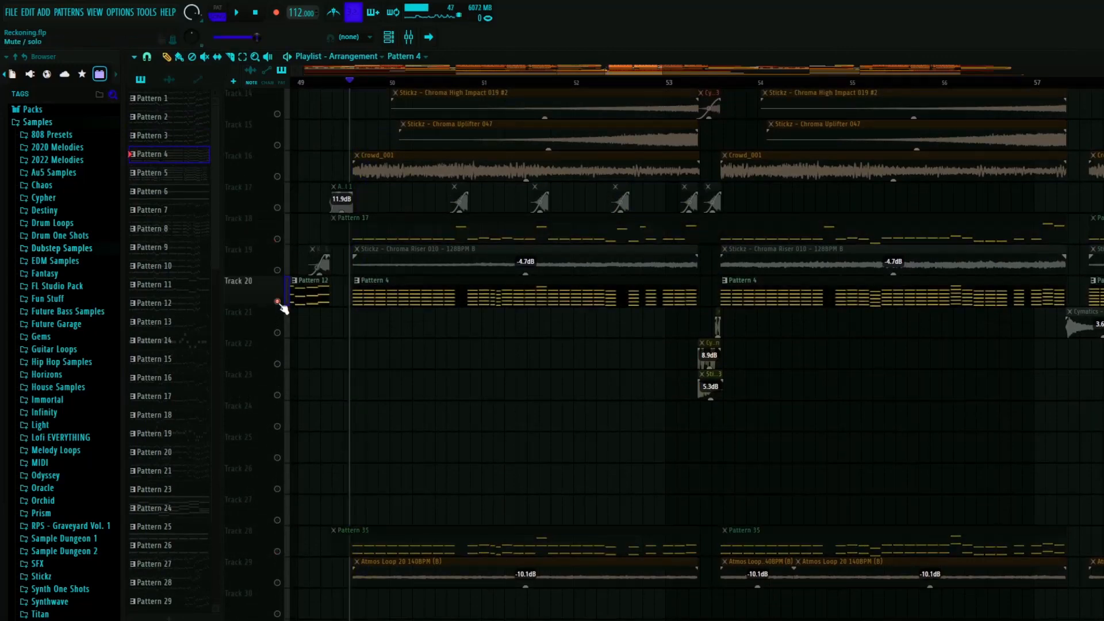
- Check which channels Pattern 4 uses, inspect its Vital #8 synth settings, then close them and unsolo Track 20
{"action": "double_click", "coordinate": [430, 290]}
{"action": "scroll", "coordinate": [430, 290], "scroll_direction": "down", "scroll_amount": 3}
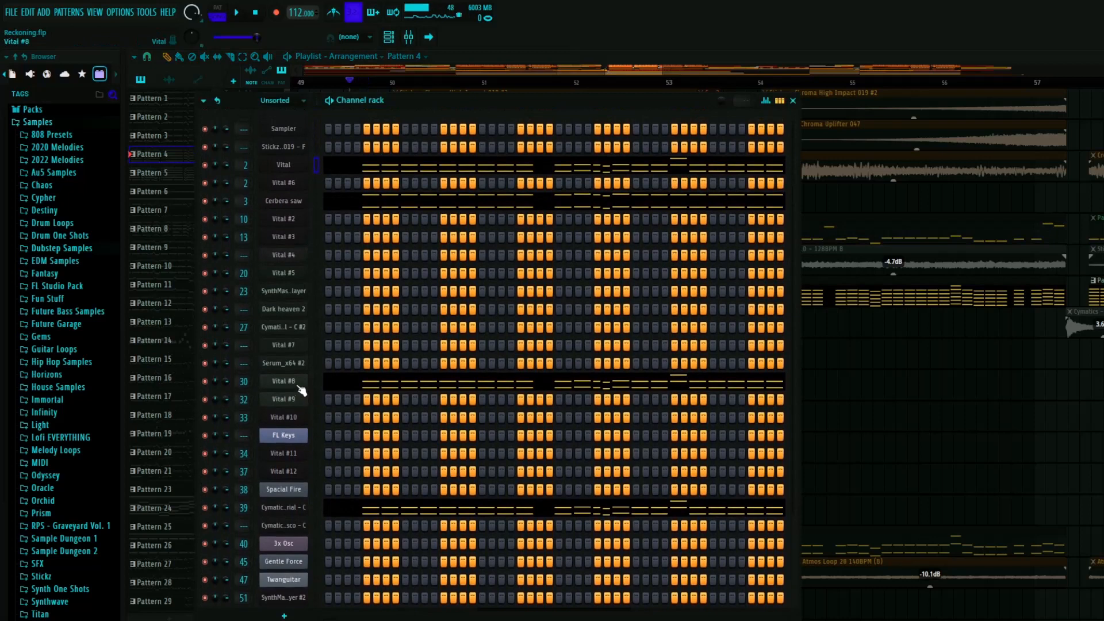
{"action": "left_click", "coordinate": [296, 385]}
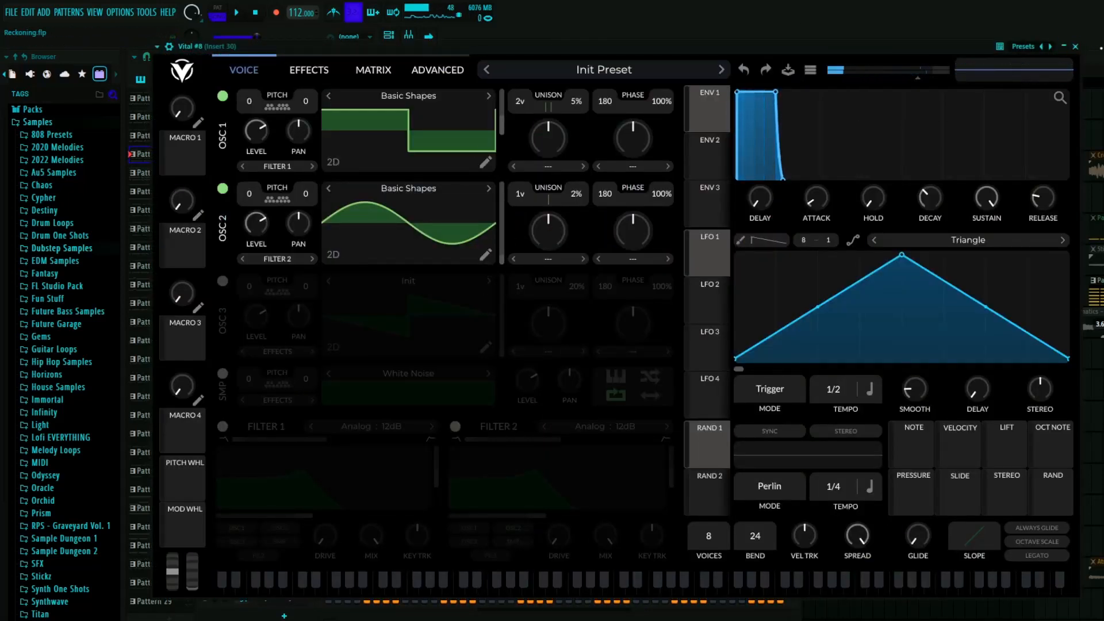
{"action": "left_click", "coordinate": [1076, 46]}
{"action": "left_click", "coordinate": [791, 102]}
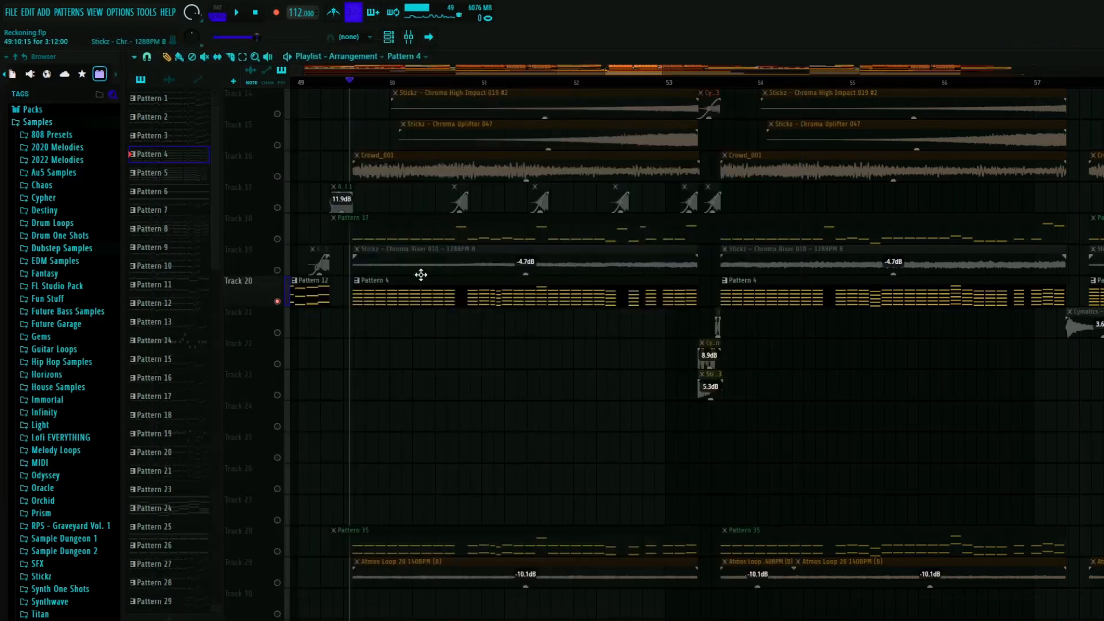
{"action": "right_click", "coordinate": [279, 301]}
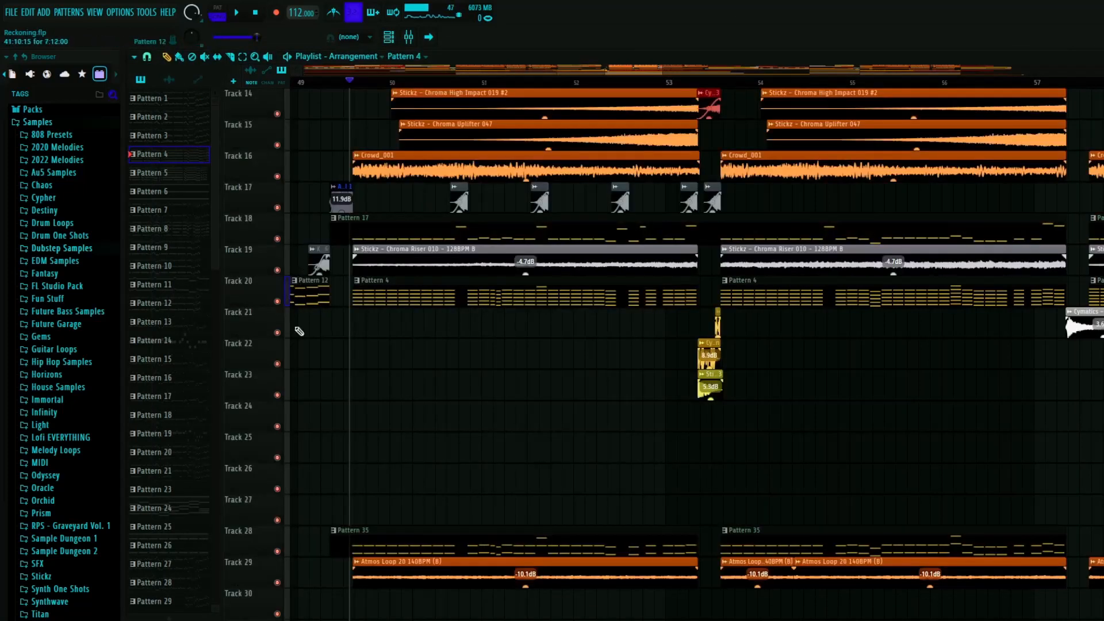
- Play the second drop from just before bar 50 with every track active and look over its clips
{"action": "scroll", "coordinate": [397, 354], "scroll_direction": "down", "scroll_amount": 6}
{"action": "scroll", "coordinate": [420, 363], "scroll_direction": "up", "scroll_amount": 7}
{"action": "key", "text": "space"}
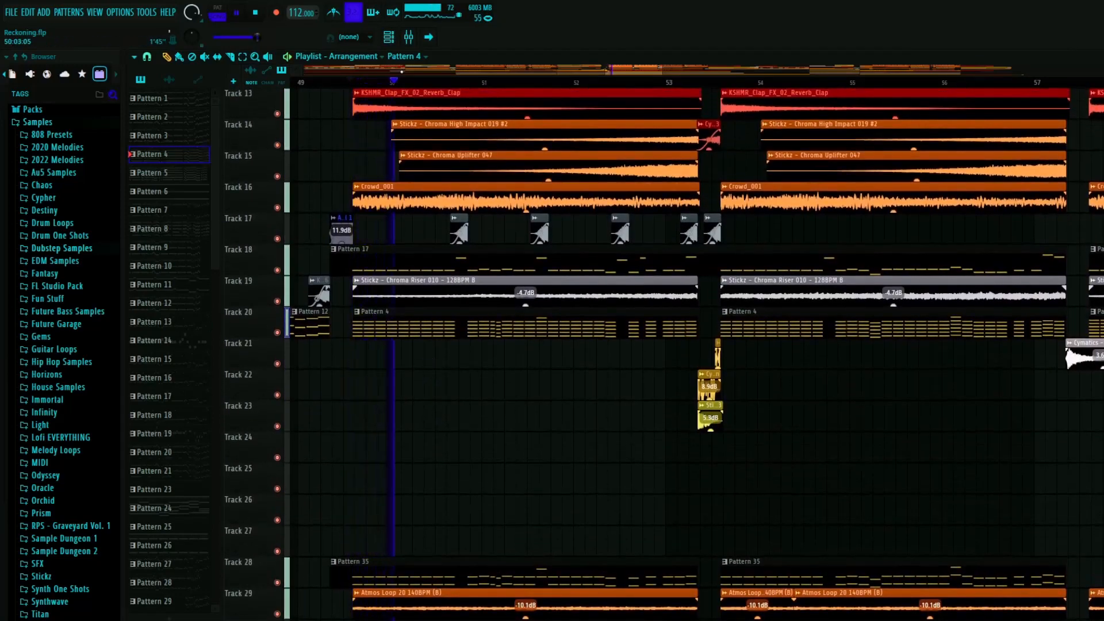
{"action": "key", "text": "space"}
{"action": "scroll", "coordinate": [450, 325], "scroll_direction": "down", "scroll_amount": 5}
{"action": "scroll", "coordinate": [477, 367], "scroll_direction": "up", "scroll_amount": 12}
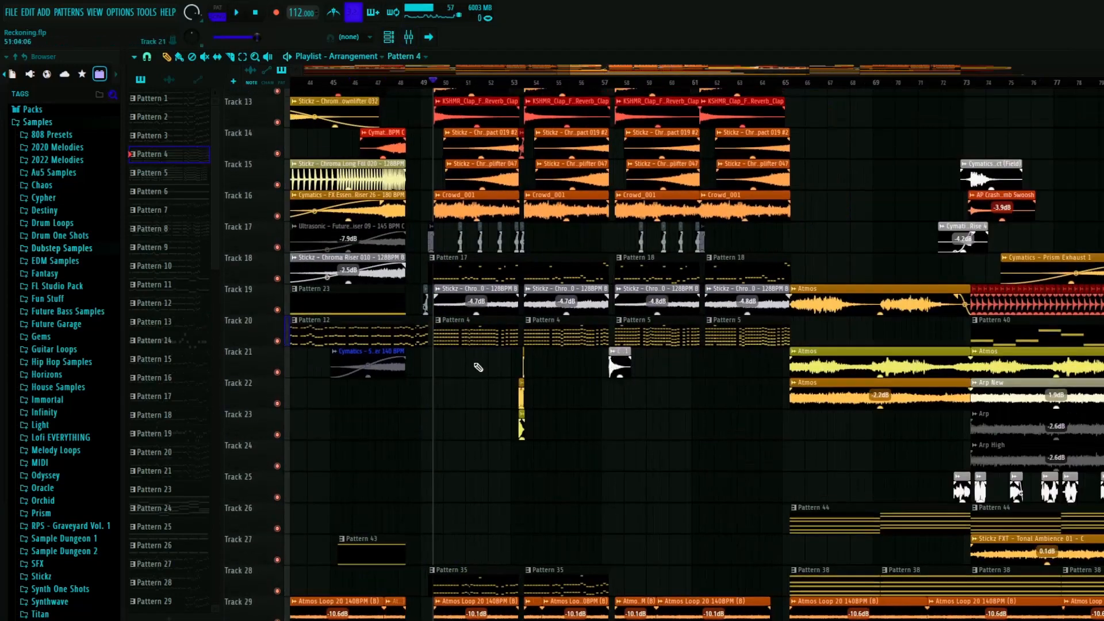
- Solo Track 3 to play the Horizons Snare 15 clips, including the reversed one, after bar 53, and unsolo it
{"action": "scroll", "coordinate": [517, 380], "scroll_direction": "up", "scroll_amount": 4}
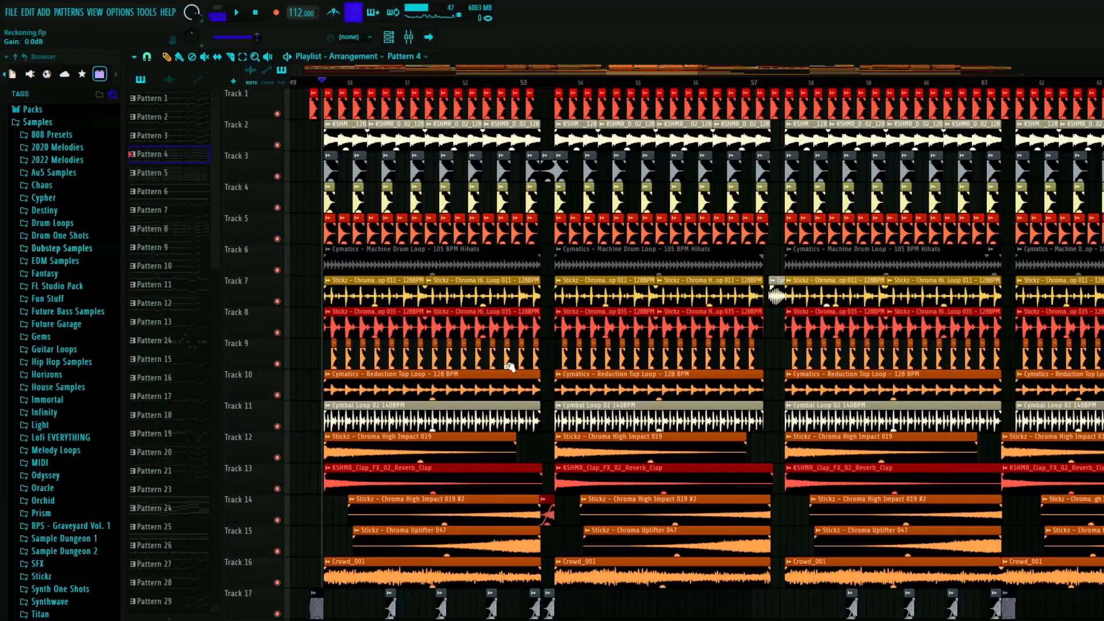
{"action": "scroll", "coordinate": [545, 358], "scroll_direction": "up", "scroll_amount": 6}
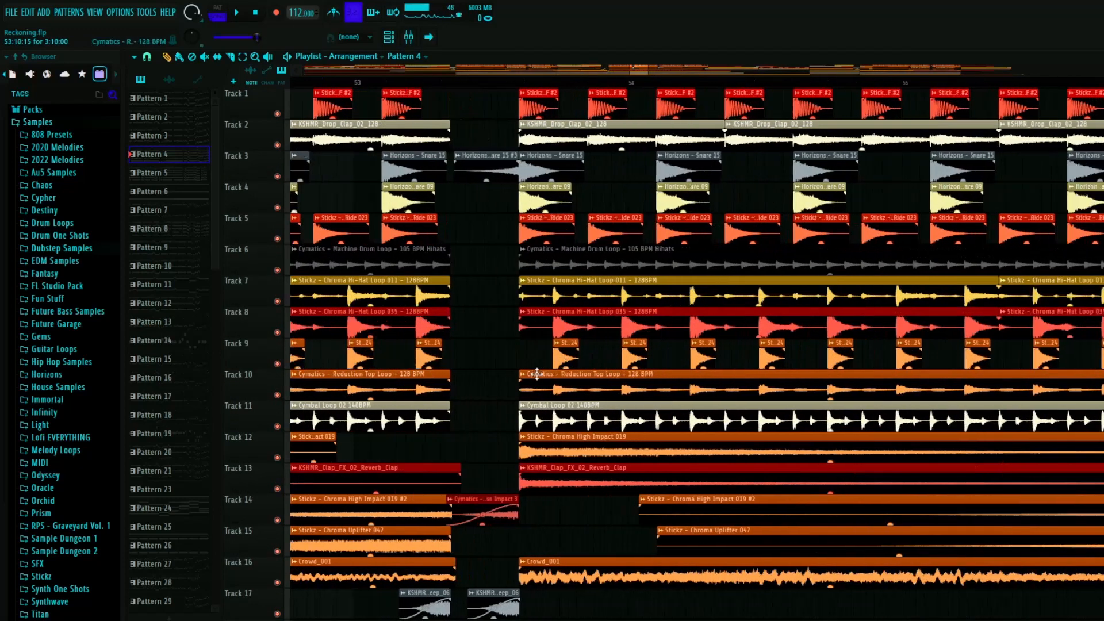
{"action": "left_click", "coordinate": [277, 176], "text": "ctrl"}
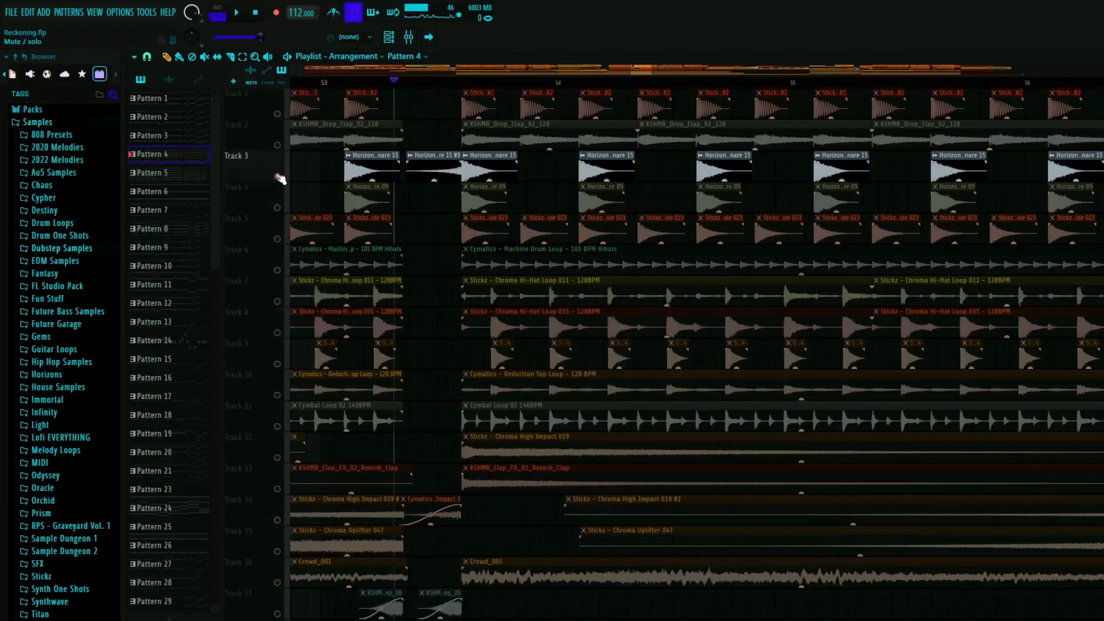
{"action": "left_click", "coordinate": [280, 175], "text": "ctrl"}
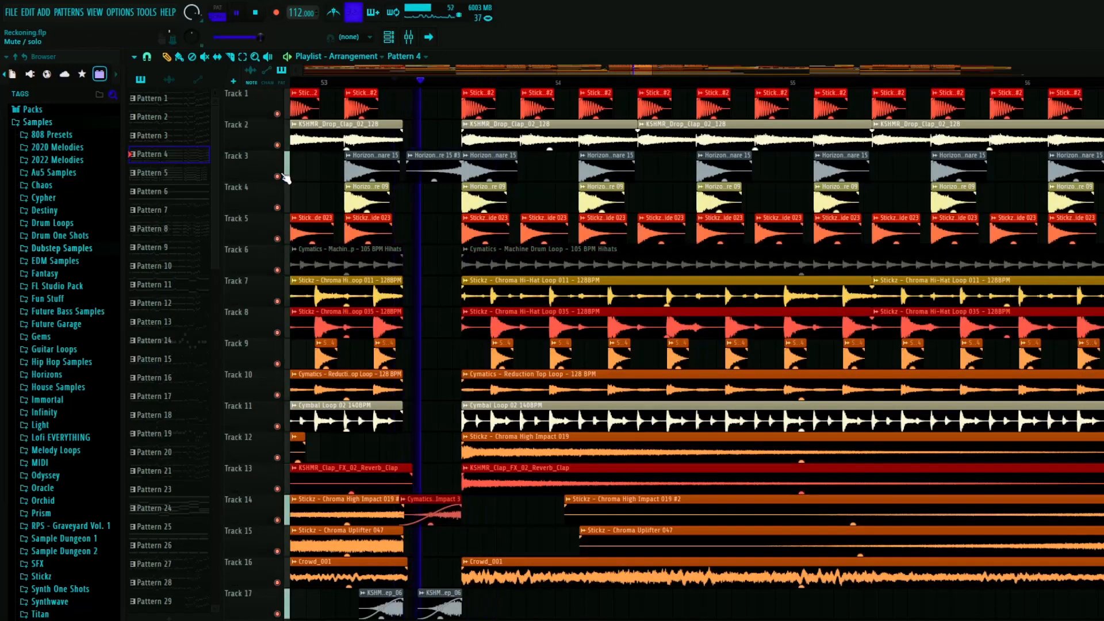
{"action": "key", "text": "space"}
- Play the bar 53 fill, isolating Zip 3 on Track 23, Diamonds FX Gun on Track 22, and the second Gun clip on Track 21
{"action": "scroll", "coordinate": [393, 345], "scroll_direction": "down", "scroll_amount": 3}
{"action": "scroll", "coordinate": [393, 345], "scroll_direction": "down", "scroll_amount": 8}
{"action": "scroll", "coordinate": [412, 353], "scroll_direction": "up", "scroll_amount": 6}
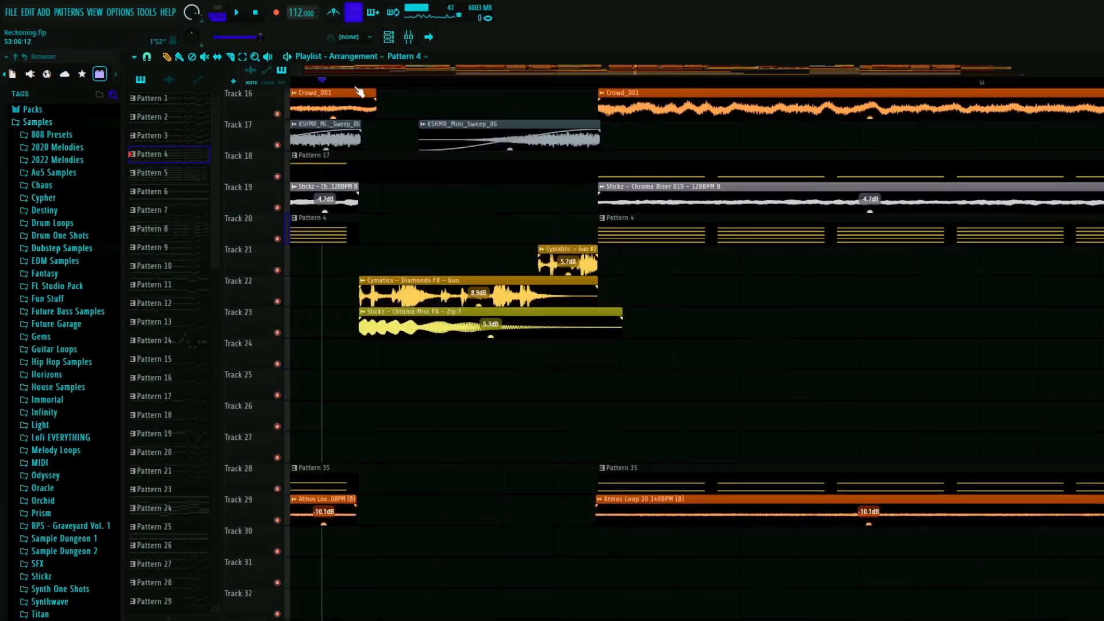
{"action": "left_click", "coordinate": [356, 85]}
{"action": "left_click", "coordinate": [278, 333], "text": "ctrl"}
{"action": "key", "text": "space"}
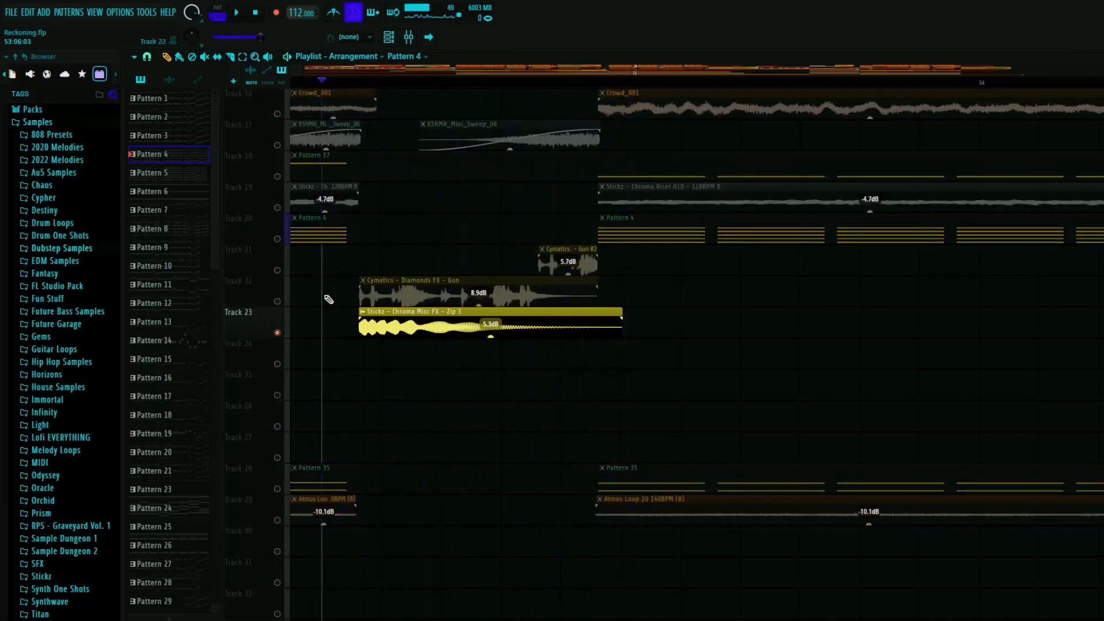
{"action": "left_click", "coordinate": [276, 300], "text": "ctrl"}
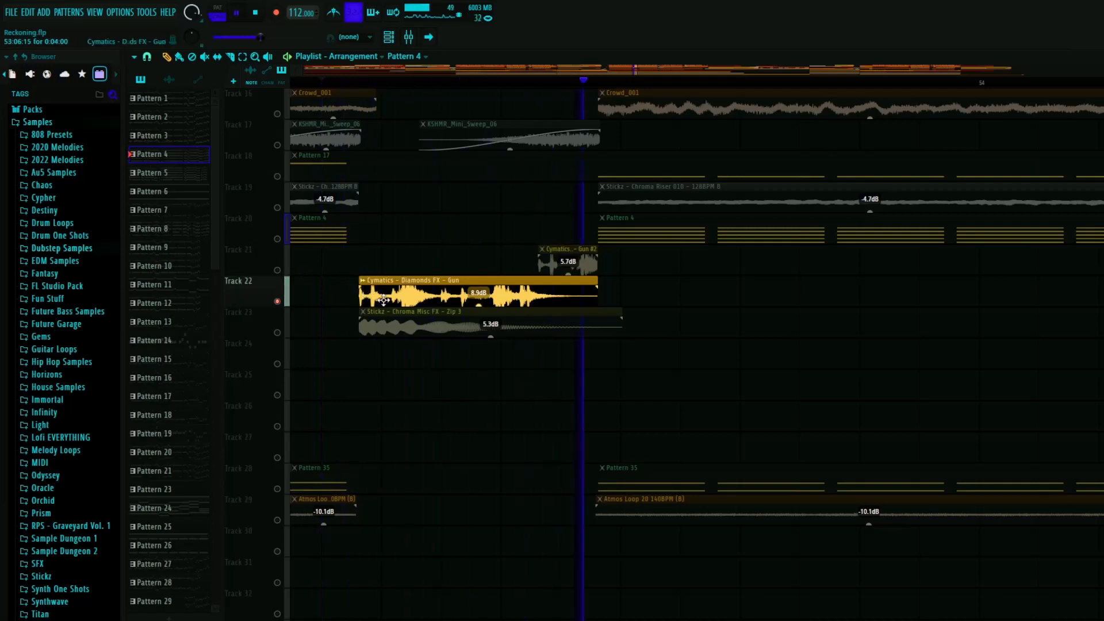
{"action": "left_click", "coordinate": [277, 270]}
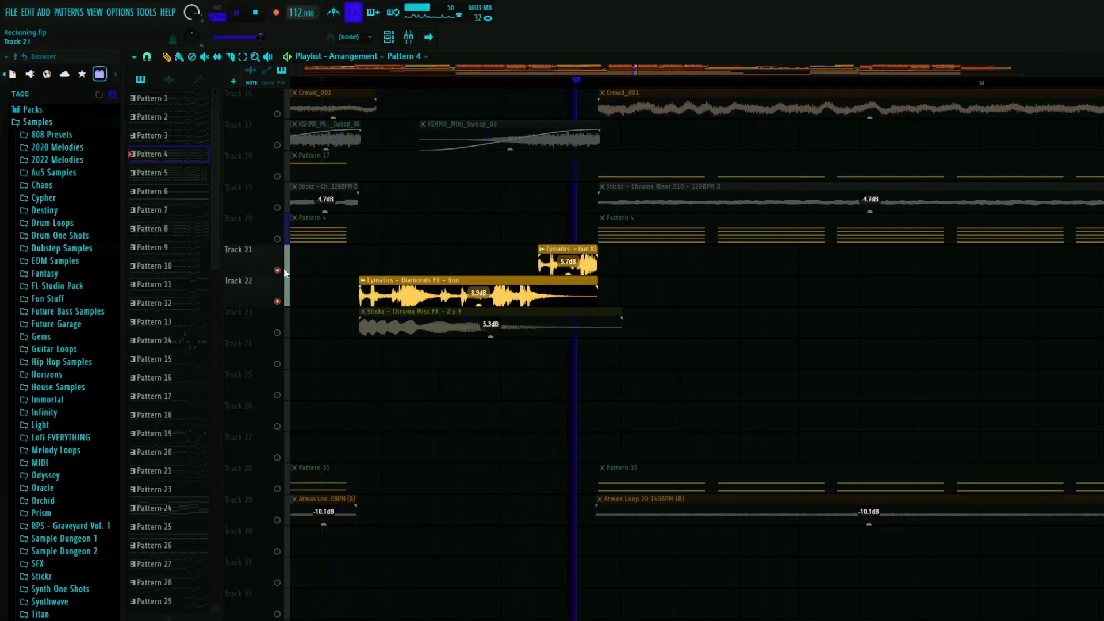
- Solo Track 14 to hear the Cymatics Orchid Reverse Impact clip after bar 53, then restore all tracks
{"action": "scroll", "coordinate": [532, 287], "scroll_direction": "down", "scroll_amount": 2}
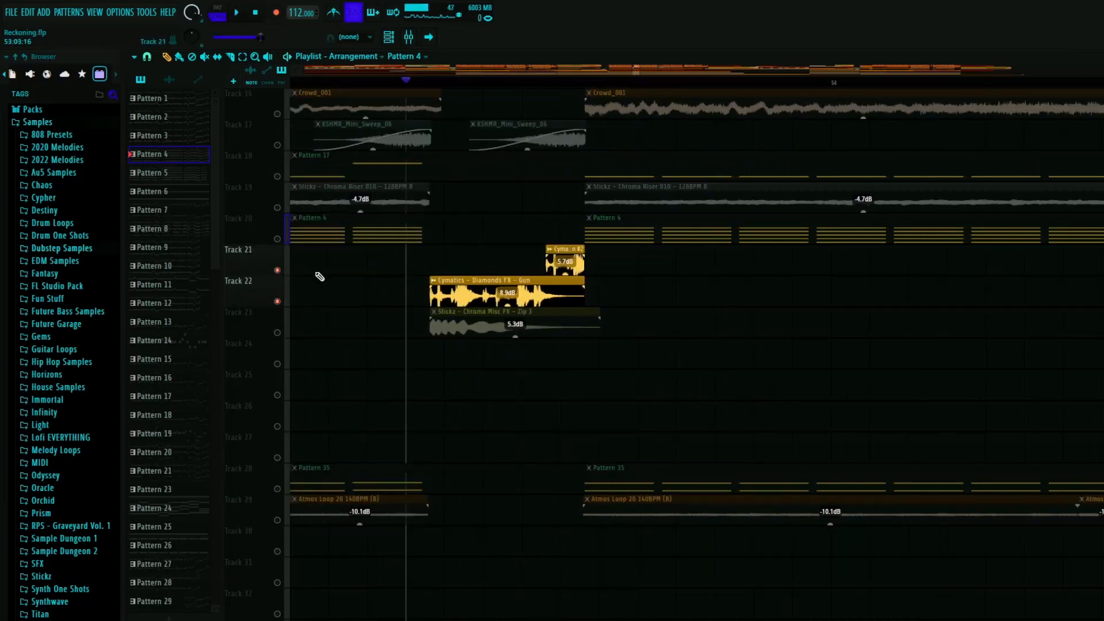
{"action": "scroll", "coordinate": [424, 305], "scroll_direction": "up", "scroll_amount": 5}
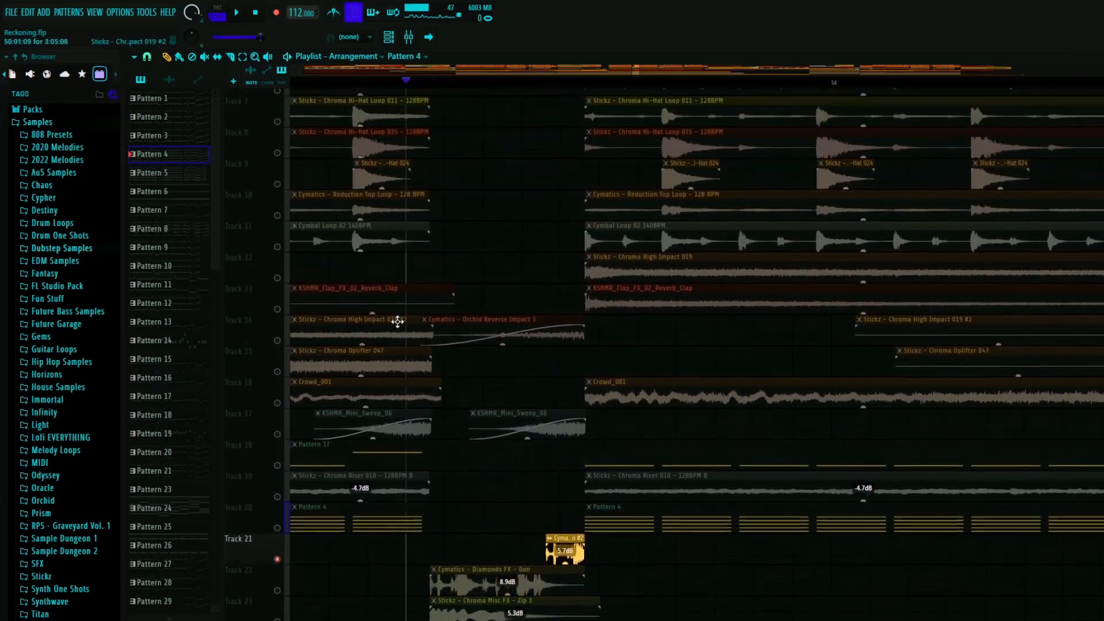
{"action": "left_click", "coordinate": [278, 364], "text": "ctrl"}
{"action": "left_click", "coordinate": [278, 363], "text": "ctrl"}
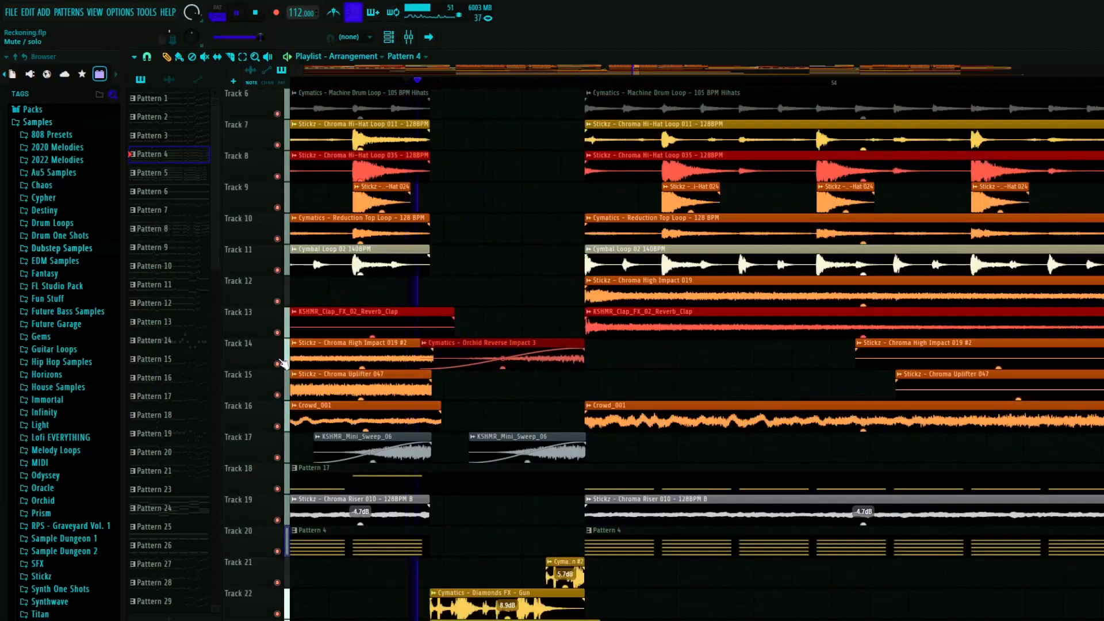
- Stop playback and look over the tracks below the bar 53 fill and onward to the Breath 1 clip after bar 57
{"action": "key", "text": "space"}
{"action": "scroll", "coordinate": [632, 317], "scroll_direction": "down", "scroll_amount": 1}
{"action": "scroll", "coordinate": [632, 317], "scroll_direction": "down", "scroll_amount": 4}
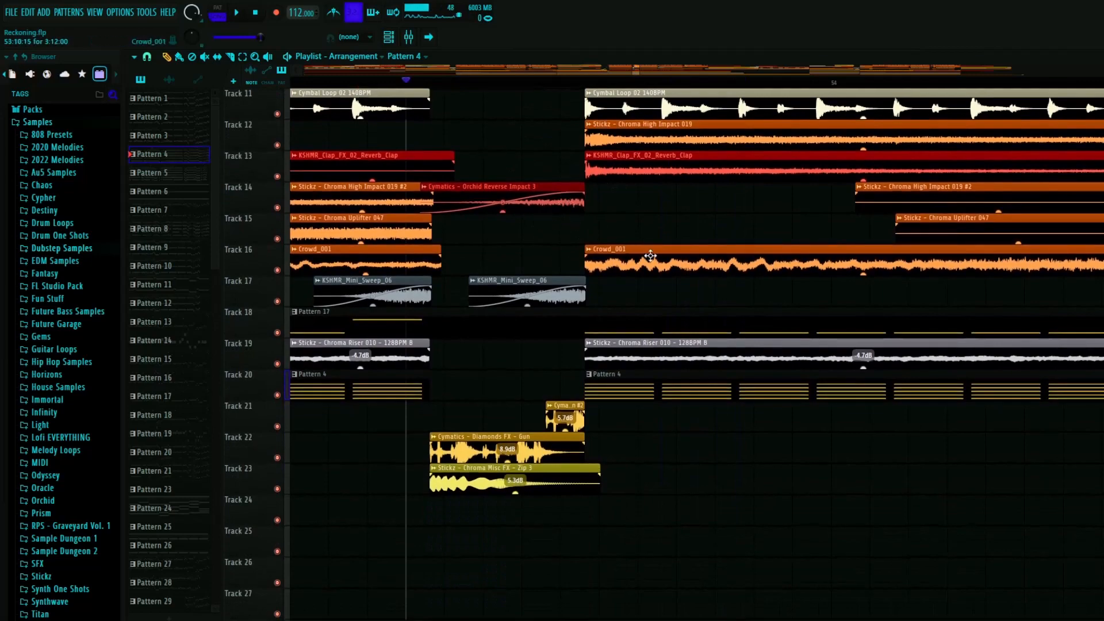
{"action": "scroll", "coordinate": [503, 286], "scroll_direction": "down", "scroll_amount": 2}
{"action": "scroll", "coordinate": [471, 321], "scroll_direction": "down", "scroll_amount": 10}
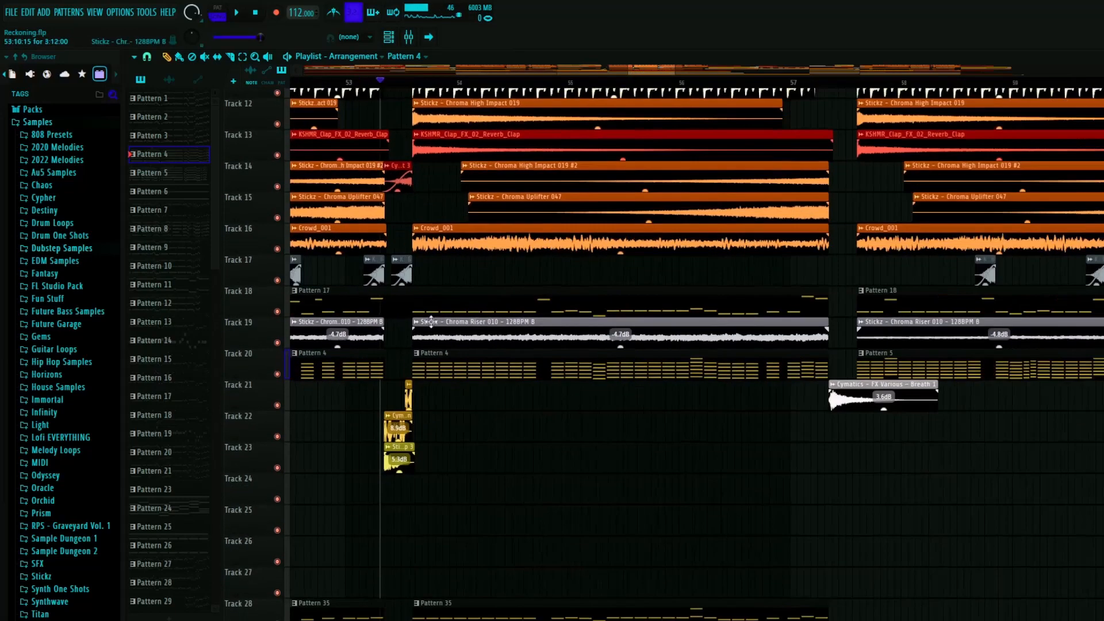
{"action": "scroll", "coordinate": [446, 310], "scroll_direction": "down", "scroll_amount": 4}
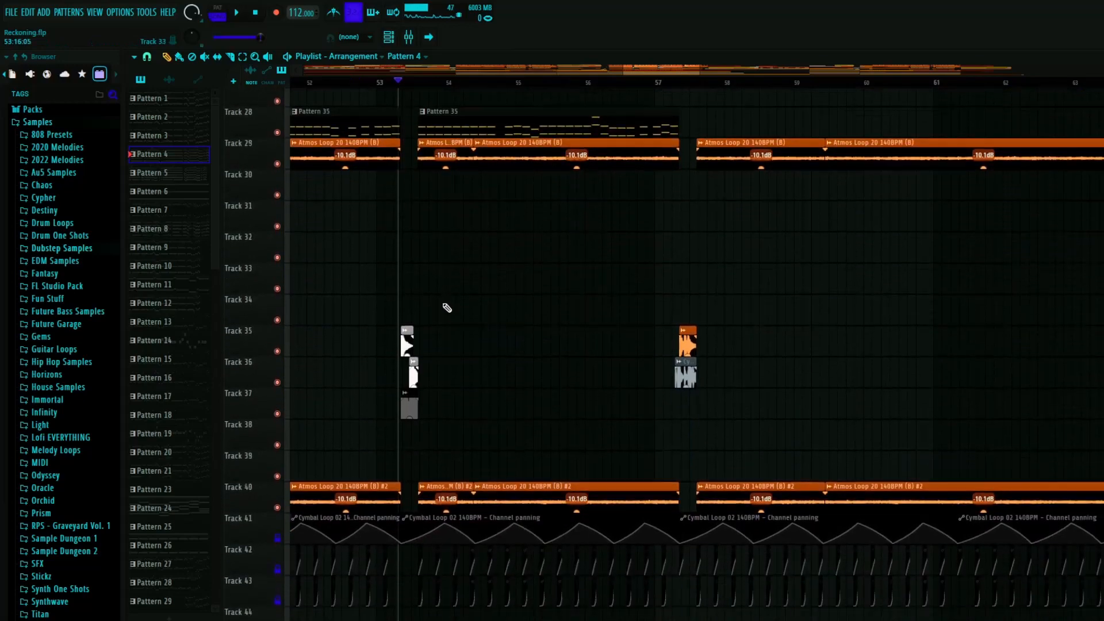
{"action": "scroll", "coordinate": [468, 308], "scroll_direction": "up", "scroll_amount": 8}
{"action": "scroll", "coordinate": [704, 348], "scroll_direction": "up", "scroll_amount": 4}
{"action": "scroll", "coordinate": [591, 316], "scroll_direction": "up", "scroll_amount": 6}
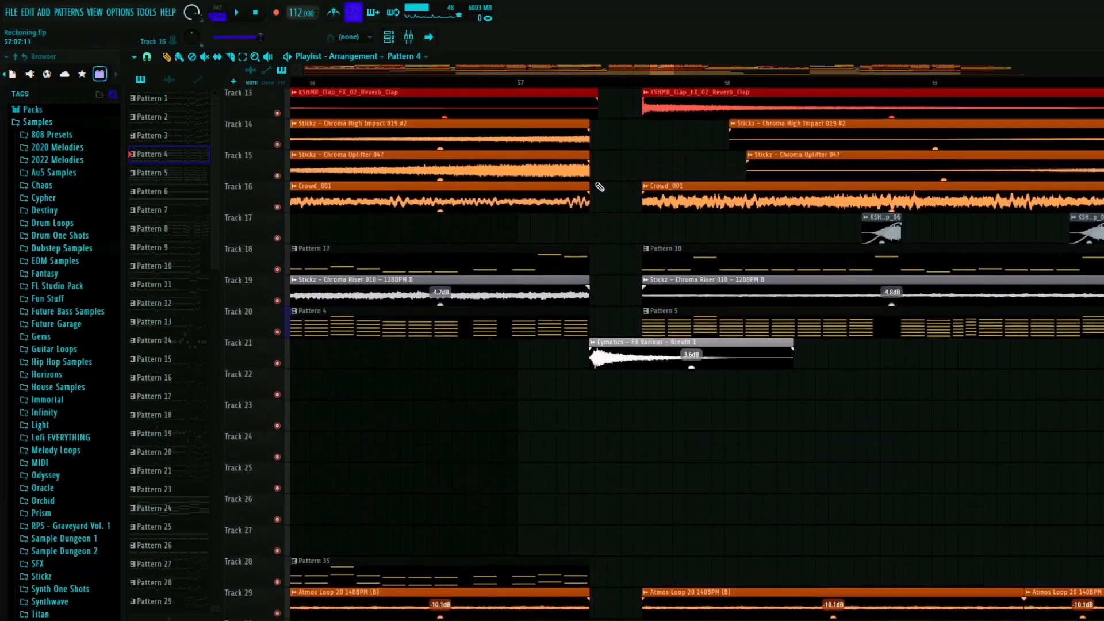
- Play the lead-in to the fill after bar 57 with every track active
{"action": "left_click", "coordinate": [491, 81]}
{"action": "scroll", "coordinate": [599, 292], "scroll_direction": "down", "scroll_amount": 6}
{"action": "scroll", "coordinate": [631, 288], "scroll_direction": "up", "scroll_amount": 12}
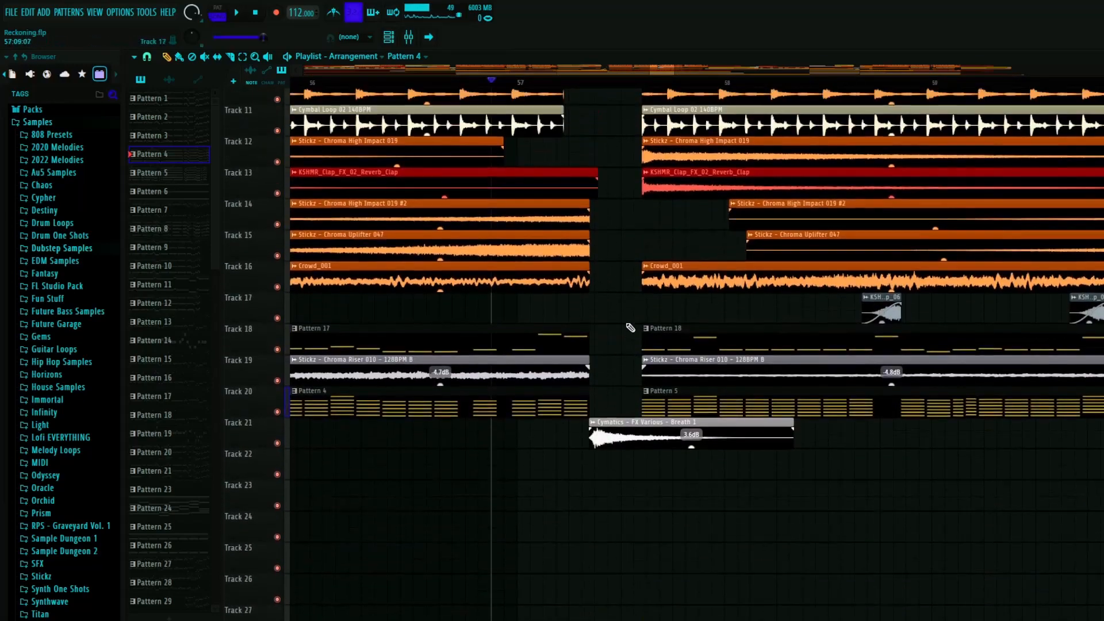
{"action": "scroll", "coordinate": [618, 357], "scroll_direction": "up", "scroll_amount": 4}
{"action": "key", "text": "space"}
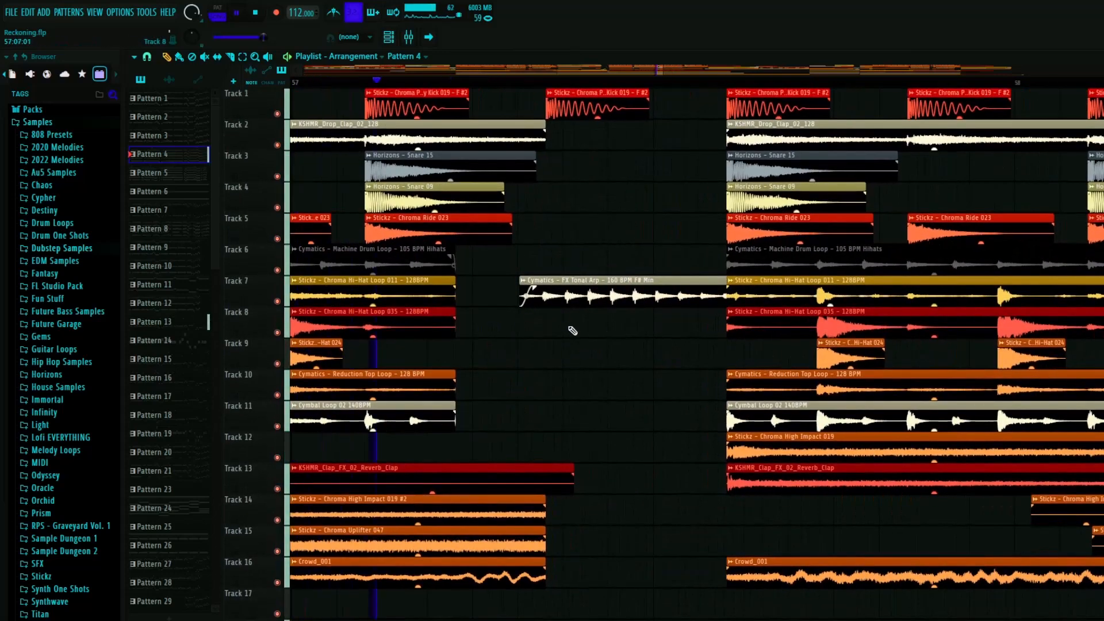
{"action": "key", "text": "space"}
- Solo Track 7 to play the Cymatics FX Tonal Arp clip after bar 57, then restore all tracks and undo the clip move
{"action": "right_click", "coordinate": [277, 301]}
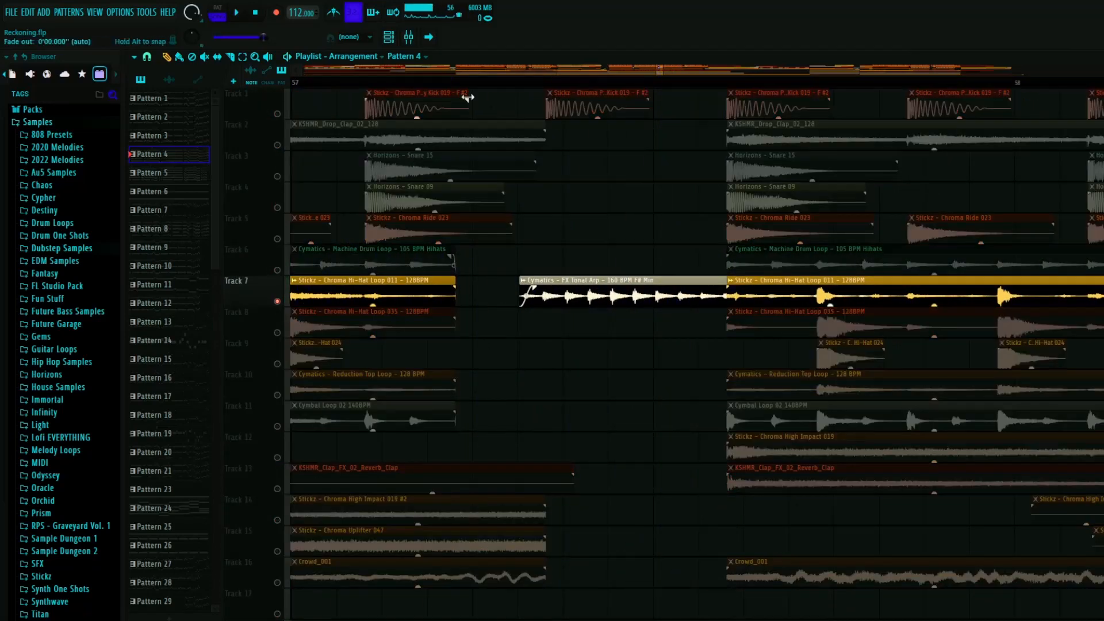
{"action": "scroll", "coordinate": [371, 78], "scroll_direction": "left", "scroll_amount": 1}
{"action": "key", "text": "space"}
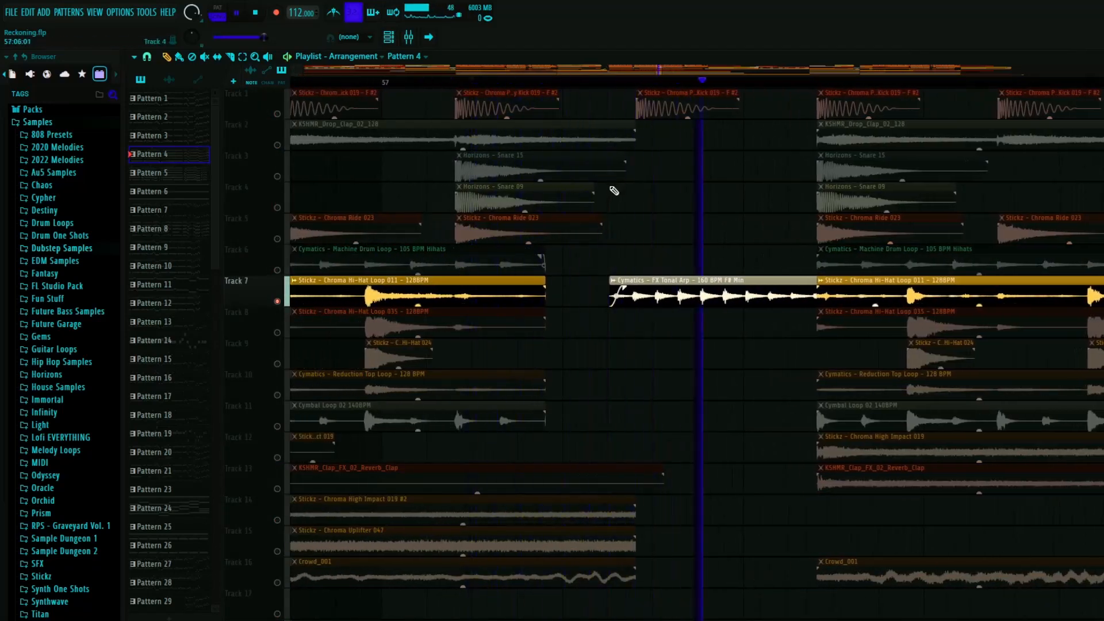
{"action": "key", "text": "space"}
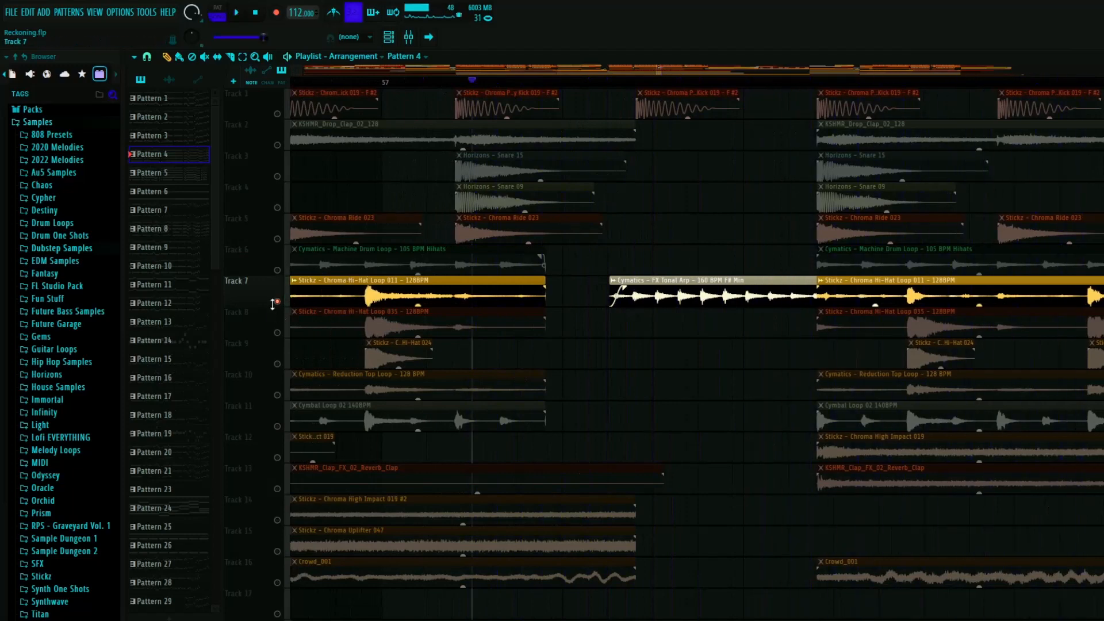
{"action": "right_click", "coordinate": [274, 302]}
{"action": "left_click_drag", "start_coordinate": [693, 303], "coordinate": [692, 365]}
{"action": "key", "text": "ctrl+z"}
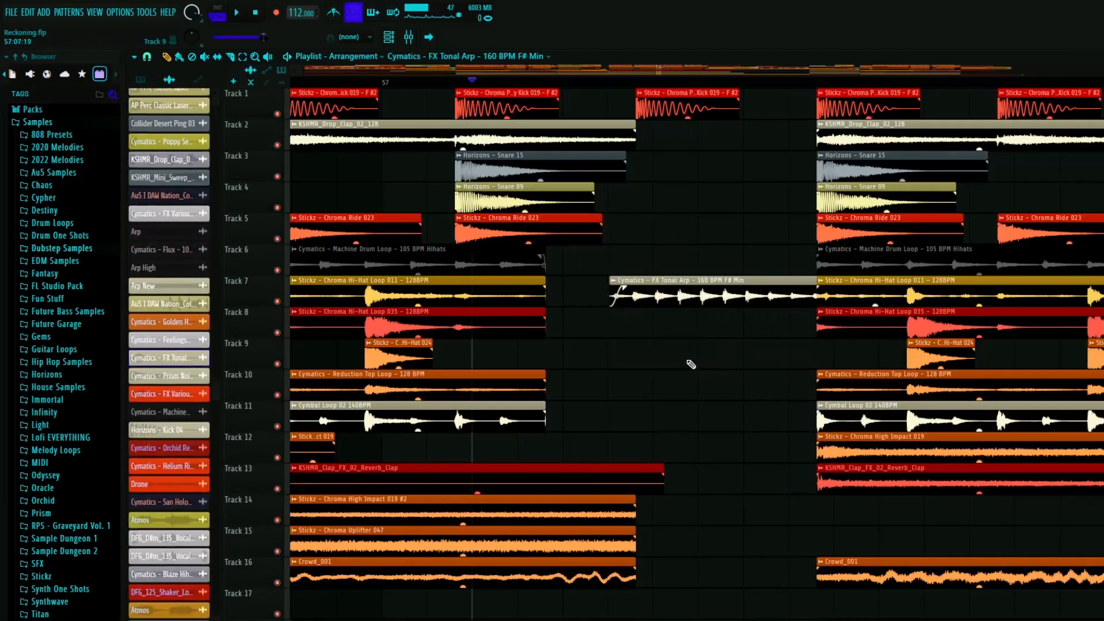
- Play briefly from bar 57 with all tracks restored and check the Breath 1 clip on Track 21
{"action": "scroll", "coordinate": [679, 354], "scroll_direction": "down", "scroll_amount": 4}
{"action": "key", "text": "space"}
{"action": "key", "text": "space"}
{"action": "scroll", "coordinate": [540, 336], "scroll_direction": "down", "scroll_amount": 10}
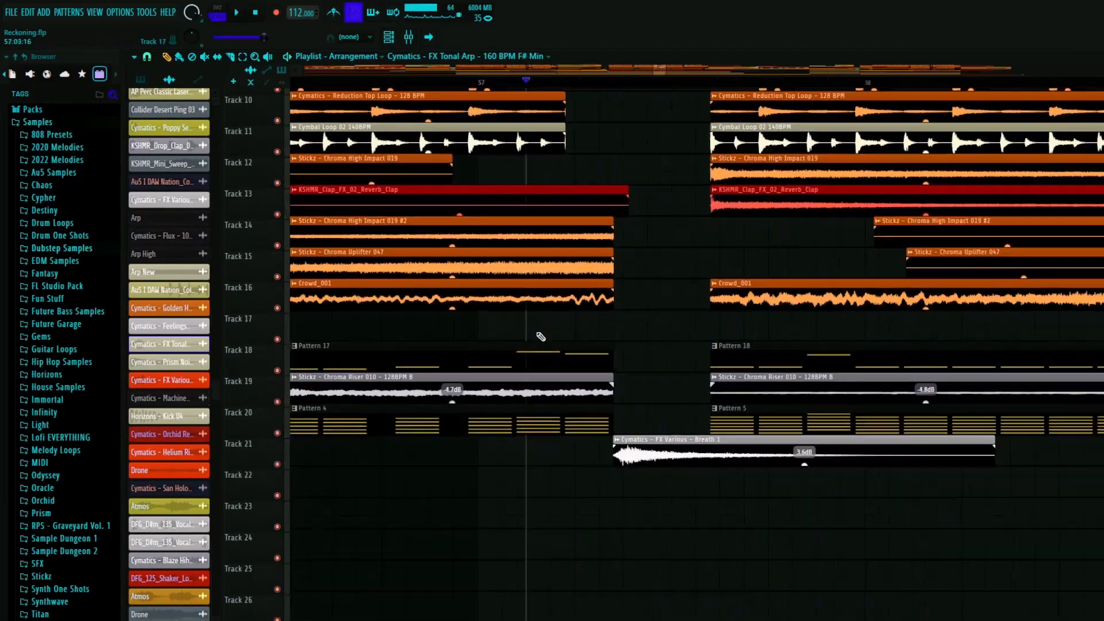
- Play the transition out of the second drop after bar 65 and look over the Atmos and ambience layers
{"action": "scroll", "coordinate": [535, 324], "scroll_direction": "down", "scroll_amount": 7}
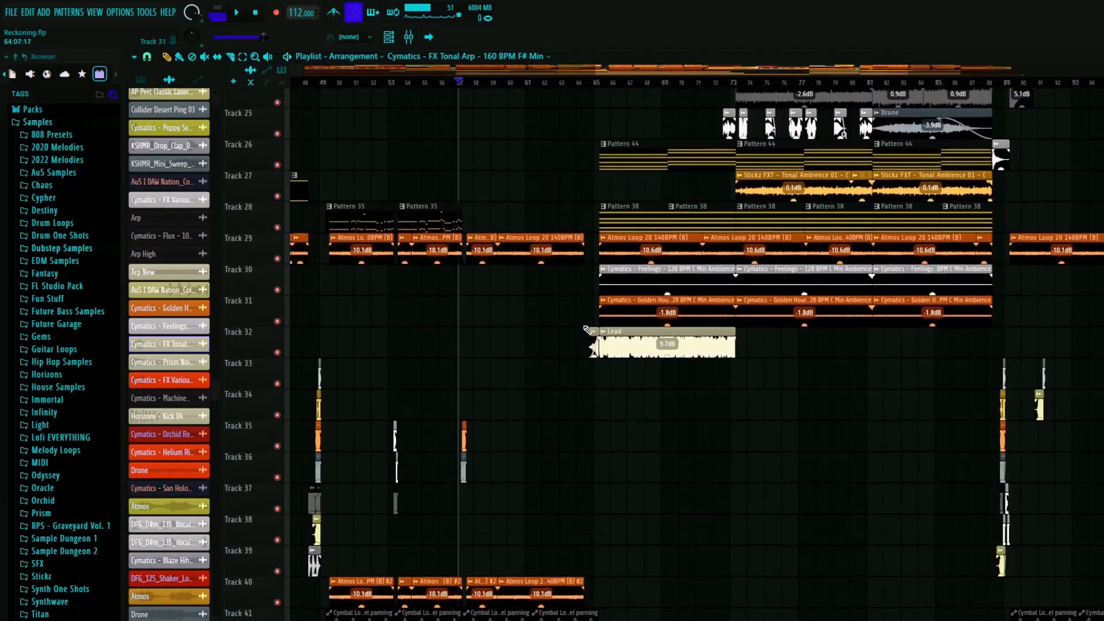
{"action": "scroll", "coordinate": [588, 328], "scroll_direction": "up", "scroll_amount": 10}
{"action": "scroll", "coordinate": [581, 331], "scroll_direction": "up", "scroll_amount": 10}
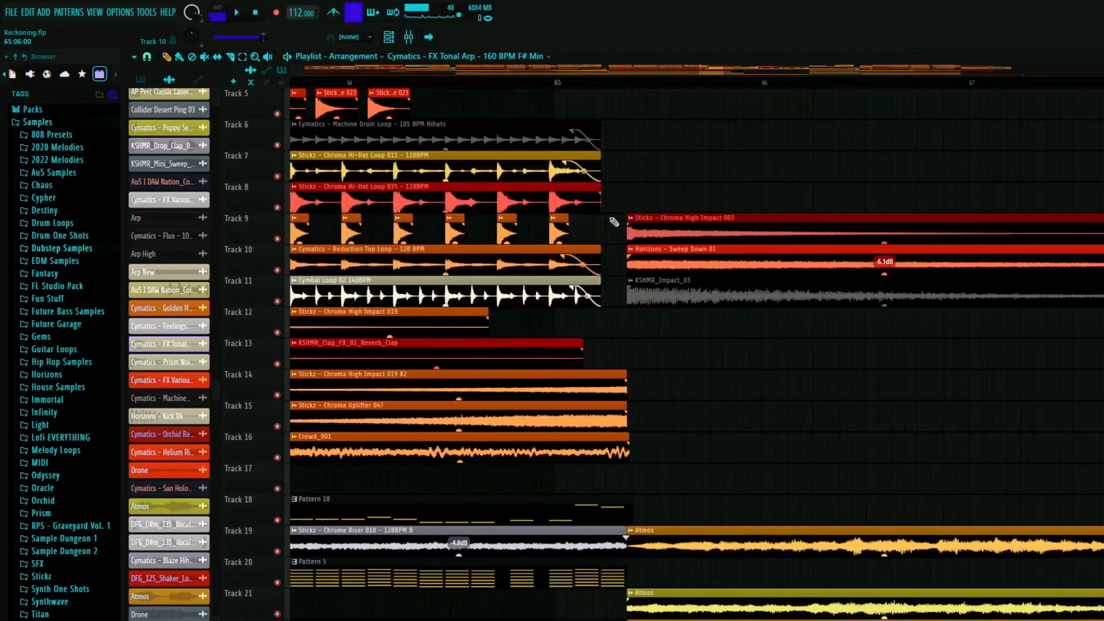
{"action": "scroll", "coordinate": [547, 276], "scroll_direction": "down", "scroll_amount": 5}
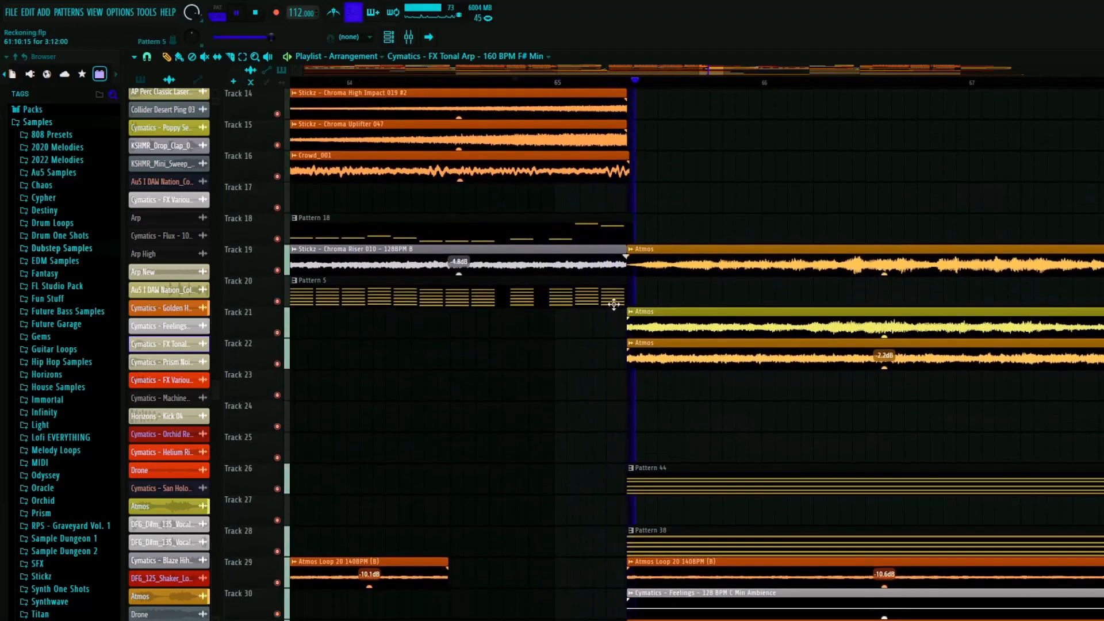
{"action": "scroll", "coordinate": [448, 269], "scroll_direction": "up", "scroll_amount": 3}
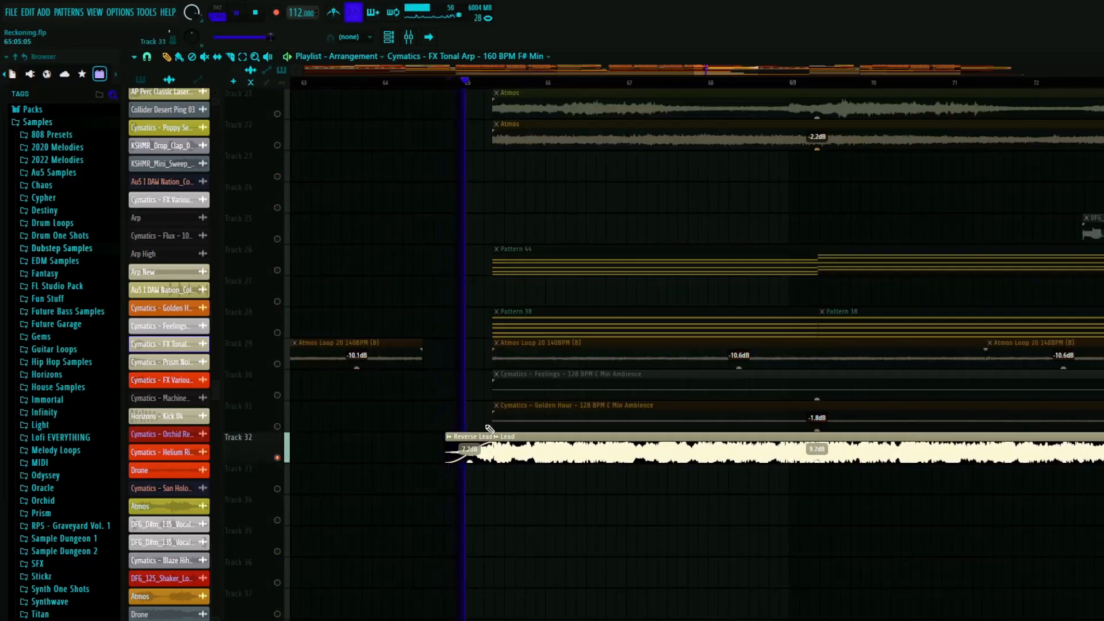
- Inspect the sample settings of the soloed Lead clip on Track 32, close them, and restore all tracks
{"action": "double_click", "coordinate": [448, 455]}
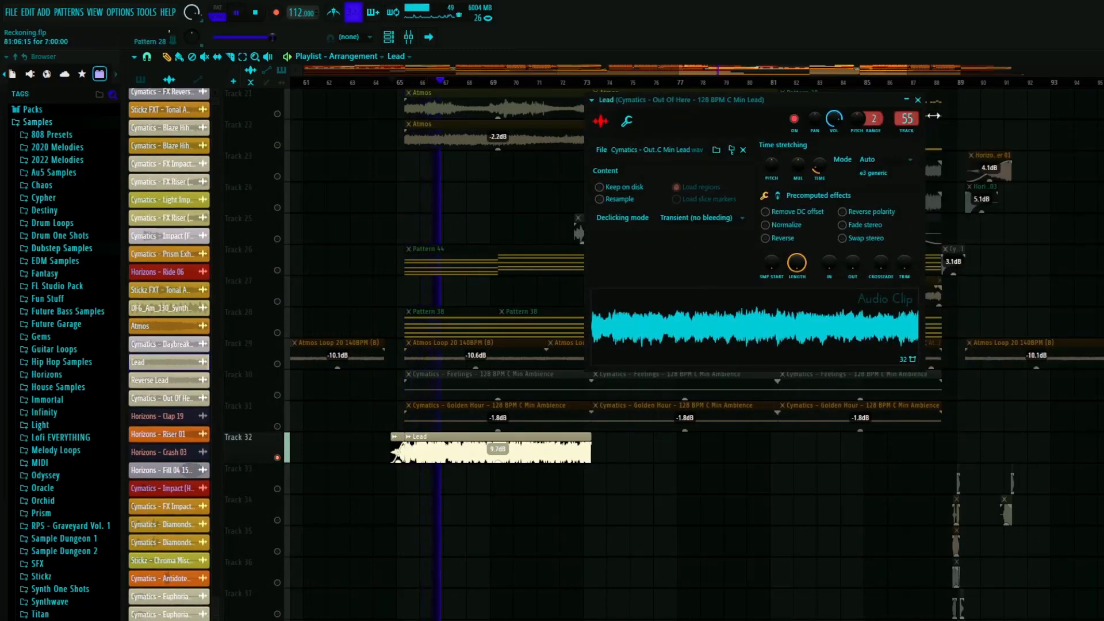
{"action": "left_click", "coordinate": [917, 100]}
{"action": "scroll", "coordinate": [487, 460], "scroll_direction": "down", "scroll_amount": 1}
{"action": "scroll", "coordinate": [485, 462], "scroll_direction": "up", "scroll_amount": 4}
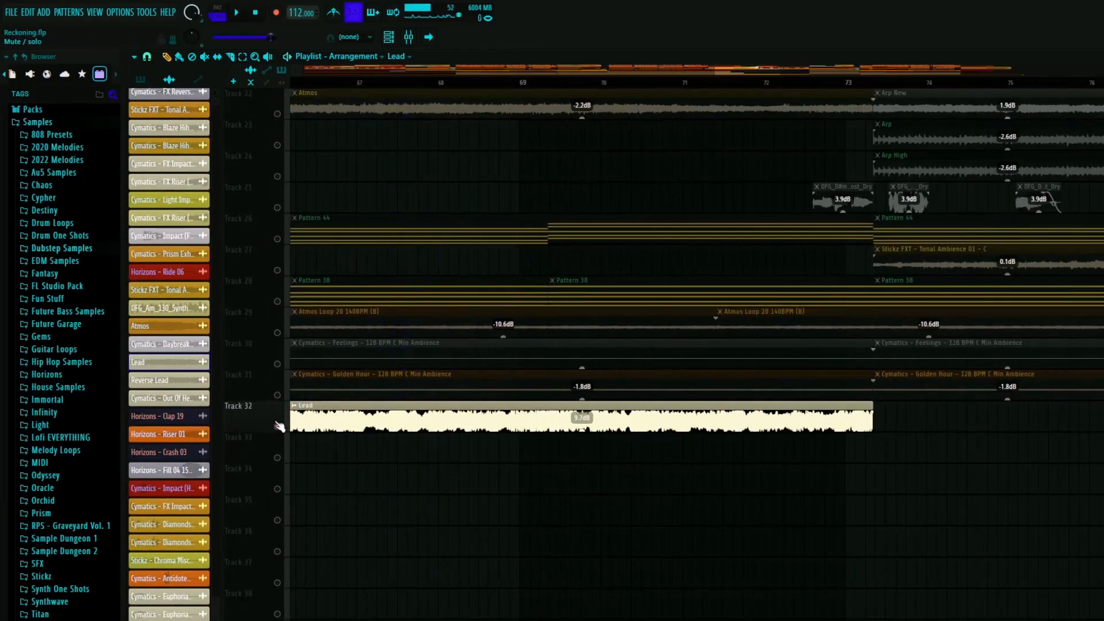
{"action": "scroll", "coordinate": [419, 395], "scroll_direction": "down", "scroll_amount": 4}
{"action": "scroll", "coordinate": [414, 393], "scroll_direction": "up", "scroll_amount": 9}
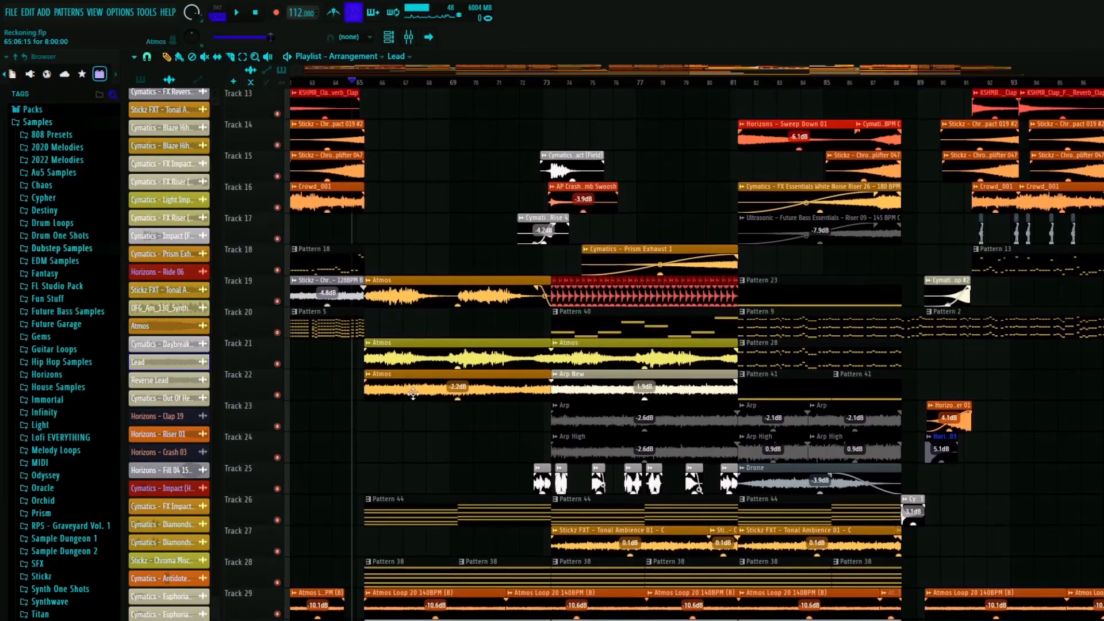
- Look over the breakdown layers from bar 65 and play the transition around bar 73 with every track active
{"action": "scroll", "coordinate": [413, 394], "scroll_direction": "down", "scroll_amount": 3}
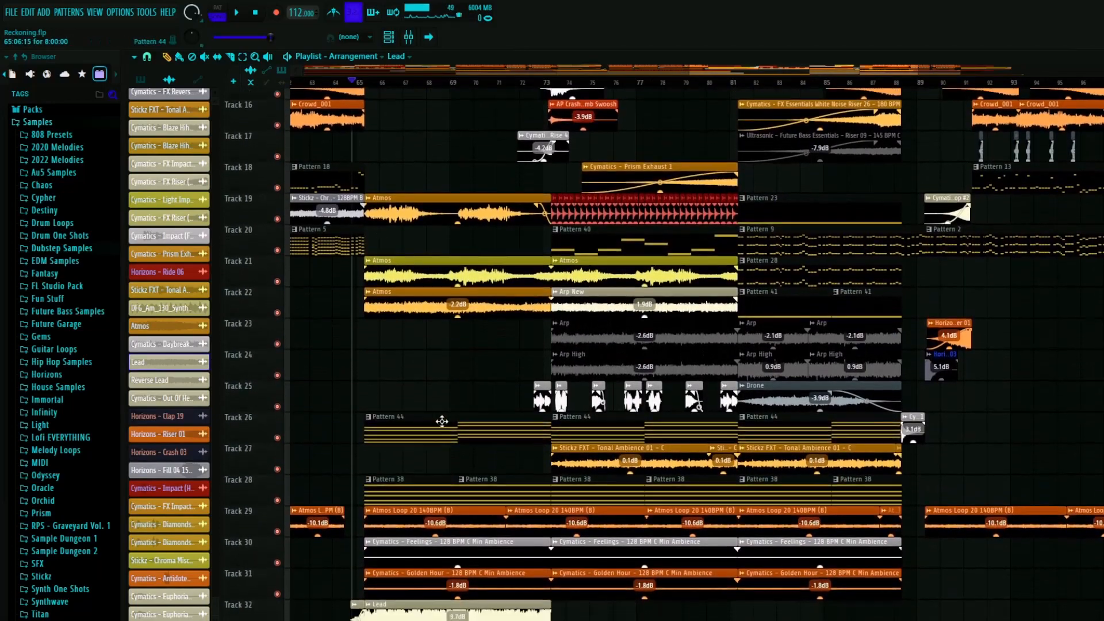
{"action": "scroll", "coordinate": [473, 397], "scroll_direction": "down", "scroll_amount": 9}
{"action": "scroll", "coordinate": [473, 397], "scroll_direction": "up", "scroll_amount": 5}
{"action": "scroll", "coordinate": [522, 402], "scroll_direction": "up", "scroll_amount": 4}
{"action": "scroll", "coordinate": [523, 402], "scroll_direction": "up", "scroll_amount": 6}
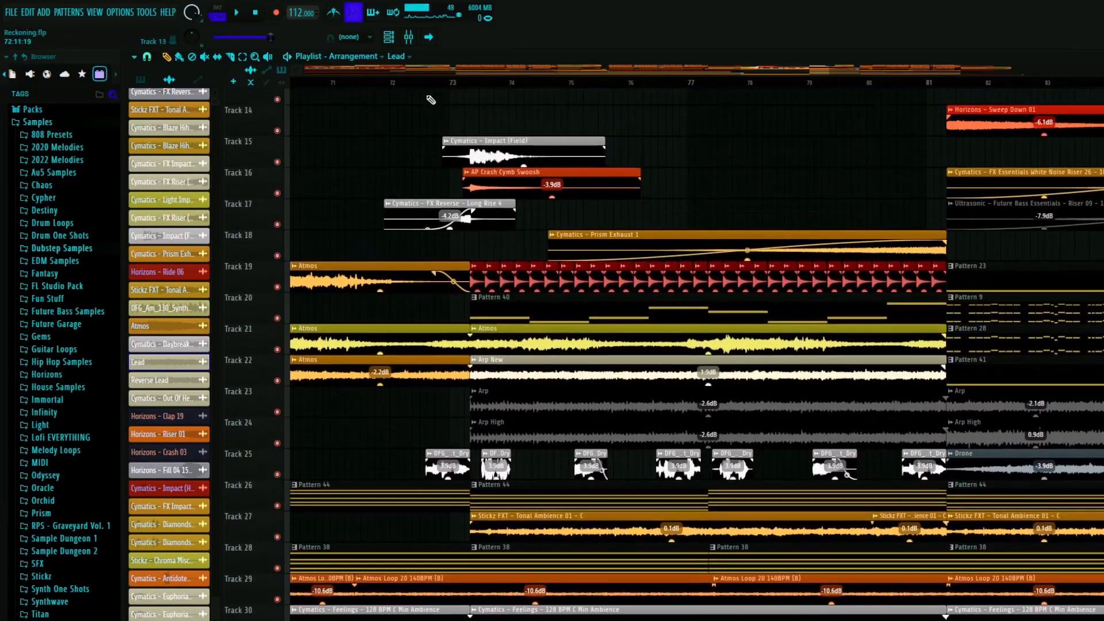
{"action": "scroll", "coordinate": [431, 100], "scroll_direction": "up", "scroll_amount": 1}
{"action": "key", "text": "space"}
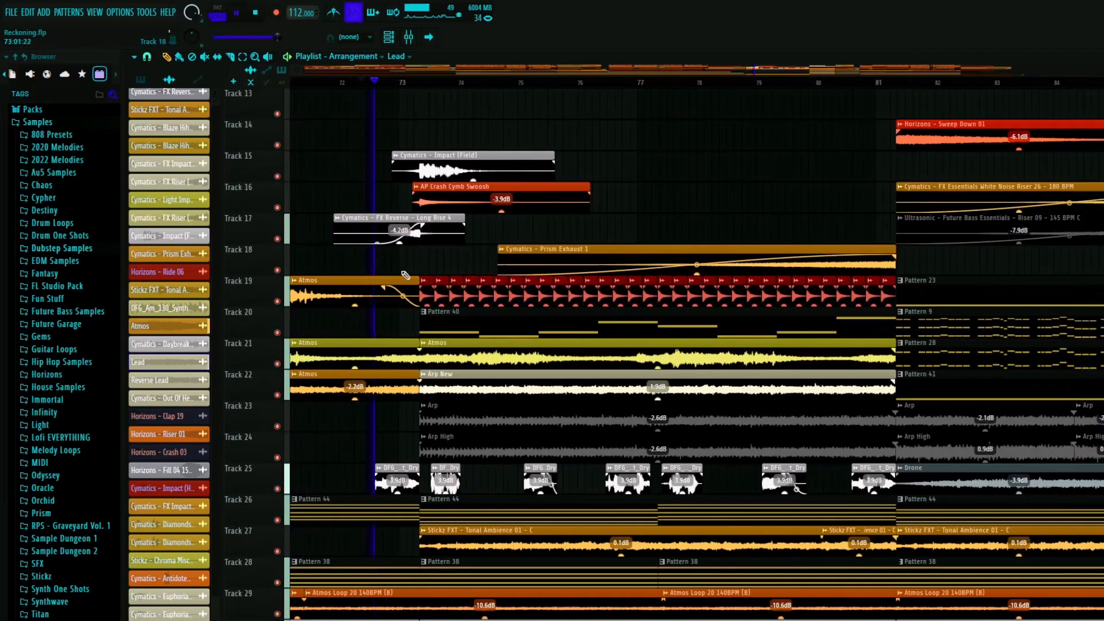
{"action": "scroll", "coordinate": [404, 393], "scroll_direction": "up", "scroll_amount": 4}
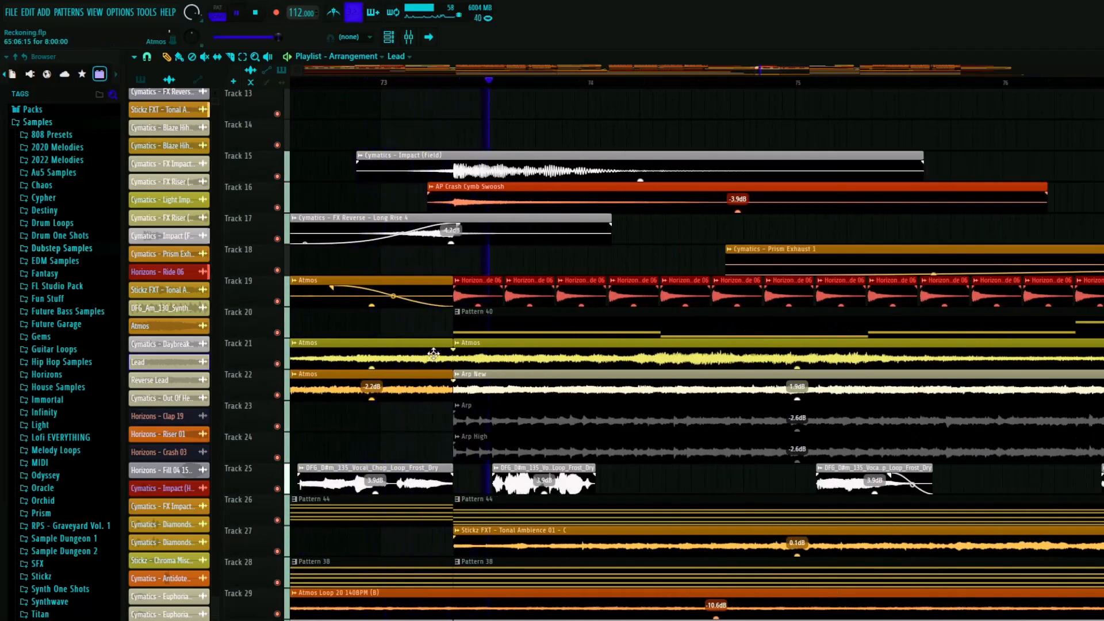
{"action": "scroll", "coordinate": [428, 340], "scroll_direction": "down", "scroll_amount": 5}
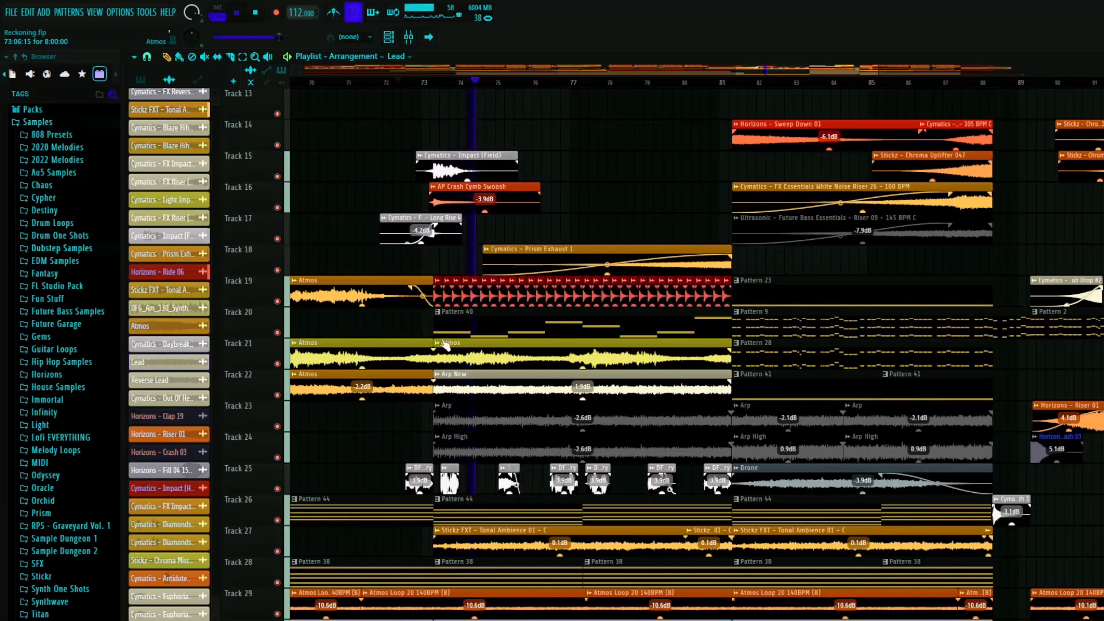
{"action": "key", "text": "space"}
- Solo Track 19 and examine the repeating Horizons Ride 06 clips after bar 73
{"action": "scroll", "coordinate": [471, 342], "scroll_direction": "up", "scroll_amount": 2}
{"action": "scroll", "coordinate": [469, 343], "scroll_direction": "down", "scroll_amount": 3}
{"action": "scroll", "coordinate": [466, 343], "scroll_direction": "up", "scroll_amount": 3}
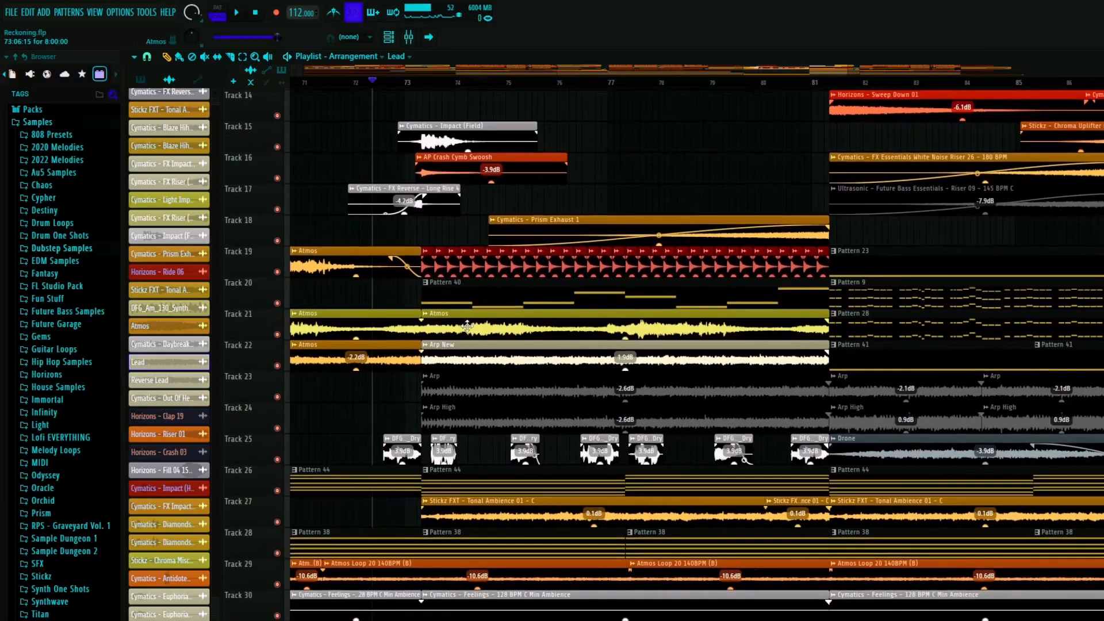
{"action": "right_click", "coordinate": [277, 270]}
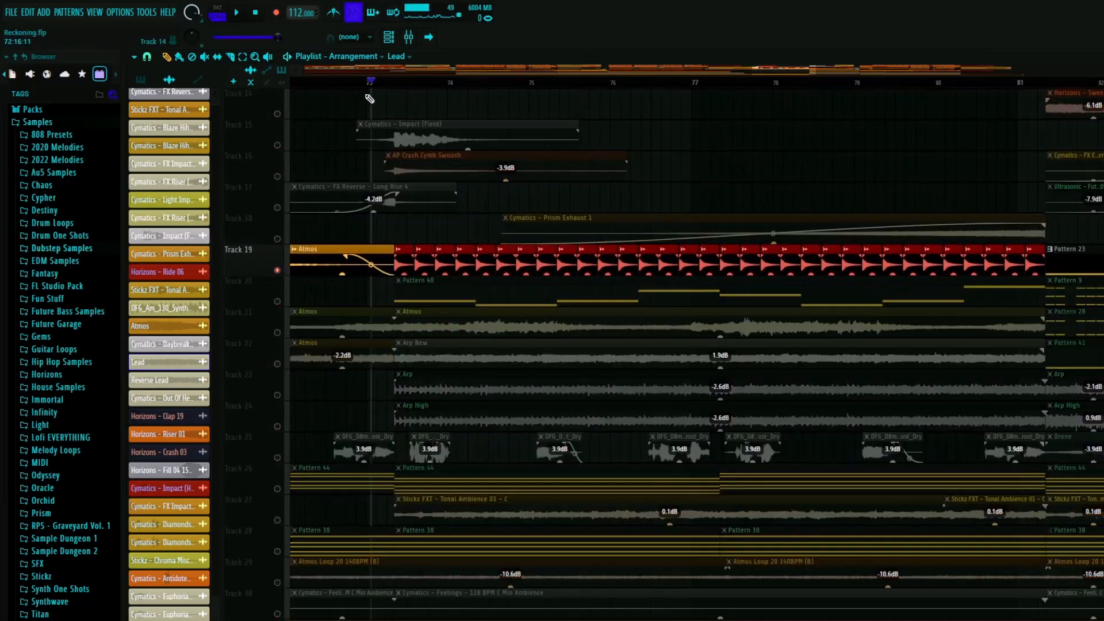
{"action": "left_click", "coordinate": [426, 266]}
{"action": "scroll", "coordinate": [426, 266], "scroll_direction": "up", "scroll_amount": 3}
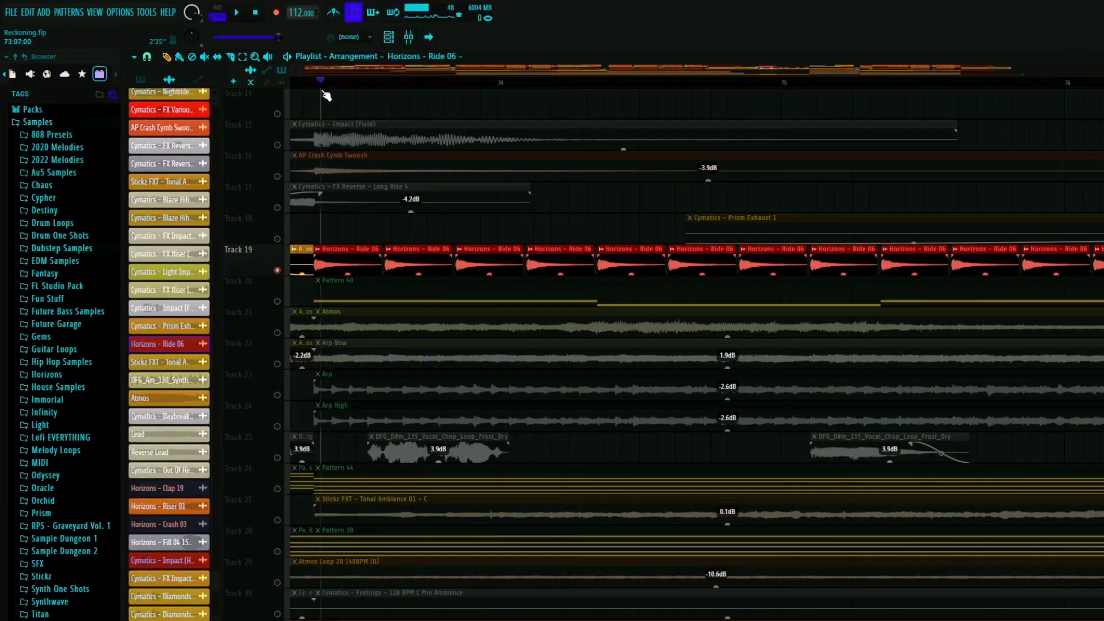
- Solo Track 22, play the Arp New clip after bar 73, and inspect its sample settings before closing them
{"action": "right_click", "coordinate": [278, 364]}
{"action": "scroll", "coordinate": [325, 376], "scroll_direction": "down", "scroll_amount": 4}
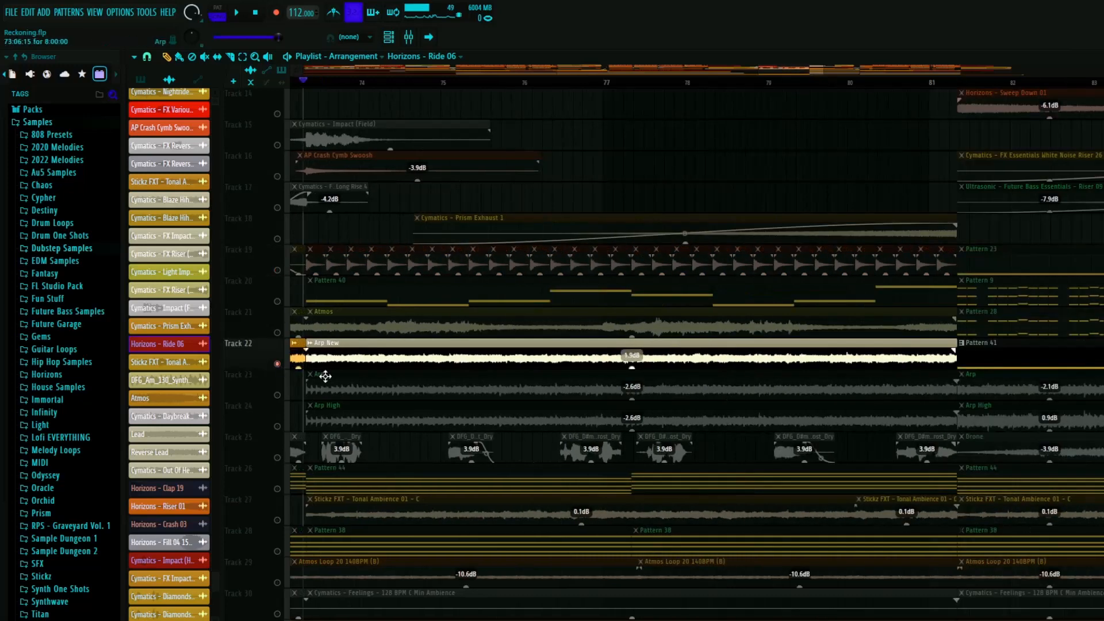
{"action": "scroll", "coordinate": [300, 377], "scroll_direction": "up", "scroll_amount": 3}
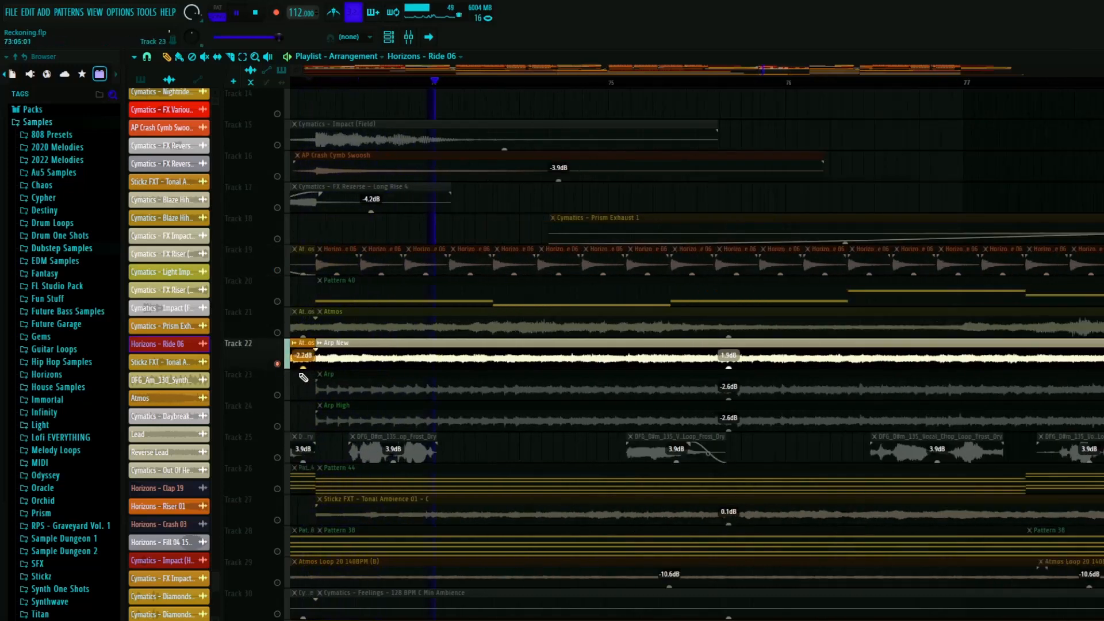
{"action": "left_click", "coordinate": [390, 351]}
{"action": "key", "text": "space"}
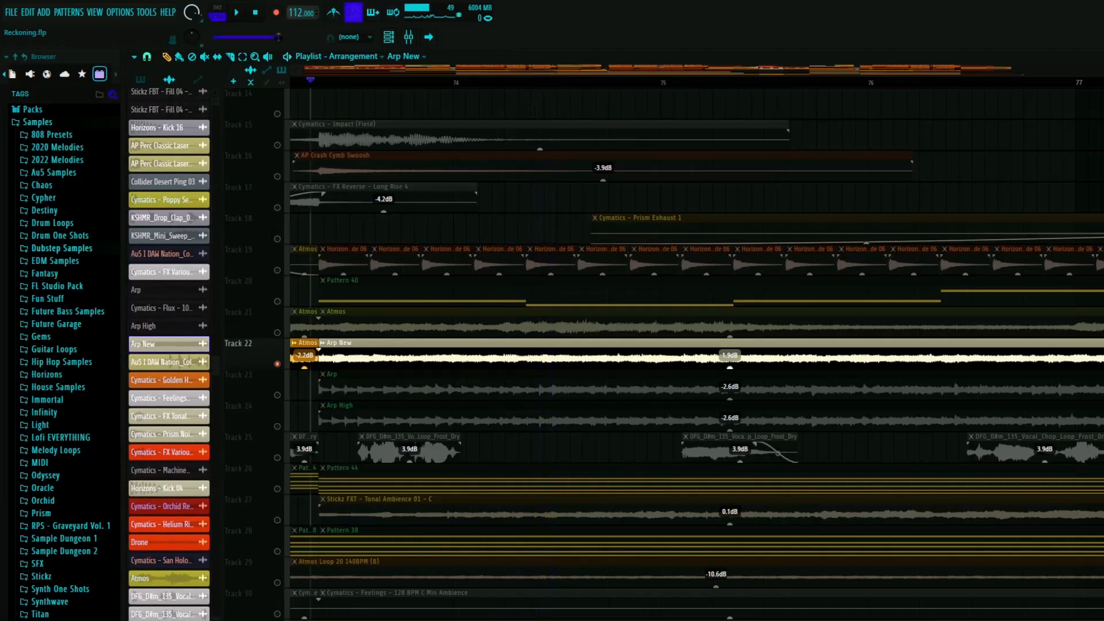
{"action": "double_click", "coordinate": [389, 350]}
{"action": "key", "text": "space"}
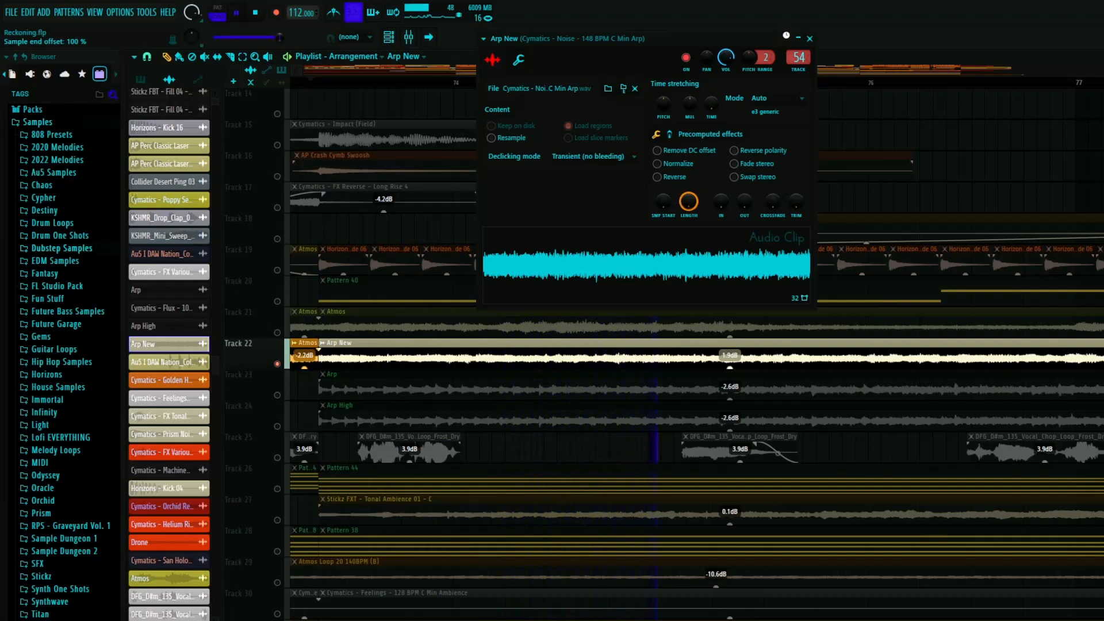
{"action": "left_click", "coordinate": [811, 39]}
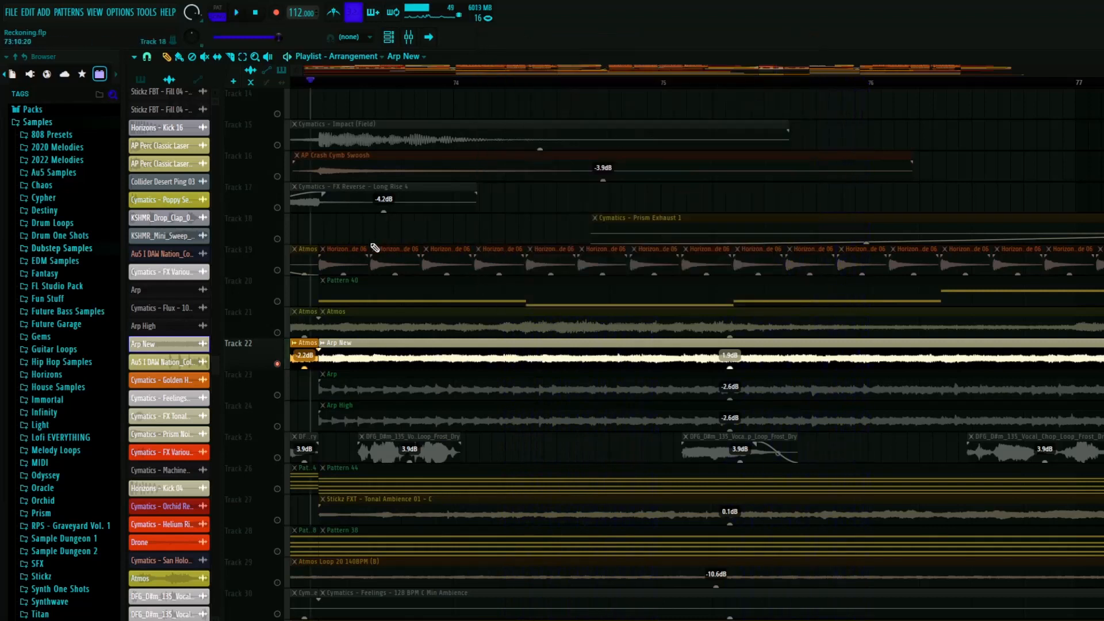
- Solo Track 20 to play Pattern 40 after bar 73, then play the section with all tracks restored
{"action": "left_click", "coordinate": [287, 278]}
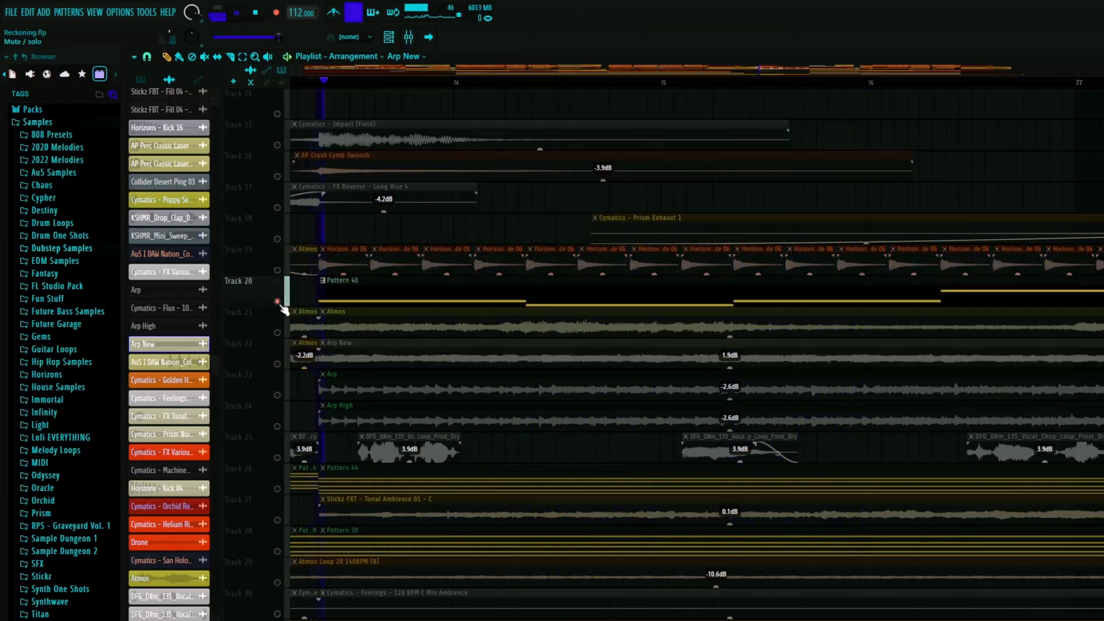
{"action": "right_click", "coordinate": [278, 302]}
{"action": "scroll", "coordinate": [368, 294], "scroll_direction": "down", "scroll_amount": 4}
{"action": "scroll", "coordinate": [374, 279], "scroll_direction": "down", "scroll_amount": 4}
{"action": "key", "text": "space"}
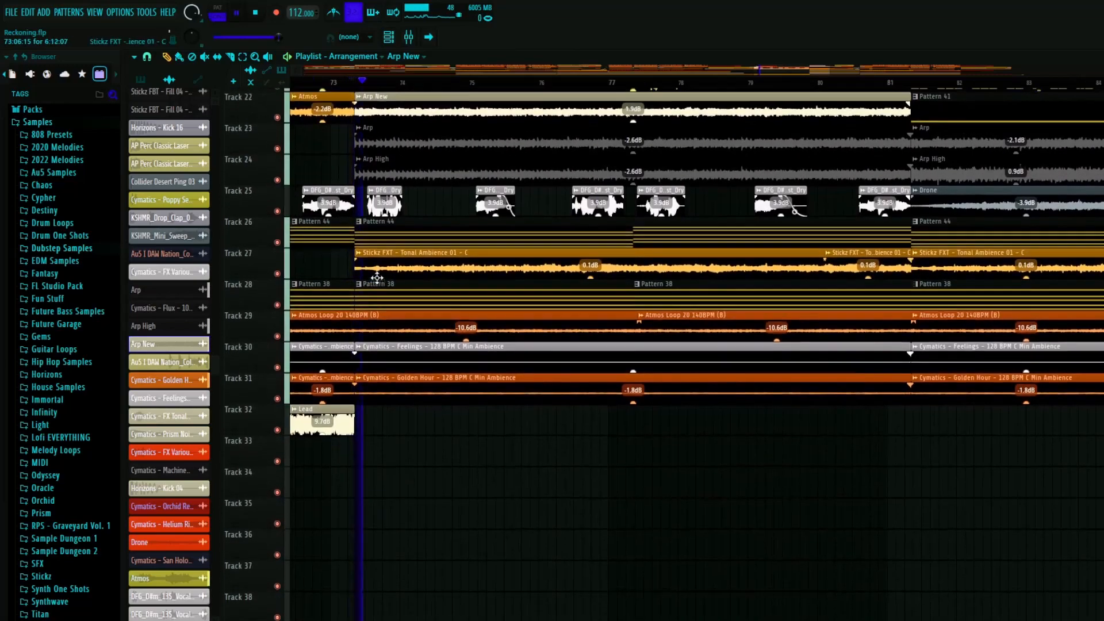
{"action": "scroll", "coordinate": [375, 276], "scroll_direction": "up", "scroll_amount": 4}
{"action": "key", "text": "space"}
- Check the impact clips on the upper tracks around bar 73, then survey the whole arrangement from bar 1
{"action": "scroll", "coordinate": [391, 202], "scroll_direction": "up", "scroll_amount": 6}
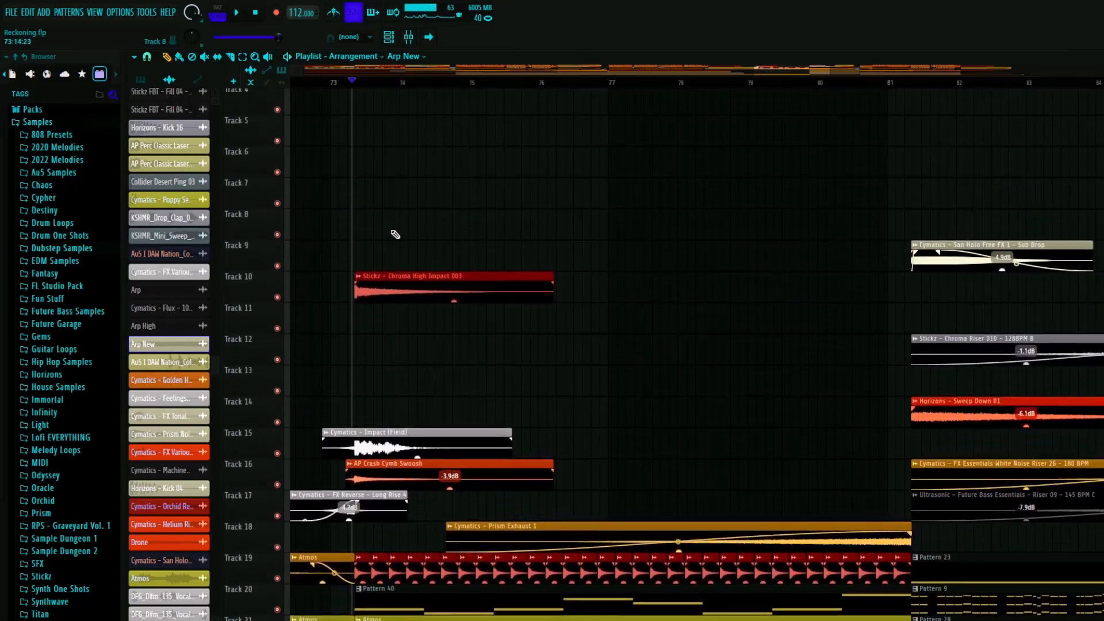
{"action": "scroll", "coordinate": [415, 291], "scroll_direction": "down", "scroll_amount": 5}
{"action": "scroll", "coordinate": [416, 290], "scroll_direction": "down", "scroll_amount": 4}
{"action": "scroll", "coordinate": [971, 319], "scroll_direction": "down", "scroll_amount": 9}
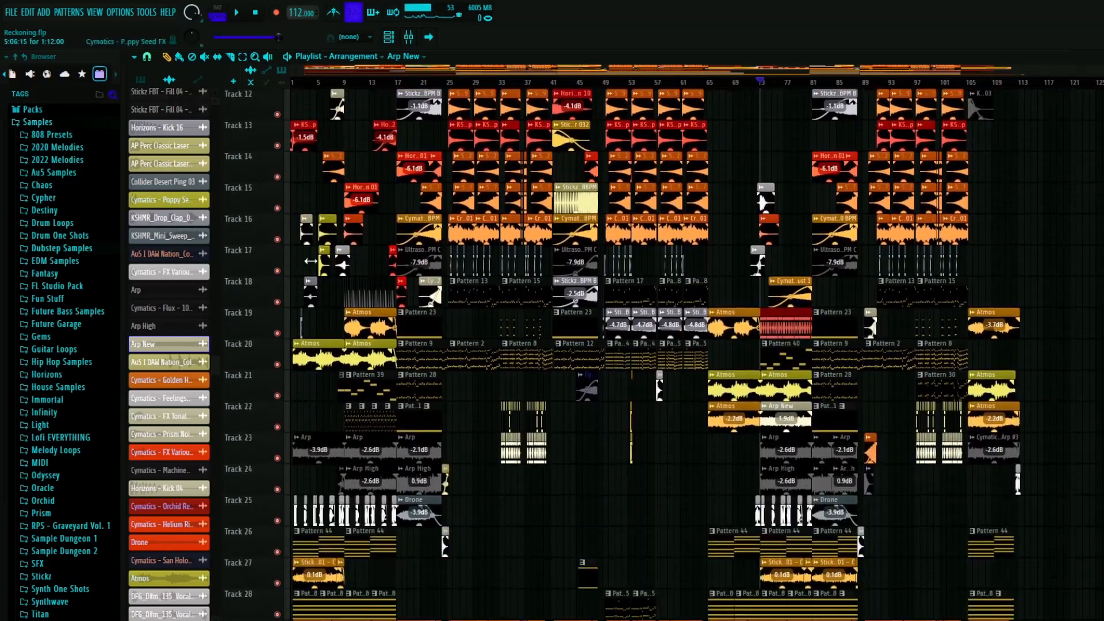
- Examine the build-up drum clips on the upper tracks between bars 85 and 89
{"action": "scroll", "coordinate": [898, 287], "scroll_direction": "up", "scroll_amount": 6}
{"action": "scroll", "coordinate": [862, 305], "scroll_direction": "up", "scroll_amount": 6}
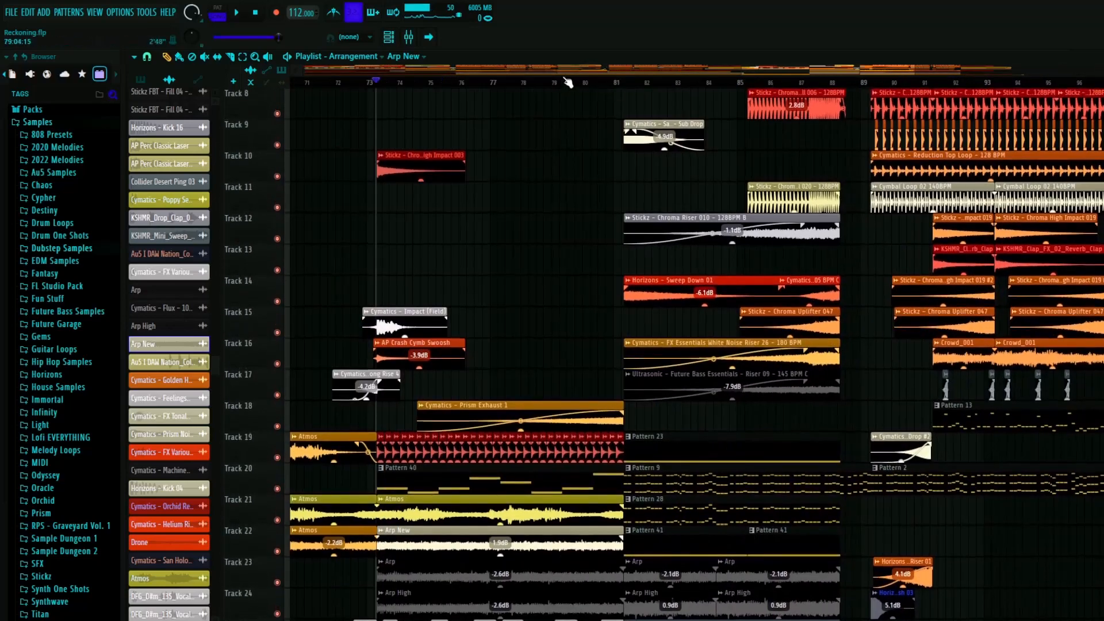
{"action": "left_click", "coordinate": [582, 82]}
{"action": "scroll", "coordinate": [546, 230], "scroll_direction": "down", "scroll_amount": 8}
{"action": "scroll", "coordinate": [641, 273], "scroll_direction": "up", "scroll_amount": 14}
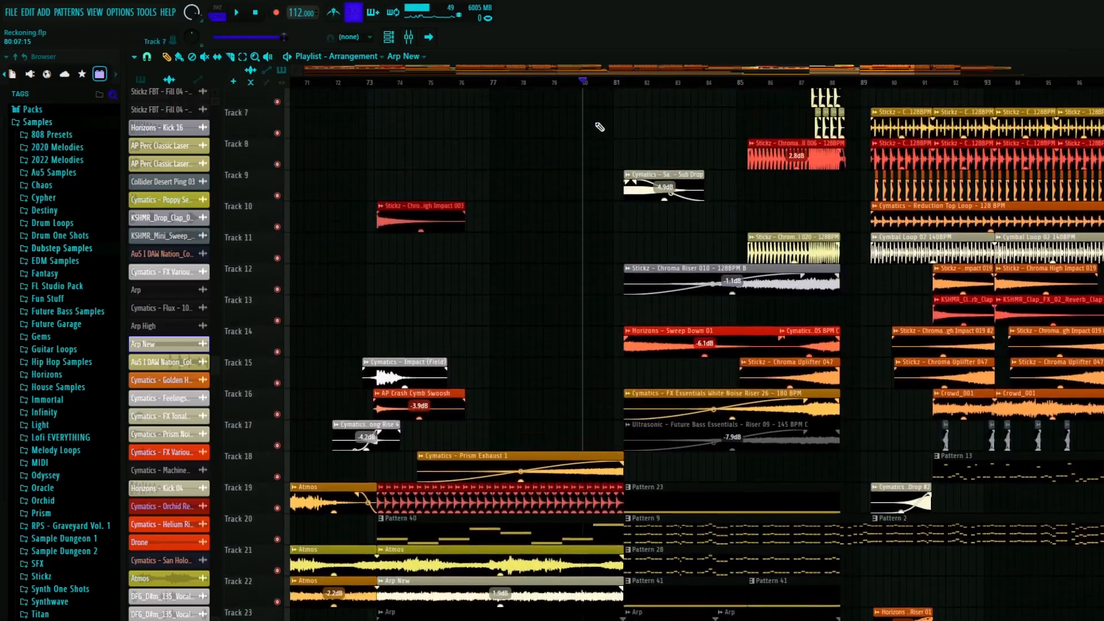
{"action": "left_click", "coordinate": [601, 83]}
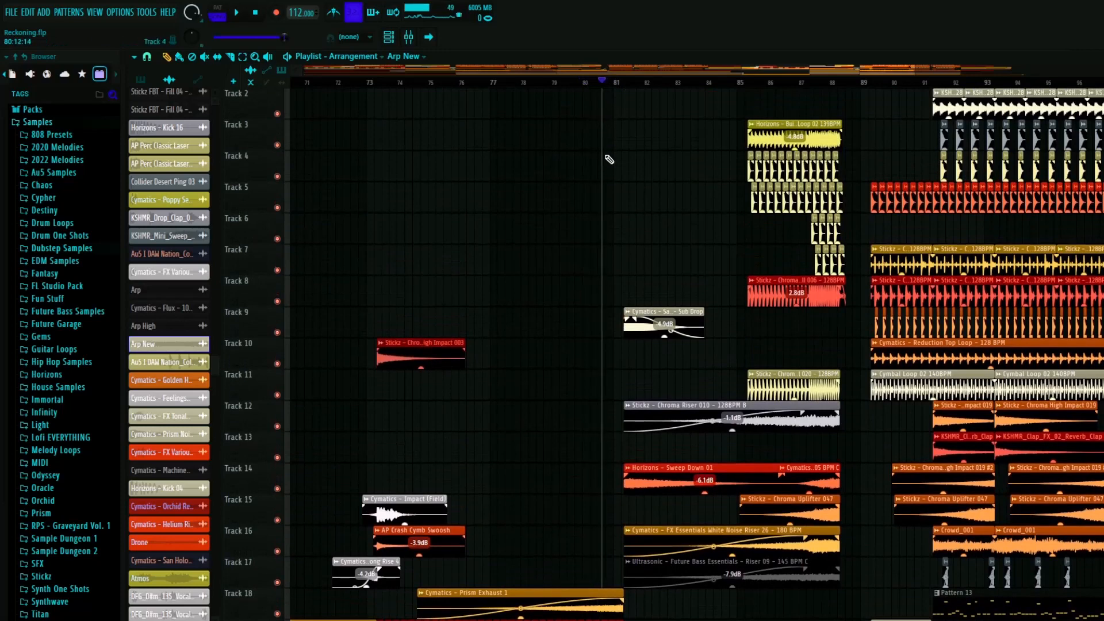
{"action": "left_click", "coordinate": [800, 82]}
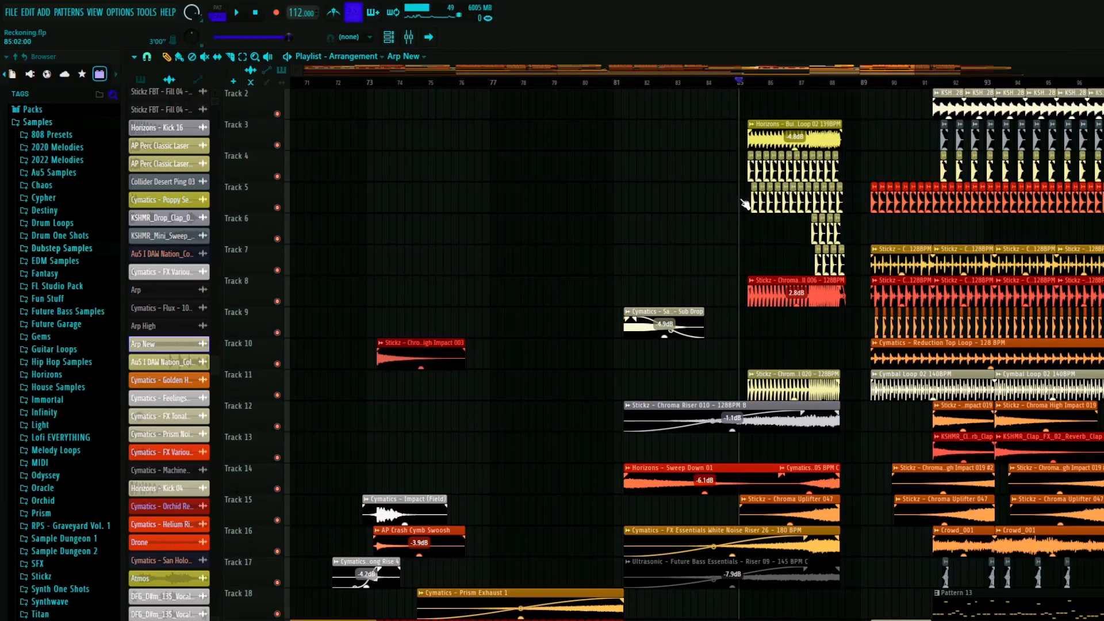
{"action": "scroll", "coordinate": [745, 205], "scroll_direction": "up", "scroll_amount": 4}
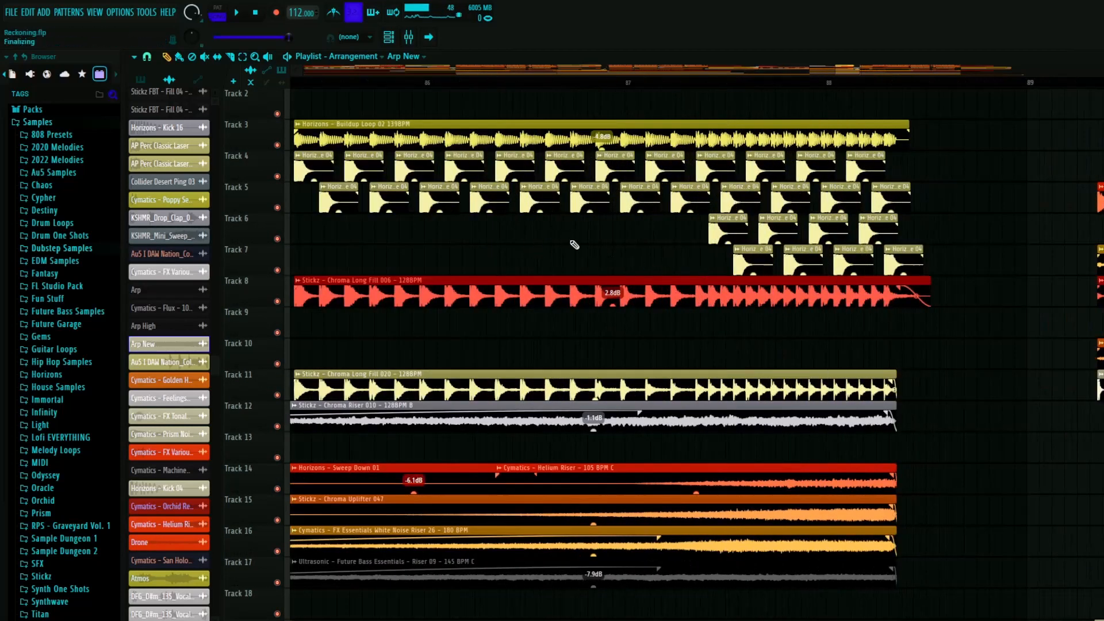
- Play the build-up from bar 81 and look over its melodic and ambience layers on Tracks 17 to 31
{"action": "scroll", "coordinate": [575, 244], "scroll_direction": "down", "scroll_amount": 4}
{"action": "scroll", "coordinate": [533, 226], "scroll_direction": "down", "scroll_amount": 7}
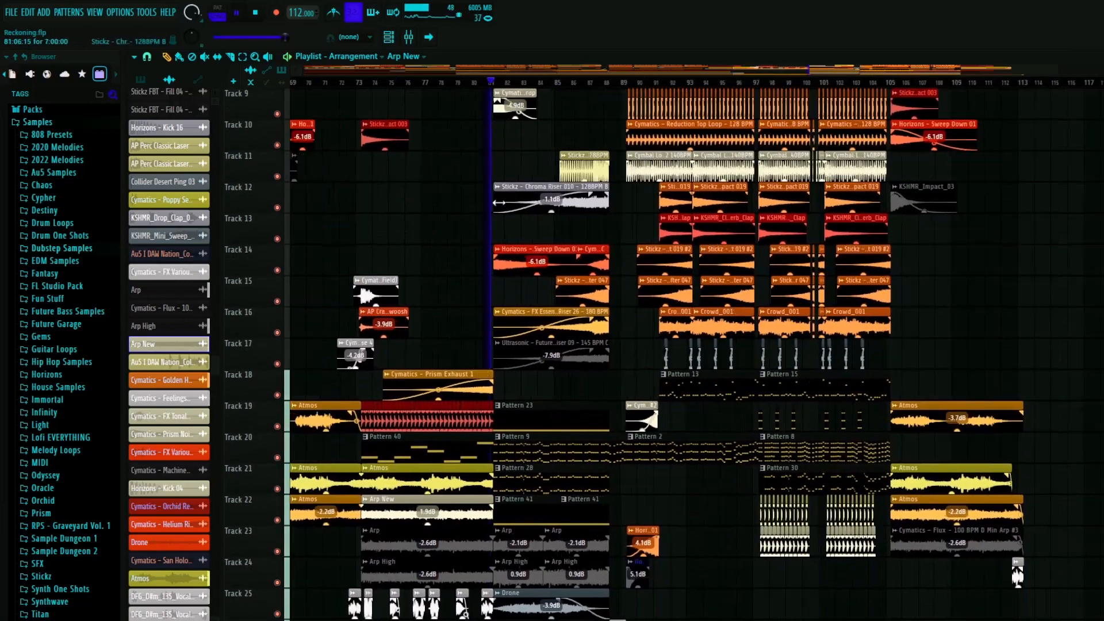
{"action": "scroll", "coordinate": [552, 239], "scroll_direction": "up", "scroll_amount": 4}
{"action": "scroll", "coordinate": [552, 295], "scroll_direction": "down", "scroll_amount": 4}
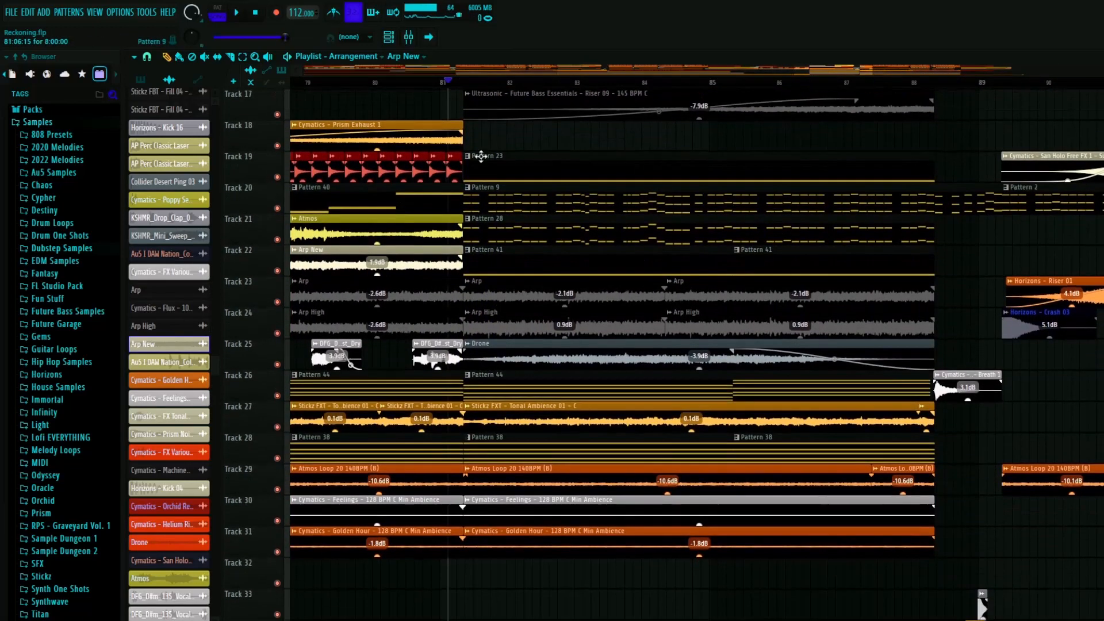
{"action": "key", "text": "space"}
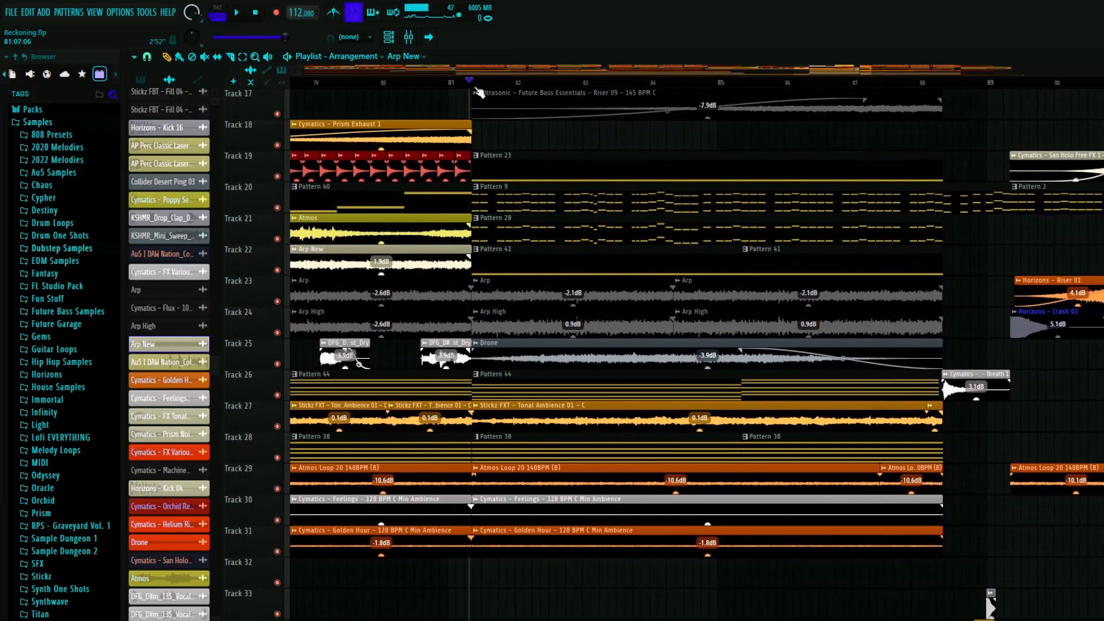
- Solo Tracks 23 and 24 to play the Arp and Arp High clips from bar 81, and restore all tracks
{"action": "right_click", "coordinate": [278, 301]}
{"action": "left_click", "coordinate": [277, 332]}
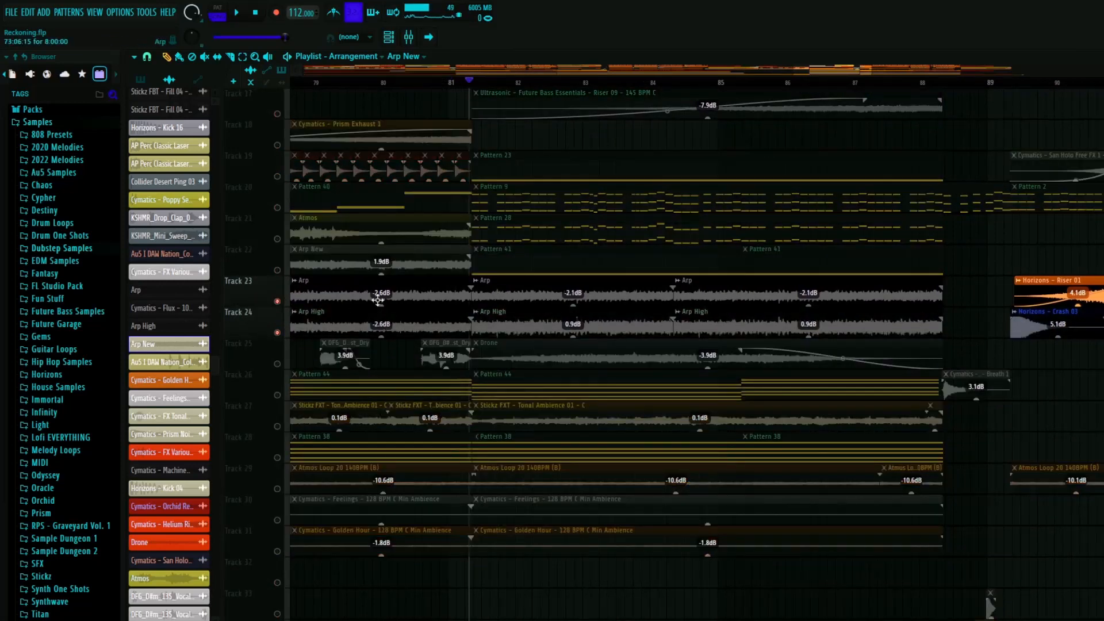
{"action": "scroll", "coordinate": [427, 272], "scroll_direction": "down", "scroll_amount": 4}
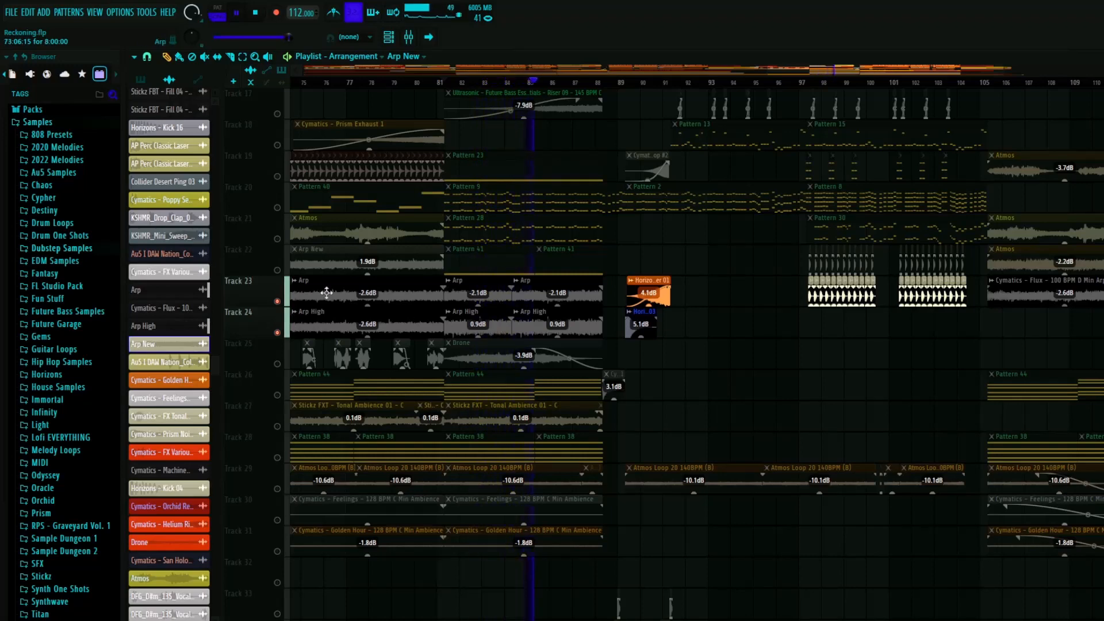
{"action": "left_click", "coordinate": [278, 301]}
- Solo Tracks 23 and 24 and play the earlier Arp and Arp High clips between bars 17 and 25, then restore all tracks
{"action": "scroll", "coordinate": [517, 389], "scroll_direction": "up", "scroll_amount": 8}
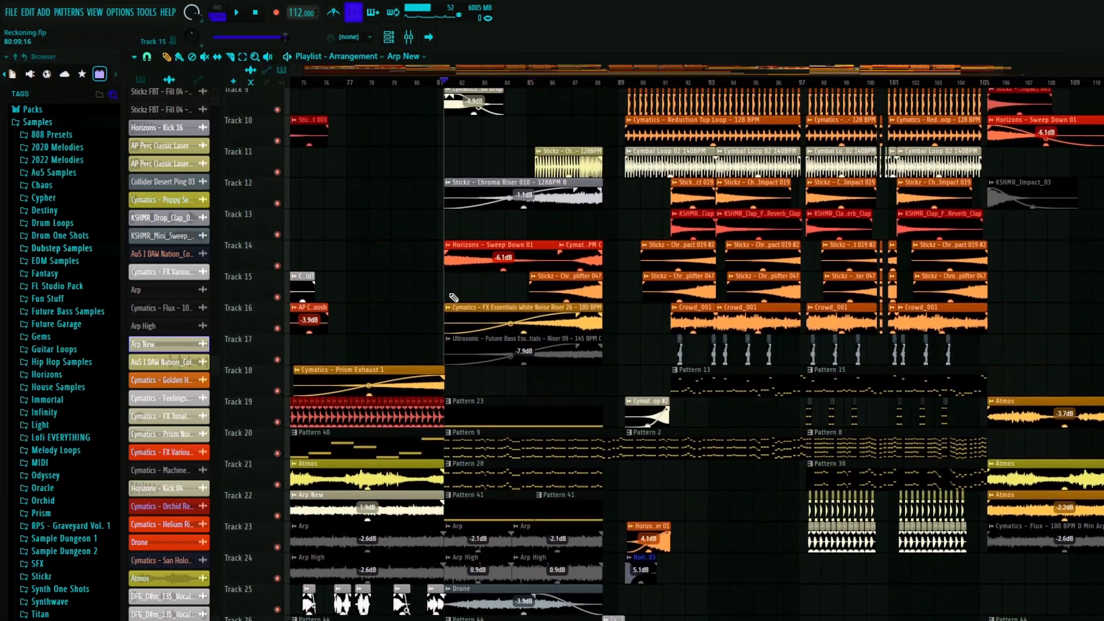
{"action": "scroll", "coordinate": [526, 322], "scroll_direction": "down", "scroll_amount": 5}
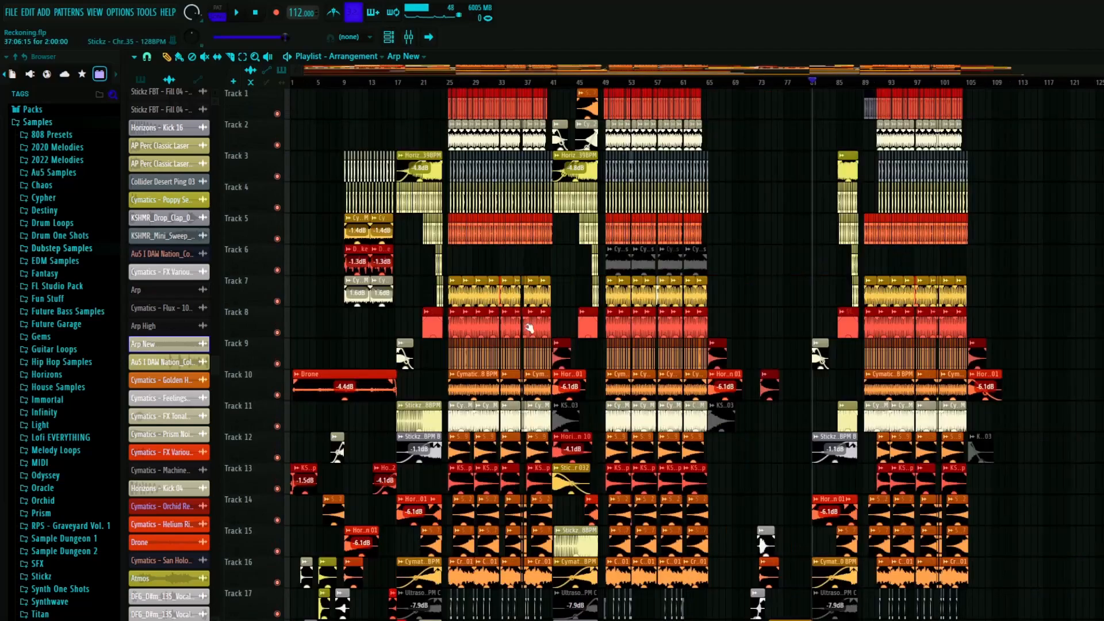
{"action": "scroll", "coordinate": [839, 392], "scroll_direction": "up", "scroll_amount": 5}
{"action": "scroll", "coordinate": [838, 391], "scroll_direction": "down", "scroll_amount": 5}
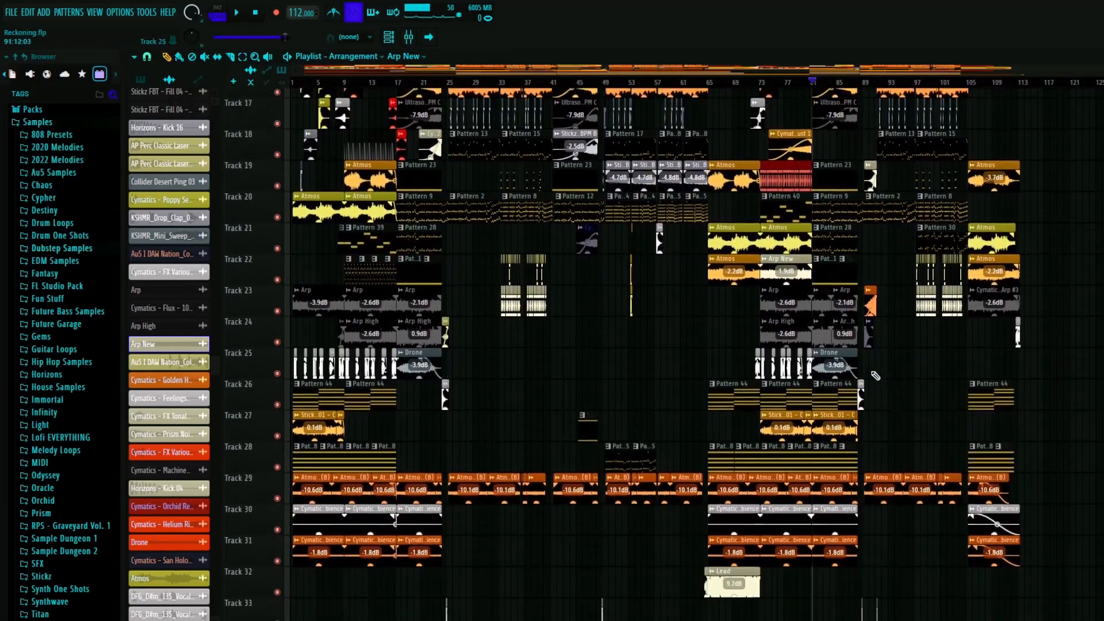
{"action": "scroll", "coordinate": [838, 391], "scroll_direction": "down", "scroll_amount": 5}
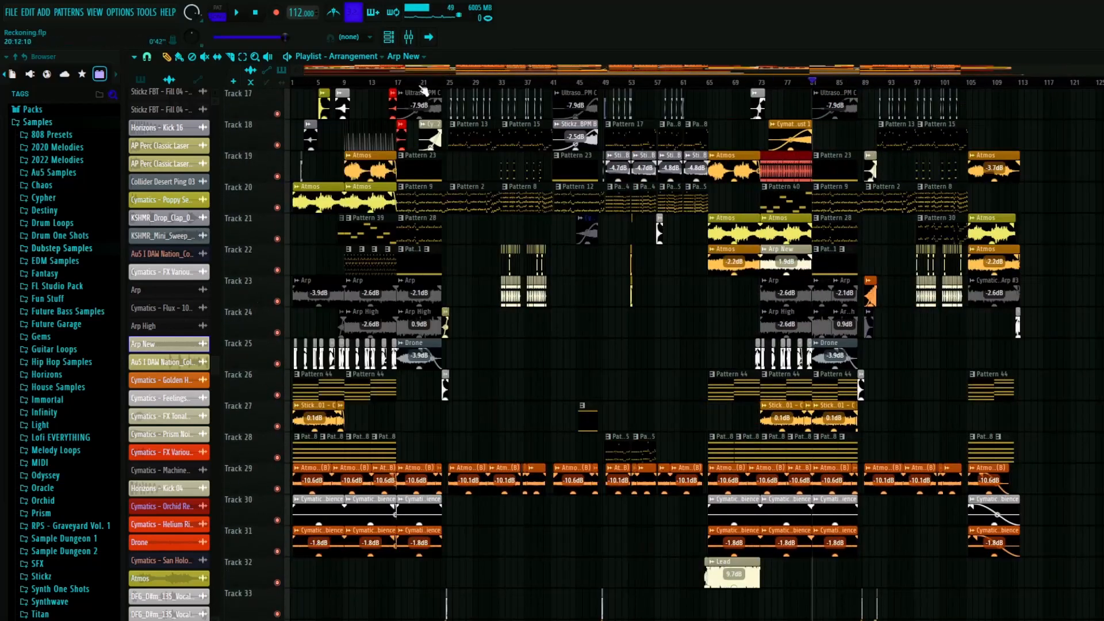
{"action": "right_click", "coordinate": [277, 302]}
{"action": "left_click", "coordinate": [278, 332]}
{"action": "key", "text": "space"}
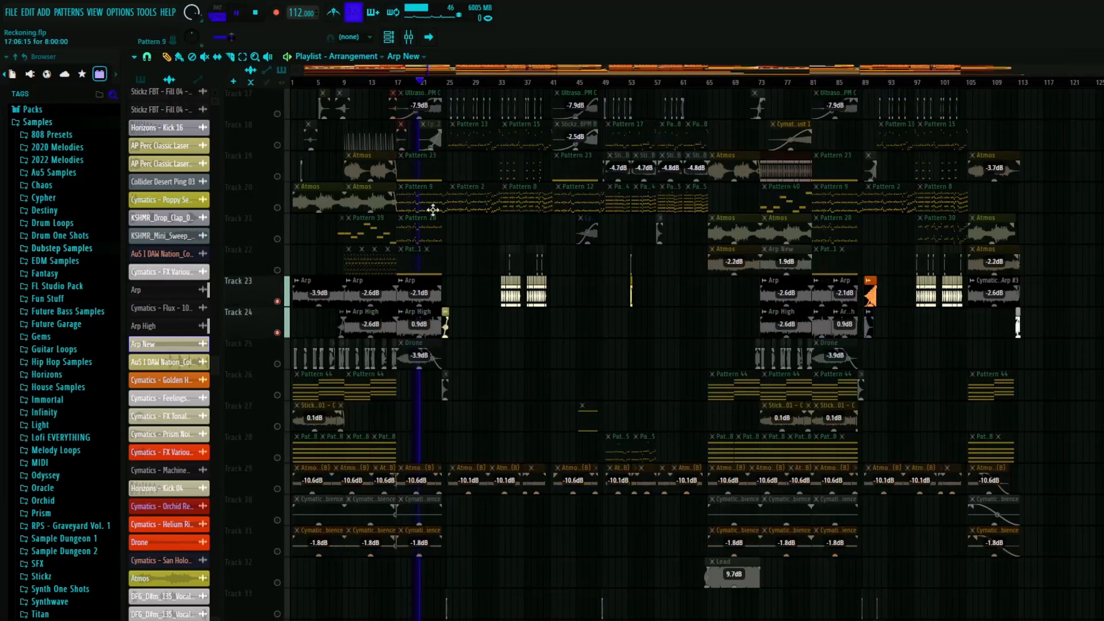
{"action": "scroll", "coordinate": [433, 210], "scroll_direction": "up", "scroll_amount": 4}
{"action": "left_click", "coordinate": [447, 89]}
{"action": "left_click", "coordinate": [449, 84]}
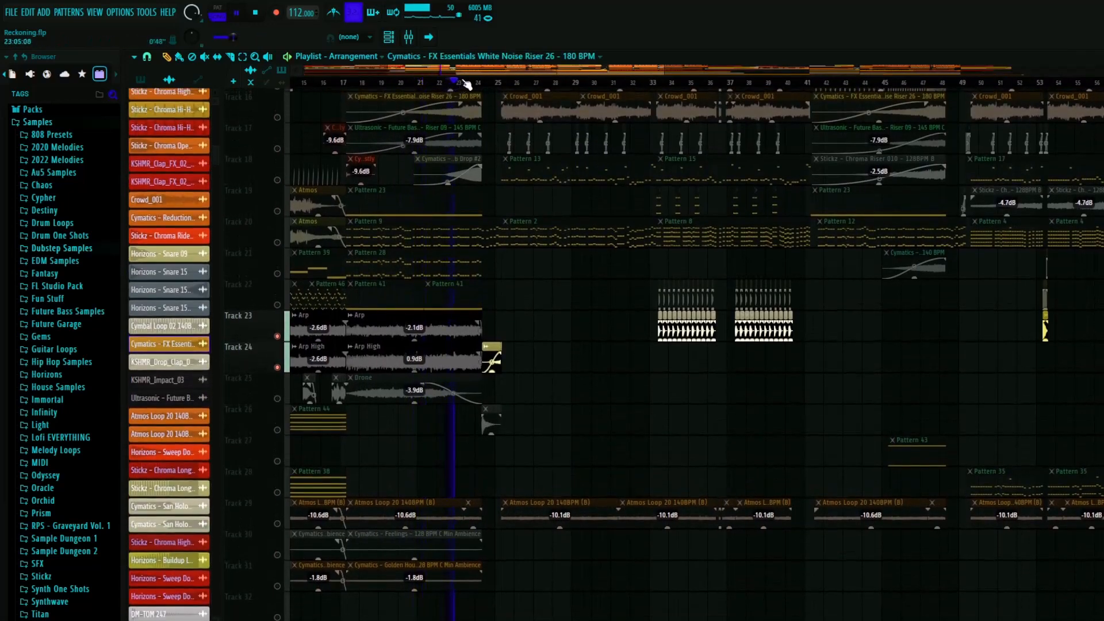
{"action": "right_click", "coordinate": [279, 337]}
{"action": "right_click", "coordinate": [278, 336]}
- Solo Tracks 20, 21, 23 and 24 to play Pattern 9, Pattern 28 and the Arp clips from bar 81, and restore all tracks
{"action": "left_click_drag", "start_coordinate": [398, 267], "coordinate": [552, 242]}
{"action": "scroll", "coordinate": [399, 416], "scroll_direction": "down", "scroll_amount": 4}
{"action": "scroll", "coordinate": [923, 352], "scroll_direction": "up", "scroll_amount": 4}
{"action": "scroll", "coordinate": [660, 389], "scroll_direction": "up", "scroll_amount": 4}
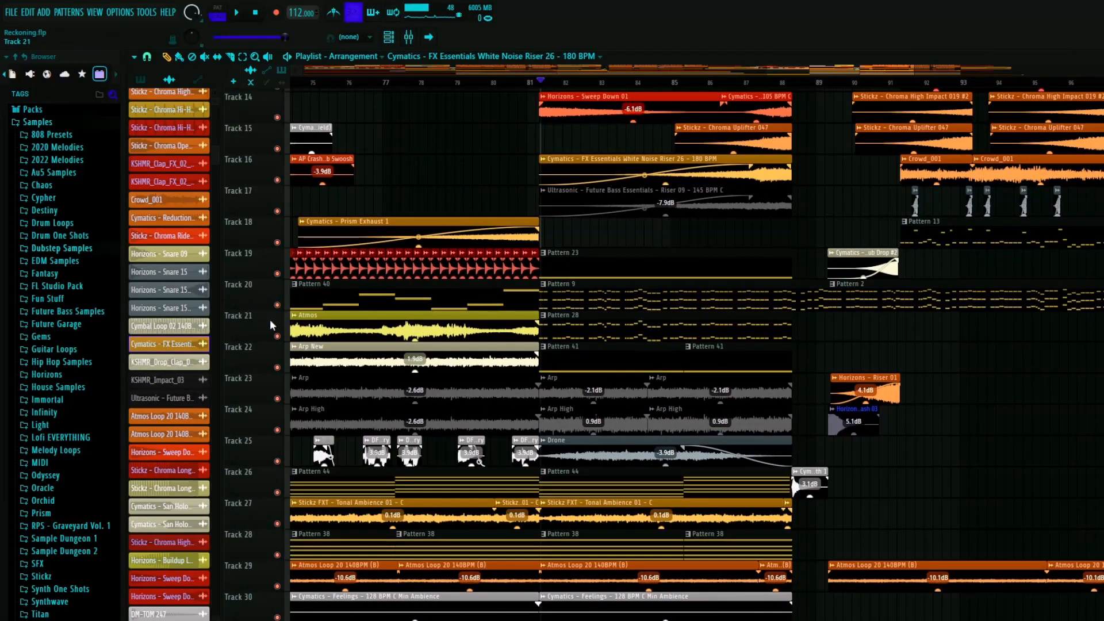
{"action": "right_click", "coordinate": [278, 306]}
{"action": "left_click", "coordinate": [277, 336]}
{"action": "left_click", "coordinate": [278, 399]}
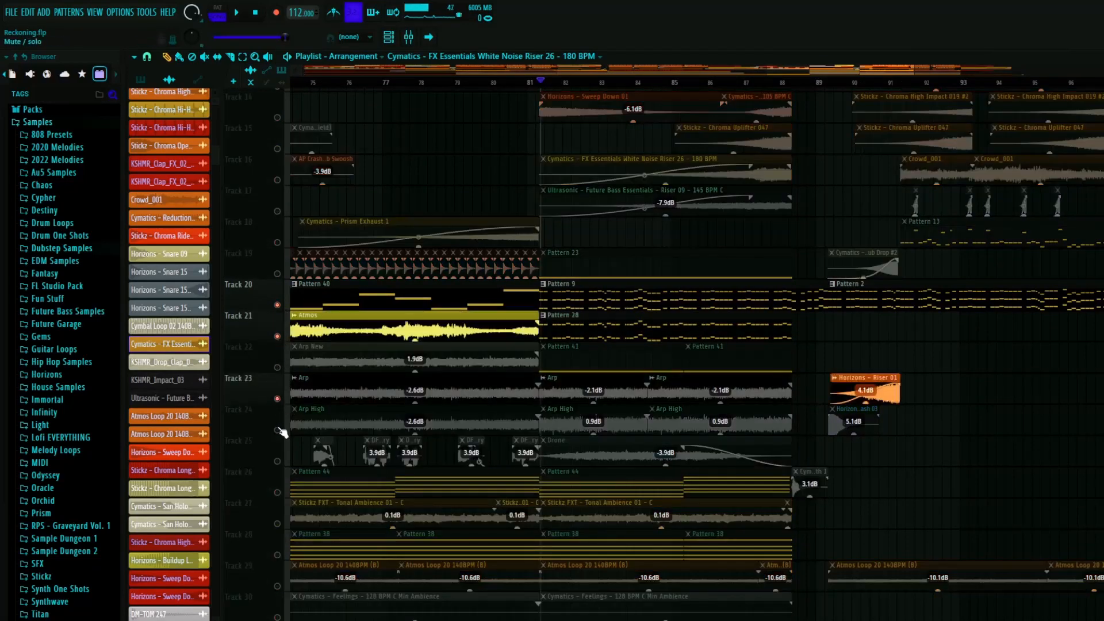
{"action": "left_click", "coordinate": [277, 430]}
{"action": "key", "text": "space"}
{"action": "scroll", "coordinate": [603, 425], "scroll_direction": "up", "scroll_amount": 2}
{"action": "scroll", "coordinate": [603, 429], "scroll_direction": "up", "scroll_amount": 6}
{"action": "scroll", "coordinate": [608, 445], "scroll_direction": "down", "scroll_amount": 5}
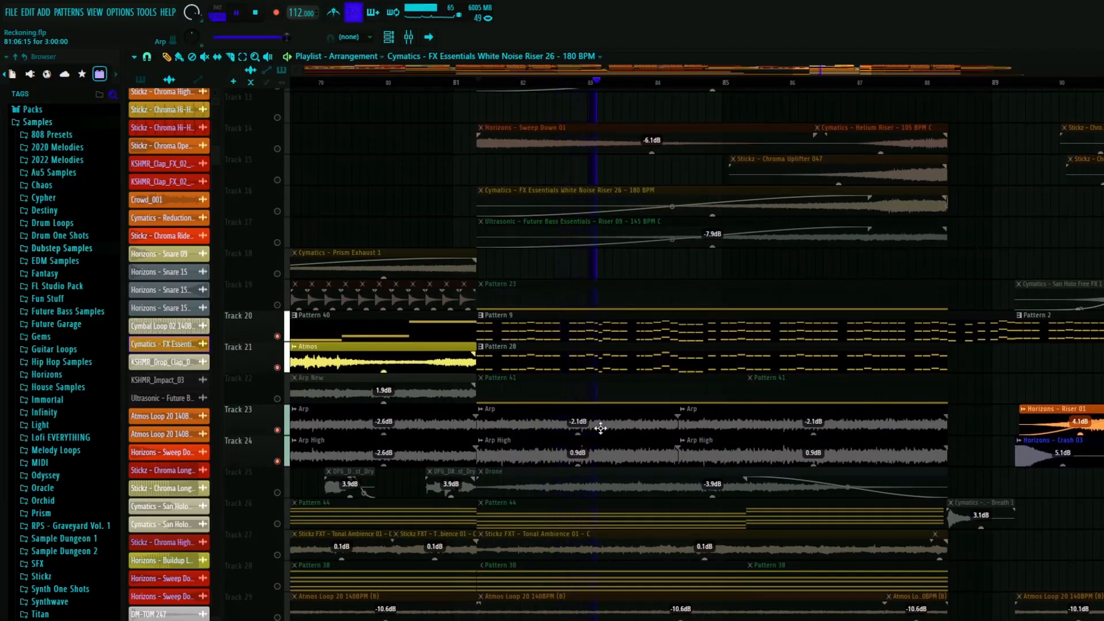
{"action": "right_click", "coordinate": [278, 337]}
- Examine the risers, sweeps and drum fills after bar 81 and play the end of the build-up from around bar 87
{"action": "scroll", "coordinate": [795, 298], "scroll_direction": "down", "scroll_amount": 3}
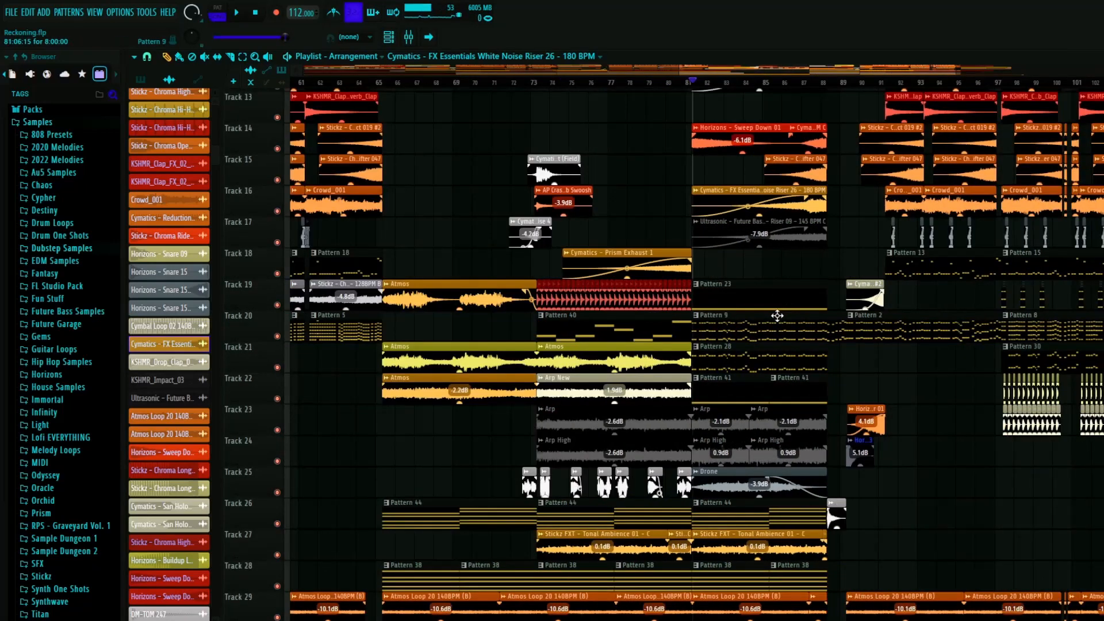
{"action": "scroll", "coordinate": [679, 305], "scroll_direction": "up", "scroll_amount": 9}
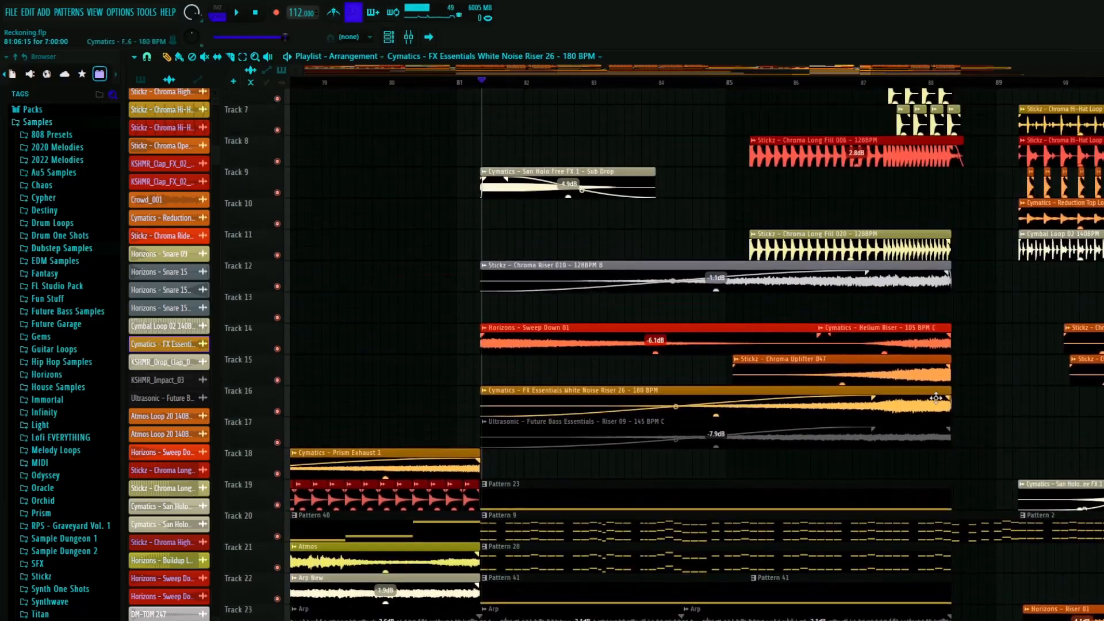
{"action": "scroll", "coordinate": [579, 257], "scroll_direction": "down", "scroll_amount": 5}
{"action": "scroll", "coordinate": [615, 262], "scroll_direction": "down", "scroll_amount": 4}
{"action": "scroll", "coordinate": [719, 271], "scroll_direction": "up", "scroll_amount": 4}
{"action": "scroll", "coordinate": [799, 273], "scroll_direction": "up", "scroll_amount": 9}
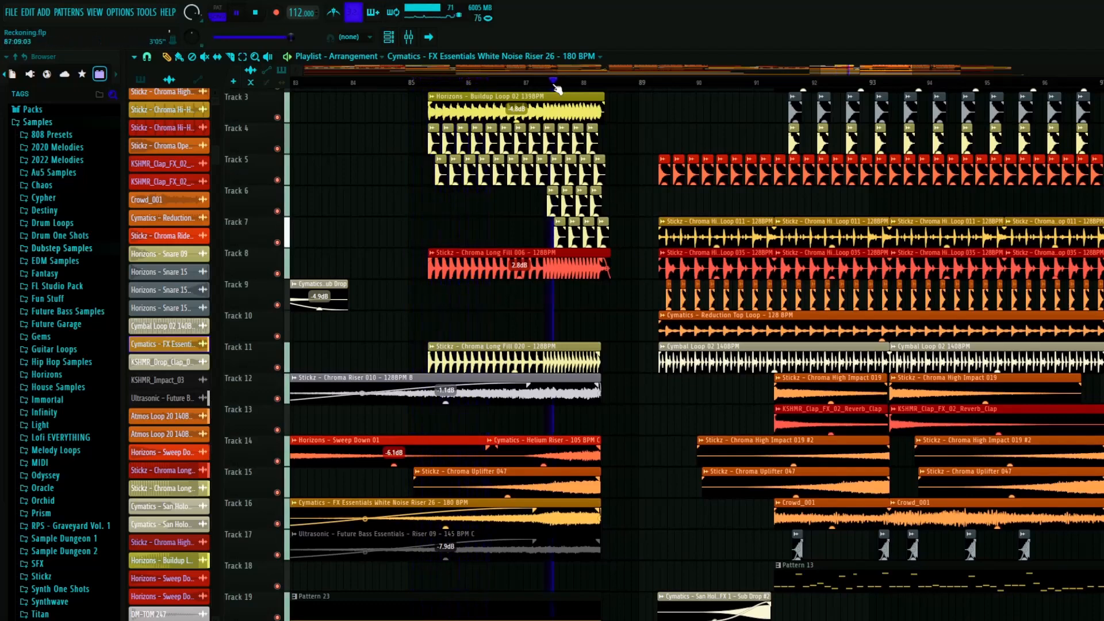
{"action": "scroll", "coordinate": [632, 270], "scroll_direction": "down", "scroll_amount": 17}
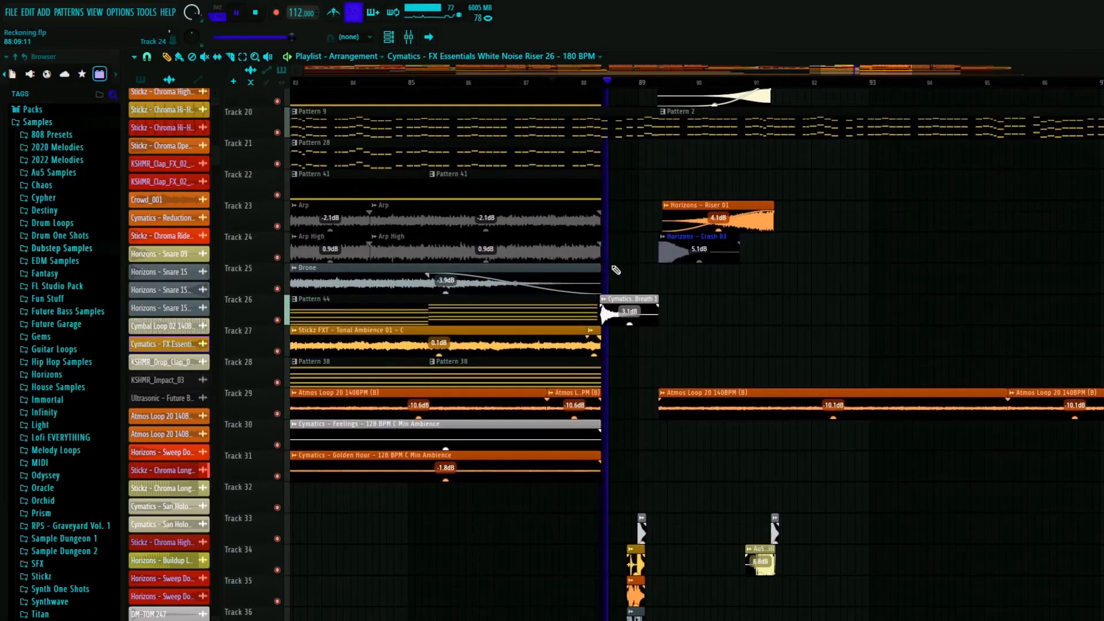
{"action": "scroll", "coordinate": [634, 277], "scroll_direction": "down", "scroll_amount": 7}
{"action": "key", "text": "space"}
- Check the short clips around bar 89 on Tracks 33 to 39 and play the opening of the final drop
{"action": "scroll", "coordinate": [682, 284], "scroll_direction": "up", "scroll_amount": 11}
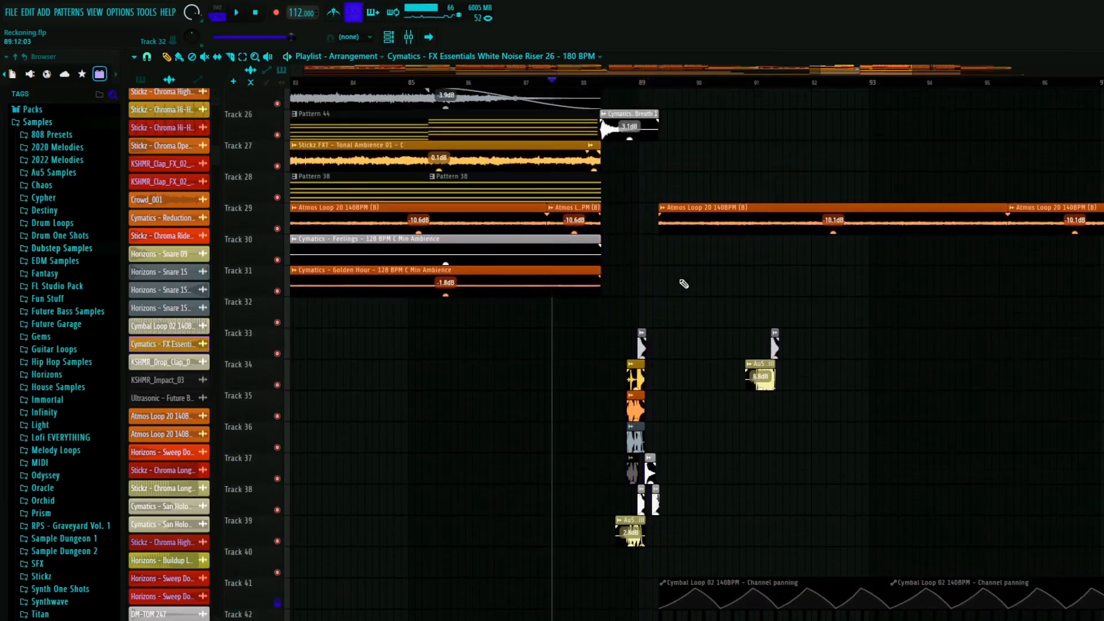
{"action": "scroll", "coordinate": [805, 328], "scroll_direction": "up", "scroll_amount": 6}
{"action": "scroll", "coordinate": [757, 325], "scroll_direction": "up", "scroll_amount": 5}
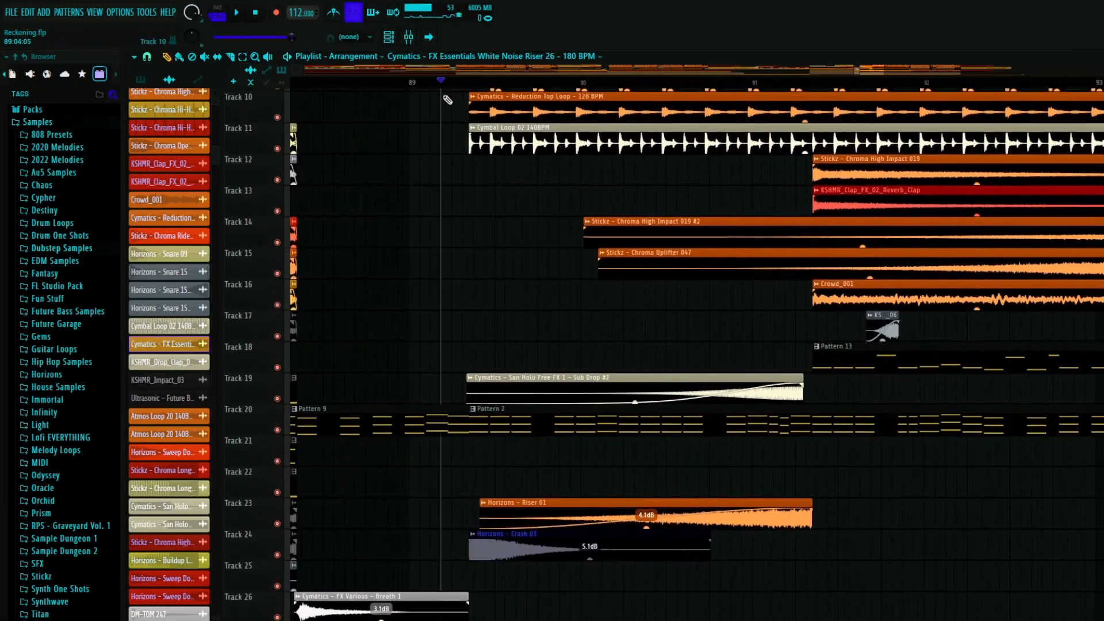
{"action": "scroll", "coordinate": [495, 184], "scroll_direction": "up", "scroll_amount": 9}
{"action": "key", "text": "space"}
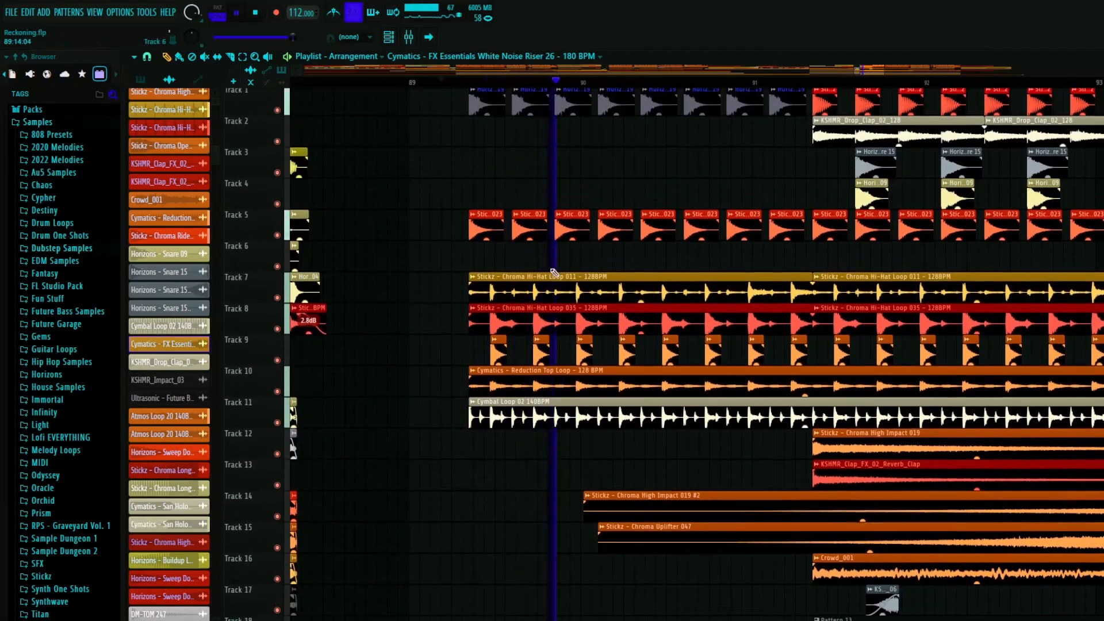
{"action": "key", "text": "space"}
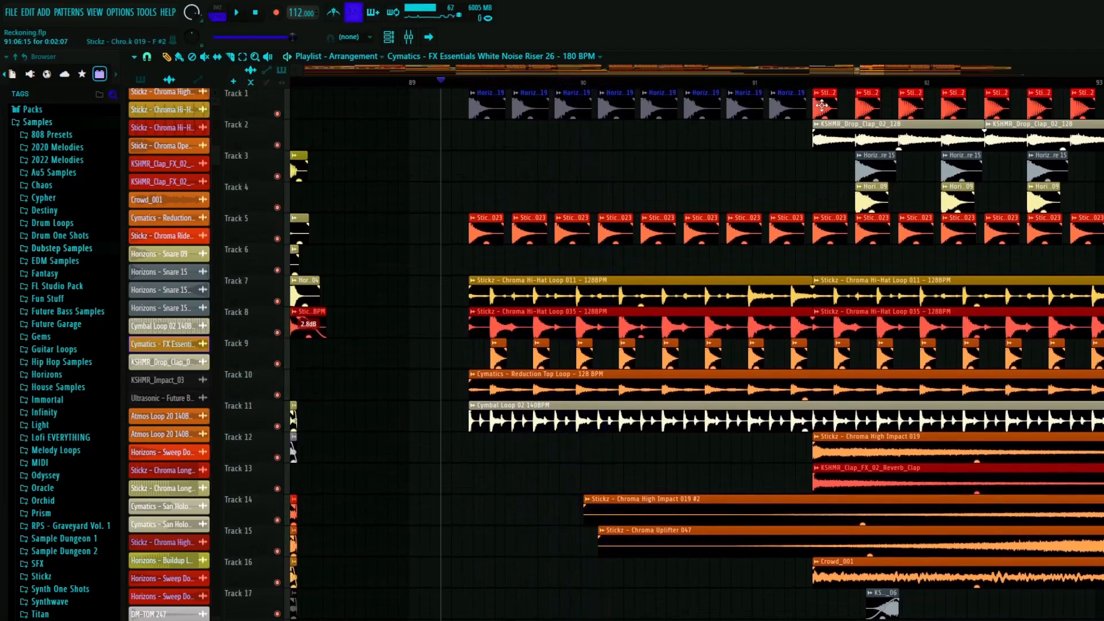
- Solo Tracks 1 and 5 to play the Horizons Clap 19 and Chroma Ride 023 clips from bar 89
{"action": "scroll", "coordinate": [486, 127], "scroll_direction": "up", "scroll_amount": 4}
{"action": "right_click", "coordinate": [277, 114]}
{"action": "key", "text": "space"}
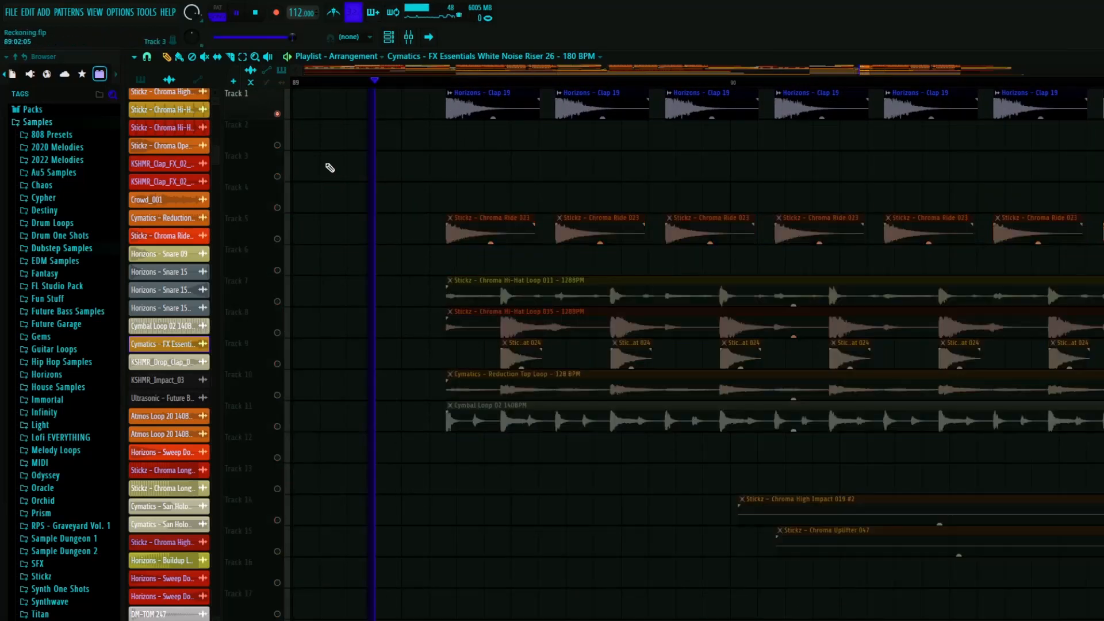
{"action": "left_click", "coordinate": [278, 238]}
{"action": "scroll", "coordinate": [389, 205], "scroll_direction": "down", "scroll_amount": 1}
{"action": "scroll", "coordinate": [393, 208], "scroll_direction": "down", "scroll_amount": 5}
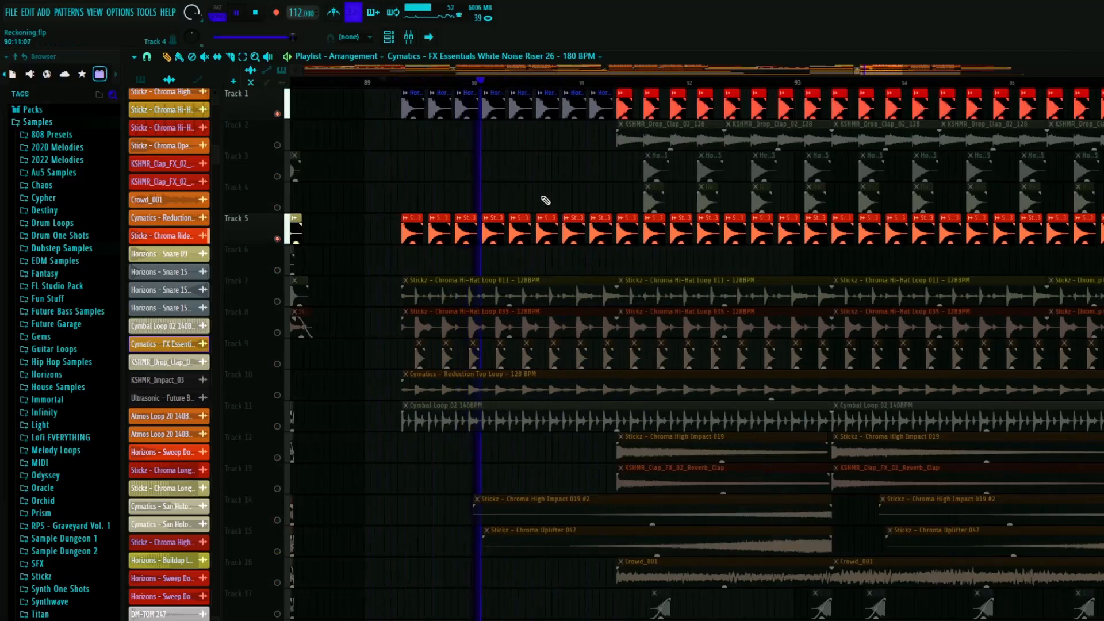
{"action": "scroll", "coordinate": [340, 279], "scroll_direction": "down", "scroll_amount": 4}
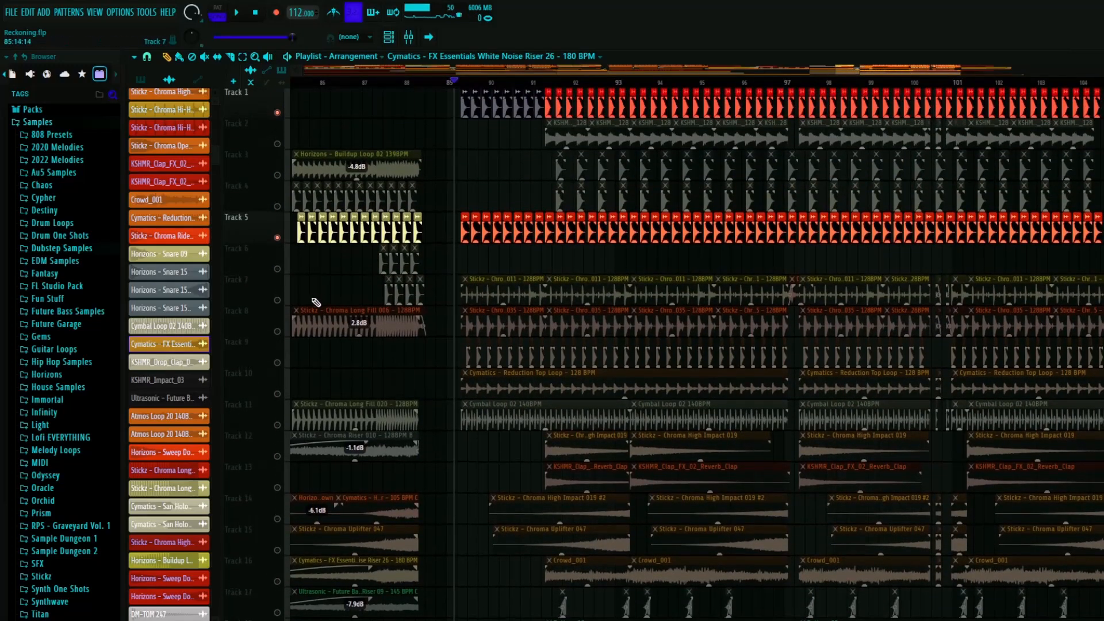
- Add Tracks 7 to 11 to the soloed tracks, play the hi-hat, top and cymbal loops from bar 89, and restore all tracks
{"action": "left_click_drag", "start_coordinate": [277, 300], "coordinate": [278, 429]}
{"action": "scroll", "coordinate": [444, 363], "scroll_direction": "up", "scroll_amount": 2}
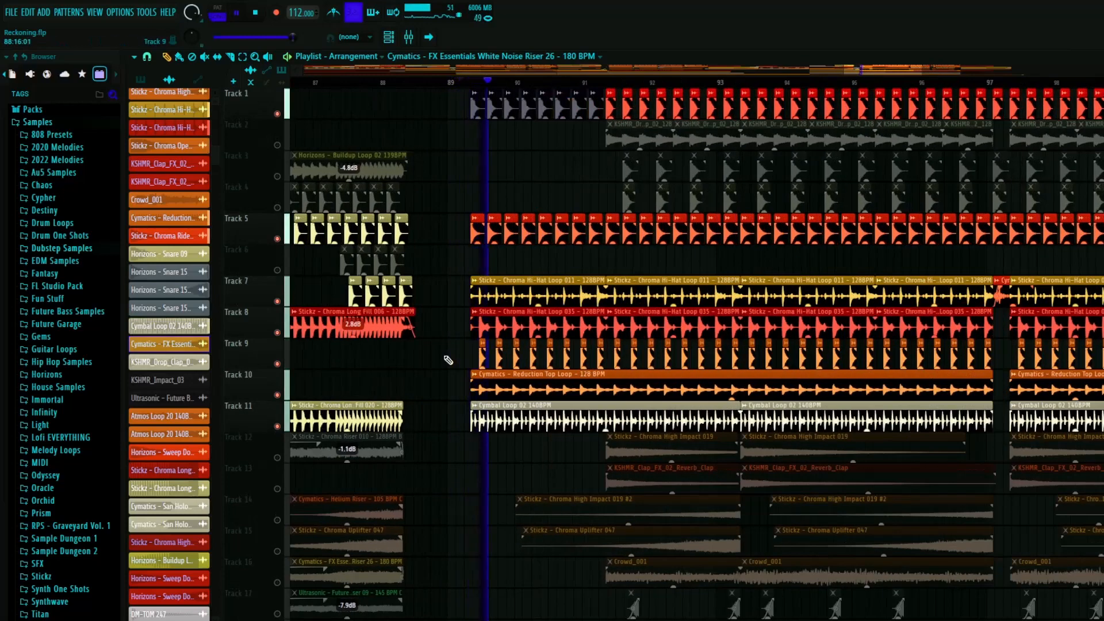
{"action": "key", "text": "space"}
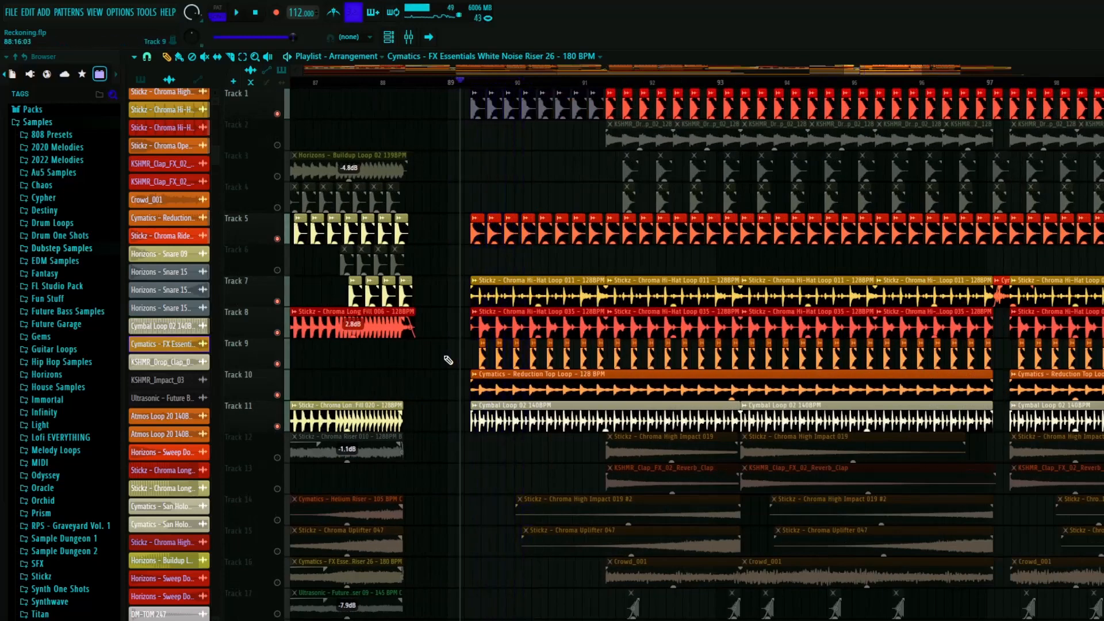
{"action": "right_click", "coordinate": [278, 335]}
{"action": "right_click", "coordinate": [277, 335]}
- Play the lower tracks from bar 89, and solo Track 23 to play the Horizons Riser 01 clip leading past bar 91
{"action": "scroll", "coordinate": [490, 426], "scroll_direction": "down", "scroll_amount": 8}
{"action": "key", "text": "space"}
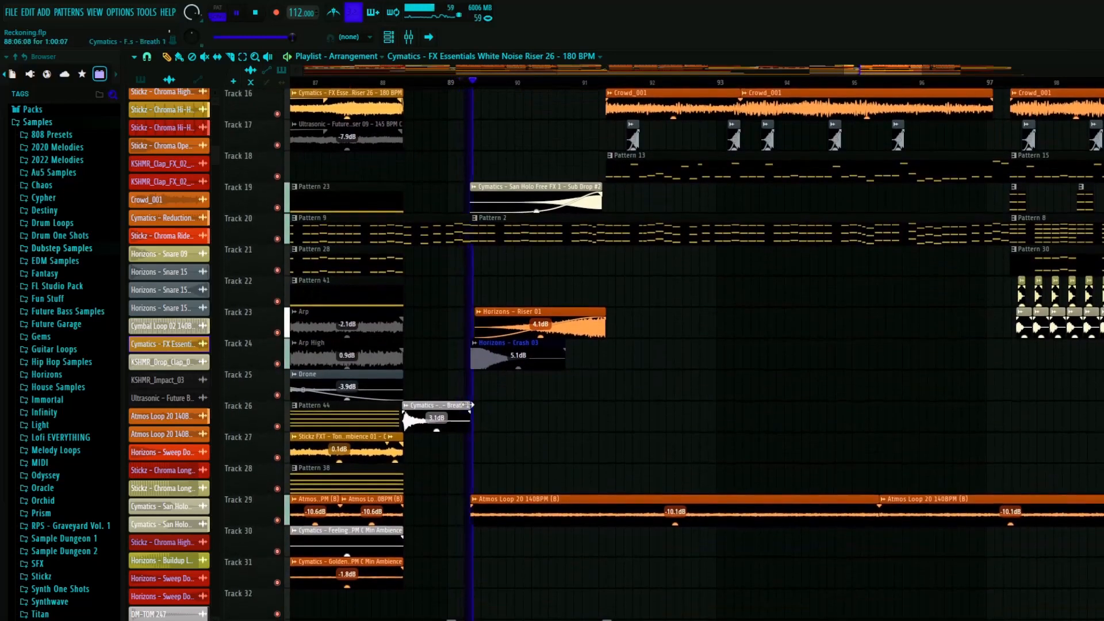
{"action": "key", "text": "space"}
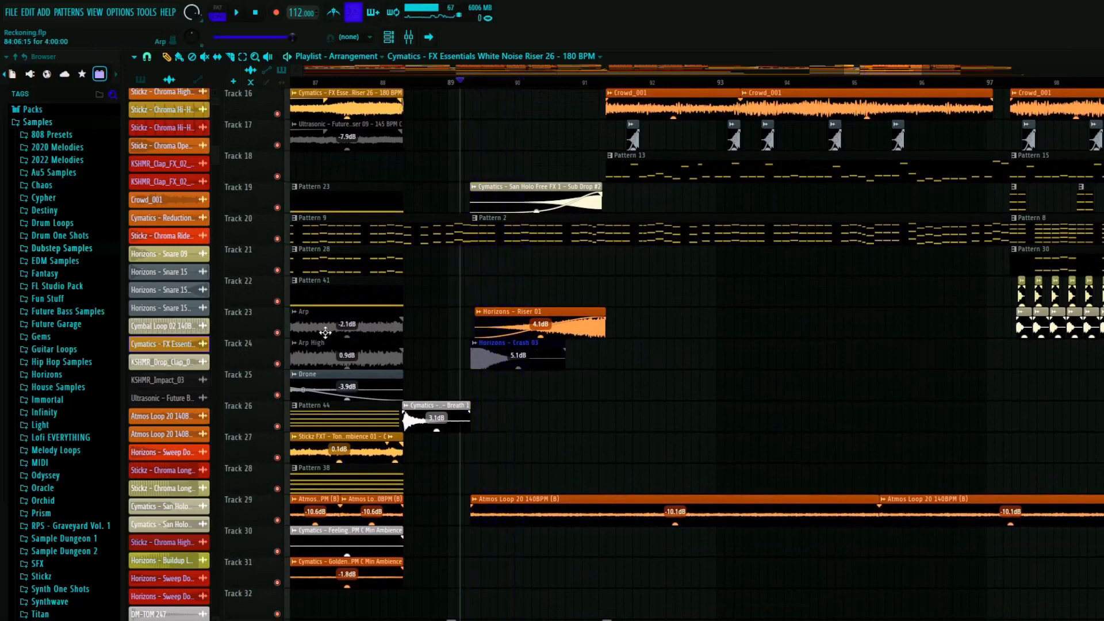
{"action": "right_click", "coordinate": [278, 332]}
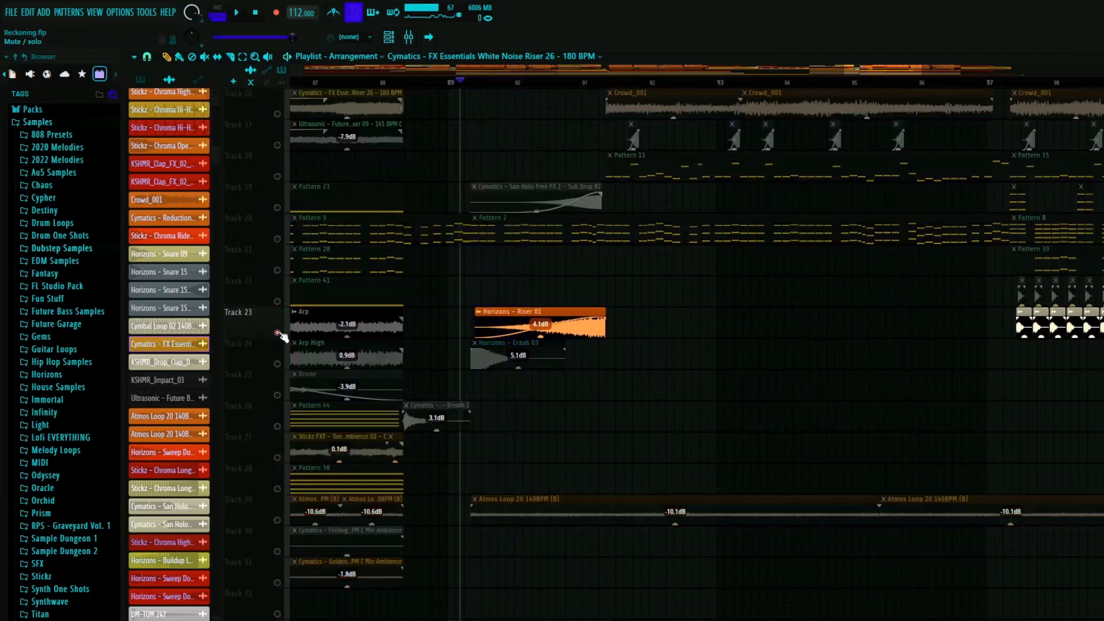
{"action": "left_click", "coordinate": [552, 86]}
{"action": "left_click", "coordinate": [591, 86]}
{"action": "key", "text": "space"}
- Add Track 19 to the solo, play the Sub Drop #2 and riser clips, and inspect where they end after bar 91
{"action": "left_click", "coordinate": [277, 208]}
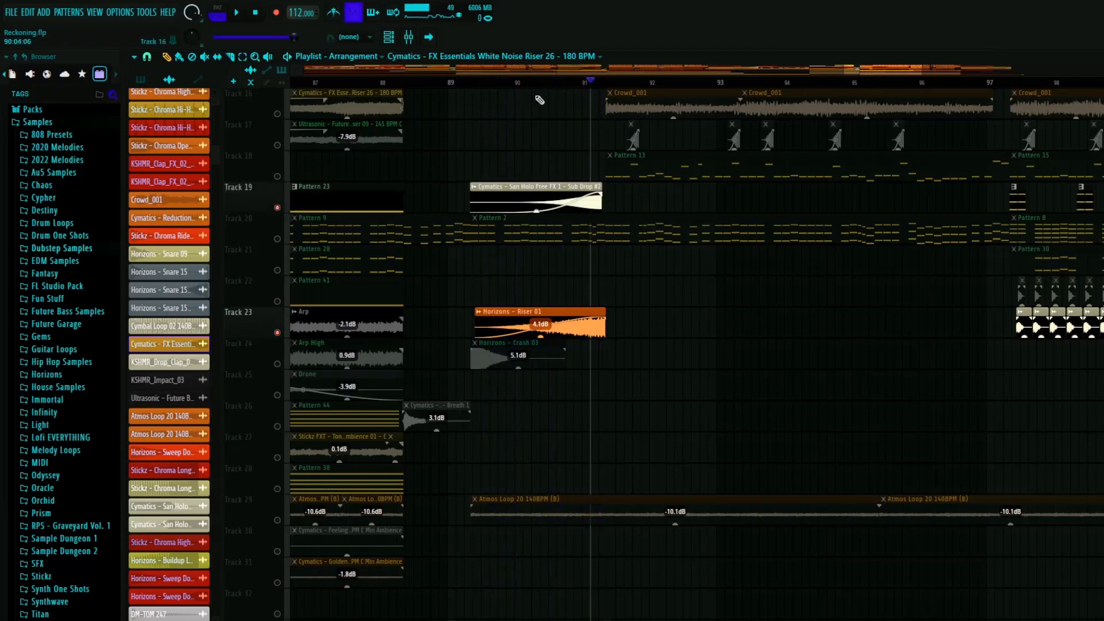
{"action": "left_click", "coordinate": [556, 85]}
{"action": "key", "text": "space"}
{"action": "scroll", "coordinate": [601, 271], "scroll_direction": "up", "scroll_amount": 5}
{"action": "scroll", "coordinate": [616, 297], "scroll_direction": "up", "scroll_amount": 3}
{"action": "scroll", "coordinate": [615, 298], "scroll_direction": "down", "scroll_amount": 1}
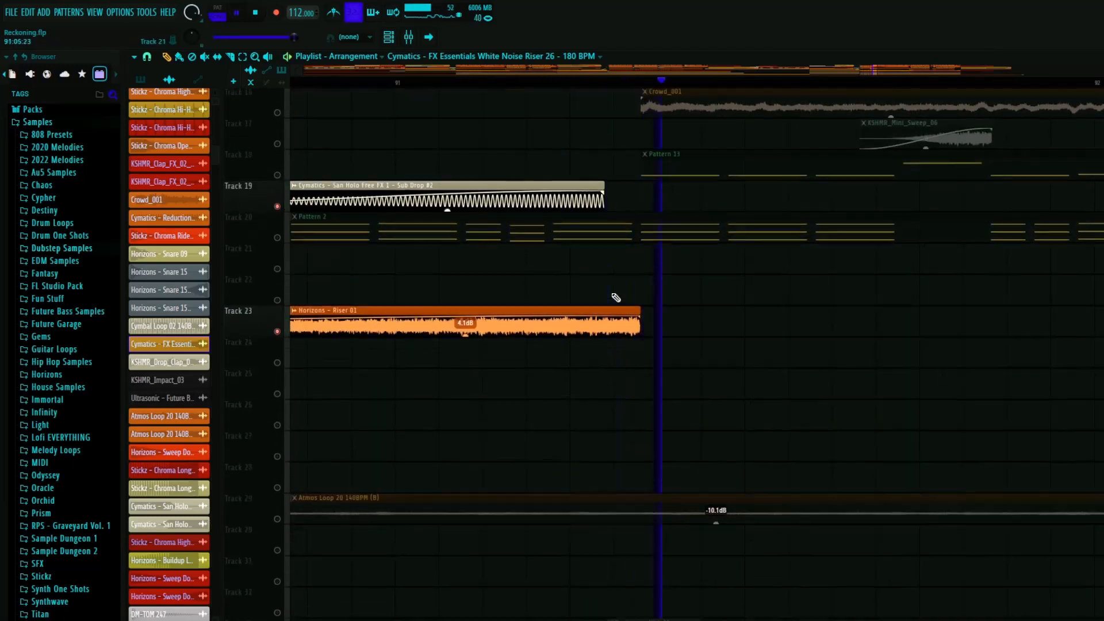
{"action": "key", "text": "space"}
{"action": "scroll", "coordinate": [516, 291], "scroll_direction": "down", "scroll_amount": 8}
{"action": "scroll", "coordinate": [445, 297], "scroll_direction": "up", "scroll_amount": 7}
{"action": "scroll", "coordinate": [602, 233], "scroll_direction": "up", "scroll_amount": 6}
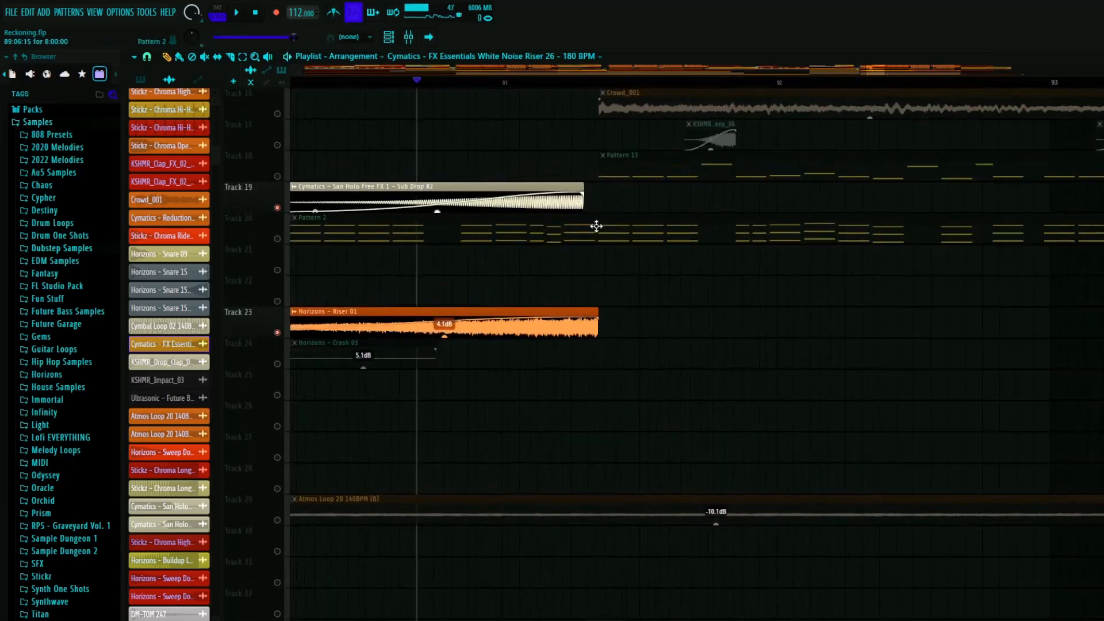
- Check the automation tracks around bar 91 and solo Track 34 to play its Au5 Color Blast acoustic fill
{"action": "scroll", "coordinate": [575, 281], "scroll_direction": "down", "scroll_amount": 6}
{"action": "scroll", "coordinate": [479, 246], "scroll_direction": "down", "scroll_amount": 5}
{"action": "scroll", "coordinate": [460, 241], "scroll_direction": "down", "scroll_amount": 6}
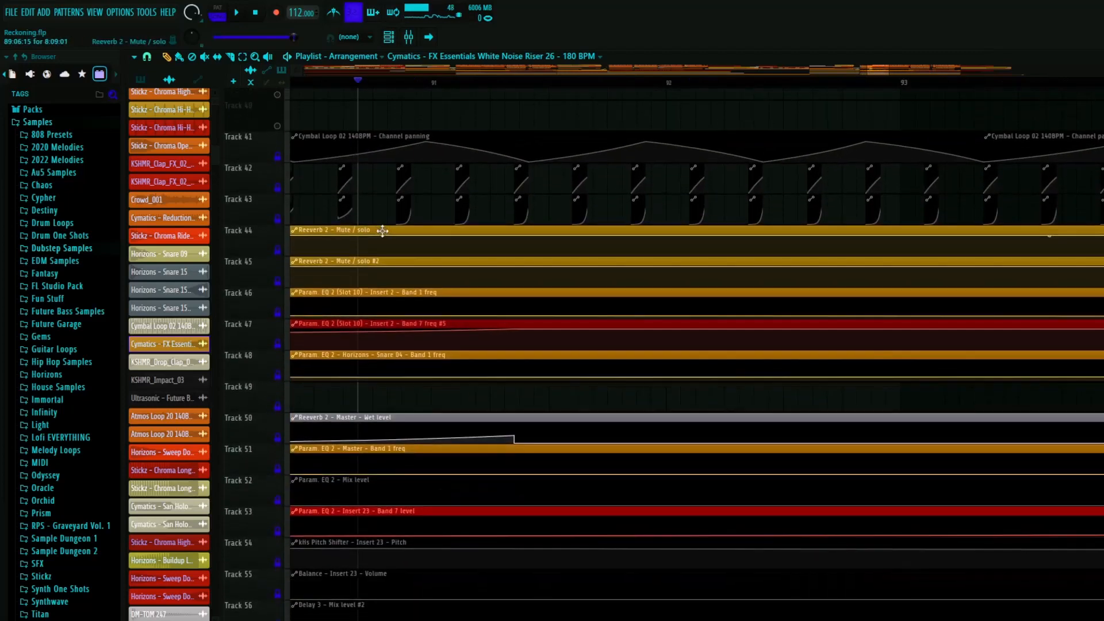
{"action": "scroll", "coordinate": [402, 239], "scroll_direction": "up", "scroll_amount": 9}
{"action": "left_click", "coordinate": [277, 301]}
{"action": "left_click", "coordinate": [403, 83]}
{"action": "key", "text": "space"}
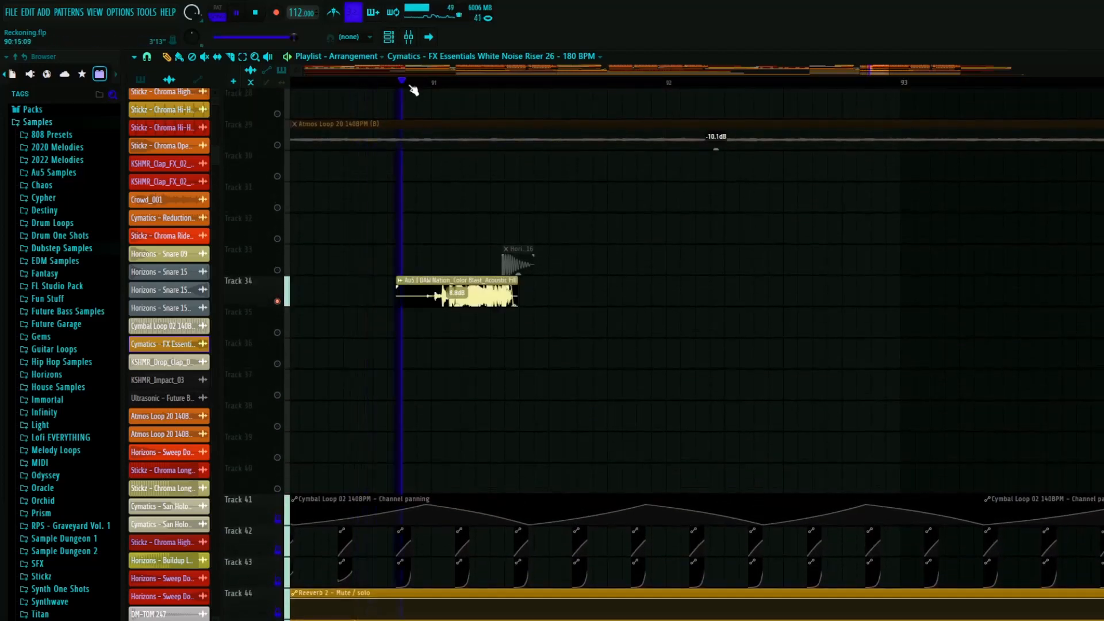
{"action": "scroll", "coordinate": [446, 253], "scroll_direction": "down", "scroll_amount": 5}
{"action": "scroll", "coordinate": [313, 299], "scroll_direction": "up", "scroll_amount": 4}
{"action": "key", "text": "space"}
{"action": "scroll", "coordinate": [347, 259], "scroll_direction": "up", "scroll_amount": 4}
- Restore all tracks and play the full arrangement from bar 89 through the transition after bar 91
{"action": "scroll", "coordinate": [391, 213], "scroll_direction": "up", "scroll_amount": 2}
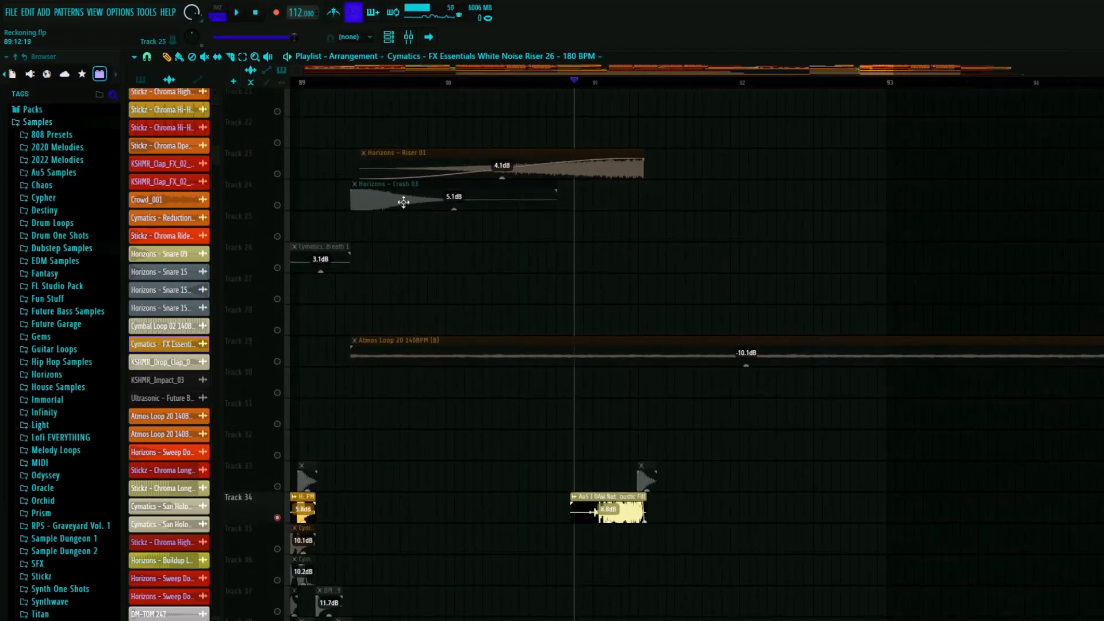
{"action": "left_click", "coordinate": [336, 82]}
{"action": "right_click", "coordinate": [277, 207]}
{"action": "right_click", "coordinate": [277, 208]}
{"action": "key", "text": "space"}
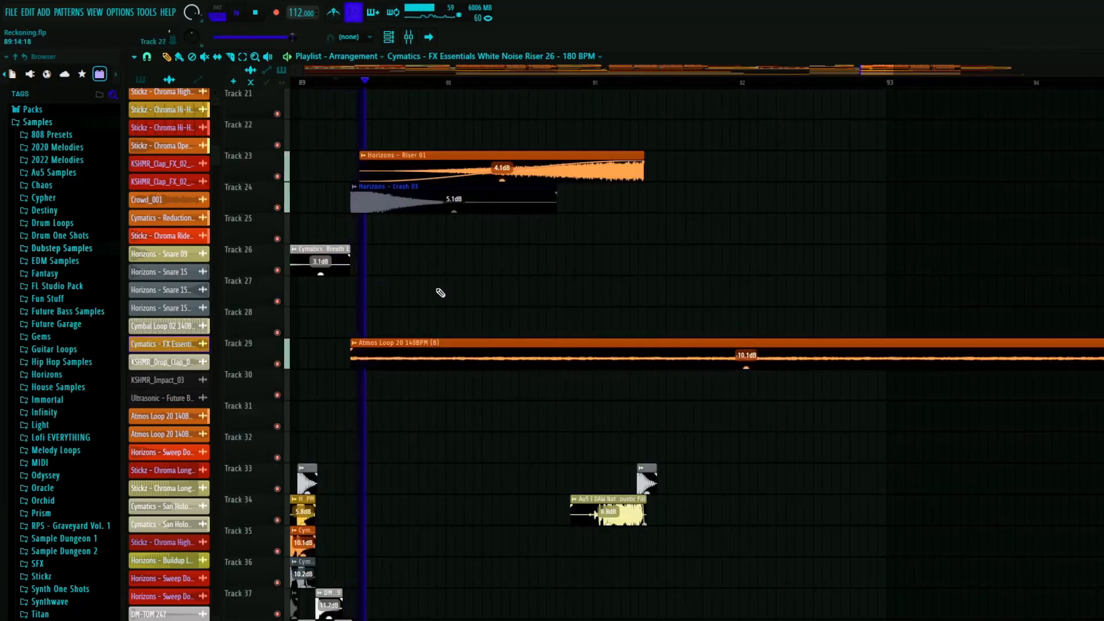
{"action": "scroll", "coordinate": [525, 323], "scroll_direction": "up", "scroll_amount": 4}
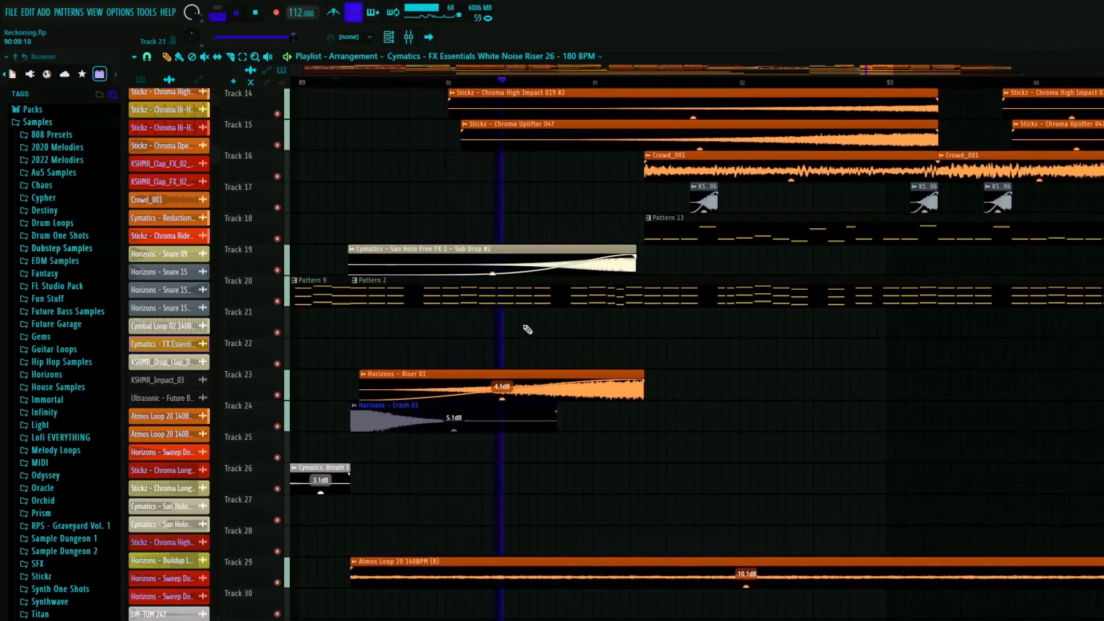
{"action": "scroll", "coordinate": [530, 328], "scroll_direction": "up", "scroll_amount": 6}
- Inspect the end of the Sub Drop #2 clip on Track 19 against the Horizons Kick 16 clip on Track 33
{"action": "scroll", "coordinate": [707, 352], "scroll_direction": "up", "scroll_amount": 2}
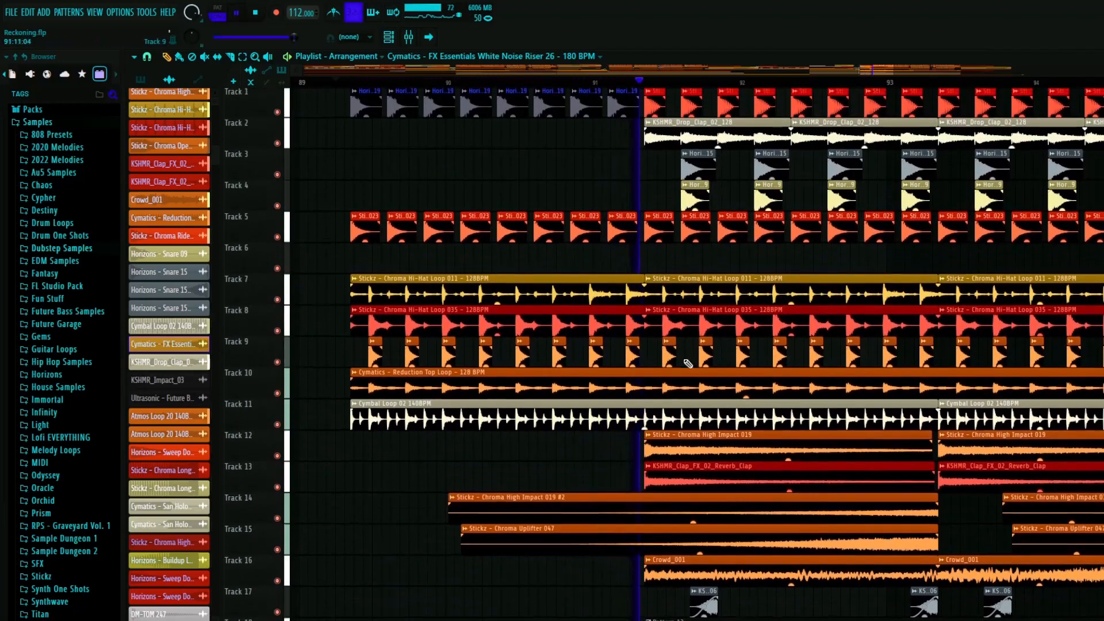
{"action": "scroll", "coordinate": [541, 344], "scroll_direction": "down", "scroll_amount": 6}
{"action": "key", "text": "space"}
{"action": "scroll", "coordinate": [633, 368], "scroll_direction": "up", "scroll_amount": 7}
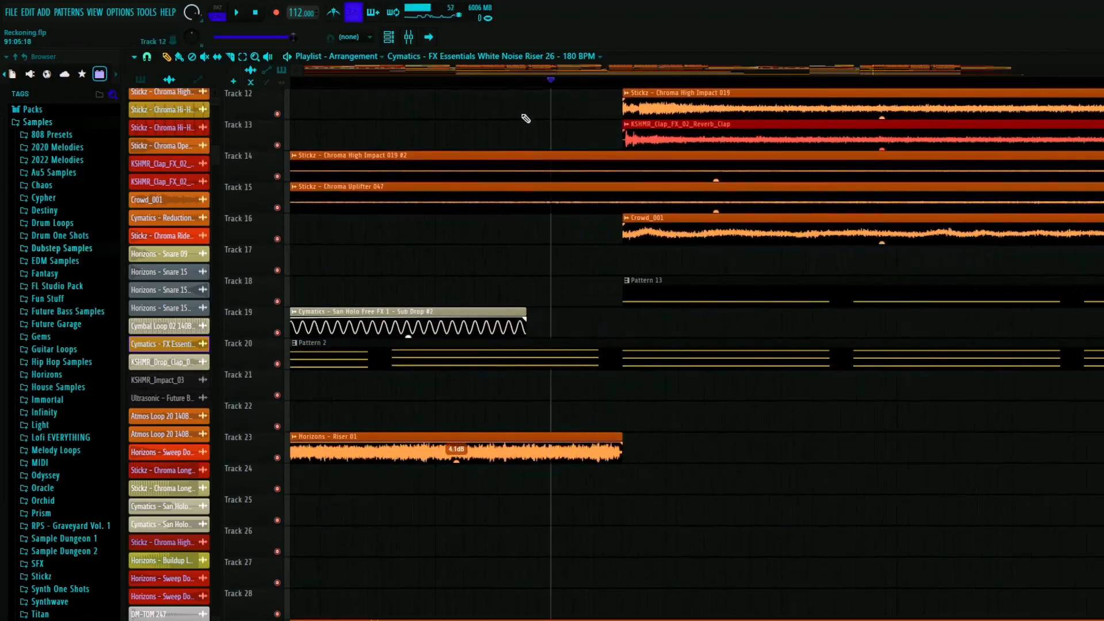
{"action": "scroll", "coordinate": [540, 241], "scroll_direction": "down", "scroll_amount": 8}
{"action": "scroll", "coordinate": [537, 172], "scroll_direction": "up", "scroll_amount": 4}
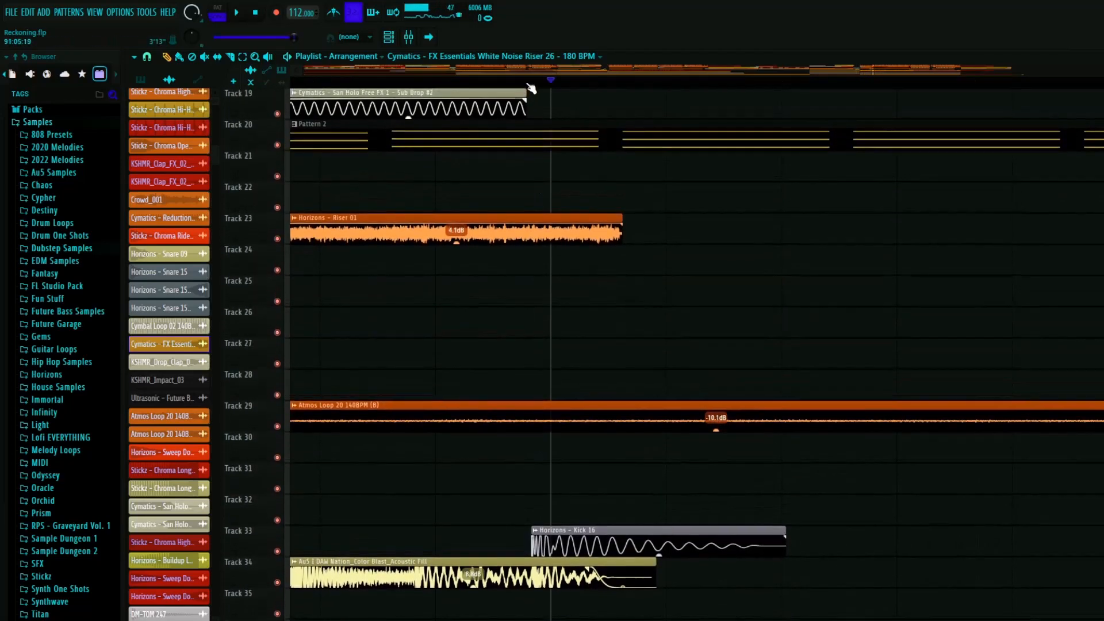
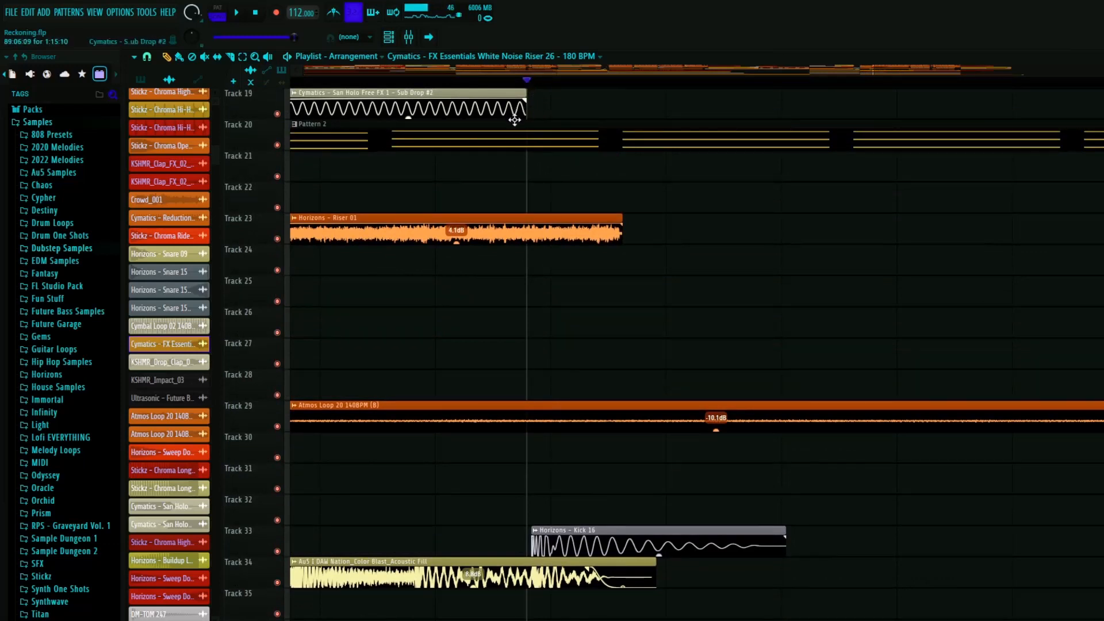
- Play back the transition around bar 91, where the Sub Drop and Riser clips lead into the drop
{"action": "scroll", "coordinate": [512, 85], "scroll_direction": "down", "scroll_amount": 5}
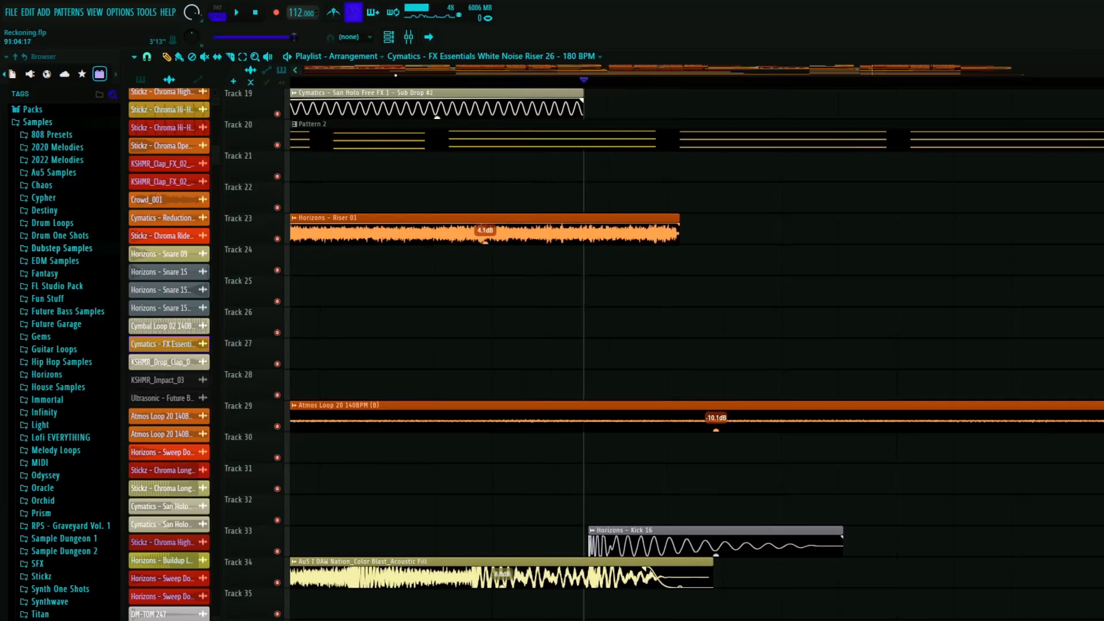
{"action": "key", "text": "space"}
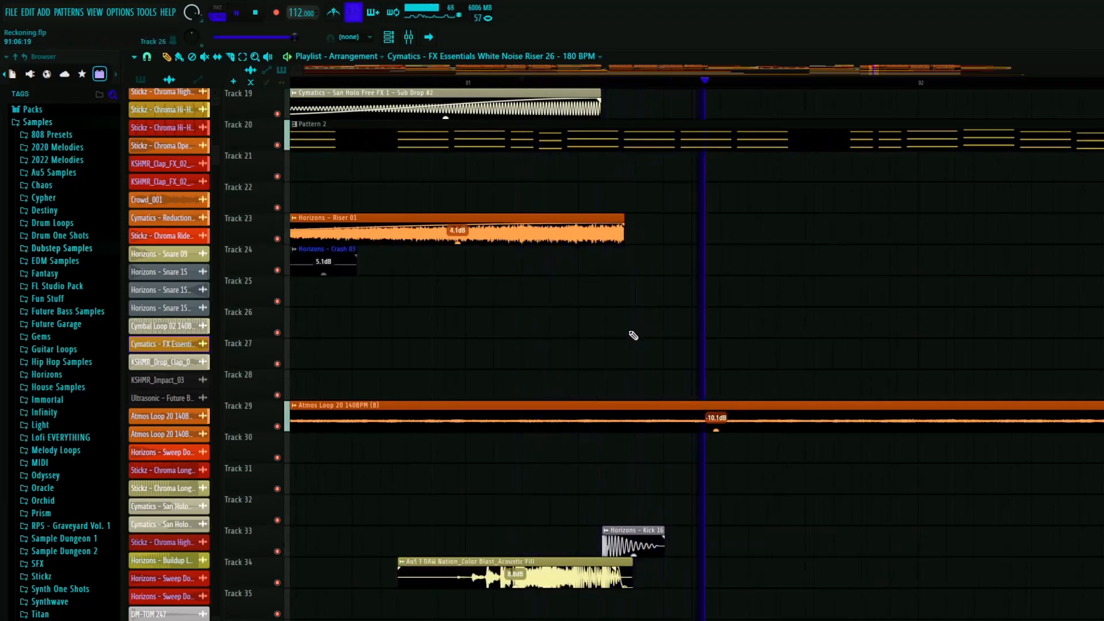
{"action": "key", "text": "space"}
{"action": "scroll", "coordinate": [597, 508], "scroll_direction": "up", "scroll_amount": 4}
{"action": "scroll", "coordinate": [650, 483], "scroll_direction": "up", "scroll_amount": 4}
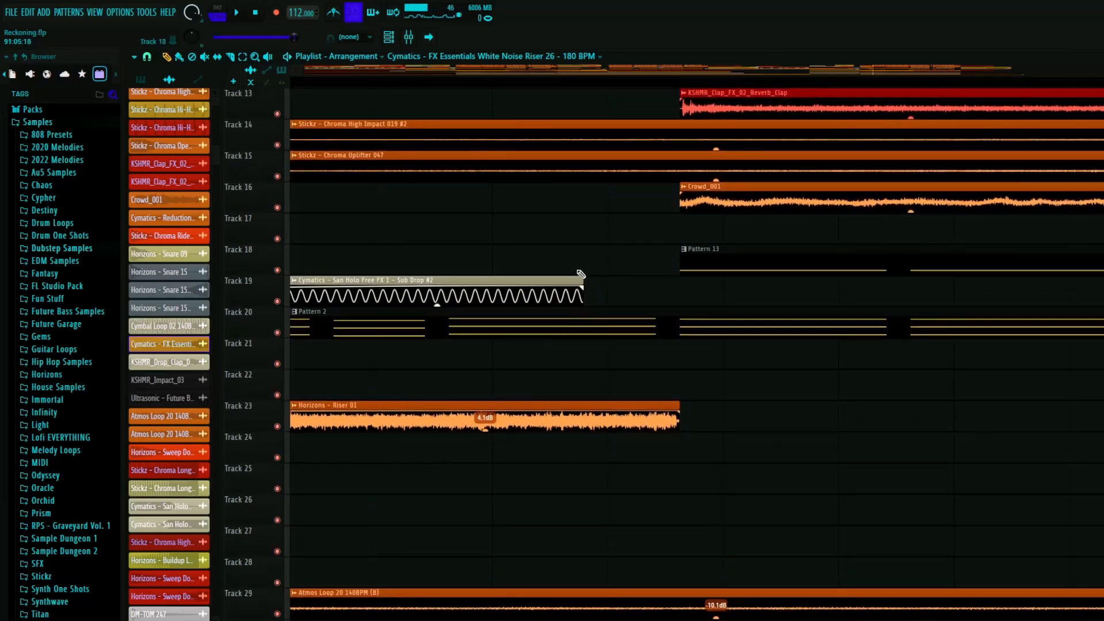
{"action": "scroll", "coordinate": [598, 373], "scroll_direction": "down", "scroll_amount": 6}
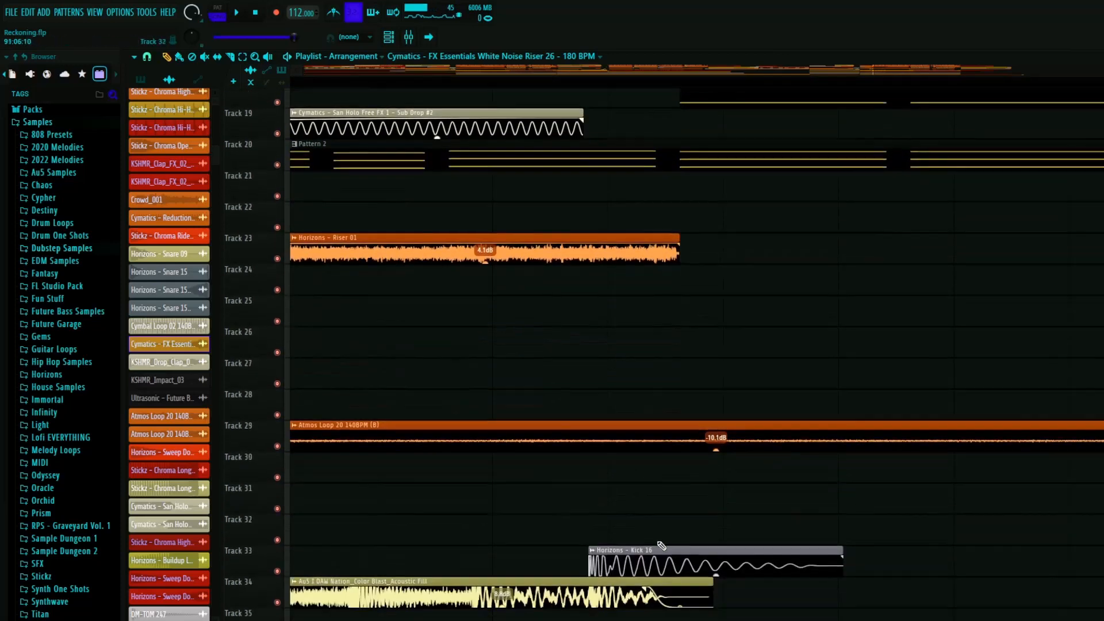
{"action": "scroll", "coordinate": [610, 506], "scroll_direction": "up", "scroll_amount": 7}
{"action": "key", "text": "space"}
{"action": "scroll", "coordinate": [569, 333], "scroll_direction": "down", "scroll_amount": 5}
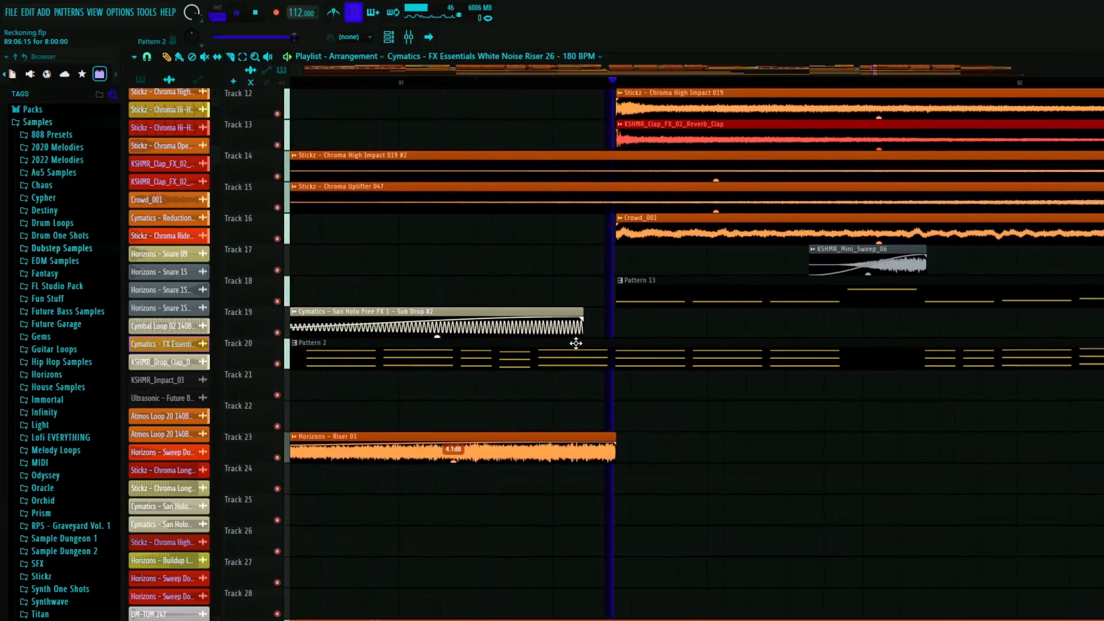
{"action": "scroll", "coordinate": [427, 260], "scroll_direction": "down", "scroll_amount": 4}
{"action": "scroll", "coordinate": [592, 323], "scroll_direction": "up", "scroll_amount": 6}
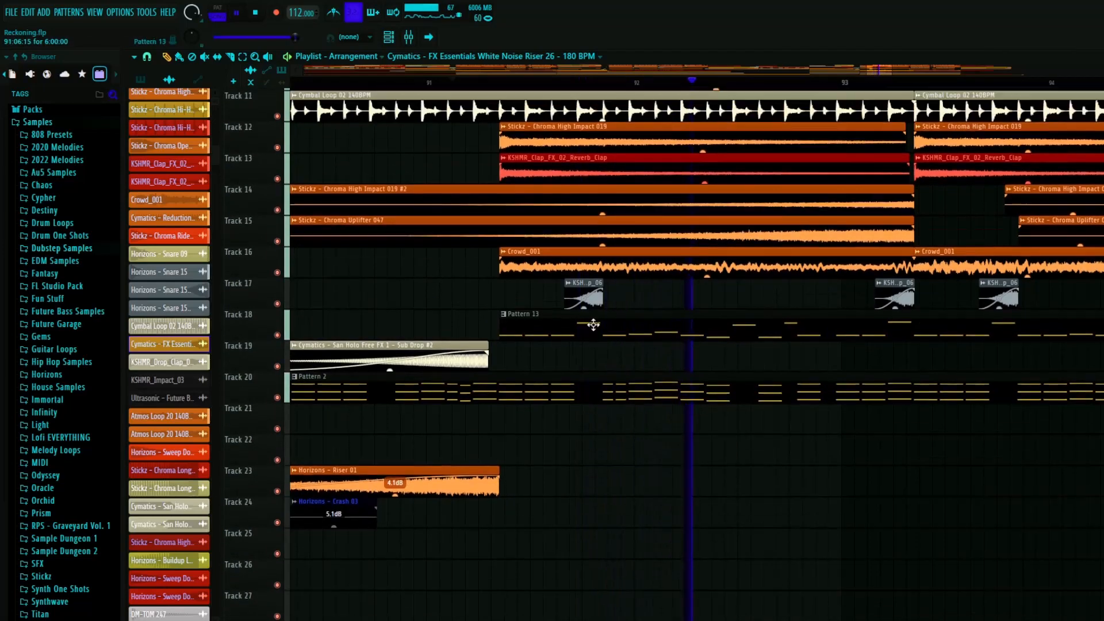
{"action": "key", "text": "space"}
- Examine how the clips and patterns are laid out across the full playlist arrangement
{"action": "scroll", "coordinate": [520, 236], "scroll_direction": "down", "scroll_amount": 9}
{"action": "scroll", "coordinate": [552, 247], "scroll_direction": "down", "scroll_amount": 4}
{"action": "scroll", "coordinate": [633, 298], "scroll_direction": "down", "scroll_amount": 4}
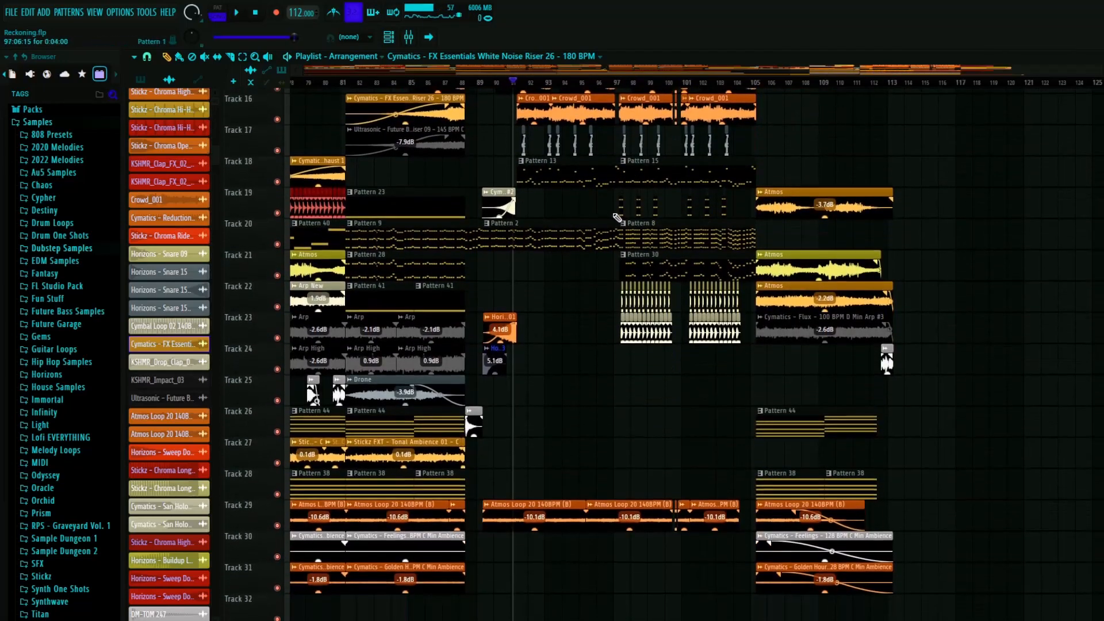
{"action": "scroll", "coordinate": [772, 257], "scroll_direction": "down", "scroll_amount": 3}
{"action": "scroll", "coordinate": [429, 309], "scroll_direction": "down", "scroll_amount": 2}
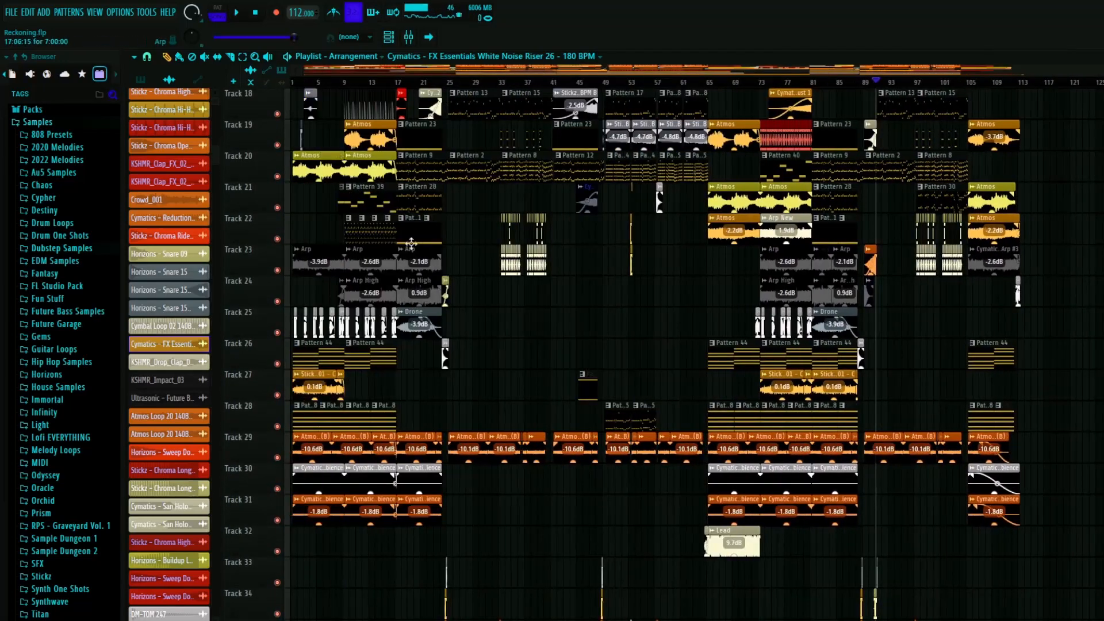
{"action": "scroll", "coordinate": [530, 358], "scroll_direction": "up", "scroll_amount": 4}
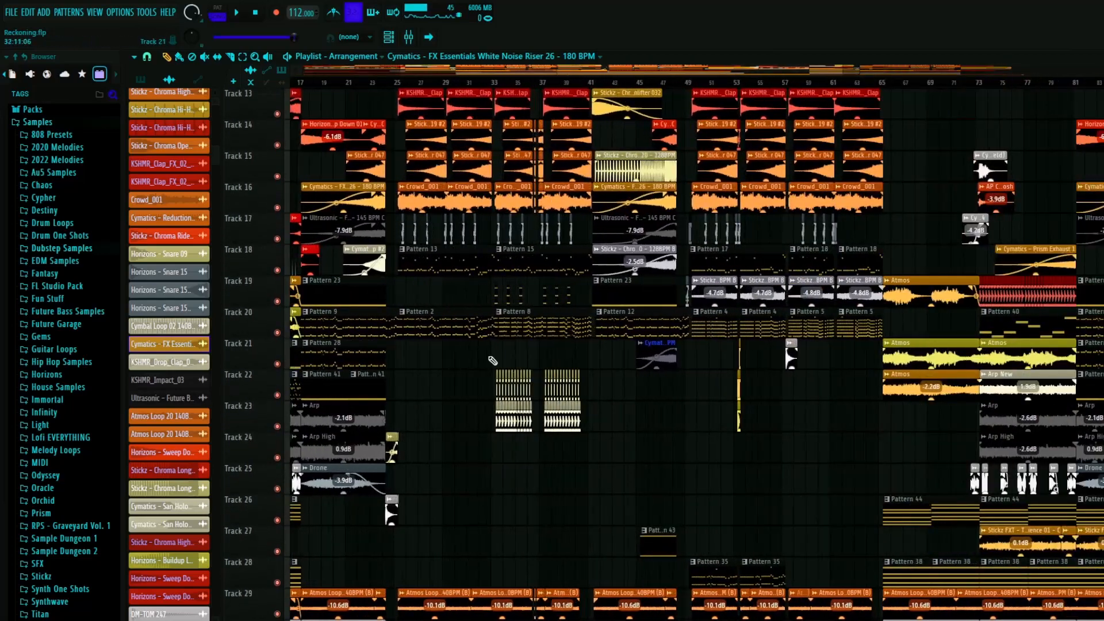
{"action": "scroll", "coordinate": [468, 356], "scroll_direction": "down", "scroll_amount": 7}
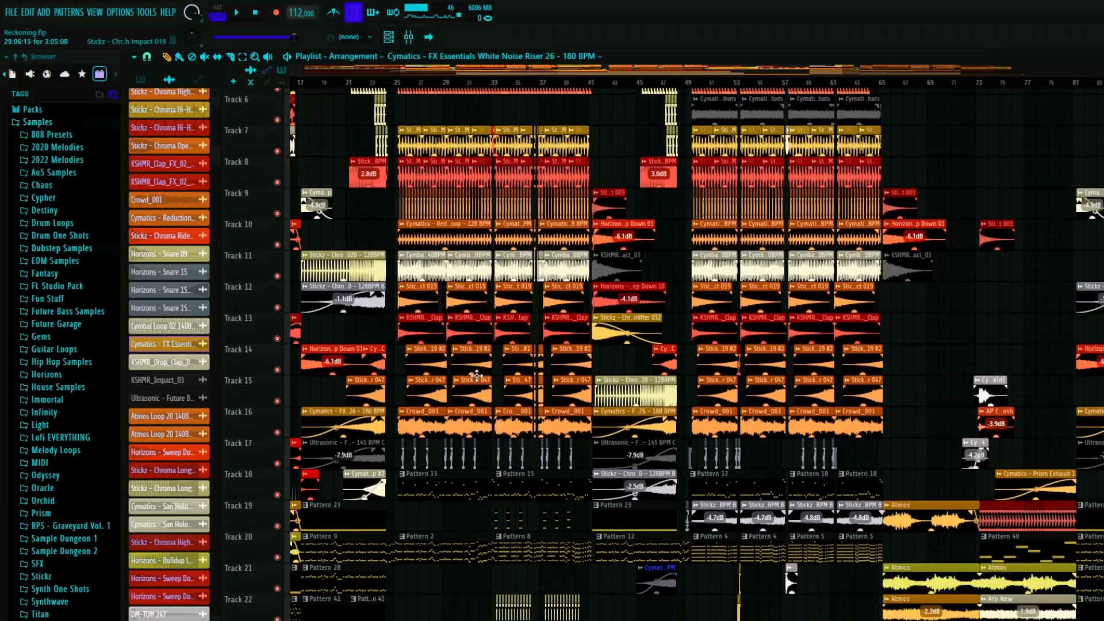
{"action": "scroll", "coordinate": [433, 412], "scroll_direction": "down", "scroll_amount": 2}
{"action": "scroll", "coordinate": [875, 424], "scroll_direction": "down", "scroll_amount": 8}
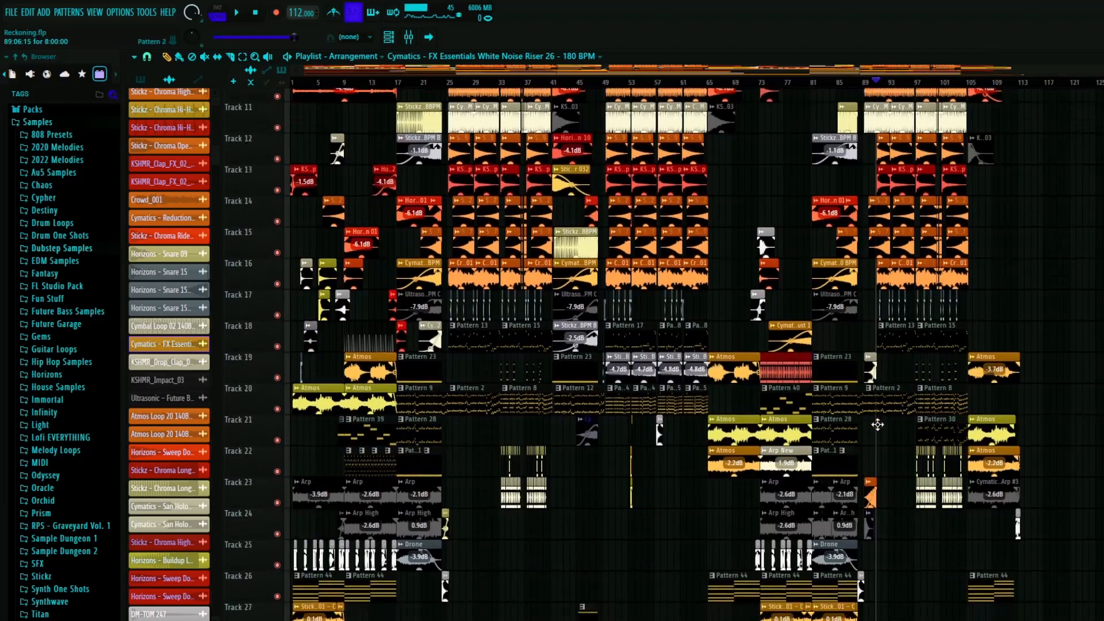
- Play the outro from bar 105 with tracks 19, 21 and 26 soloed
{"action": "scroll", "coordinate": [1081, 382], "scroll_direction": "up", "scroll_amount": 9}
{"action": "scroll", "coordinate": [1004, 423], "scroll_direction": "up", "scroll_amount": 5}
{"action": "scroll", "coordinate": [678, 395], "scroll_direction": "up", "scroll_amount": 6}
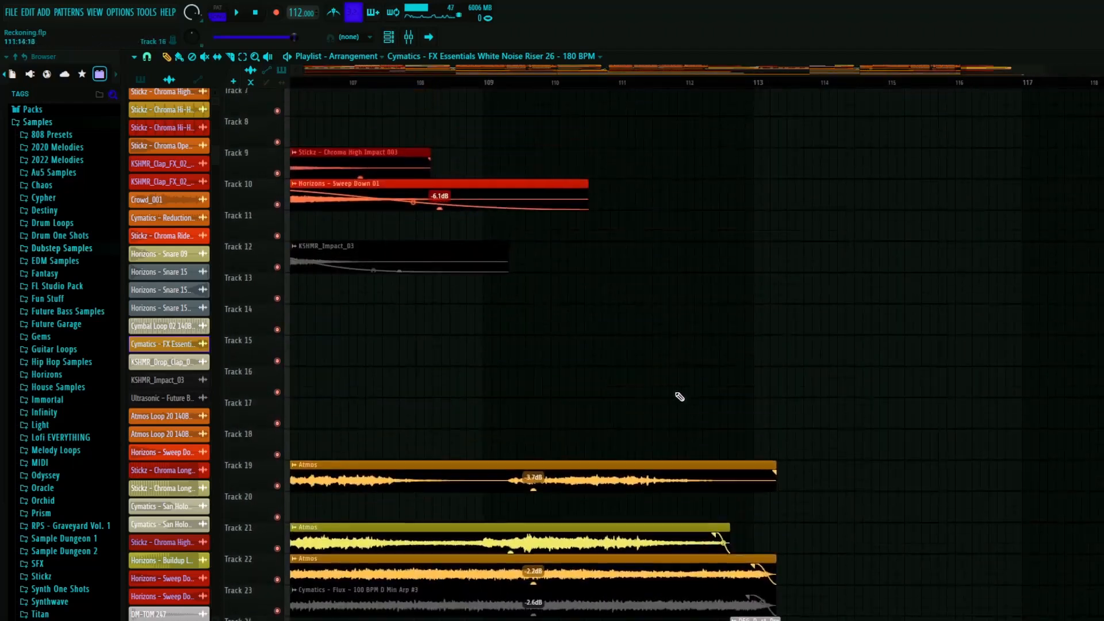
{"action": "scroll", "coordinate": [664, 360], "scroll_direction": "down", "scroll_amount": 3}
{"action": "scroll", "coordinate": [515, 328], "scroll_direction": "down", "scroll_amount": 13}
{"action": "scroll", "coordinate": [499, 283], "scroll_direction": "down", "scroll_amount": 1}
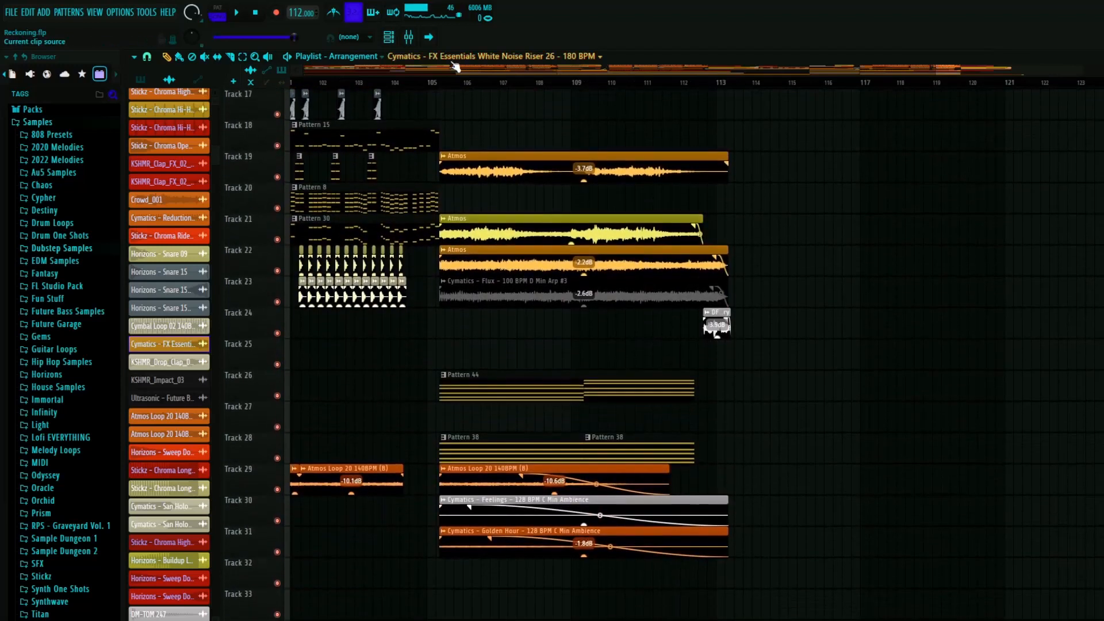
{"action": "left_click", "coordinate": [434, 82]}
{"action": "key", "text": "space"}
{"action": "left_click", "coordinate": [277, 177], "text": "ctrl"}
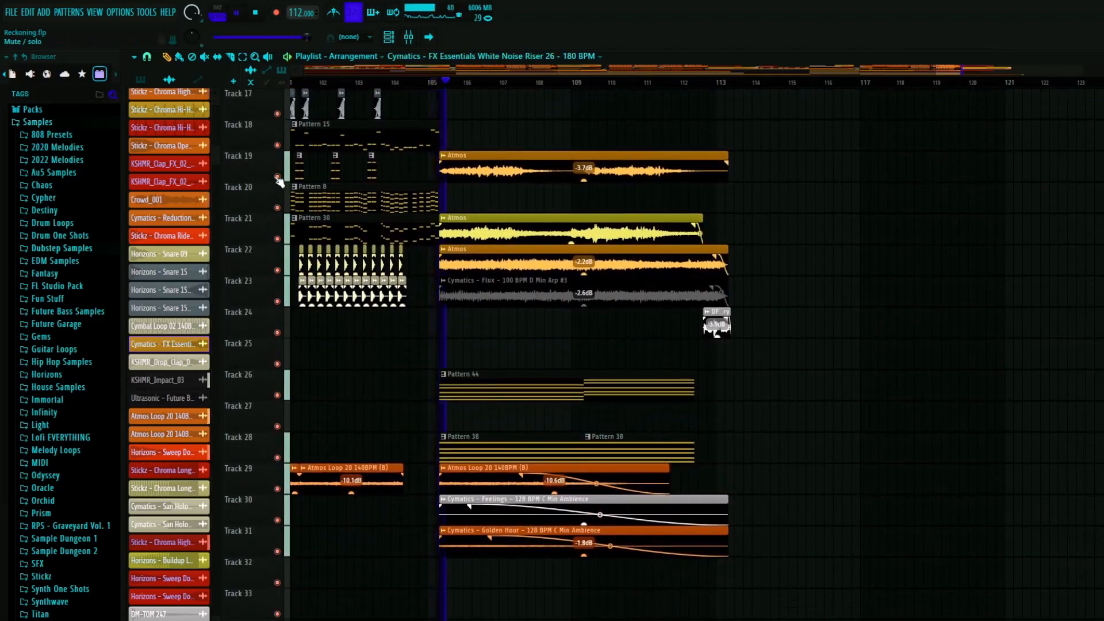
{"action": "left_click", "coordinate": [277, 238]}
{"action": "left_click", "coordinate": [277, 395]}
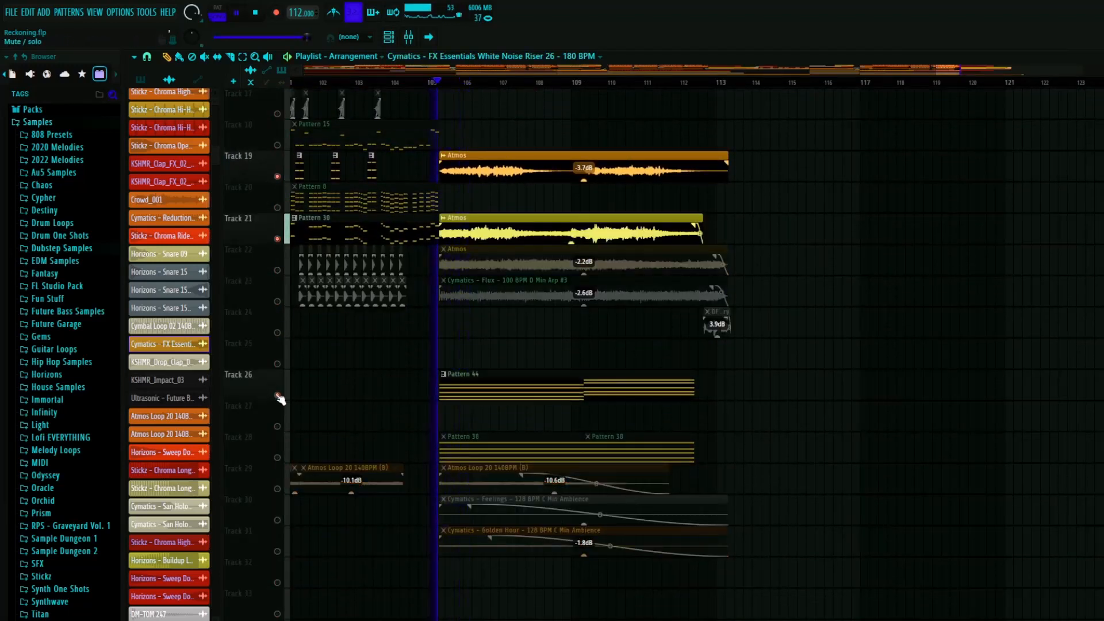
- Listen through the soloed Atmos and Pattern 44 clips, stop playback and make all tracks audible again
{"action": "scroll", "coordinate": [448, 354], "scroll_direction": "up", "scroll_amount": 1}
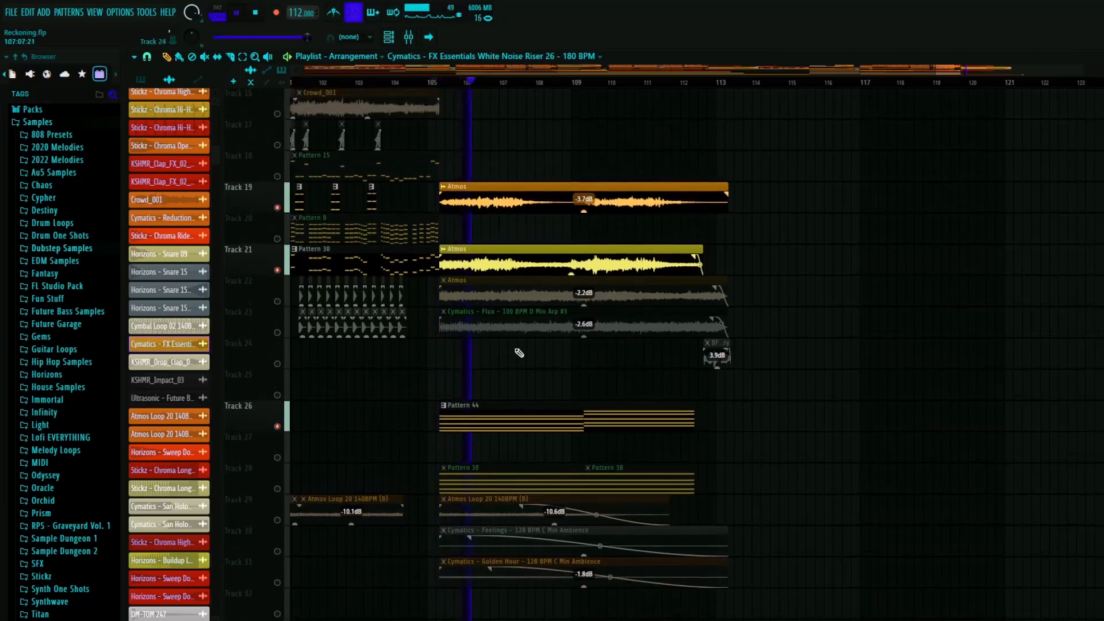
{"action": "scroll", "coordinate": [518, 353], "scroll_direction": "down", "scroll_amount": 2}
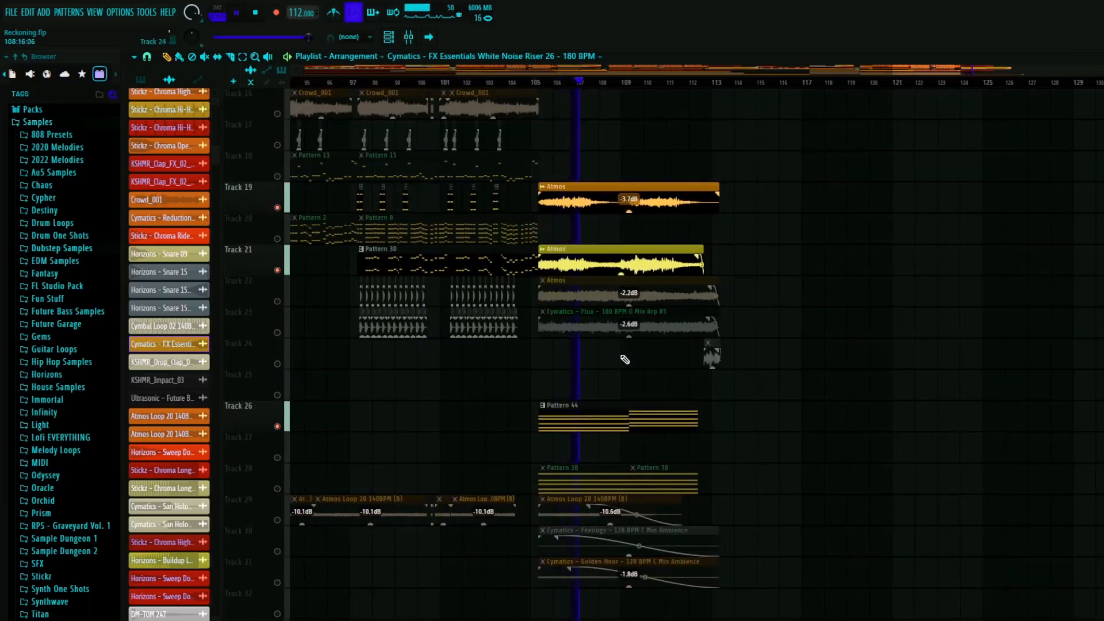
{"action": "scroll", "coordinate": [618, 360], "scroll_direction": "down", "scroll_amount": 3}
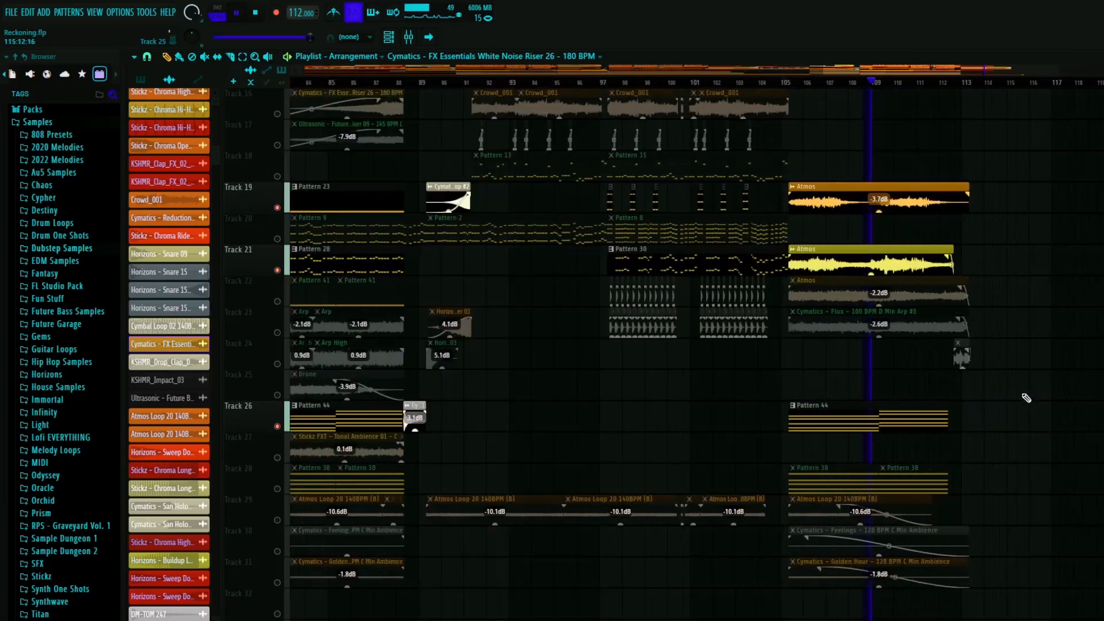
{"action": "scroll", "coordinate": [916, 425], "scroll_direction": "up", "scroll_amount": 5}
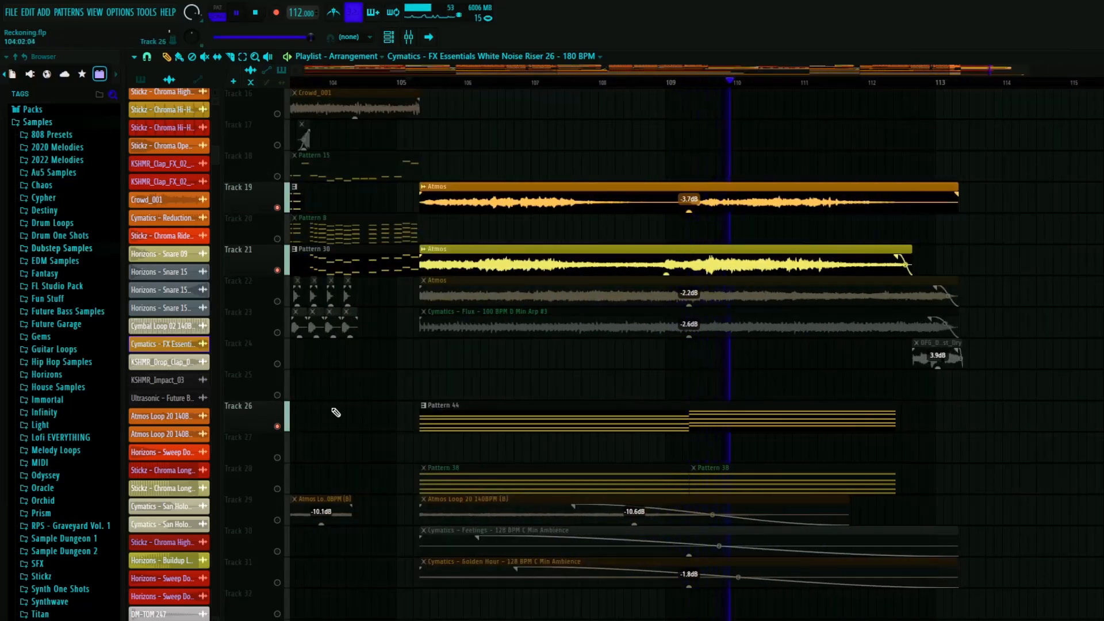
{"action": "key", "text": "space"}
{"action": "right_click", "coordinate": [278, 427]}
{"action": "right_click", "coordinate": [278, 426]}
- Solo track 23 and audition the Cymatics - Flux arp clip in the outro, skipping ahead to about bar 109
{"action": "scroll", "coordinate": [652, 322], "scroll_direction": "down", "scroll_amount": 7}
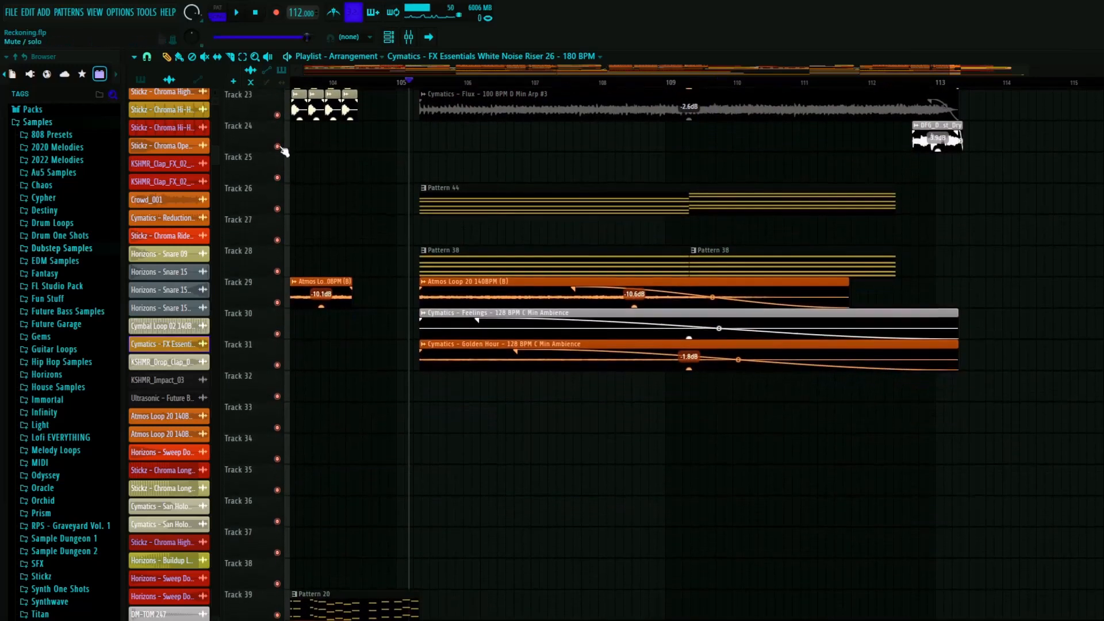
{"action": "right_click", "coordinate": [277, 115]}
{"action": "key", "text": "space"}
{"action": "scroll", "coordinate": [454, 224], "scroll_direction": "up", "scroll_amount": 3}
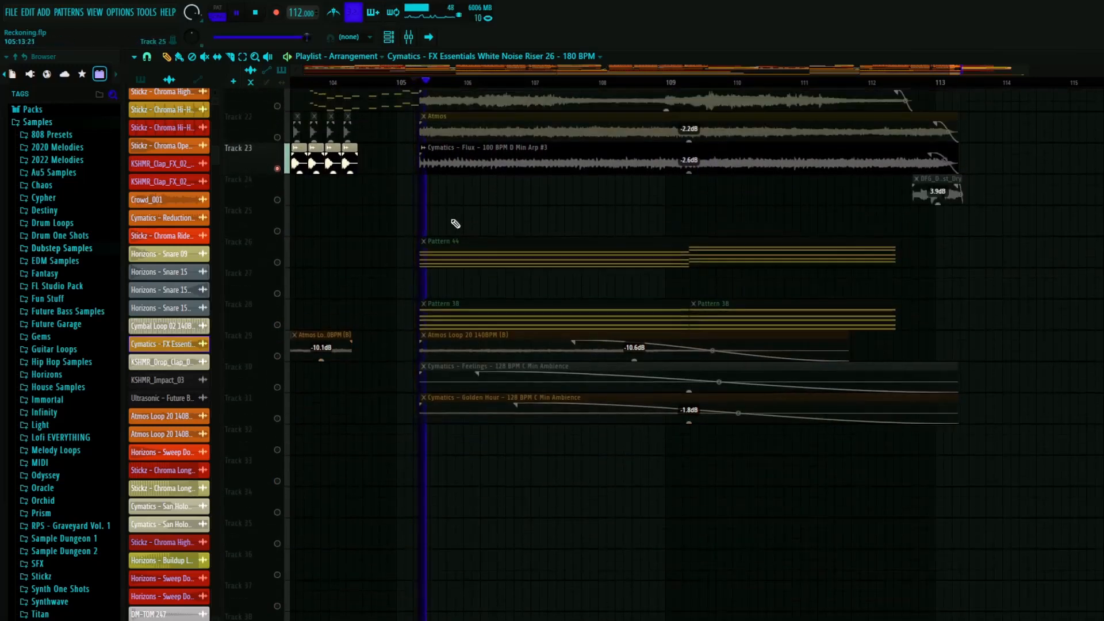
{"action": "left_click", "coordinate": [691, 83]}
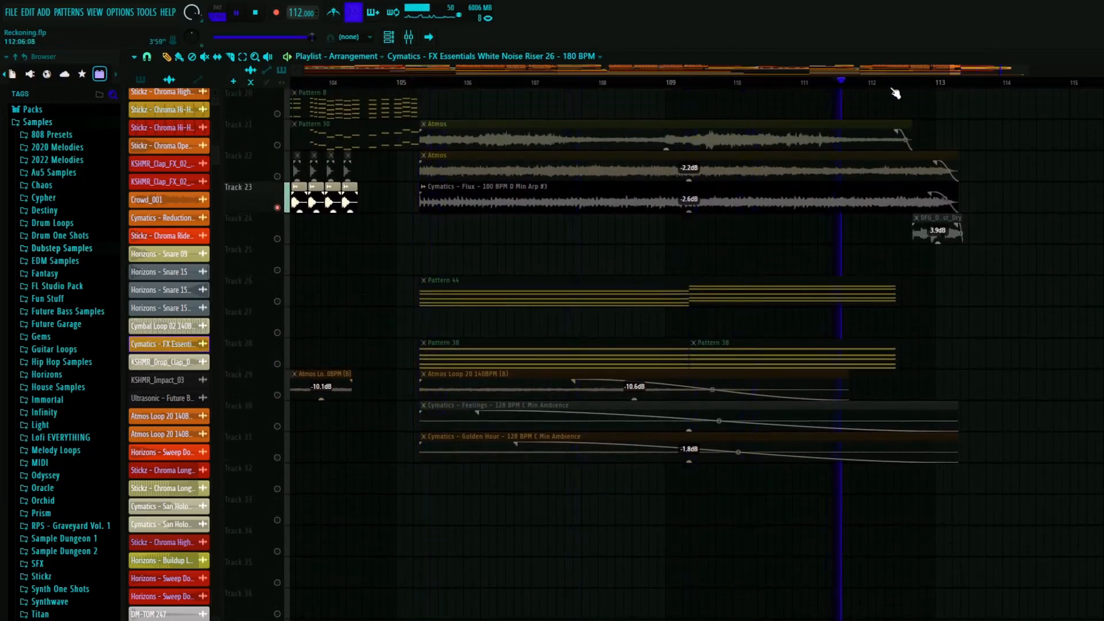
{"action": "key", "text": "space"}
- Audition the Pattern 46 arp on soloed track 22 from bar 9, stop, and make all tracks audible again
{"action": "scroll", "coordinate": [448, 257], "scroll_direction": "down", "scroll_amount": 7}
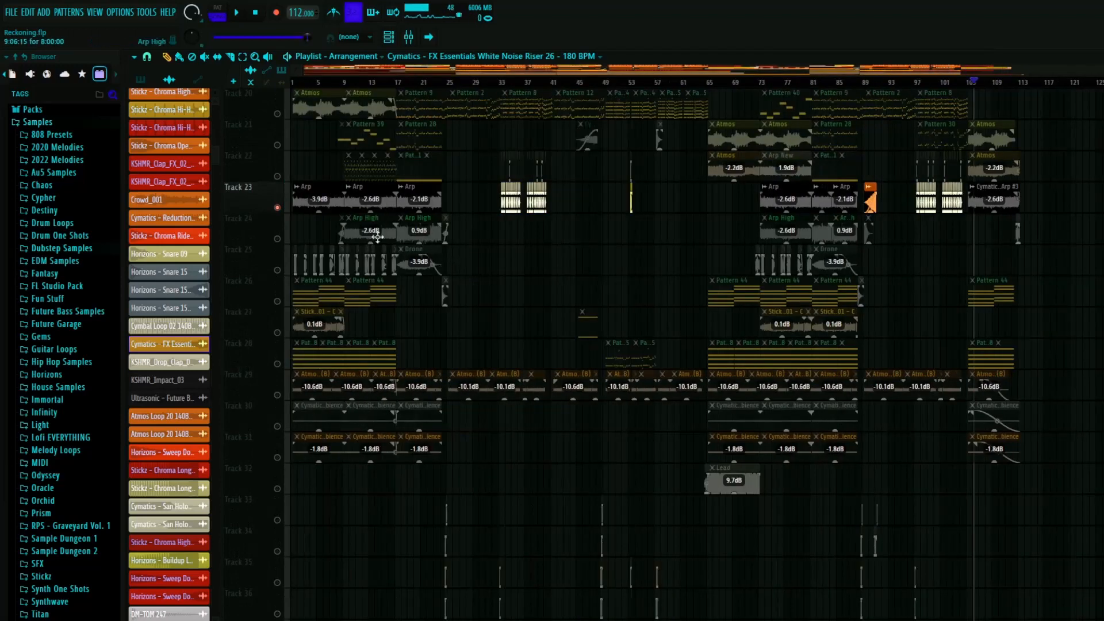
{"action": "scroll", "coordinate": [326, 219], "scroll_direction": "up", "scroll_amount": 3}
{"action": "scroll", "coordinate": [402, 215], "scroll_direction": "up", "scroll_amount": 3}
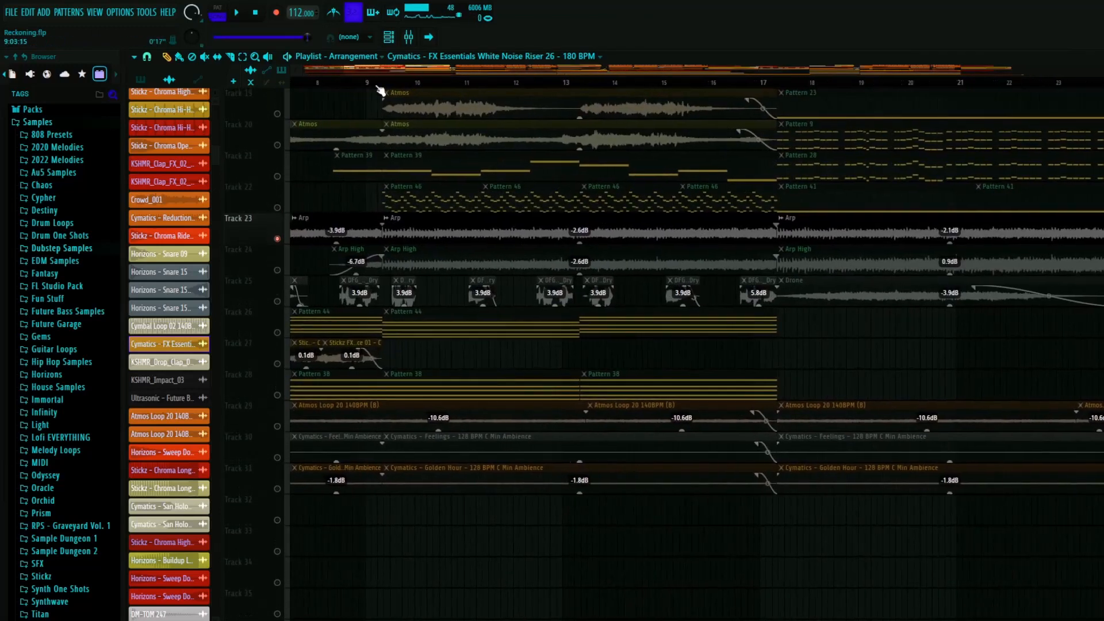
{"action": "left_click", "coordinate": [374, 82]}
{"action": "key", "text": "space"}
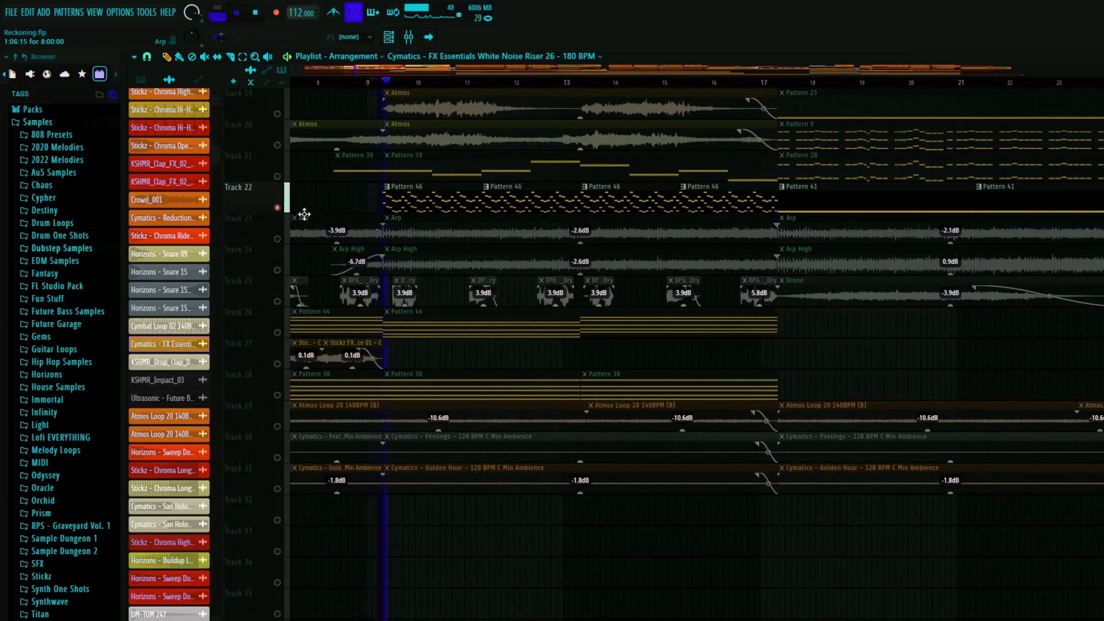
{"action": "left_click", "coordinate": [278, 239]}
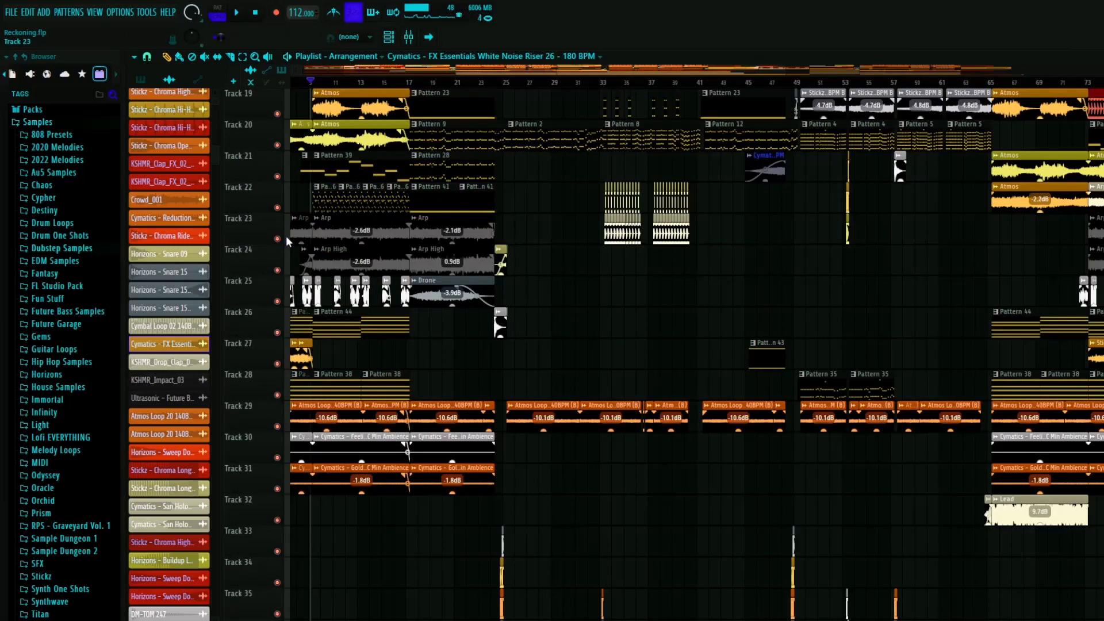
- Play the end of the outro around bar 113 with all tracks audible
{"action": "key", "text": "space"}
{"action": "scroll", "coordinate": [799, 114], "scroll_direction": "up", "scroll_amount": 4}
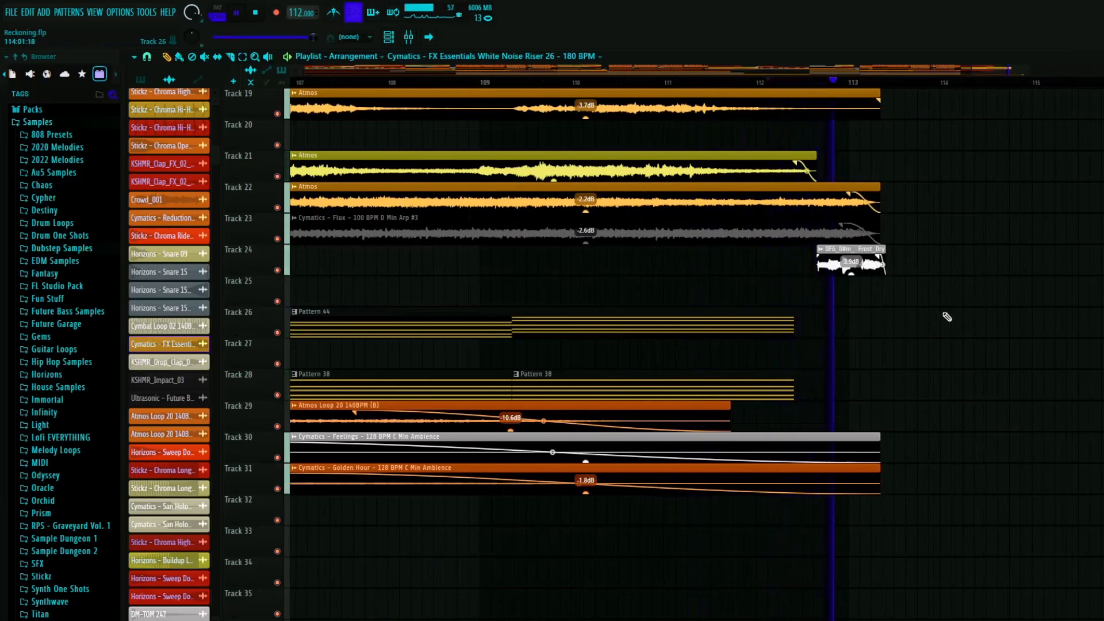
{"action": "scroll", "coordinate": [920, 333], "scroll_direction": "up", "scroll_amount": 8}
{"action": "scroll", "coordinate": [840, 345], "scroll_direction": "down", "scroll_amount": 10}
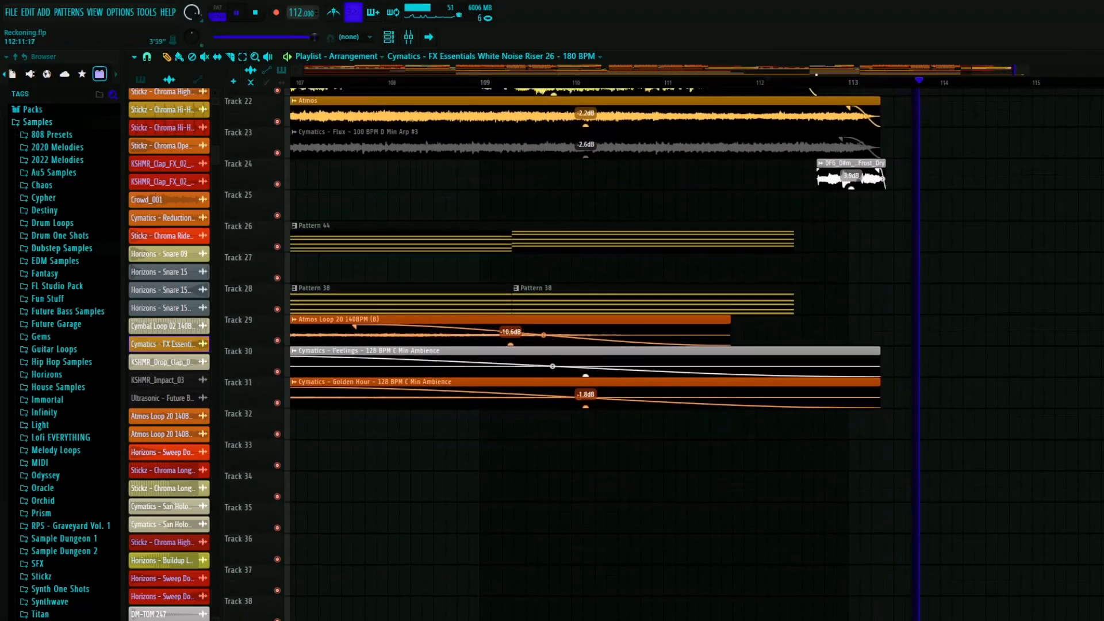
- Examine the automation clips in the lower playlist, from track 41 down to track 84
{"action": "scroll", "coordinate": [761, 279], "scroll_direction": "down", "scroll_amount": 5}
{"action": "scroll", "coordinate": [761, 279], "scroll_direction": "down", "scroll_amount": 6}
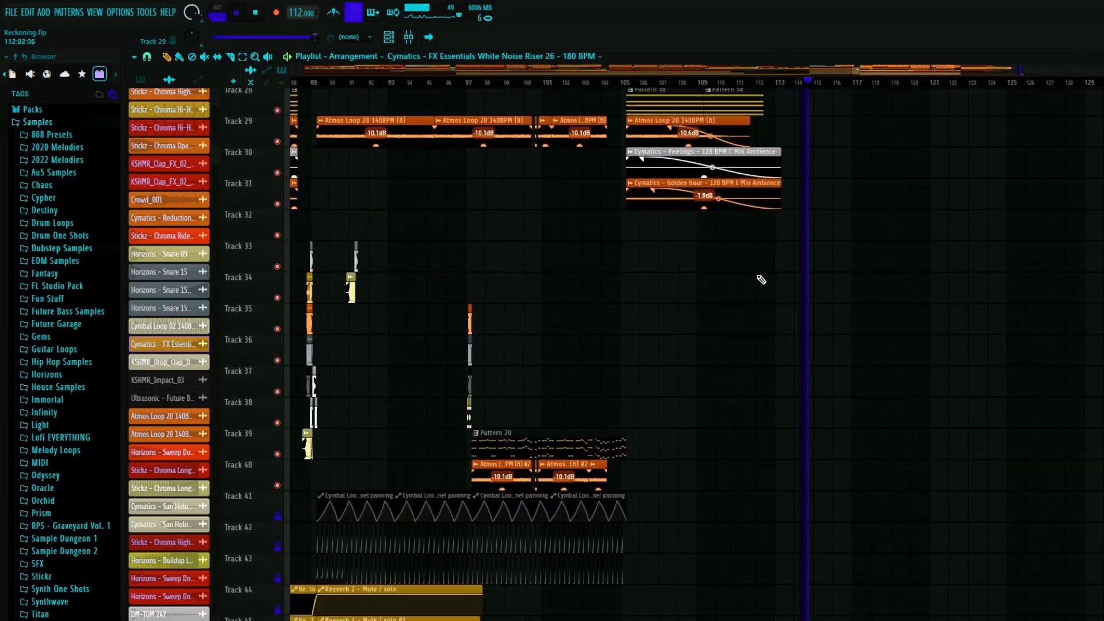
{"action": "scroll", "coordinate": [761, 280], "scroll_direction": "down", "scroll_amount": 15}
{"action": "scroll", "coordinate": [777, 287], "scroll_direction": "down", "scroll_amount": 3}
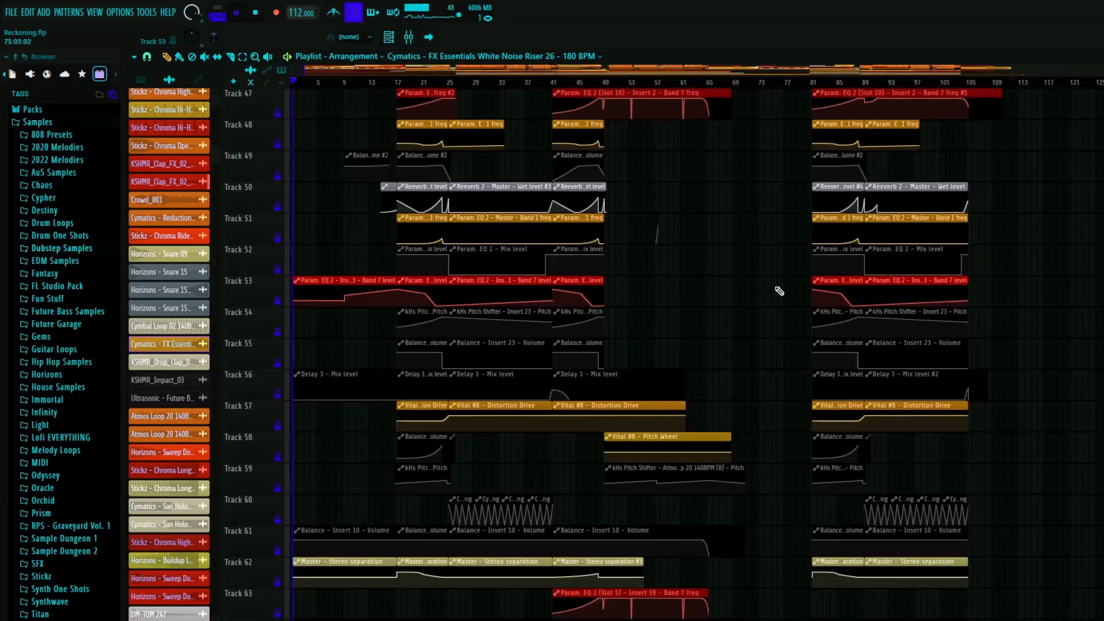
{"action": "scroll", "coordinate": [776, 293], "scroll_direction": "down", "scroll_amount": 15}
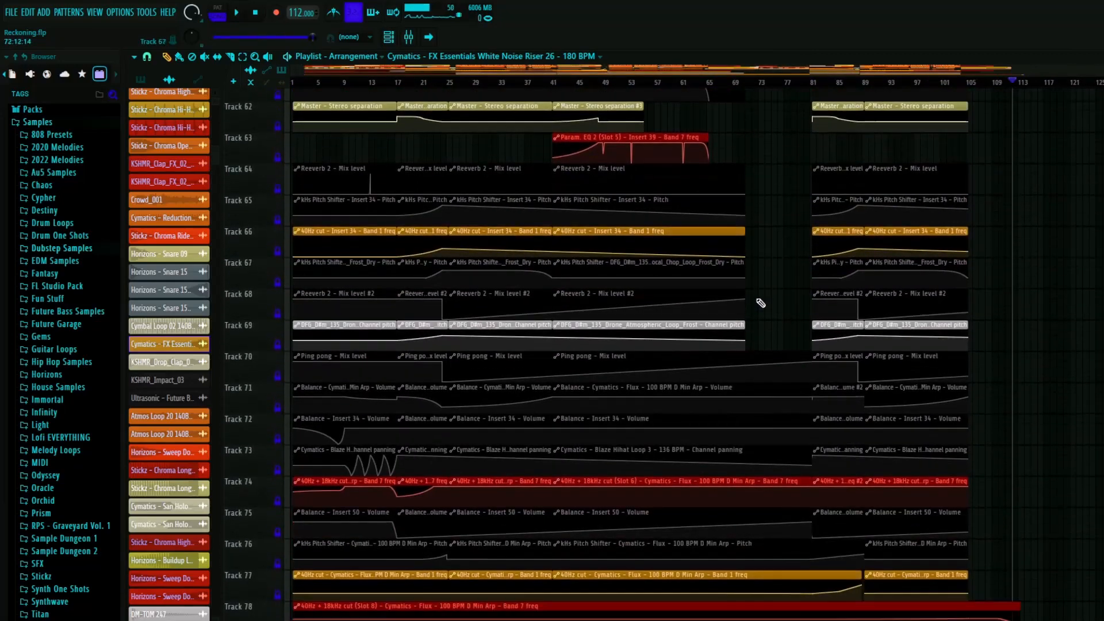
{"action": "scroll", "coordinate": [761, 303], "scroll_direction": "down", "scroll_amount": 16}
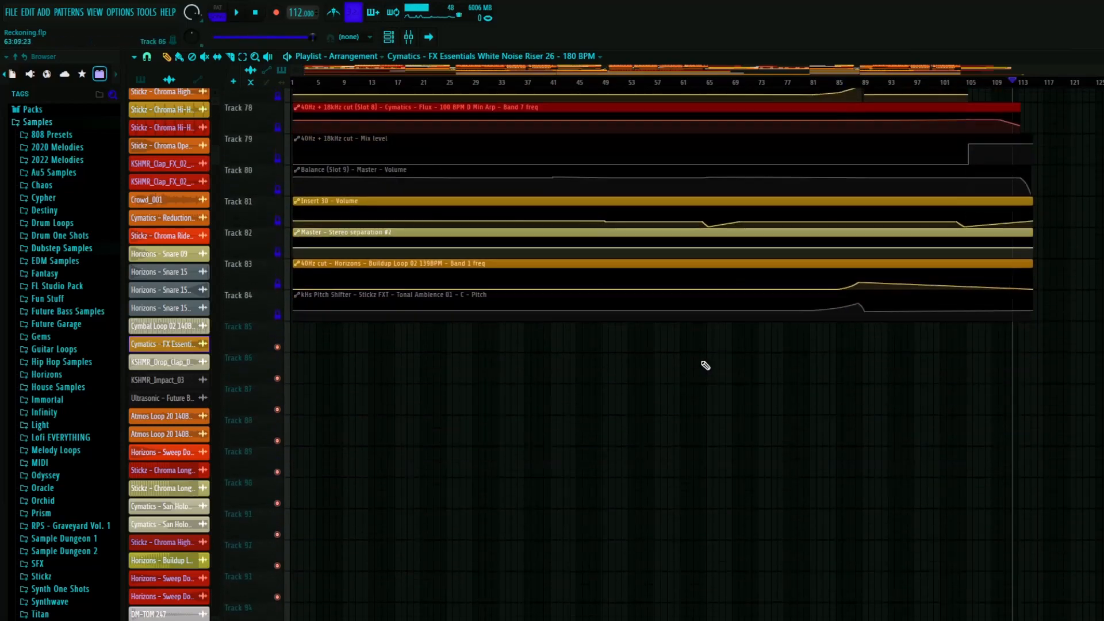
{"action": "scroll", "coordinate": [705, 366], "scroll_direction": "up", "scroll_amount": 10}
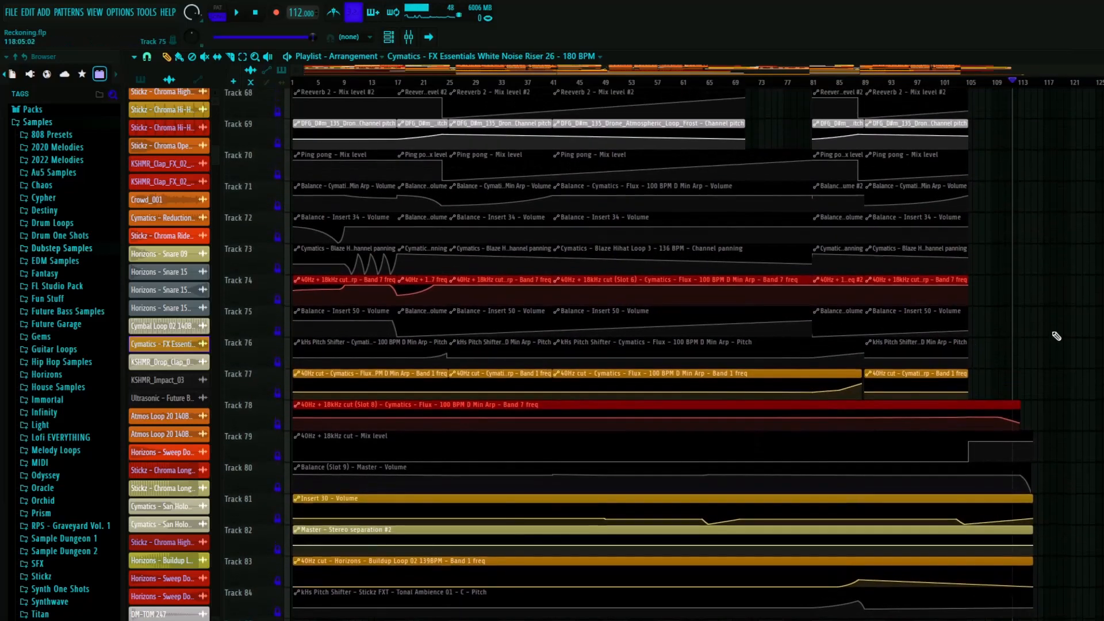
{"action": "scroll", "coordinate": [1056, 336], "scroll_direction": "up", "scroll_amount": 16}
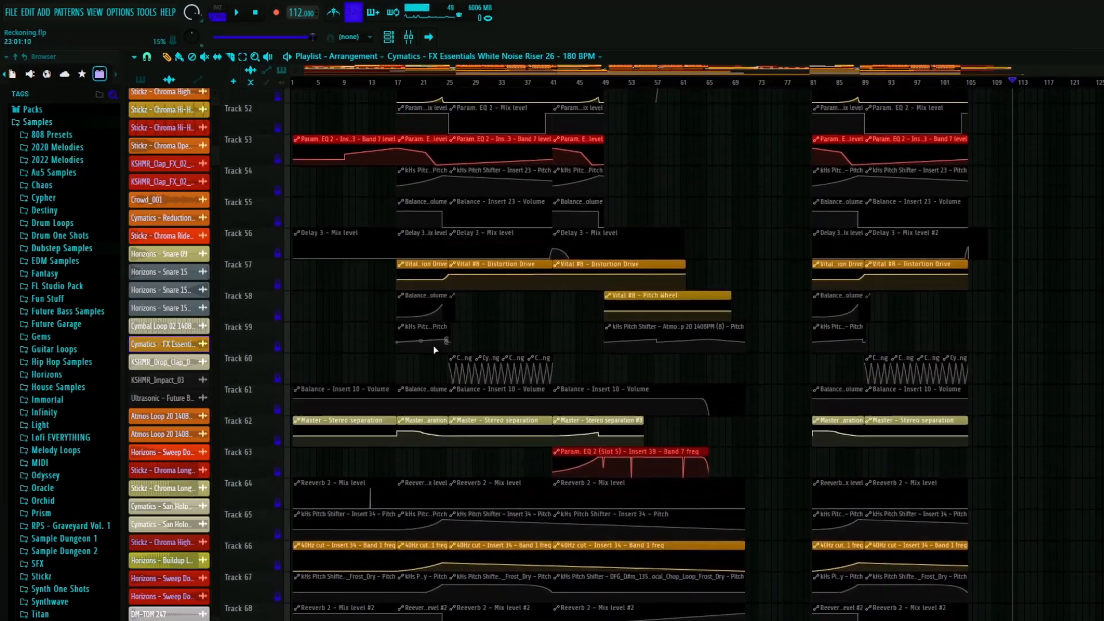
{"action": "scroll", "coordinate": [437, 368], "scroll_direction": "up", "scroll_amount": 14}
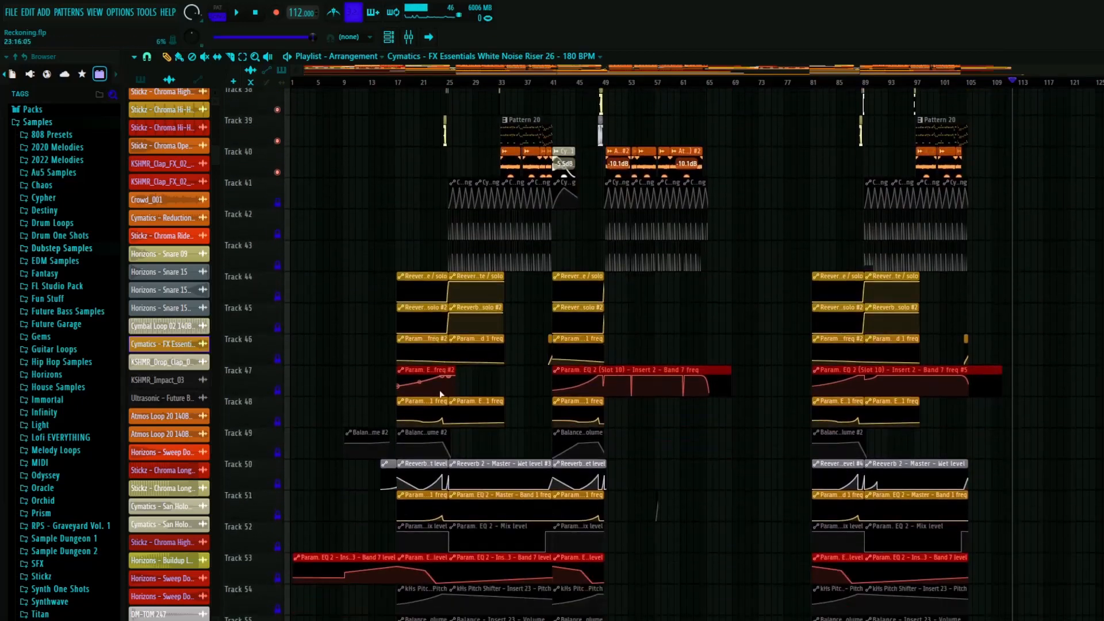
- Examine the short transition clips around bar 25 on tracks 33 to 39 and the automation clips beneath them
{"action": "scroll", "coordinate": [442, 395], "scroll_direction": "up", "scroll_amount": 5}
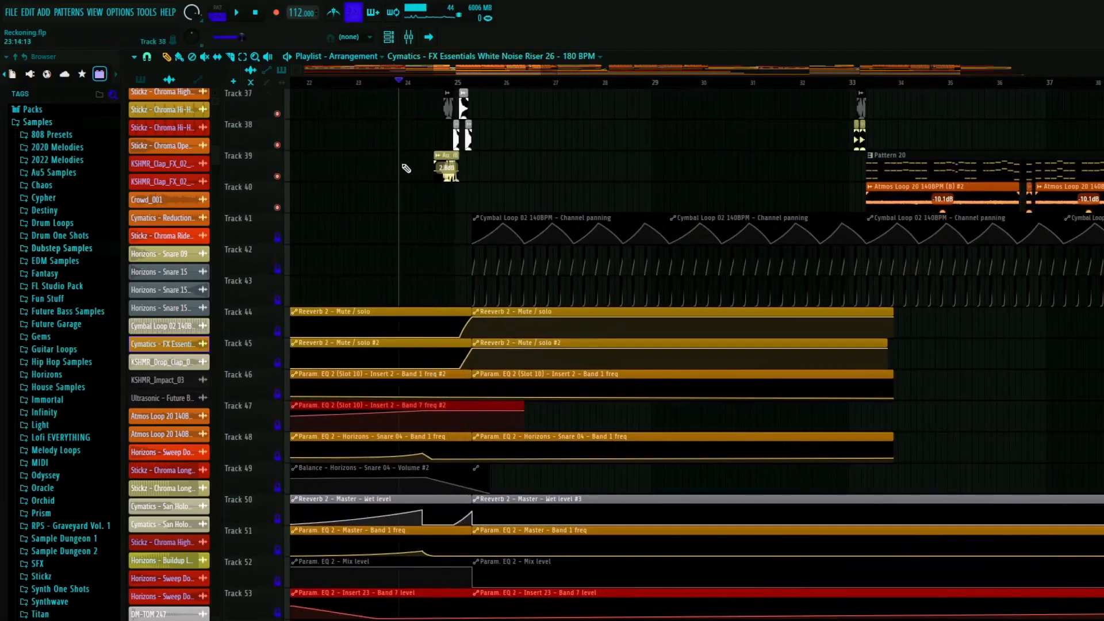
{"action": "scroll", "coordinate": [406, 172], "scroll_direction": "up", "scroll_amount": 17}
{"action": "scroll", "coordinate": [396, 271], "scroll_direction": "down", "scroll_amount": 5}
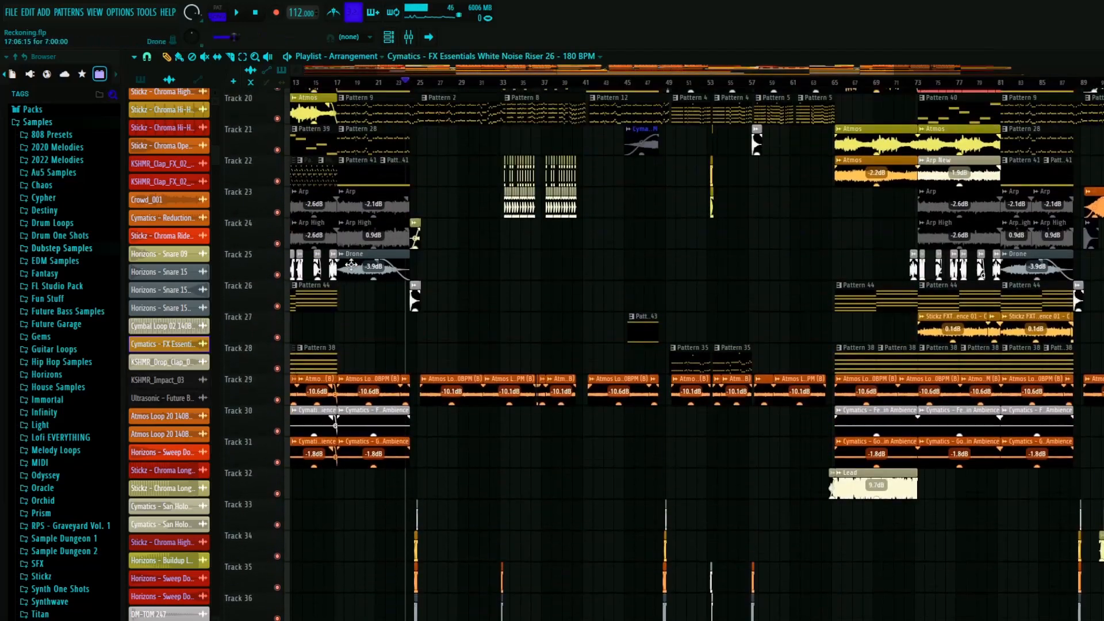
{"action": "scroll", "coordinate": [362, 266], "scroll_direction": "up", "scroll_amount": 6}
{"action": "scroll", "coordinate": [517, 362], "scroll_direction": "down", "scroll_amount": 14}
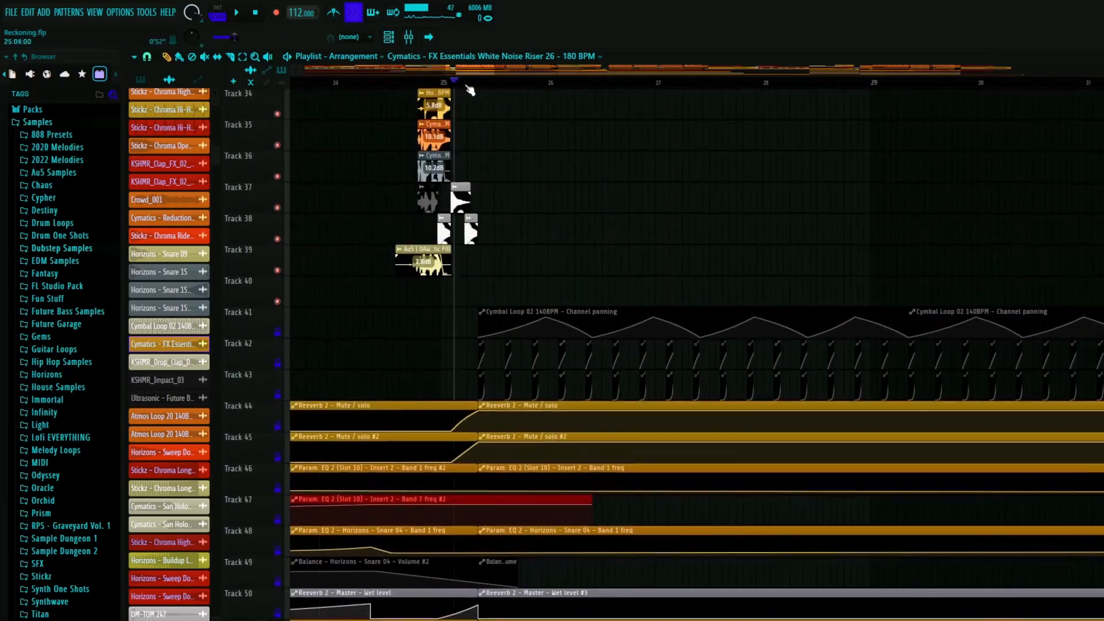
{"action": "scroll", "coordinate": [428, 315], "scroll_direction": "down", "scroll_amount": 12}
{"action": "scroll", "coordinate": [462, 291], "scroll_direction": "down", "scroll_amount": 5}
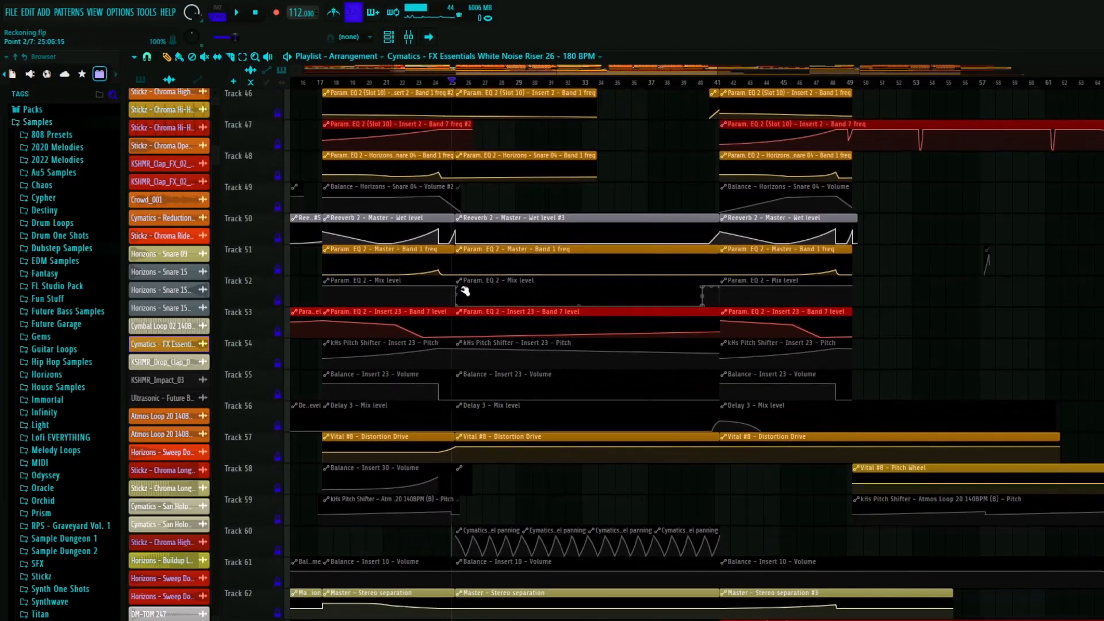
- Examine the first buildup's drum, fill and riser layers between bars 17 and 25 on tracks 1 to 18
{"action": "scroll", "coordinate": [403, 303], "scroll_direction": "up", "scroll_amount": 9}
{"action": "scroll", "coordinate": [382, 301], "scroll_direction": "up", "scroll_amount": 20}
{"action": "scroll", "coordinate": [406, 345], "scroll_direction": "down", "scroll_amount": 3}
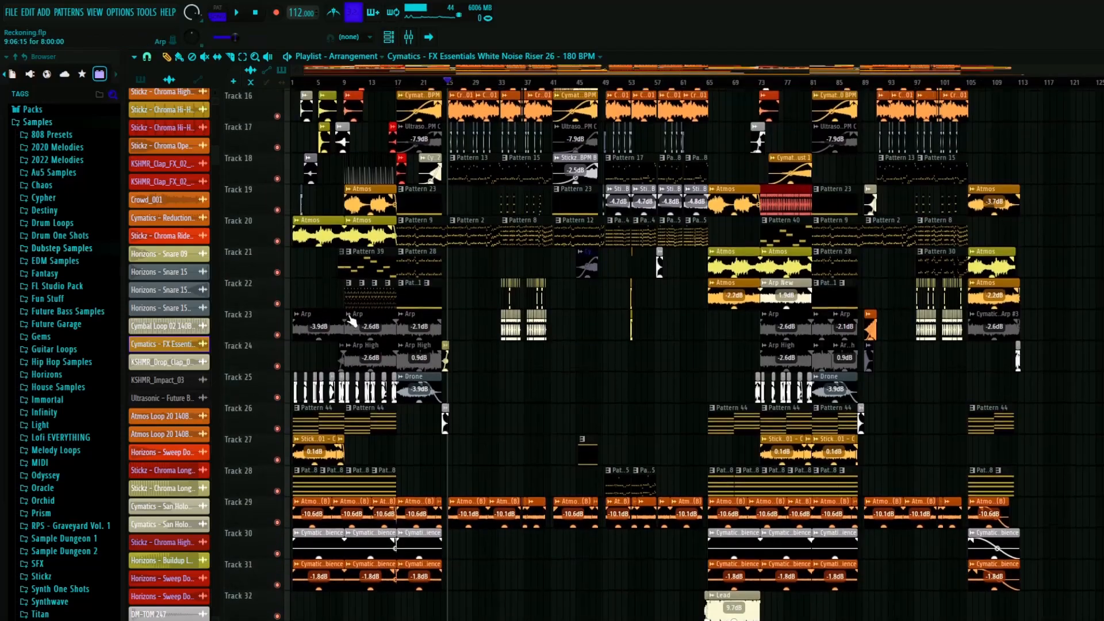
{"action": "scroll", "coordinate": [409, 359], "scroll_direction": "up", "scroll_amount": 6}
{"action": "scroll", "coordinate": [403, 230], "scroll_direction": "down", "scroll_amount": 4}
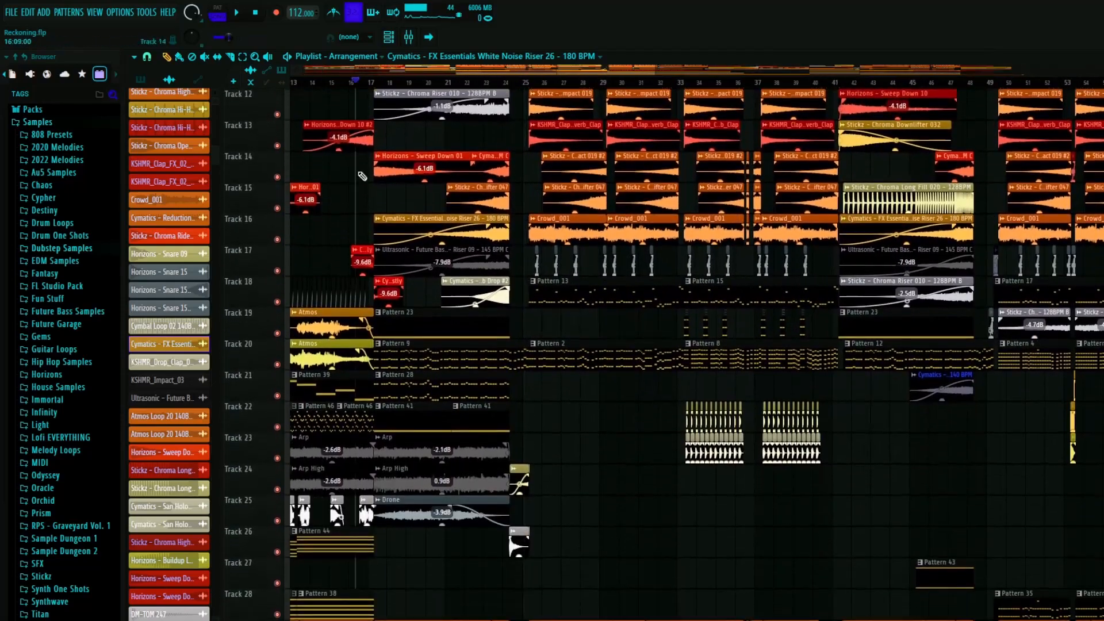
{"action": "scroll", "coordinate": [431, 132], "scroll_direction": "up", "scroll_amount": 6}
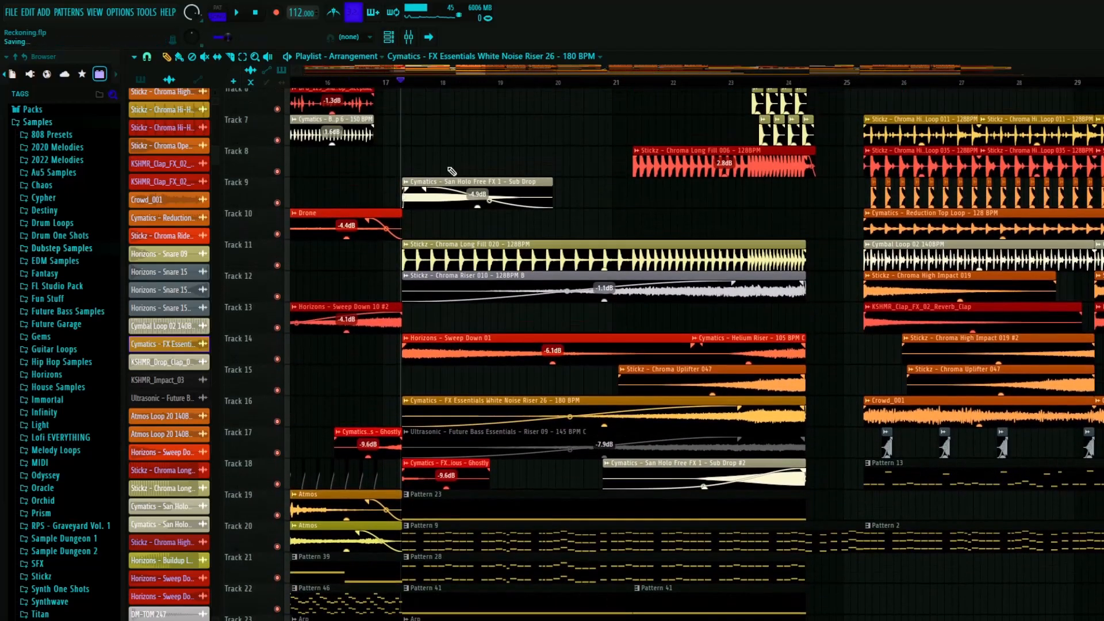
{"action": "scroll", "coordinate": [646, 425], "scroll_direction": "down", "scroll_amount": 5}
{"action": "scroll", "coordinate": [705, 352], "scroll_direction": "up", "scroll_amount": 10}
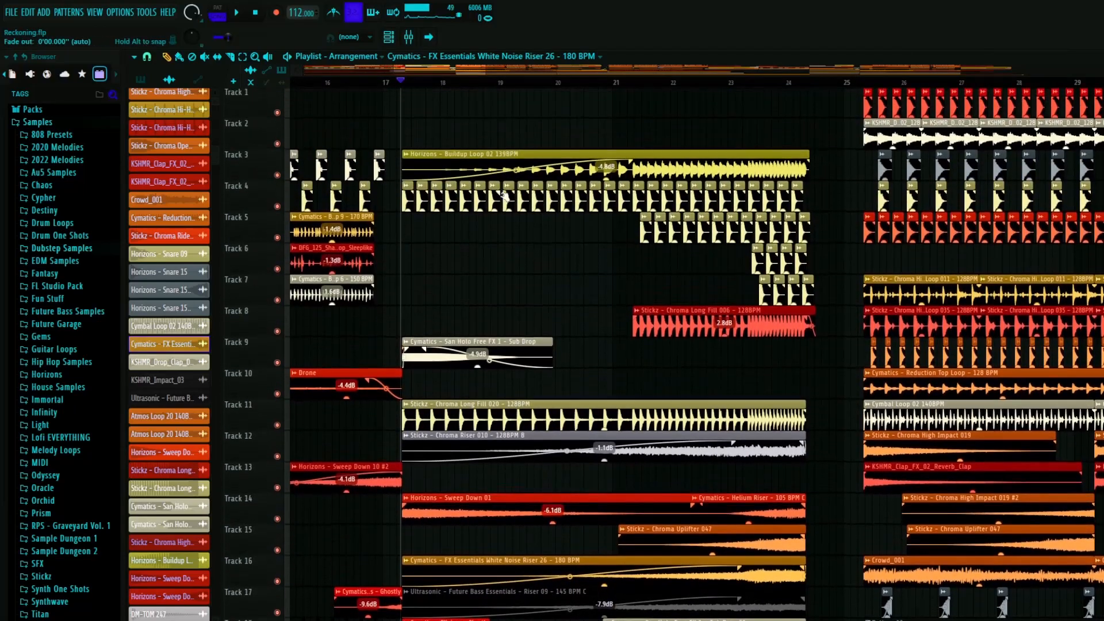
- Examine the automation clips under the first buildup, from track 42 down to track 84
{"action": "scroll", "coordinate": [622, 408], "scroll_direction": "down", "scroll_amount": 7}
{"action": "scroll", "coordinate": [623, 408], "scroll_direction": "down", "scroll_amount": 20}
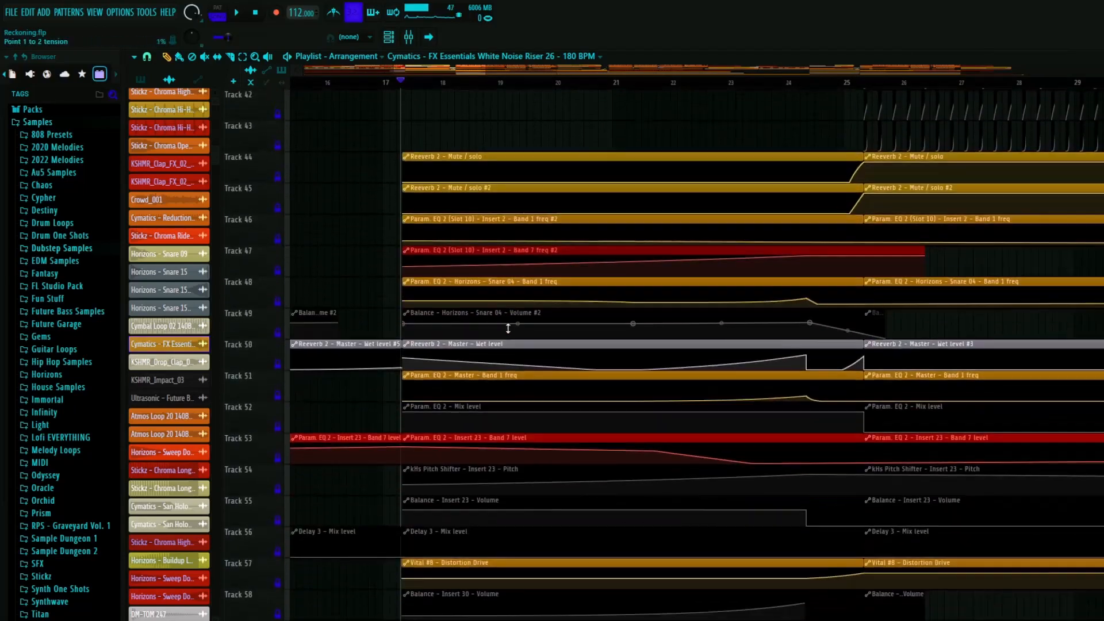
{"action": "scroll", "coordinate": [631, 352], "scroll_direction": "down", "scroll_amount": 20}
{"action": "scroll", "coordinate": [498, 358], "scroll_direction": "down", "scroll_amount": 3, "text": "ctrl"}
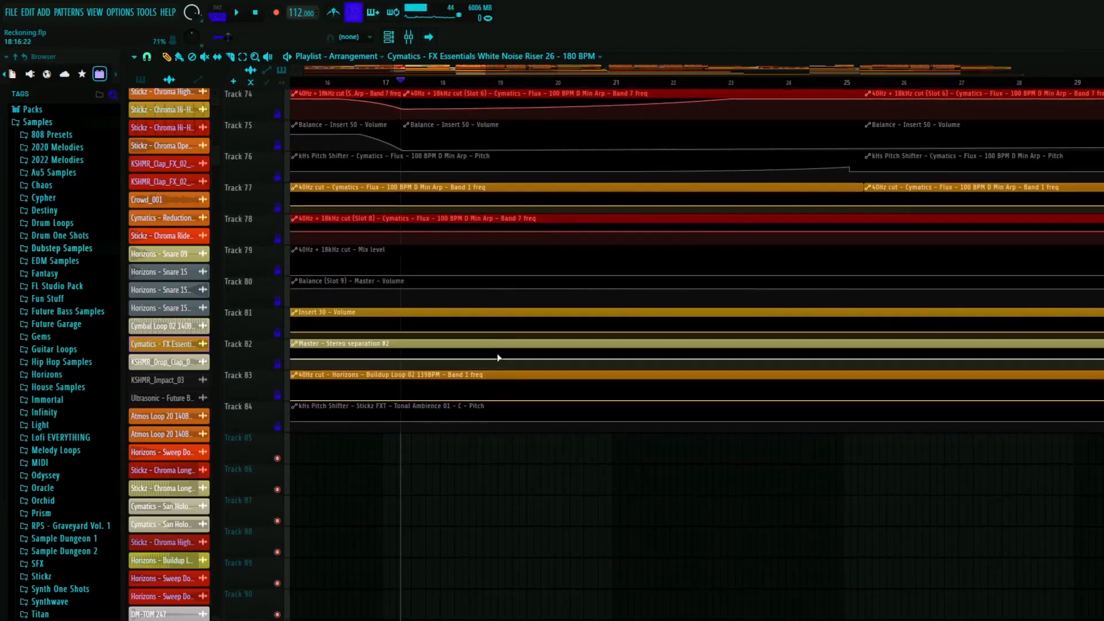
{"action": "scroll", "coordinate": [525, 353], "scroll_direction": "up", "scroll_amount": 20}
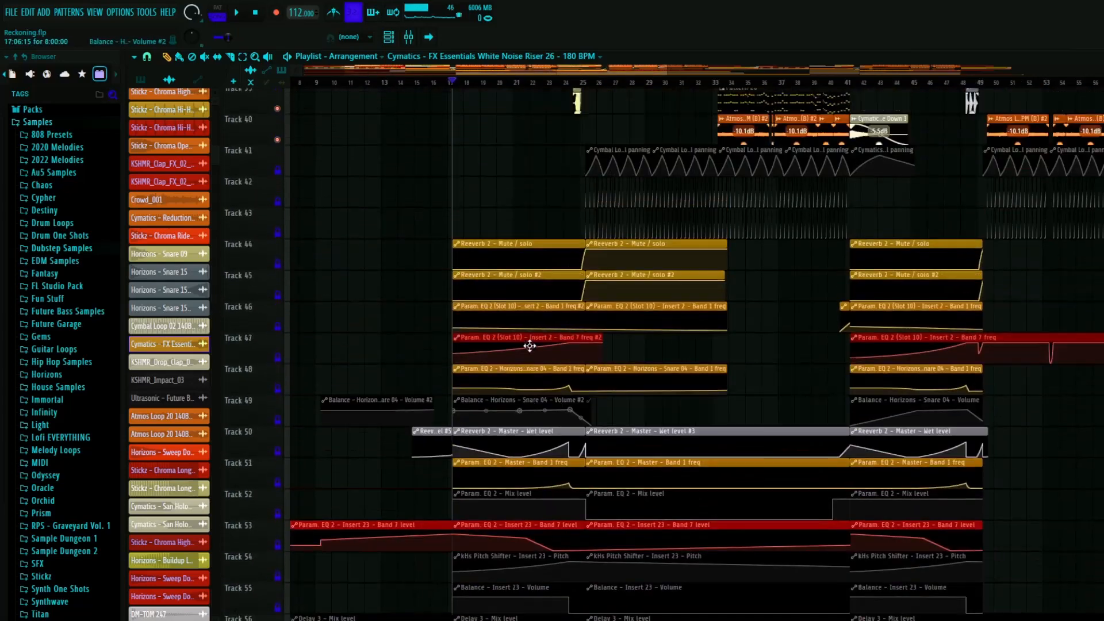
- Examine the first buildup's melodic patterns, Arp, Arp High, Drone and ambience layers from bar 17 on tracks 19 to 31
{"action": "scroll", "coordinate": [536, 355], "scroll_direction": "up", "scroll_amount": 14}
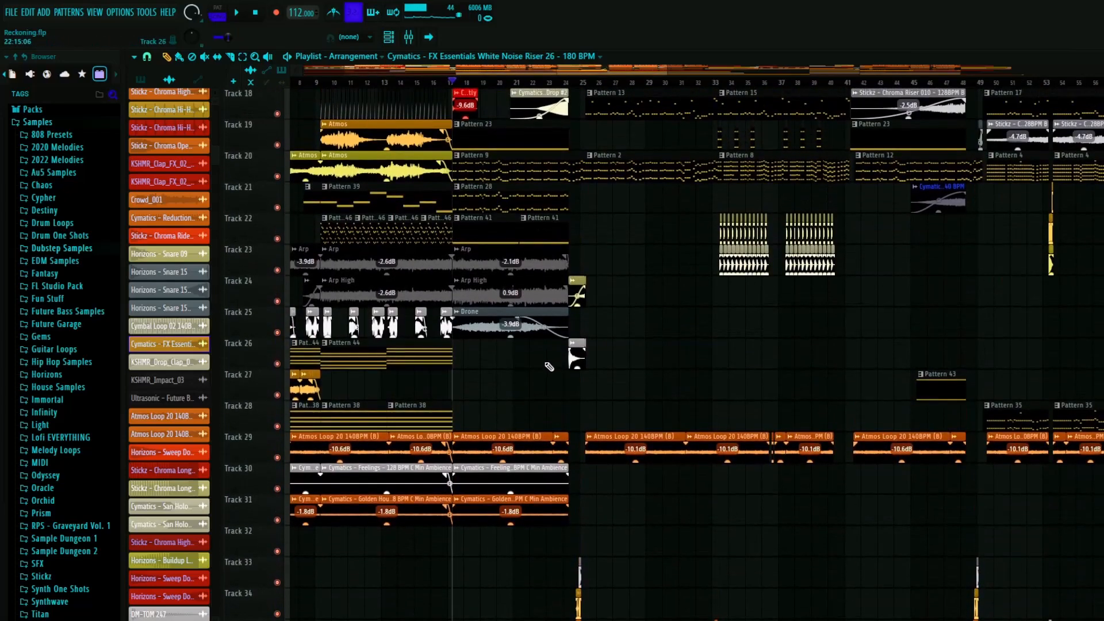
{"action": "scroll", "coordinate": [509, 377], "scroll_direction": "up", "scroll_amount": 17}
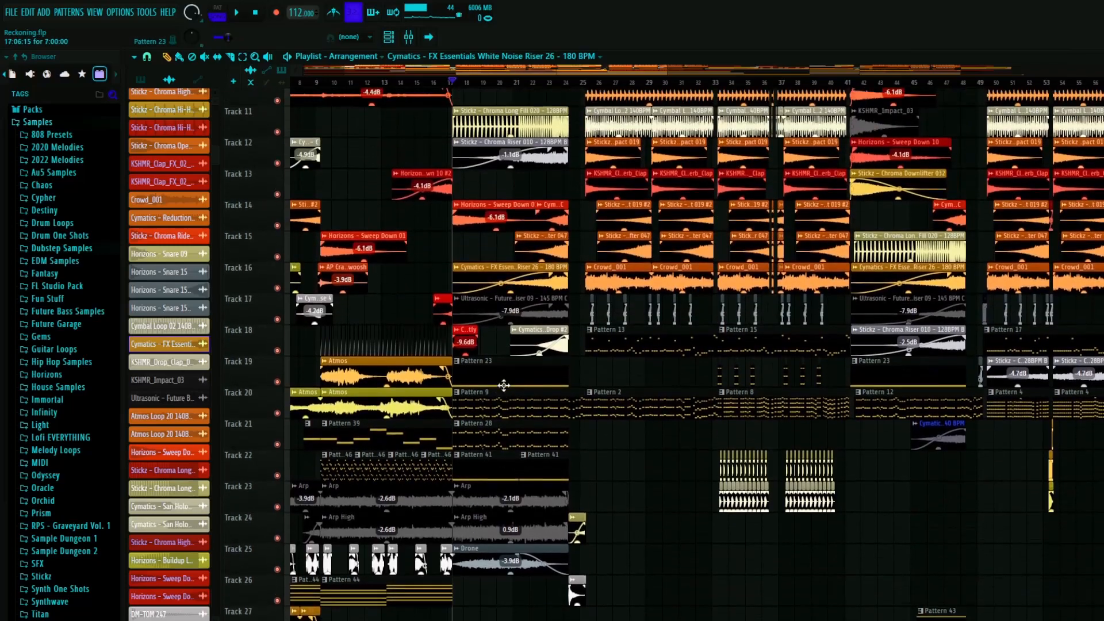
{"action": "scroll", "coordinate": [488, 359], "scroll_direction": "up", "scroll_amount": 3, "text": "ctrl"}
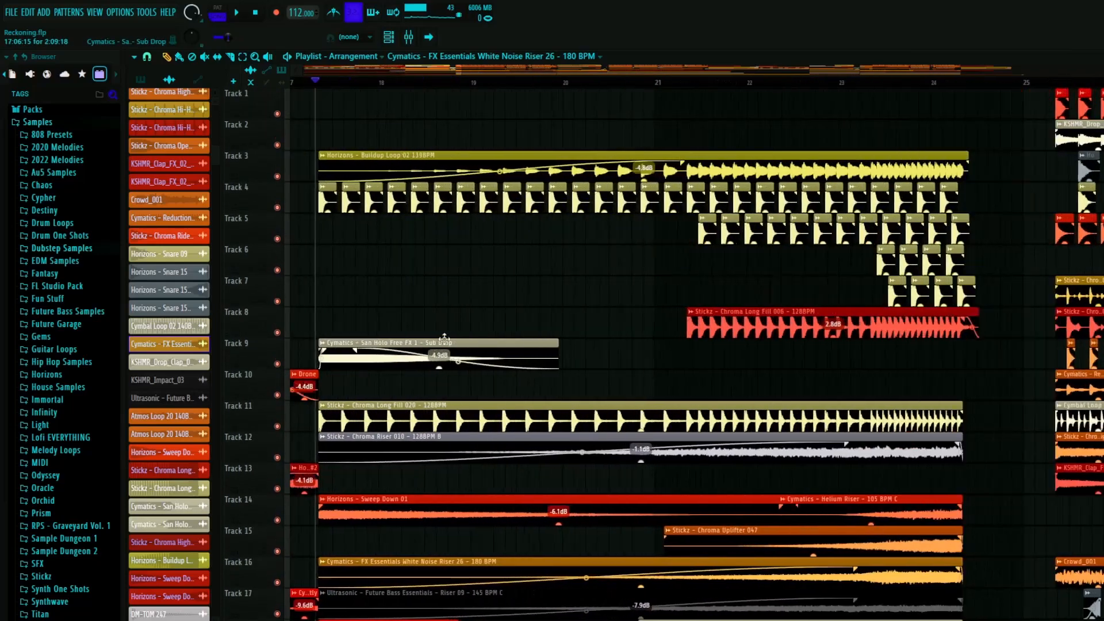
{"action": "scroll", "coordinate": [454, 340], "scroll_direction": "down", "scroll_amount": 3, "text": "ctrl"}
{"action": "scroll", "coordinate": [460, 341], "scroll_direction": "down", "scroll_amount": 9}
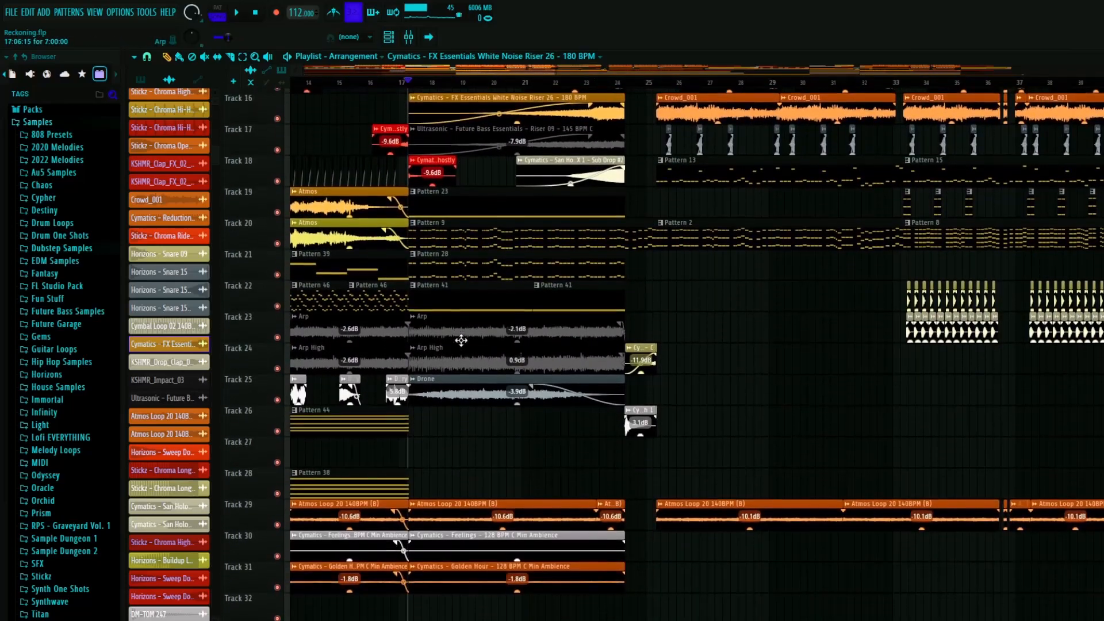
{"action": "scroll", "coordinate": [457, 340], "scroll_direction": "down", "scroll_amount": 6}
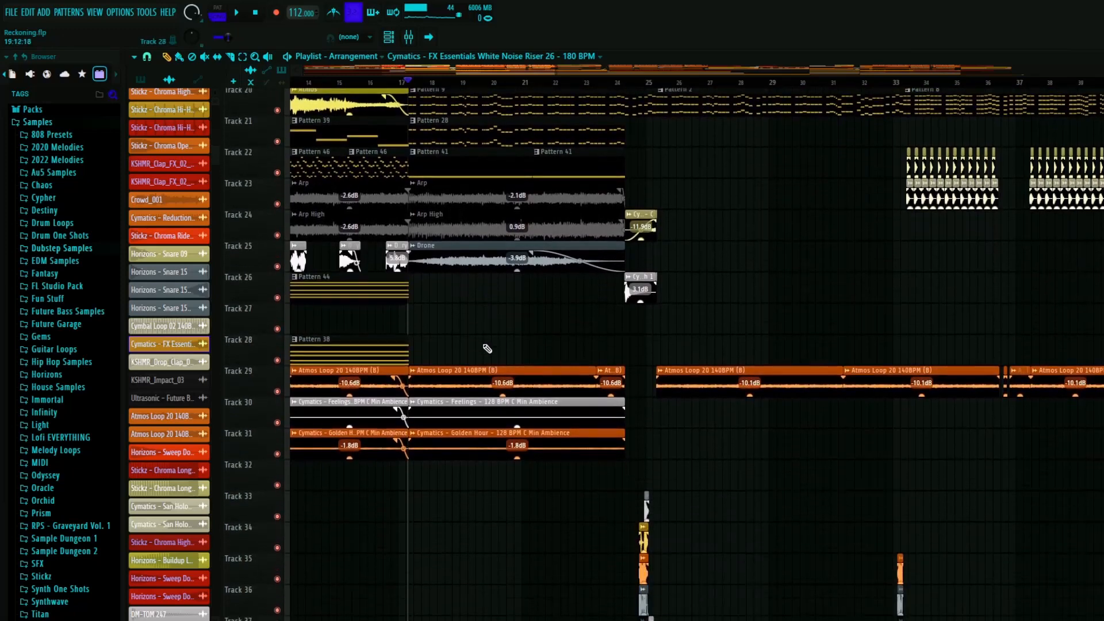
{"action": "scroll", "coordinate": [498, 299], "scroll_direction": "up", "scroll_amount": 7}
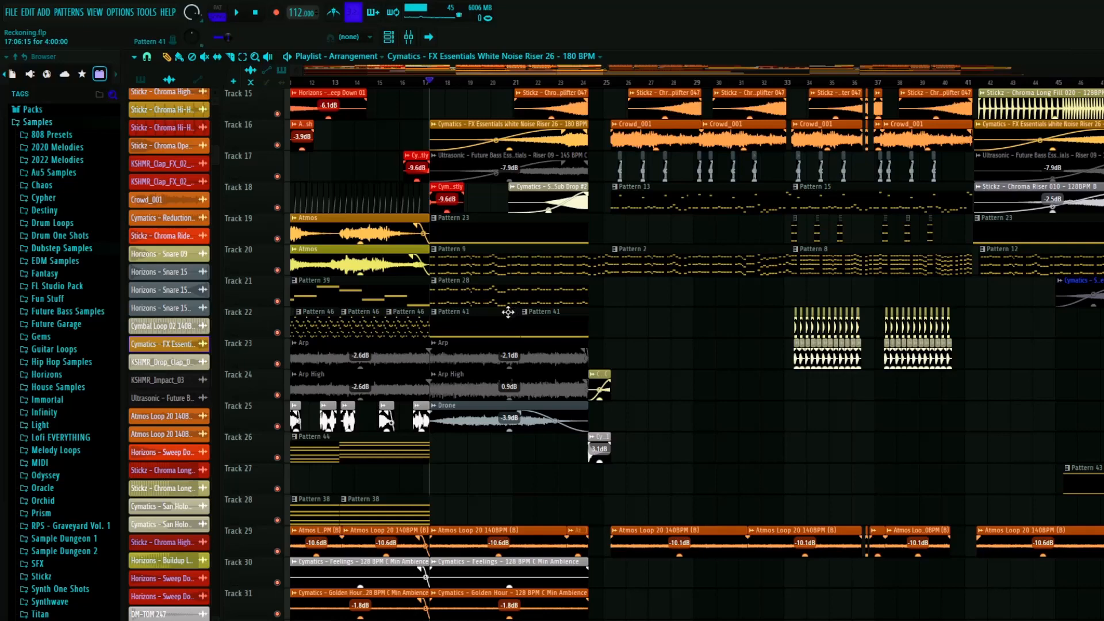
{"action": "scroll", "coordinate": [461, 355], "scroll_direction": "down", "scroll_amount": 3}
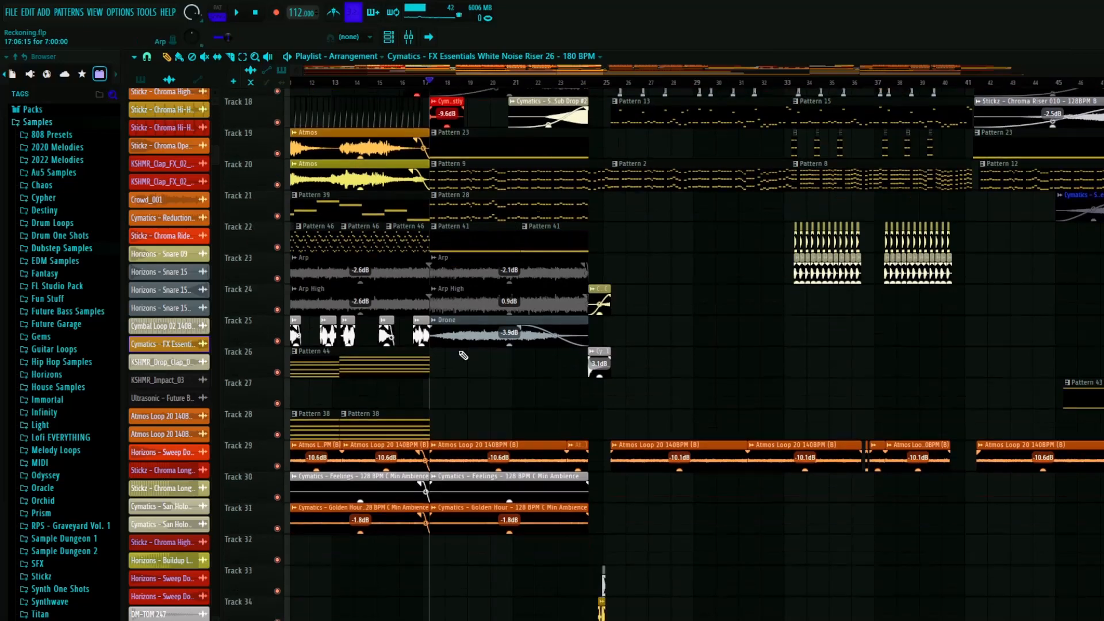
{"action": "scroll", "coordinate": [463, 355], "scroll_direction": "down", "scroll_amount": 5}
{"action": "scroll", "coordinate": [472, 396], "scroll_direction": "up", "scroll_amount": 4}
{"action": "scroll", "coordinate": [522, 401], "scroll_direction": "up", "scroll_amount": 6}
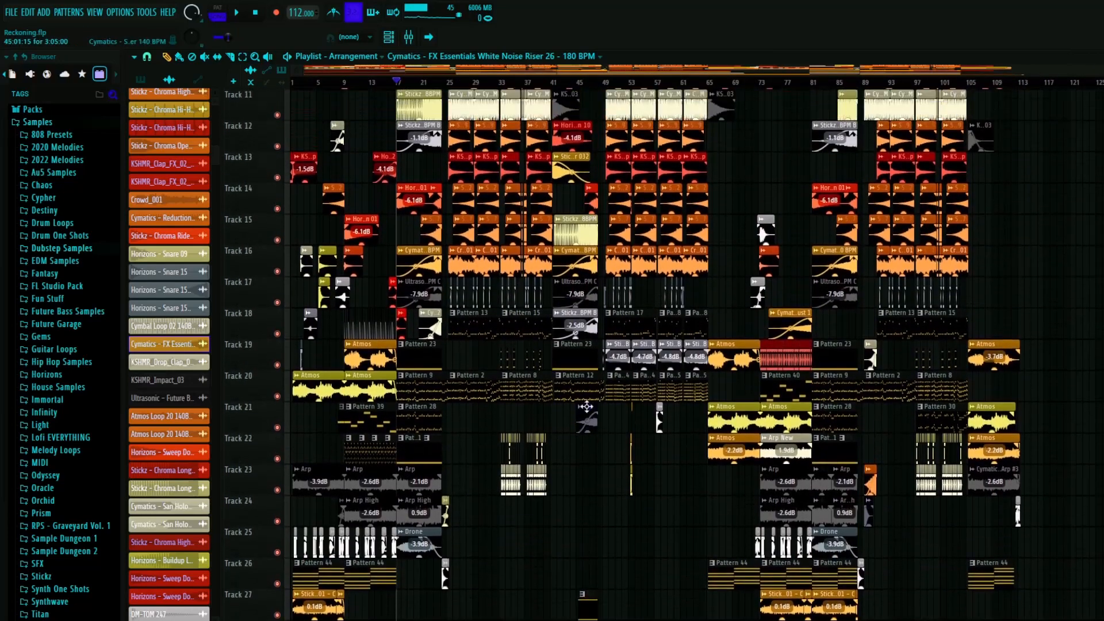
- Examine the second buildup's drums, sweeps, fills and risers between bars 41 and 49, from track 1 down to track 21
{"action": "scroll", "coordinate": [505, 397], "scroll_direction": "up", "scroll_amount": 2}
{"action": "scroll", "coordinate": [437, 385], "scroll_direction": "up", "scroll_amount": 2}
{"action": "scroll", "coordinate": [402, 380], "scroll_direction": "up", "scroll_amount": 1}
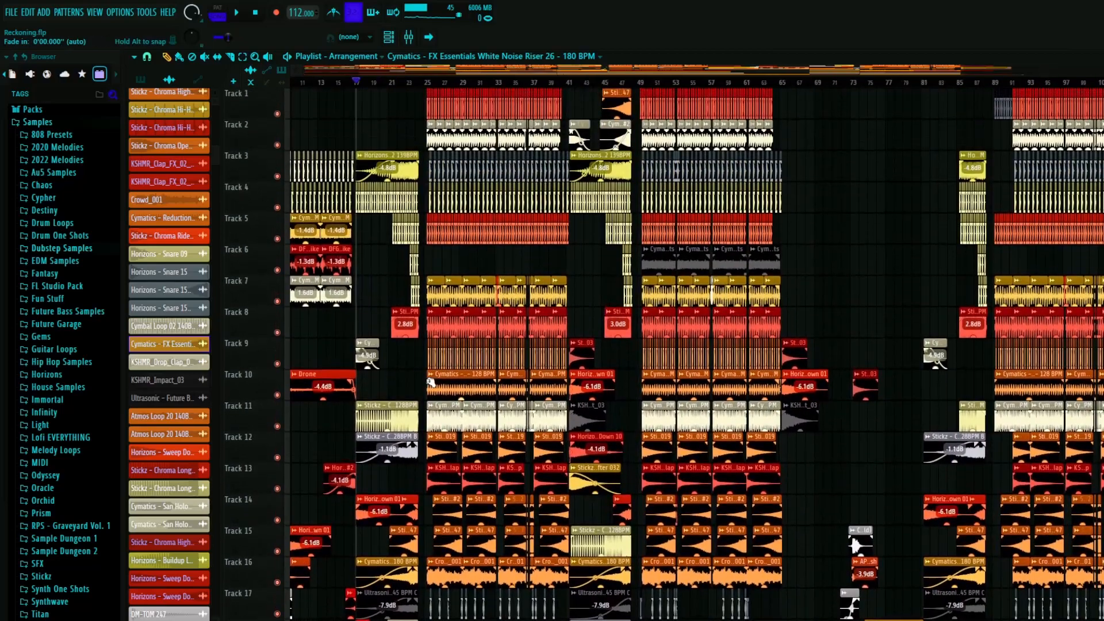
{"action": "scroll", "coordinate": [429, 387], "scroll_direction": "up", "scroll_amount": 6}
{"action": "scroll", "coordinate": [424, 390], "scroll_direction": "down", "scroll_amount": 5}
{"action": "scroll", "coordinate": [419, 391], "scroll_direction": "down", "scroll_amount": 3}
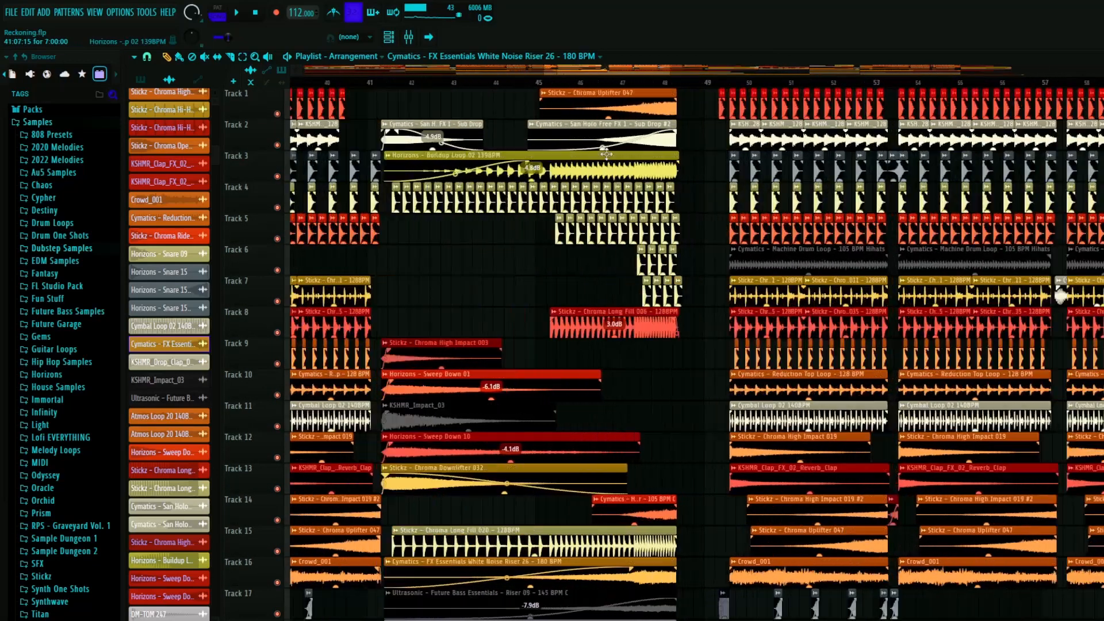
{"action": "scroll", "coordinate": [546, 102], "scroll_direction": "up", "scroll_amount": 5}
{"action": "scroll", "coordinate": [635, 262], "scroll_direction": "down", "scroll_amount": 7}
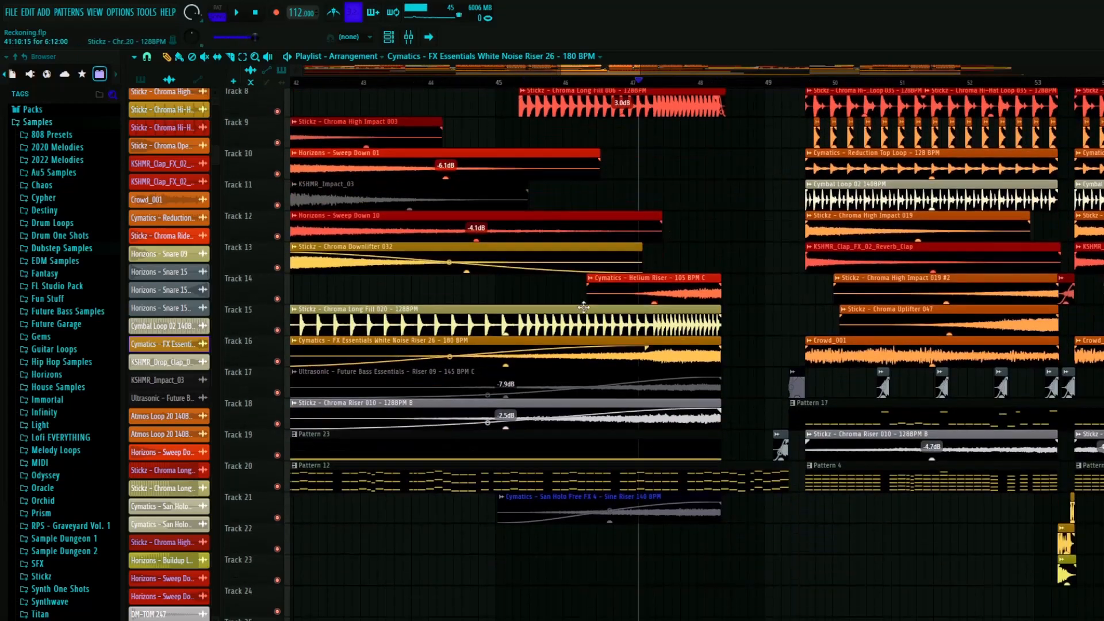
- Review the full arrangement's lower tracks, including Pattern 35 on track 28 from bar 49 and the automation from track 41
{"action": "scroll", "coordinate": [567, 299], "scroll_direction": "down", "scroll_amount": 5}
{"action": "scroll", "coordinate": [434, 298], "scroll_direction": "down", "scroll_amount": 4}
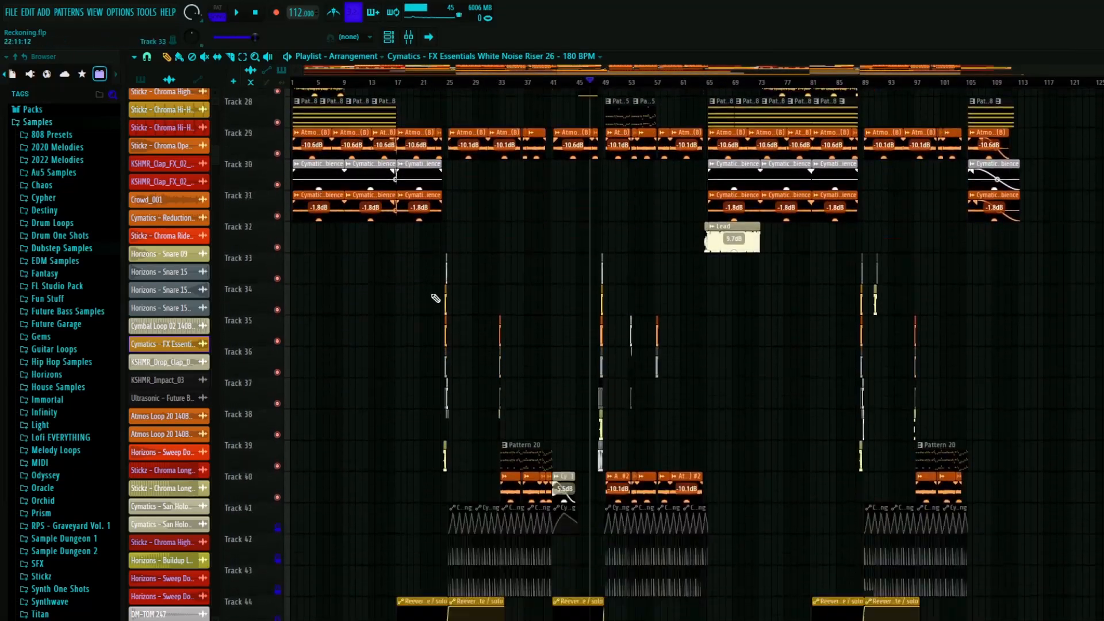
{"action": "scroll", "coordinate": [747, 345], "scroll_direction": "up", "scroll_amount": 6}
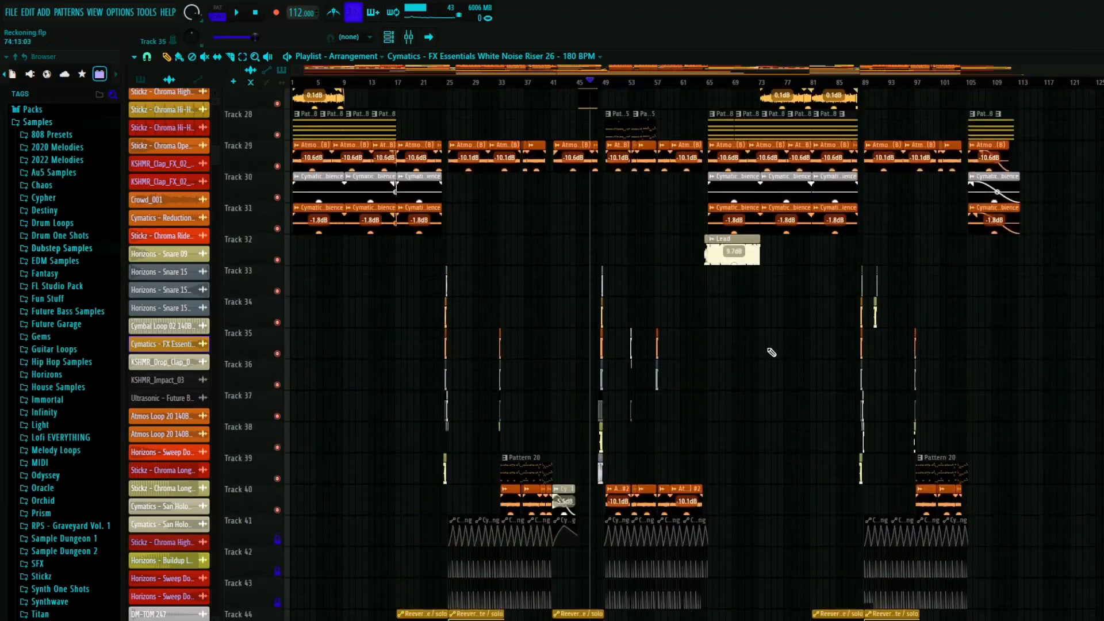
{"action": "scroll", "coordinate": [628, 514], "scroll_direction": "up", "scroll_amount": 3}
{"action": "scroll", "coordinate": [598, 510], "scroll_direction": "down", "scroll_amount": 4}
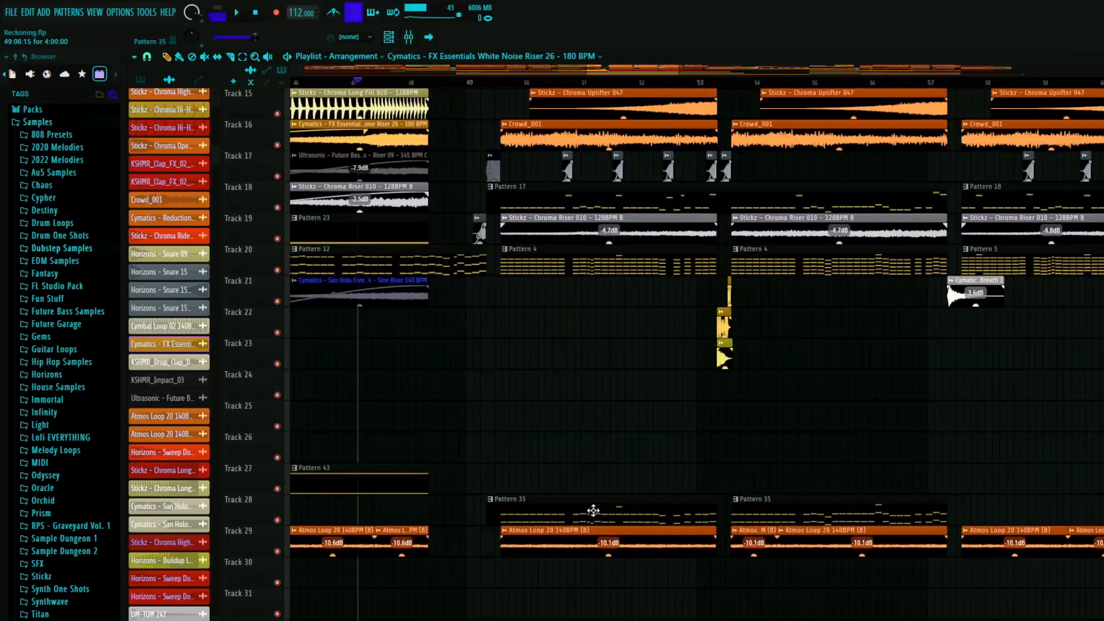
{"action": "scroll", "coordinate": [480, 452], "scroll_direction": "down", "scroll_amount": 2}
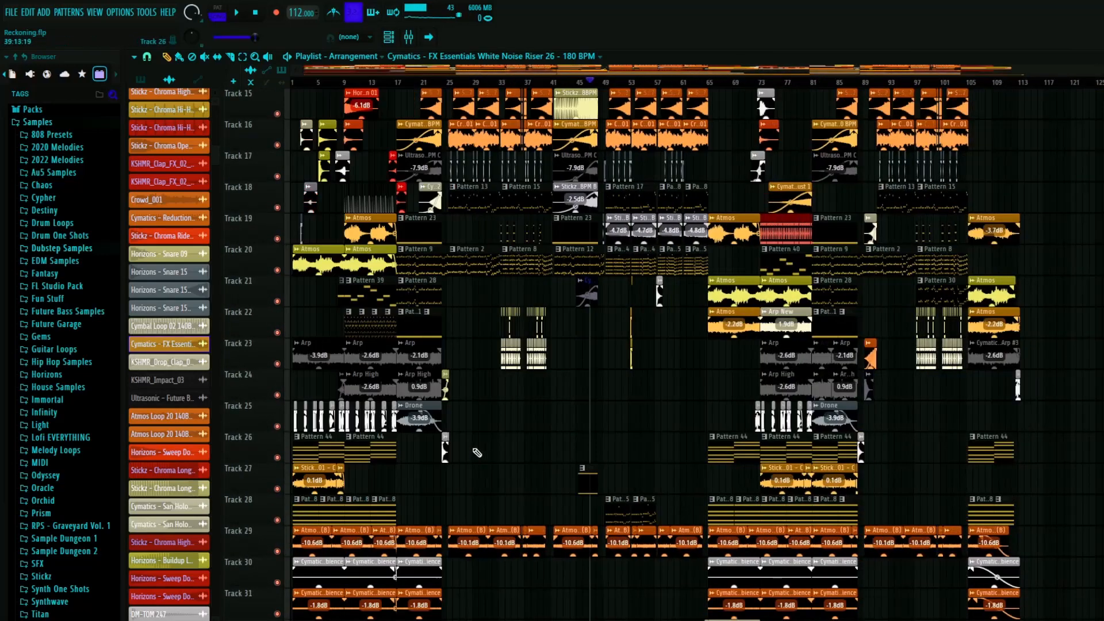
{"action": "scroll", "coordinate": [575, 437], "scroll_direction": "down", "scroll_amount": 6}
{"action": "scroll", "coordinate": [620, 424], "scroll_direction": "down", "scroll_amount": 2}
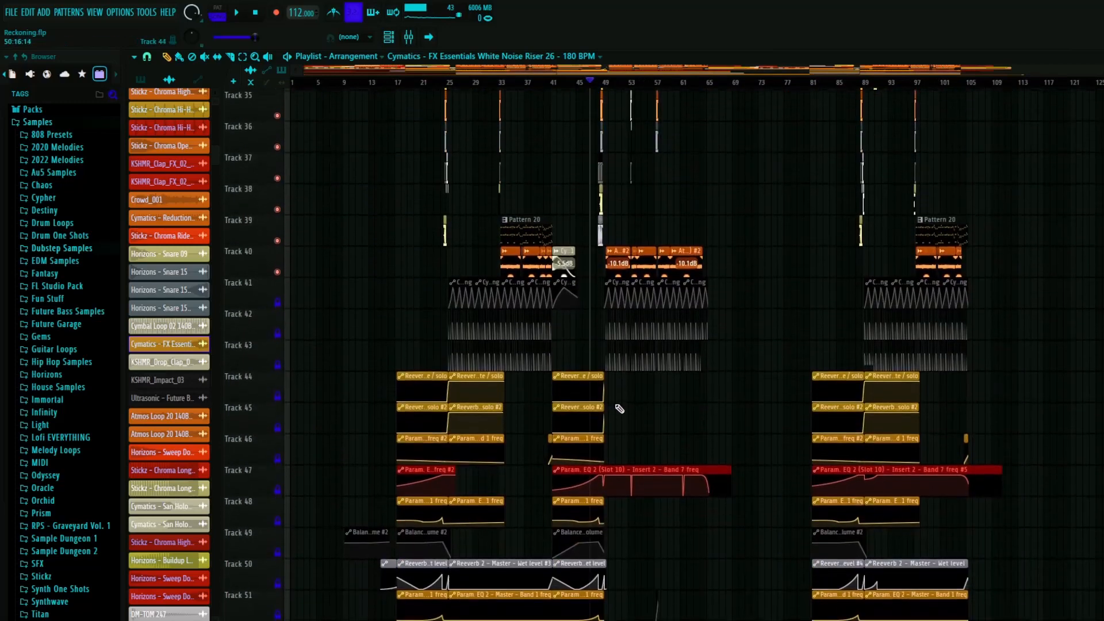
{"action": "scroll", "coordinate": [406, 452], "scroll_direction": "up", "scroll_amount": 10}
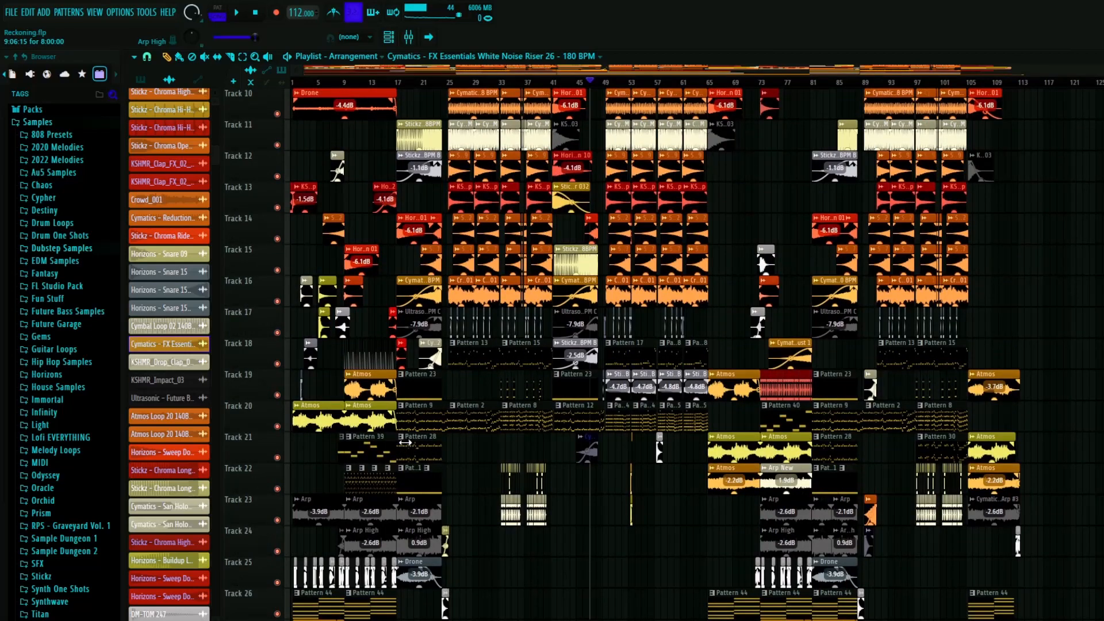
{"action": "scroll", "coordinate": [421, 362], "scroll_direction": "up", "scroll_amount": 4}
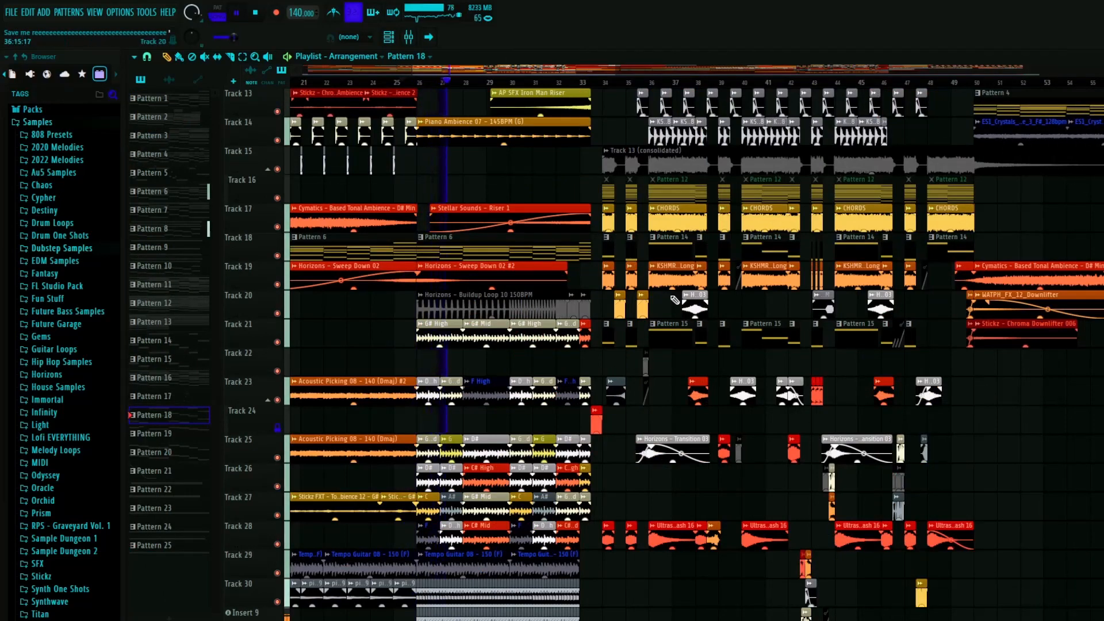
- Review the Save me project's playlist, from the buildup and drop around bars 21 to 49 to the full arrangement
{"action": "scroll", "coordinate": [673, 299], "scroll_direction": "down", "scroll_amount": 3}
{"action": "scroll", "coordinate": [773, 368], "scroll_direction": "up", "scroll_amount": 2}
{"action": "scroll", "coordinate": [657, 394], "scroll_direction": "up", "scroll_amount": 6}
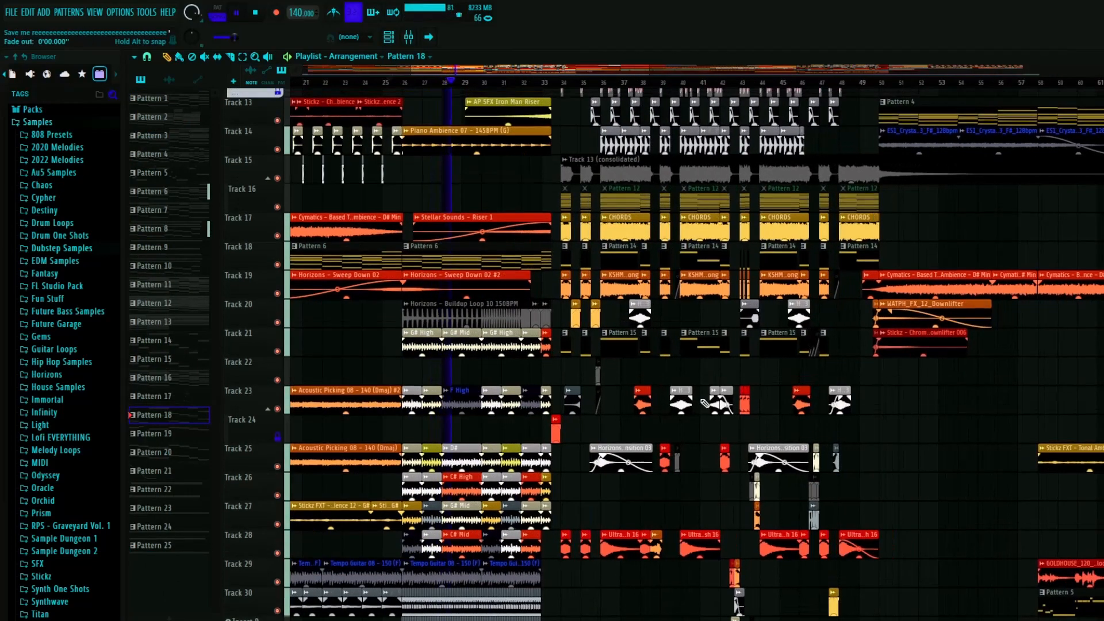
{"action": "scroll", "coordinate": [666, 384], "scroll_direction": "down", "scroll_amount": 5}
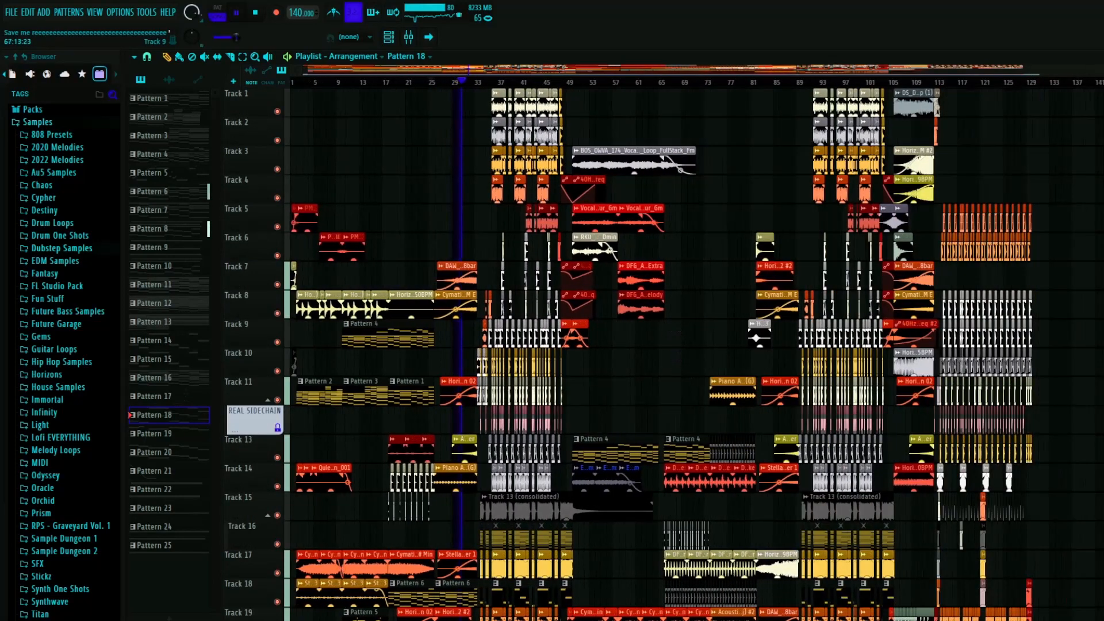
{"action": "scroll", "coordinate": [665, 327], "scroll_direction": "down", "scroll_amount": 4}
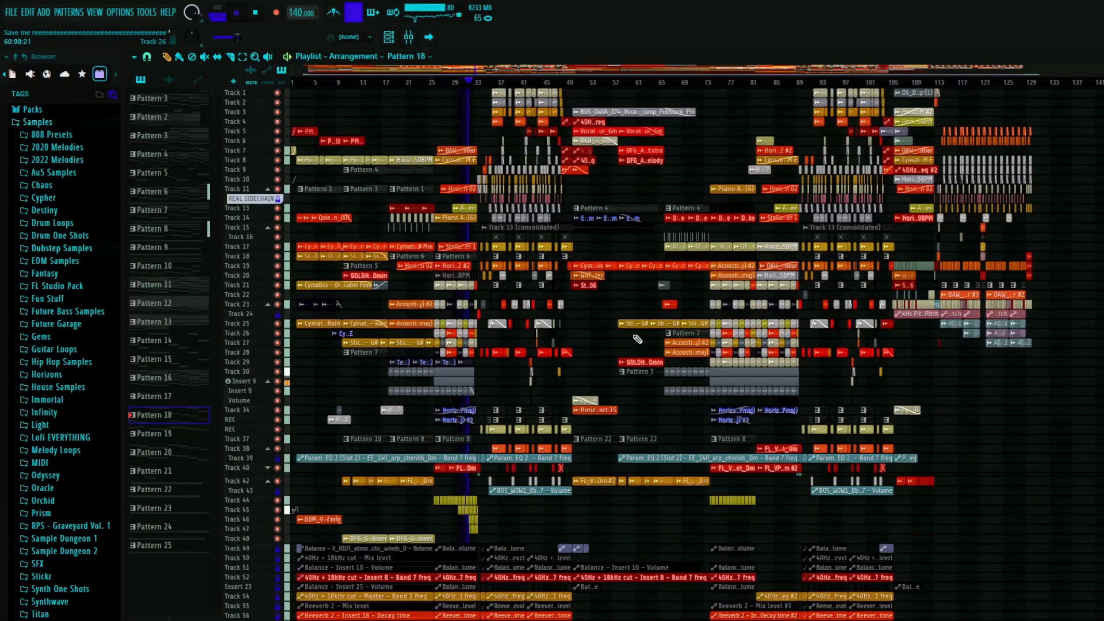